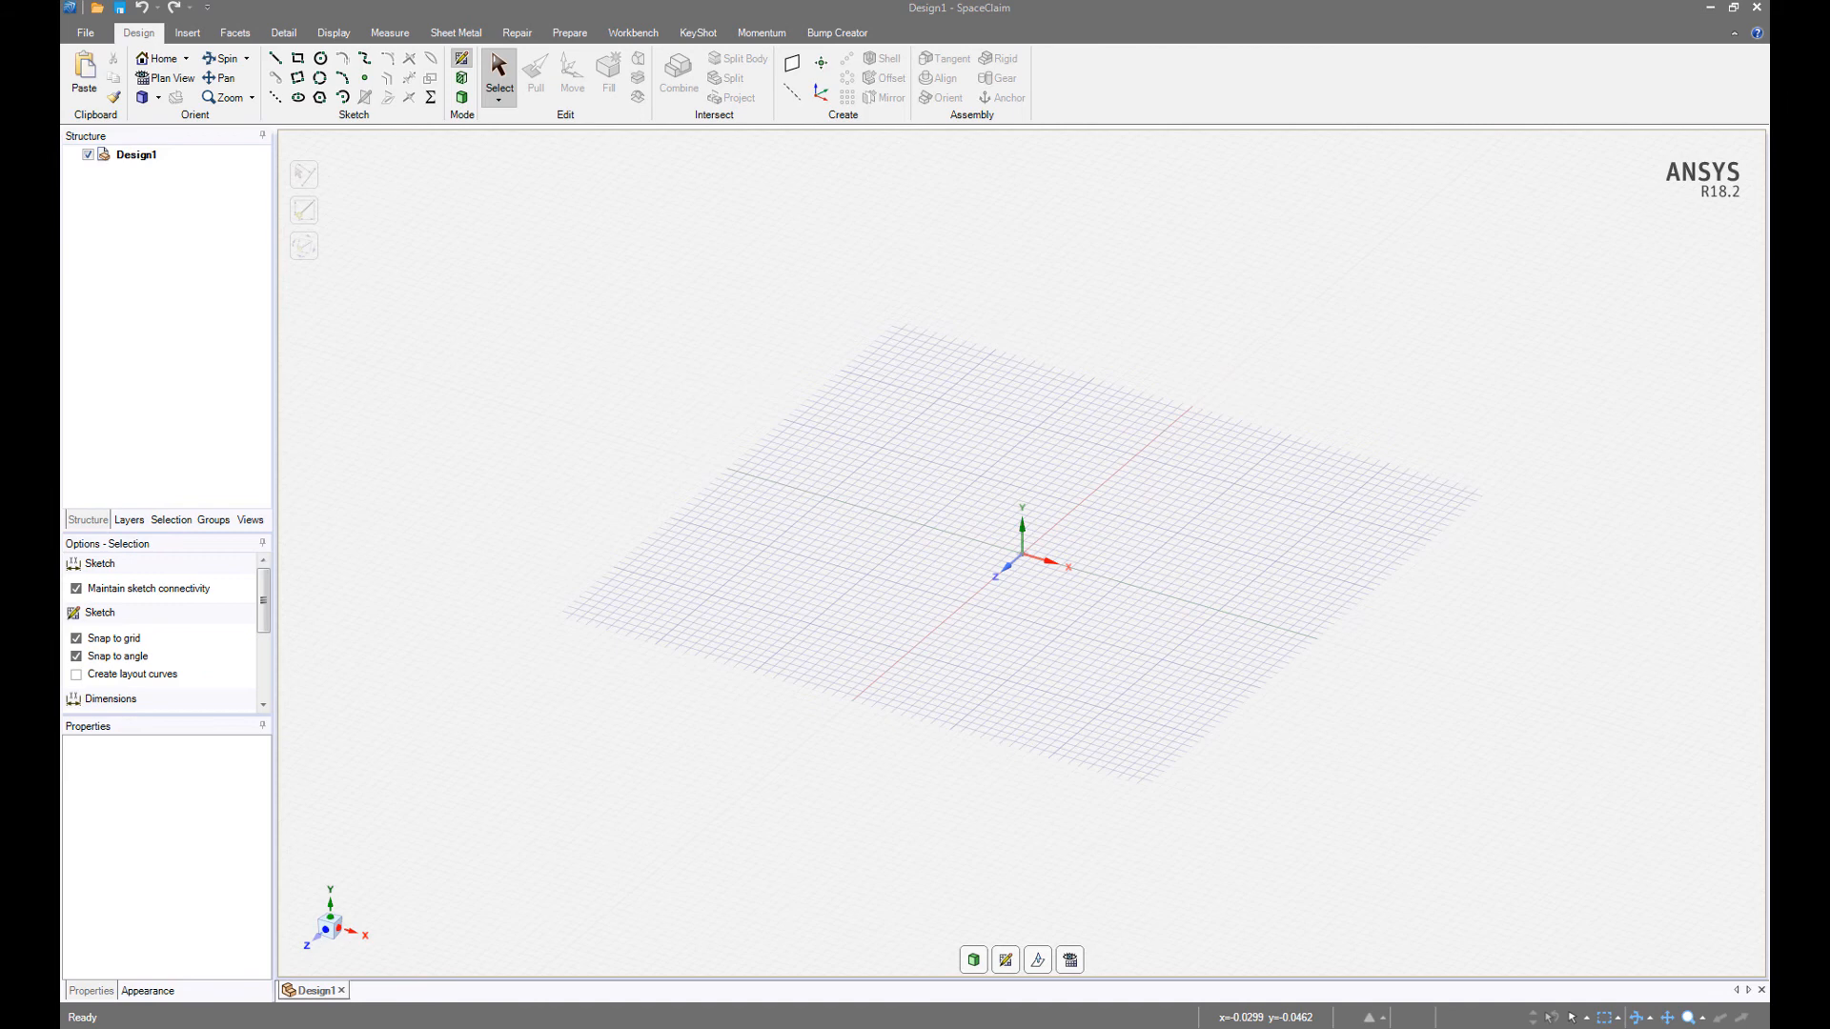
Sketch a 1 m diameter circle centred on the origin of the XZ sketch plane.
left_click(1071, 960)
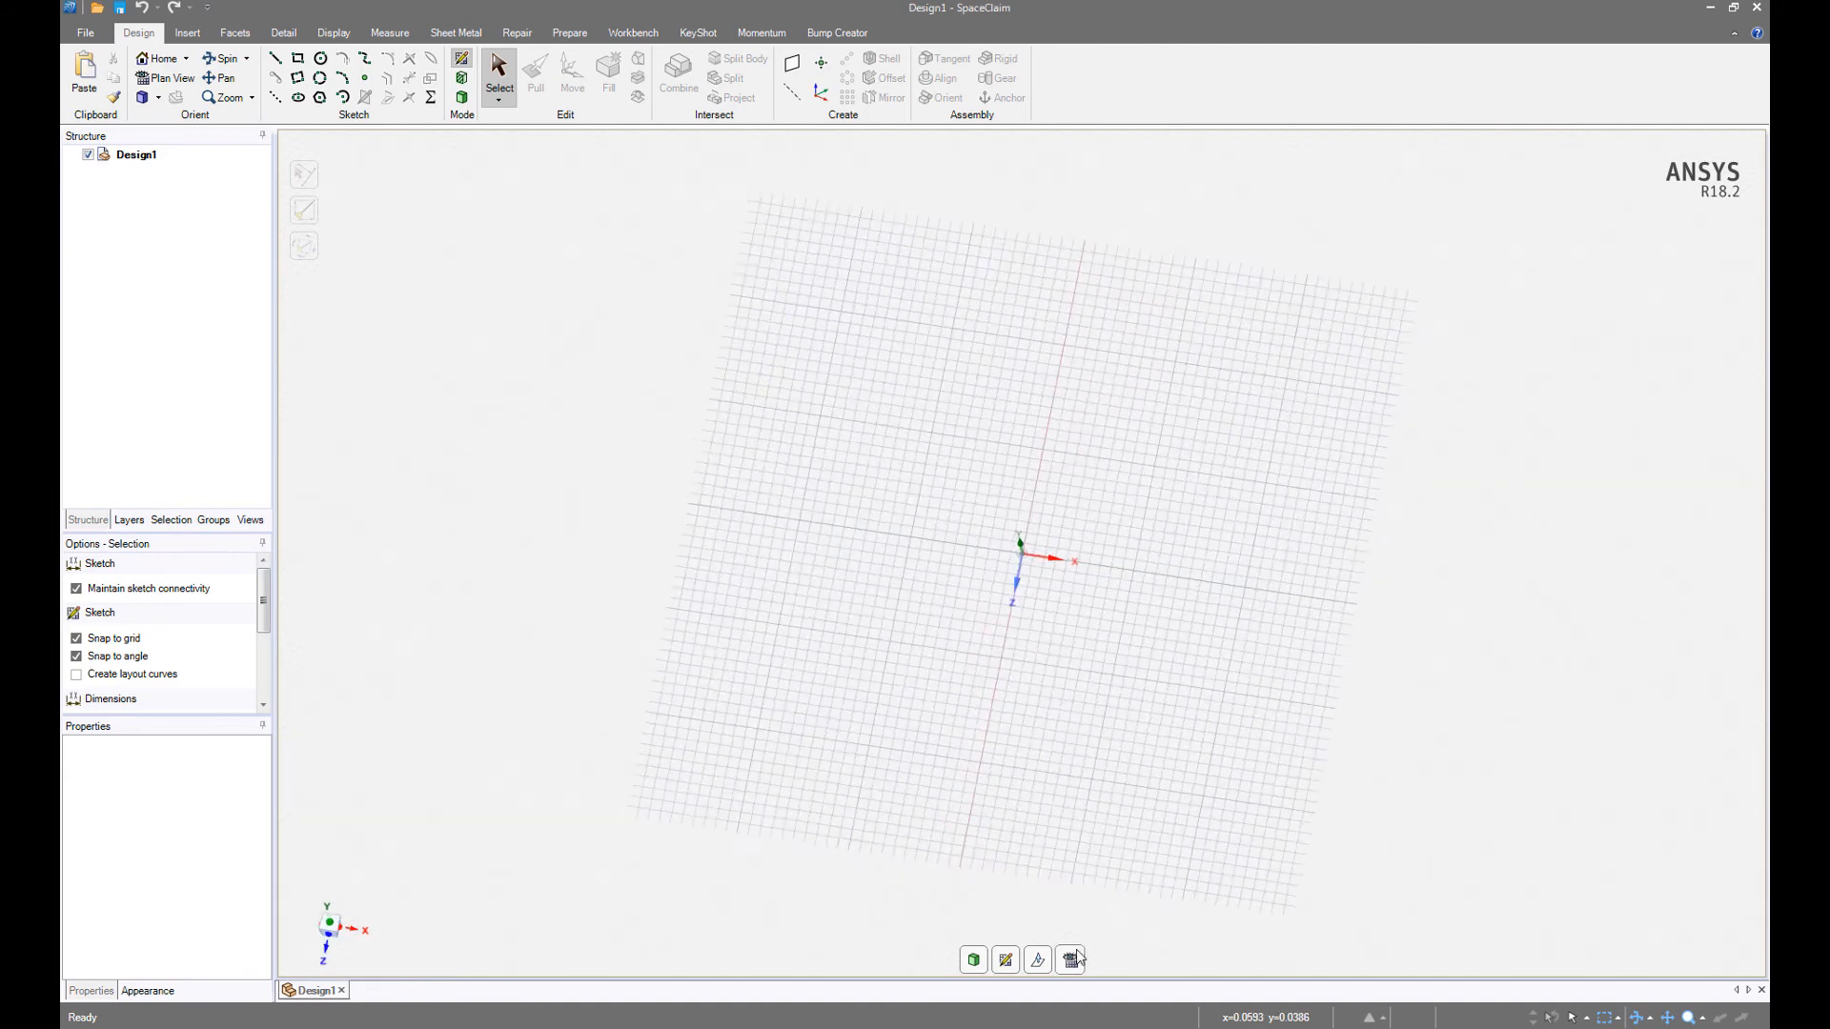
left_click(320, 58)
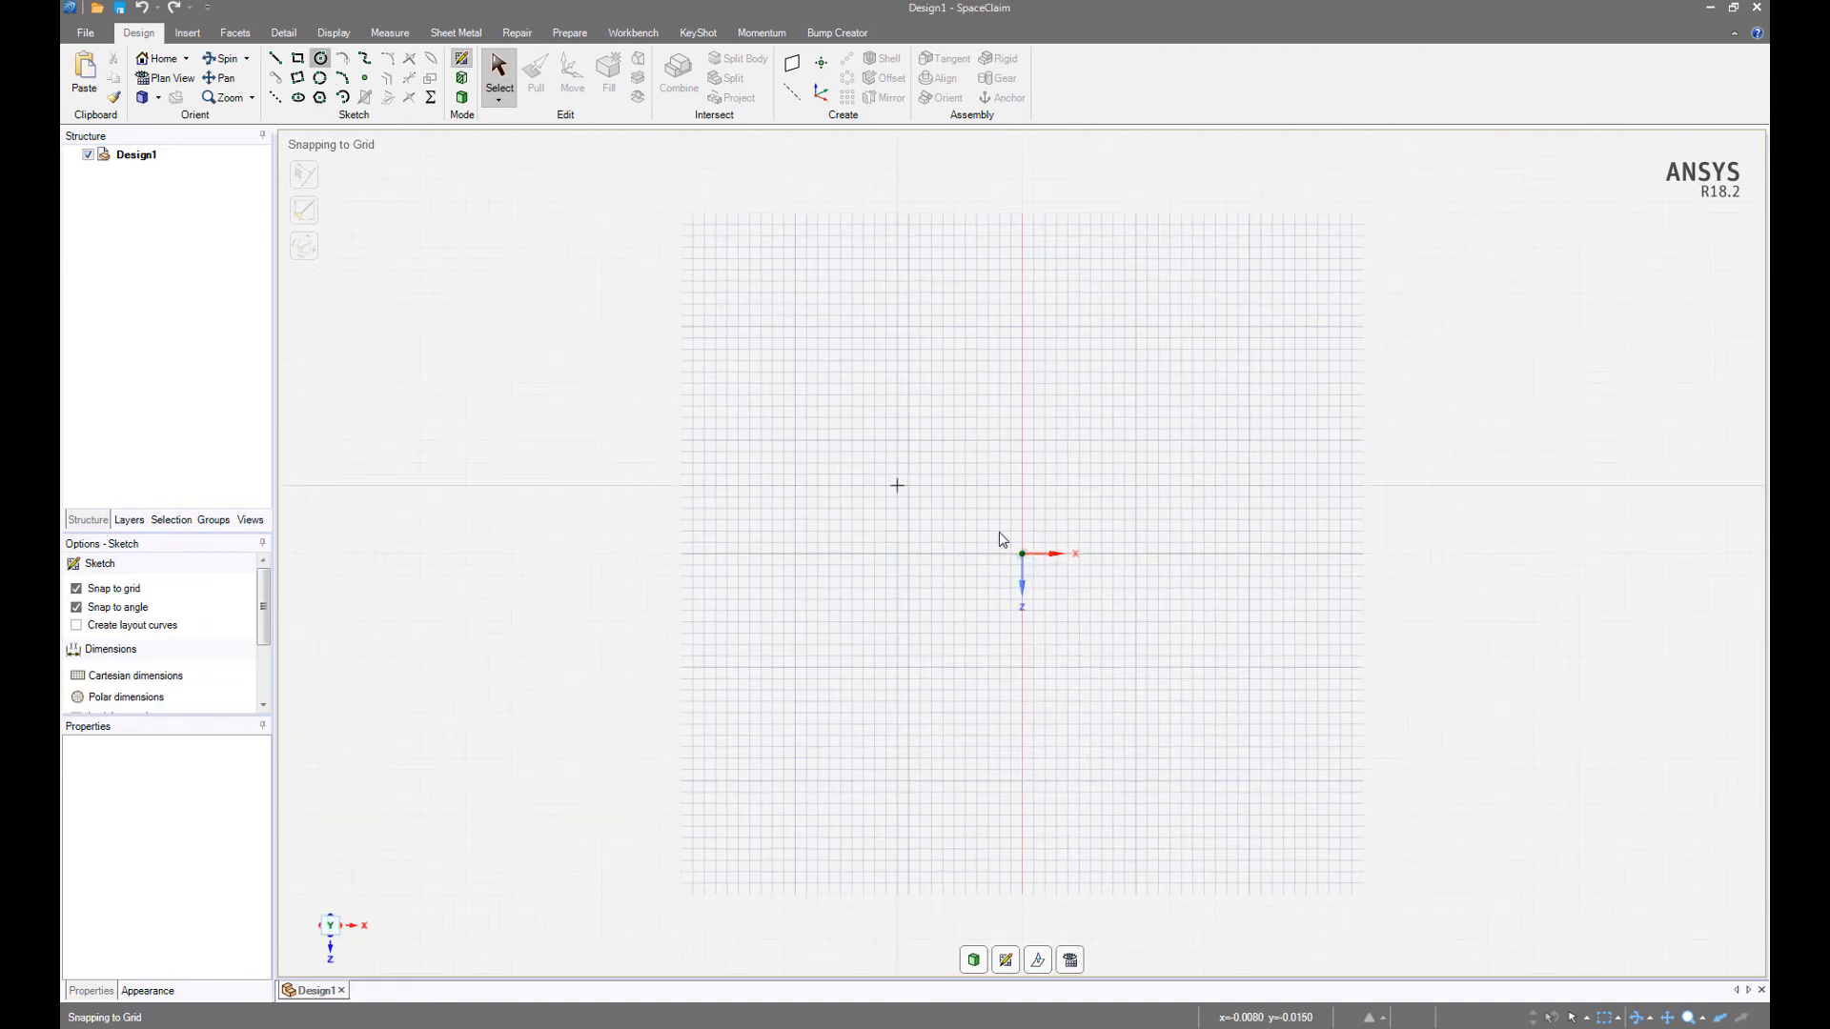
left_click(1023, 553)
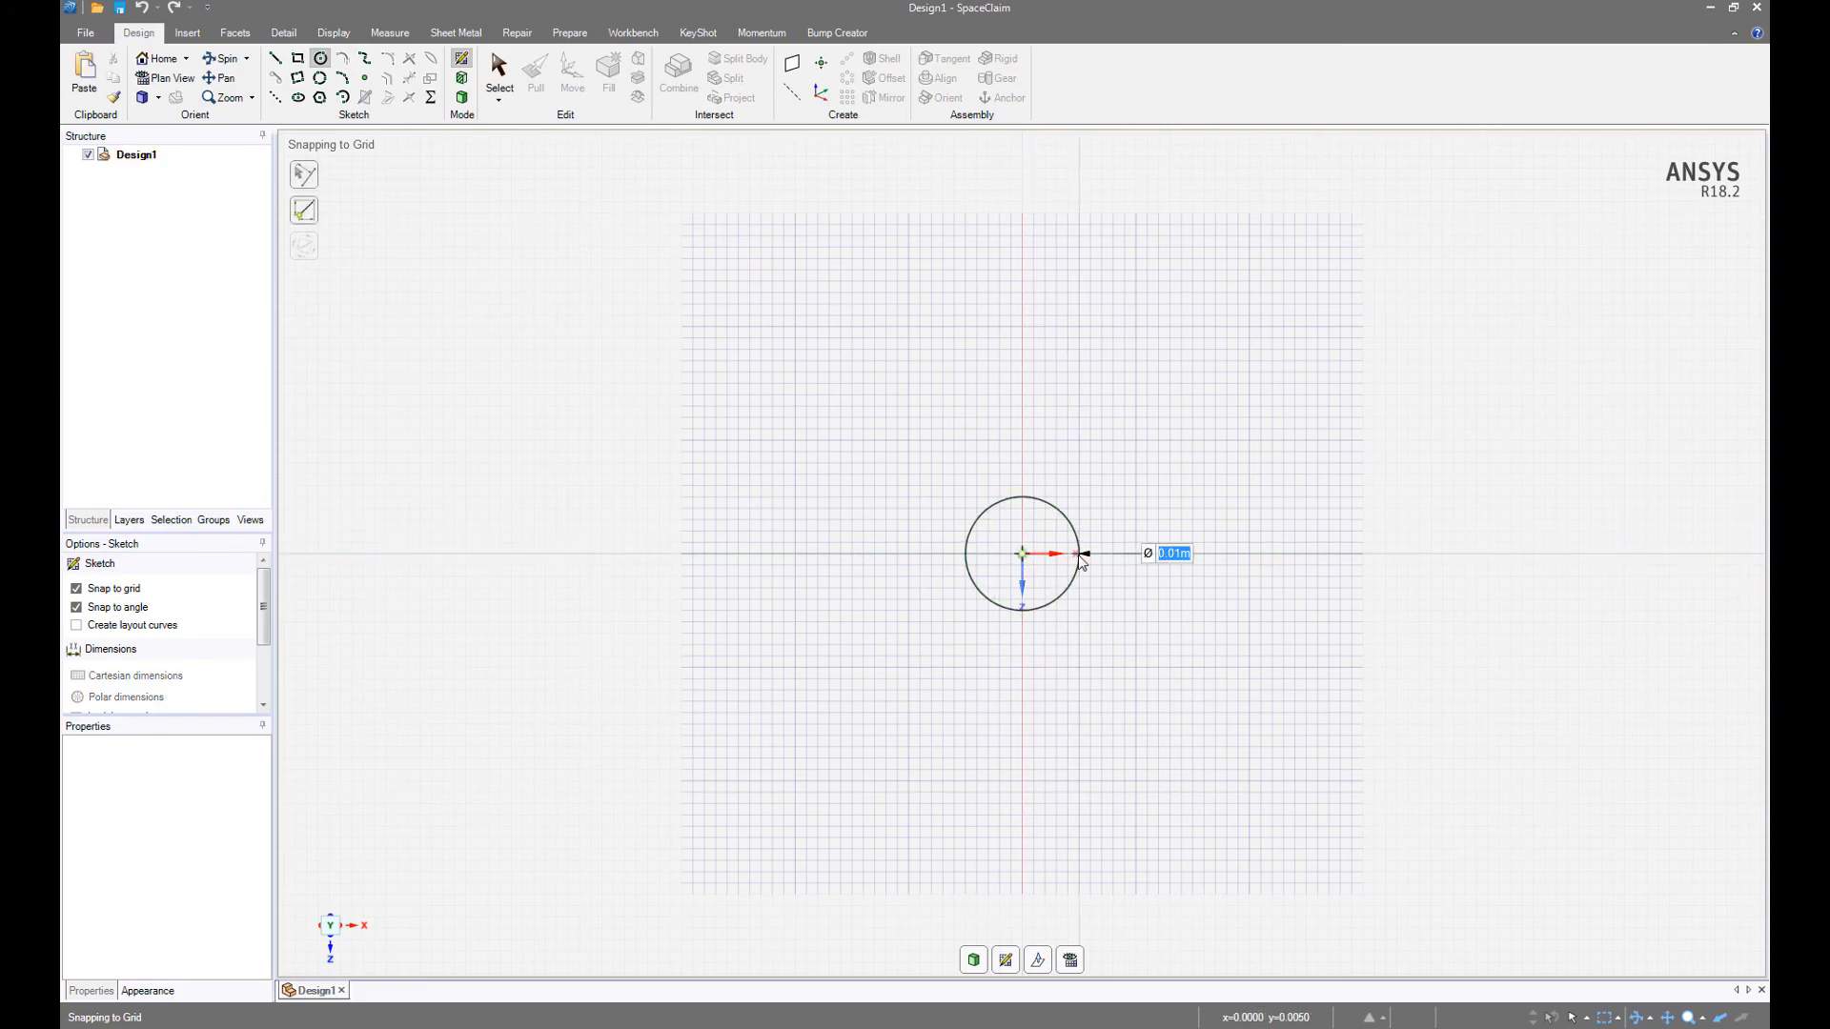
type("1")
key("Return")
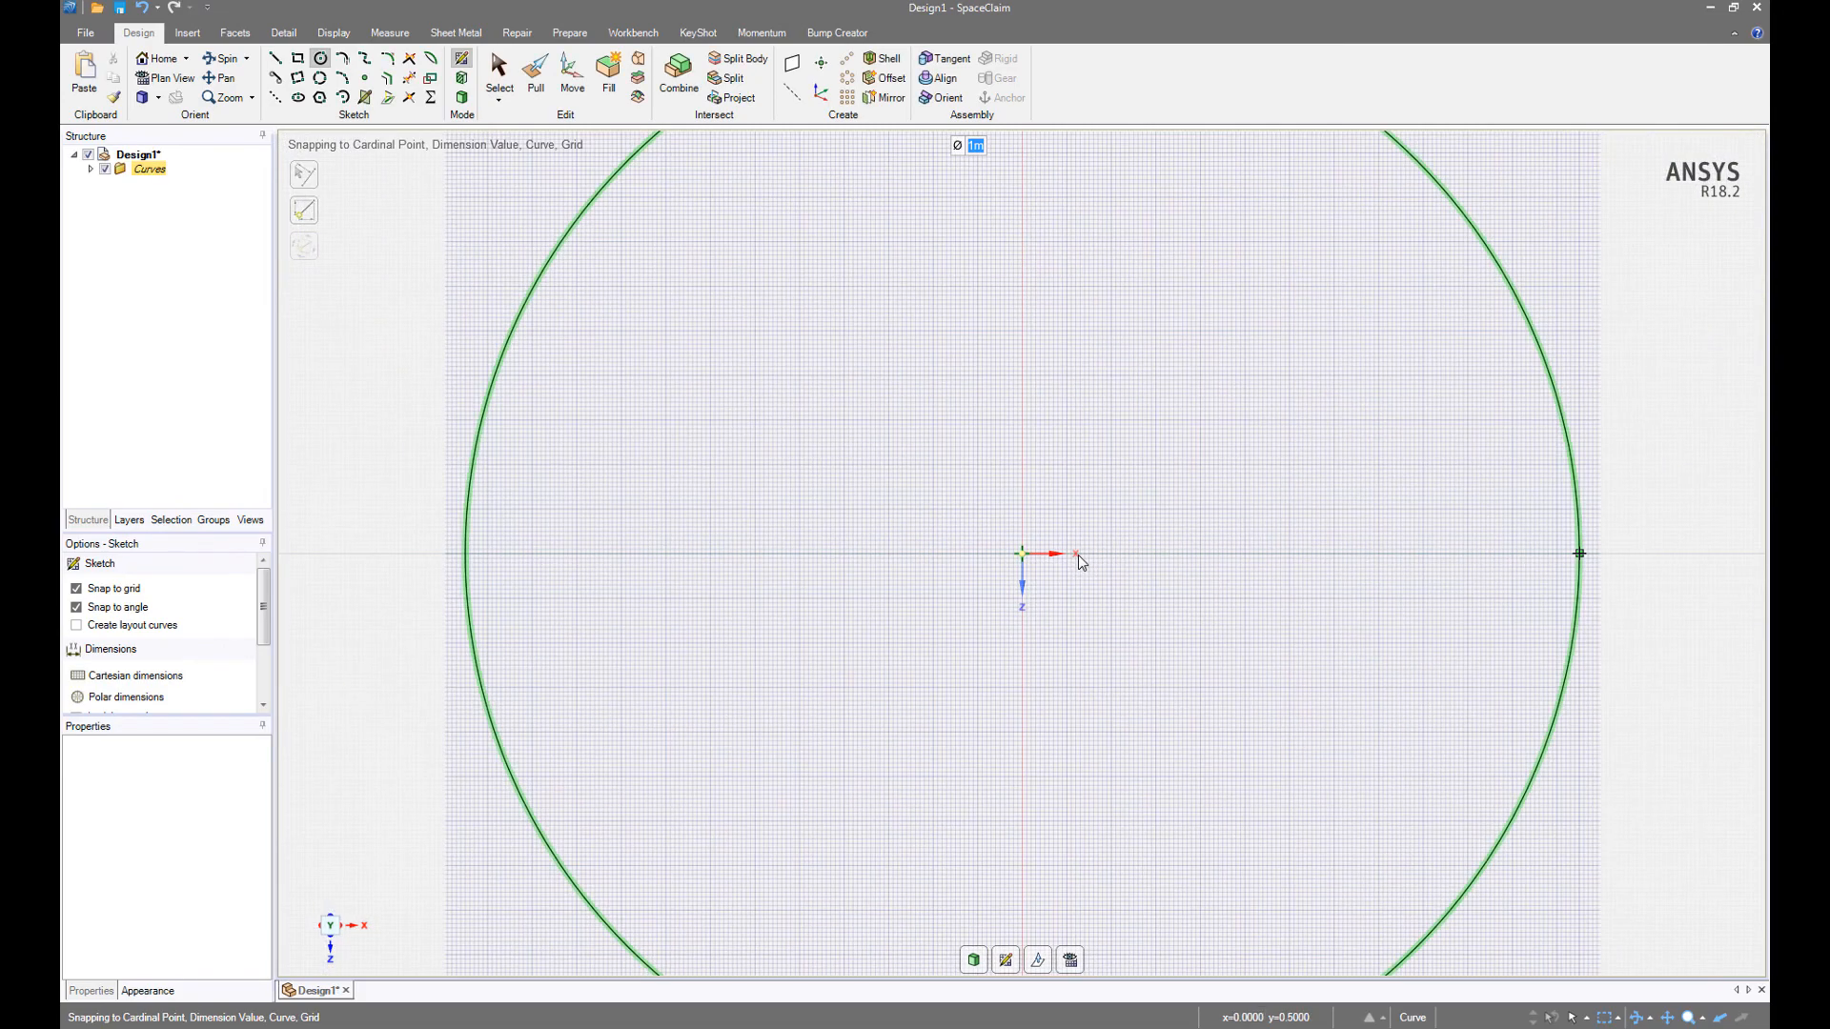
Choose the Rectangle sketch tool and set it to define the rectangle from its center.
scroll(1578, 553, "down", 5)
middle_click_drag(1579, 553, 961, 553, "shift")
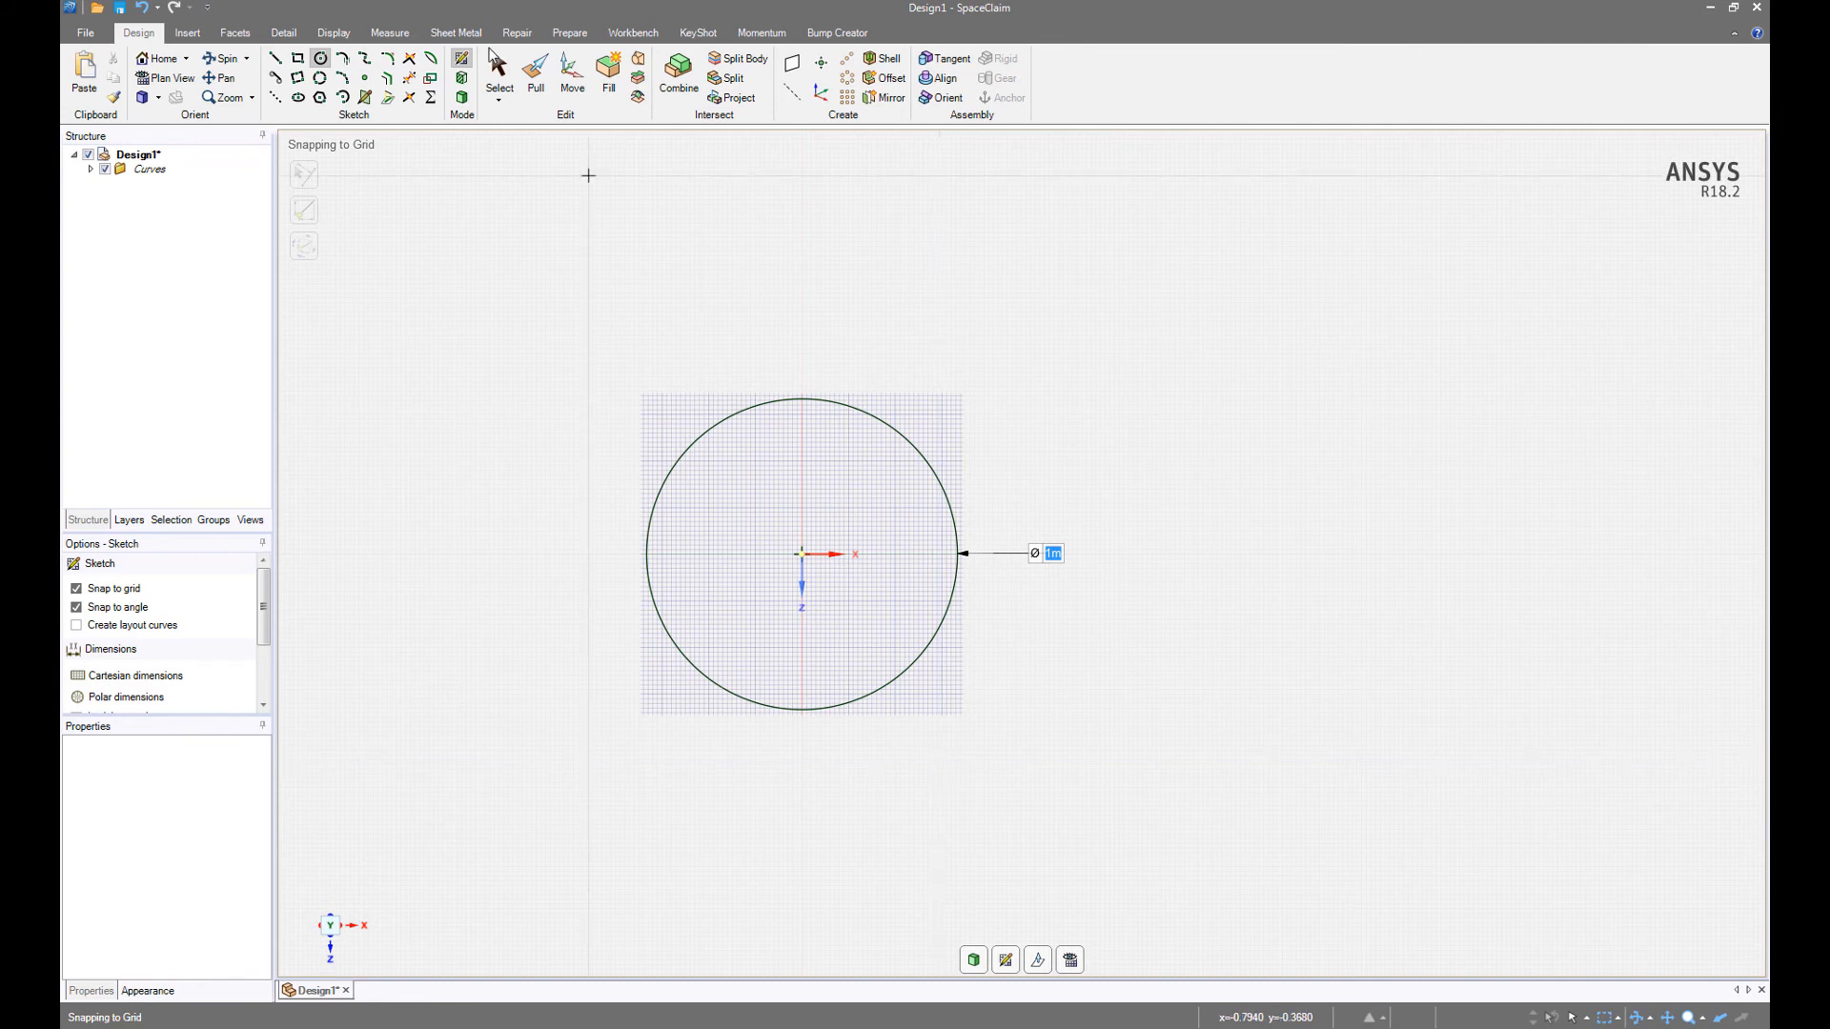
left_click(297, 58)
left_click(147, 588)
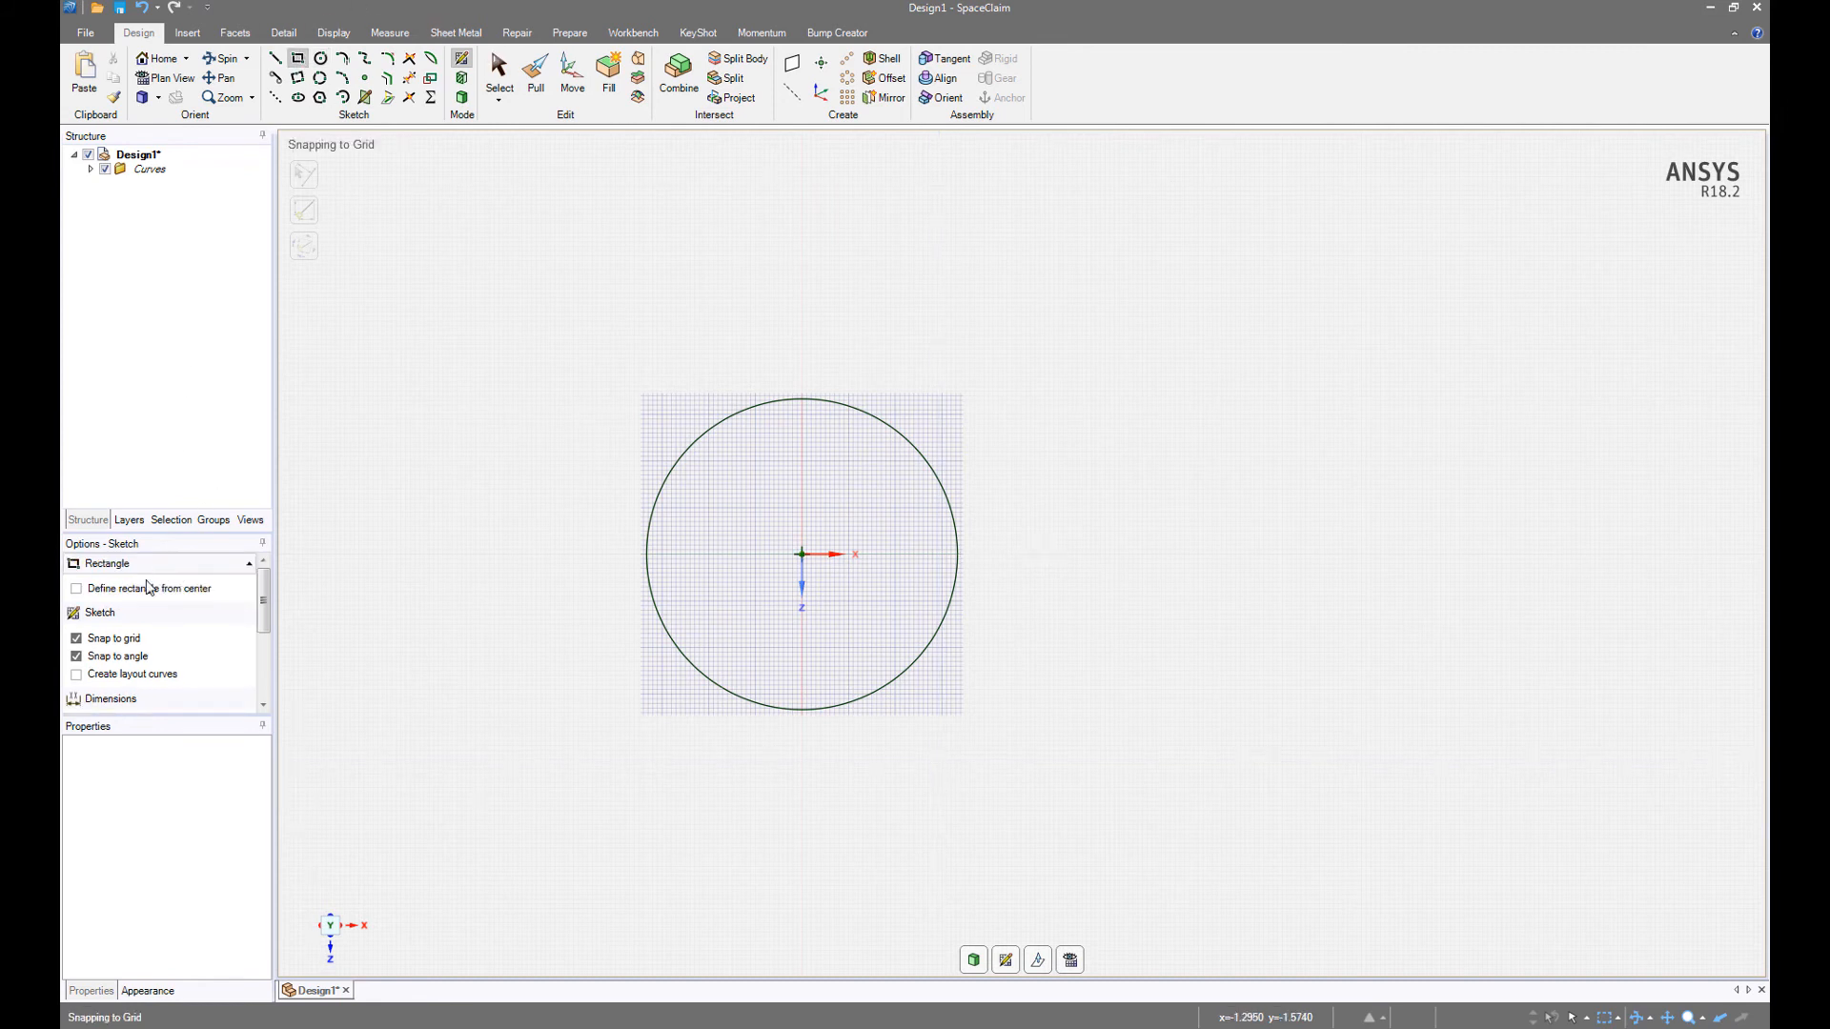
left_click(864, 505)
scroll(1049, 298, "down", 4)
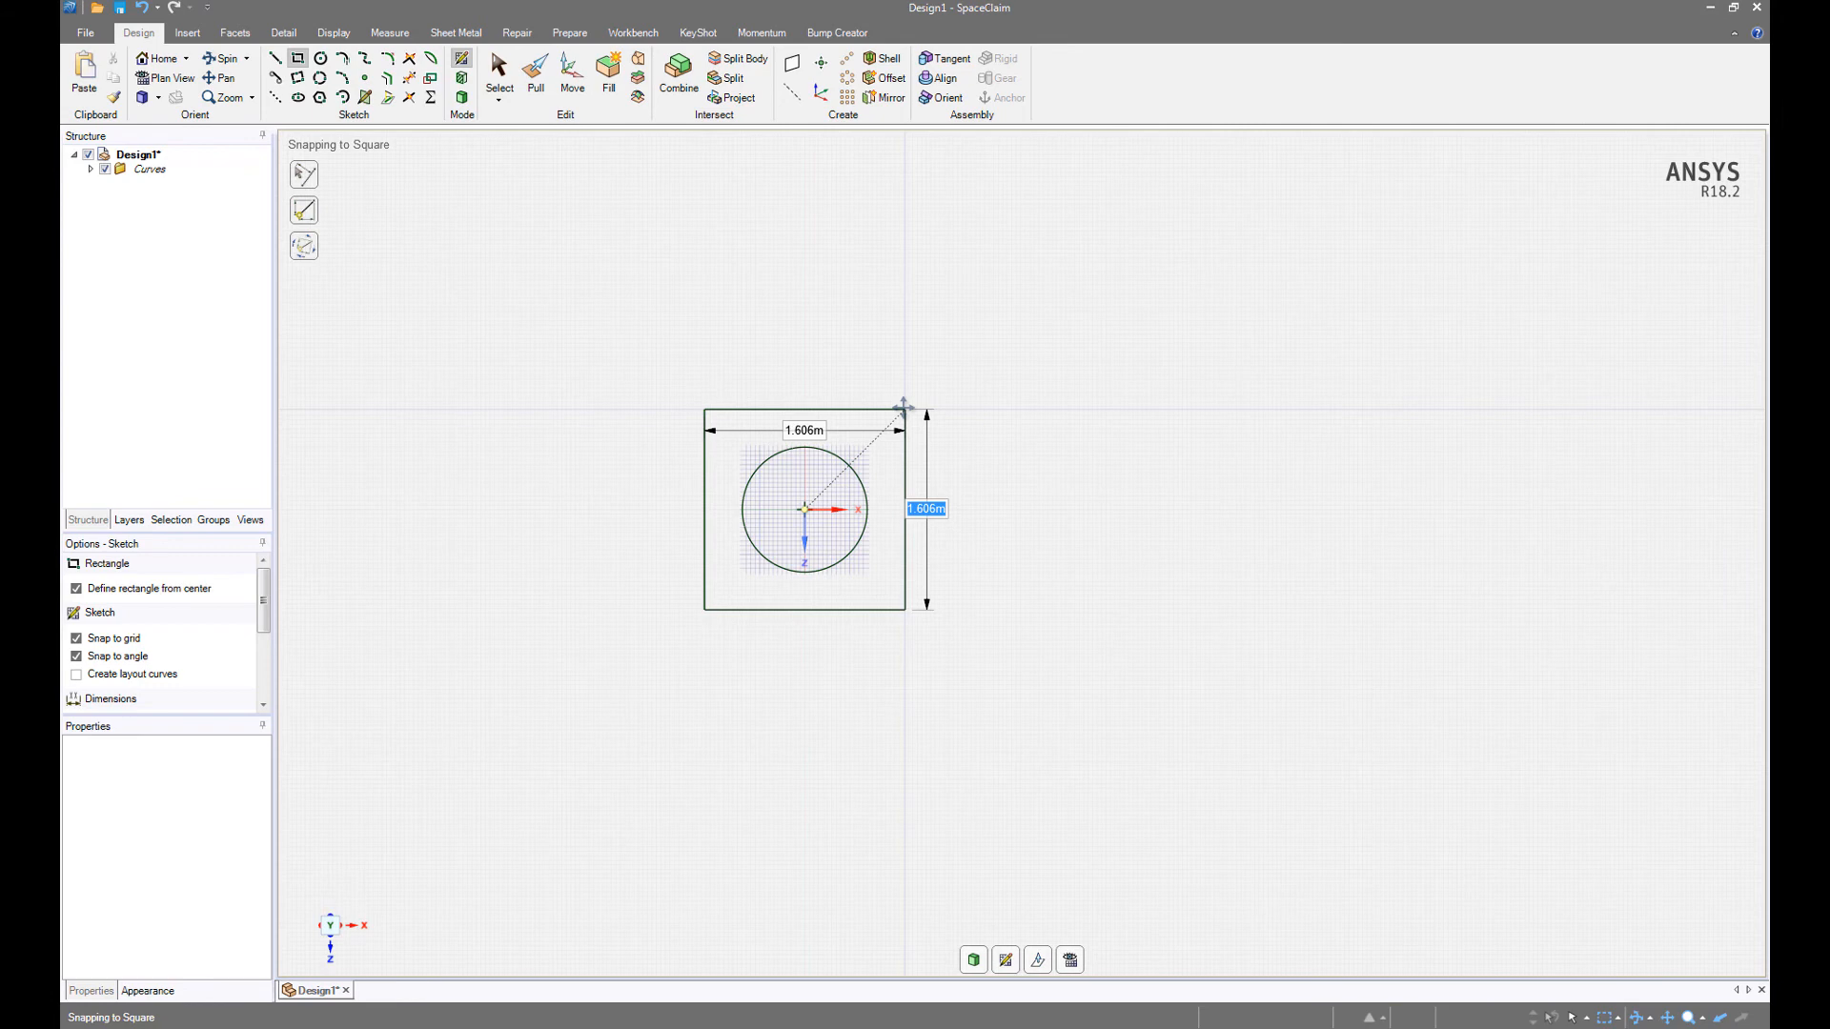
type("3")
key("Tab")
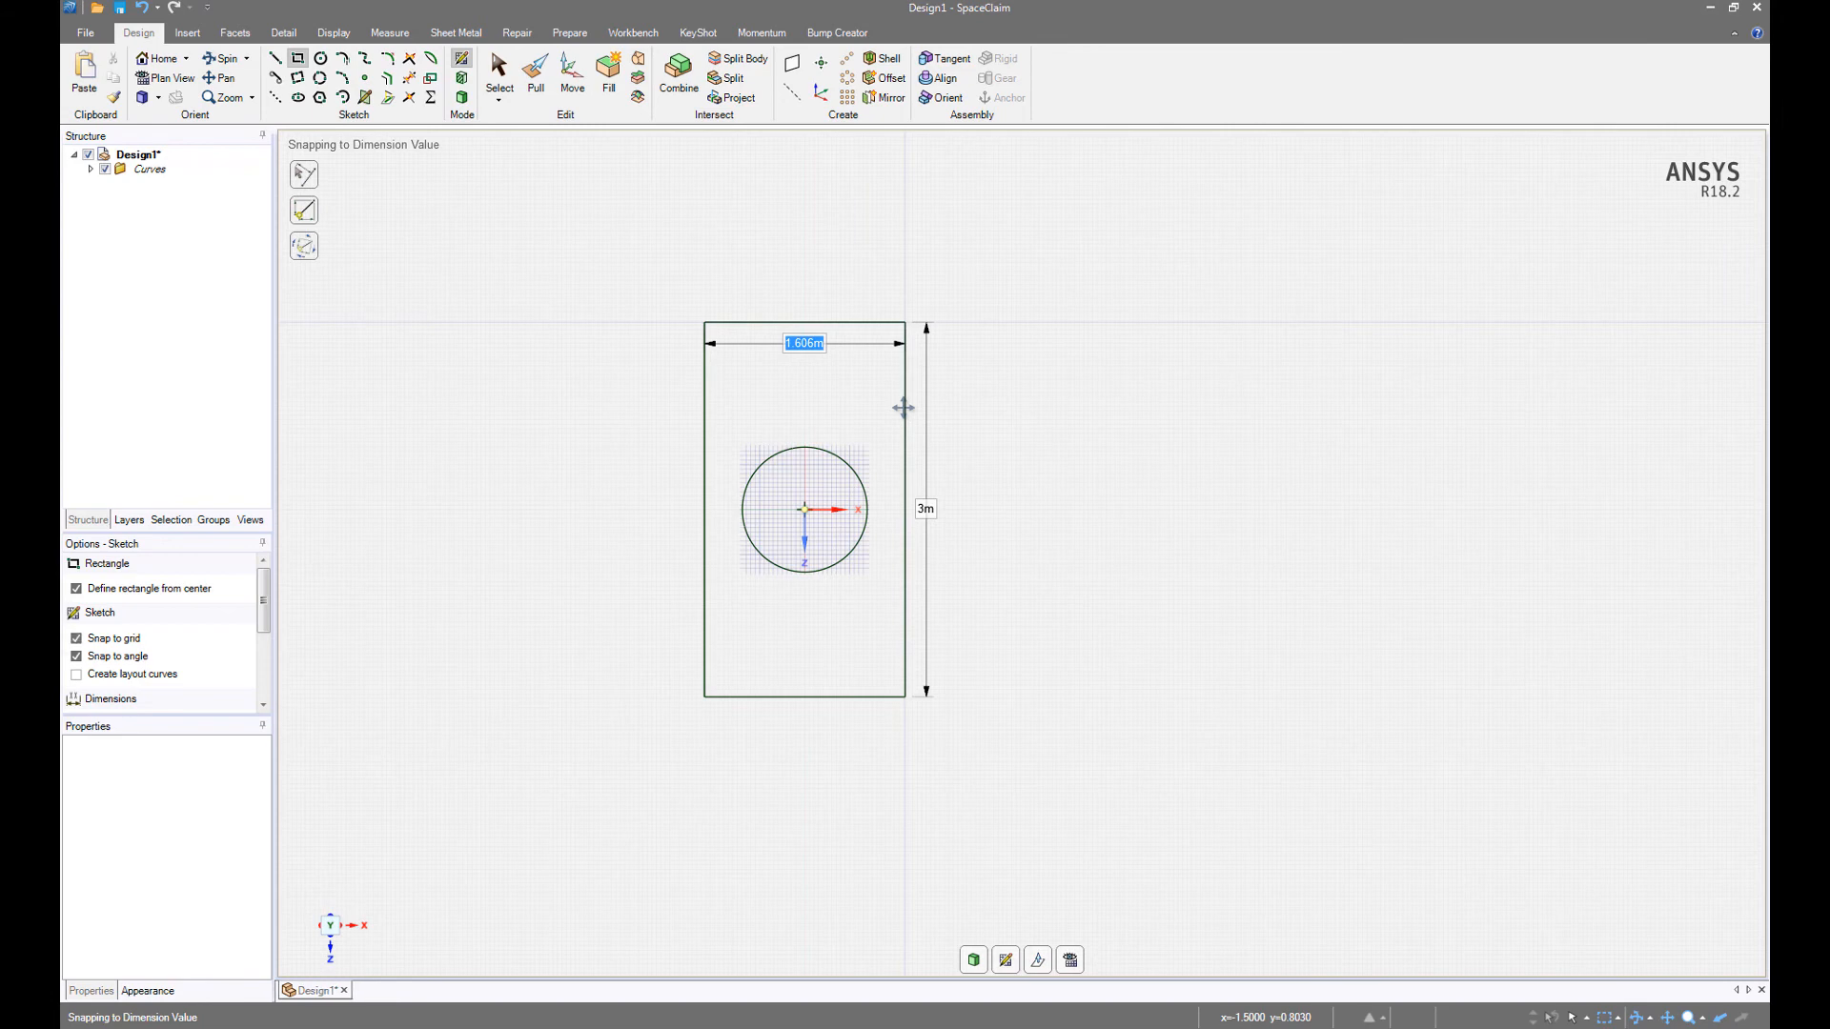
key("Tab")
type("2")
key("Tab")
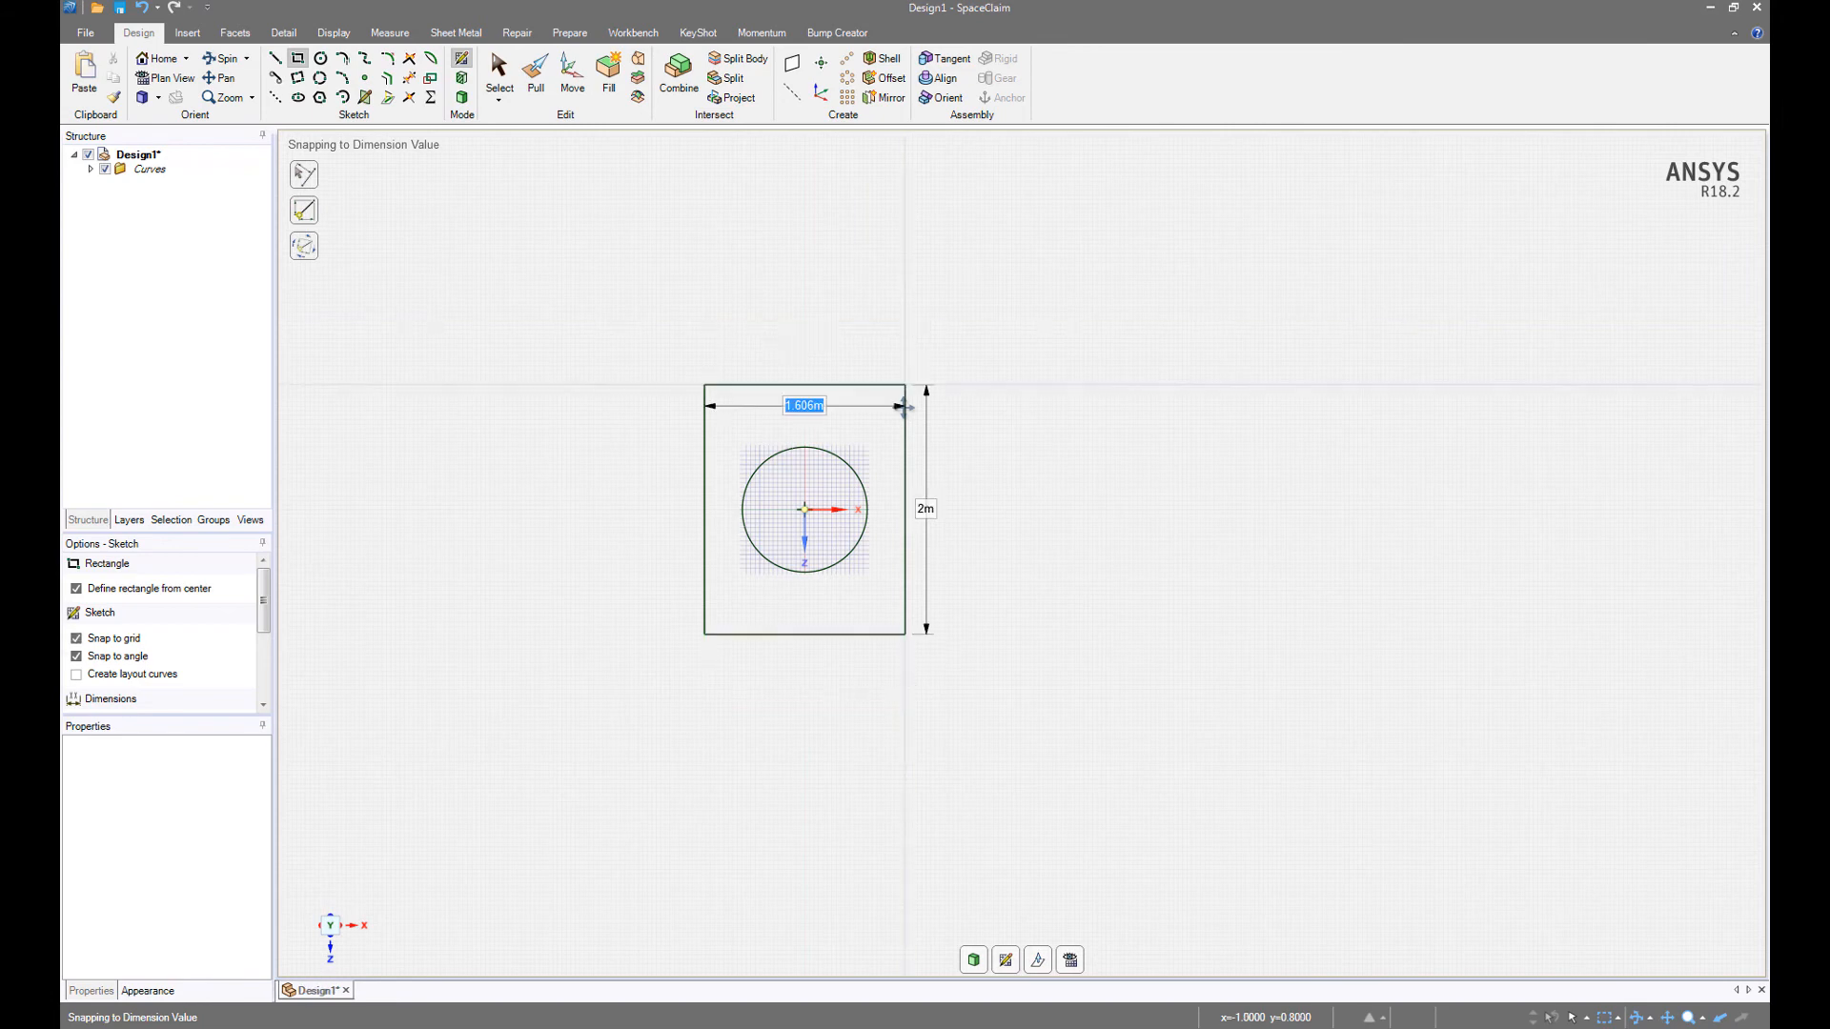
type("8")
key("Tab")
key("Escape")
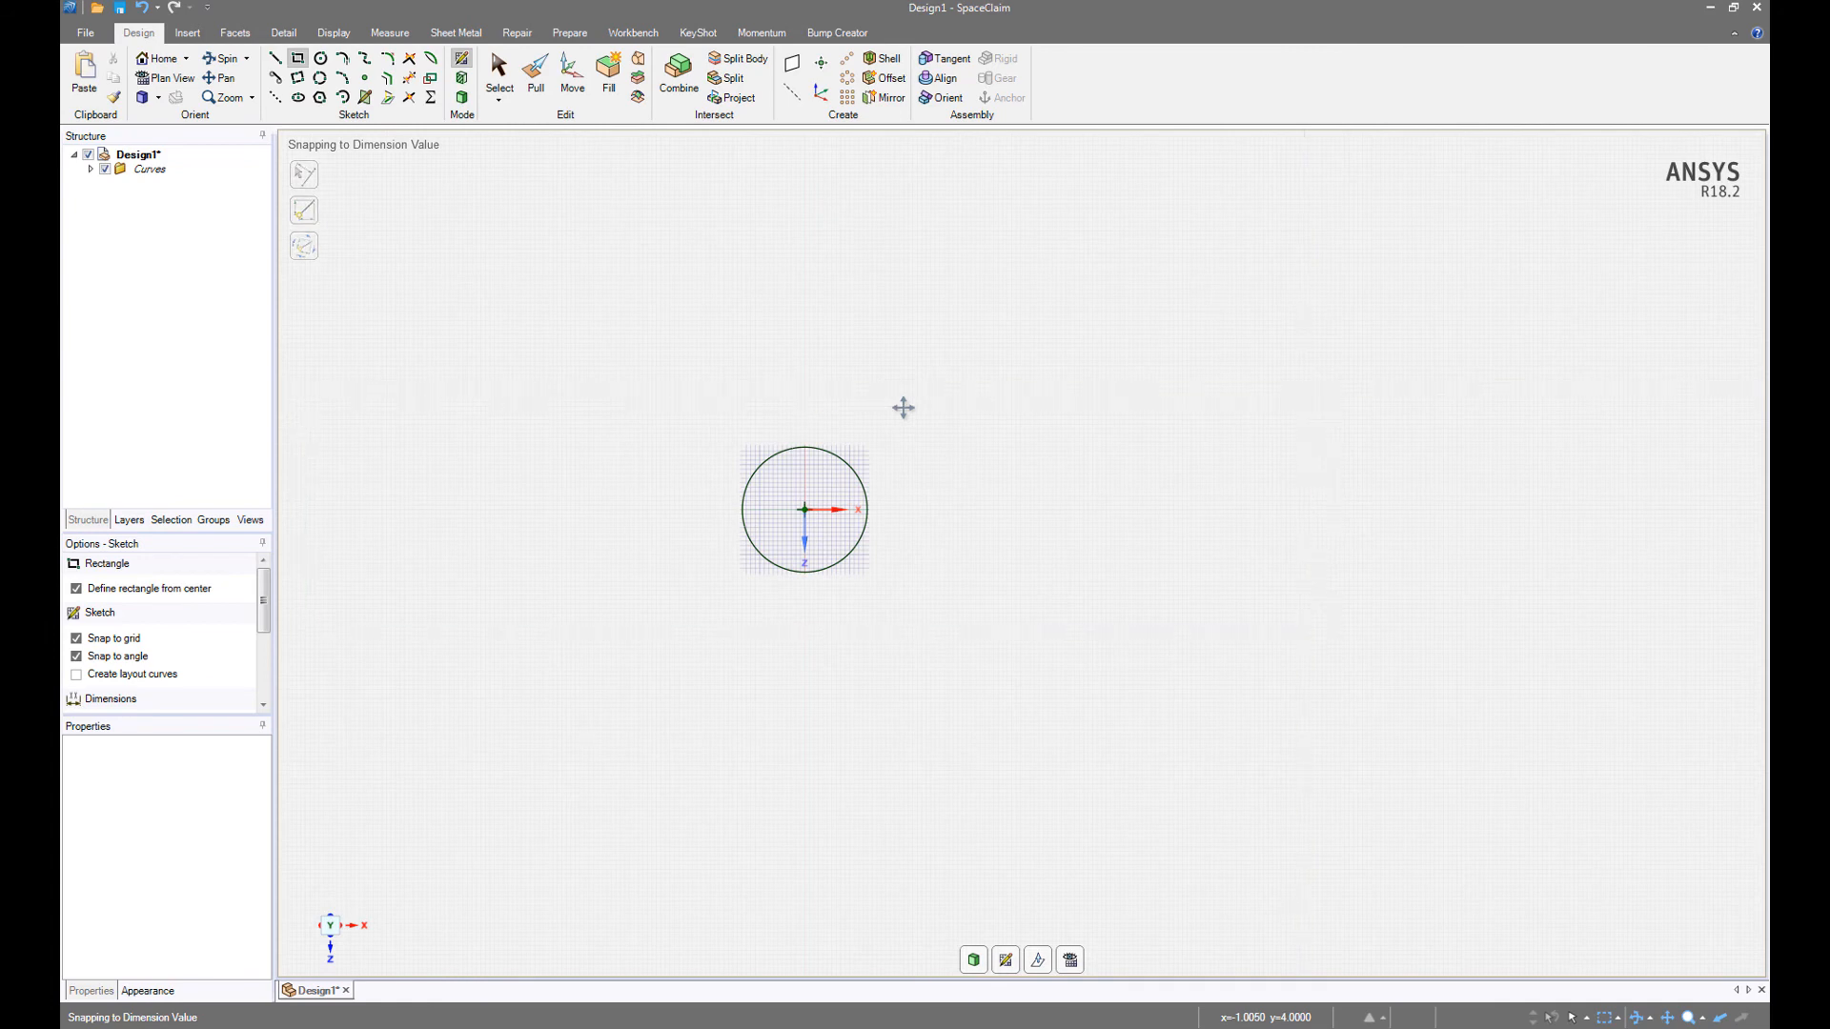
Sketch a rectangle centred on the circle's center, 8 m long along X and 3 m along Z.
left_click(804, 510)
type("3")
key("Tab")
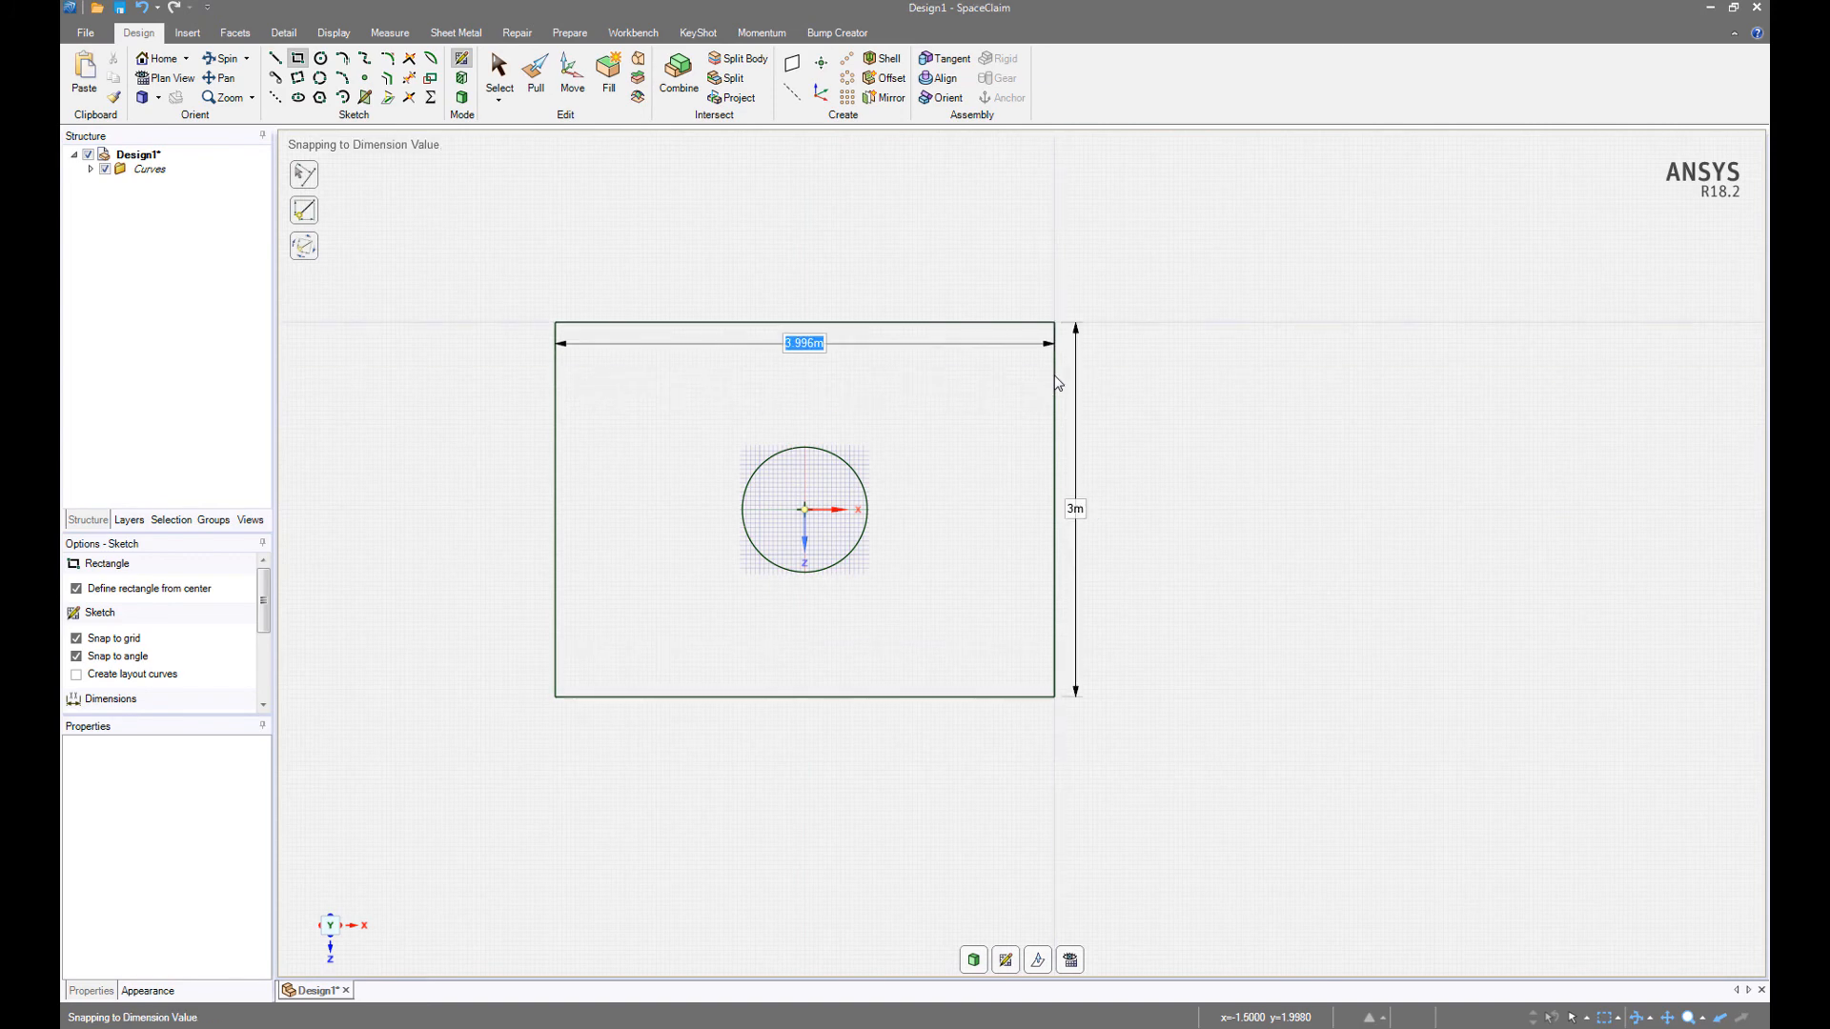
type("8m")
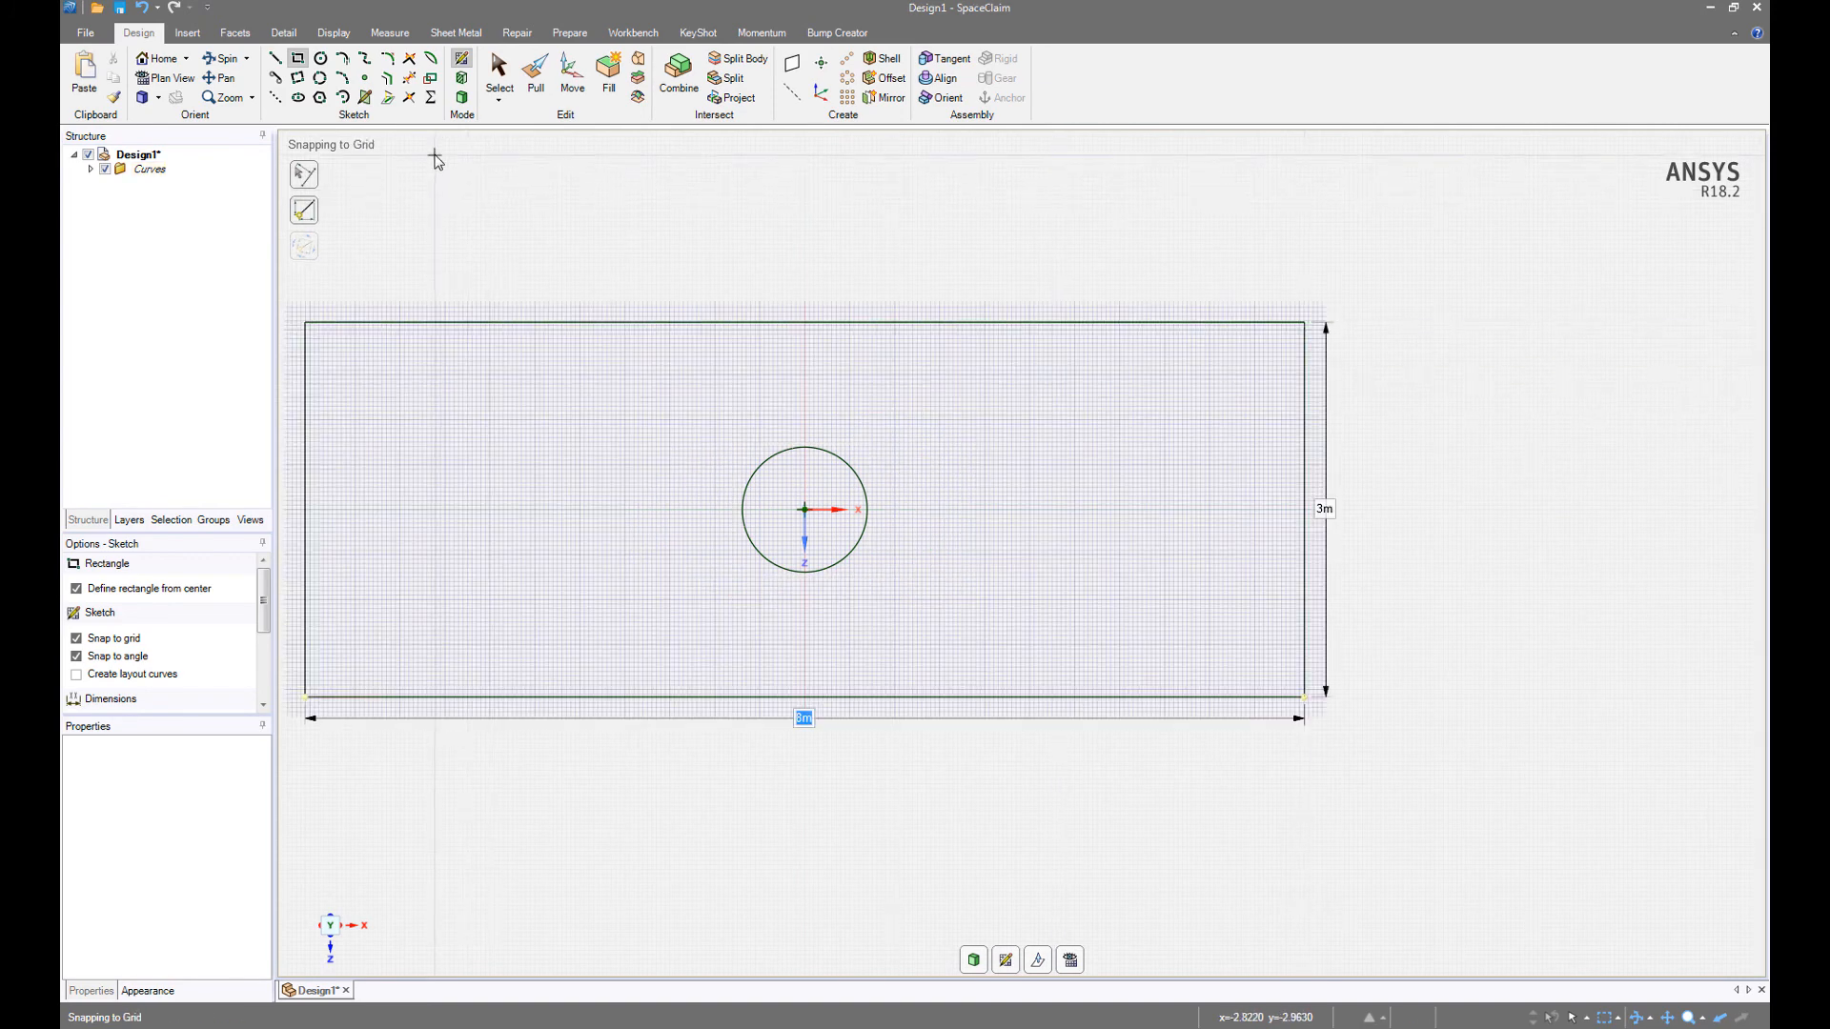
Move the rectangle's right edge outward along X and set the rectangle's length to 10 m.
scroll(436, 155, "down", 1)
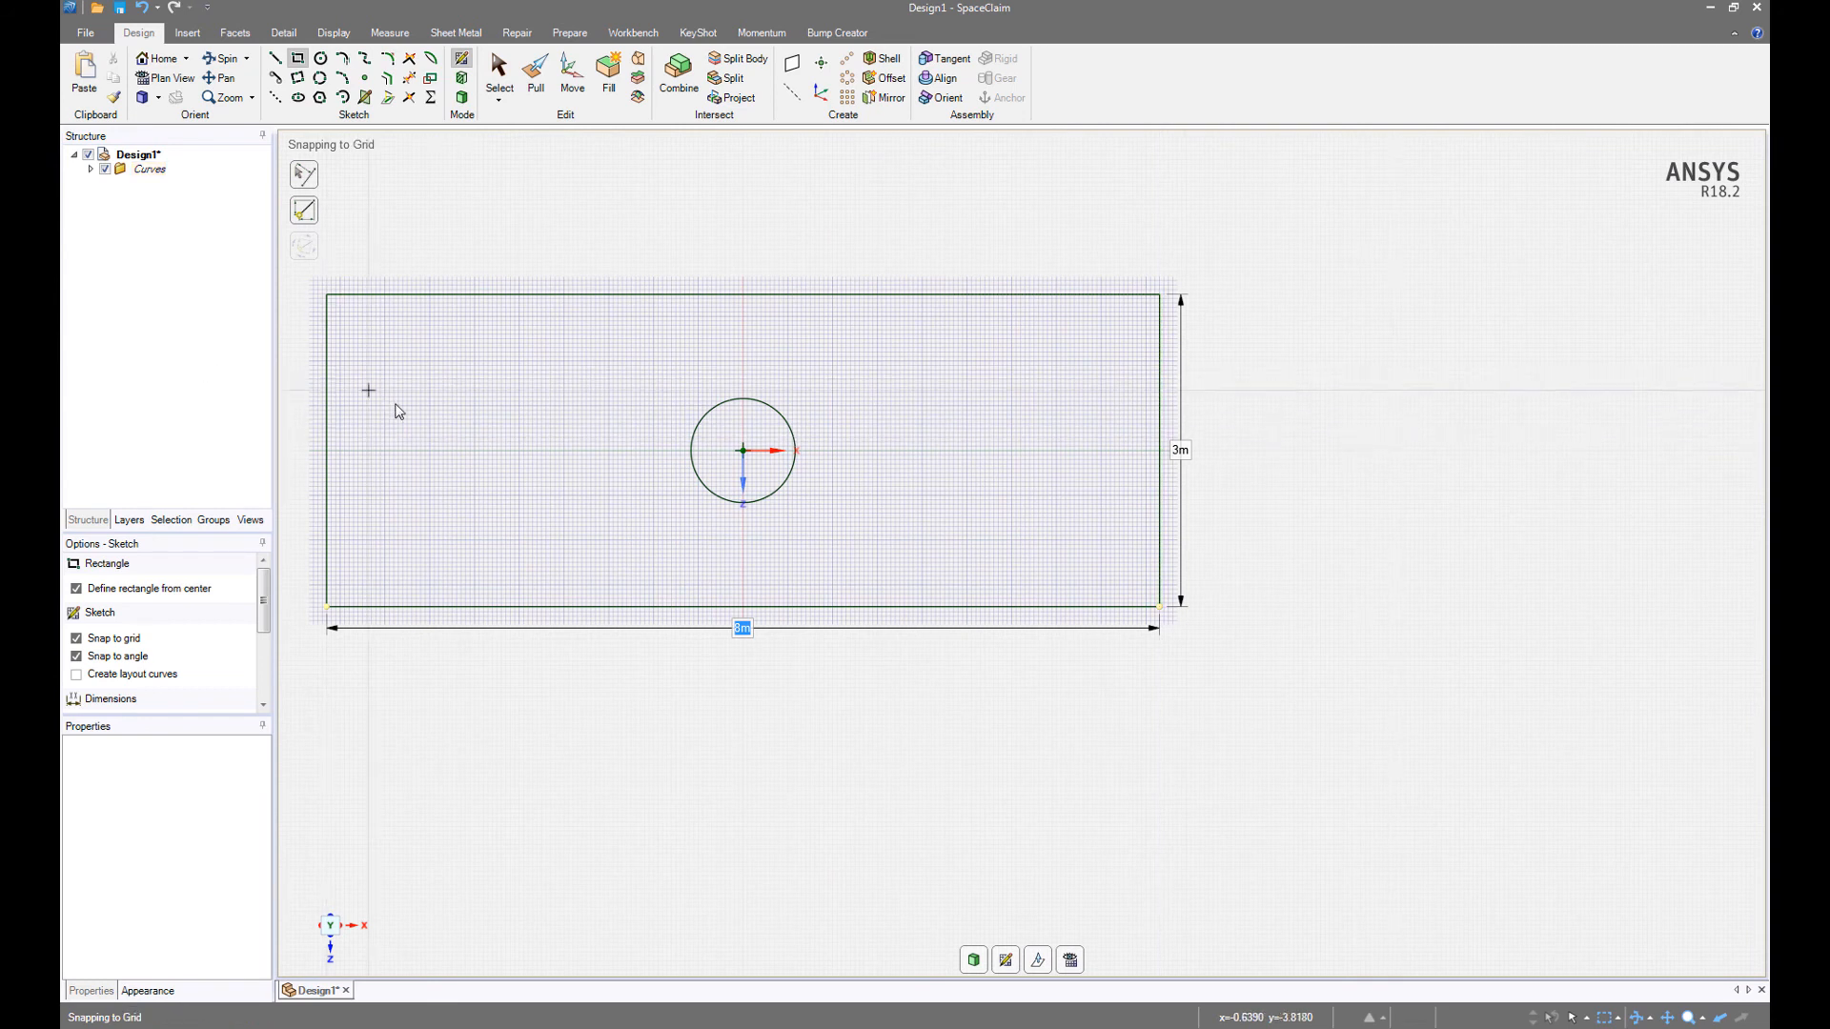
middle_click_drag(424, 416, 534, 424, "shift")
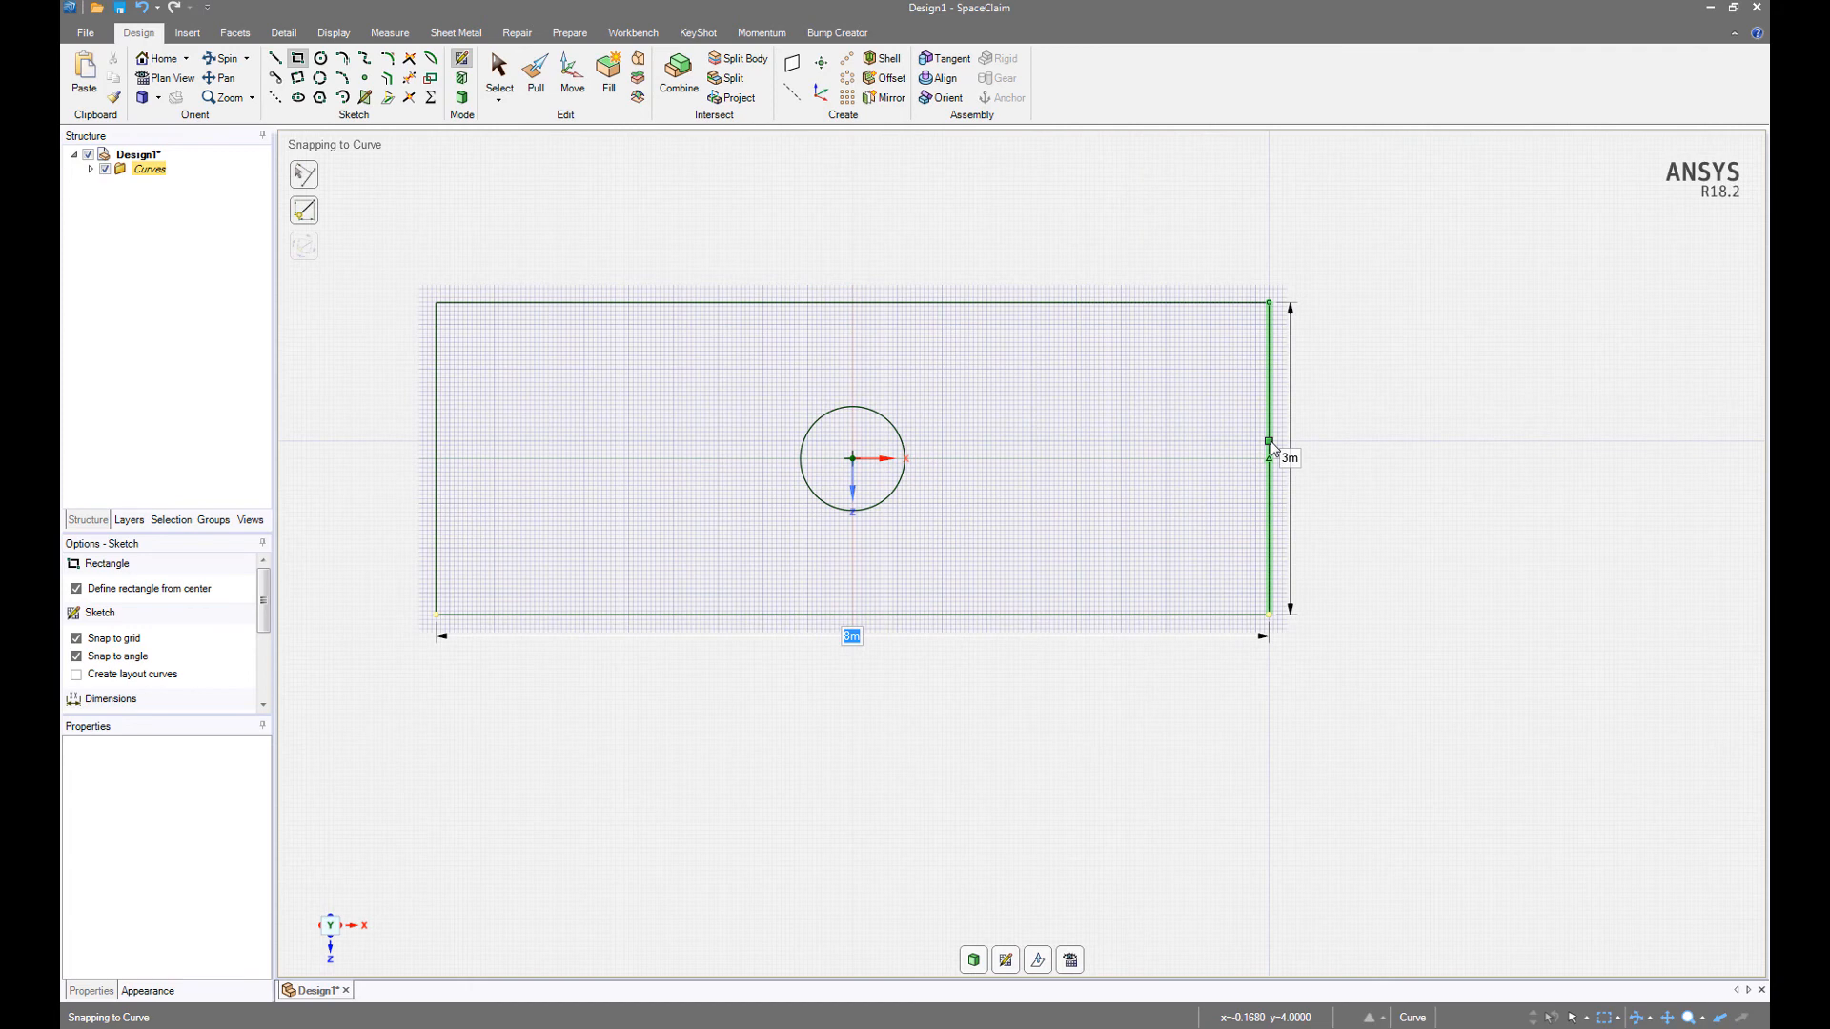
left_click(500, 84)
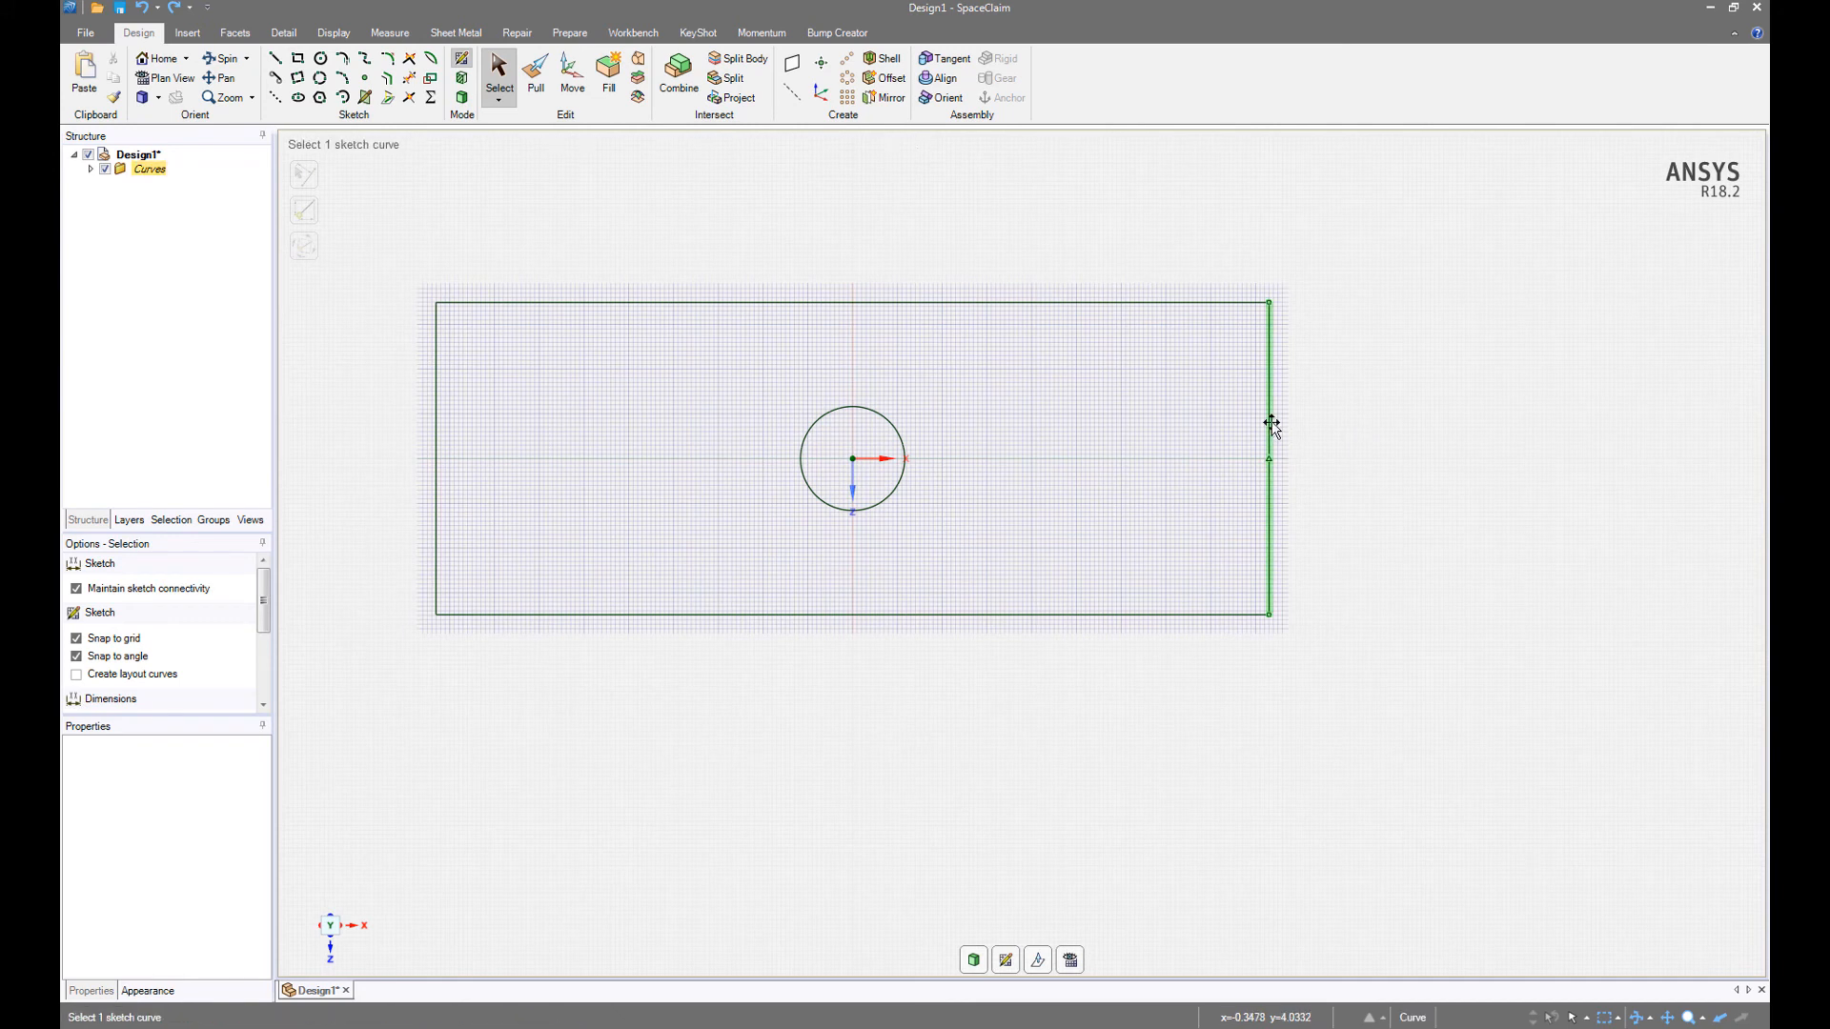
left_click_drag(1272, 422, 1458, 429)
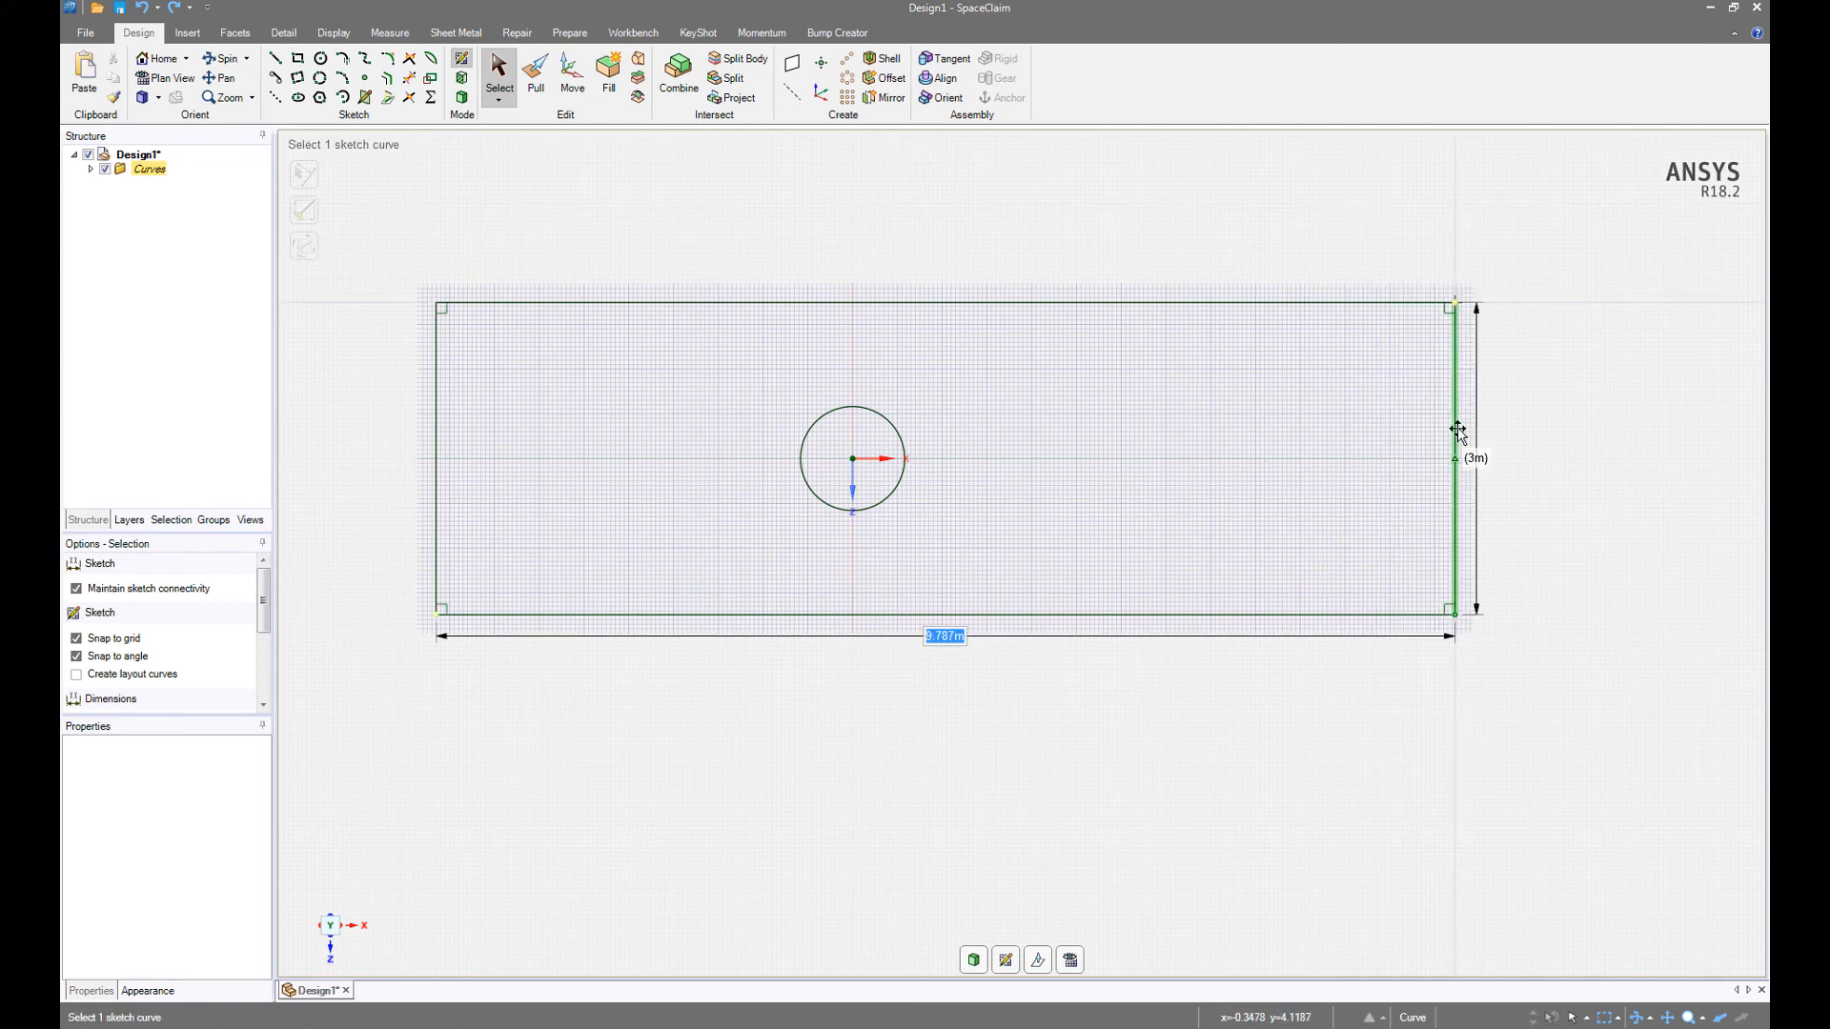
type("10")
key("Return")
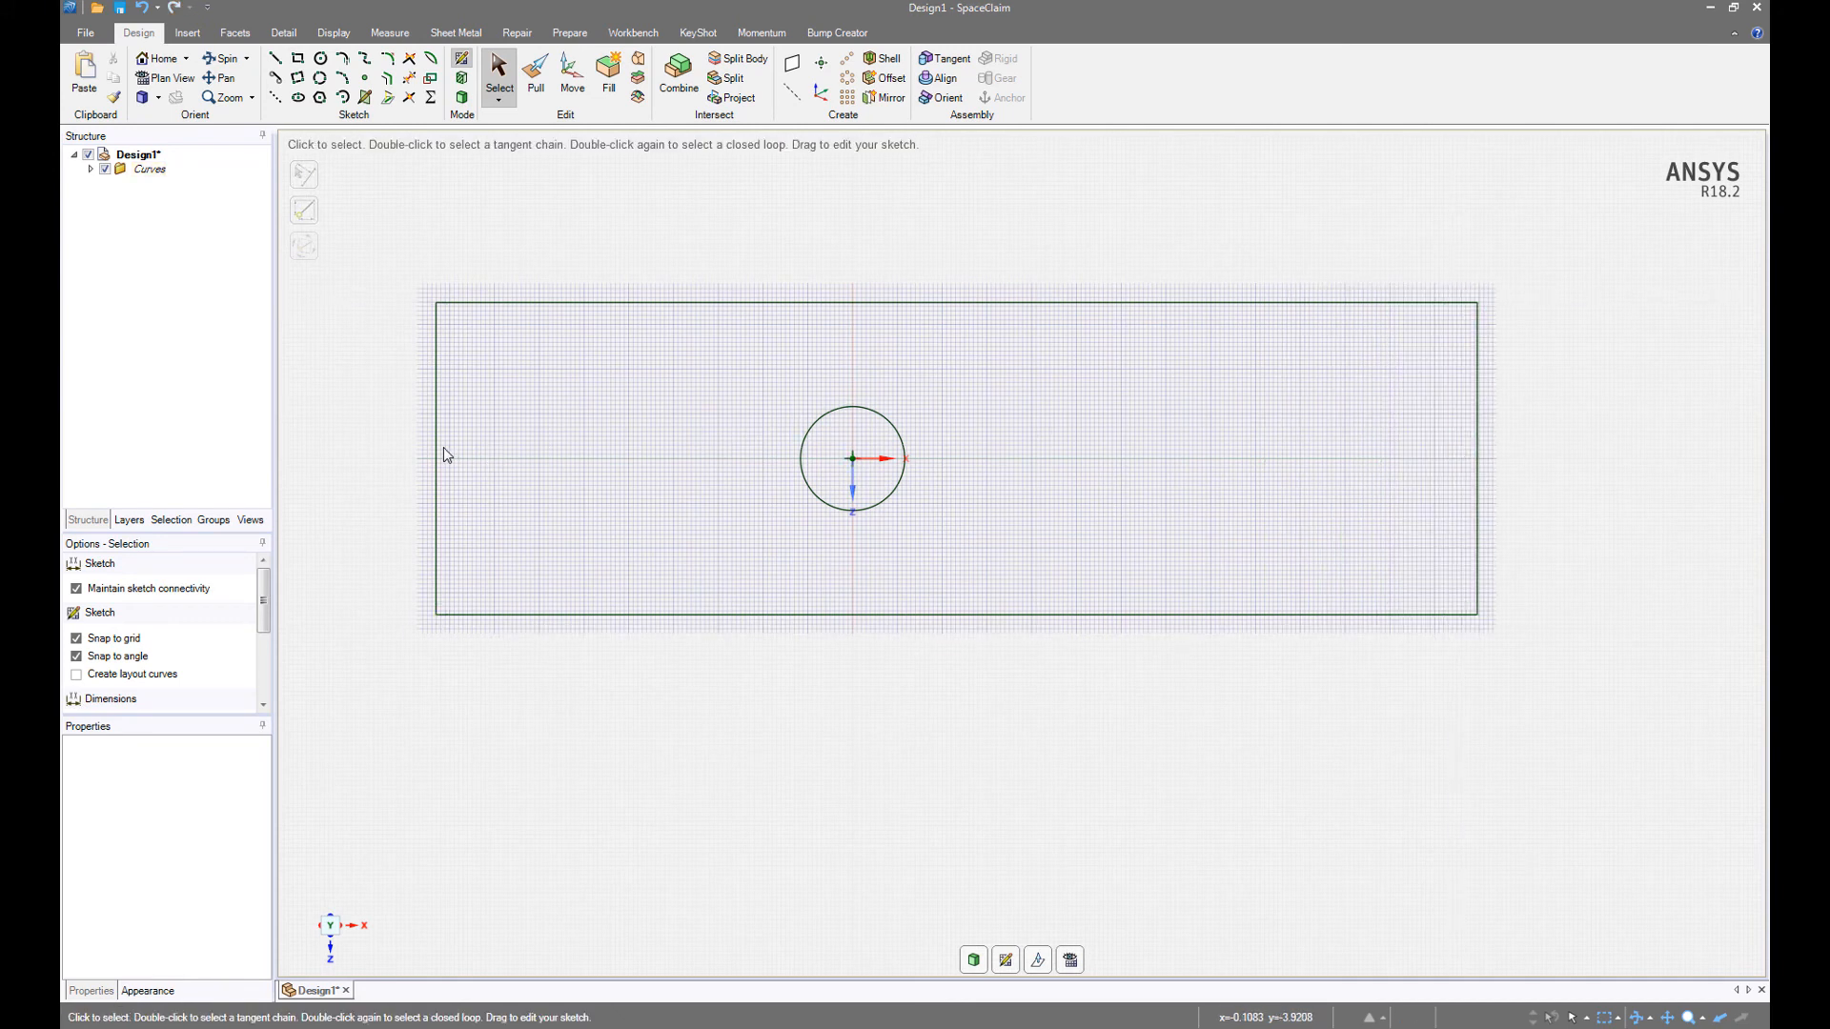
Move the rectangle's left edge toward the circle and set the rectangle's length to 8 m.
left_click_drag(438, 449, 584, 448)
type("8")
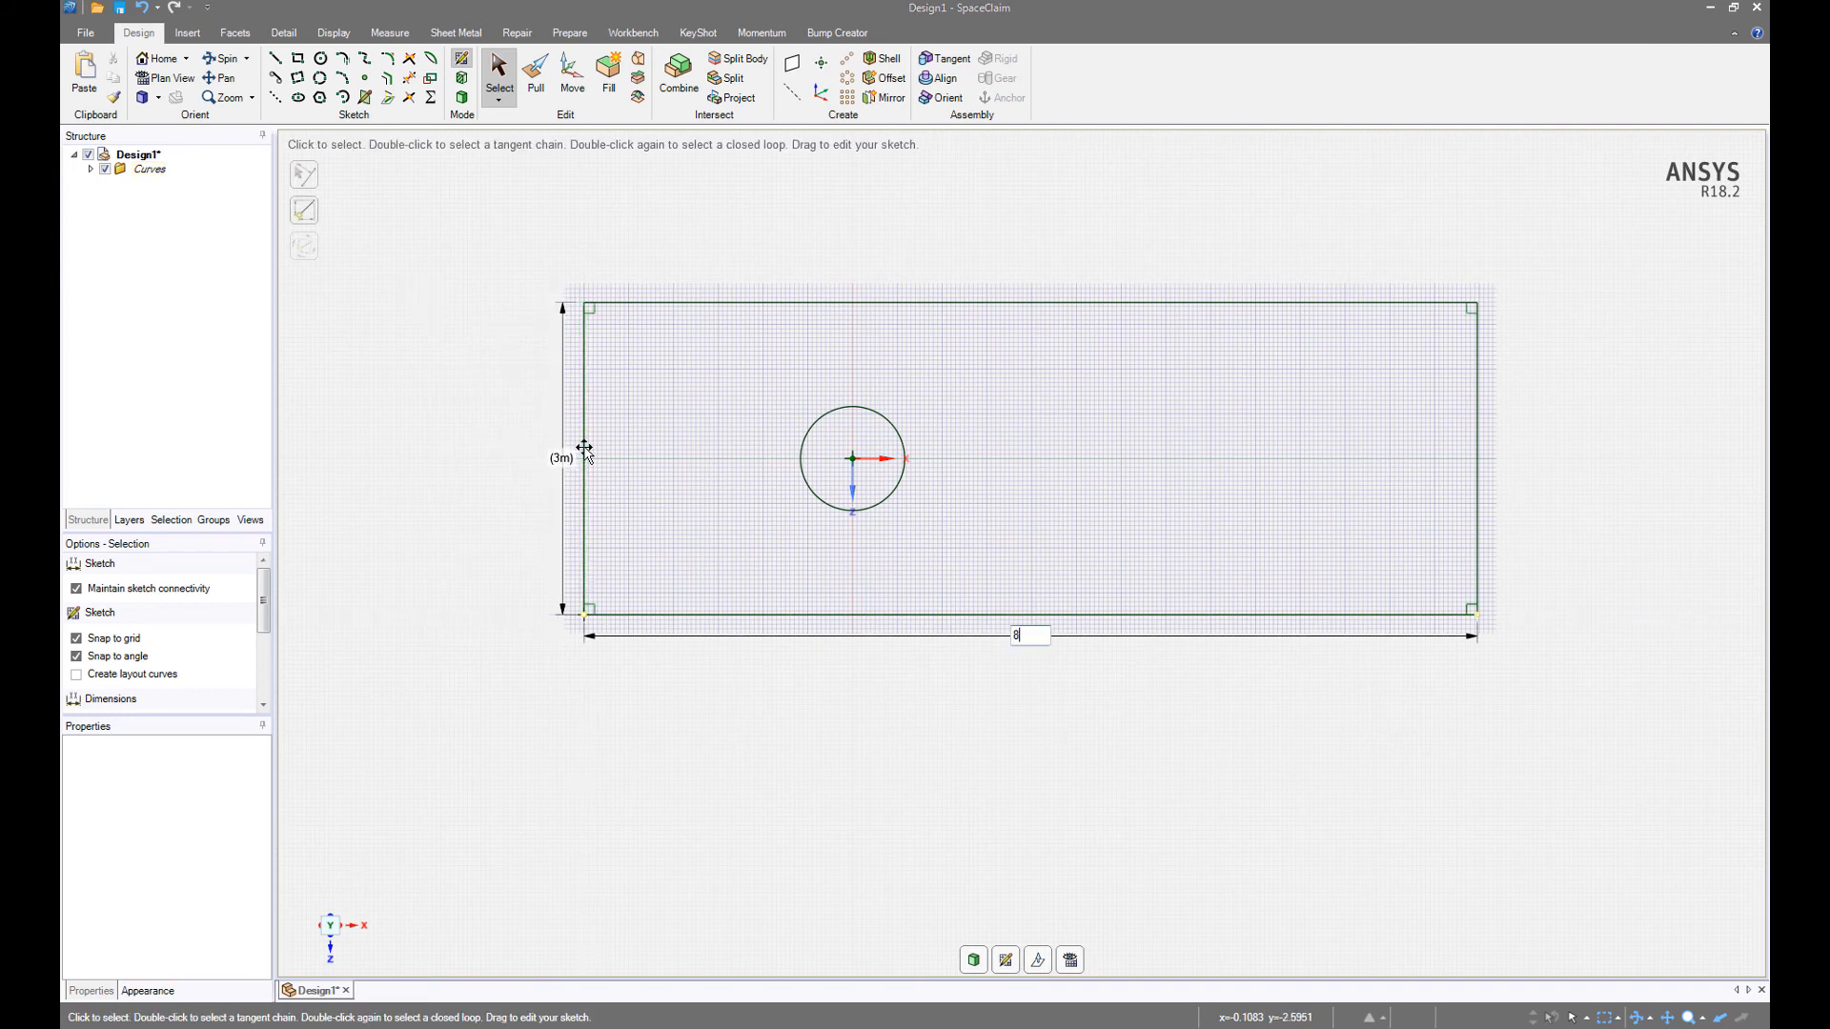
key("Return")
Extend the rectangle's right edge away from the circle and set the rectangle's length to 12 m.
scroll(1039, 779, "down", 2)
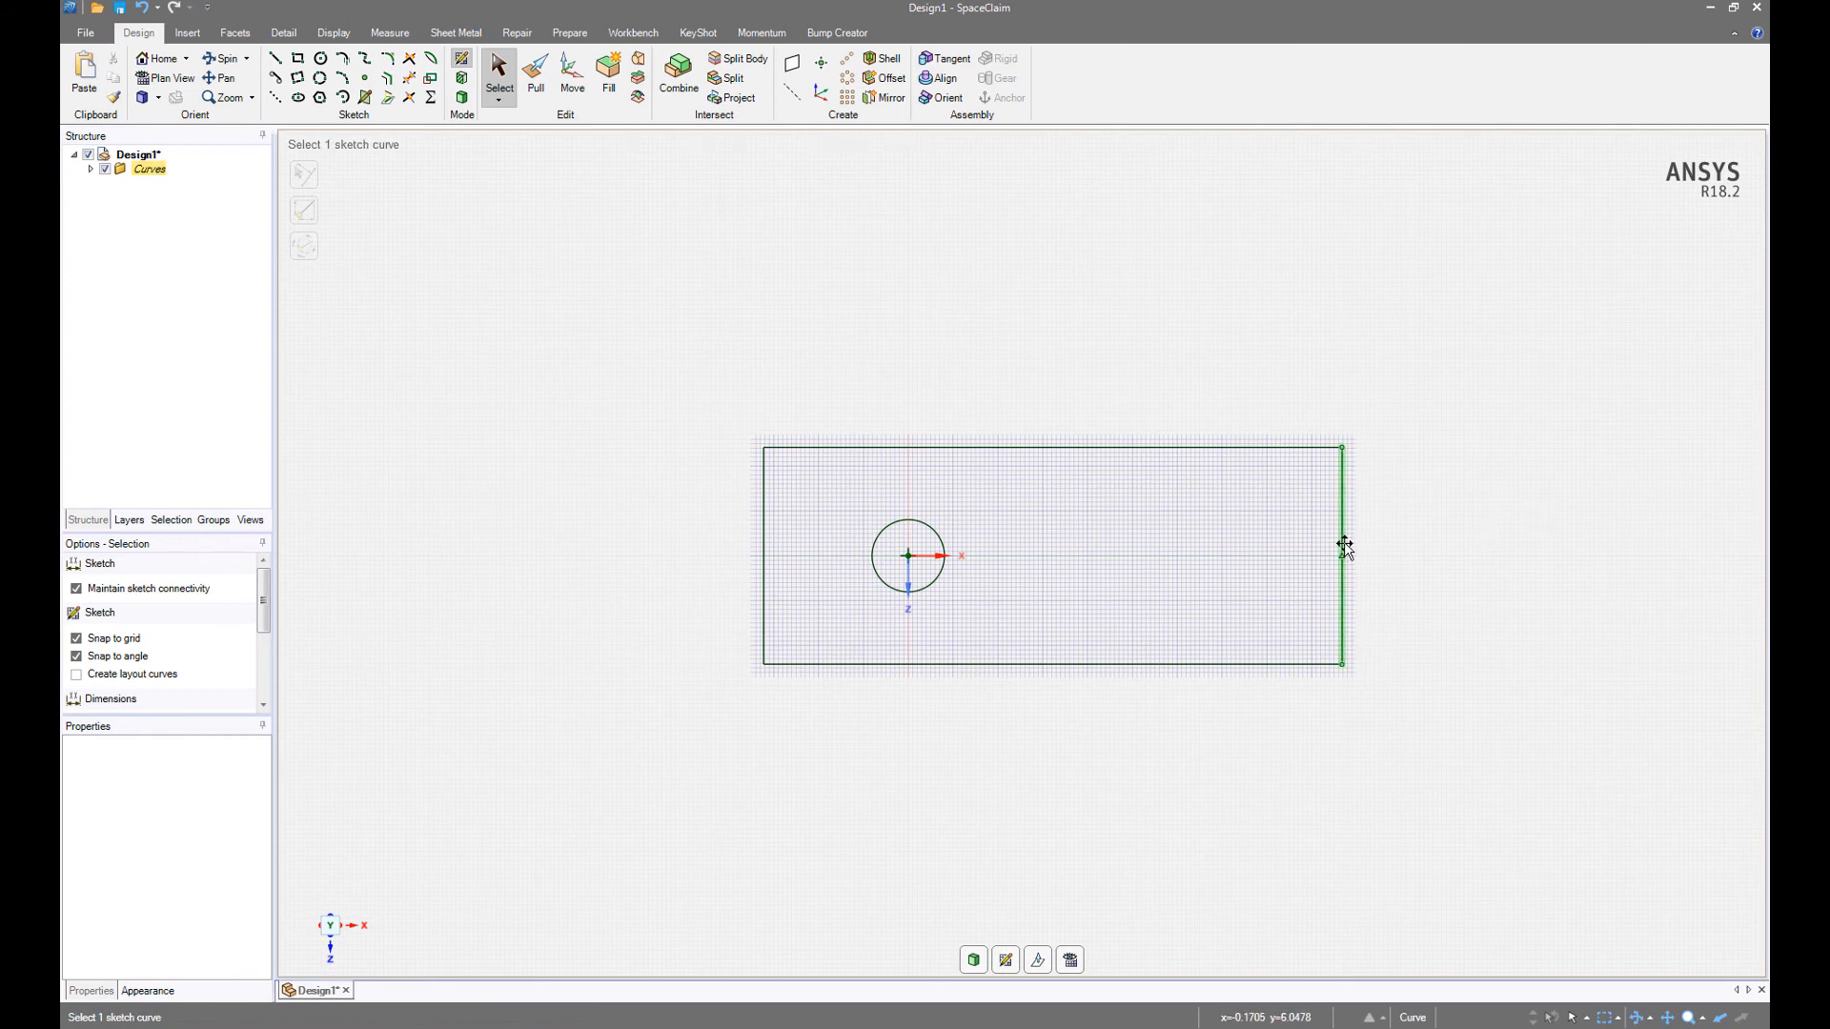
left_click_drag(1344, 545, 1547, 551)
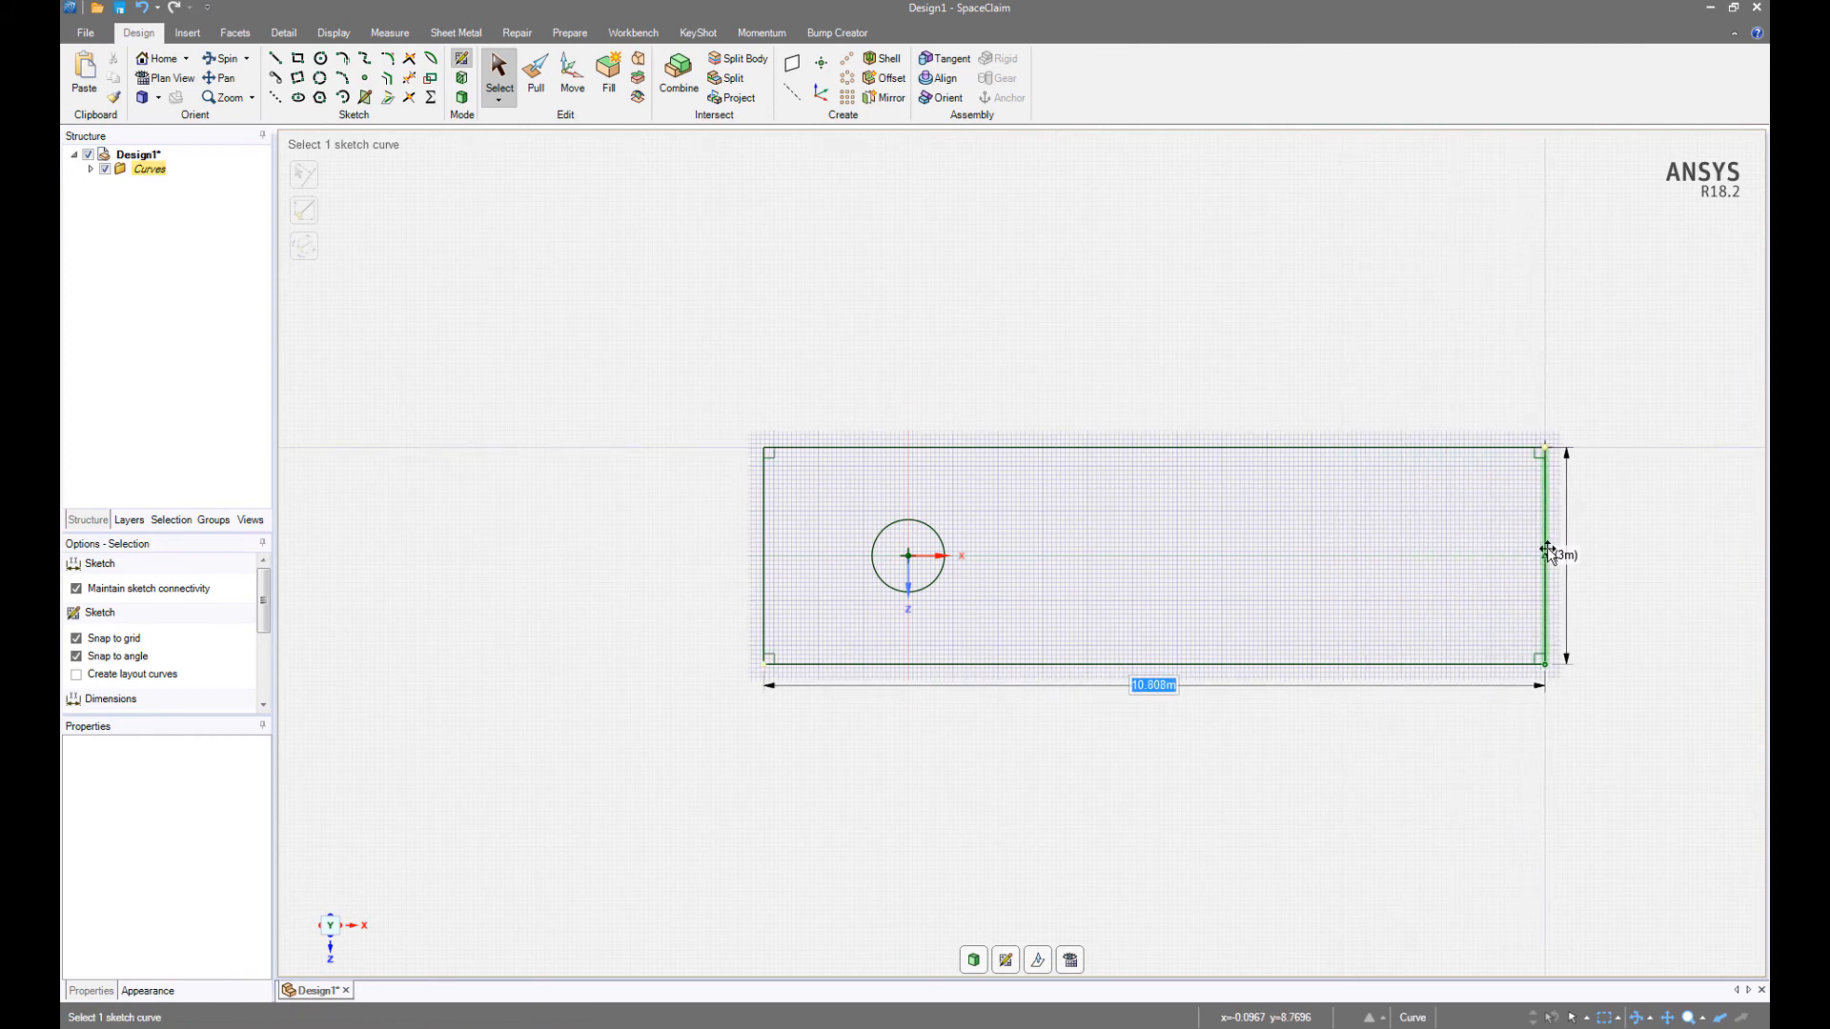
type("12")
key("Return")
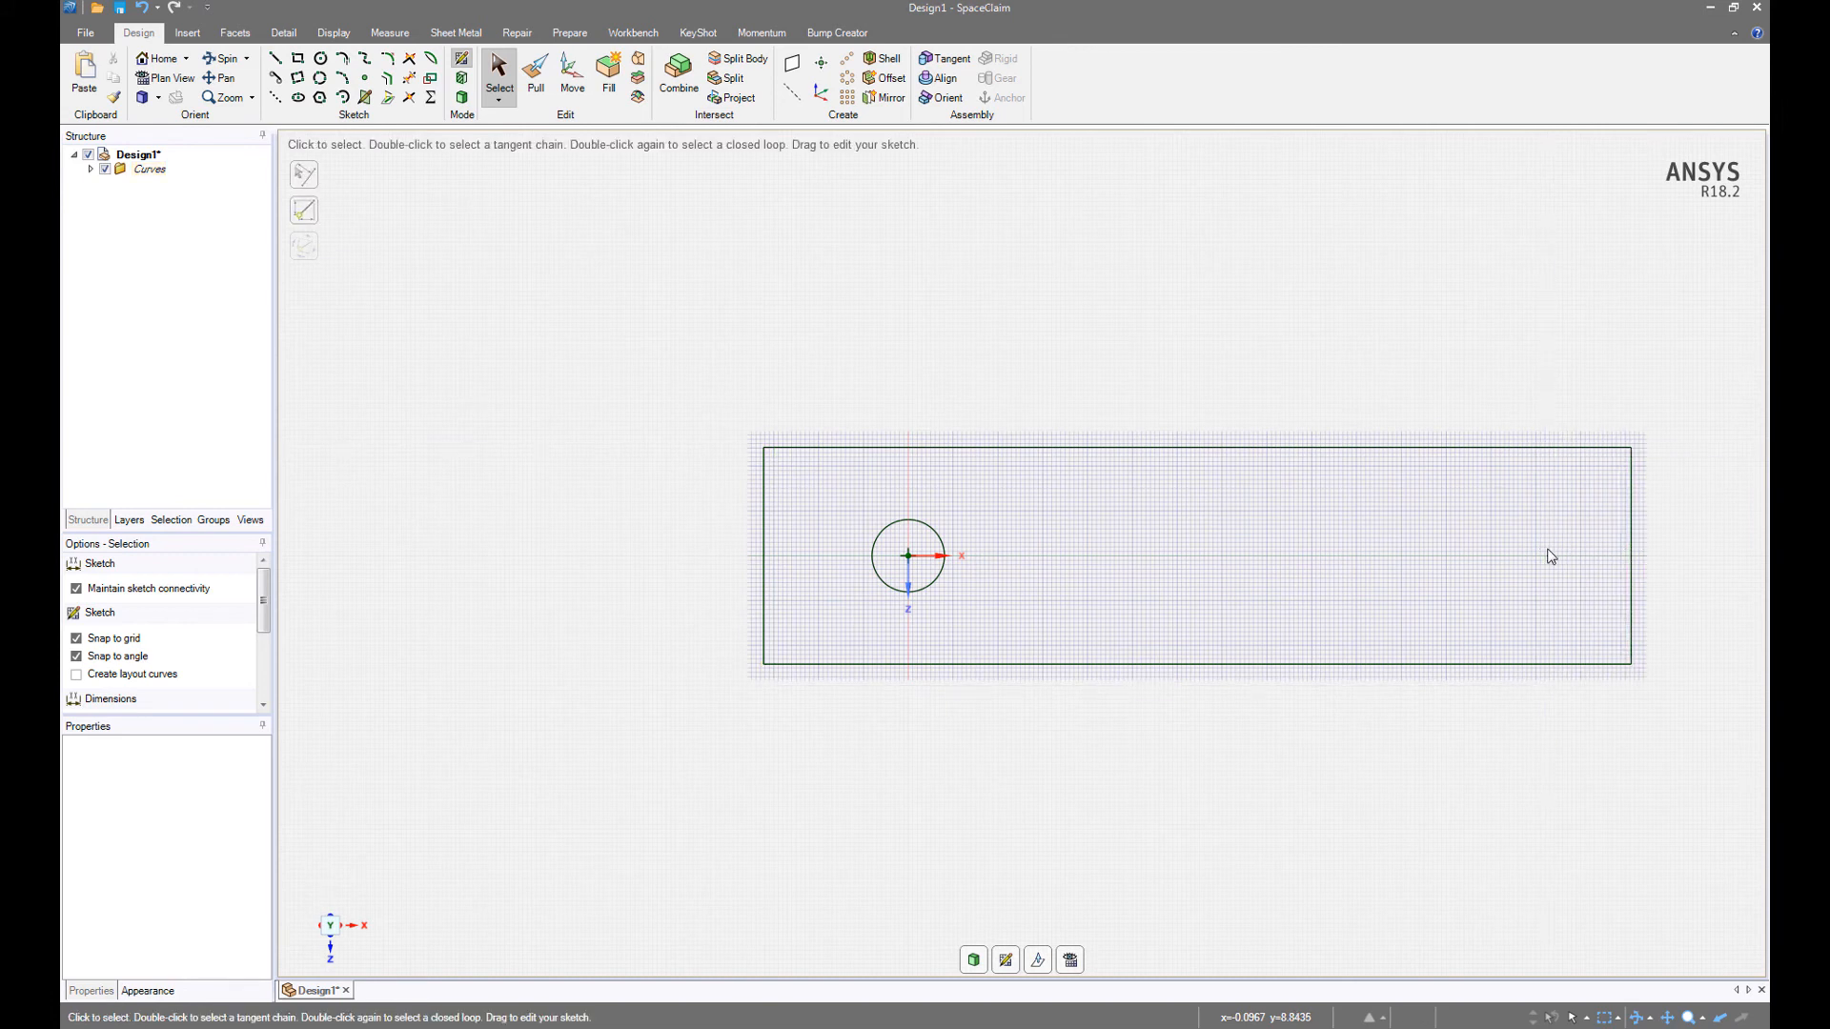
Sketch an outer rectangle defined from its center at the origin, 60 m long along X and 30 m along Z.
scroll(1195, 753, "down", 2)
scroll(1191, 747, "down", 2)
middle_click_drag(1242, 788, 1154, 789, "ctrl")
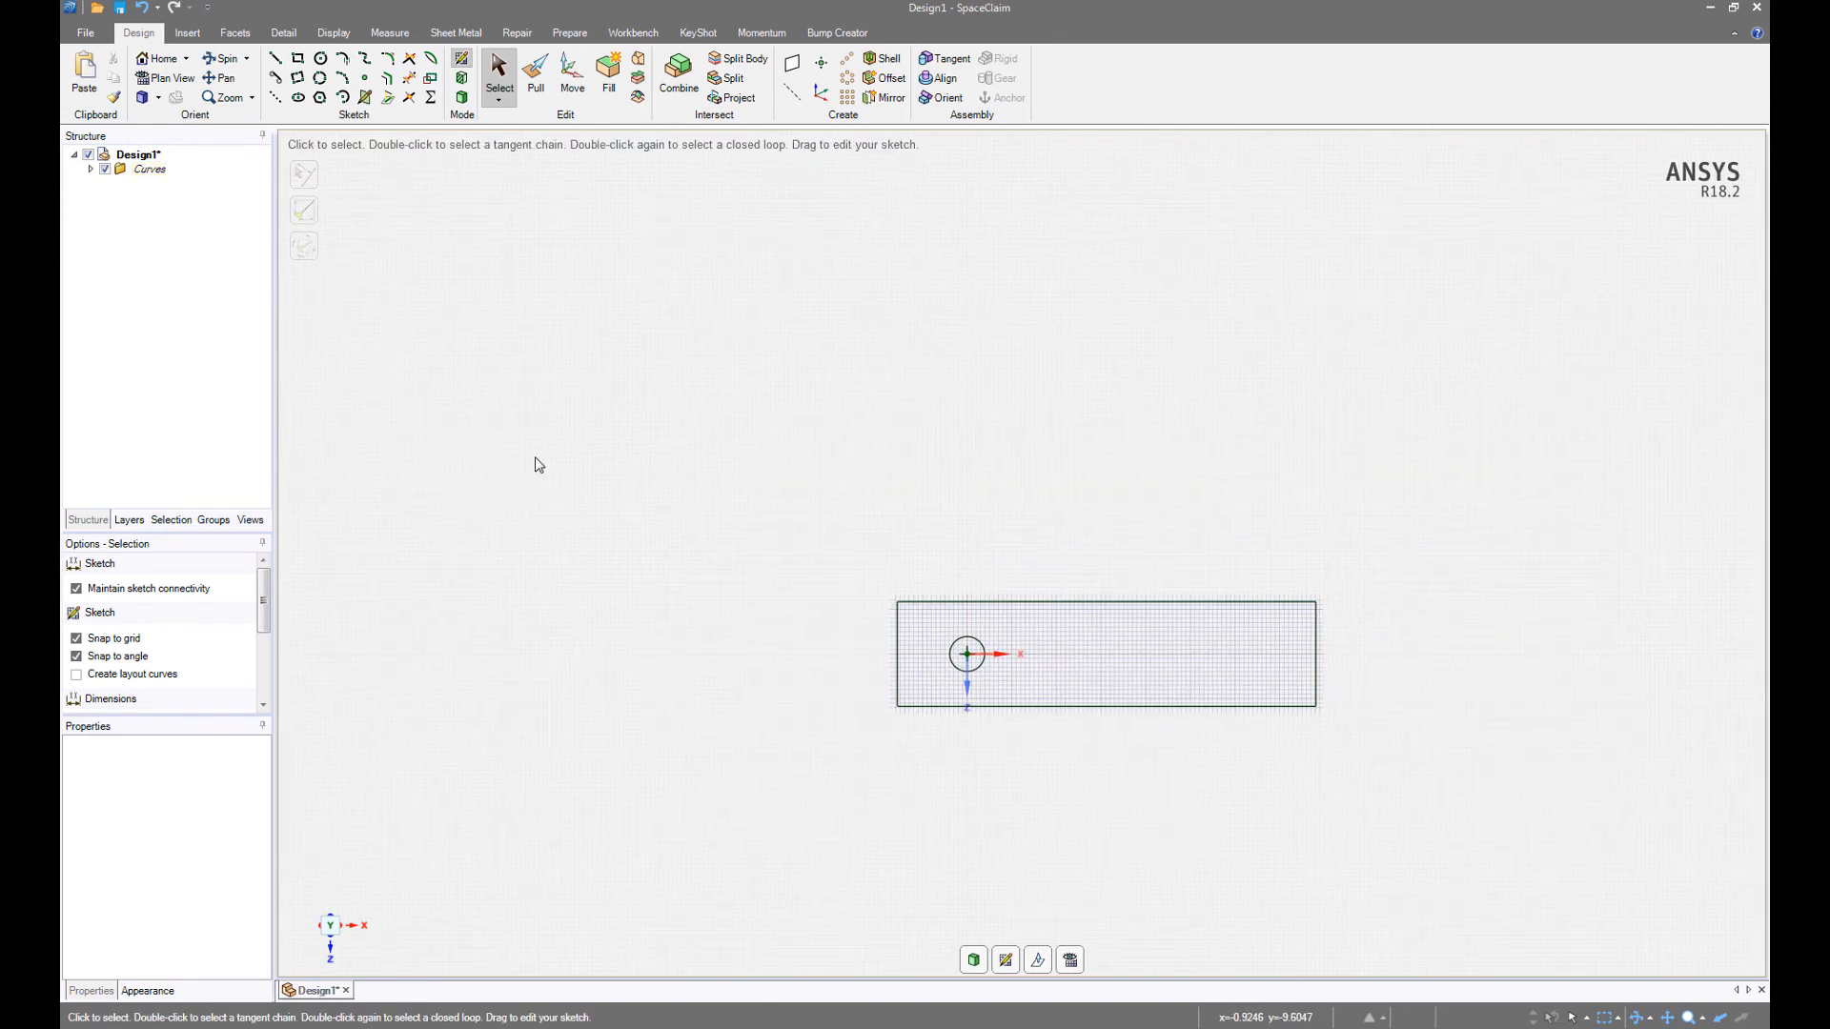
left_click(297, 58)
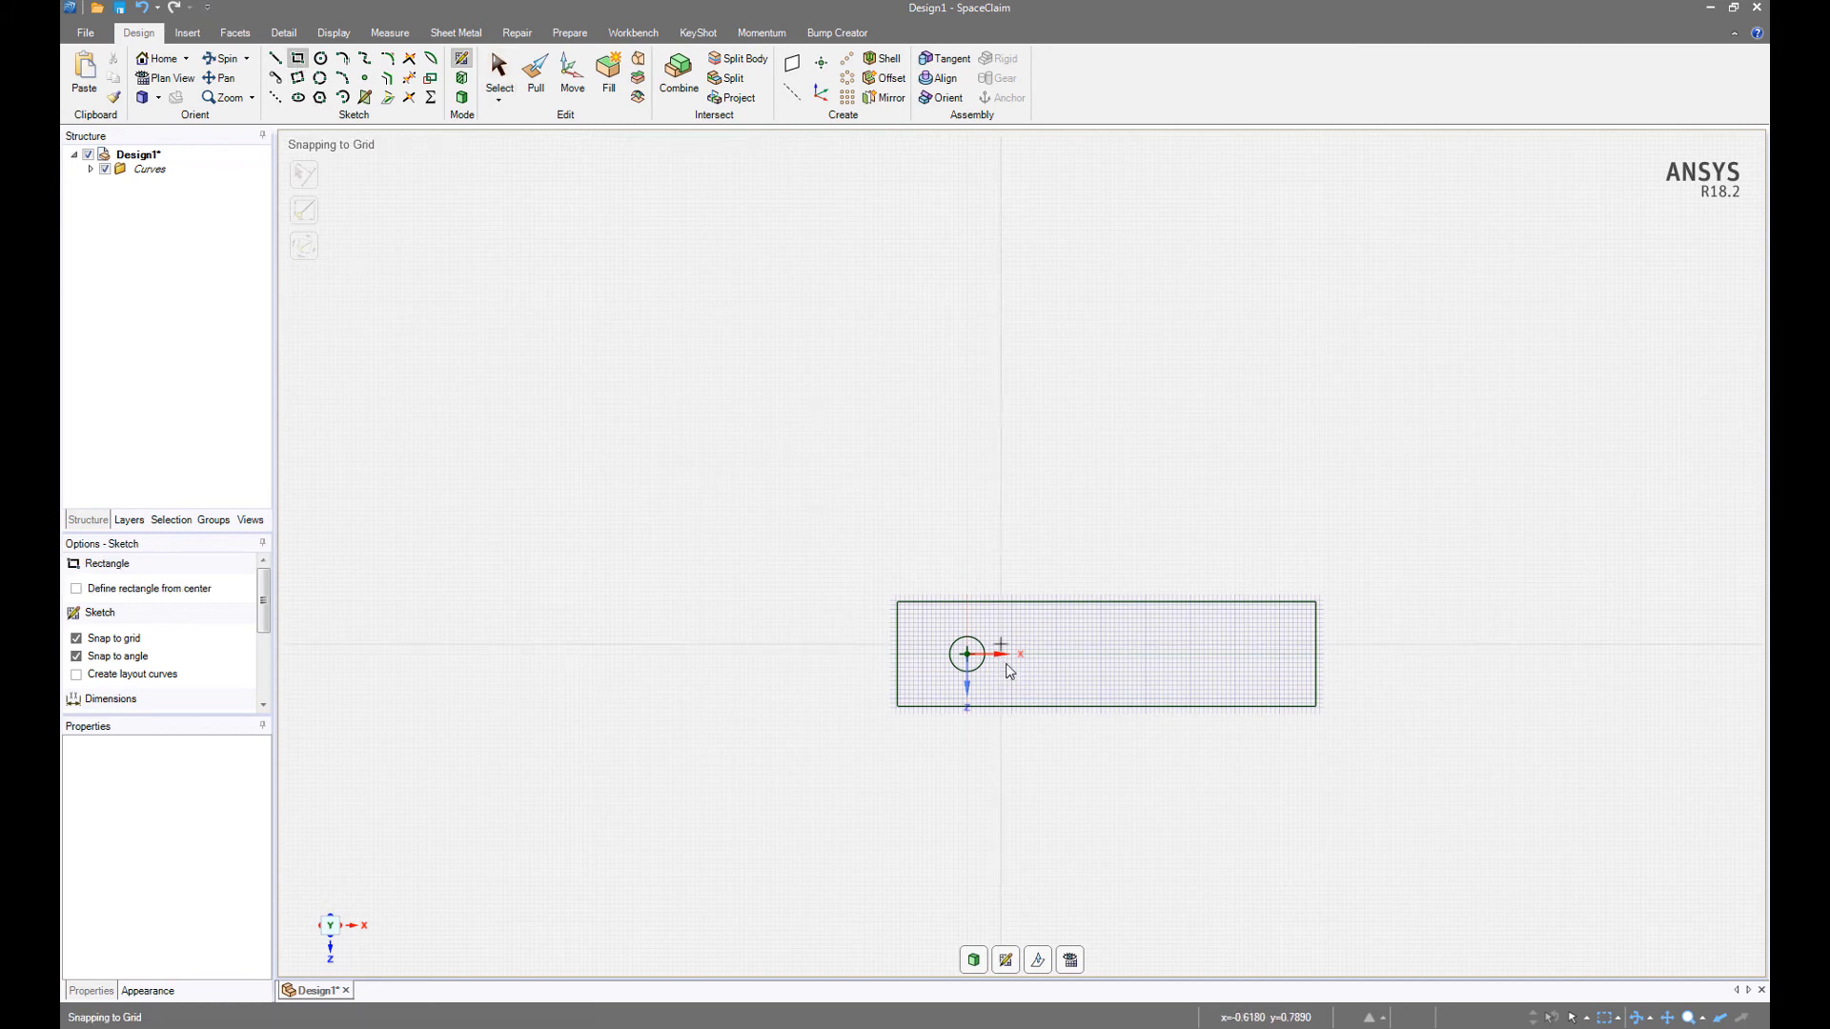
left_click(967, 654)
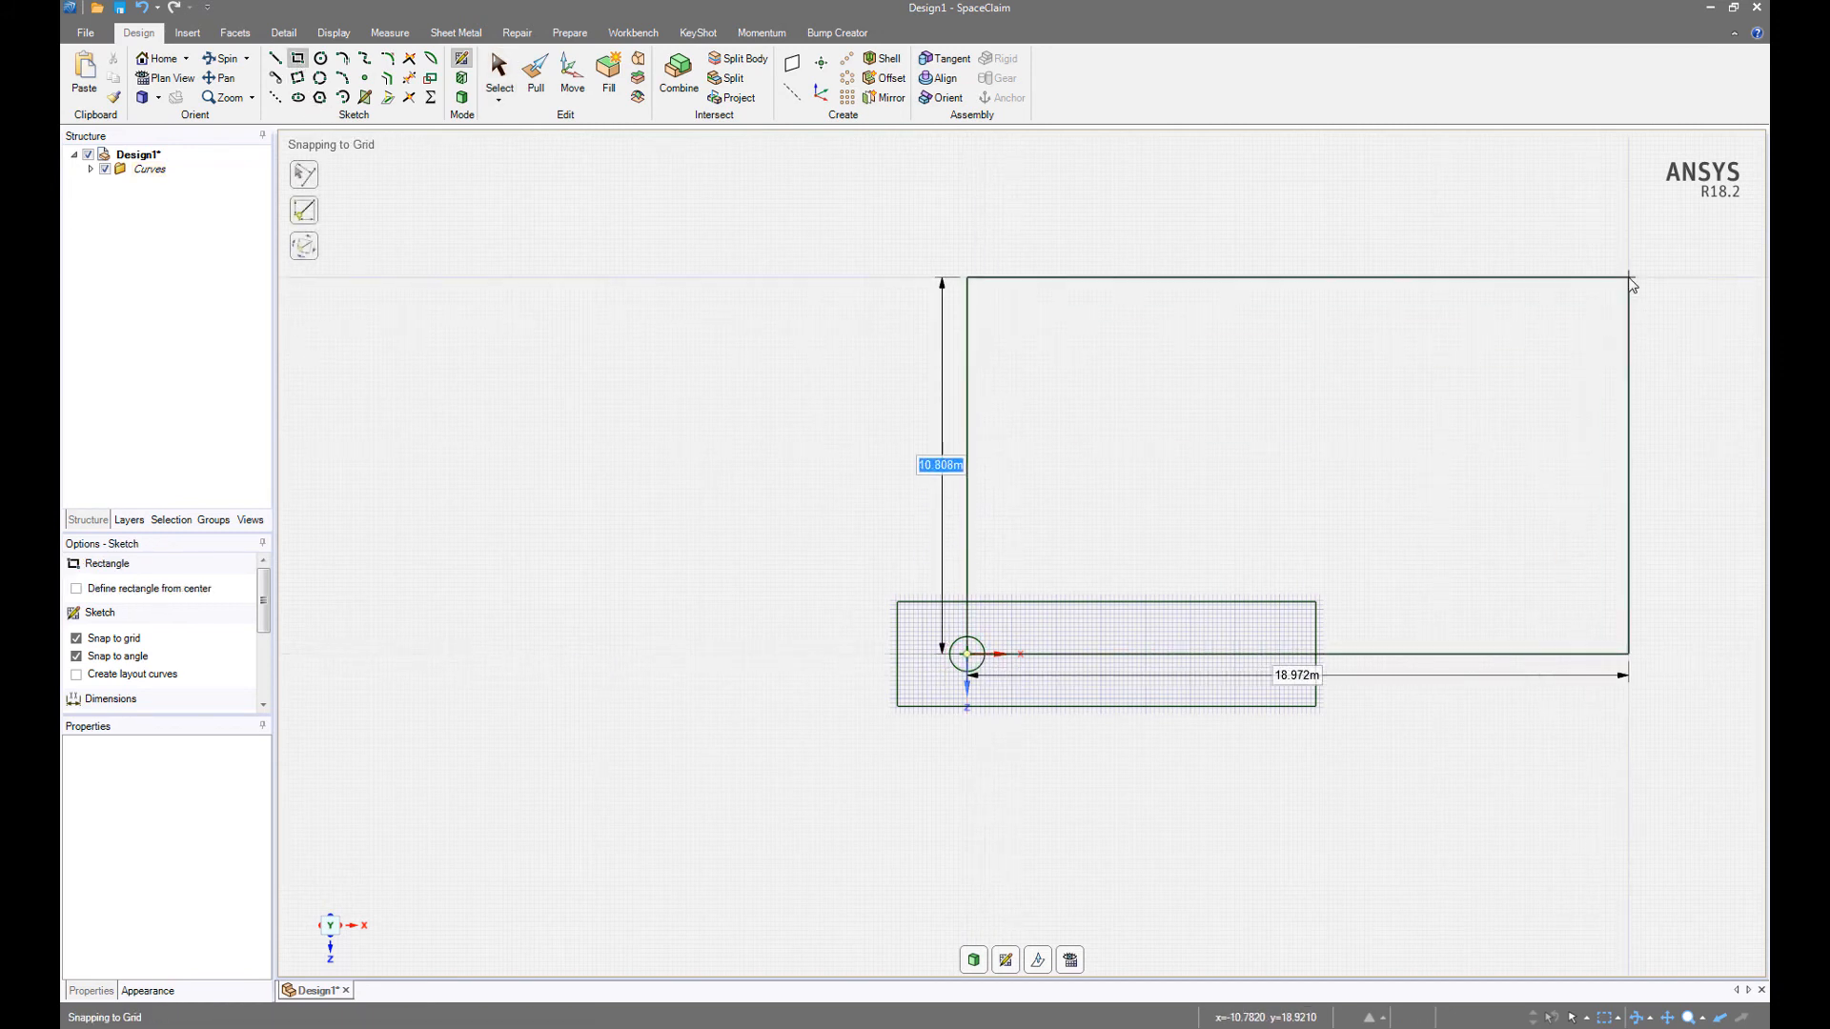
key("Escape")
left_click(76, 589)
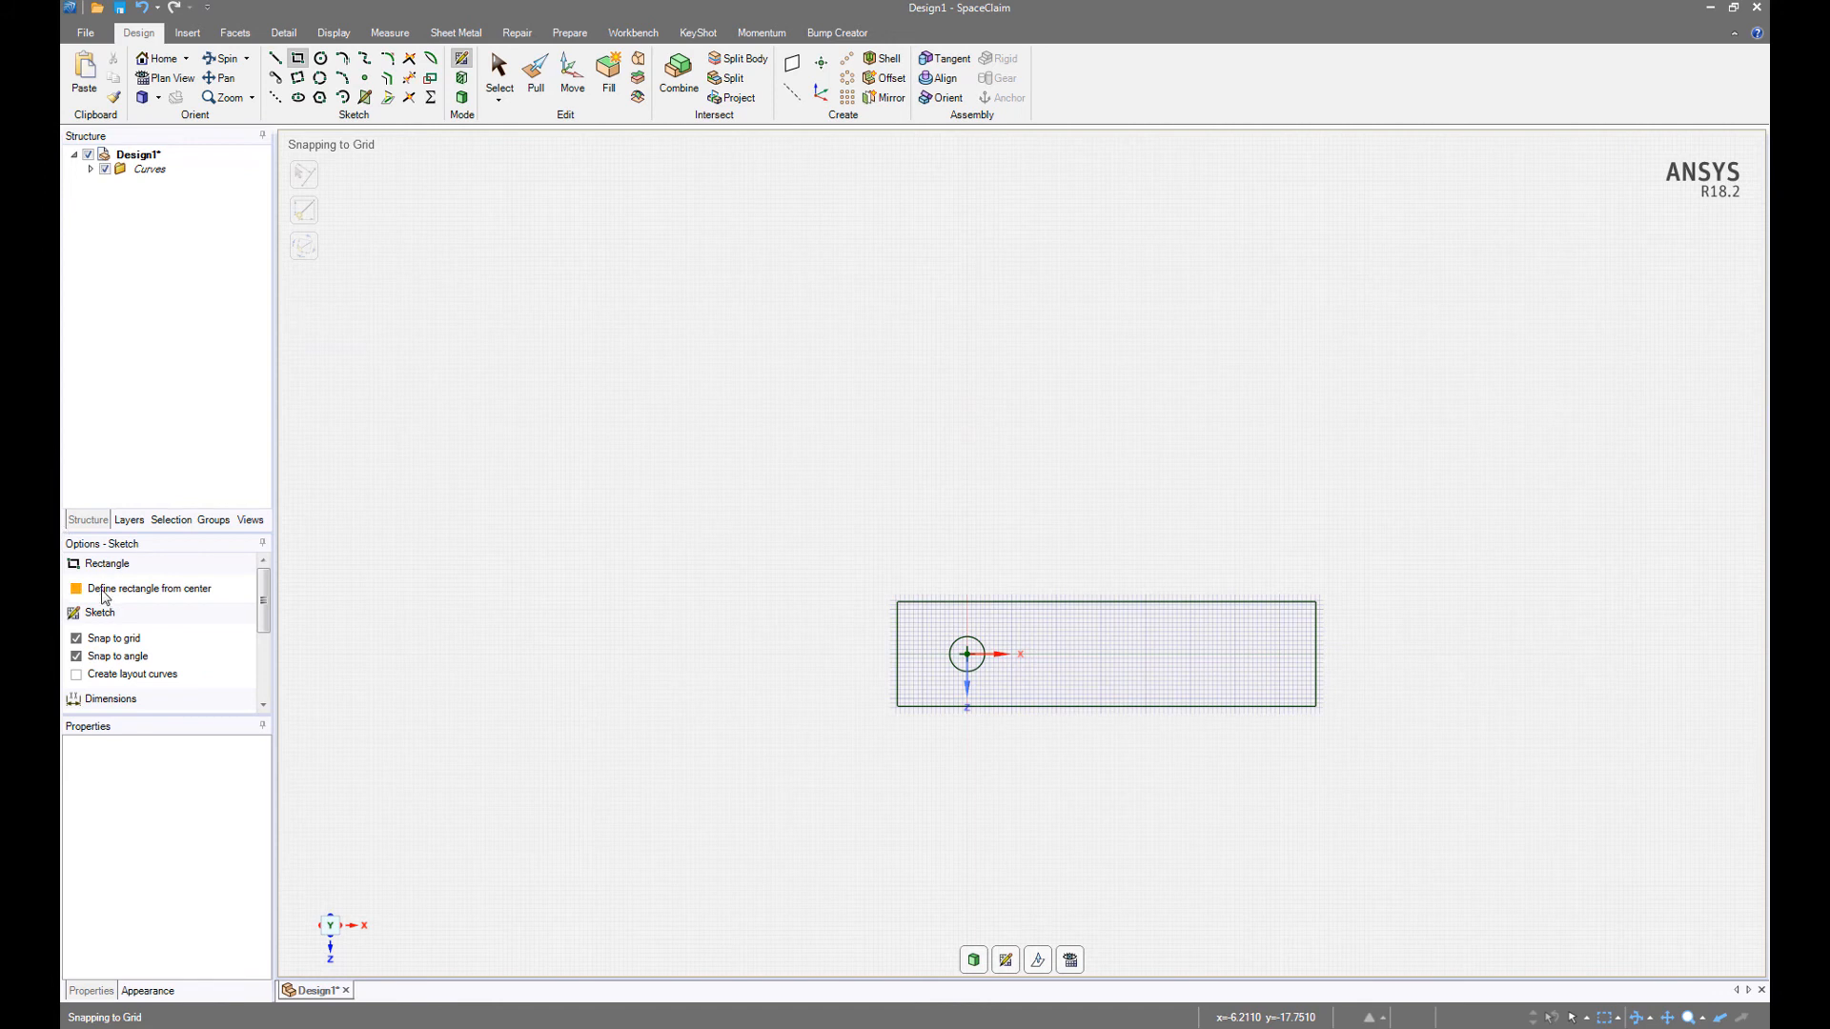
left_click(966, 654)
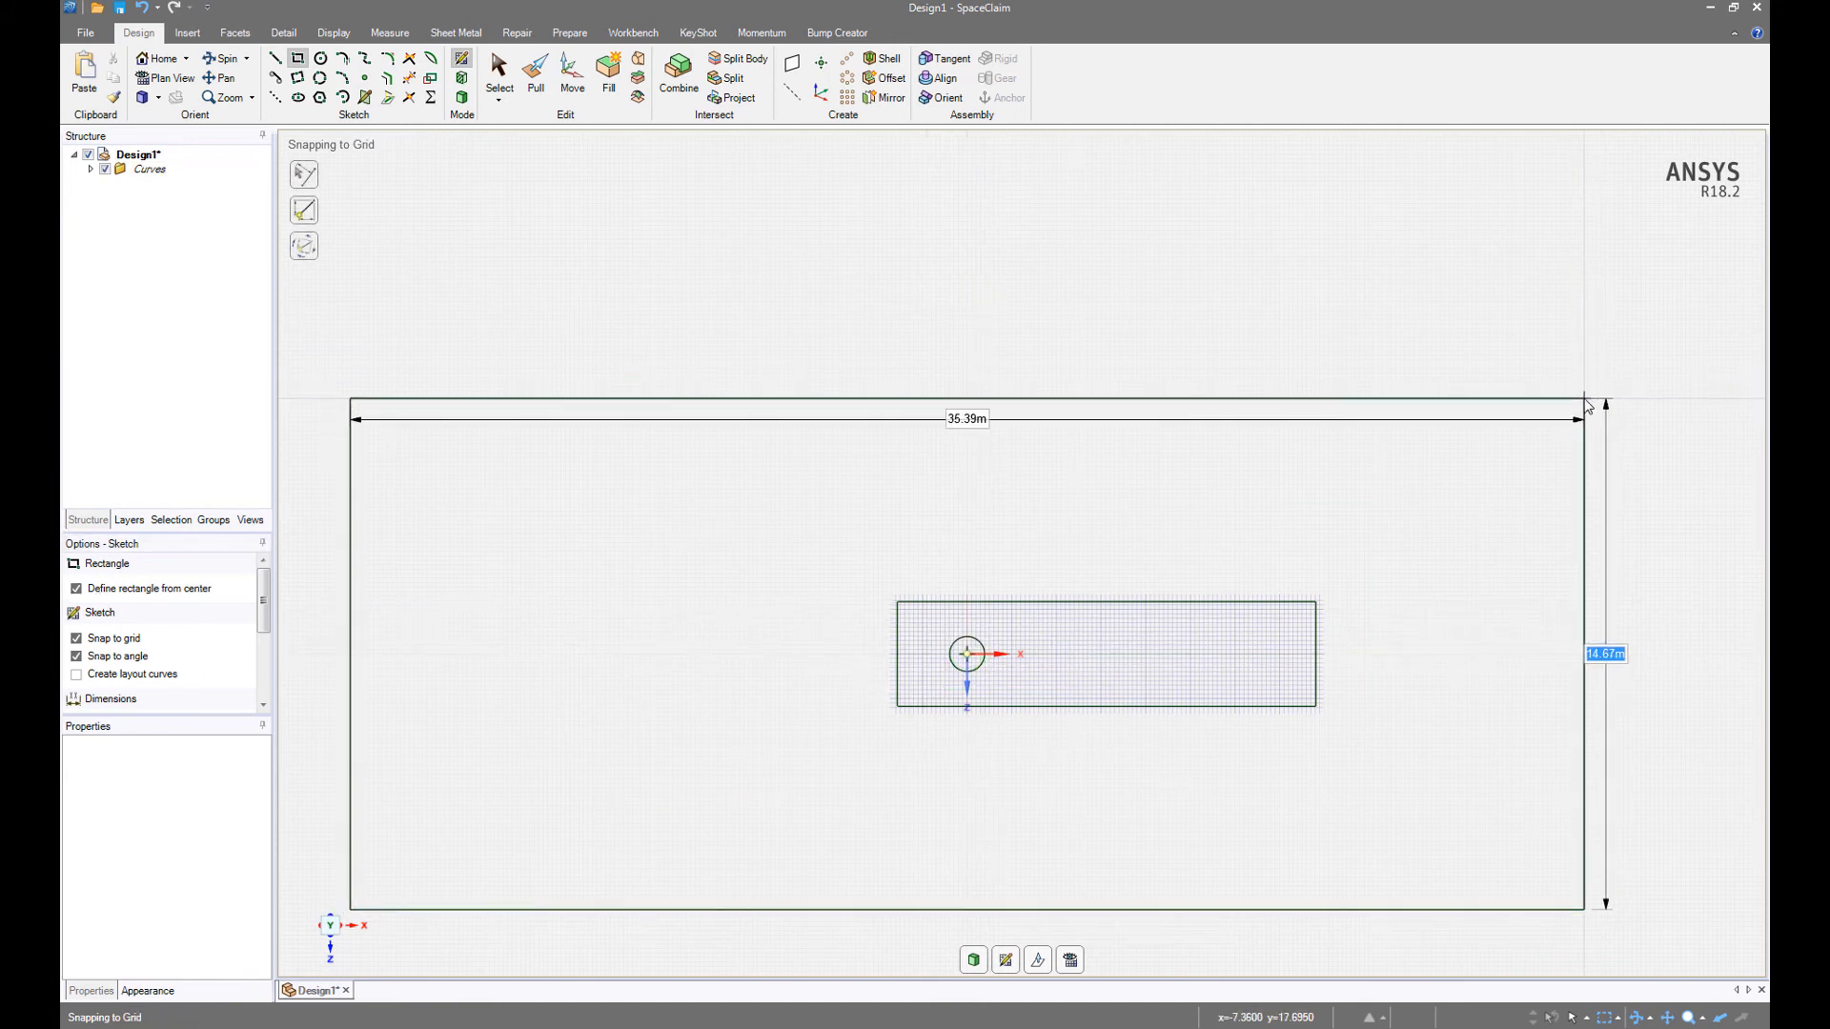
mouse_move(1588, 405)
middle_mouse_down("shift")
mouse_move(1503, 299)
mouse_move(1282, 386)
middle_mouse_up("shift")
scroll(1502, 299, "down", 3)
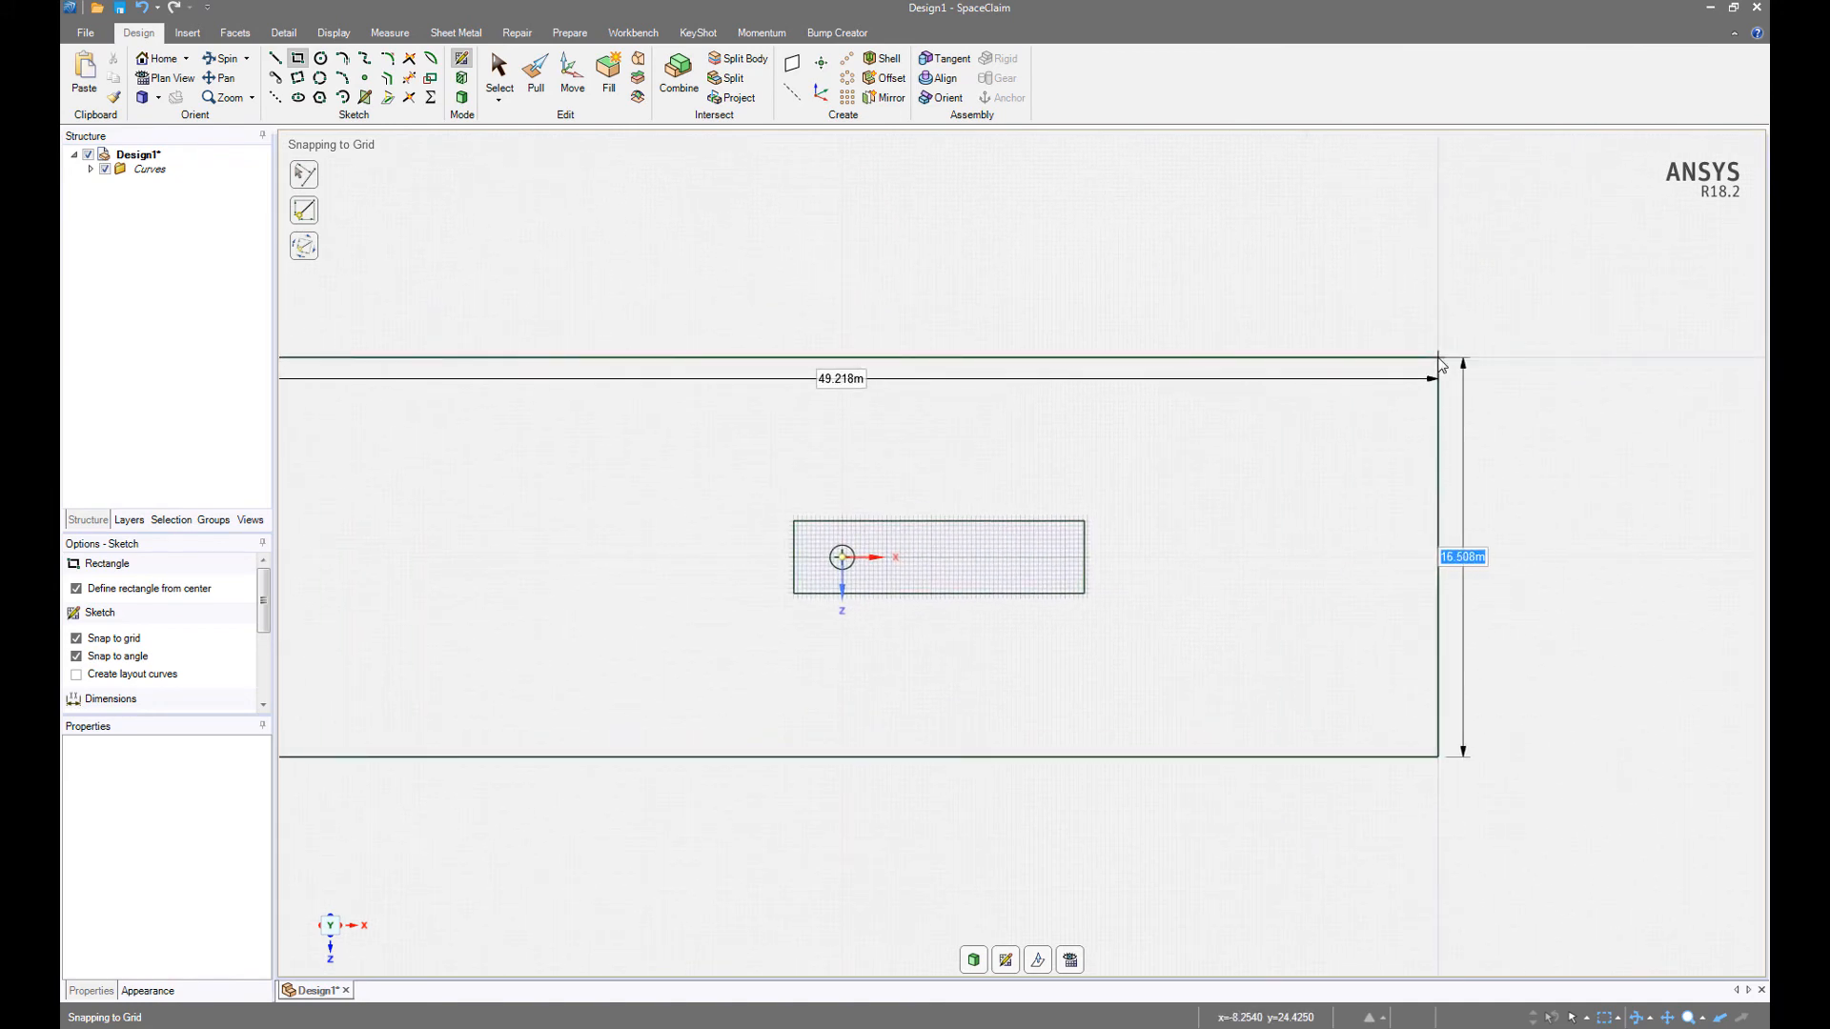
type("30")
key("Tab")
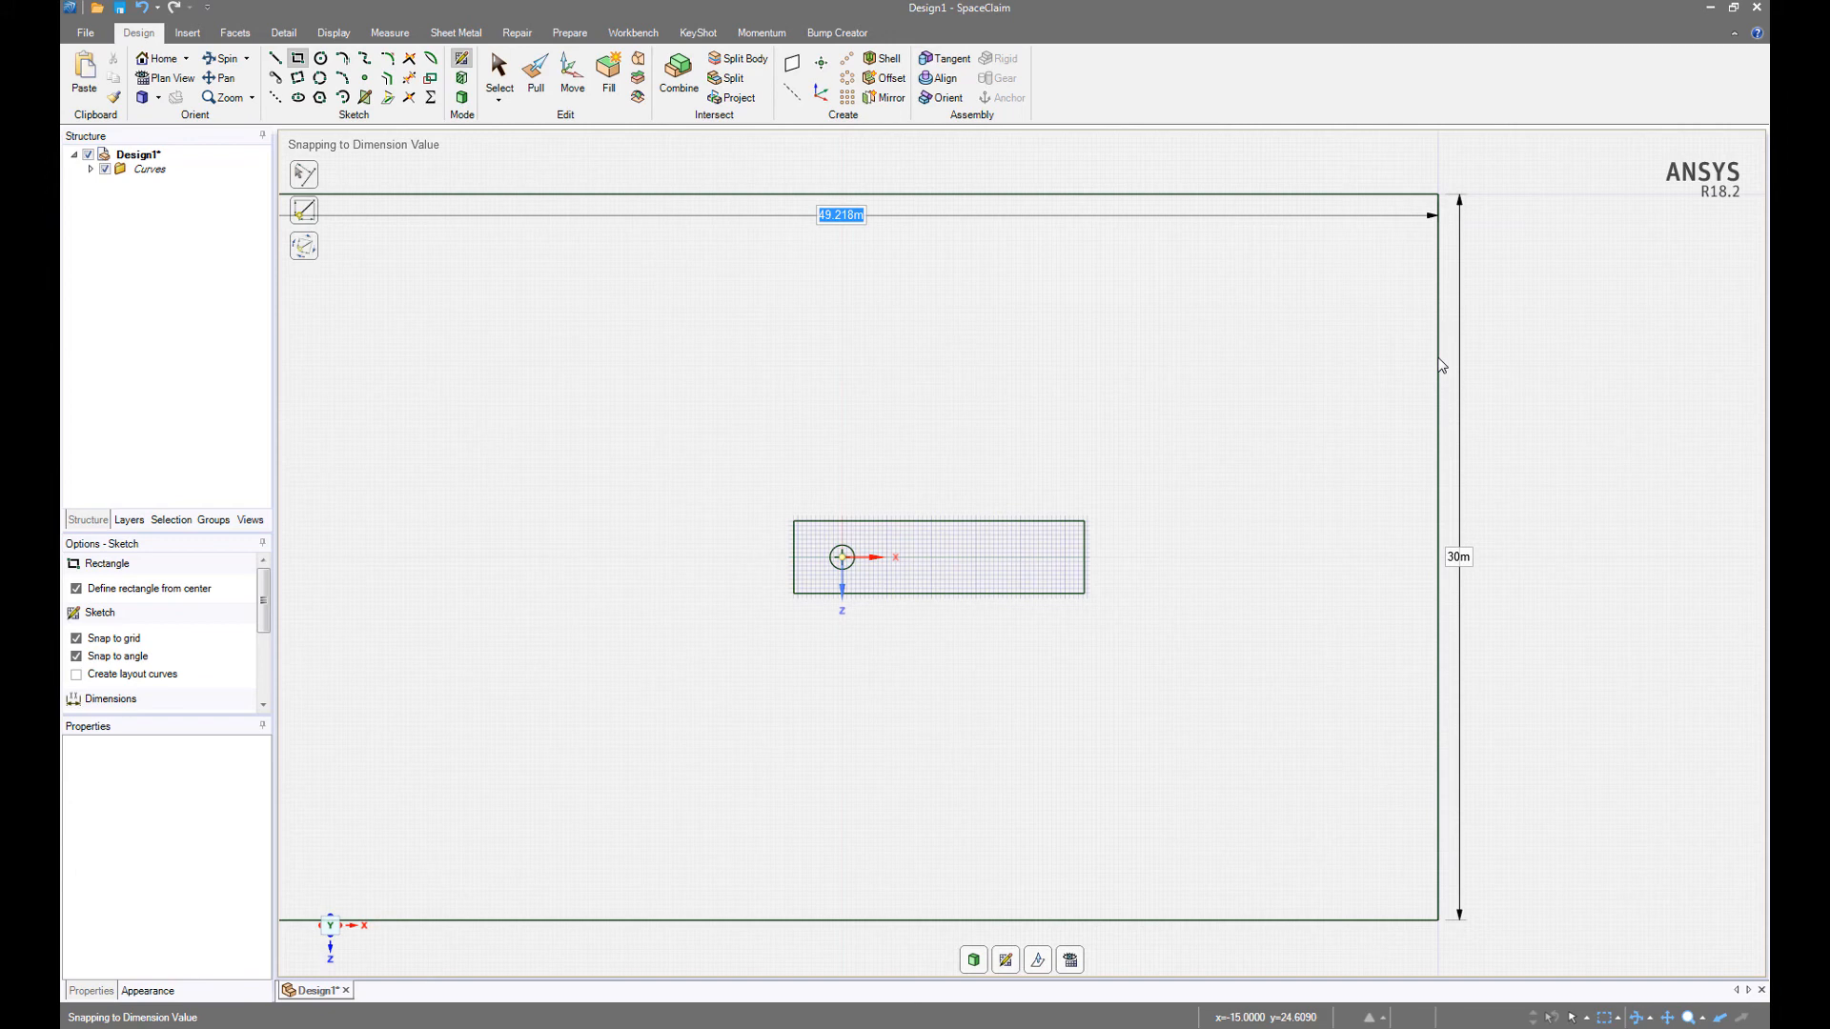
type("60")
key("Tab")
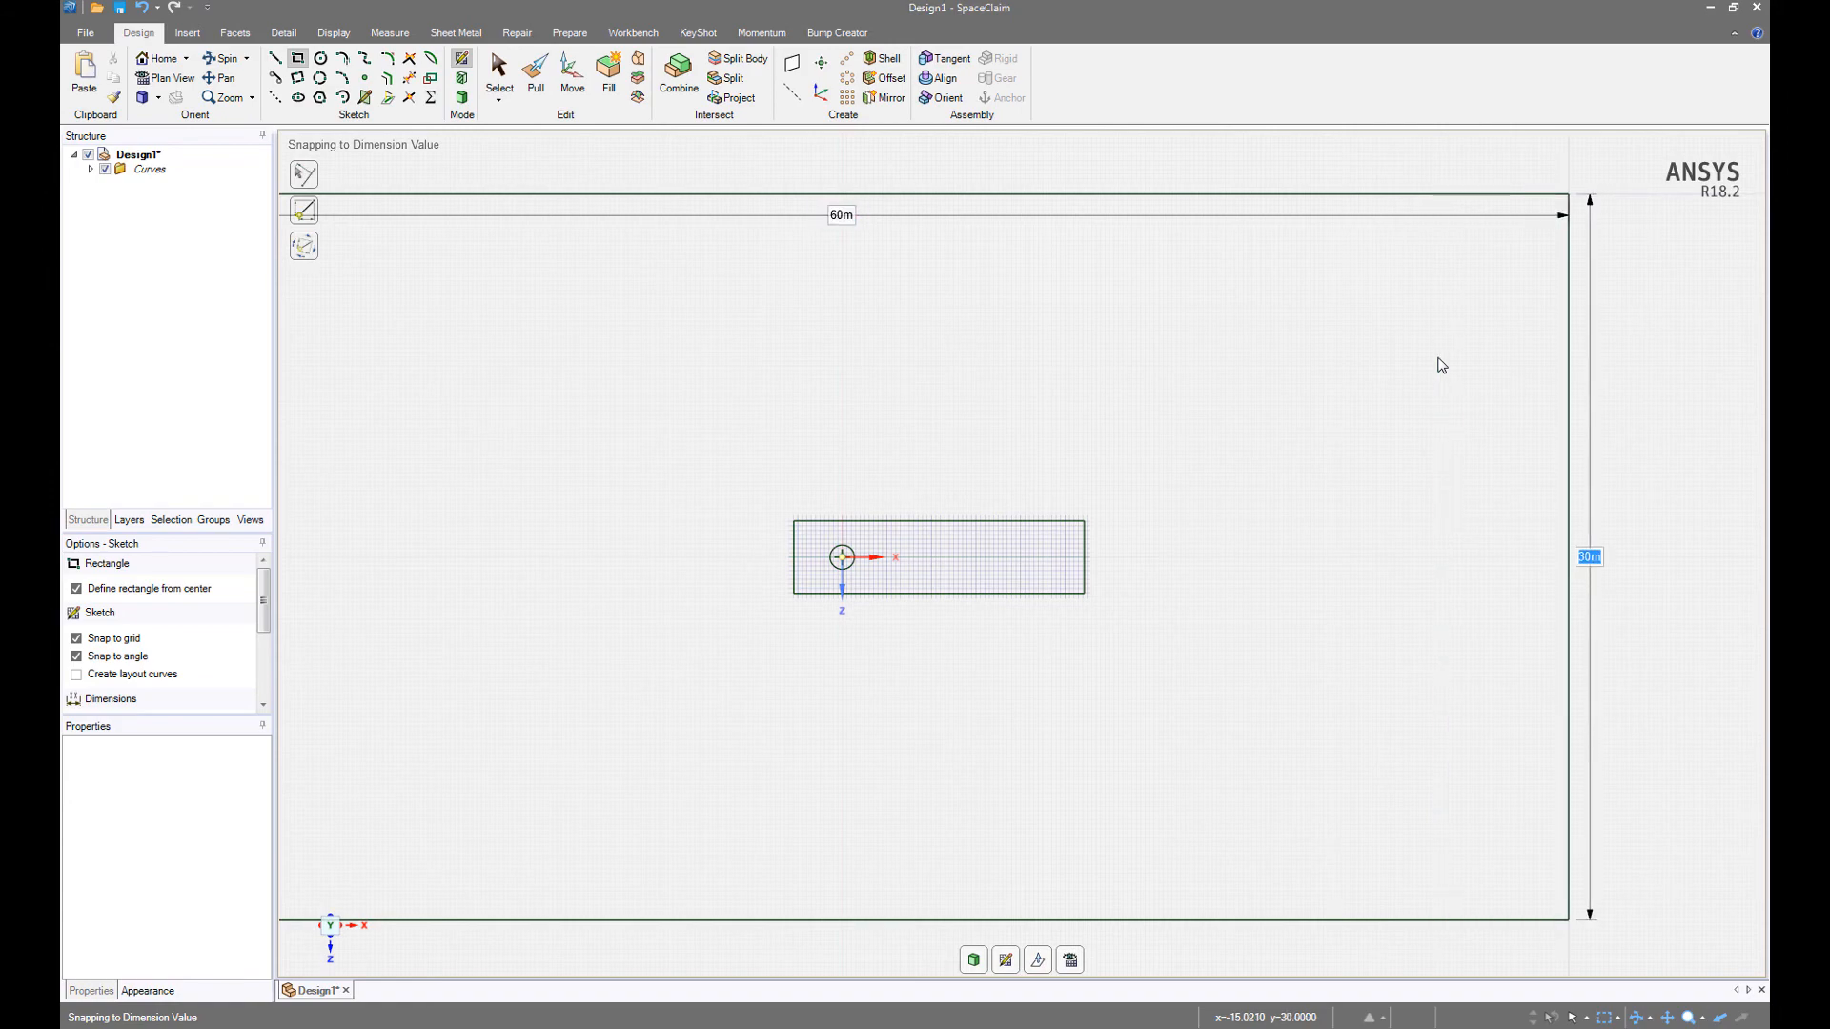
key("Return")
Lengthen the outer rectangle by moving its right edge farther out in the positive X direction.
scroll(1588, 200, "down", 3)
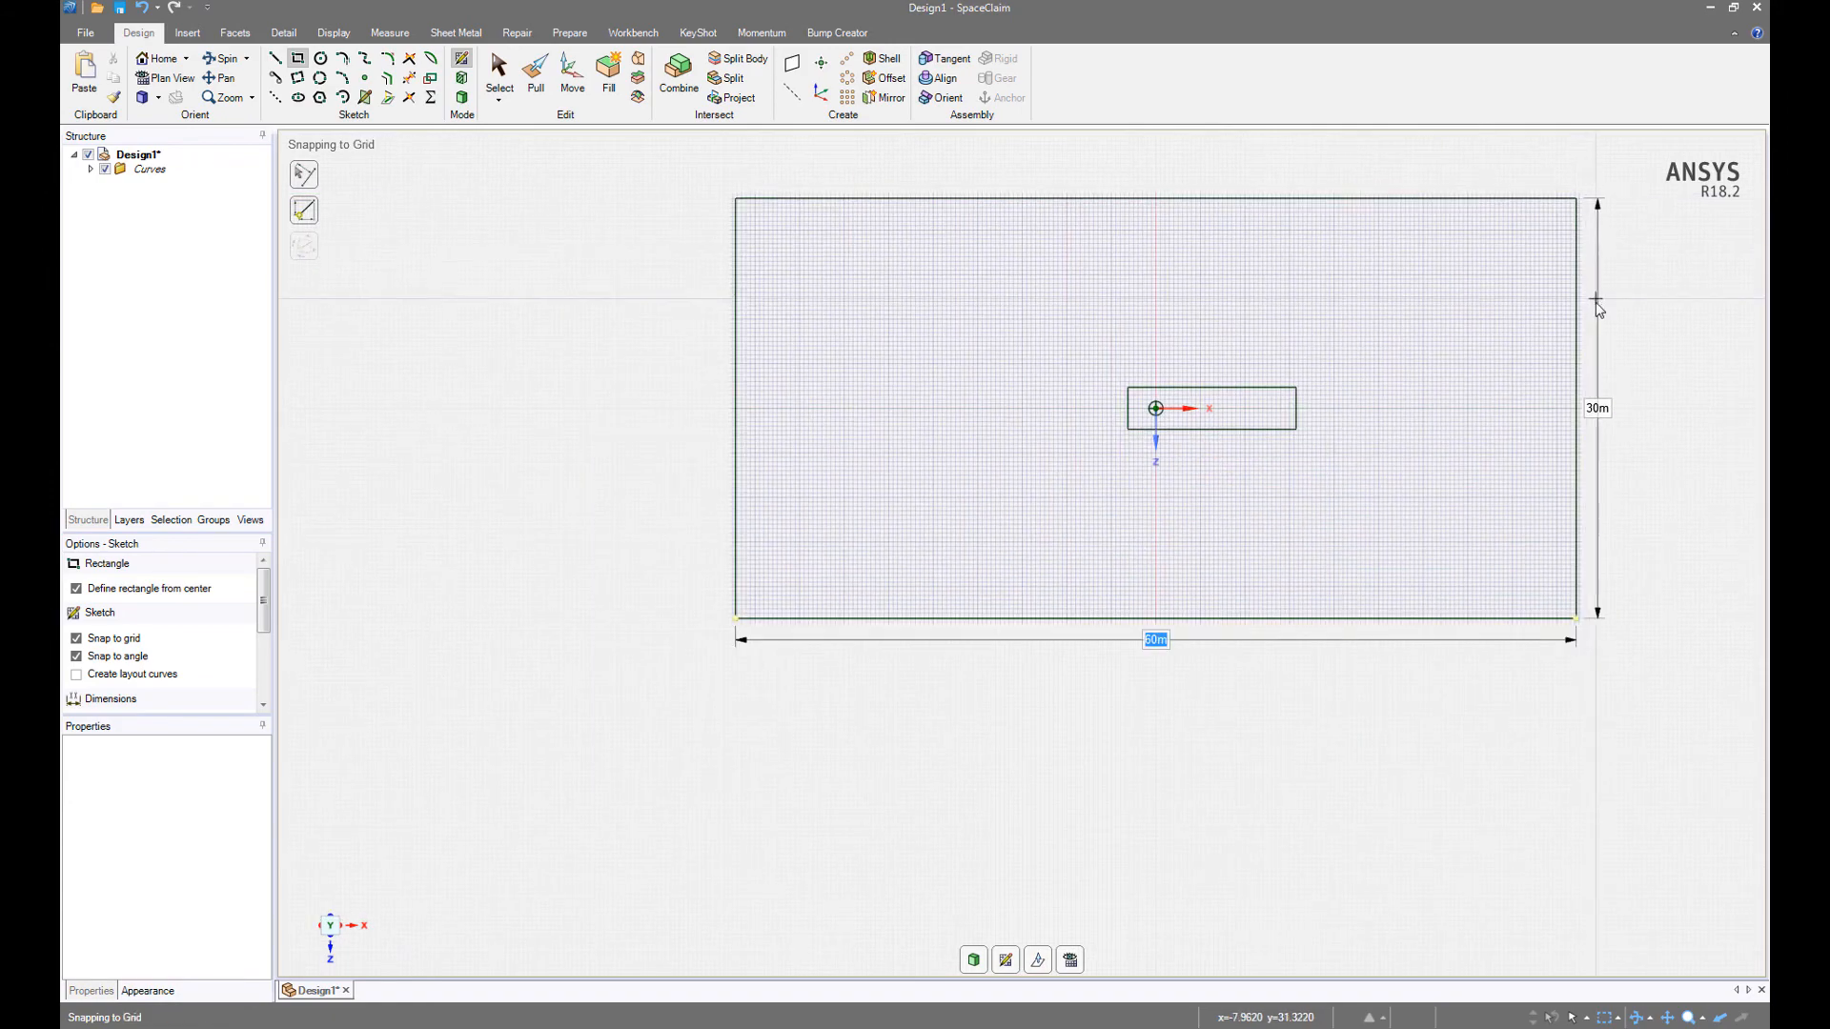
middle_click_drag(1540, 407, 1376, 529, "shift")
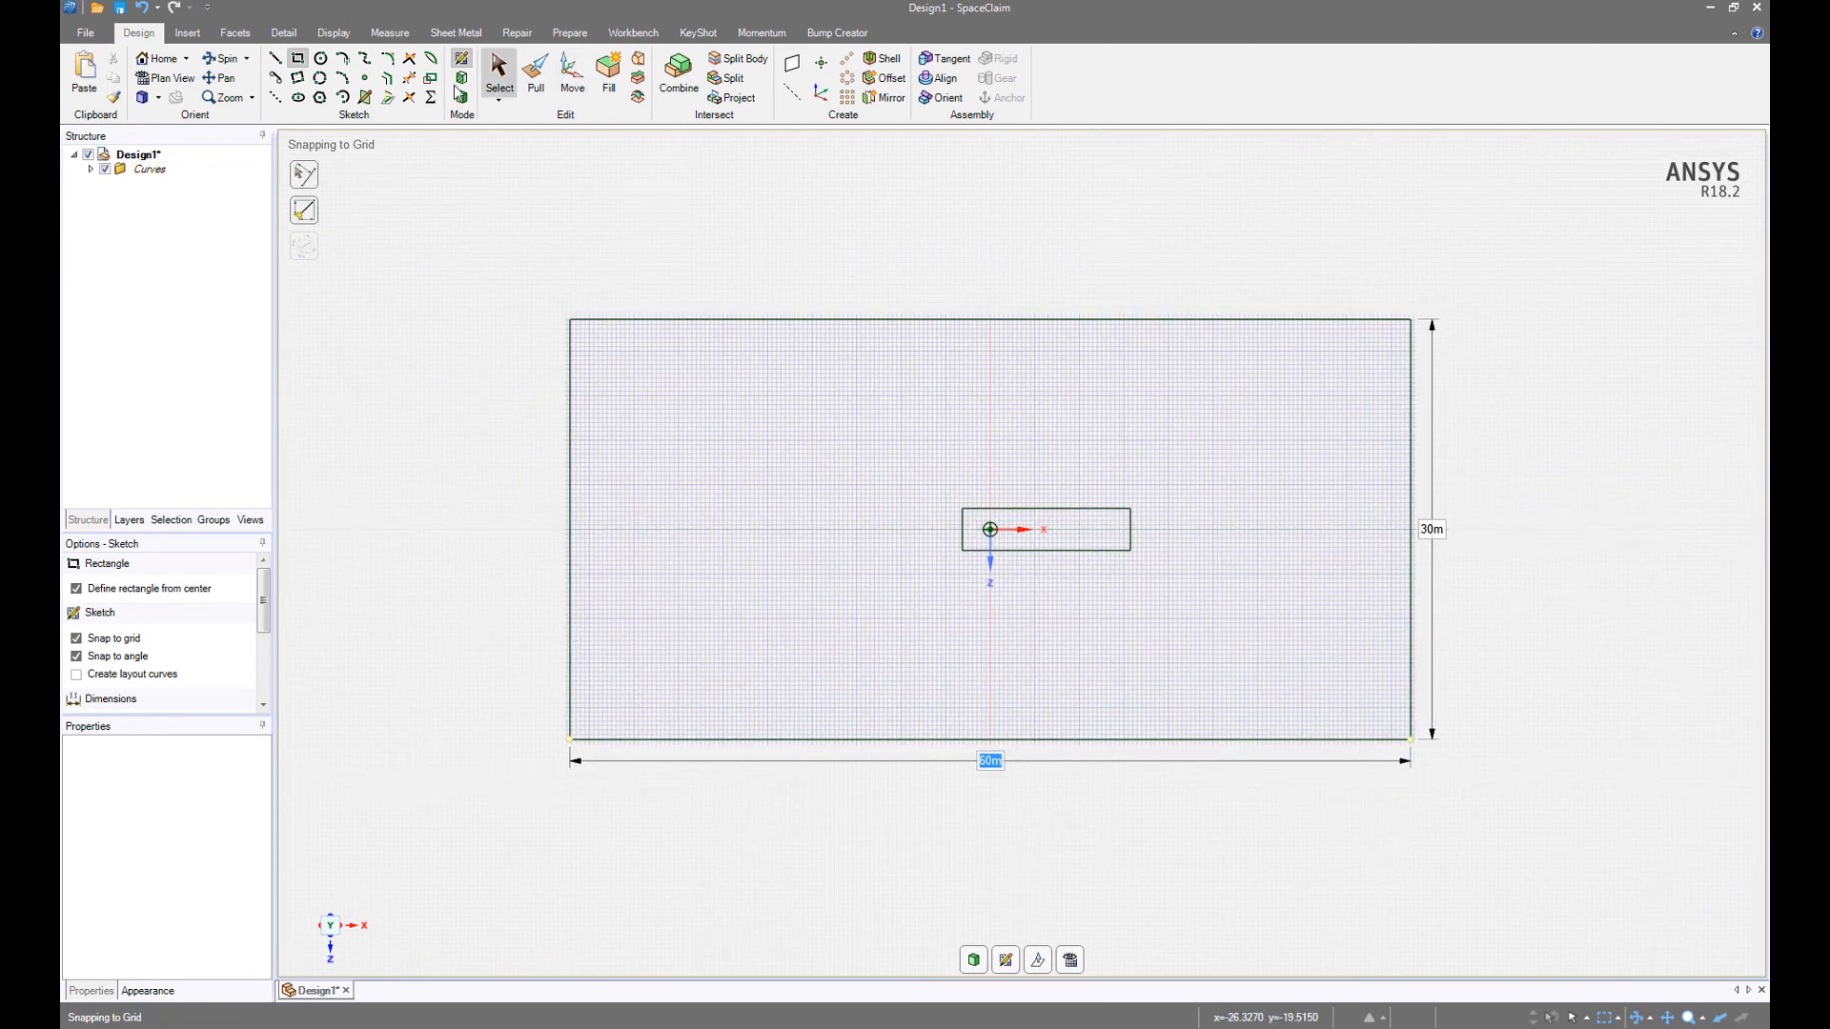
left_click(498, 72)
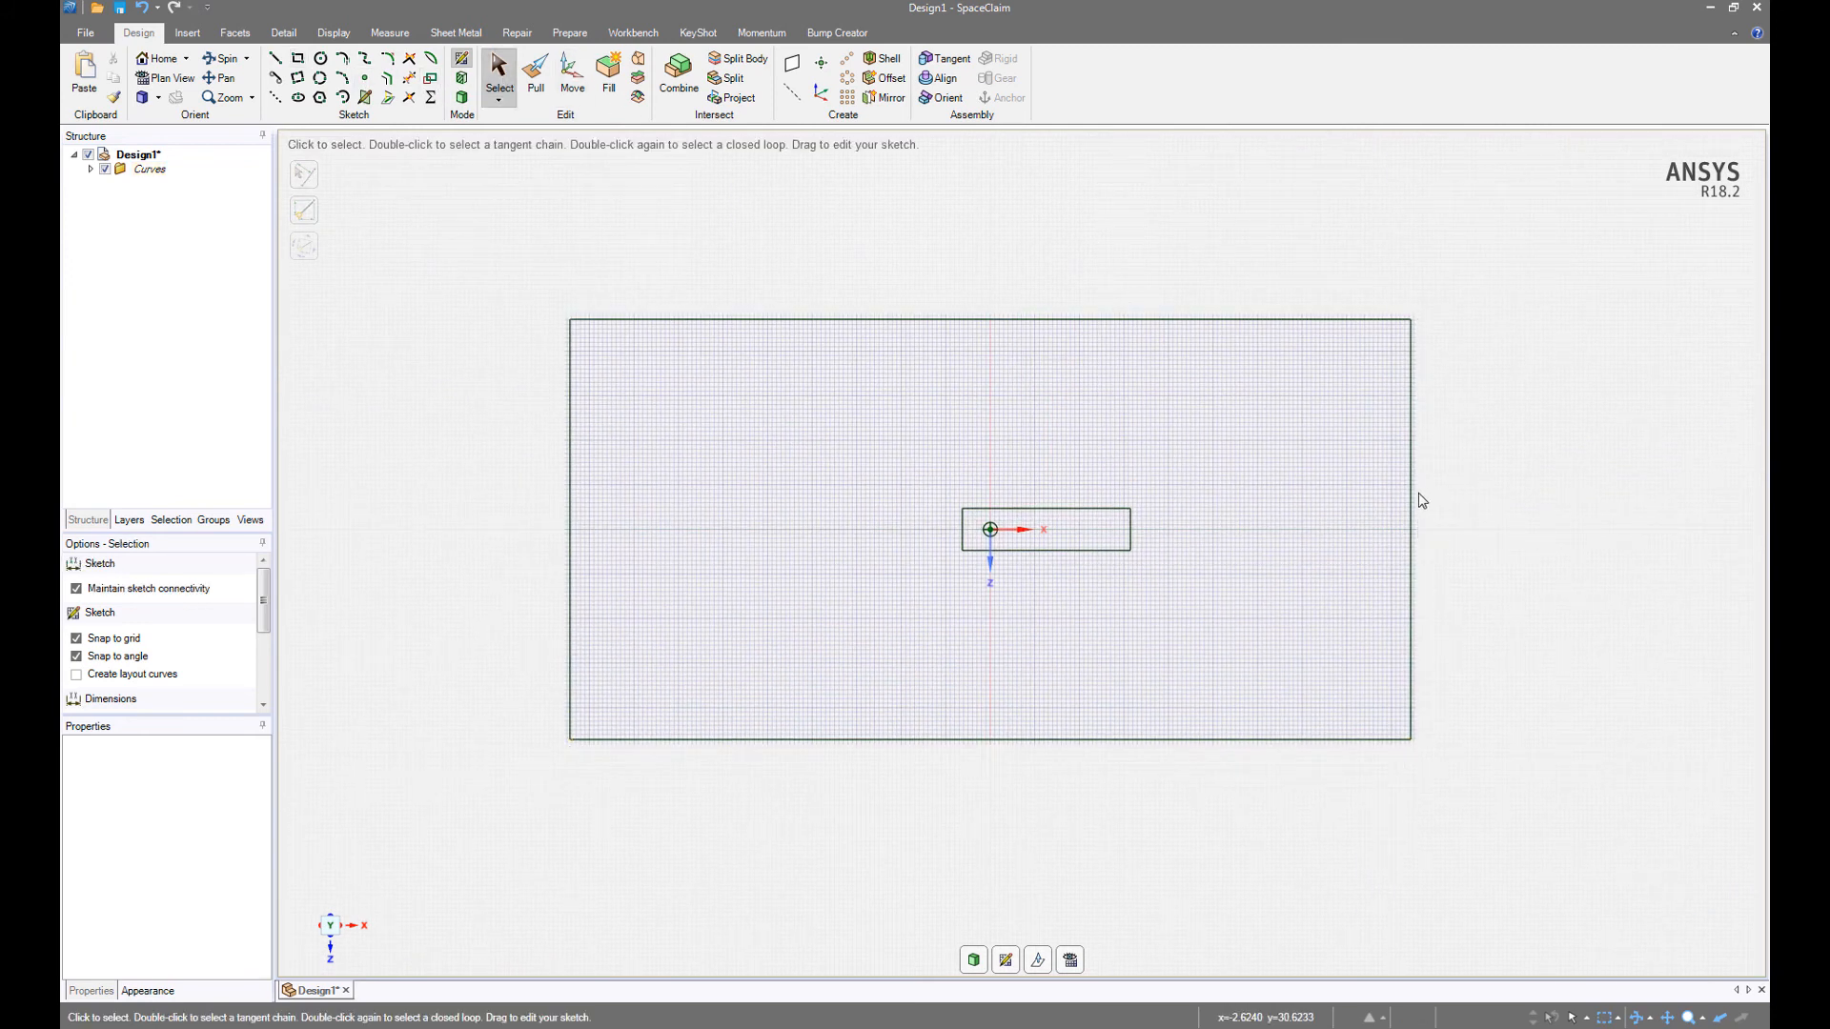
left_click_drag(1413, 493, 1705, 494)
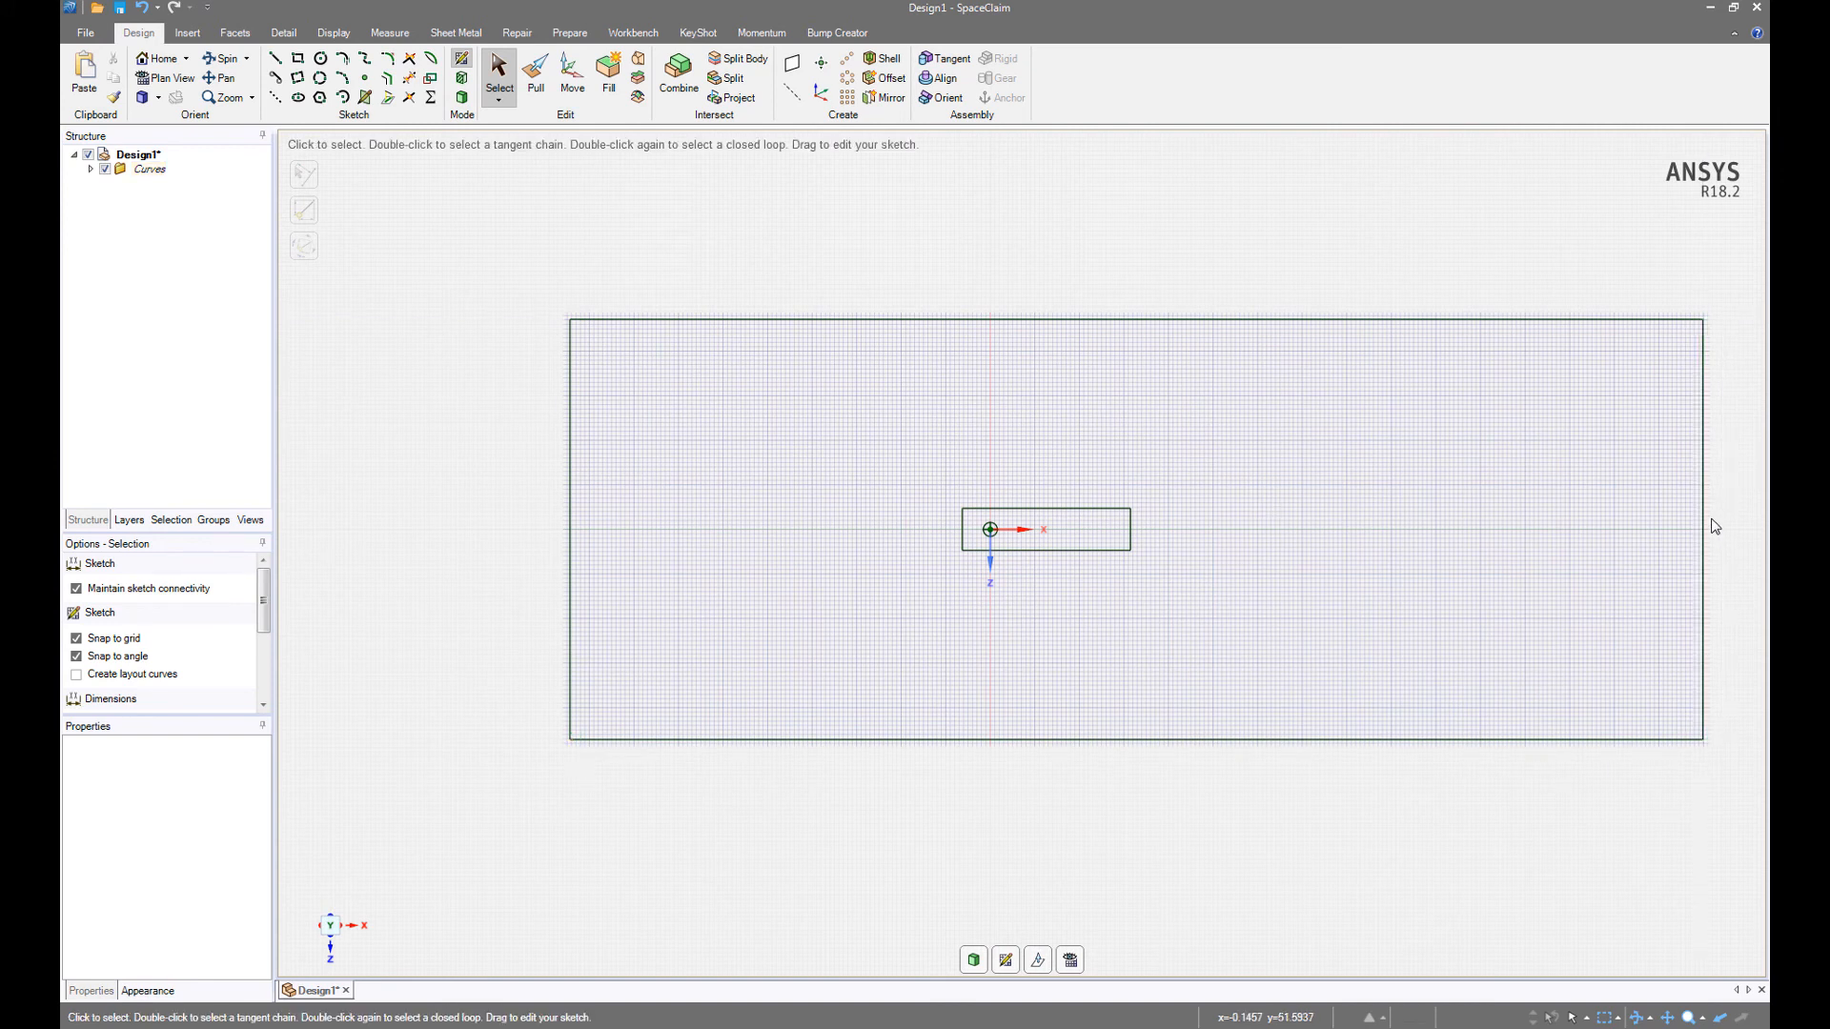
key("ctrl+z")
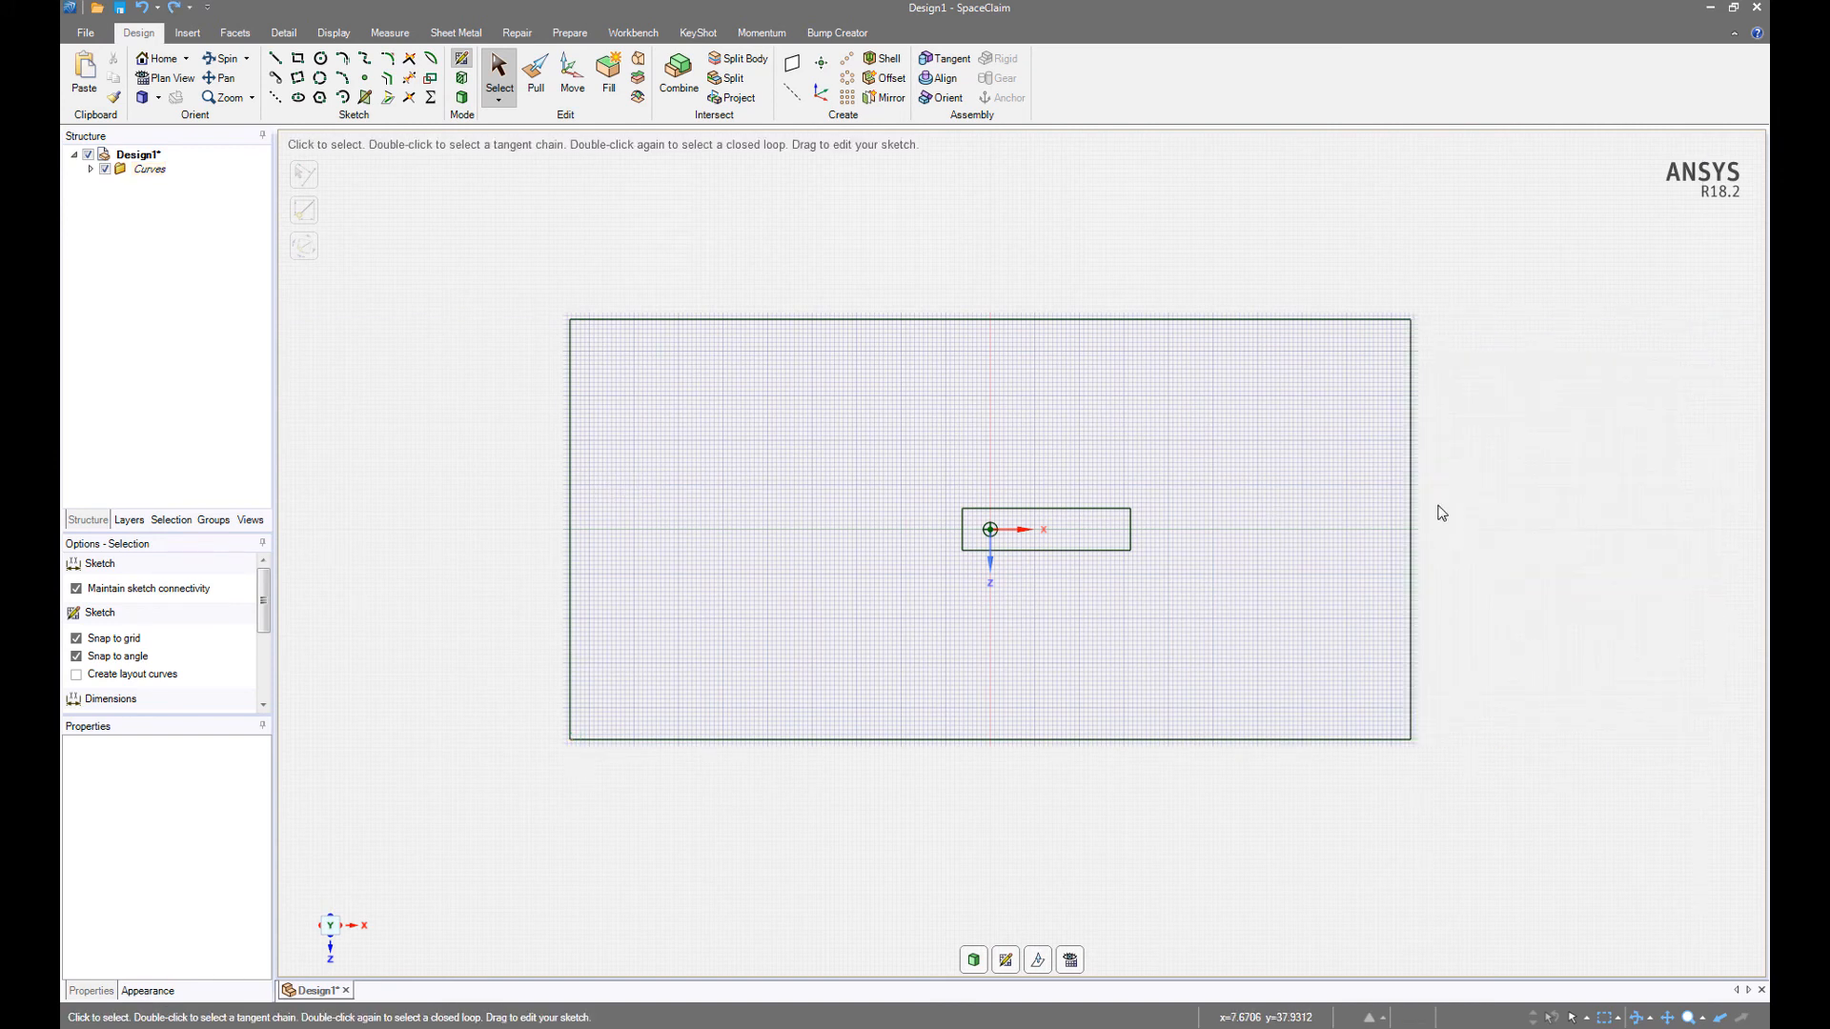
left_click_drag(1411, 494, 1503, 482)
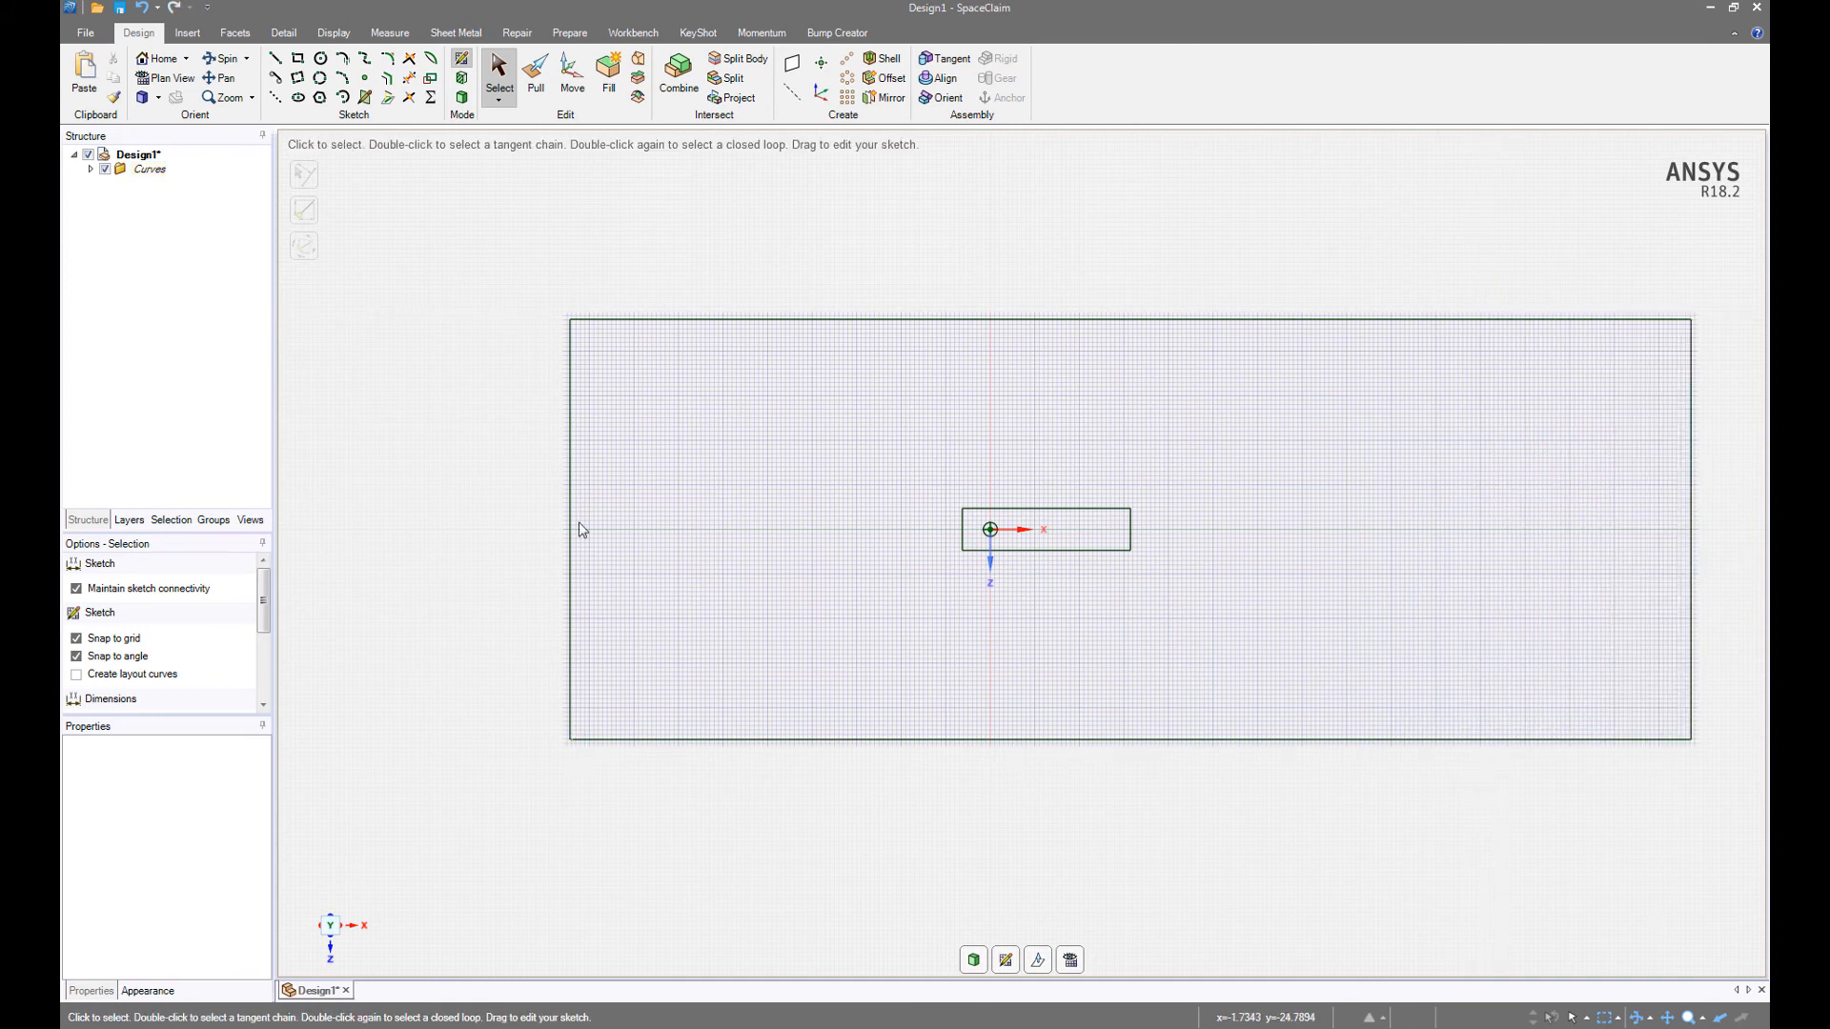
Move the outer rectangle's left edge toward the circle and set the rectangle's length to 60 m.
left_click_drag(570, 514, 716, 514)
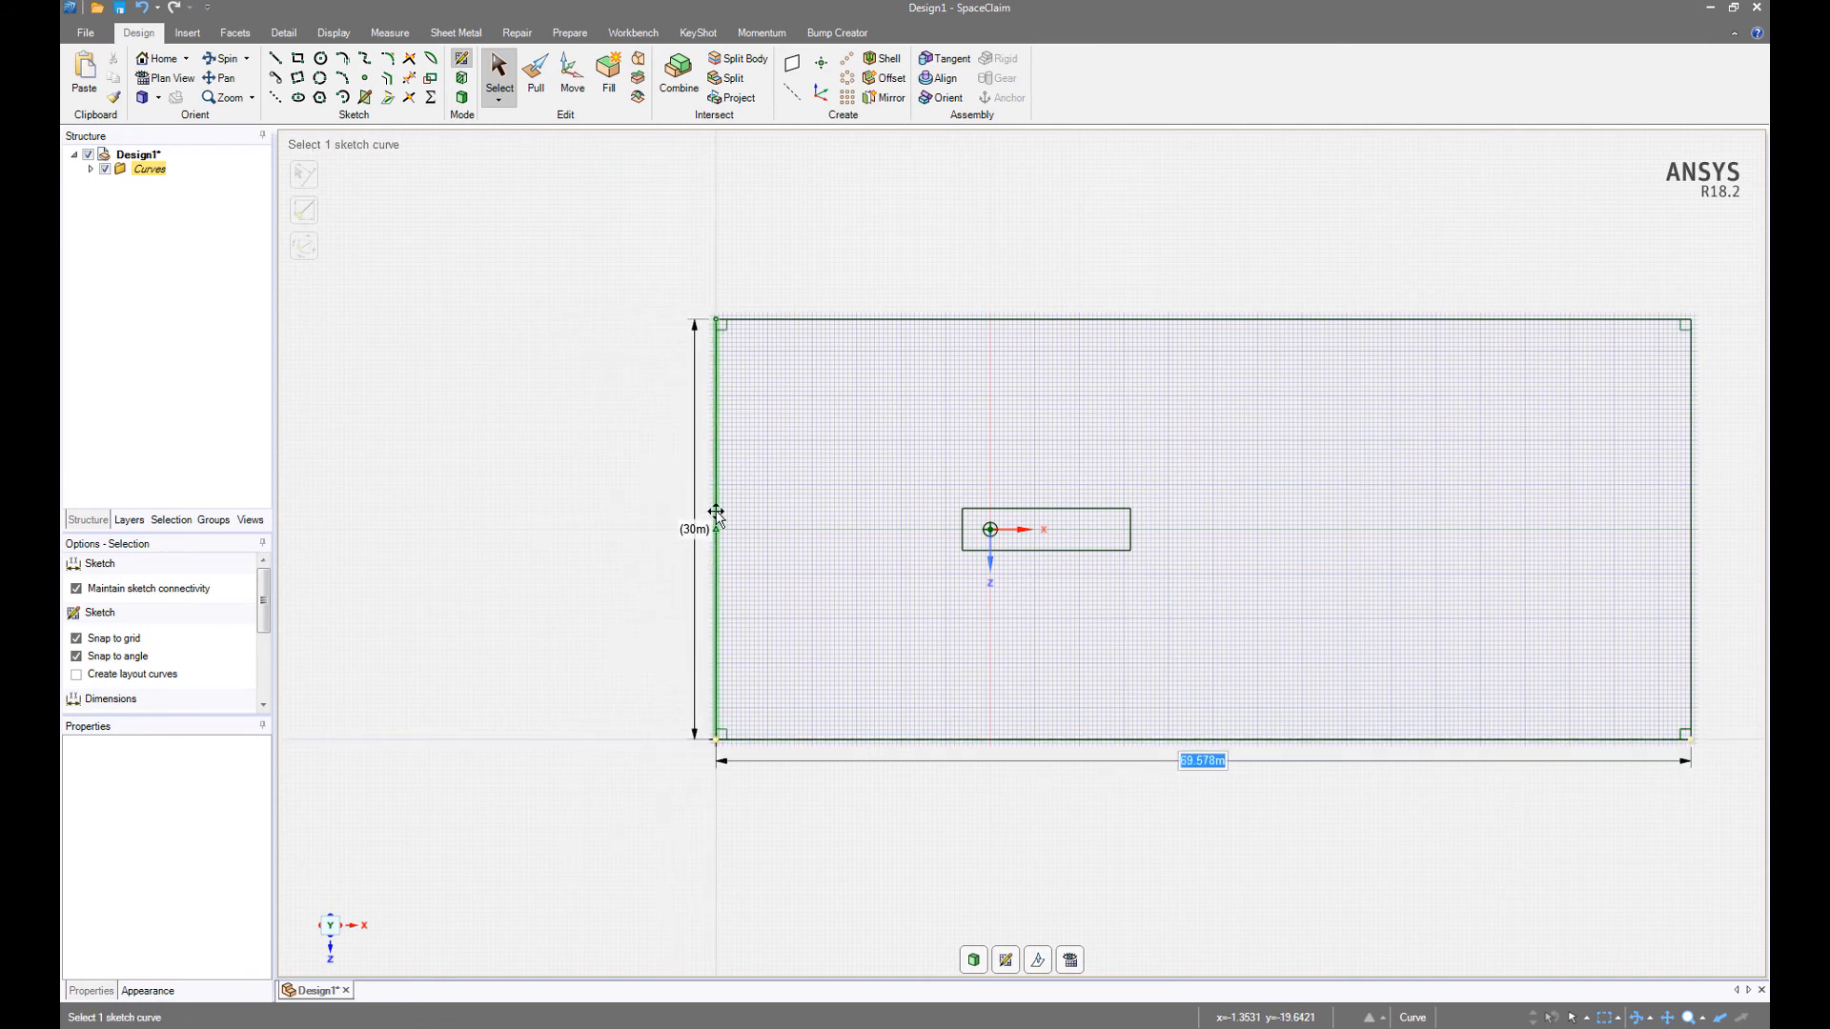
type("60")
key("Return")
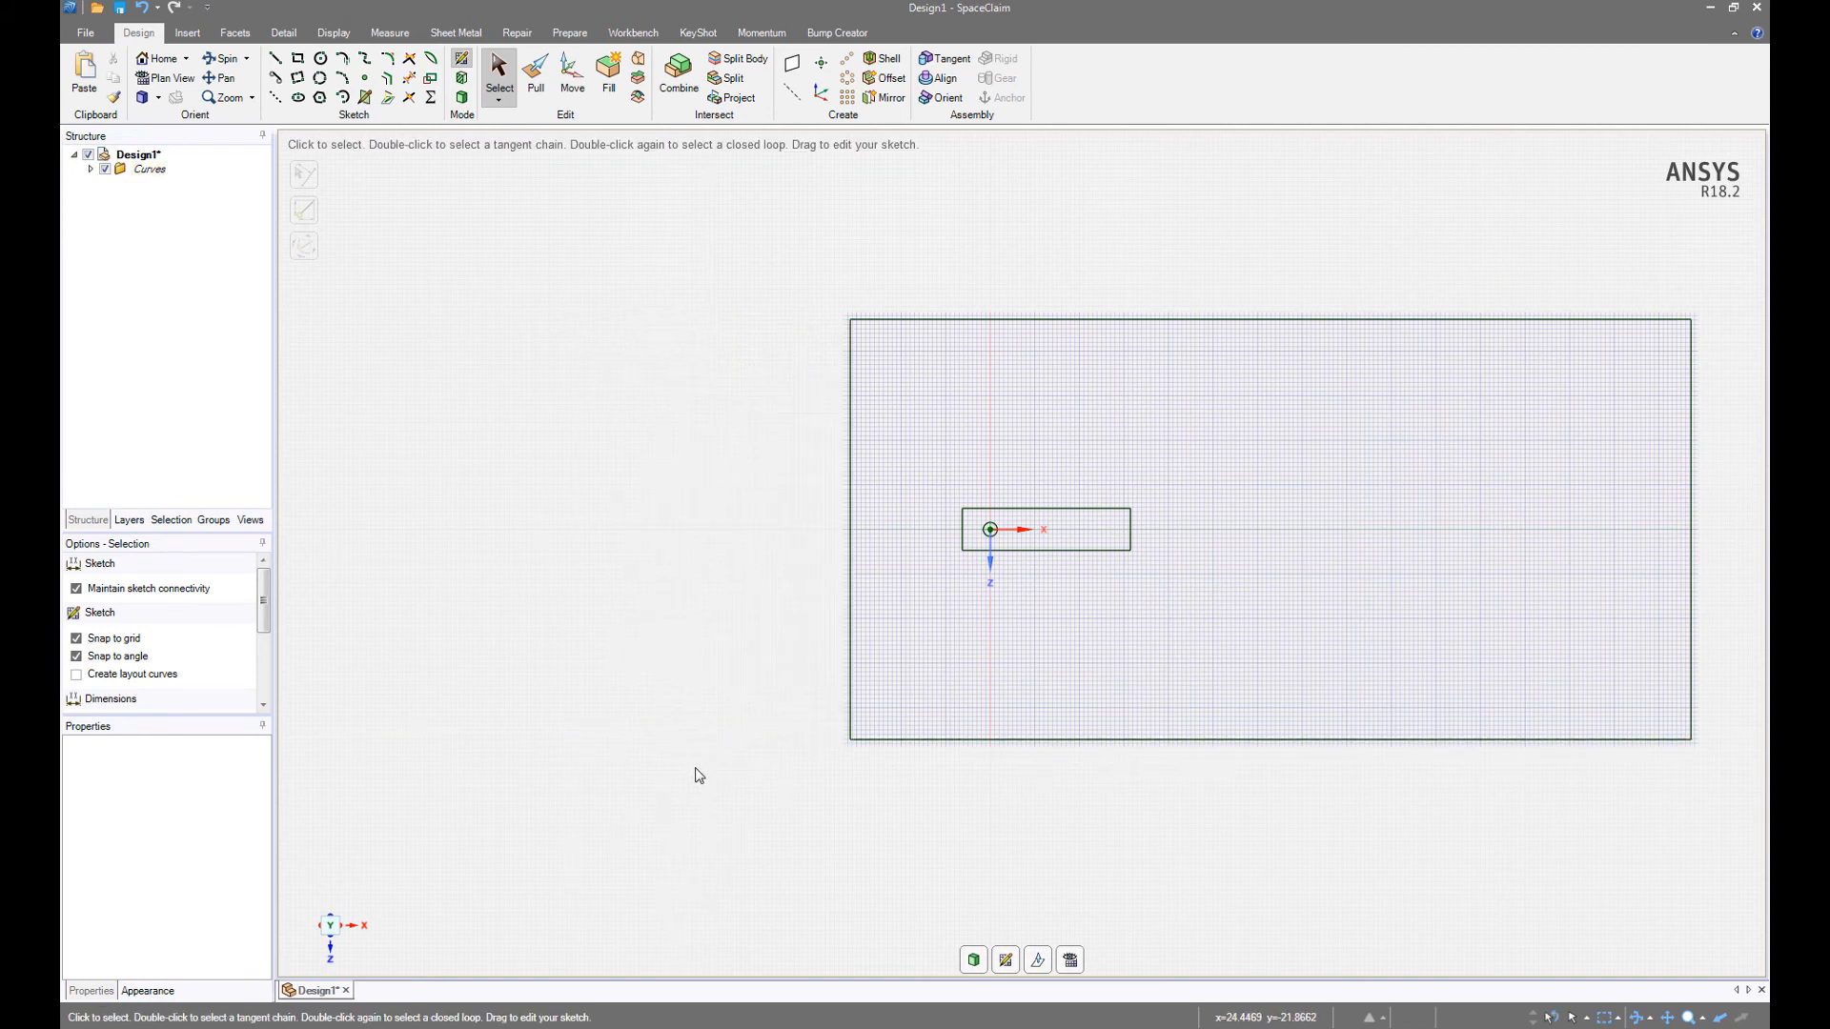
middle_click_drag(695, 768, 576, 758, "ctrl")
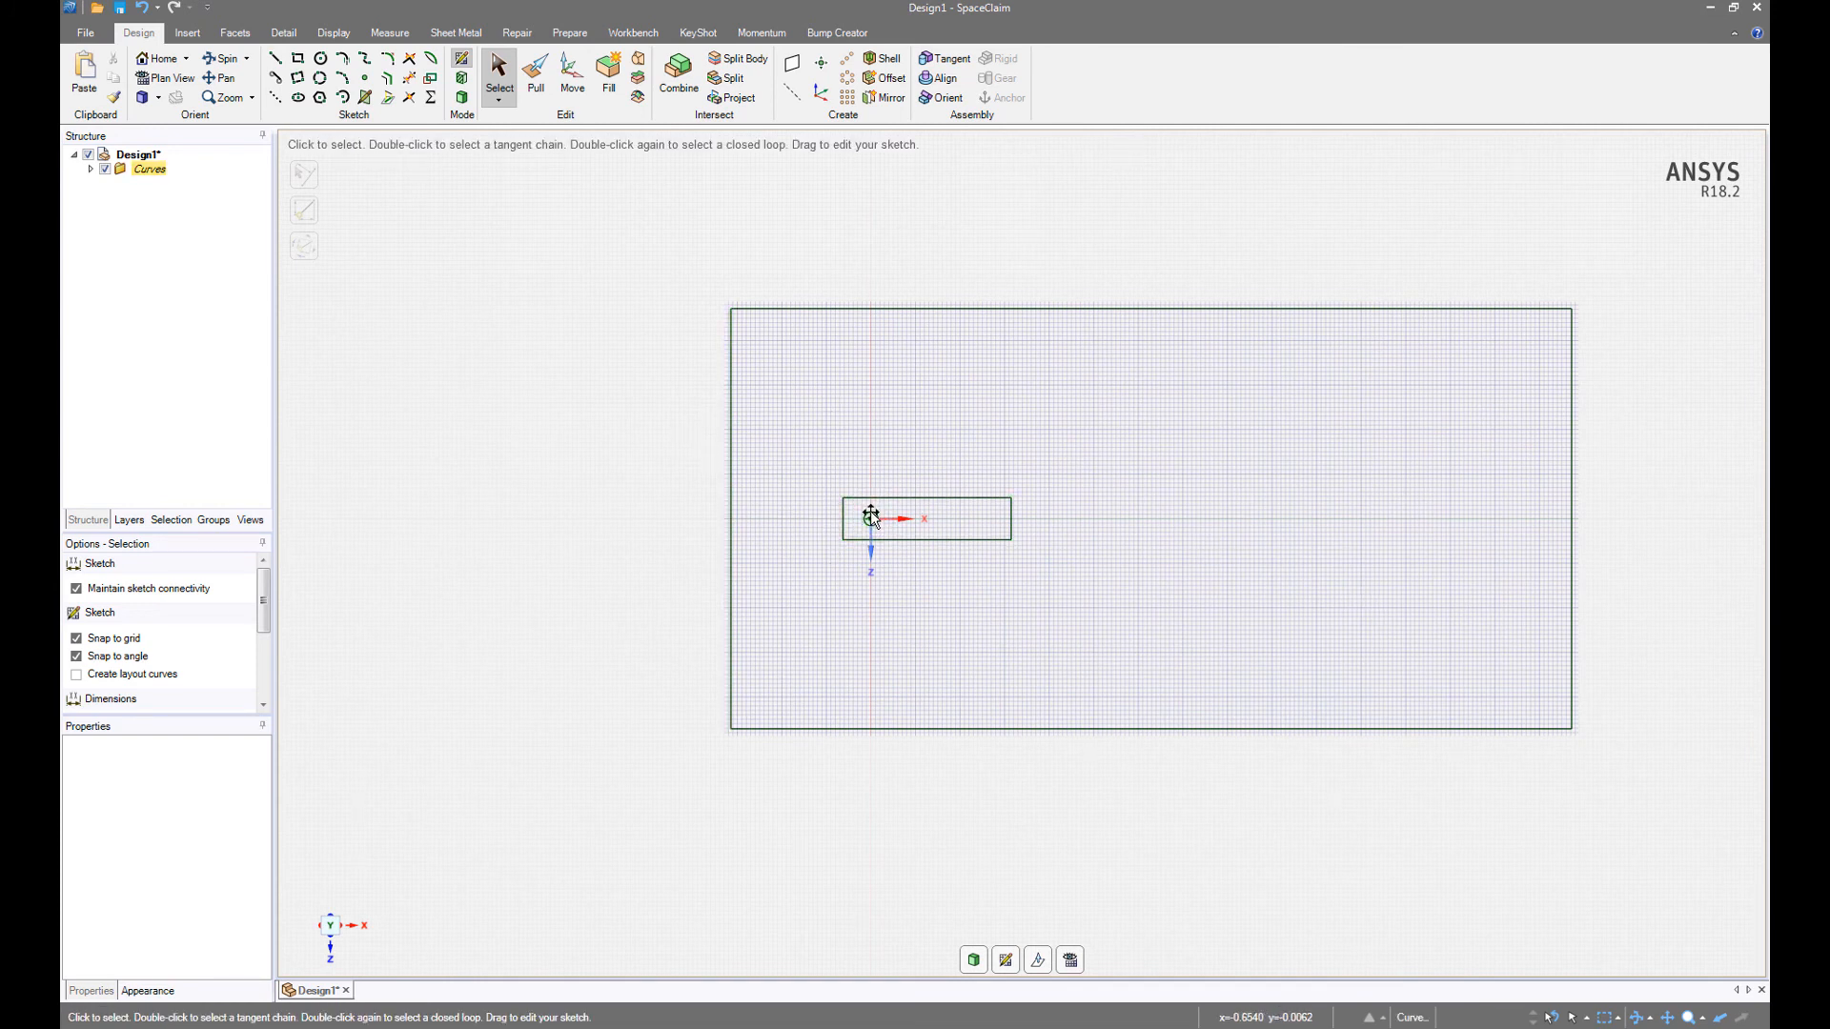
scroll(869, 521, "down", 2)
scroll(869, 520, "up", 4)
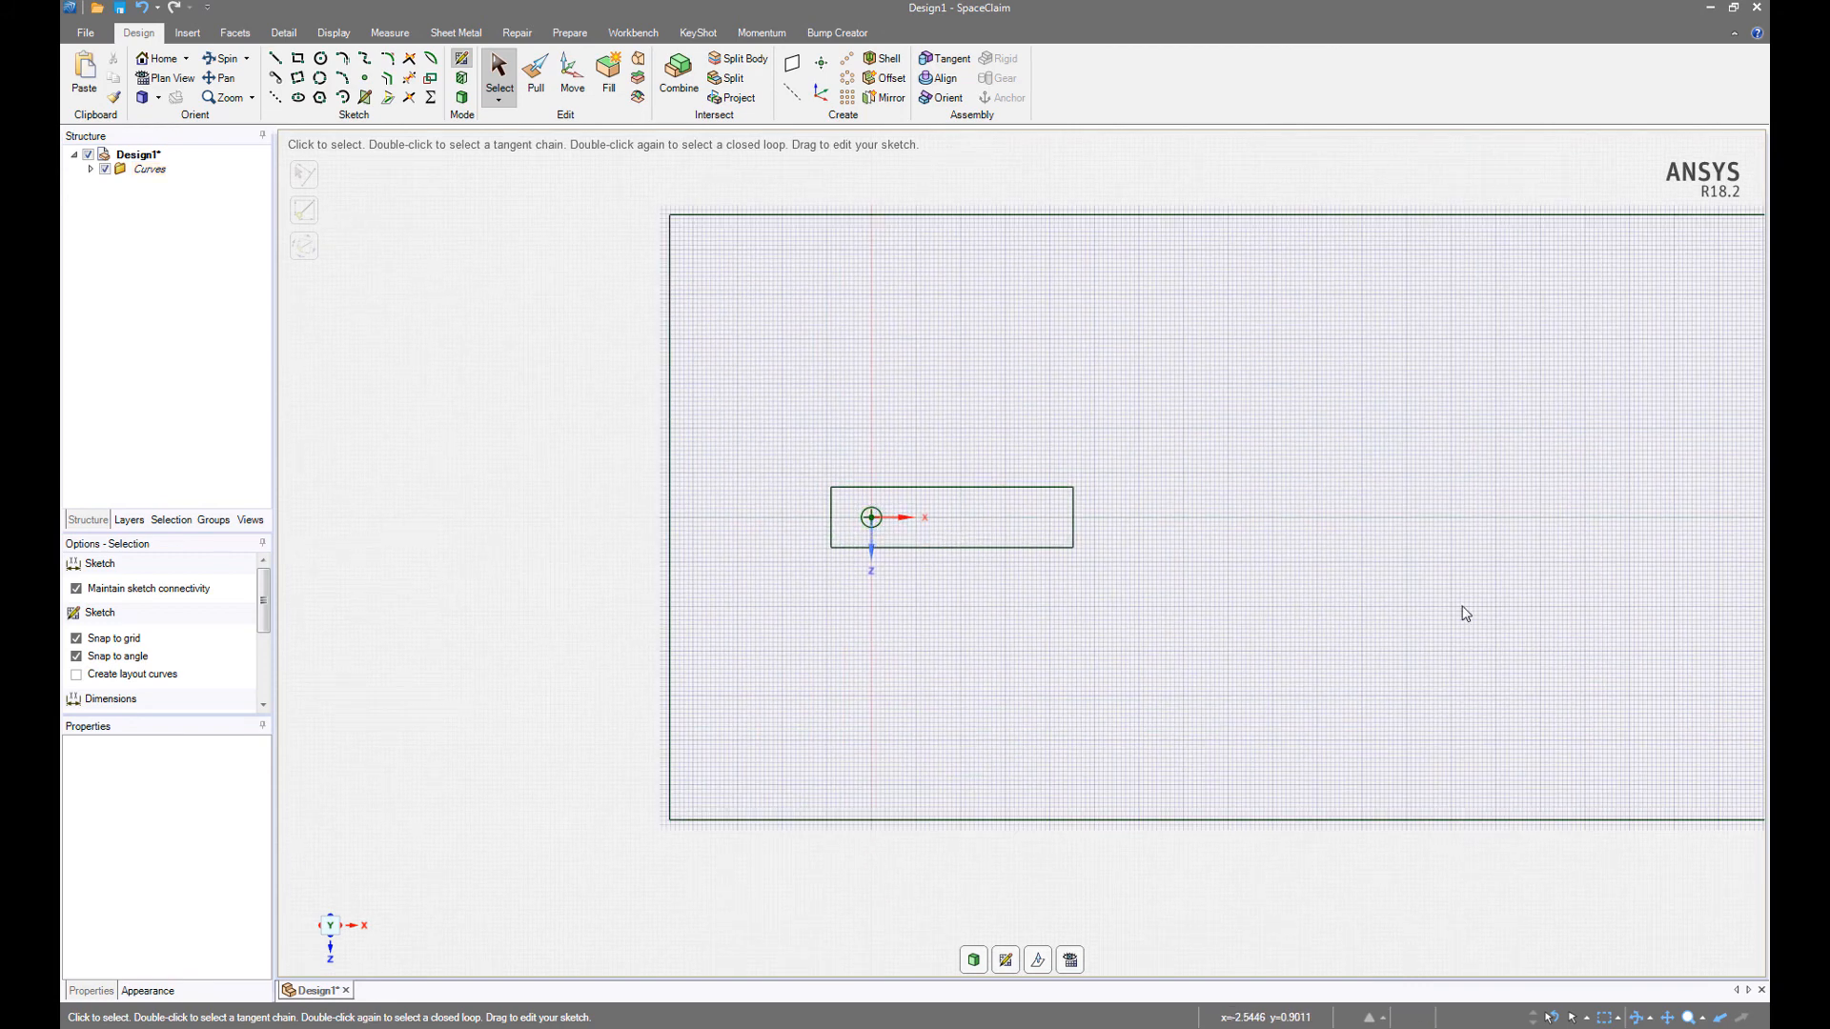
scroll(1505, 589, "down", 2)
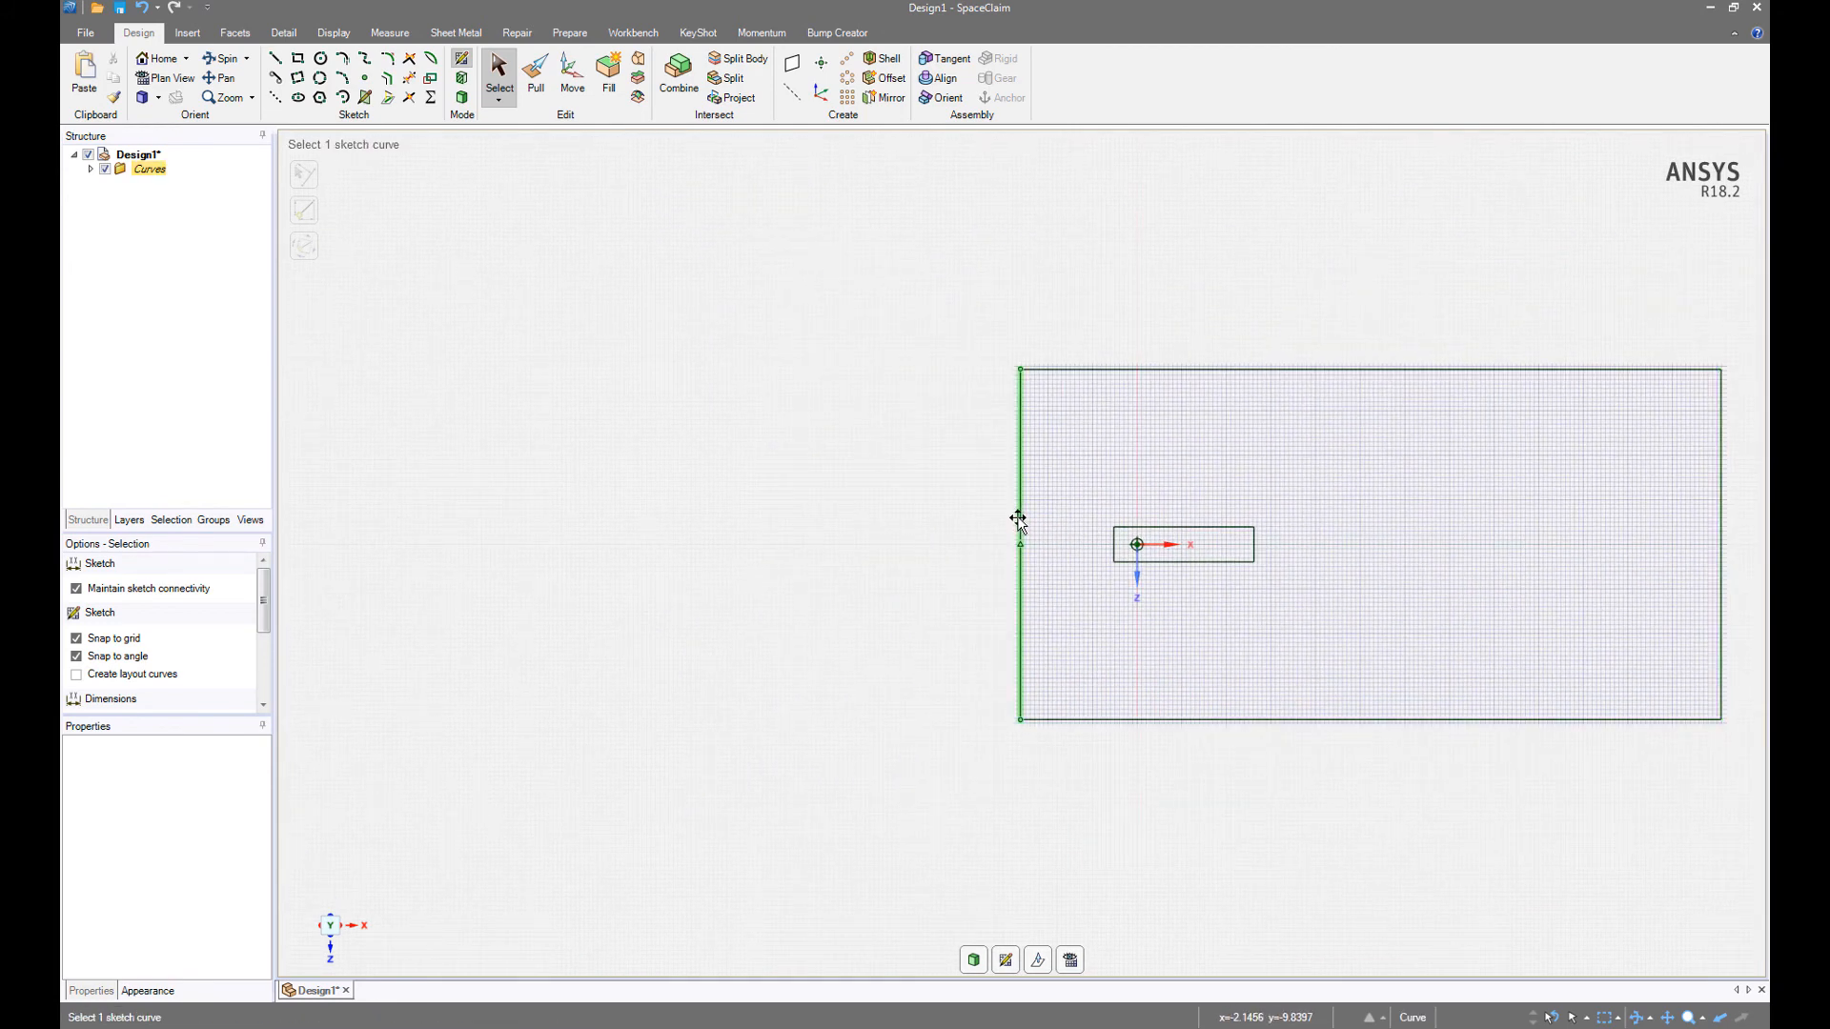
Move the outer rectangle's left edge away from the circle and set the rectangle's length to 65 m.
left_click_drag(1017, 514, 926, 533)
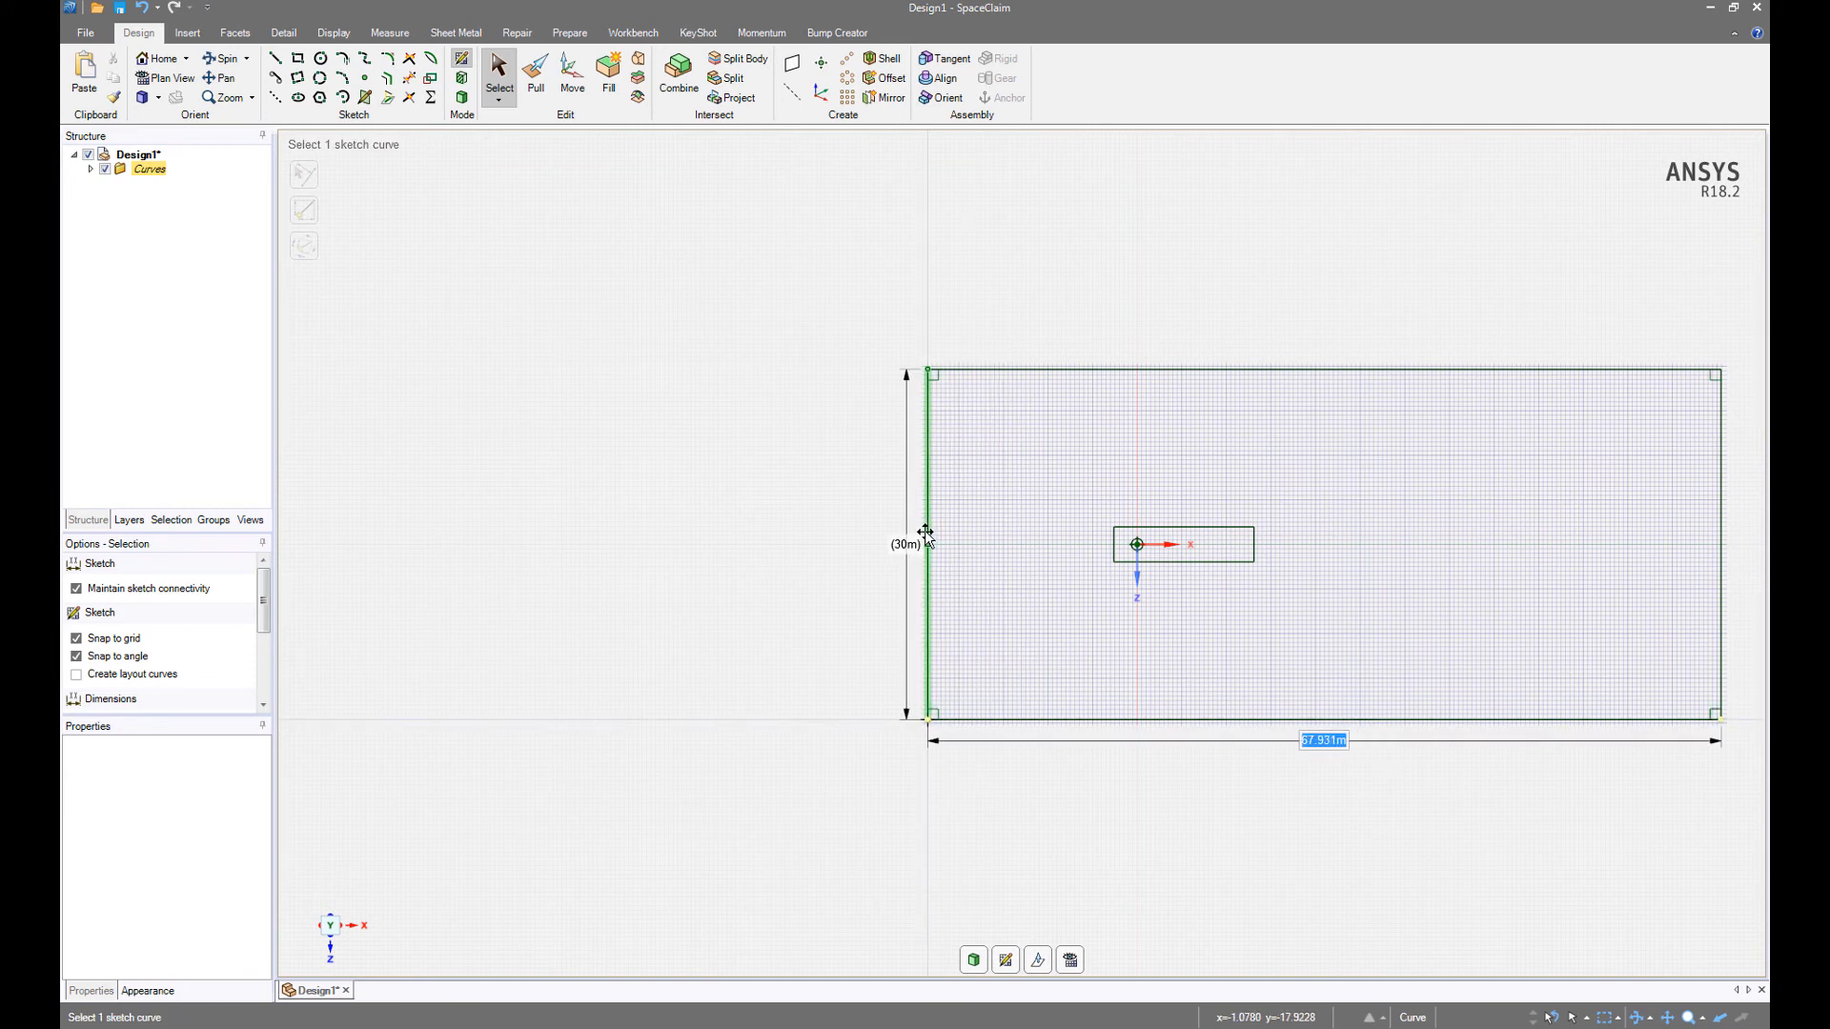
type("65")
key("Return")
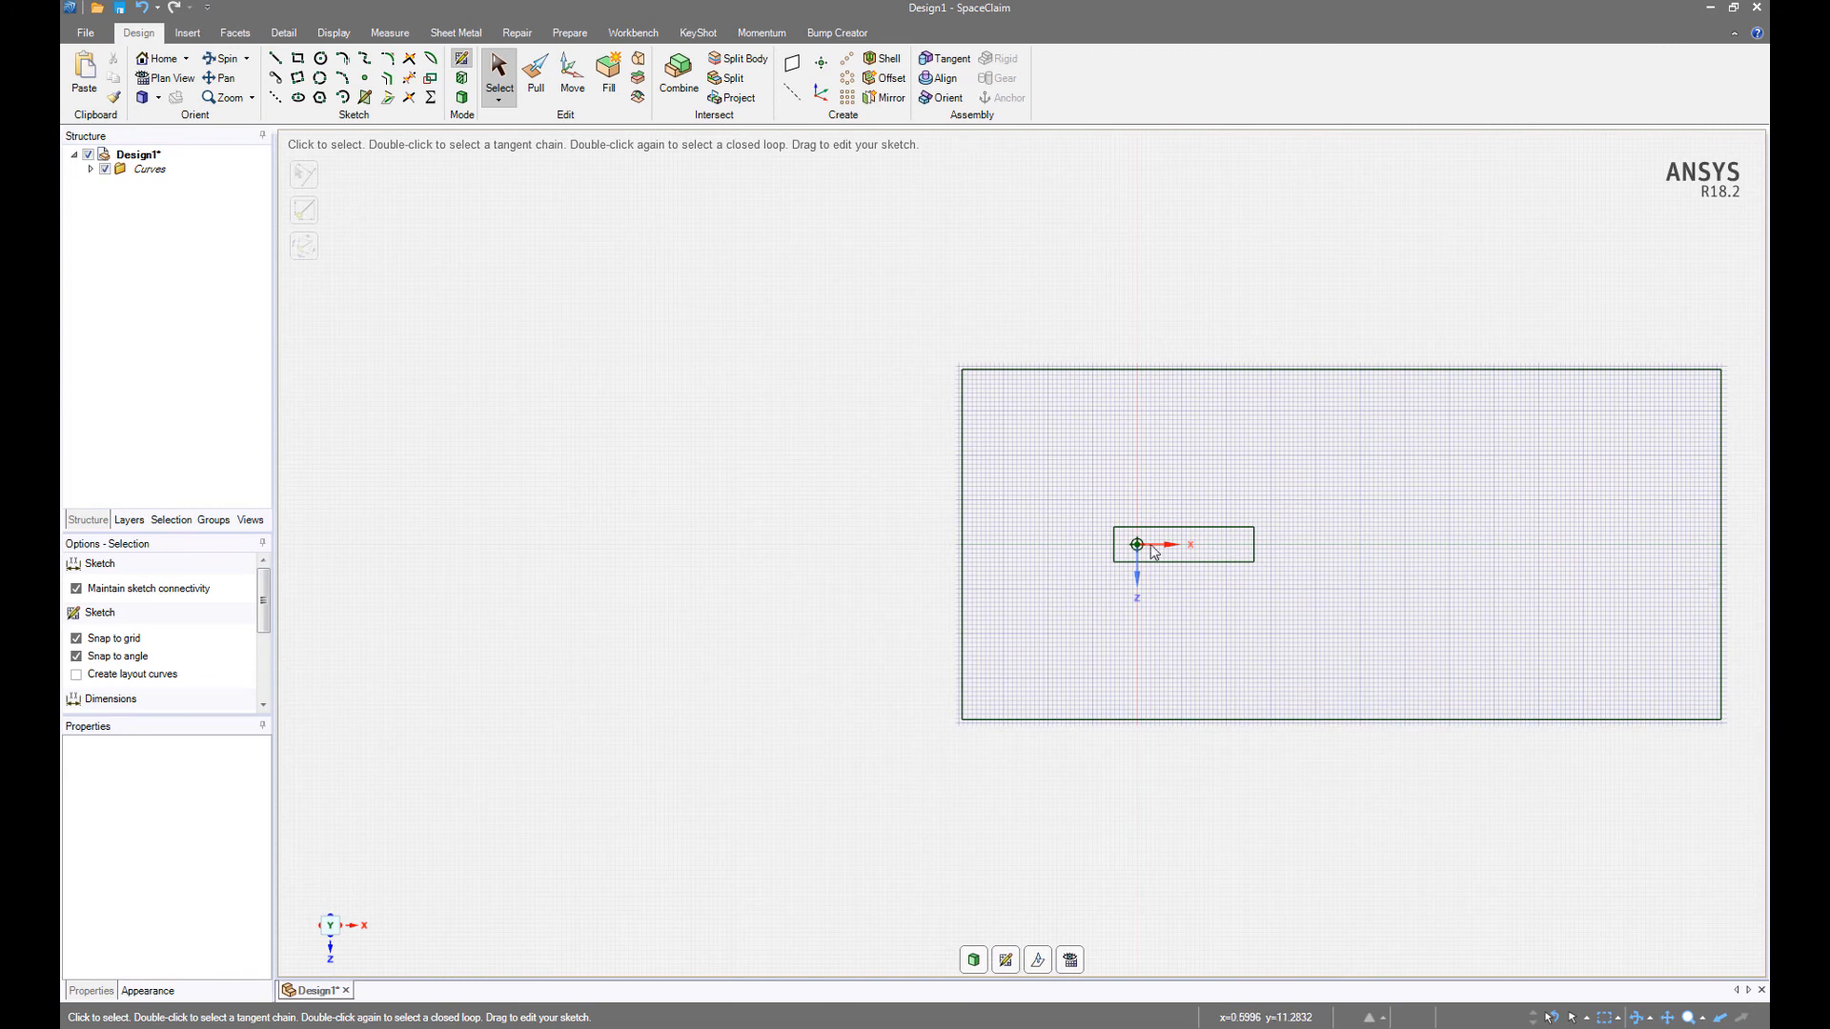
Turn the sketch into surfaces with Pull, delete the circular face at the origin and pull the inner rectangle's face 0.1 m.
middle_click_drag(748, 524, 625, 514, "shift")
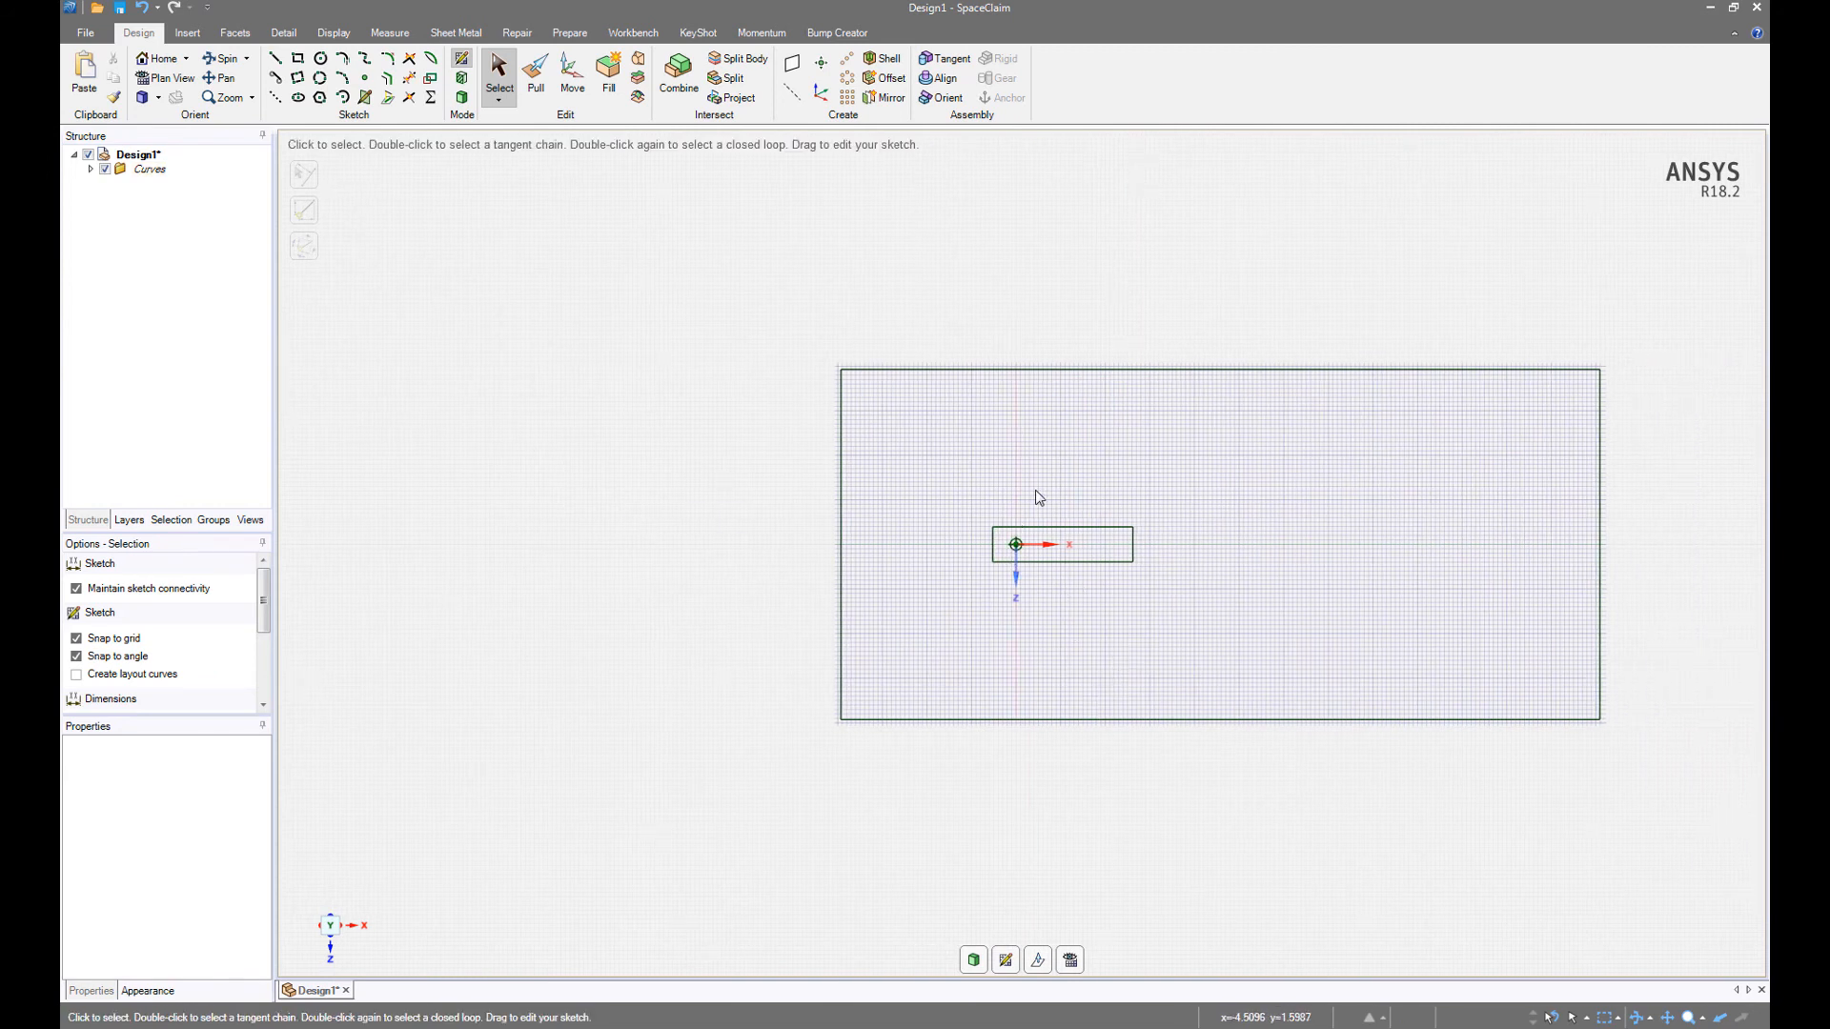
scroll(1001, 551, "down", 3)
scroll(1025, 568, "up", 5)
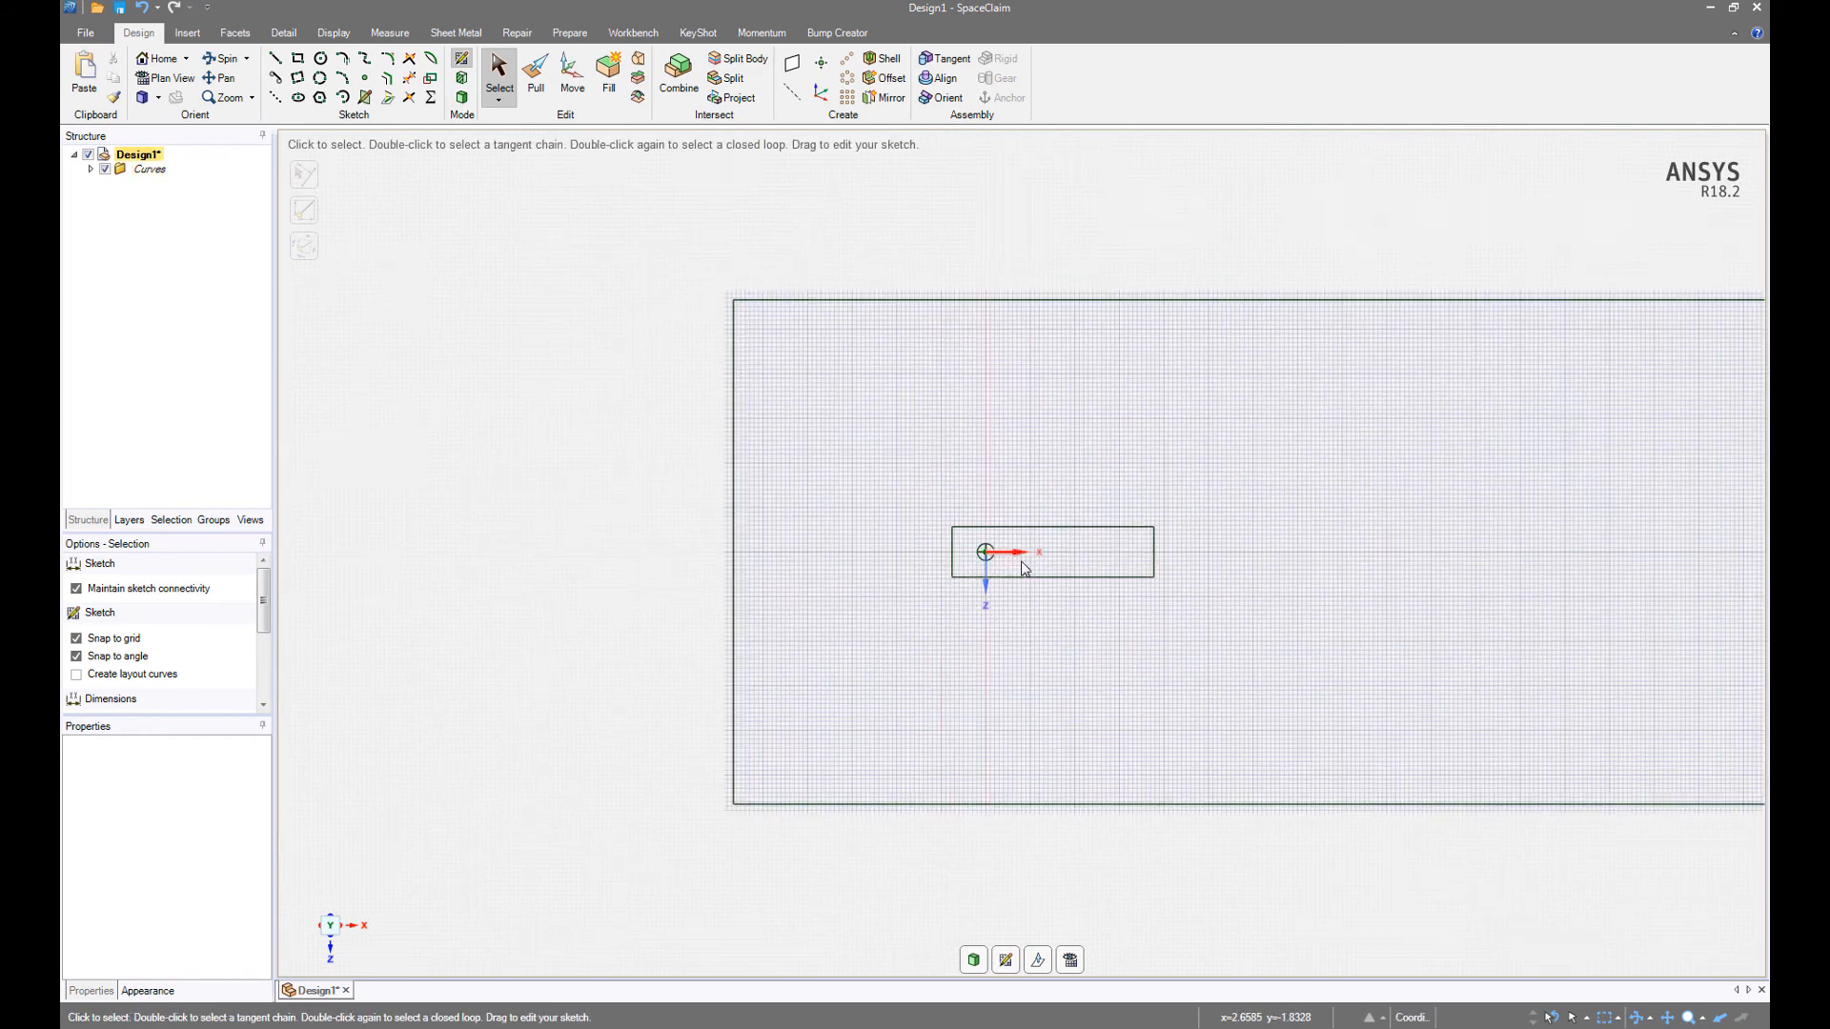
scroll(1024, 569, "up", 3)
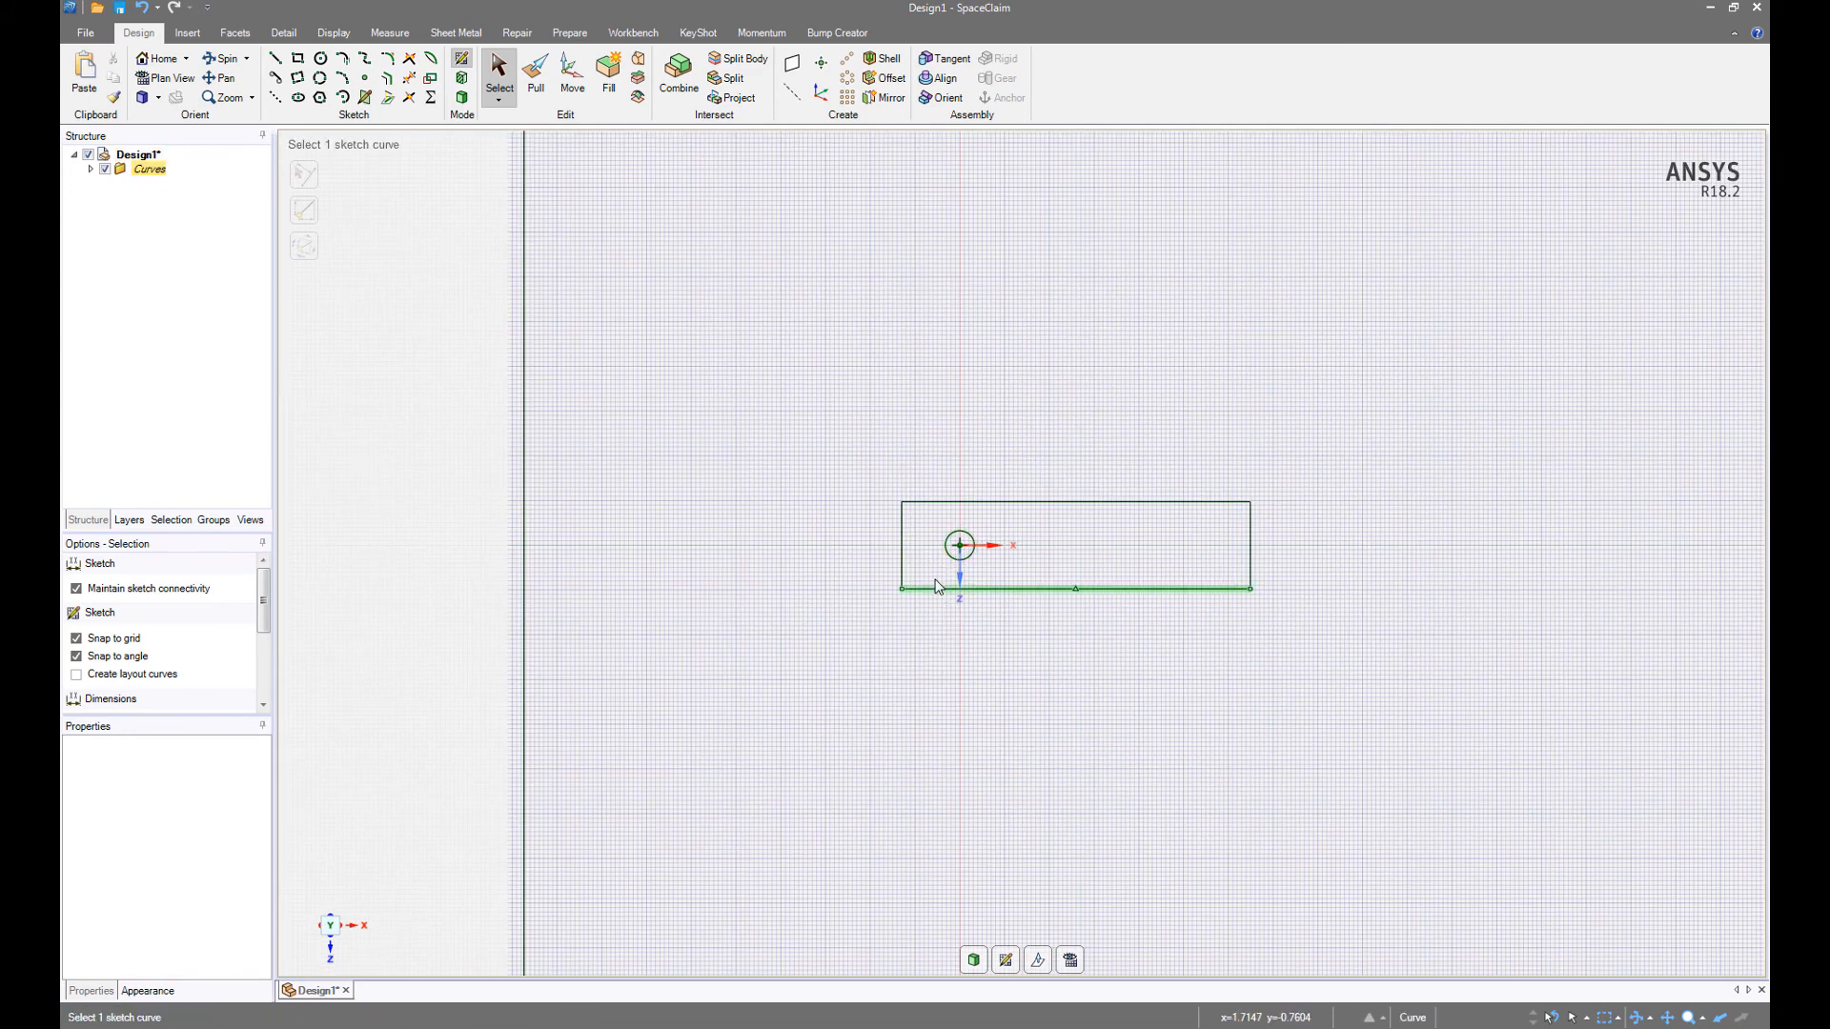
left_click(535, 76)
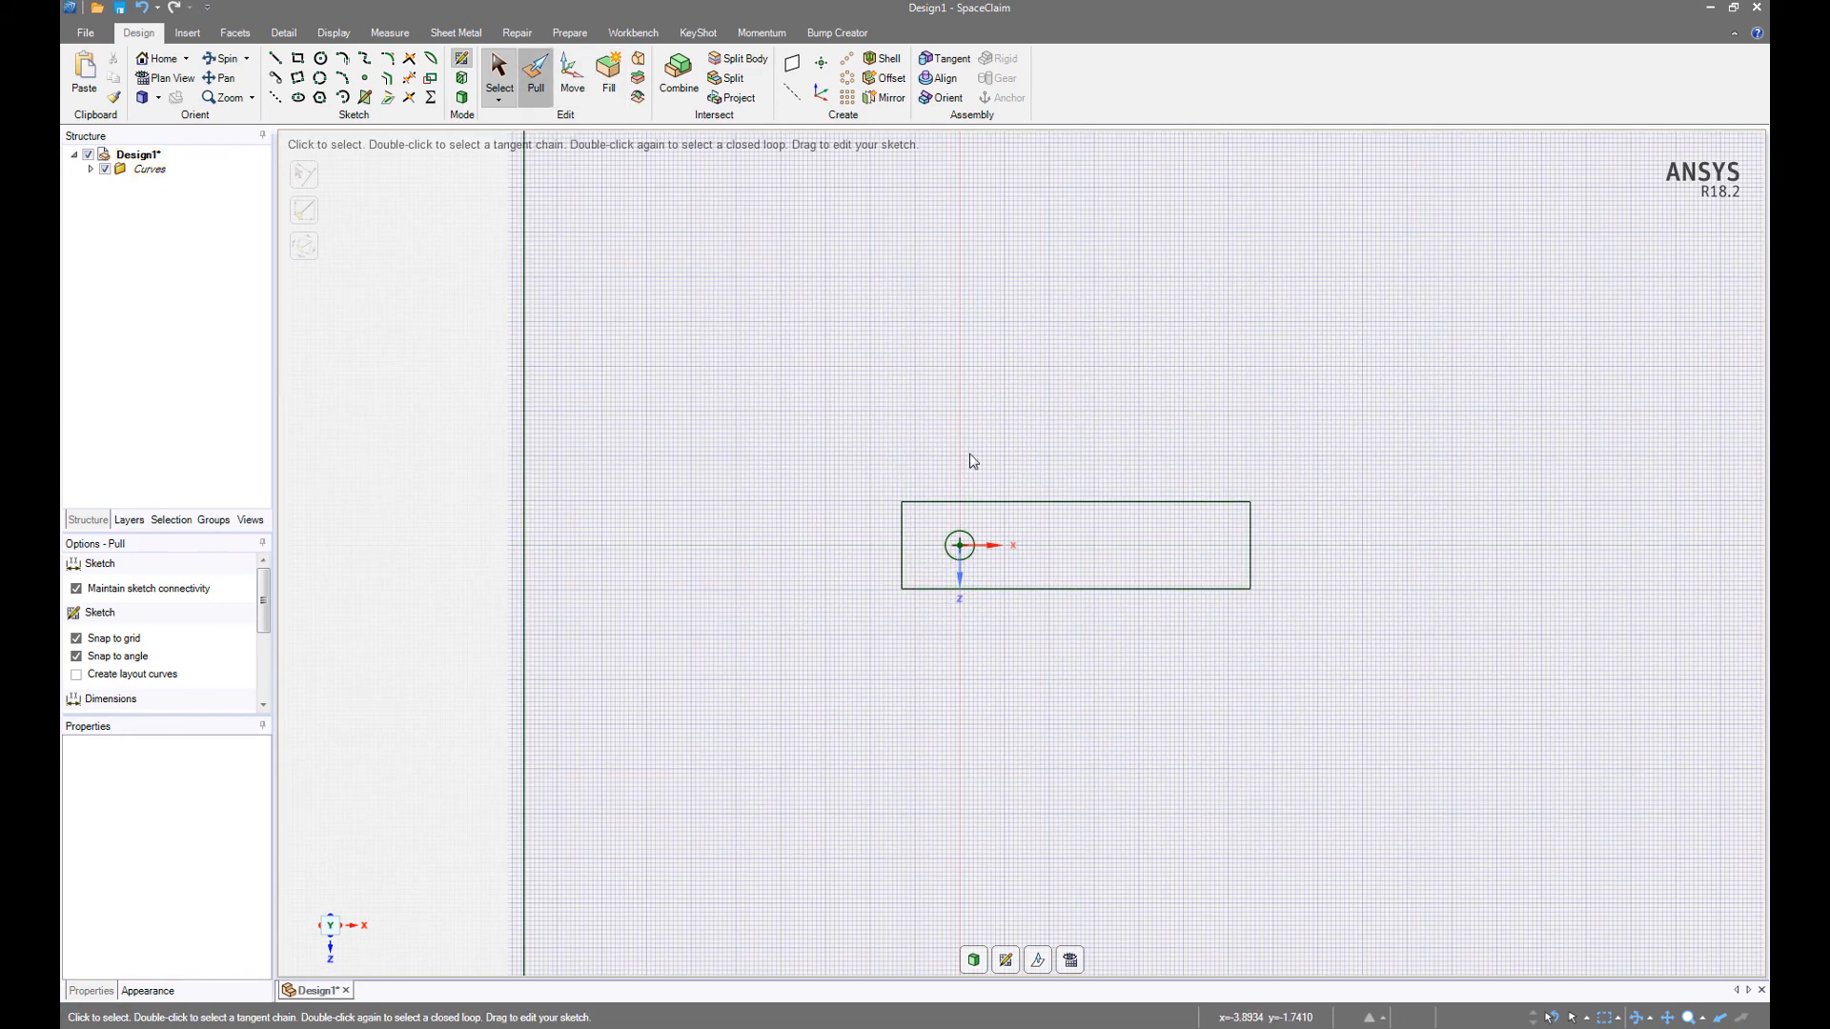
left_click(977, 550)
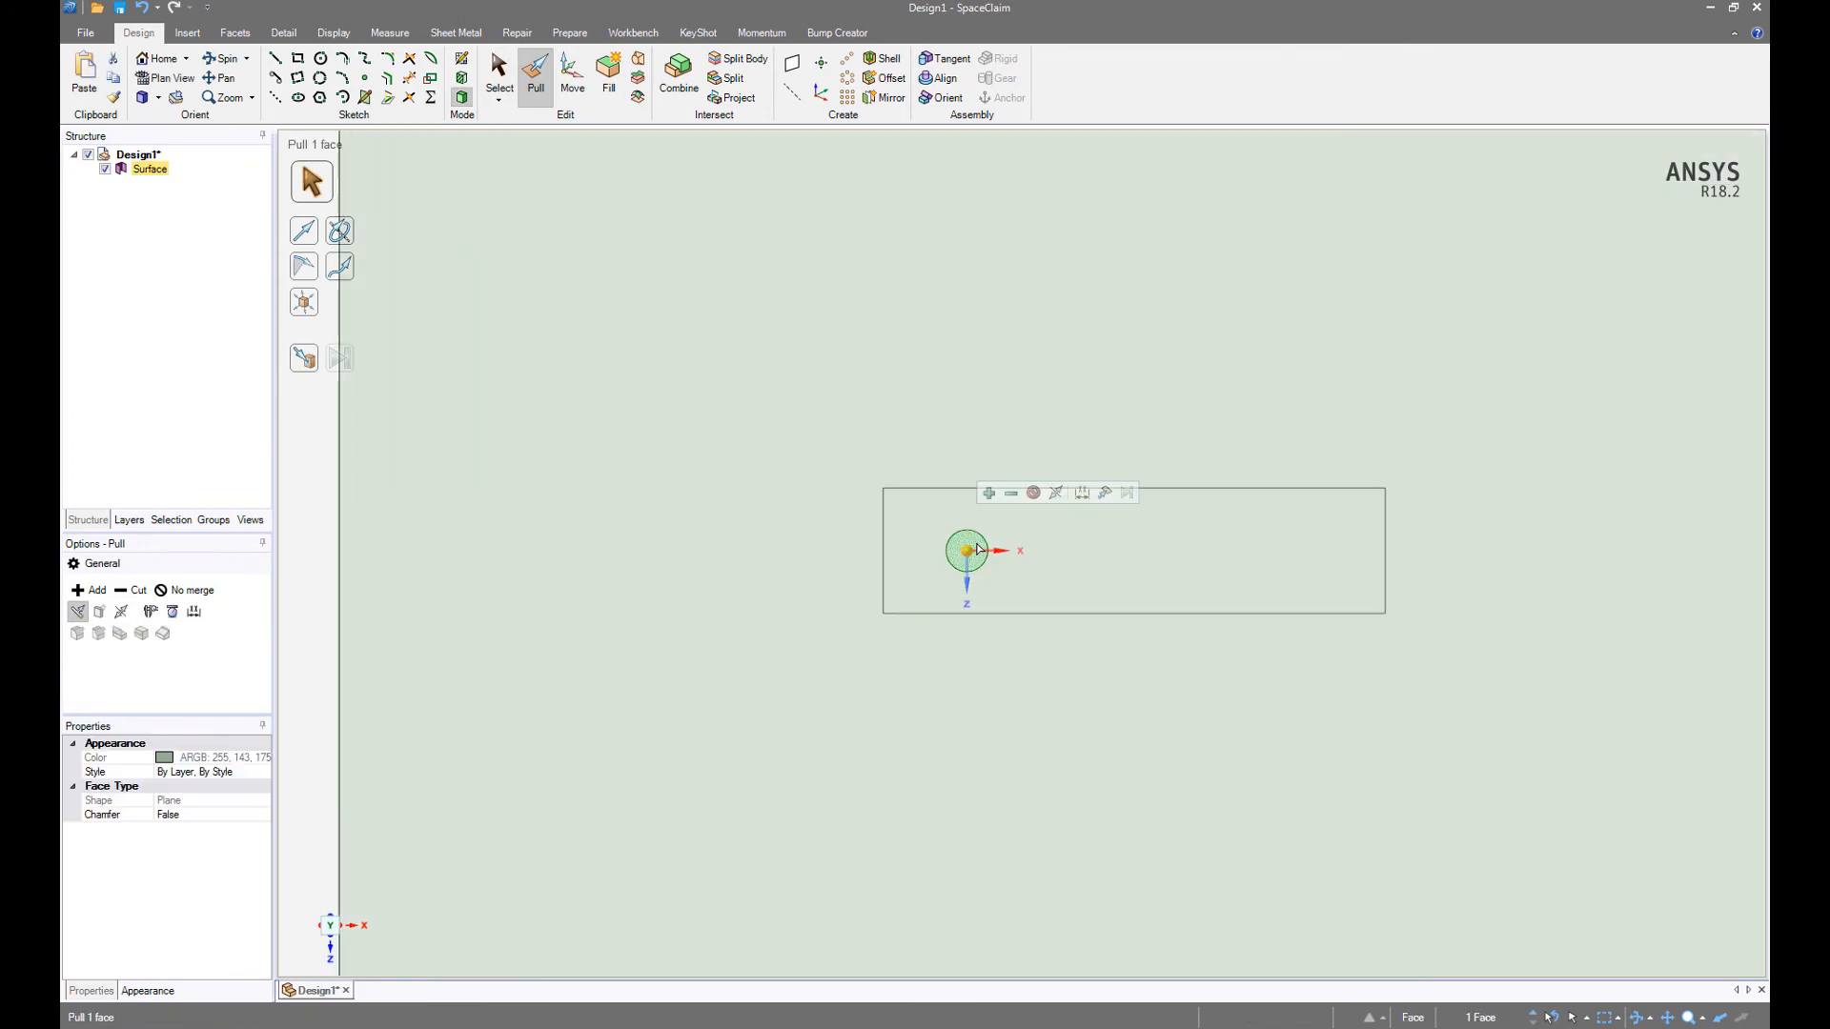
mouse_move(1203, 571)
middle_mouse_down()
mouse_move(1244, 593)
mouse_move(1201, 626)
middle_mouse_up()
left_click(1240, 569)
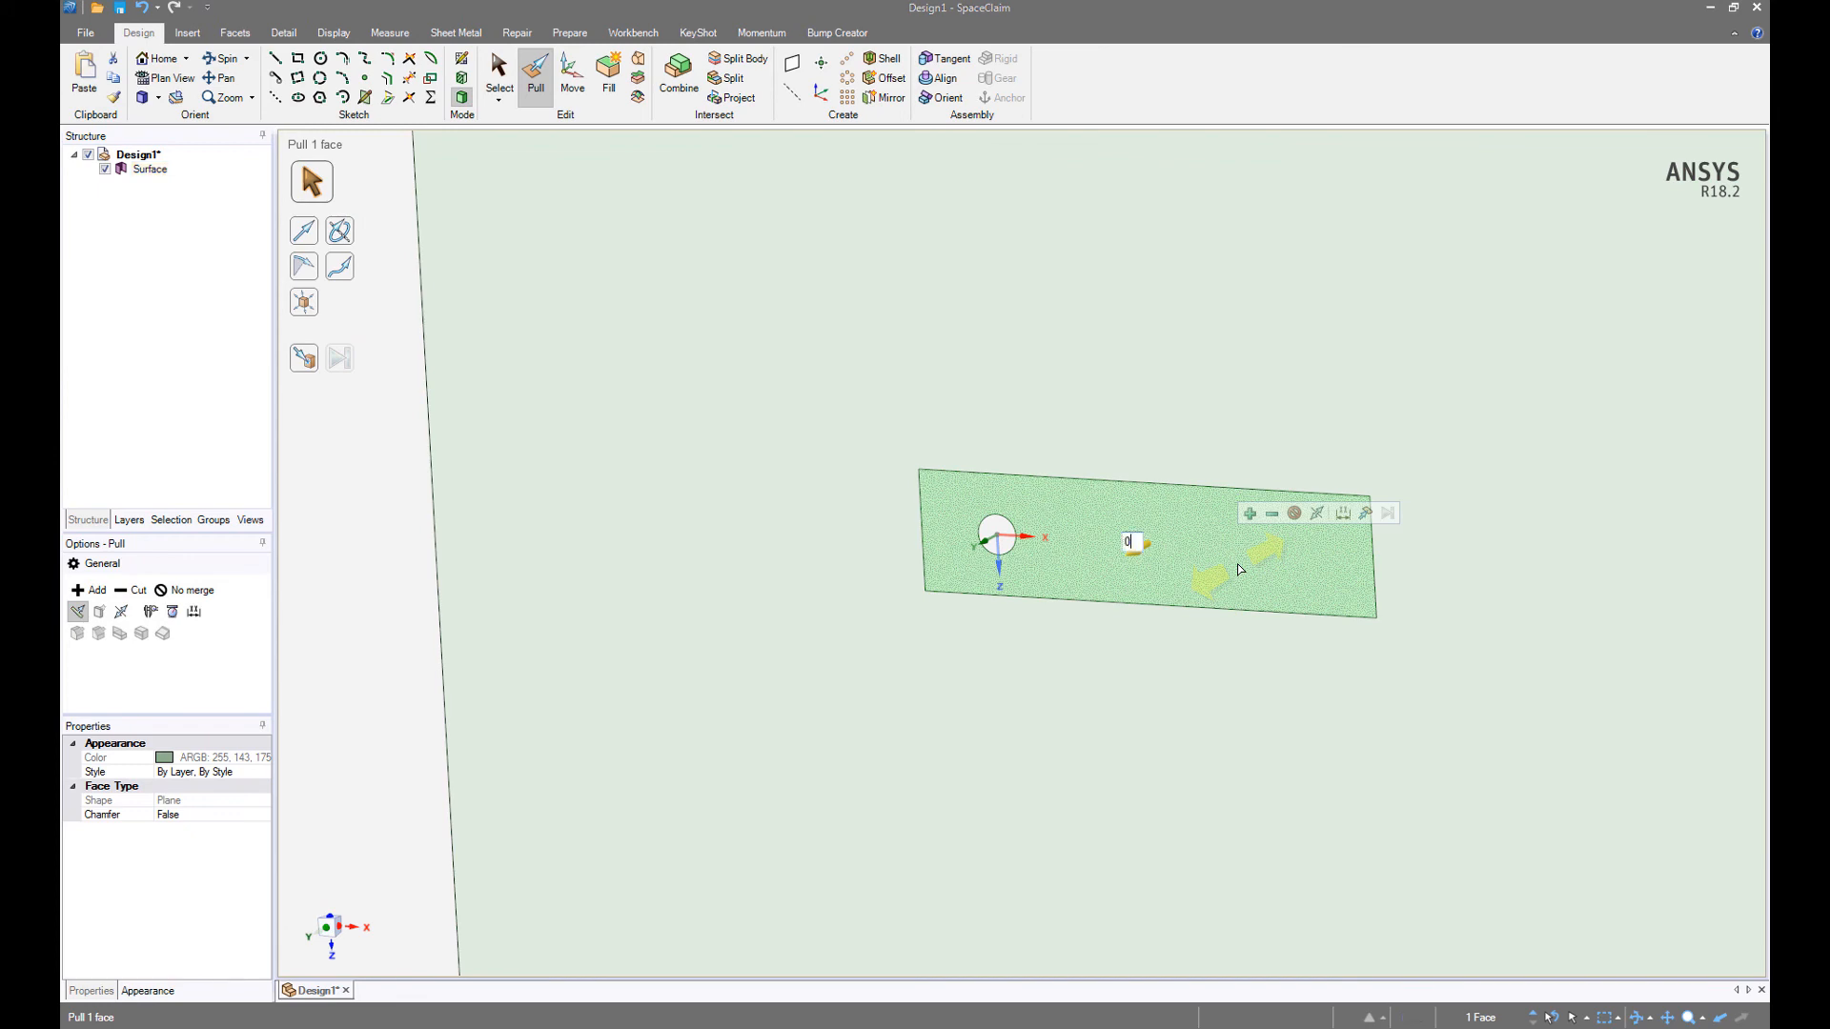
key("Return")
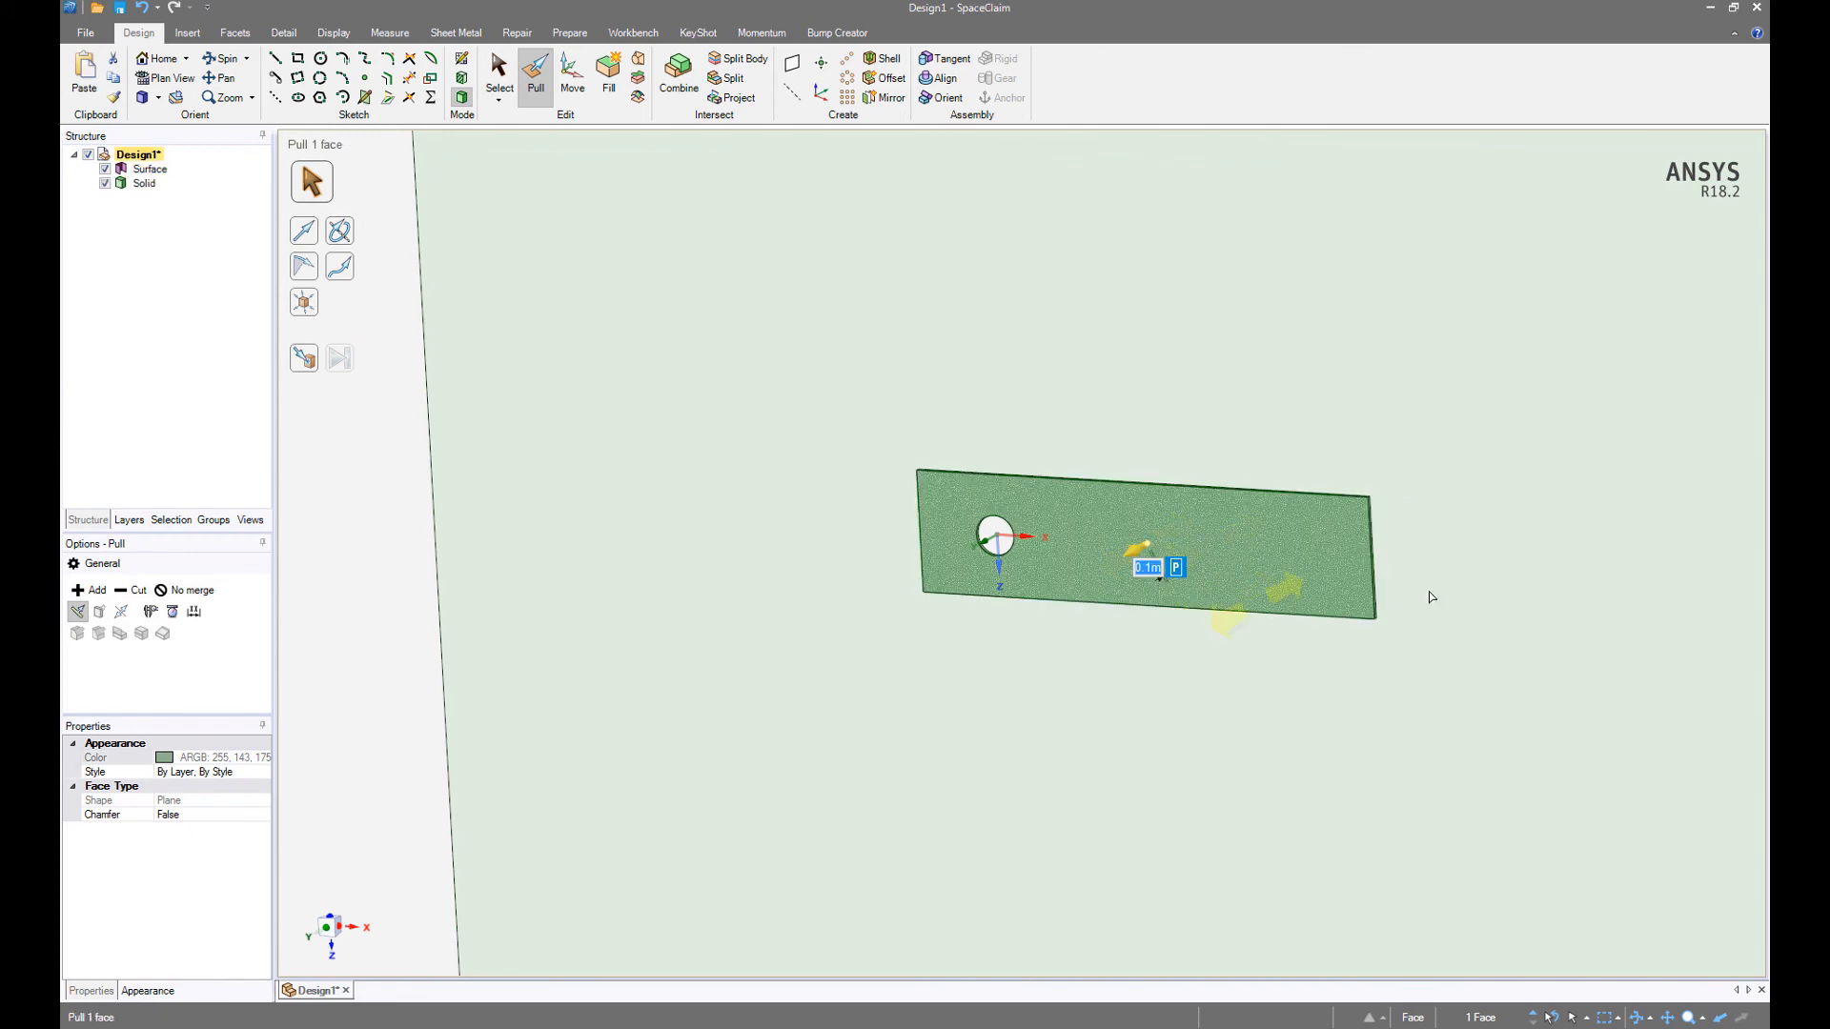
Try to pull the large outer face 0.1 m with merging allowed, and undo the pull.
type("0.1")
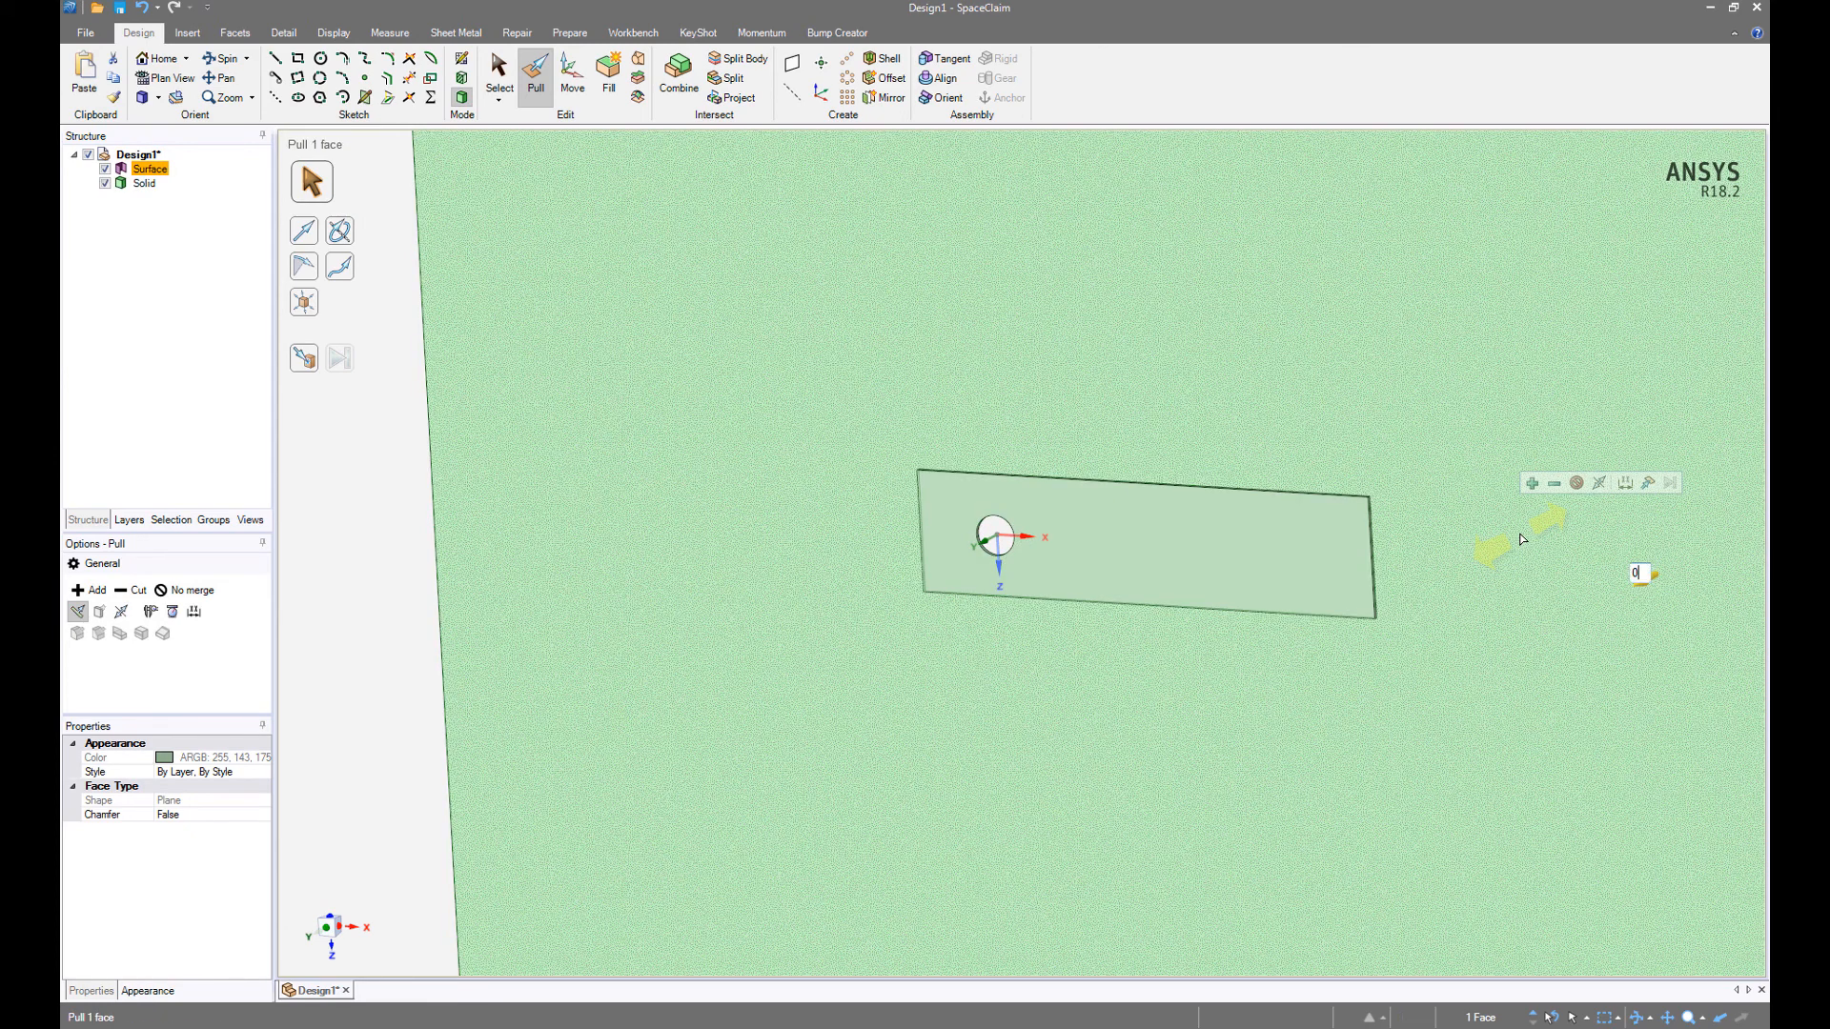
key("Return")
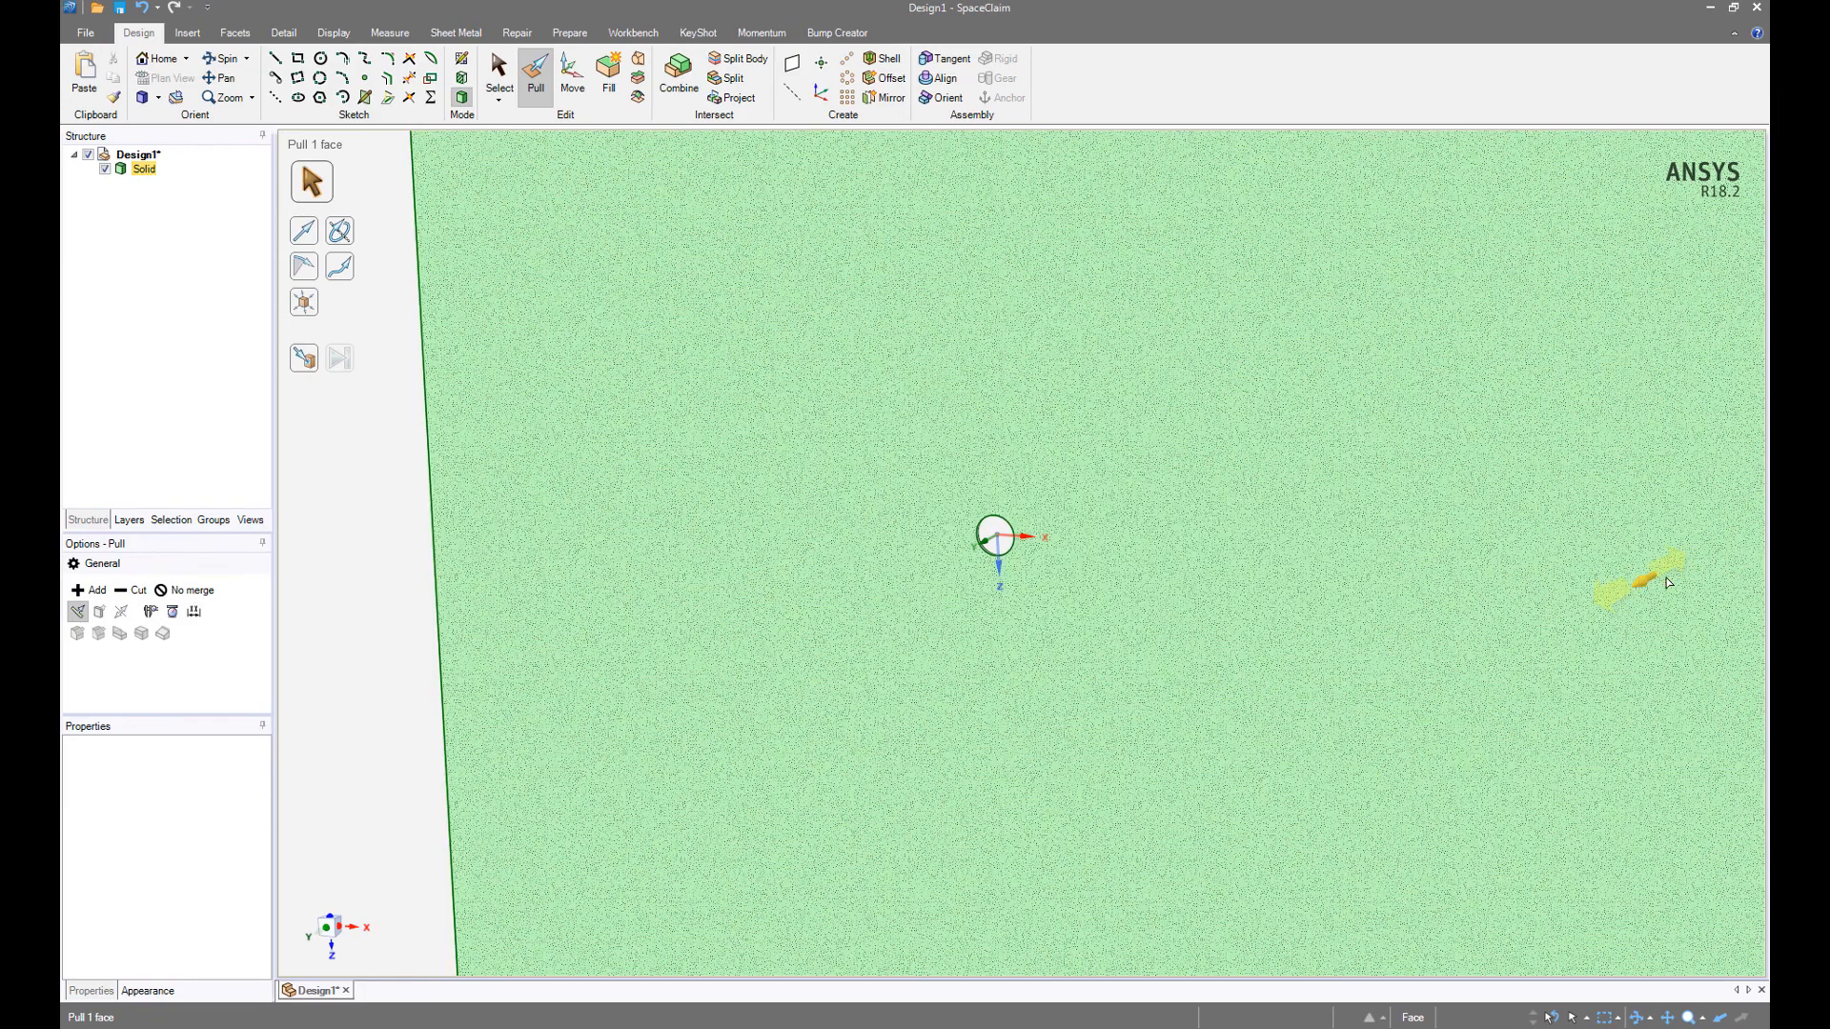
key("ctrl+z")
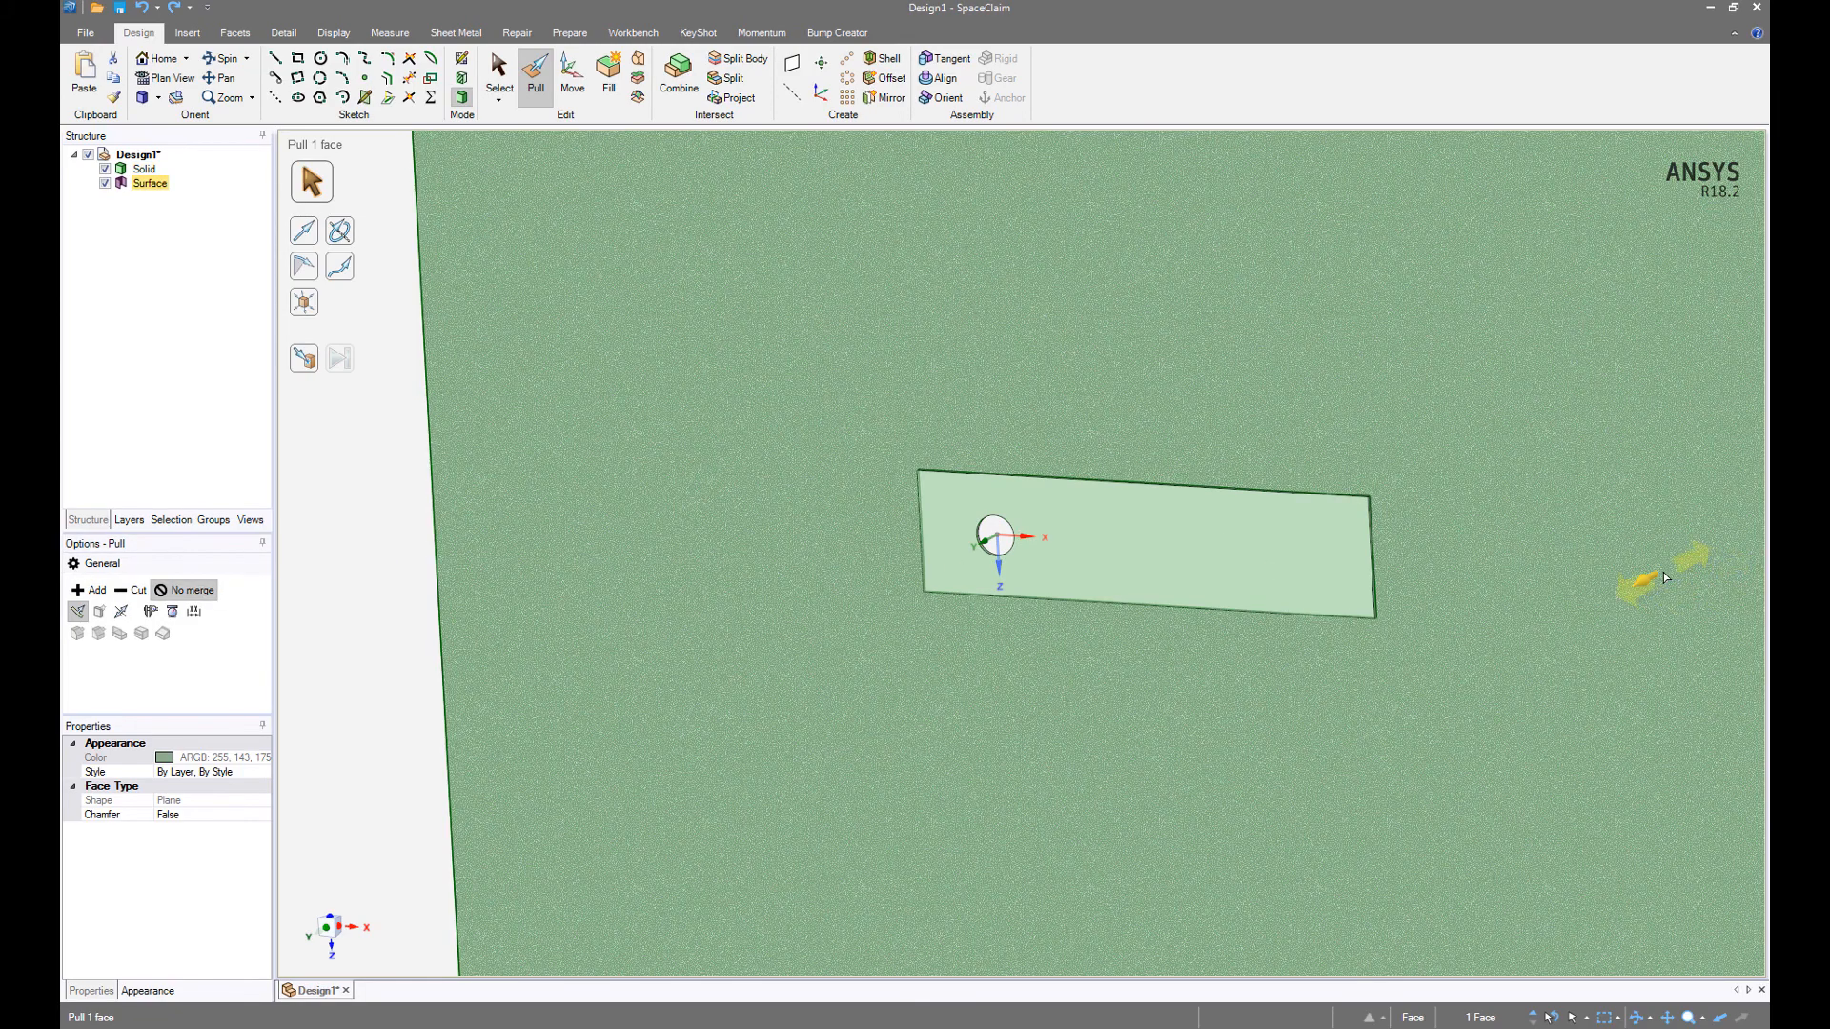
Pull the large outer face 0.1 m with No merge to create a separate solid around the inner one.
left_click(1662, 572)
type("0.1")
key("Return")
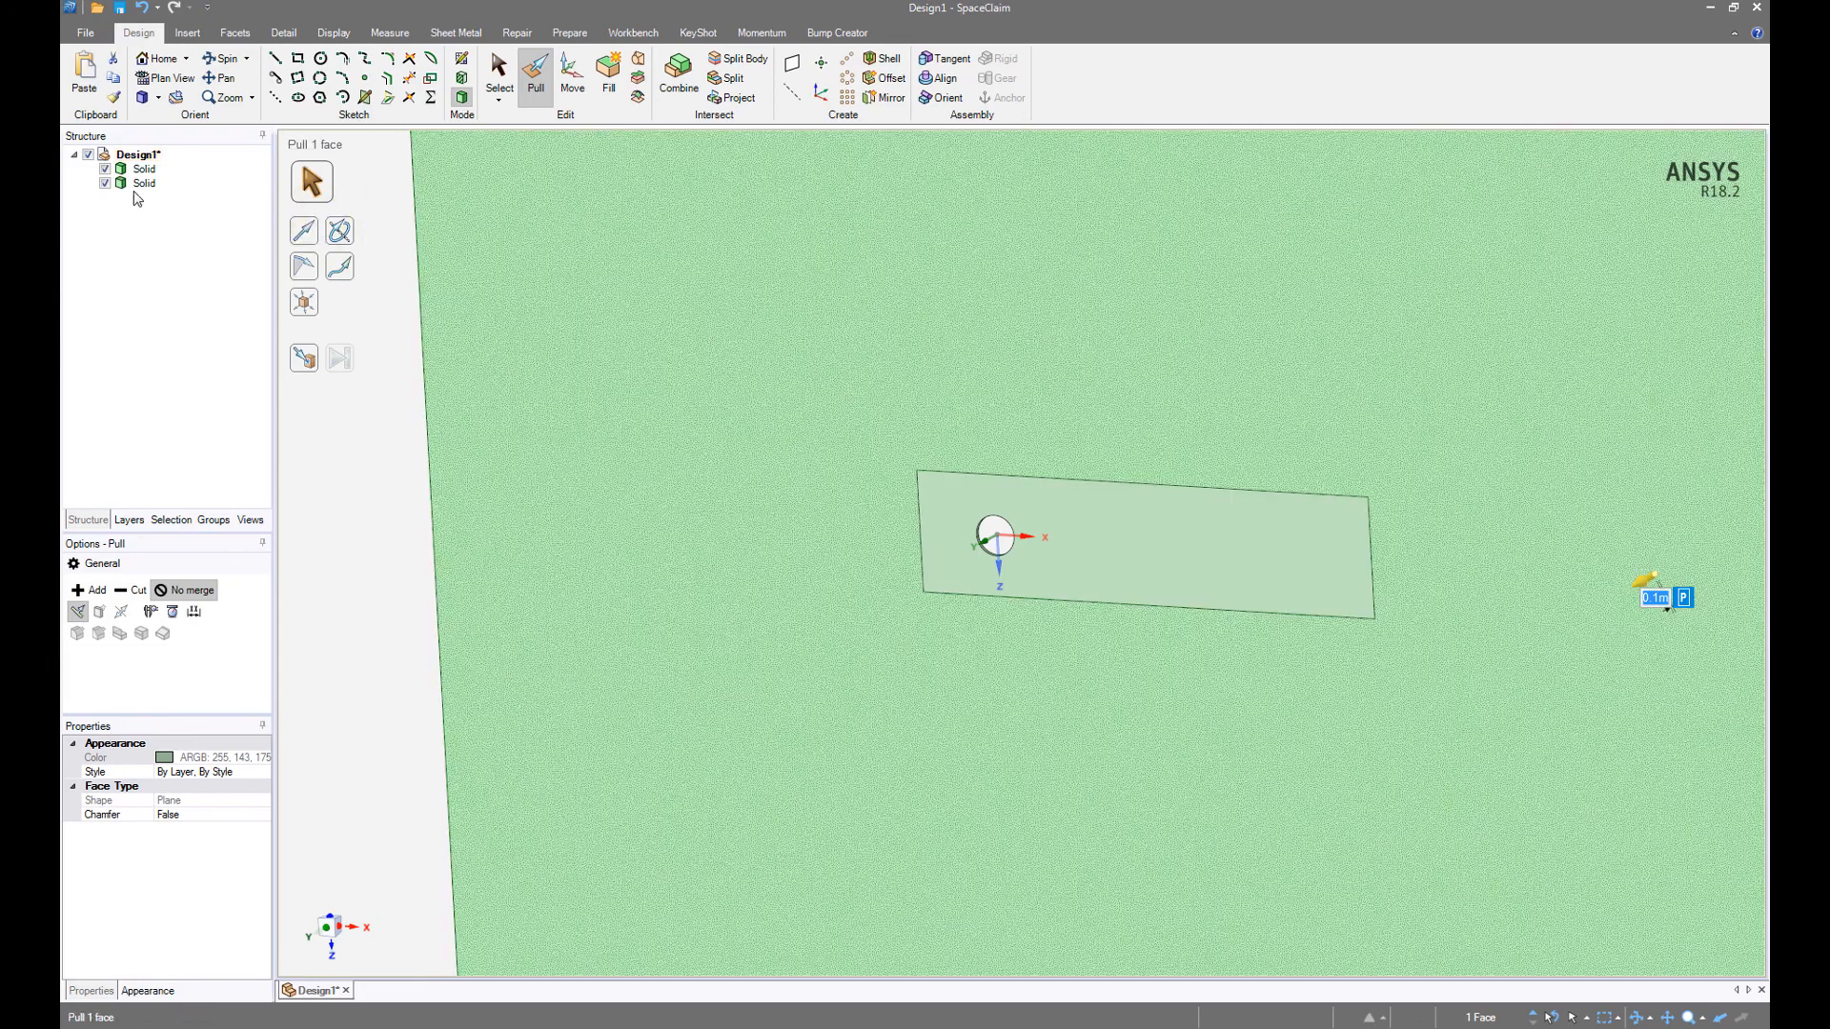
Rename the outer solid as farfield.
left_click(145, 183)
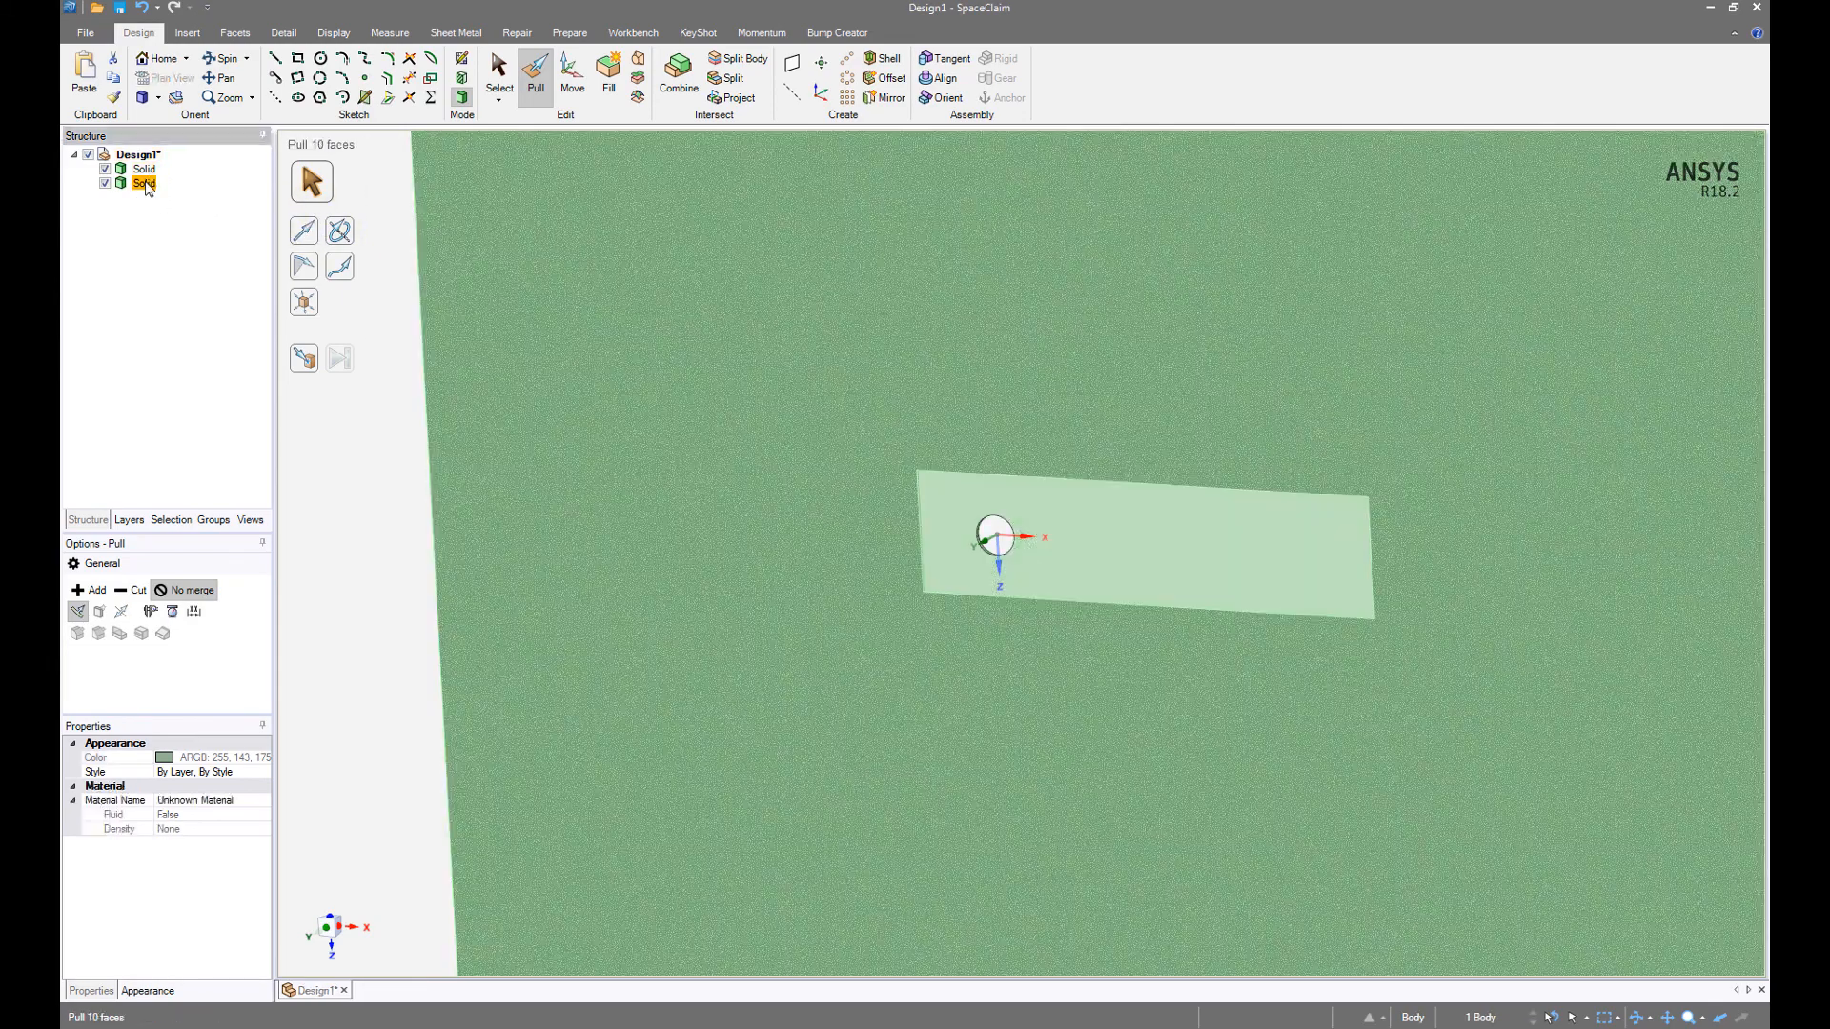
left_click(145, 183)
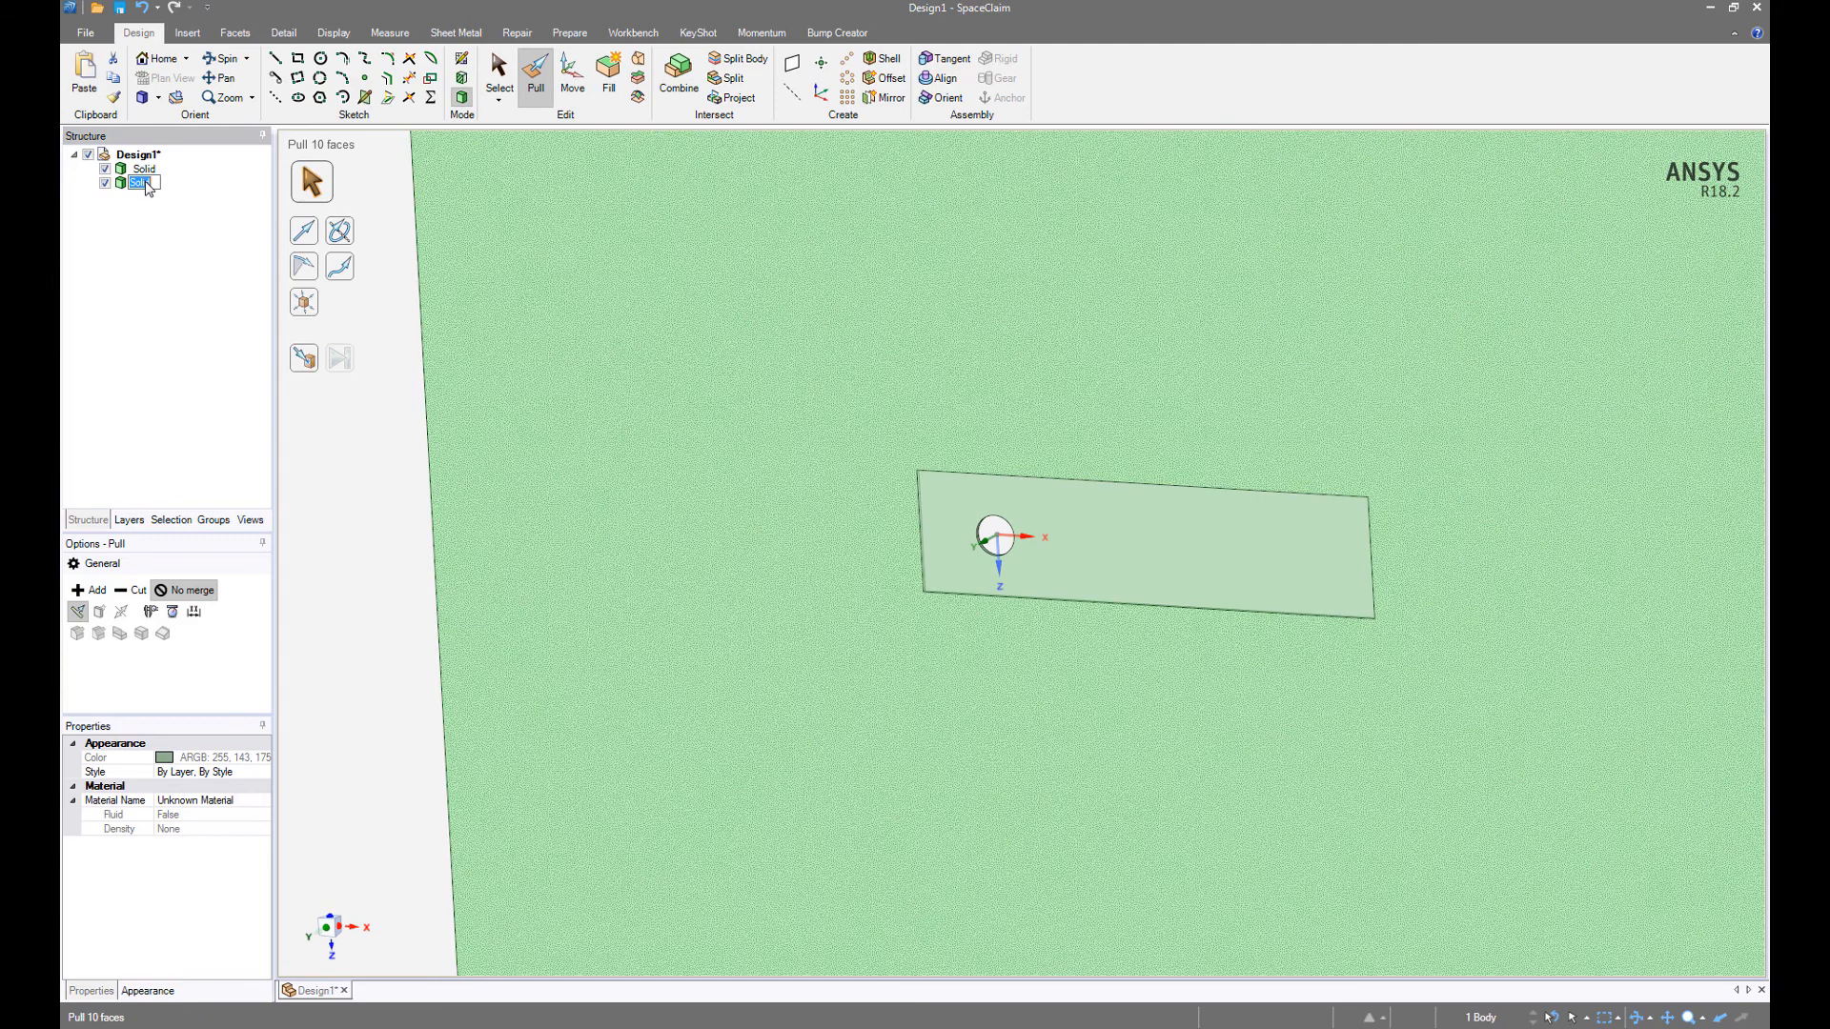
type("fARFIELD")
key("Return")
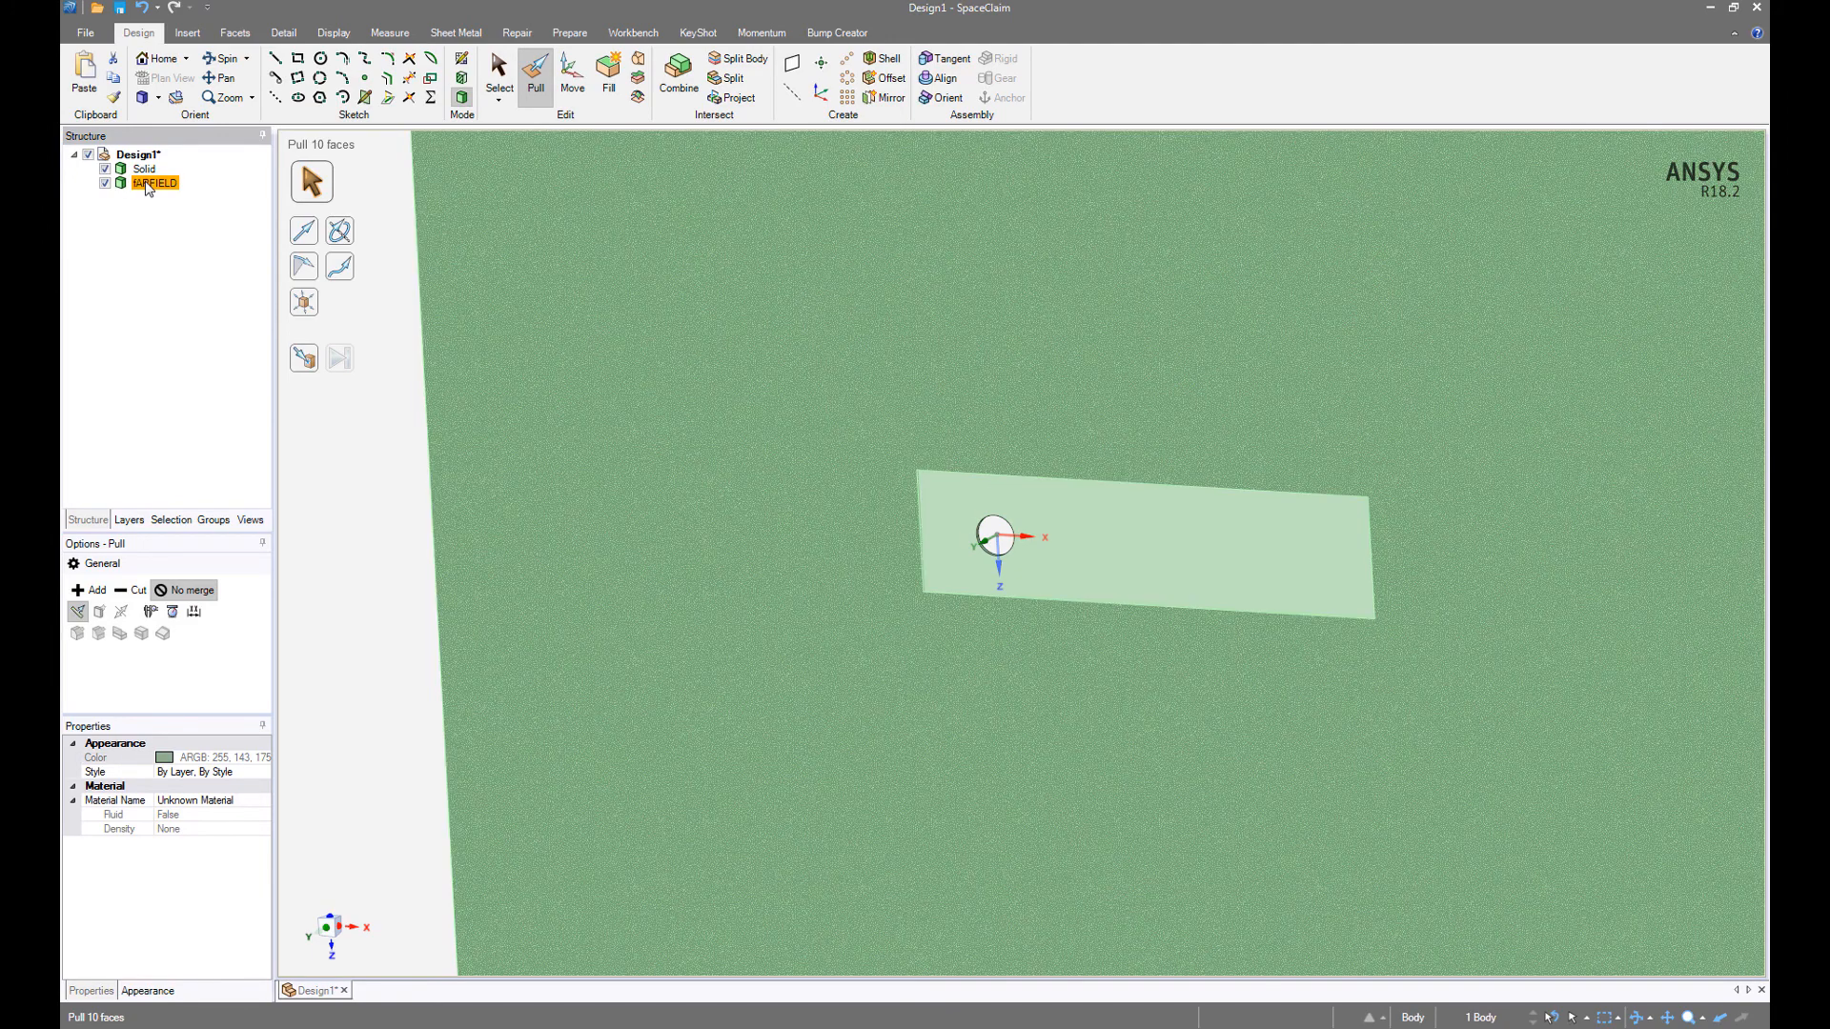
left_click(146, 182)
type("farfield")
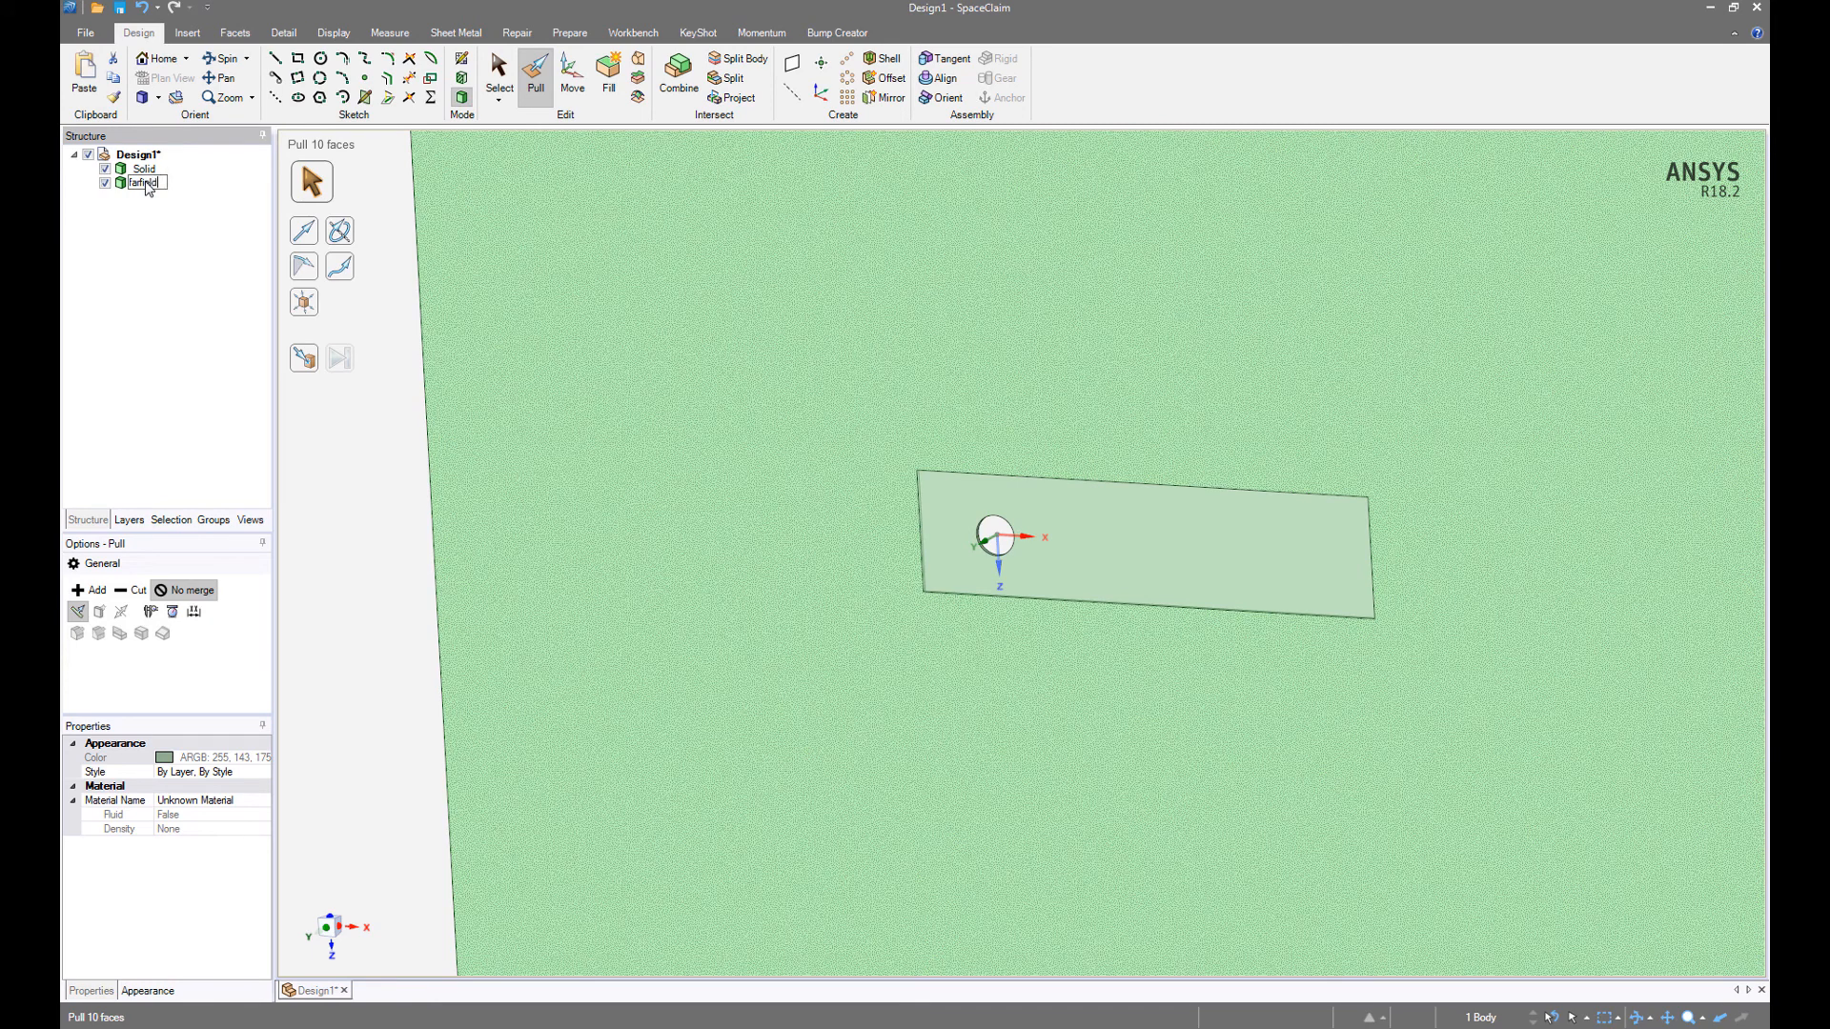
key("Return")
Set Share Topology to Share for the whole Design1 part.
scroll(907, 620, "down", 3)
scroll(907, 619, "down", 1)
middle_click_drag(1187, 624, 706, 617, "ctrl")
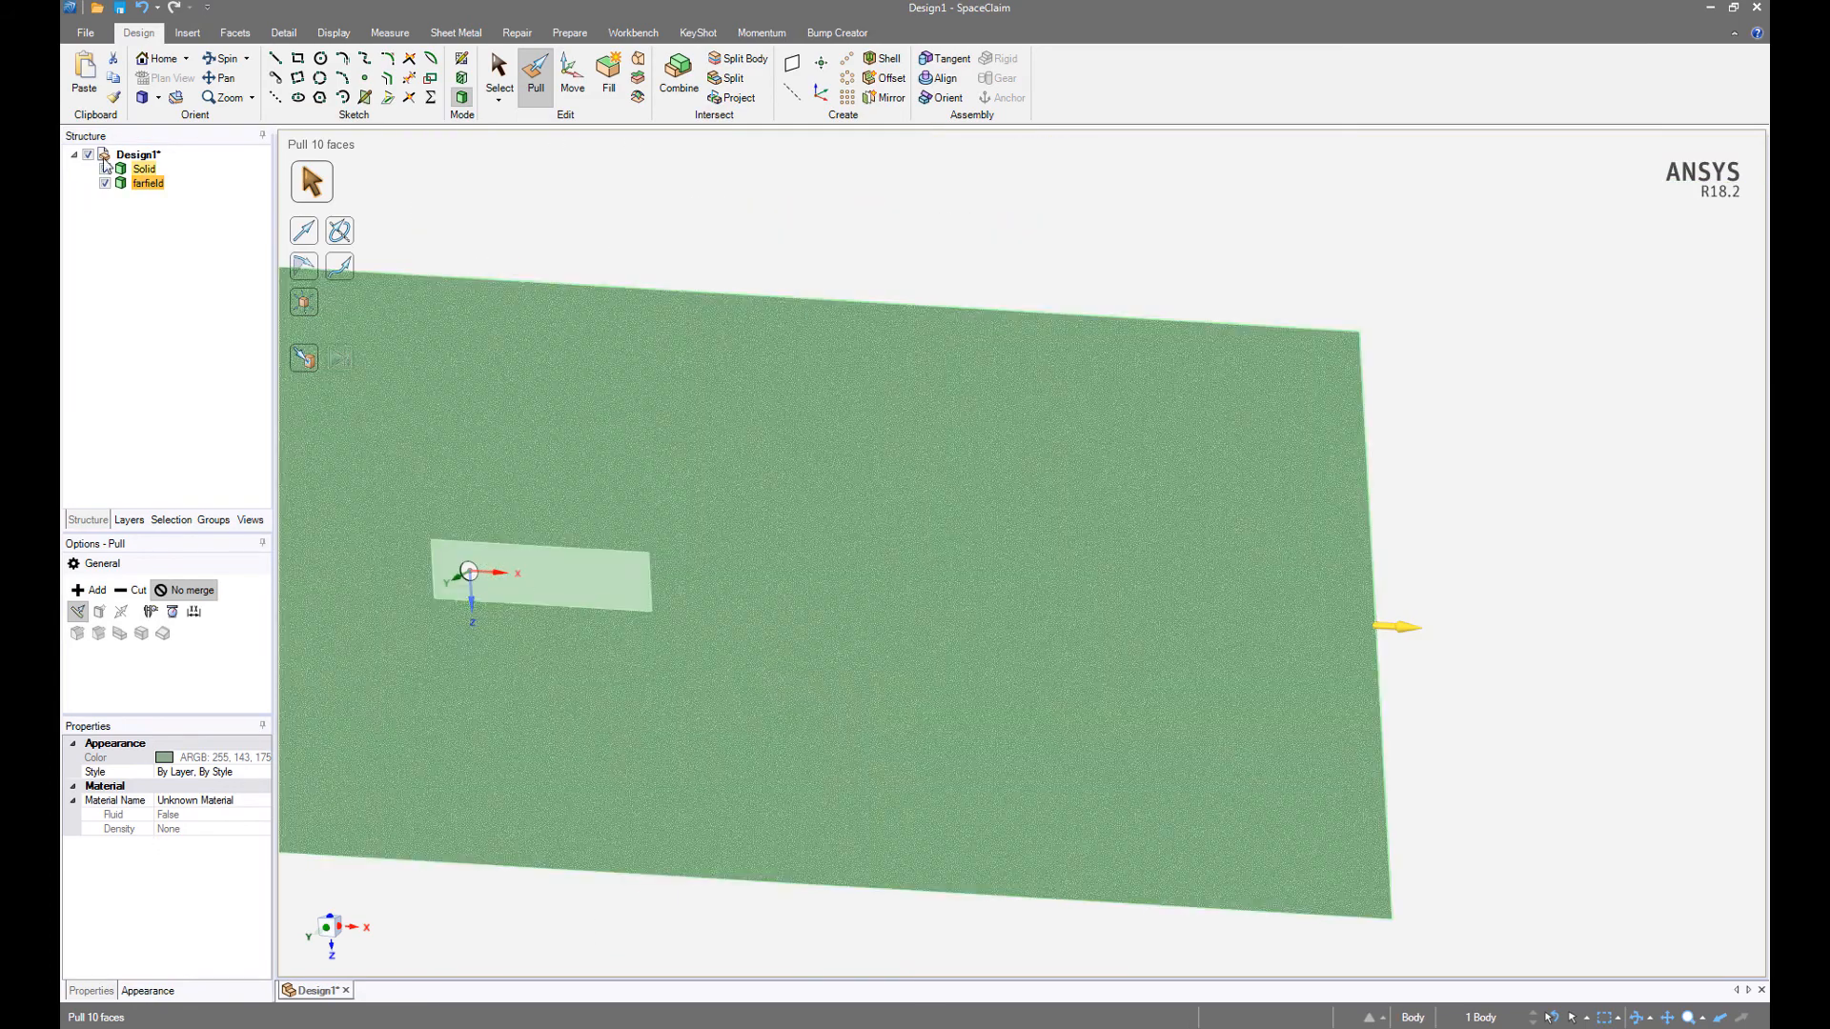
left_click(133, 155)
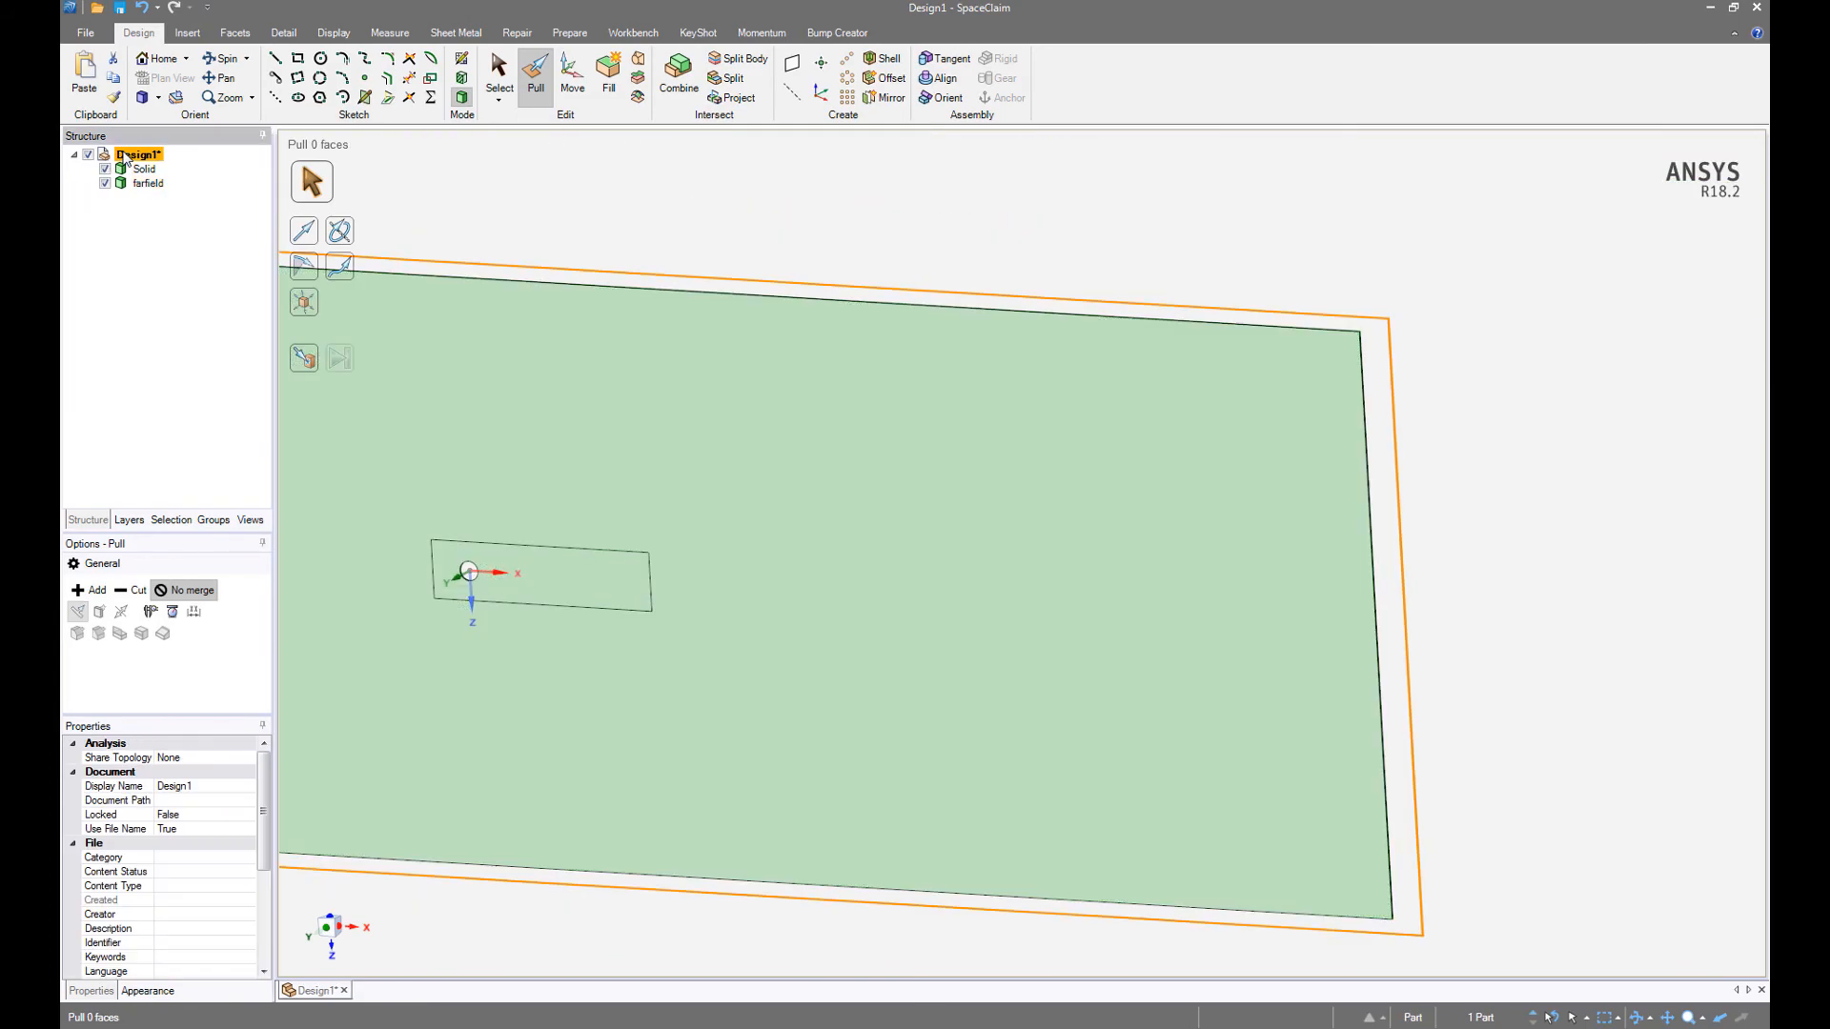
left_click(221, 758)
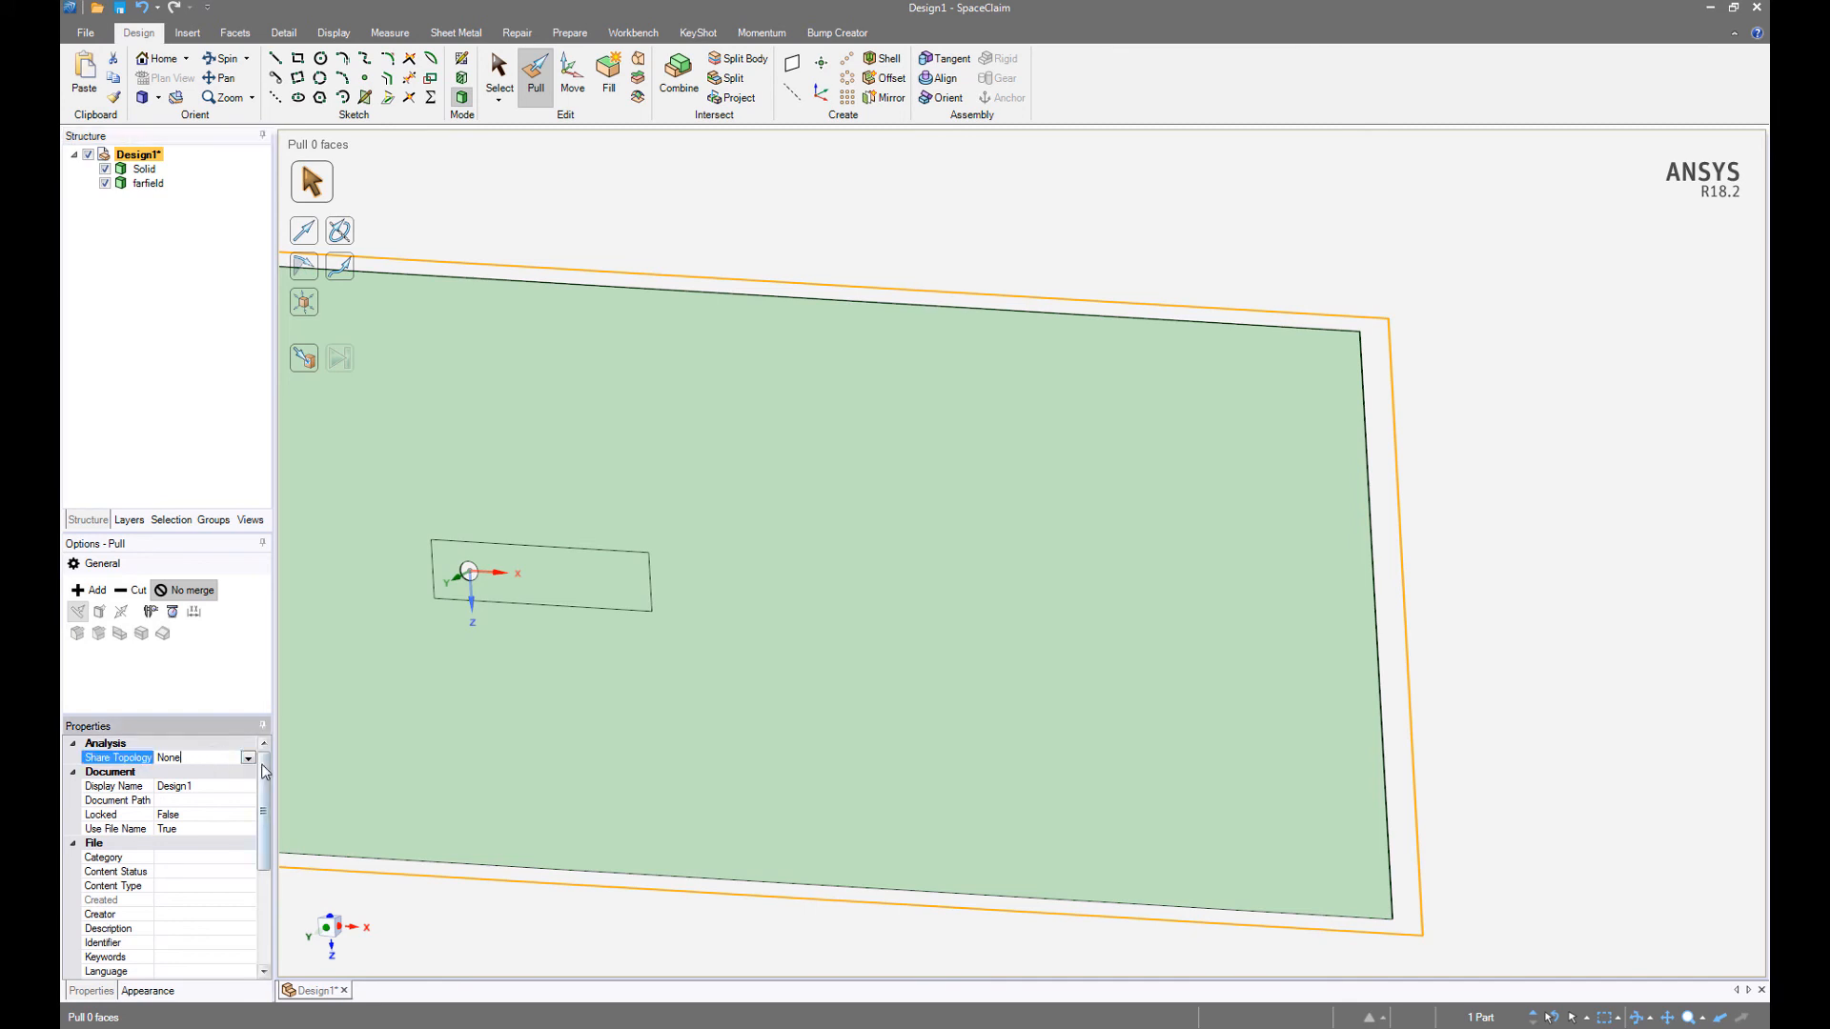
left_click(246, 759)
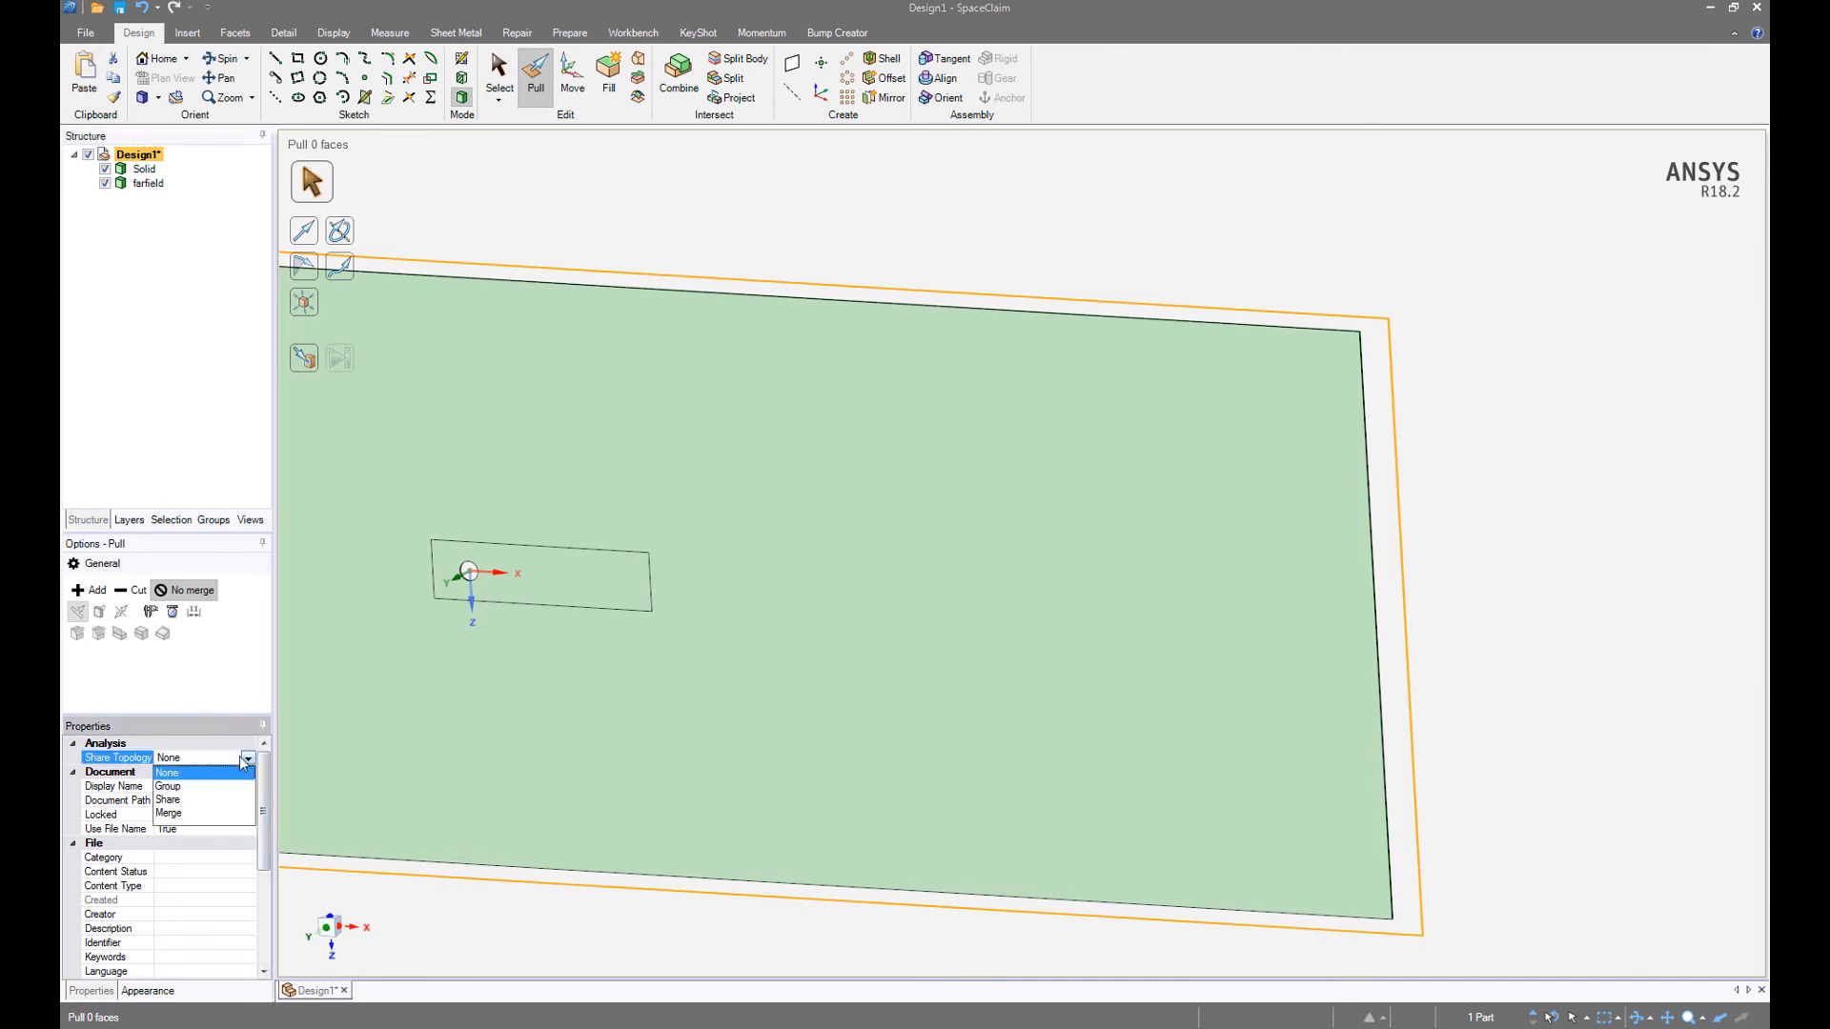
left_click(172, 800)
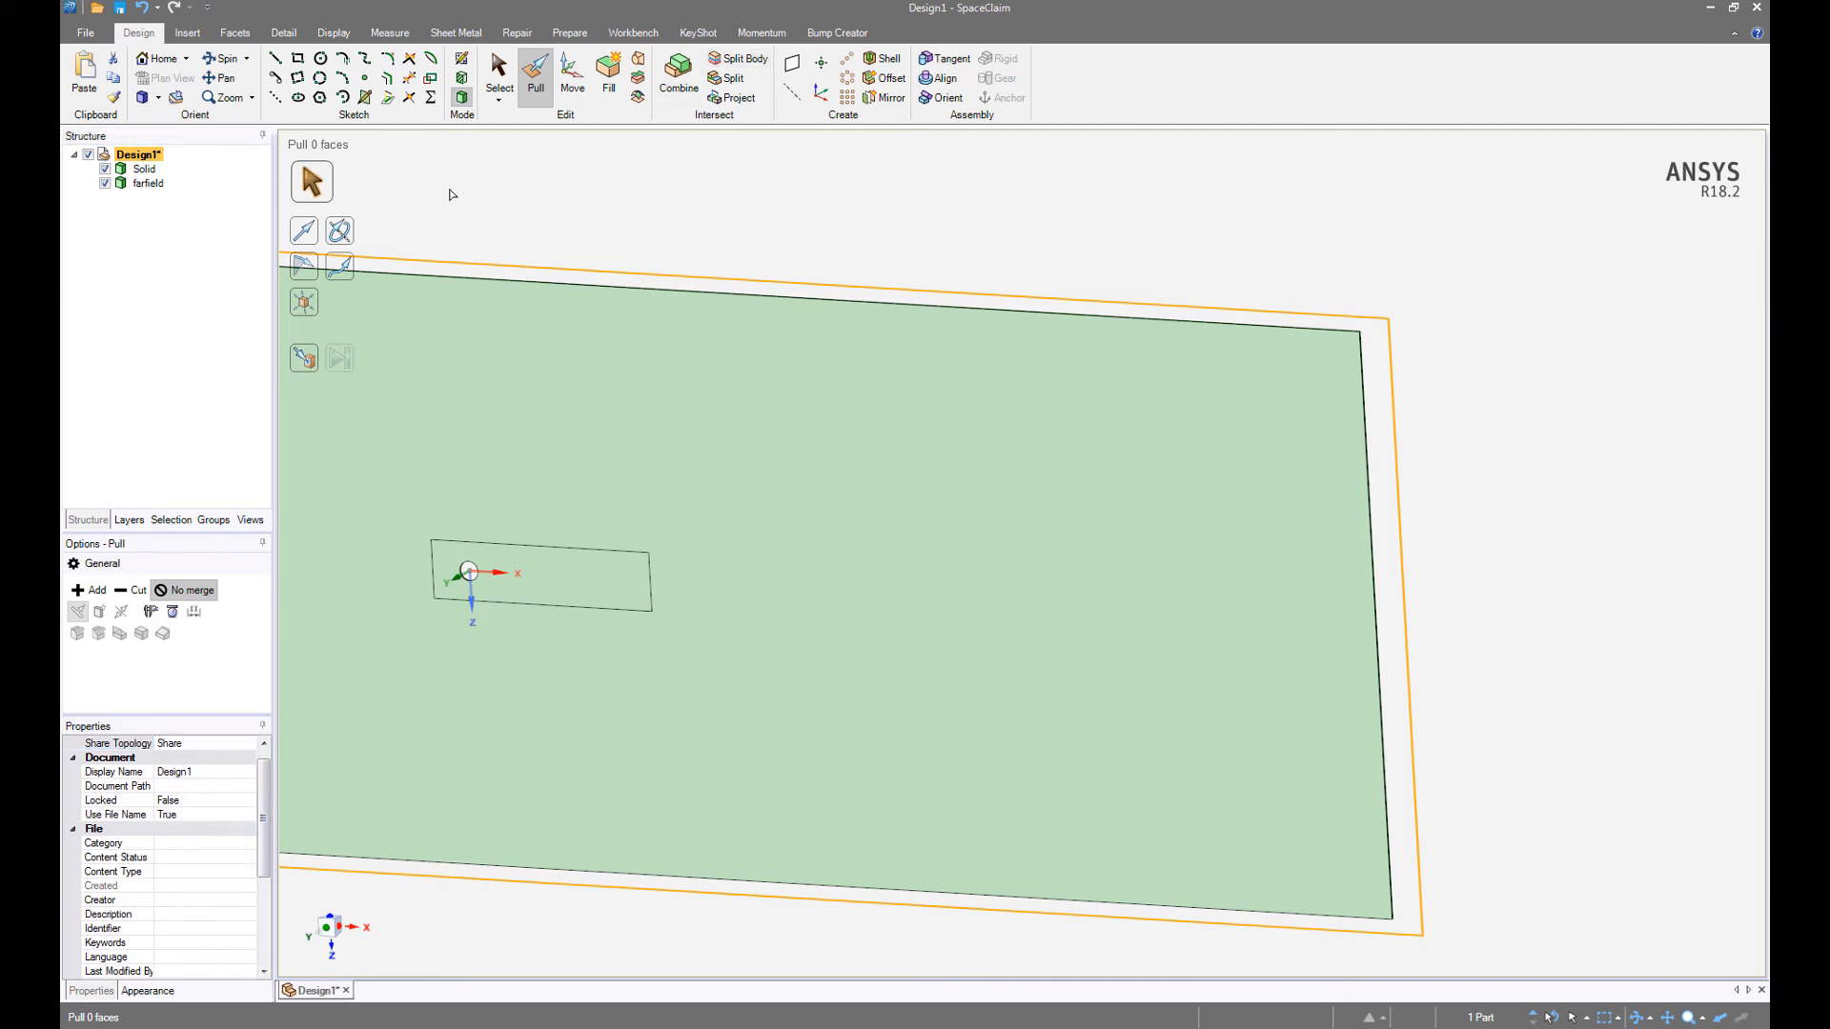
Save the design as Design1.scdoc in the drag of cylinder folder.
left_click(120, 8)
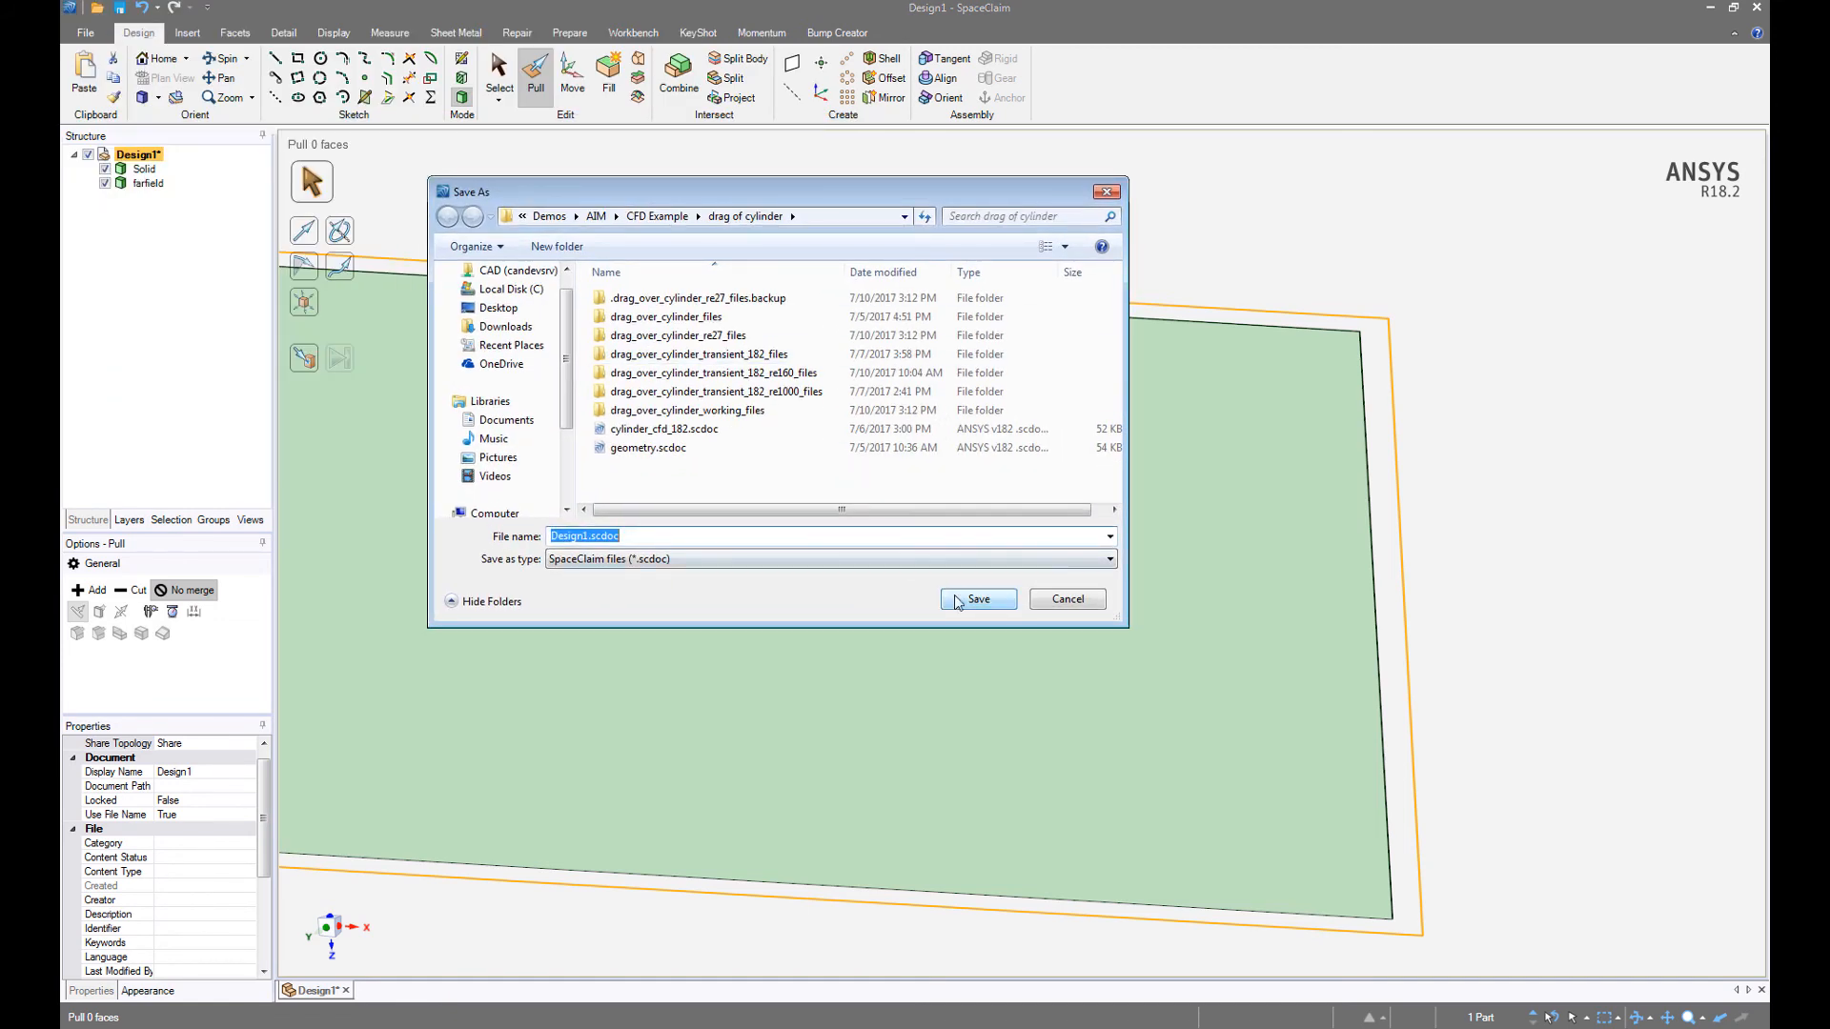
left_click(968, 598)
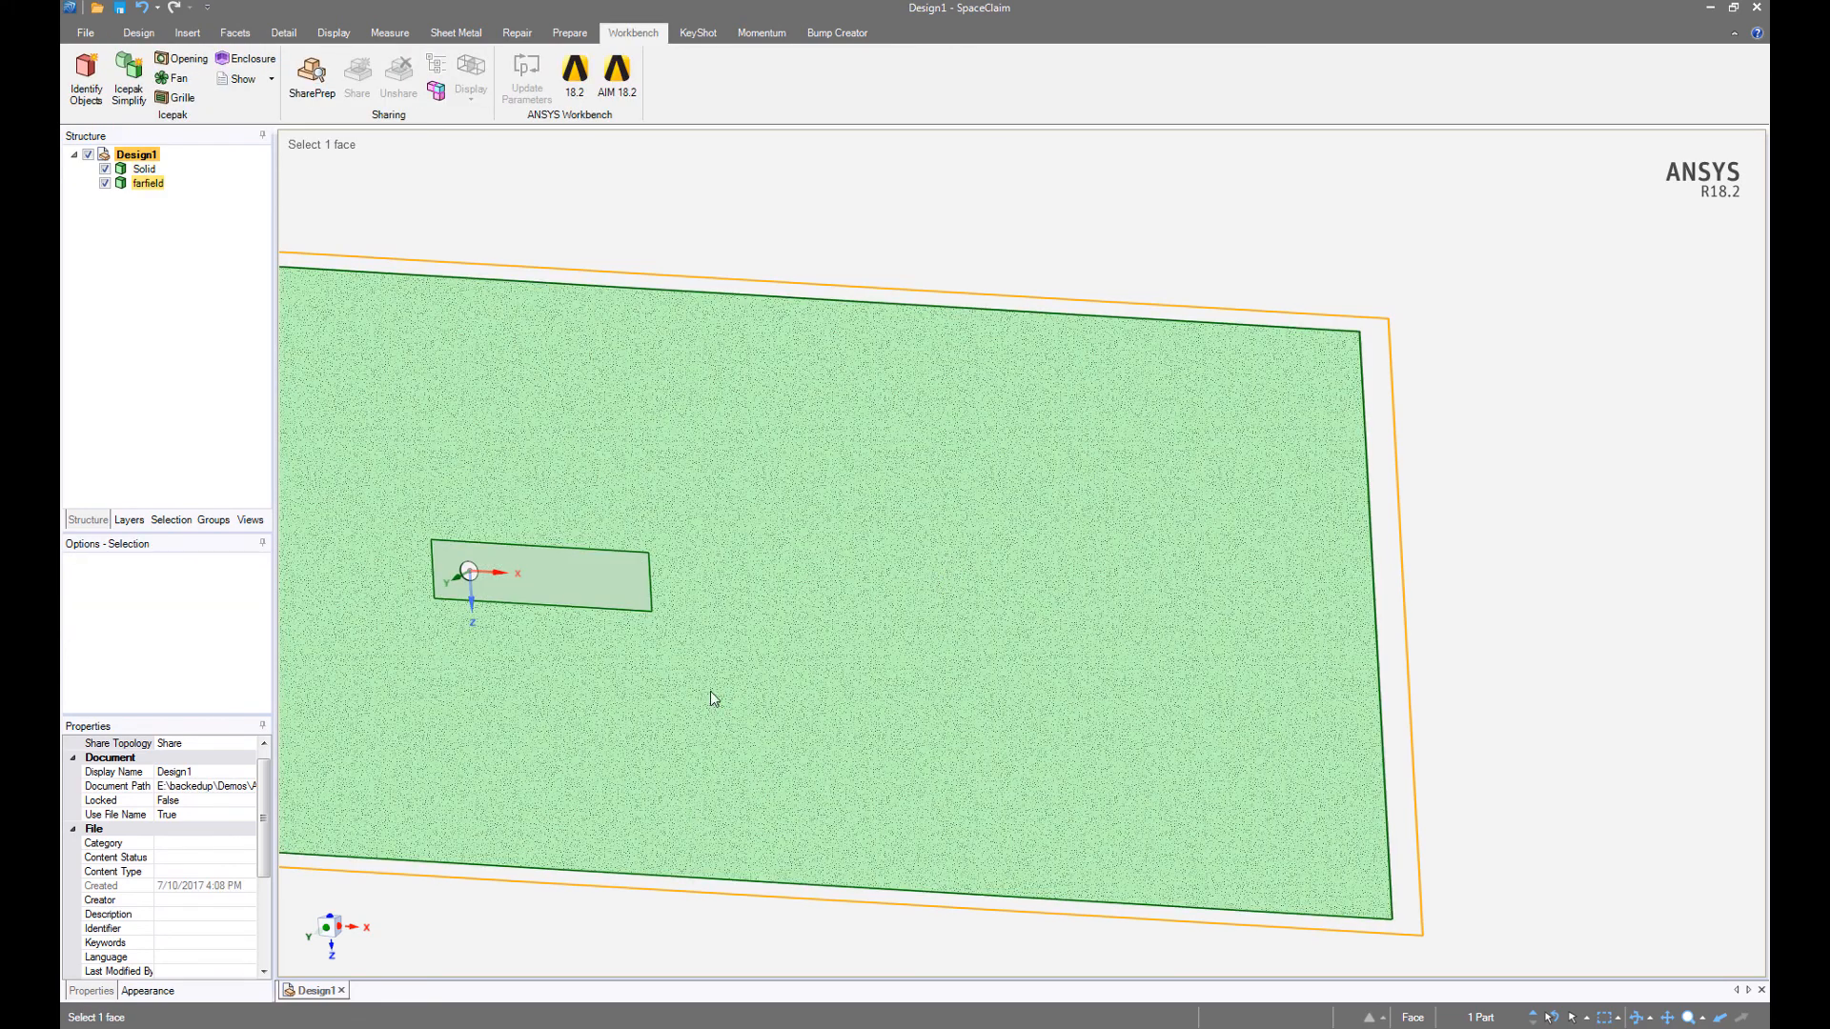
Find and launch ANSYS AIM.
key("super")
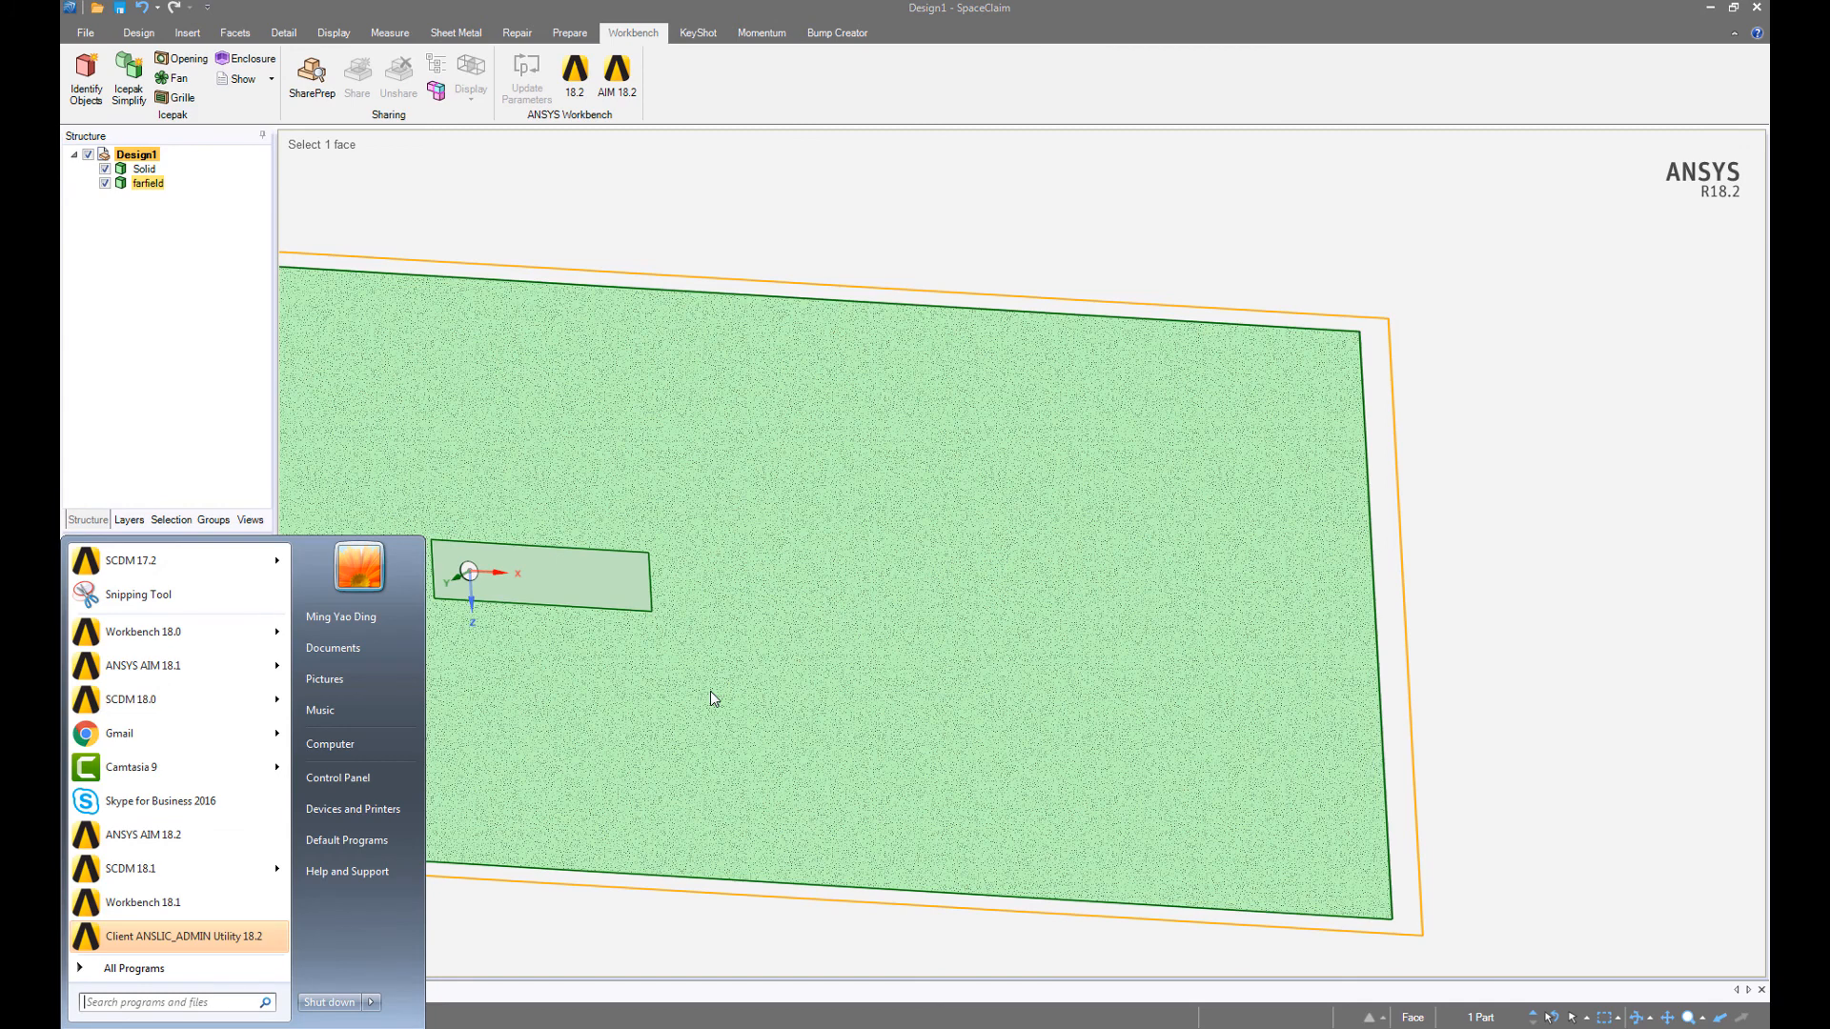
type("aim")
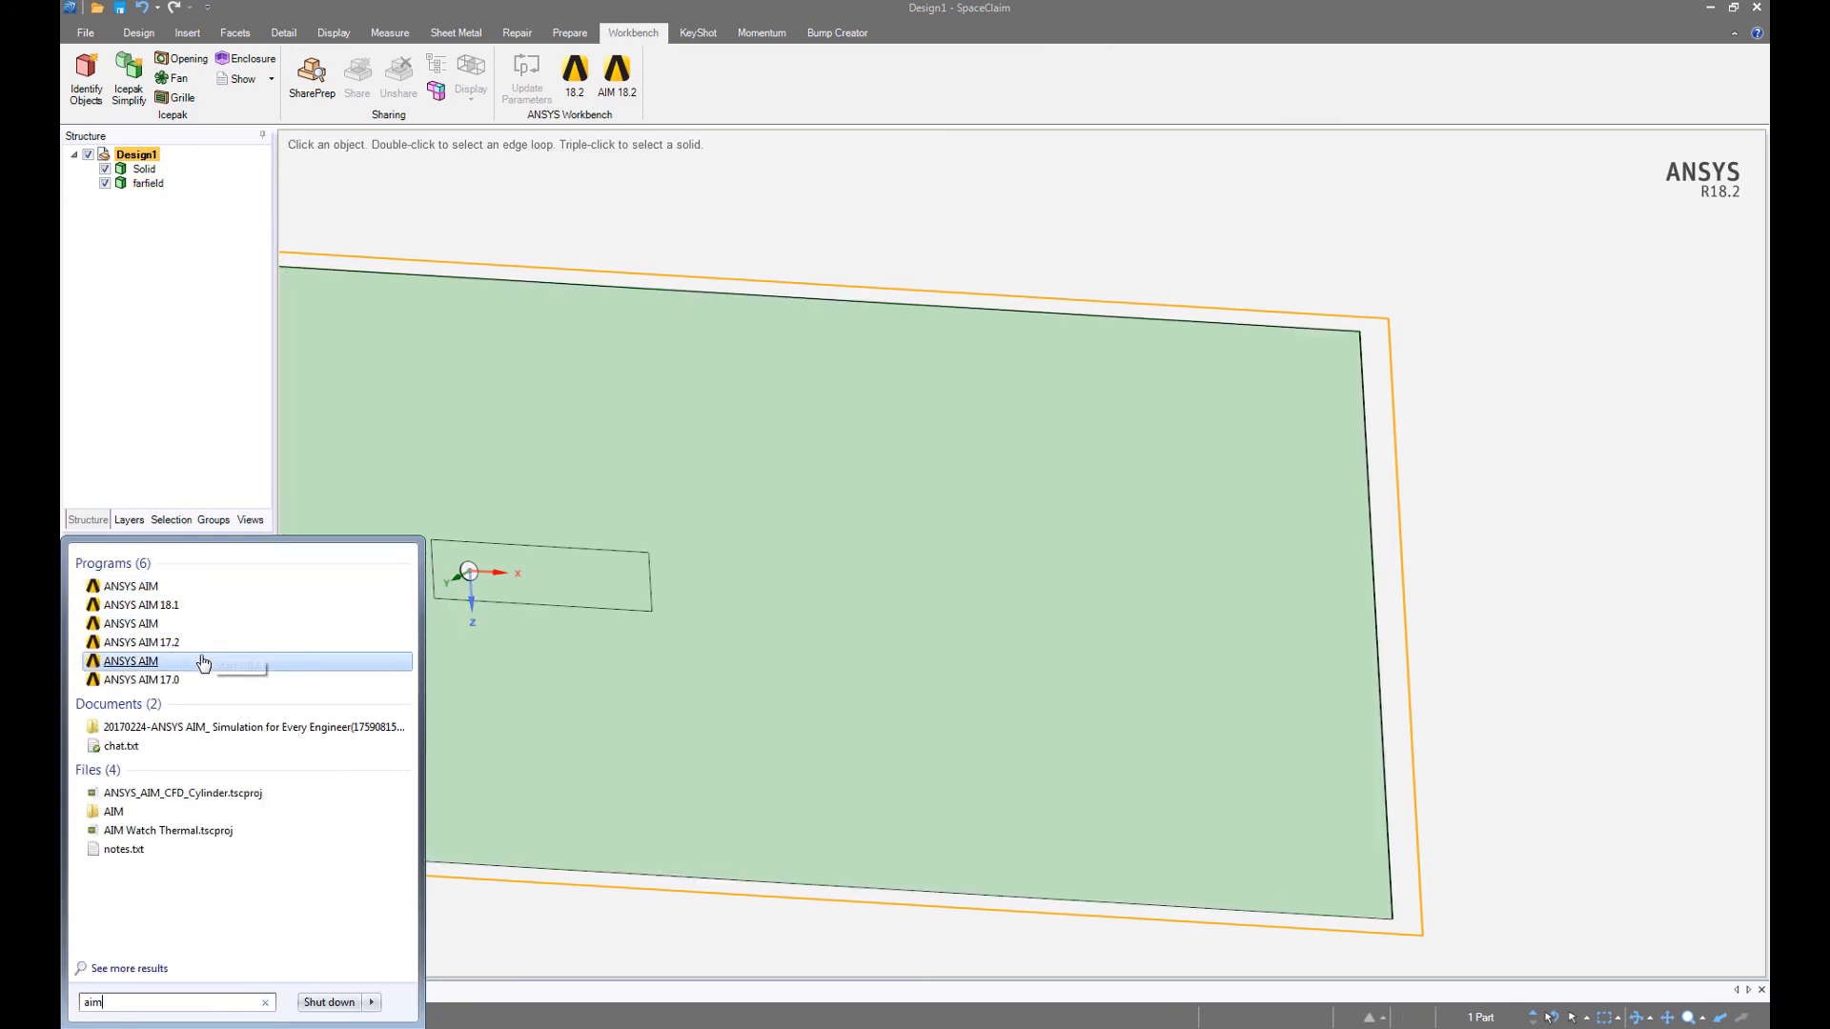
left_click(169, 591)
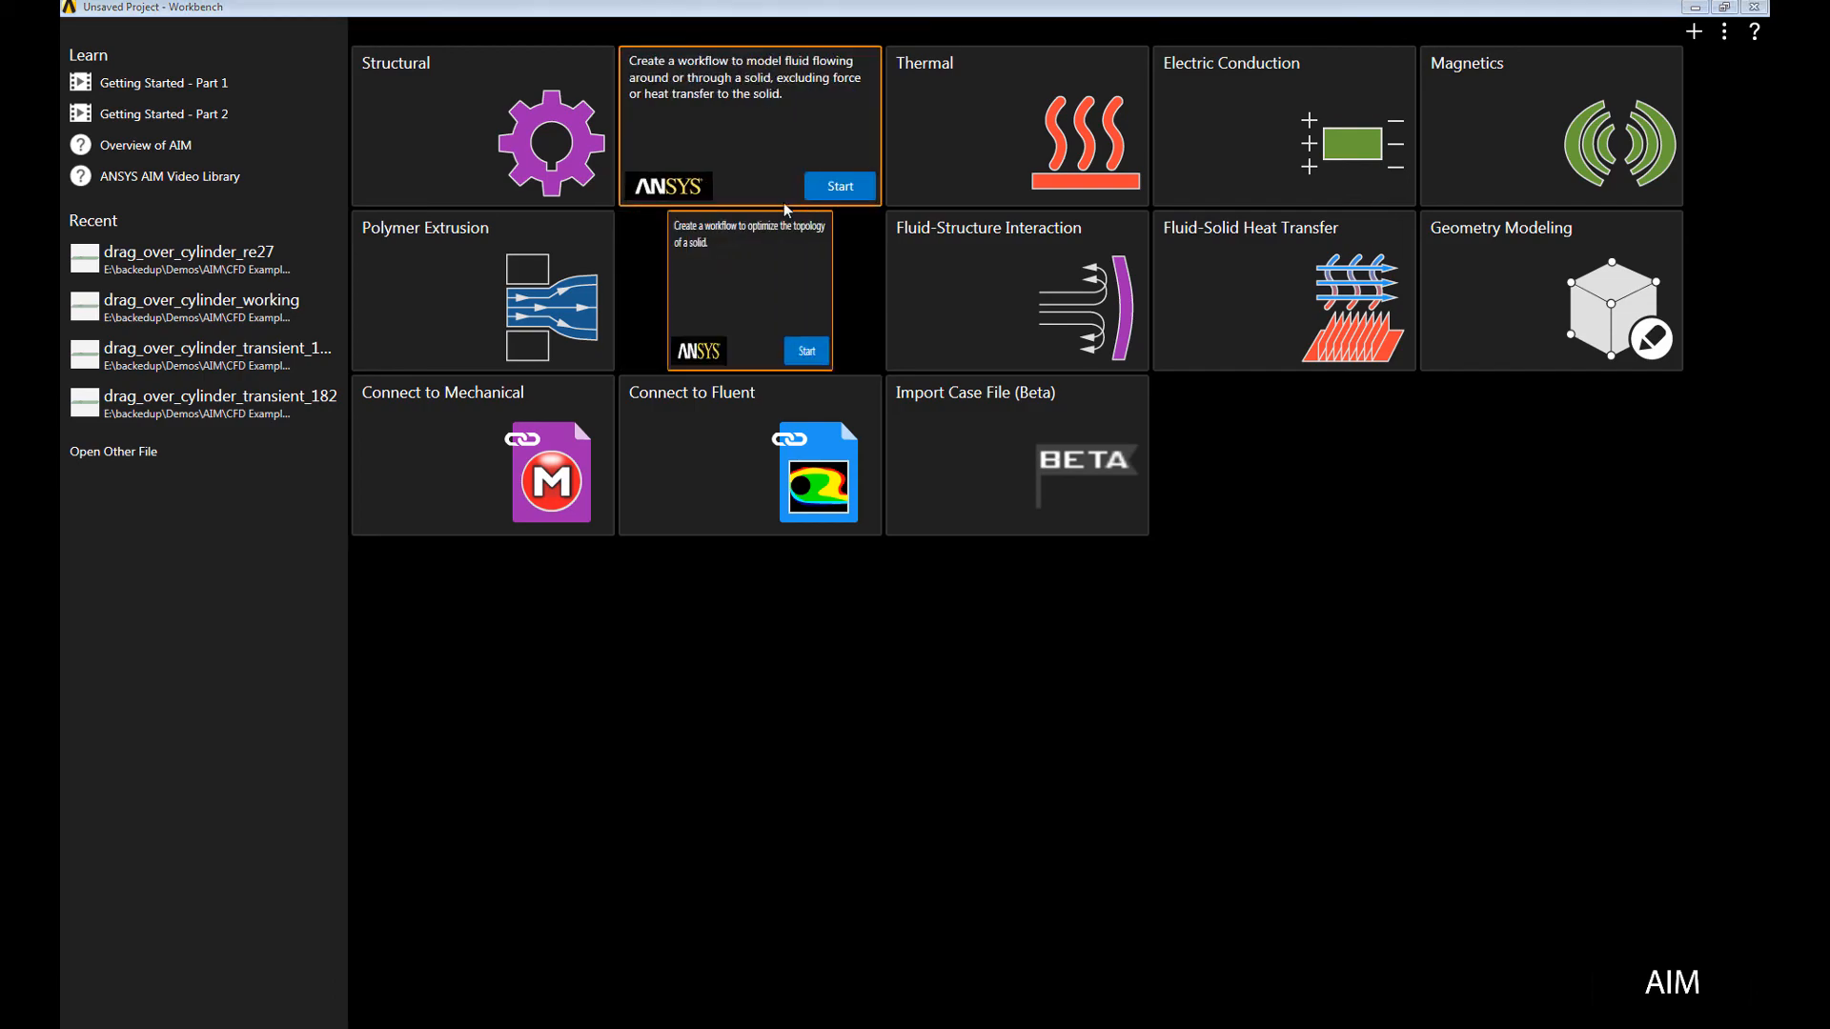
Start a Fluid Flow study that connects to the active CAD session, with geometry representing the flow volume.
left_click(827, 193)
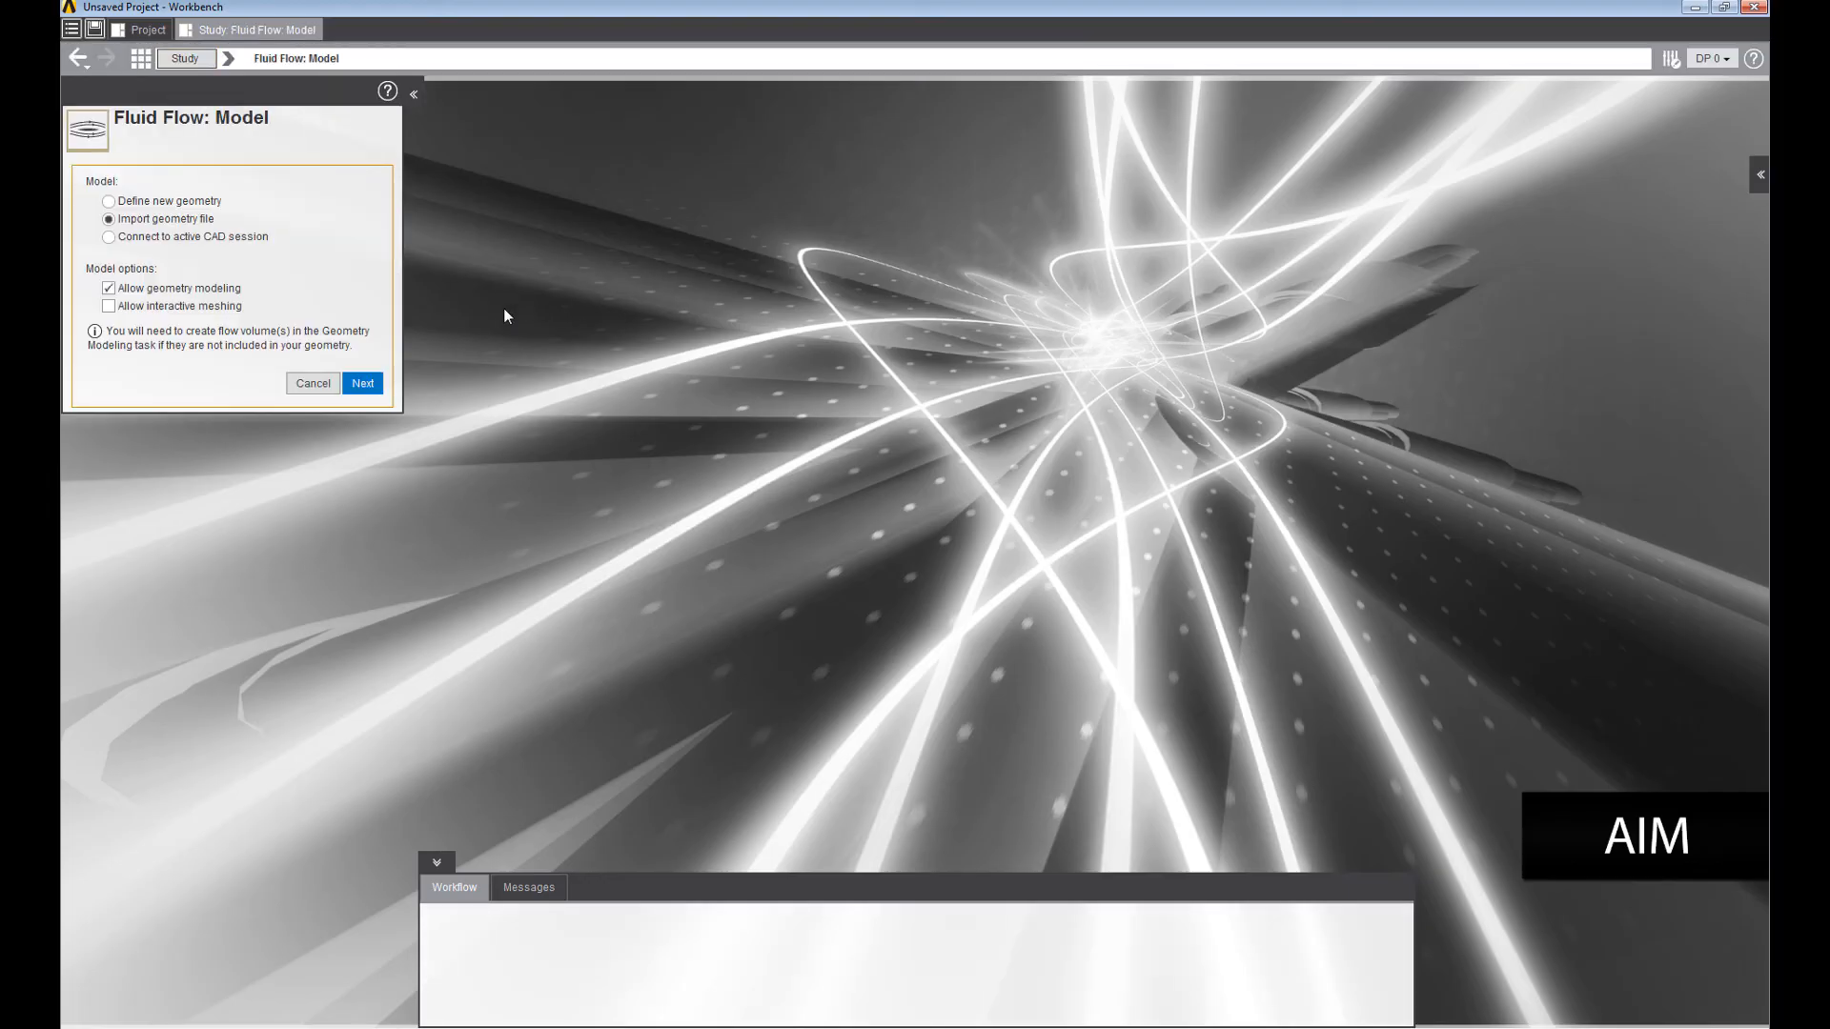
left_click(109, 237)
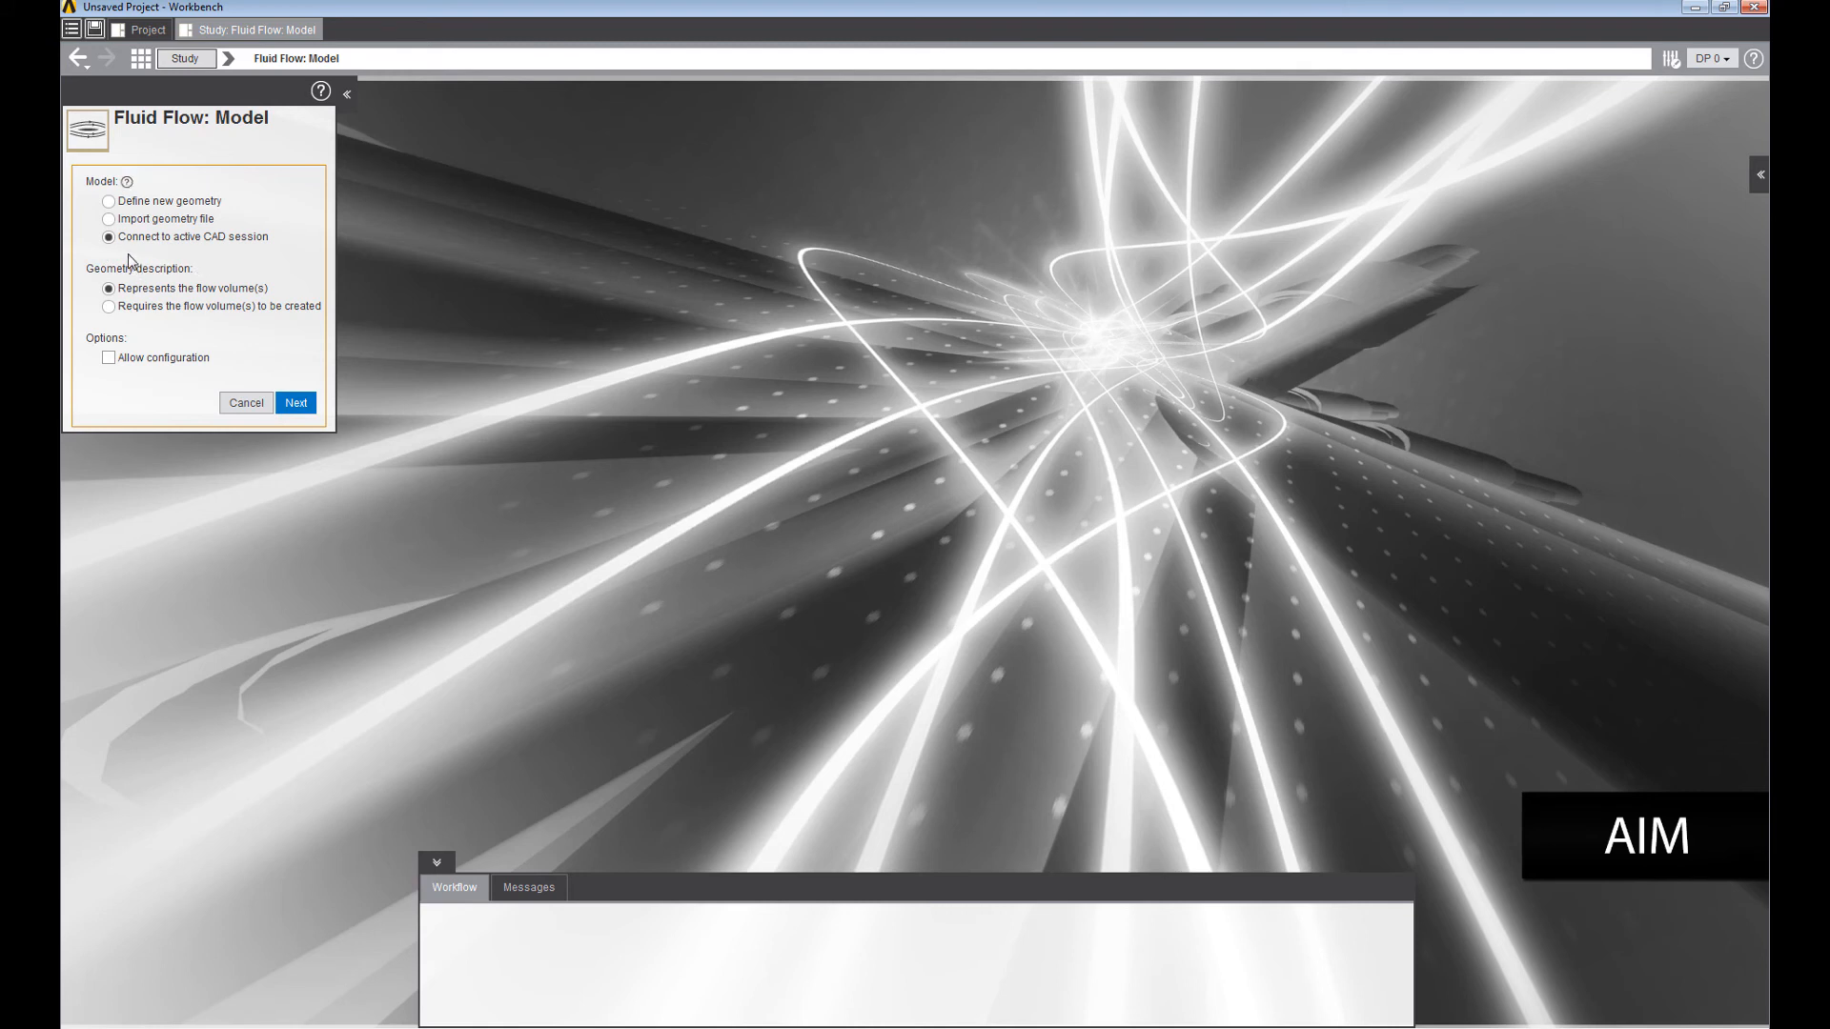
left_click(306, 409)
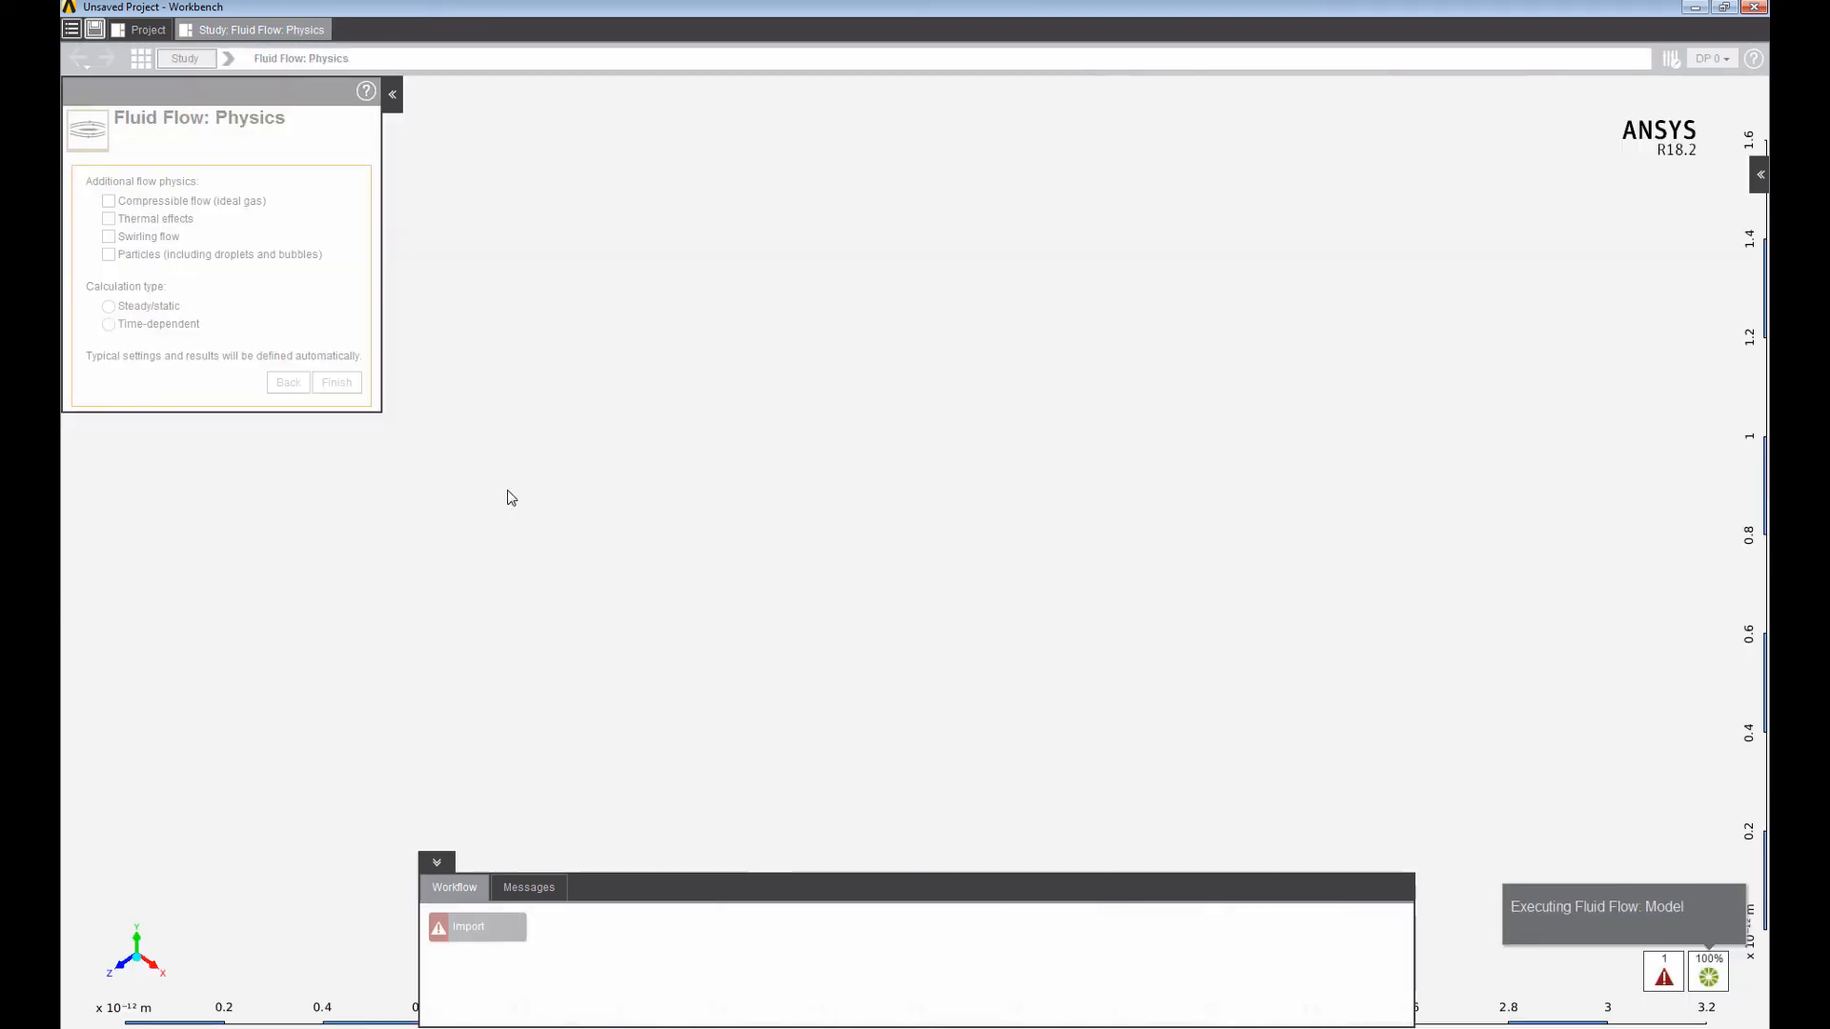
Finish the fluid flow setup and import the geometry from the active CAD session Design1.scdoc.
left_click(339, 383)
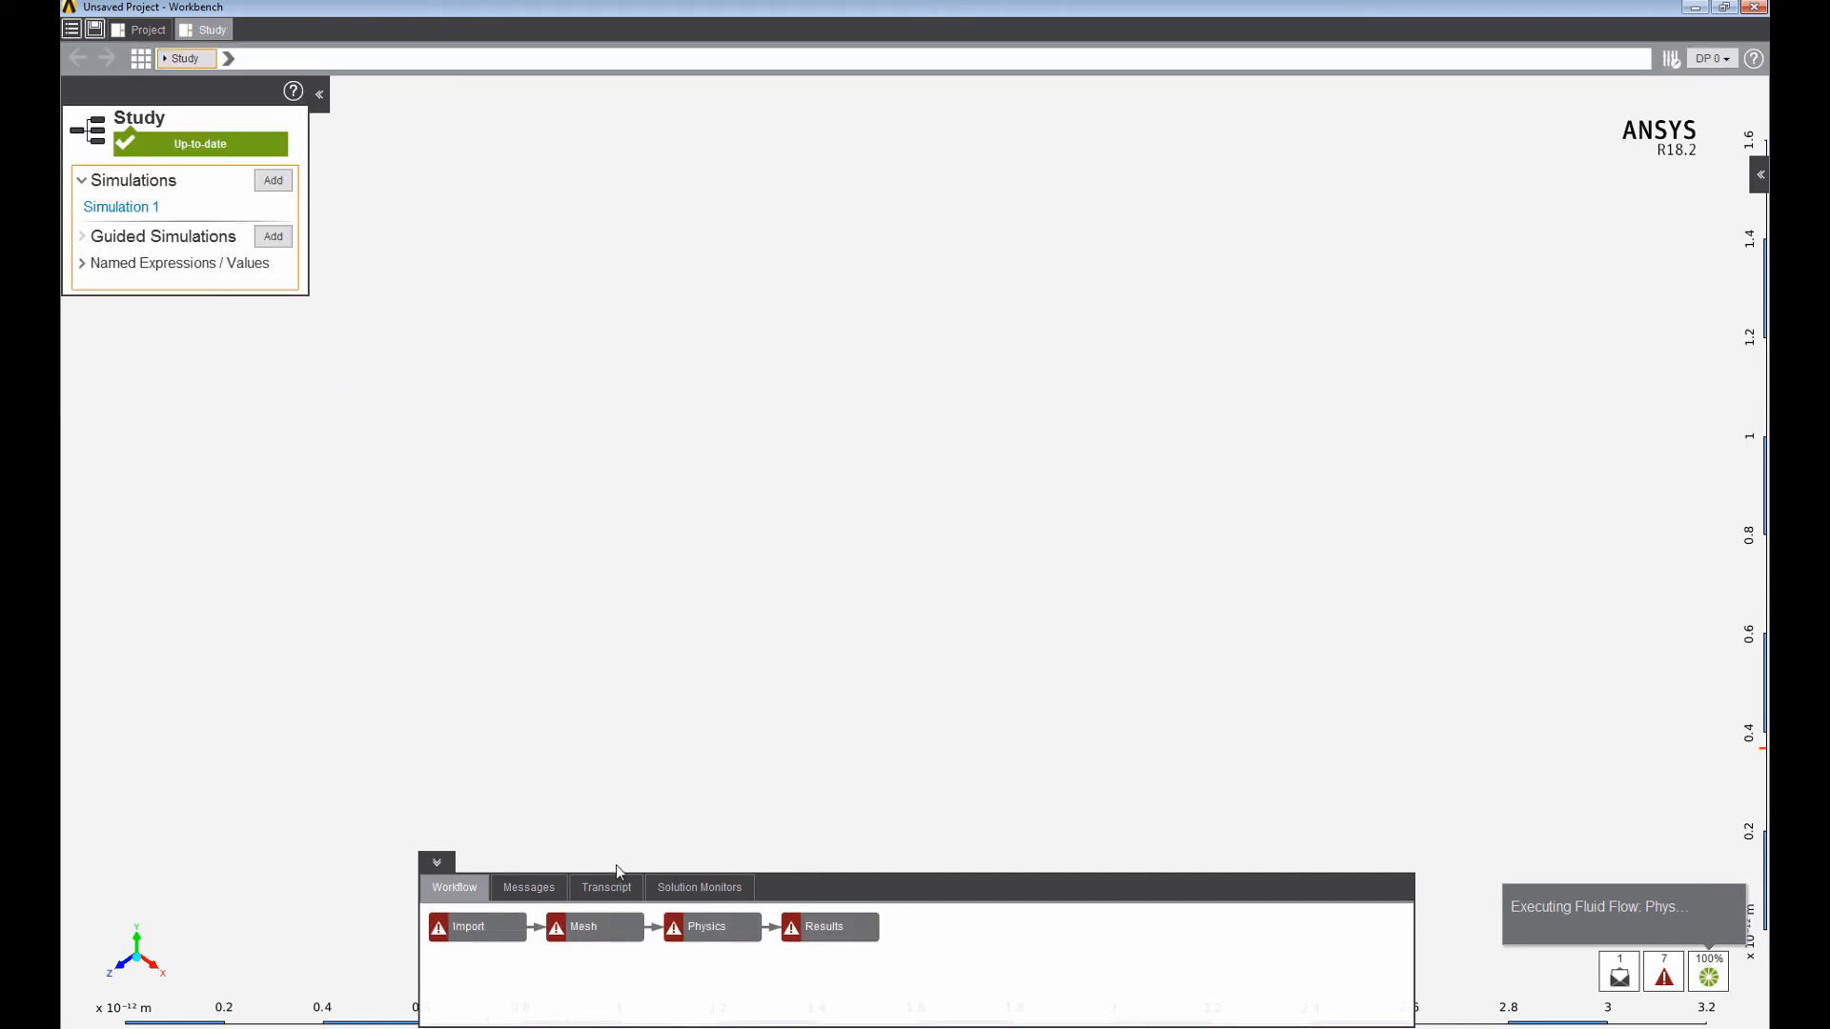
left_click(500, 922)
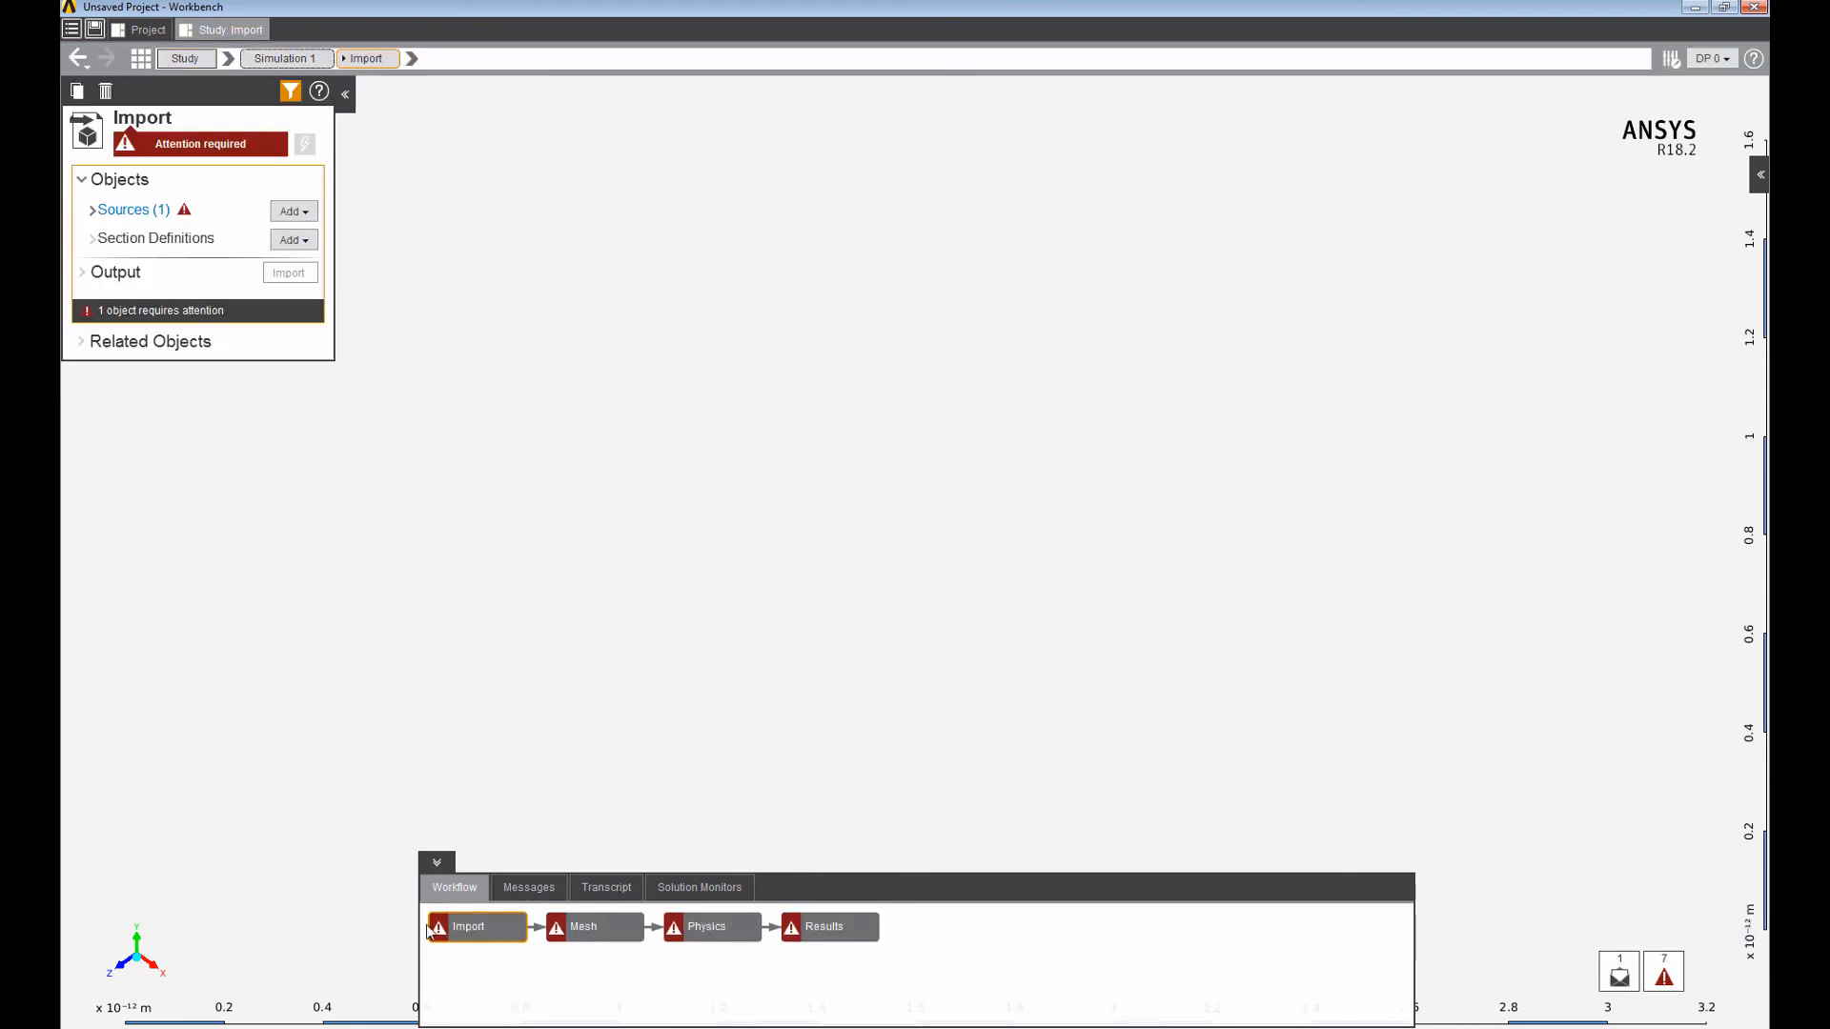
left_click(139, 211)
left_click(252, 289)
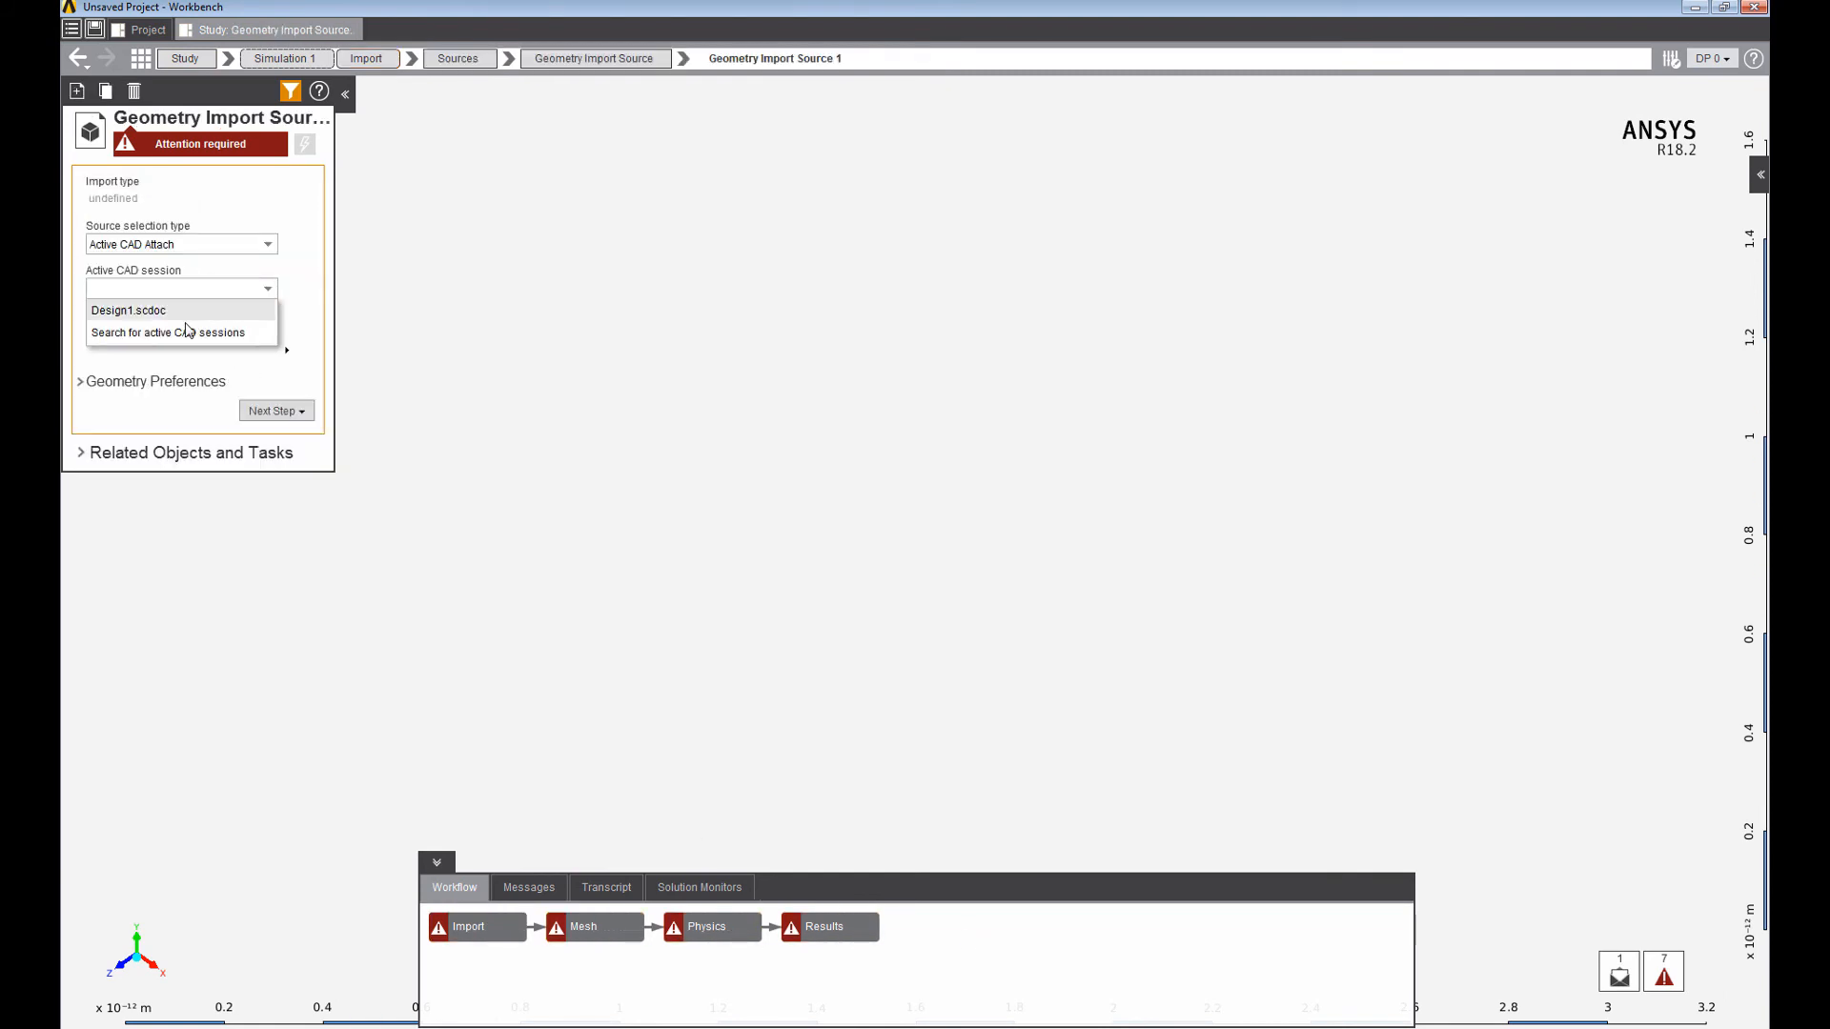
left_click(124, 307)
left_click(199, 392)
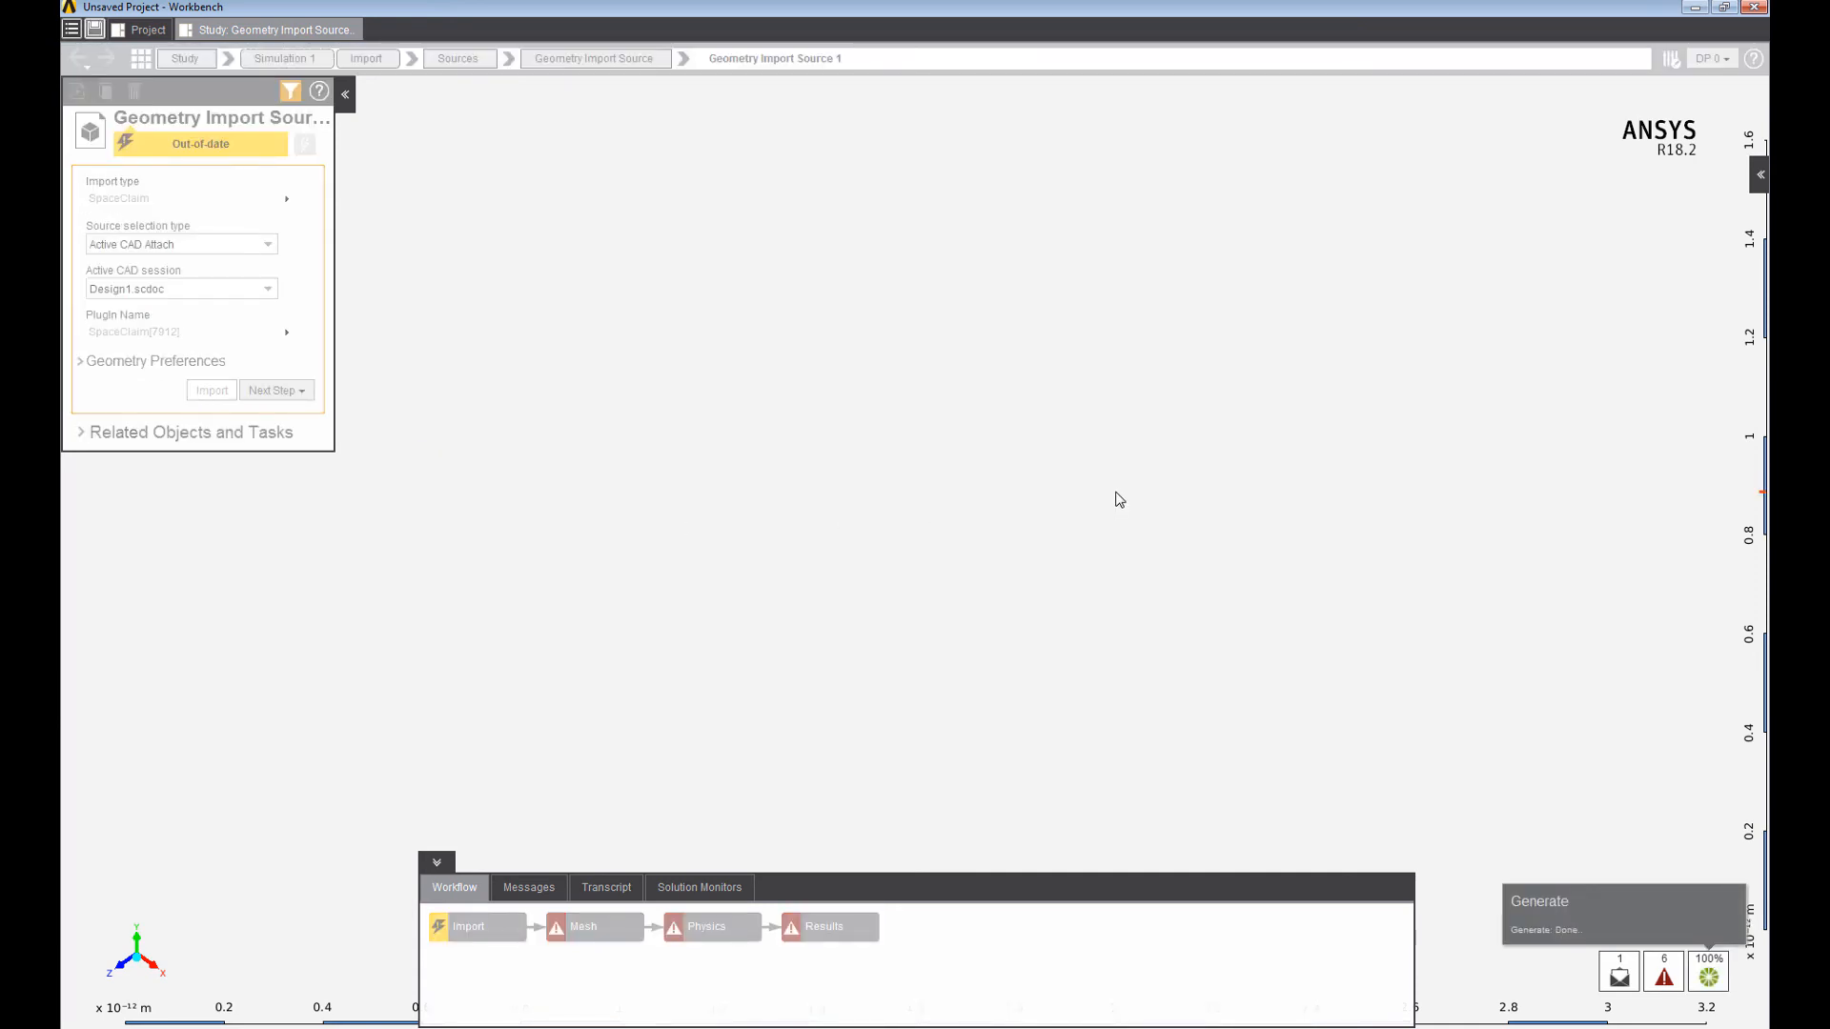
left_click(134, 974)
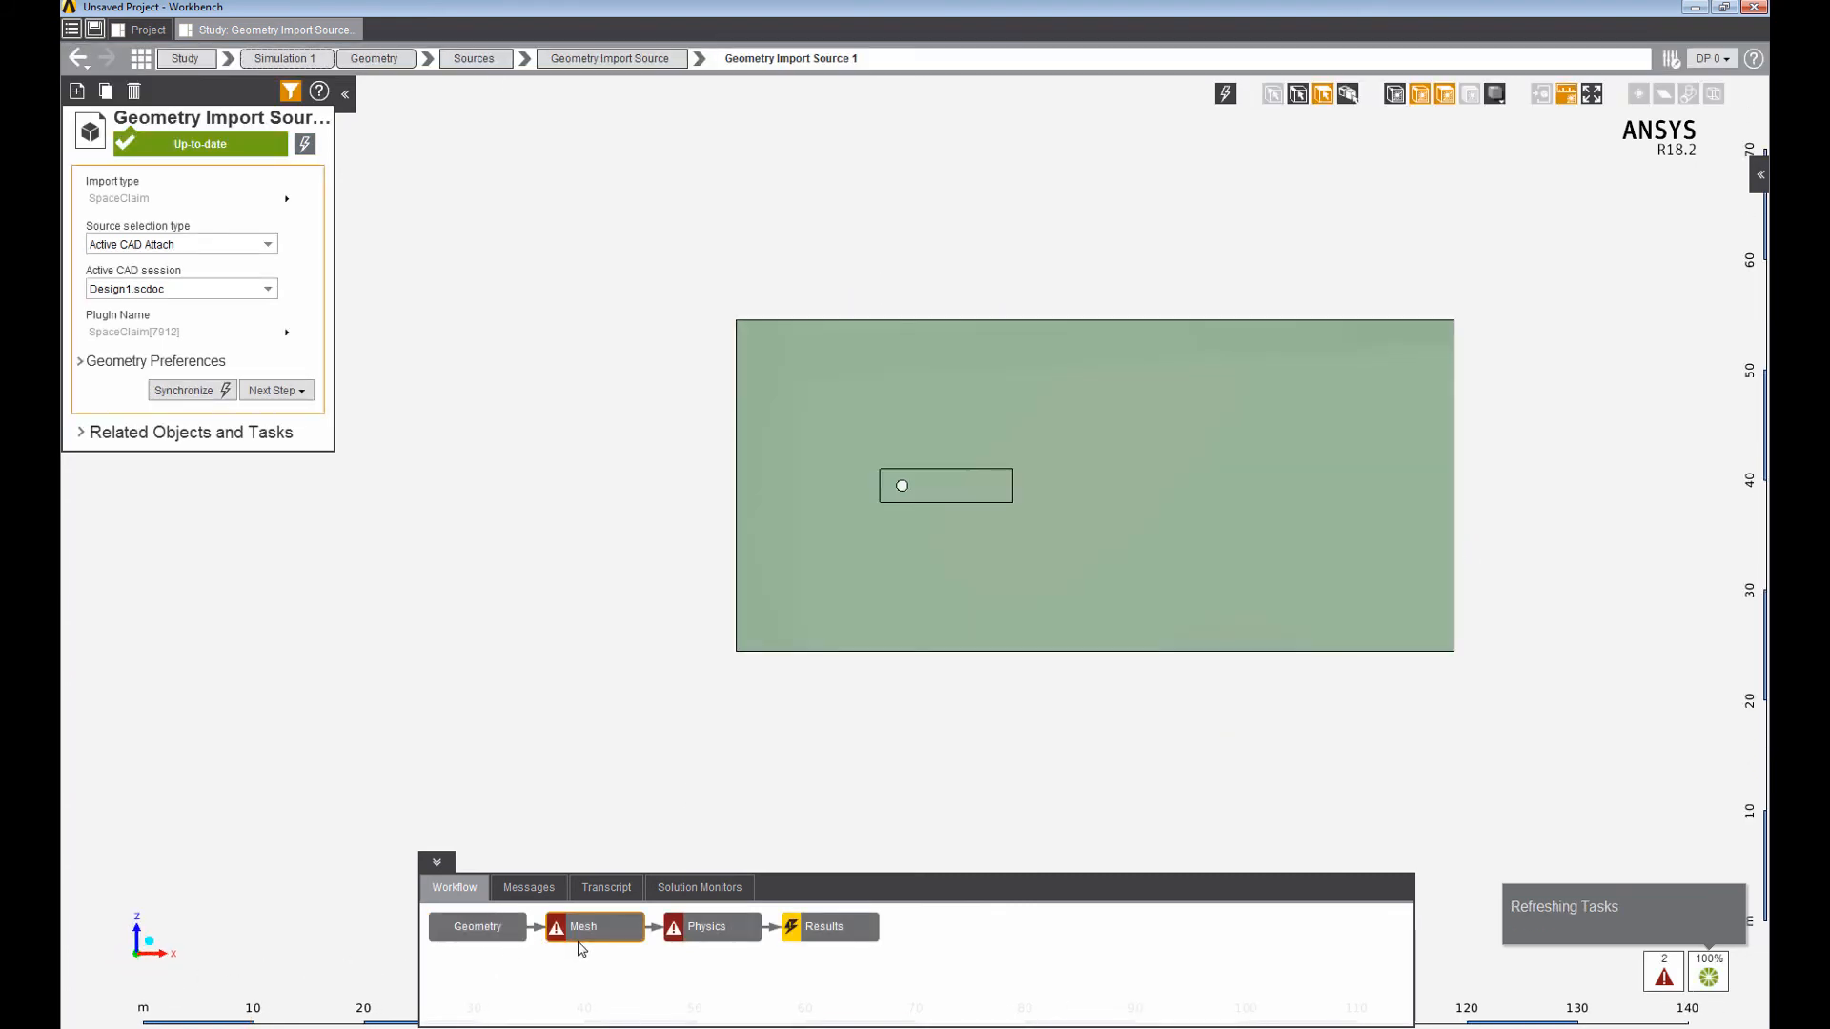
Delete the tetrahedral element shape control from the mesh and raise the mesh resolution to its highest setting.
left_click(584, 938)
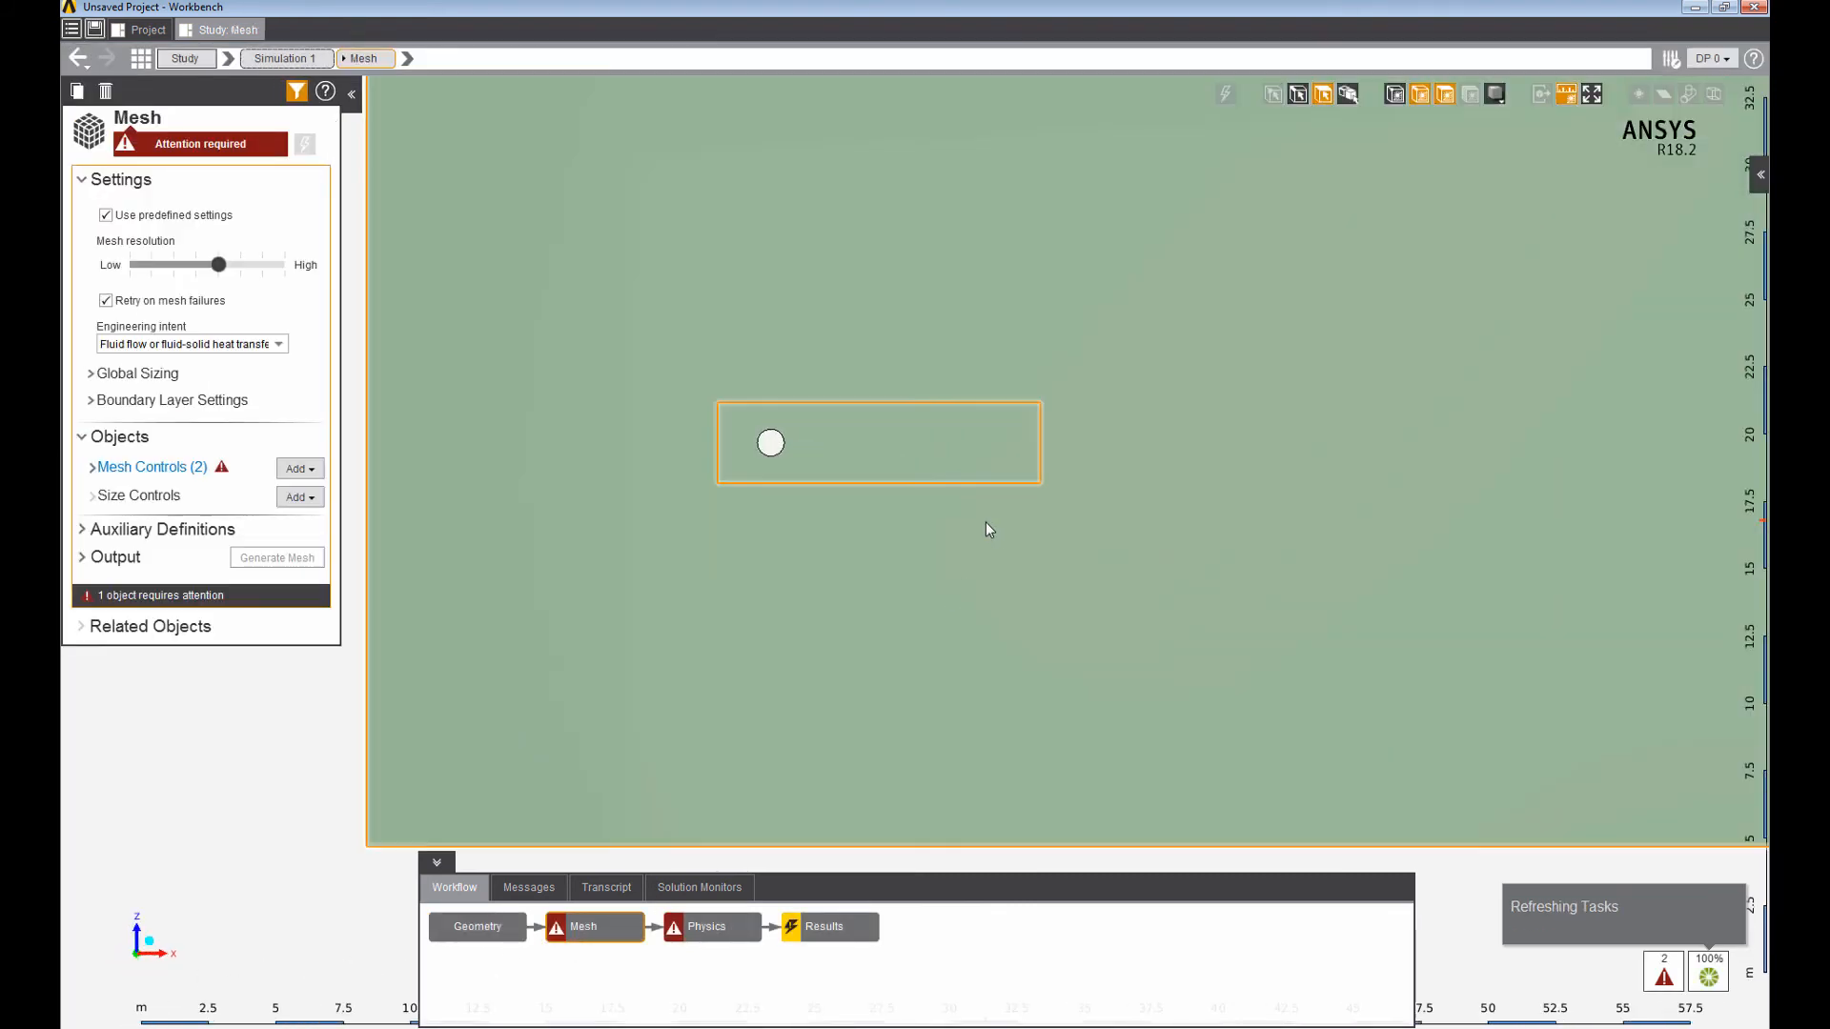
left_click(153, 467)
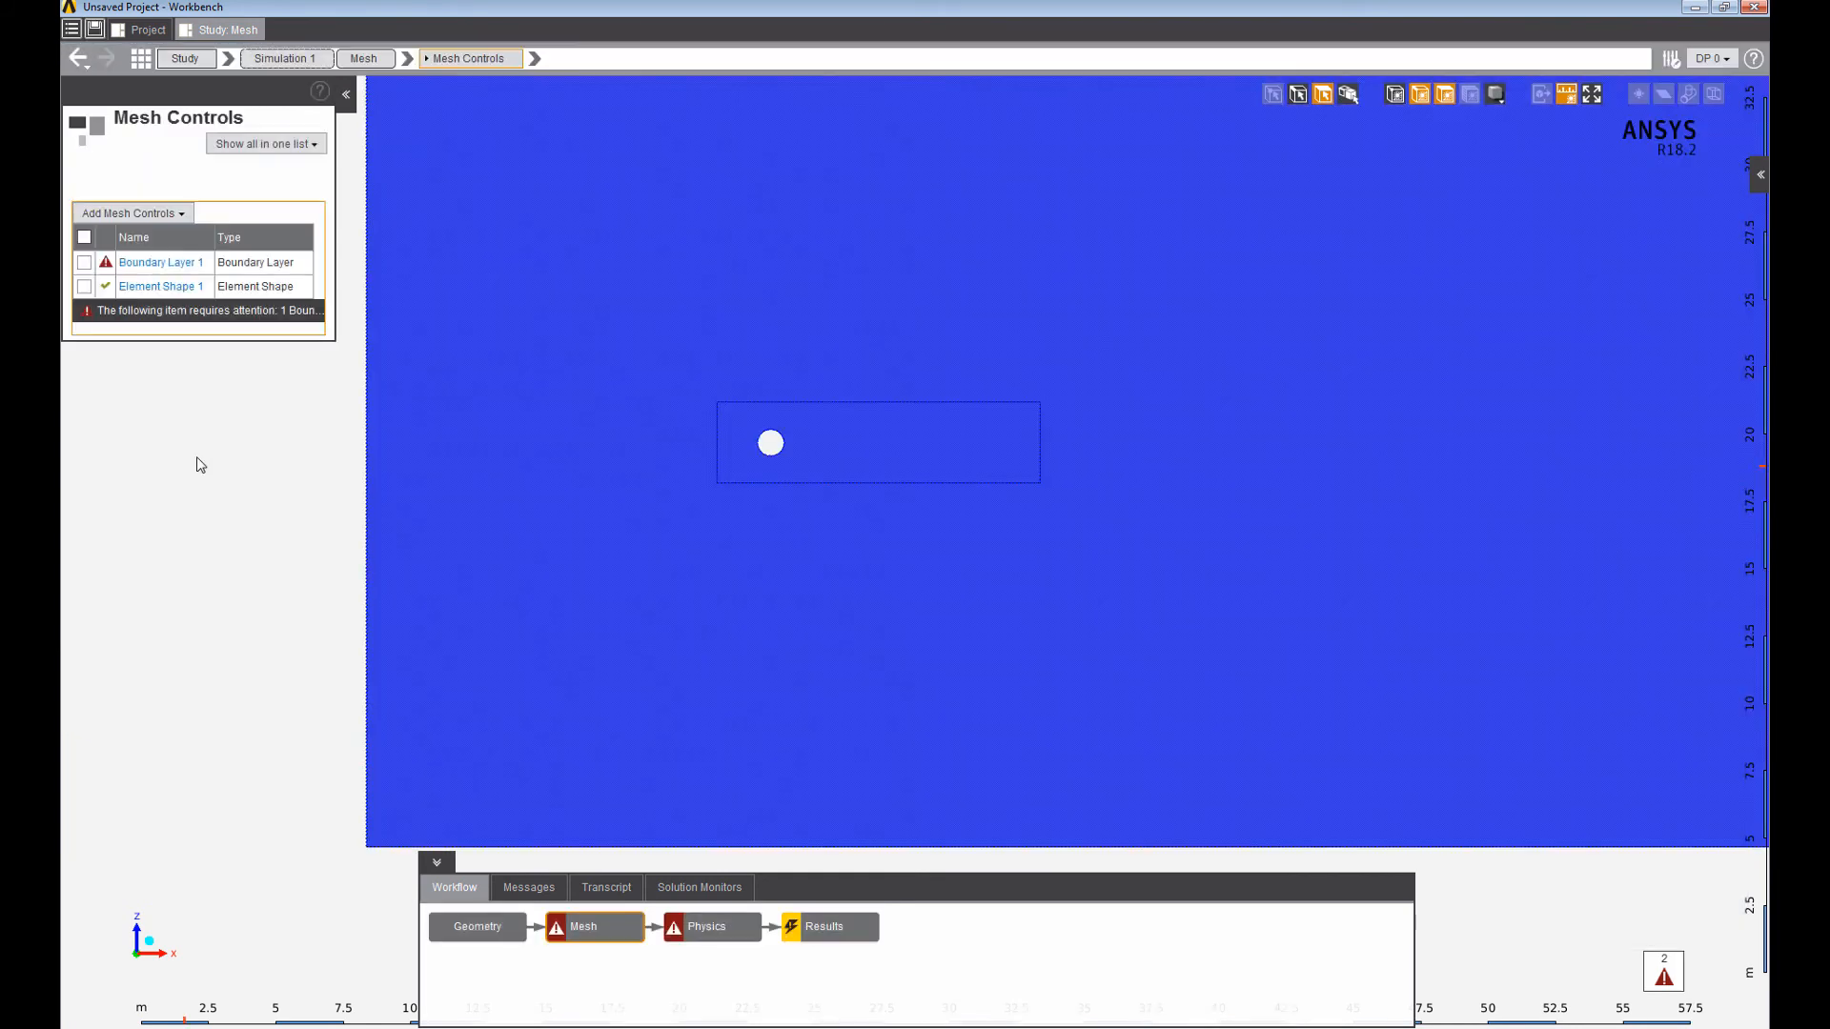
left_click(152, 286)
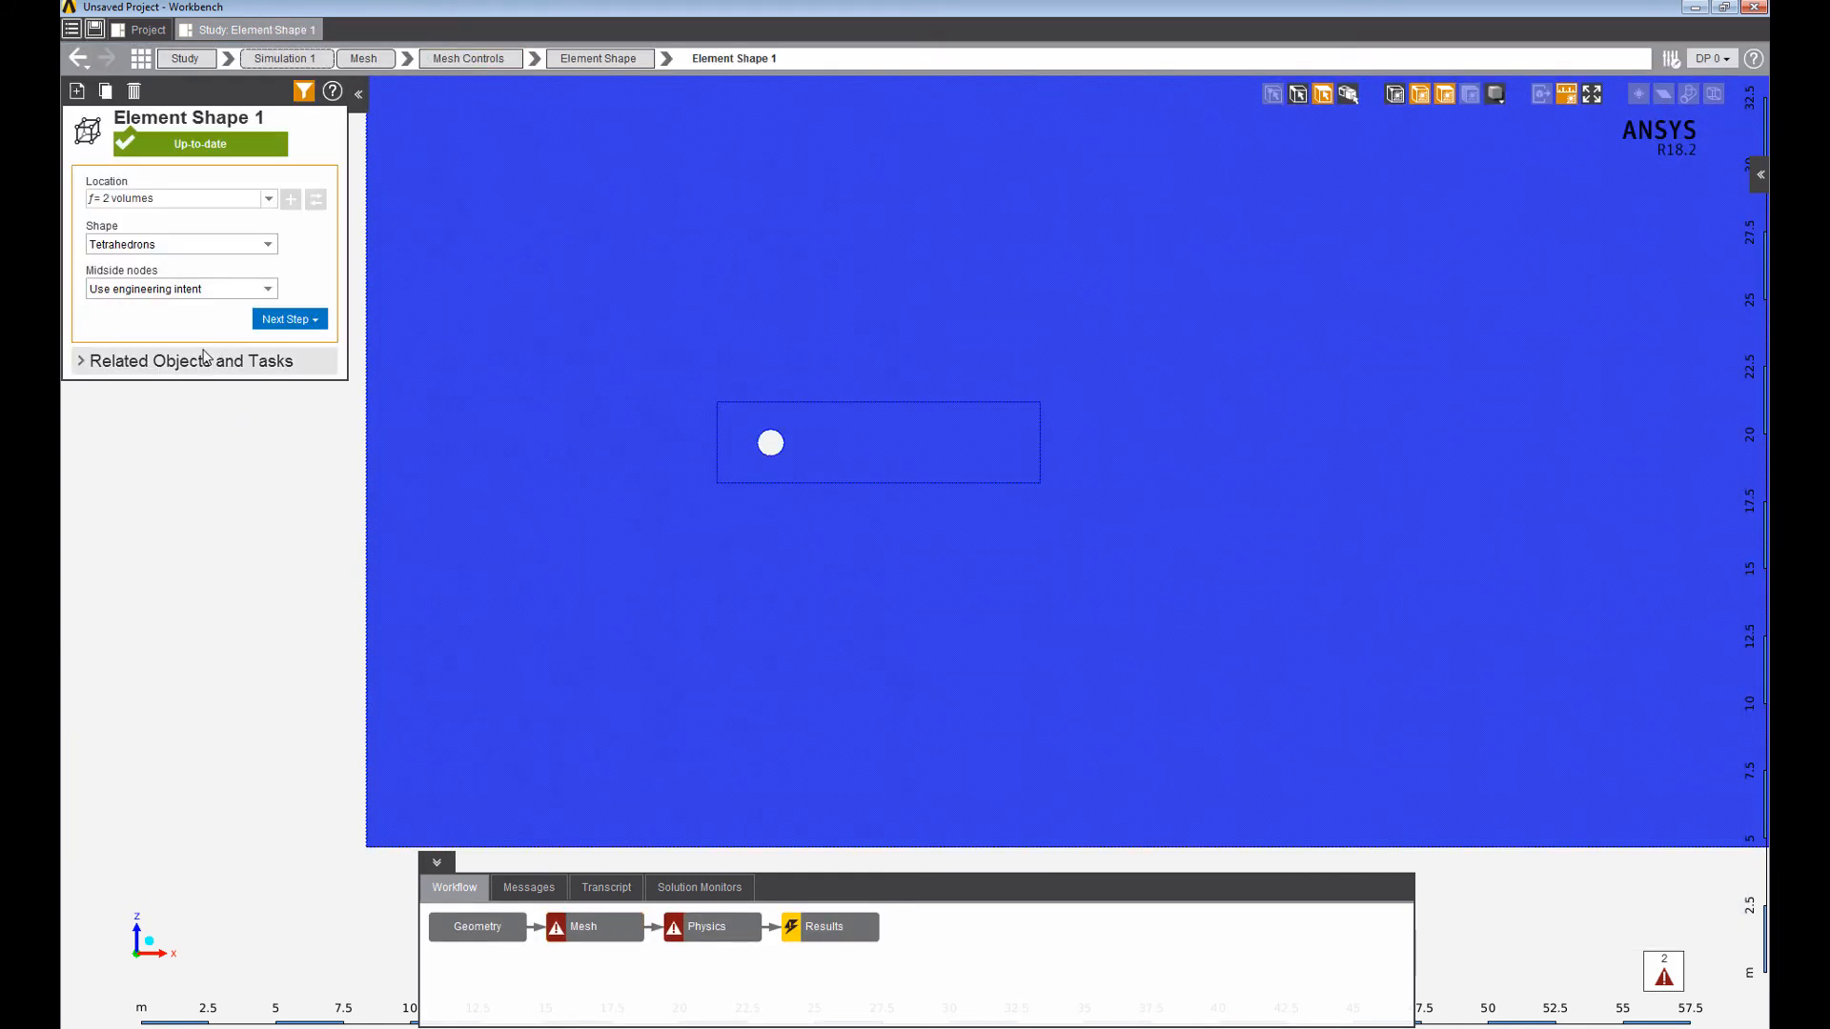
left_click(134, 90)
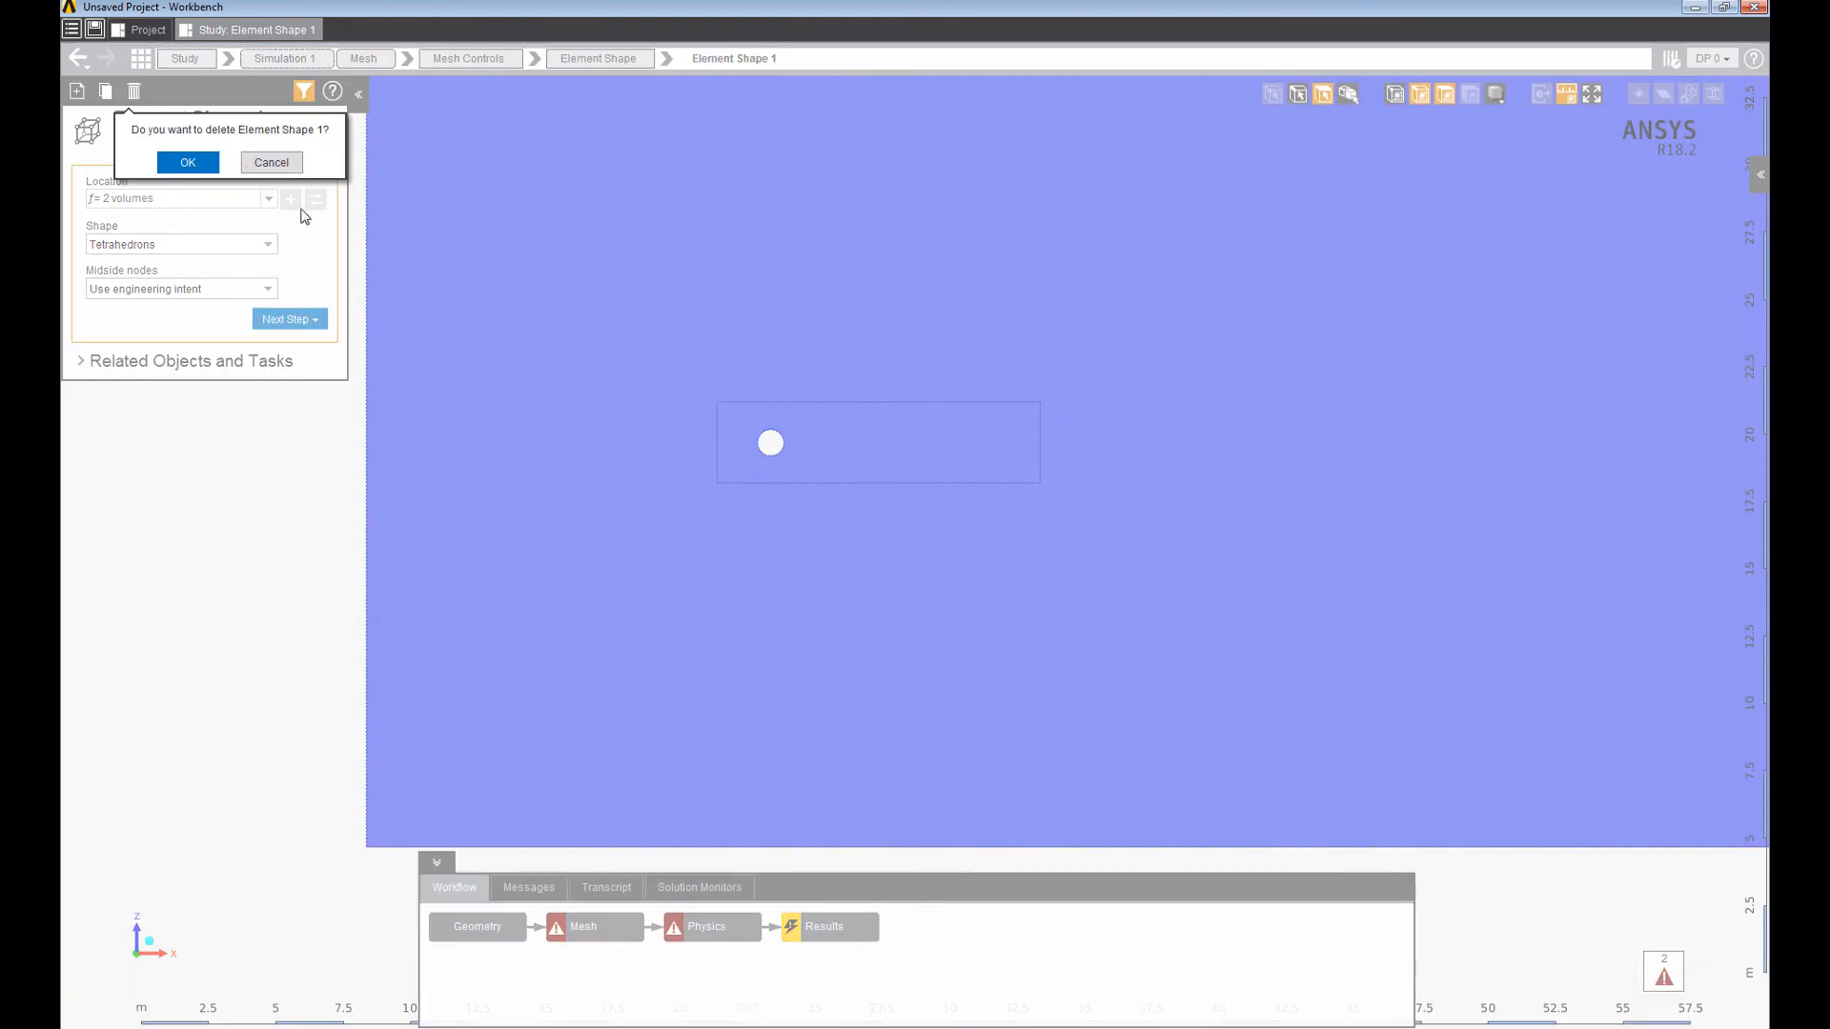
left_click(188, 164)
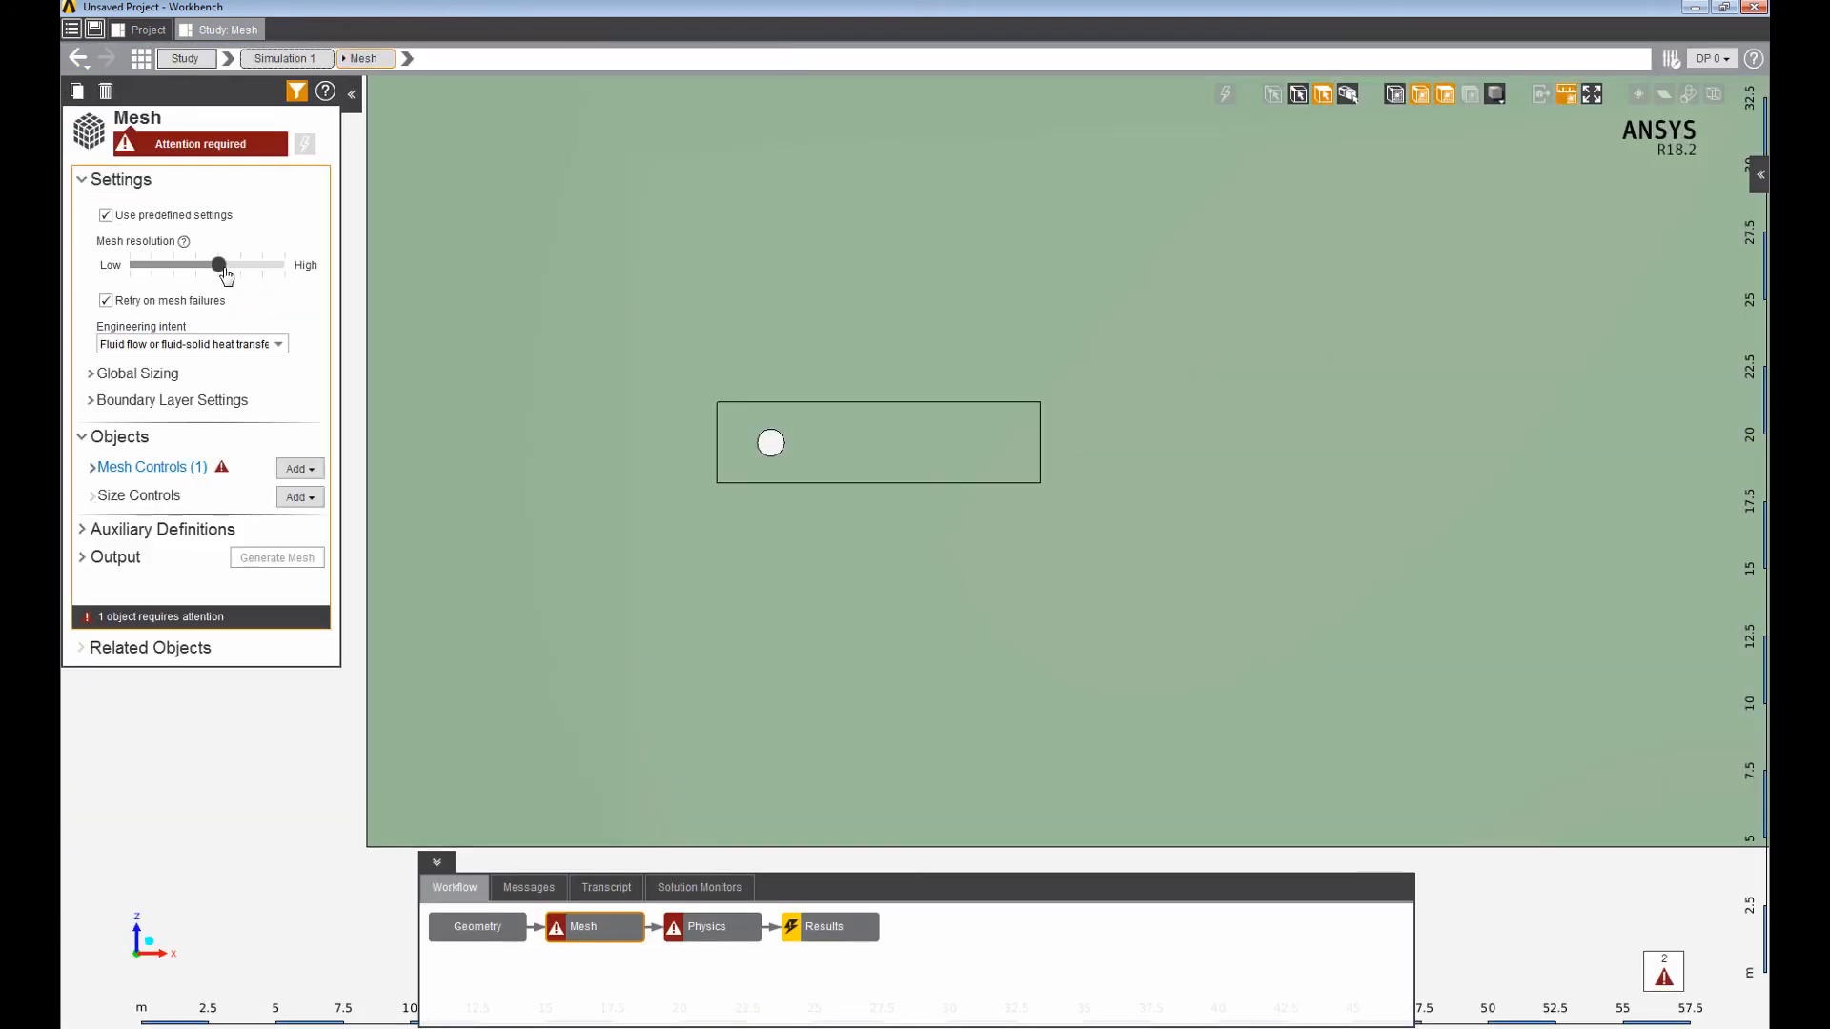
left_click_drag(221, 268, 308, 270)
Assign the cylinder's wall face as the location of the Boundary Layer 1 mesh control.
left_click(179, 471)
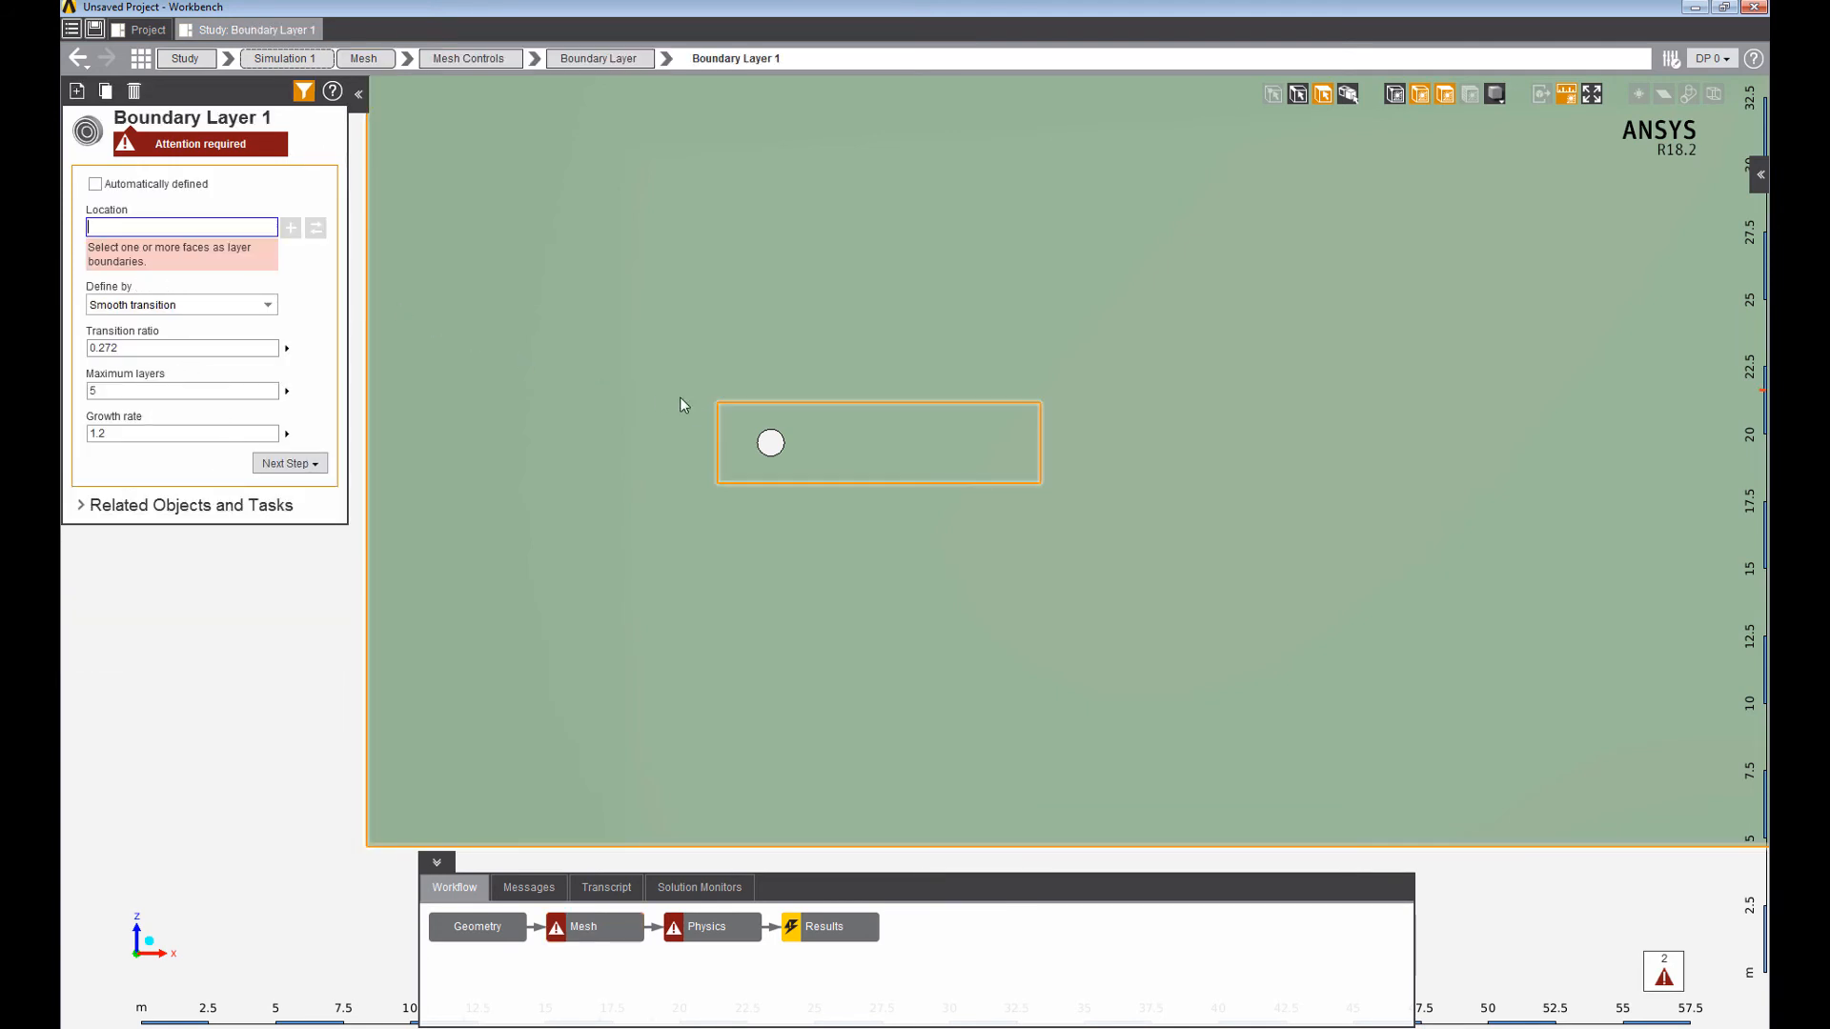
scroll(851, 437, "up", 6)
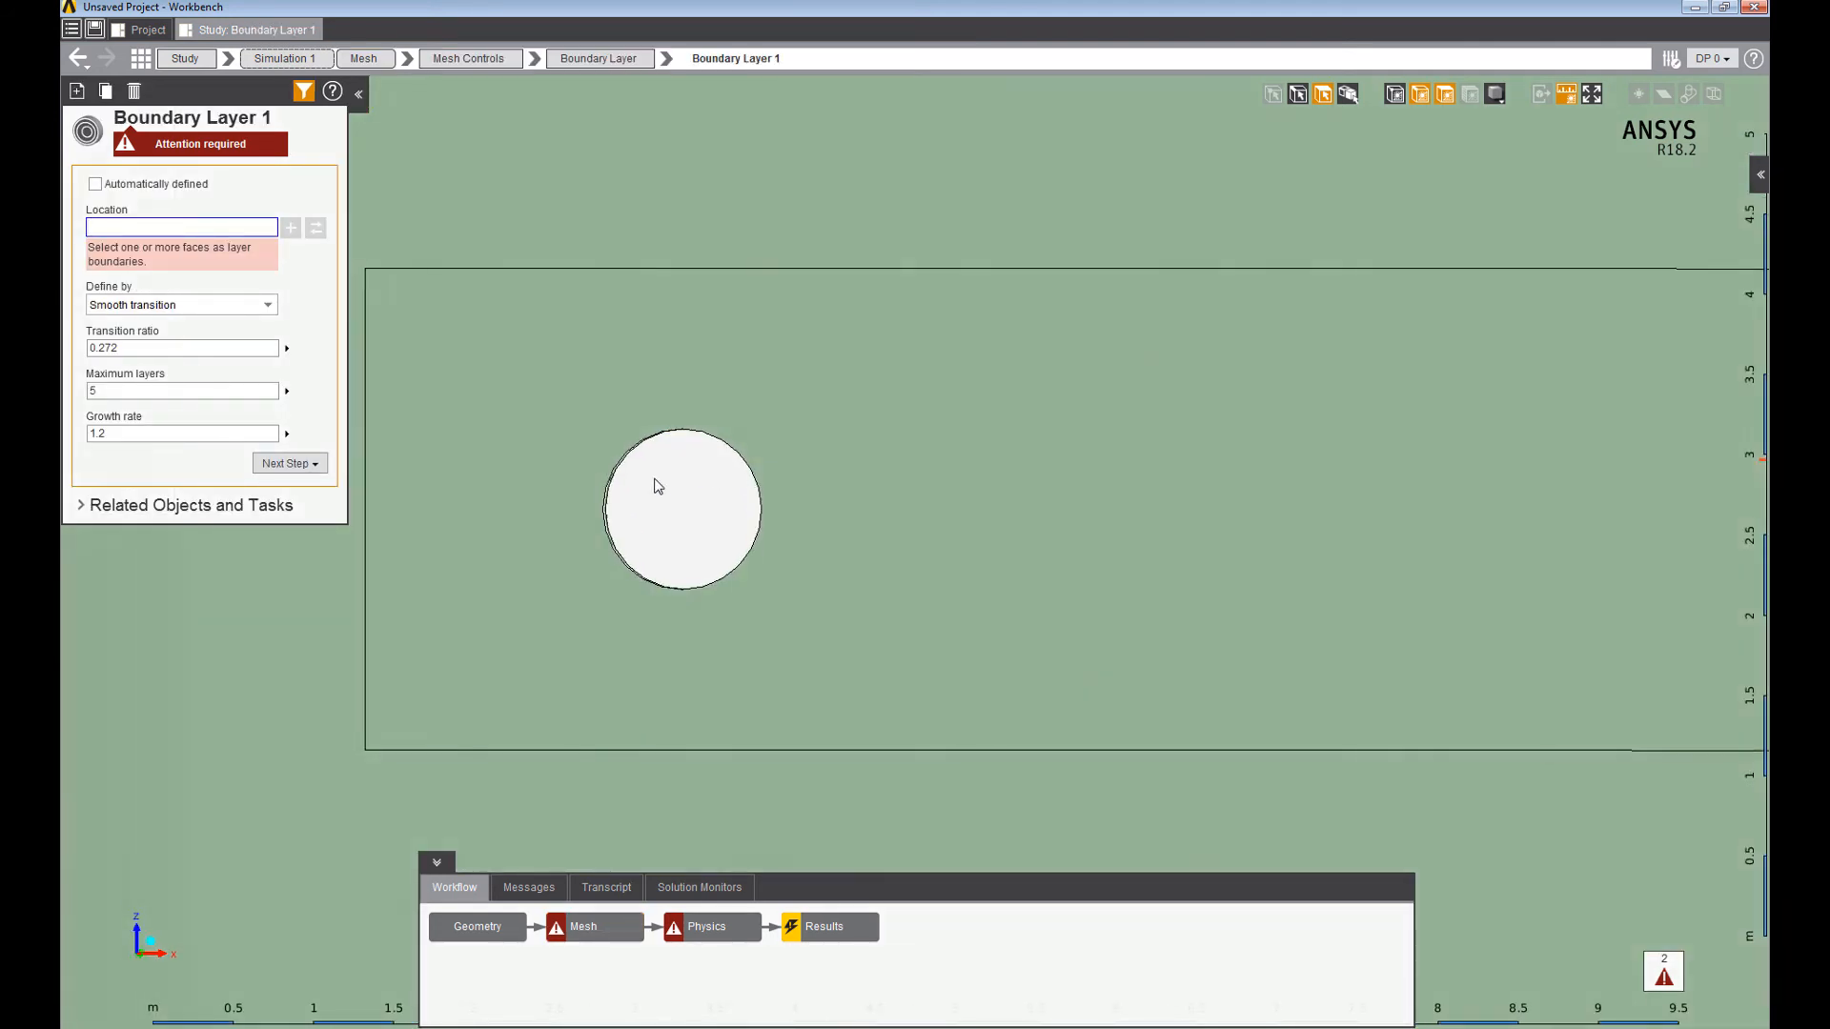
middle_click_drag(654, 482, 705, 512)
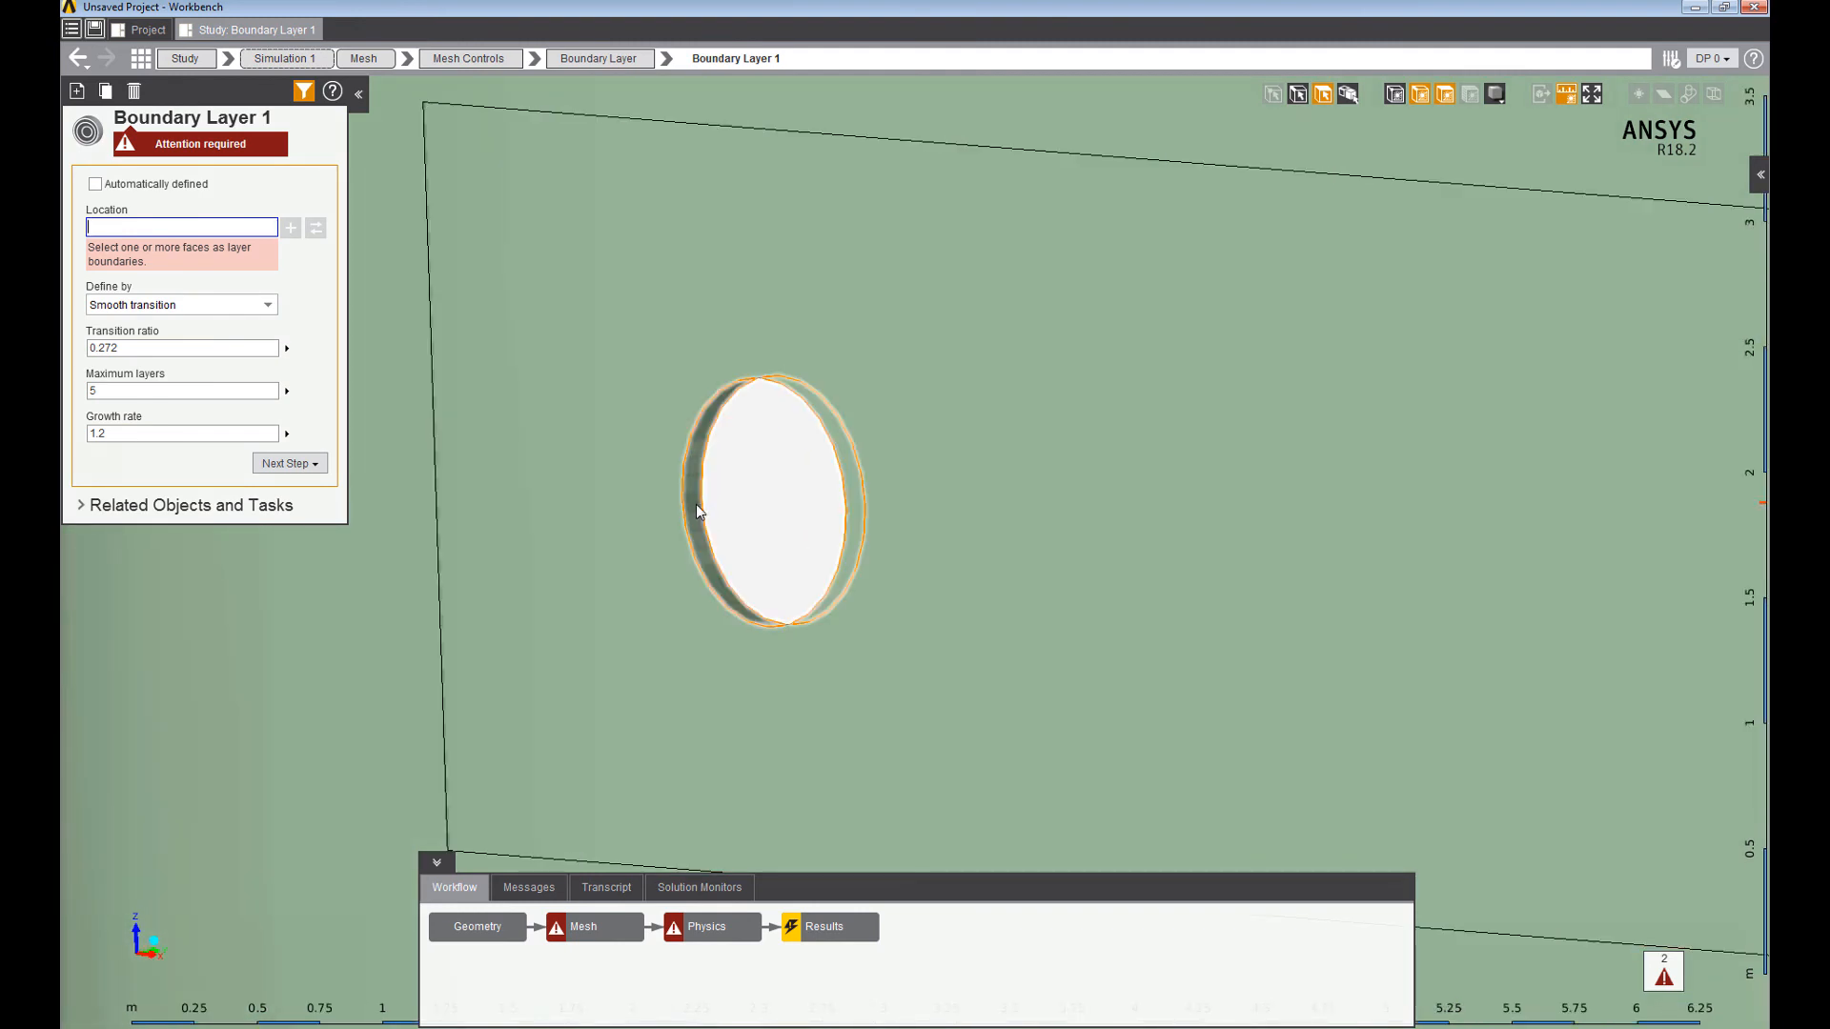
left_click(690, 438)
left_click(291, 228)
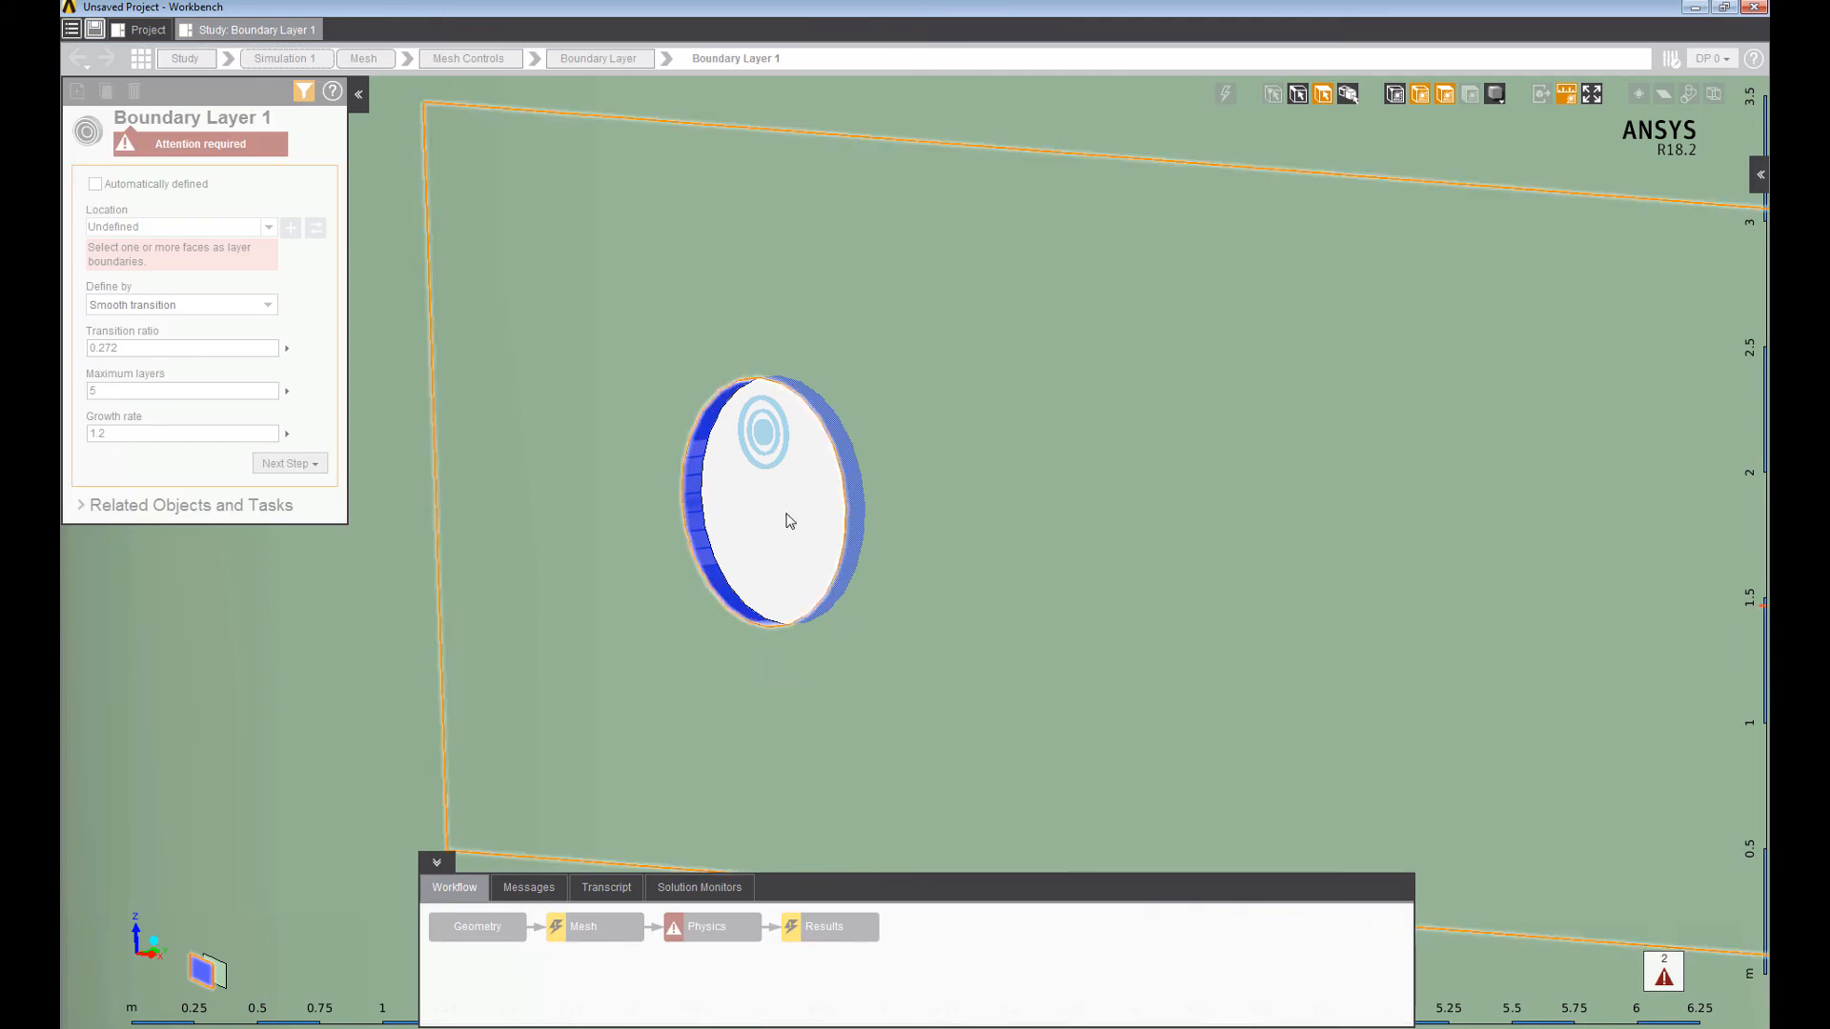
scroll(756, 590, "down", 5)
scroll(740, 563, "down", 1)
middle_click_drag(793, 544, 967, 530)
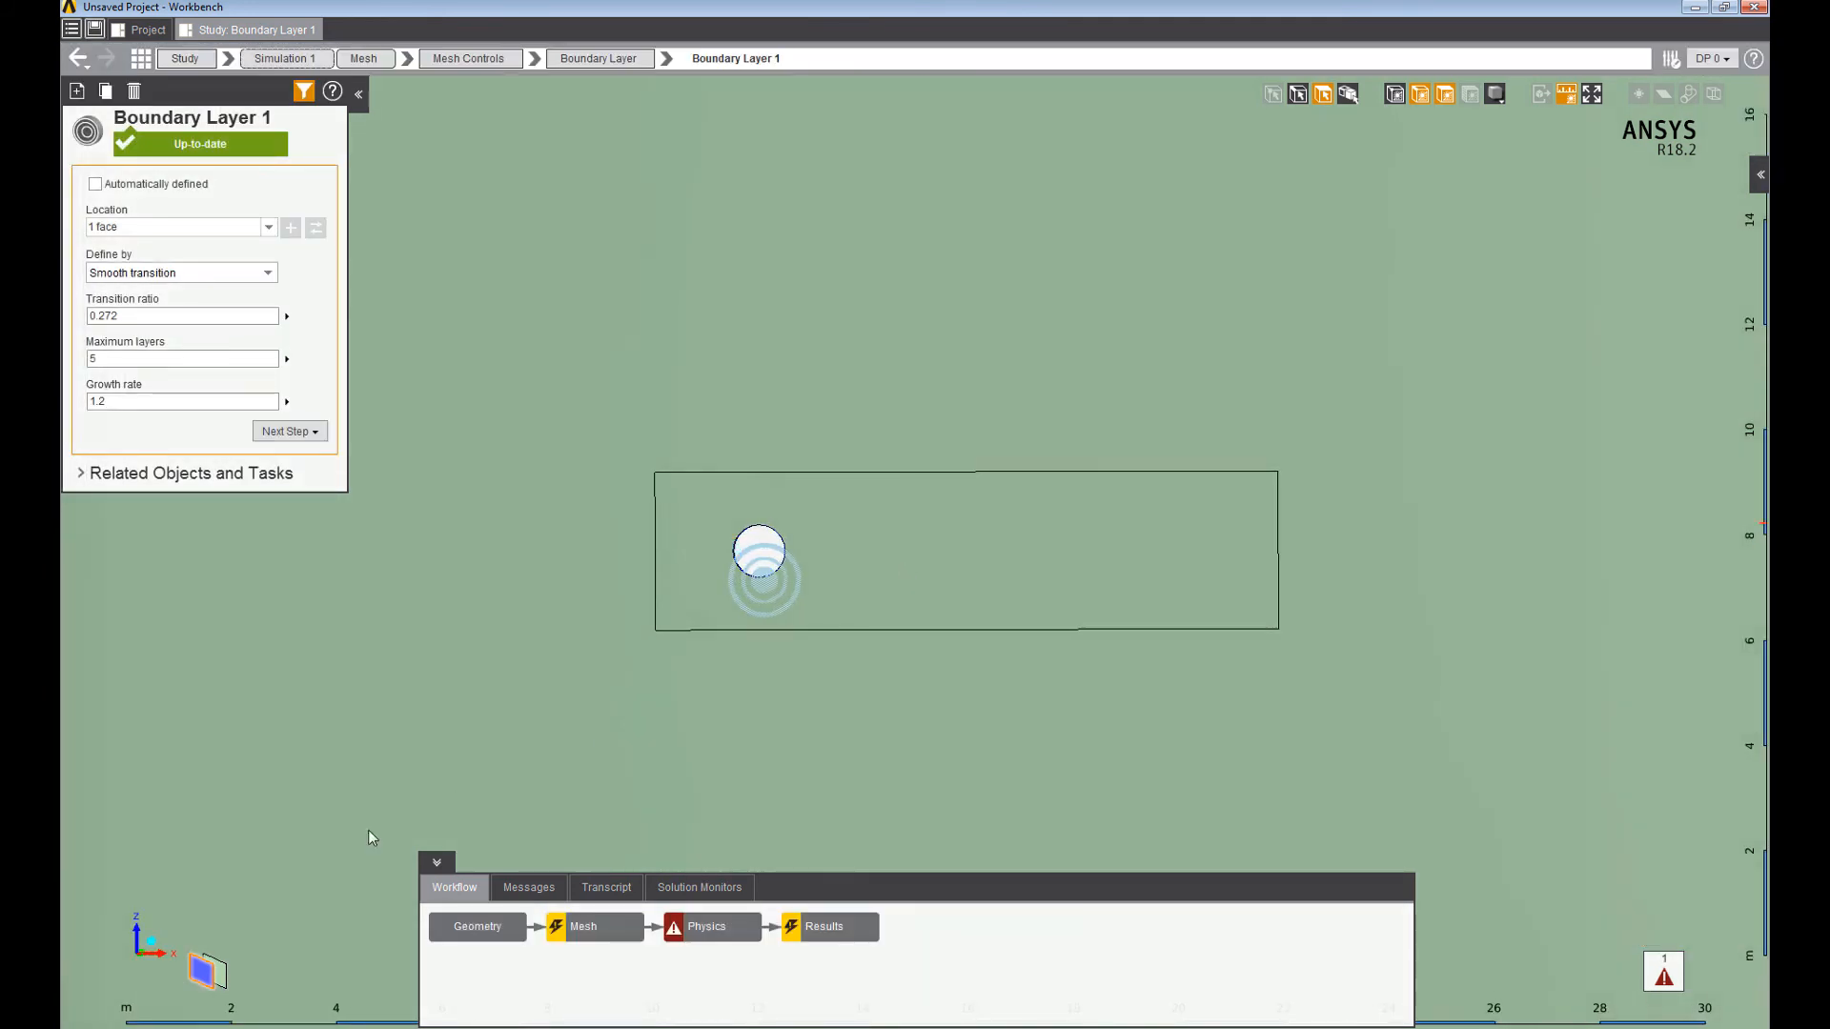
Define the boundary layer by first layer thickness, with a first layer height of 2e-6 m.
left_click(221, 273)
left_click(176, 316)
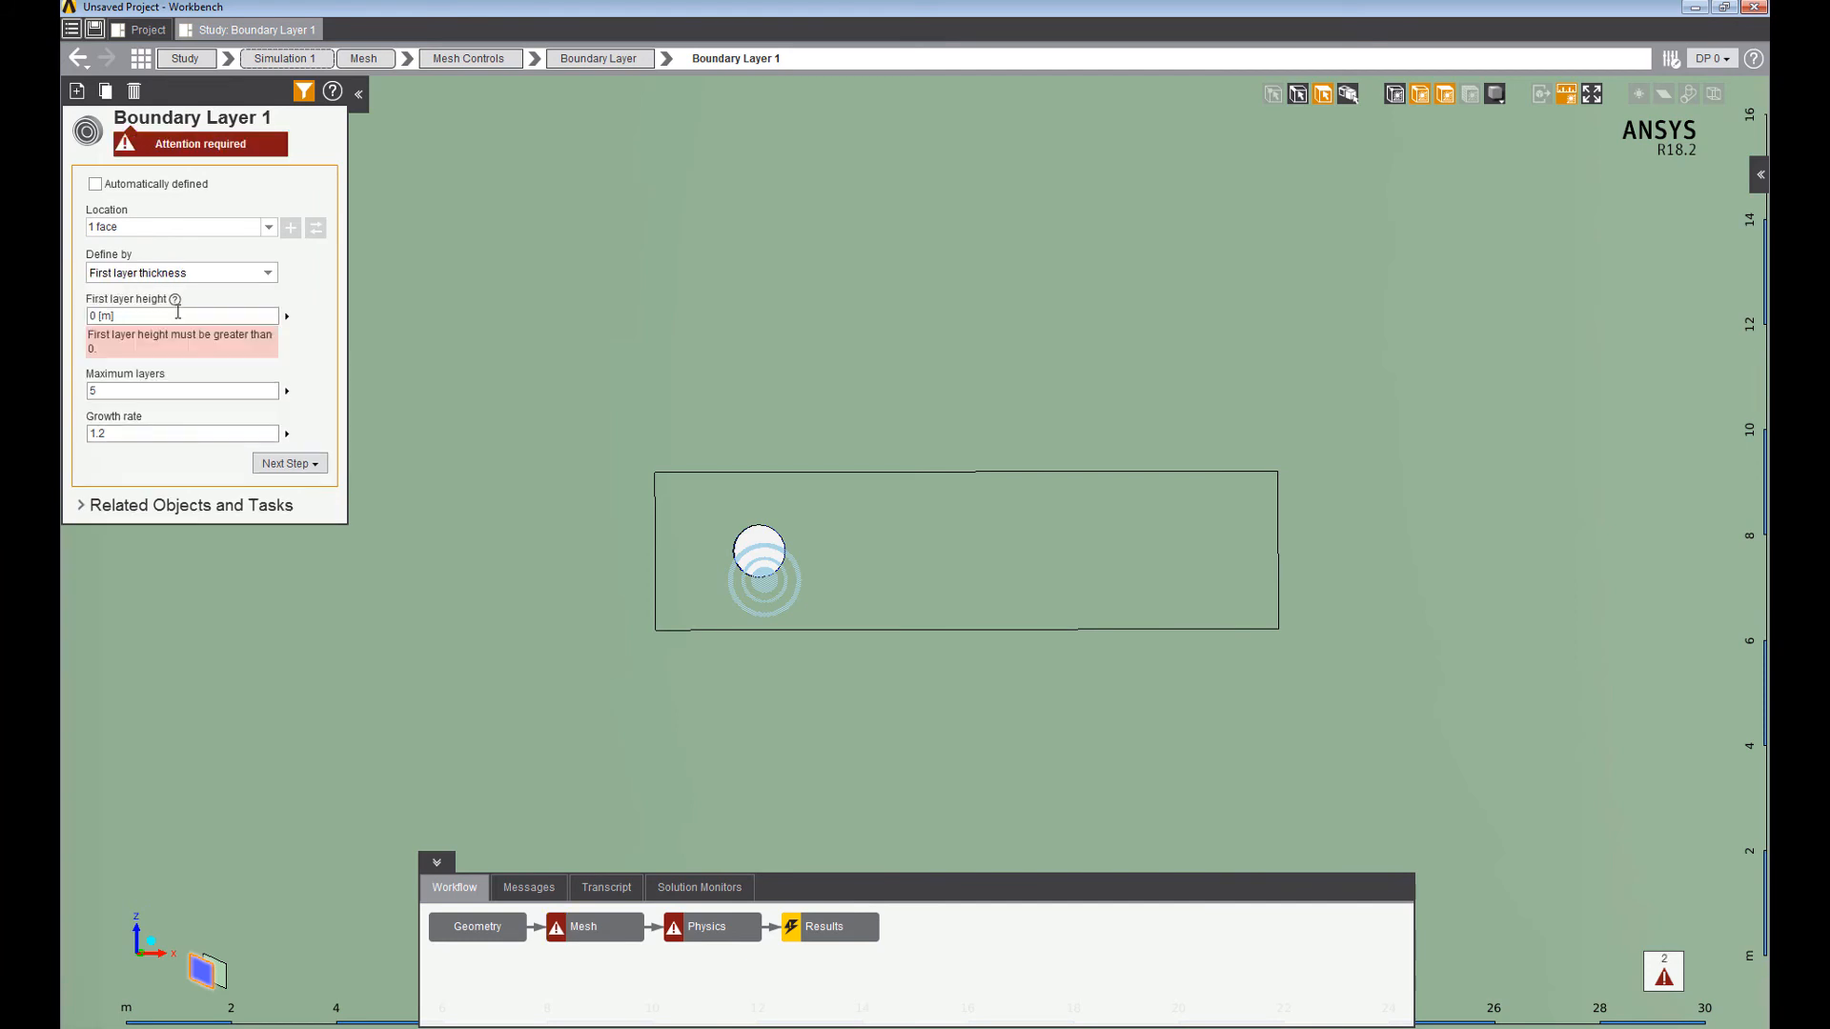
left_click(218, 315)
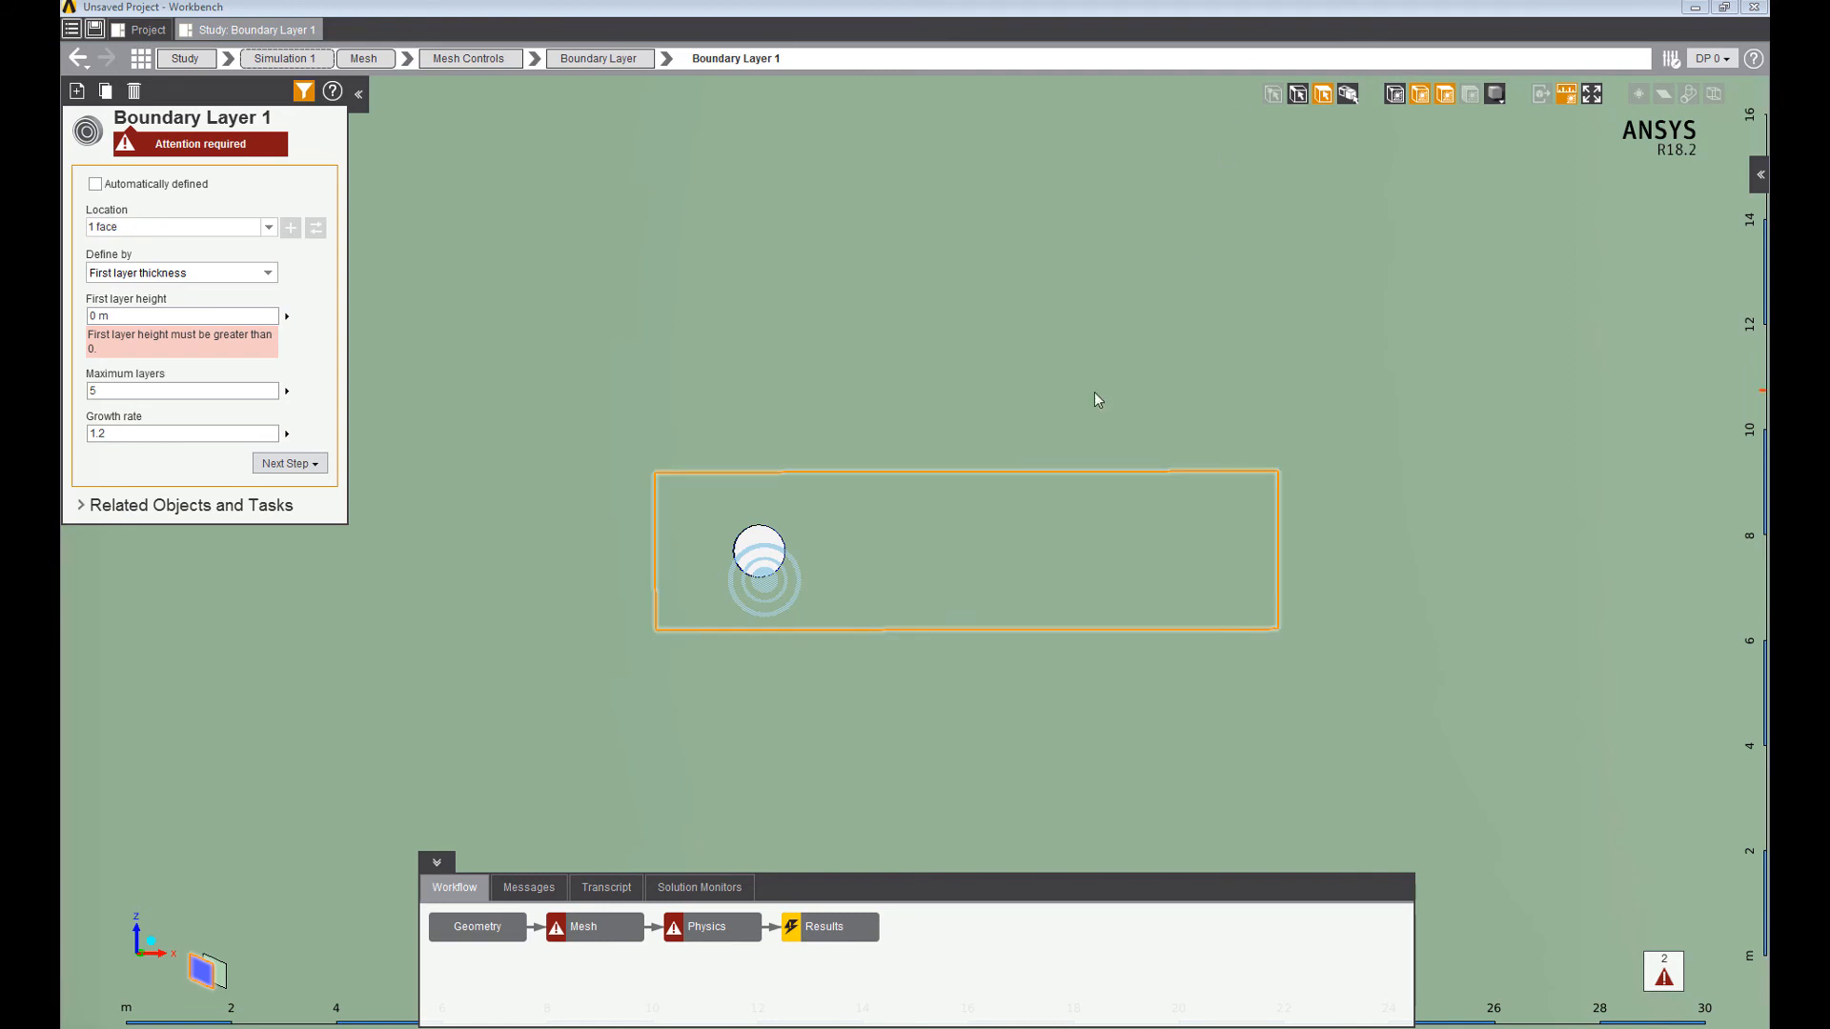
left_click(144, 319)
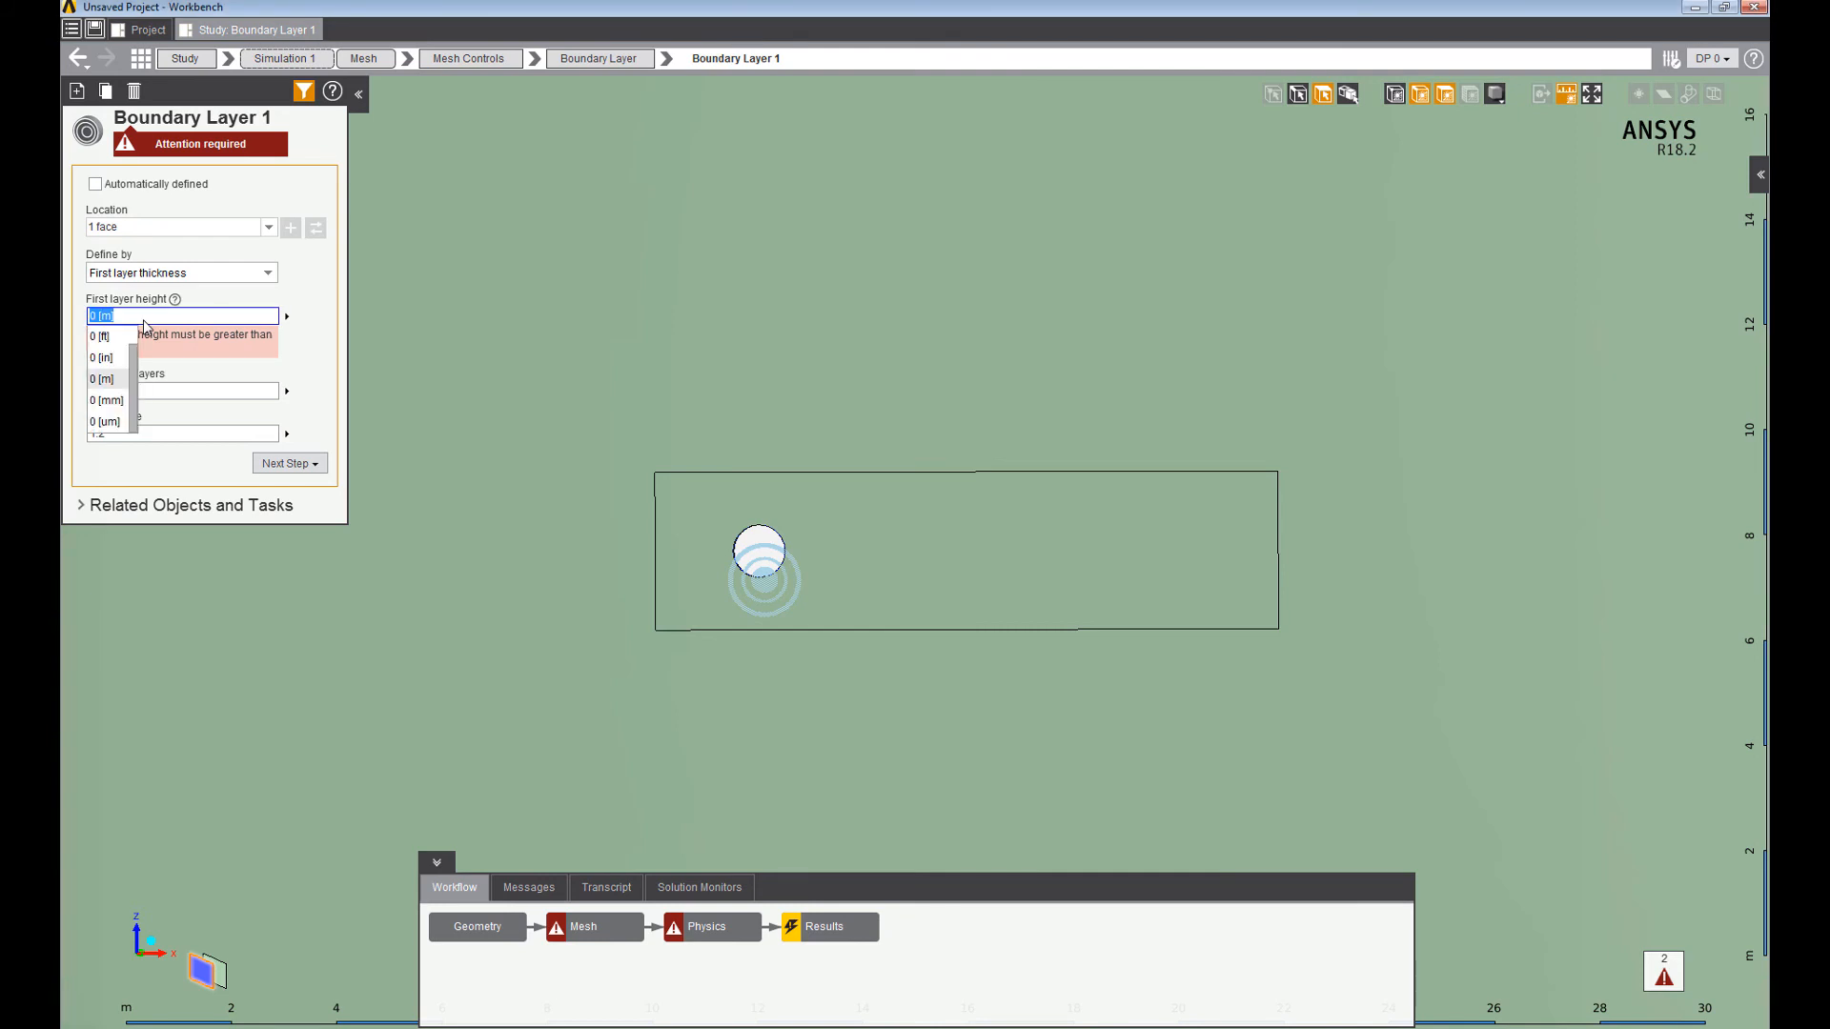
type("2e-")
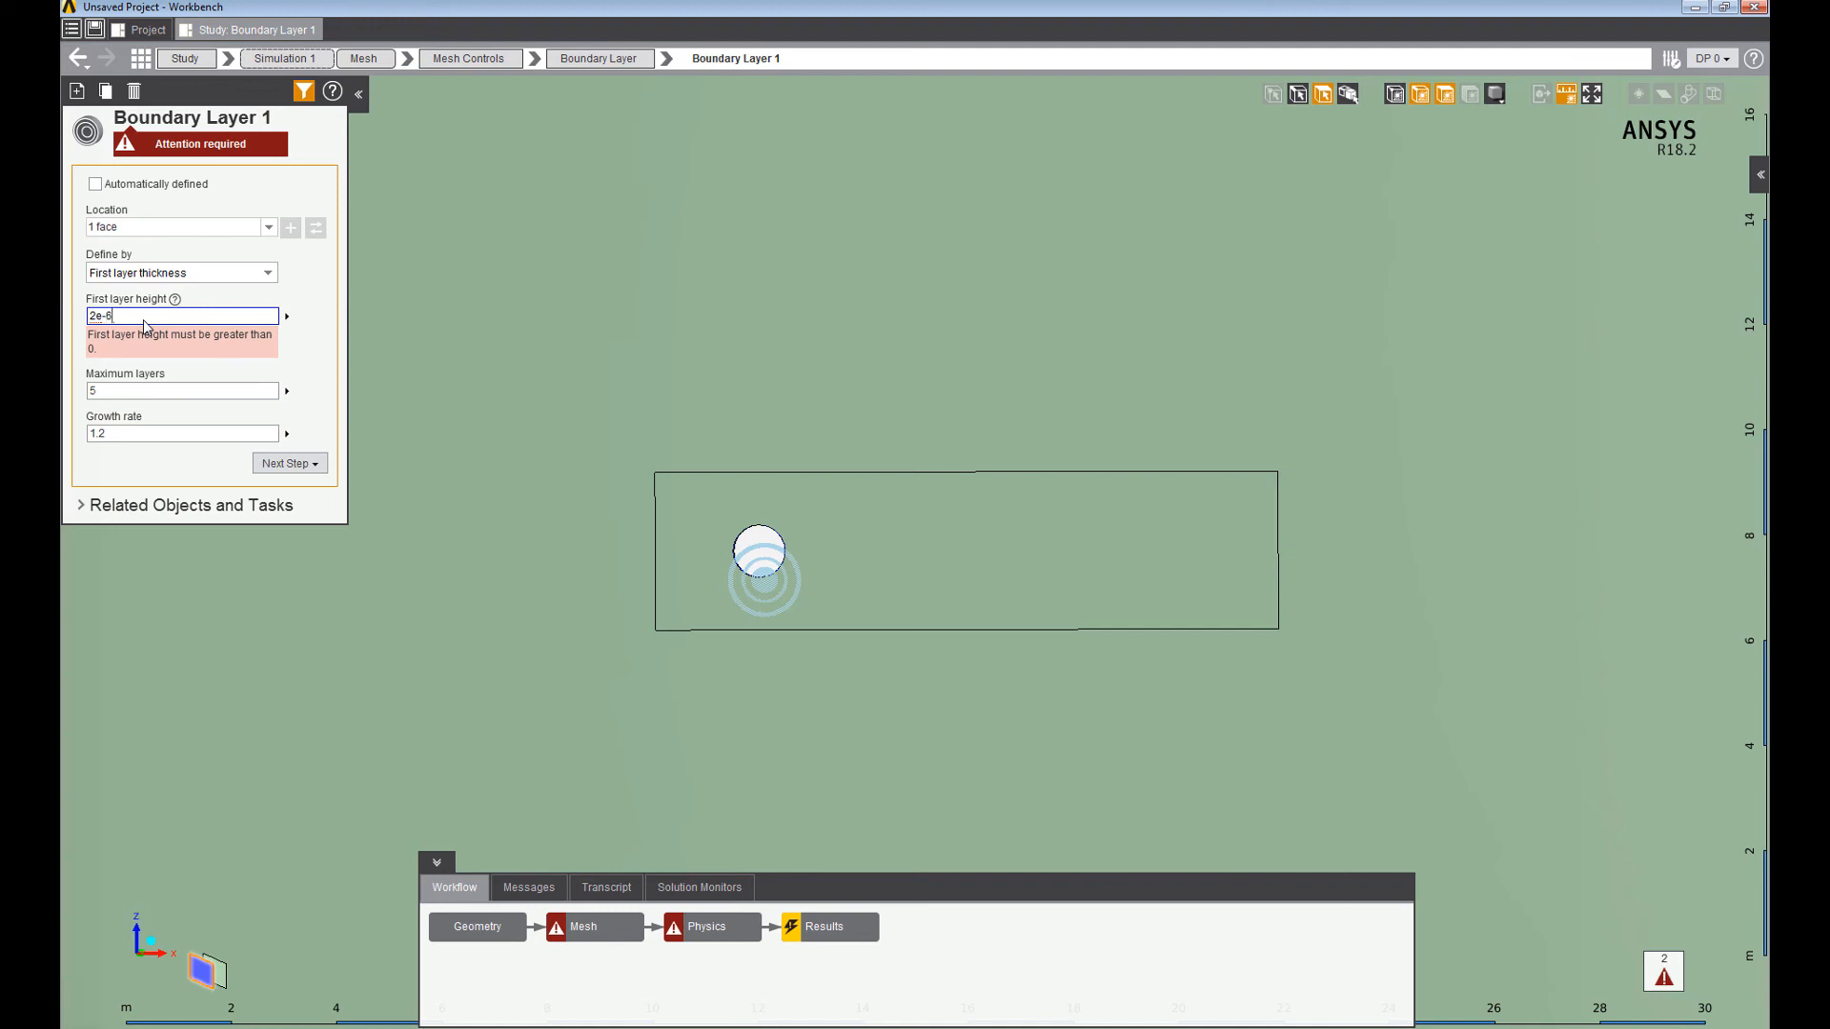
type("6")
key("Return")
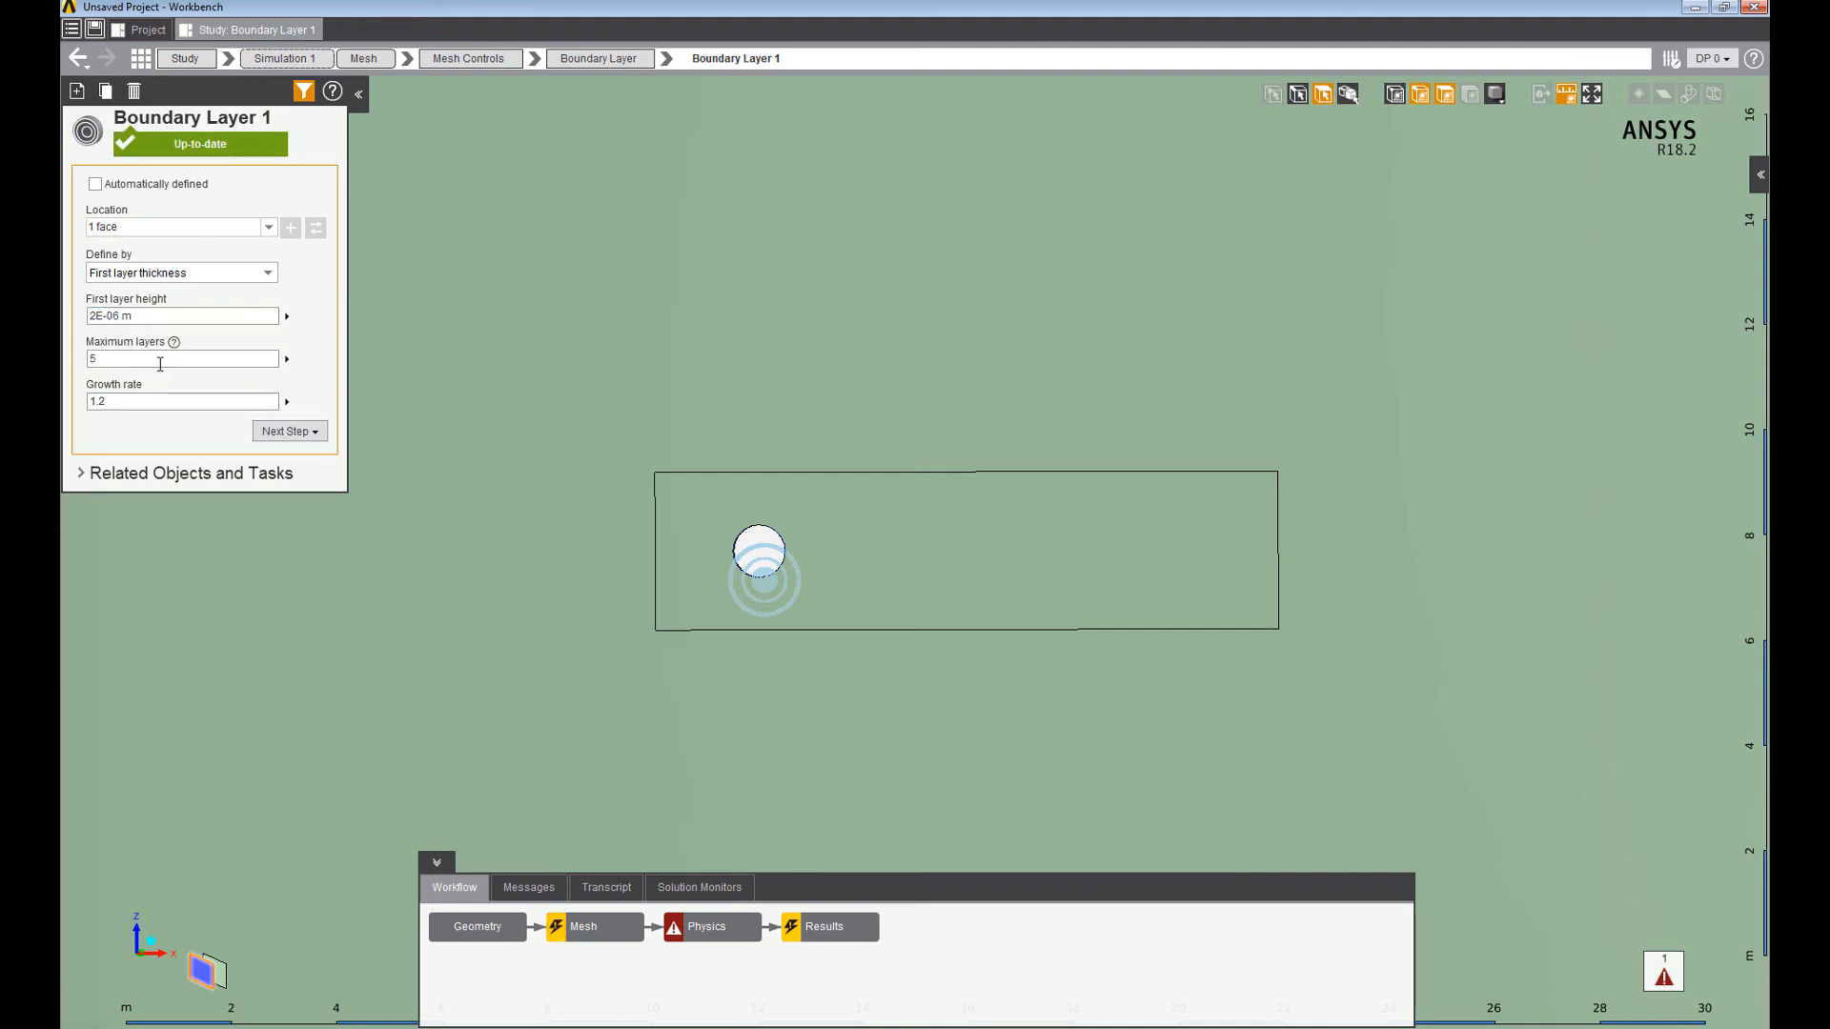
Set the boundary layer's maximum layers to 50 and generate the mesh.
left_click(160, 360)
type("50")
key("Return")
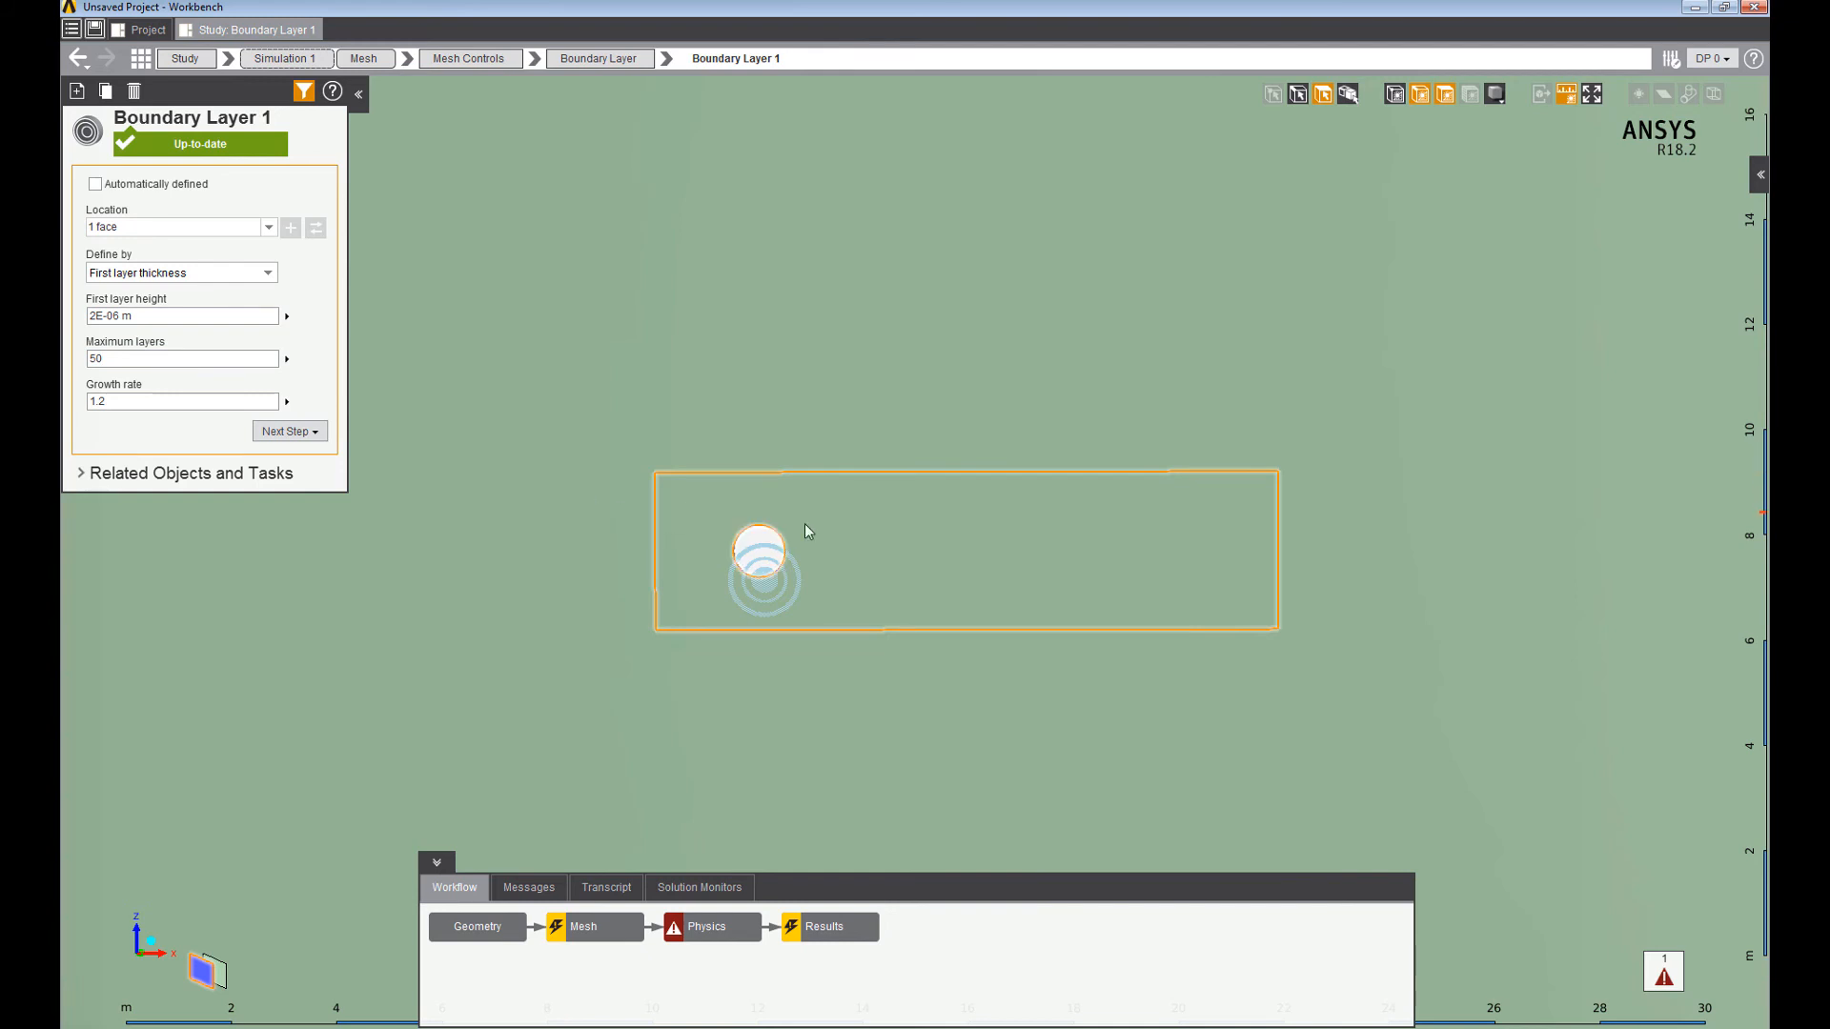
left_click(591, 928)
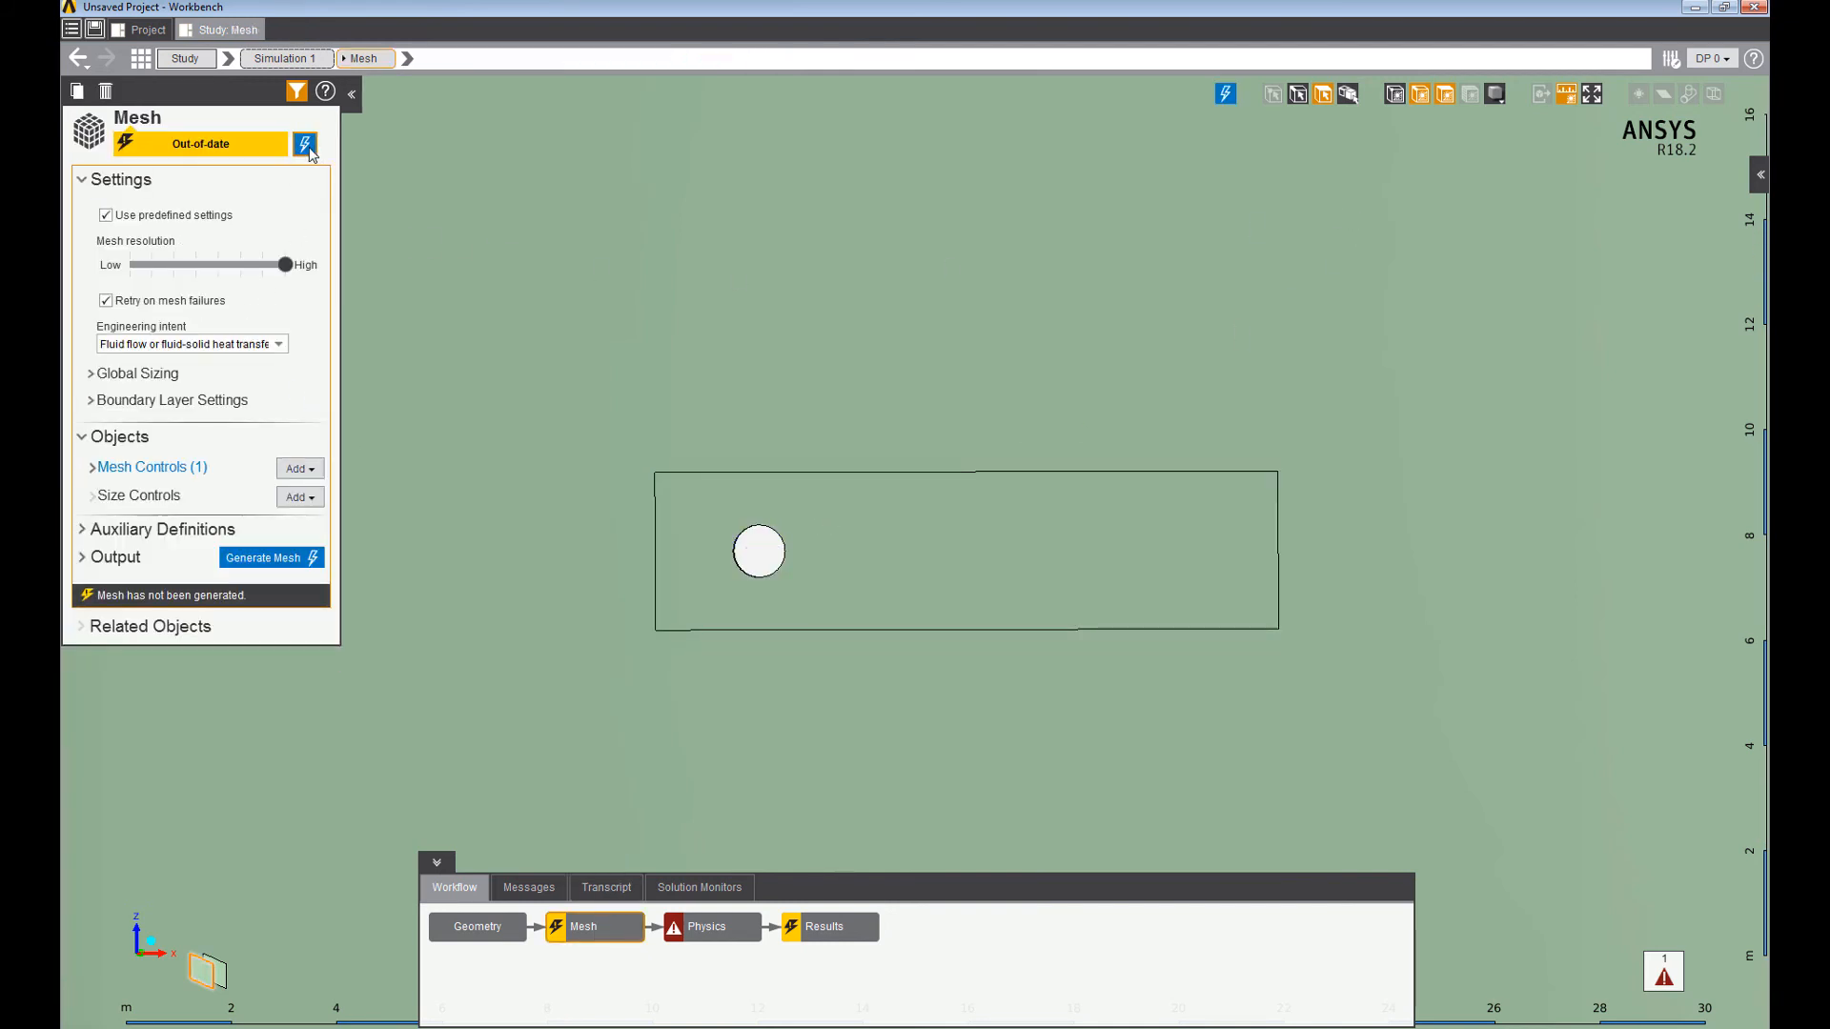
left_click(306, 146)
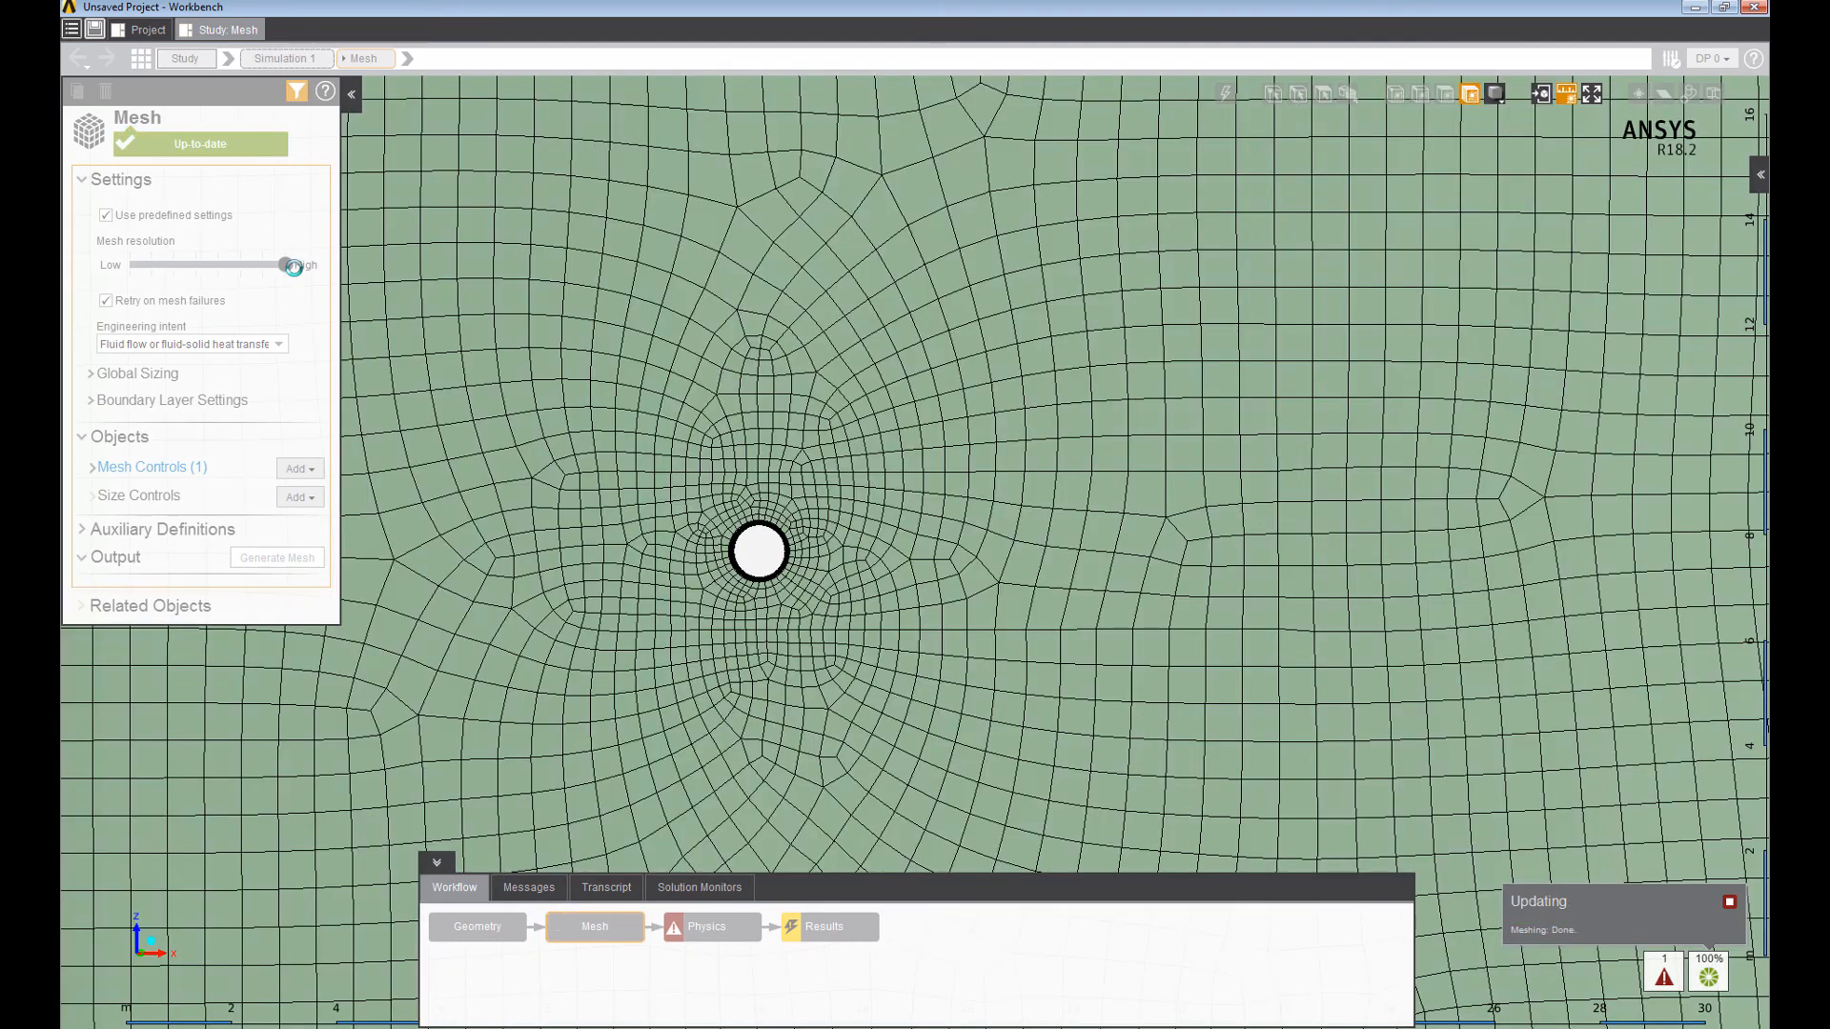
Examine the generated mesh across the whole domain and the boundary layers around the cylinder.
scroll(920, 544, "down", 4)
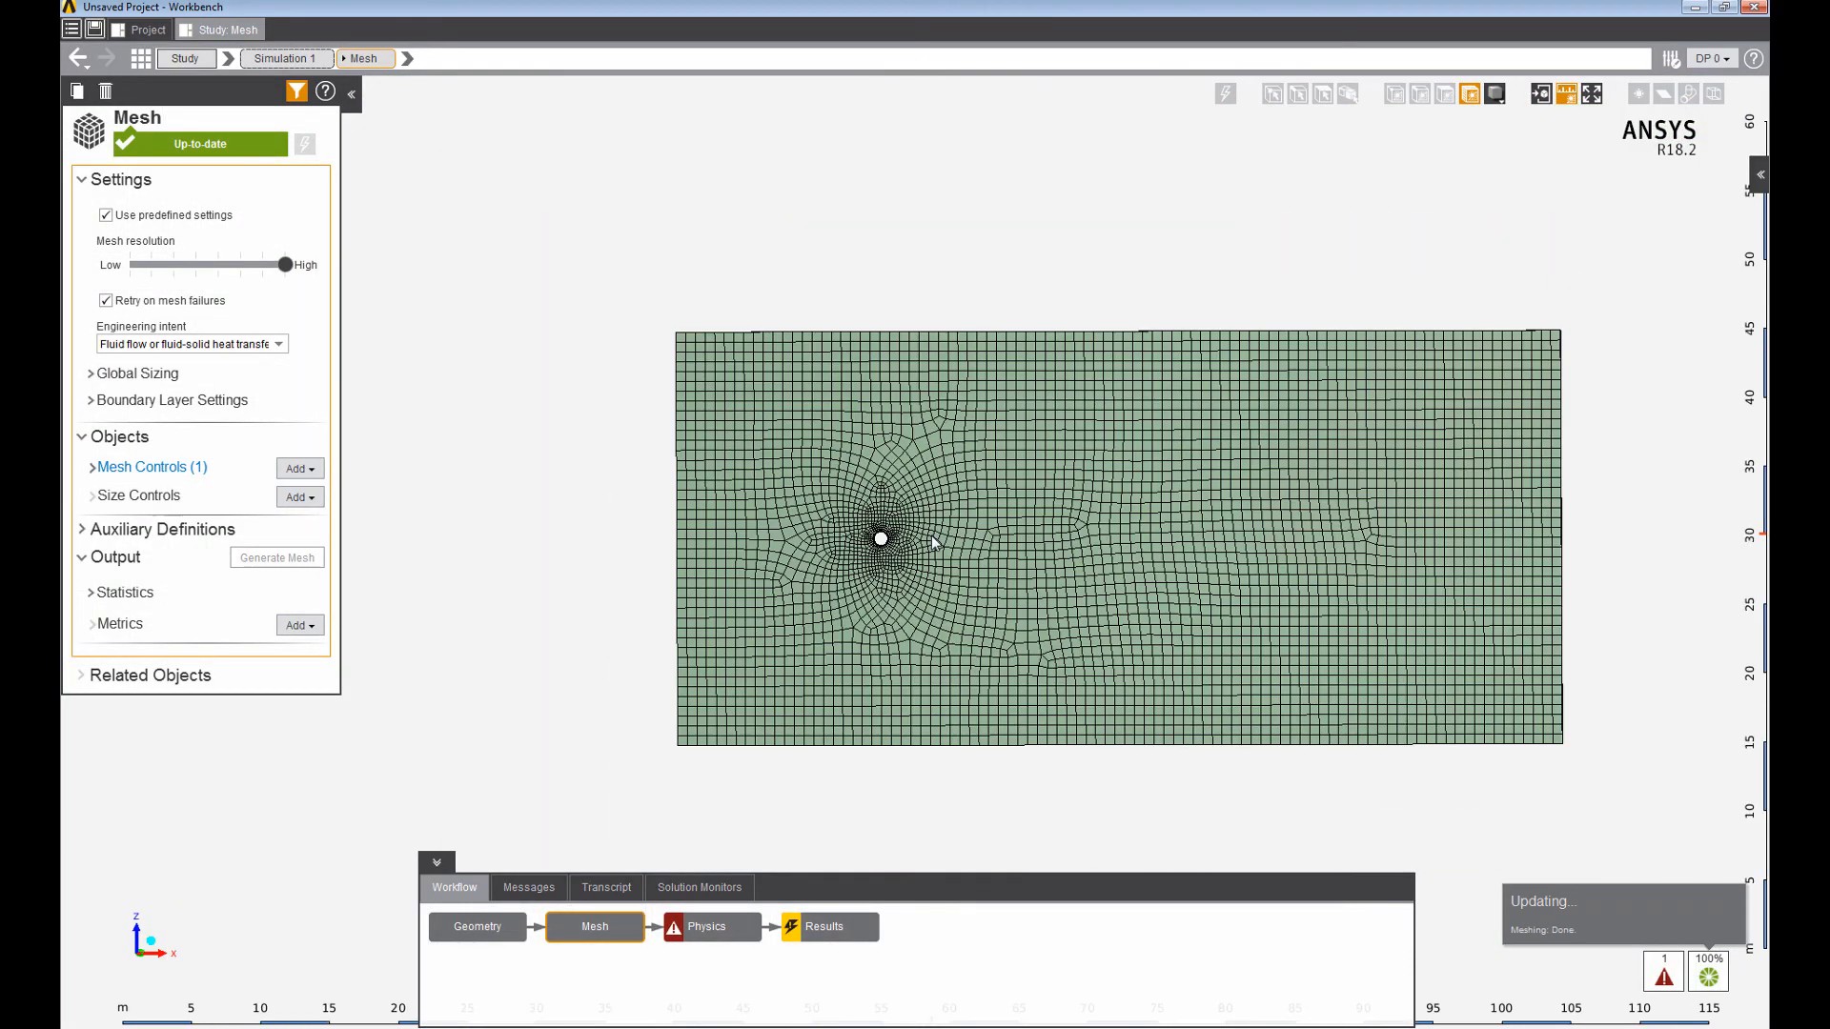
scroll(781, 546, "up", 5)
scroll(759, 546, "up", 10)
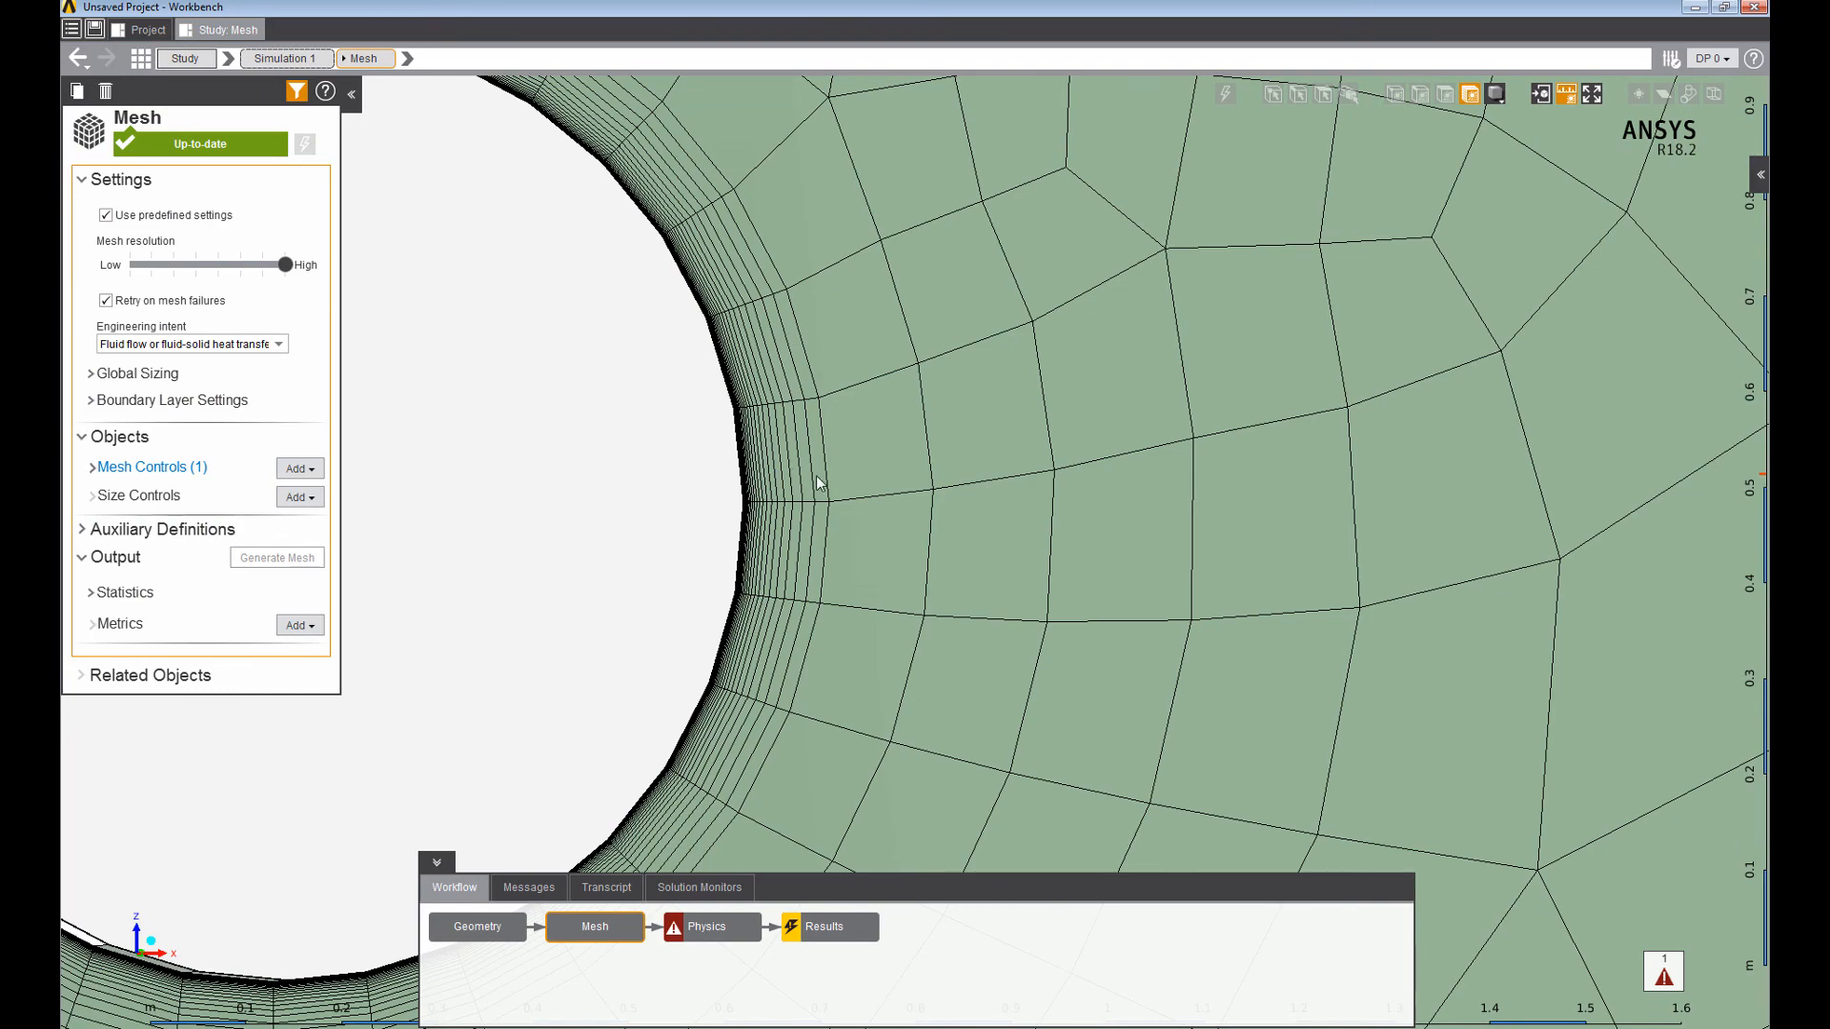
scroll(817, 481, "down", 6)
scroll(800, 473, "up", 2)
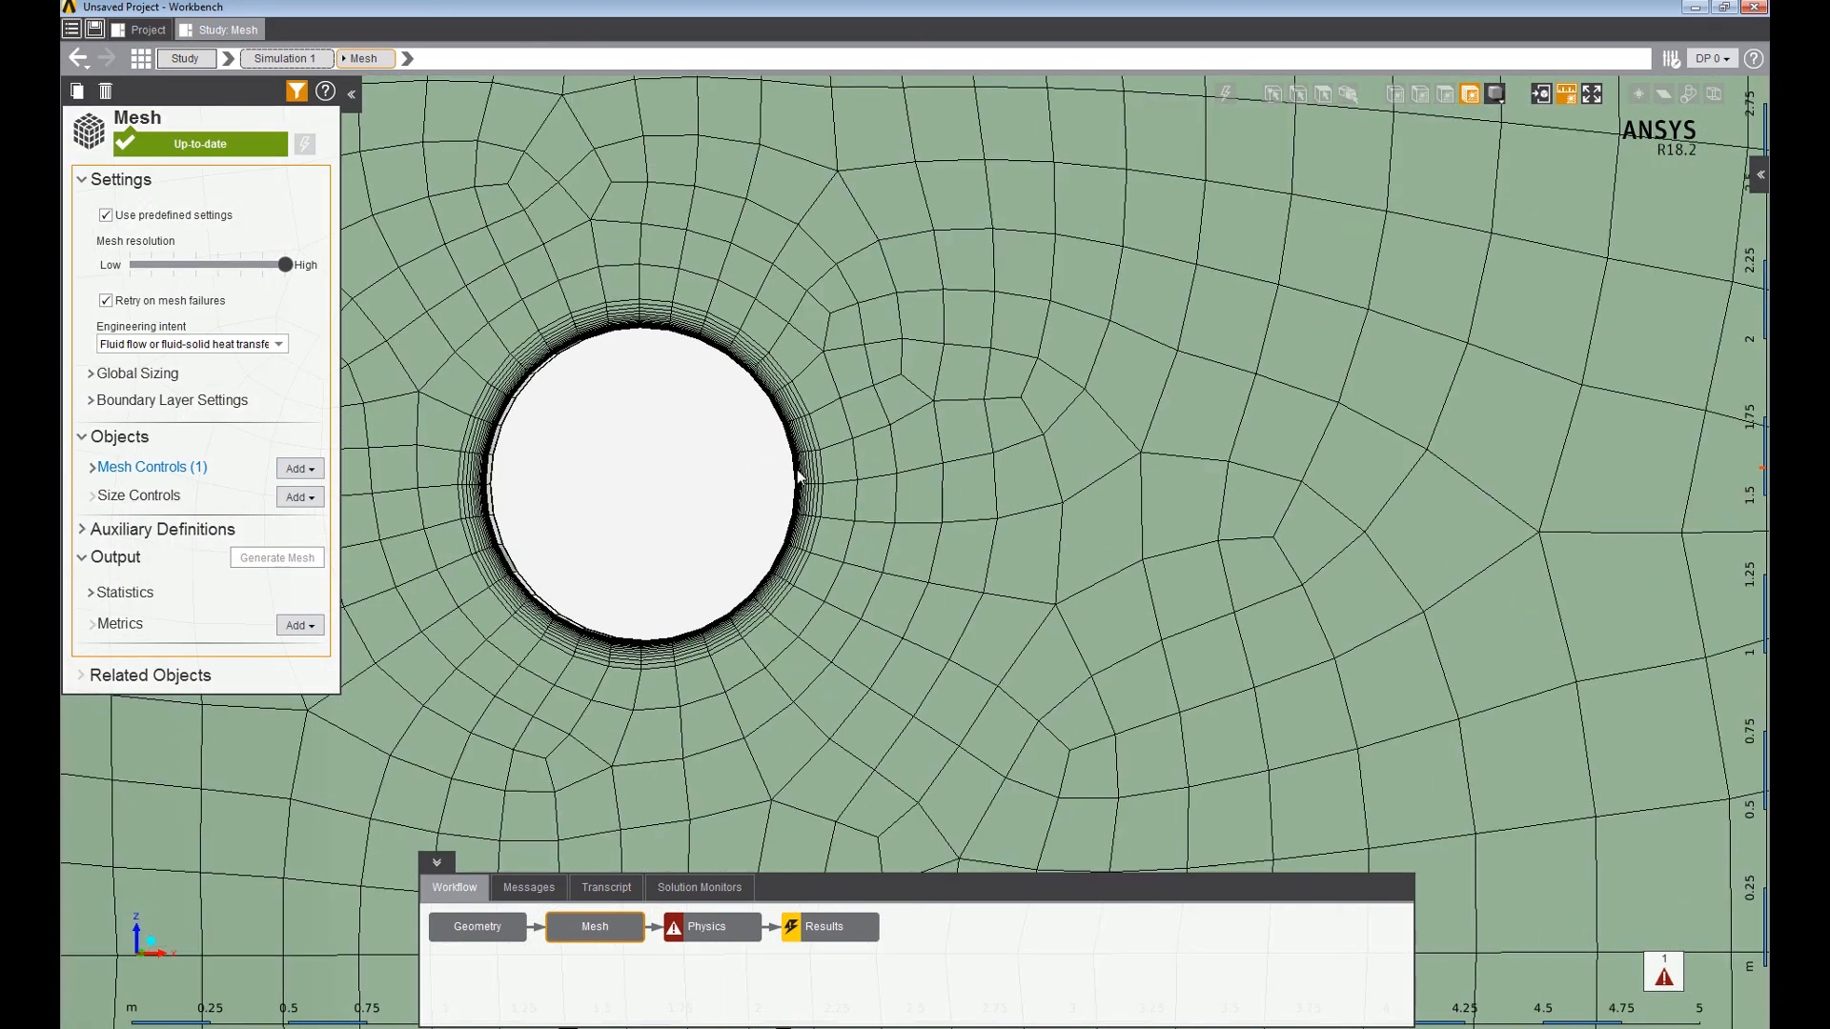
scroll(829, 491, "down", 2)
scroll(865, 511, "up", 4)
scroll(866, 511, "down", 8)
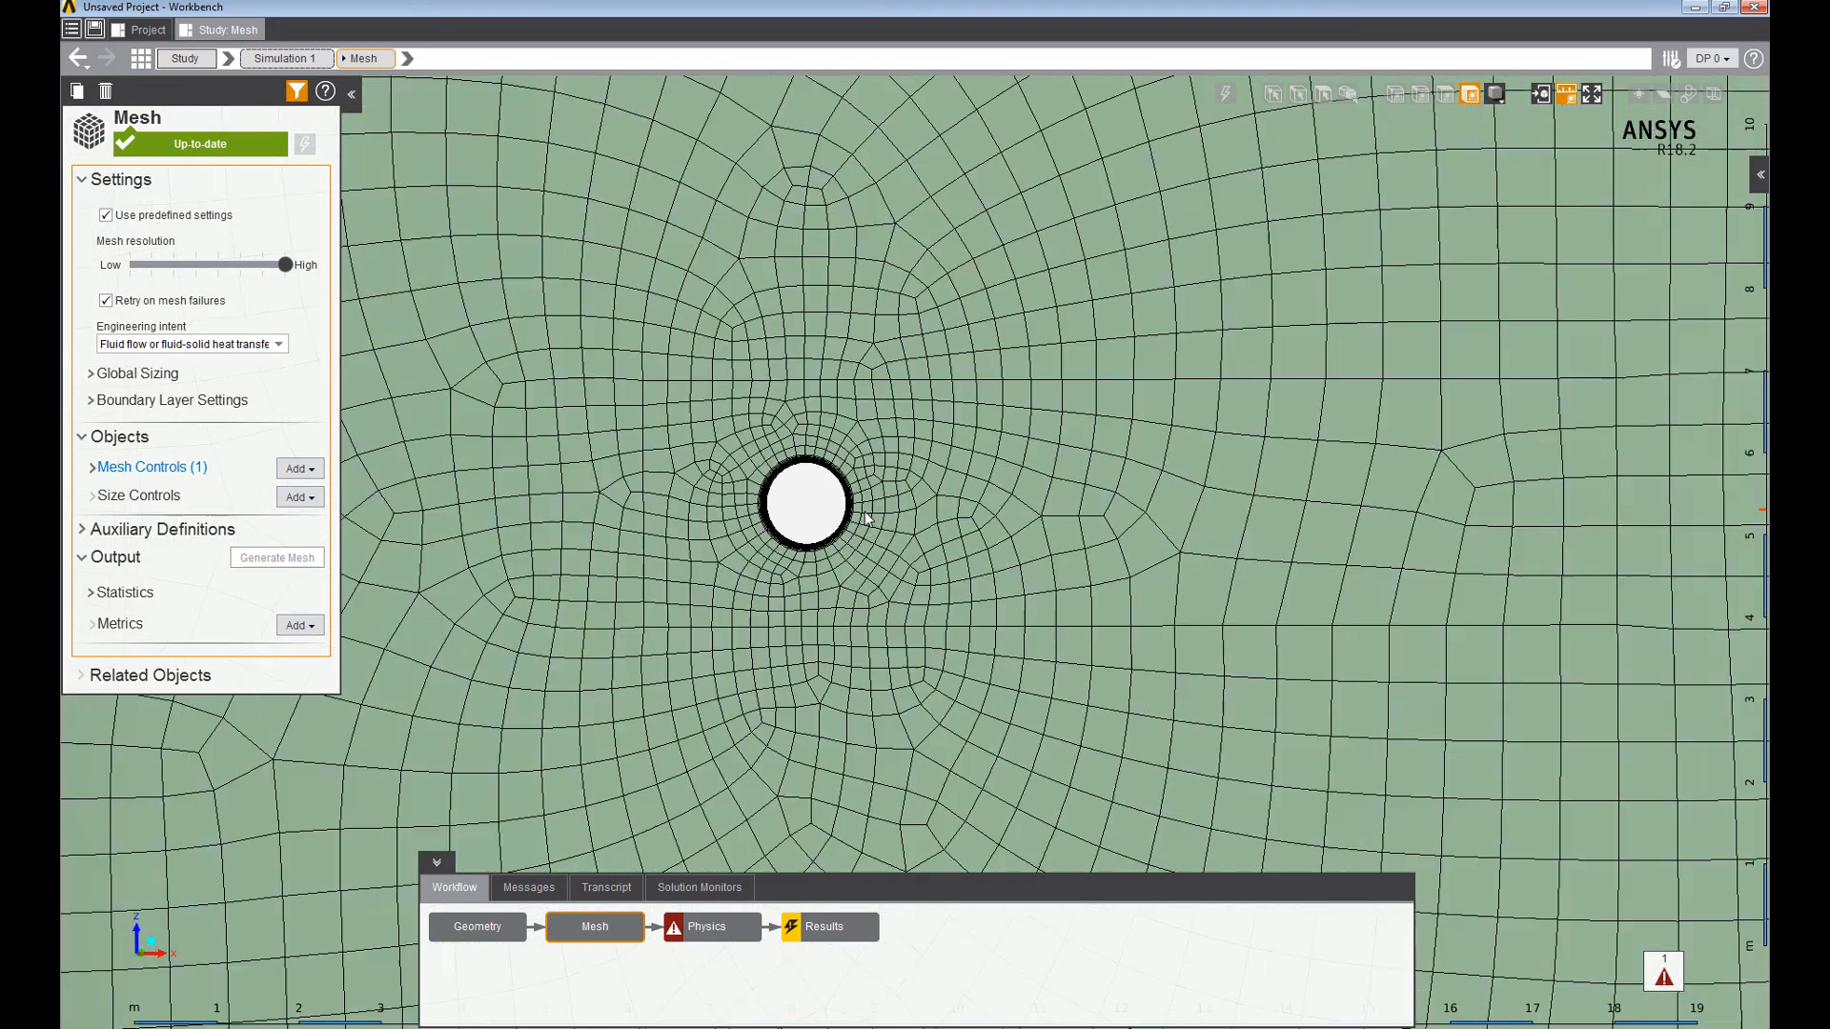
scroll(865, 514, "up", 6)
scroll(963, 536, "down", 3)
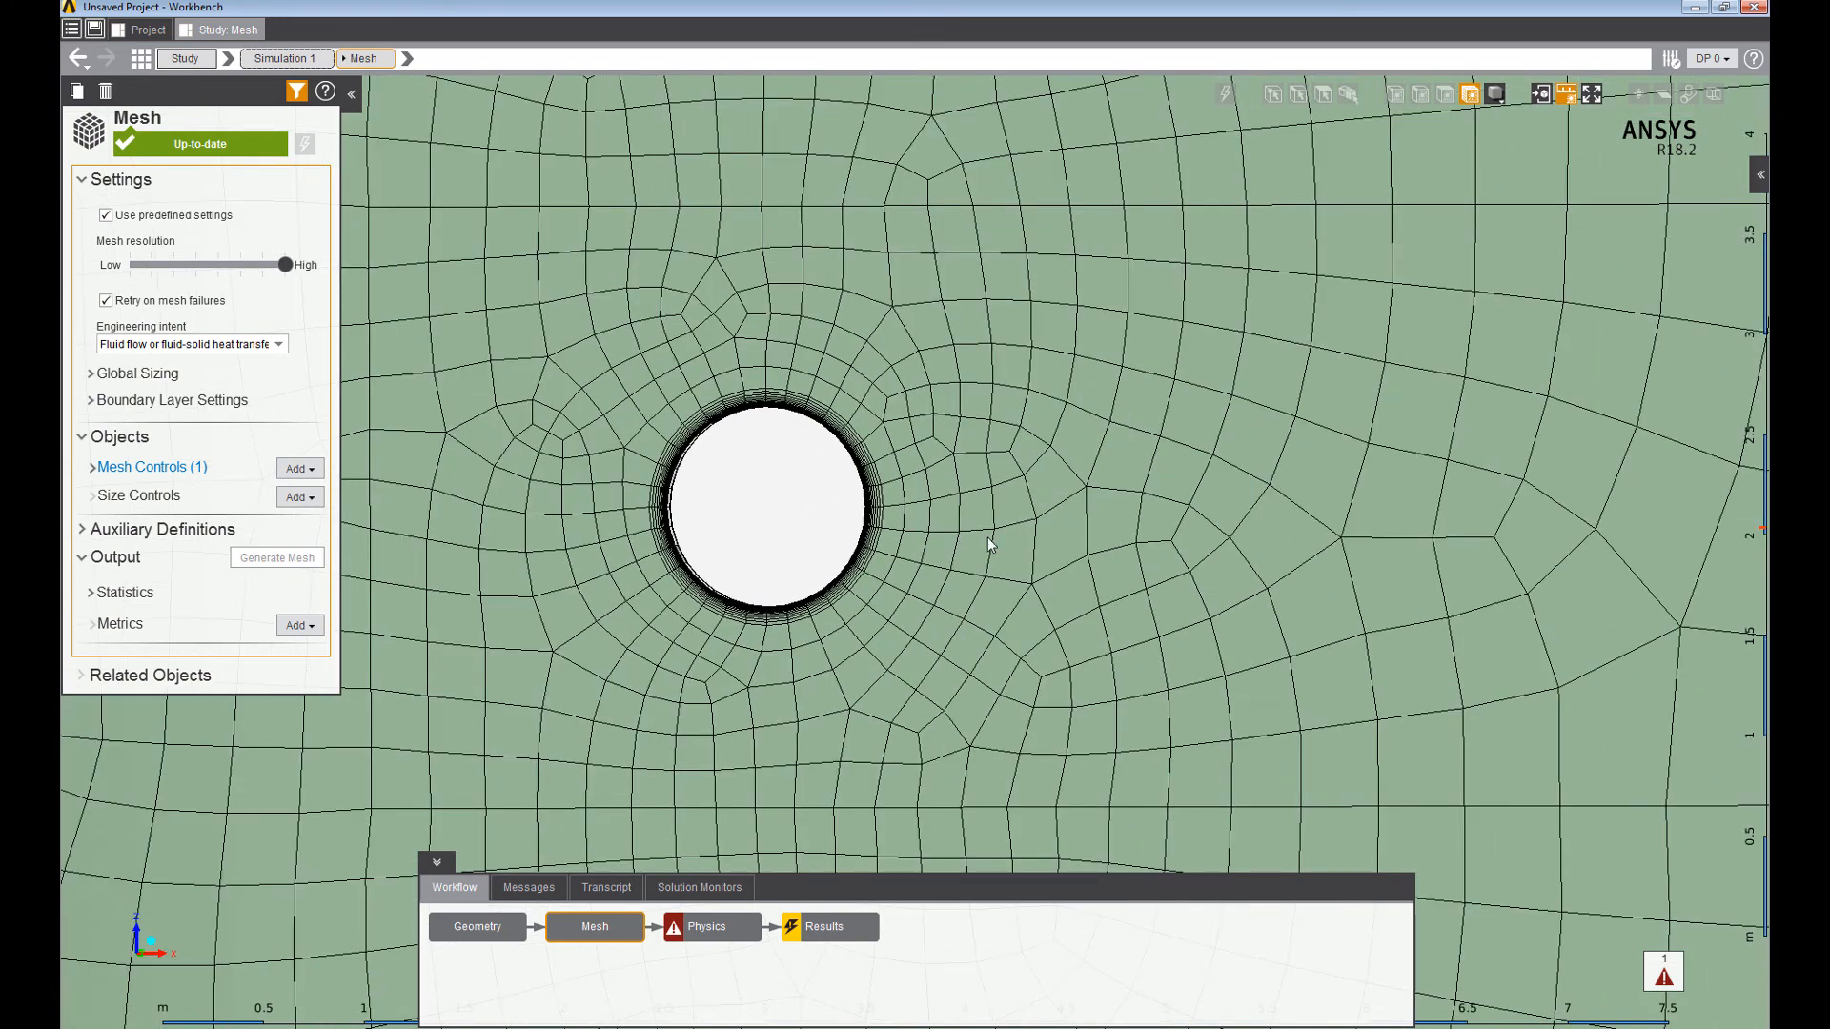
scroll(989, 544, "down", 6)
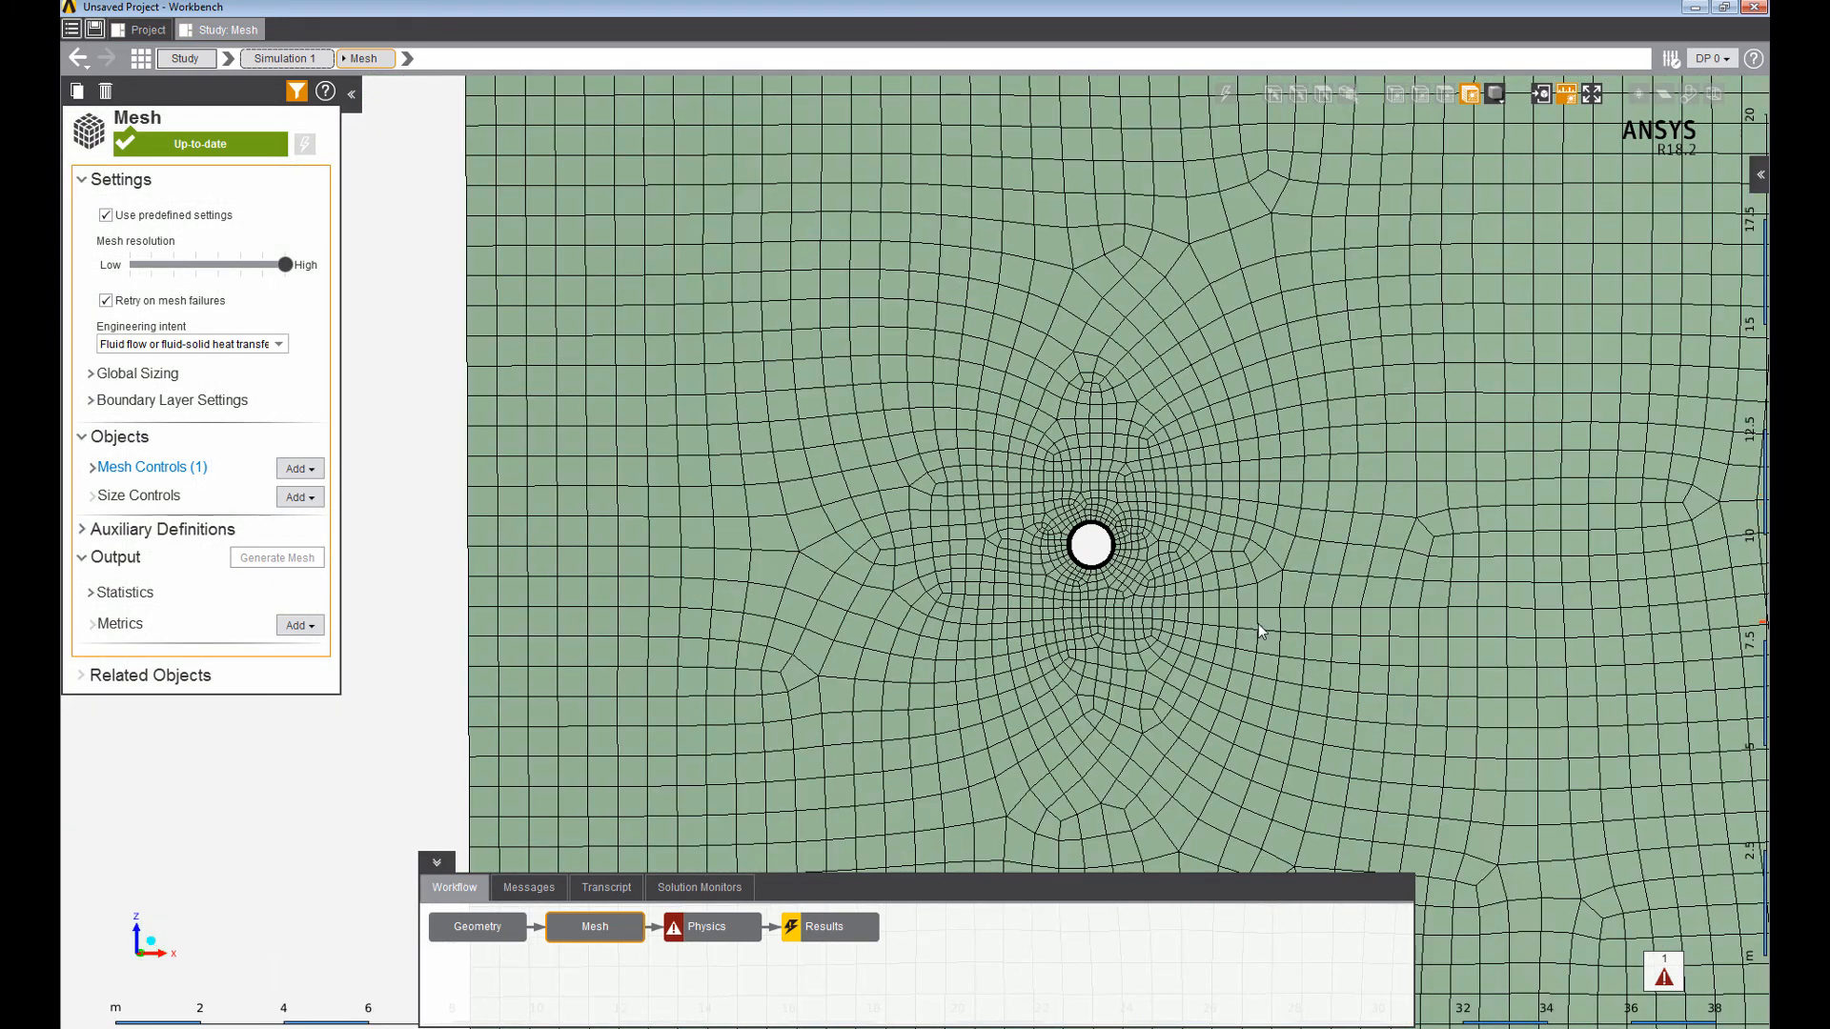
middle_click_drag(1074, 504, 781, 550, "ctrl")
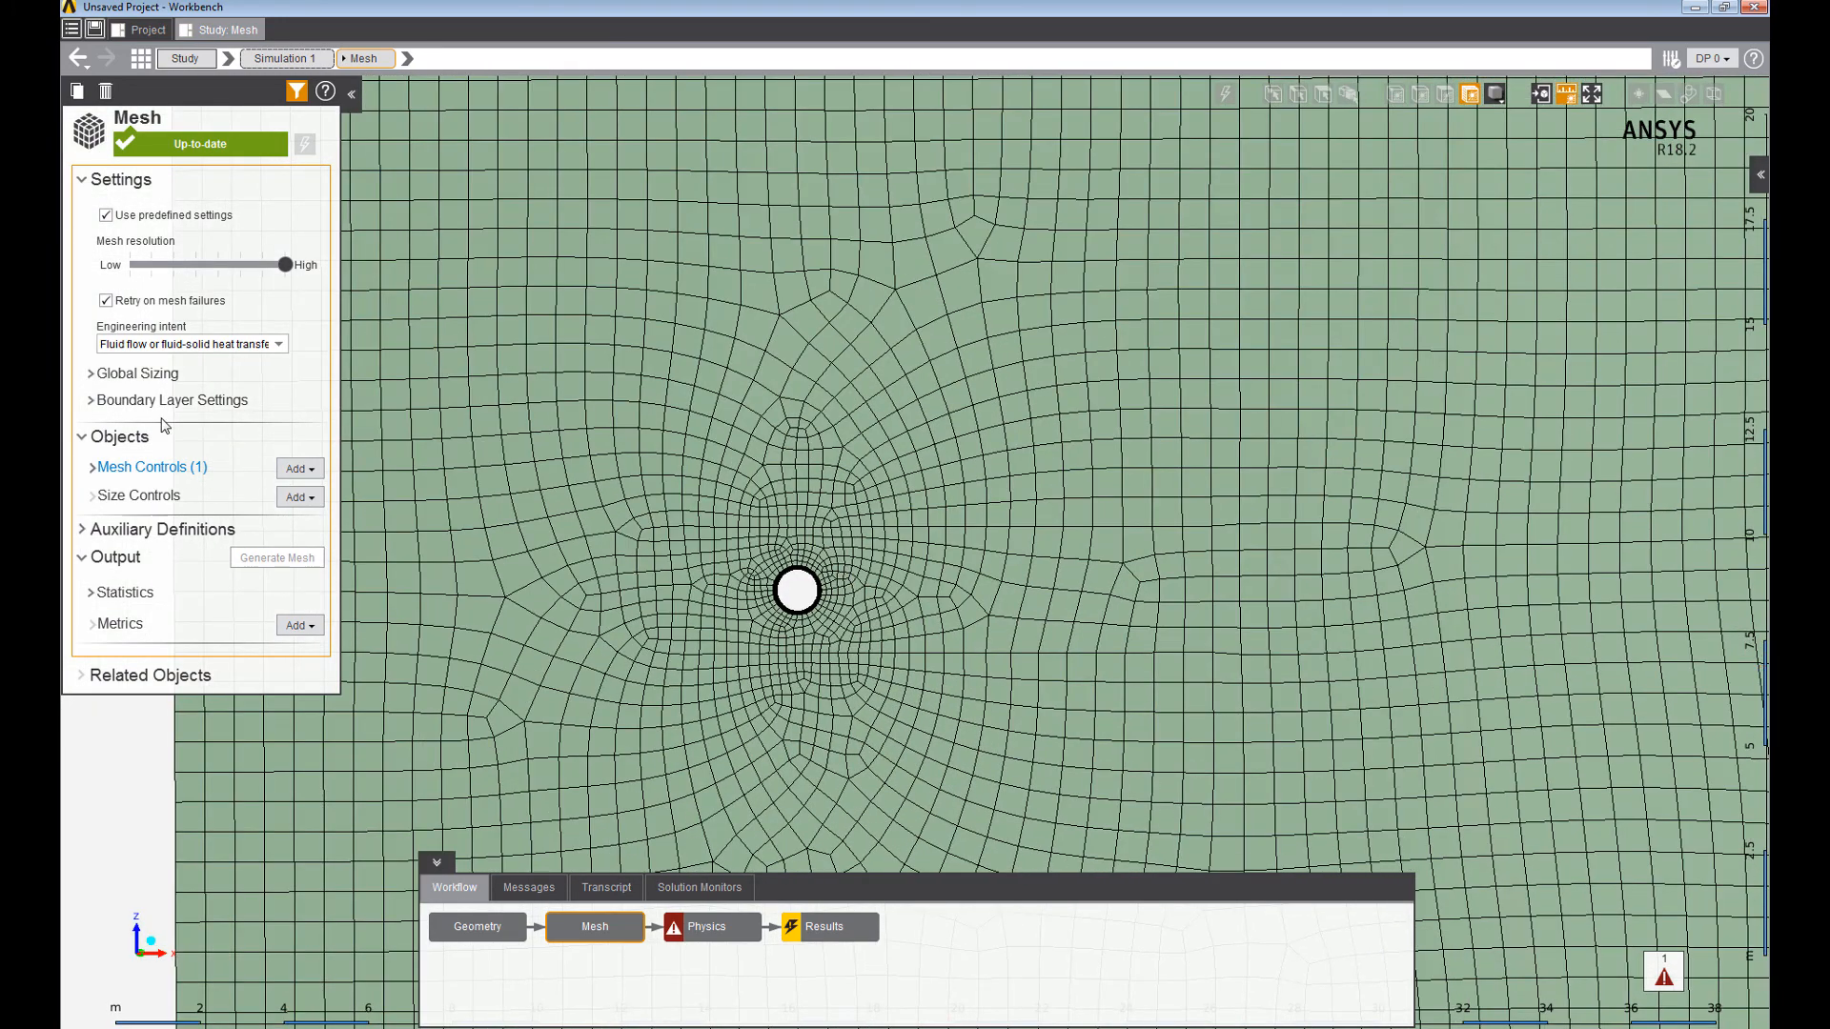
Add a face sizing to the two faces of the inner rectangular body around the cylinder, with an element size of 0.001 m.
left_click(299, 497)
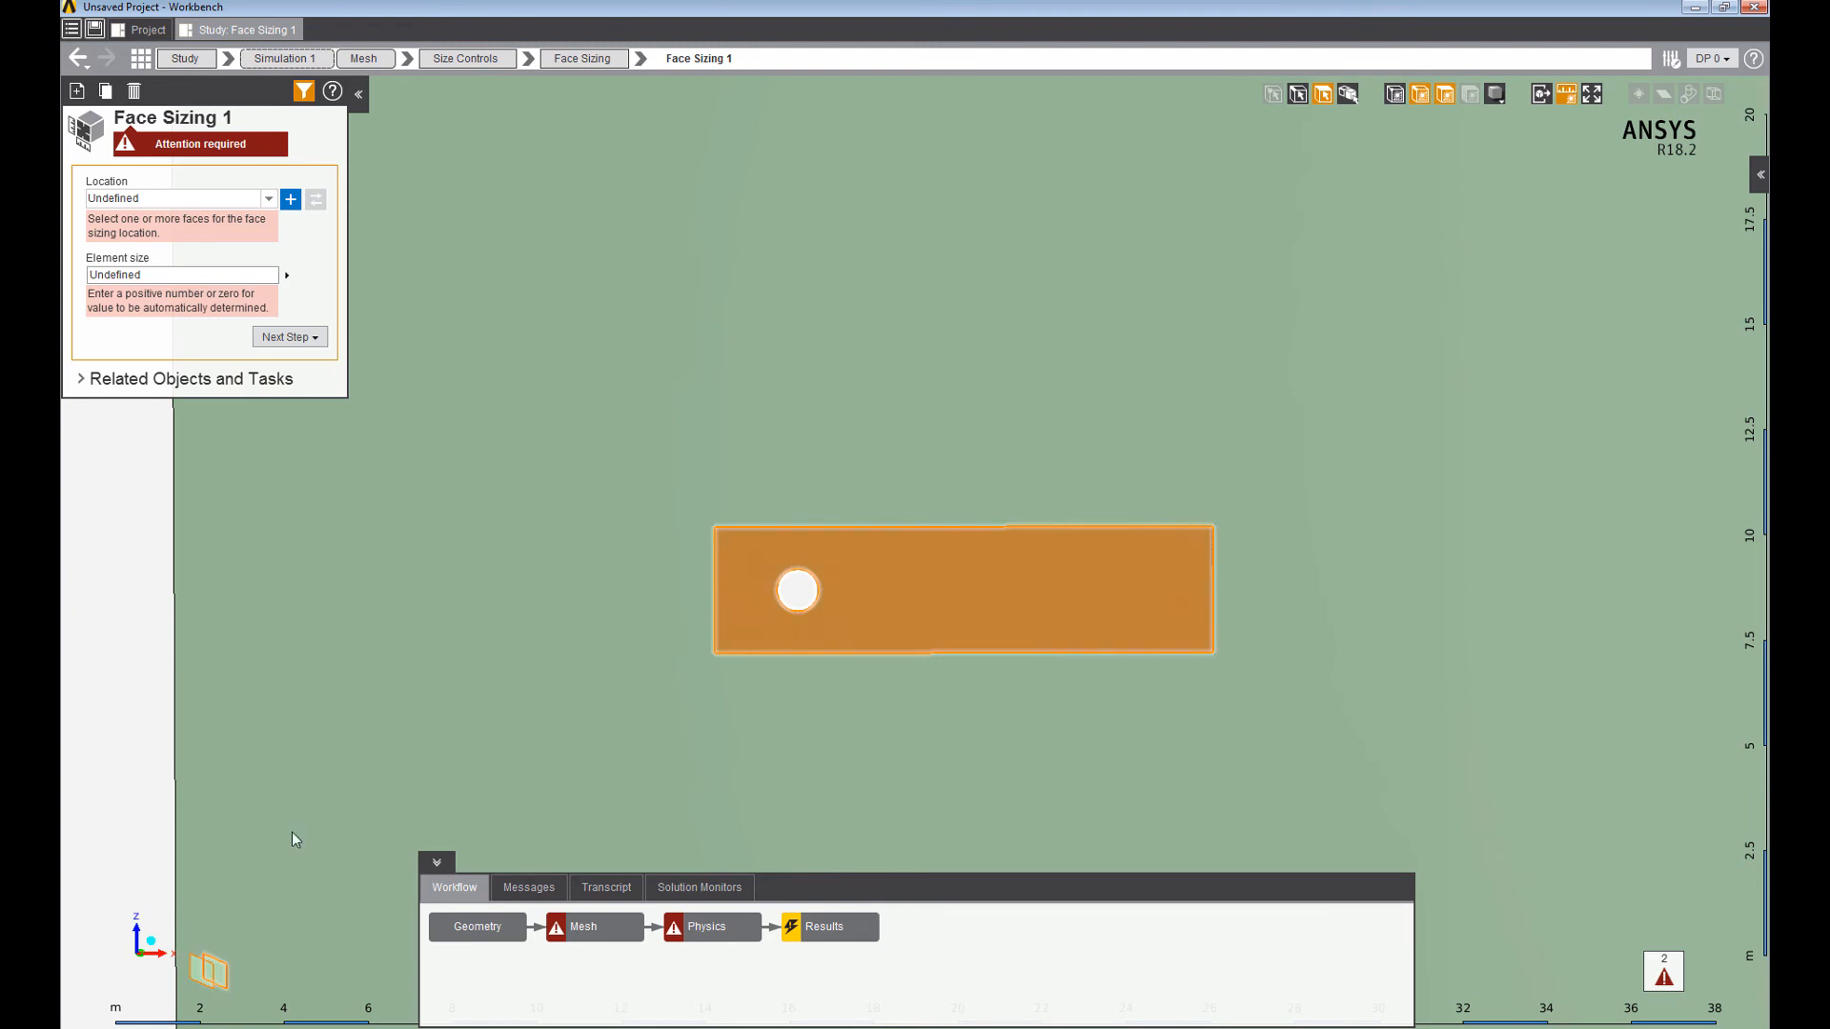
left_click(291, 199)
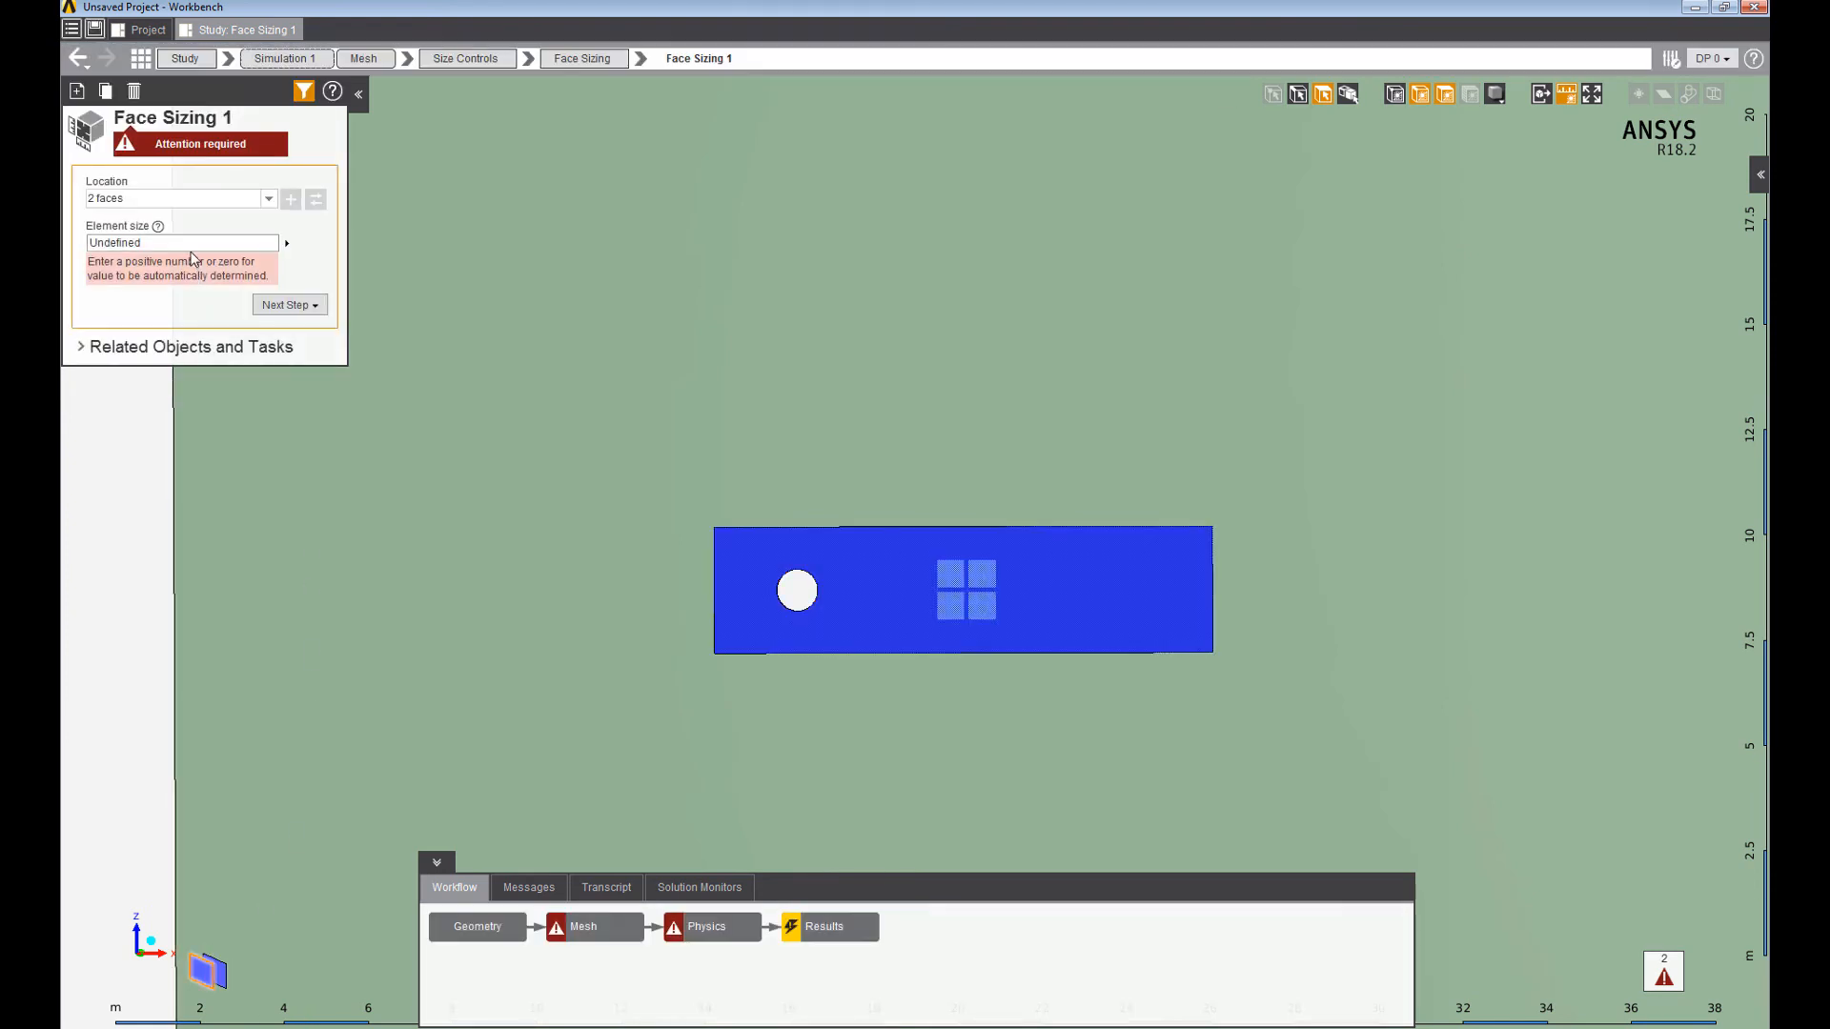
left_click(194, 243)
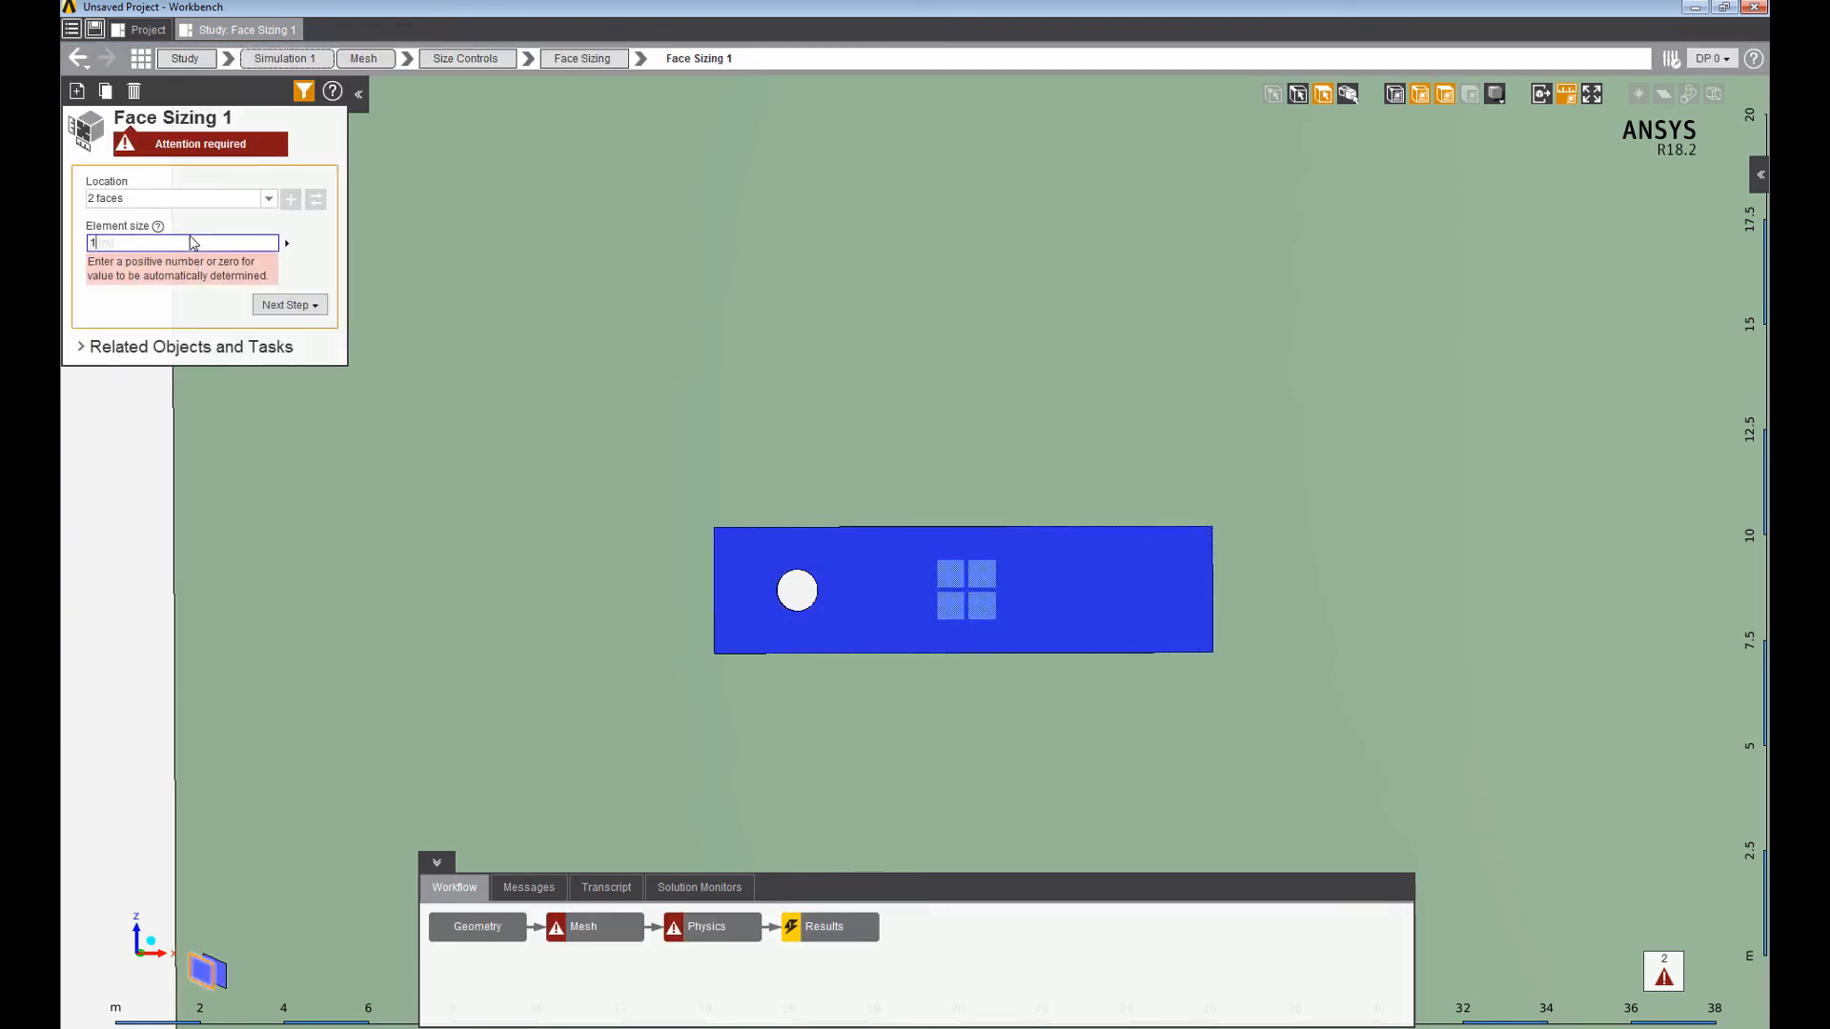
key("Return")
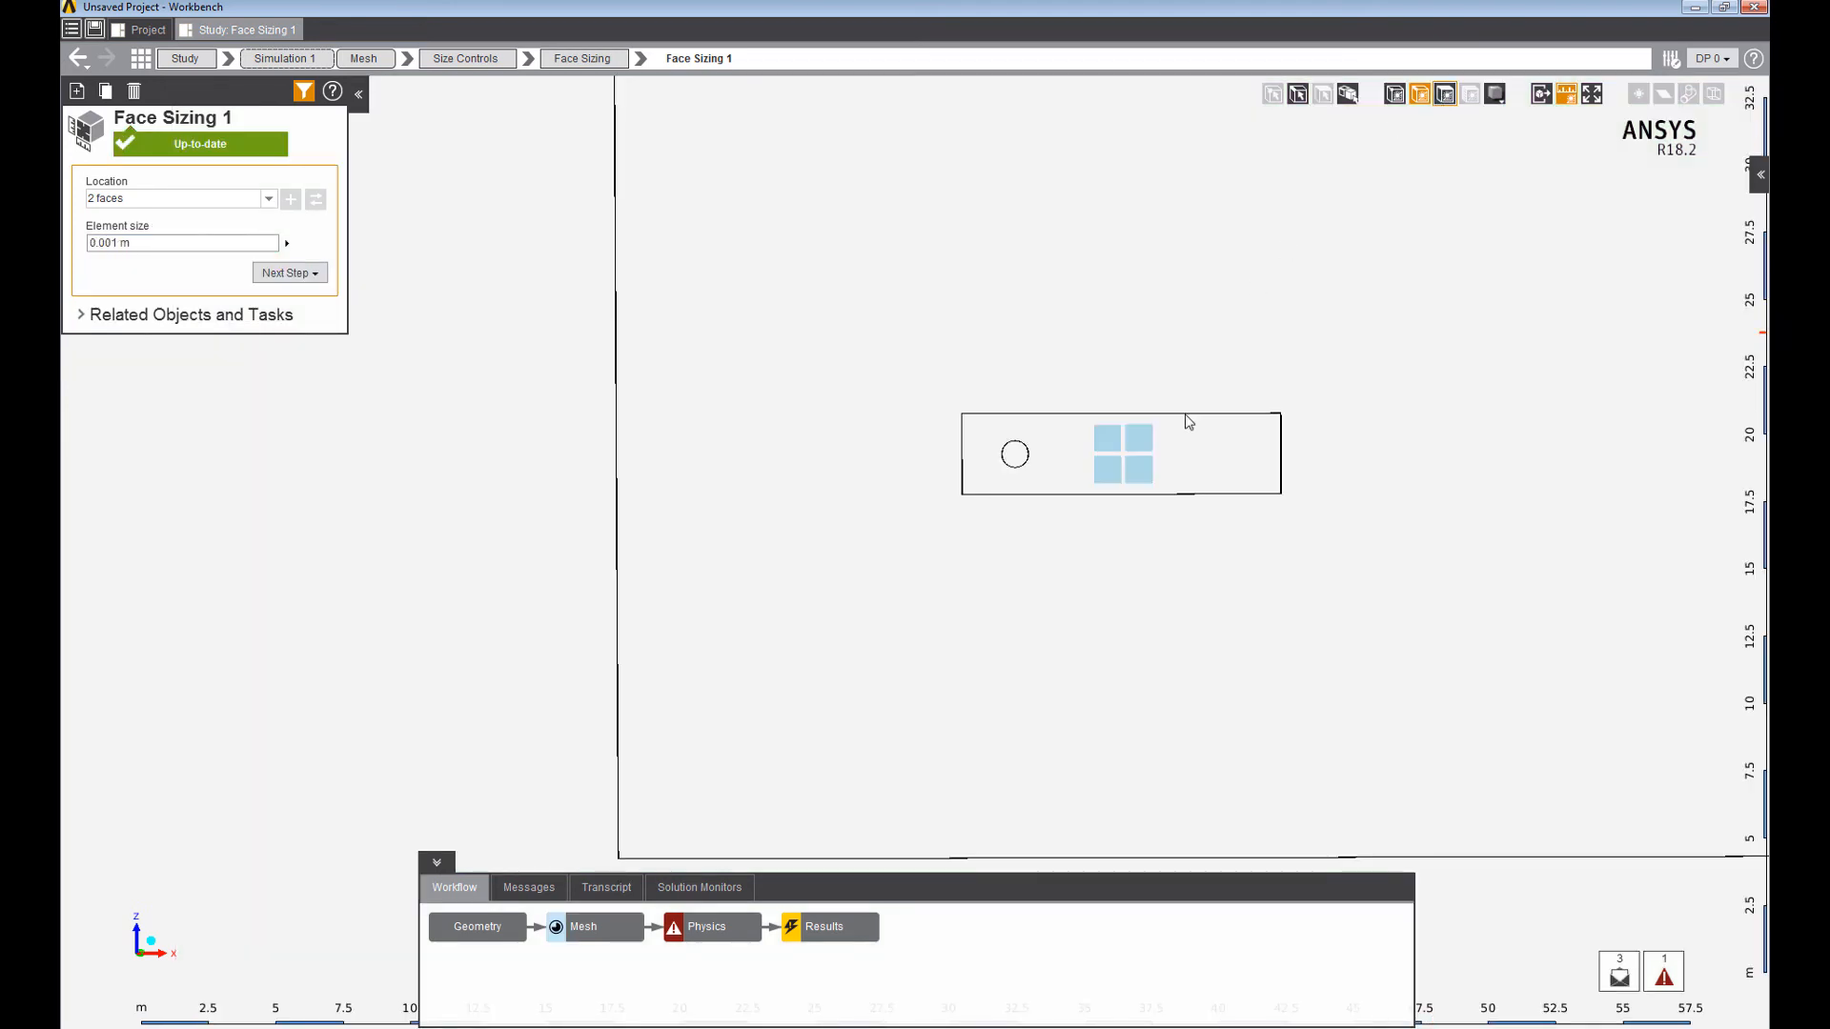
middle_click_drag(1189, 420, 1115, 395)
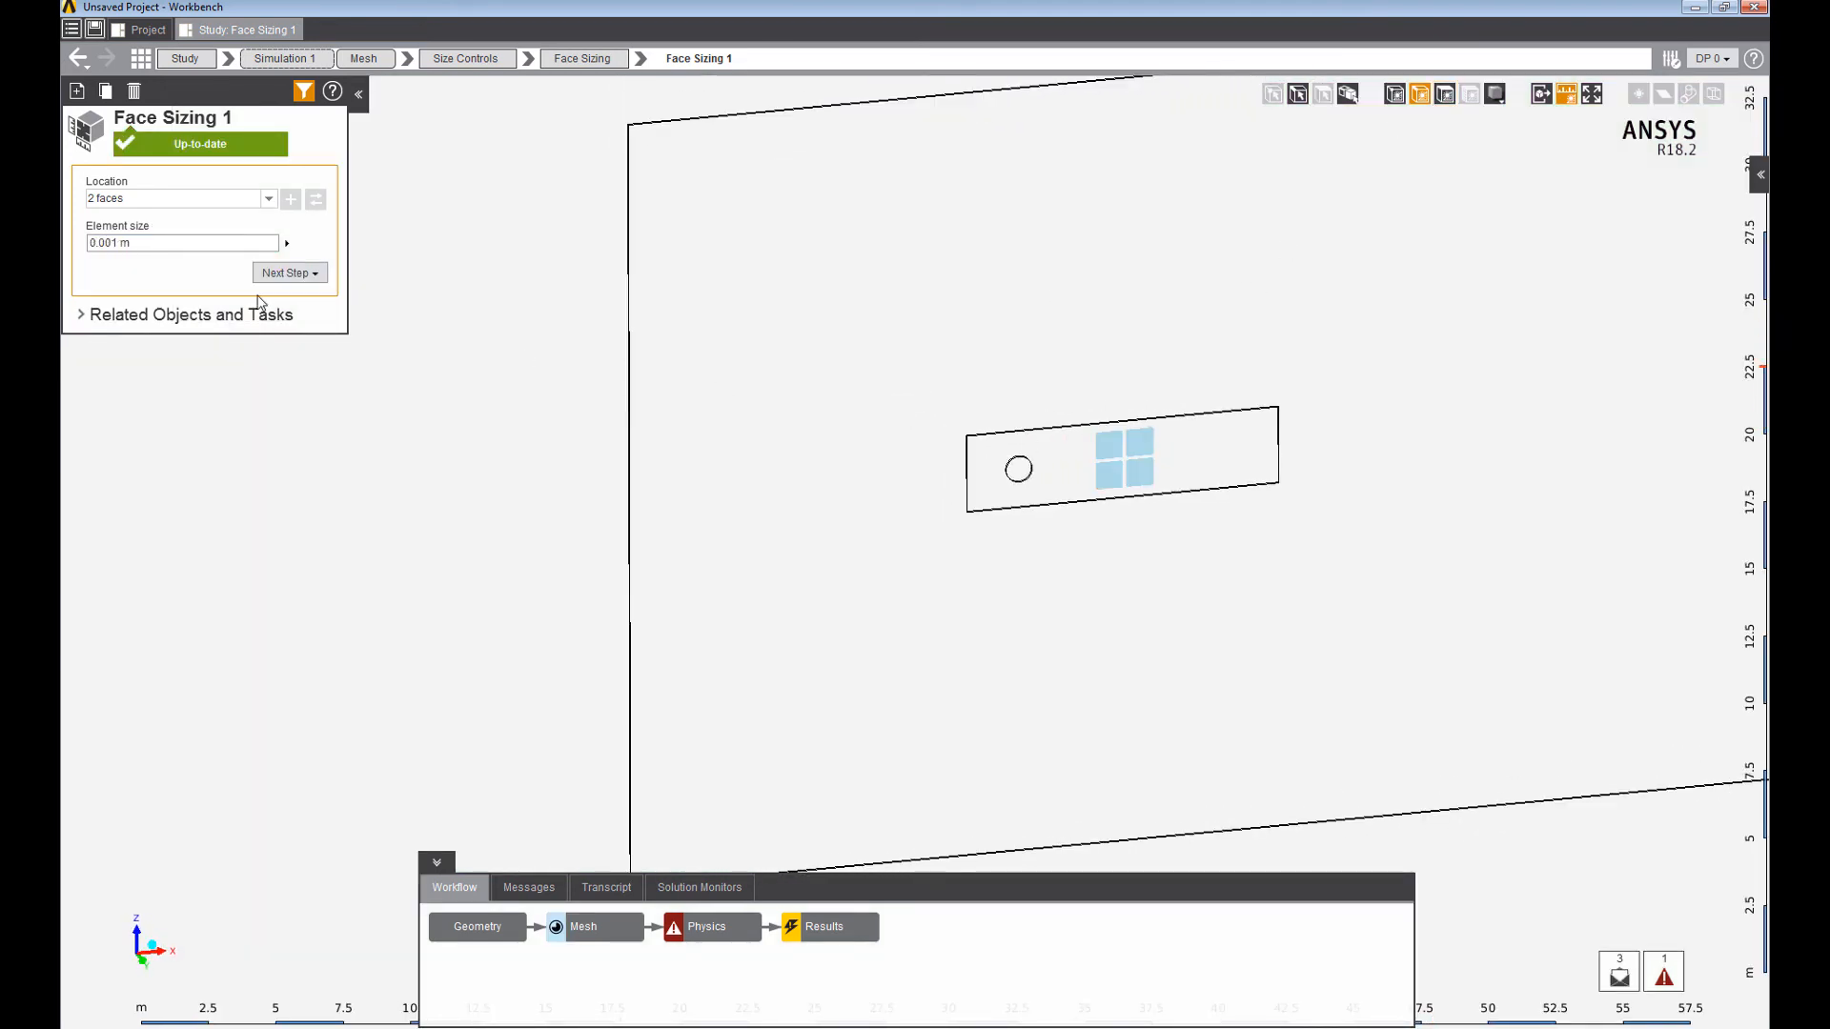
Set the element size of the face sizing on the inner rectangle's two faces to 0.1 m.
left_click(190, 244)
key("Left")
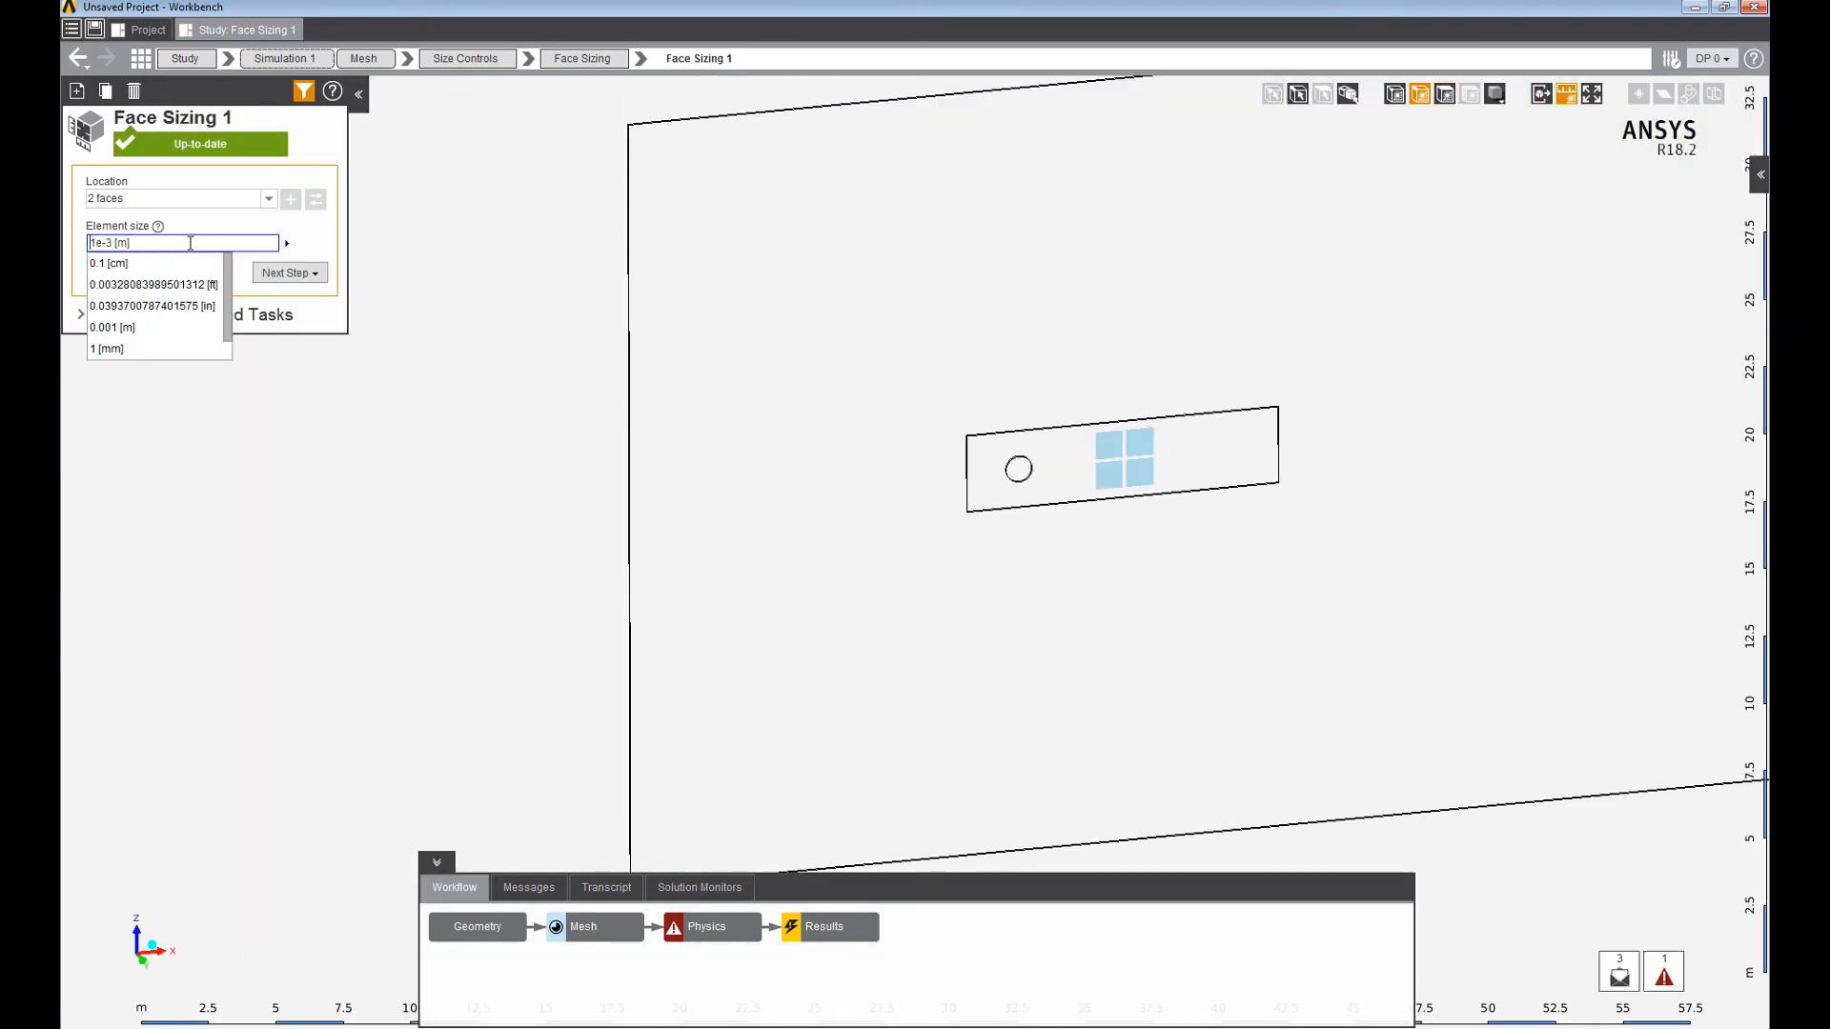
key("Right")
key("Right")
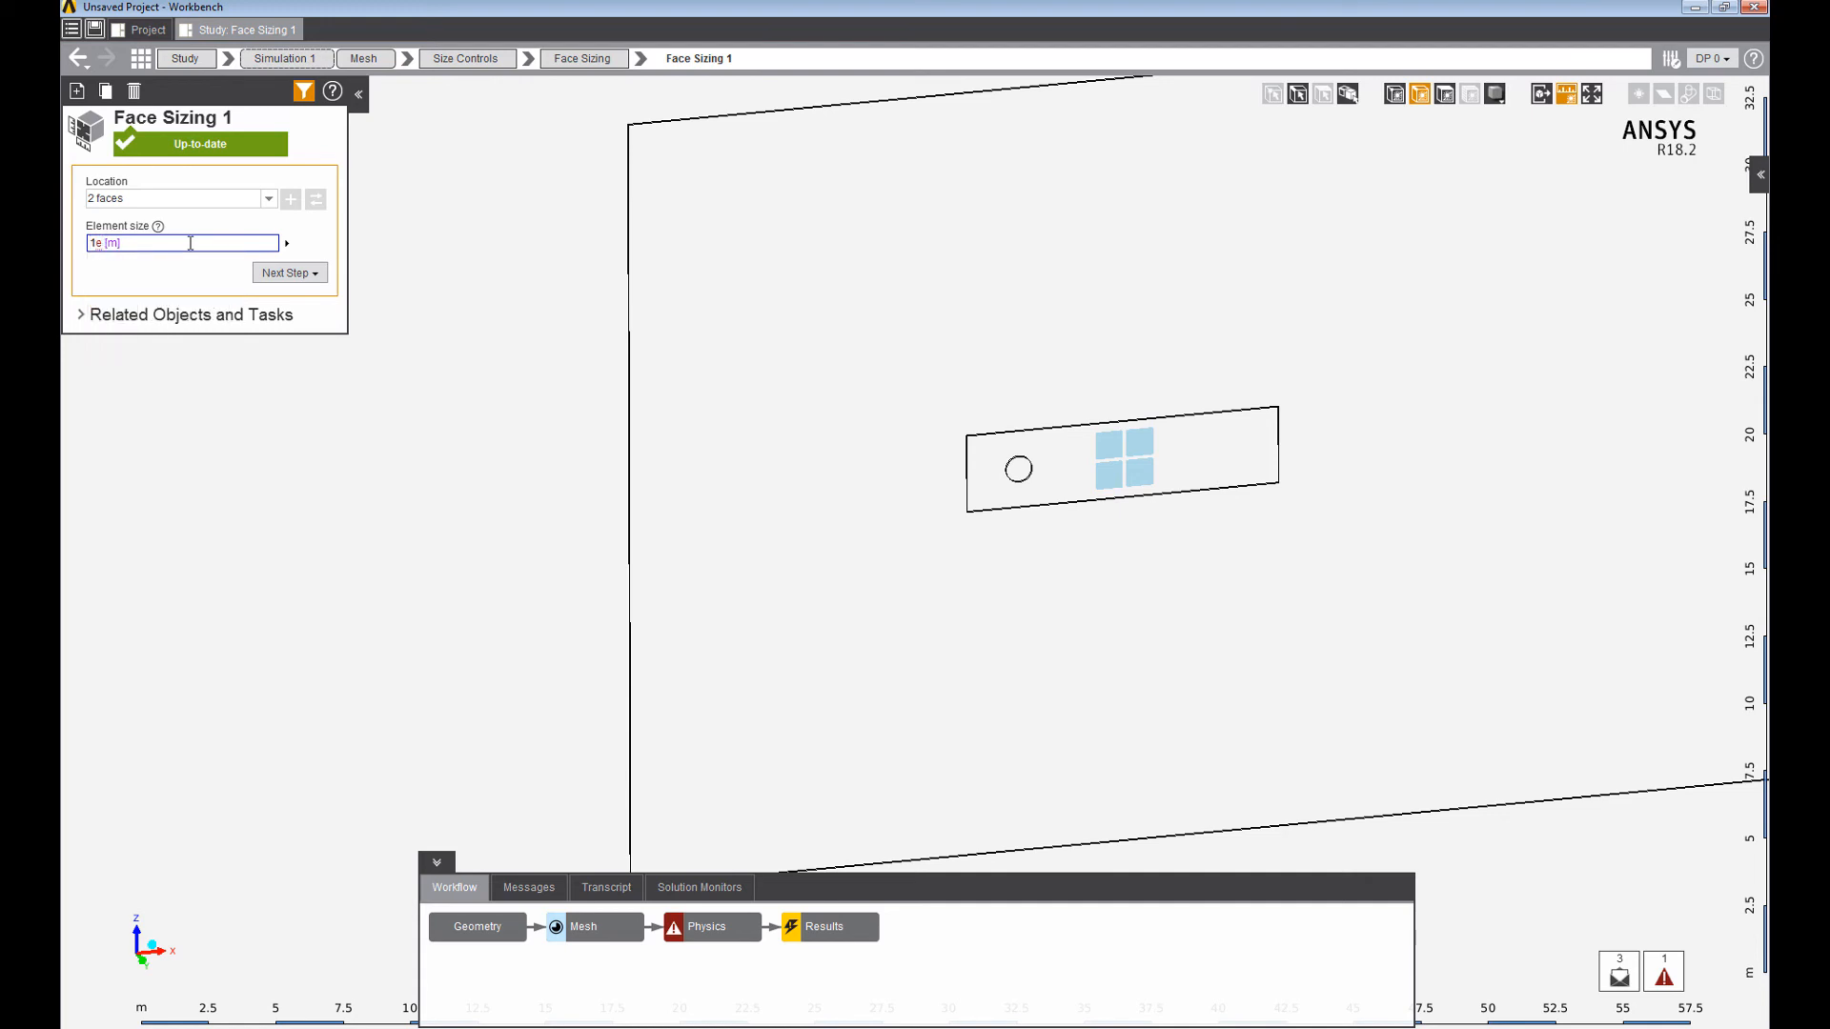
key("Return")
Generate the mesh with the new face sizing and display it on the model.
scroll(1168, 564, "up", 4)
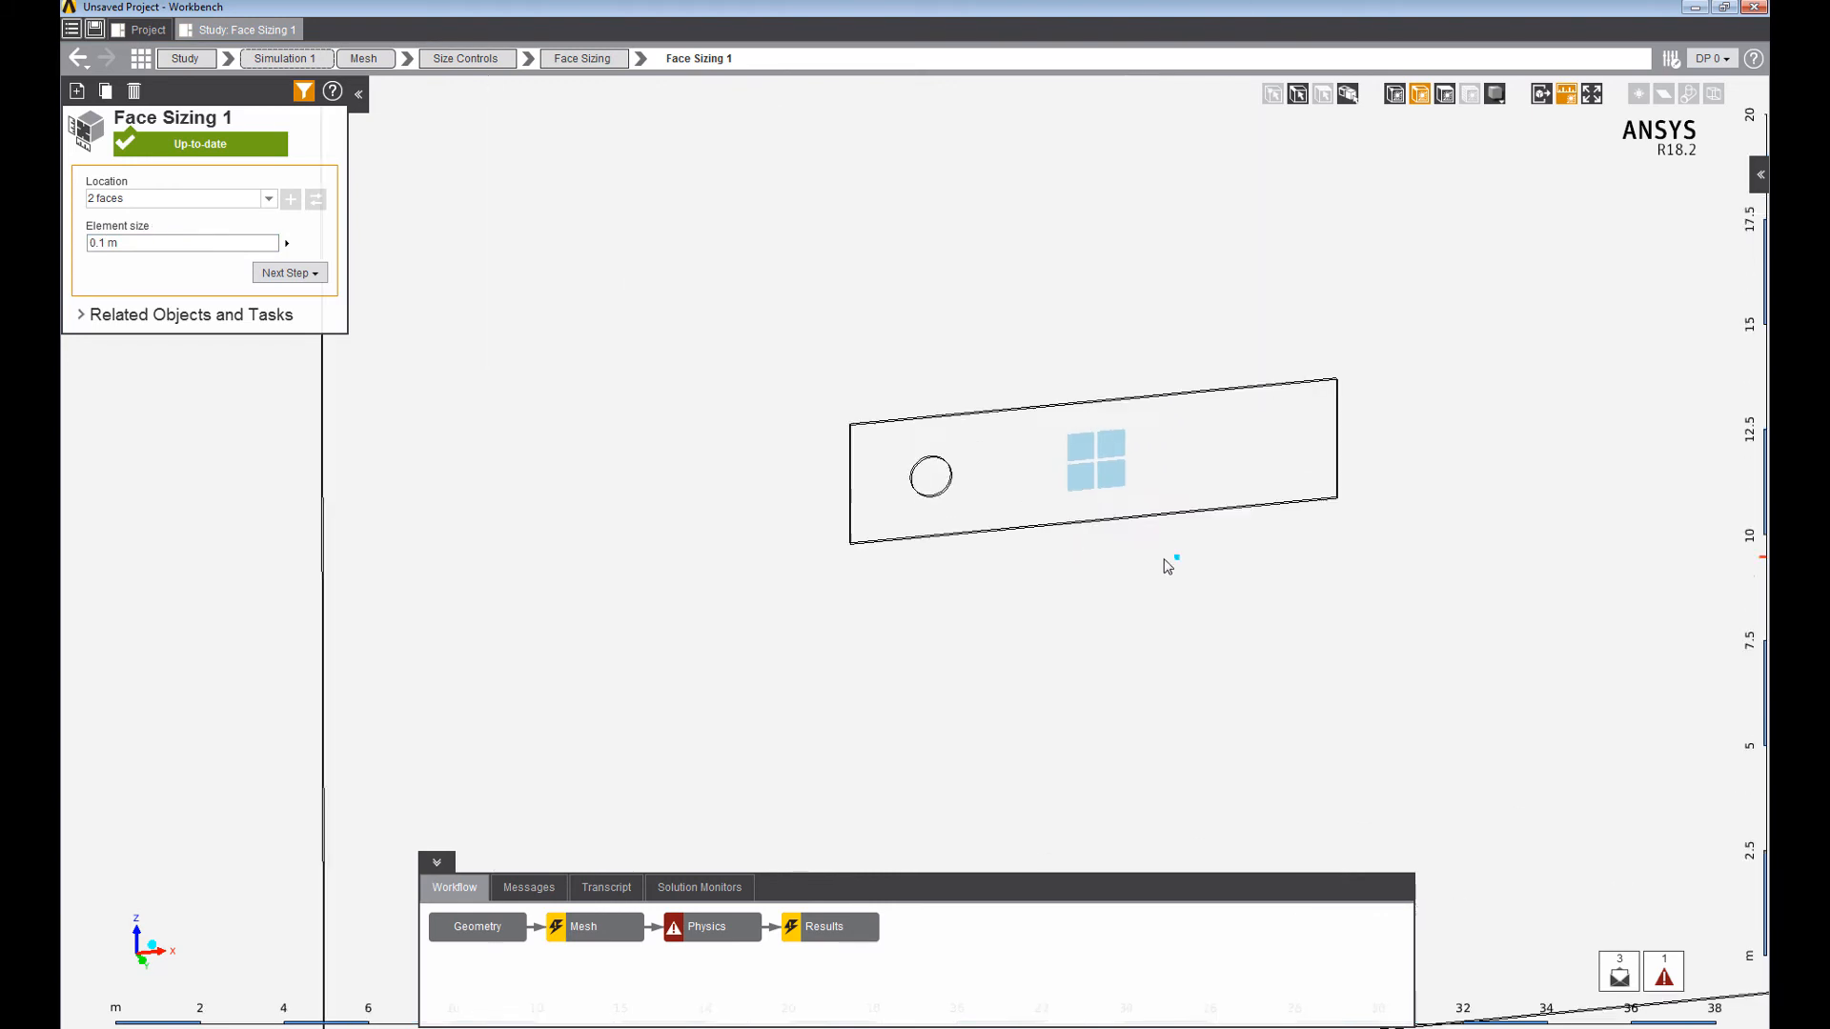
scroll(1181, 655, "up", 4)
scroll(1181, 658, "down", 8)
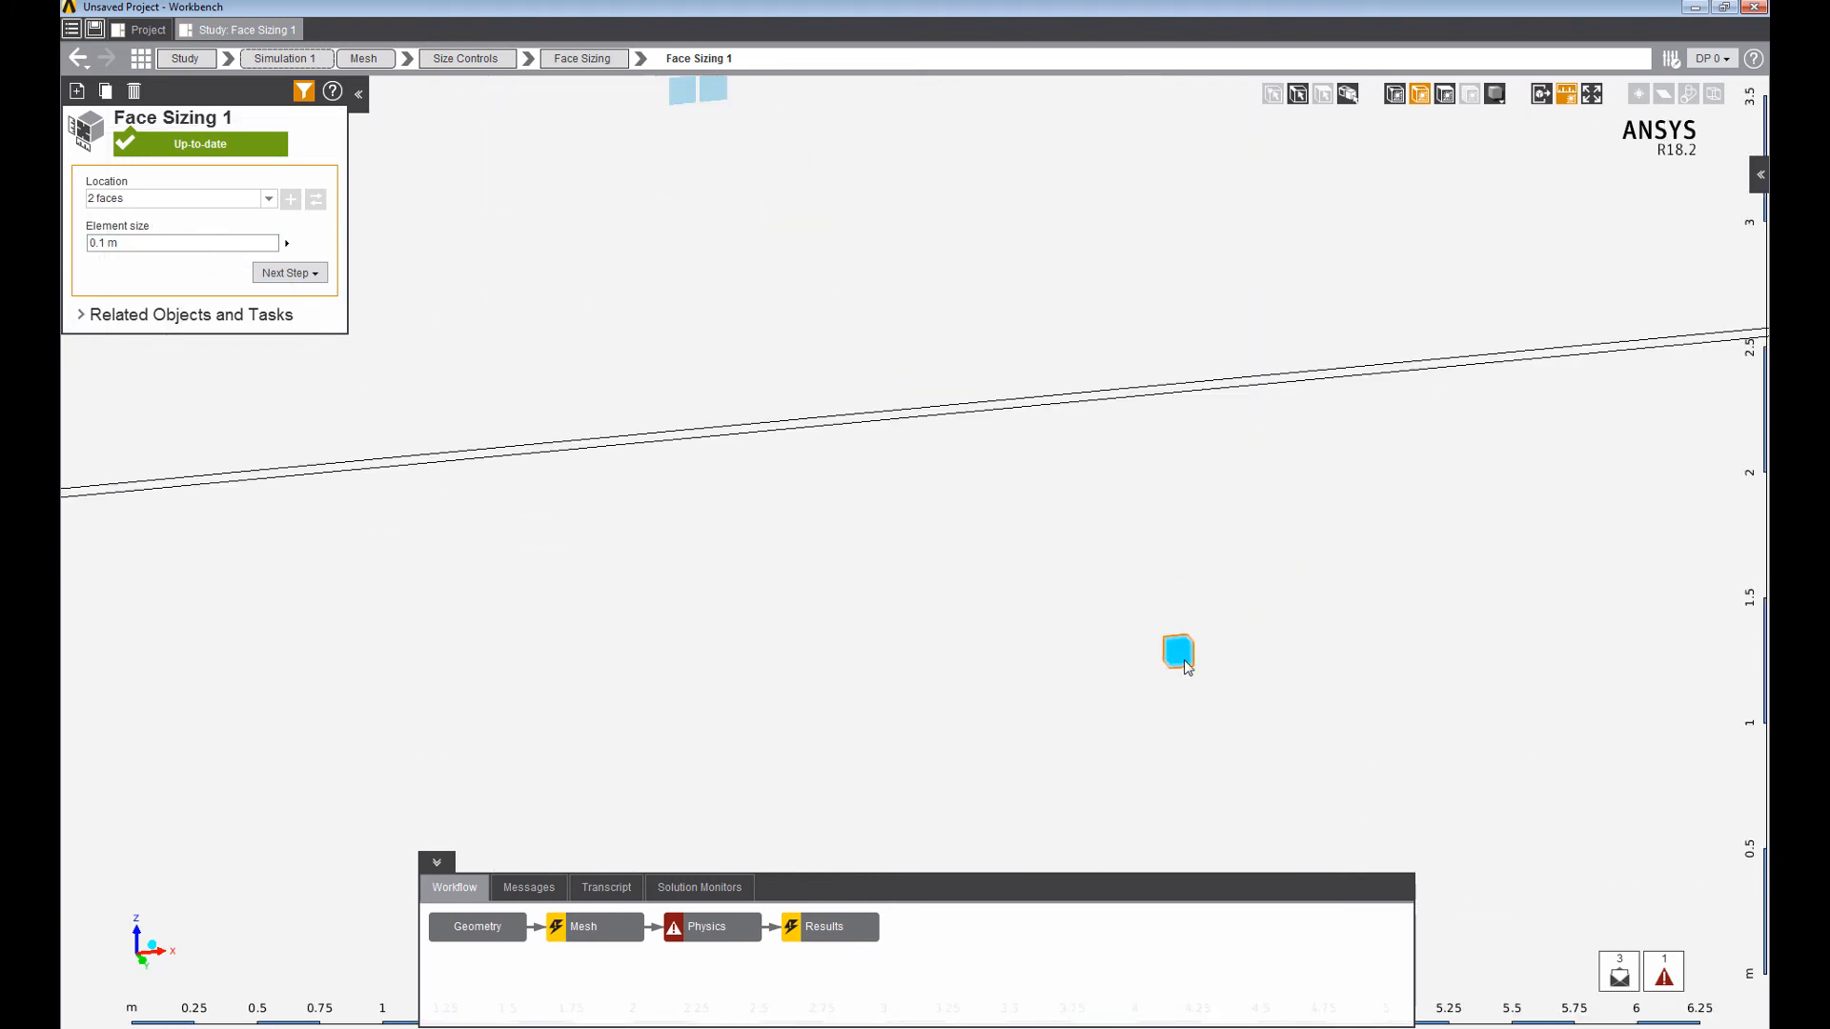
scroll(1183, 654, "down", 1)
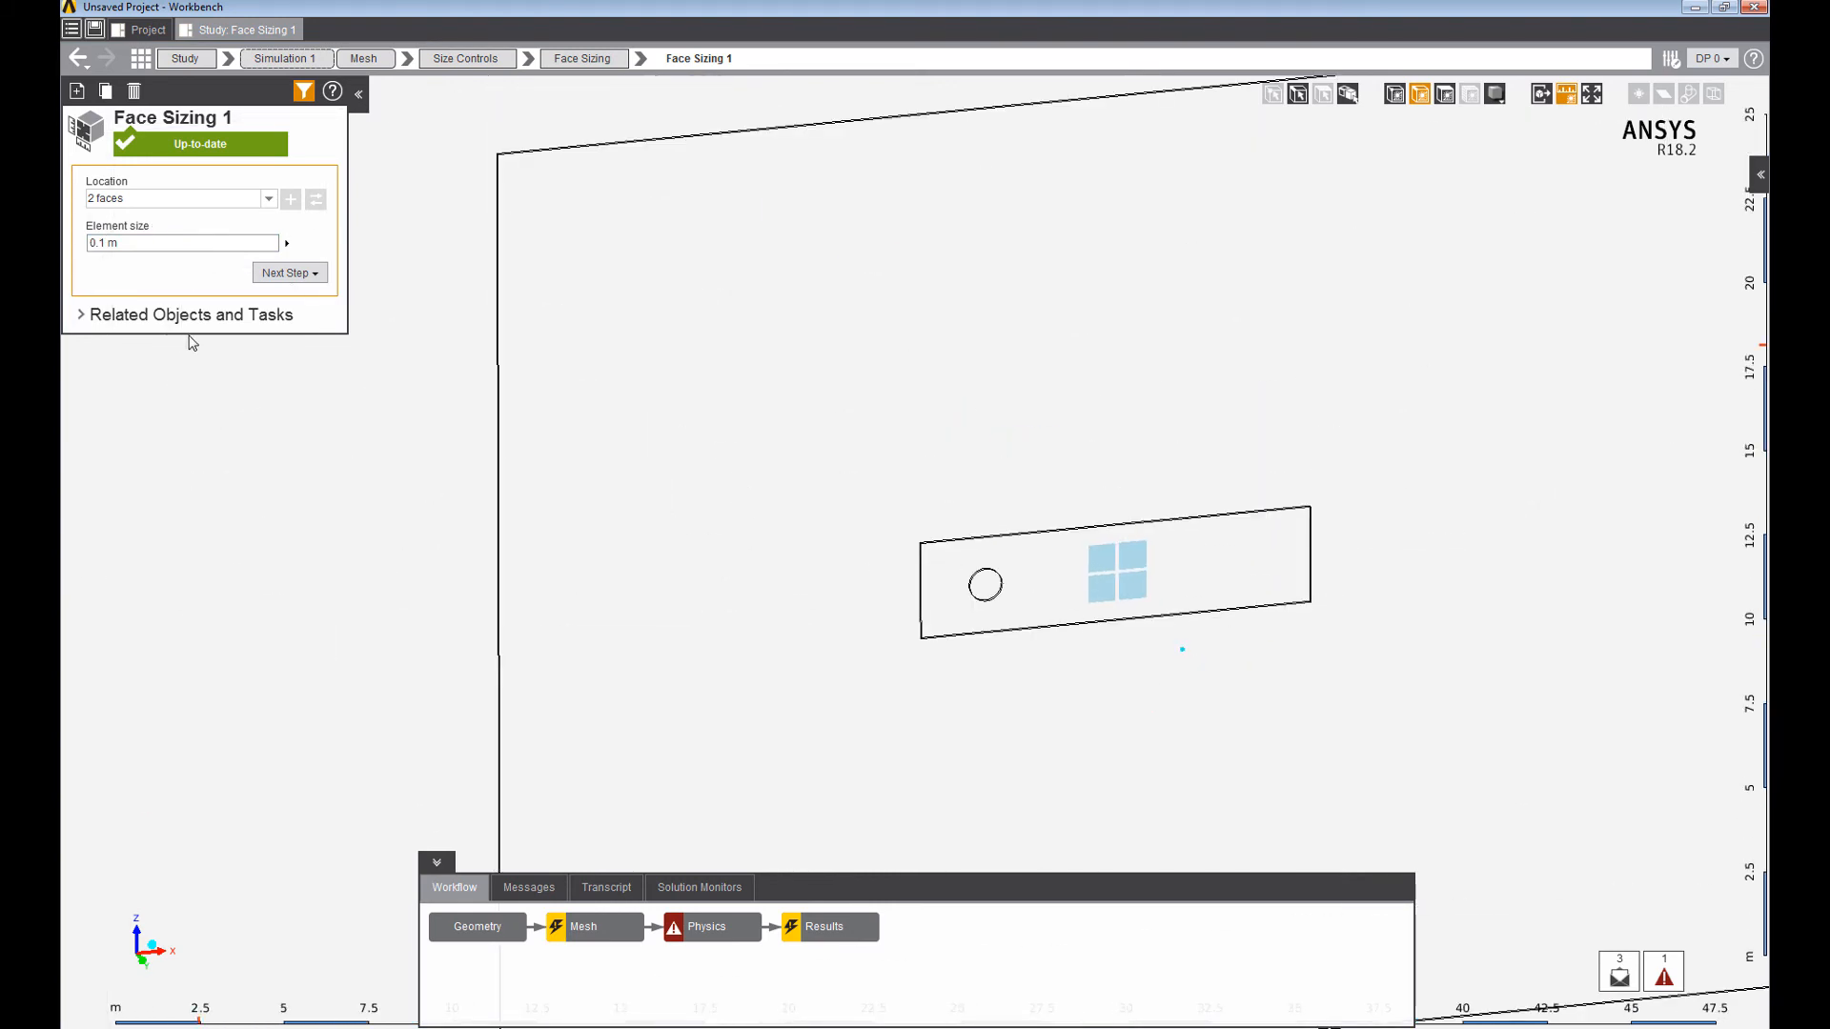
mouse_move(1119, 587)
middle_mouse_down()
mouse_move(1160, 663)
mouse_move(1150, 621)
mouse_move(1207, 635)
middle_mouse_up()
scroll(1184, 606, "up", 5)
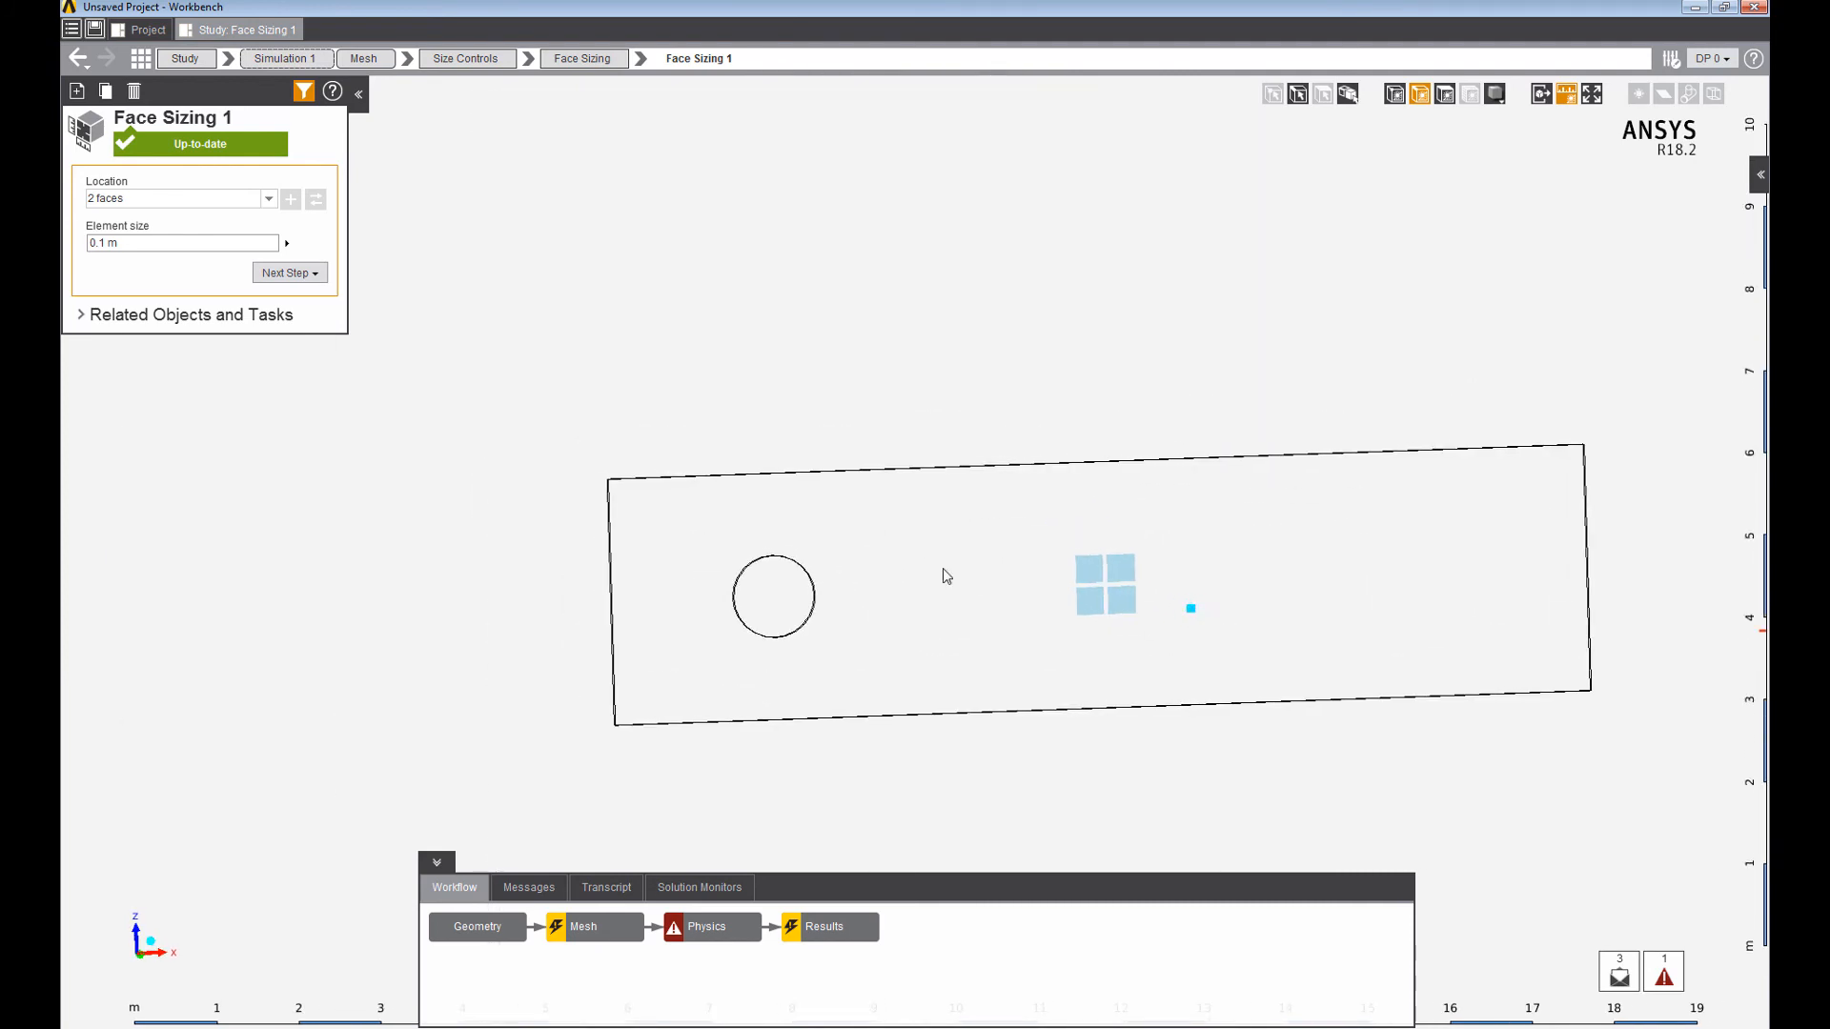
right_click(561, 365)
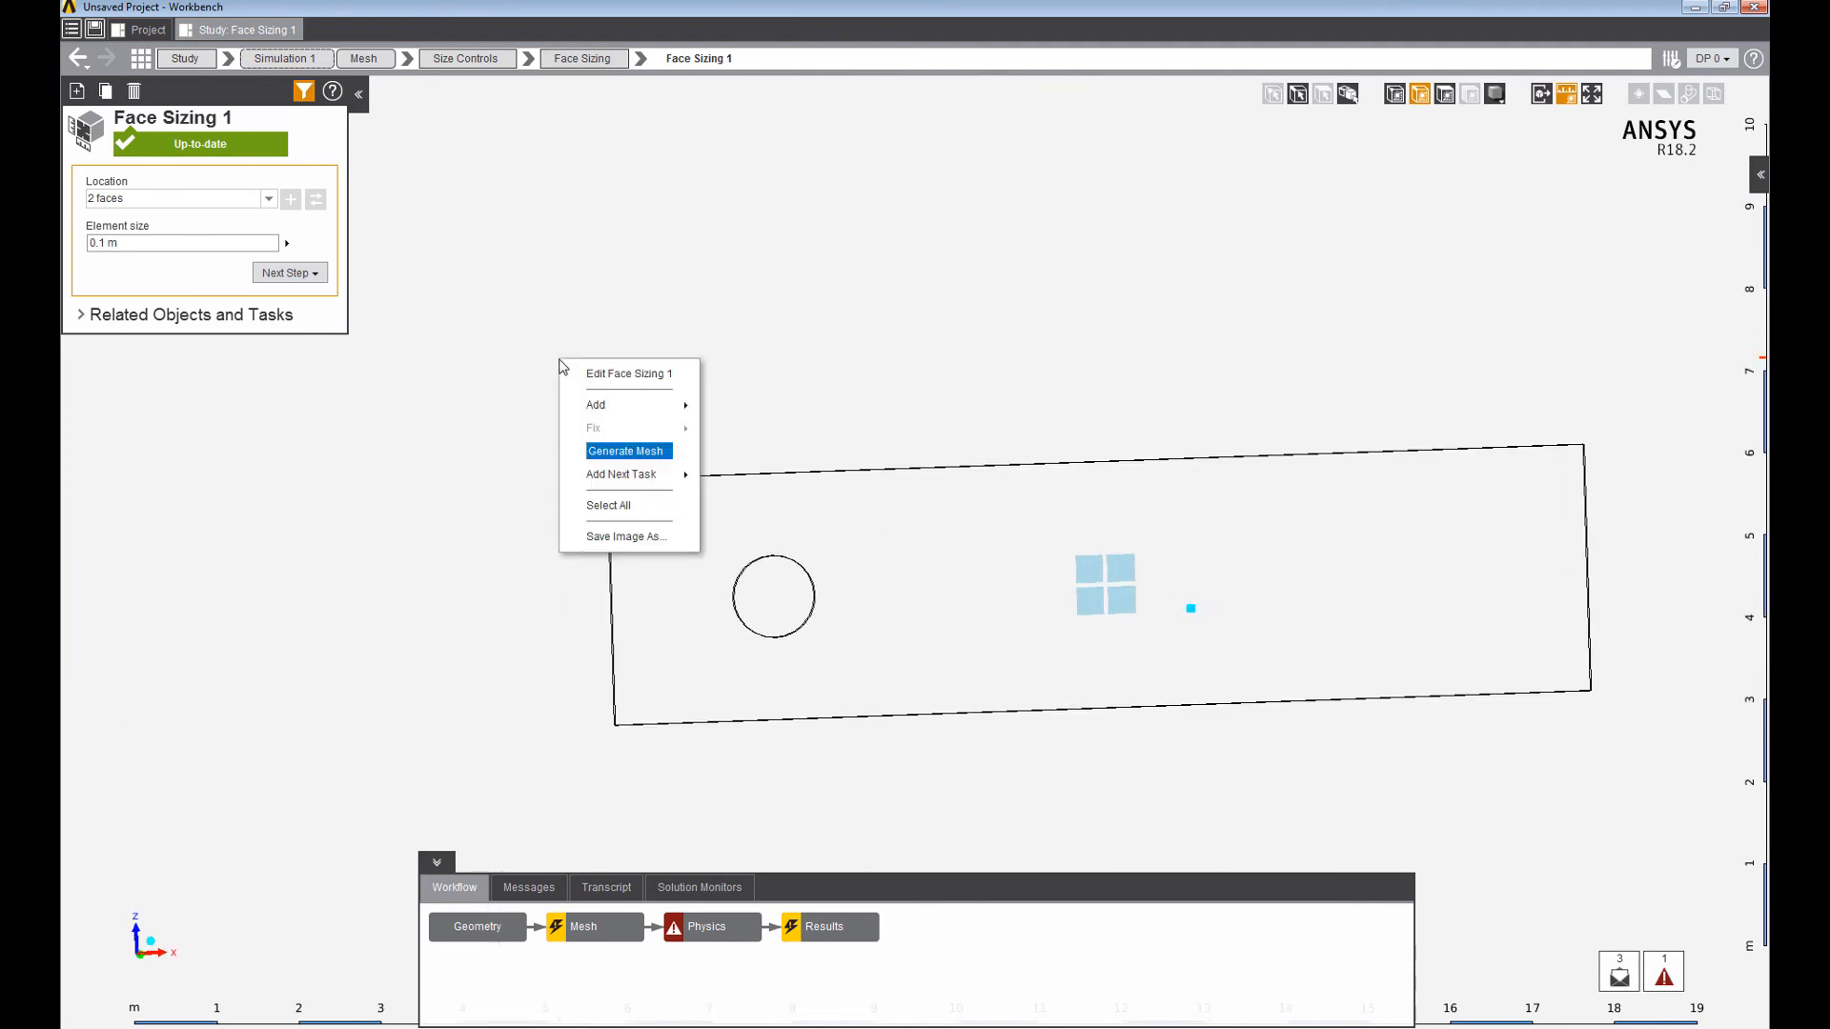
left_click(624, 449)
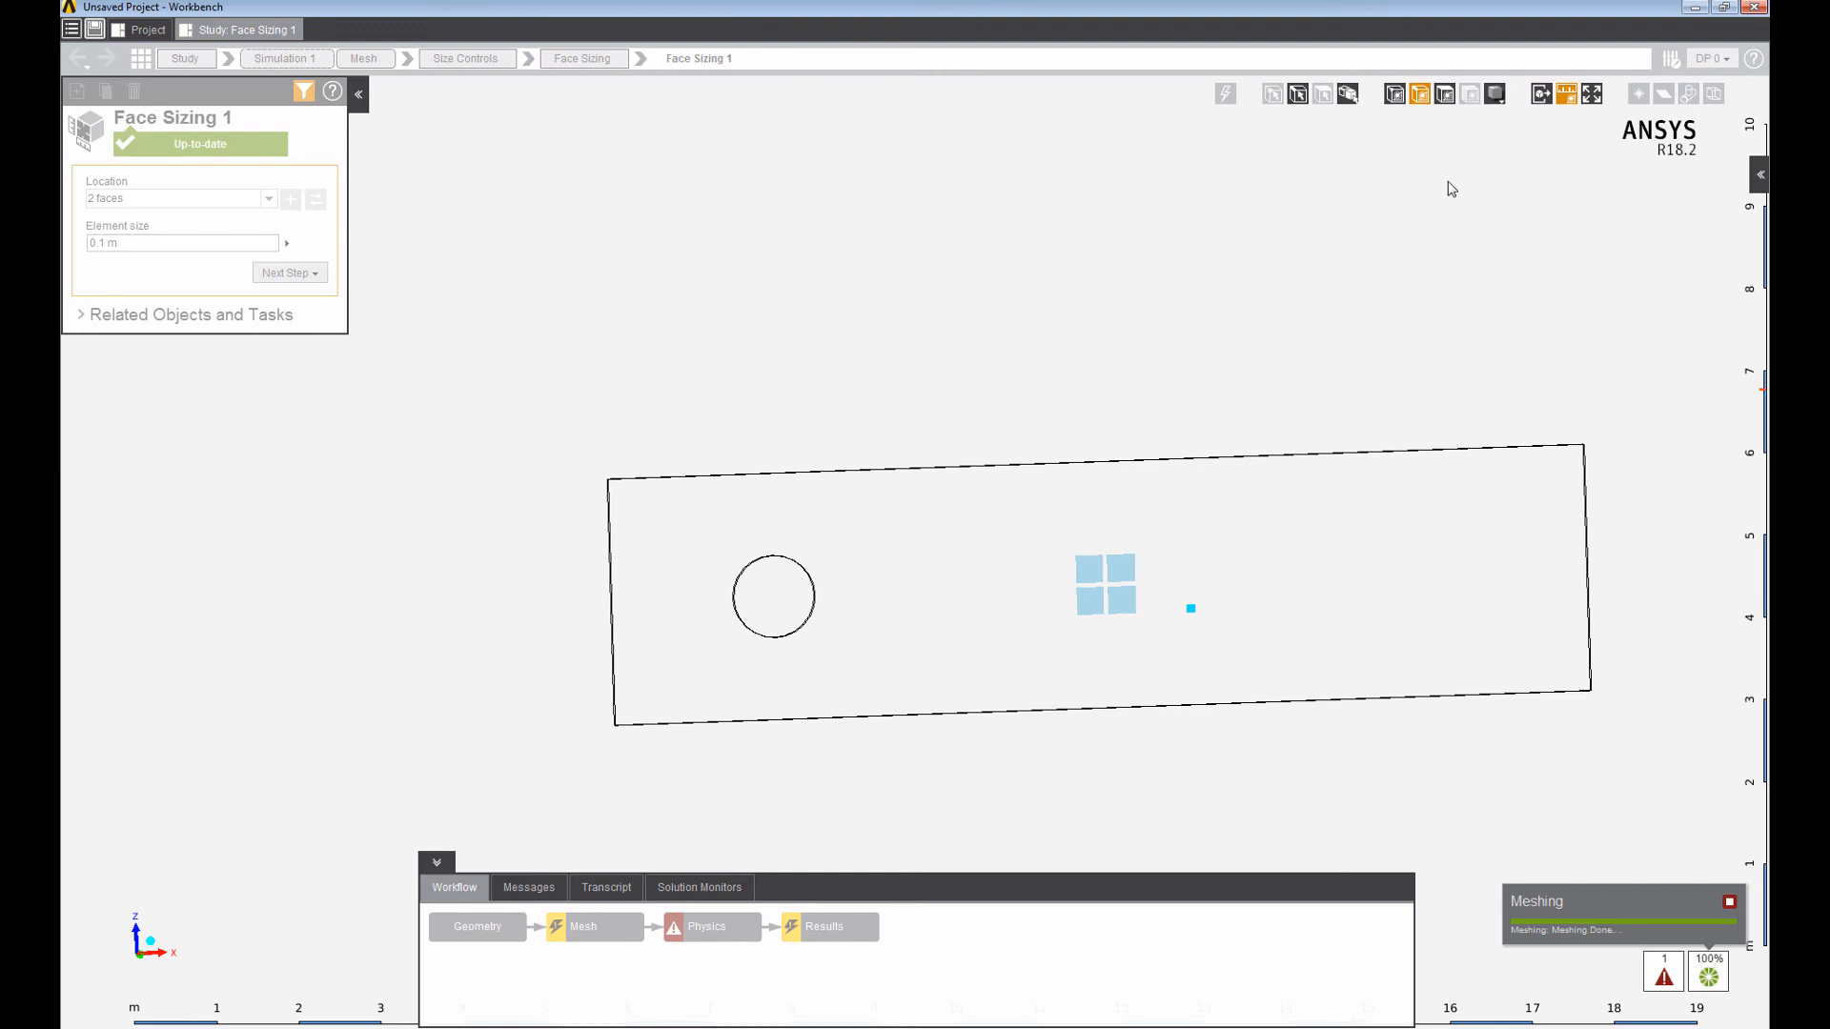
left_click(1445, 93)
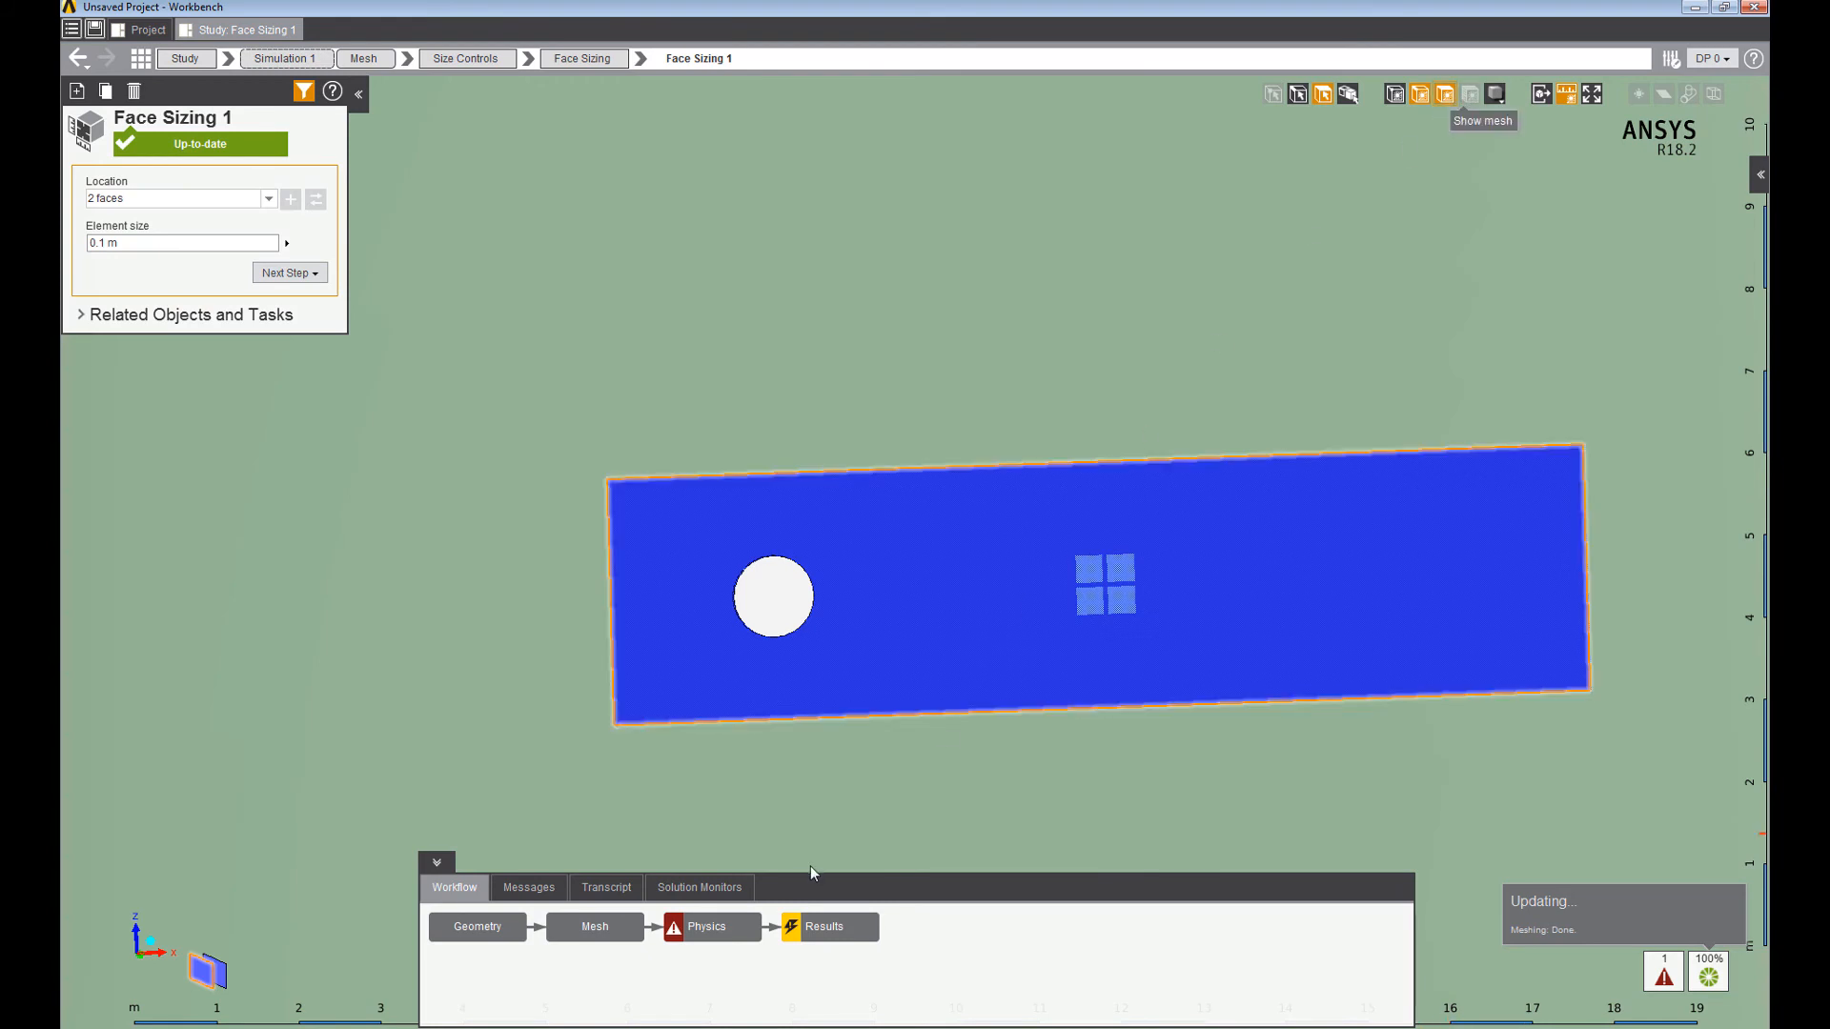
left_click(595, 927)
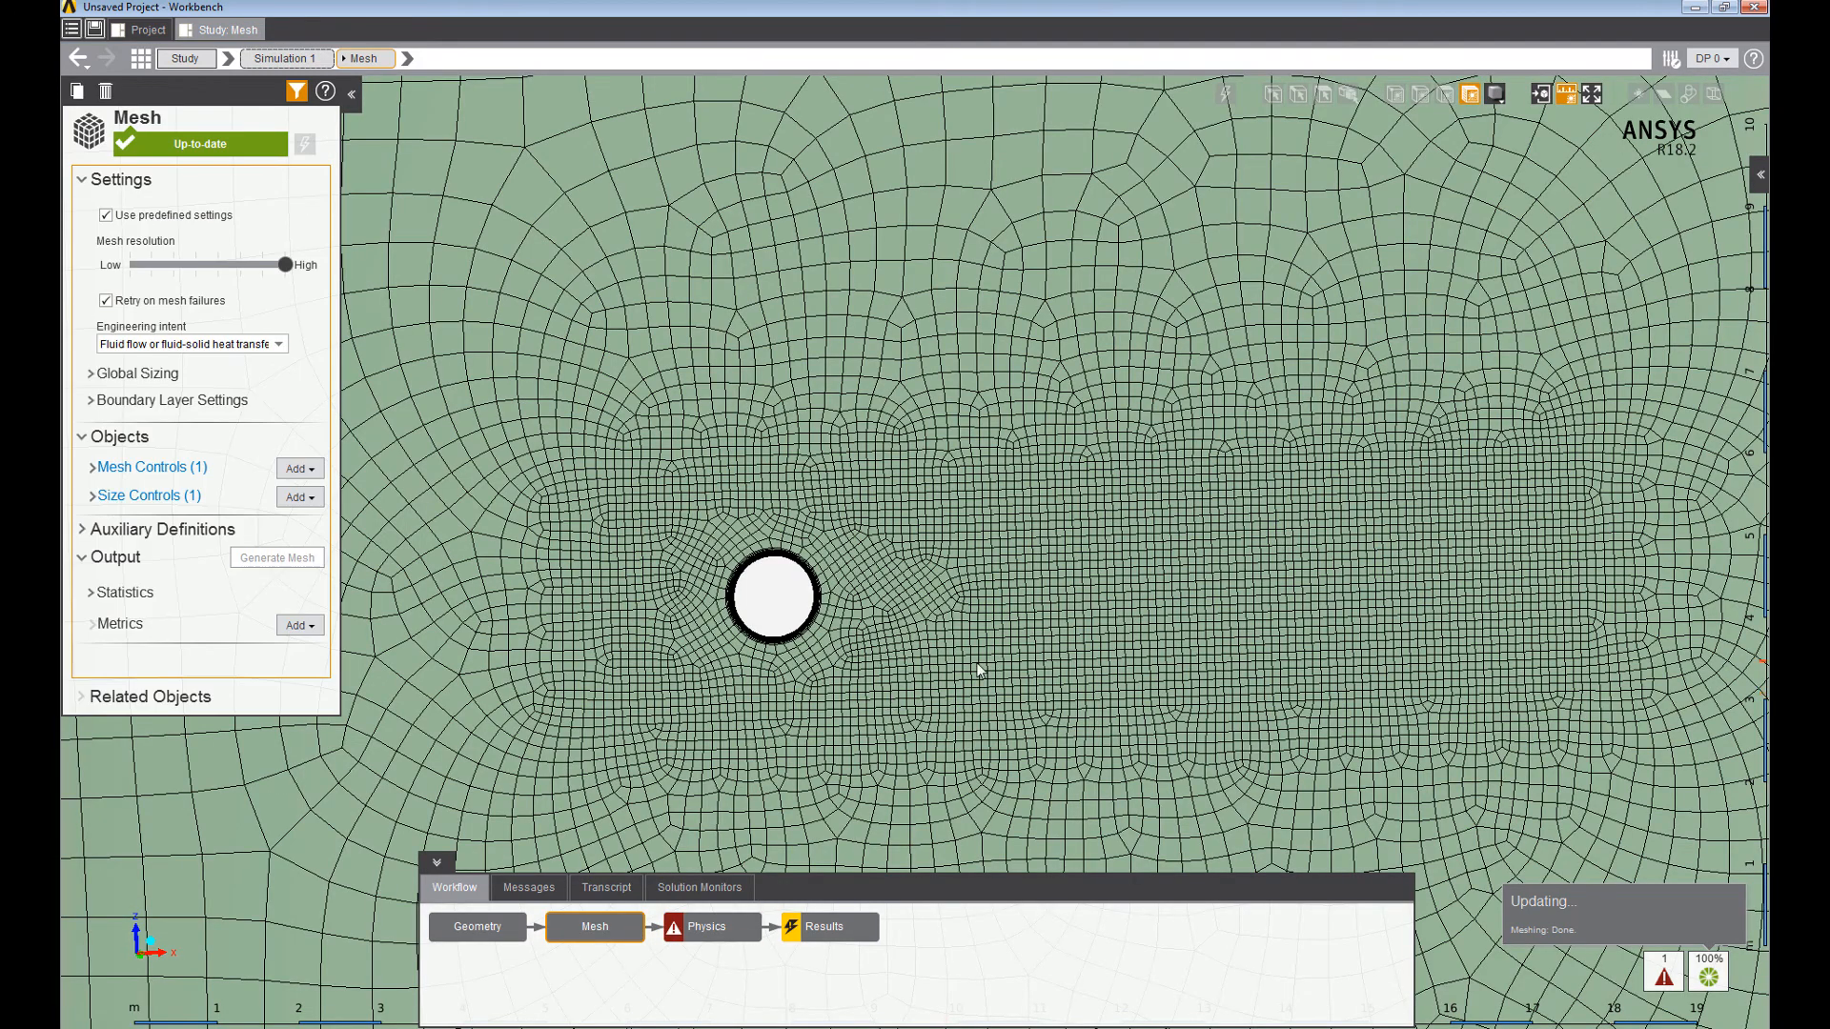
Examine the mesh around the cylinder, across the outer domain and through the domain's thickness at an upper corner.
scroll(1091, 646, "down", 3)
scroll(964, 642, "up", 6)
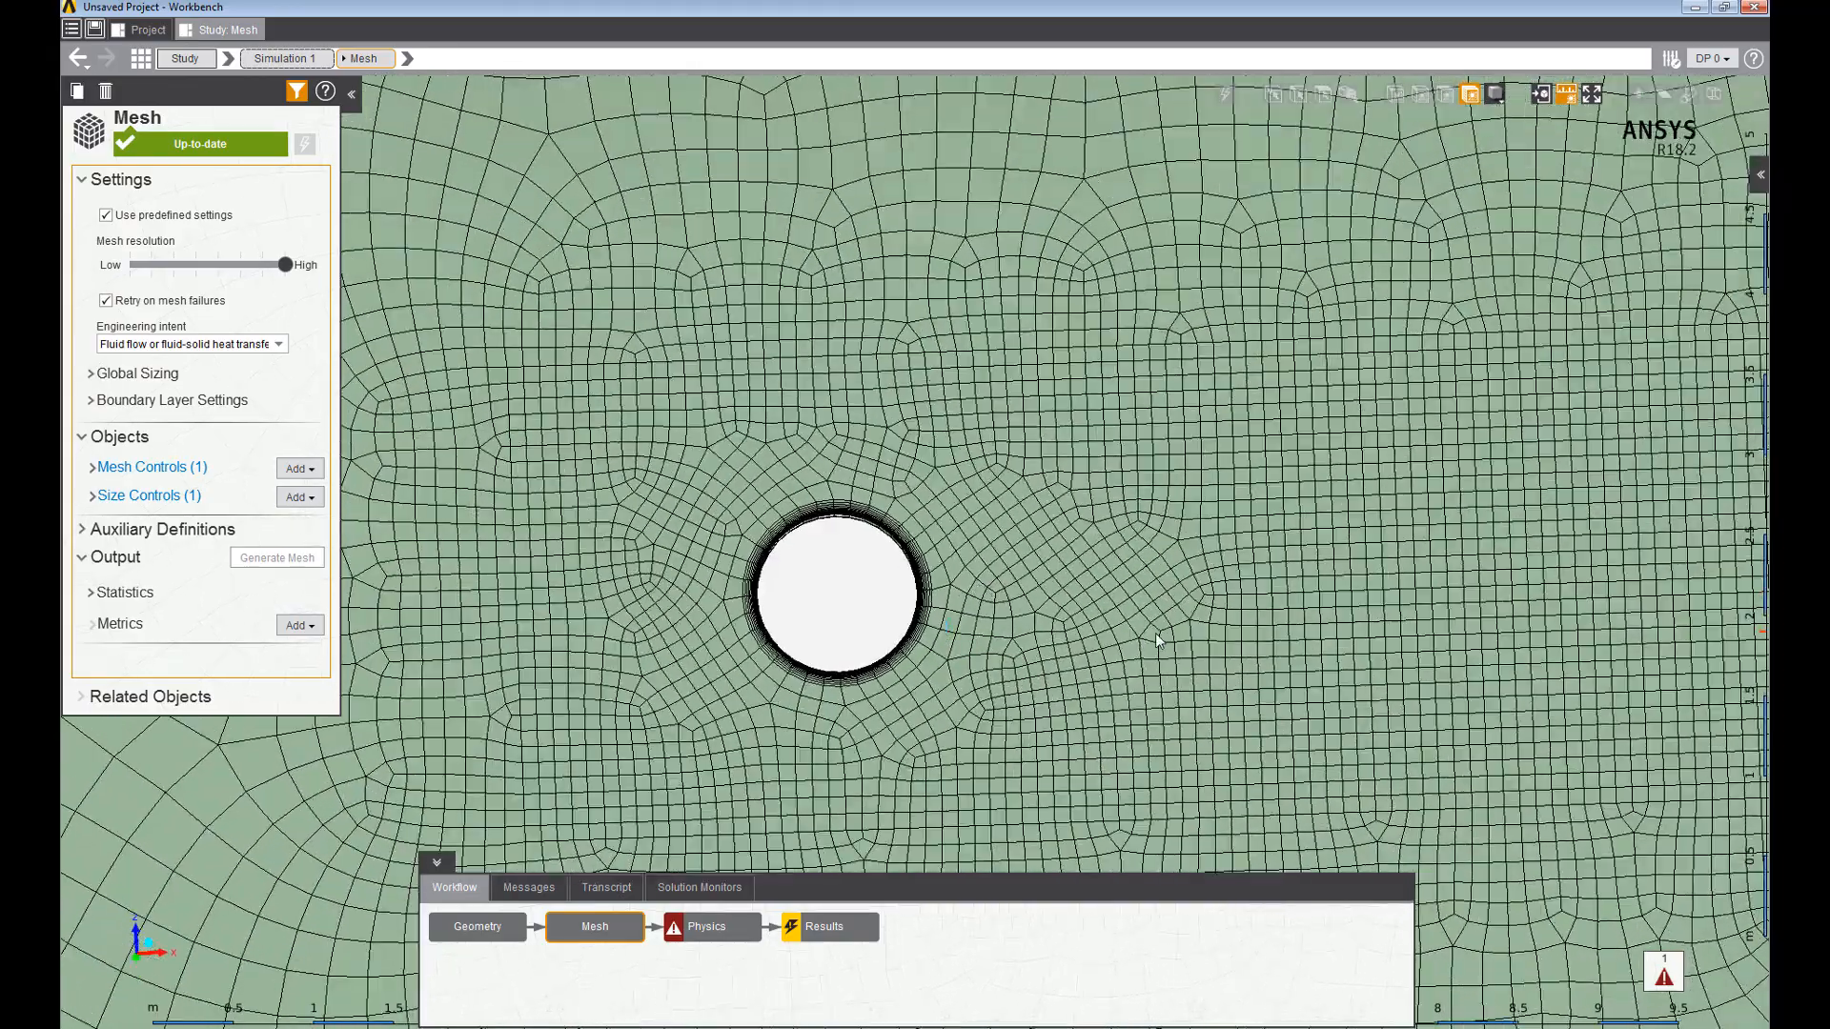
scroll(1158, 639, "down", 10)
scroll(1291, 543, "up", 6)
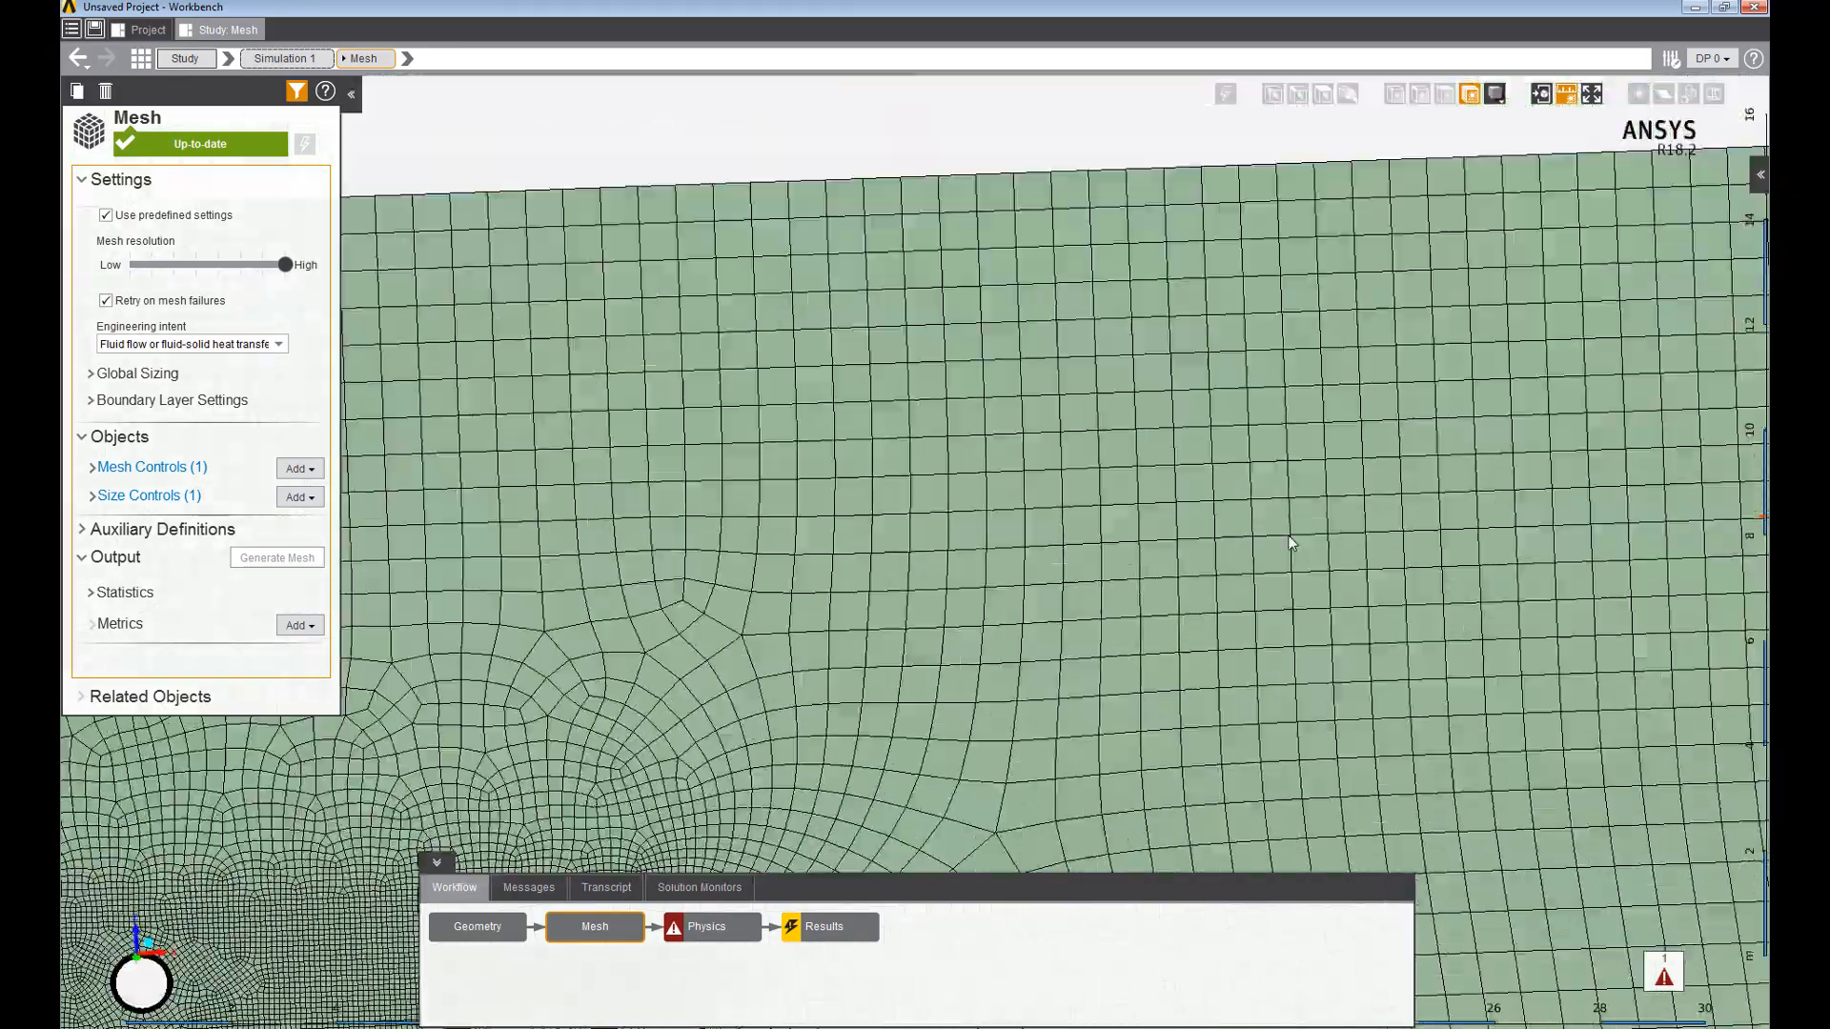
middle_click_drag(1291, 544, 858, 641, "ctrl")
middle_click_drag(1606, 487, 1140, 588)
scroll(1220, 520, "up", 6)
middle_click_drag(1283, 387, 1212, 541, "ctrl")
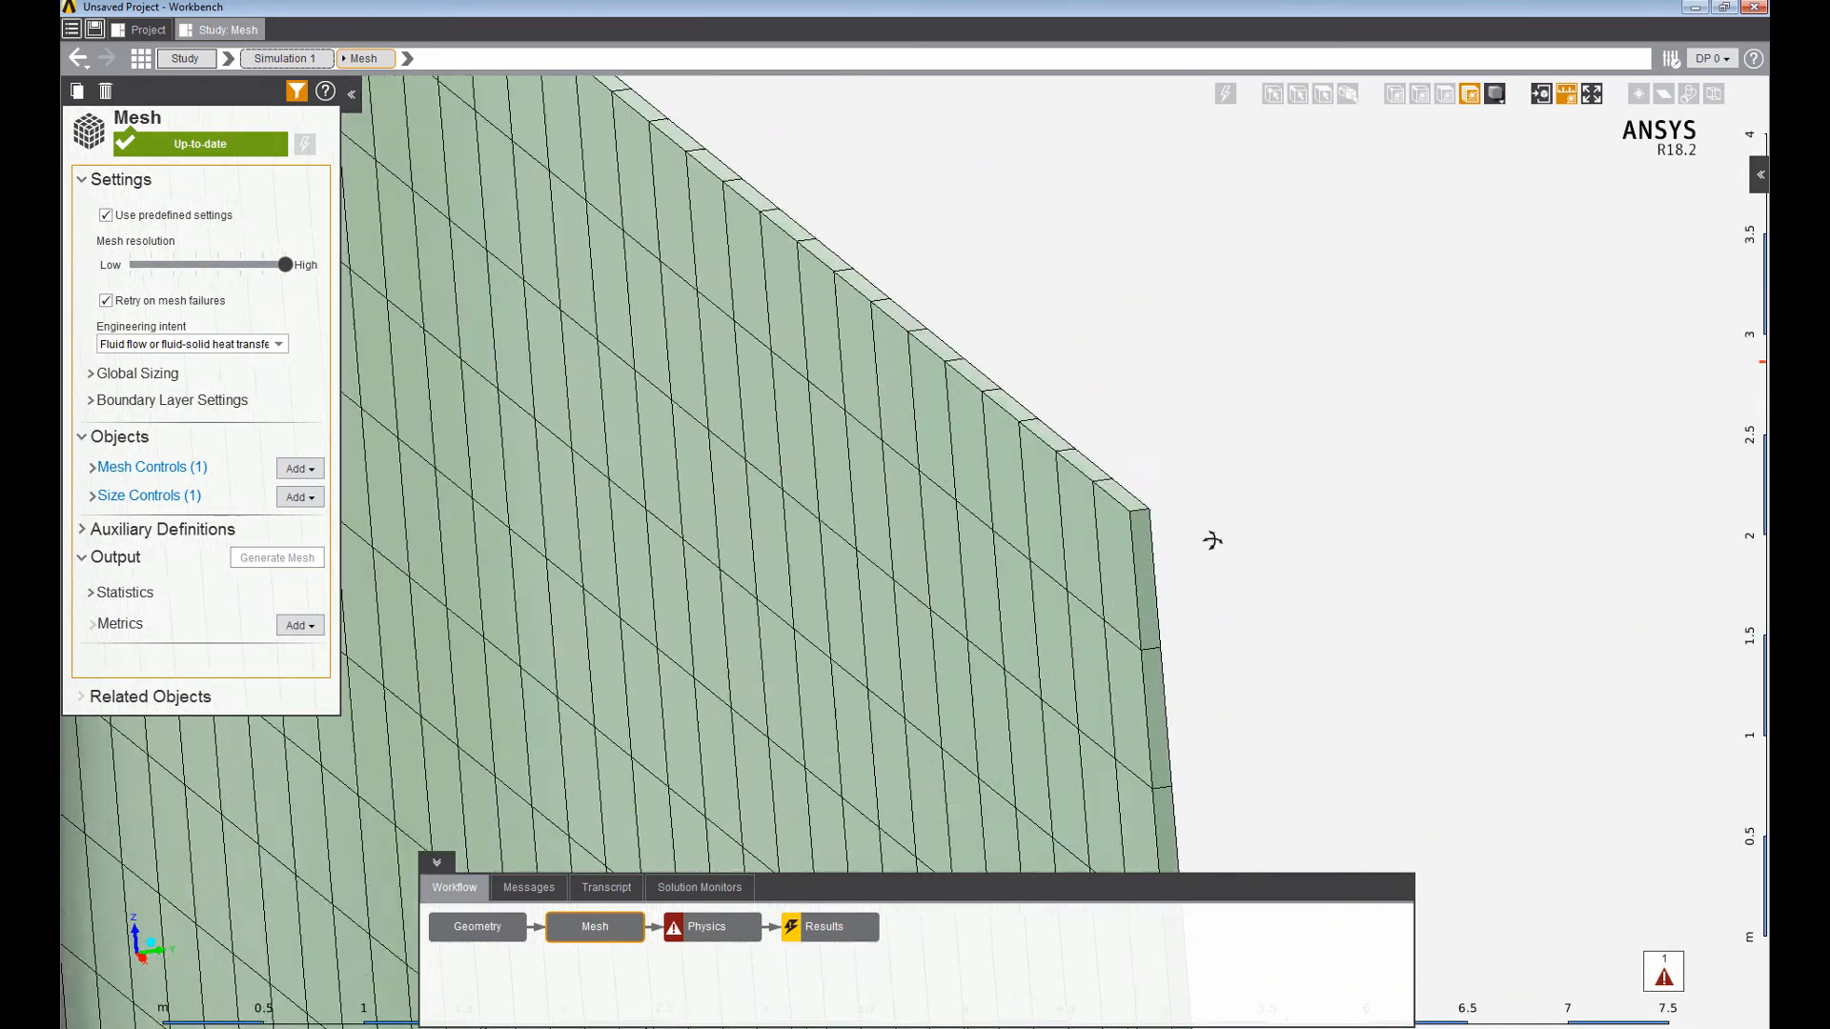
scroll(1212, 540, "up", 2)
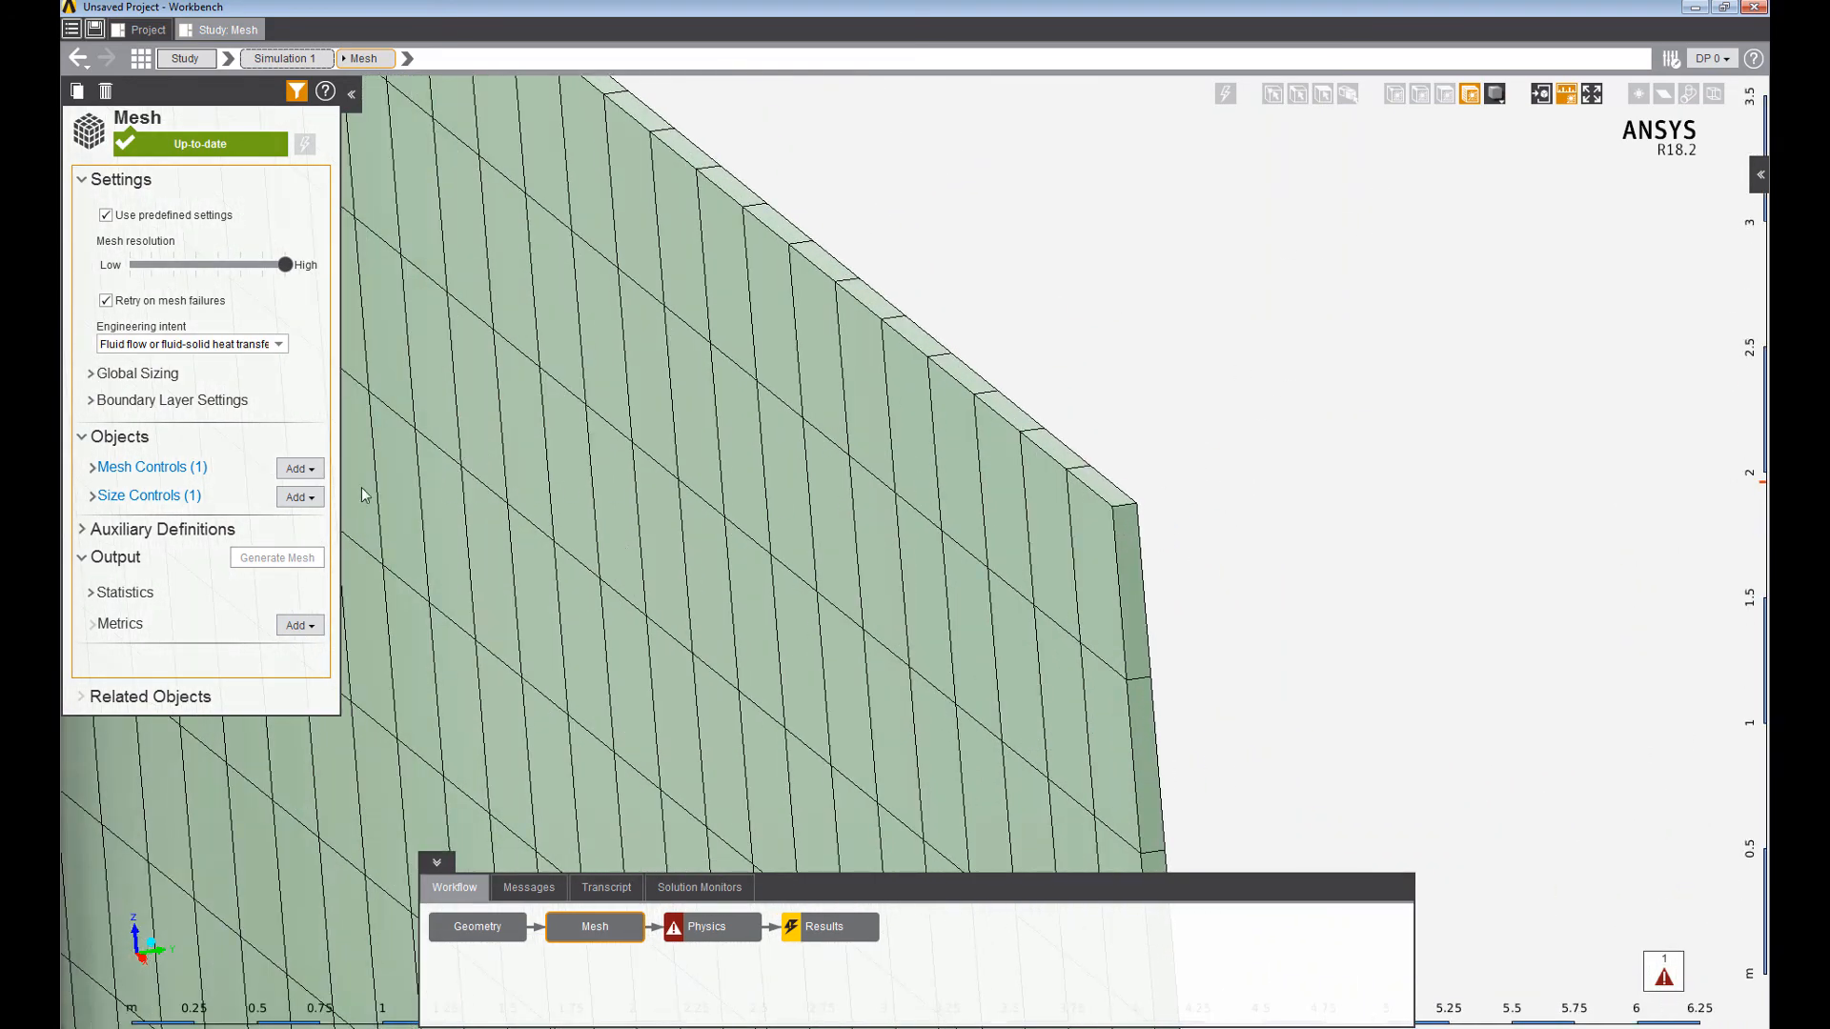
Add an edge sizing located on the short thickness edge at the outer domain's upper corner.
left_click(299, 496)
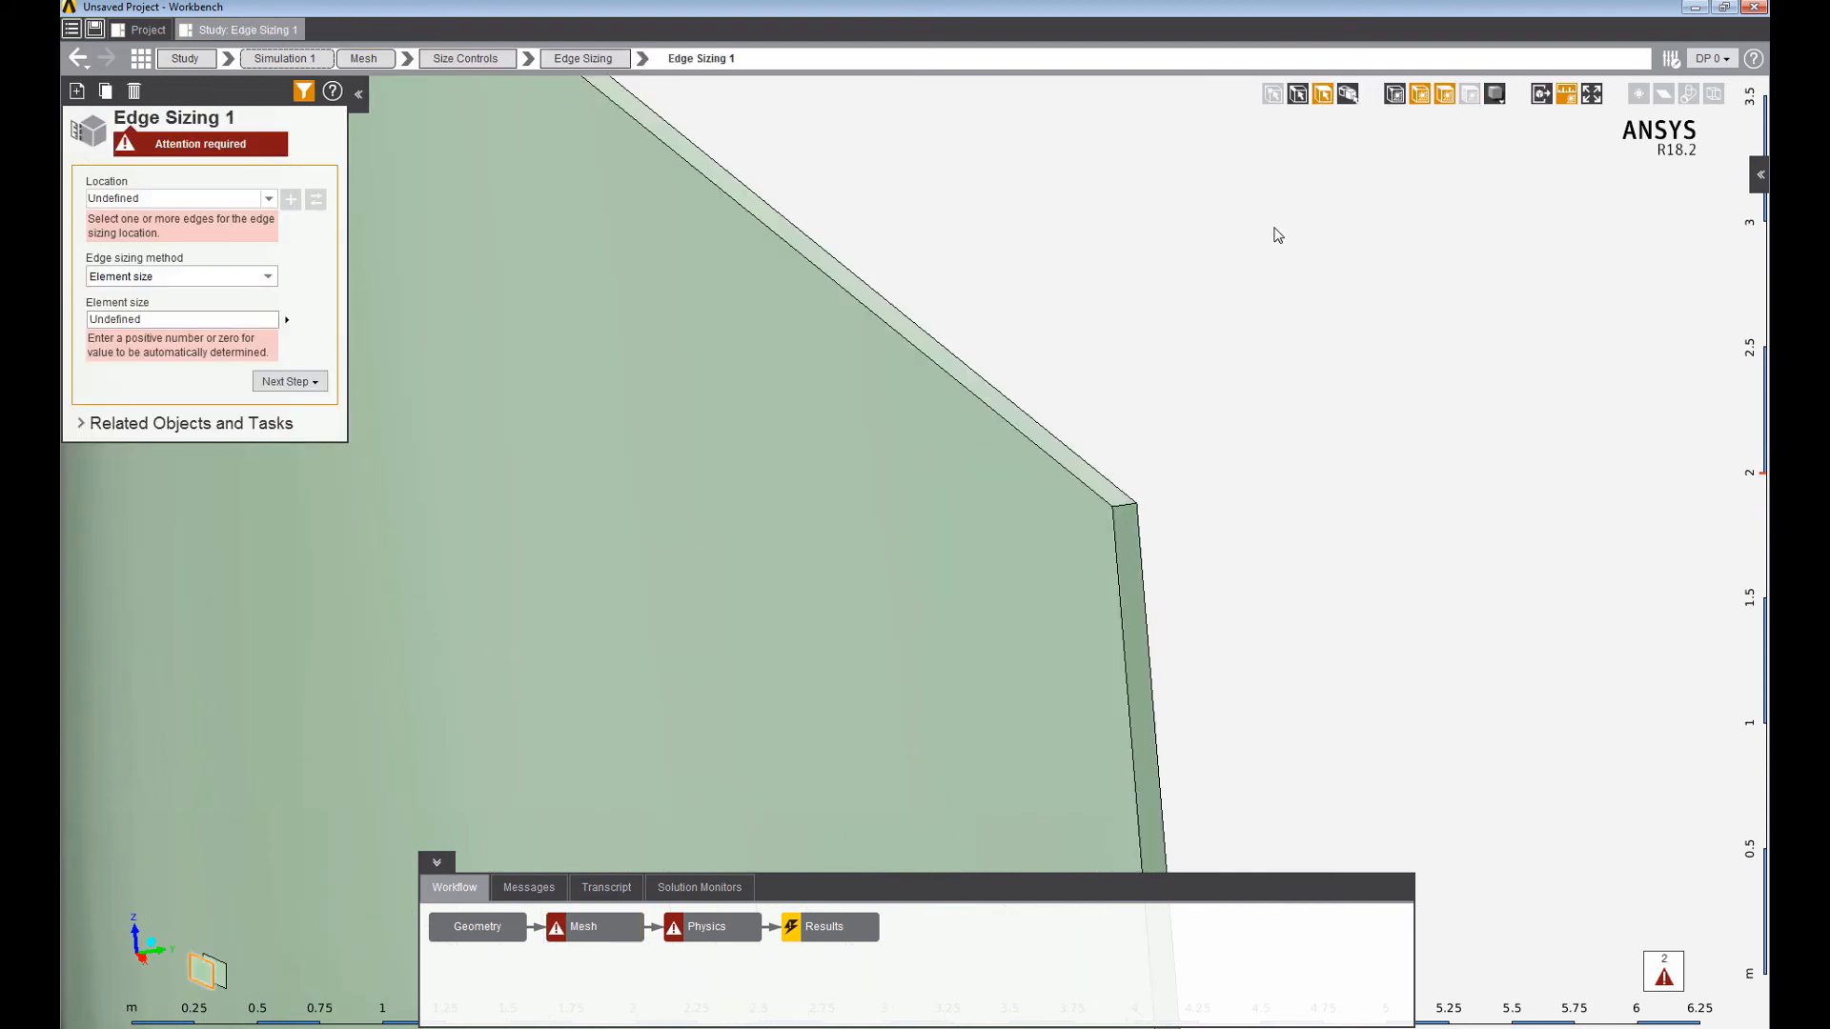
left_click(1298, 94)
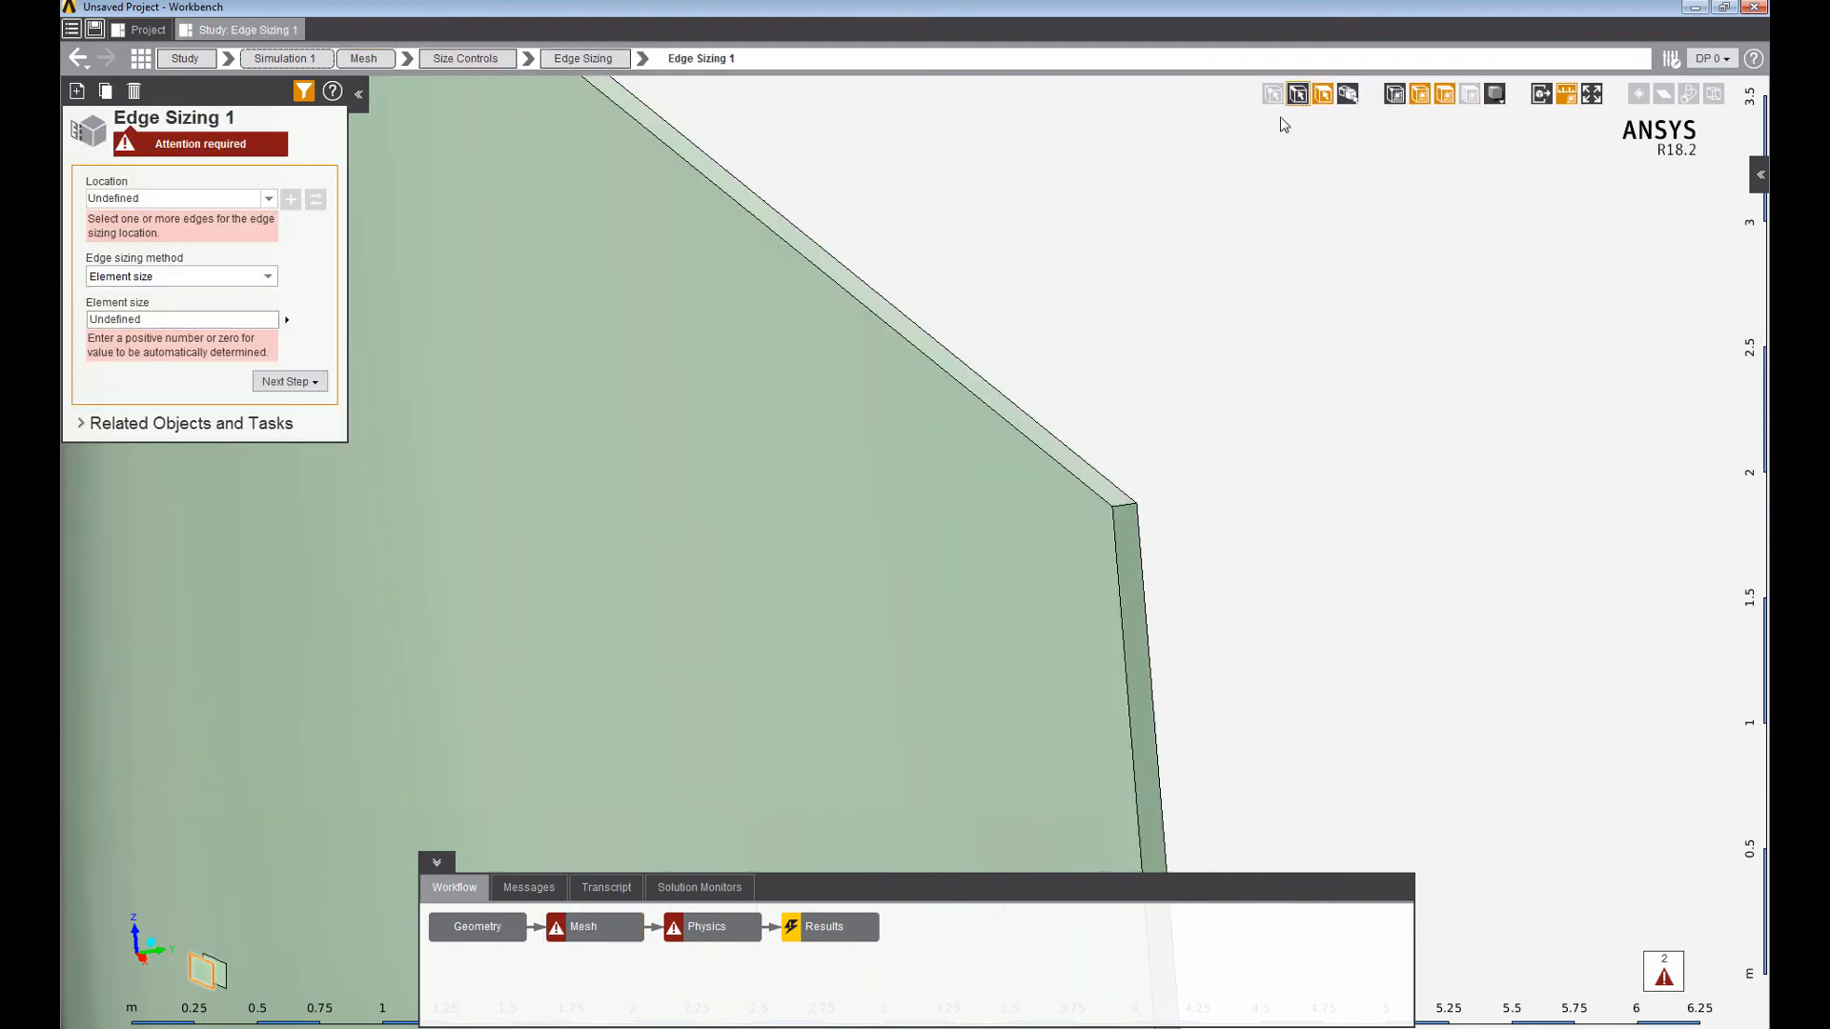
left_click(1128, 512)
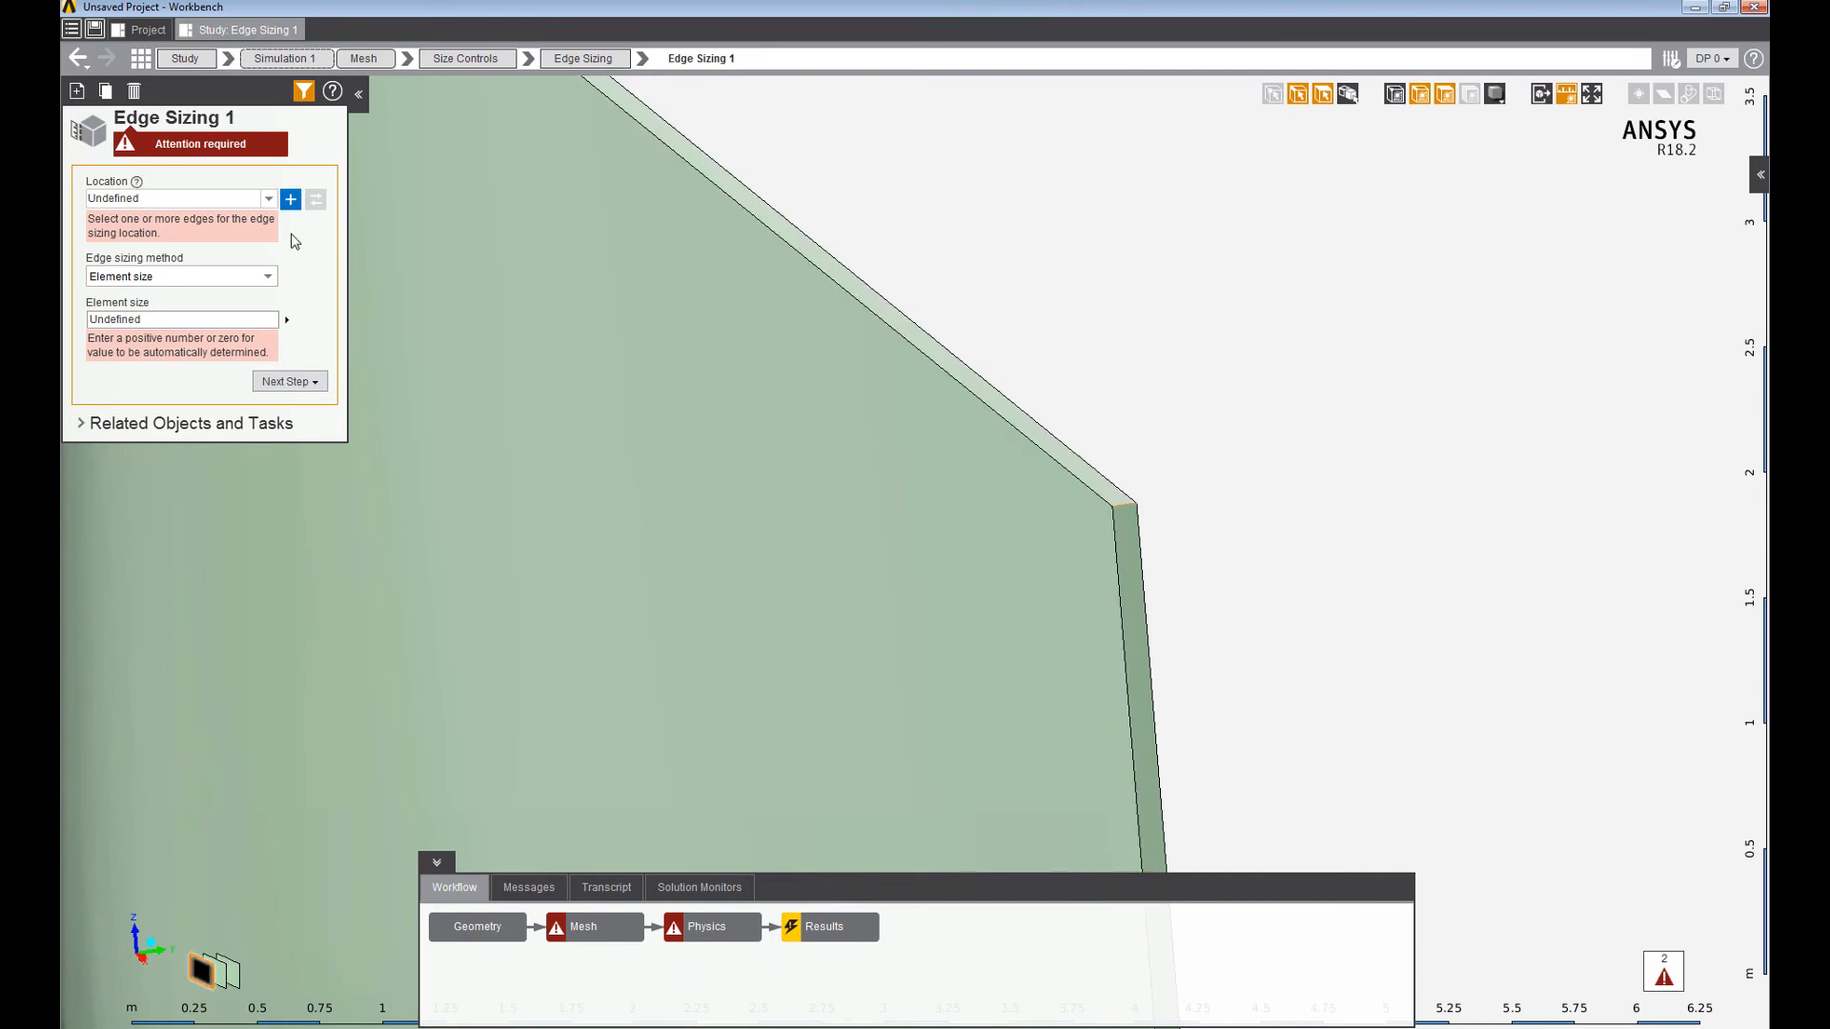
left_click(290, 200)
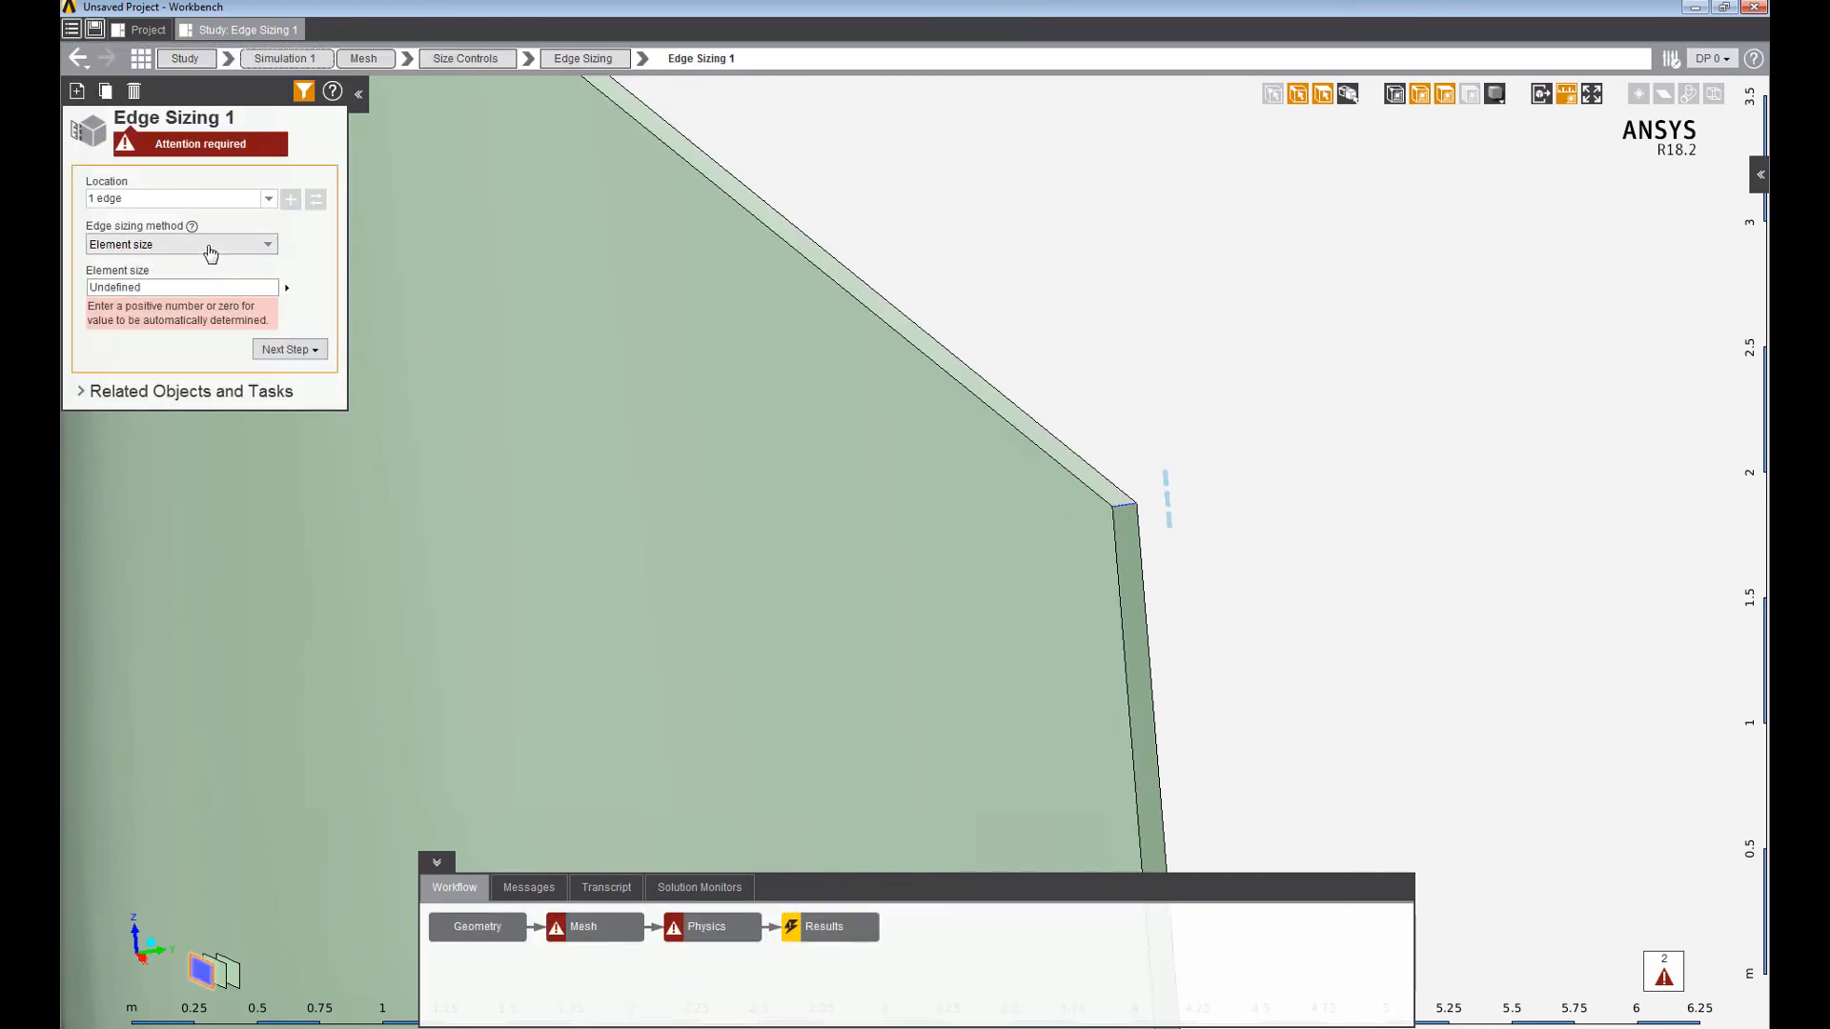
Define the edge sizing by edge divisions, with 2 divisions.
left_click(181, 245)
left_click(181, 288)
left_click(151, 288)
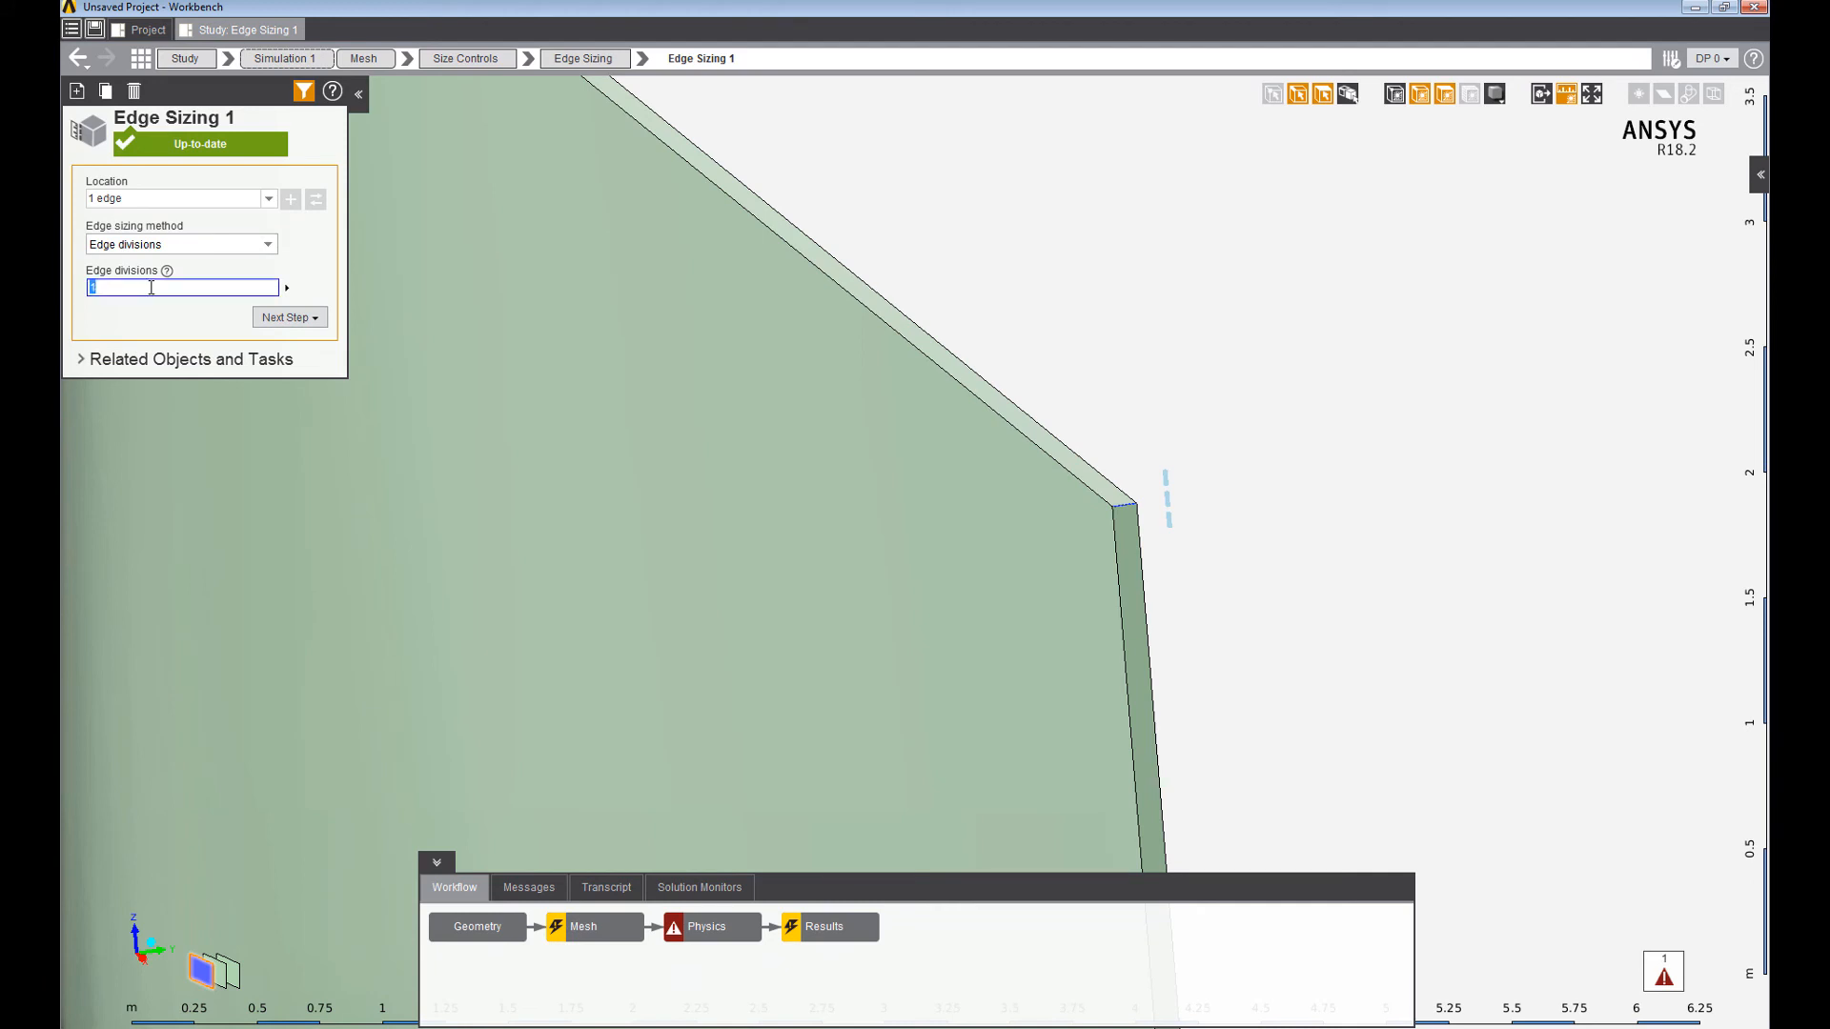
type("2")
right_click(490, 483)
mouse_move(562, 528)
mouse_move(693, 556)
left_click(1224, 617)
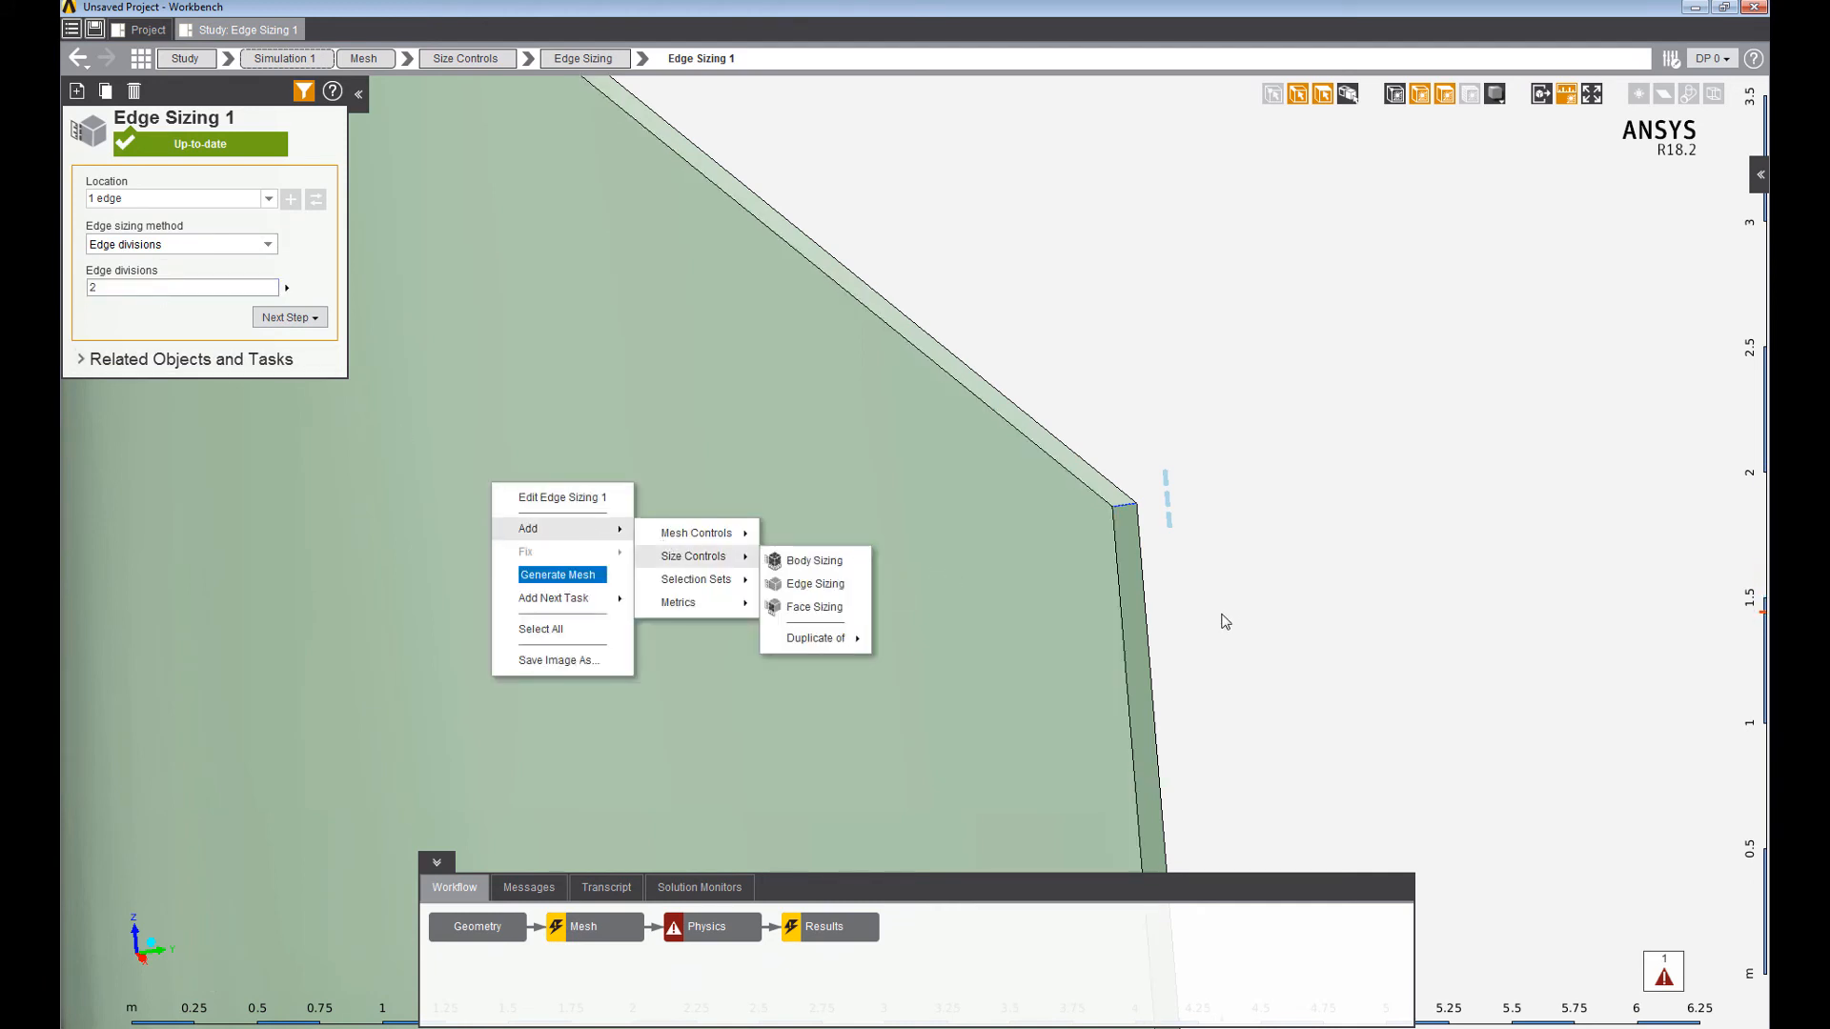
Set the cylinder boundary layer's maximum layers to 55 and generate the mesh.
scroll(1223, 618, "down", 10)
middle_click_drag(970, 555, 1167, 338, "ctrl")
middle_click_drag(1020, 534, 1057, 498)
left_click(558, 929)
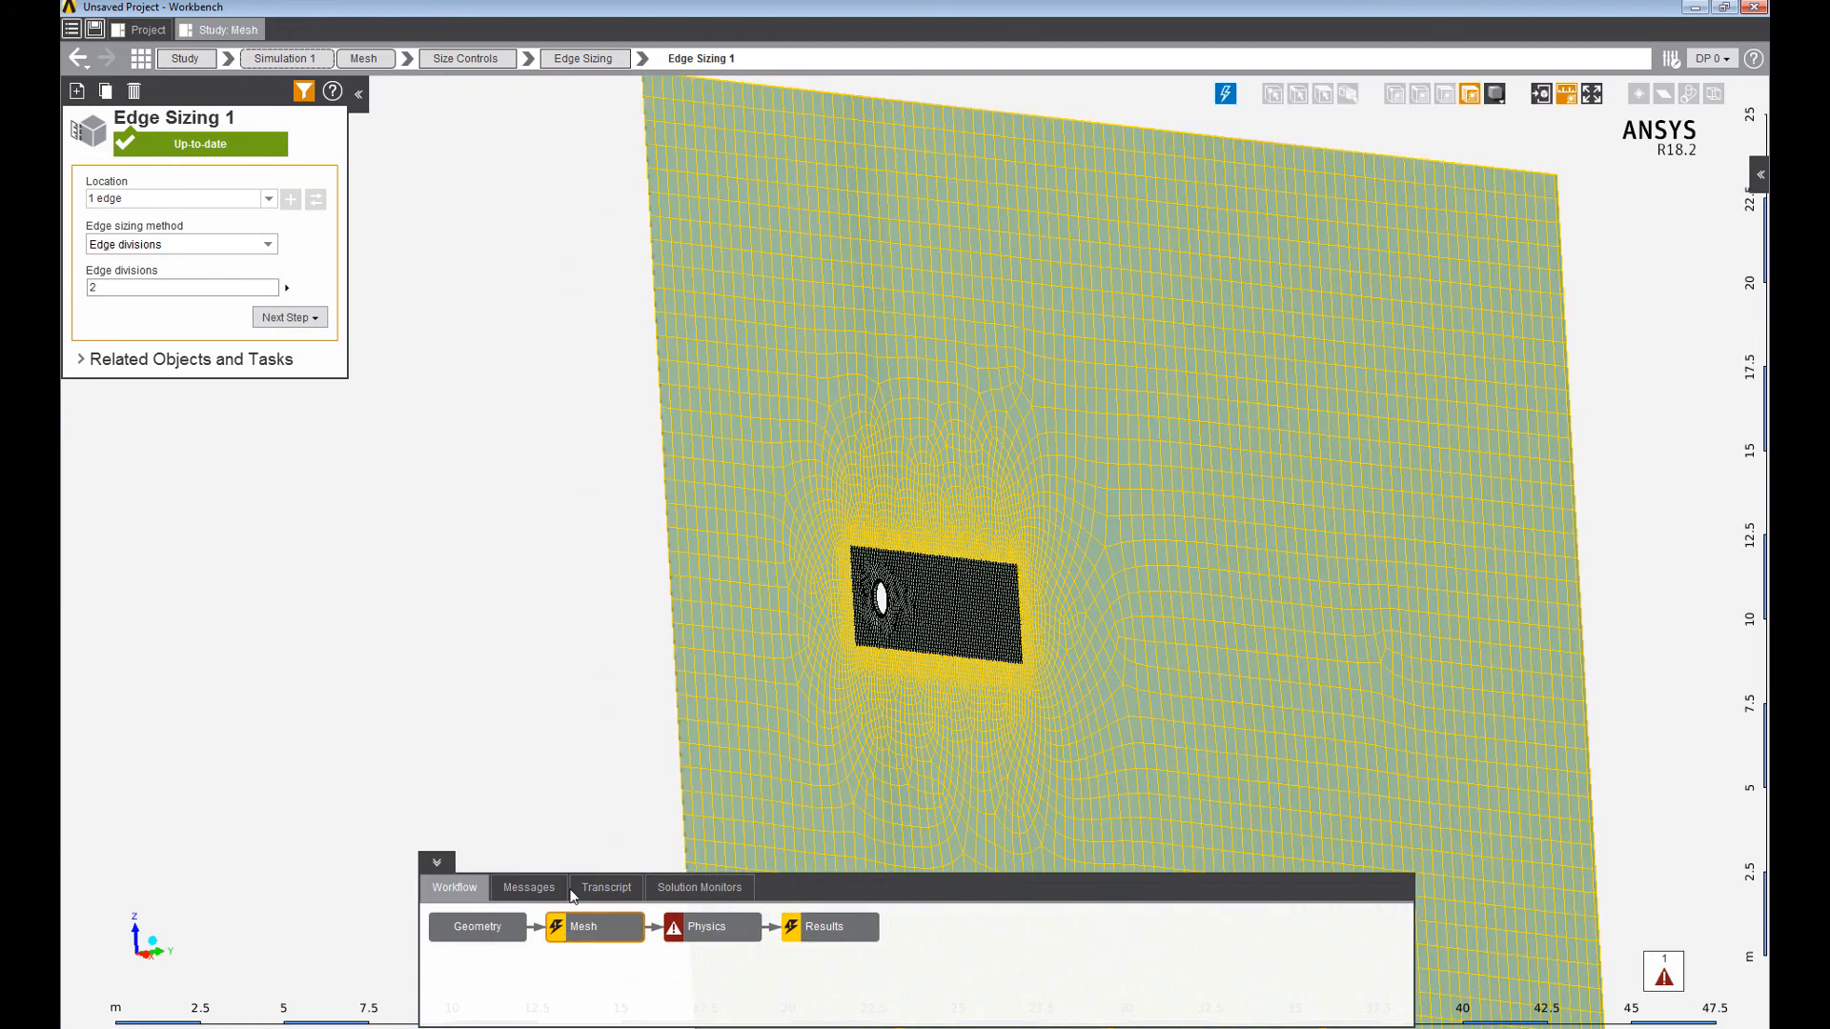
left_click(167, 475)
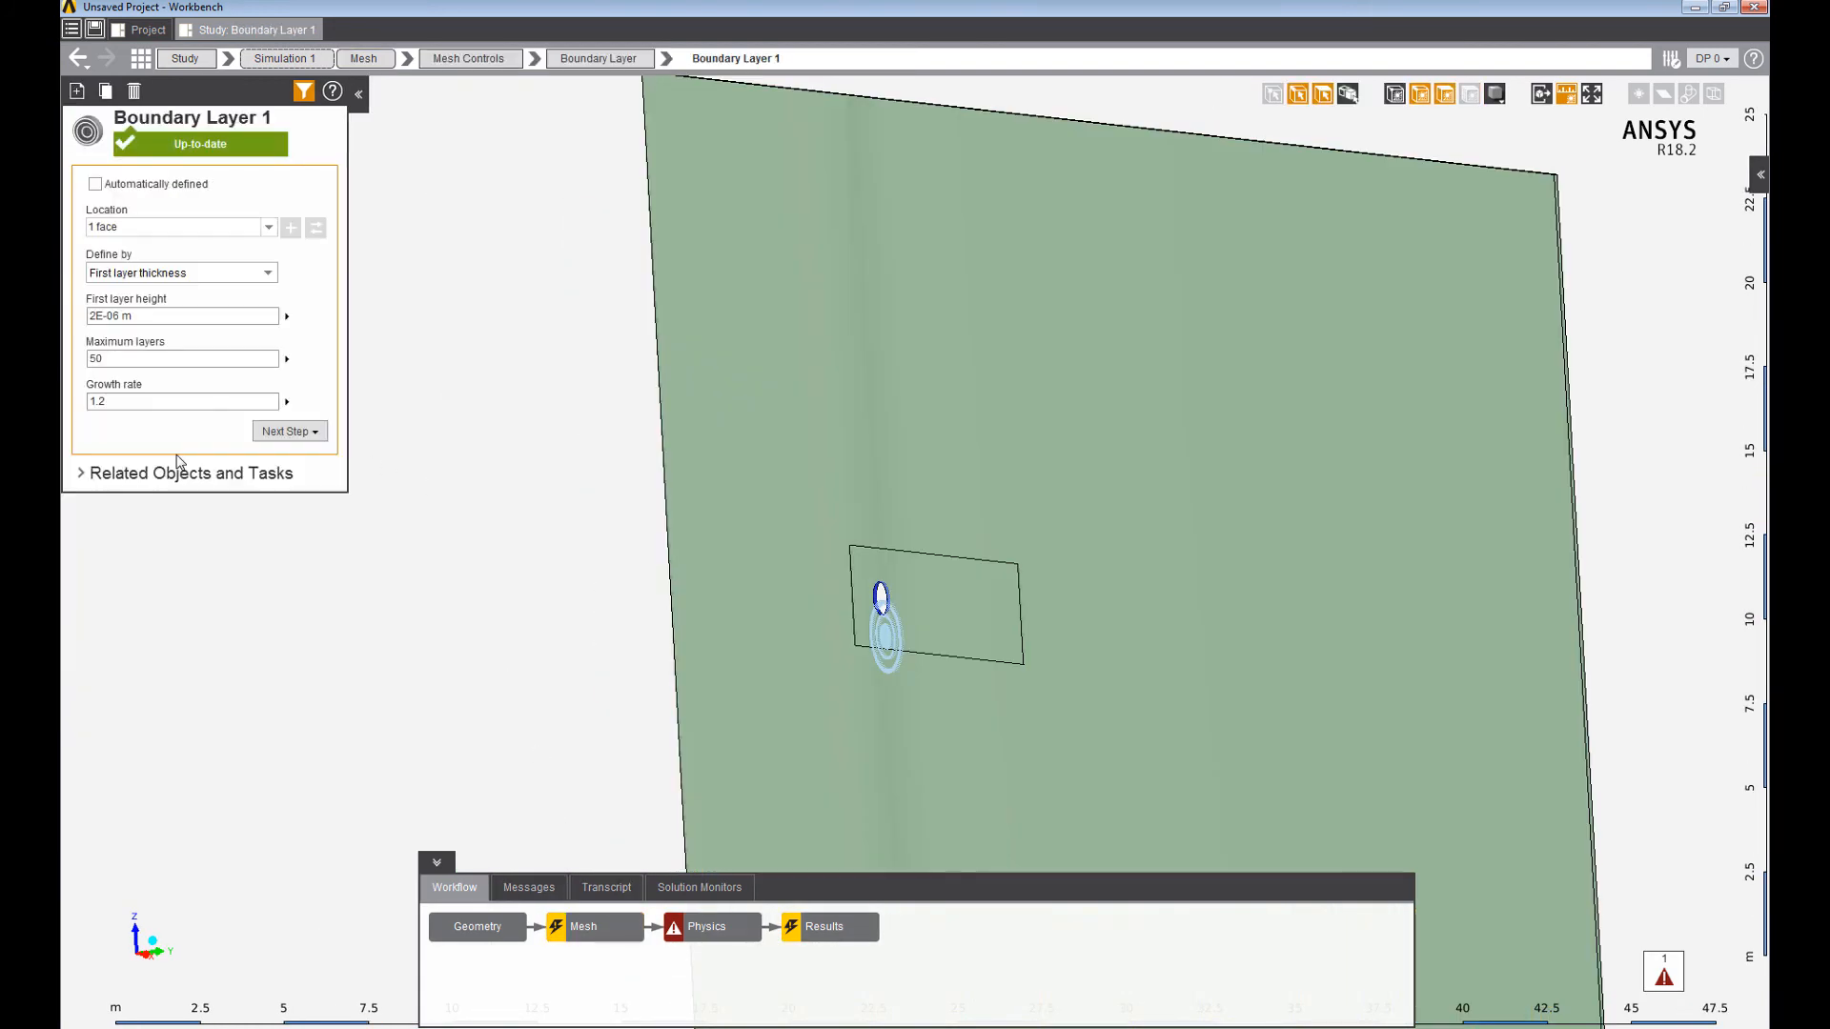
left_click(160, 359)
key("Return")
right_click(488, 506)
left_click(528, 597)
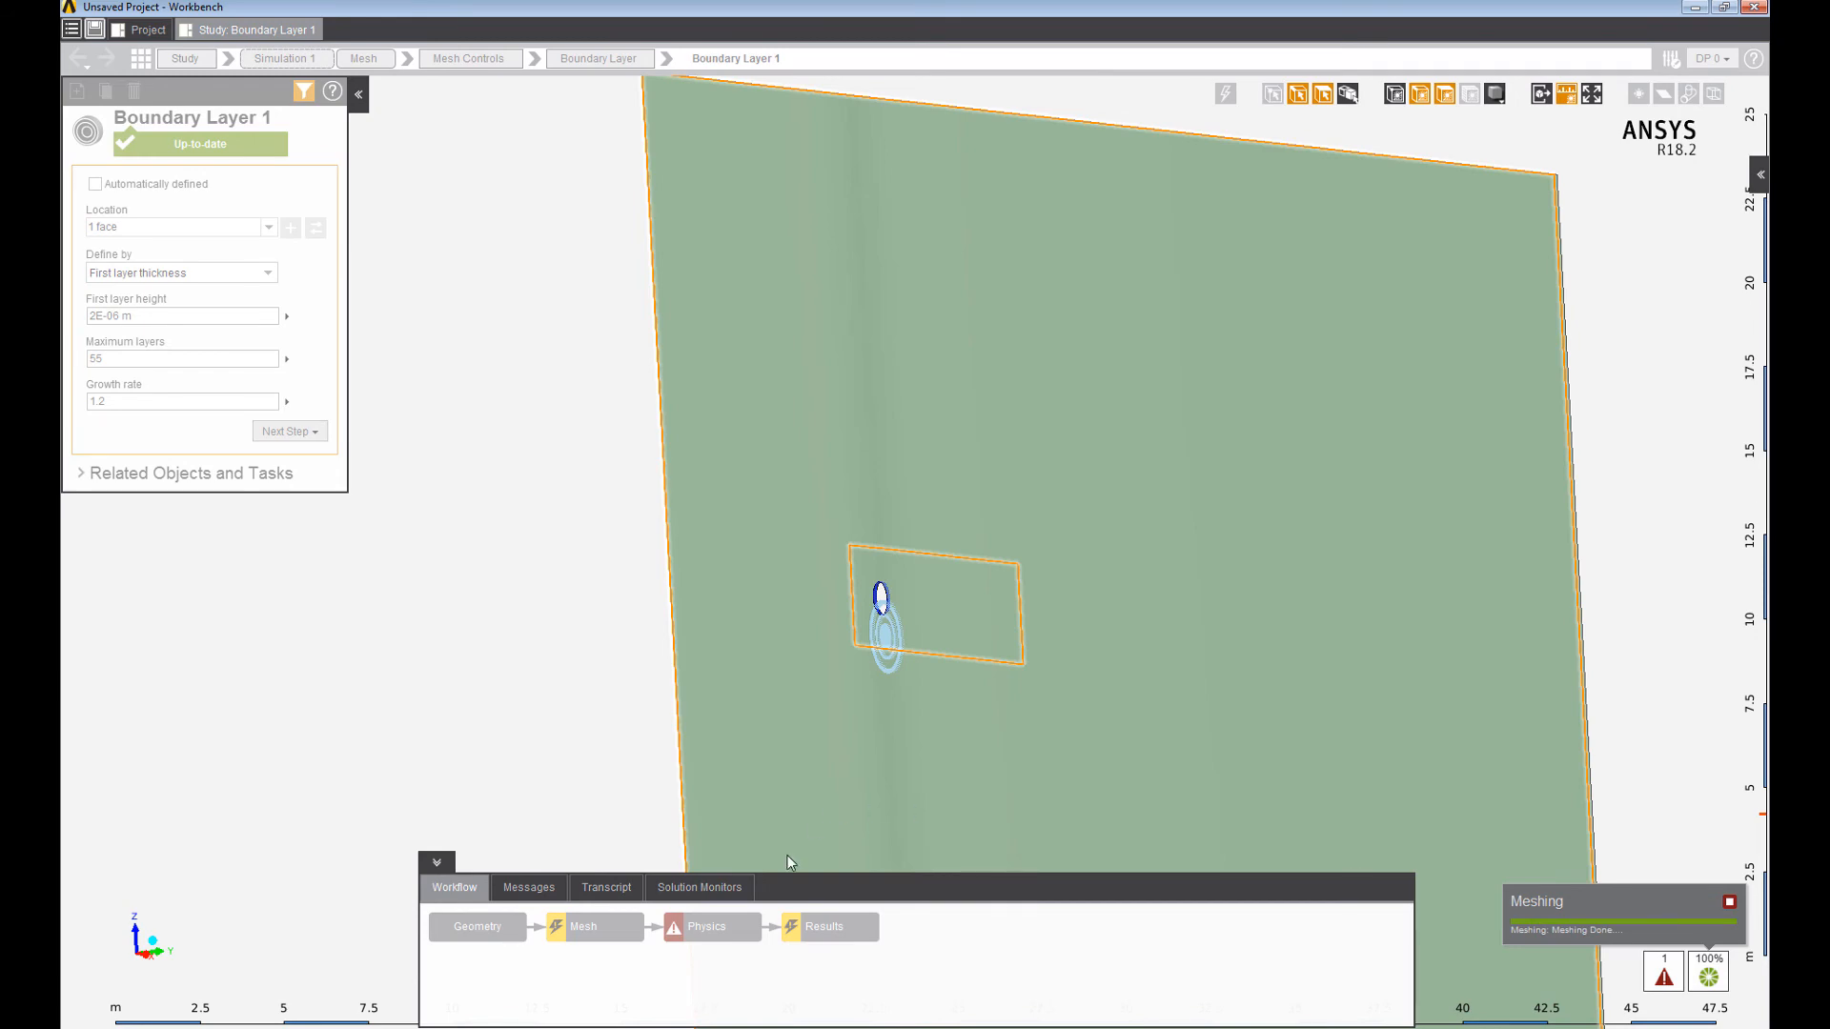
Examine the regenerated mesh through the domain's thickness, in the outer region and in the boundary layers around the cylinder.
left_click(610, 923)
middle_click_drag(1315, 340, 1548, 217)
scroll(1480, 217, "up", 5)
scroll(1481, 216, "up", 1)
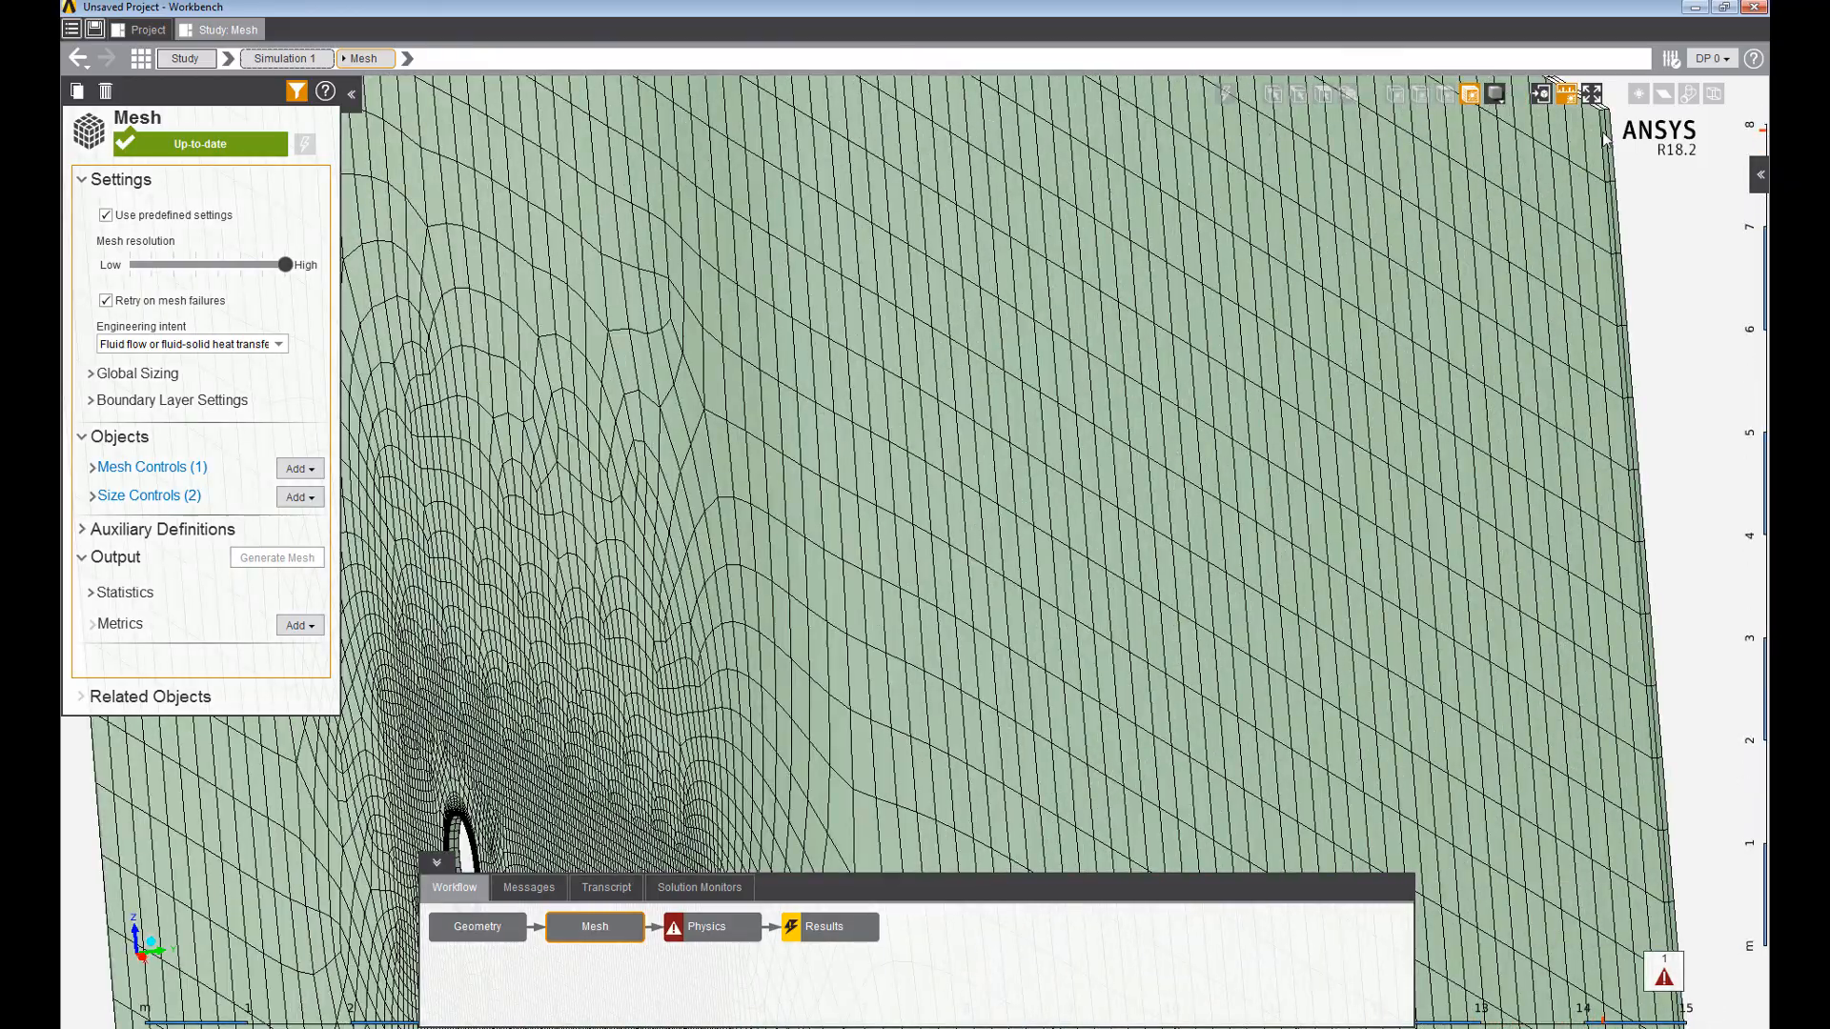
scroll(1287, 643, "down", 2)
middle_click_drag(984, 704, 1290, 626)
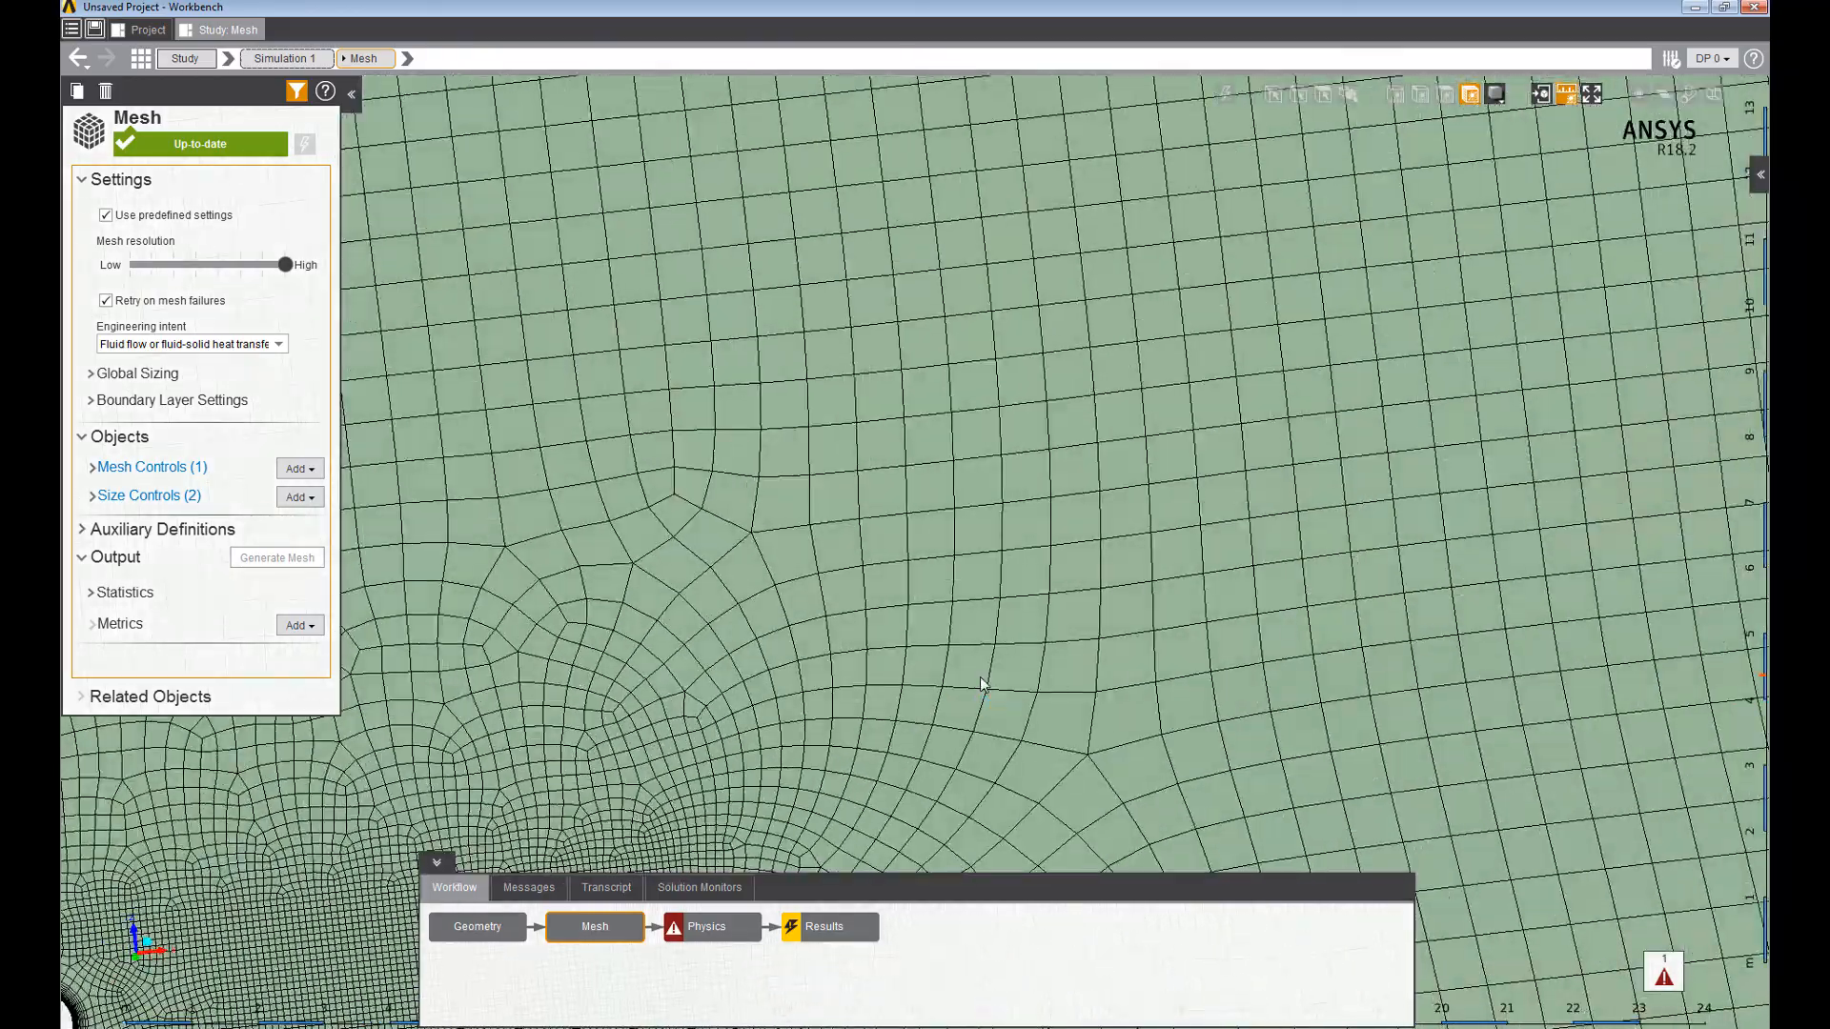
scroll(916, 732, "down", 2)
middle_click_drag(916, 732, 1269, 413, "ctrl")
middle_click_drag(790, 656, 888, 493, "shift")
scroll(896, 554, "up", 3)
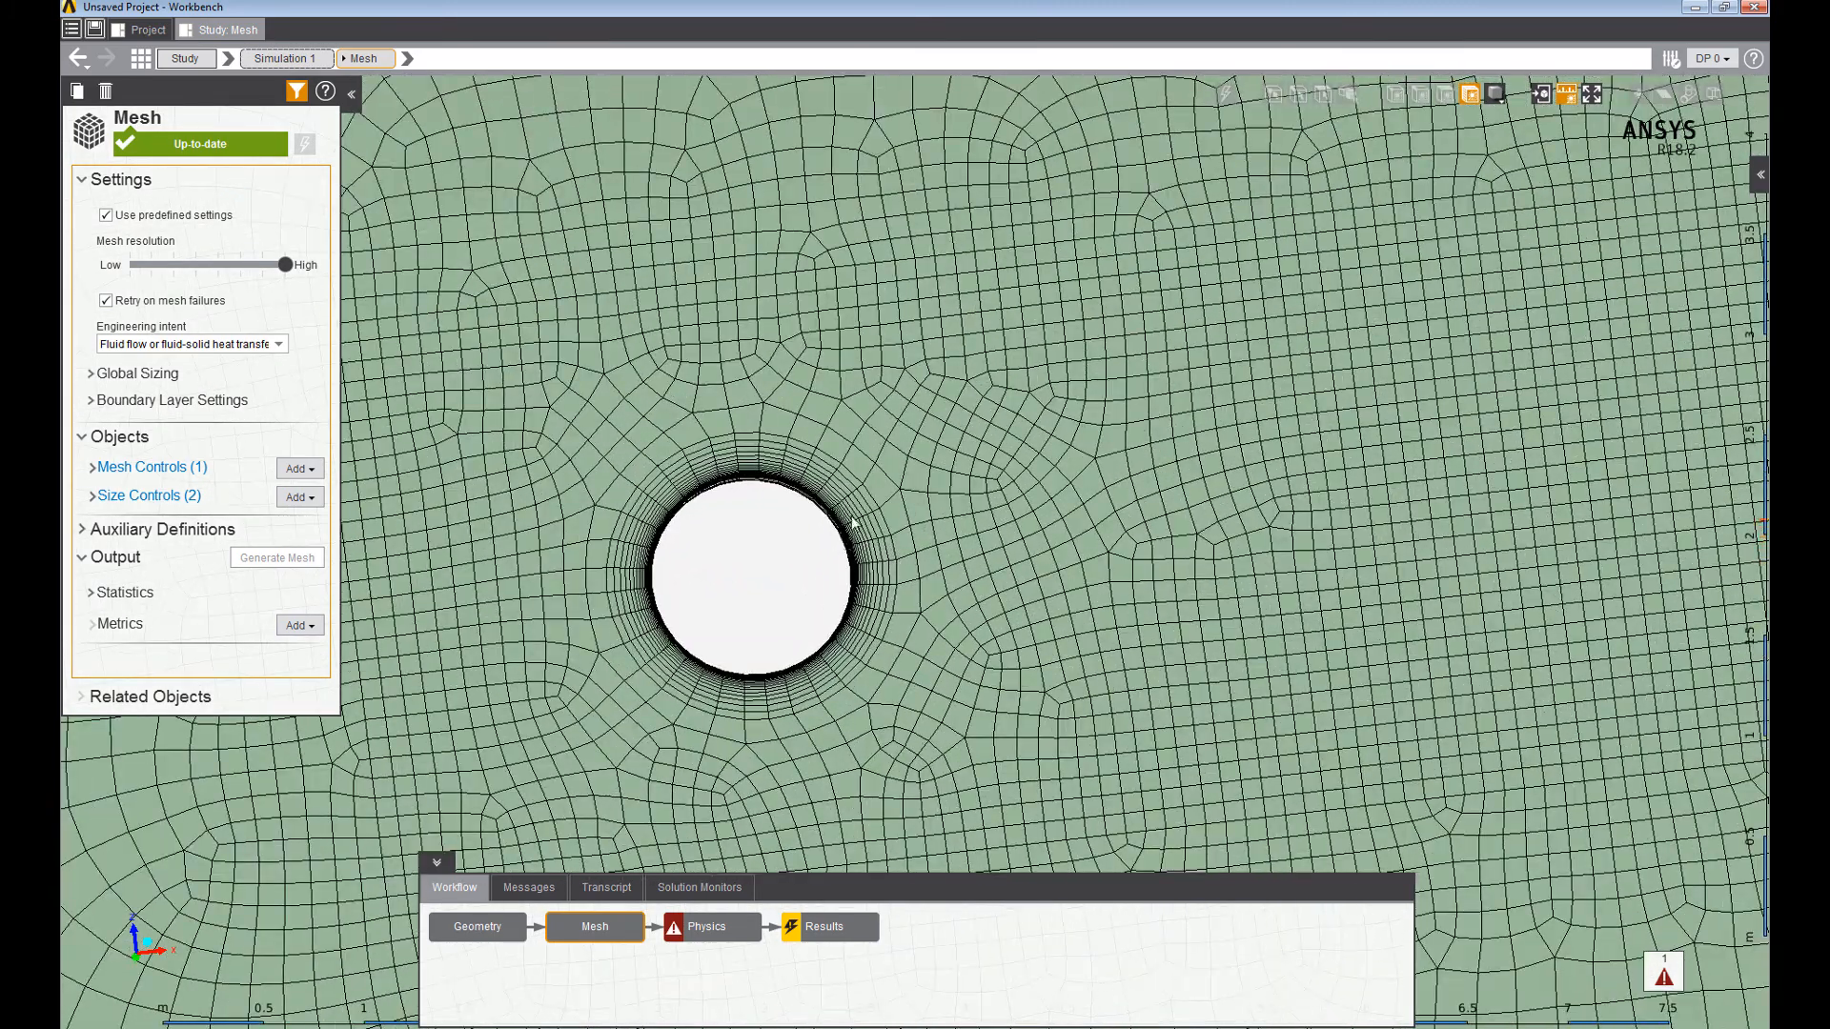
scroll(863, 483, "up", 2)
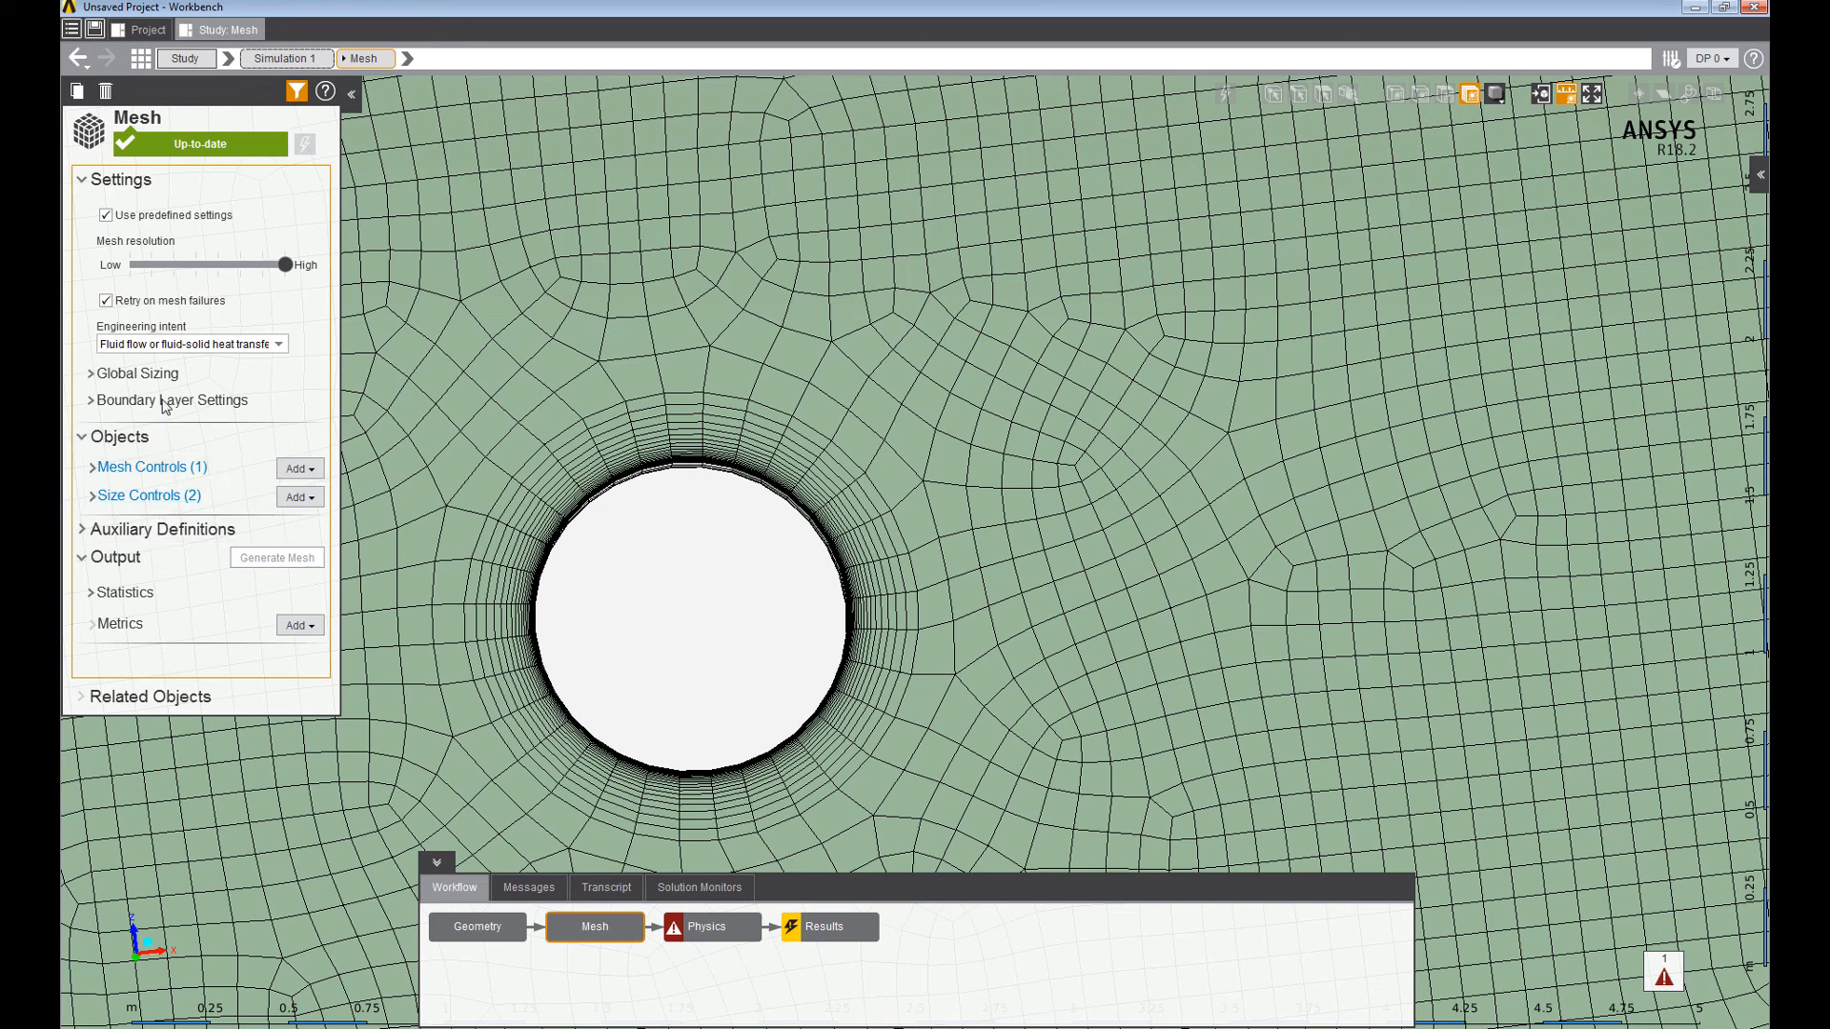
Turn off the predefined mesh settings and set the global sizing growth rate to 1.2.
left_click(93, 376)
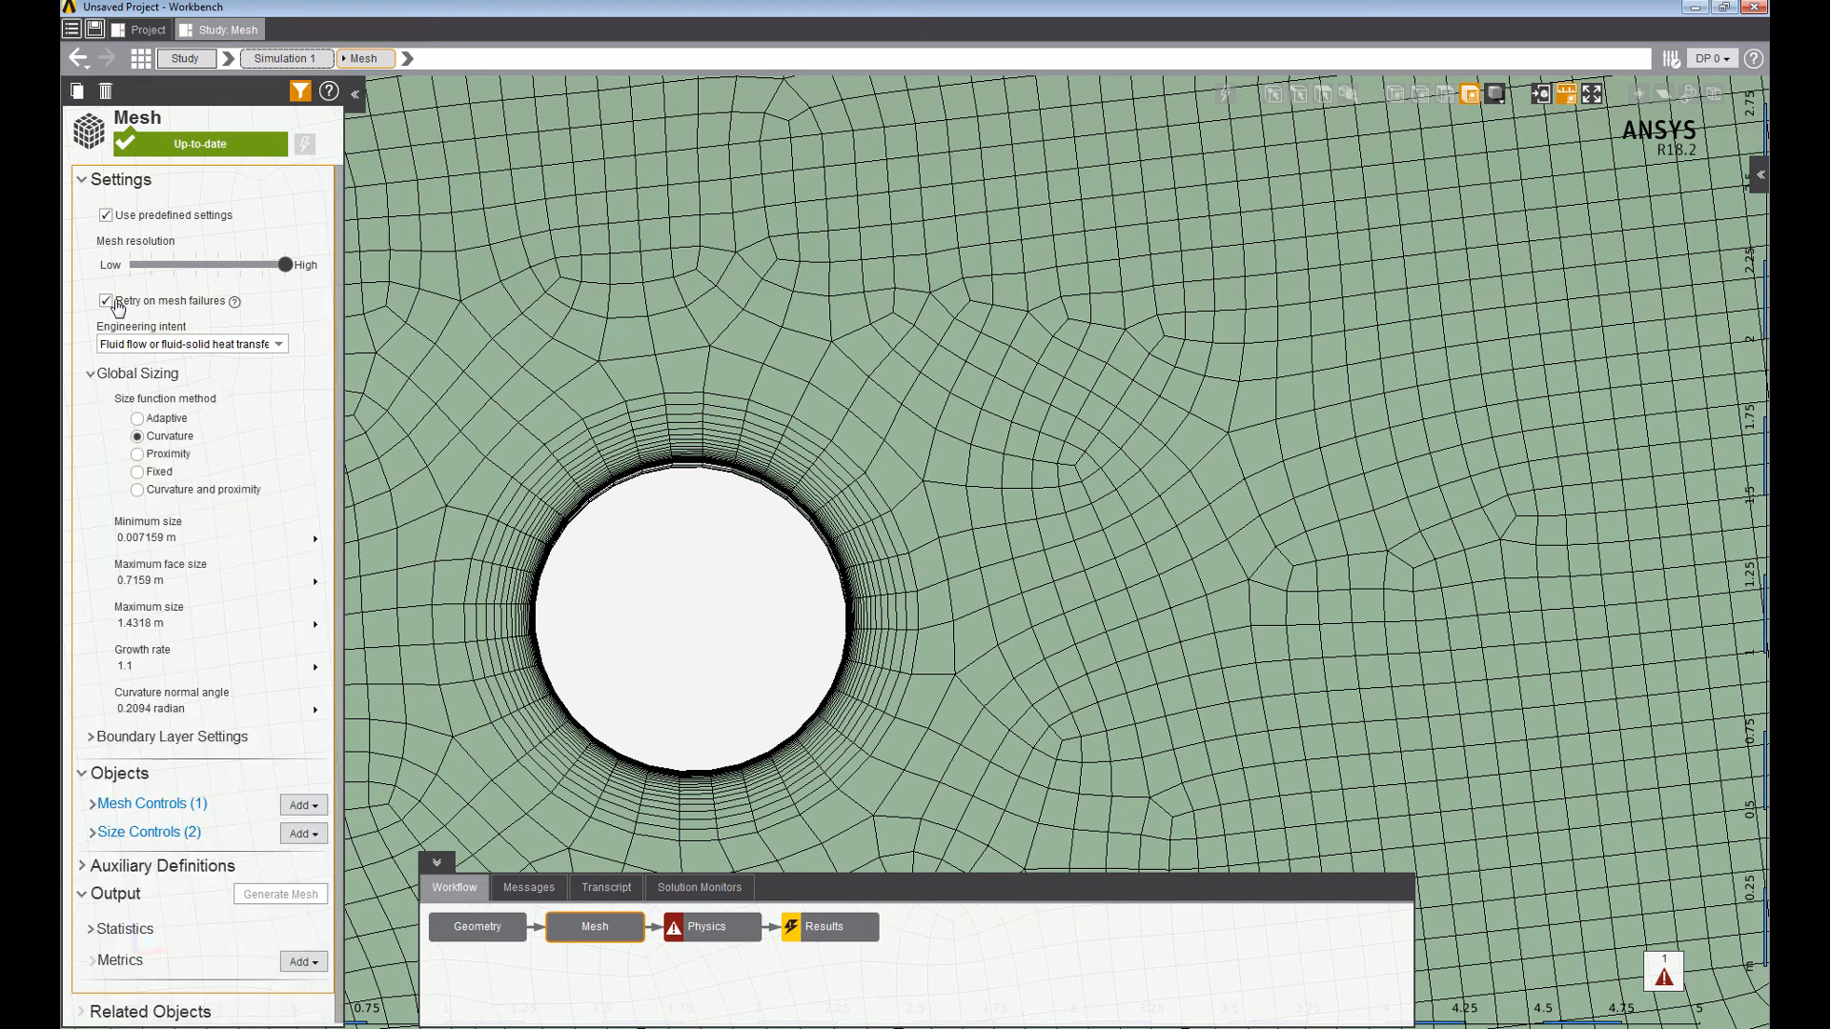
left_click(105, 215)
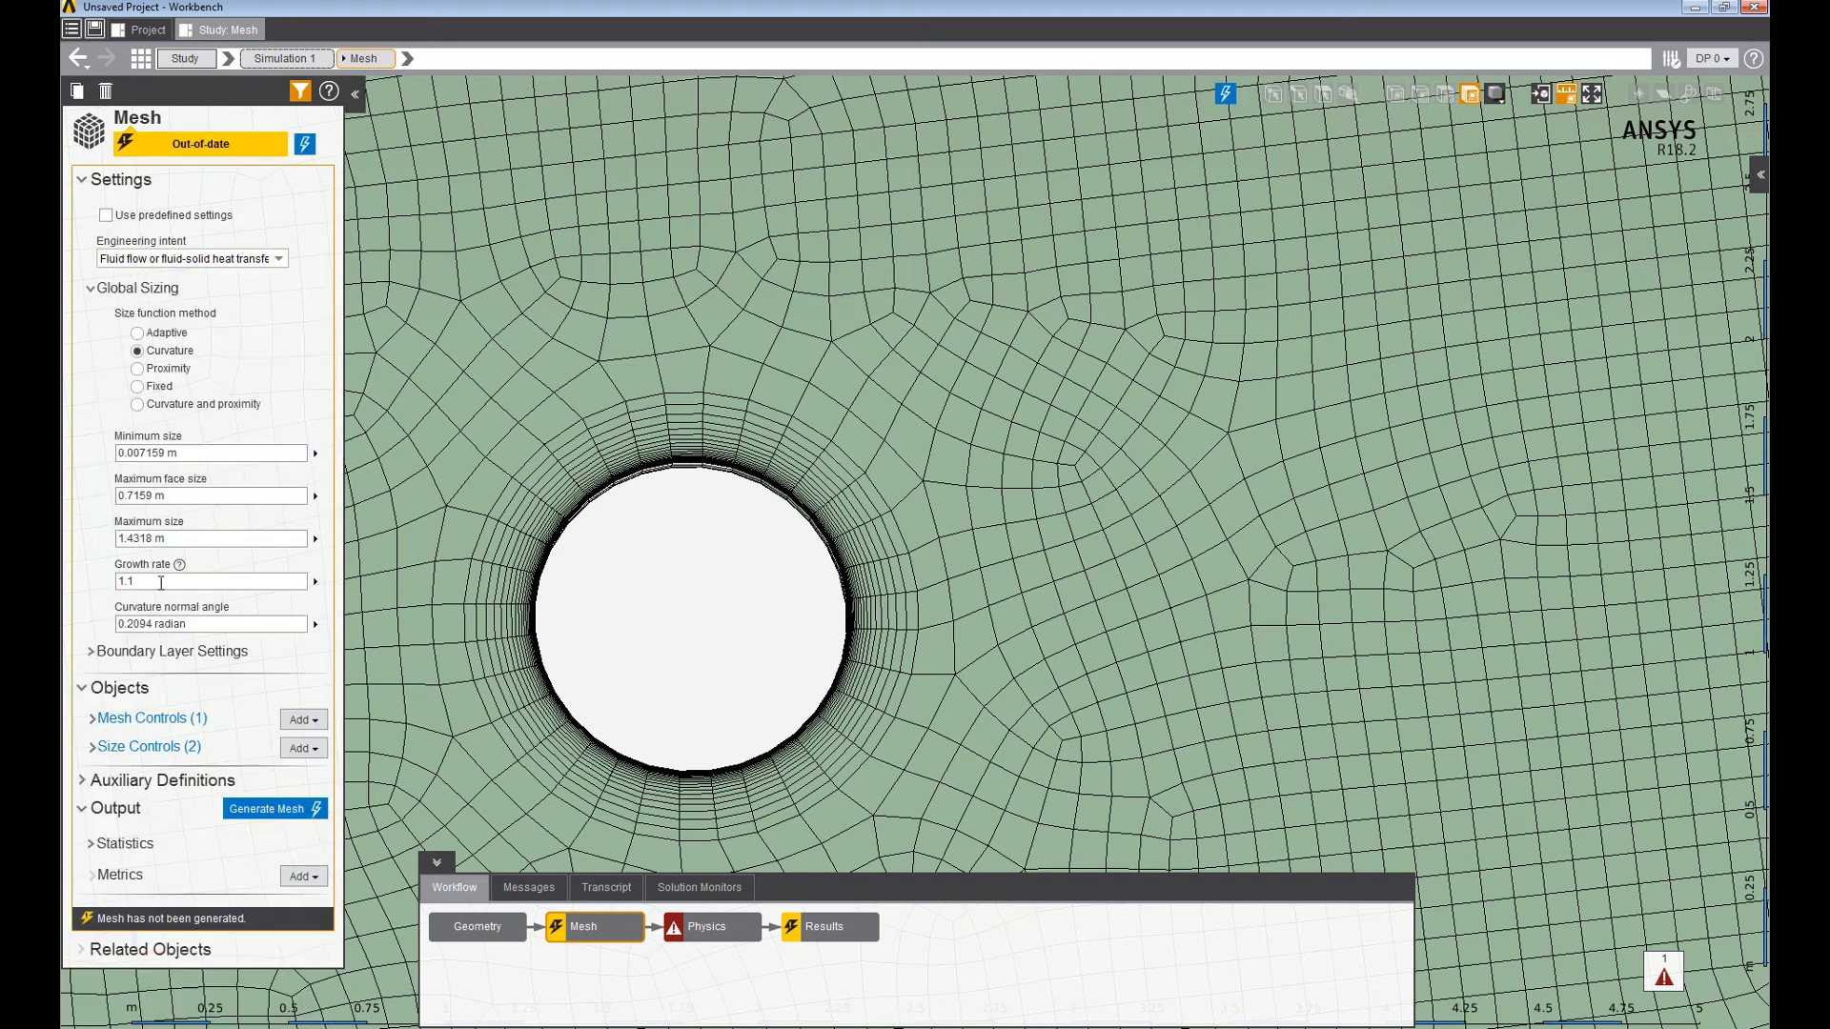
left_click(162, 583)
type("1.2")
key("Return")
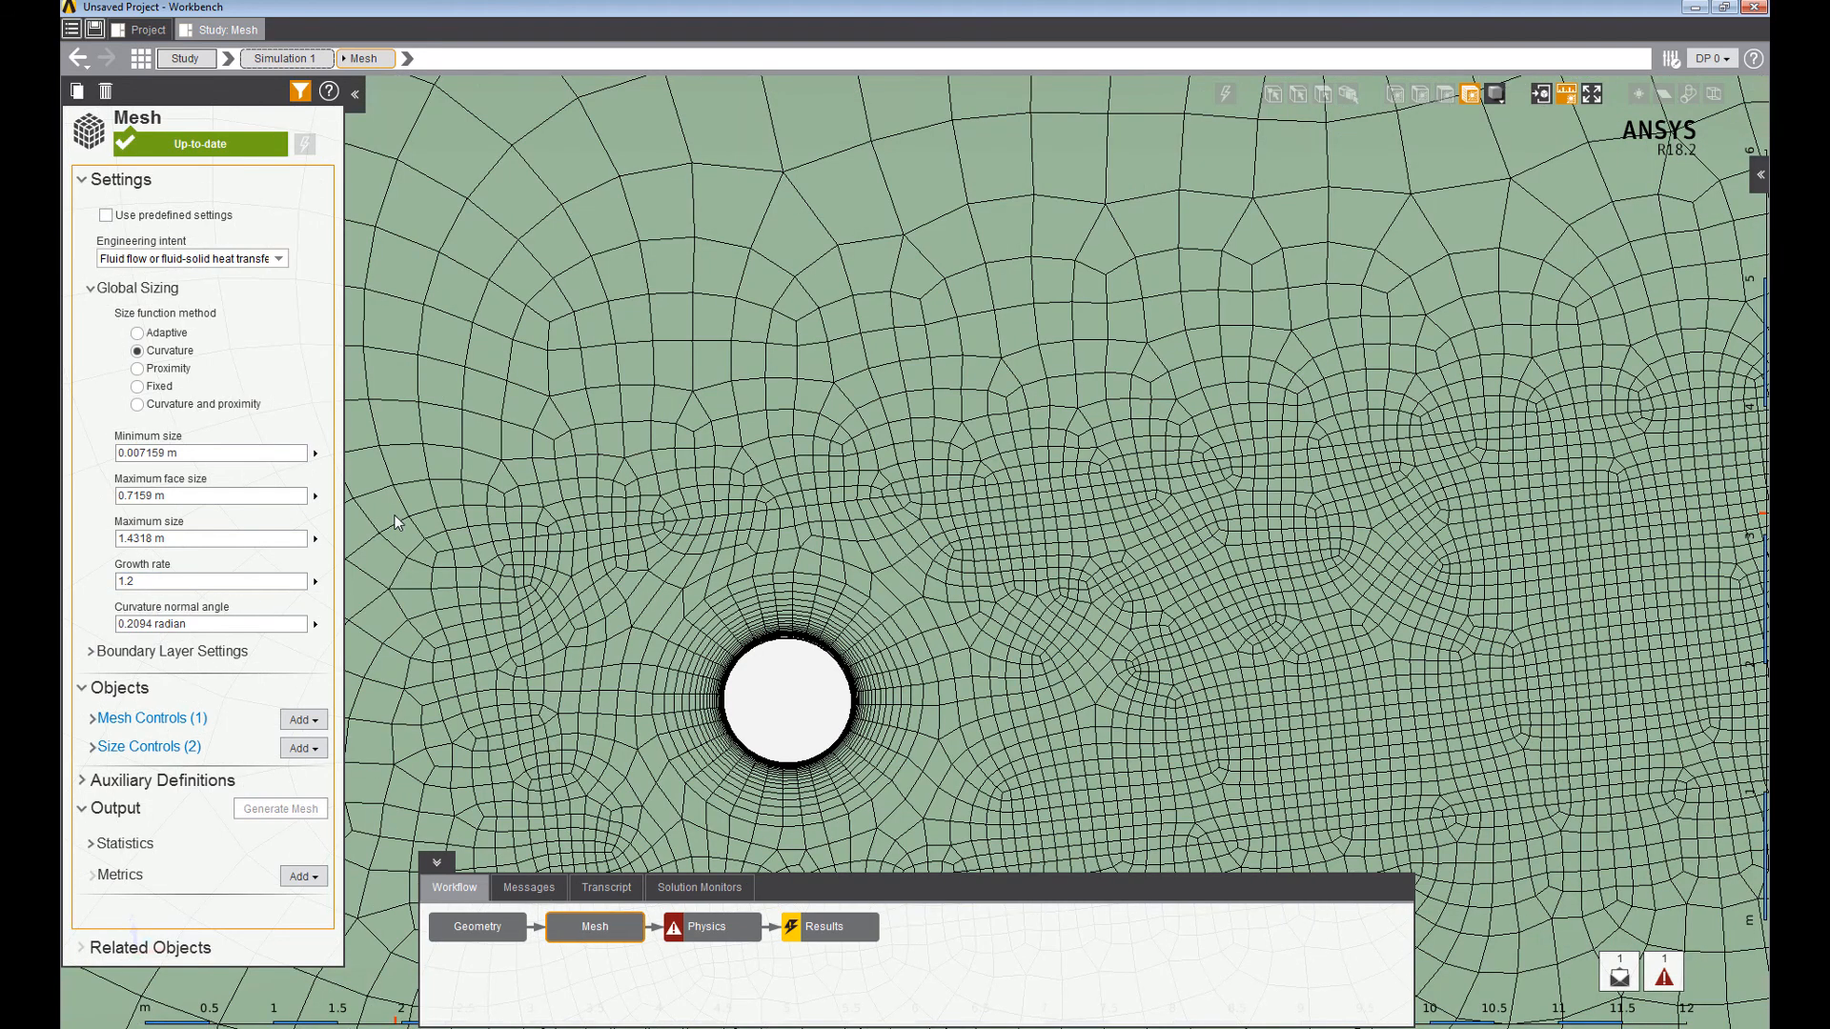
Set the global sizing's curvature normal angle to 5 degrees and regenerate the mesh.
left_click(220, 624)
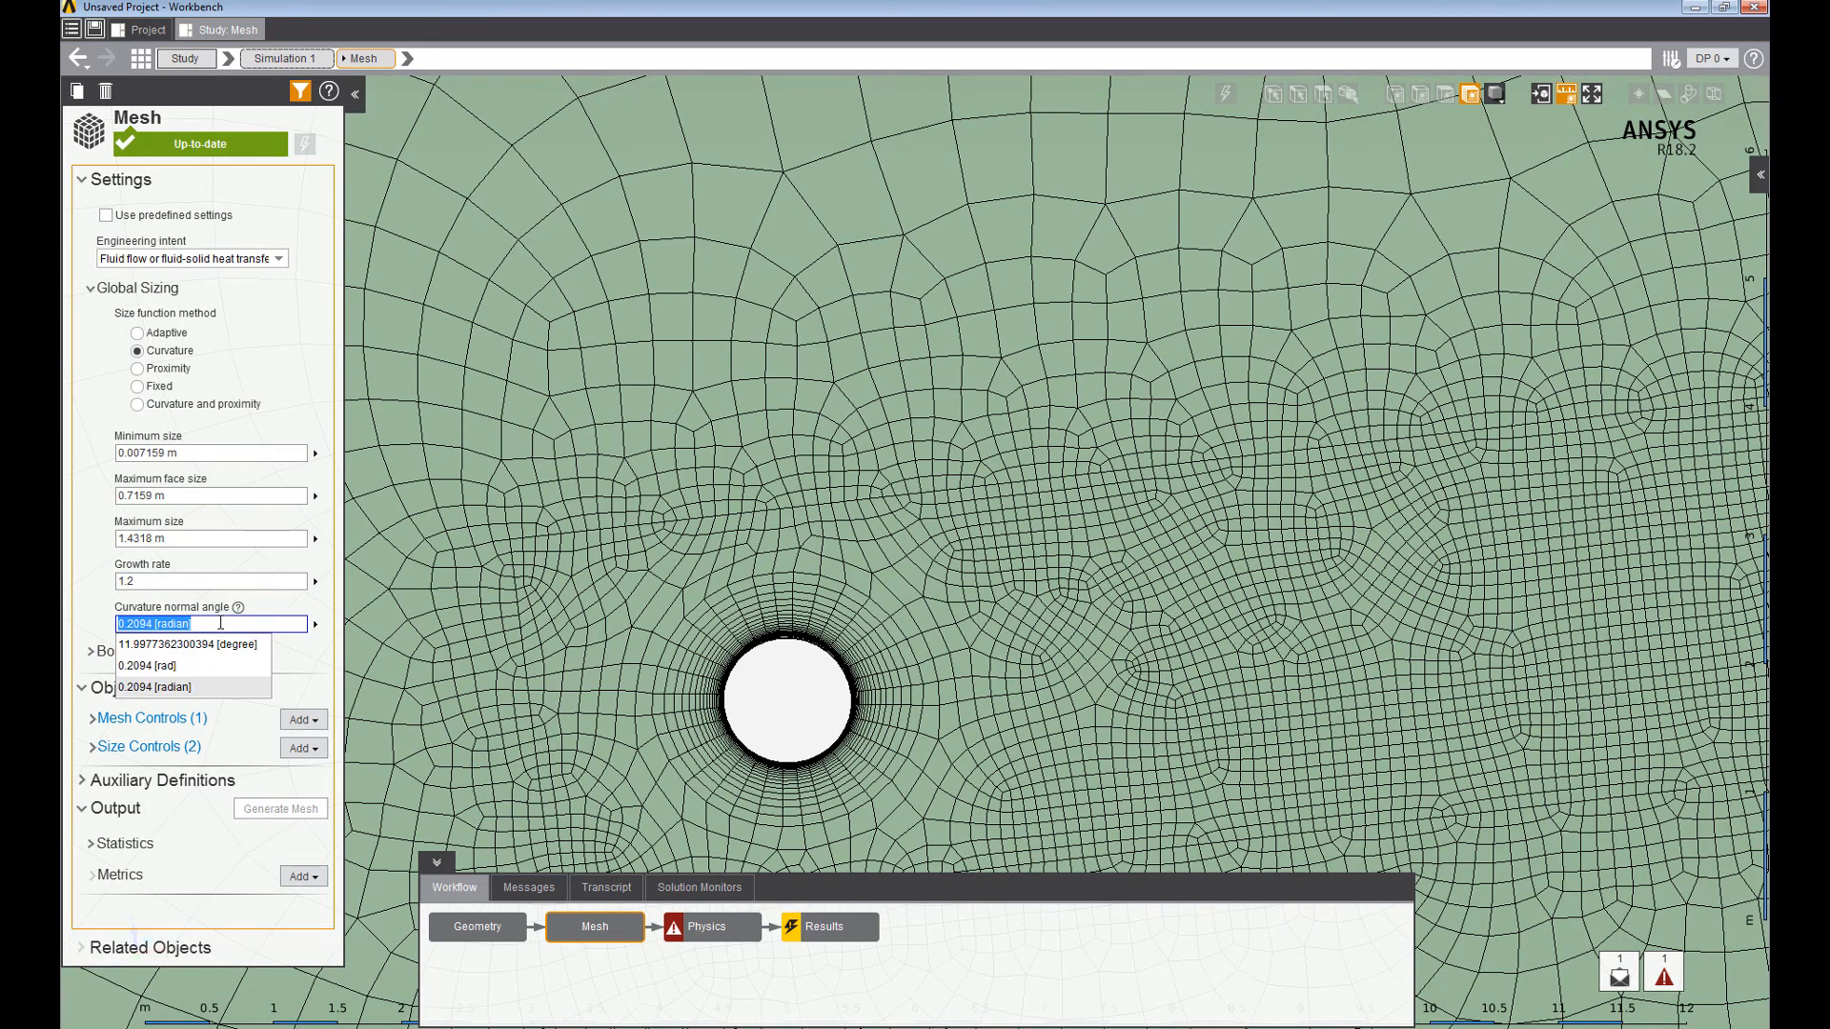
type("5")
type("[g")
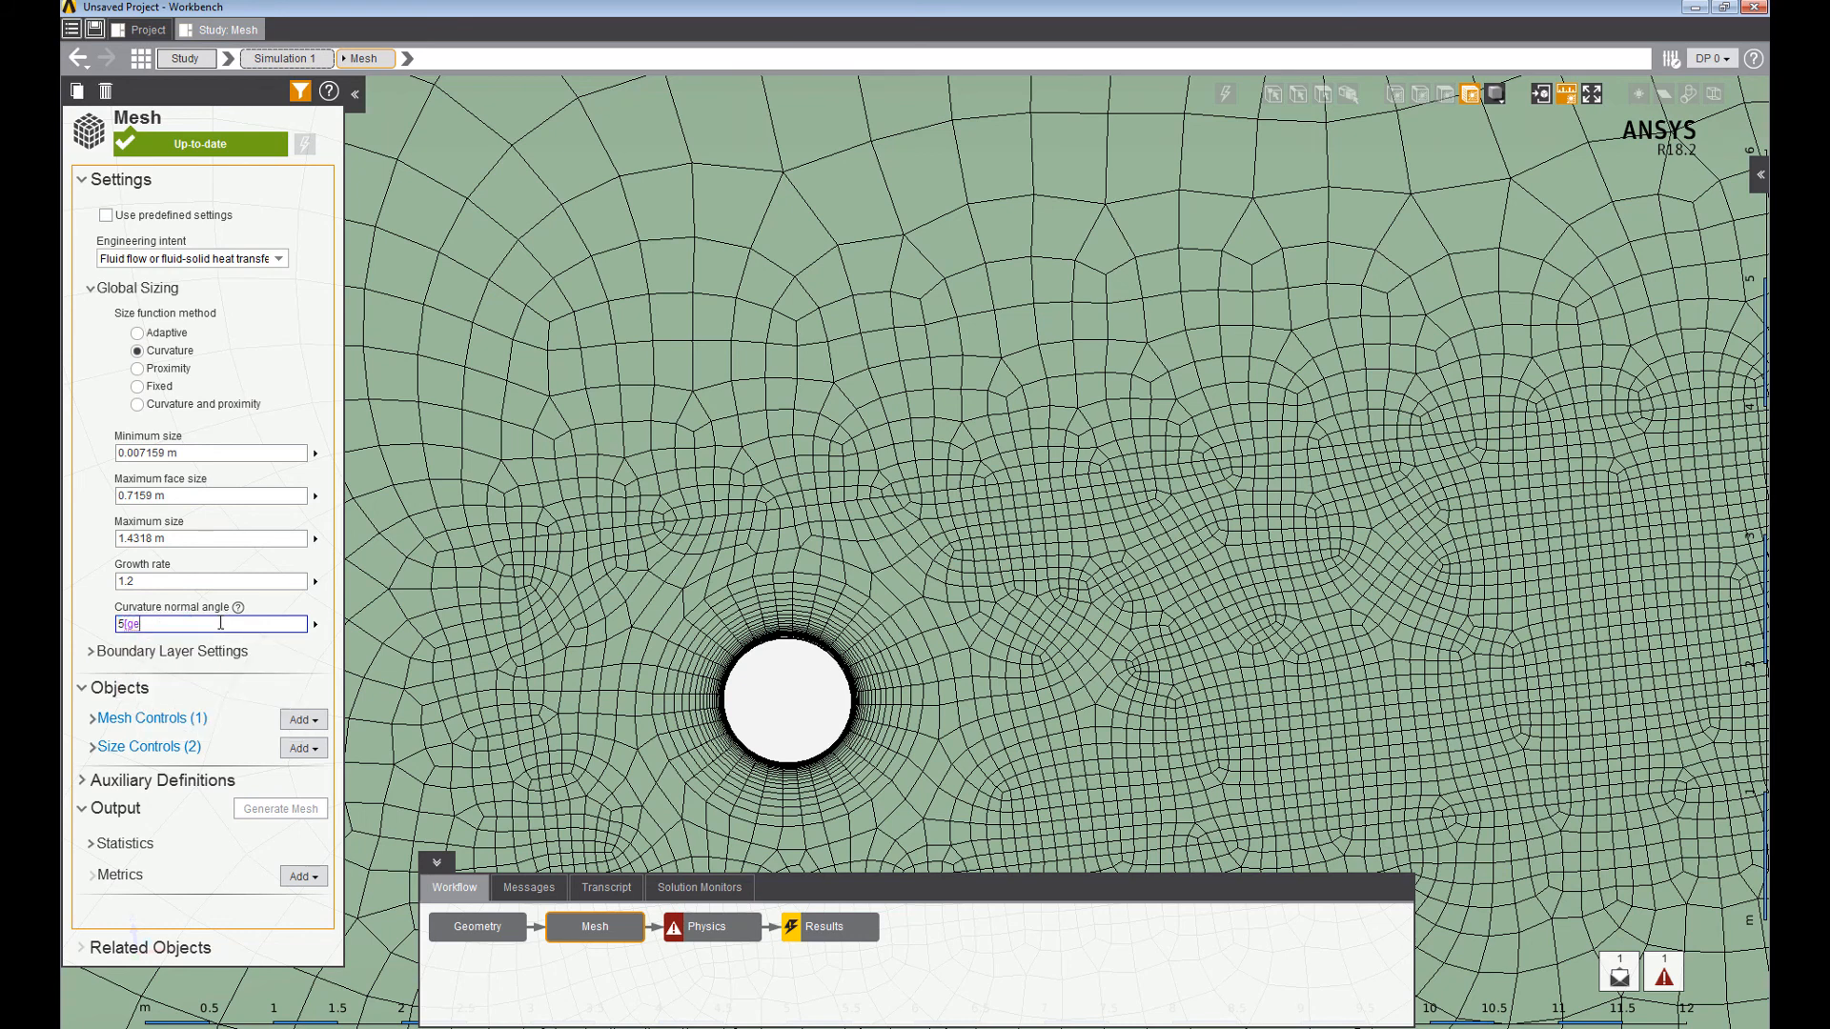
type("e")
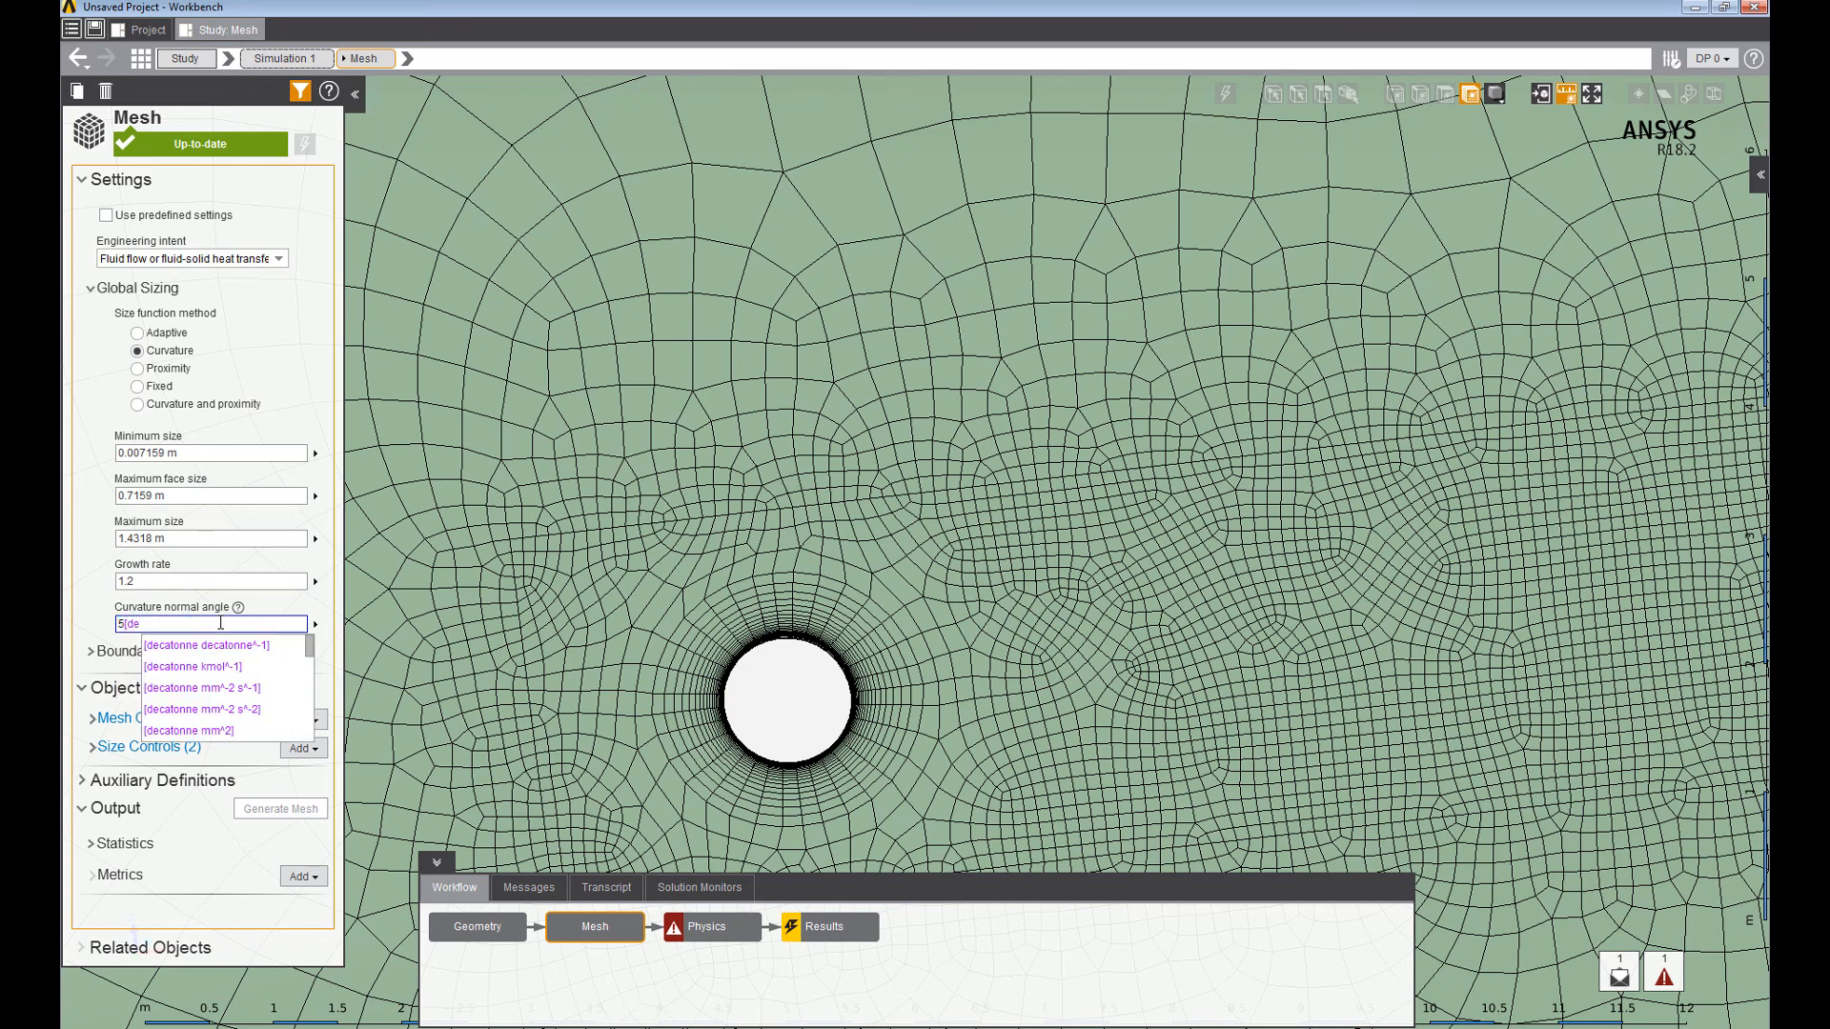
type("gree]")
key("Down")
key("Return")
key("Return")
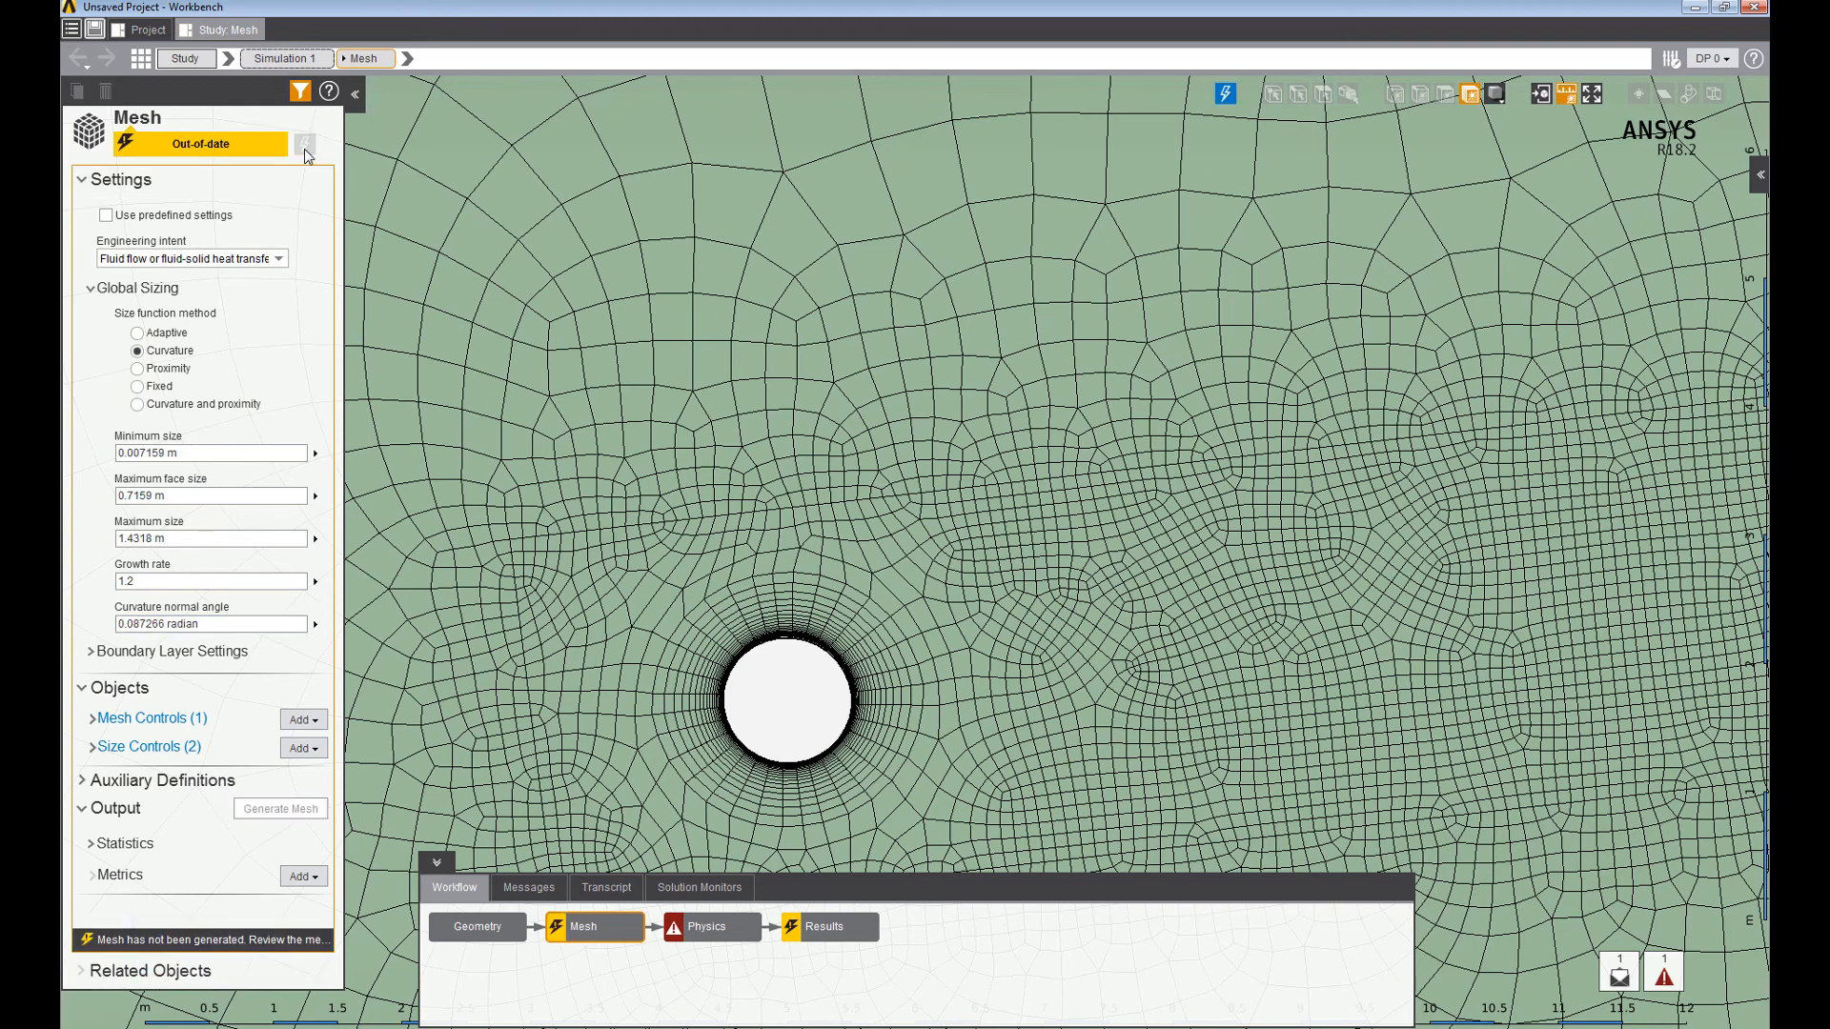
left_click(305, 149)
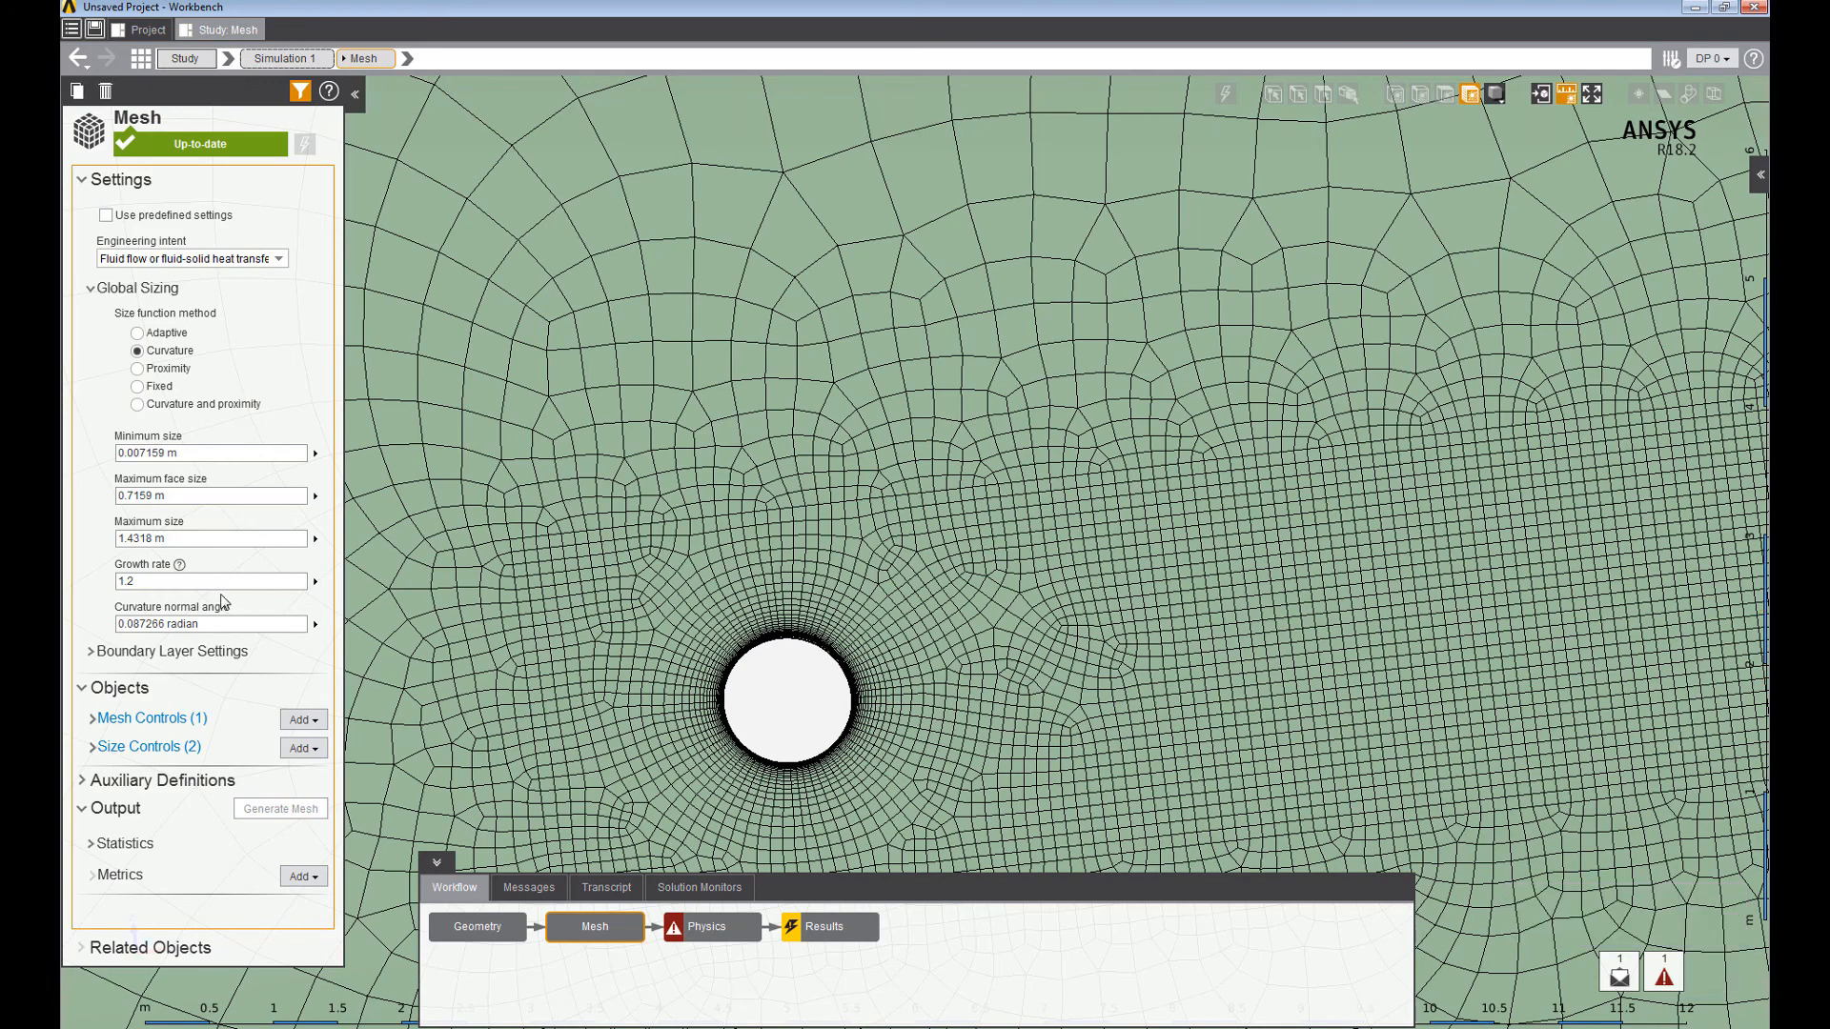
Examine the regenerated mesh around the cylinder, in the wake region and in the outer domain, and check its node and element statistics.
scroll(772, 653, "down", 3)
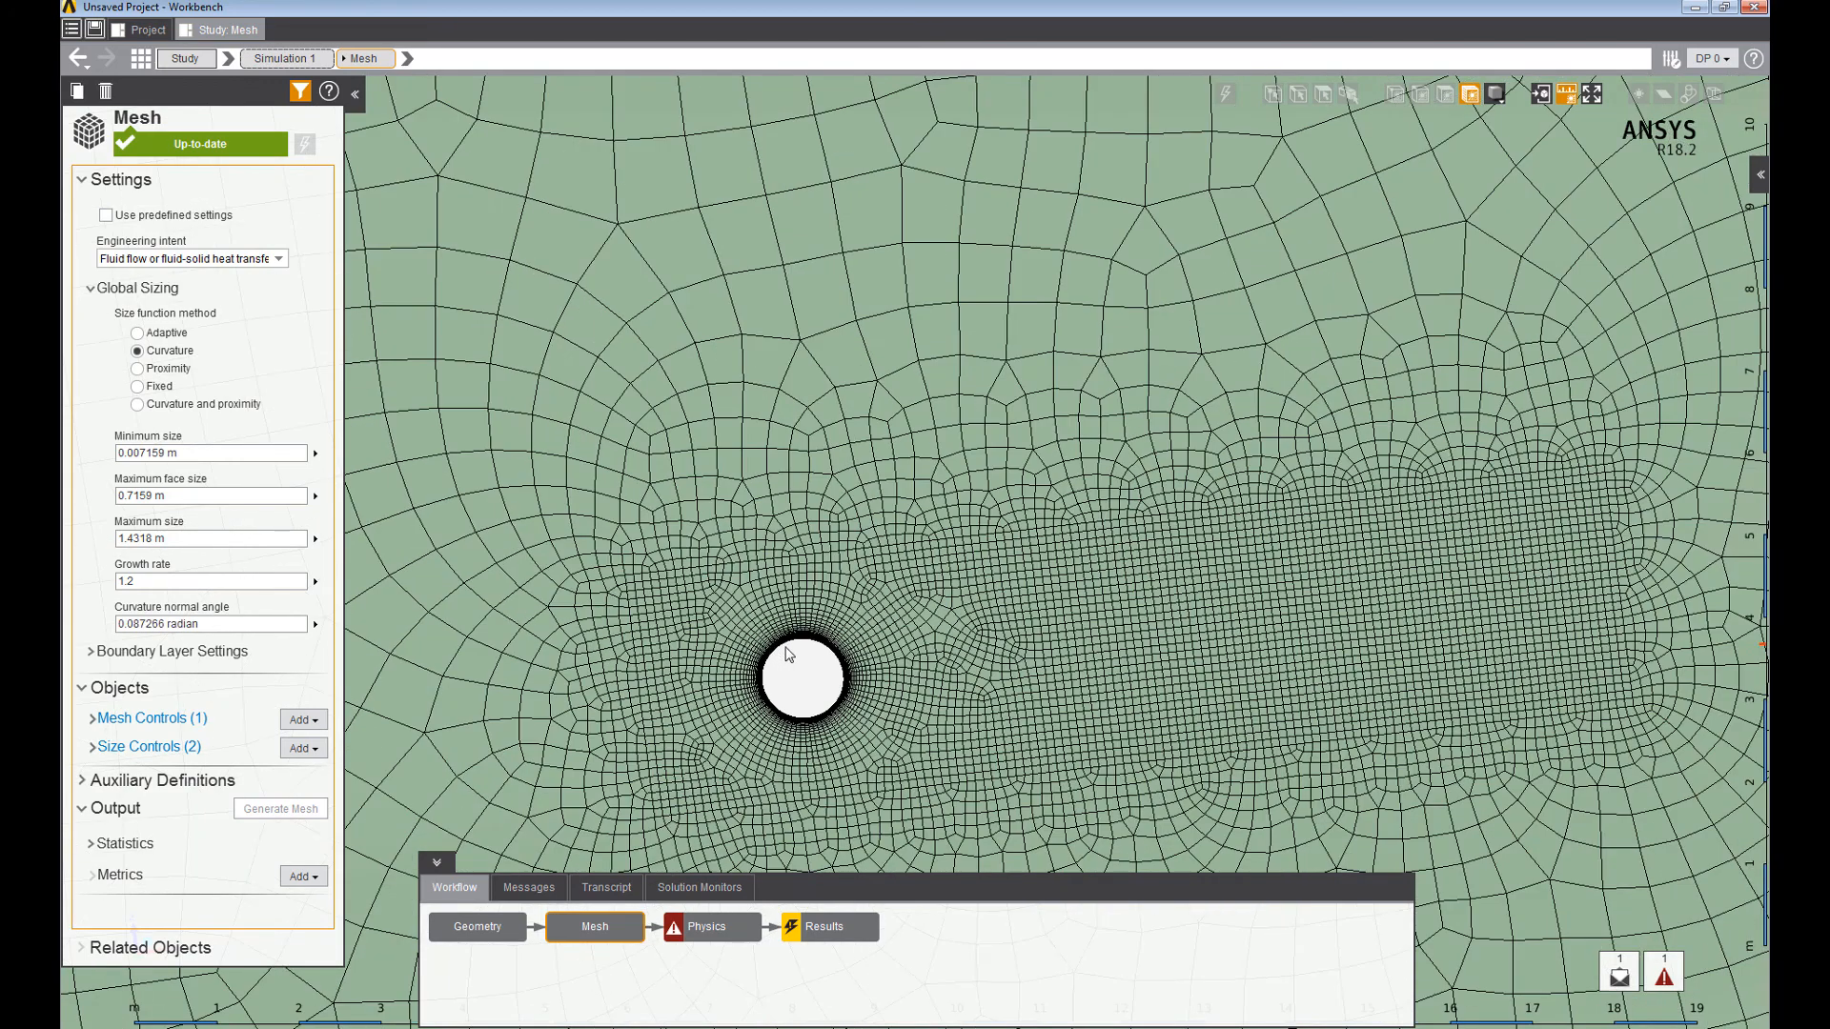
scroll(798, 657, "up", 8)
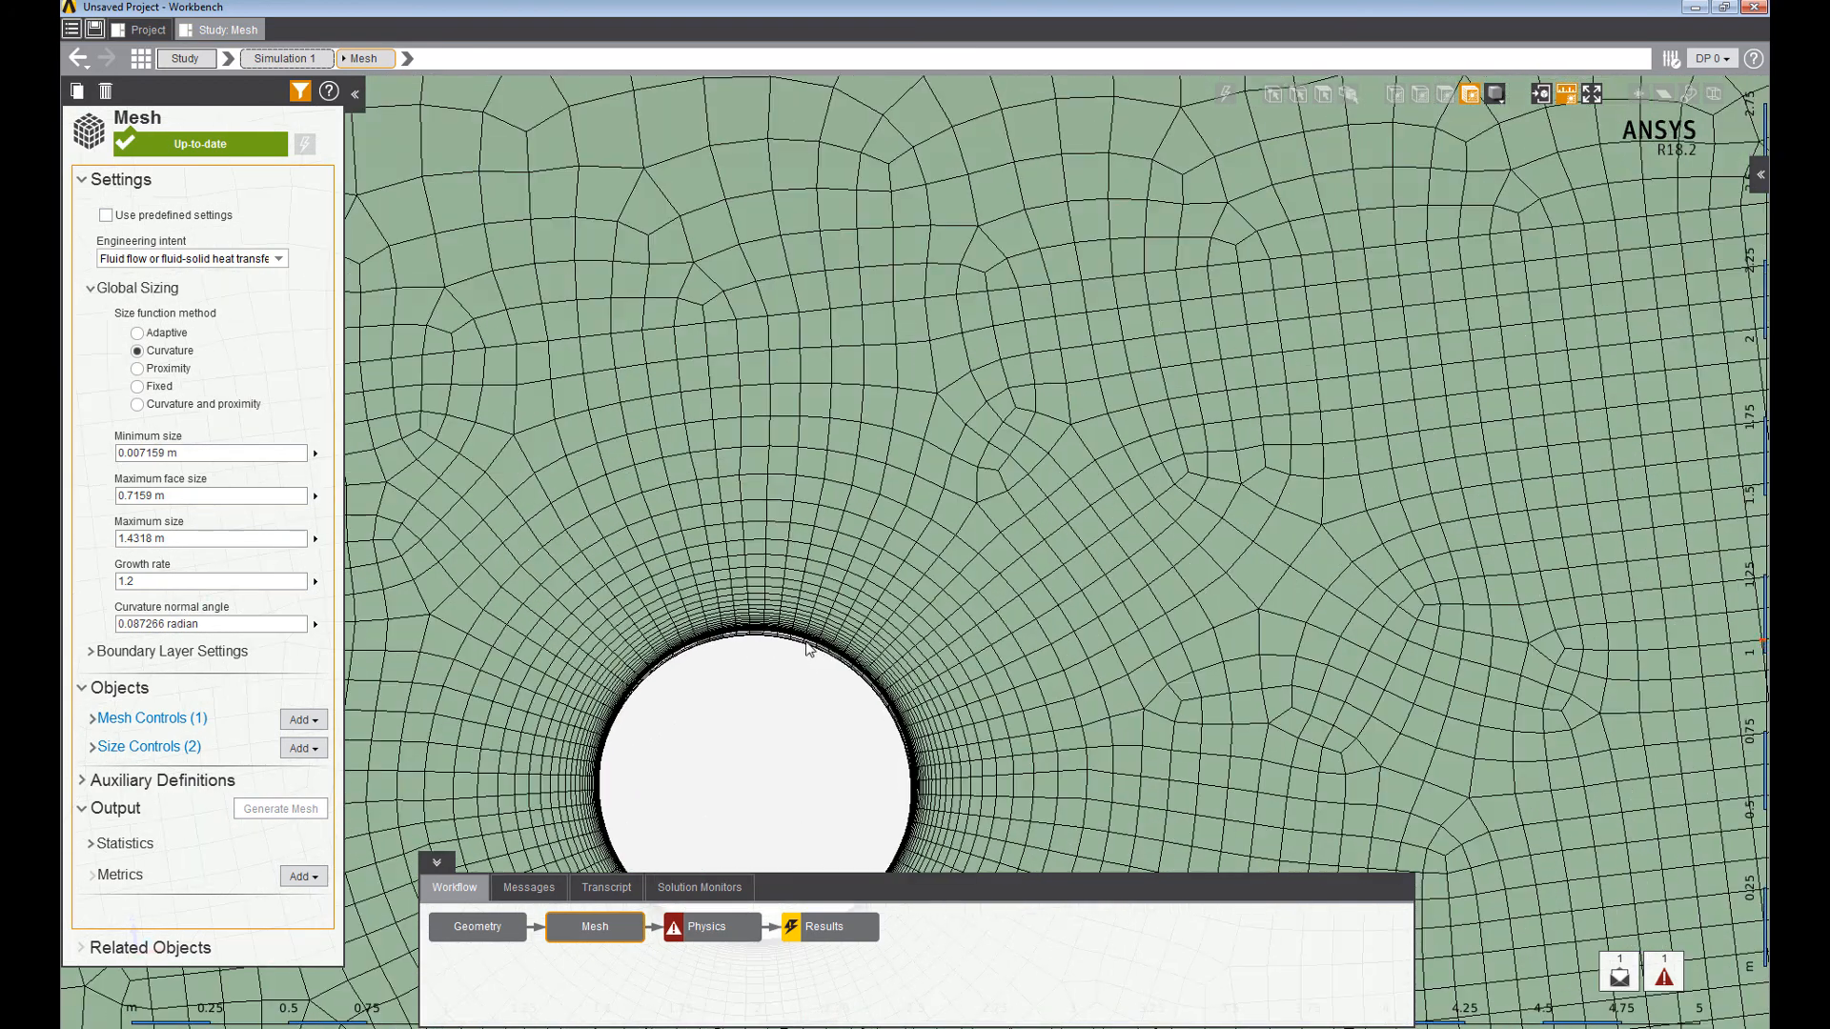
mouse_move(844, 671)
middle_mouse_down()
mouse_move(838, 707)
mouse_move(843, 691)
middle_mouse_up()
scroll(863, 667, "down", 6)
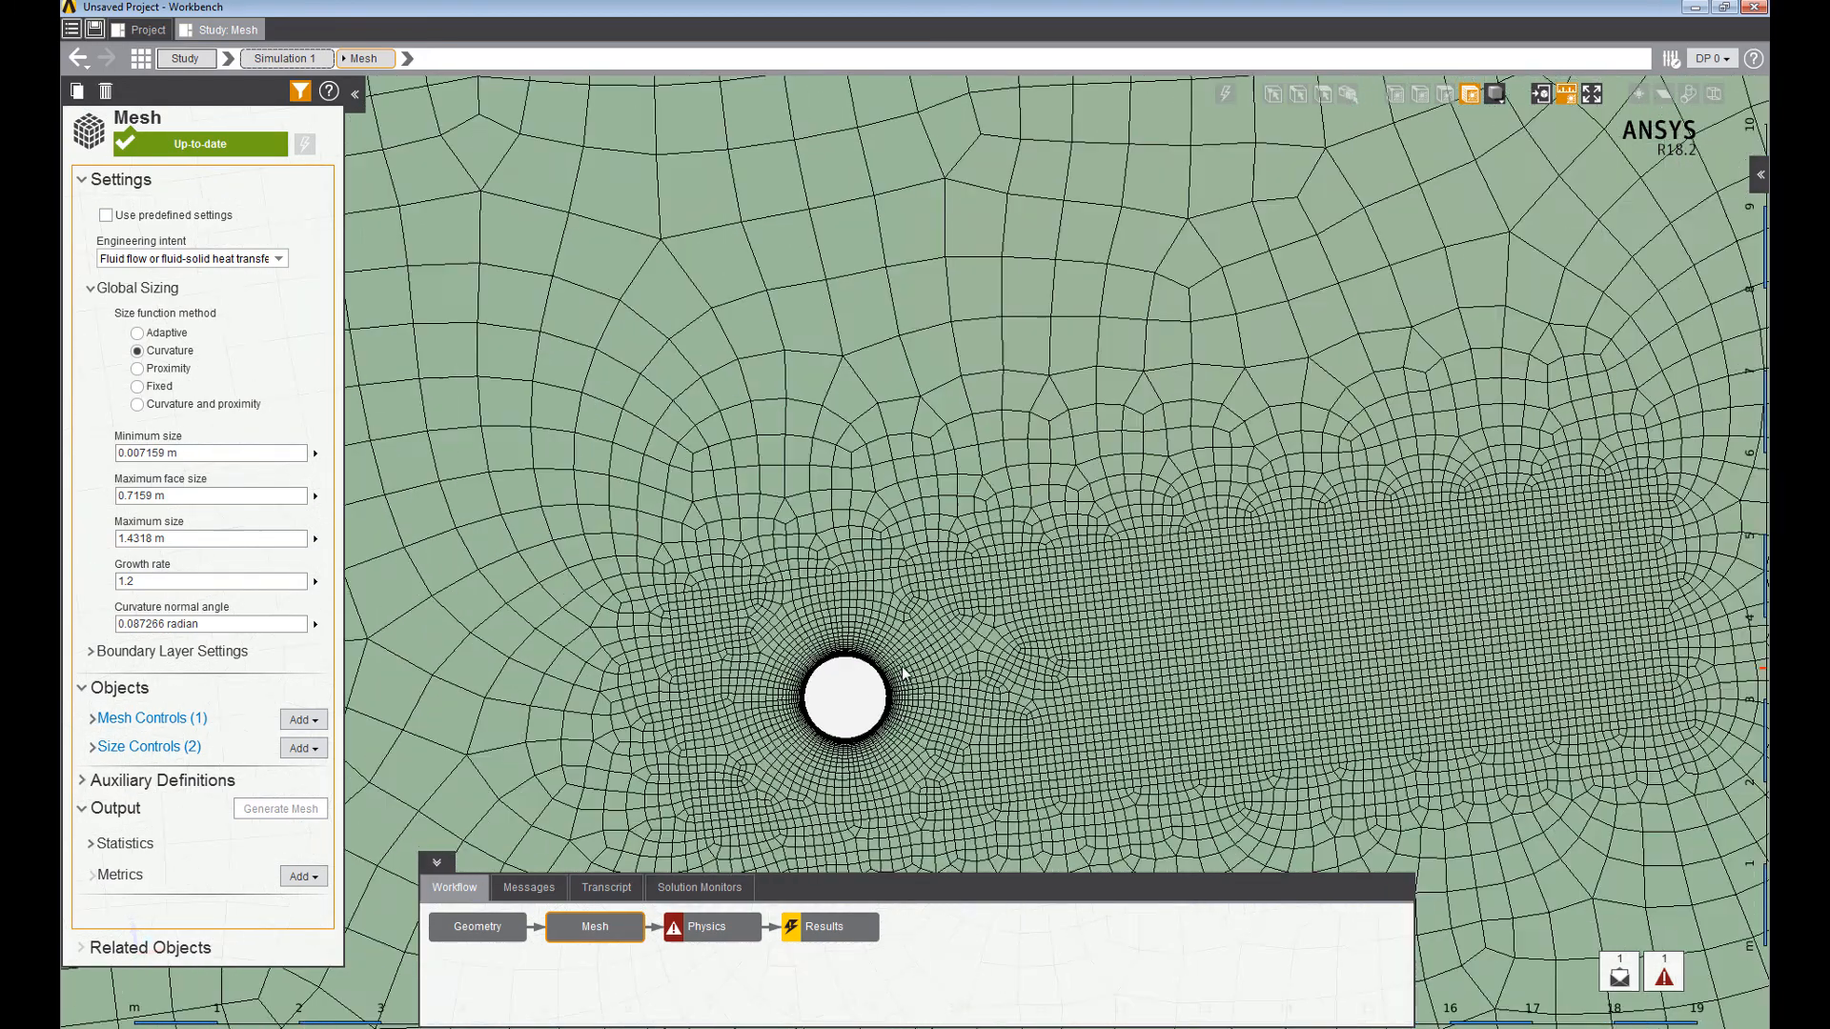
scroll(922, 667, "up", 5)
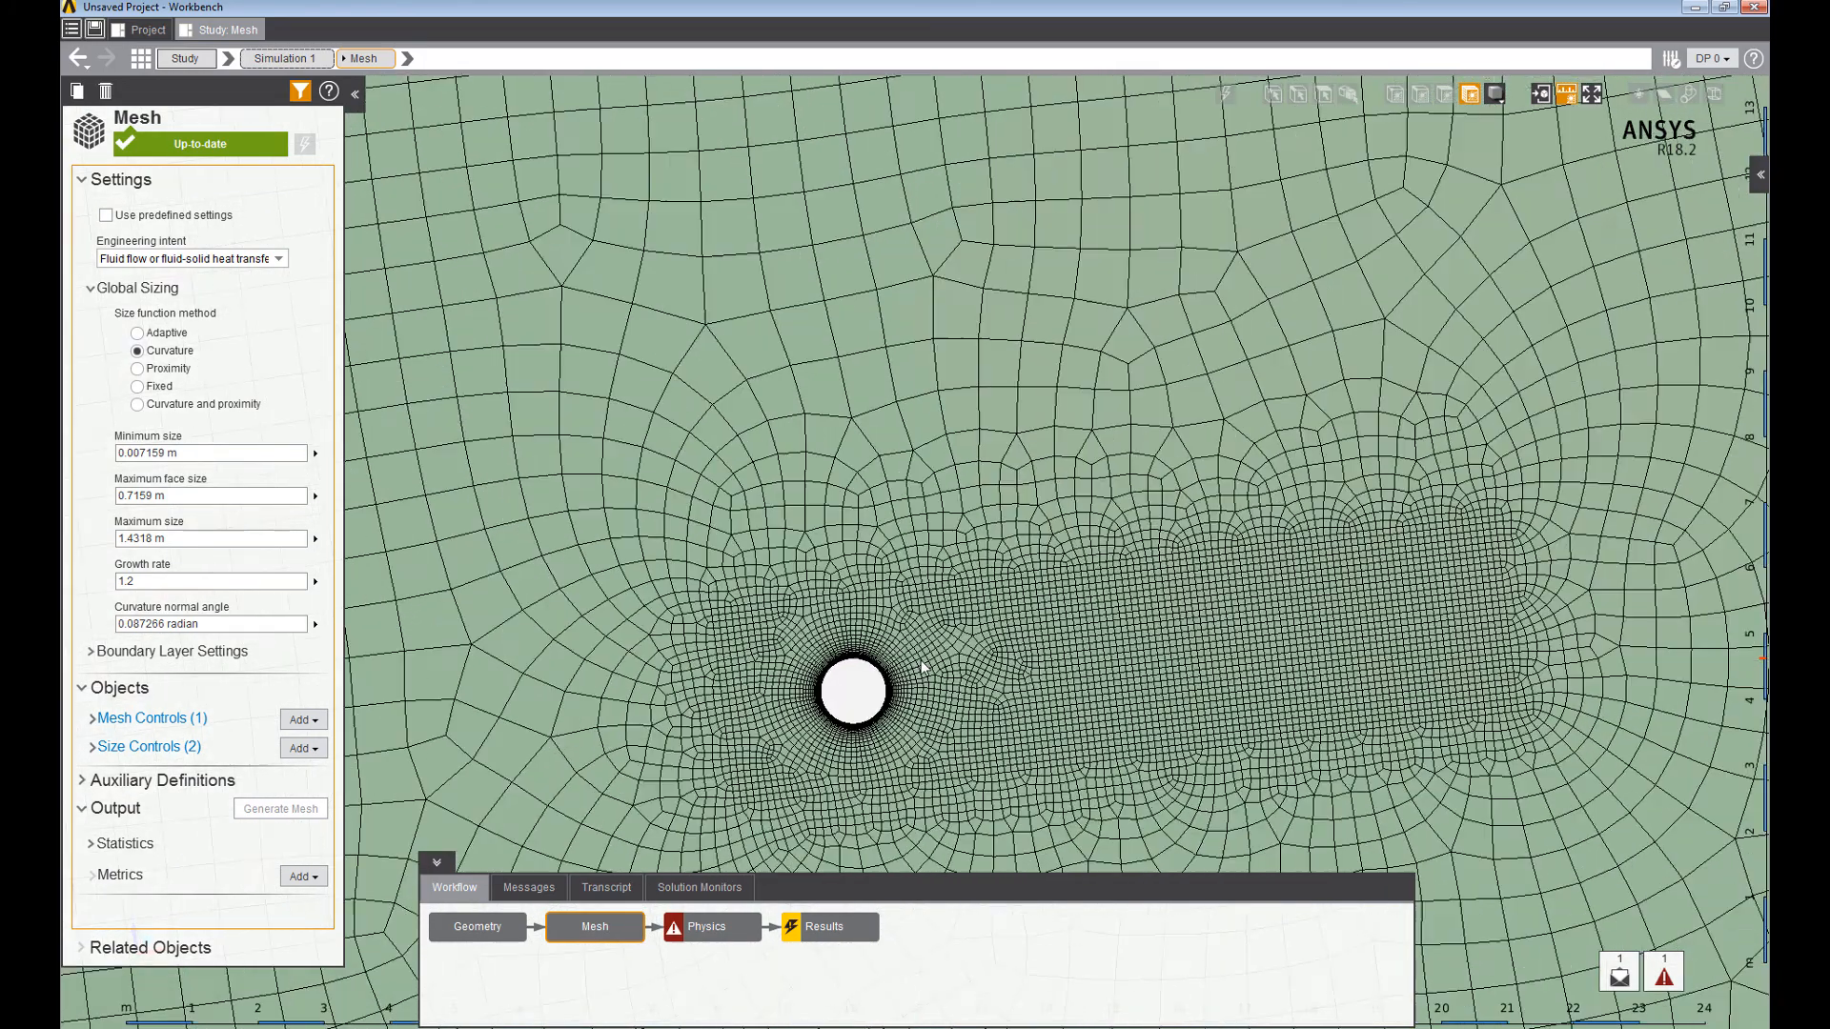
scroll(869, 667, "up", 2)
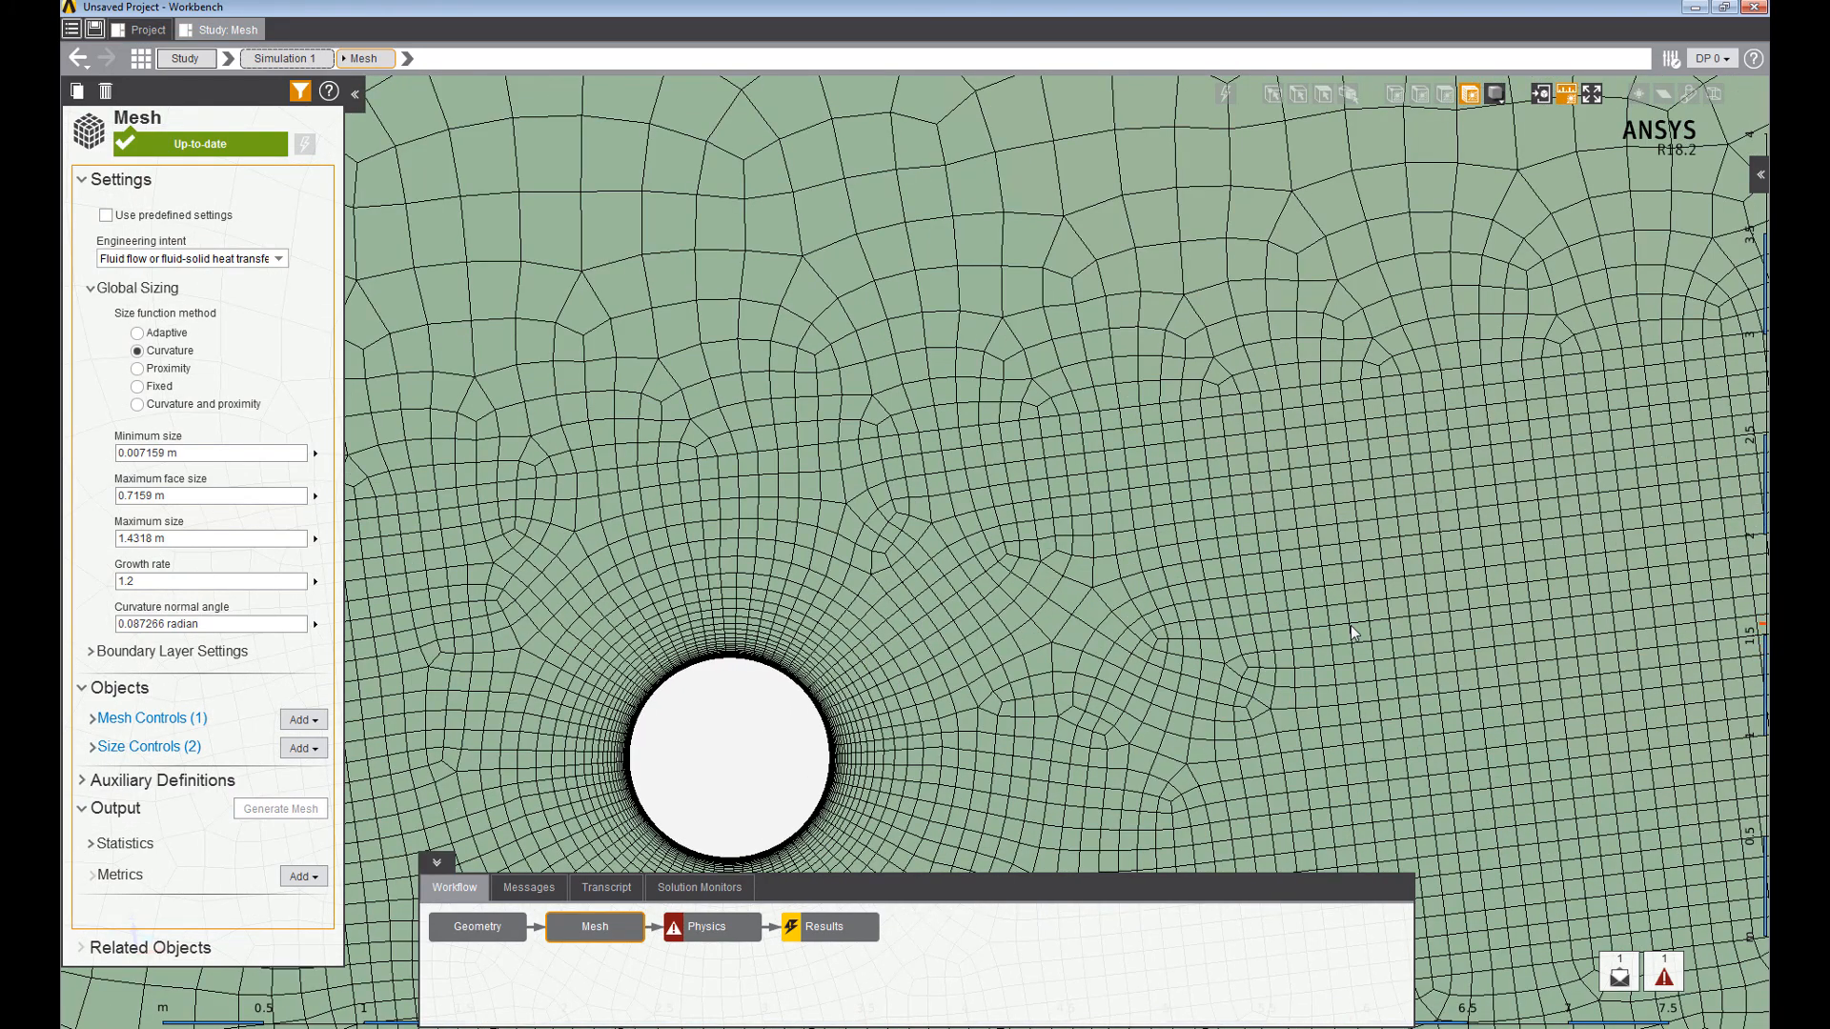
scroll(1352, 632, "down", 8)
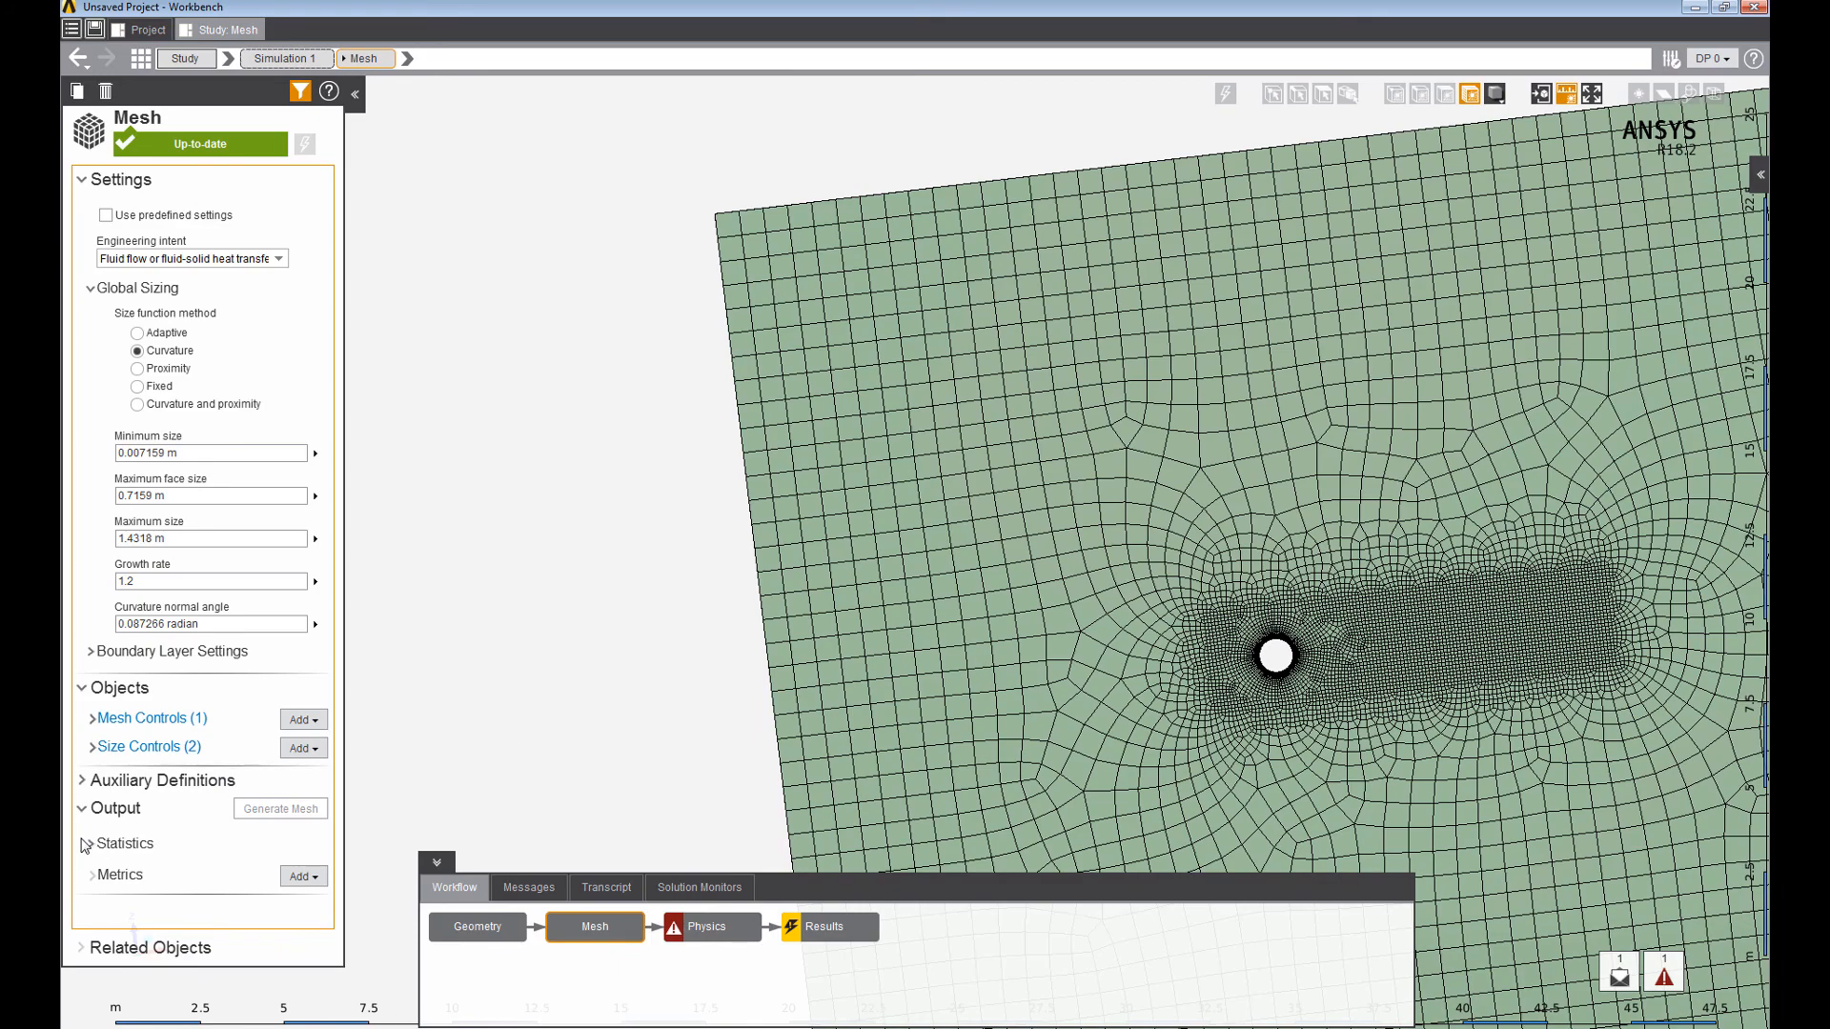
left_click(90, 844)
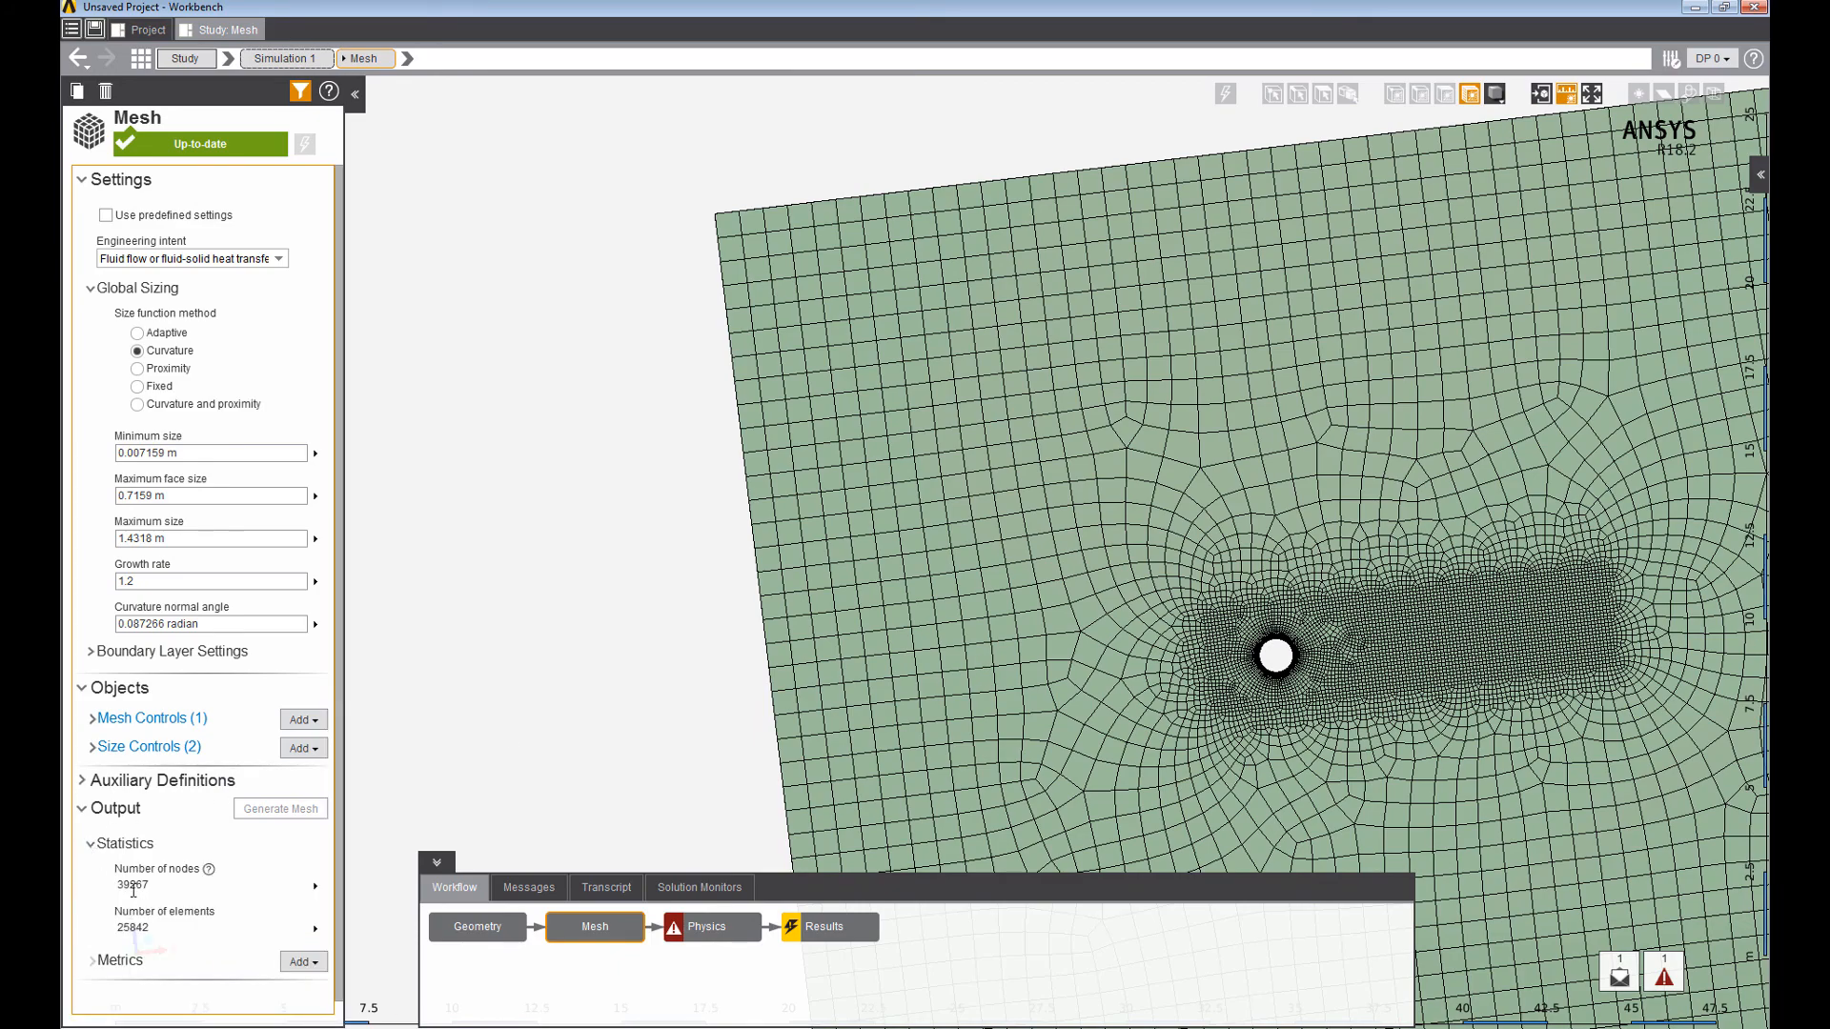
middle_click_drag(1557, 765, 968, 661, "ctrl")
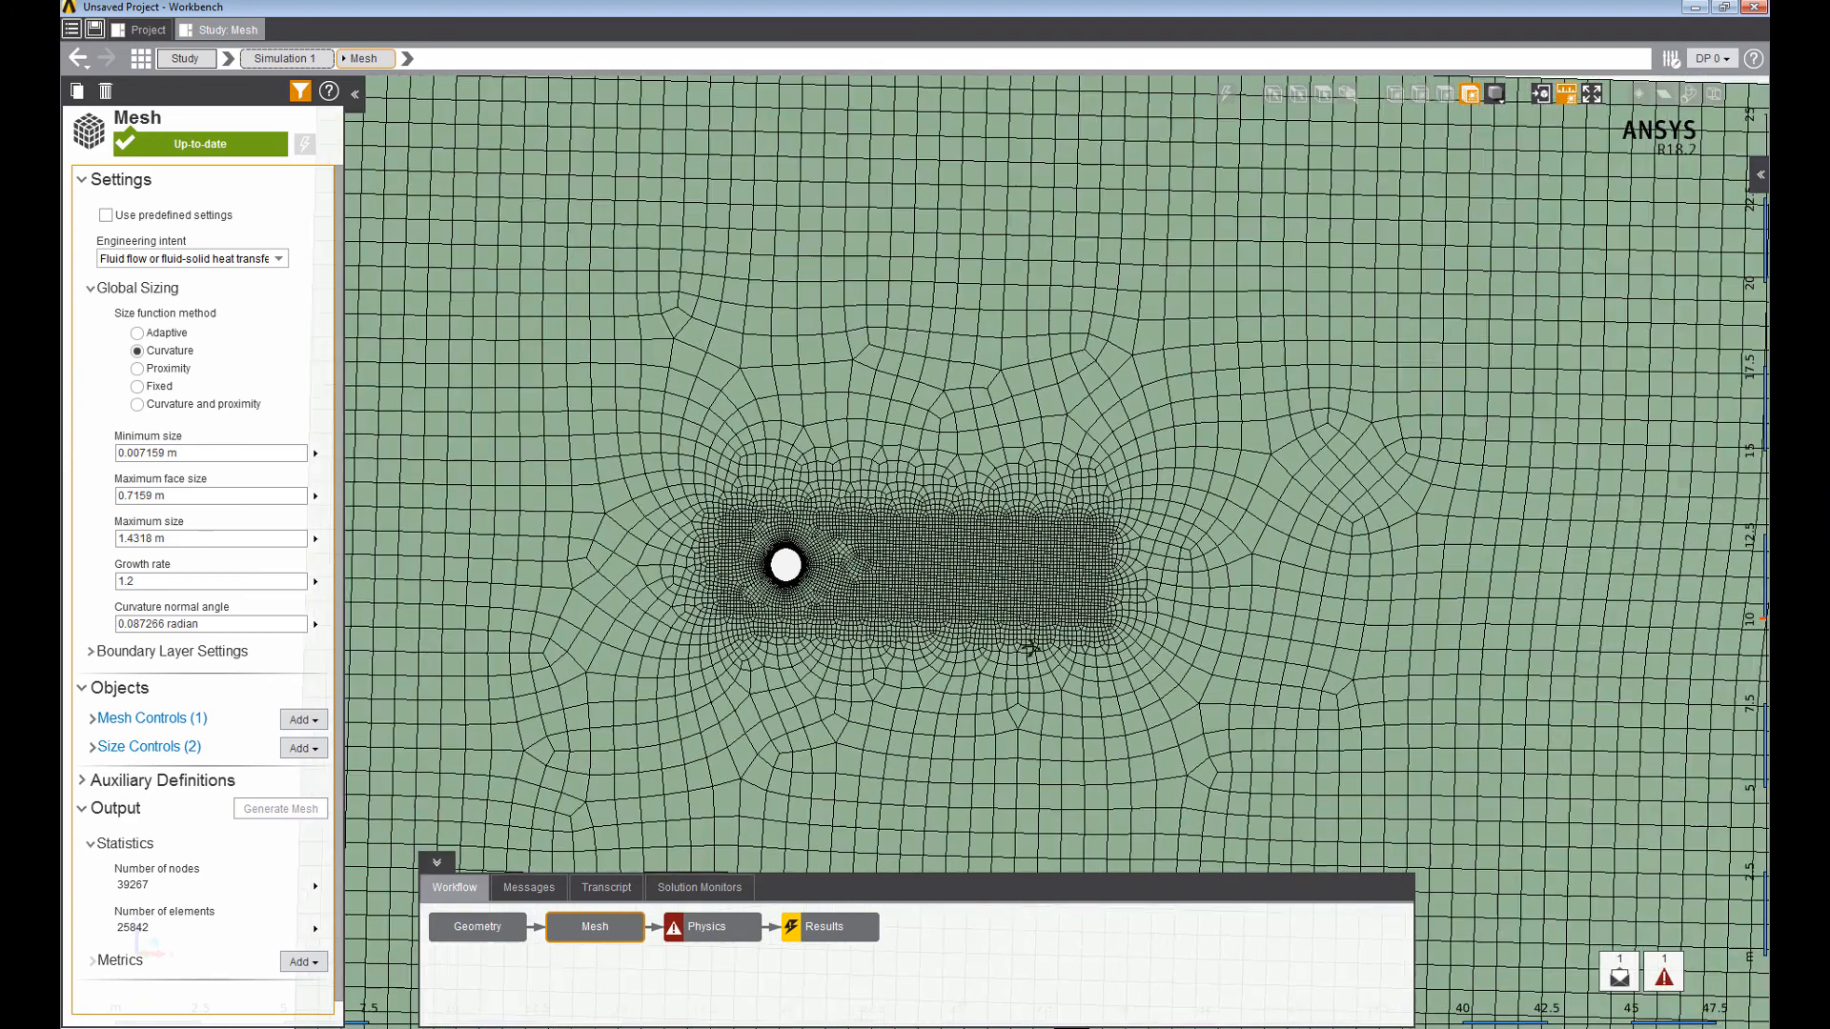
middle_click_drag(793, 845, 776, 866)
In the physics setup, add a symmetry condition on the four front and back faces of the fluid domain.
left_click(738, 921)
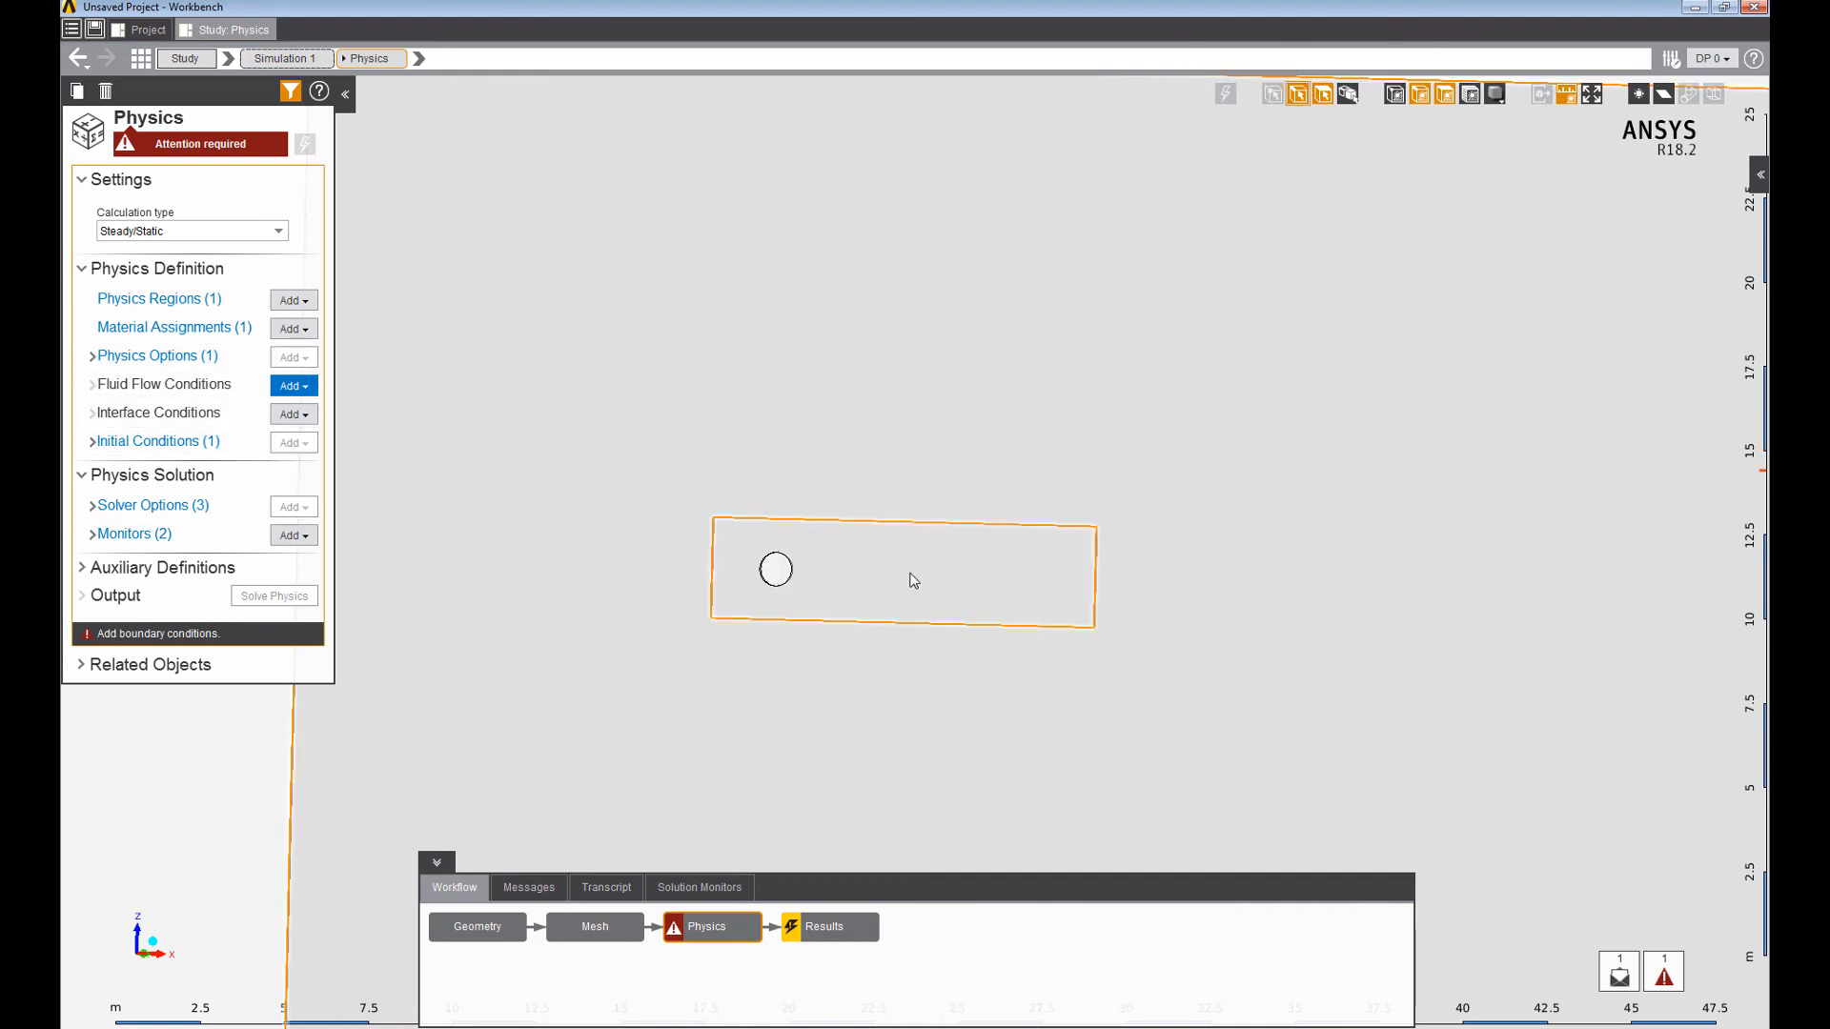
left_click(868, 490)
middle_click_drag(1319, 517, 1507, 511)
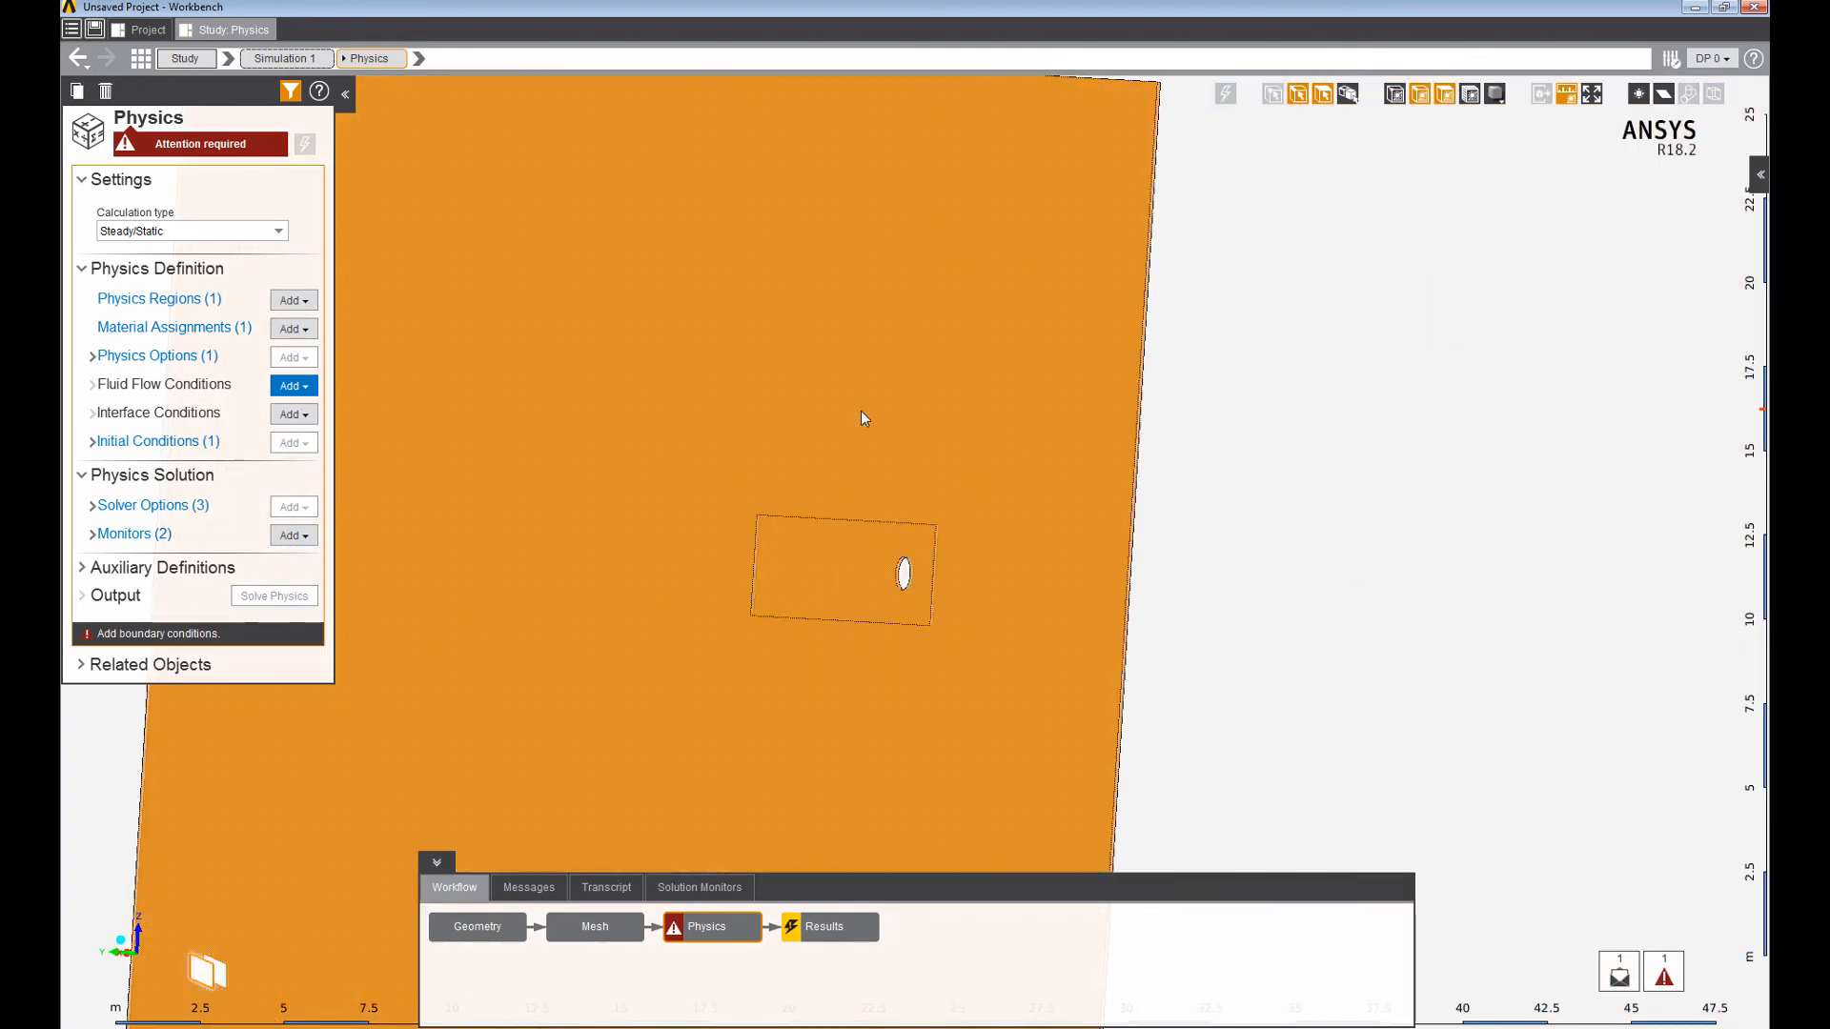
right_click(861, 412)
mouse_move(1096, 453)
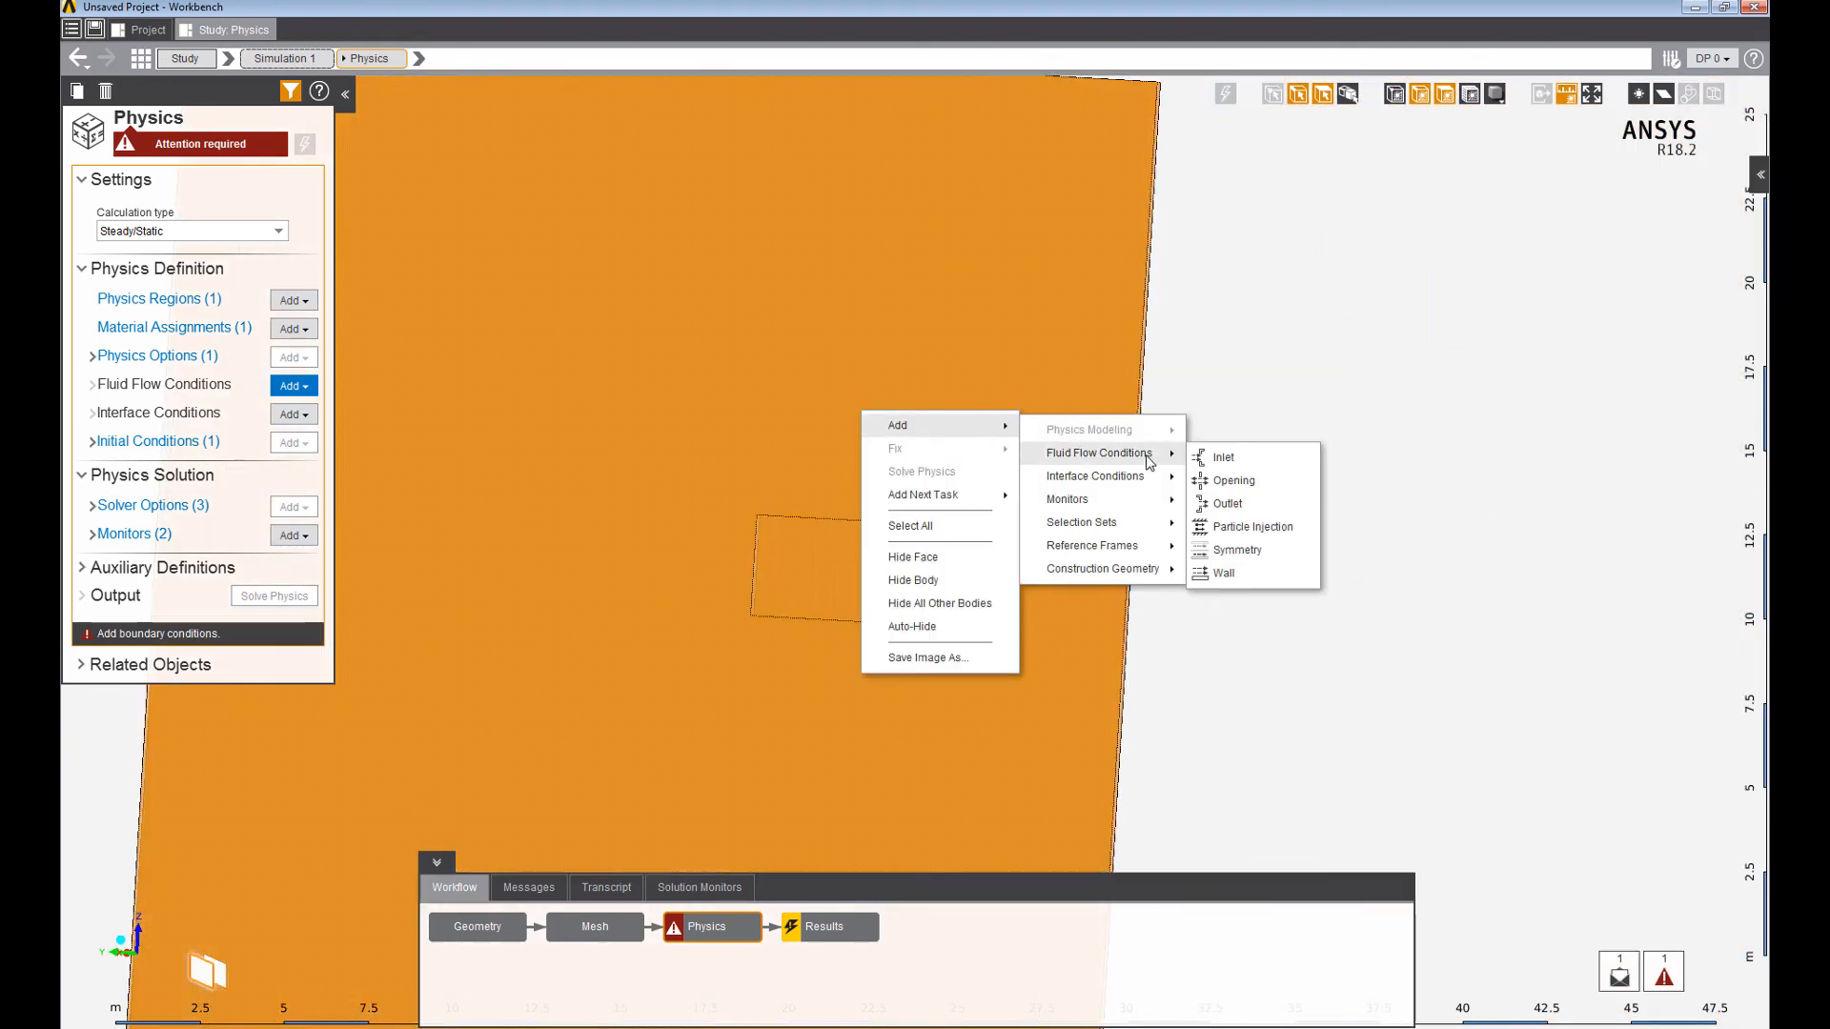
left_click(1250, 549)
Add a second symmetry condition on the two thin upper and lower side faces of the fluid domain.
middle_click_drag(1112, 552, 887, 530)
scroll(900, 501, "down", 3)
middle_click_drag(923, 453, 820, 490)
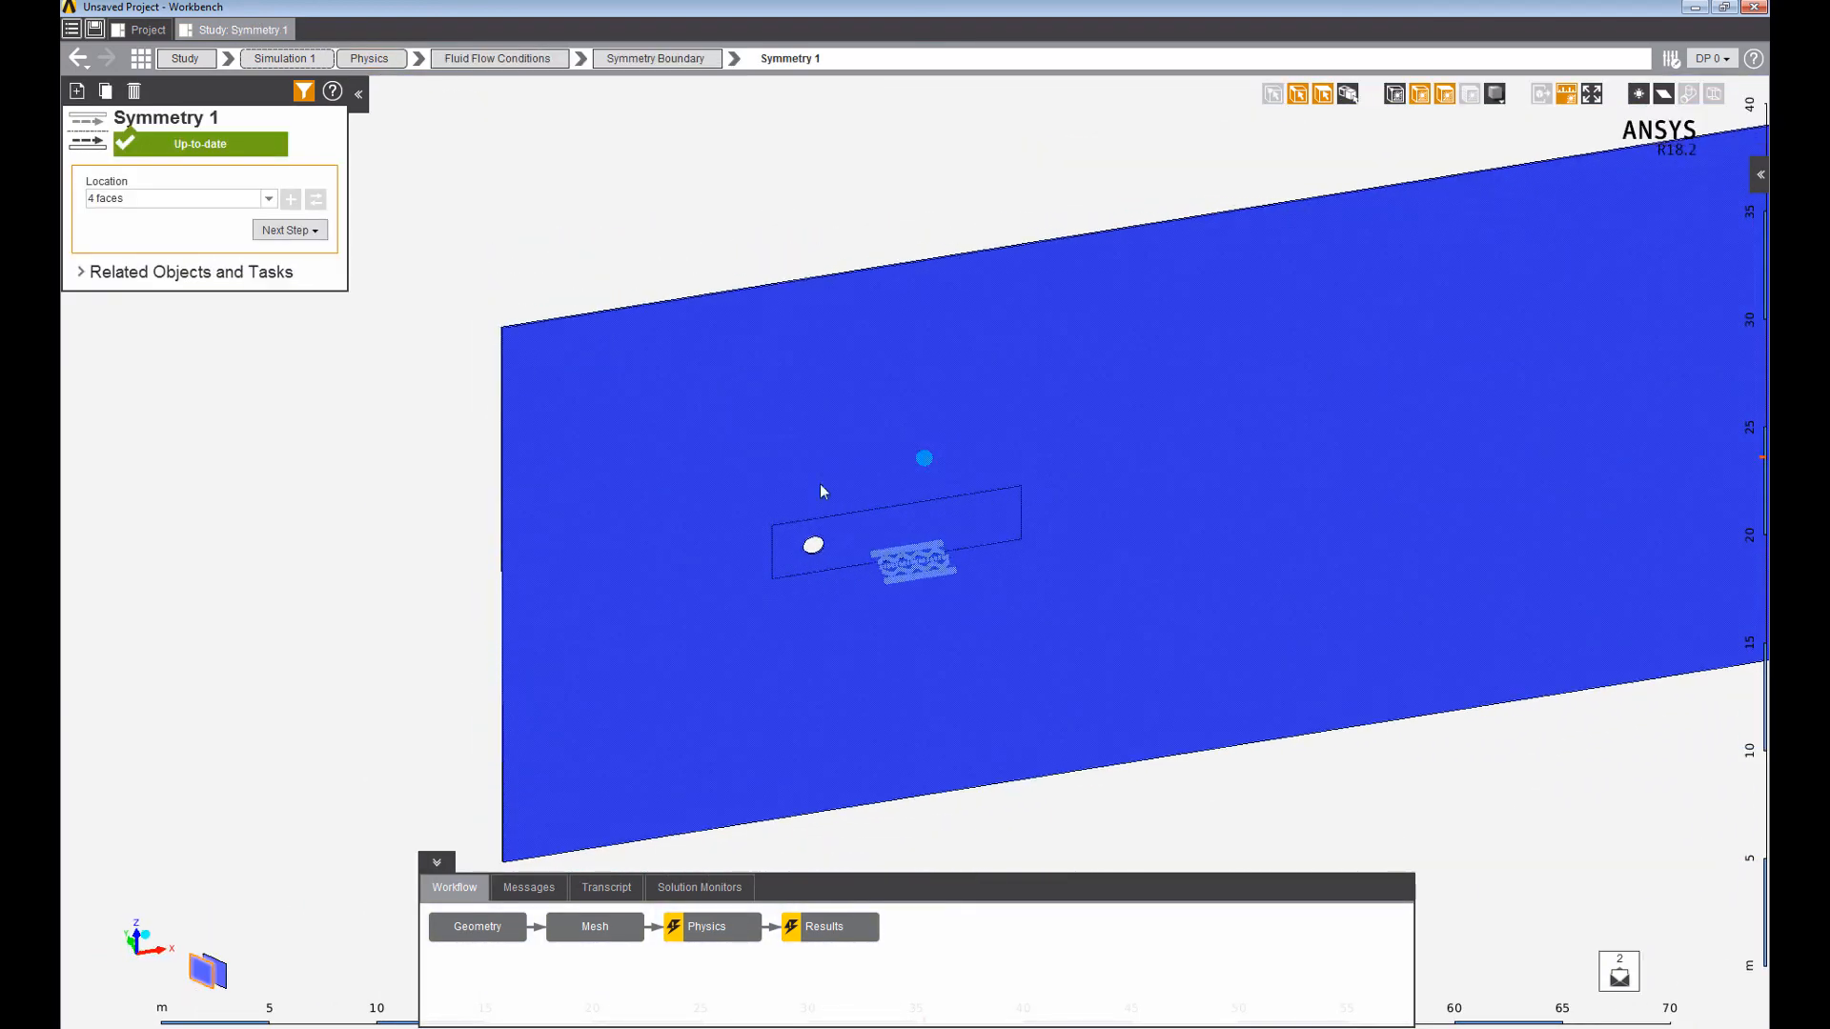
scroll(841, 290, "up", 8)
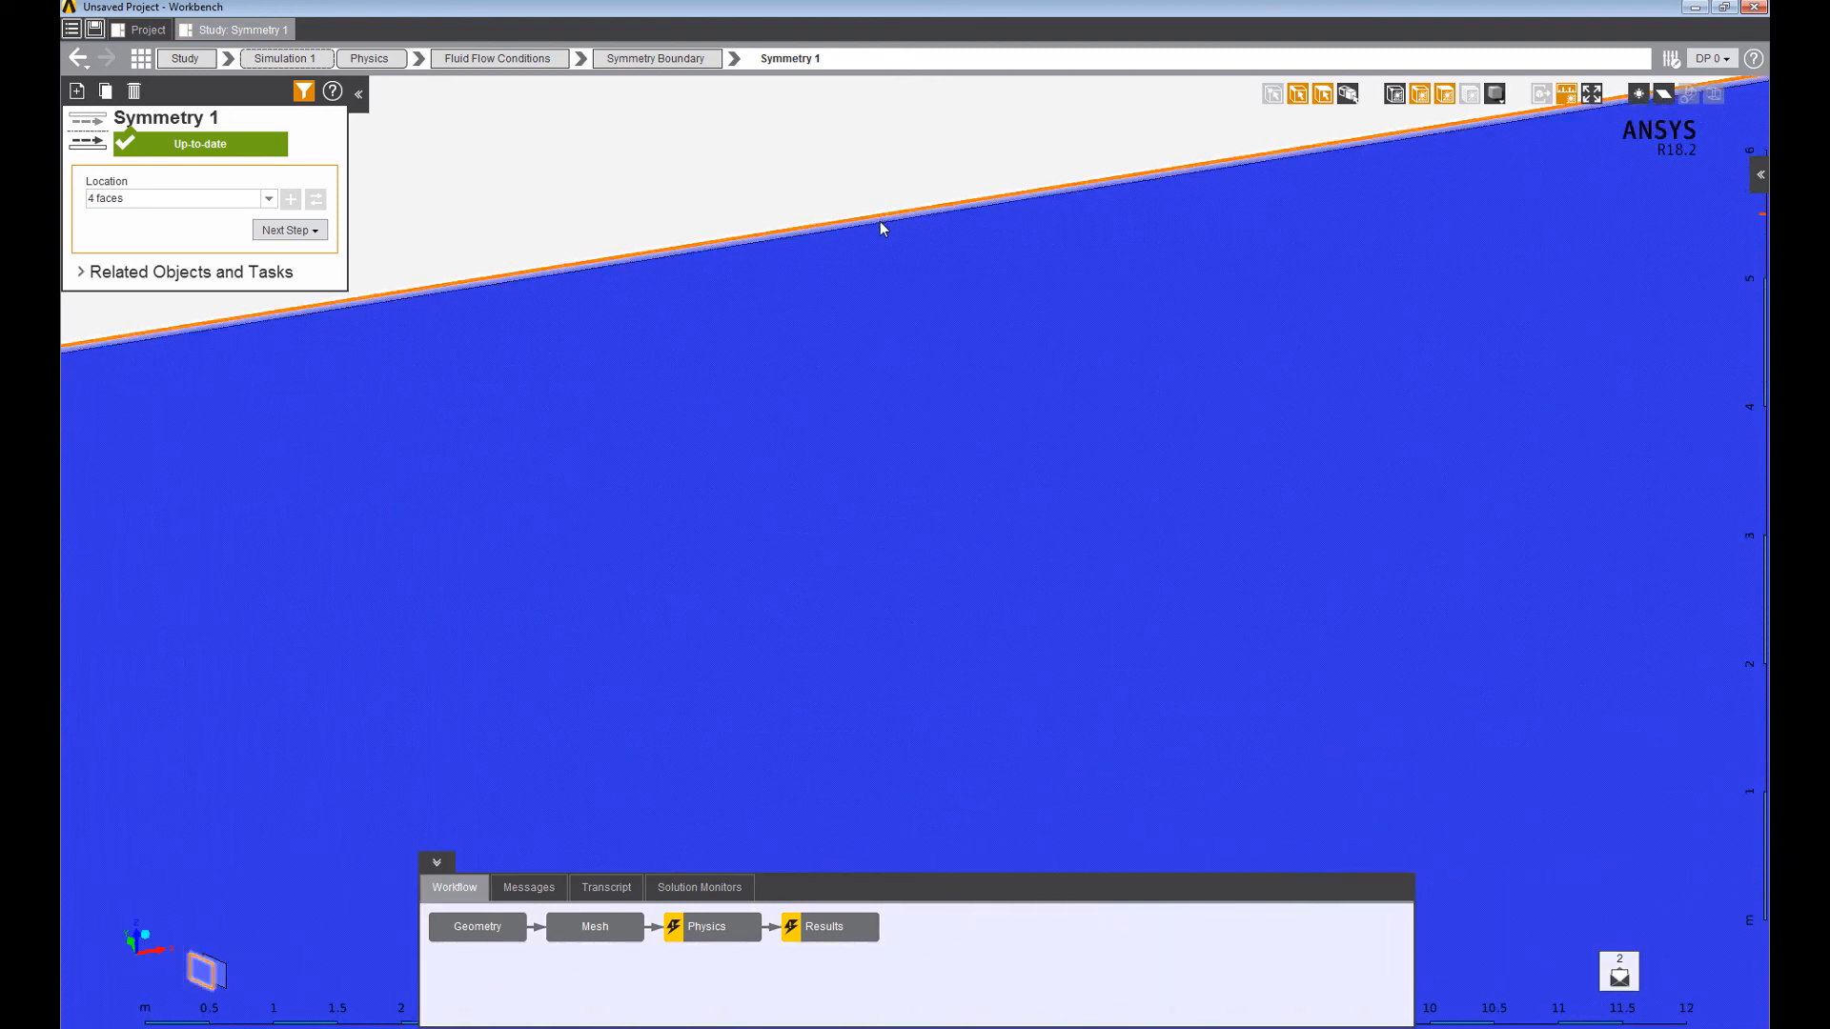
left_click(880, 221)
scroll(880, 221, "up", 3)
scroll(880, 221, "down", 8)
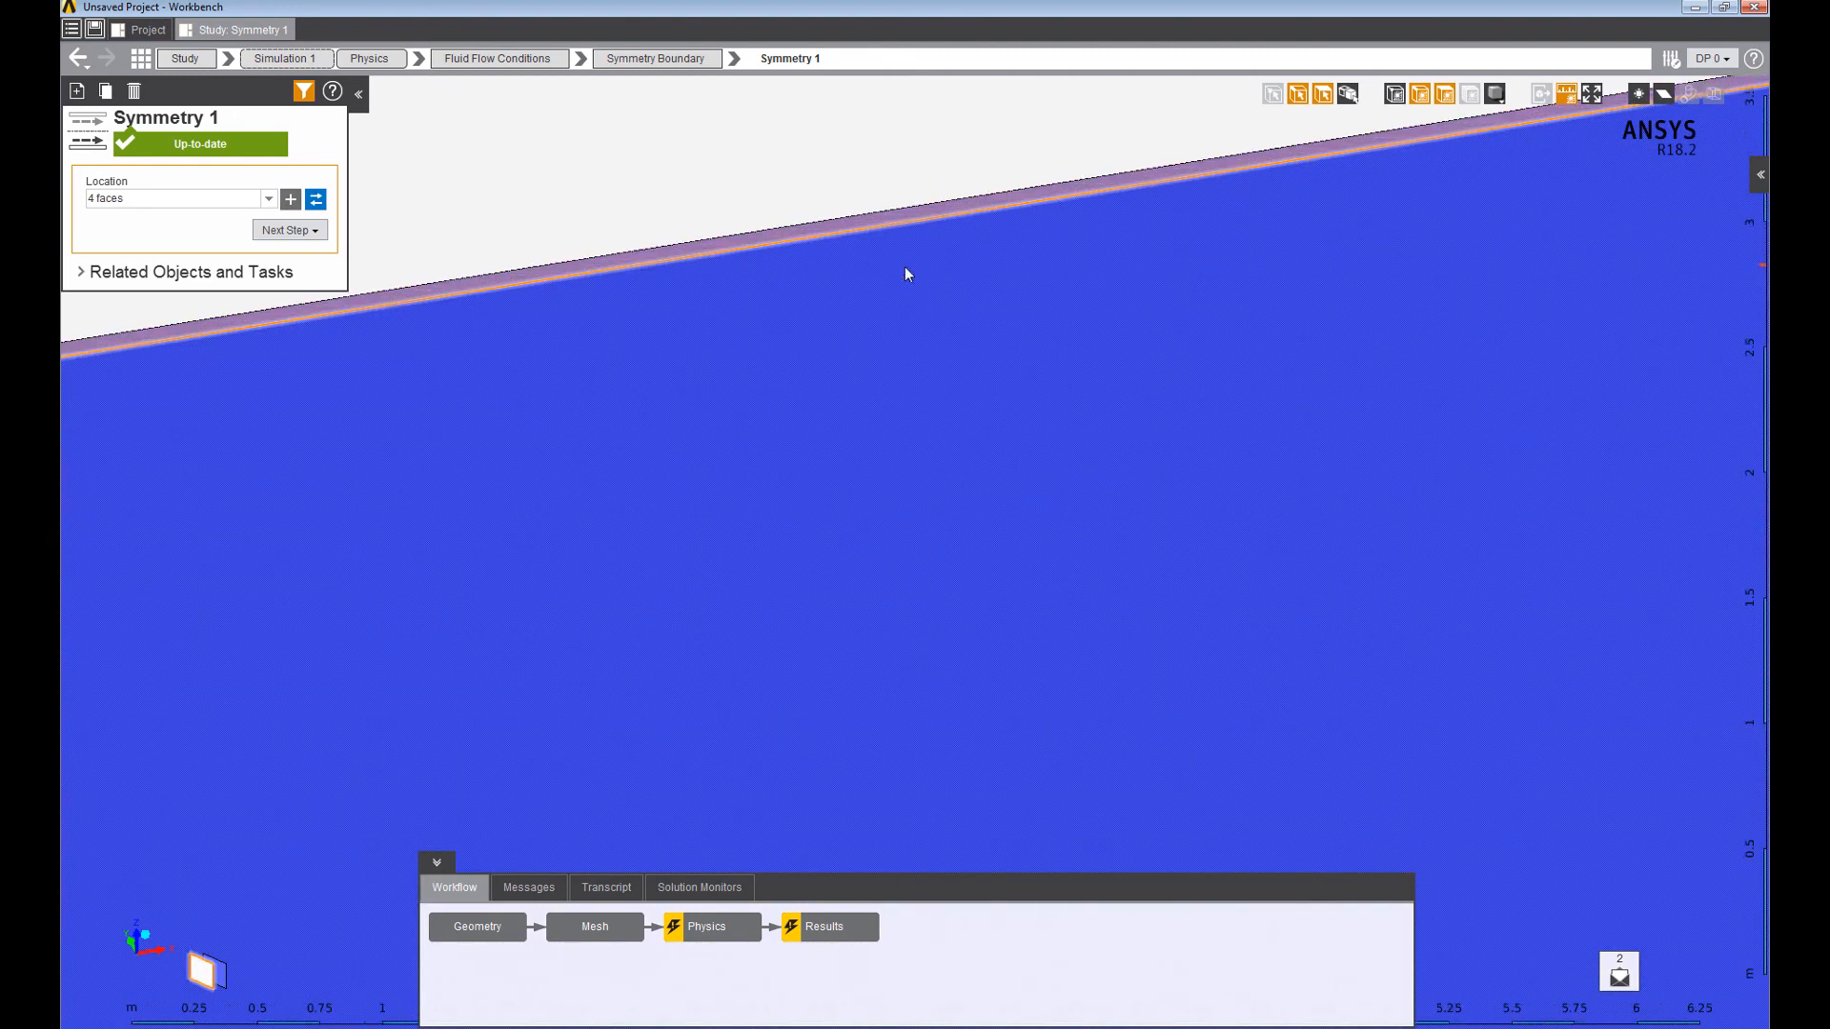
middle_click_drag(1014, 249, 947, 572)
scroll(979, 627, "up", 5)
scroll(976, 621, "up", 1)
middle_click_drag(946, 698, 944, 483, "ctrl")
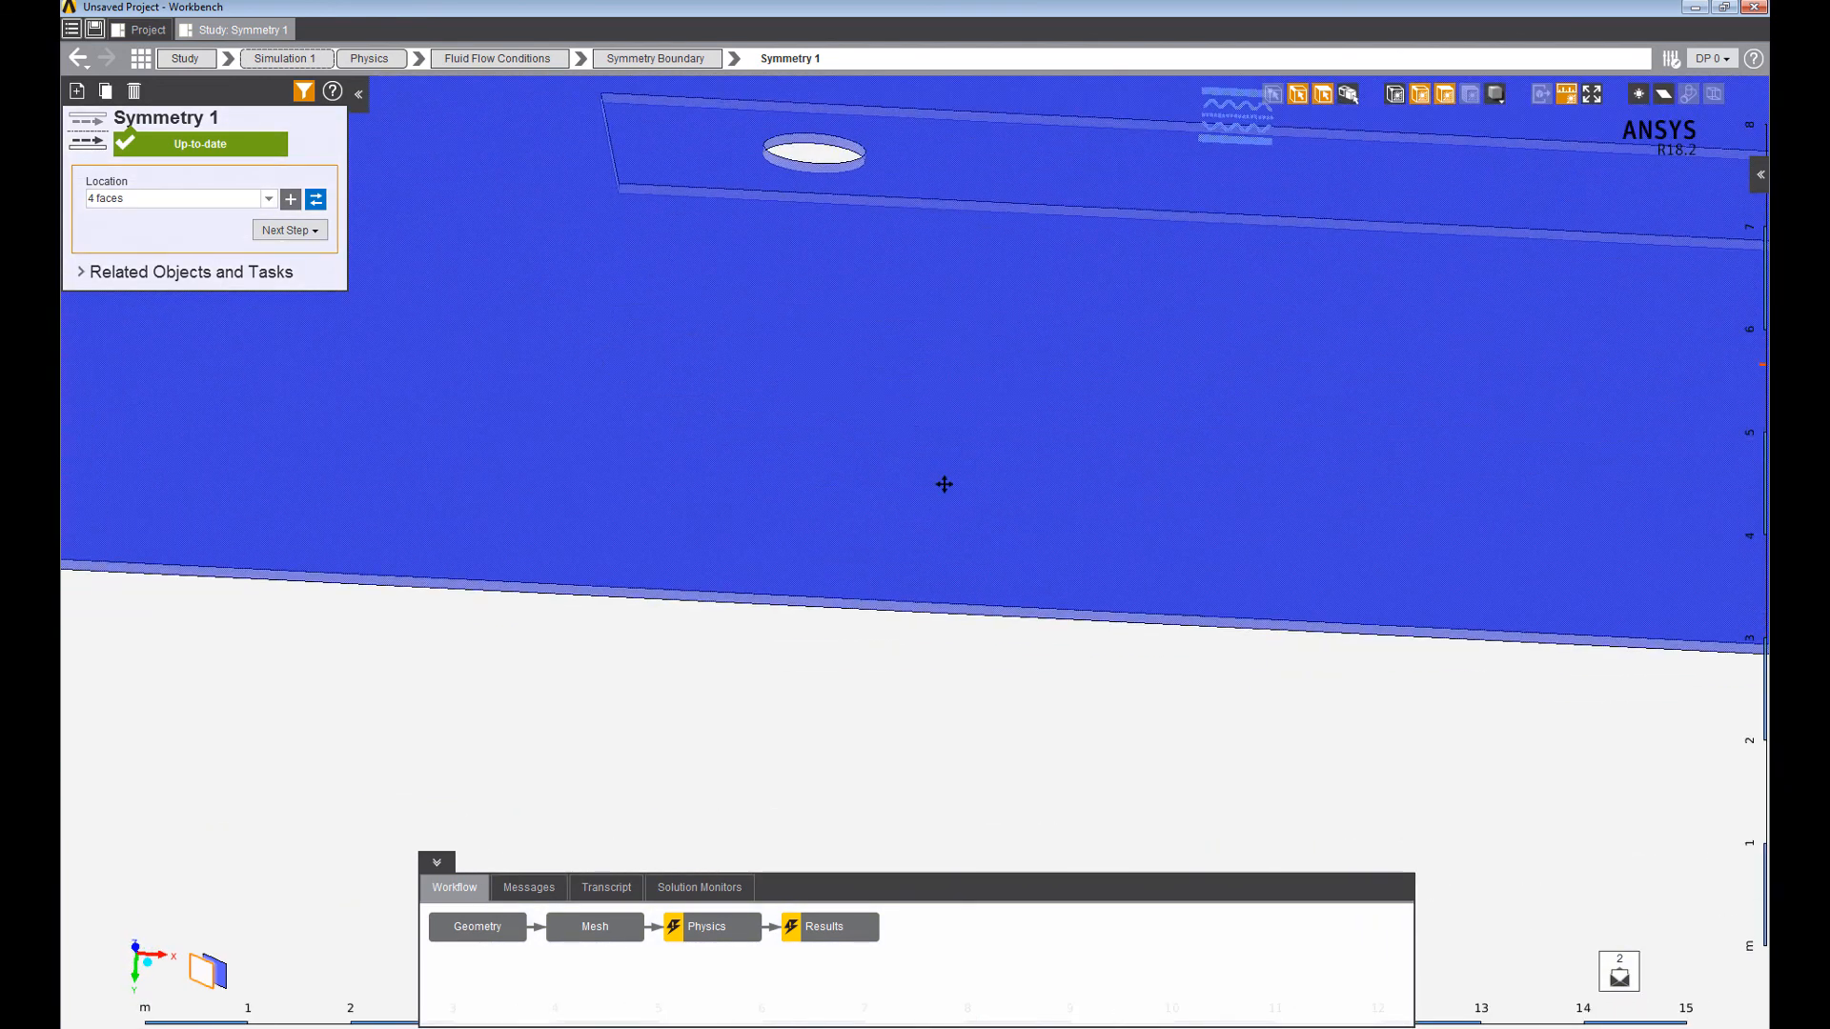
right_click(930, 611)
mouse_move(1071, 655)
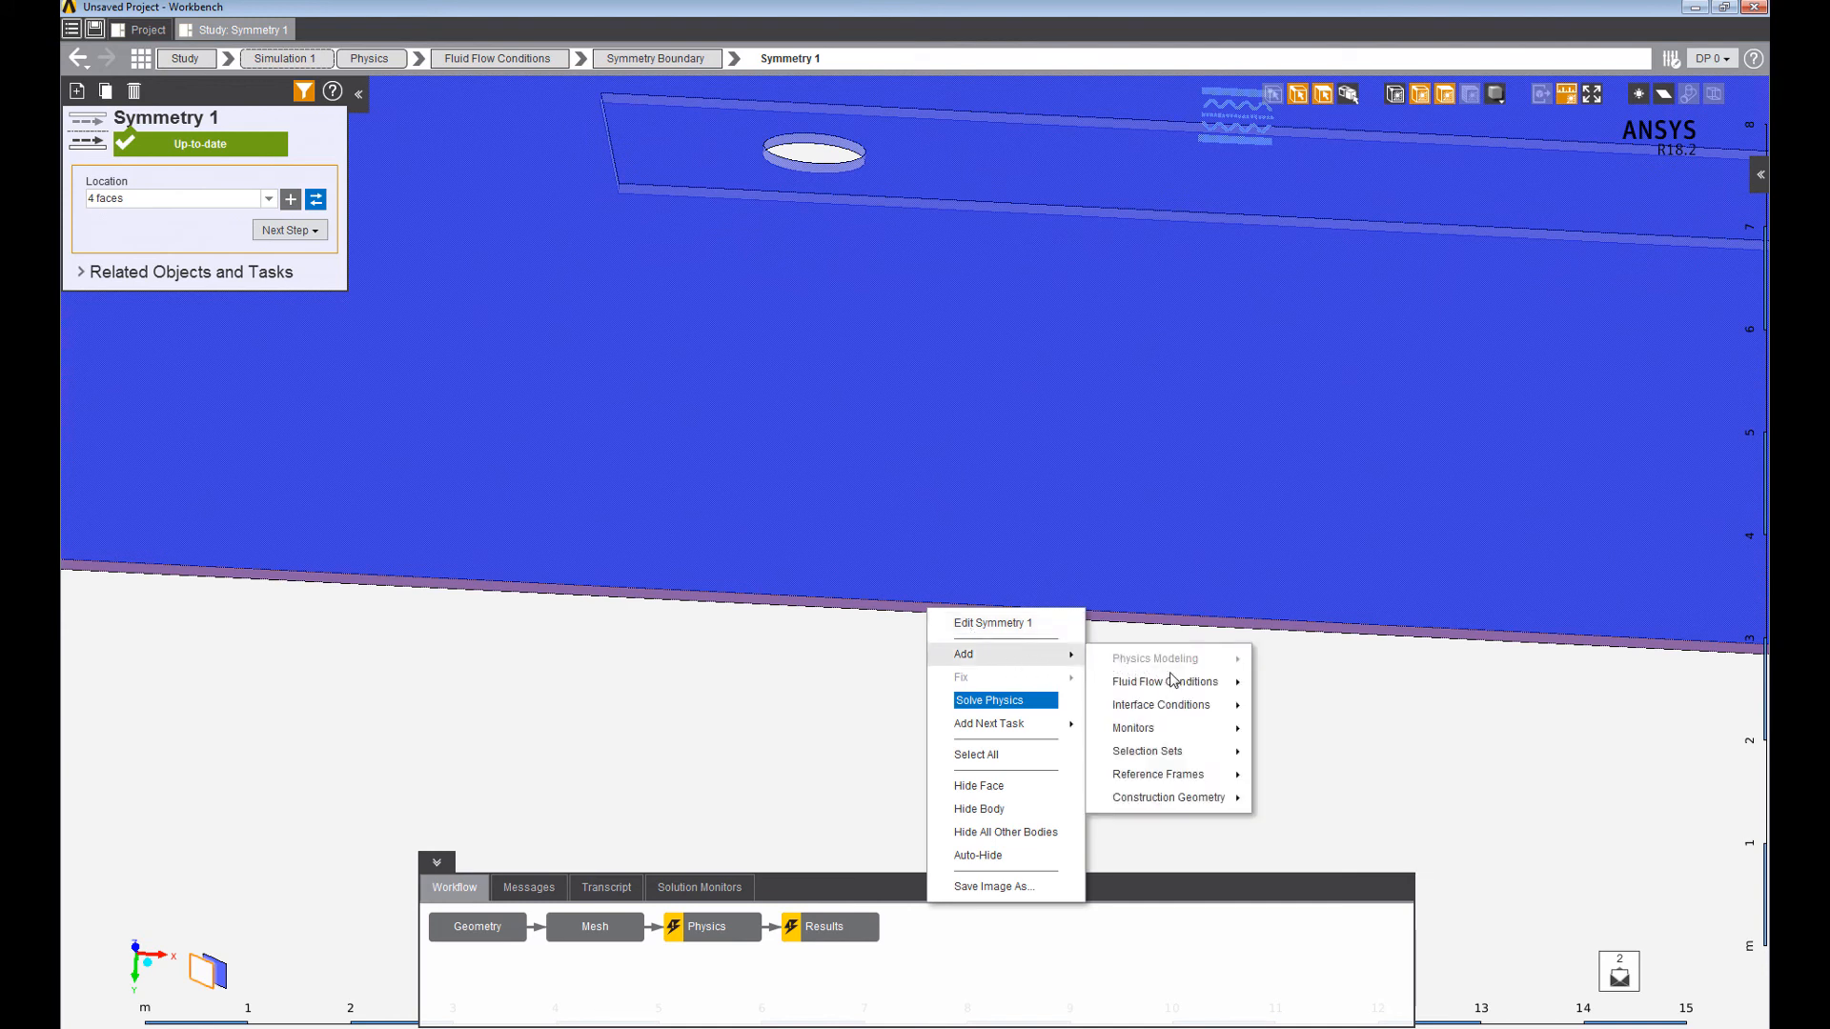
mouse_move(1175, 682)
left_click(1298, 778)
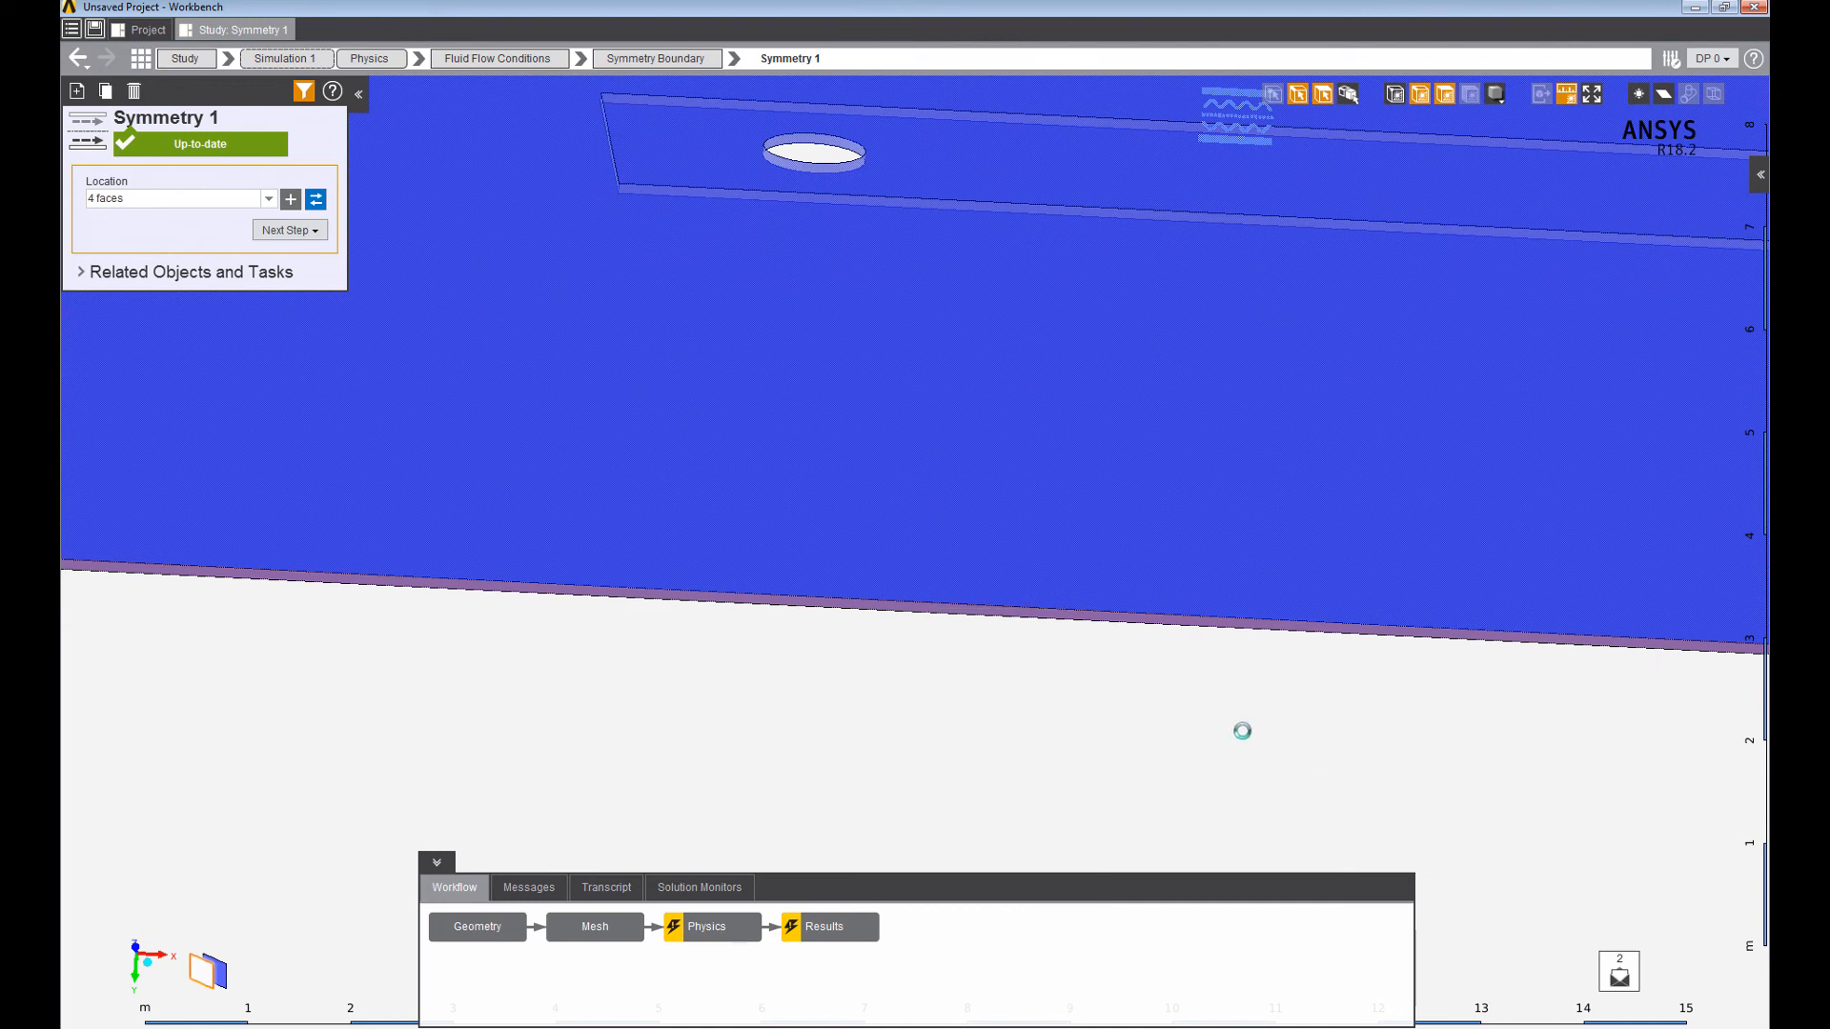
Add a pressure outlet on the domain's downstream end face with a gauge static pressure of 0 Pa.
middle_click_drag(1348, 393, 1359, 531)
scroll(1278, 518, "up", 10)
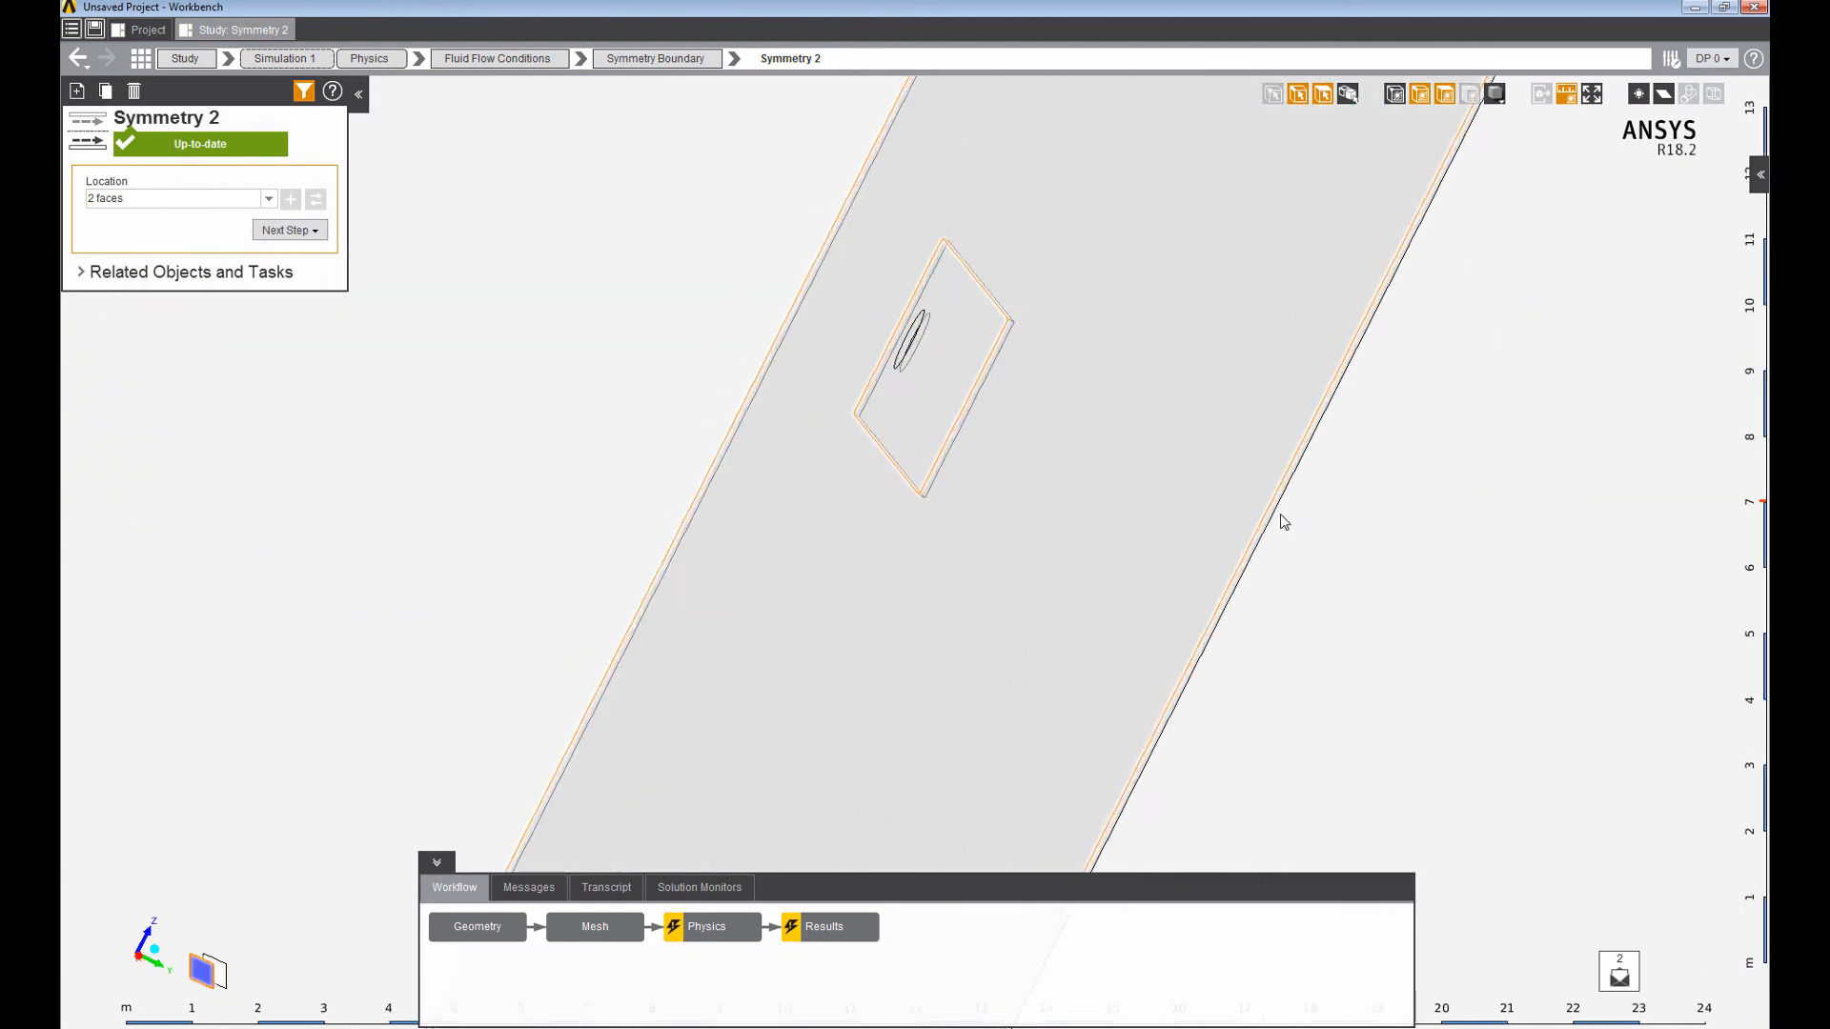
right_click(1279, 519)
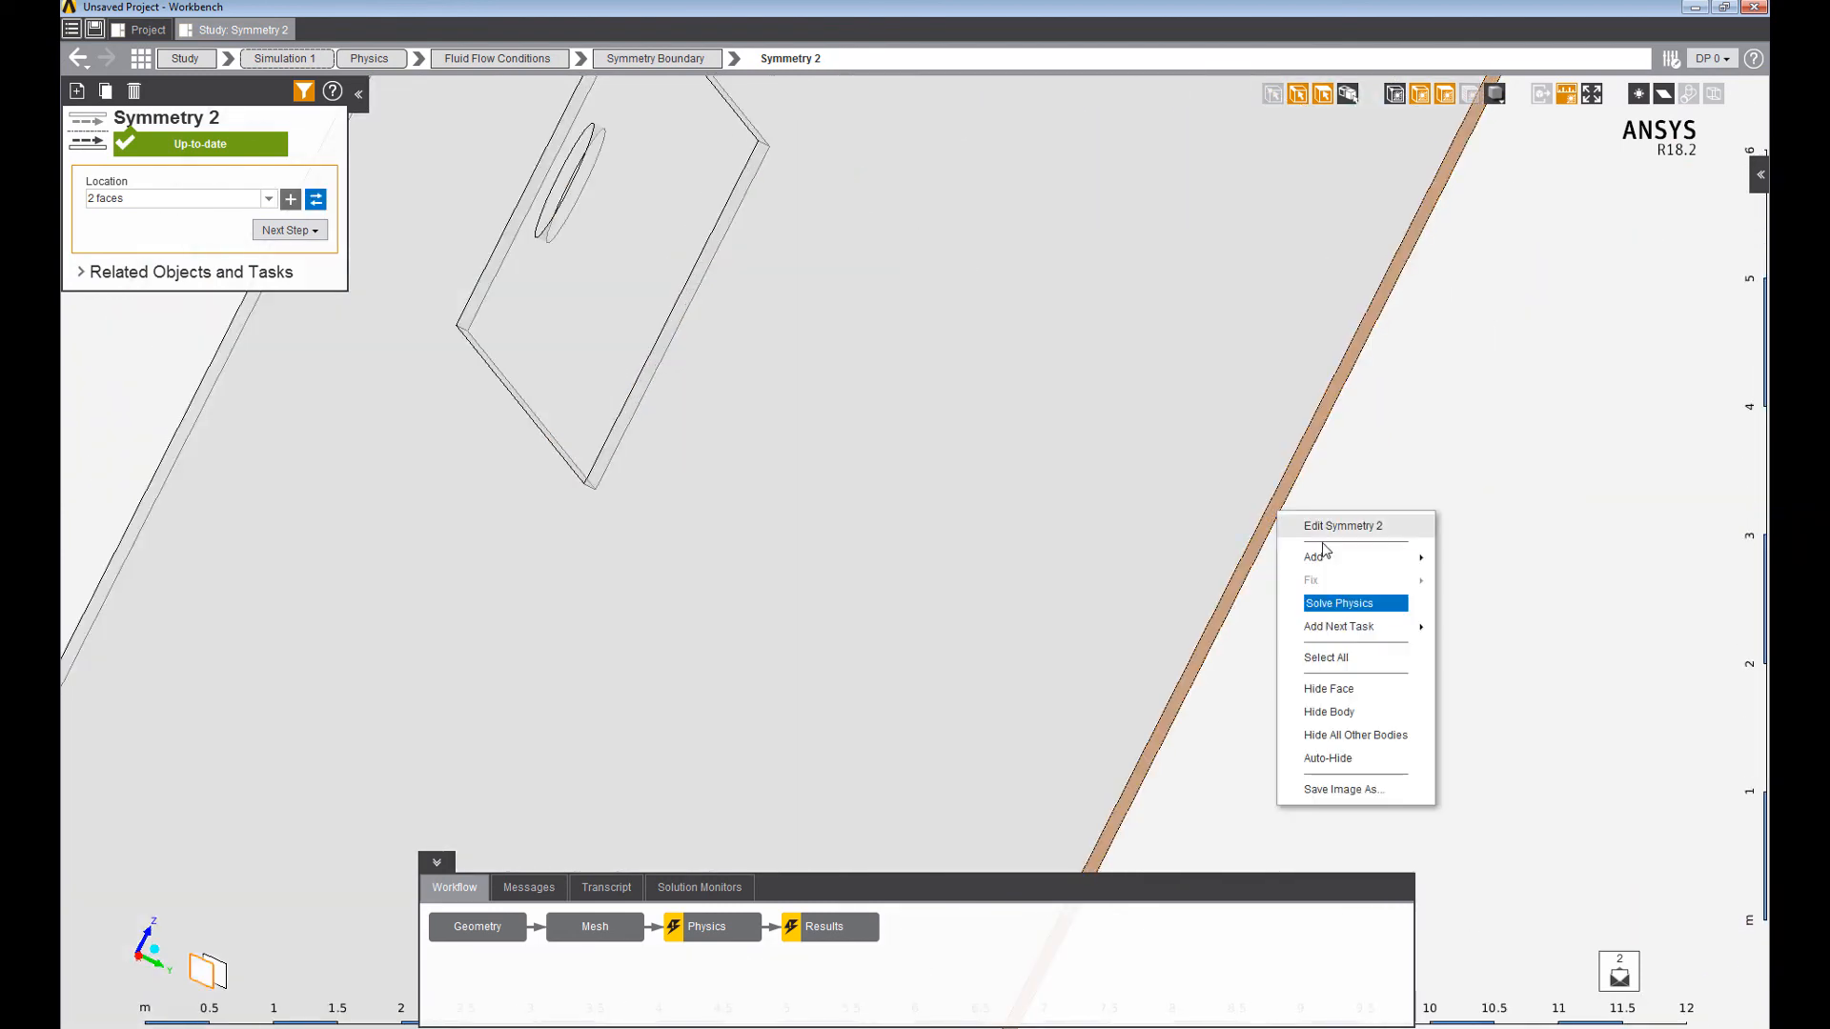
mouse_move(1403, 563)
mouse_move(1506, 579)
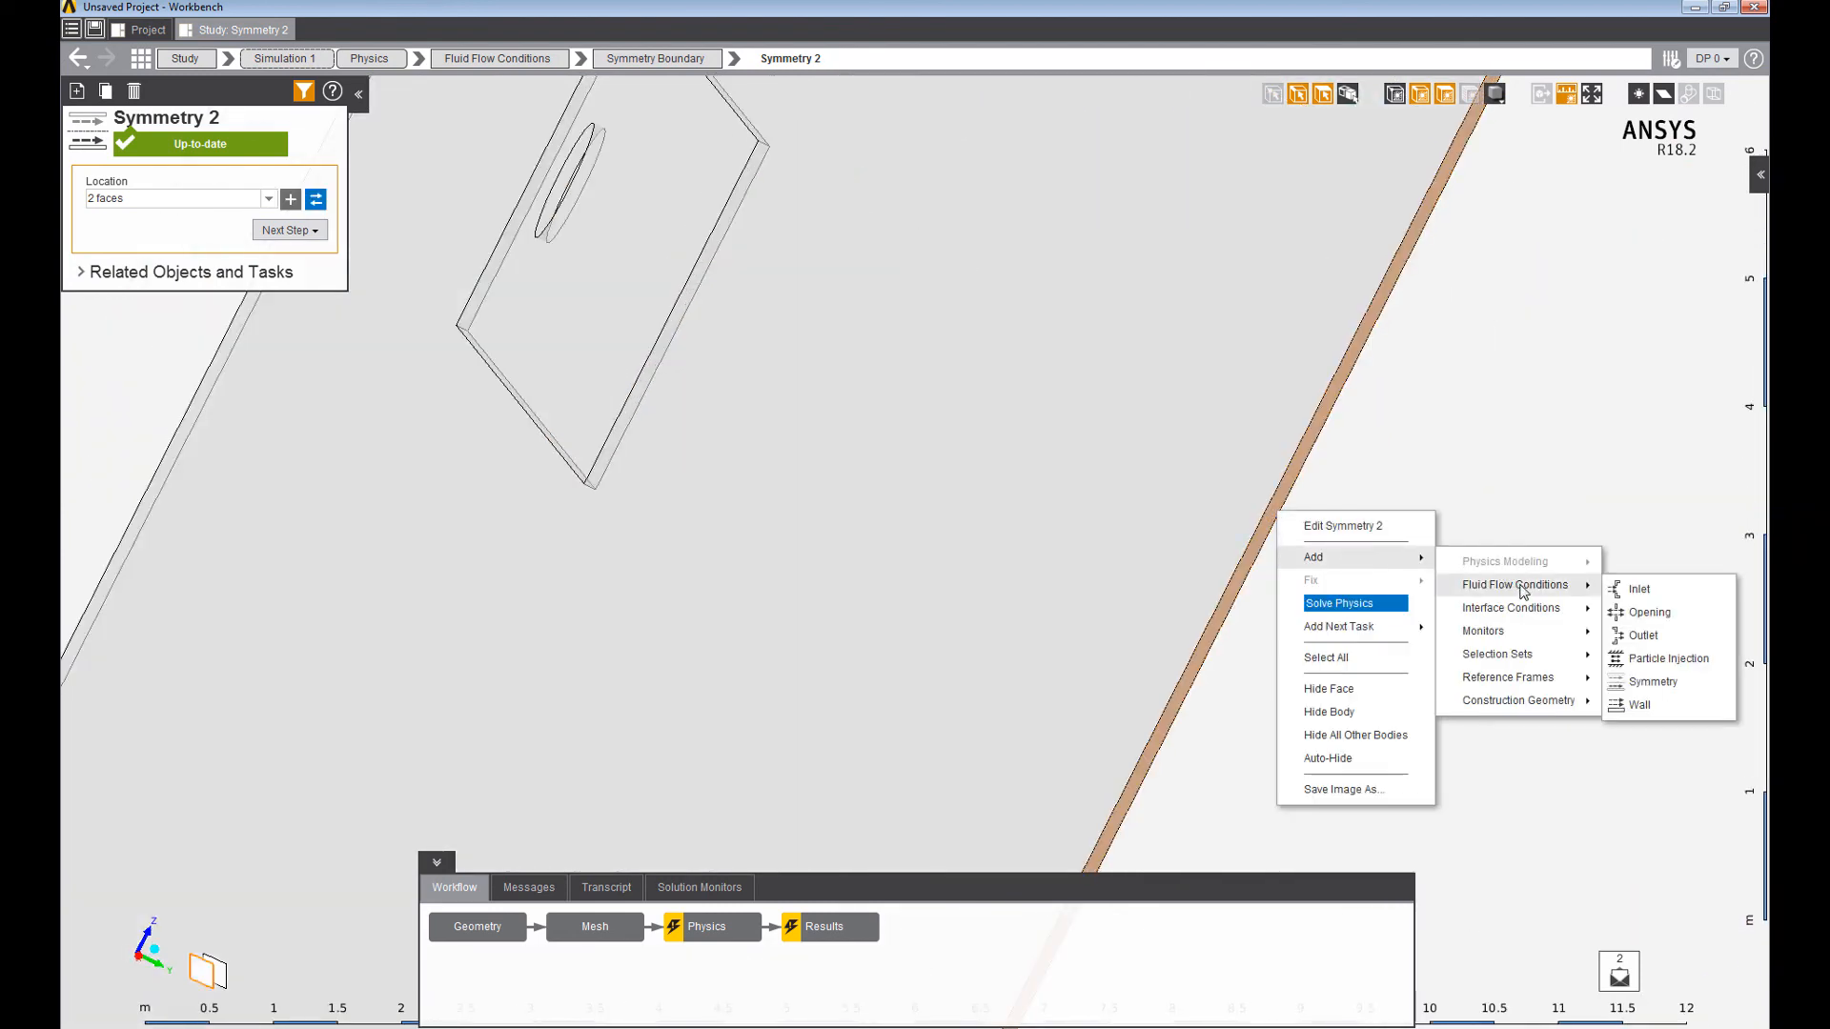
left_click(1641, 635)
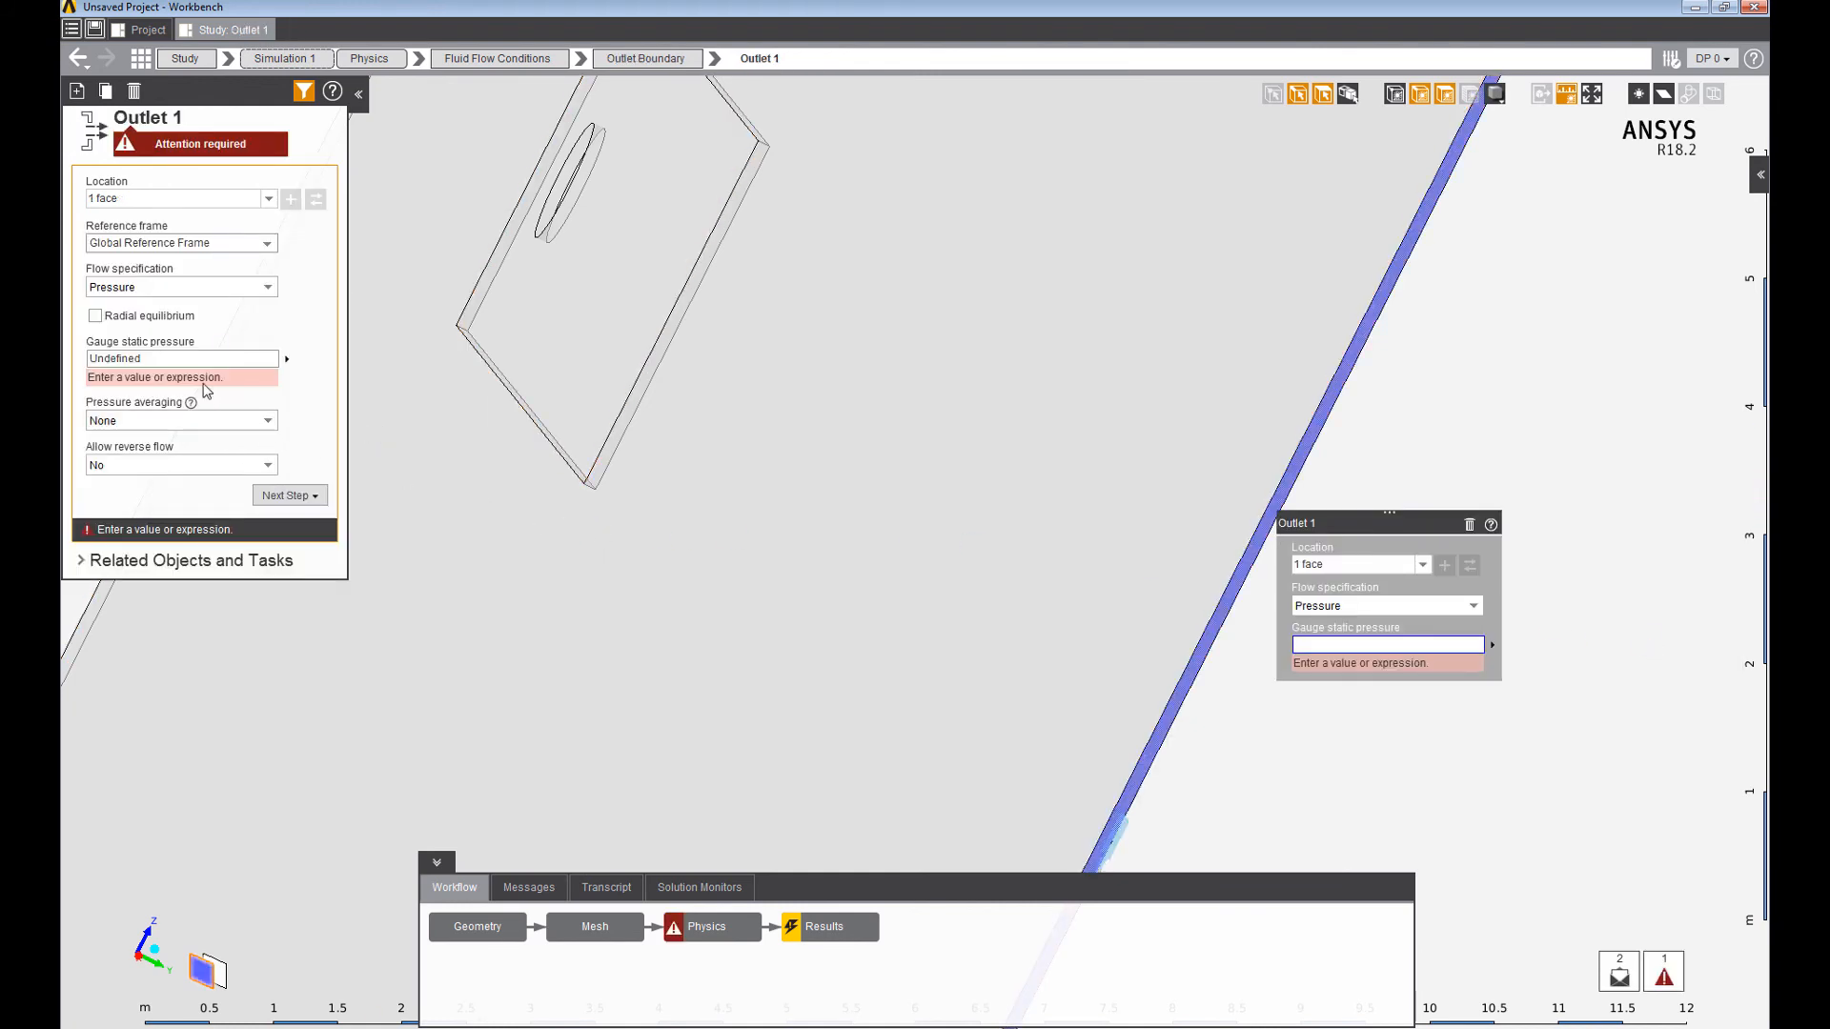
type("0")
key("Return")
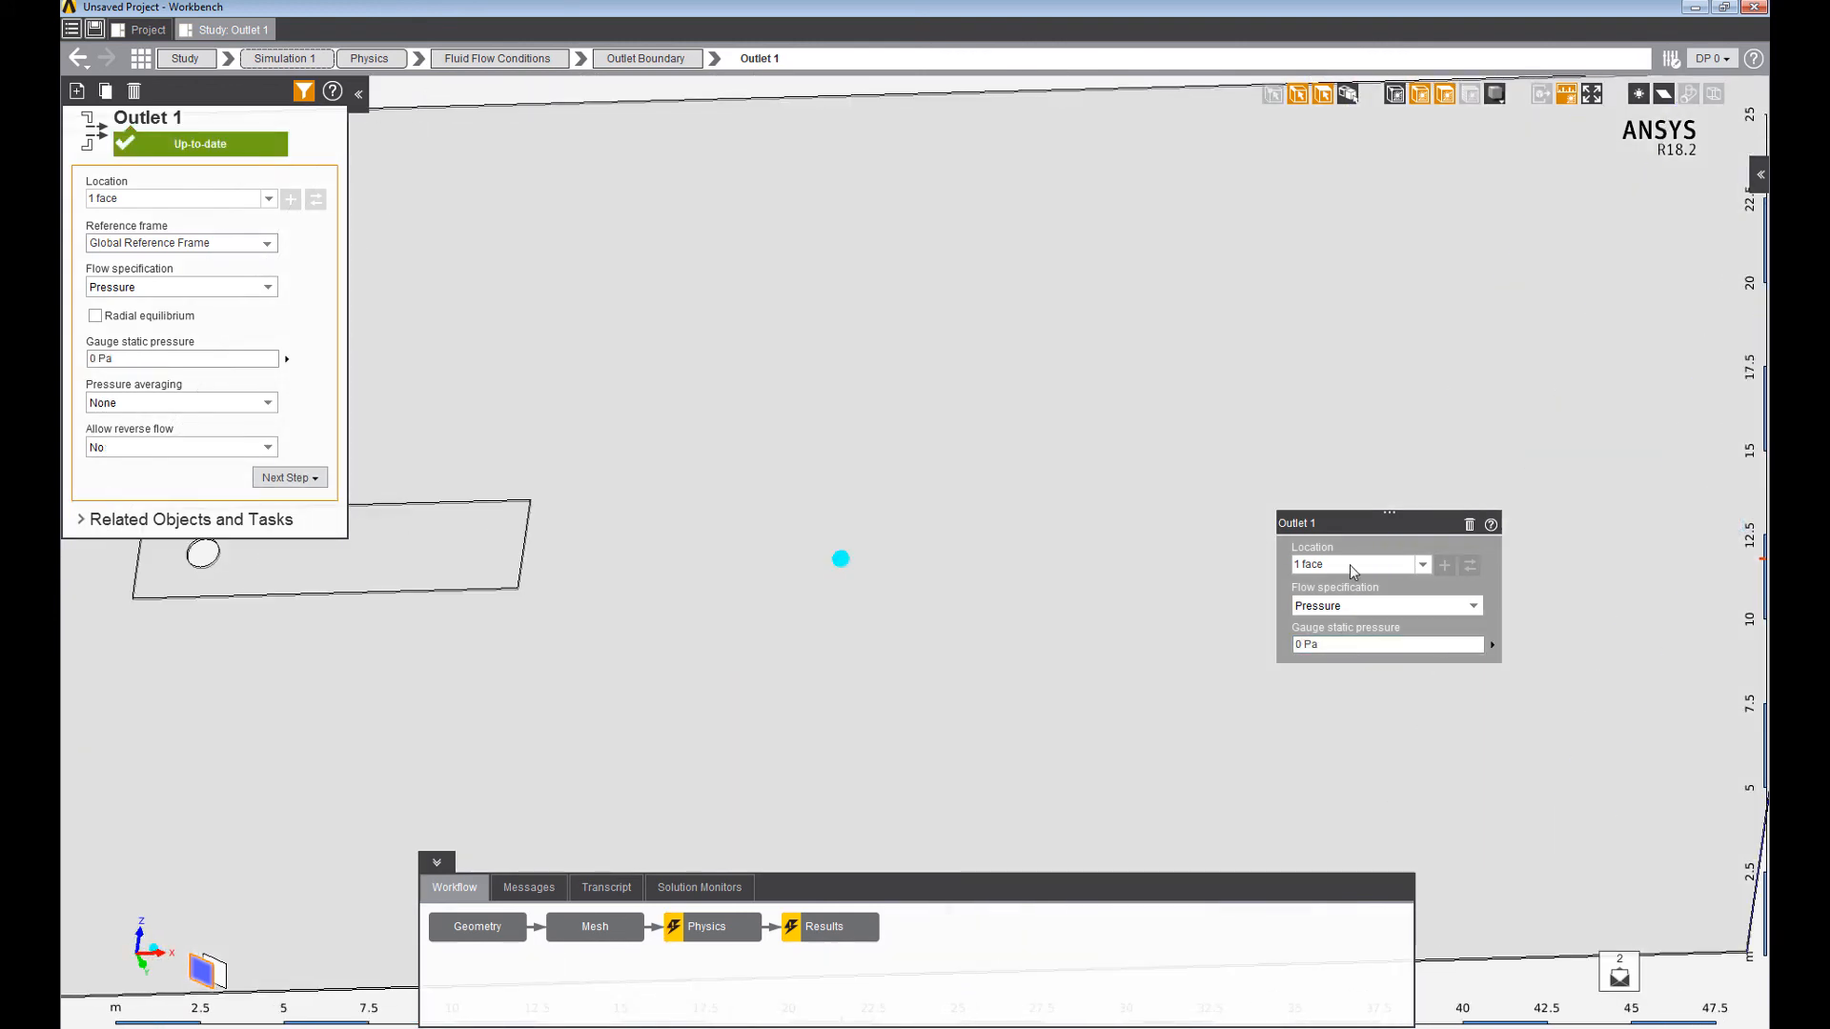
Consult the browser's image search results for drag coefficient flow over cylinder, then return to the outlet's model view.
middle_click_drag(841, 558, 908, 502)
scroll(820, 552, "down", 2)
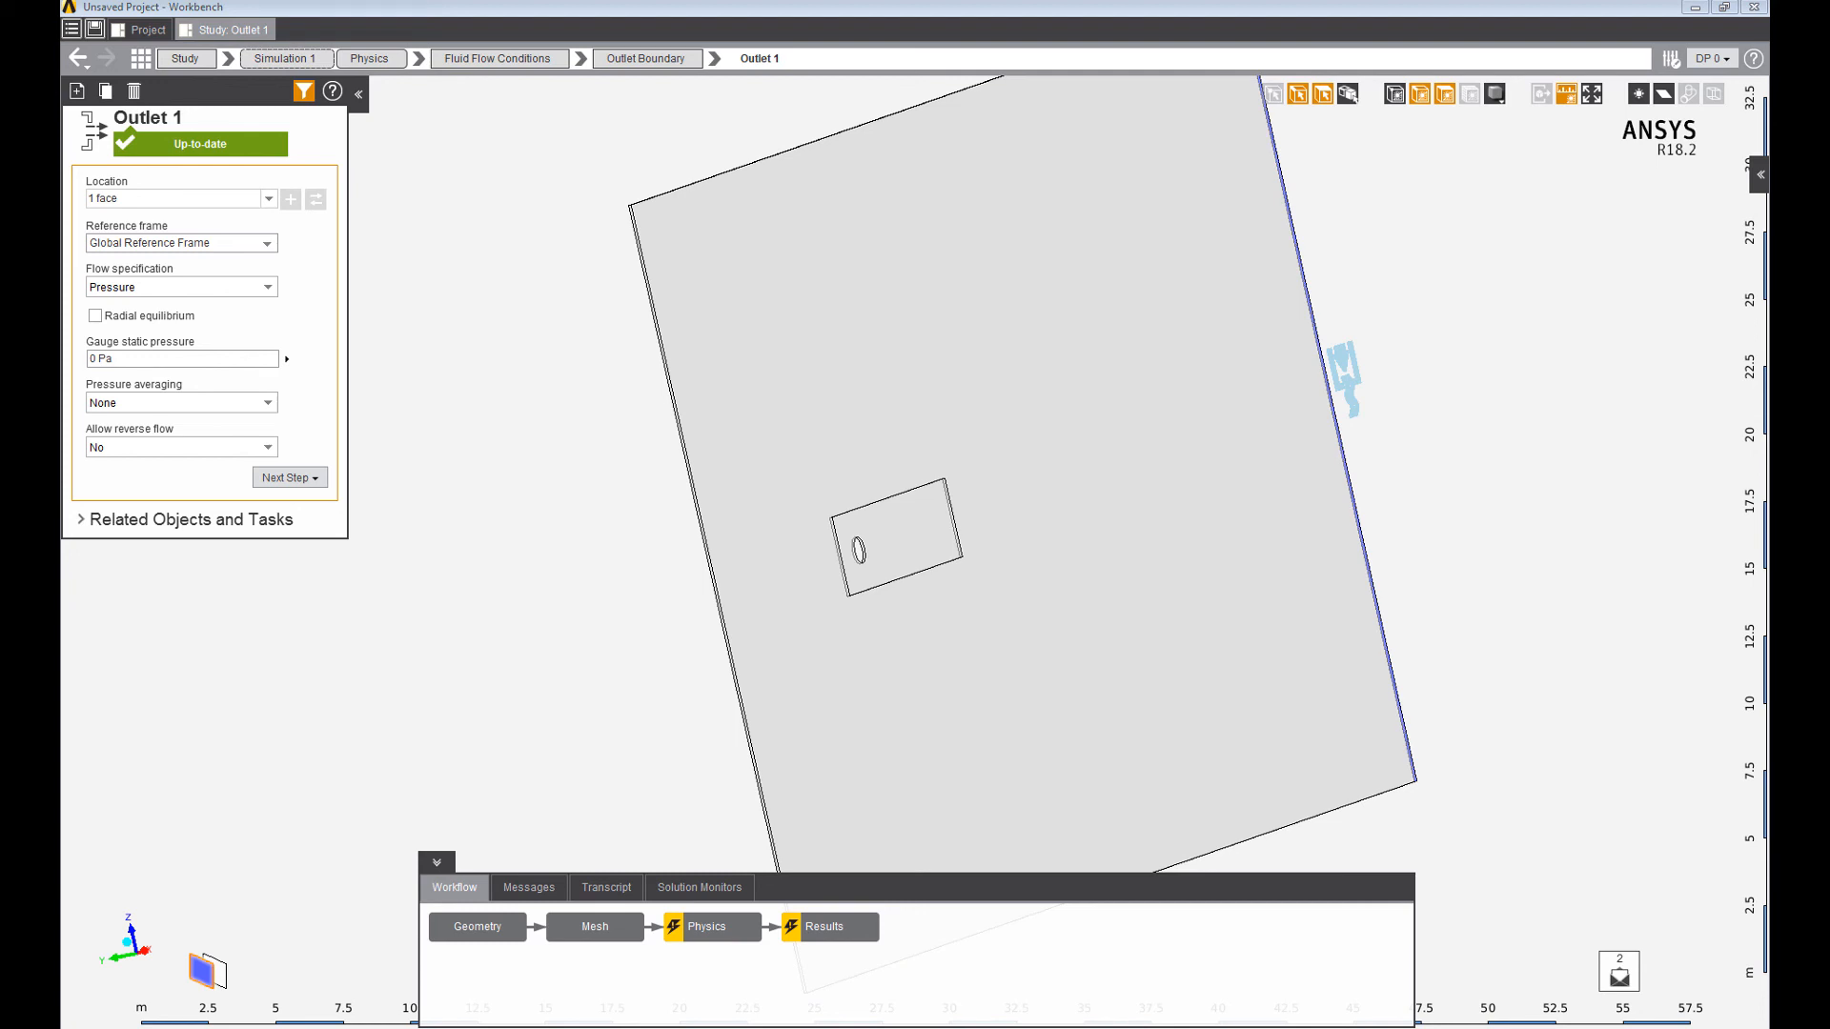
left_click_drag(1829, 262, 818, 116)
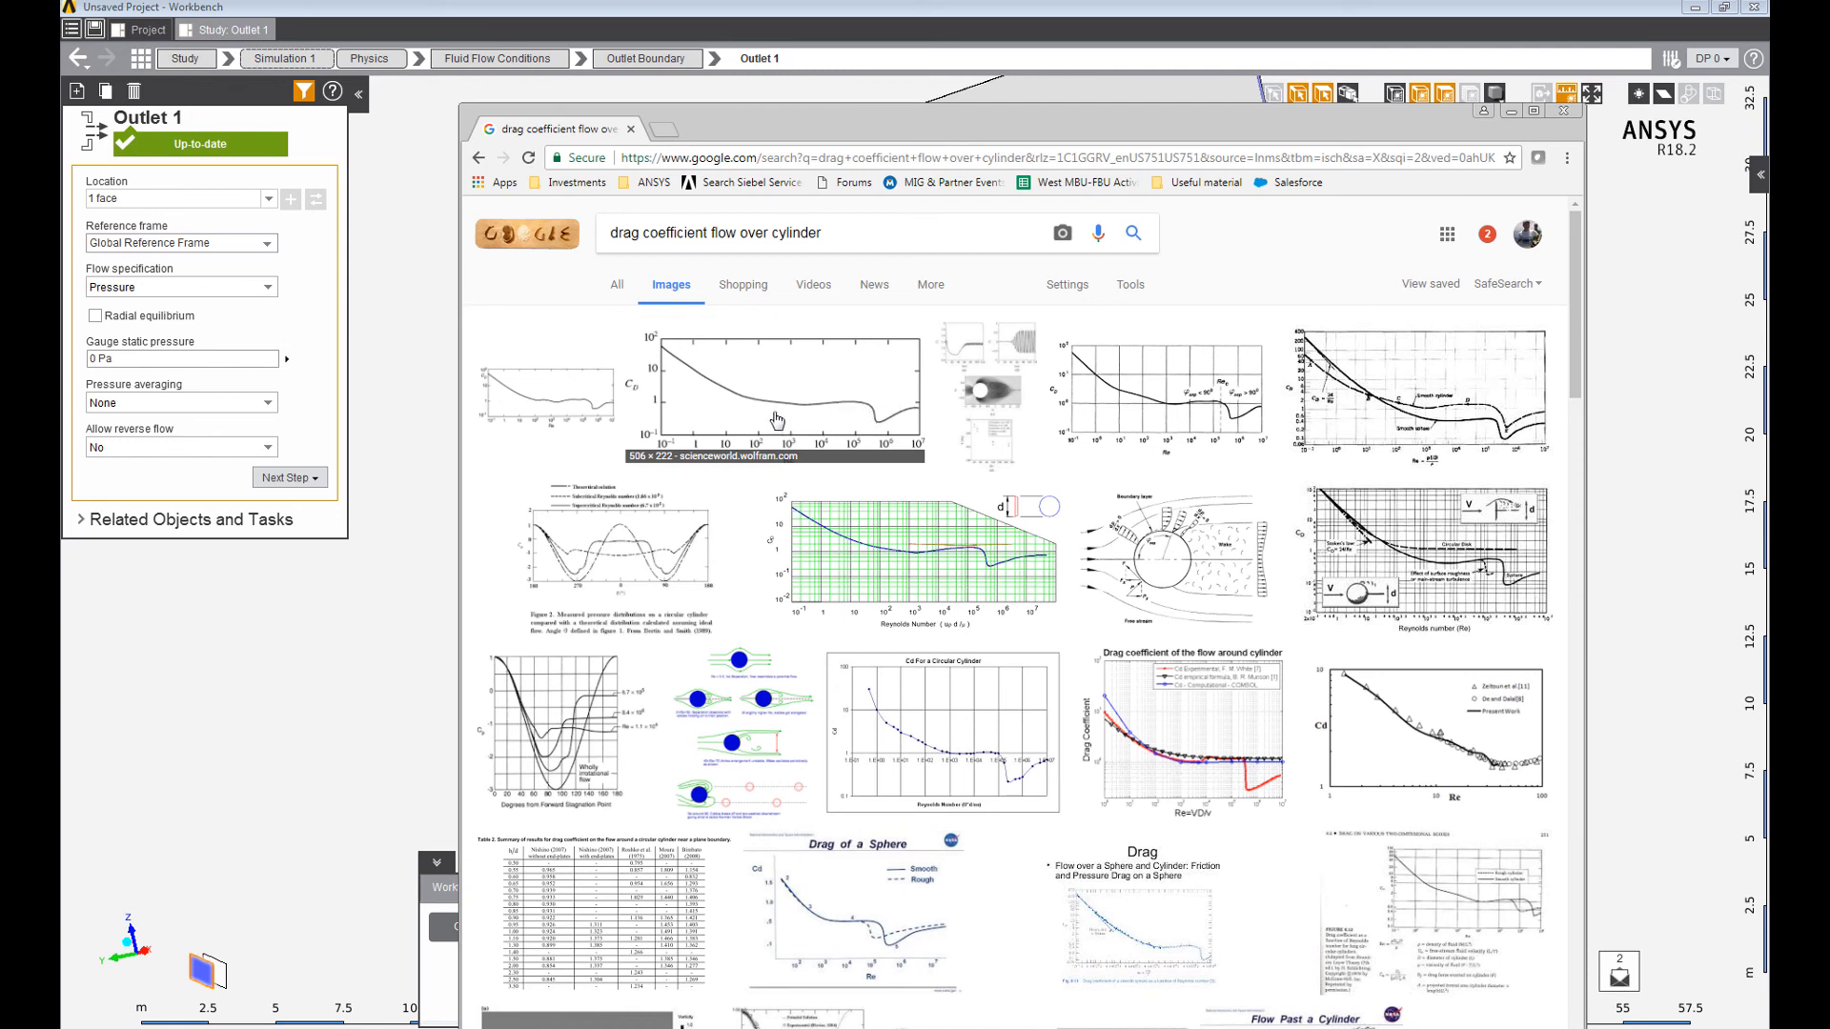
left_click_drag(905, 121, 1829, 193)
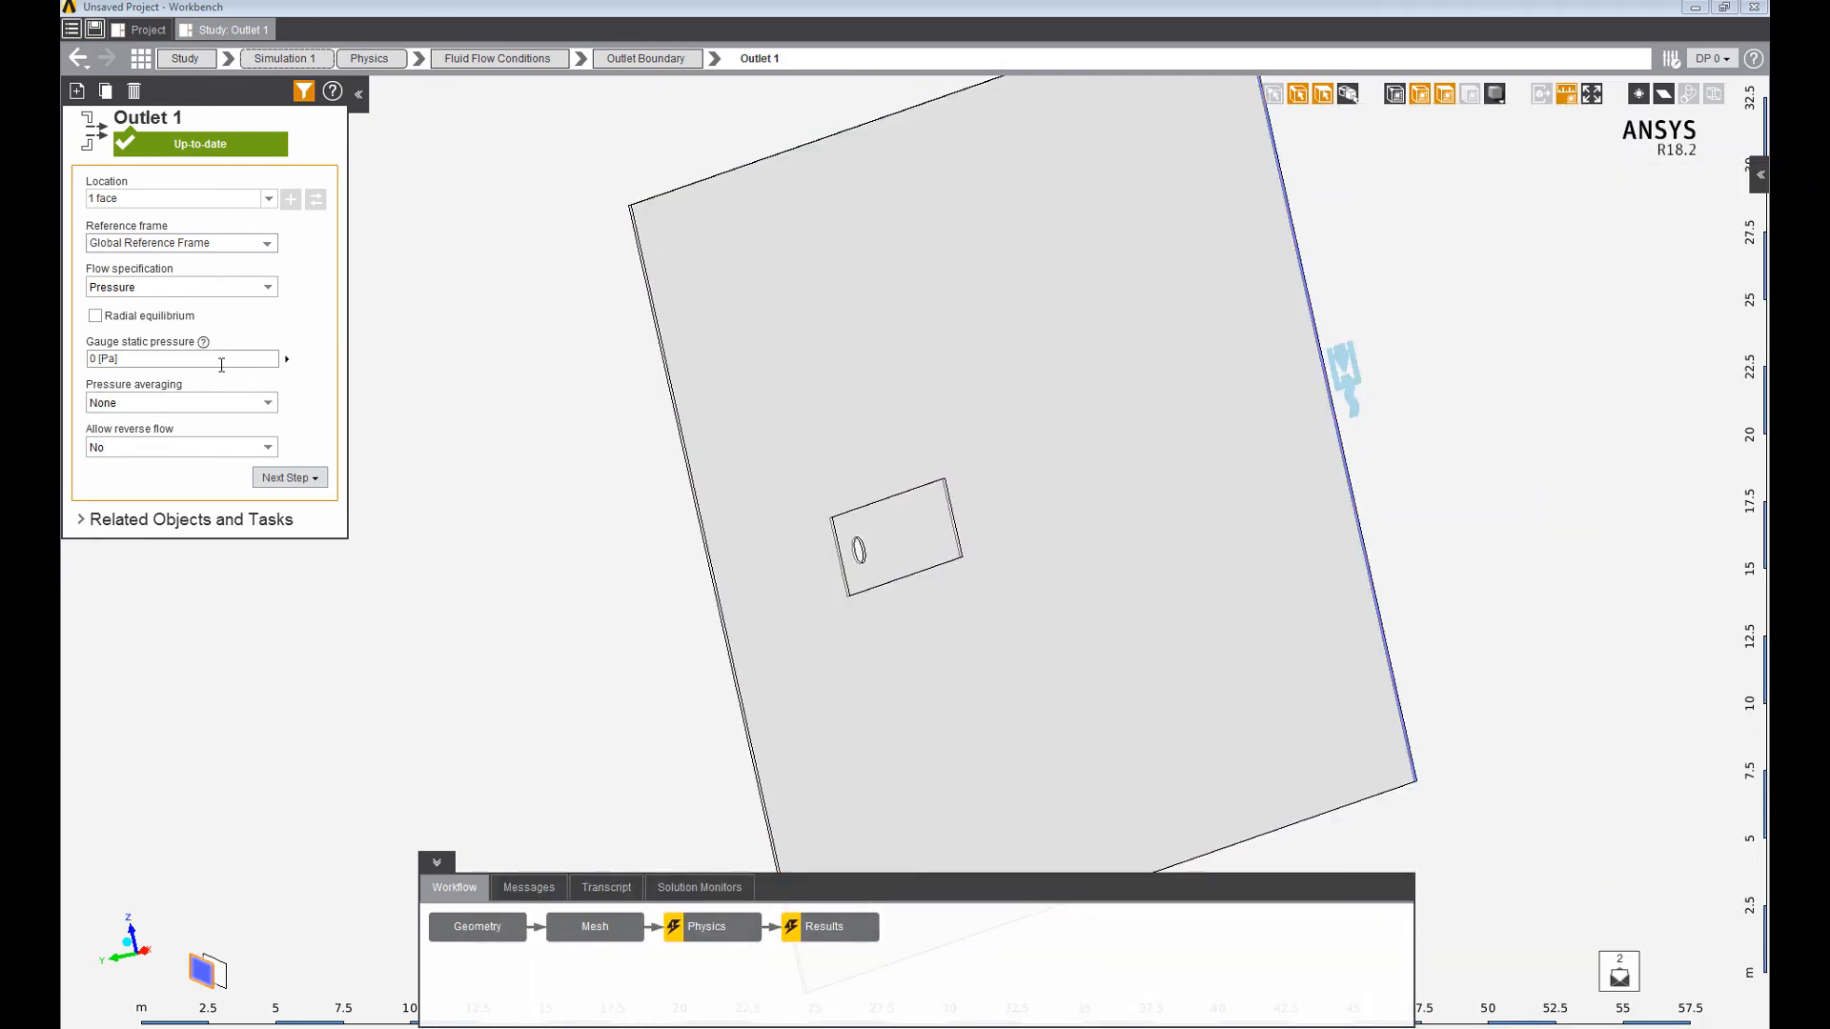
middle_click_drag(854, 601, 816, 551)
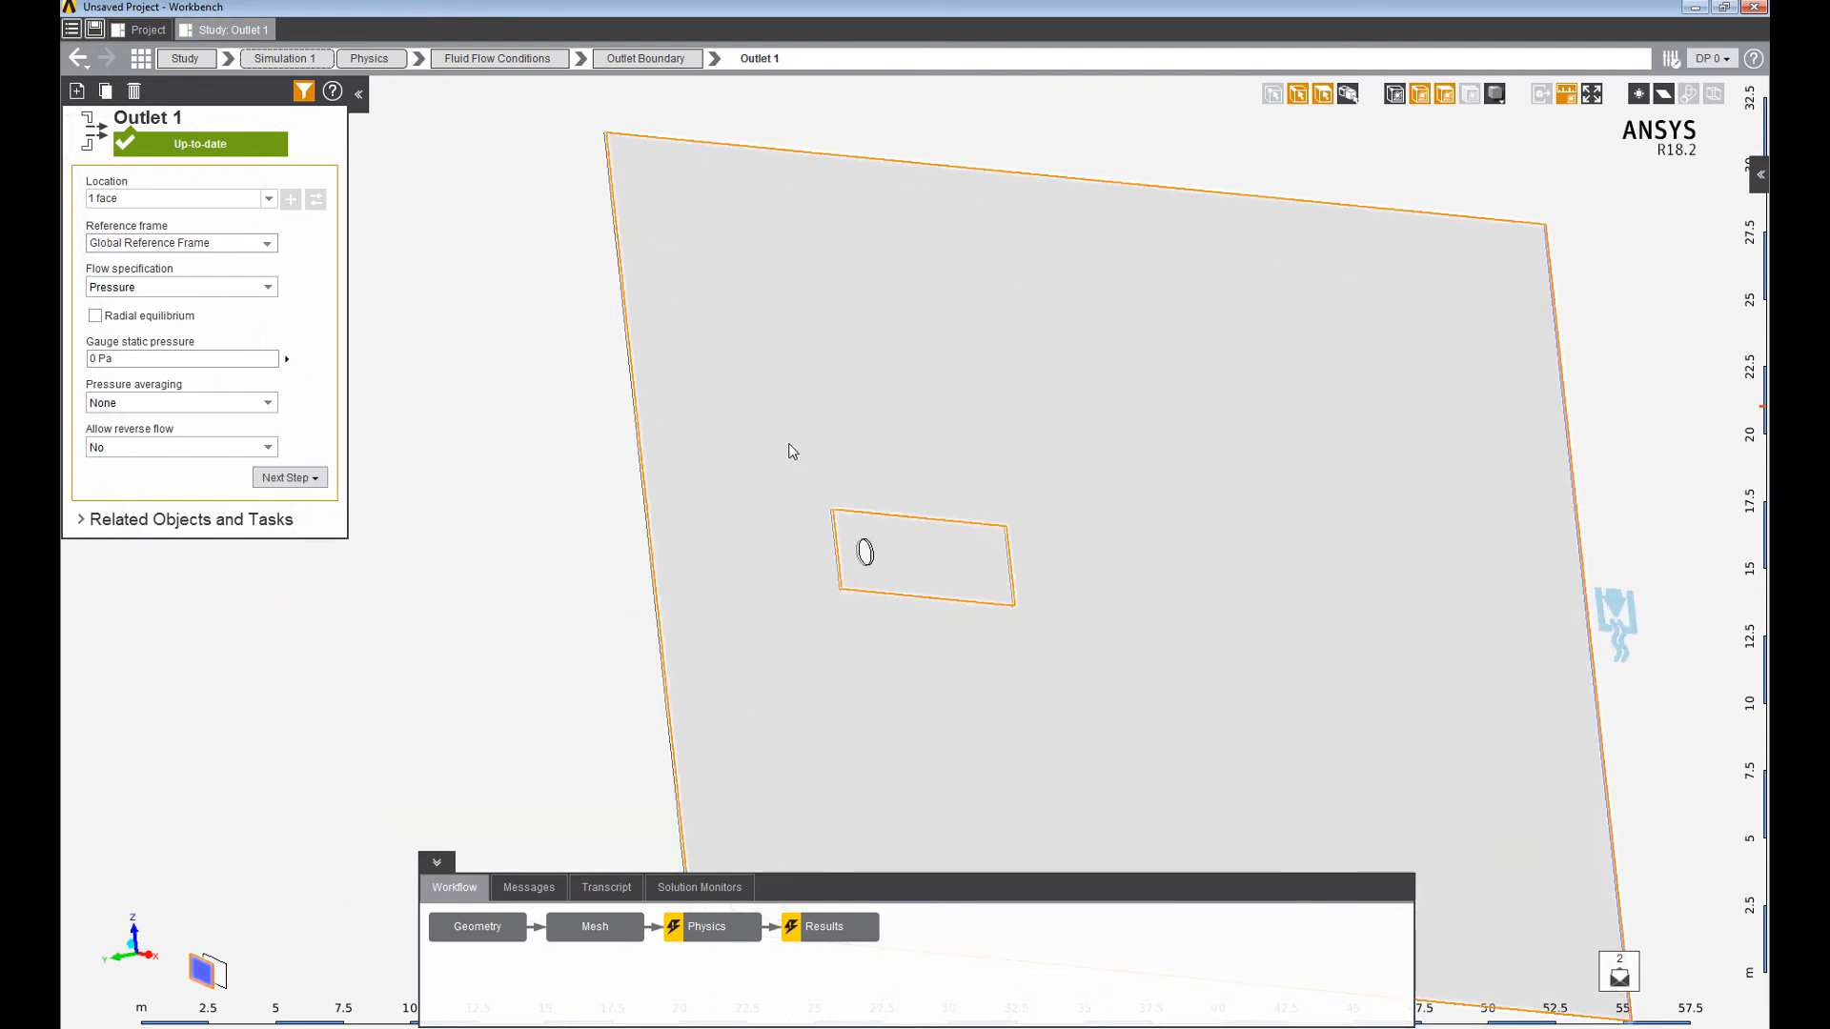
Create a named expression in the study called Diameter and define it as 1[m].
left_click(172, 60)
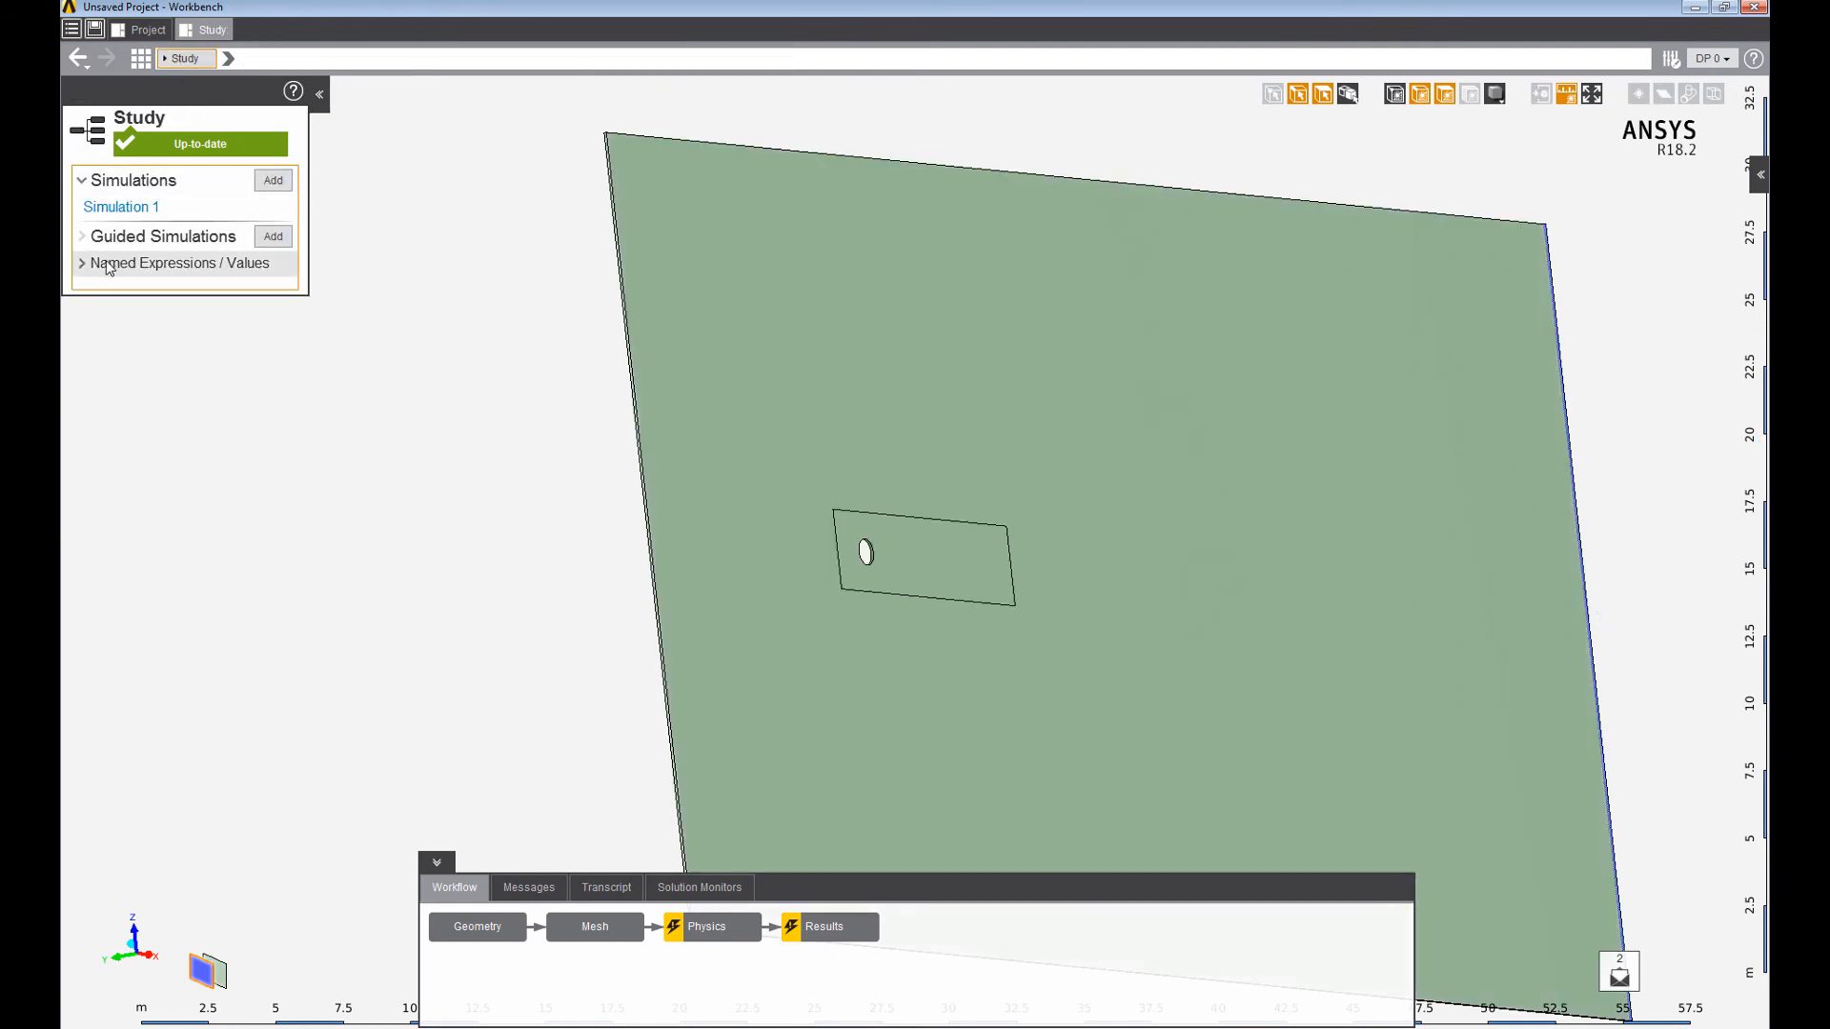
left_click(84, 270)
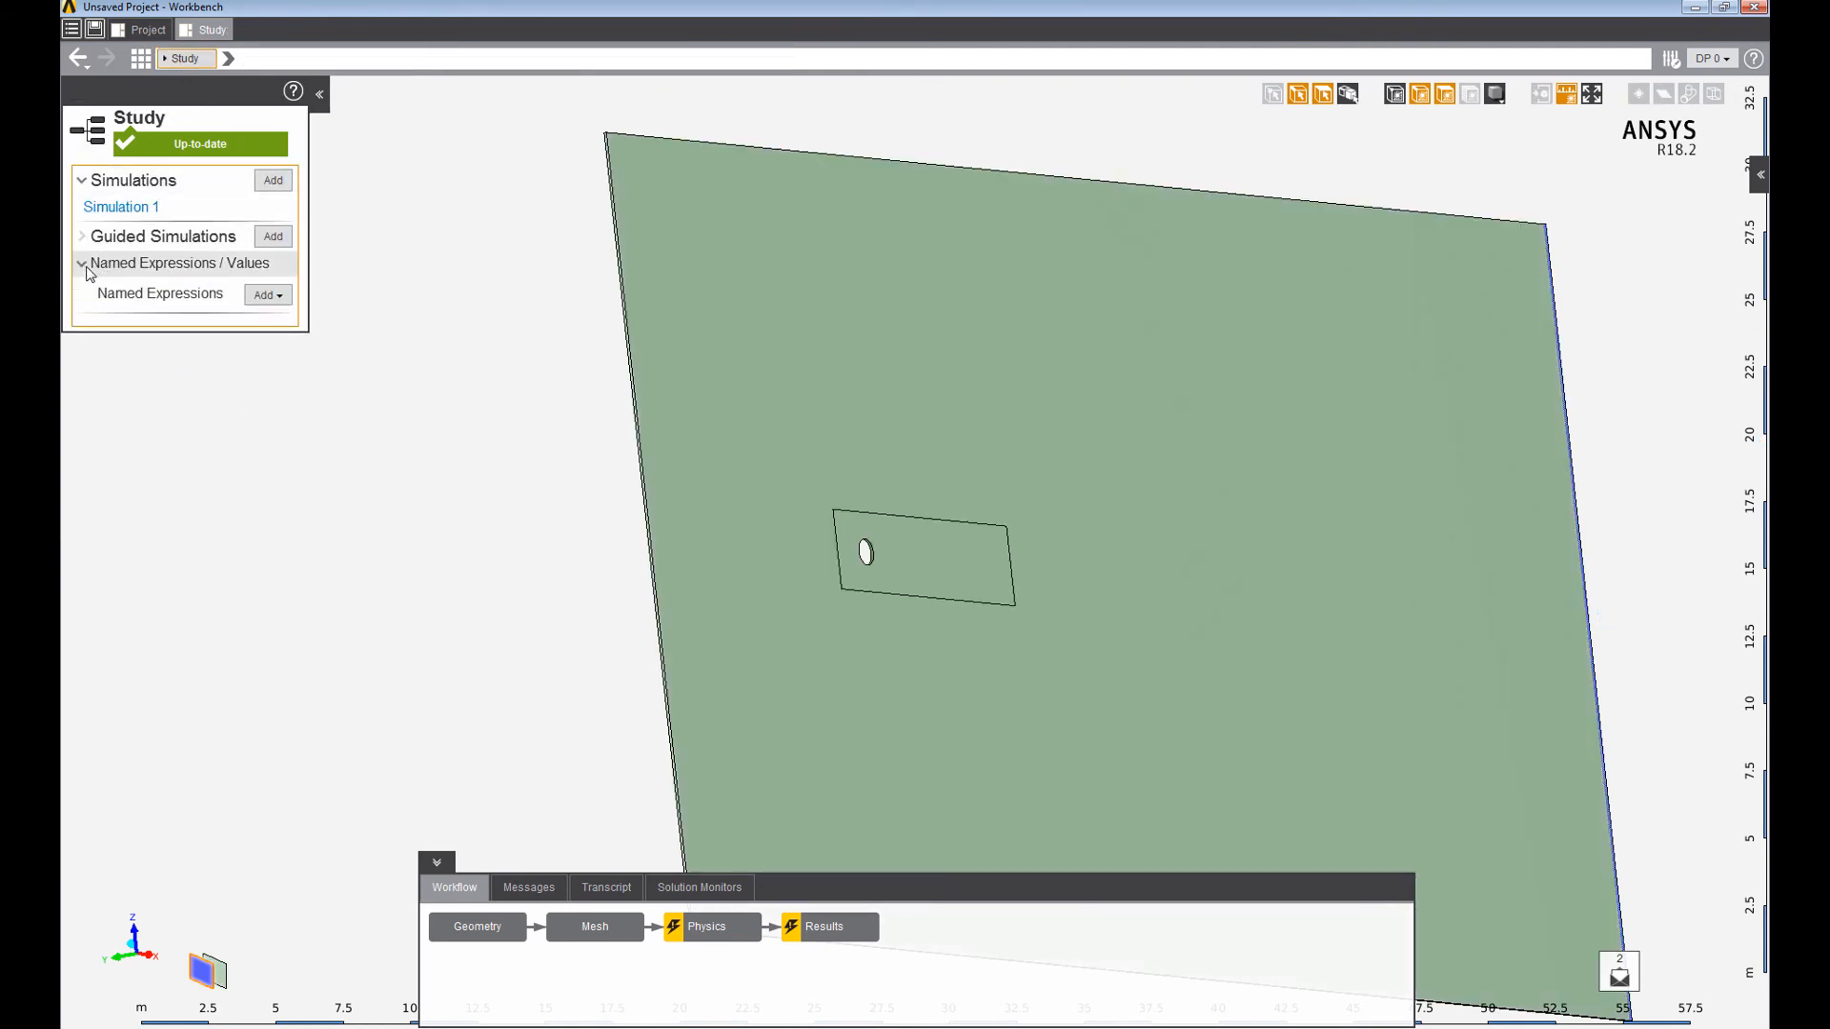
left_click(267, 297)
left_click(288, 322)
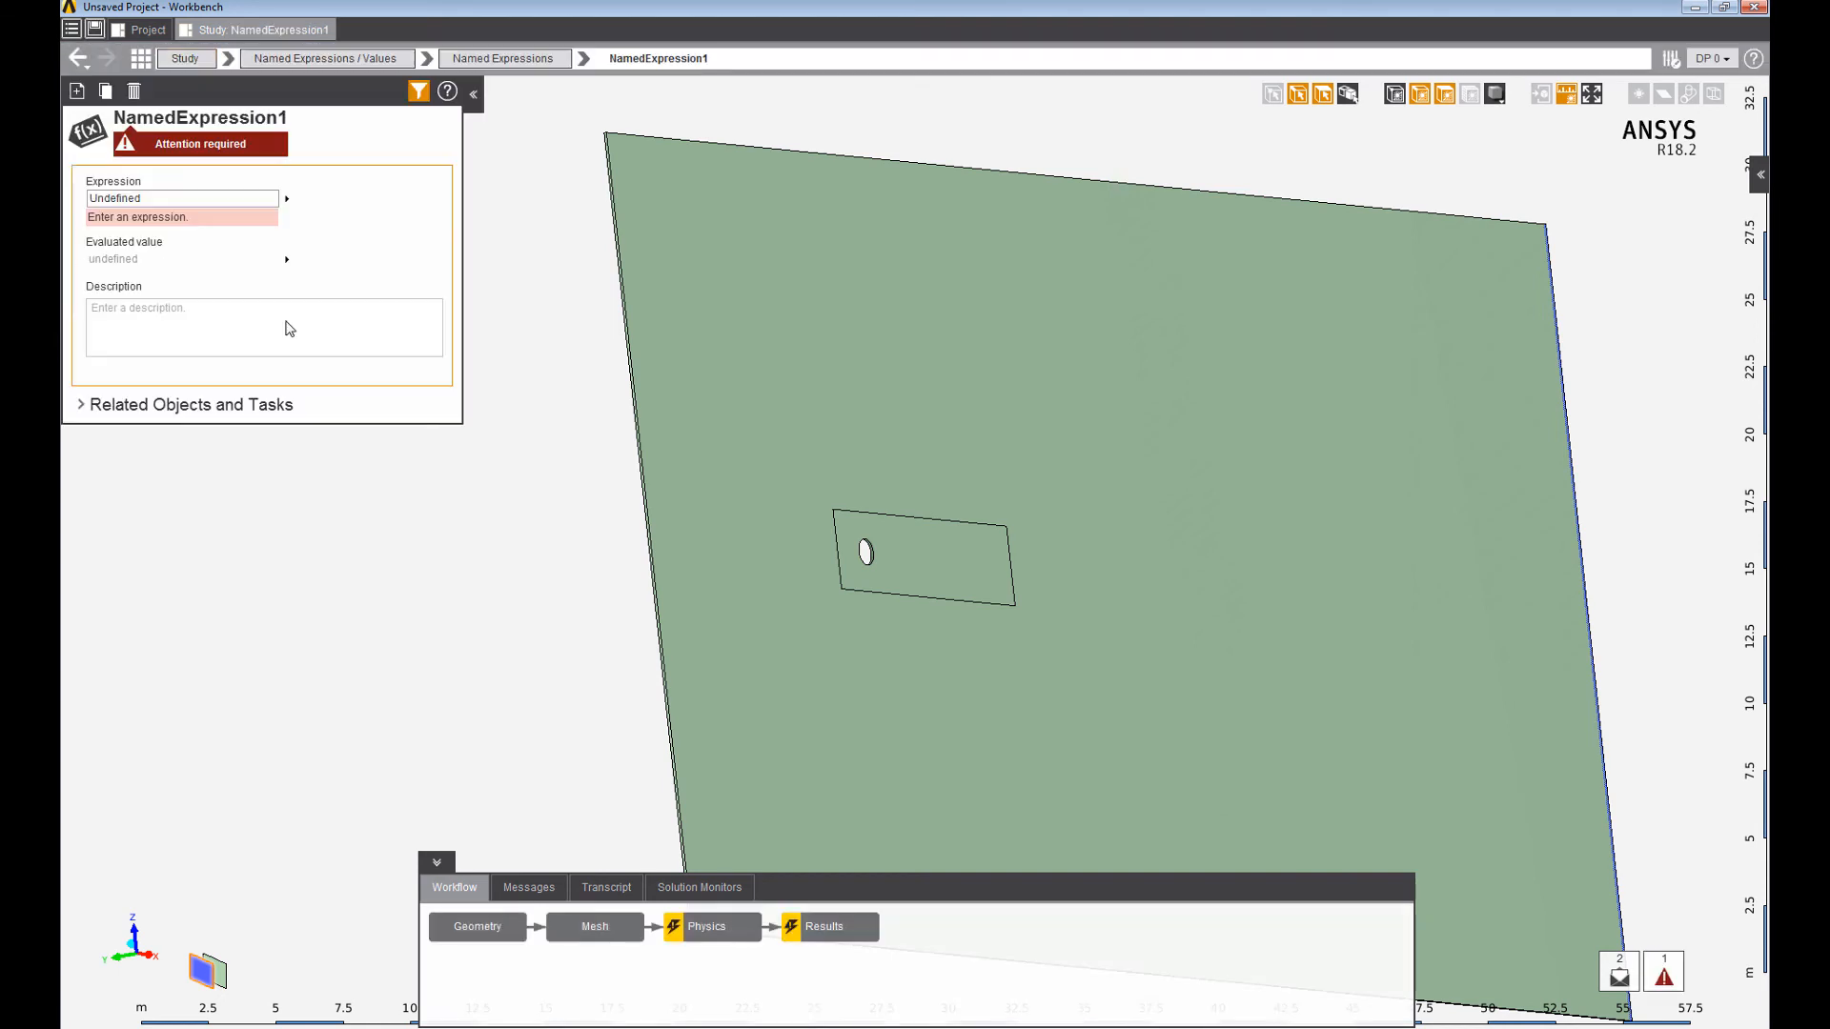
left_click(213, 119)
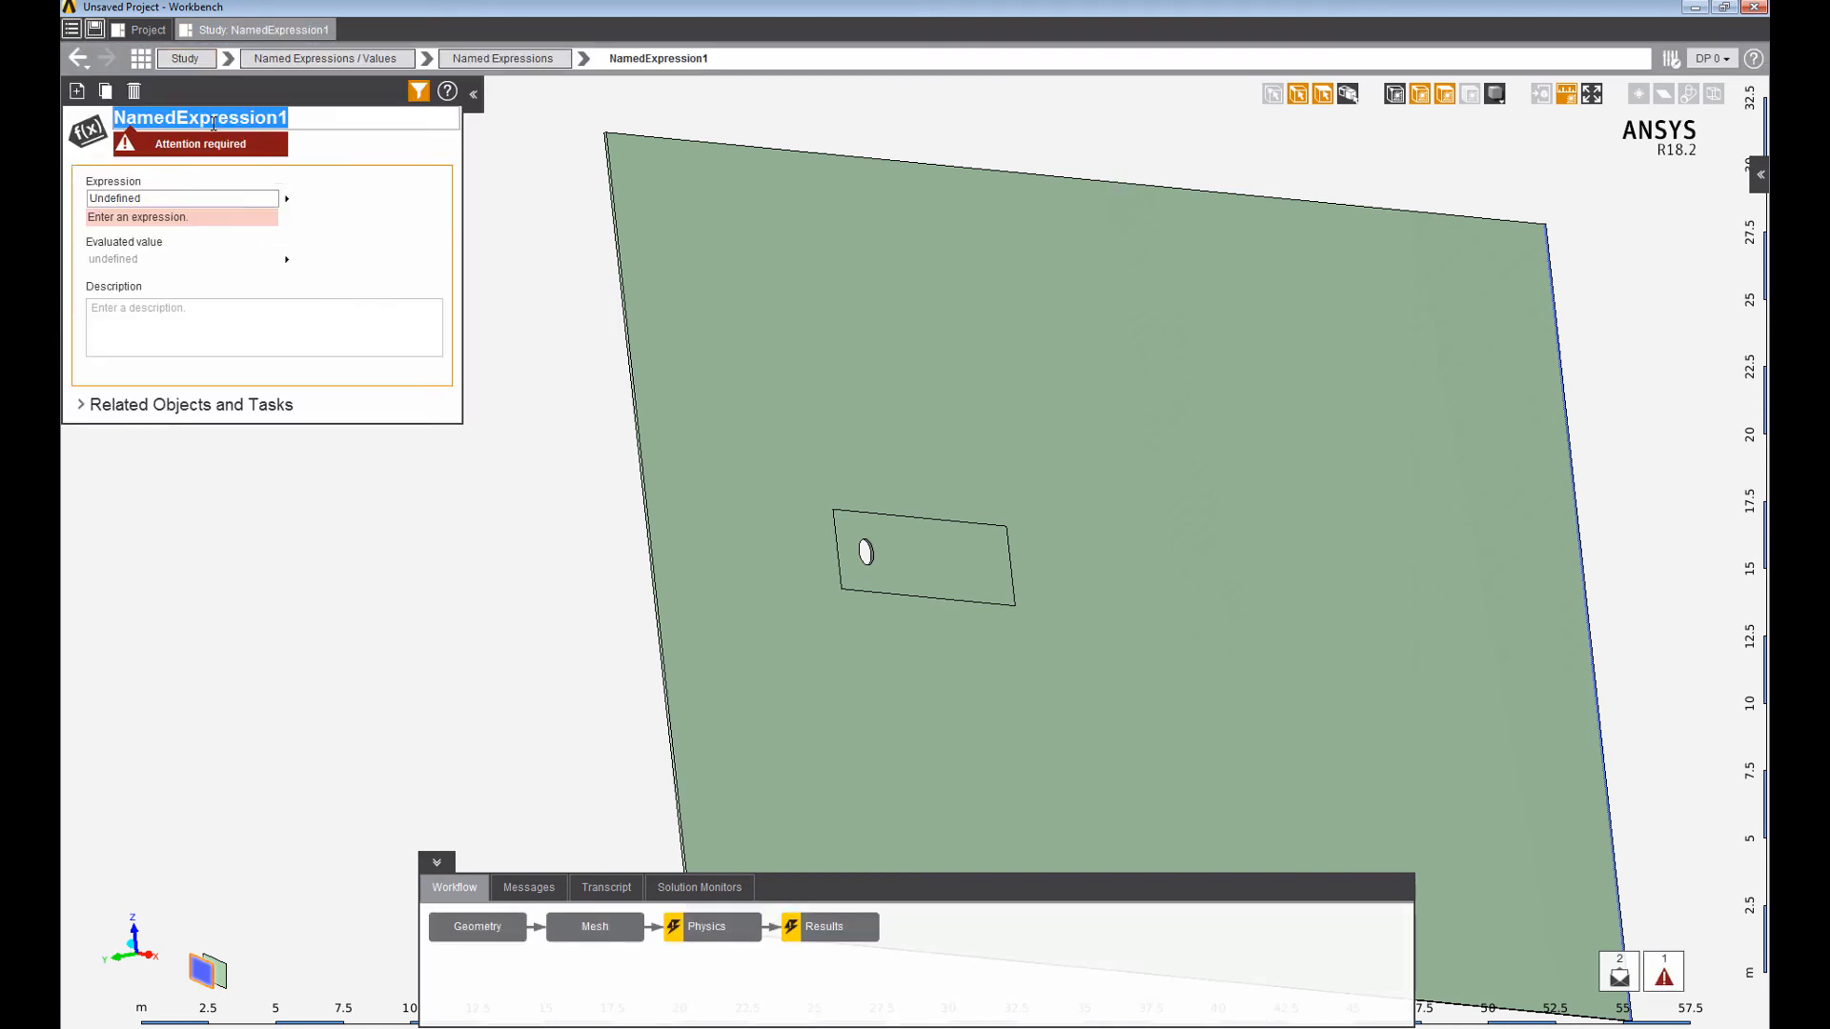
type("Diameter")
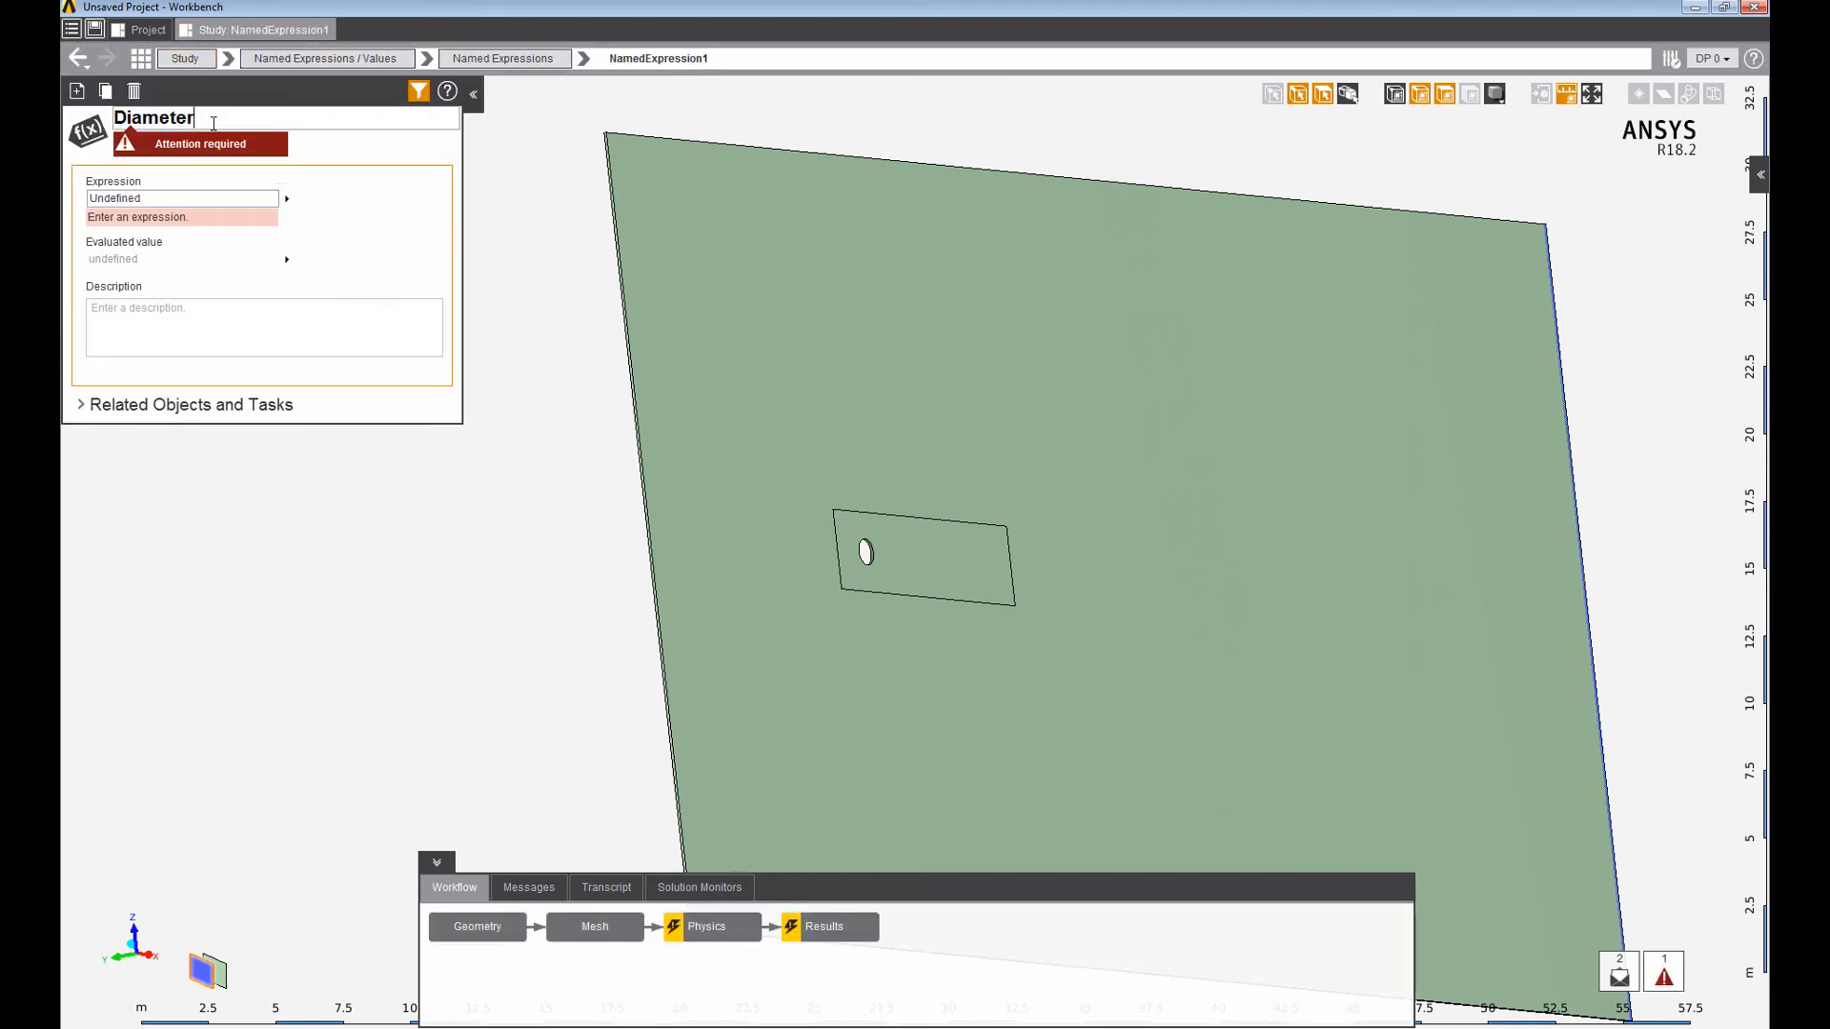
key("Return")
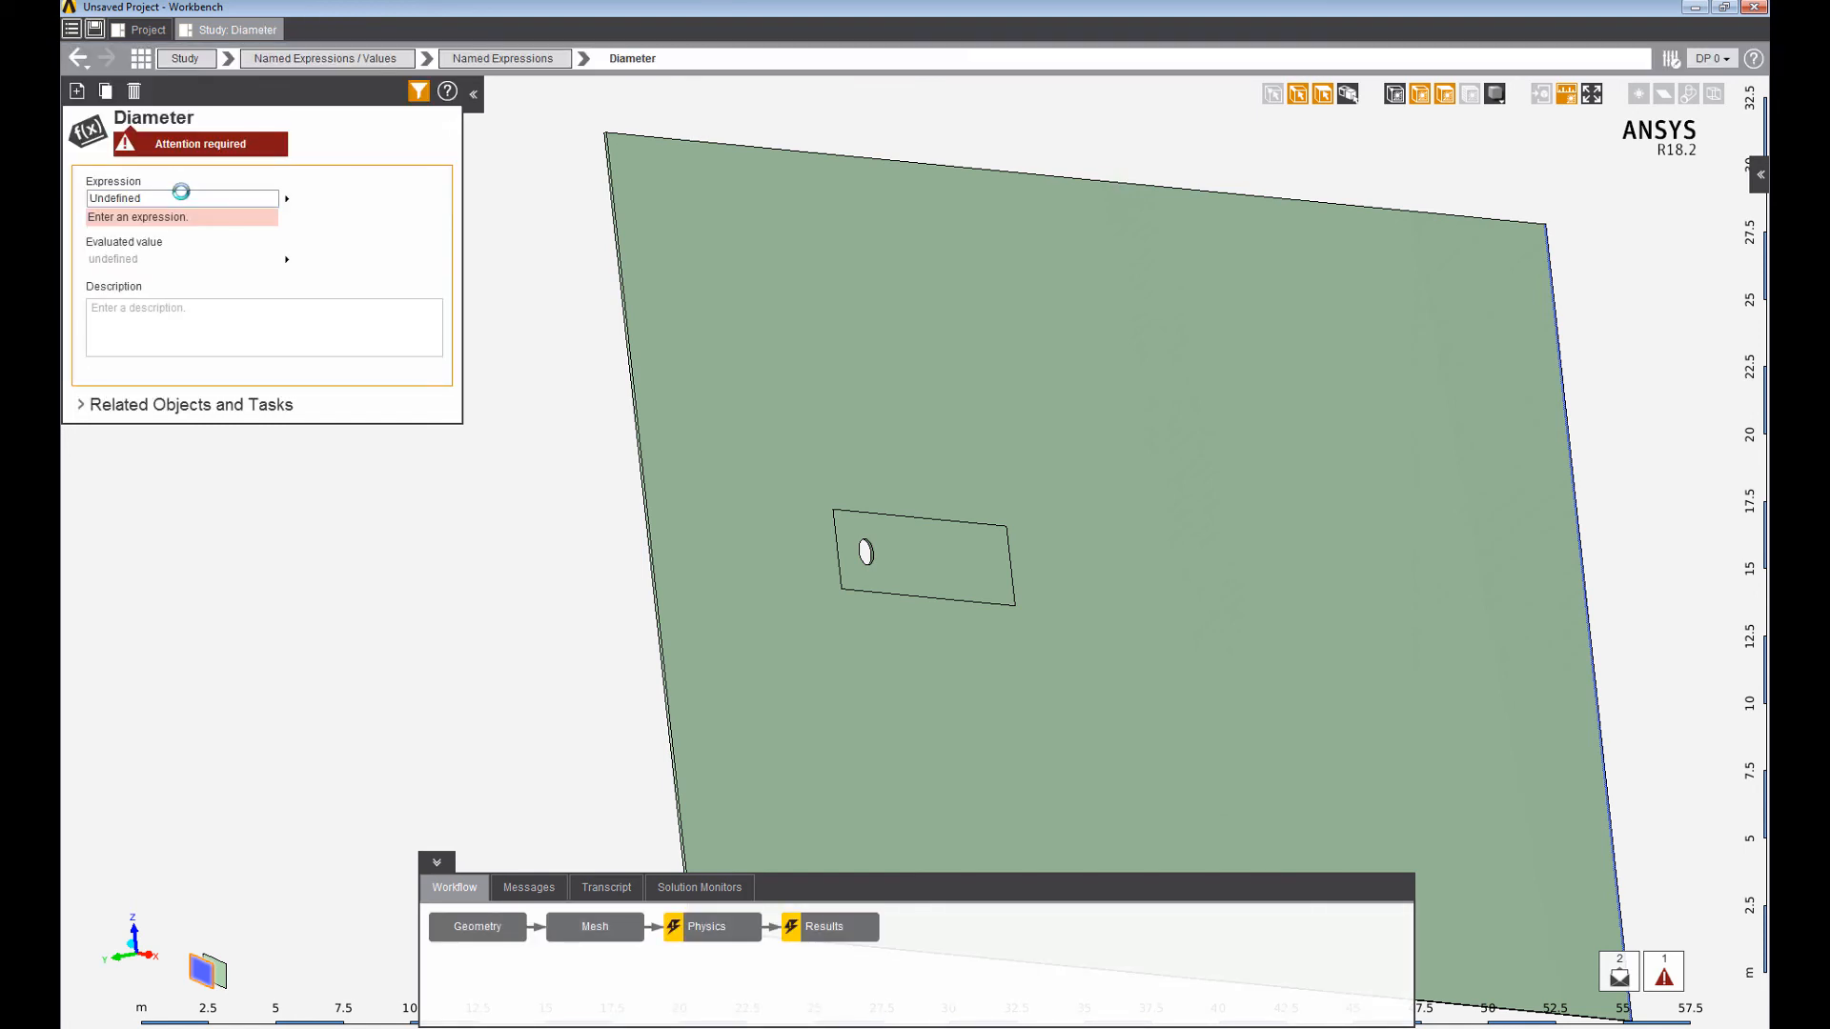
left_click(182, 197)
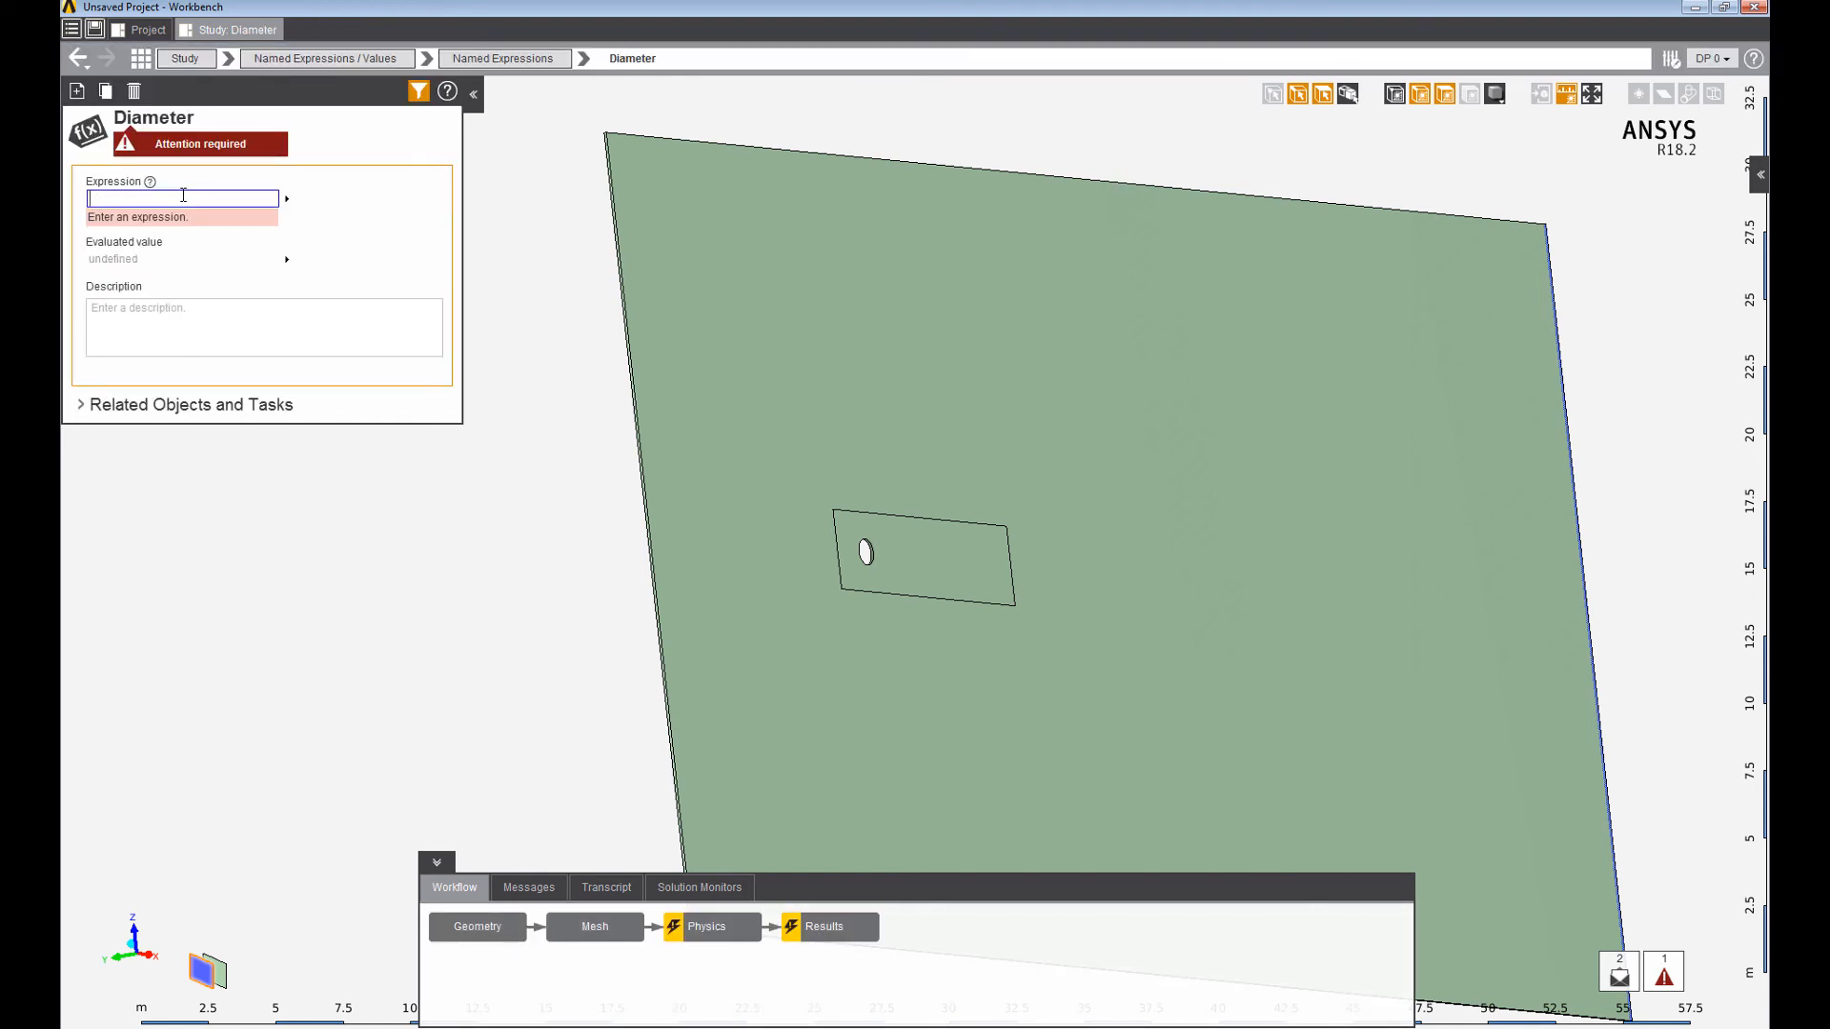
type("1[m]")
key("Return")
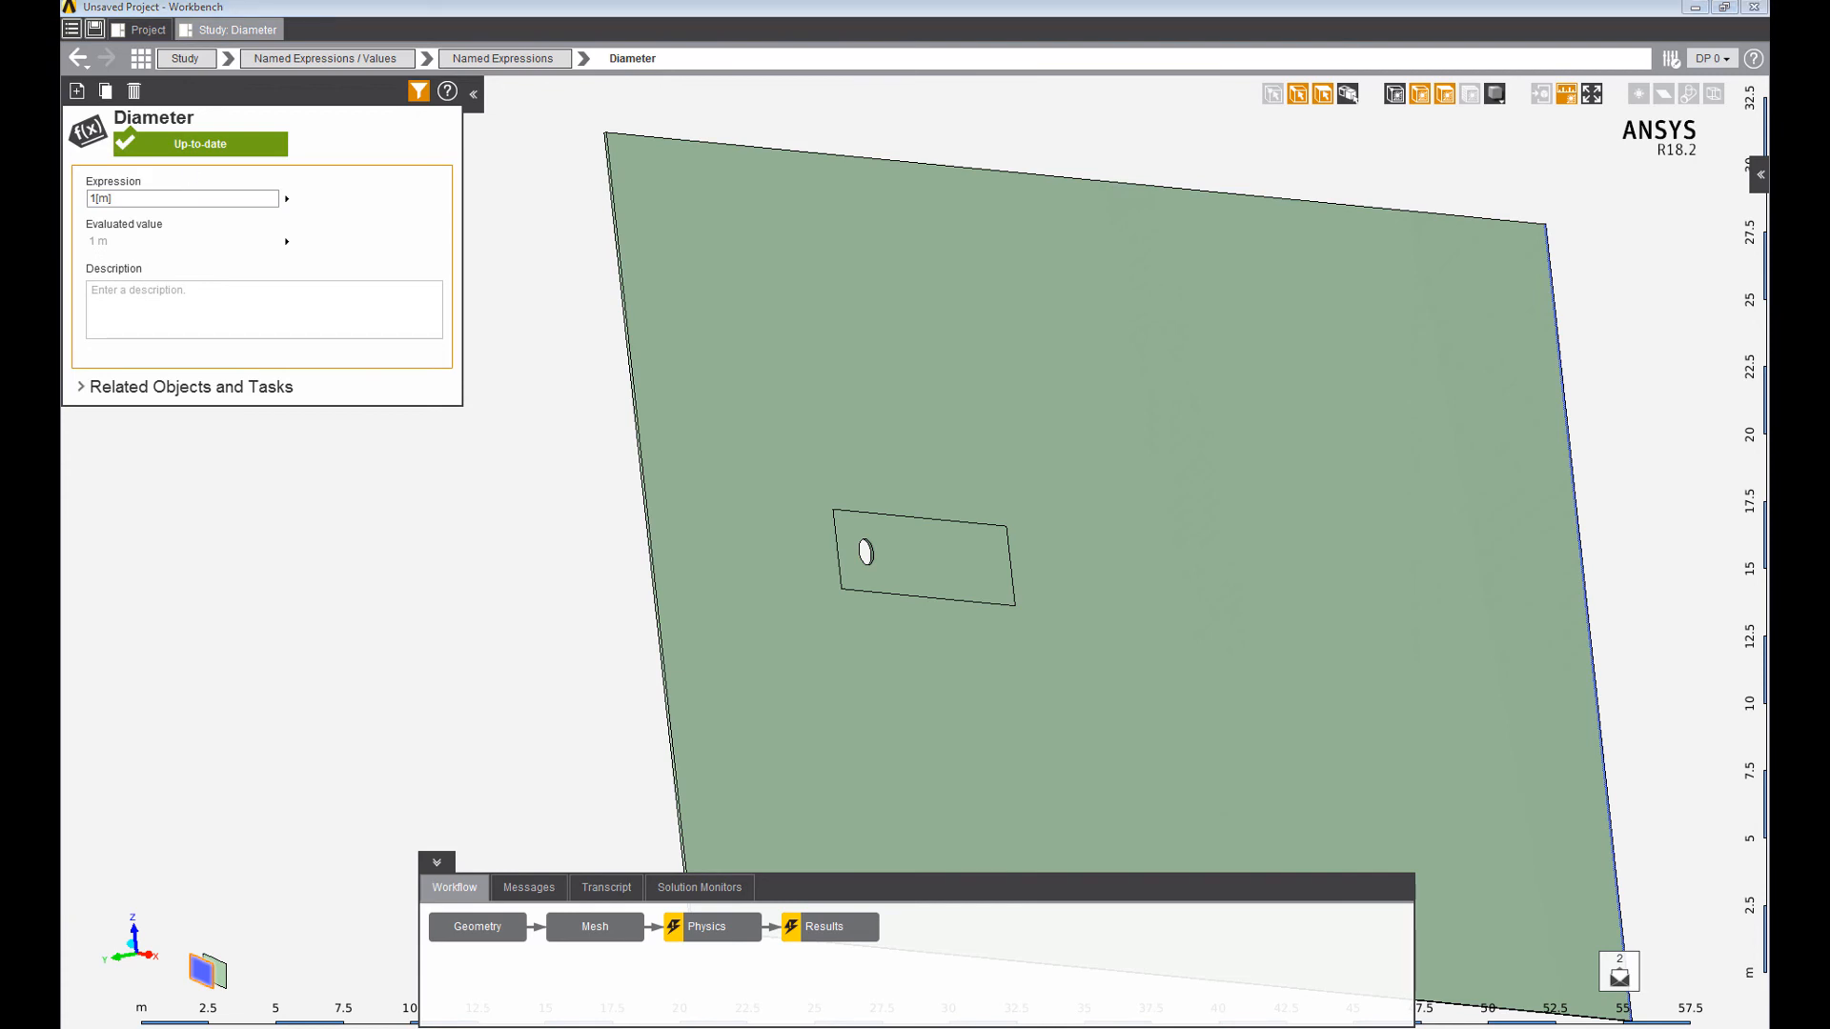
Look up the viscosity in the material properties of the fluid region's air assignment.
left_click(713, 928)
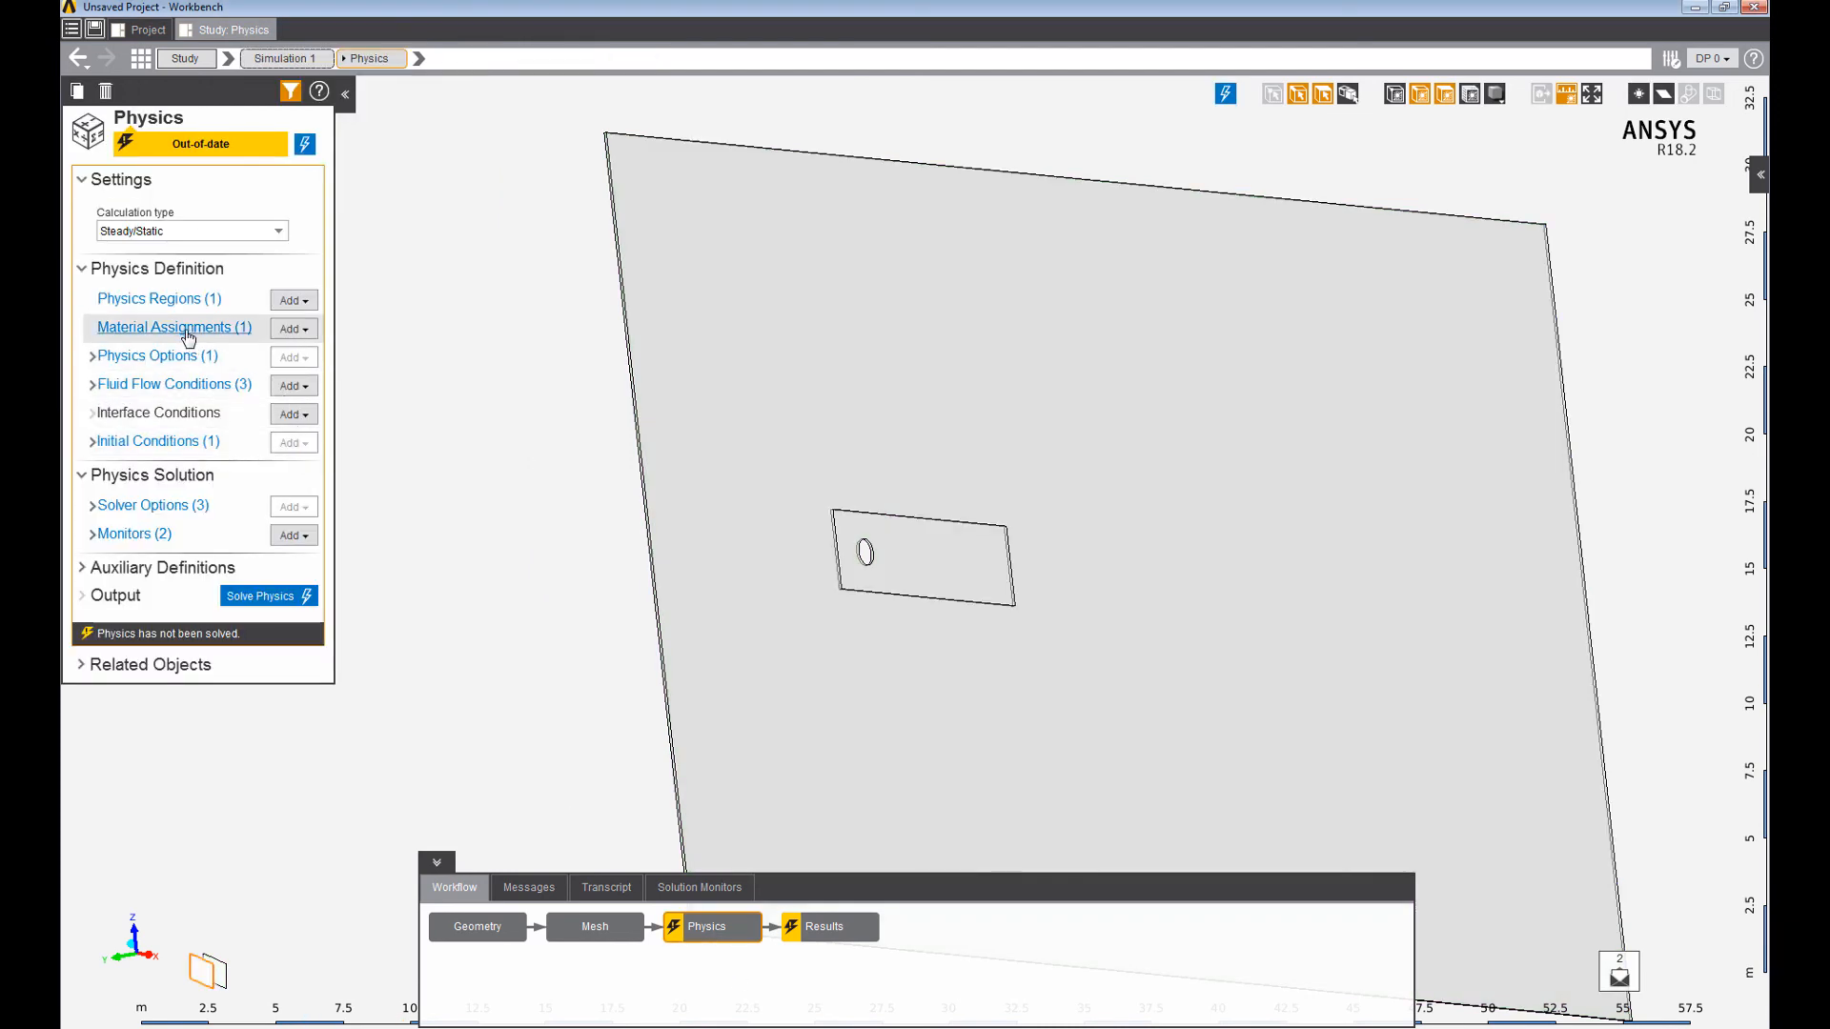
left_click(188, 329)
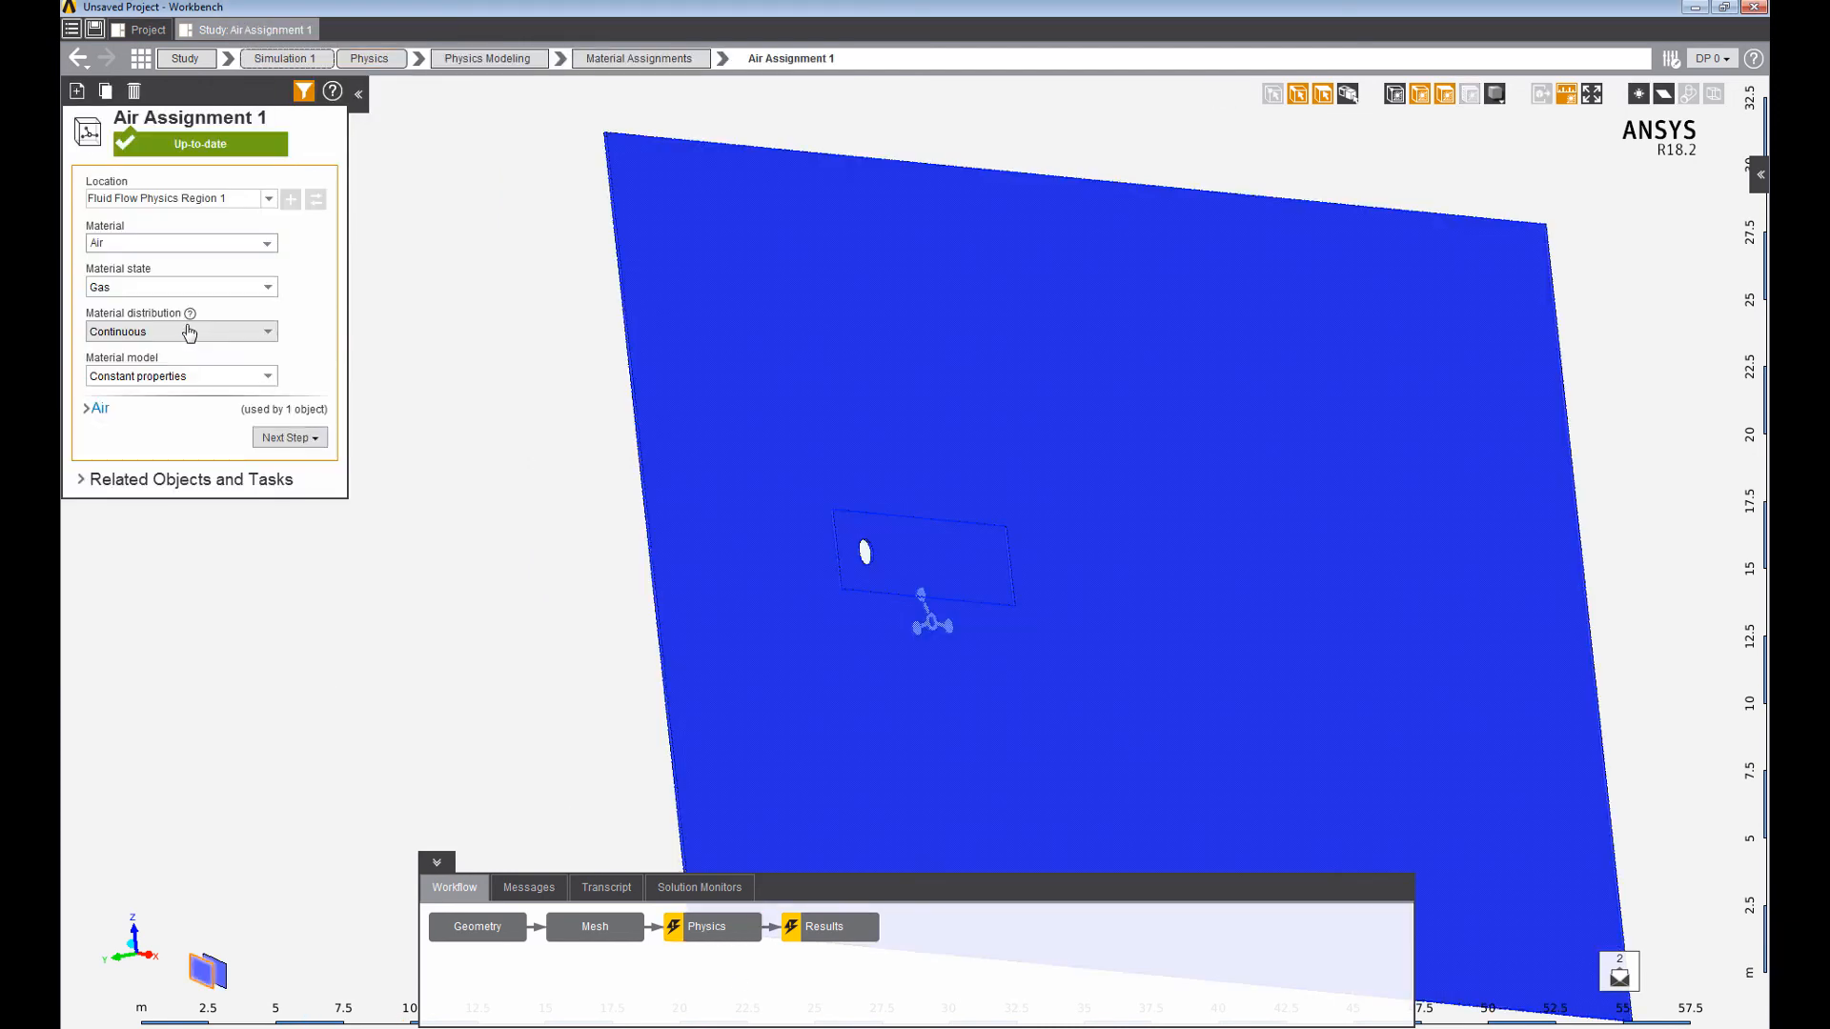
left_click(89, 410)
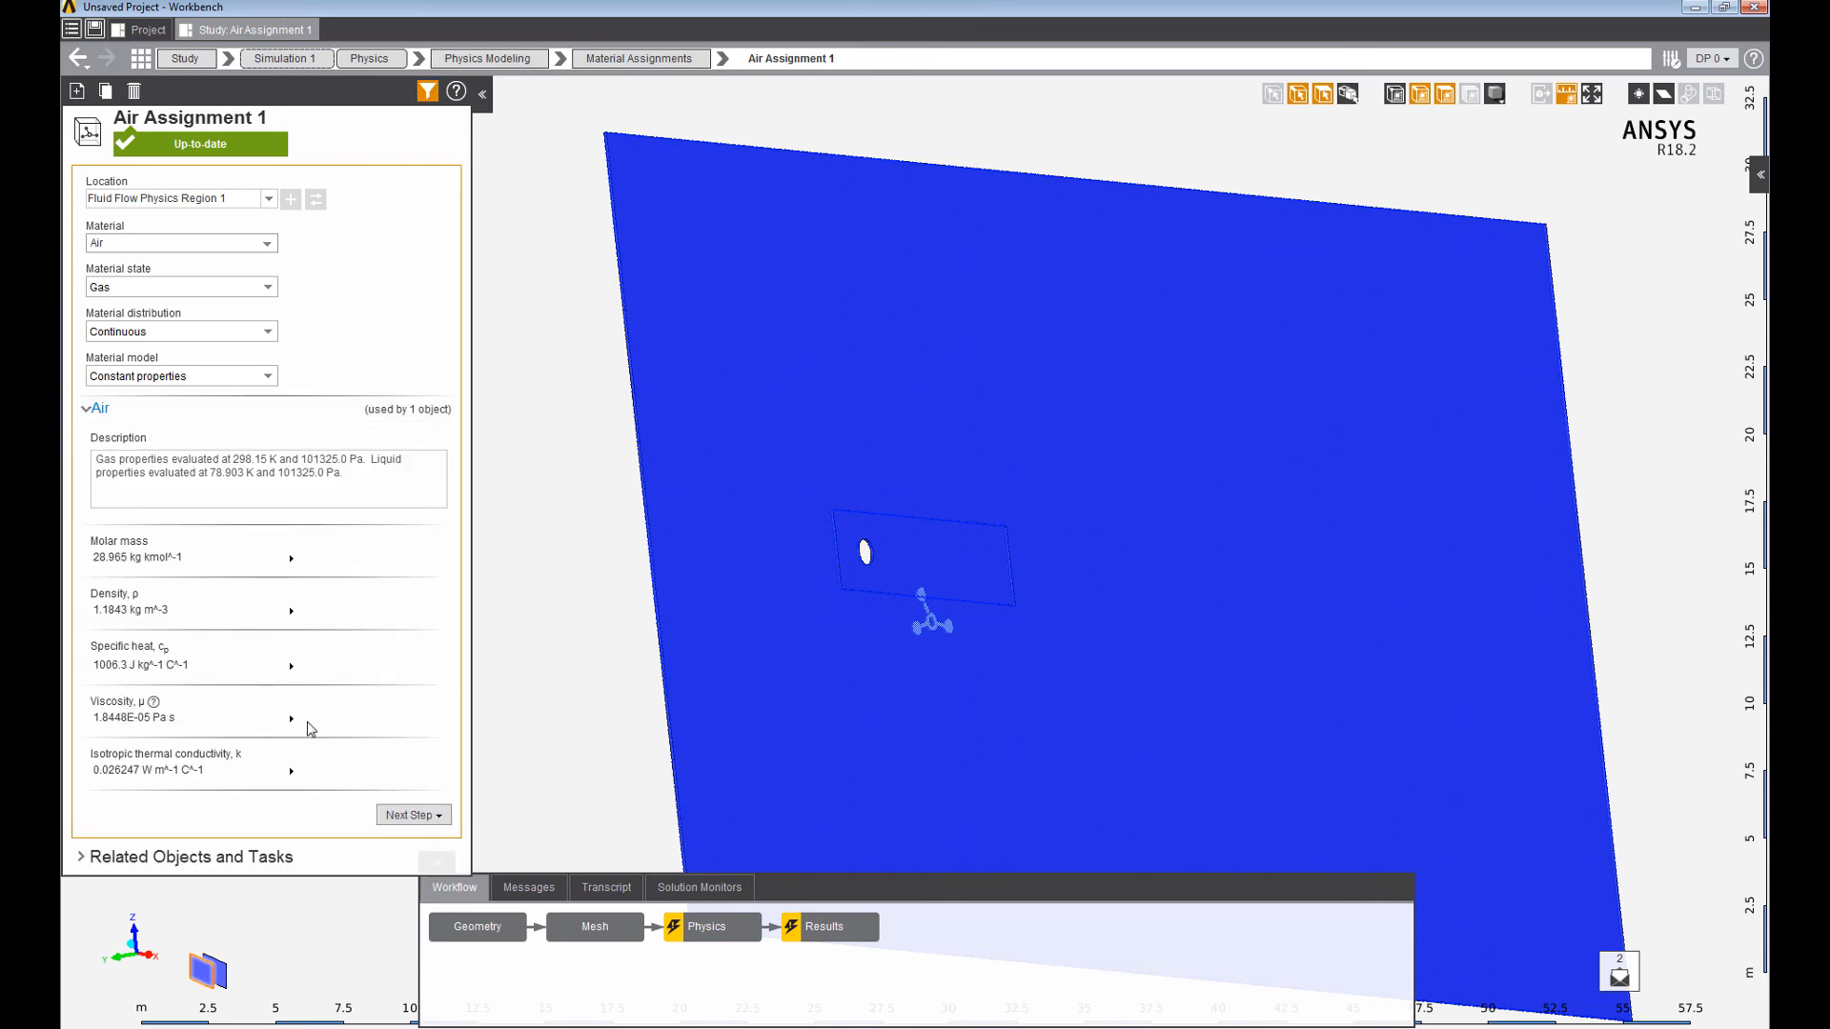
mouse_move(316, 725)
Create a named expression in the study called Viscosity and define it as 1.84480821367e-05 [Pa s].
left_click(185, 58)
left_click(282, 296)
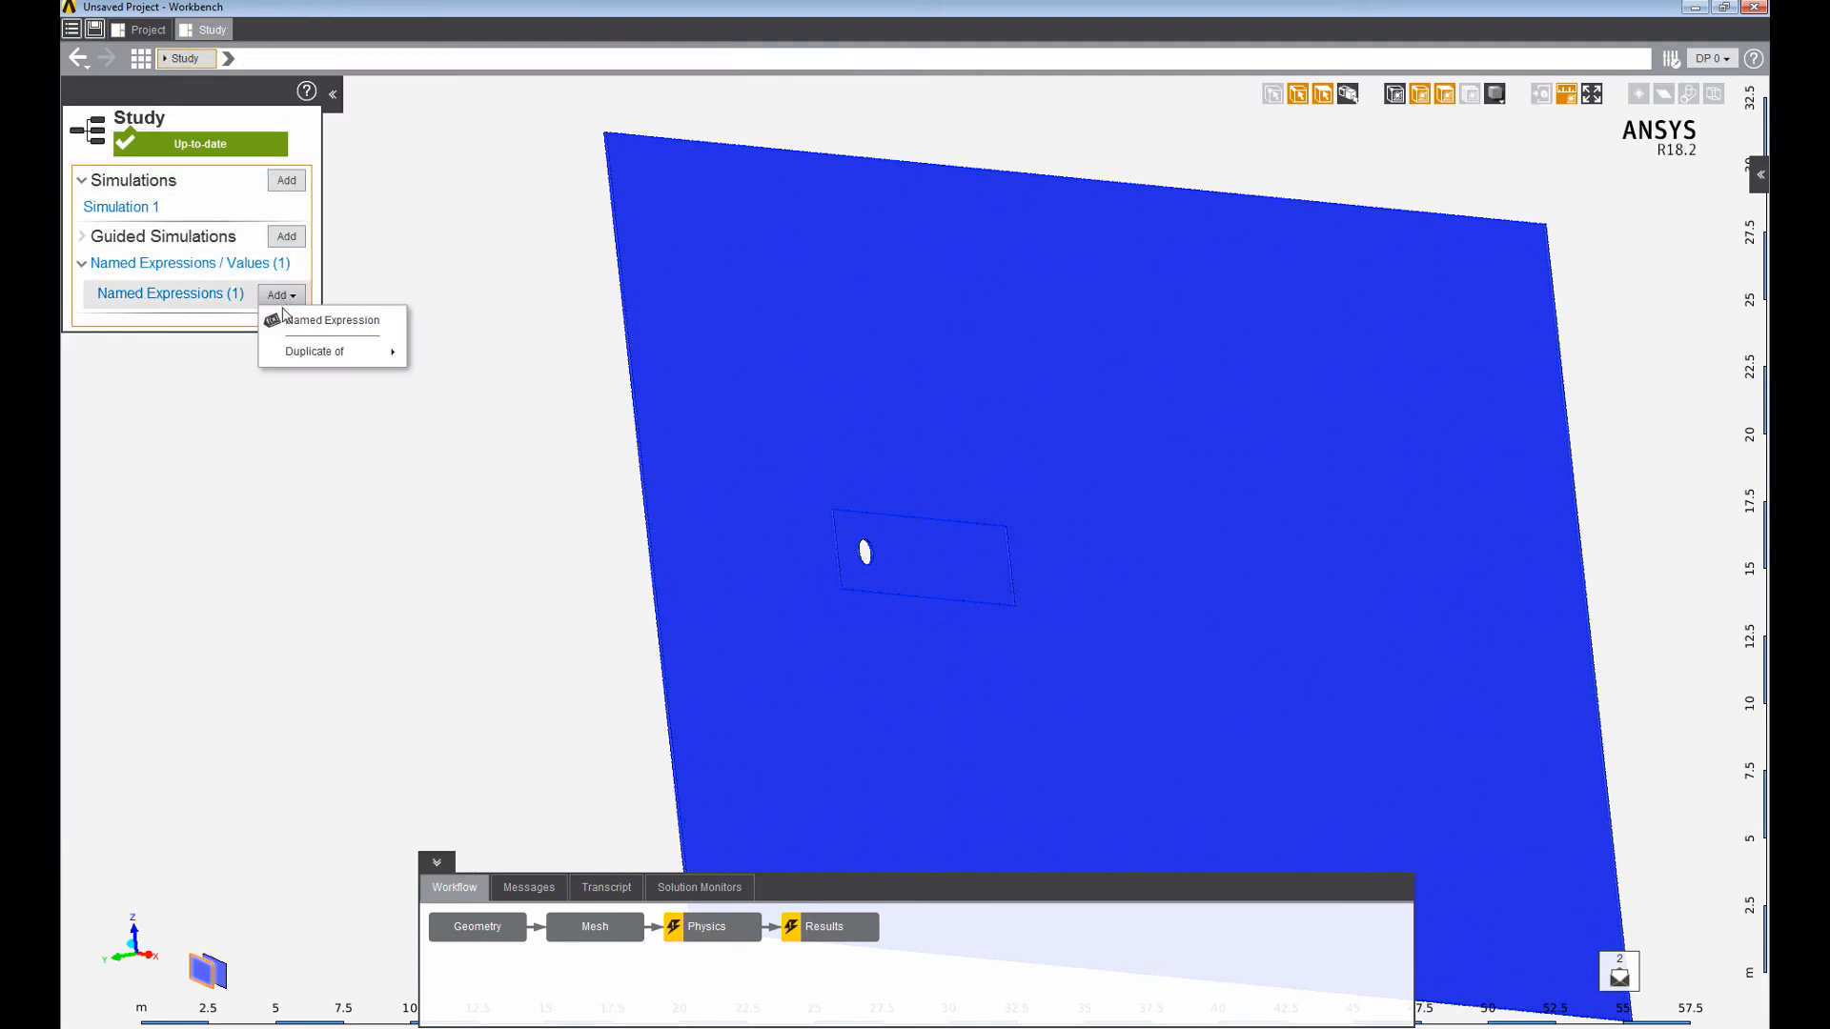
left_click(200, 293)
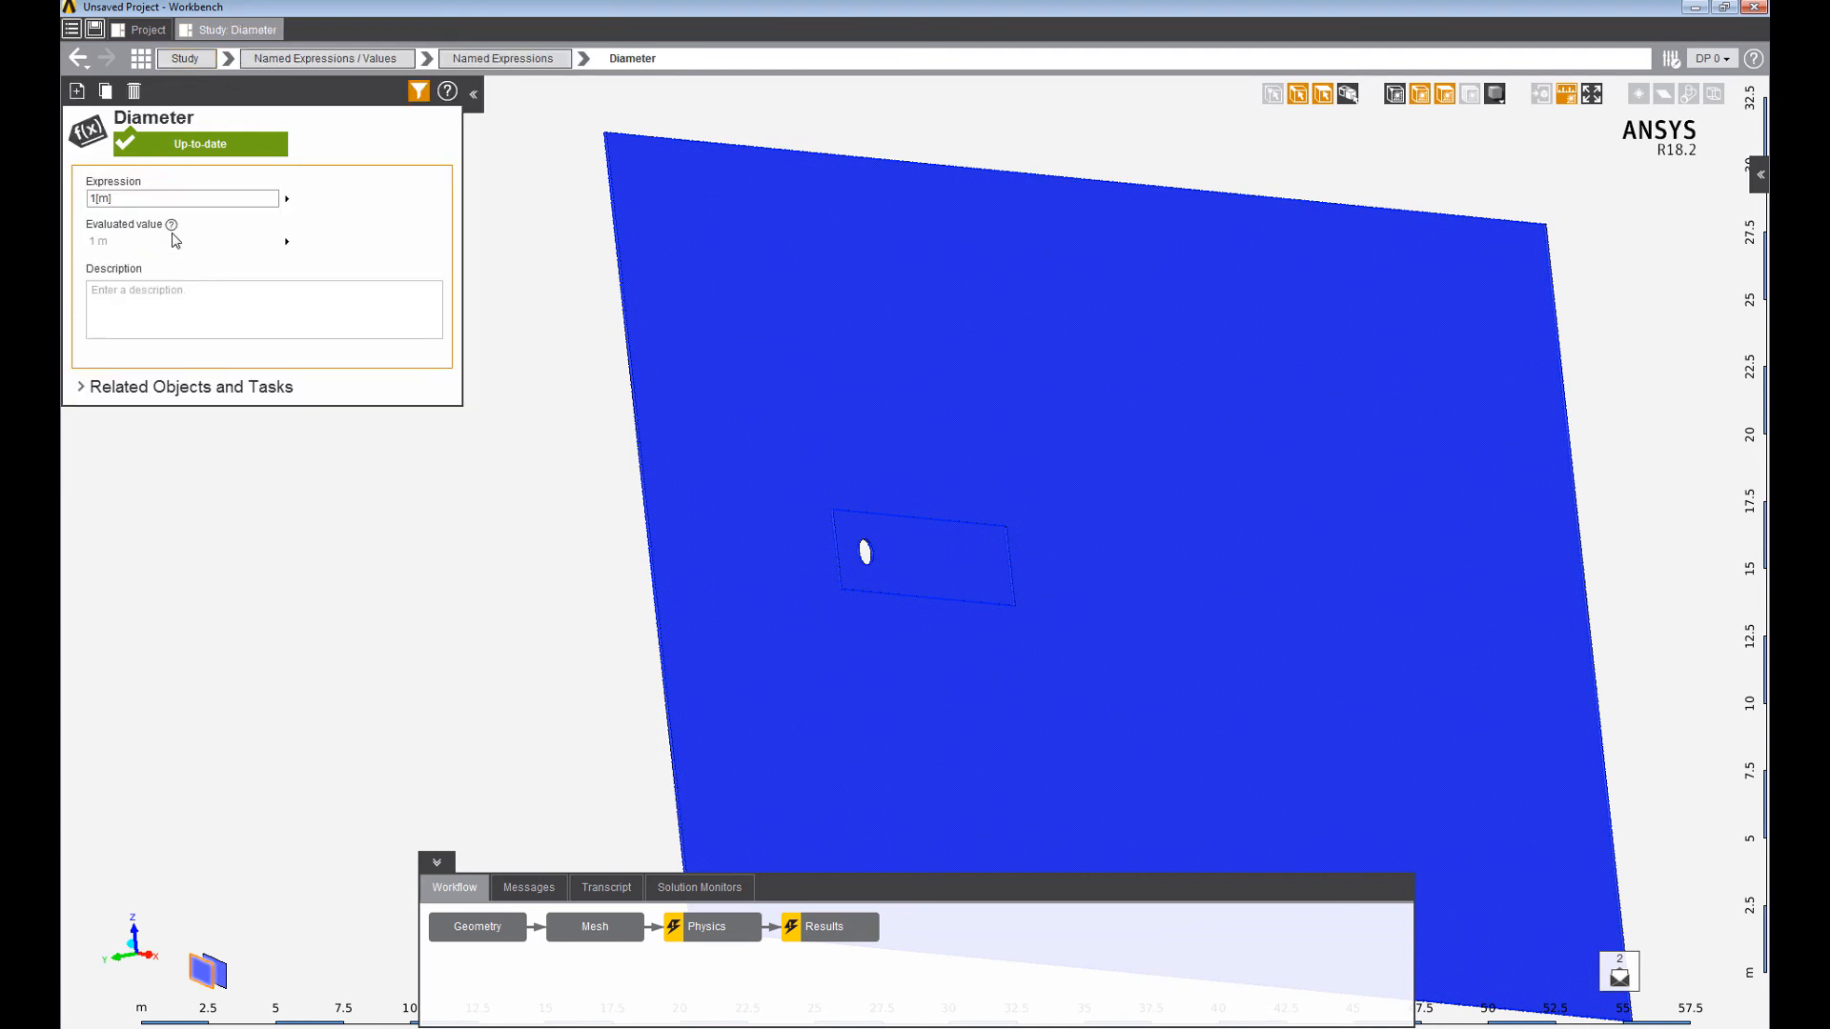
left_click(76, 91)
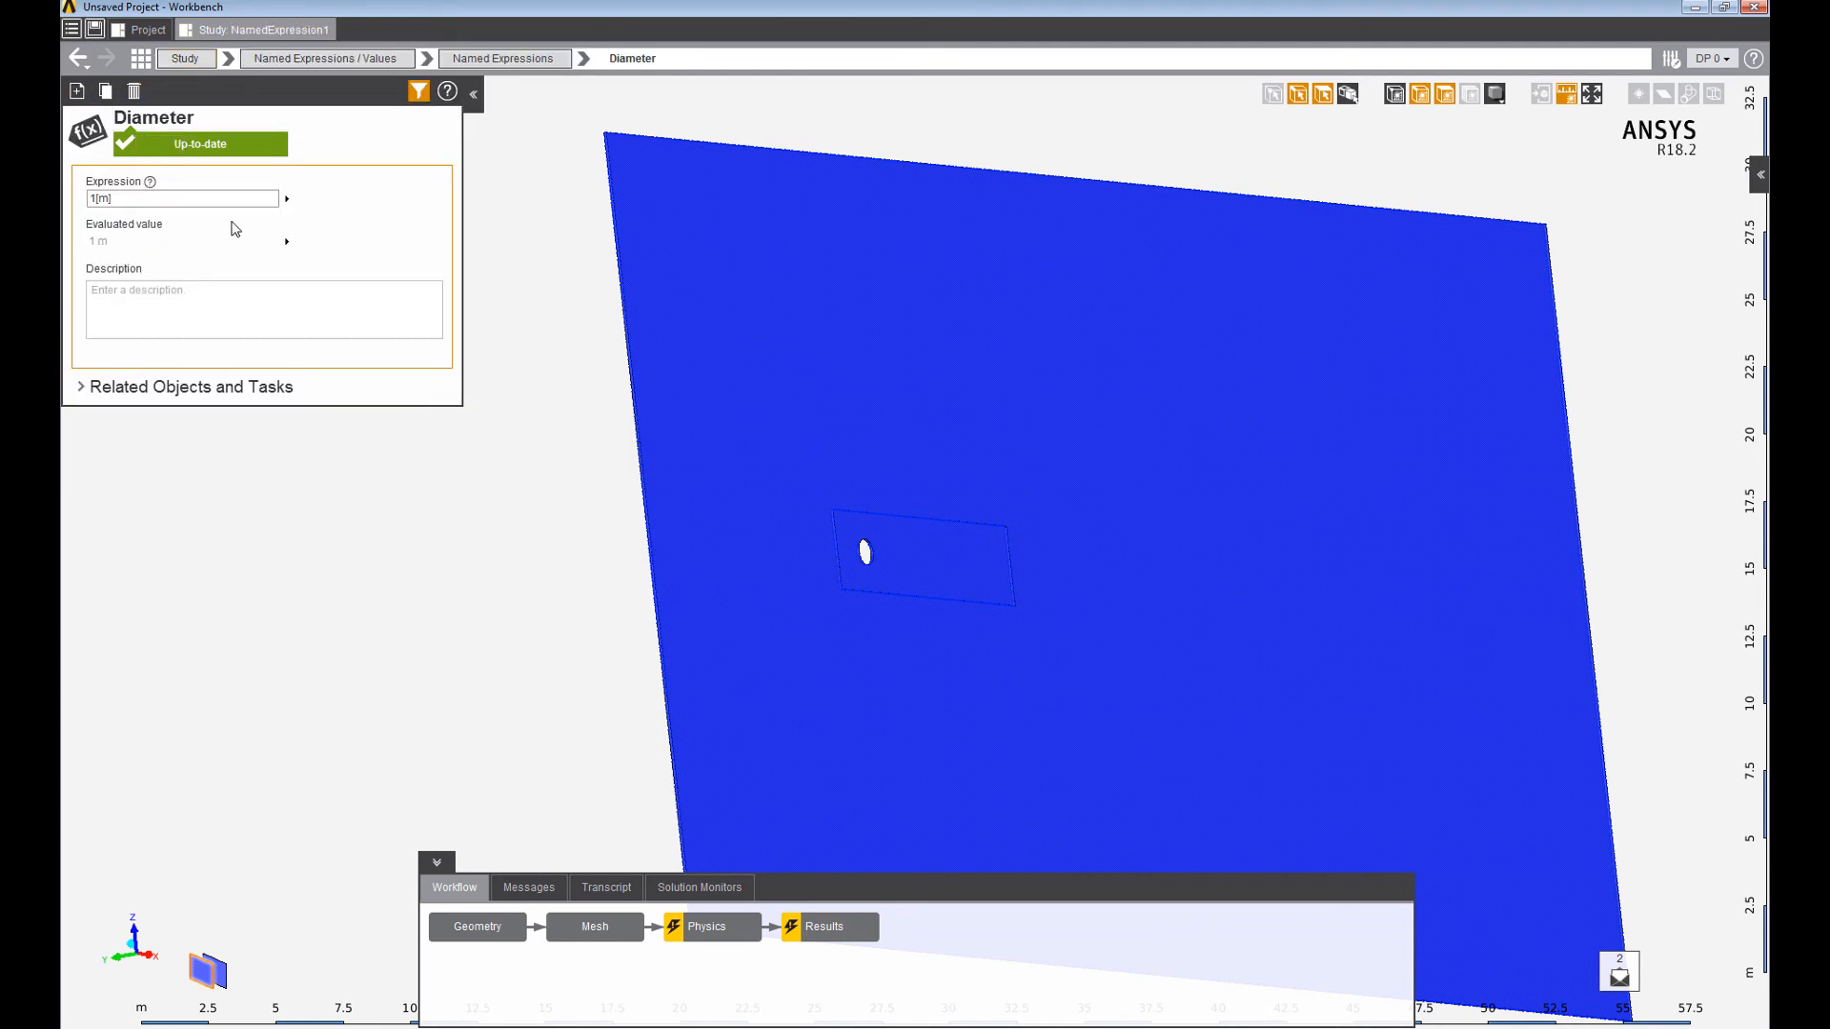
left_click(208, 121)
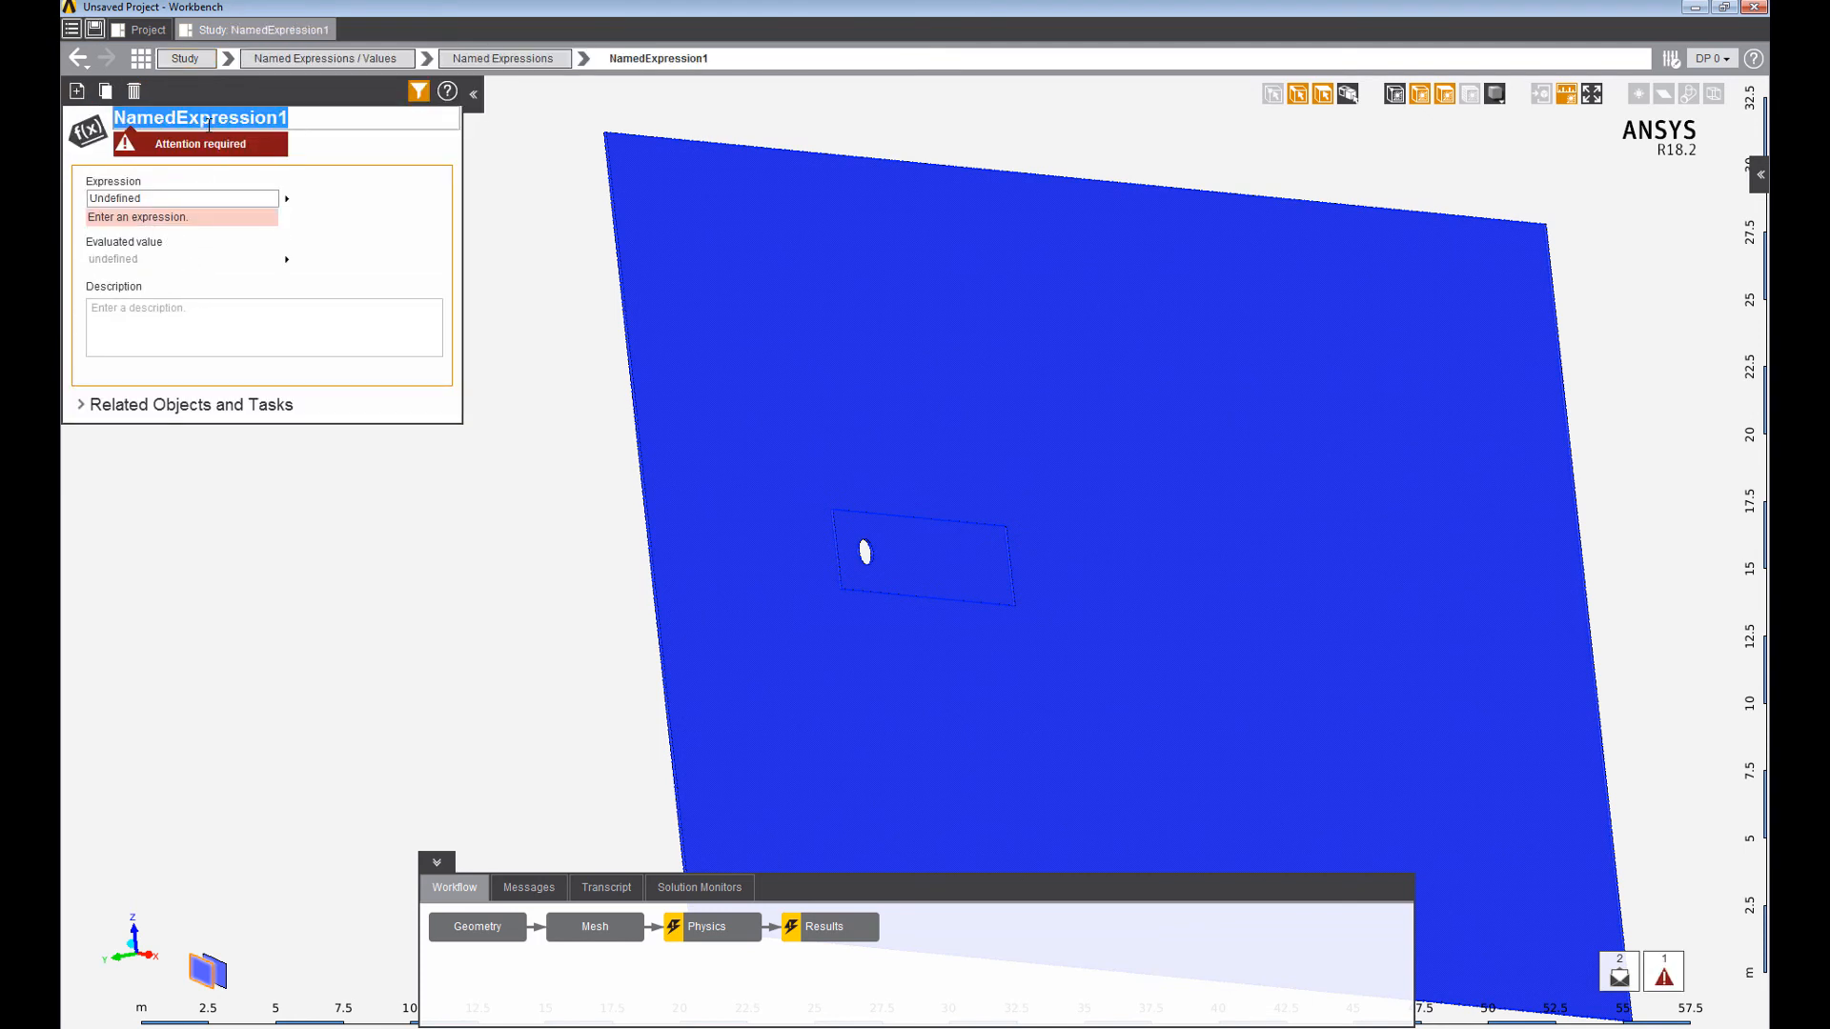
type("V")
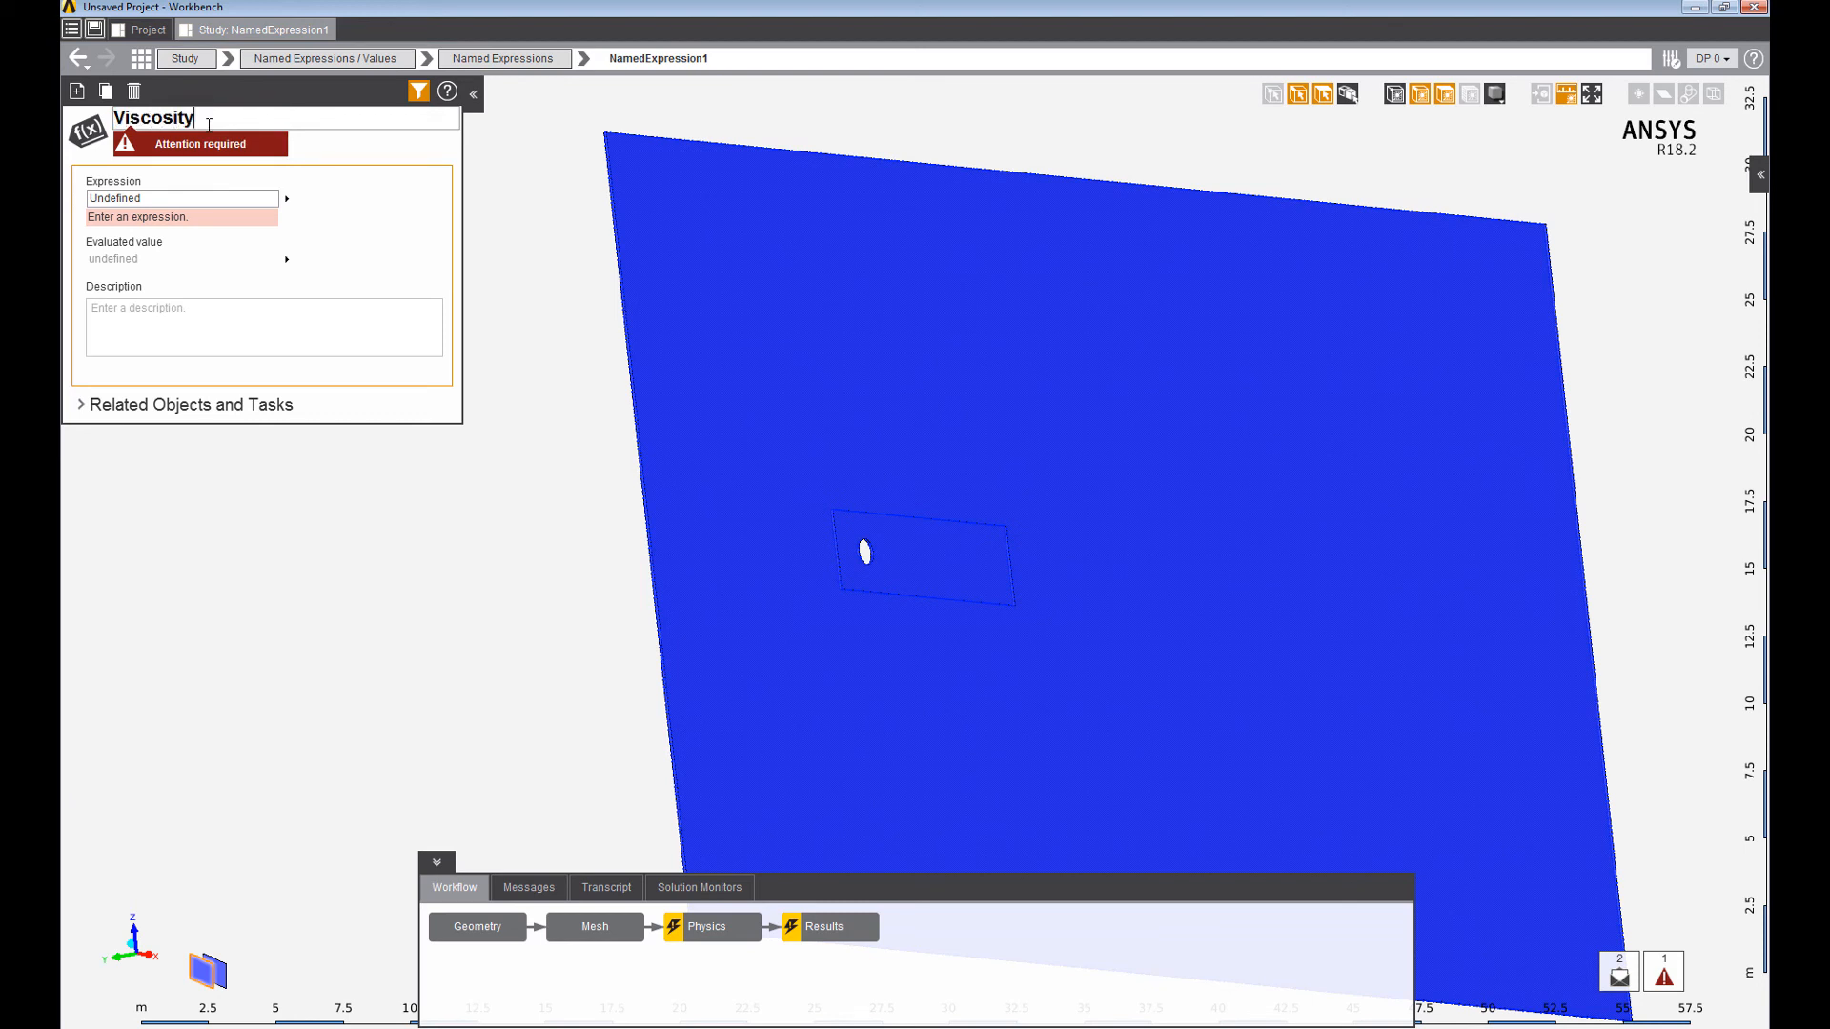
type("iscosity")
left_click(197, 199)
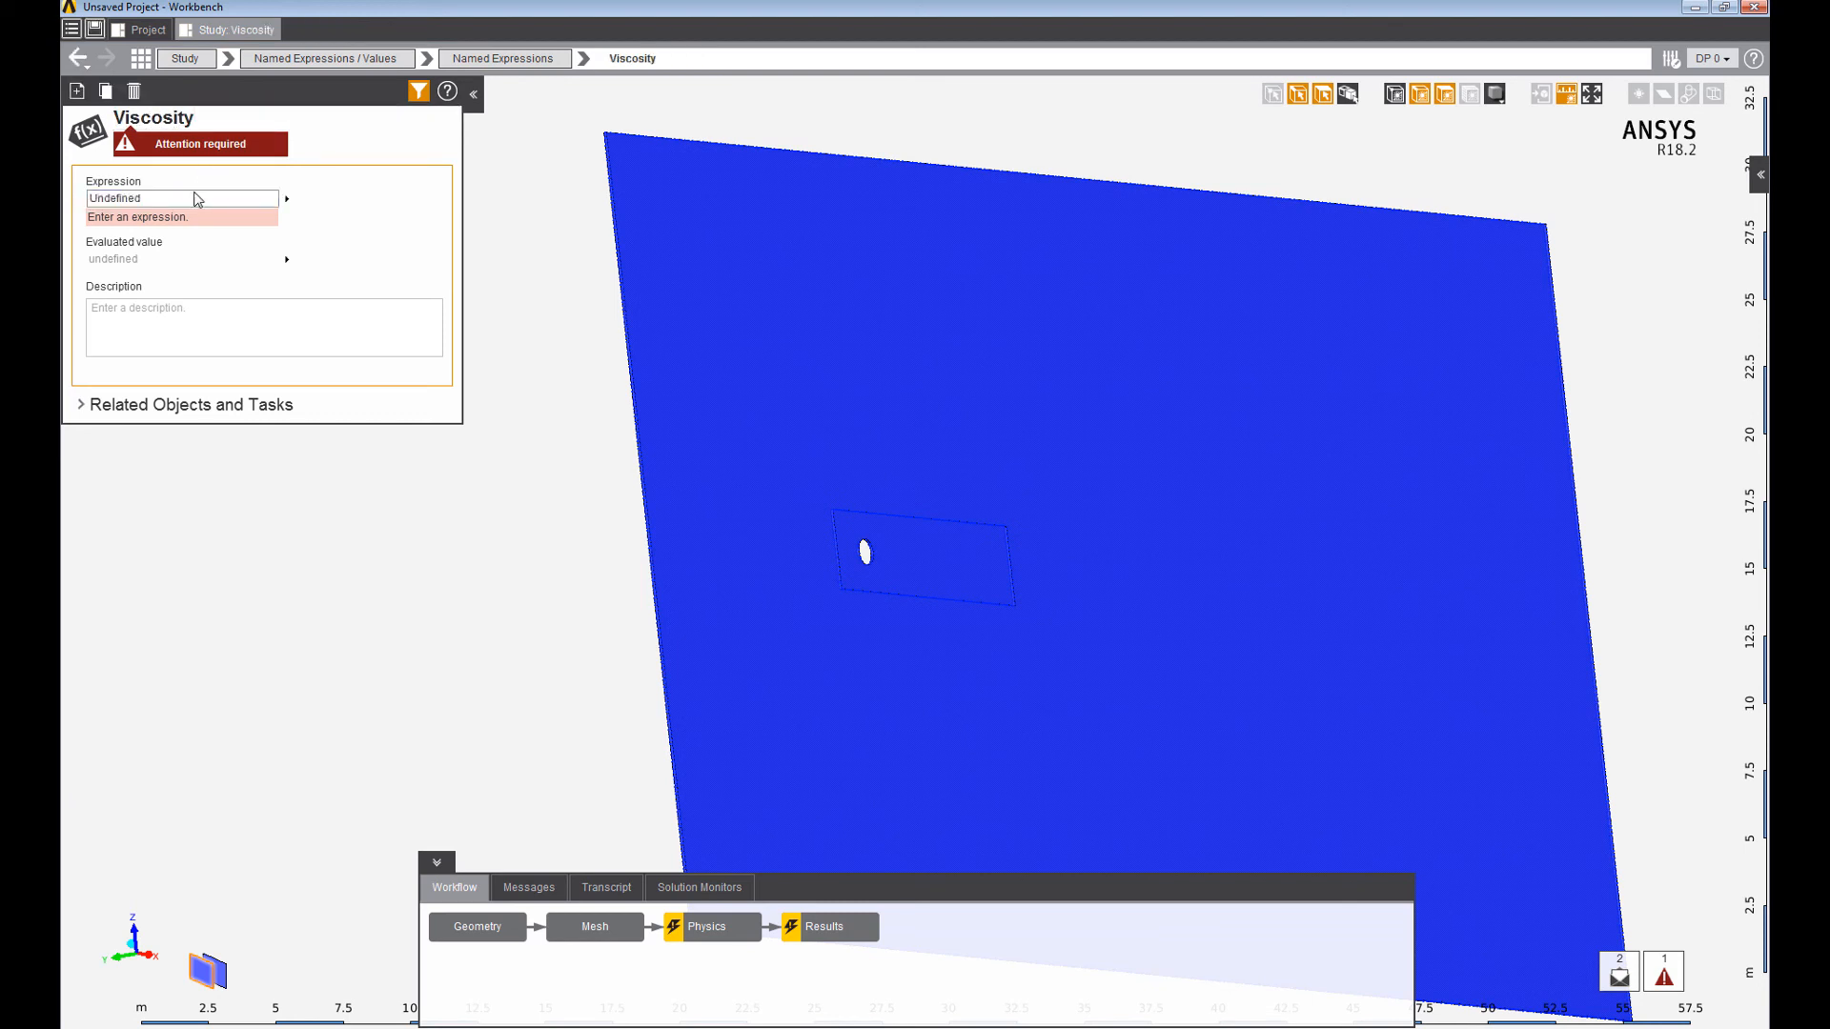
type("1.84480821367e-05 [Pa s]")
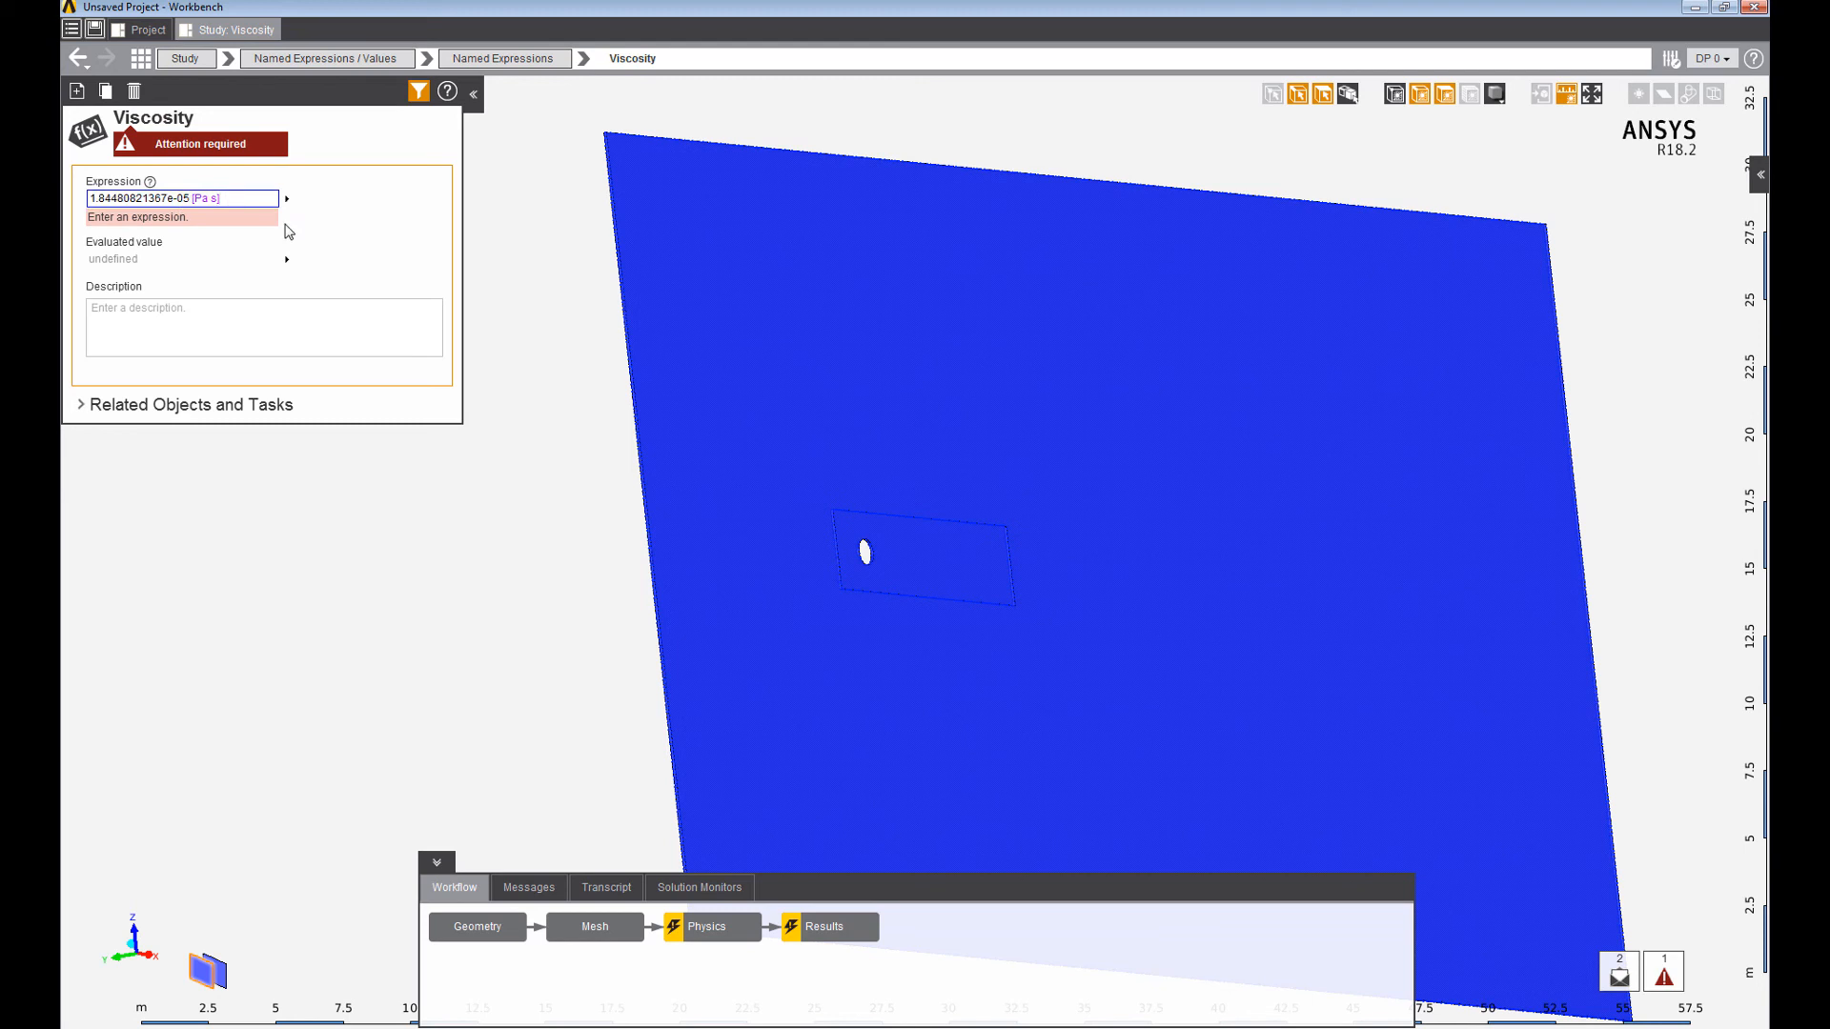
key("Return")
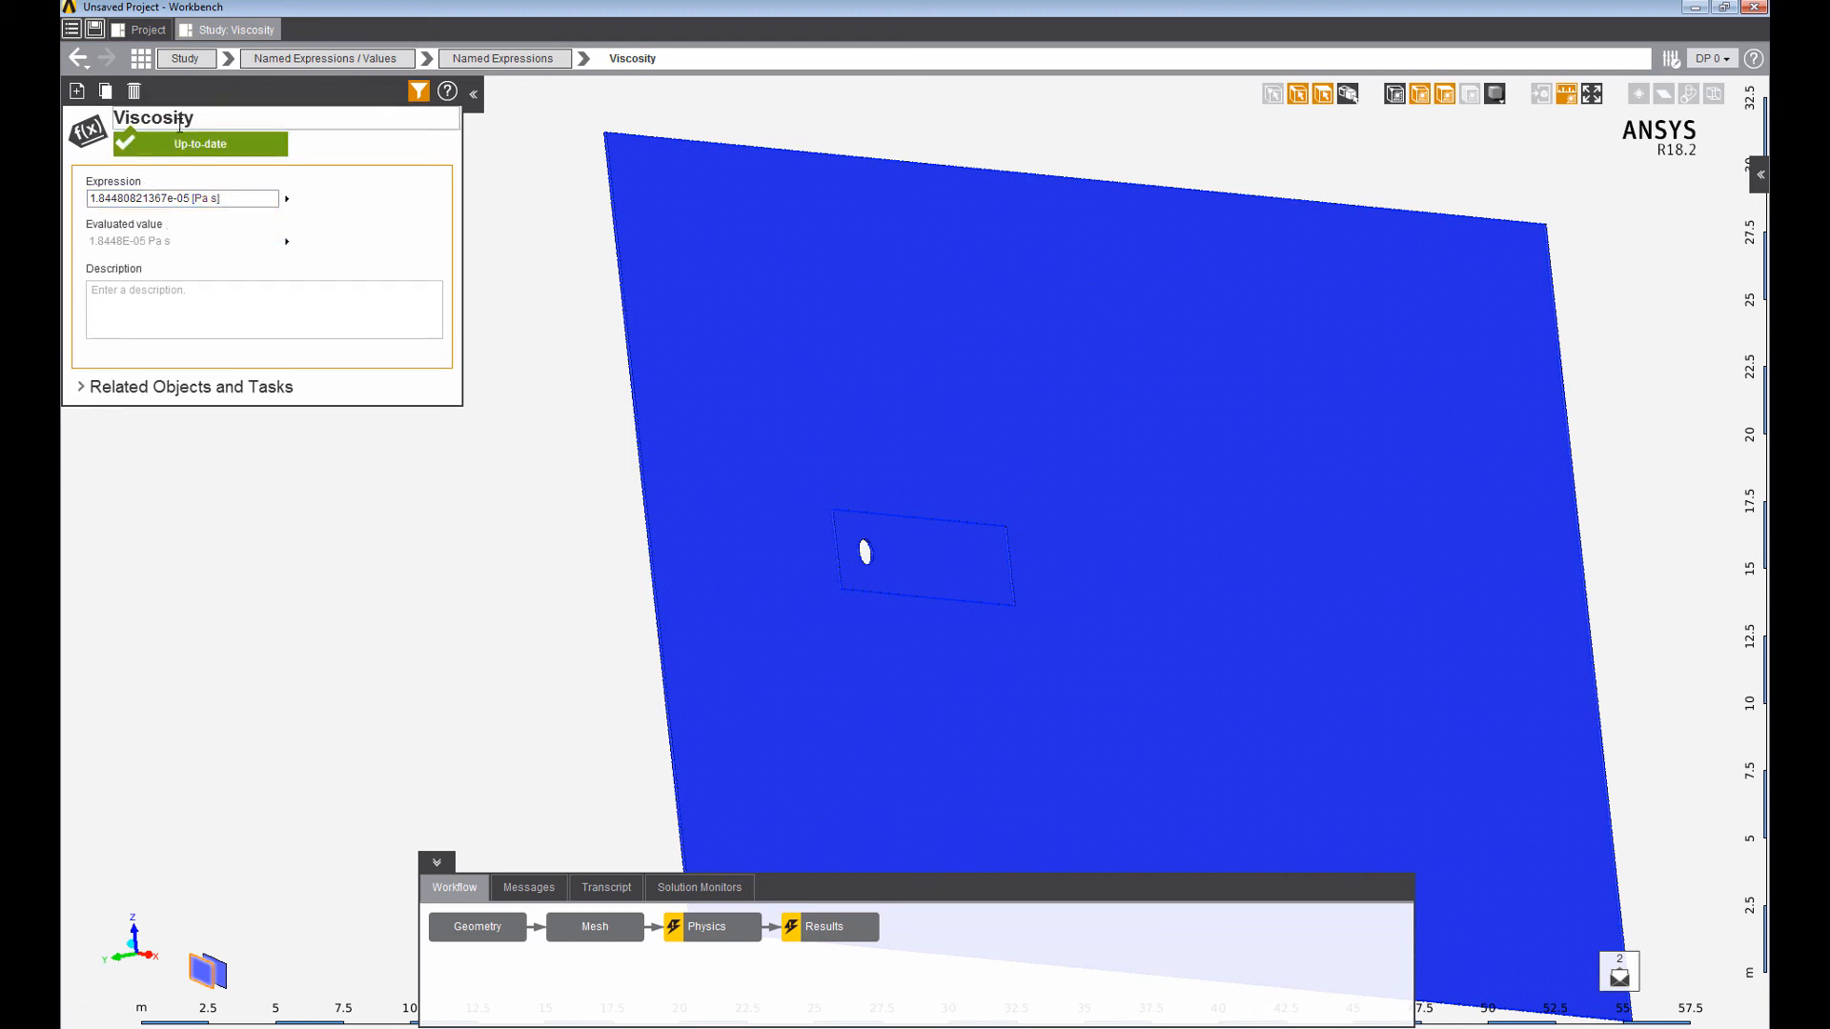
Add a third named expression to the study and try to name it Reynolds Number.
left_click(81, 60)
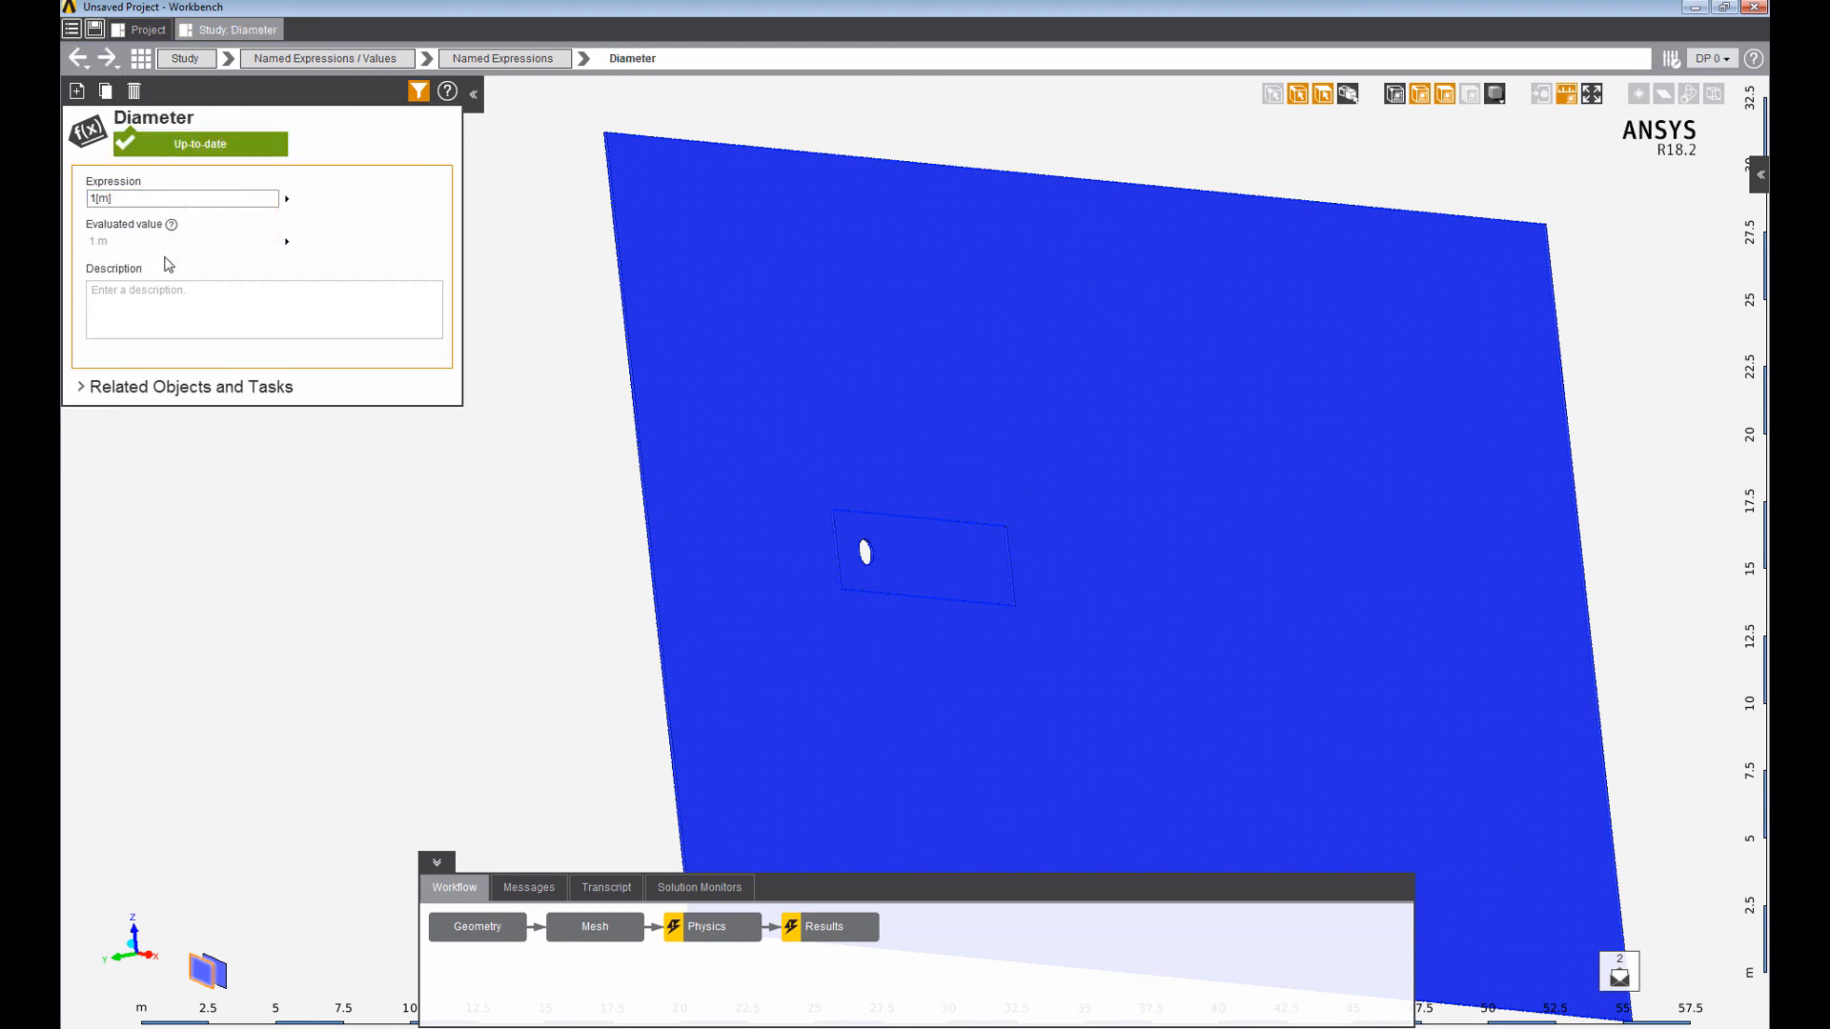
left_click(72, 29)
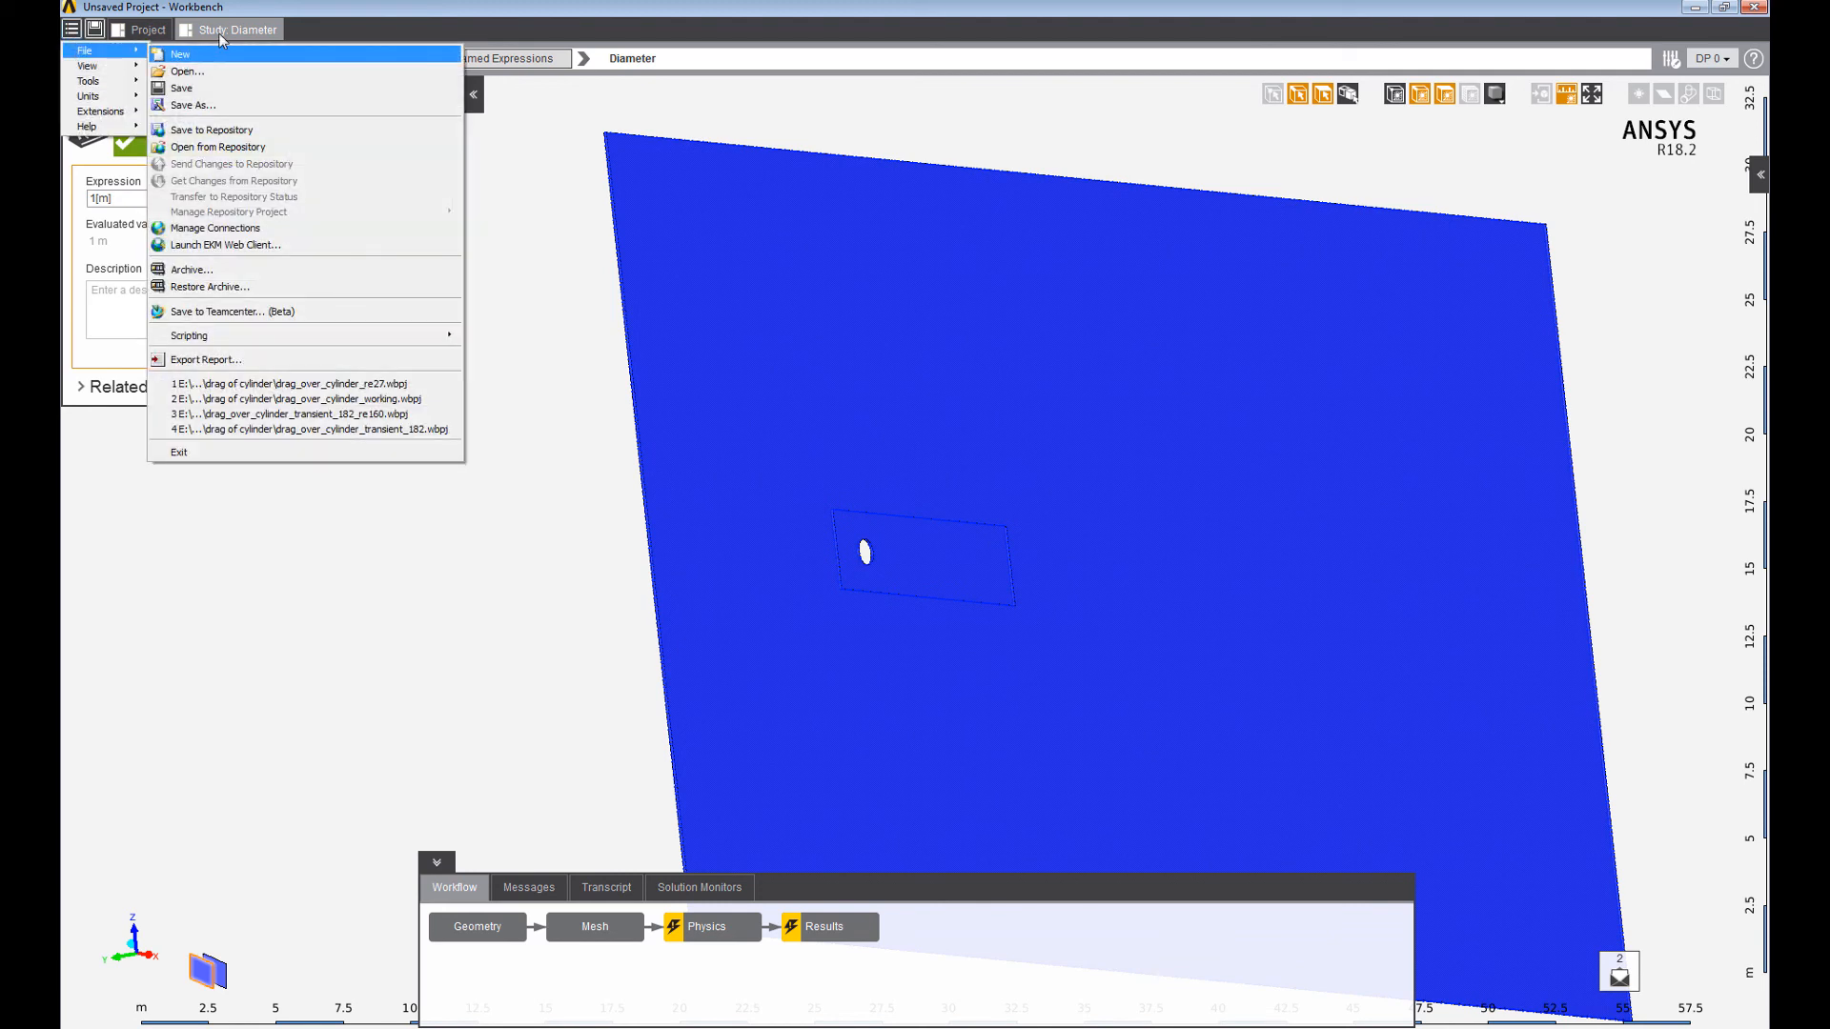
left_click(76, 57)
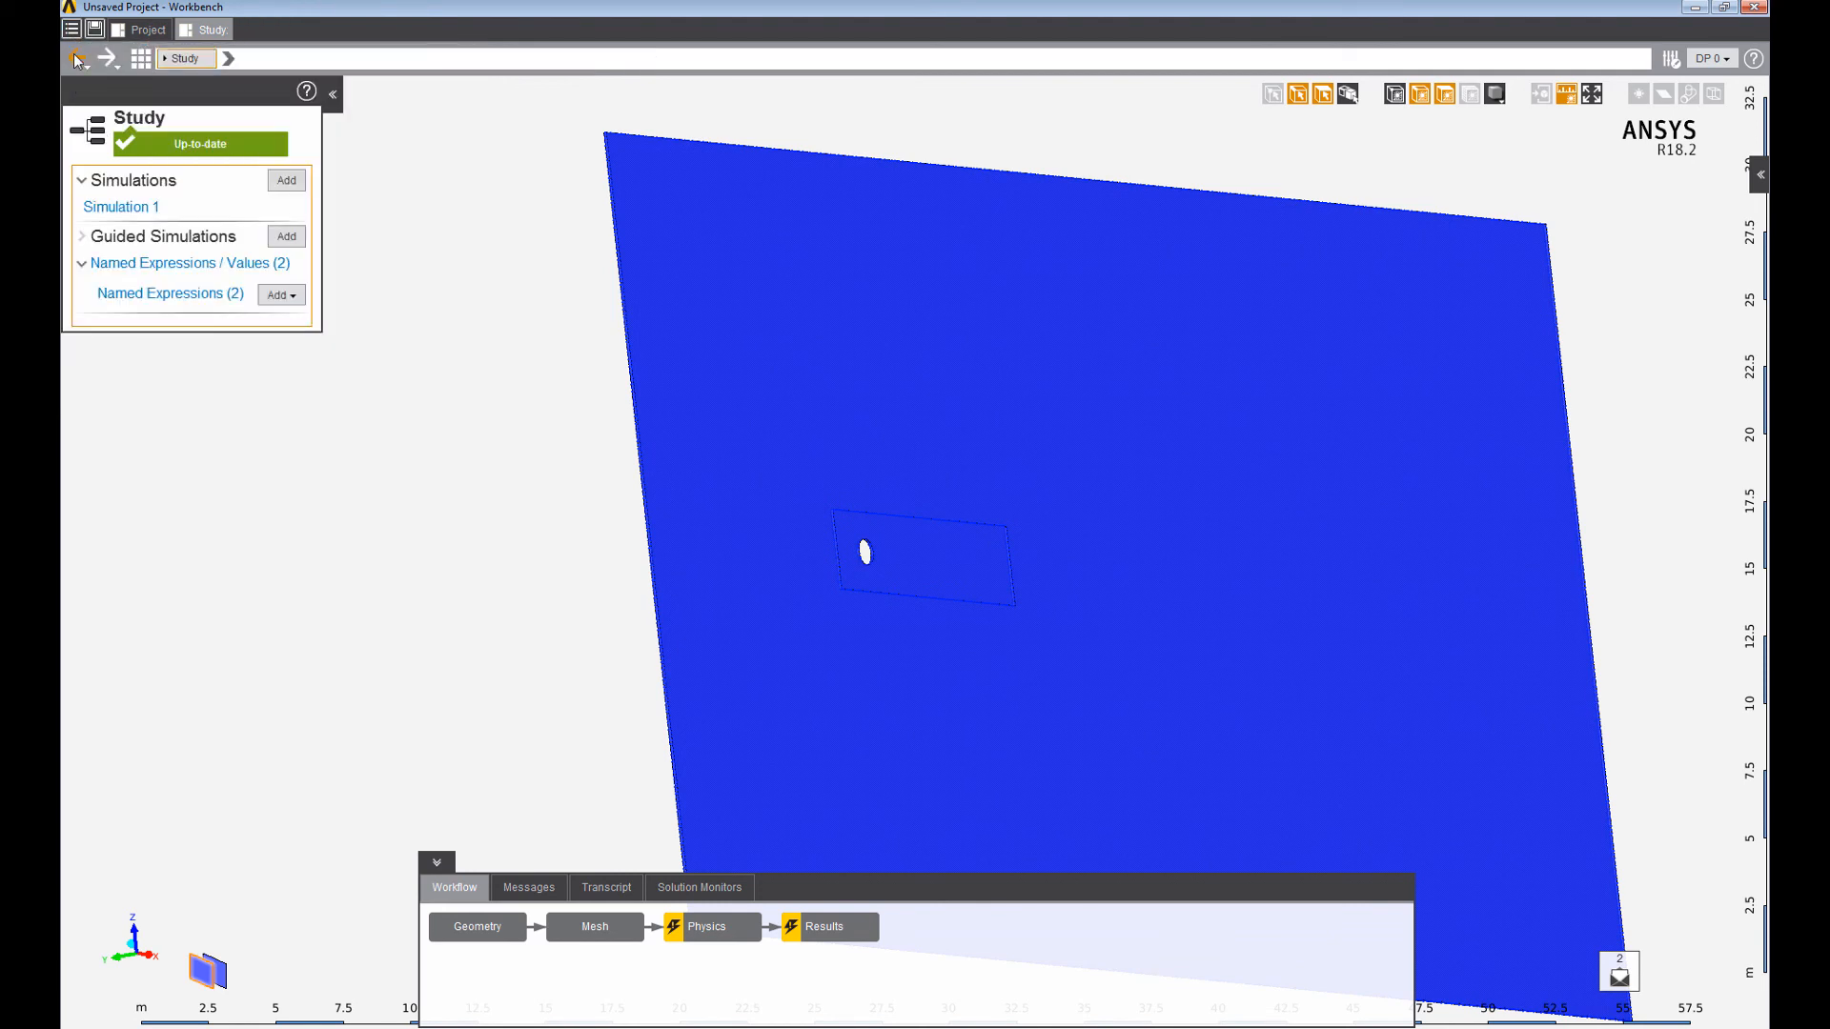
left_click(183, 294)
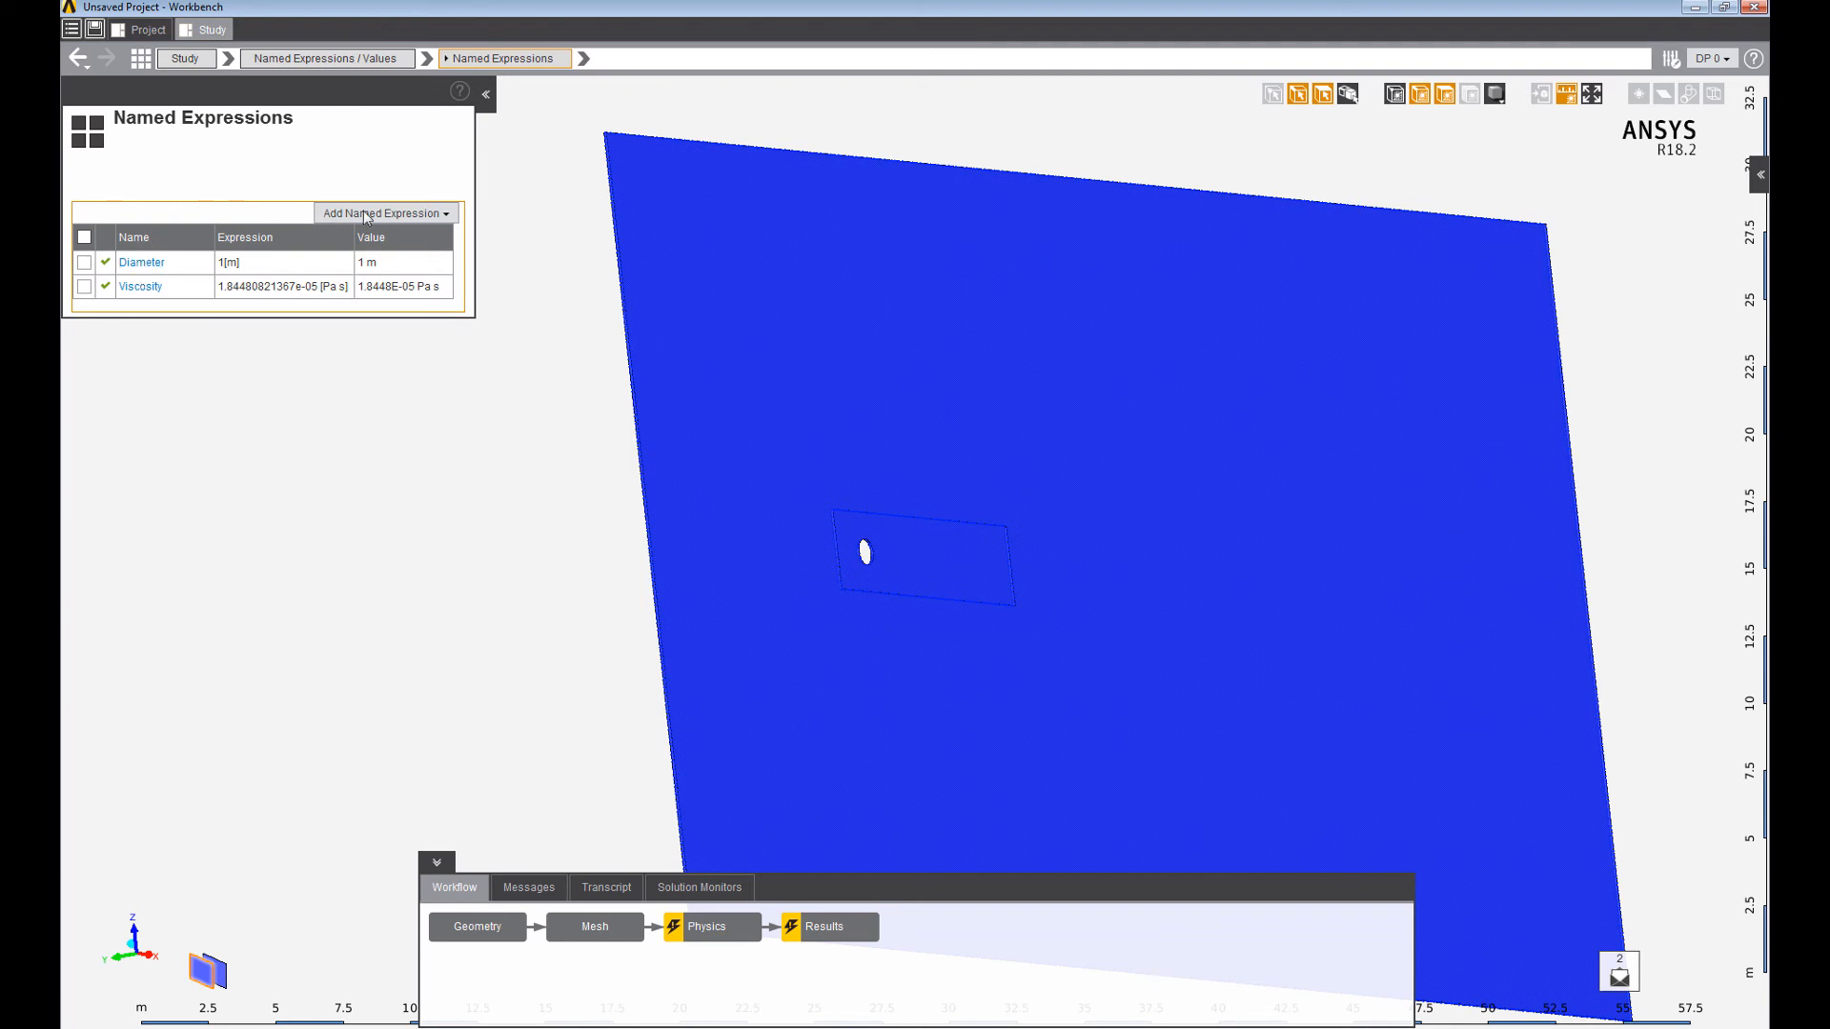
left_click(408, 214)
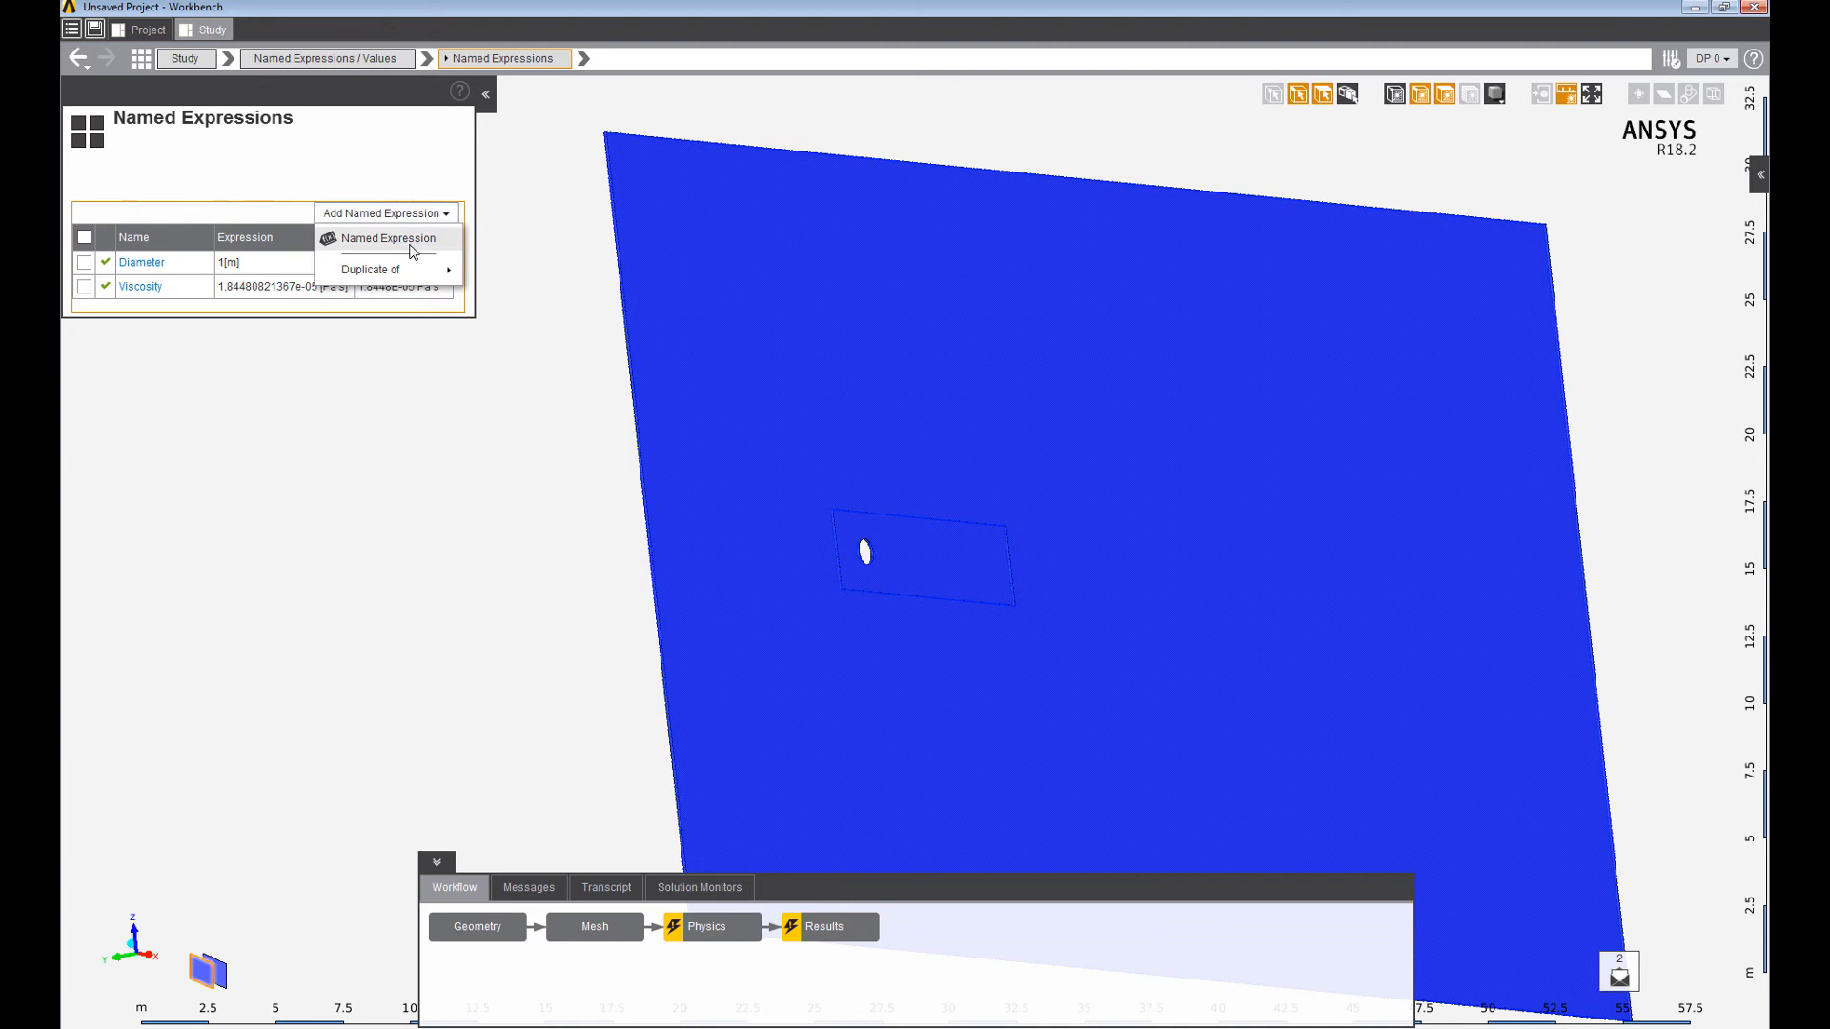
left_click(388, 238)
left_click(261, 118)
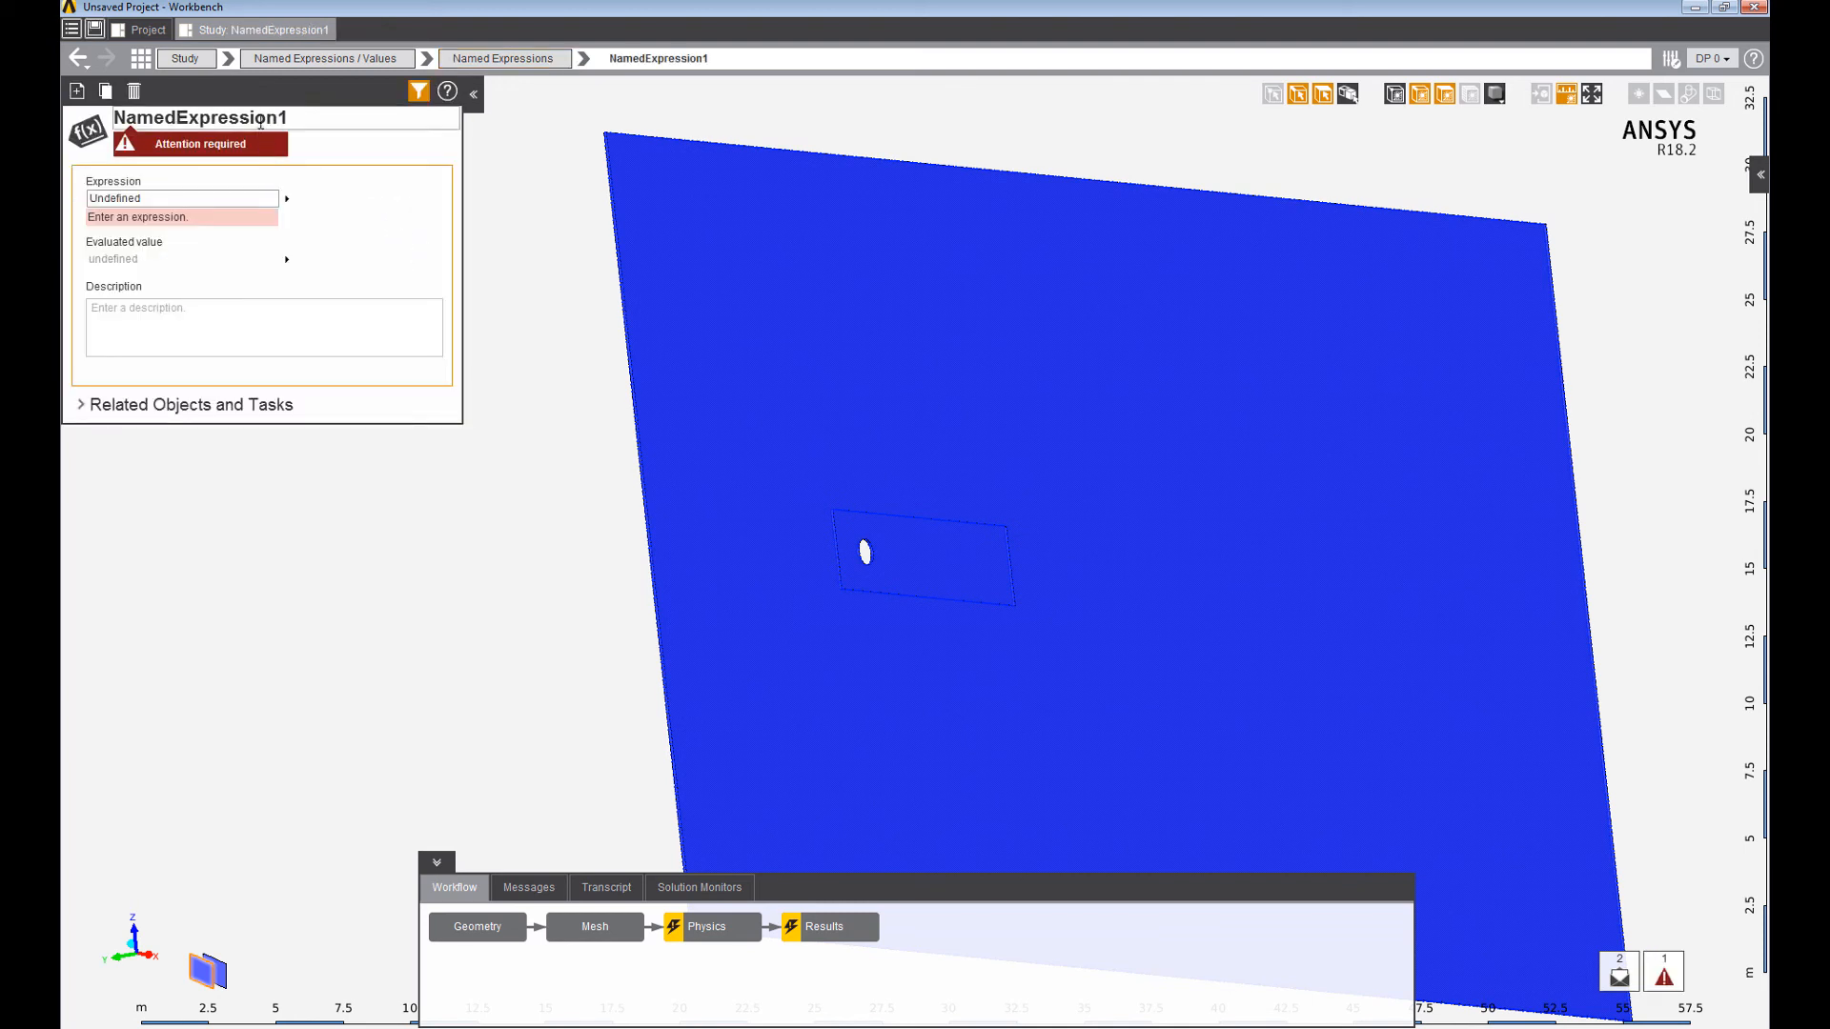
type("Rey")
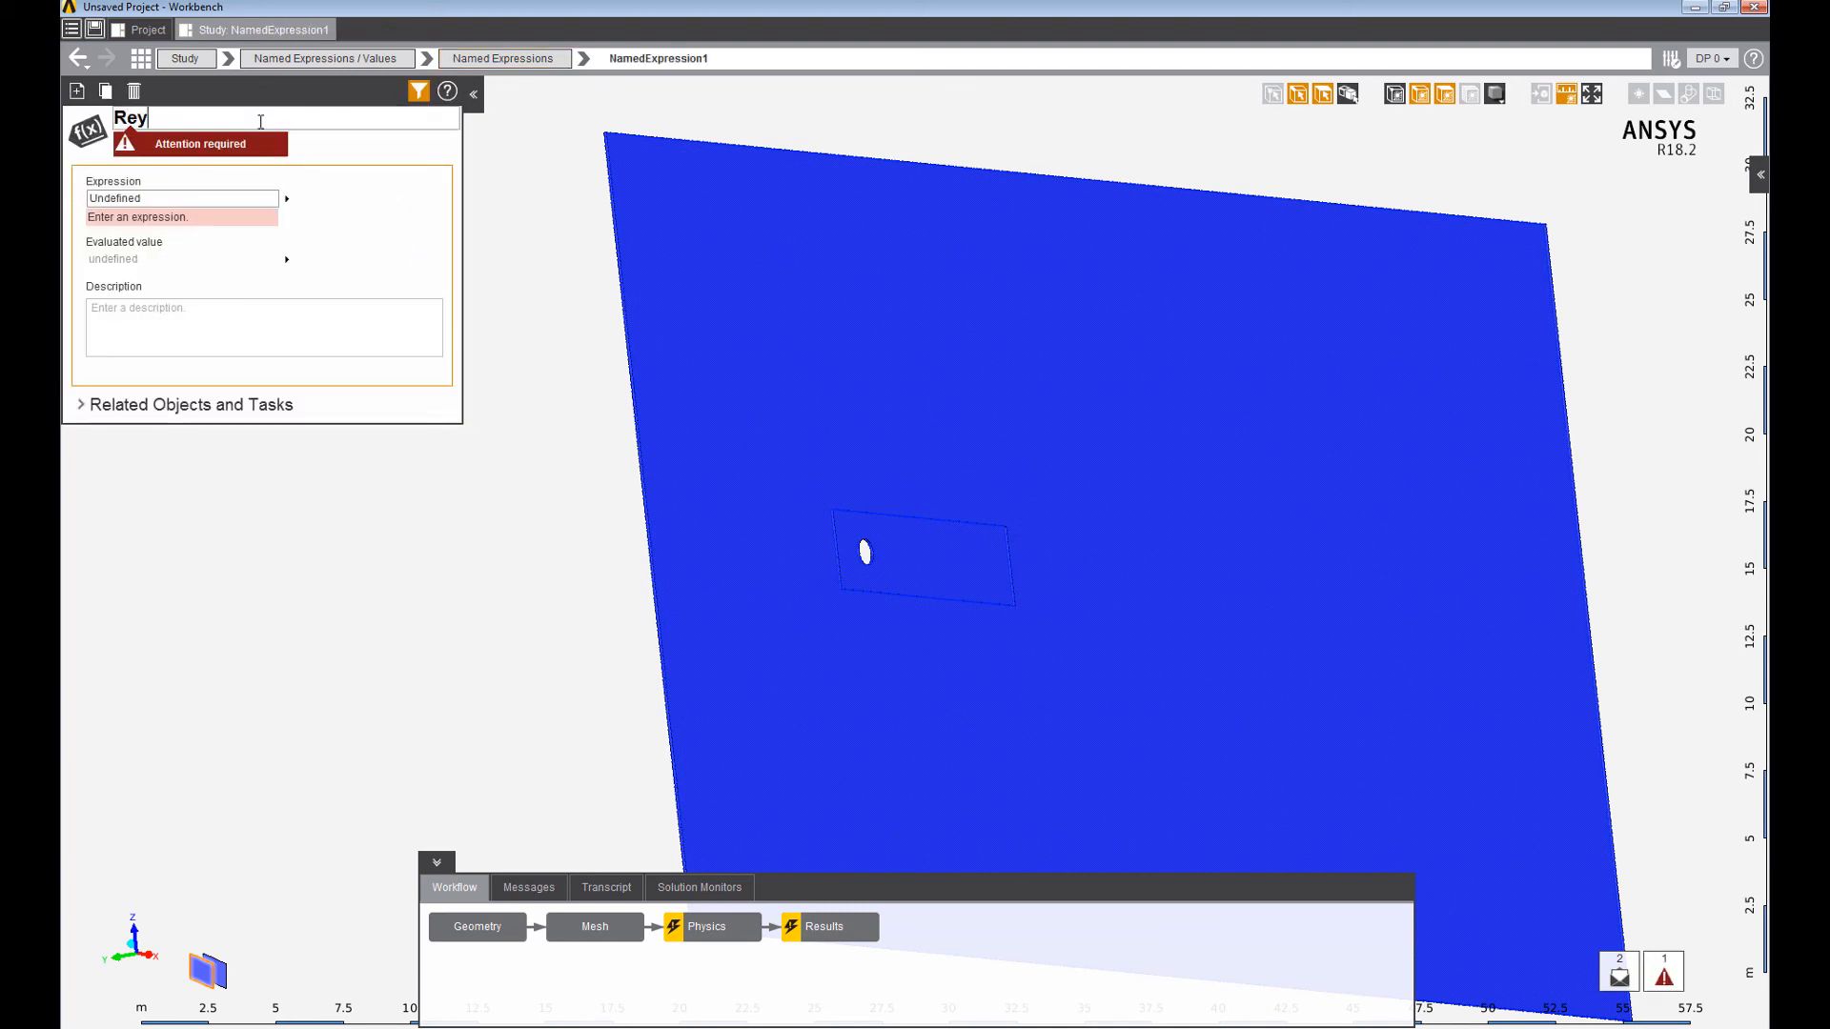
type("nolds NUm")
key("BackSpace")
type("umber")
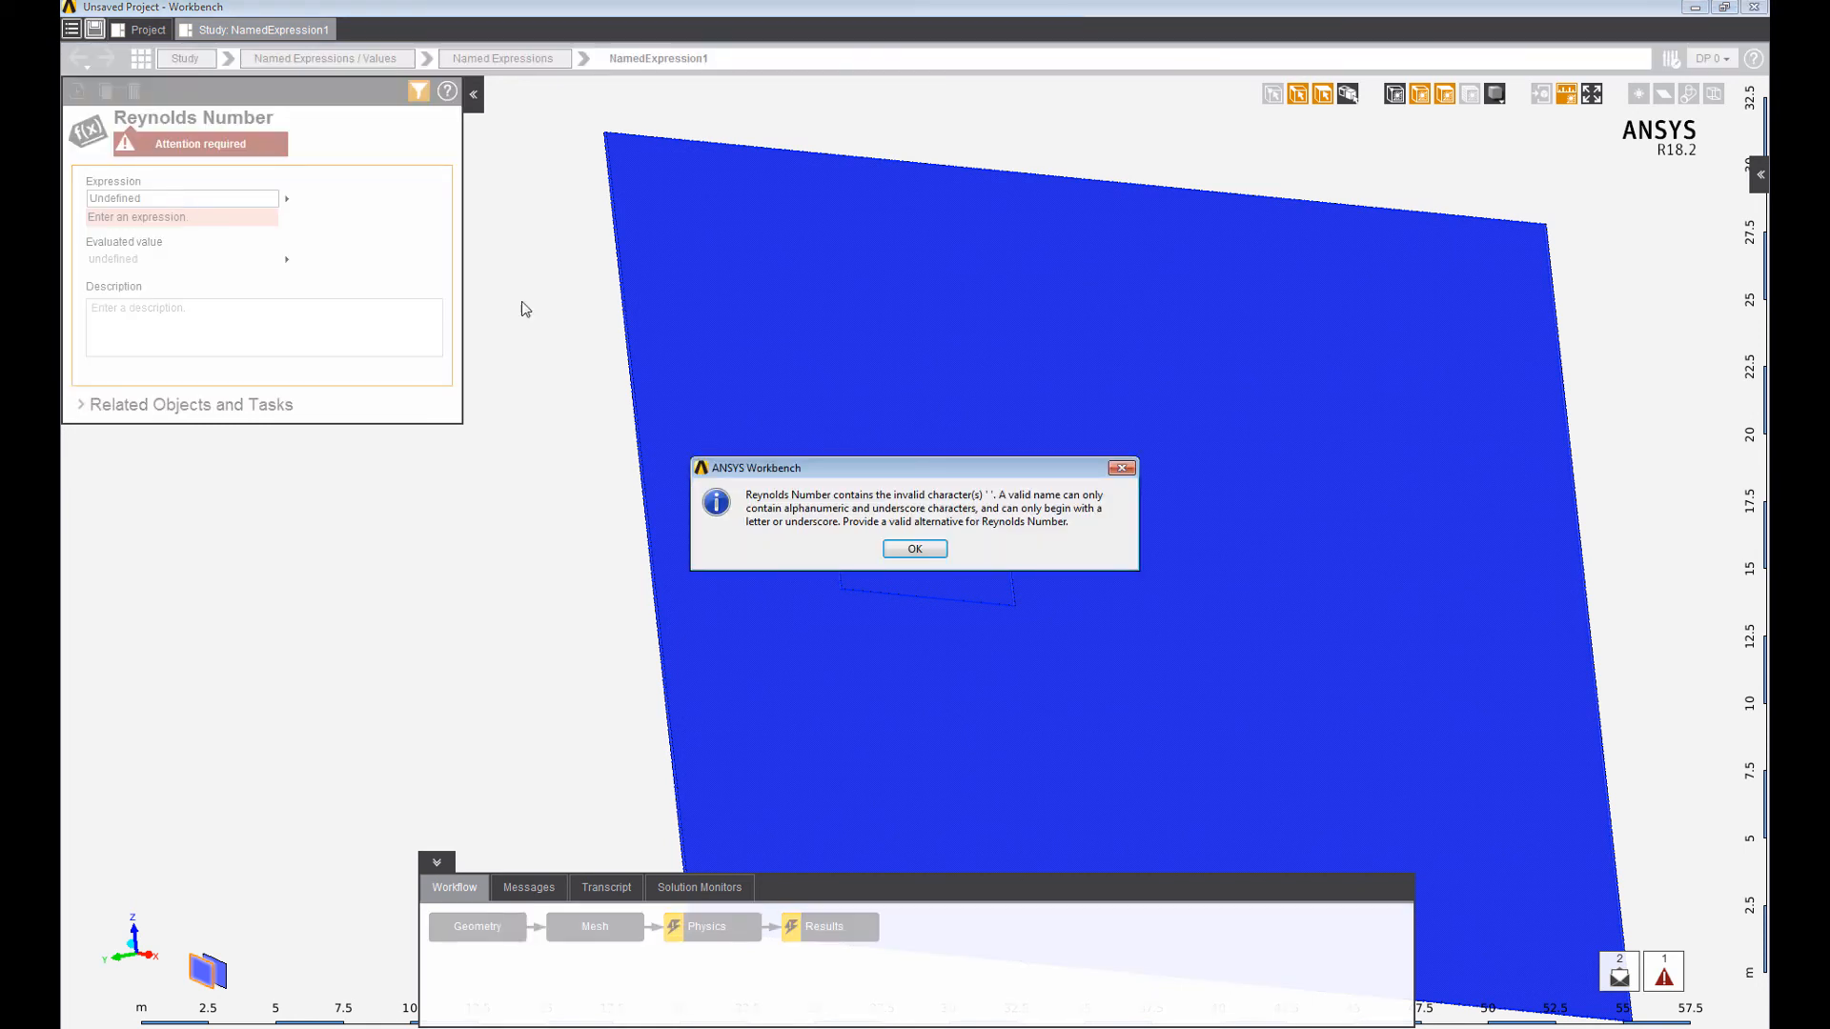
left_click(915, 549)
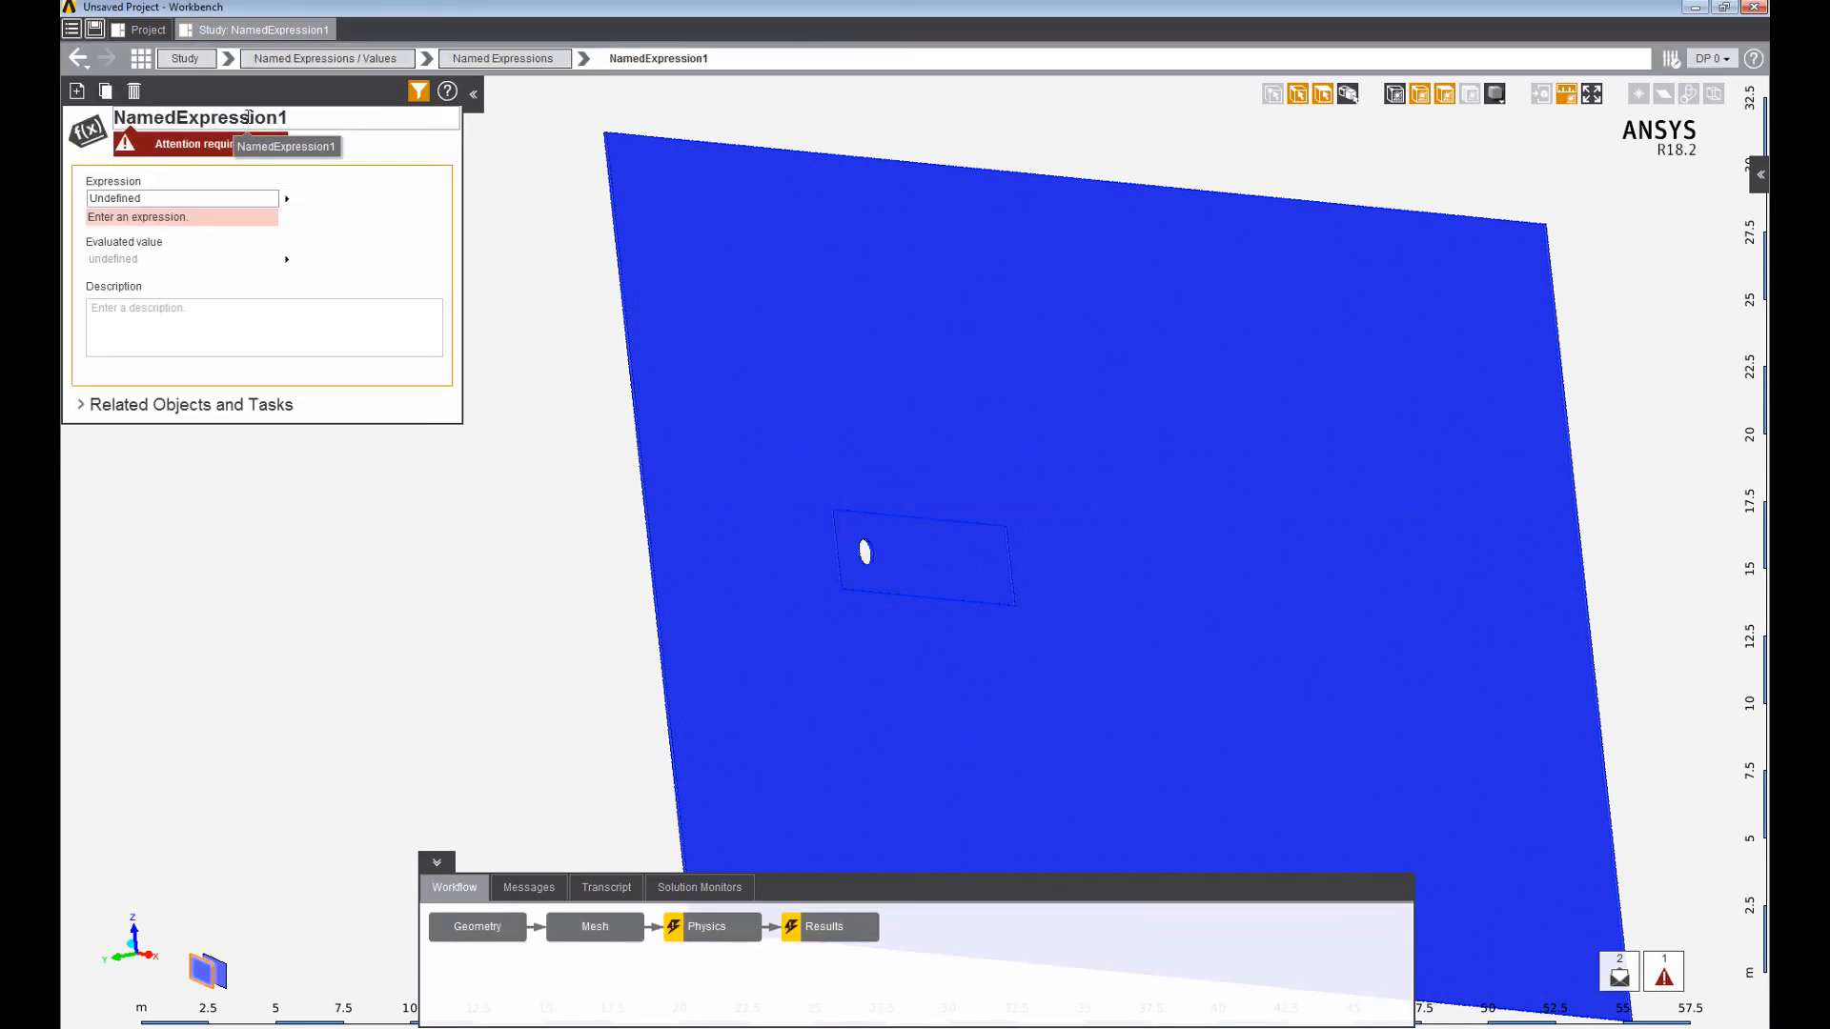
Name the new expression Re and define it as 100.
type("Re")
key("Return")
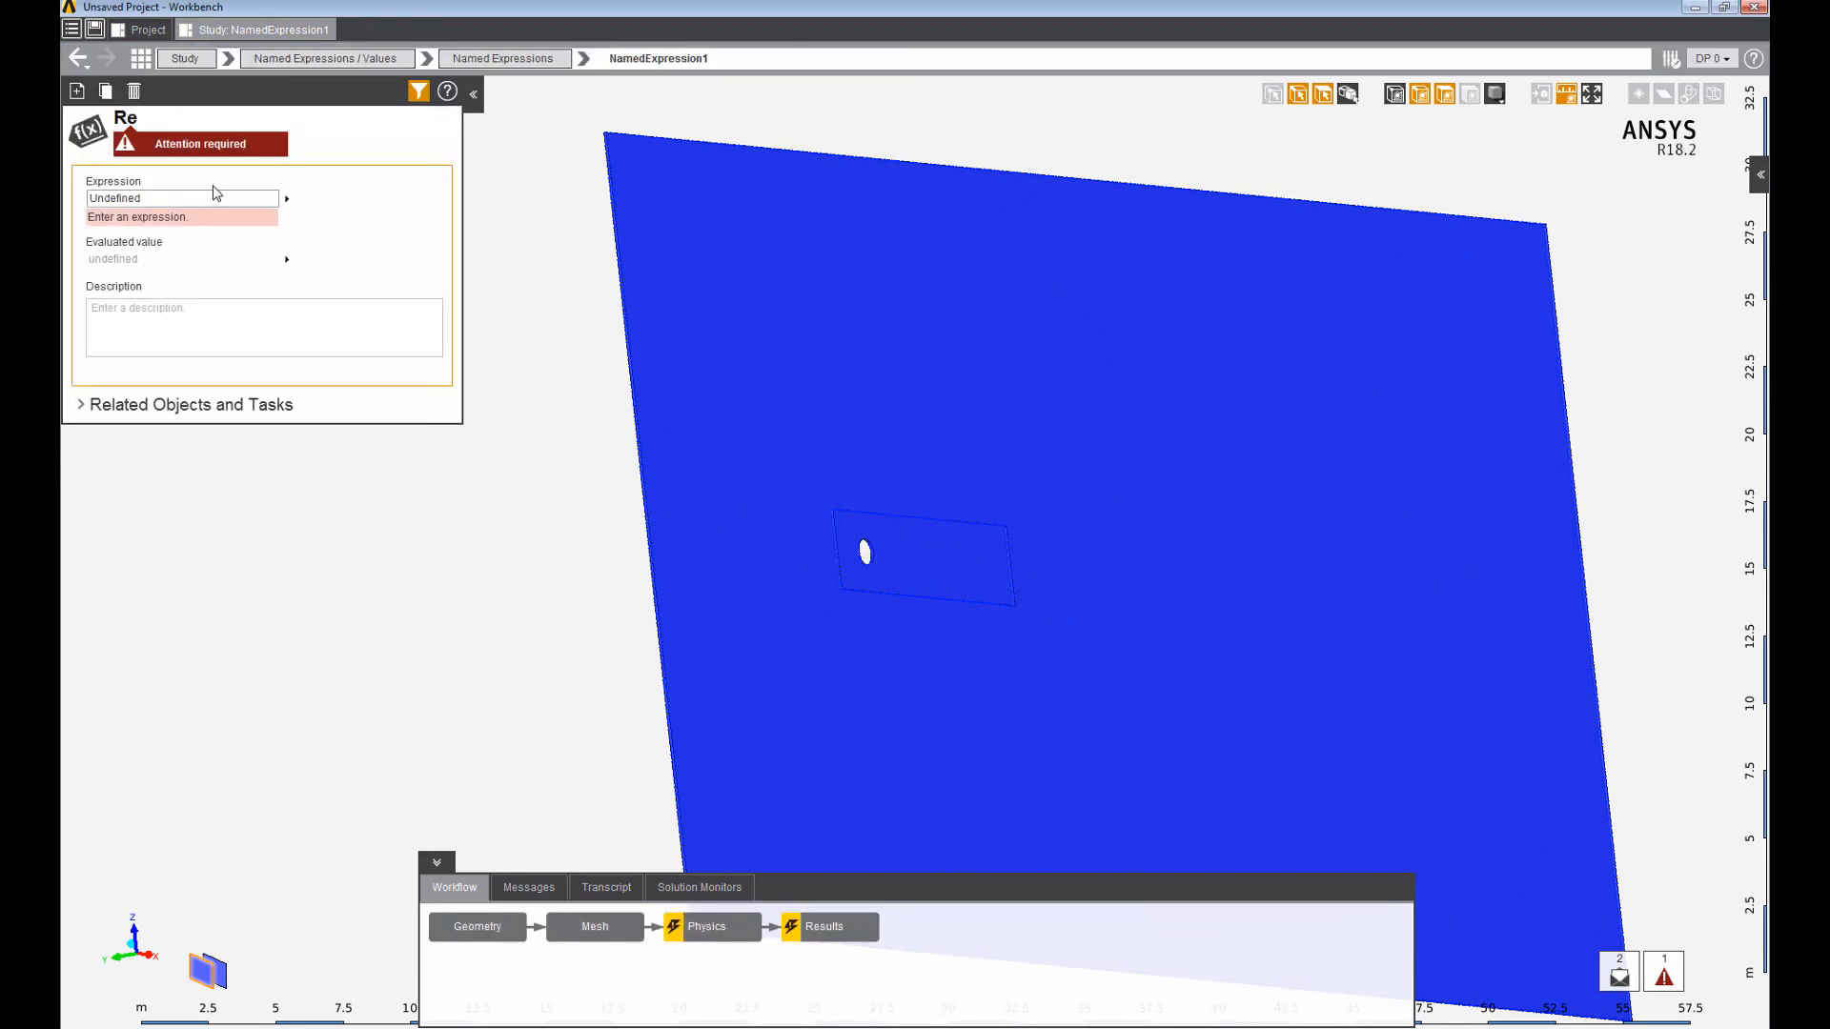
left_click(212, 198)
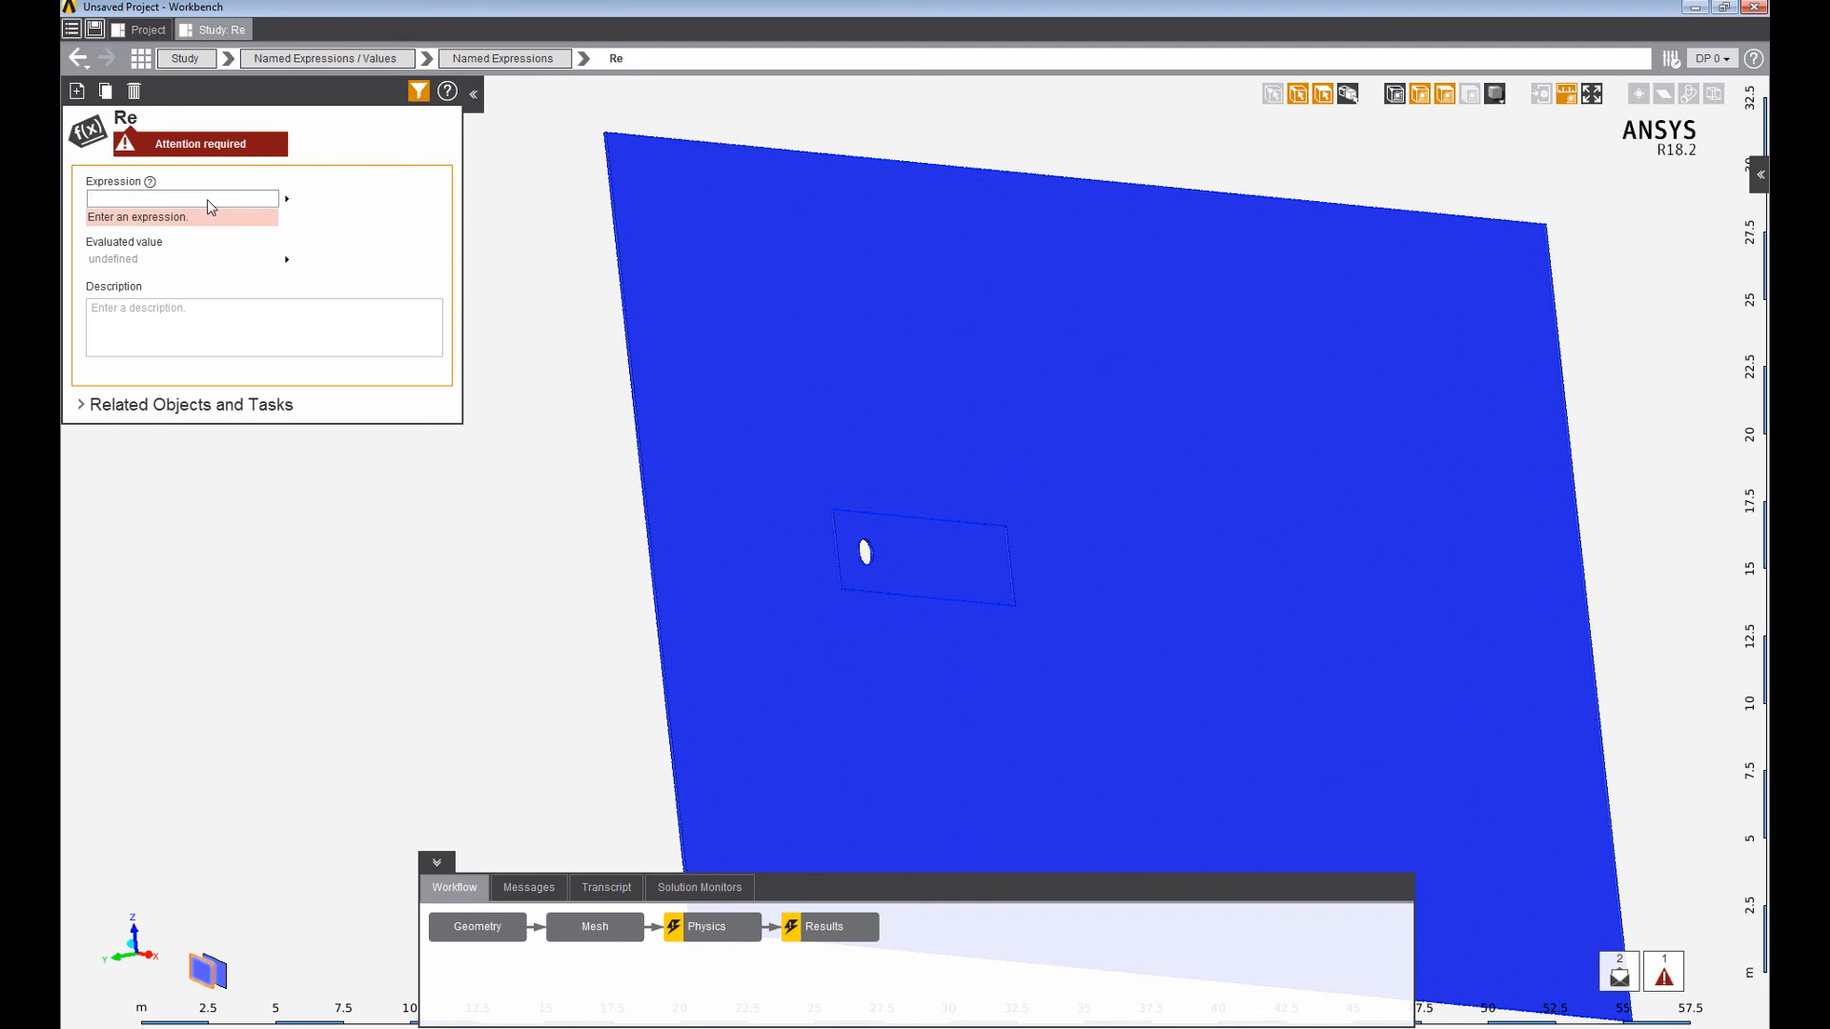
left_click(204, 199)
key("Return")
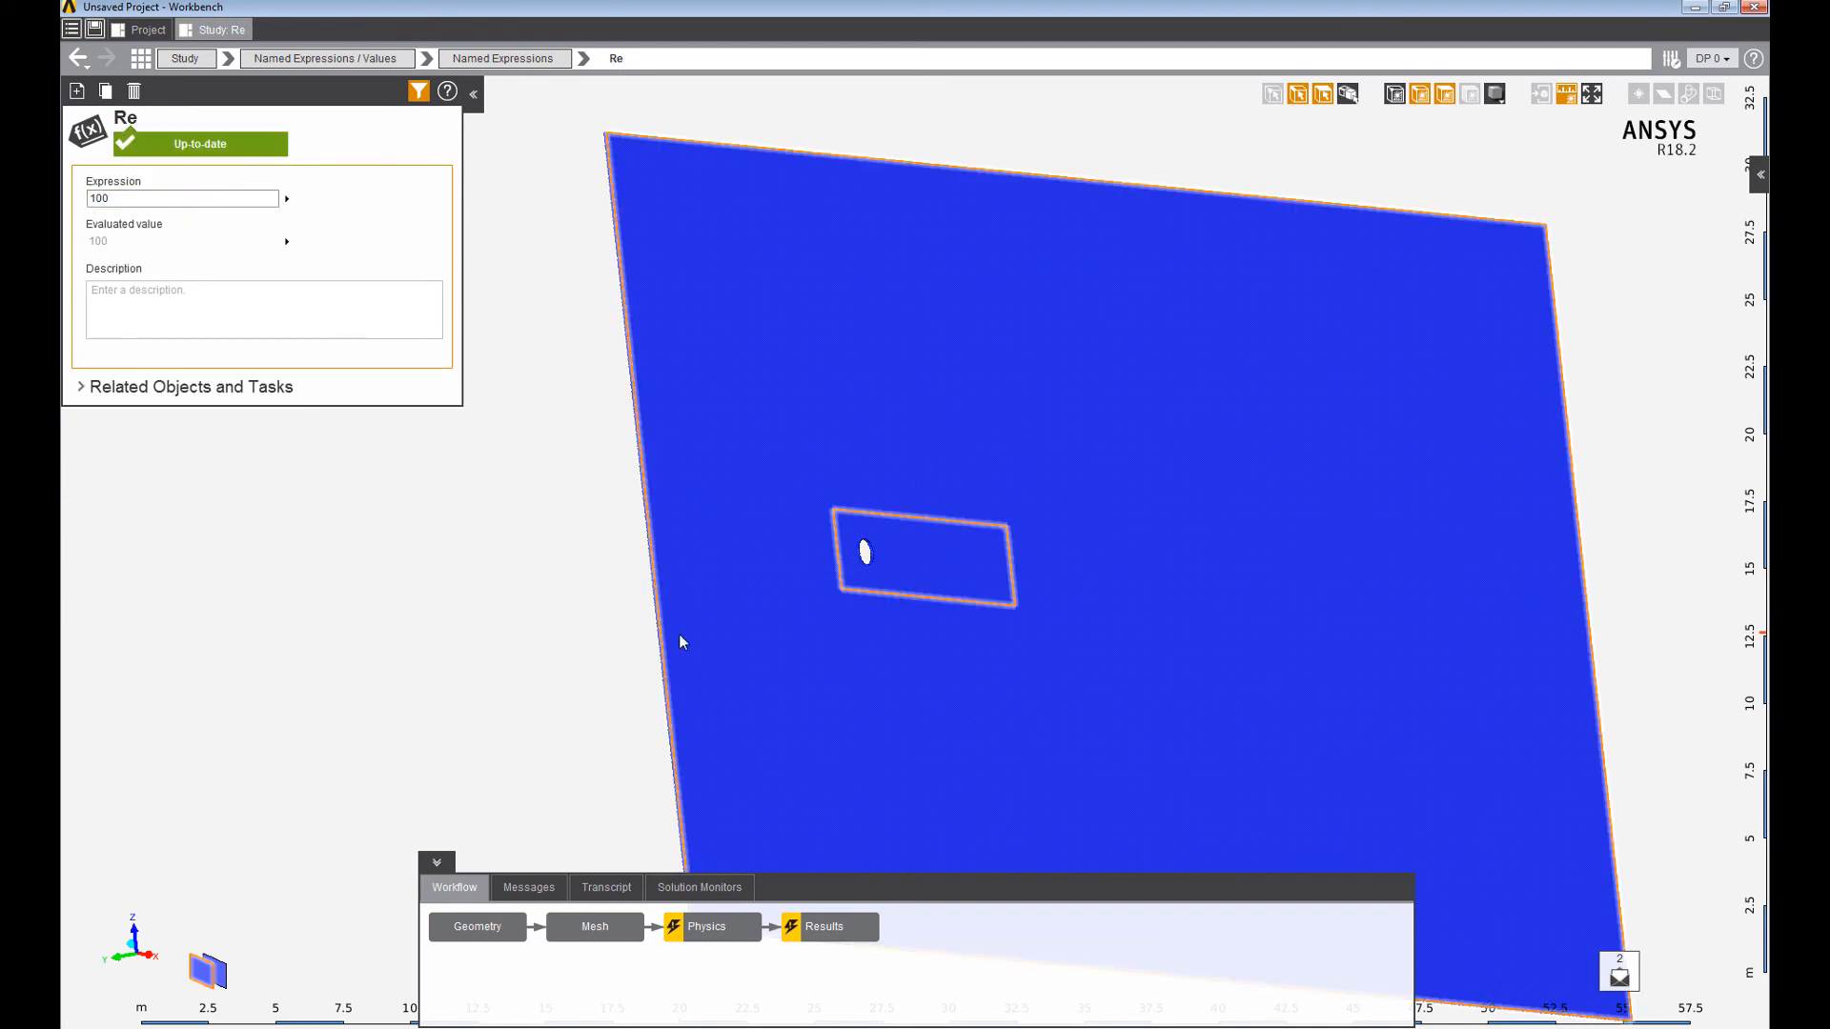
Add an inlet condition to the physics on the domain's thin upstream end face.
left_click(706, 926)
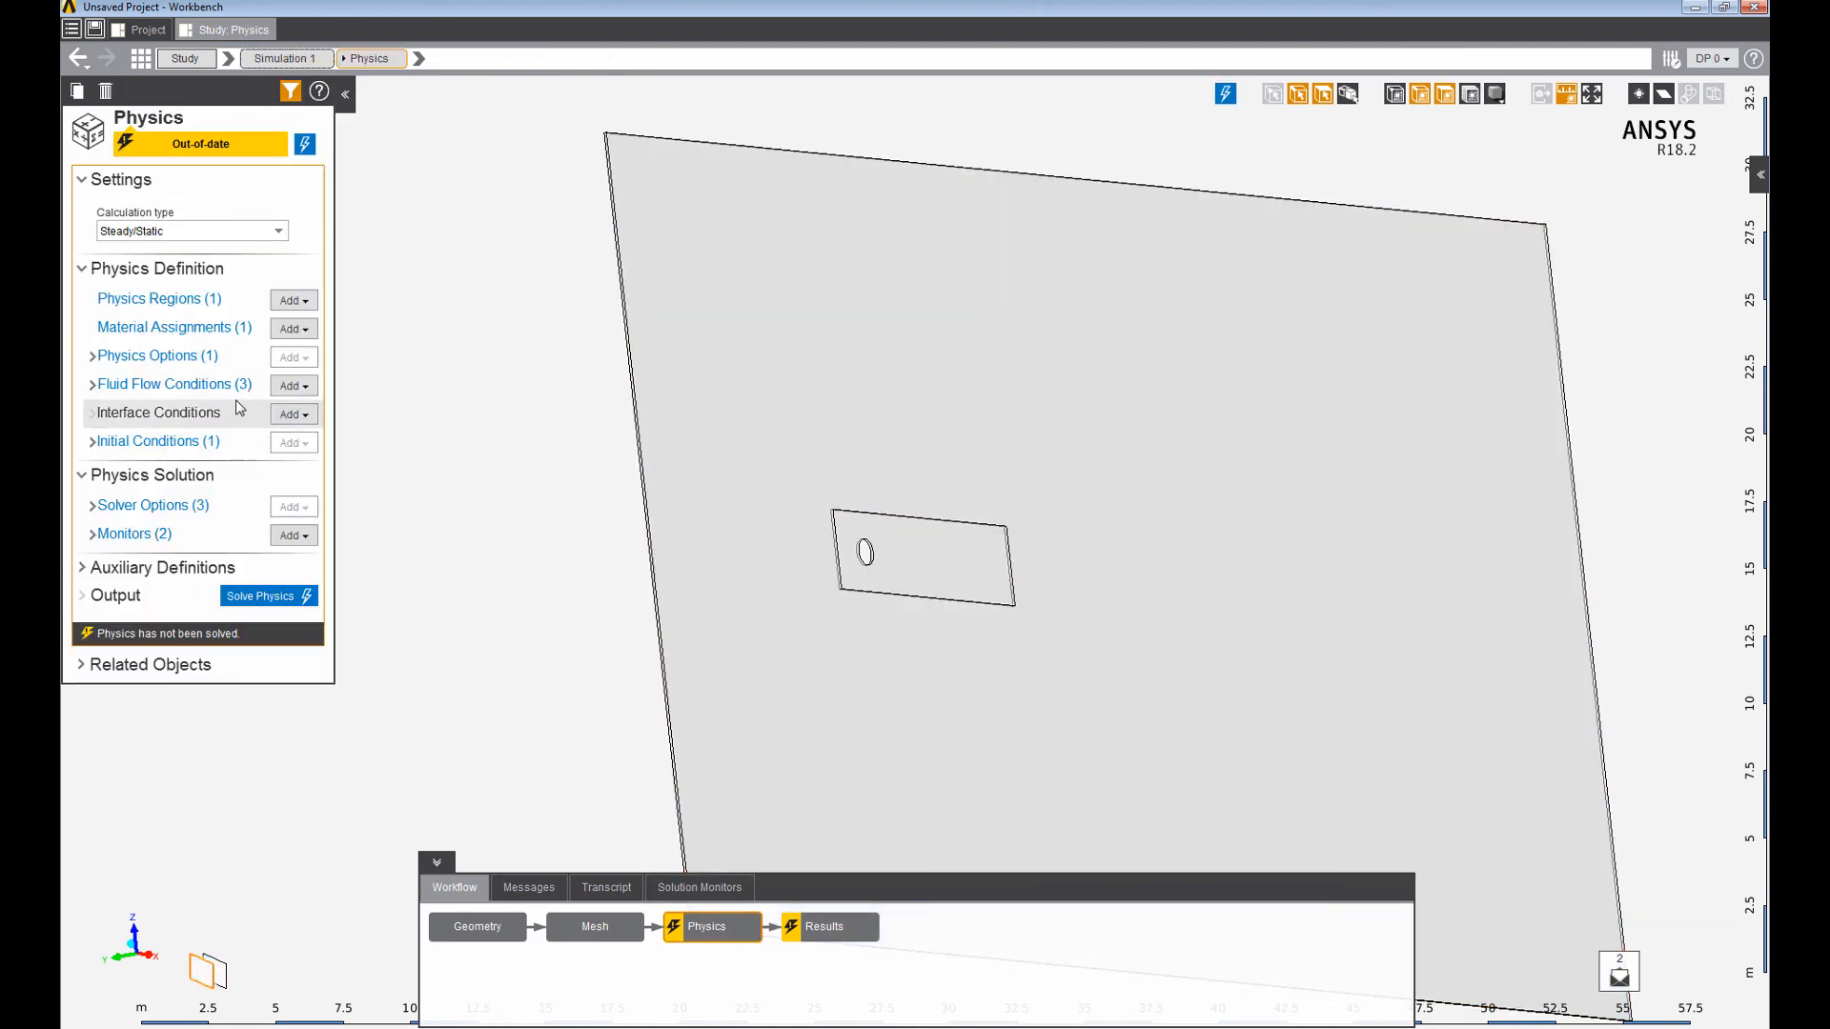
left_click(294, 385)
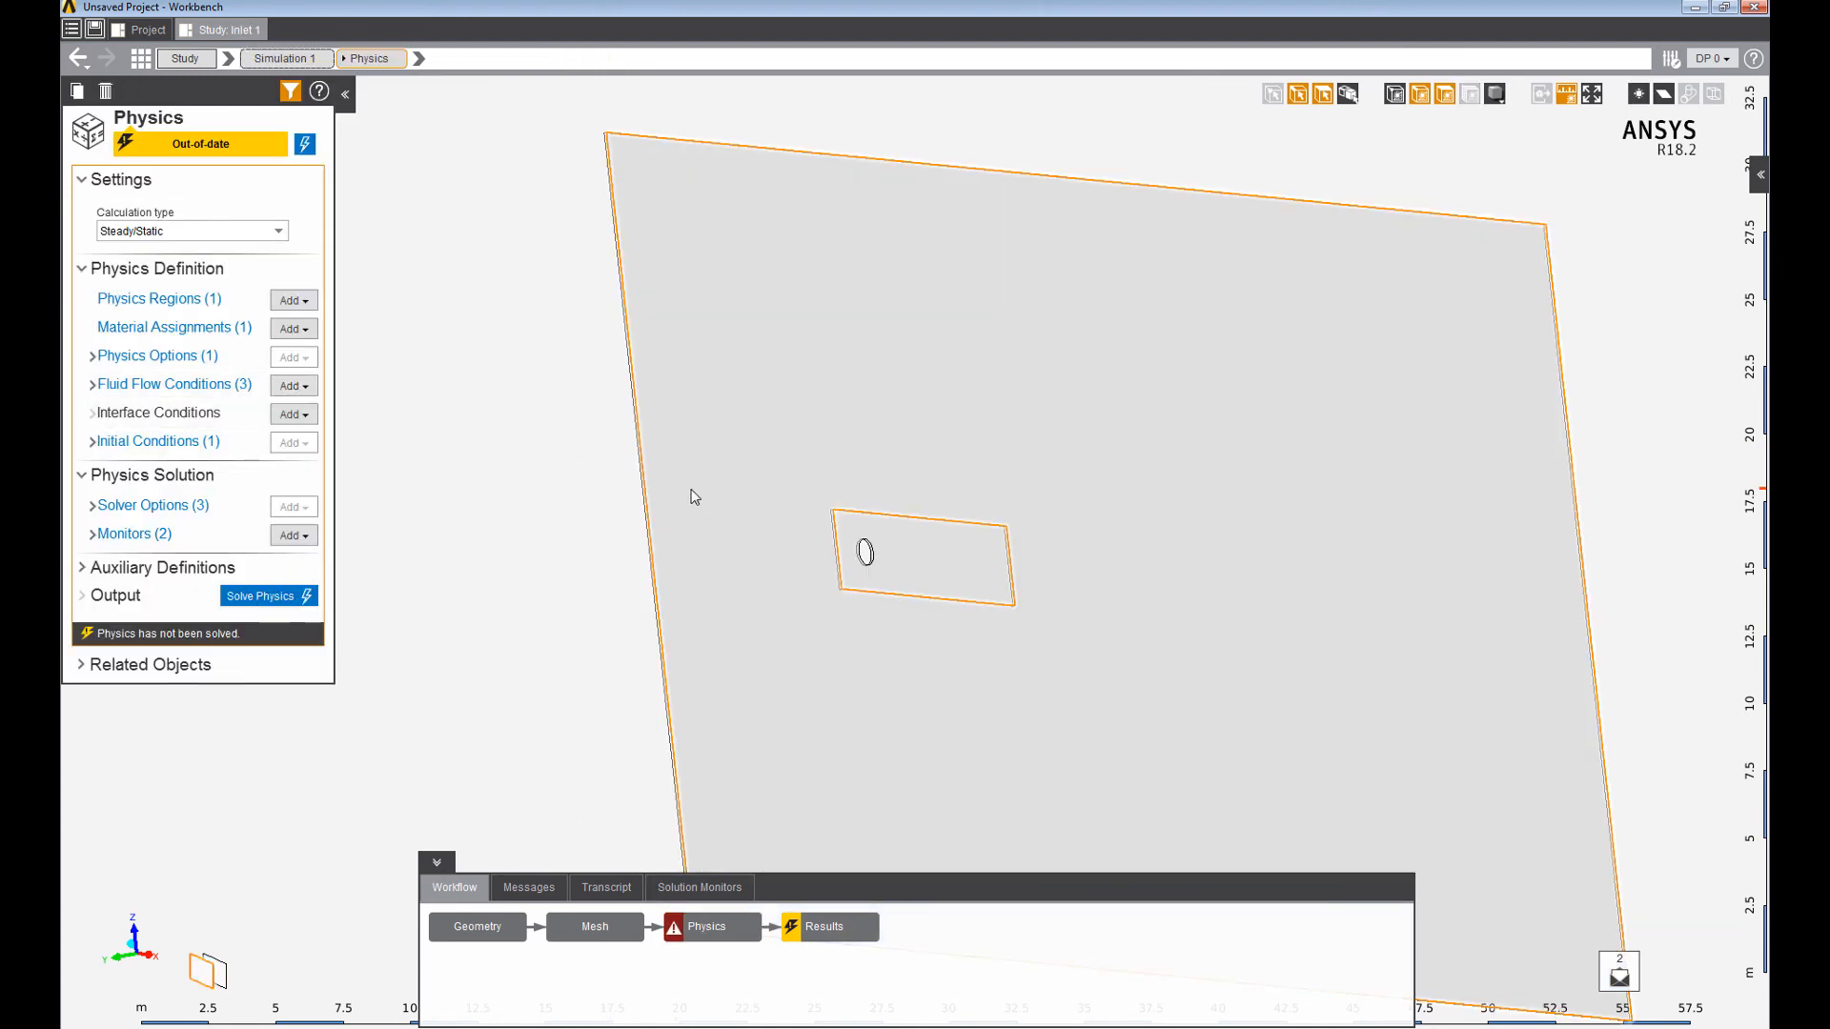
middle_click_drag(742, 455, 703, 543)
scroll(638, 544, "up", 5)
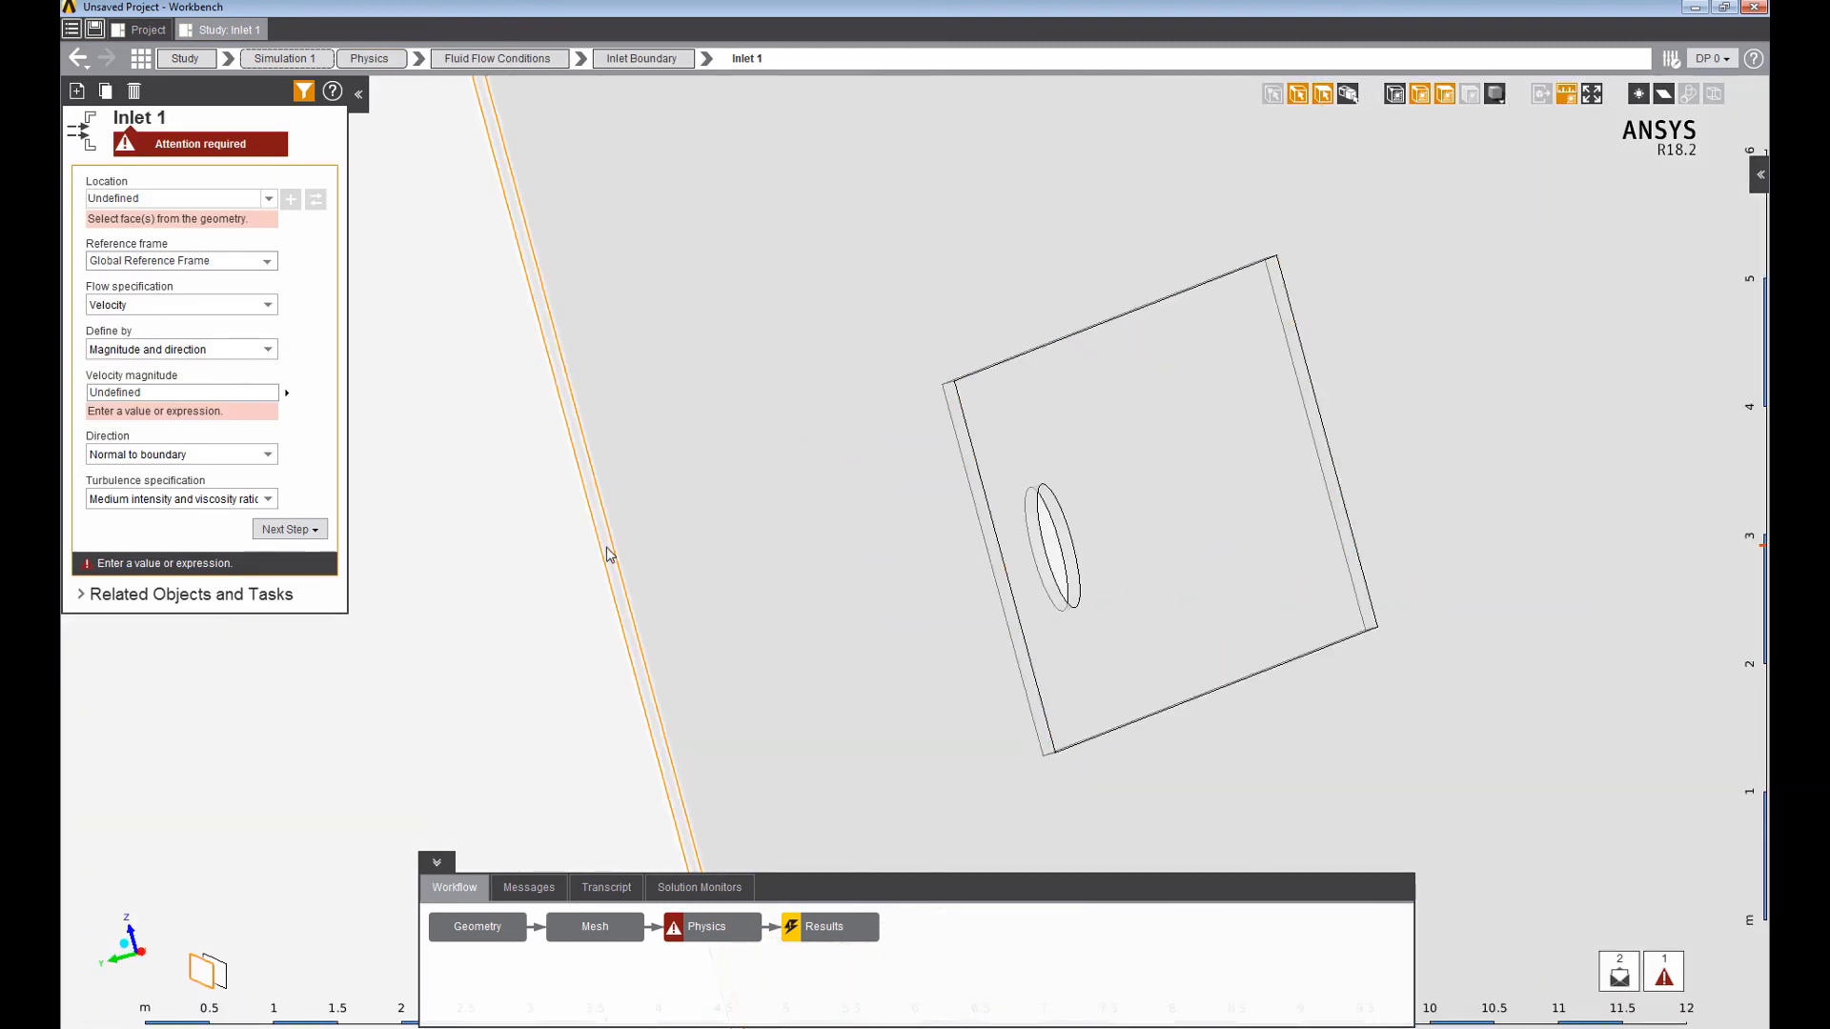
left_click(608, 552)
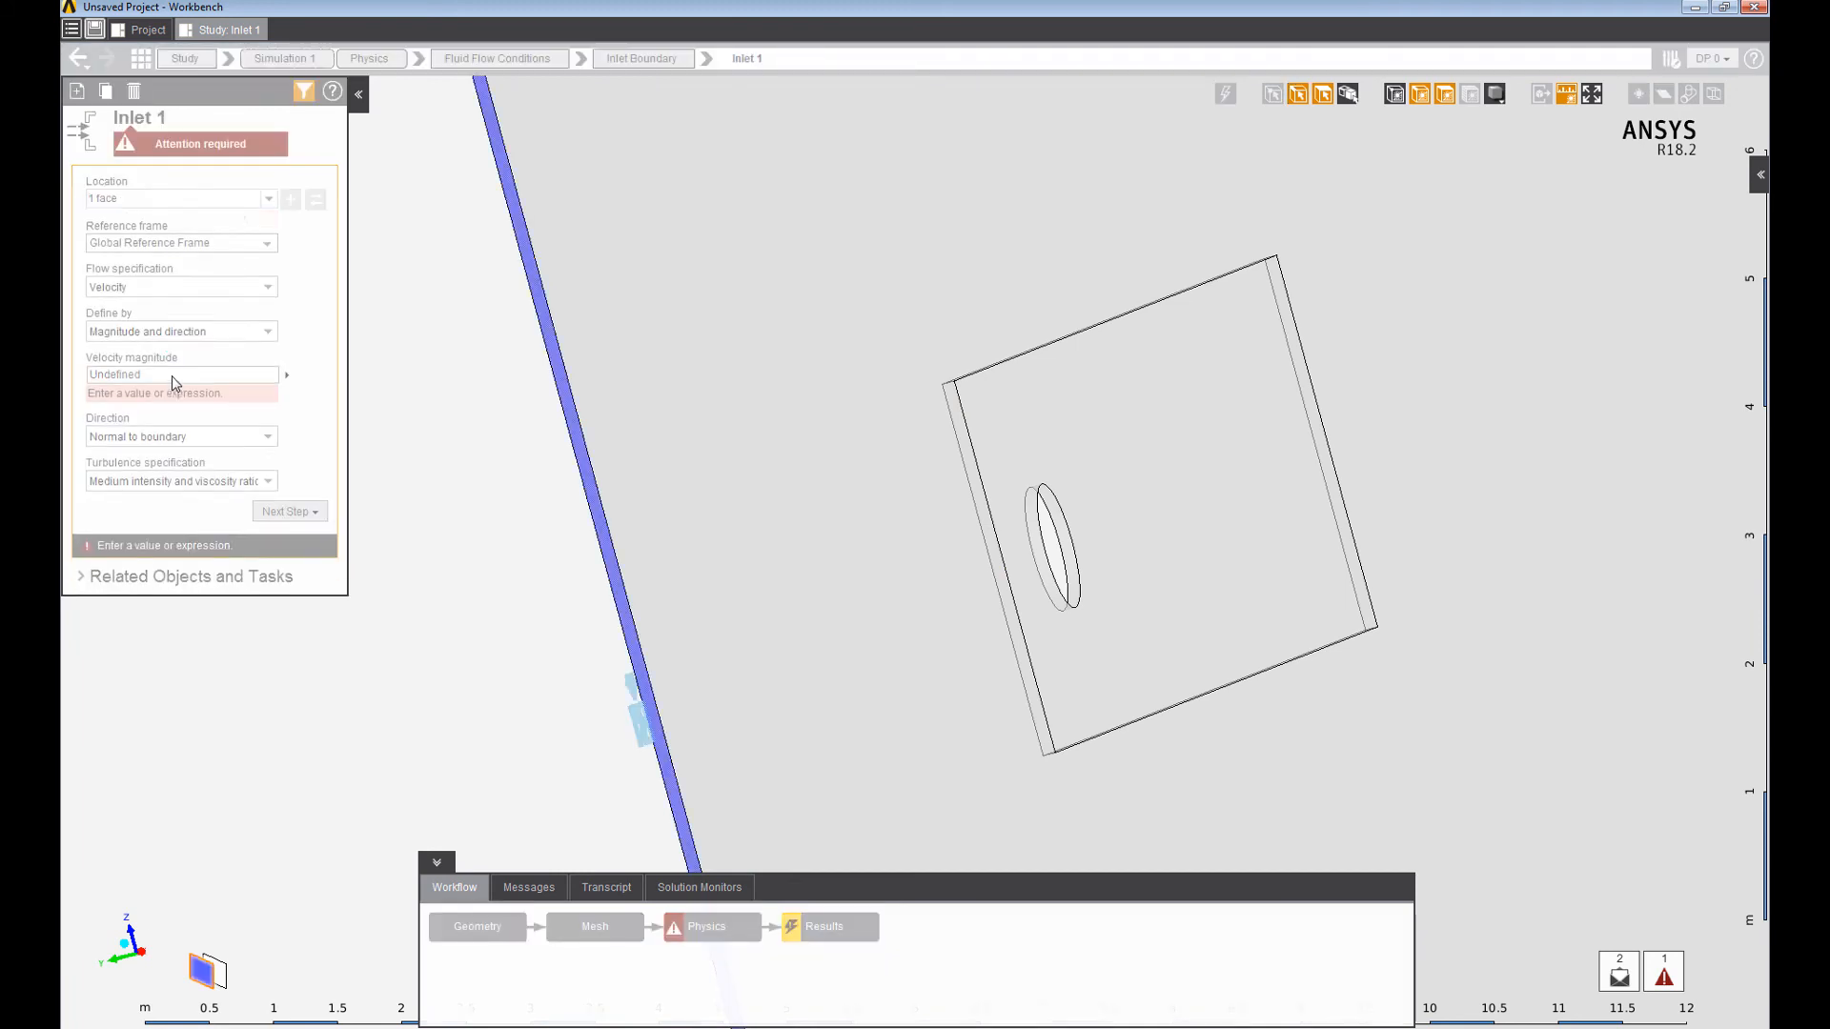
Define the inlet velocity by directional components and set both Y and Z to 0 m s^-1.
left_click(271, 332)
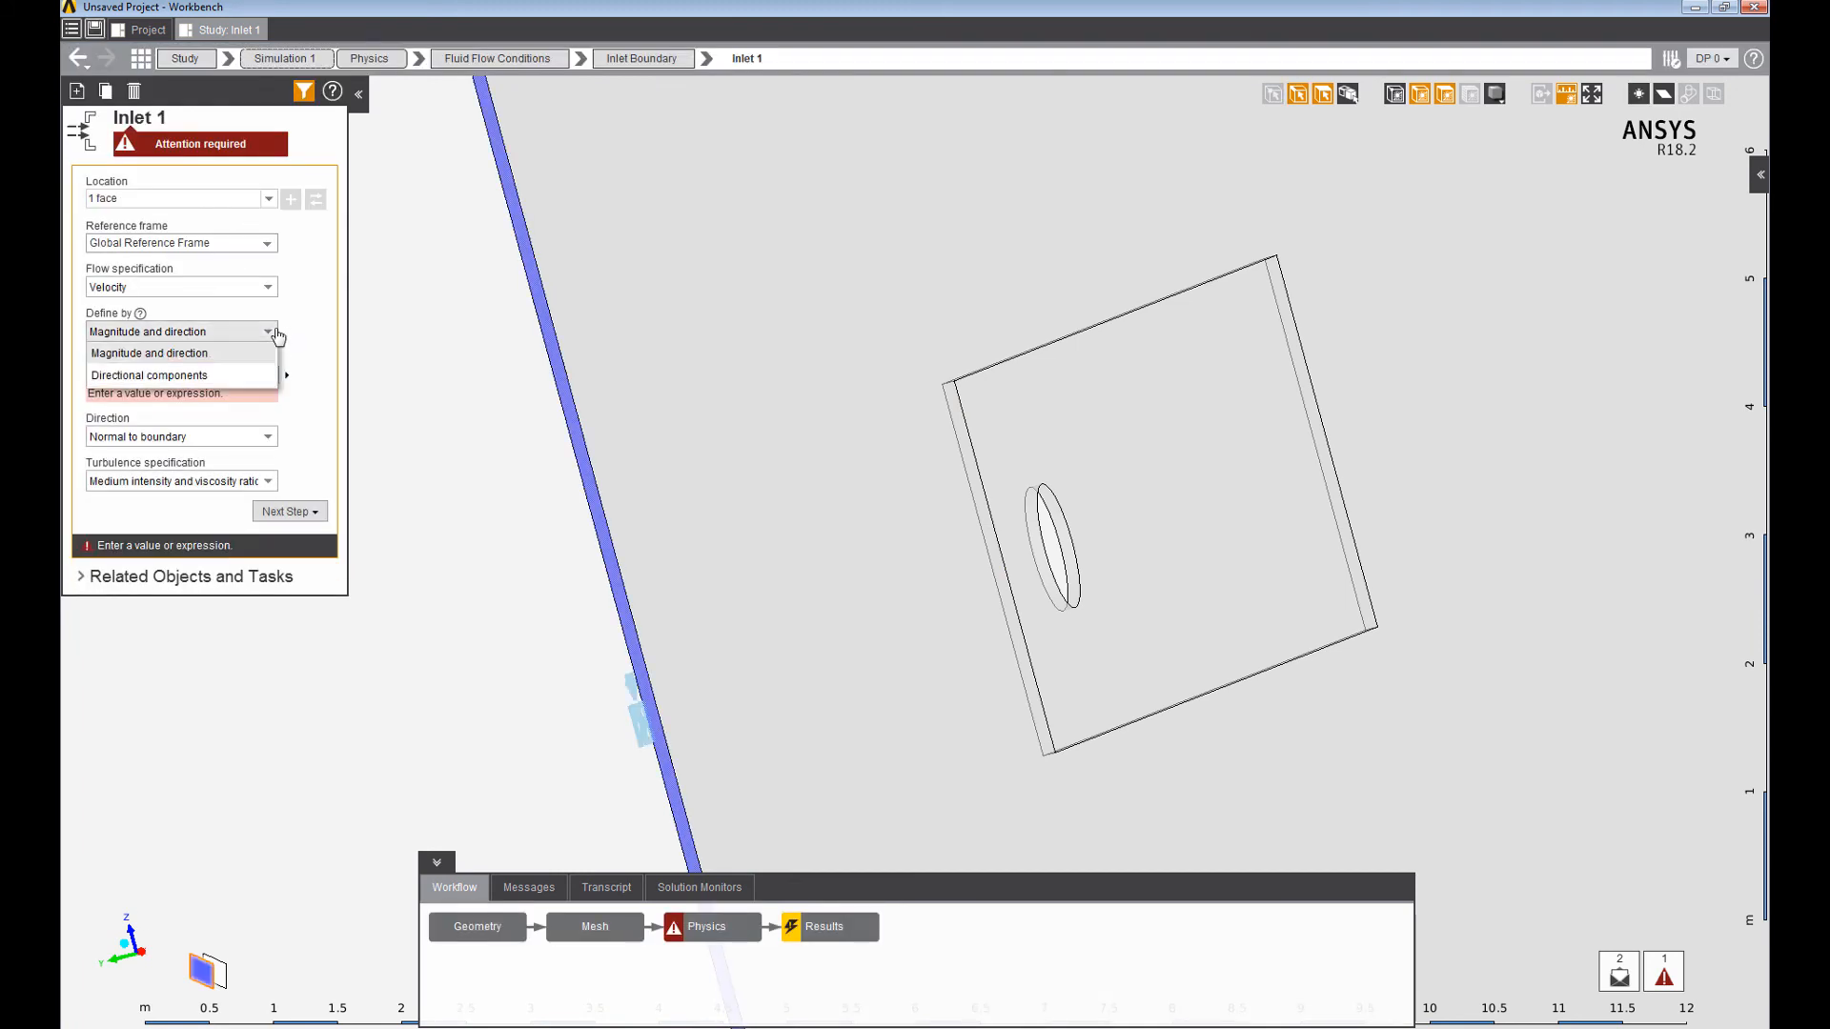
left_click(191, 376)
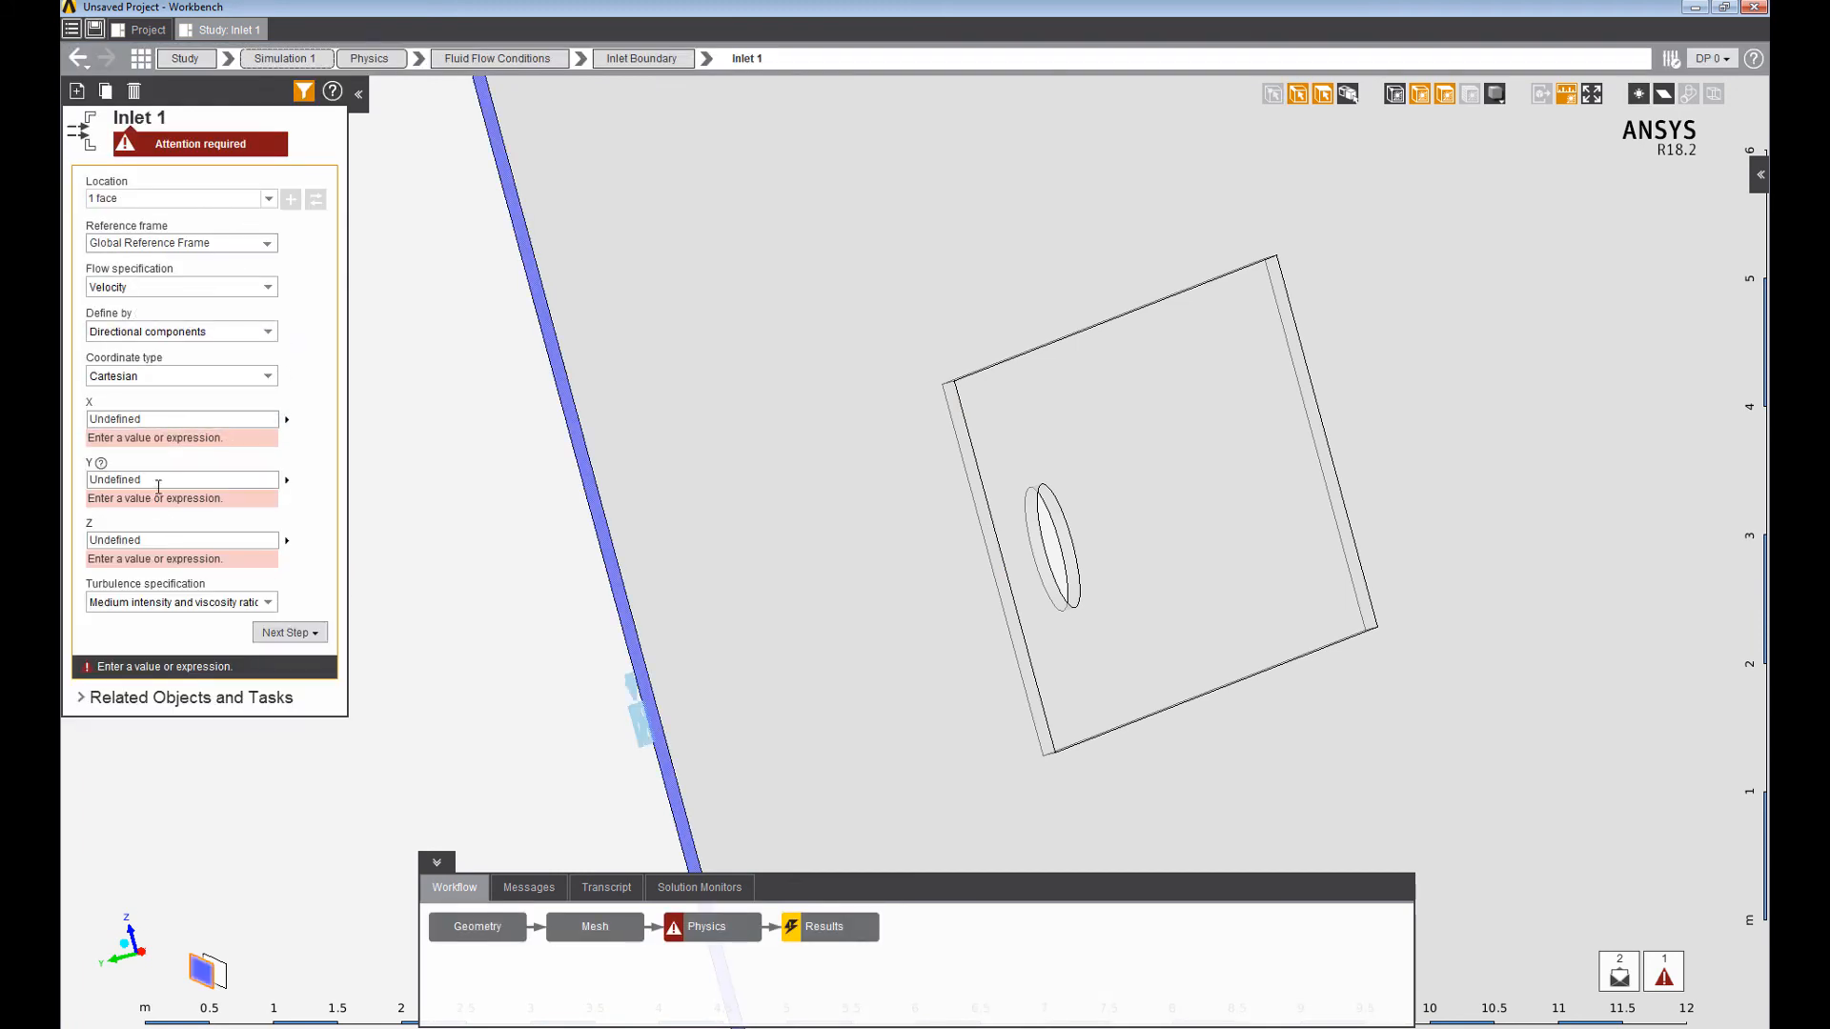
middle_click_drag(830, 469, 574, 585)
scroll(739, 567, "down", 5)
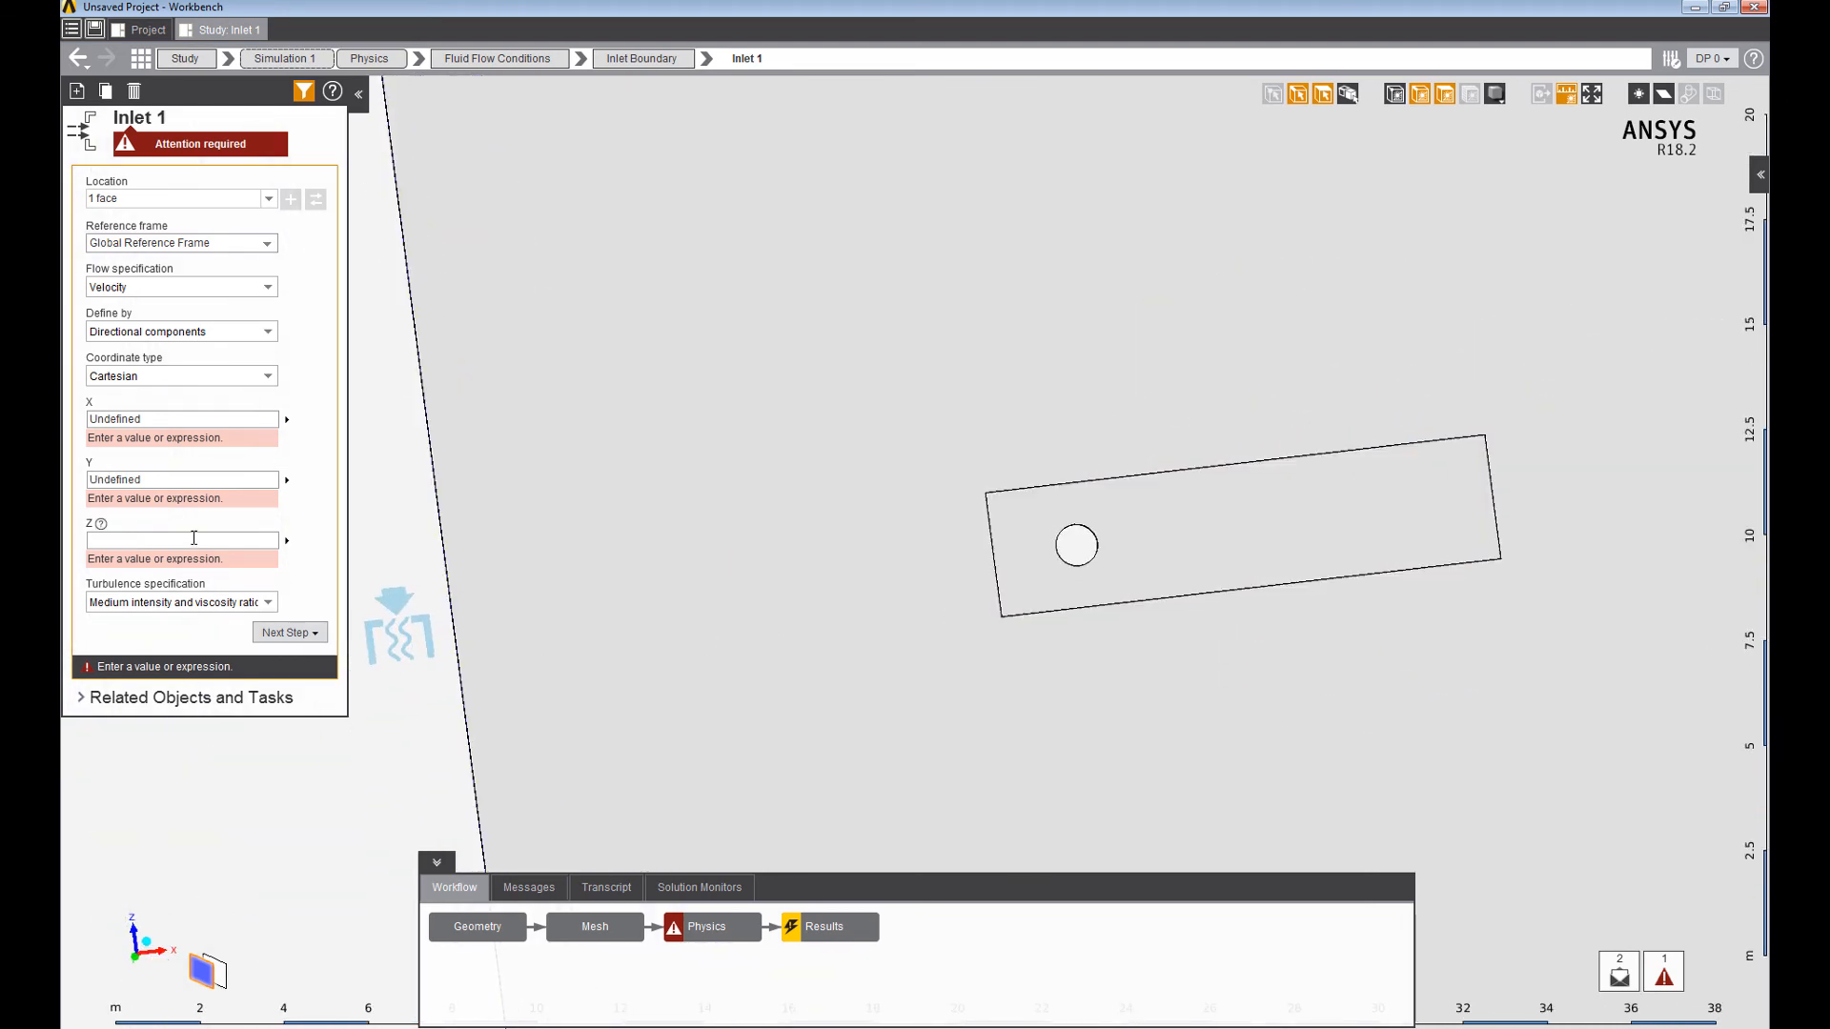
left_click(199, 484)
type("0")
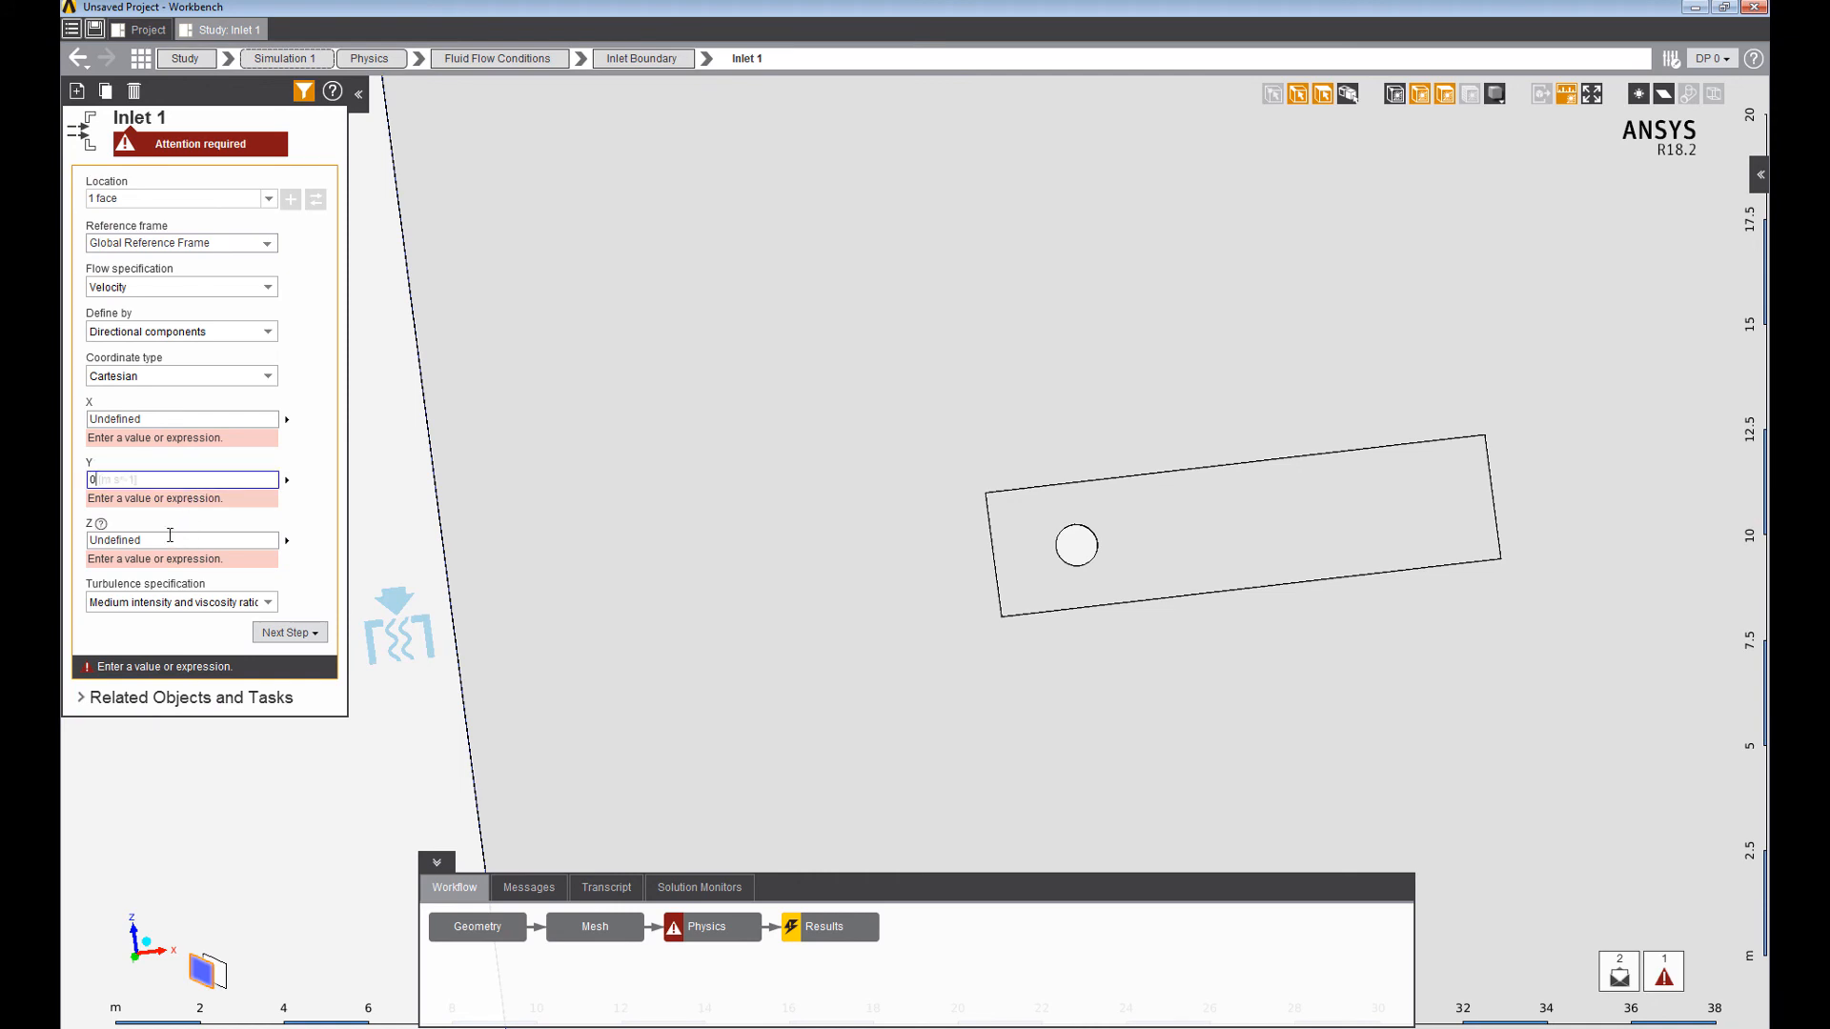
left_click(187, 540)
type("0")
left_click(175, 416)
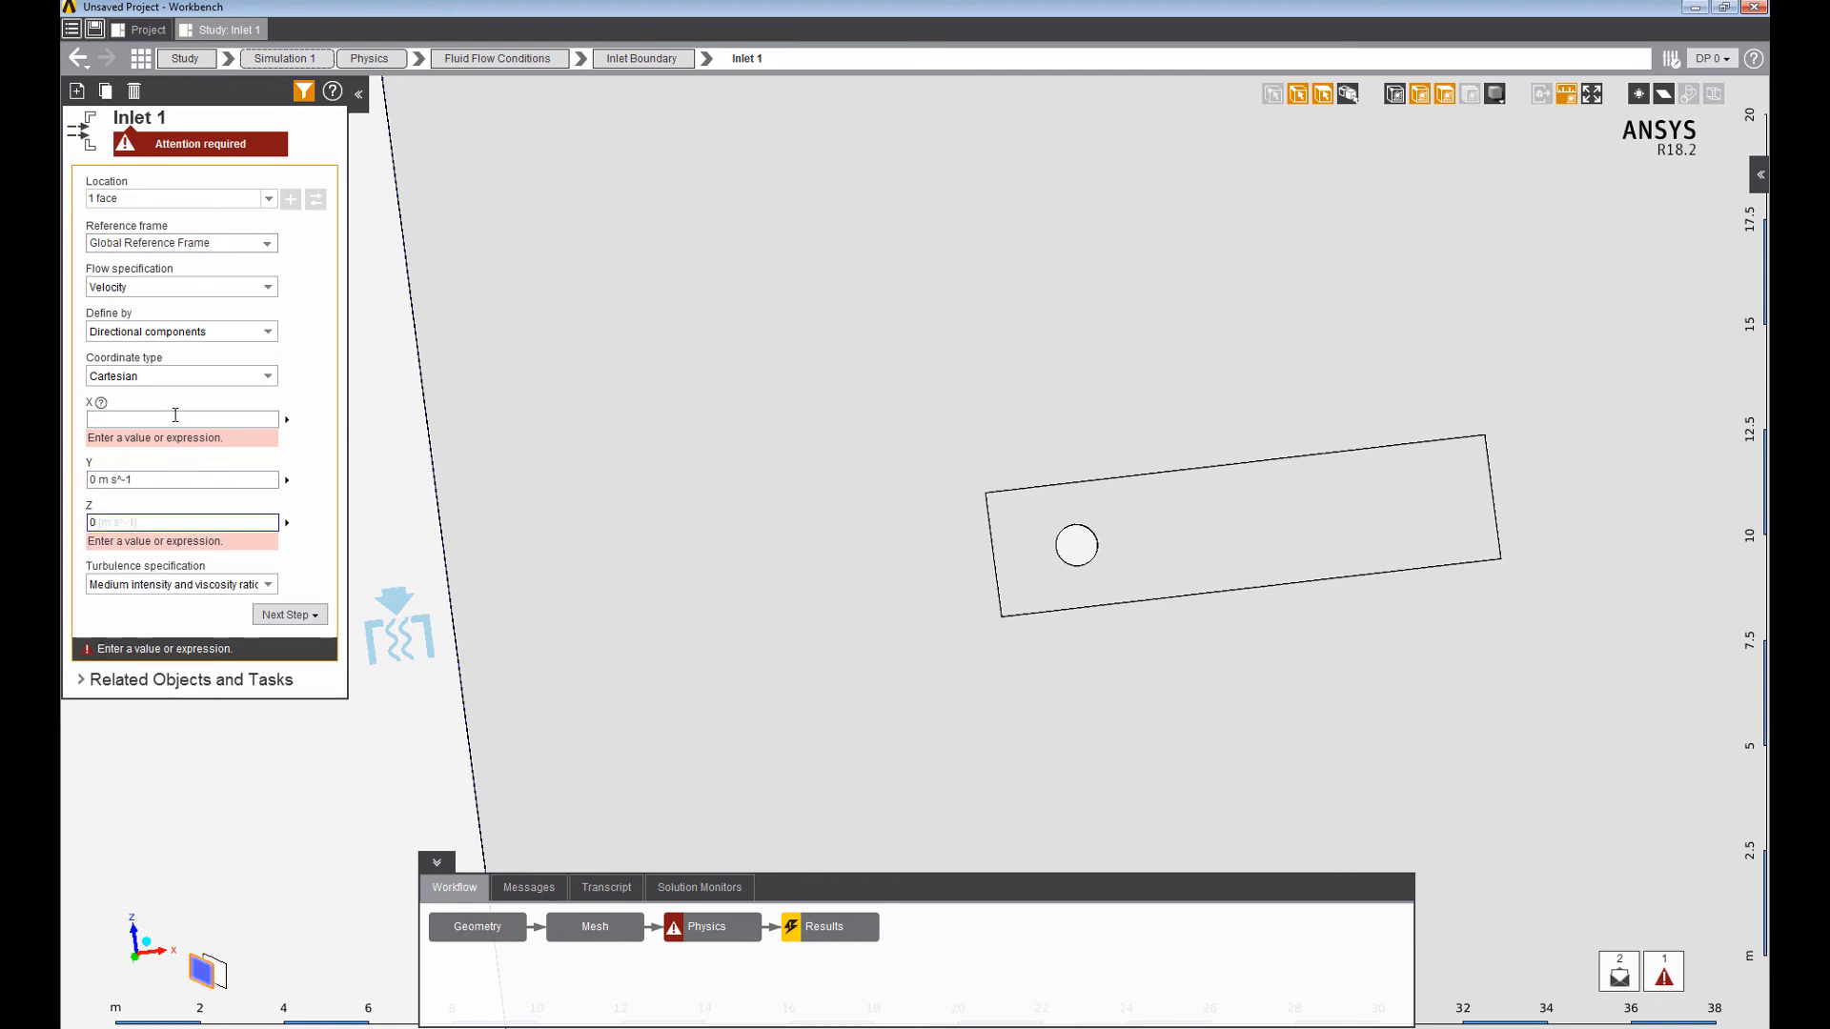
left_click(287, 422)
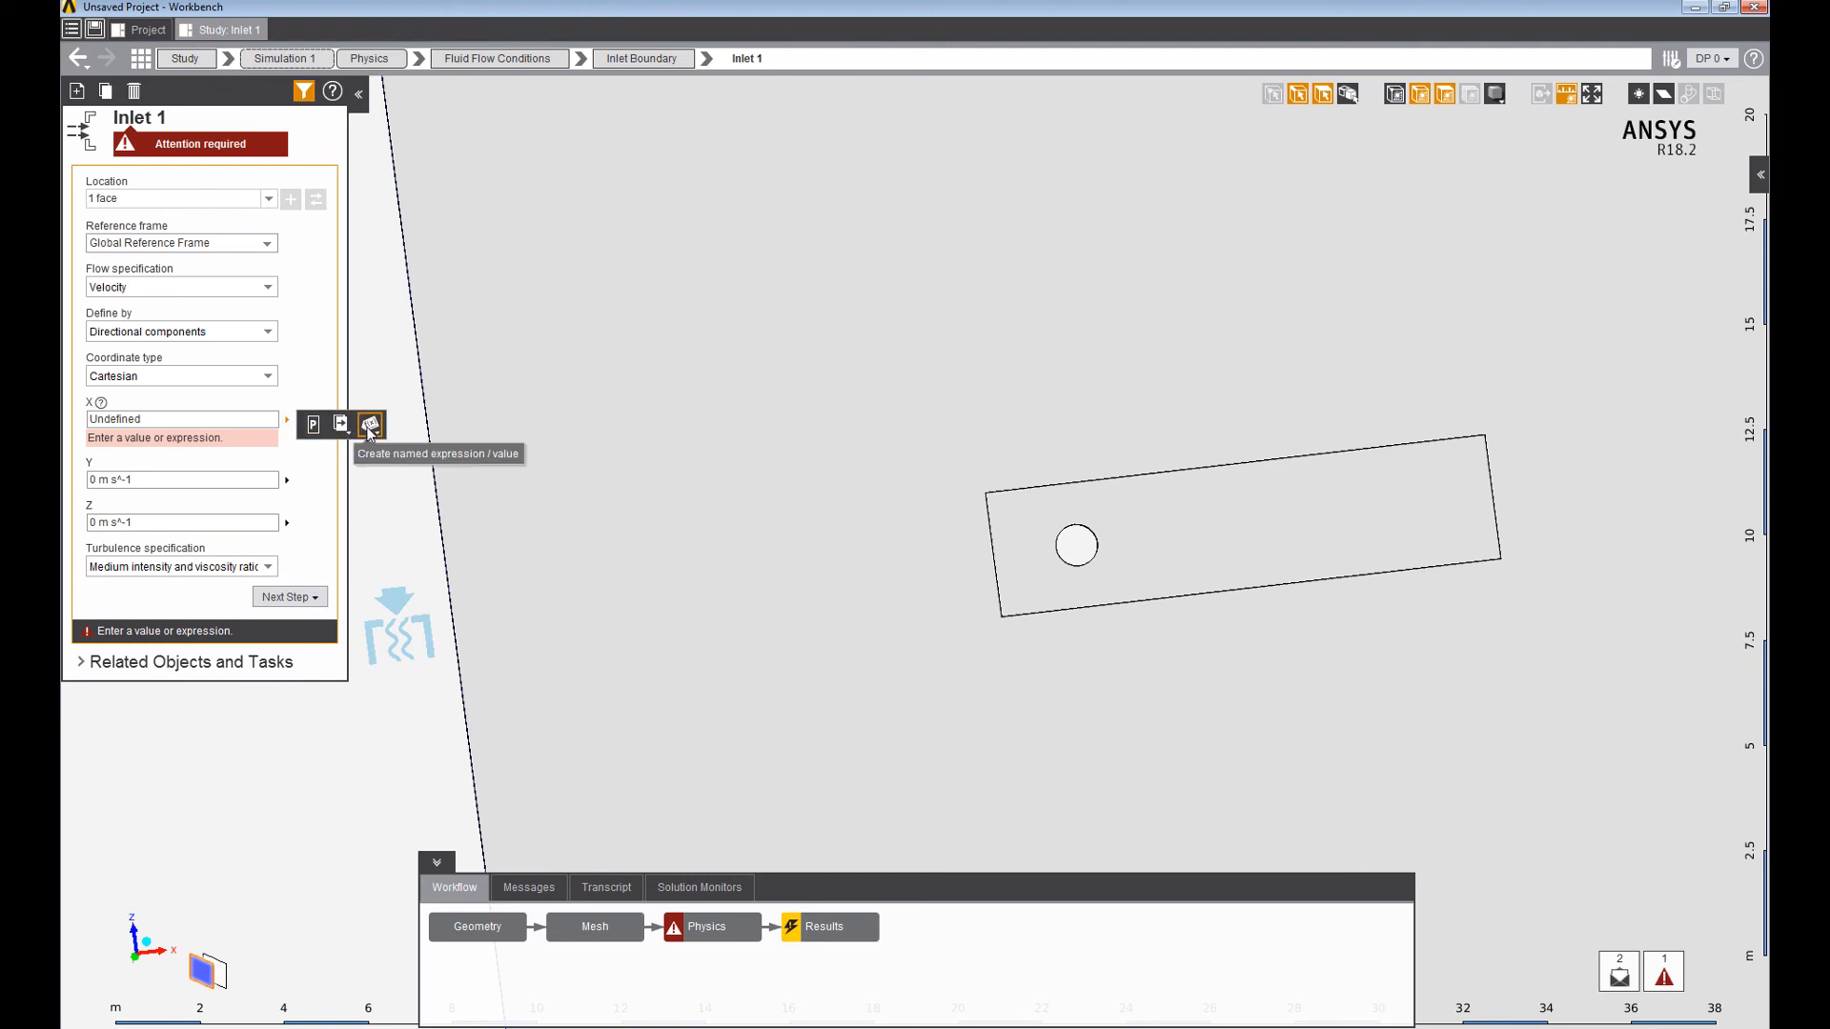
left_click(228, 420)
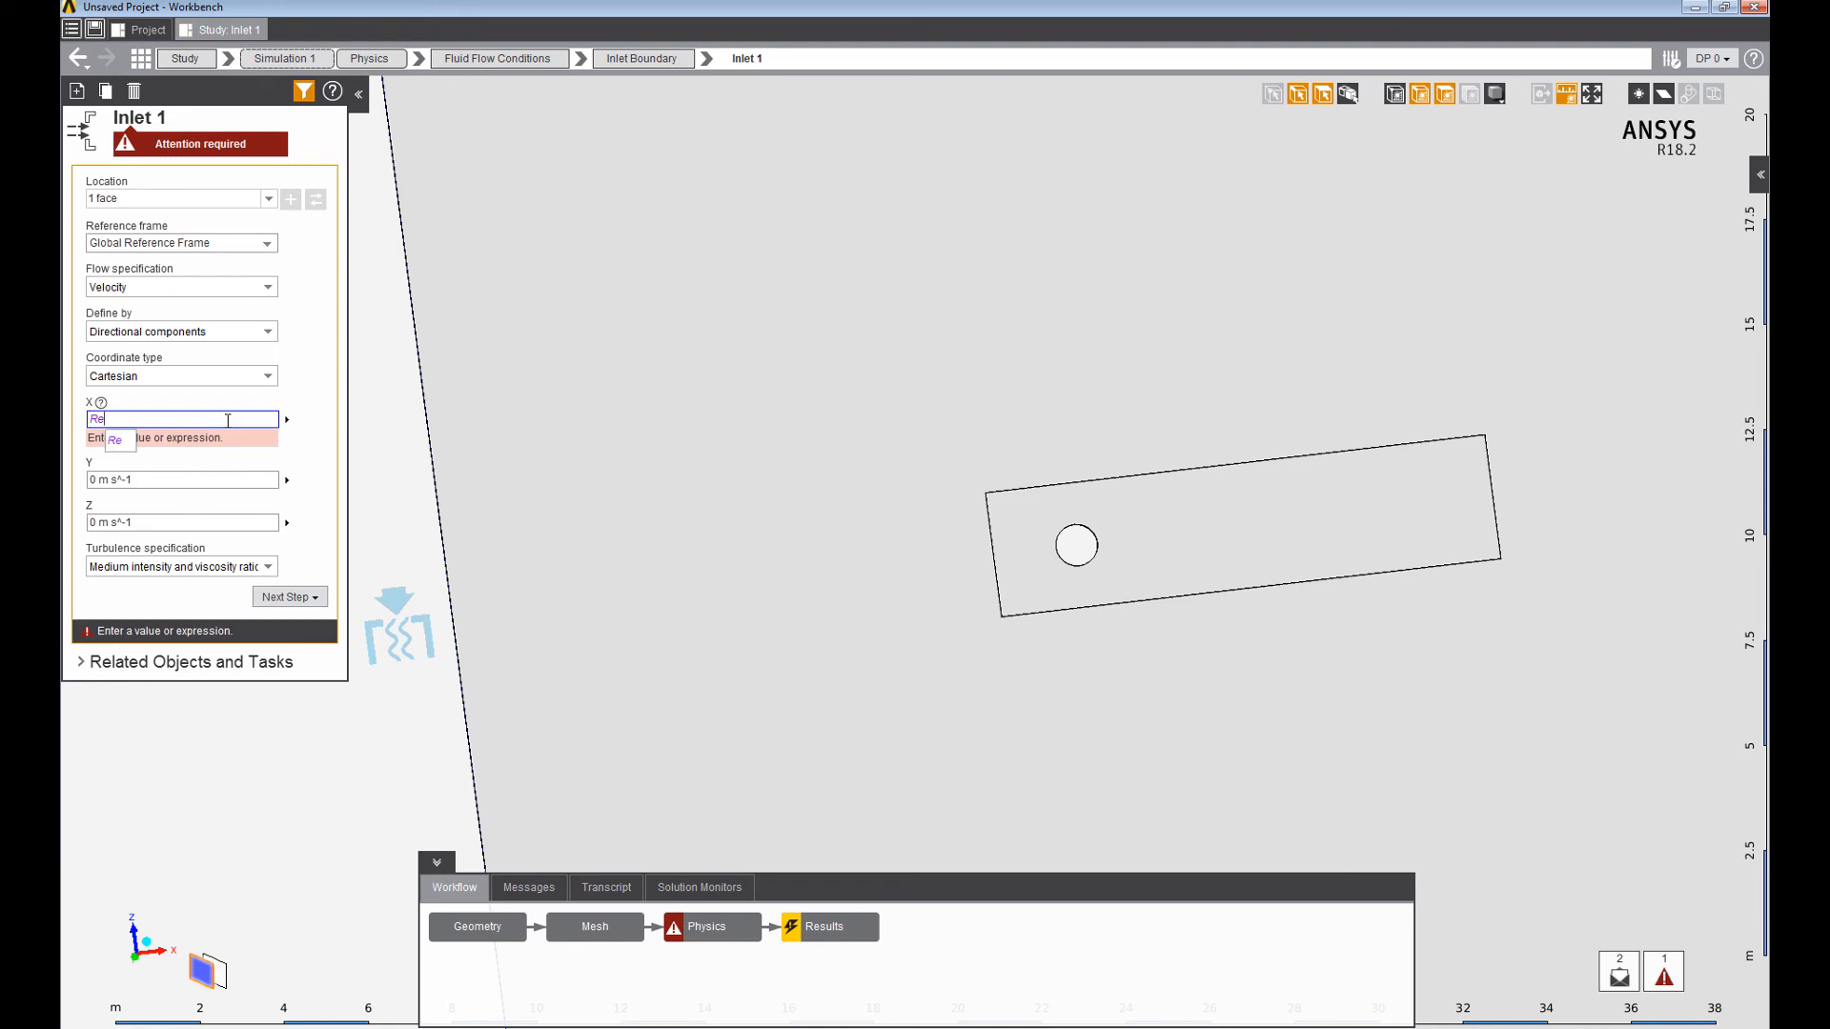
type("Re*vi")
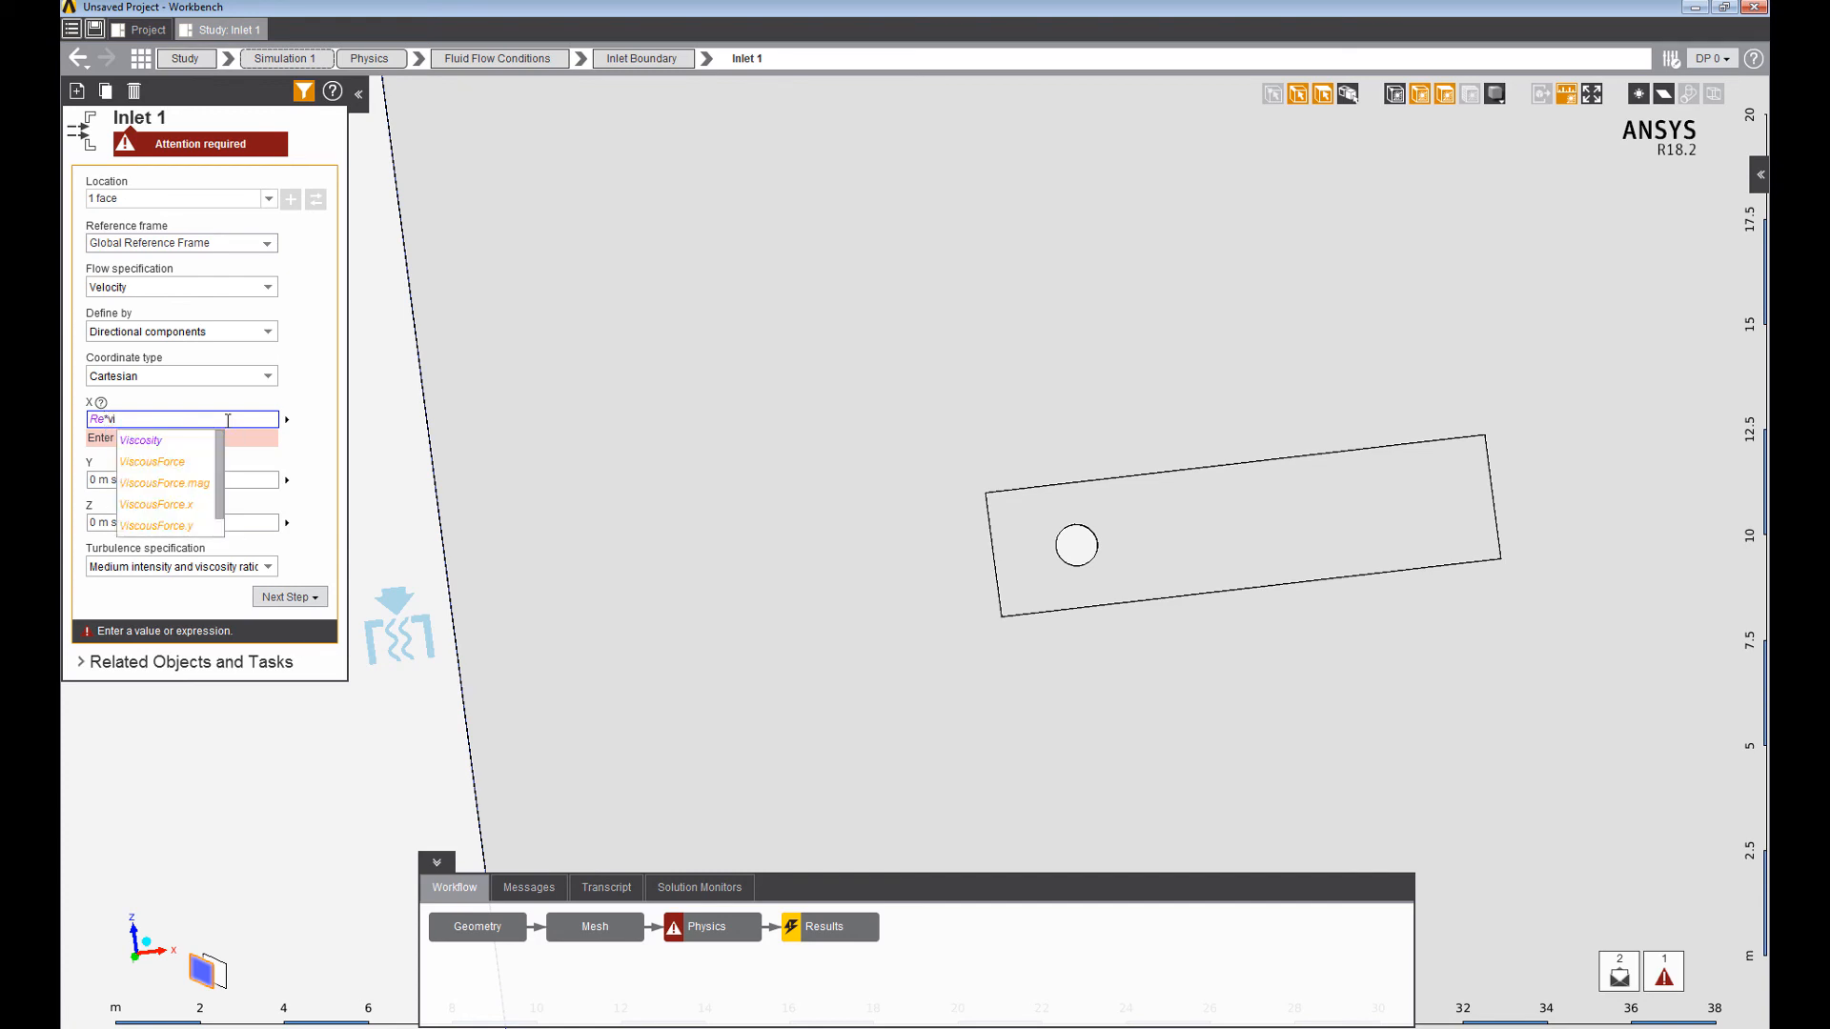
key("Escape")
key("Tab")
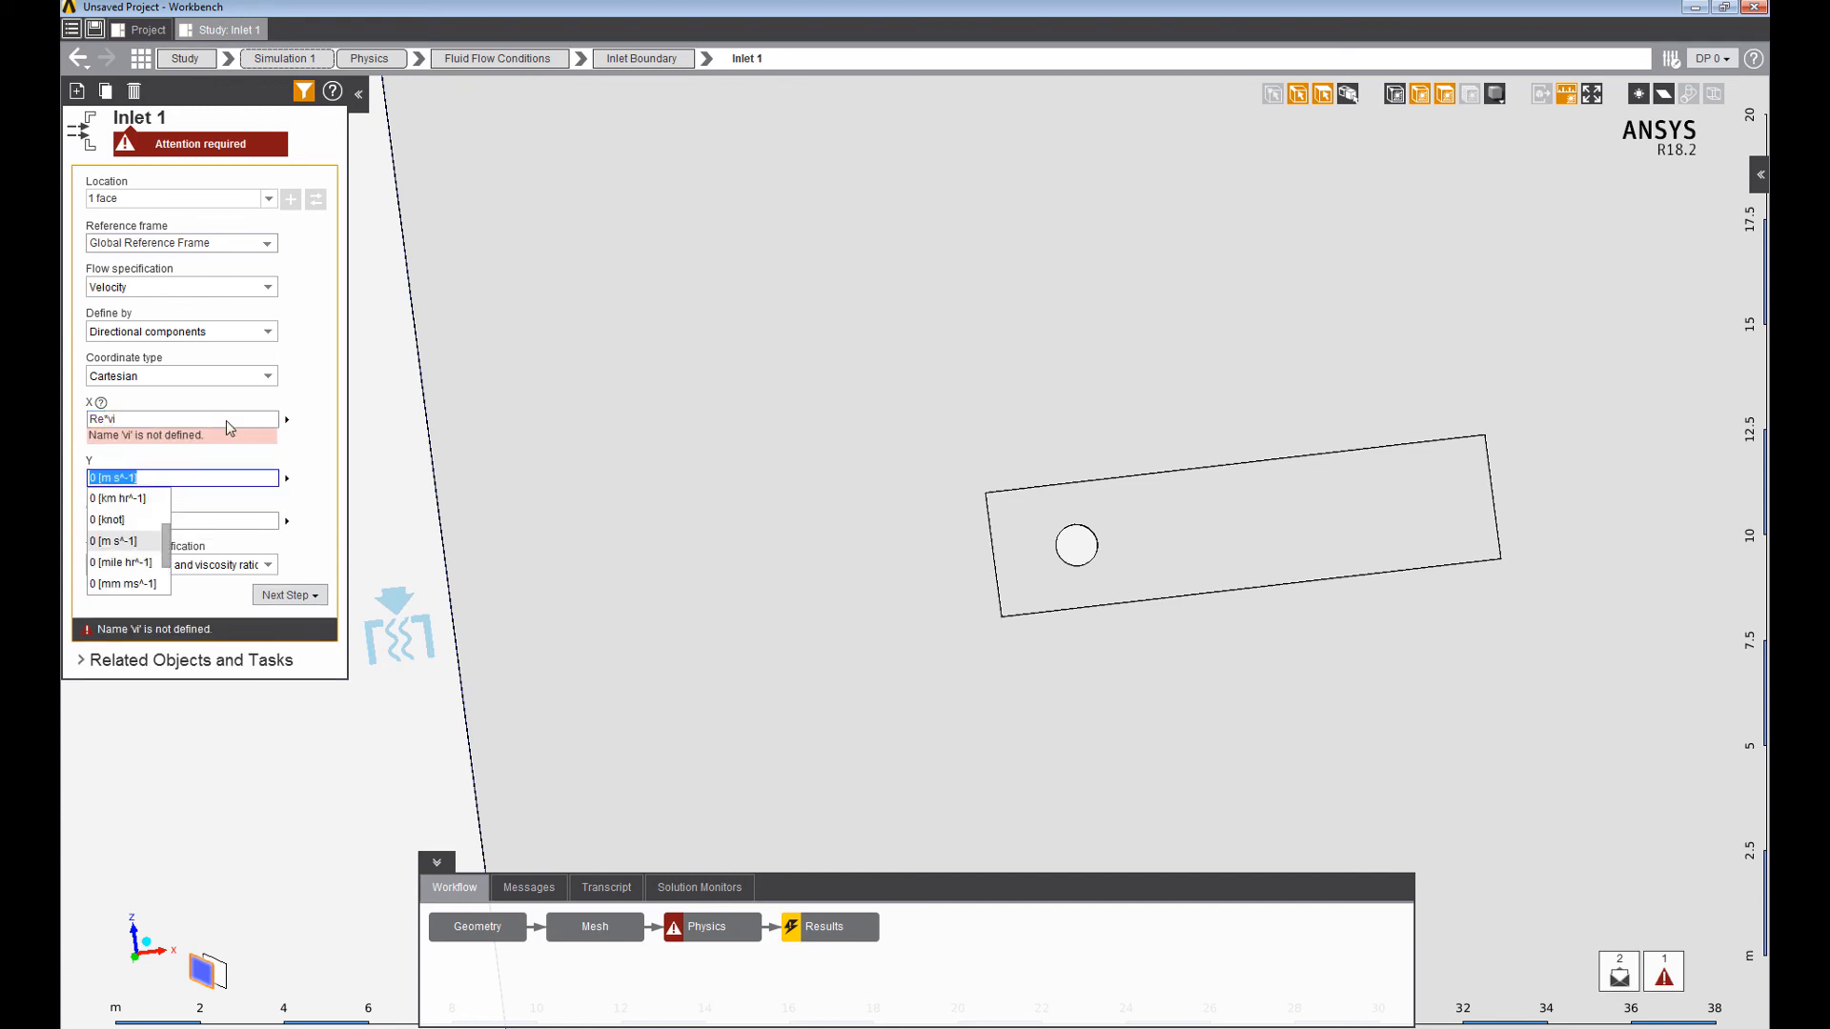
Set the inlet's X velocity component to Re*Viscosity/Diameter and read through the resulting message.
left_click(230, 428)
key("BackSpace")
type("Re")
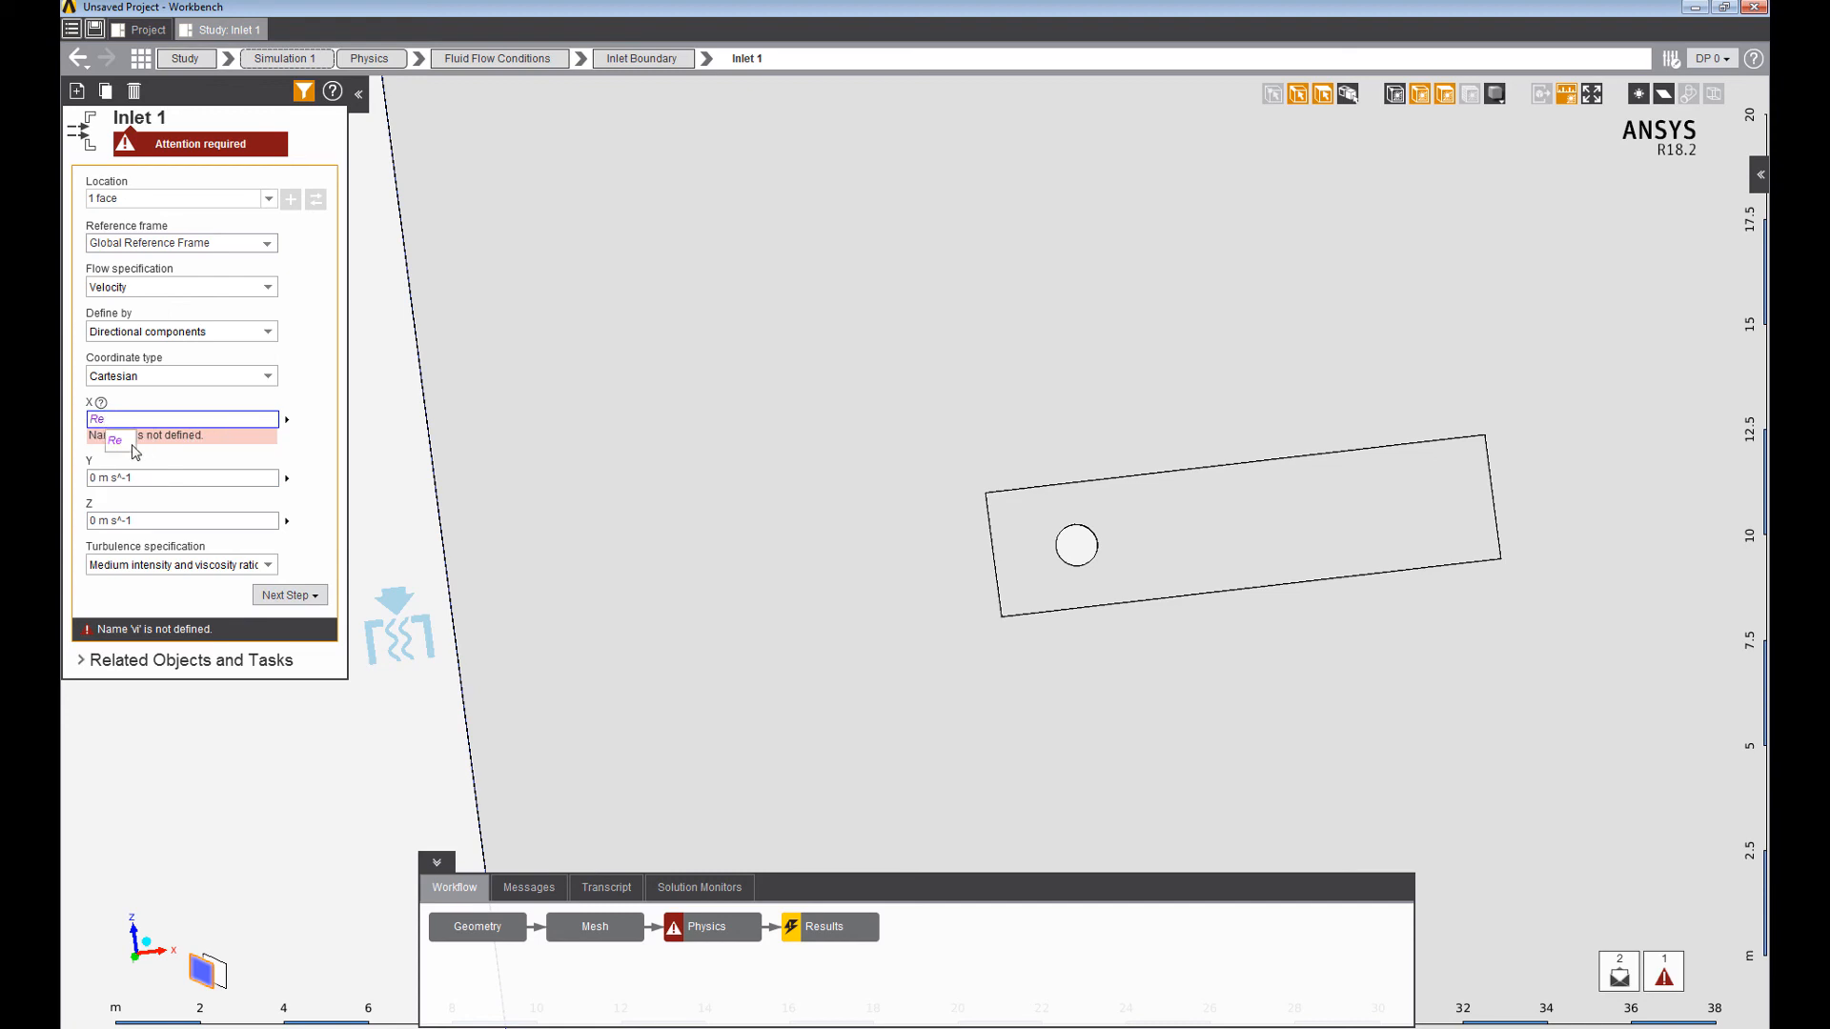
type("*vi")
left_click(127, 447)
type("/D")
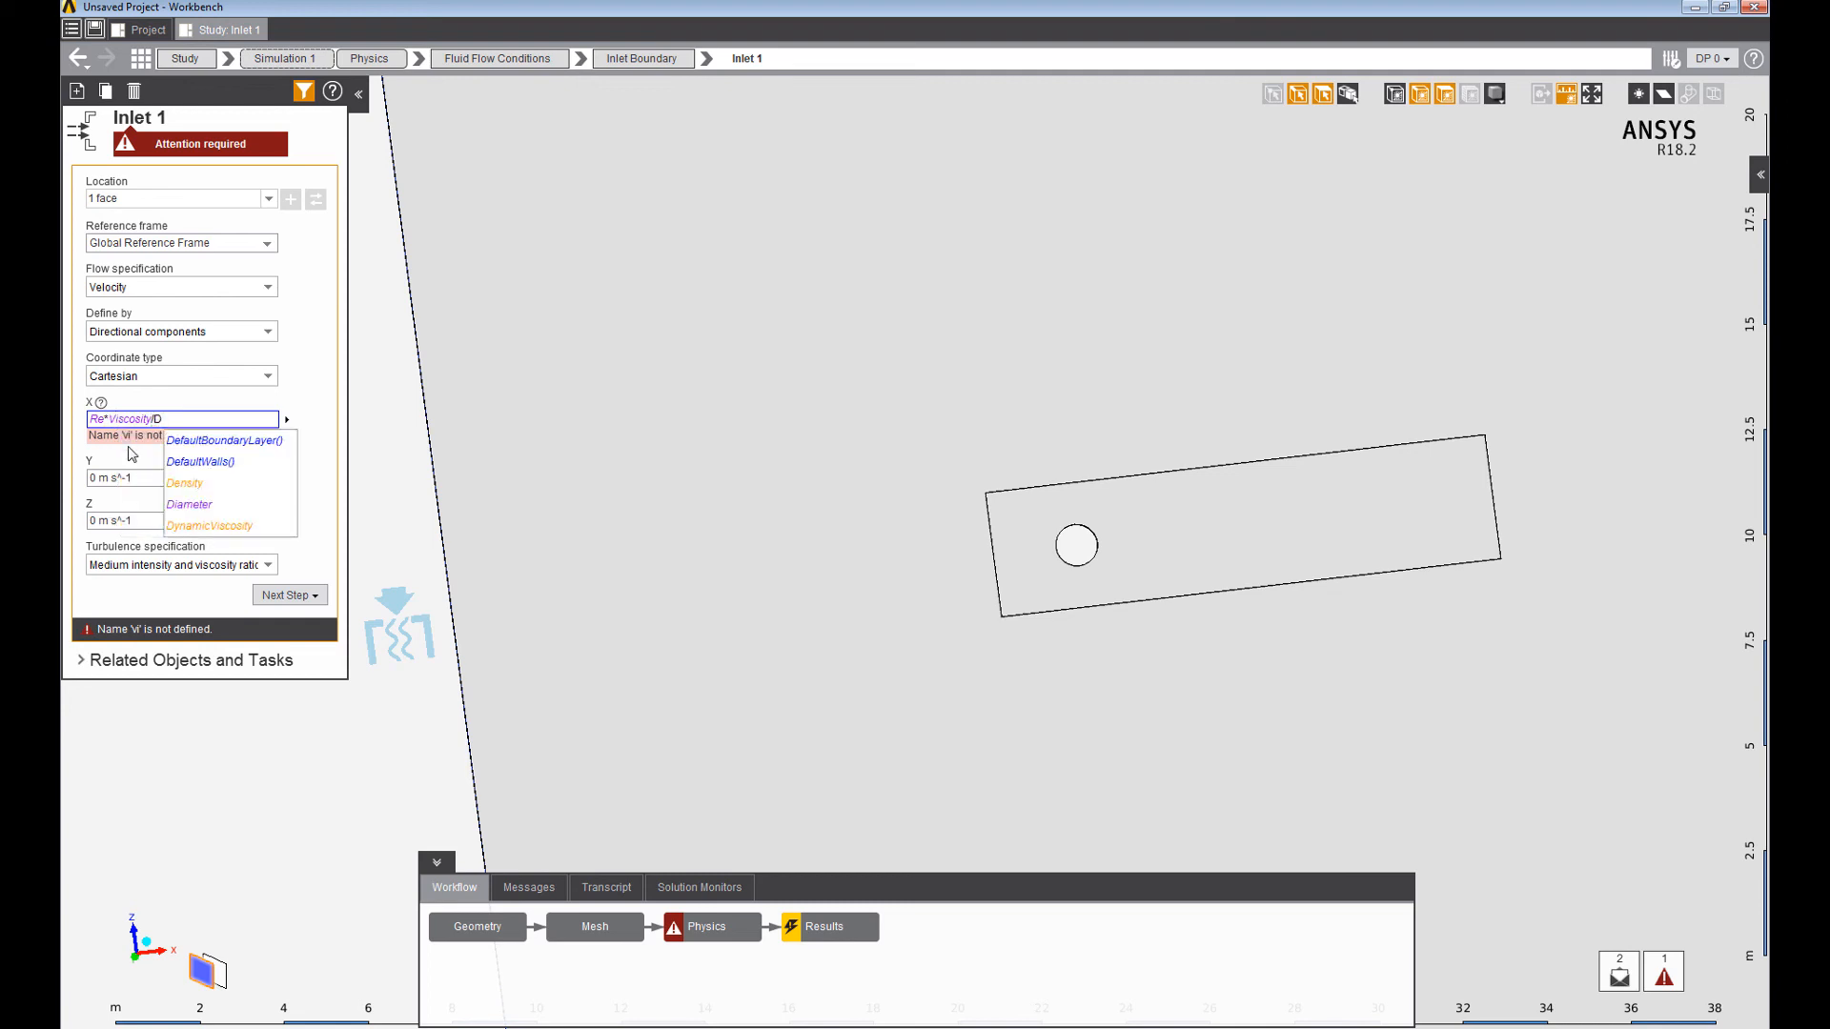
left_click(218, 509)
key("Return")
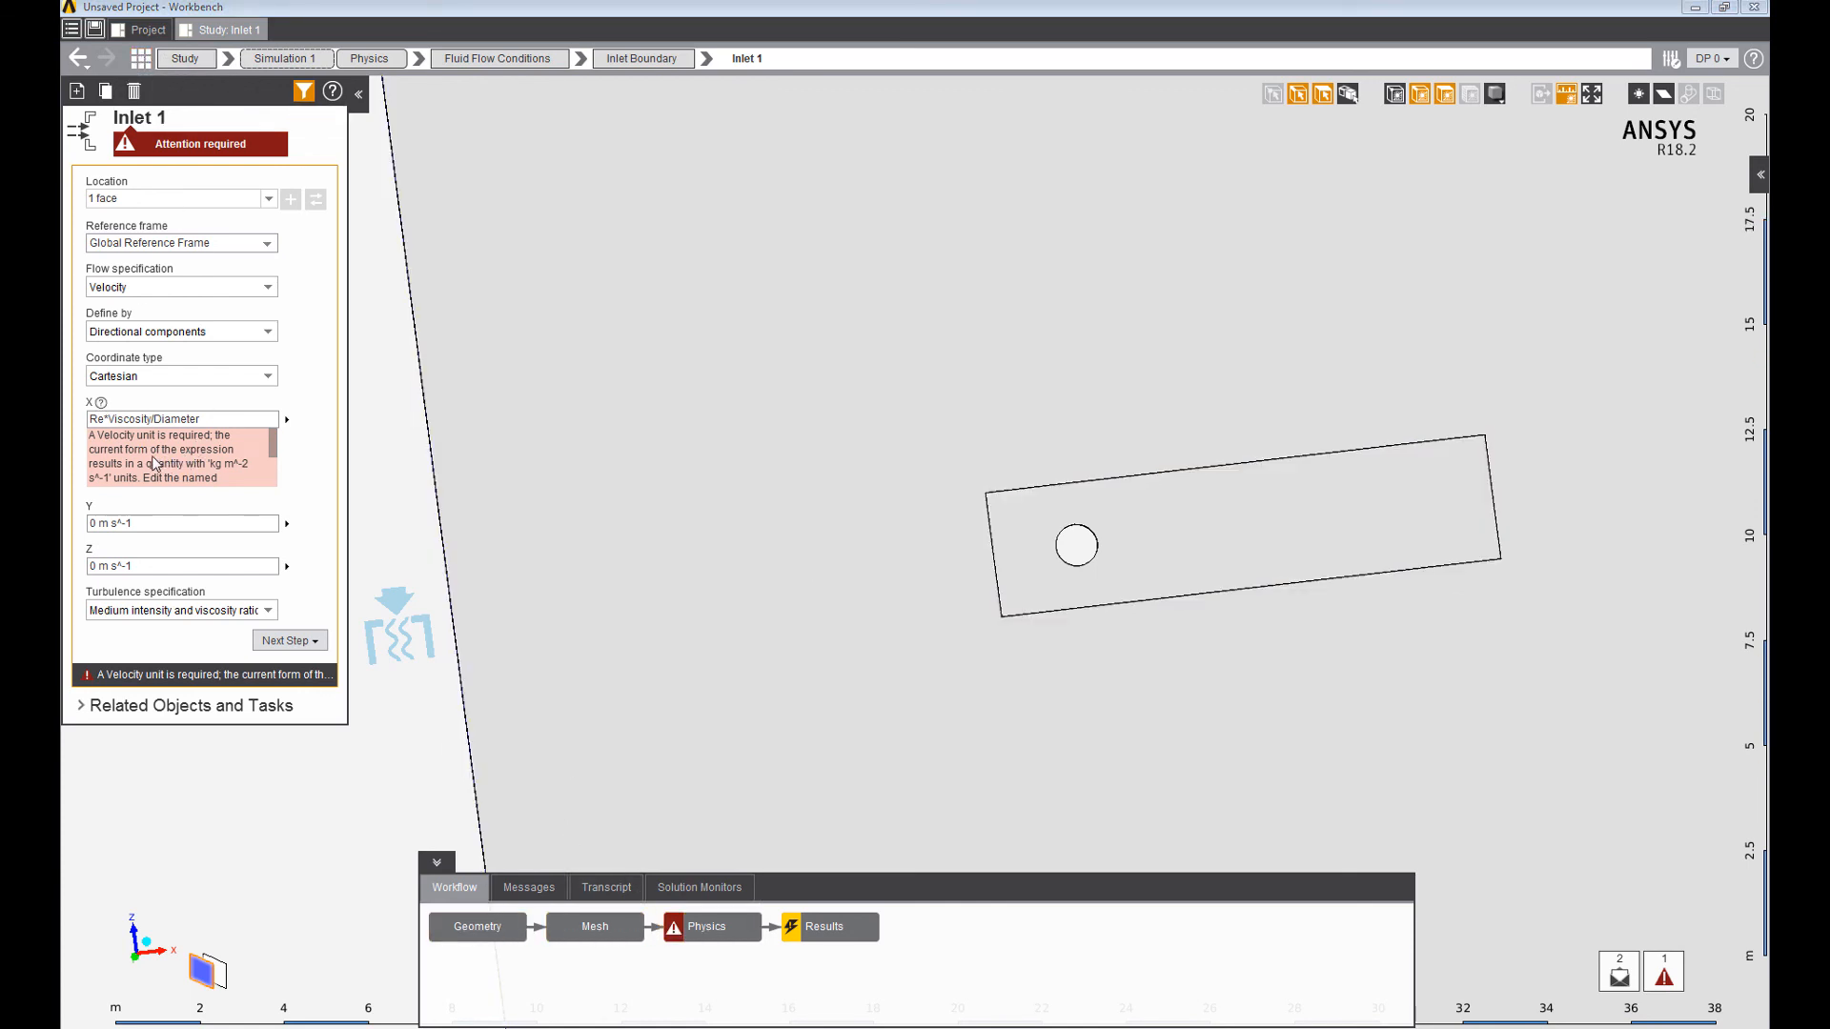
left_click_drag(272, 447, 275, 479)
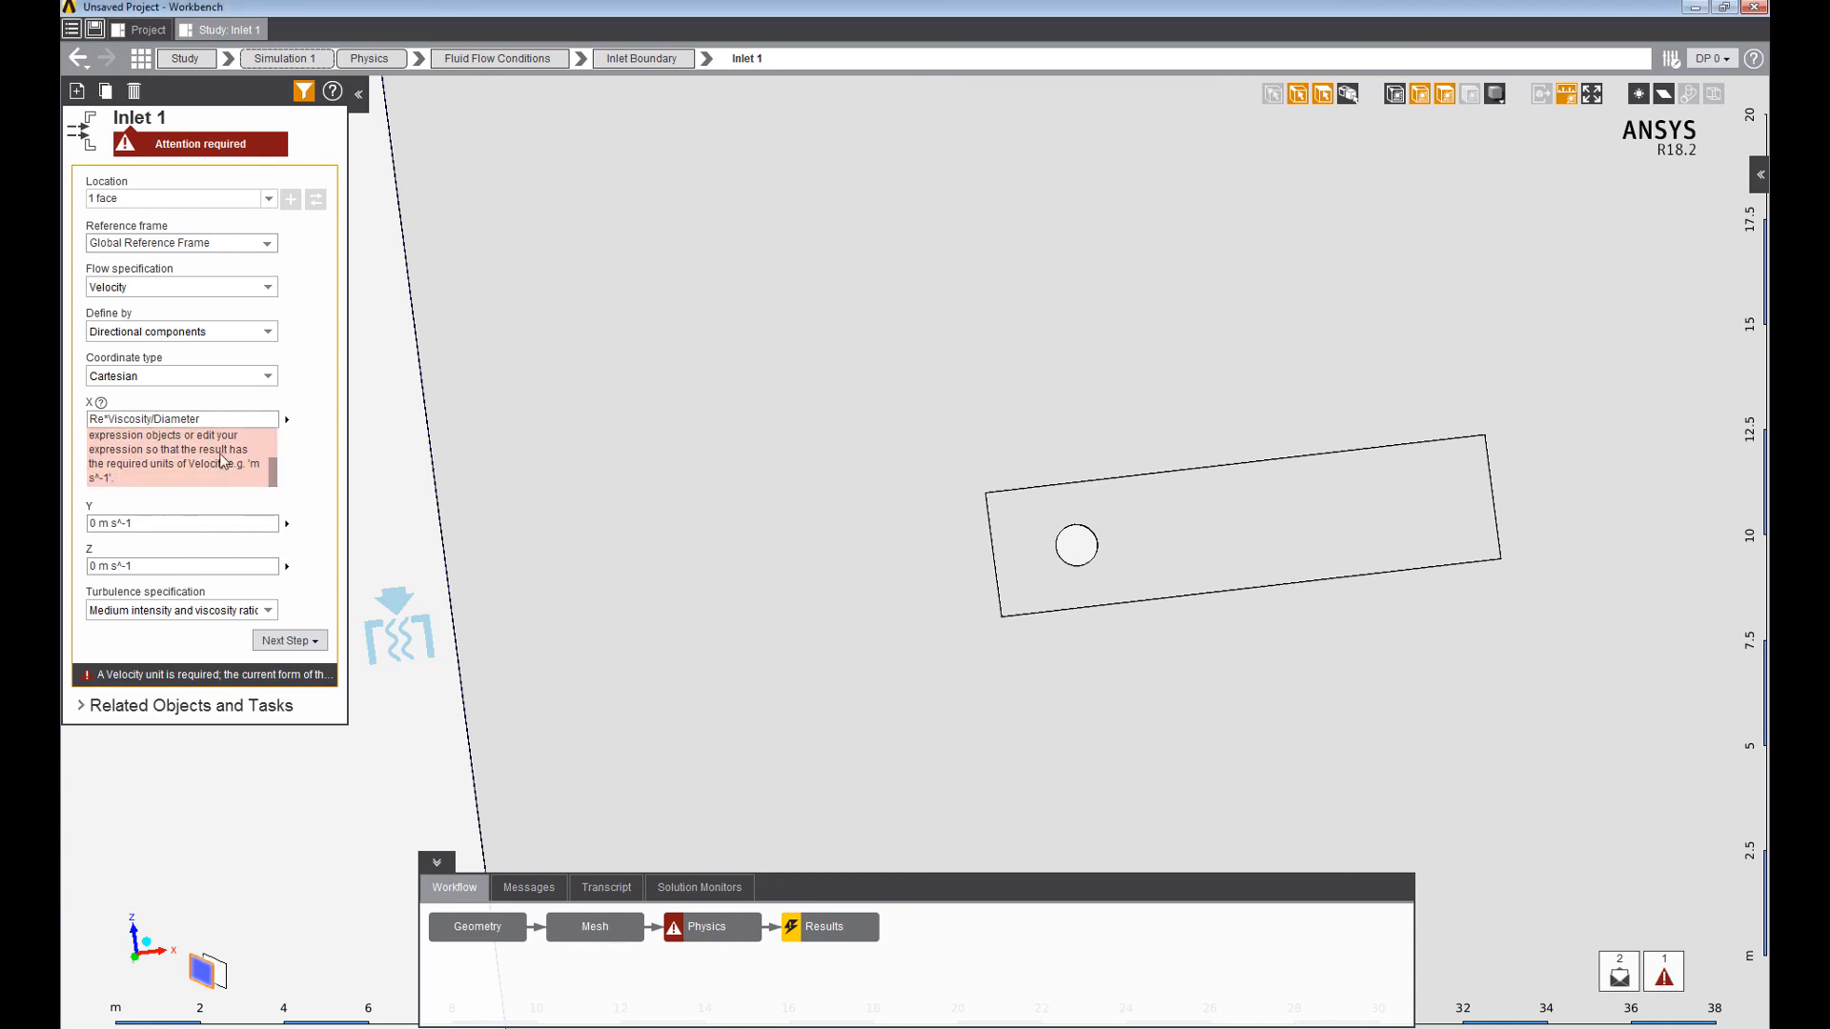
Change the units of the Viscosity named expression to m^2/s, keeping its number 1.84480821367e-05.
left_click(164, 61)
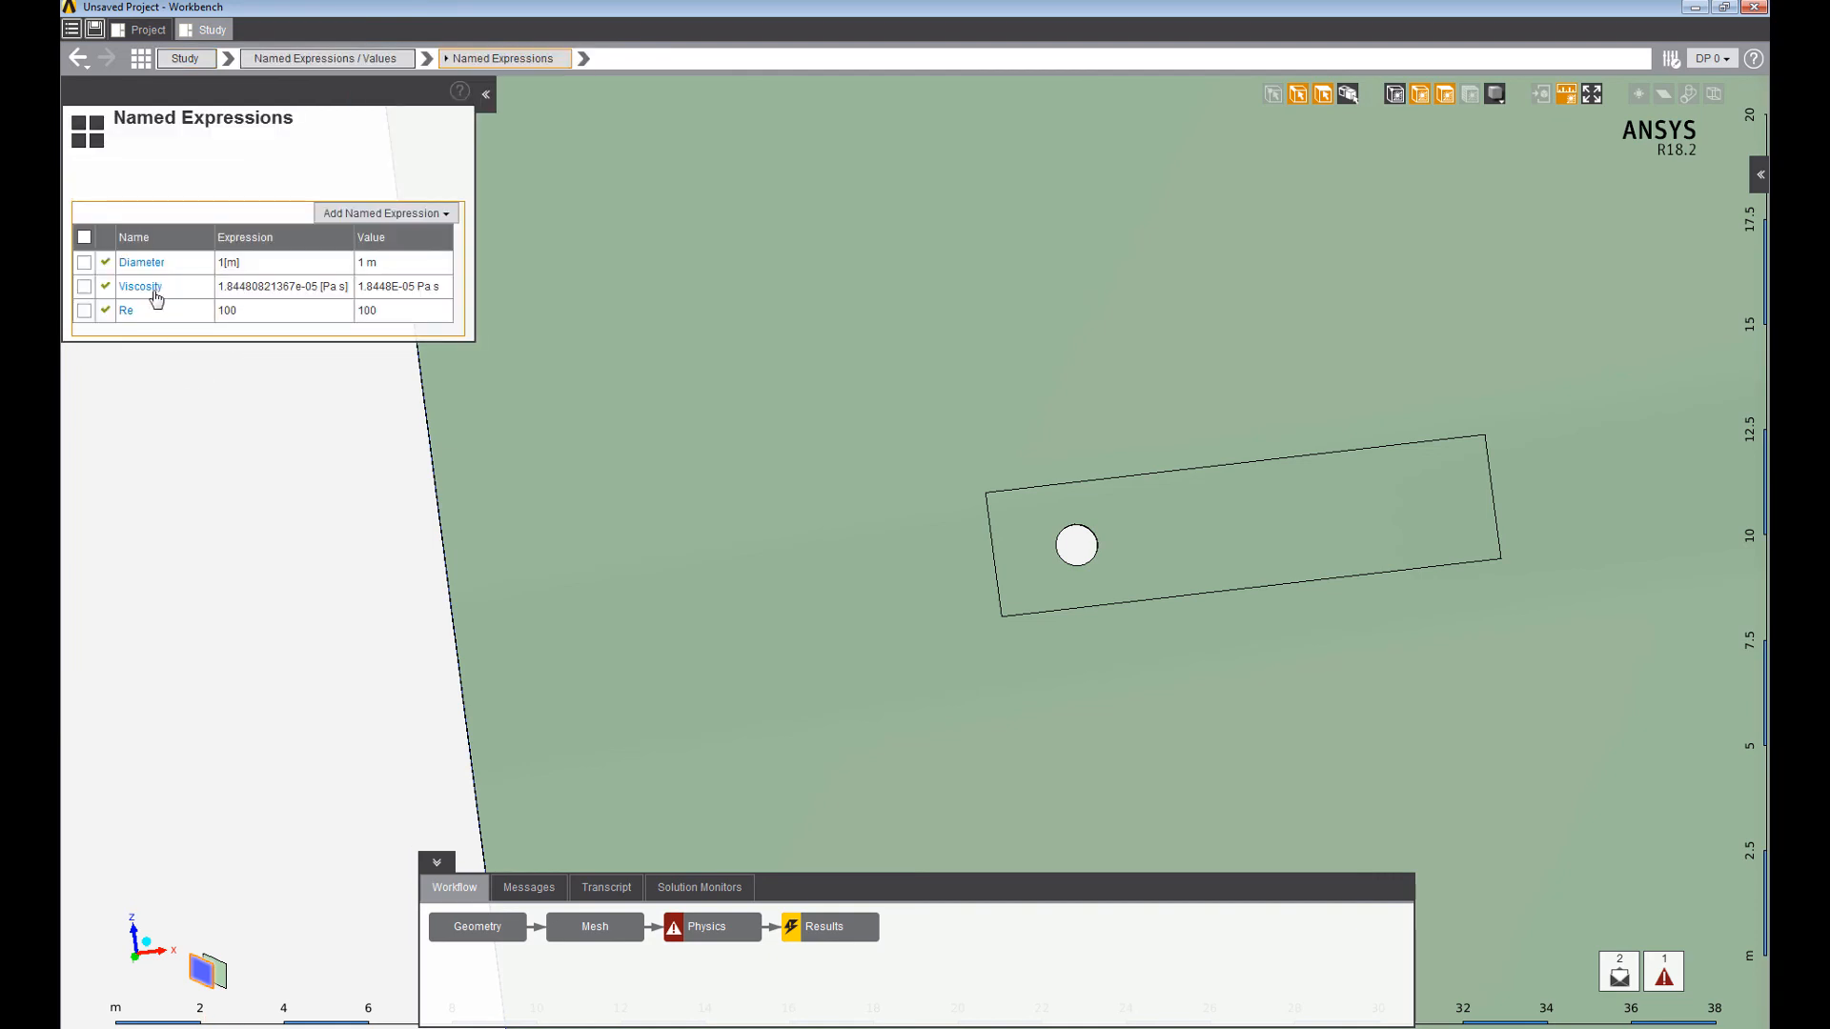
left_click(155, 292)
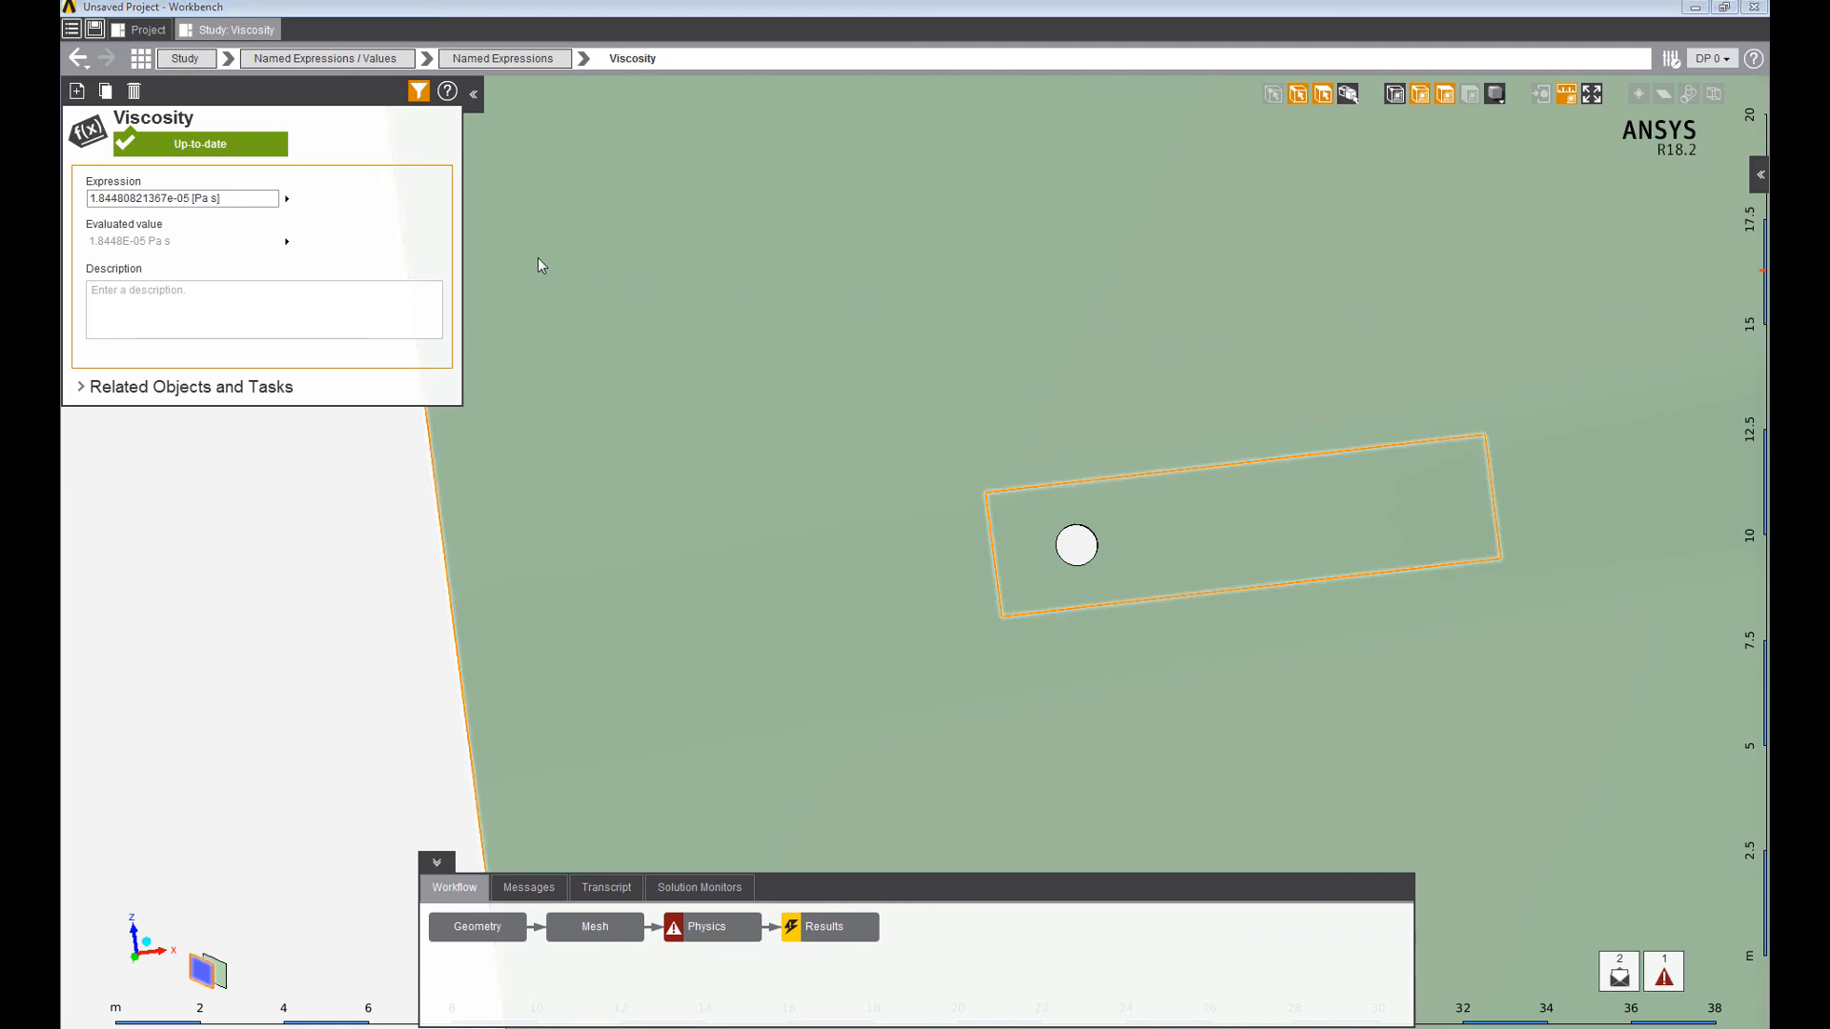
left_click(241, 198)
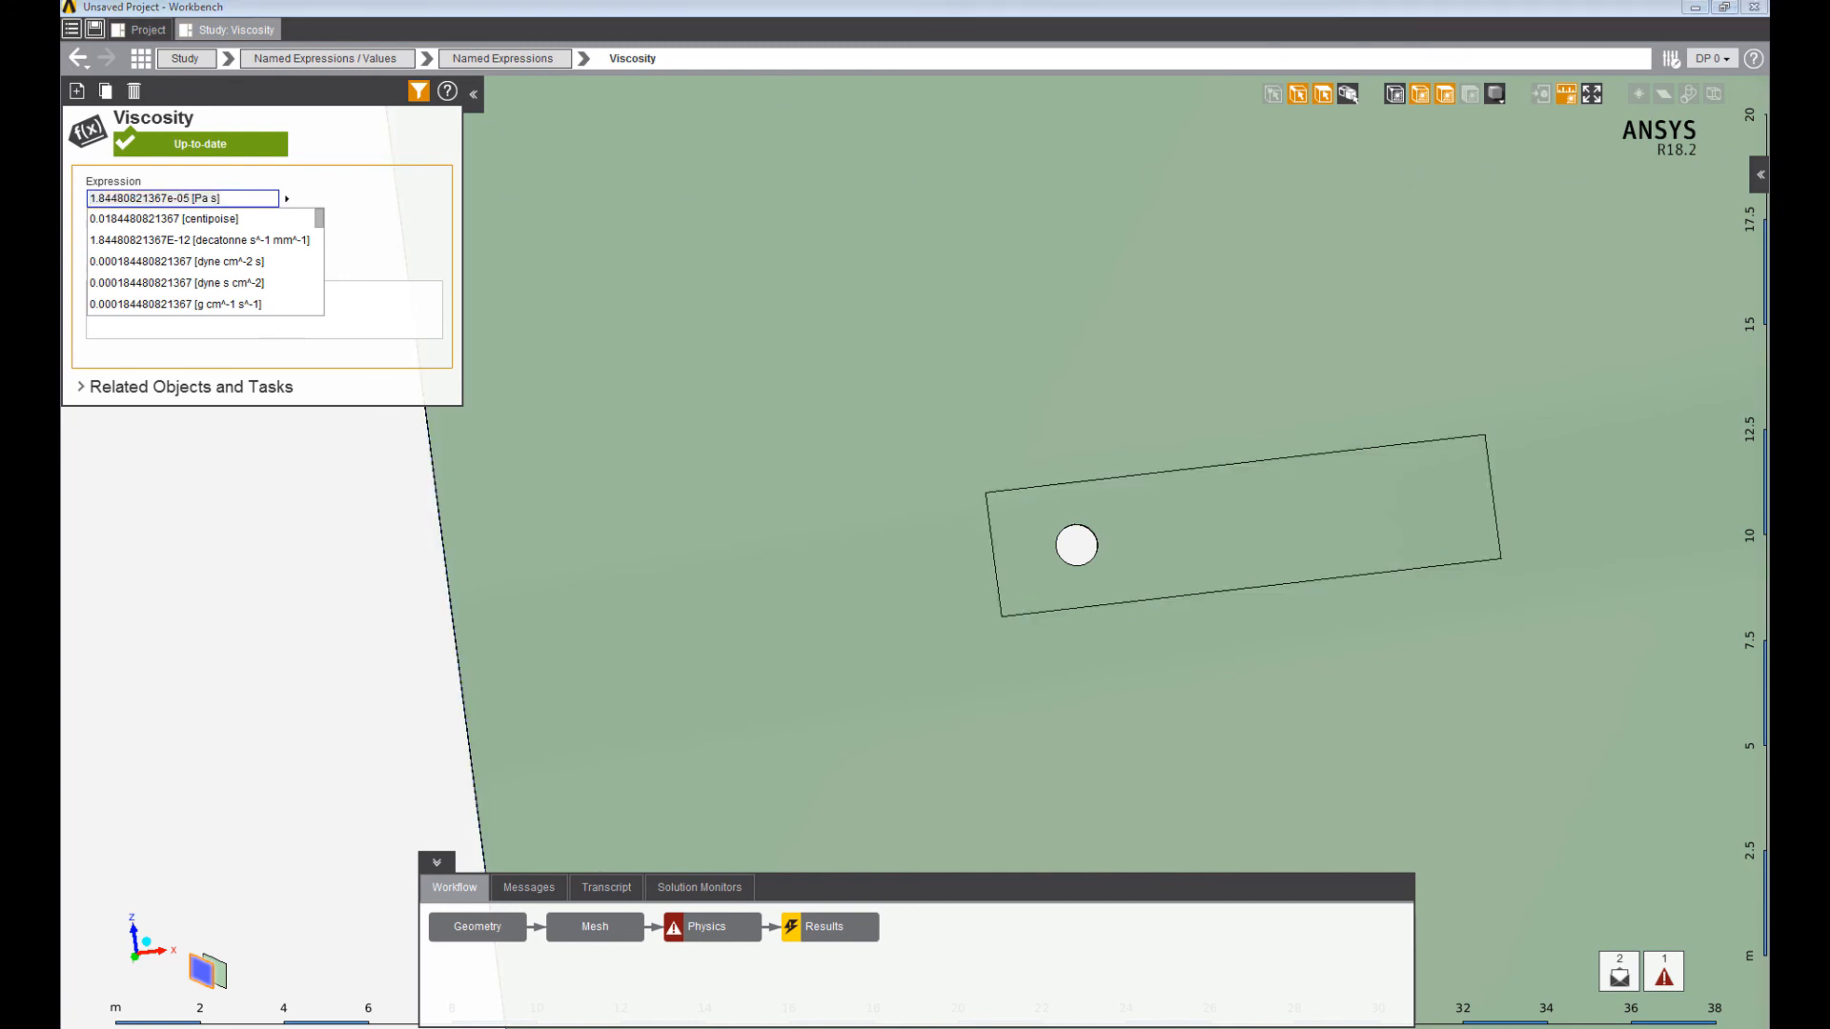
left_click(204, 197)
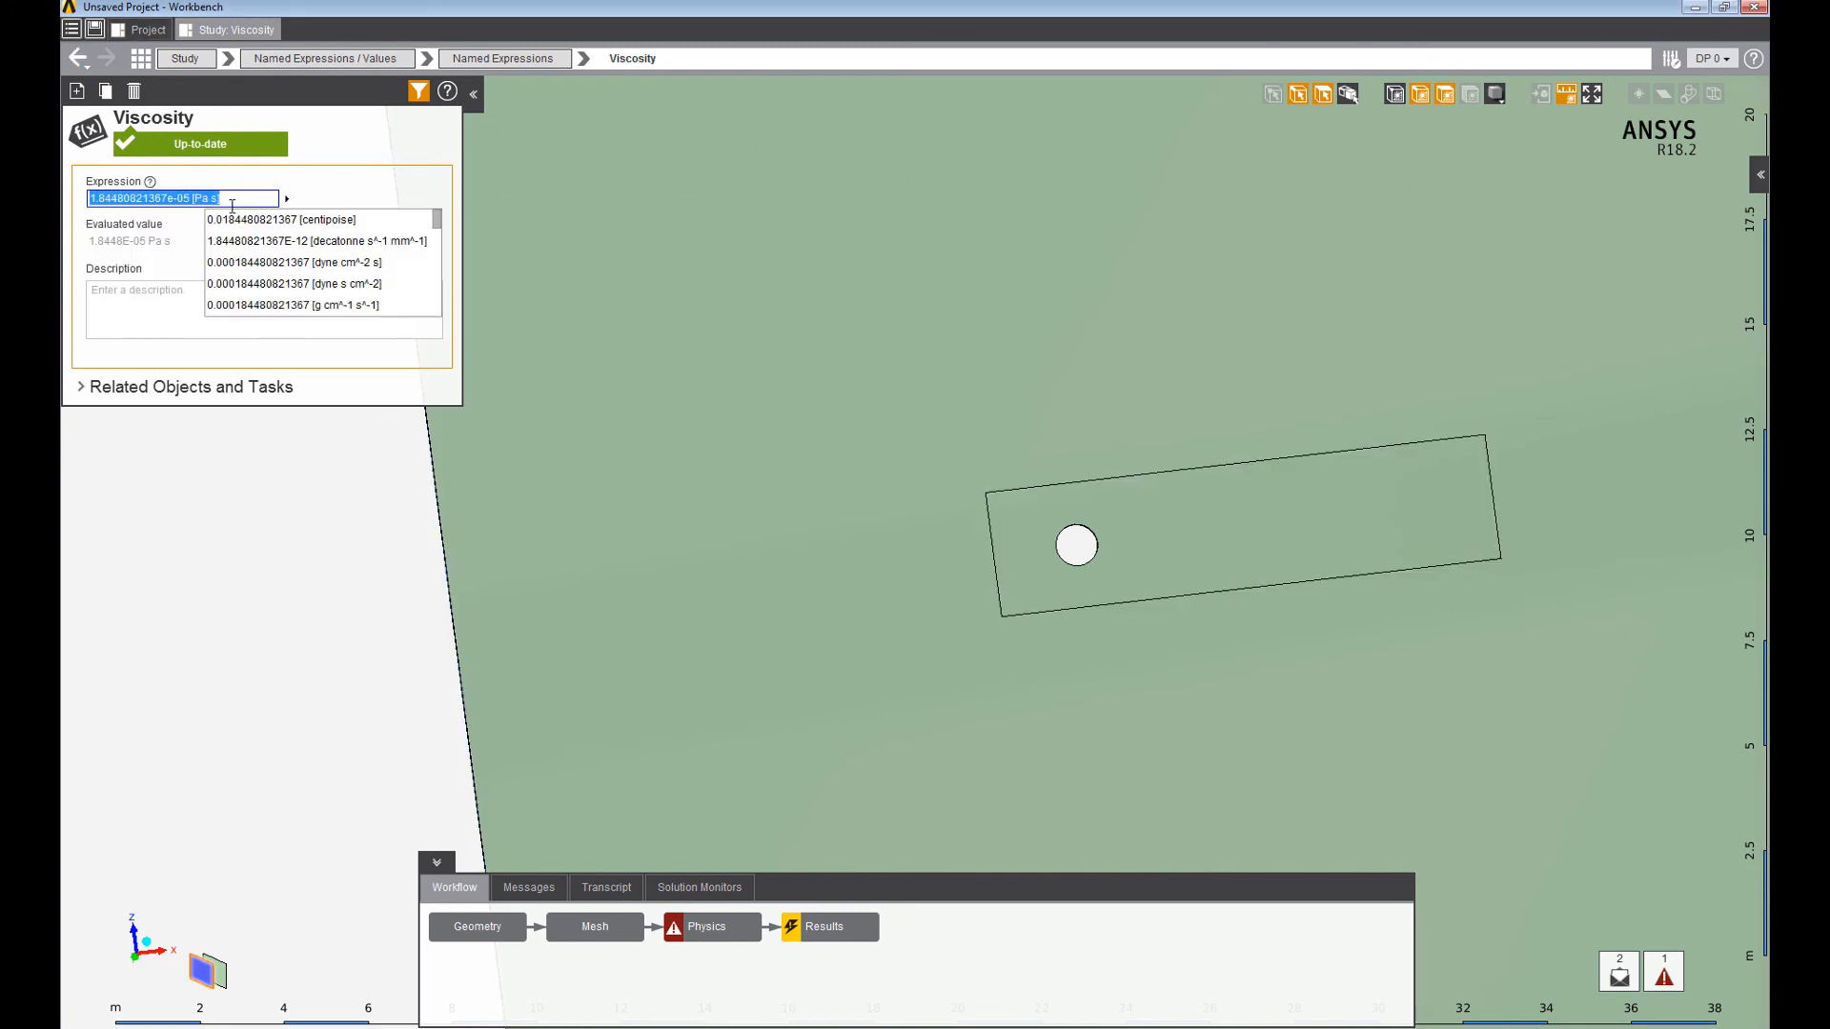
left_click(232, 202)
key("BackSpace")
key("BackSpace")
key("BackSpace")
key("BackSpace")
key("BackSpace")
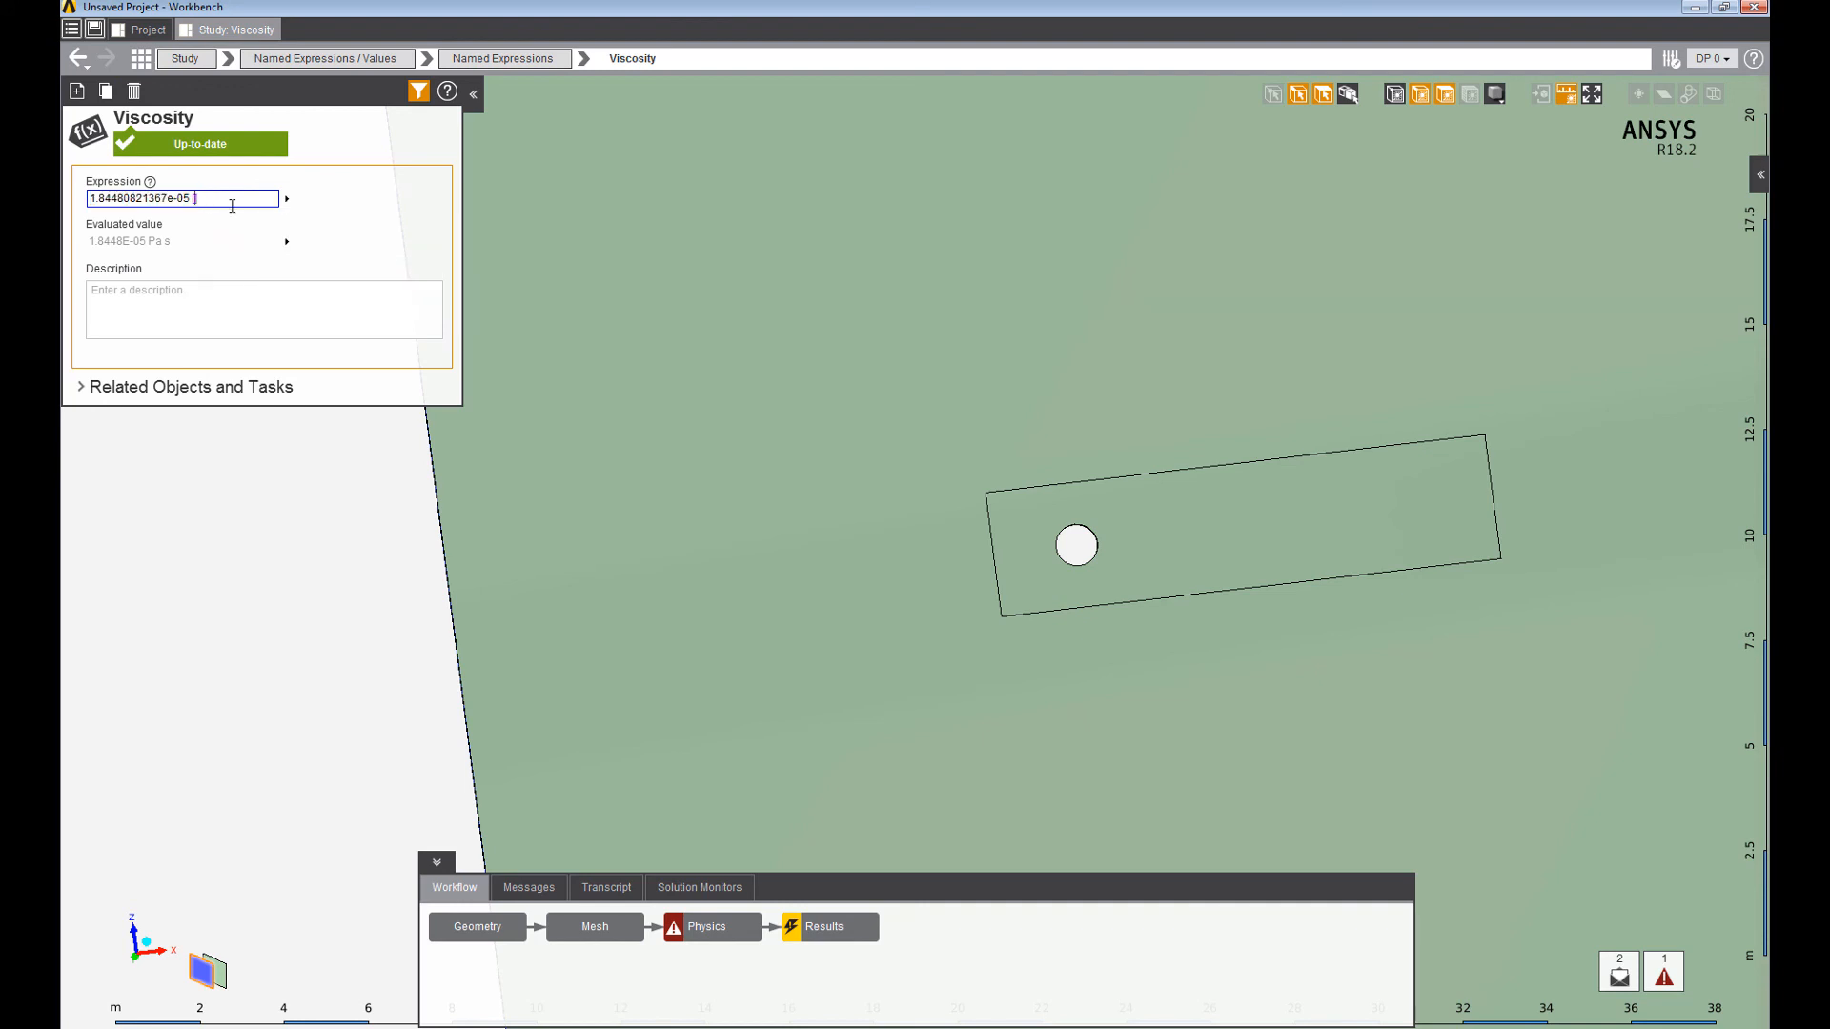
type("m^2/s]")
key("Return")
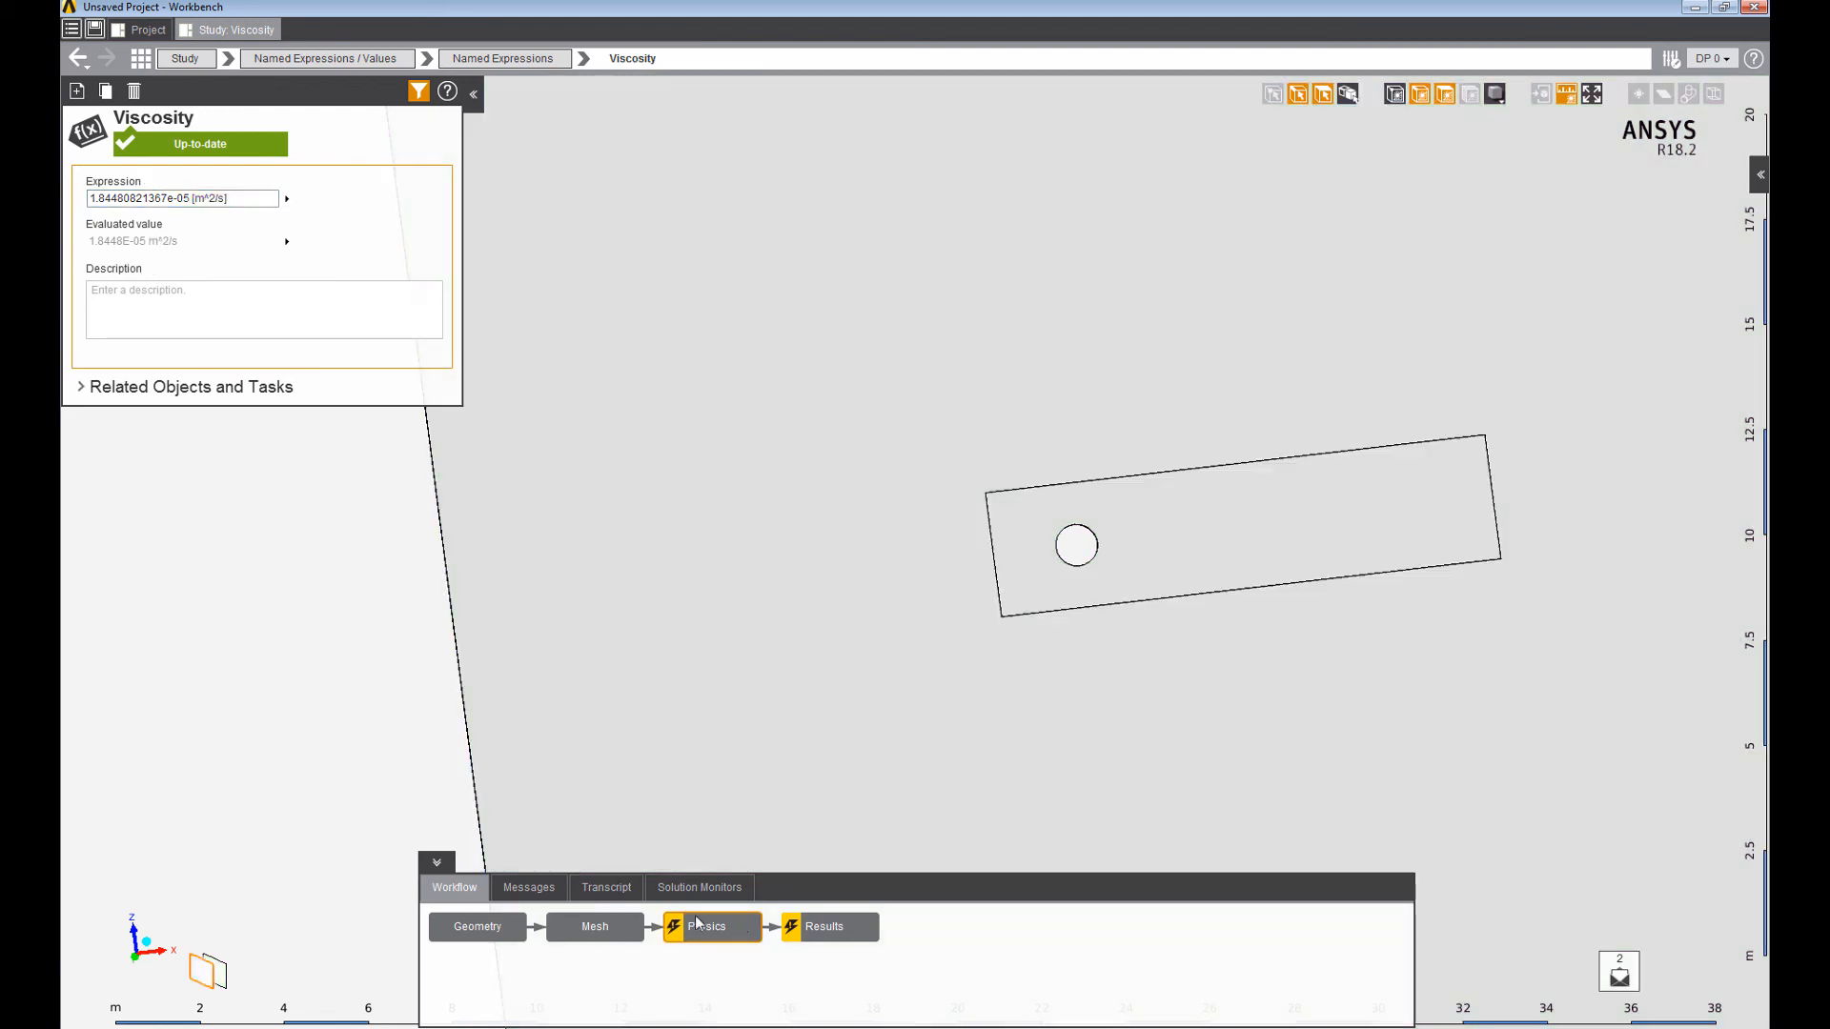
Check the X velocity component defined for the Inlet 1 boundary in the fluid flow conditions.
left_click(697, 922)
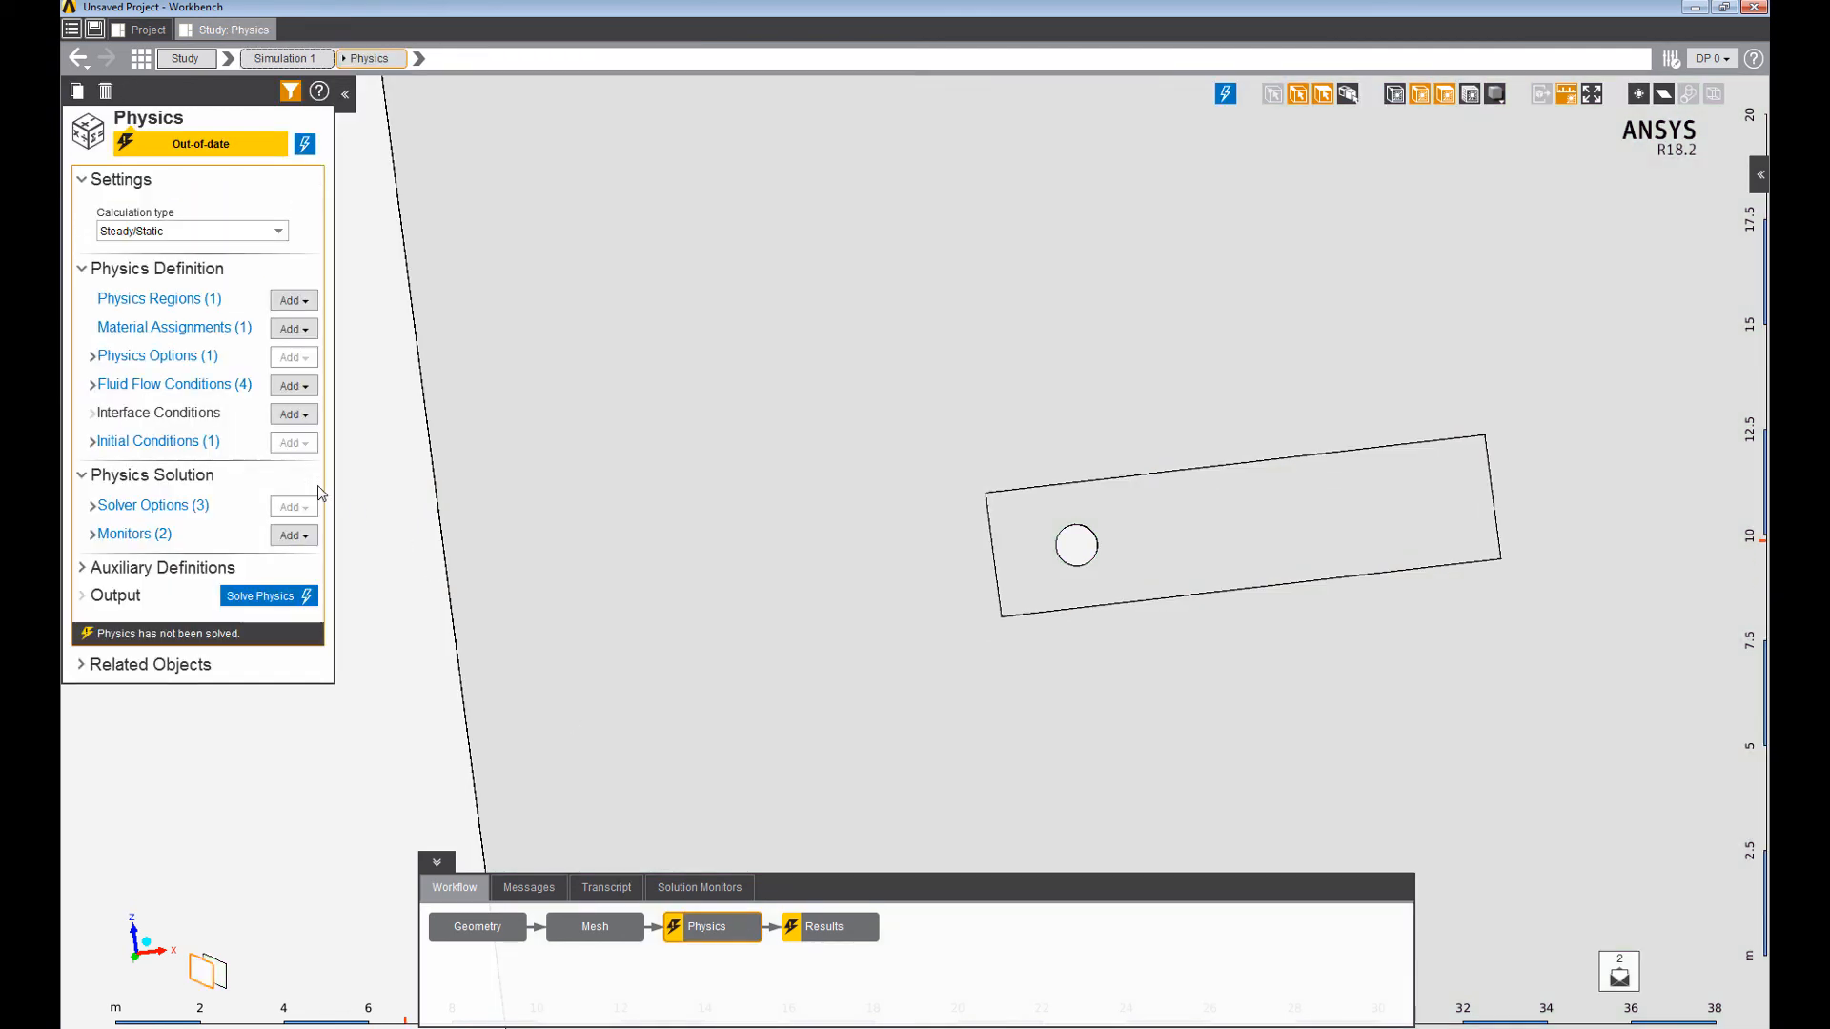
left_click(176, 384)
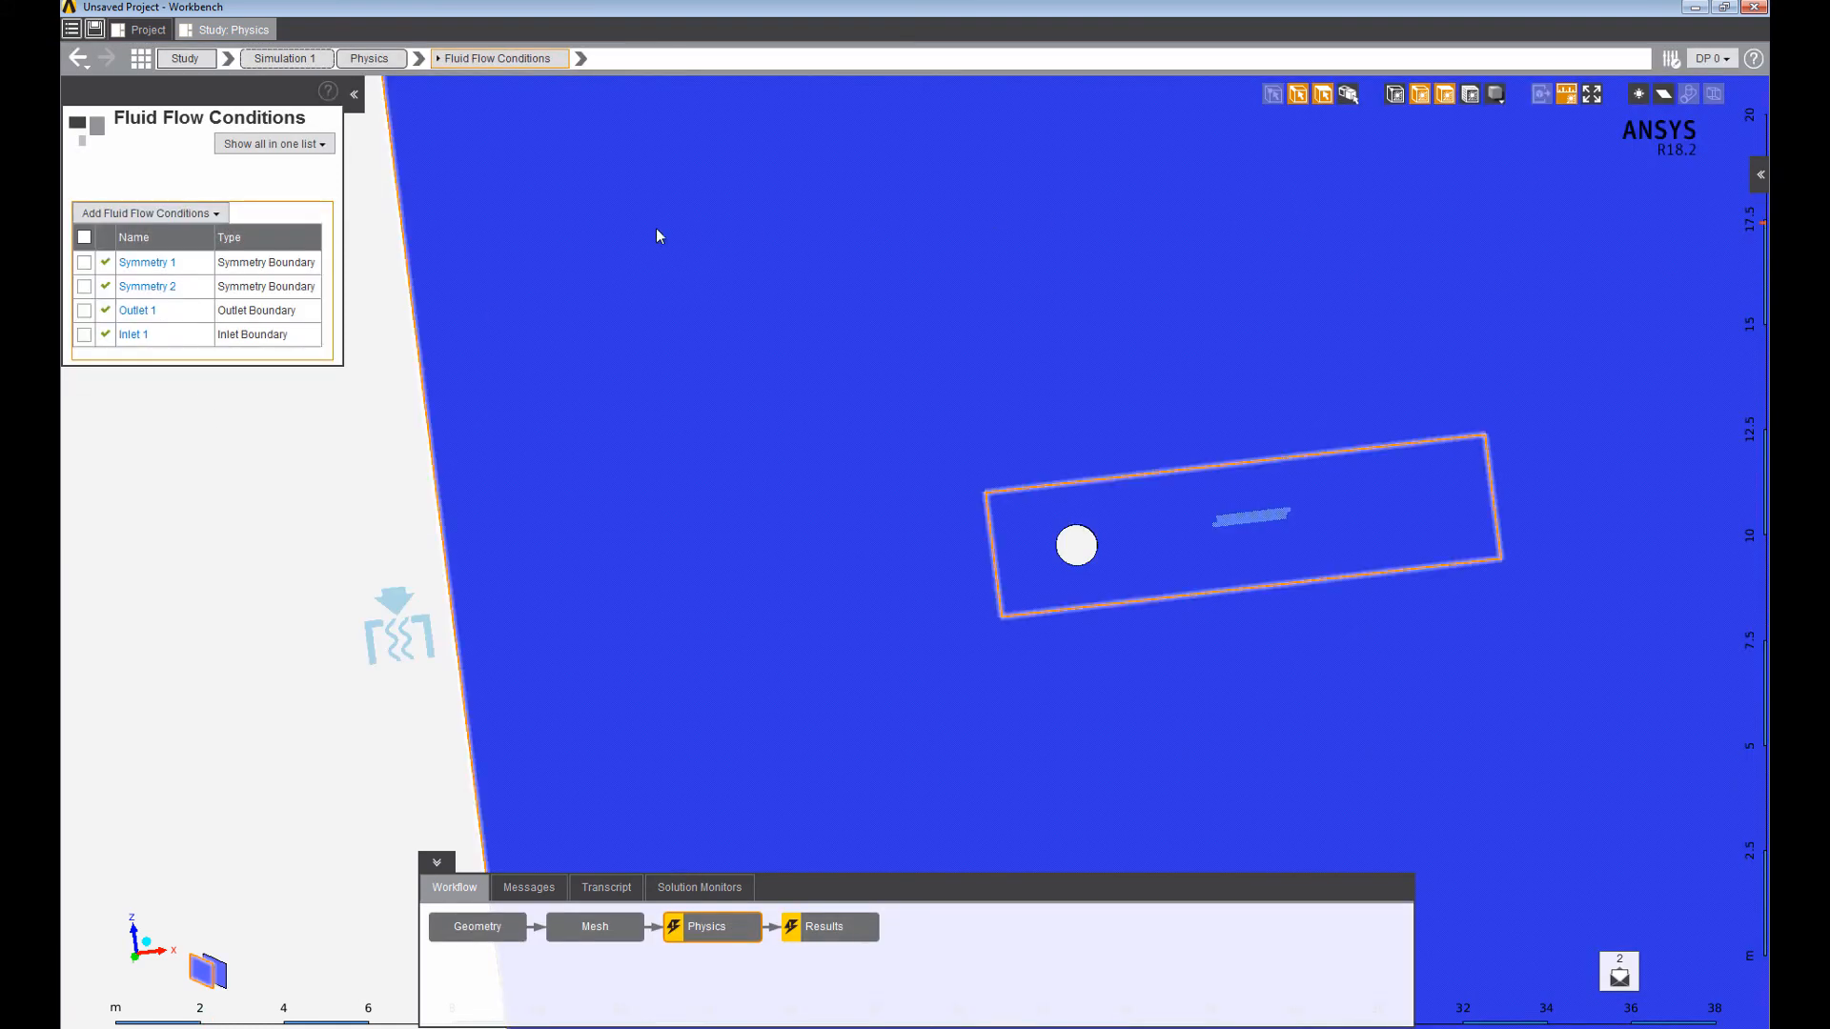
left_click(126, 336)
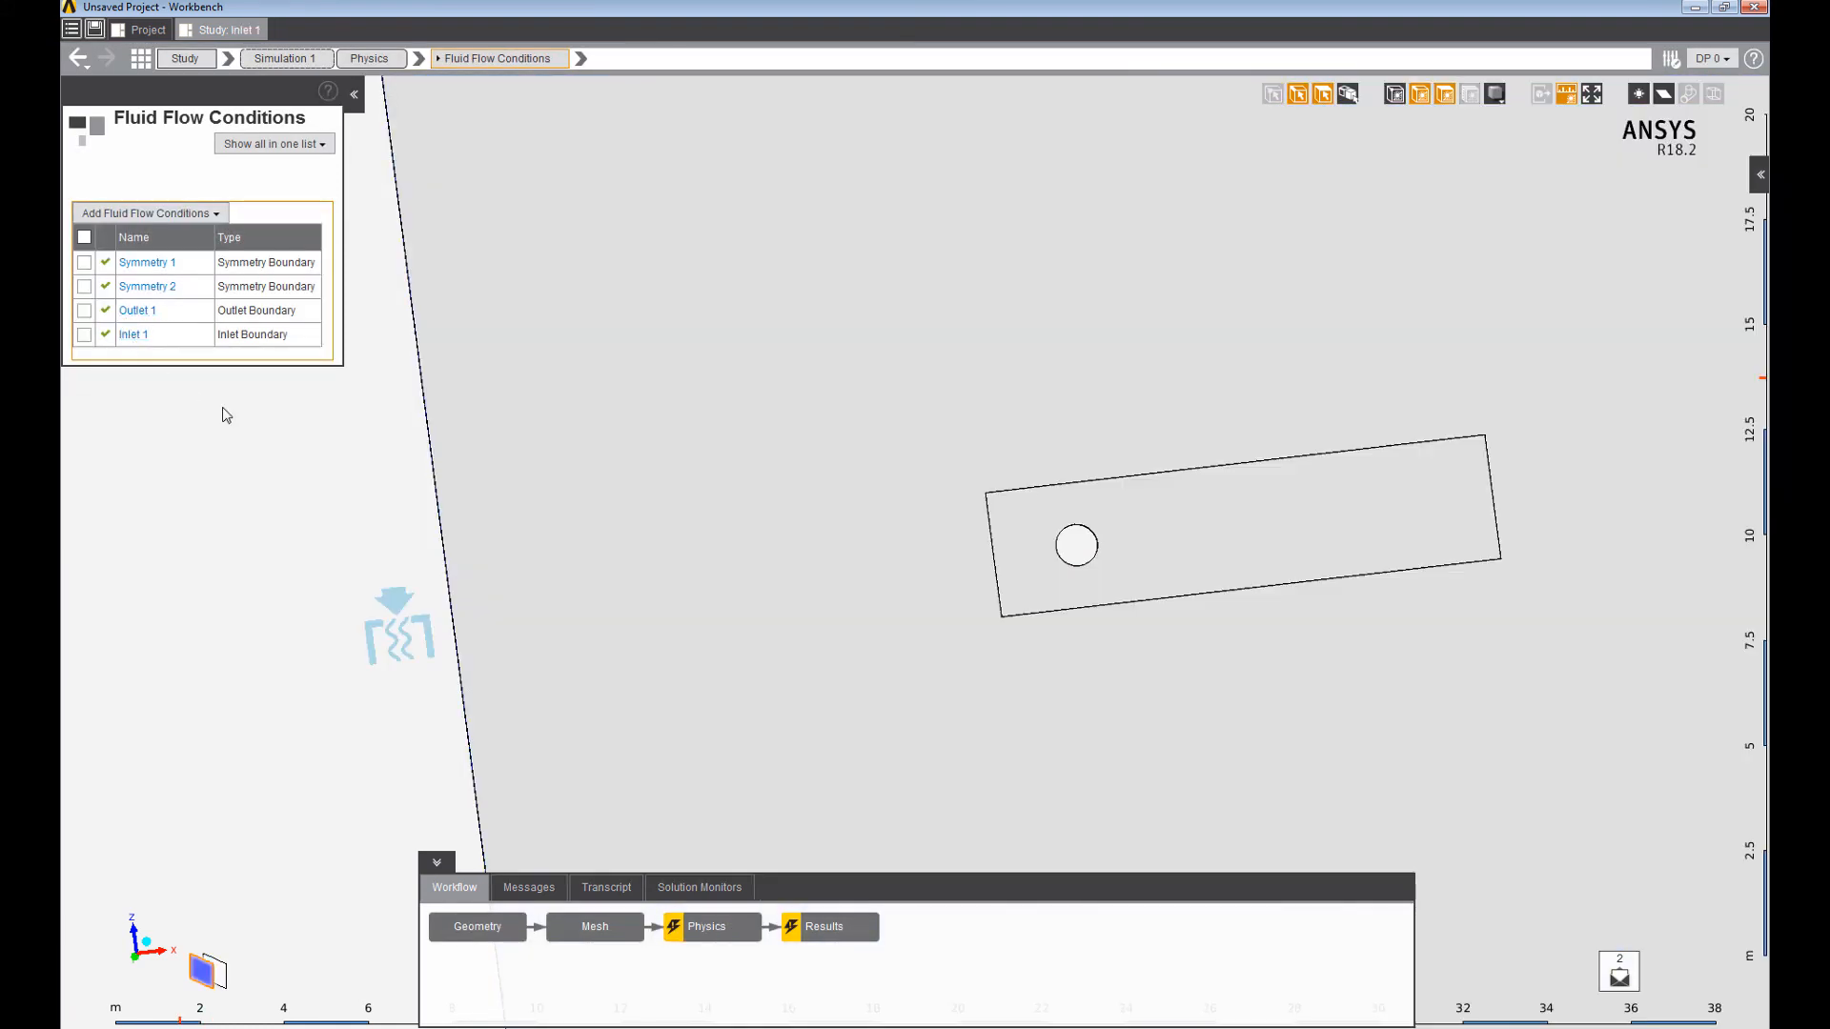
mouse_move(147, 427)
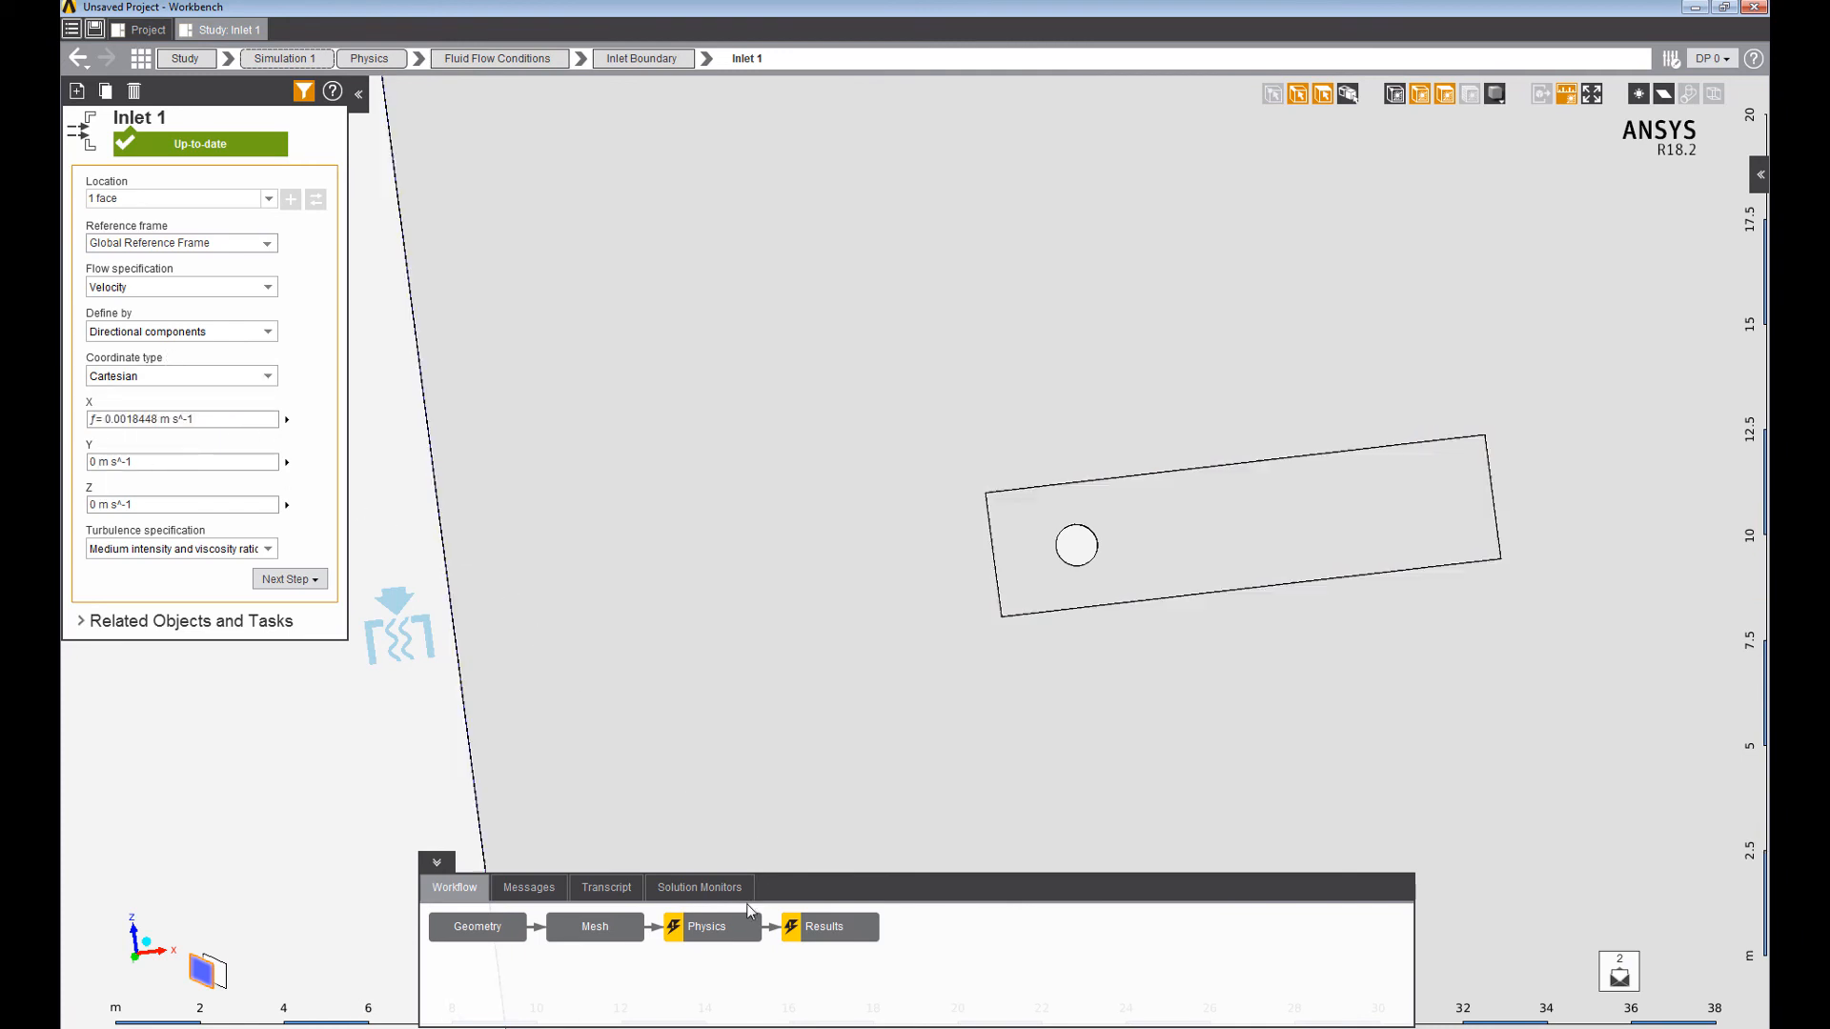
left_click(704, 926)
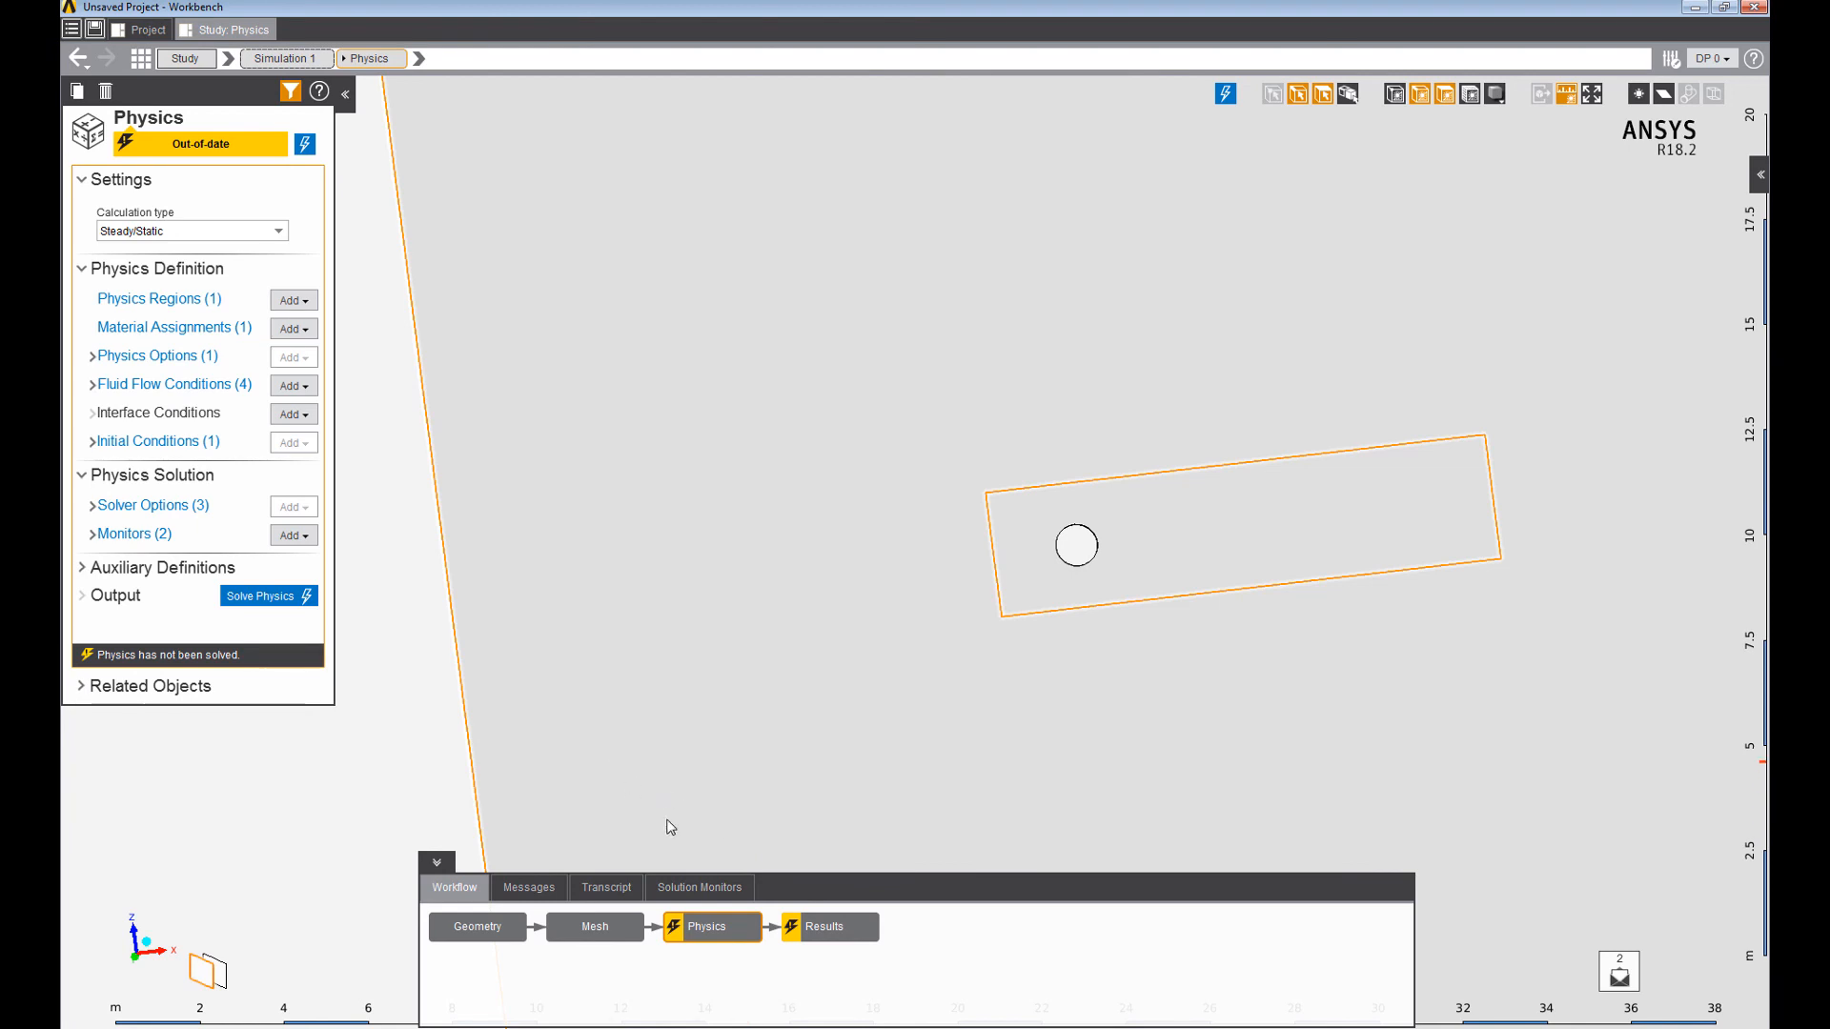
left_click(825, 926)
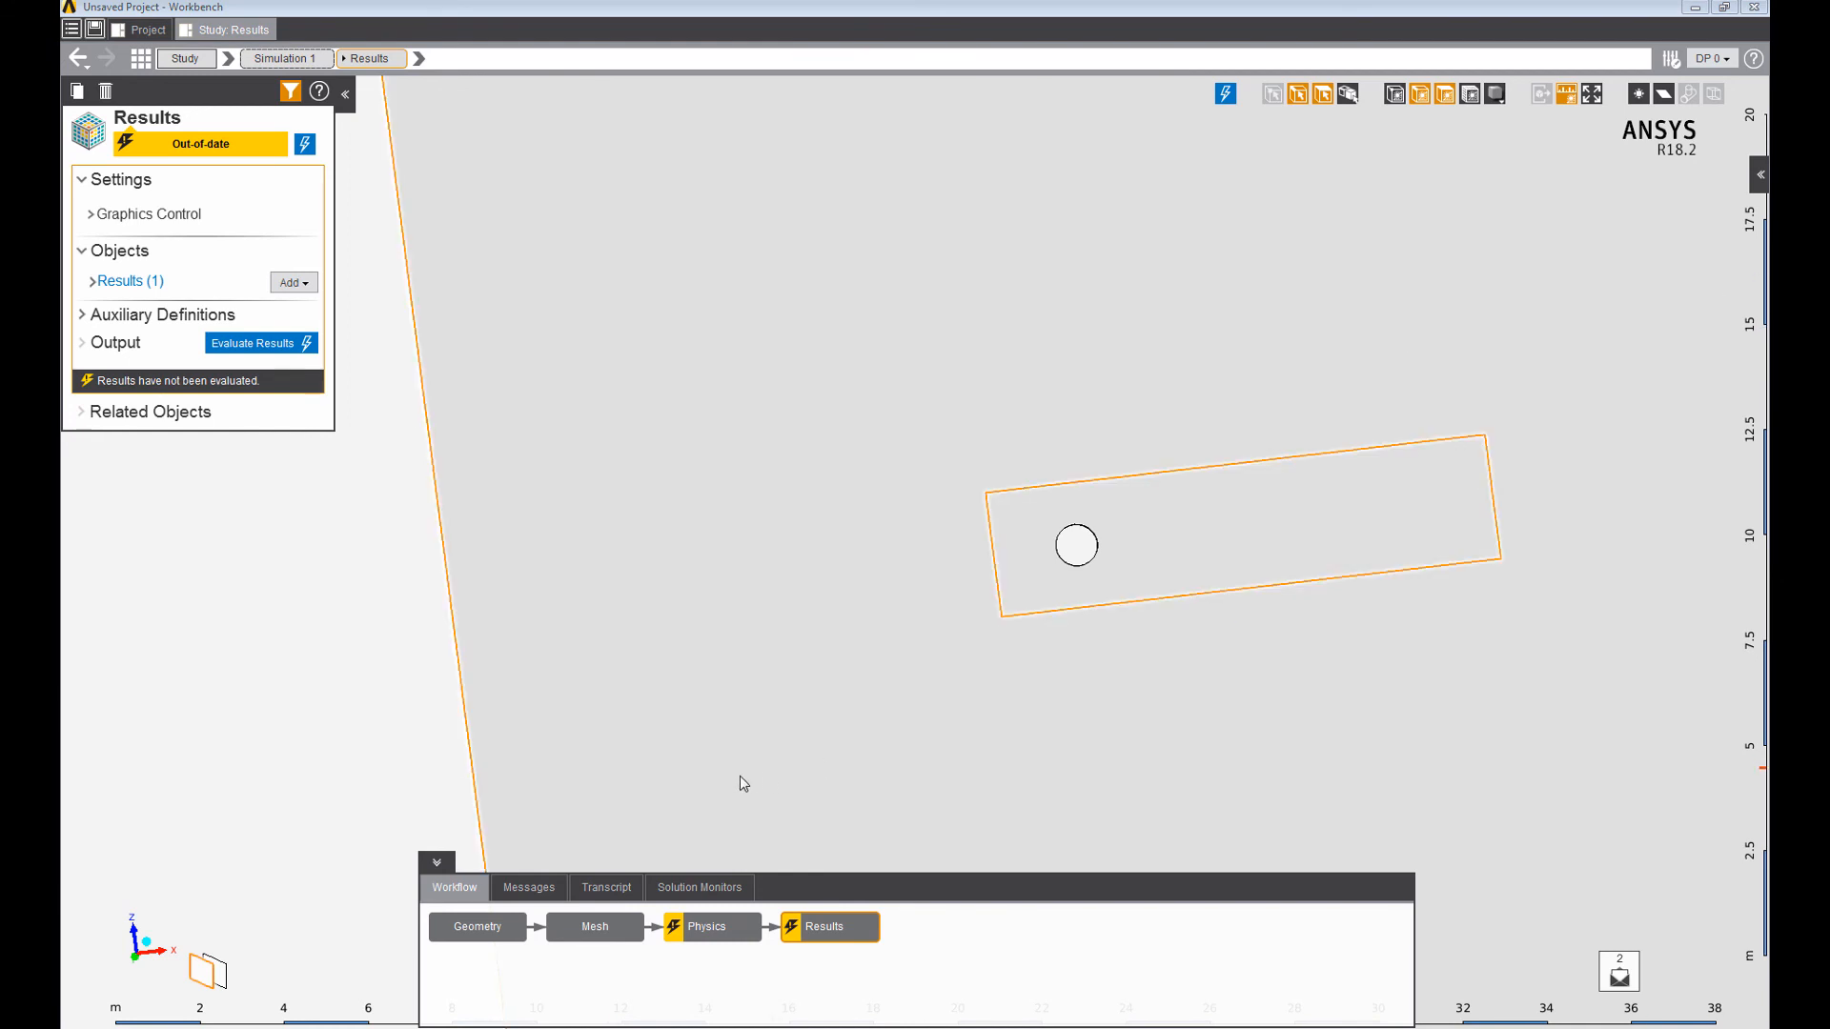
left_click(706, 927)
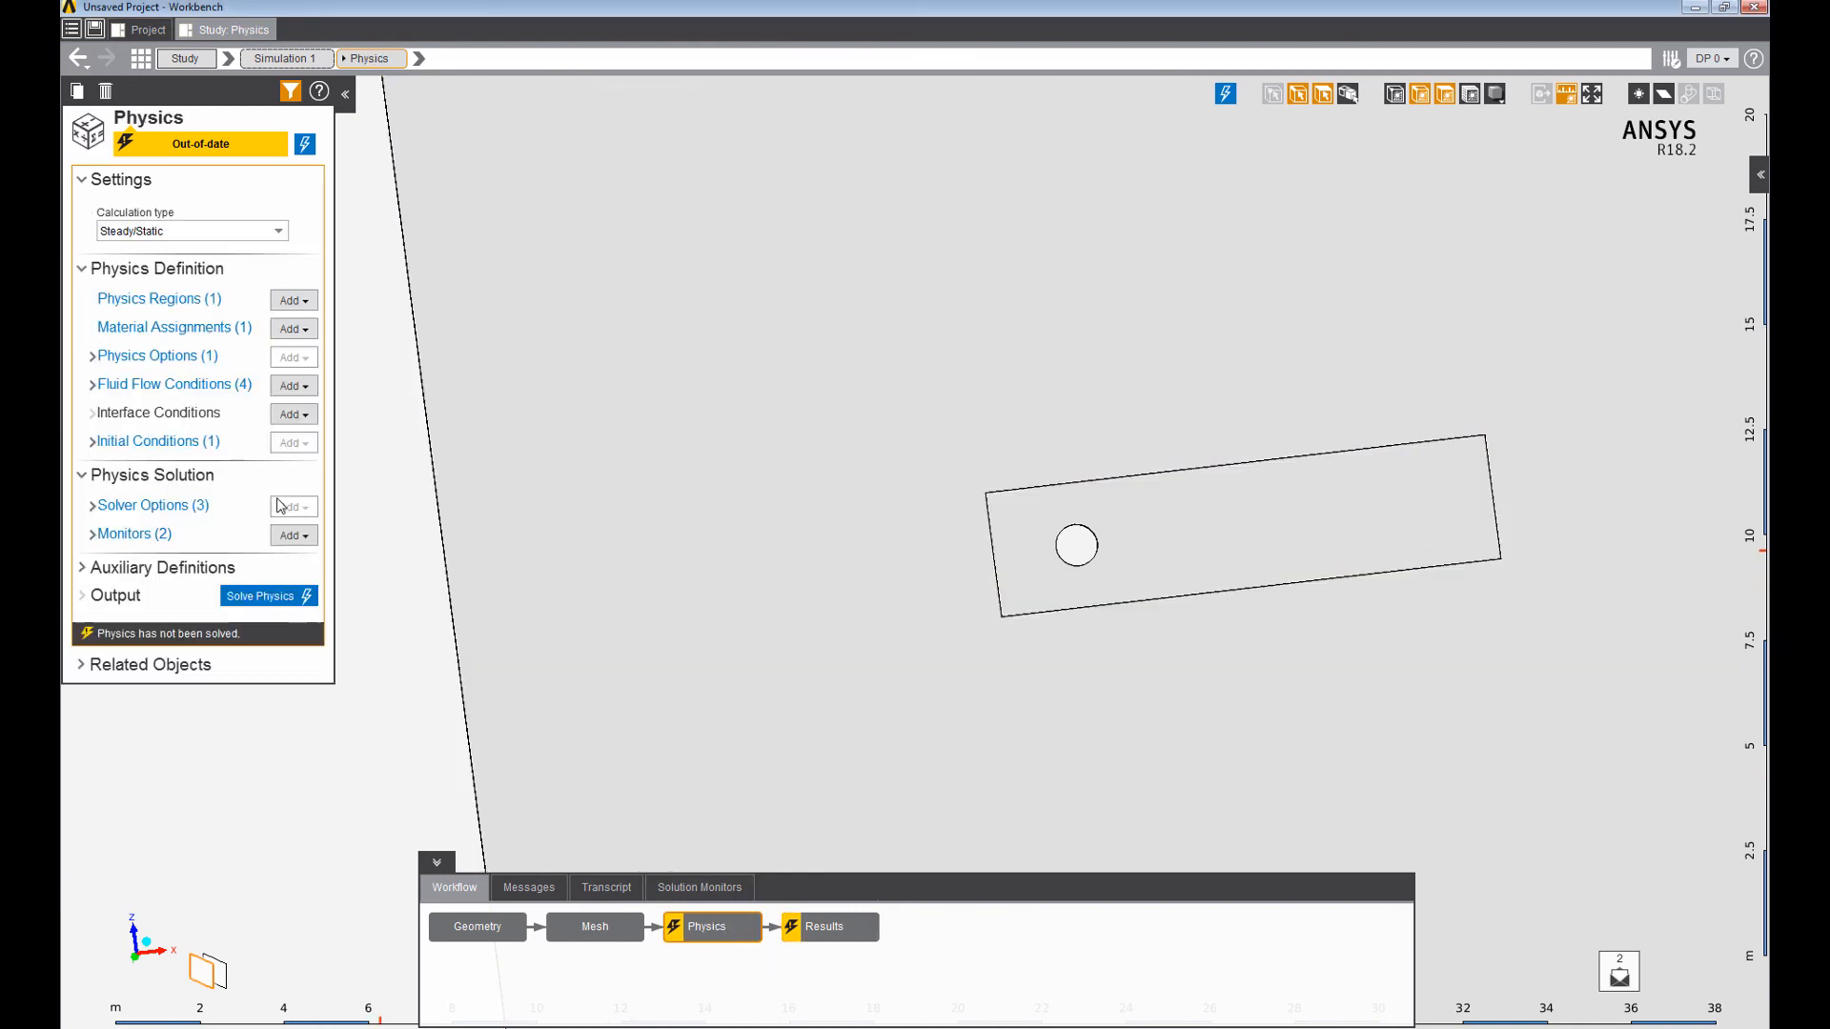
Add a Wall fluid flow condition on the curved face of the circular hole.
left_click(181, 387)
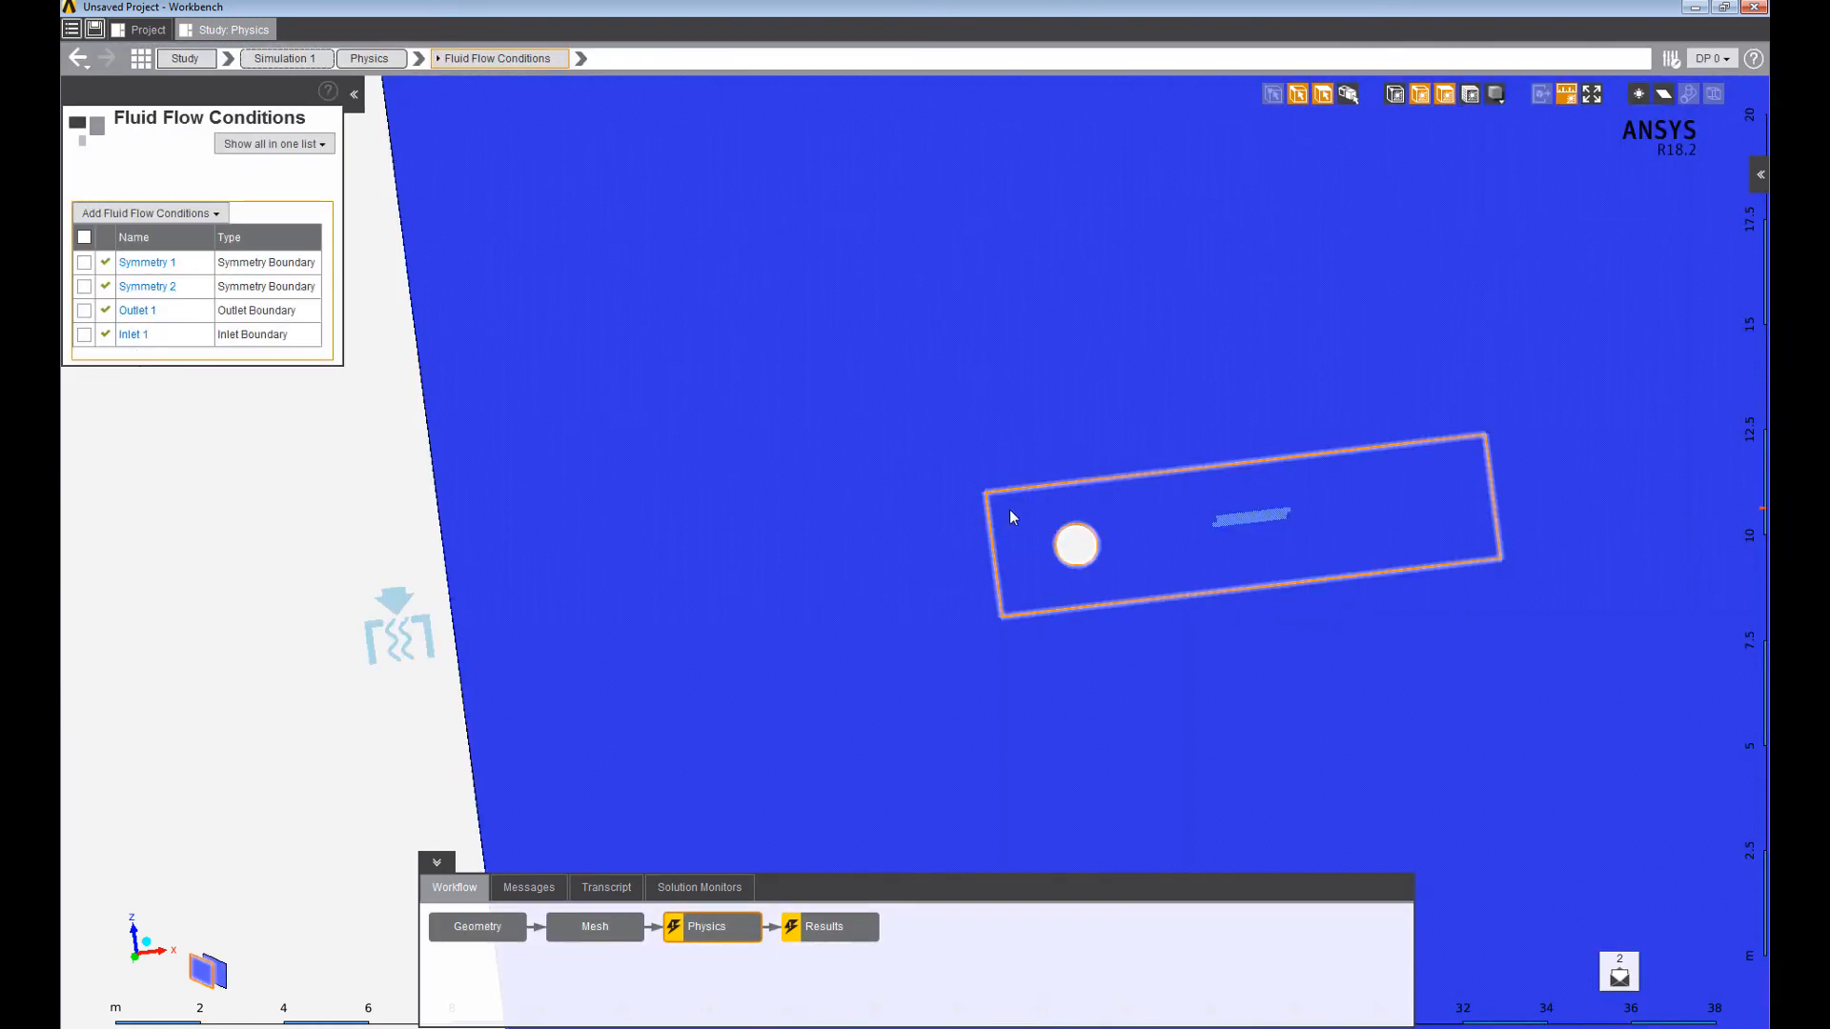
scroll(1015, 519, "up", 3)
middle_click_drag(1239, 608, 1197, 590)
scroll(1197, 589, "up", 4)
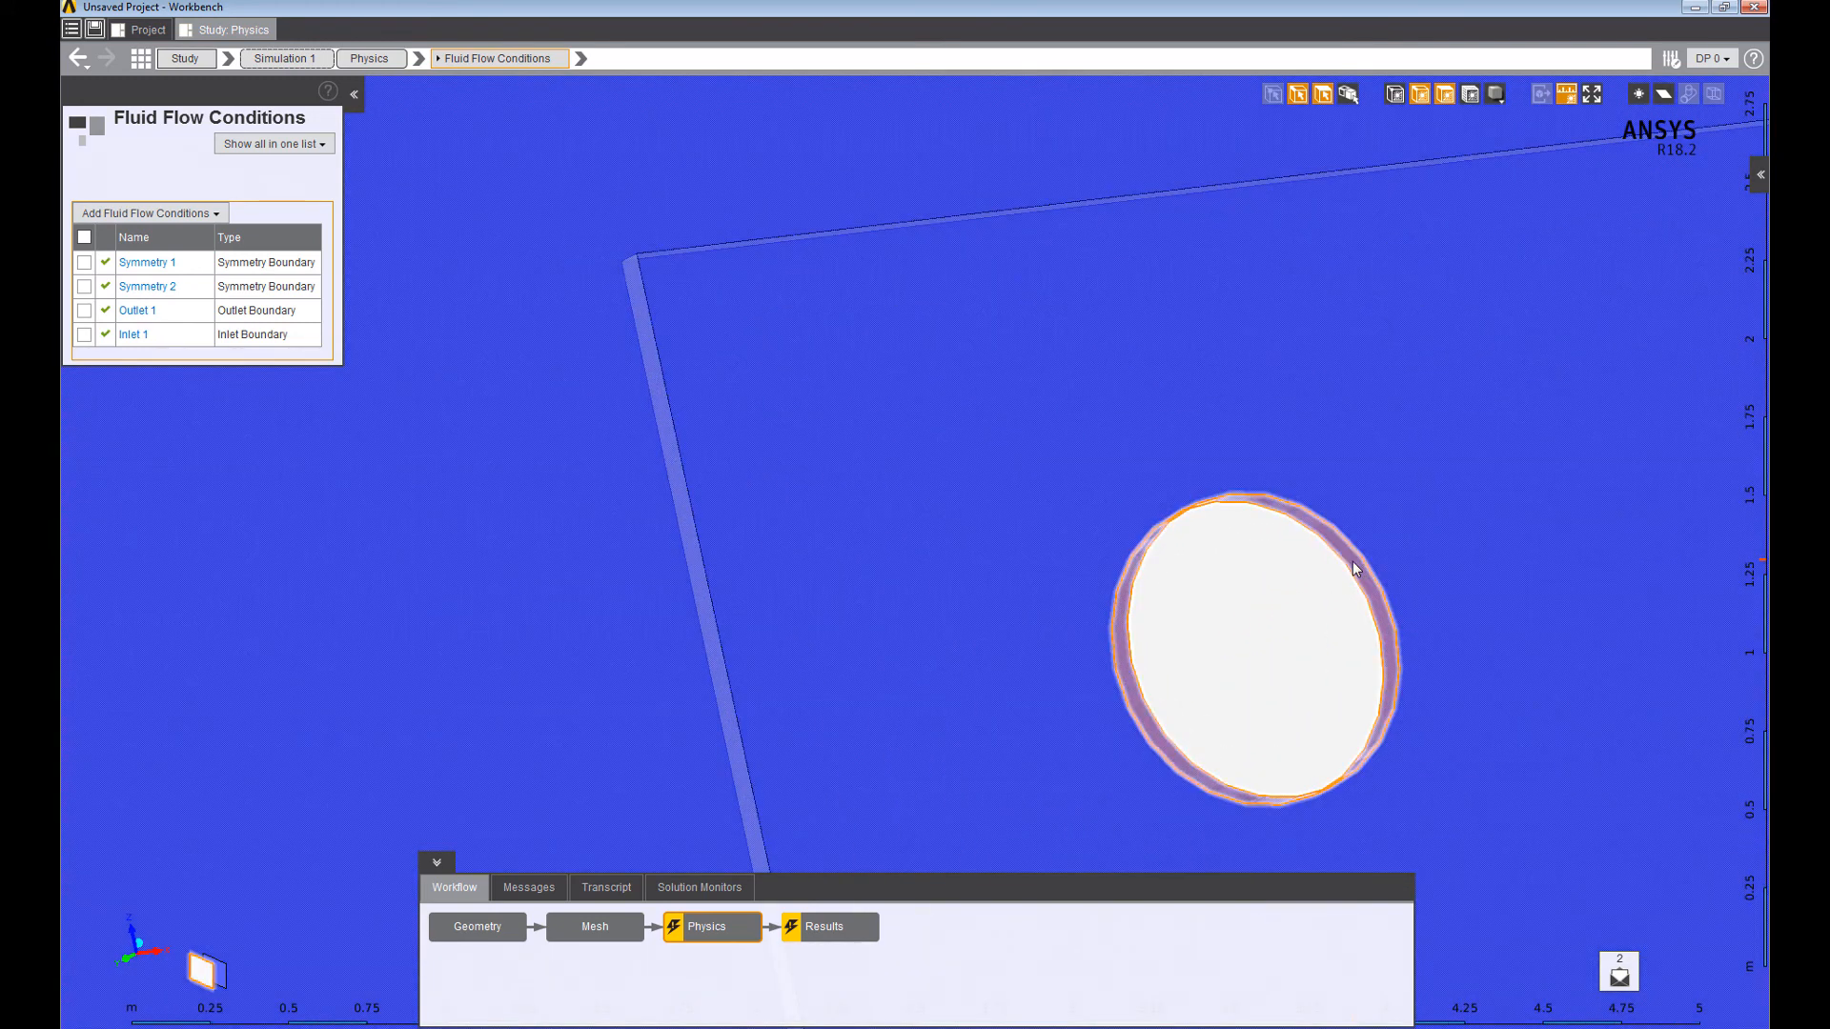
right_click(1352, 563)
mouse_move(1454, 580)
mouse_move(1609, 604)
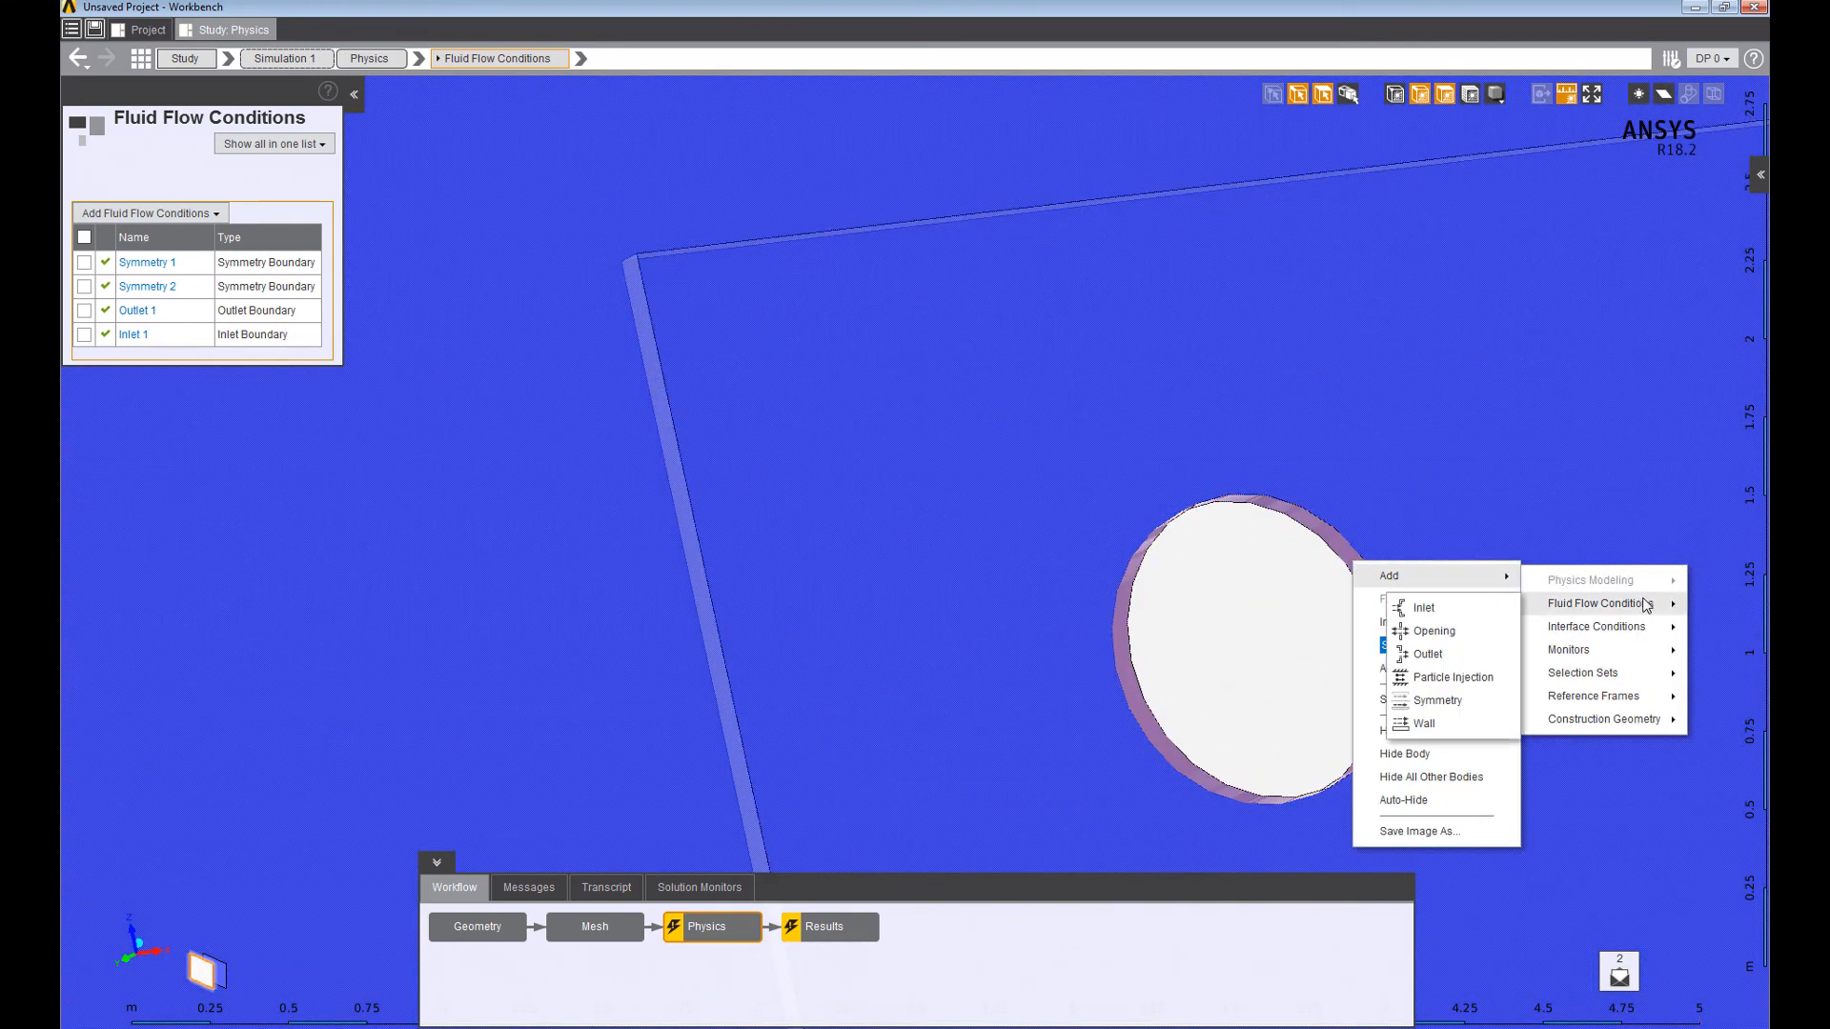
left_click(1427, 726)
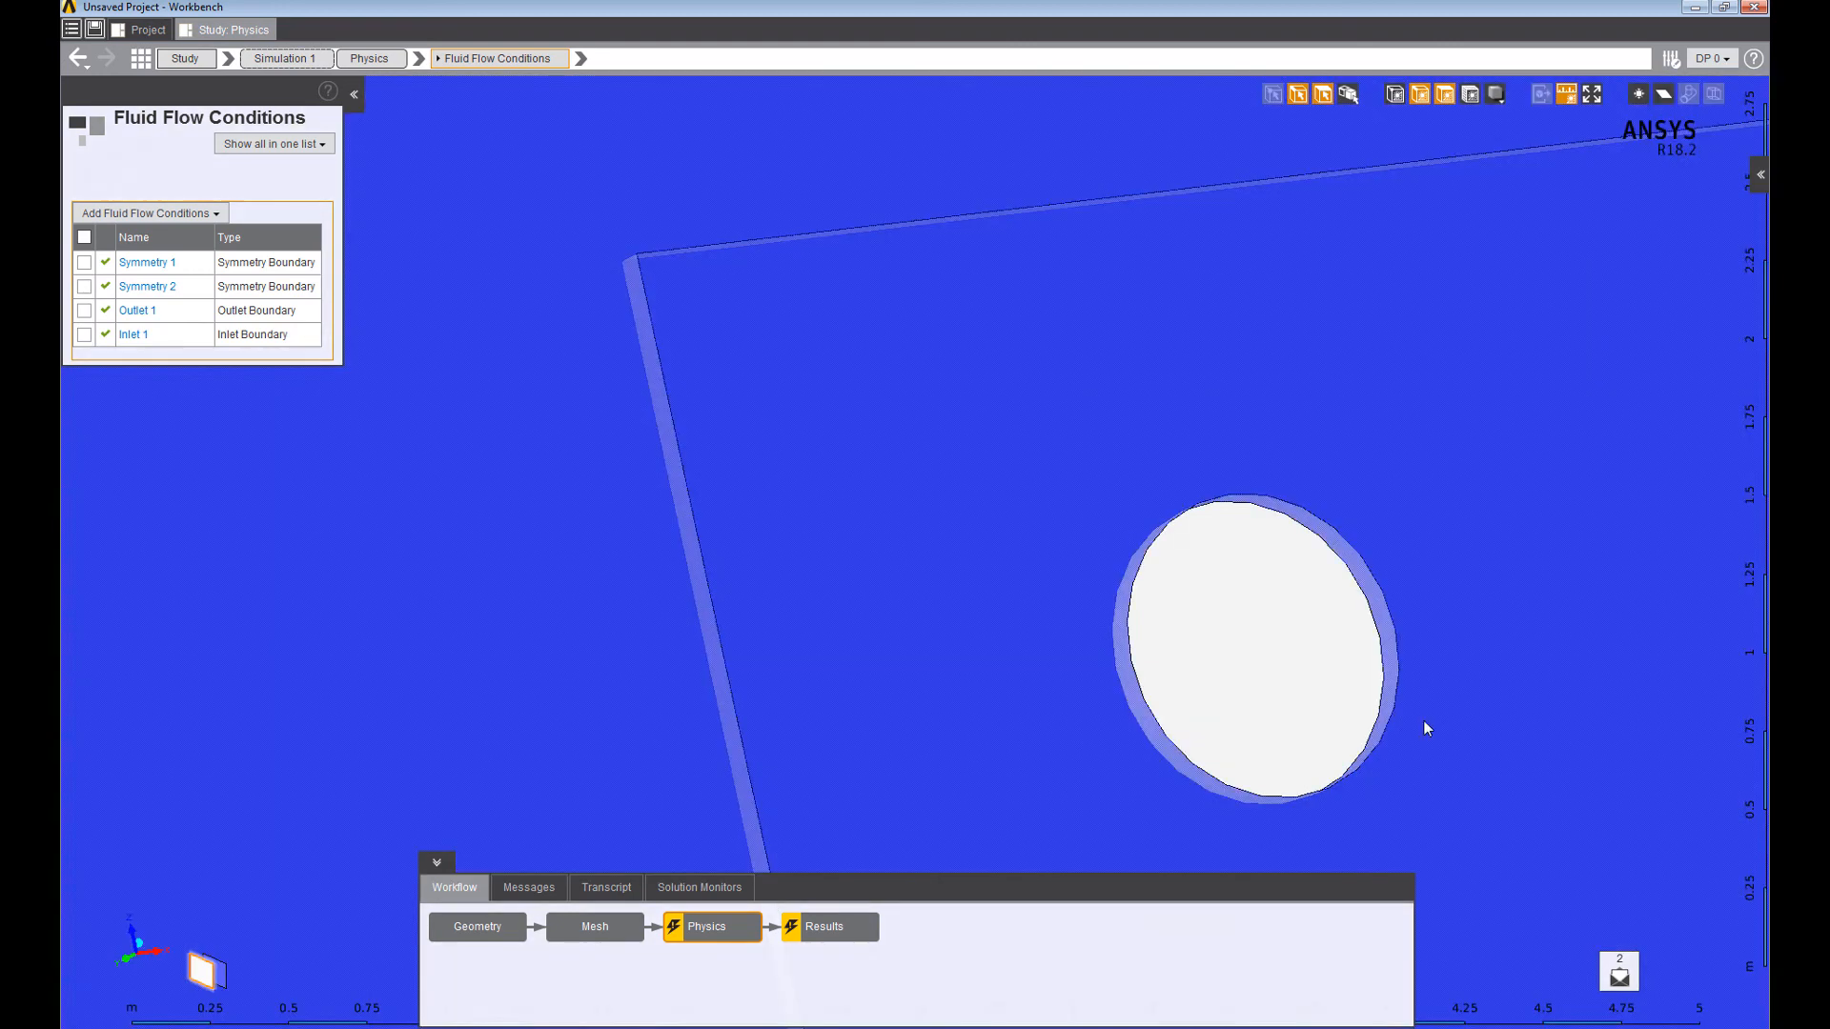
Rename the new wall boundary to Cylinder.
triple_click(179, 113)
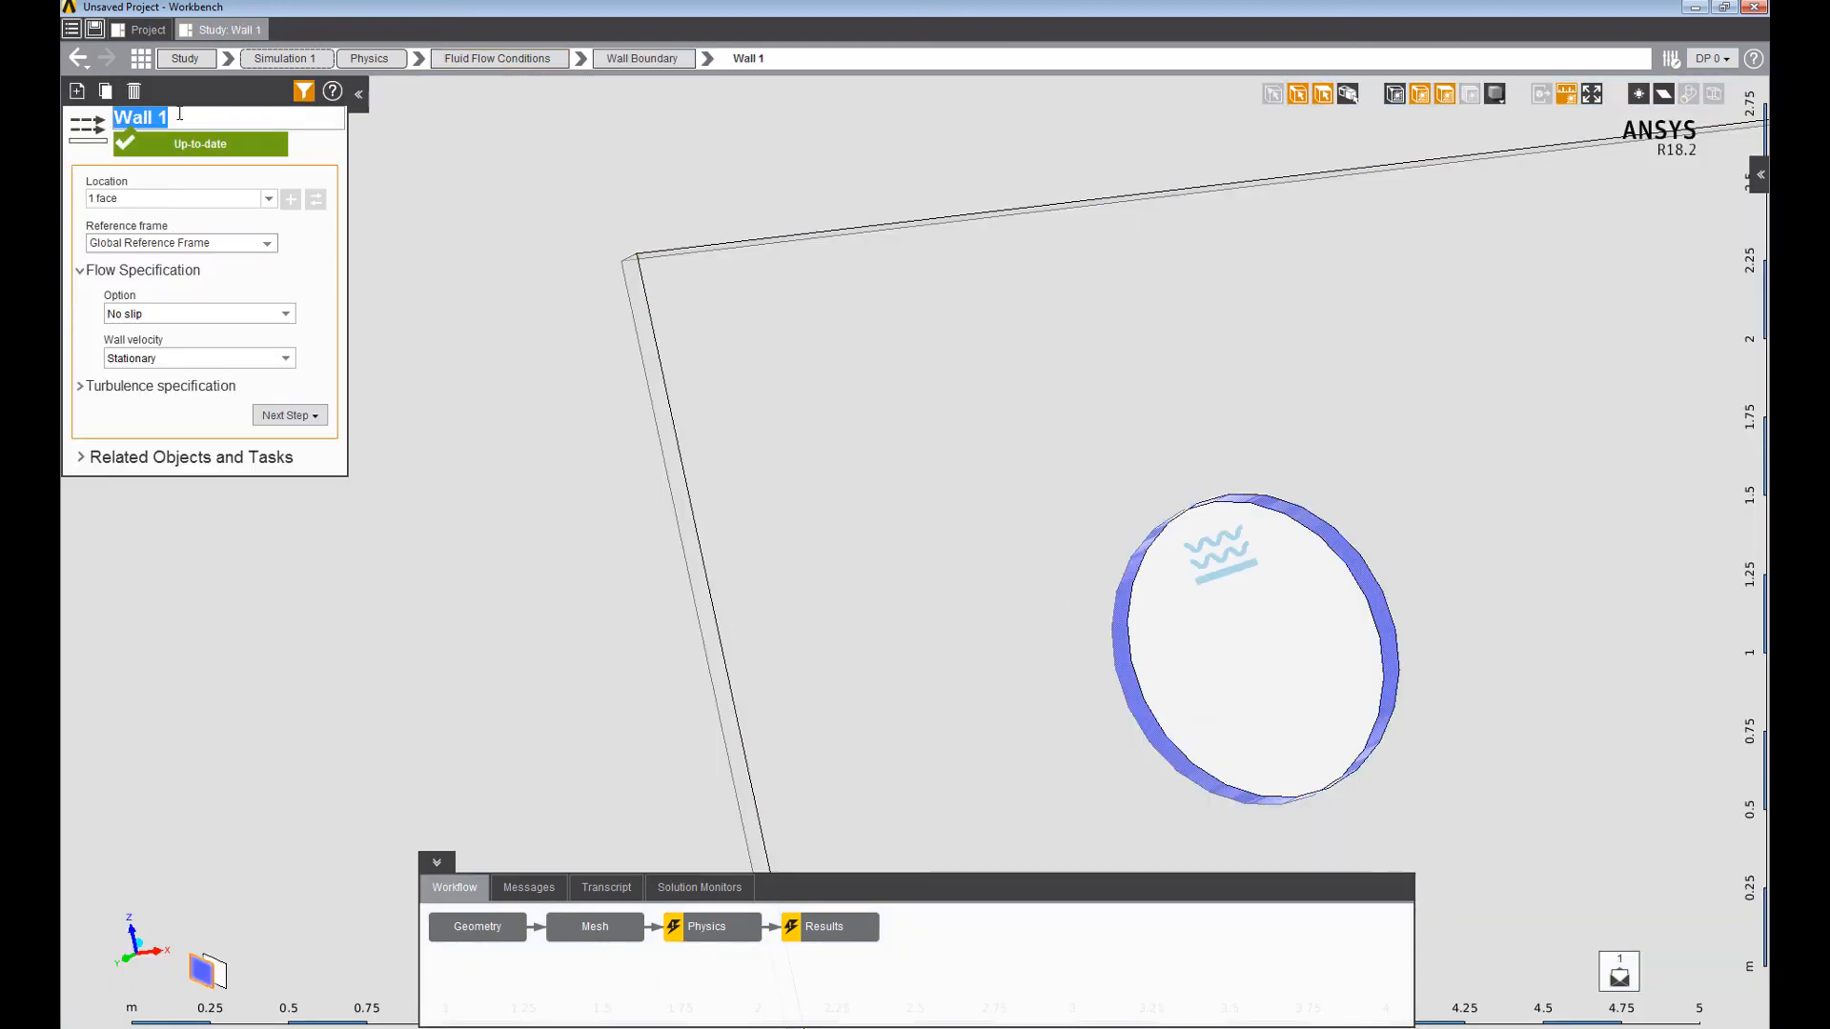
type("Cylinder")
key("Return")
Add a calculated value to the results, set its method to User-defined expression, and name it Cd.
left_click(829, 927)
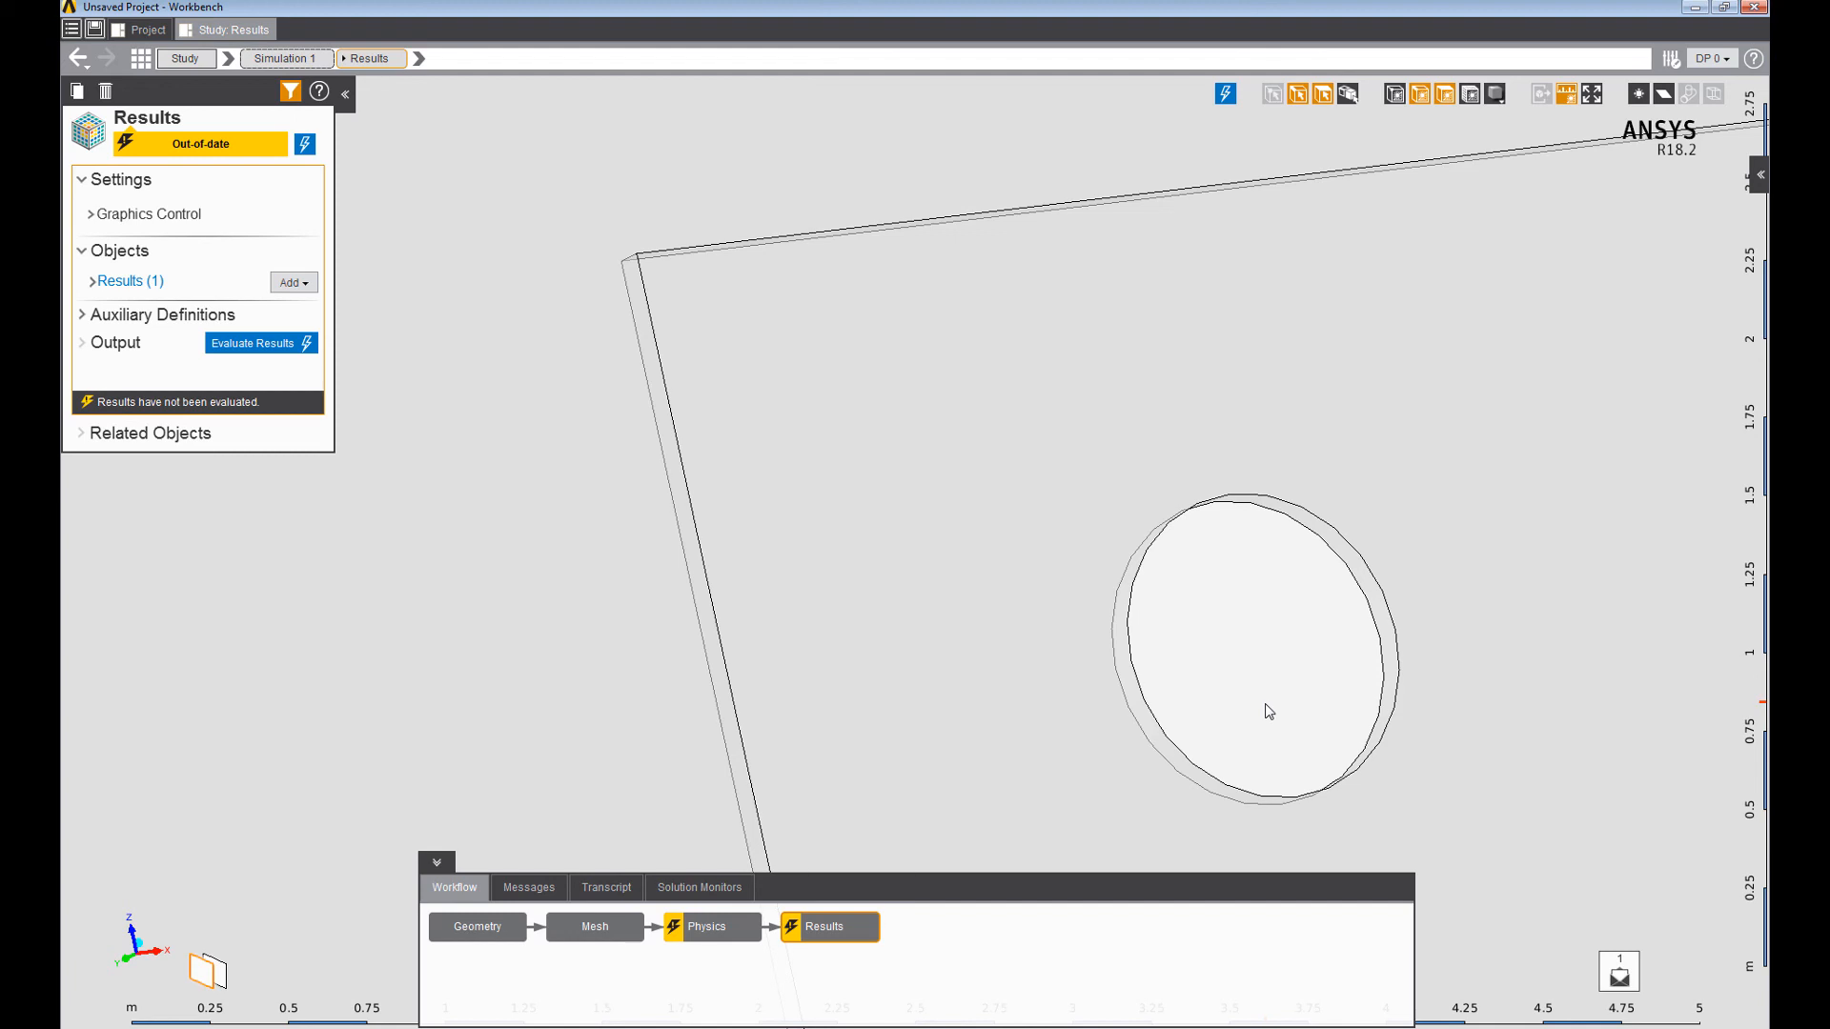
middle_click_drag(901, 797, 1095, 609)
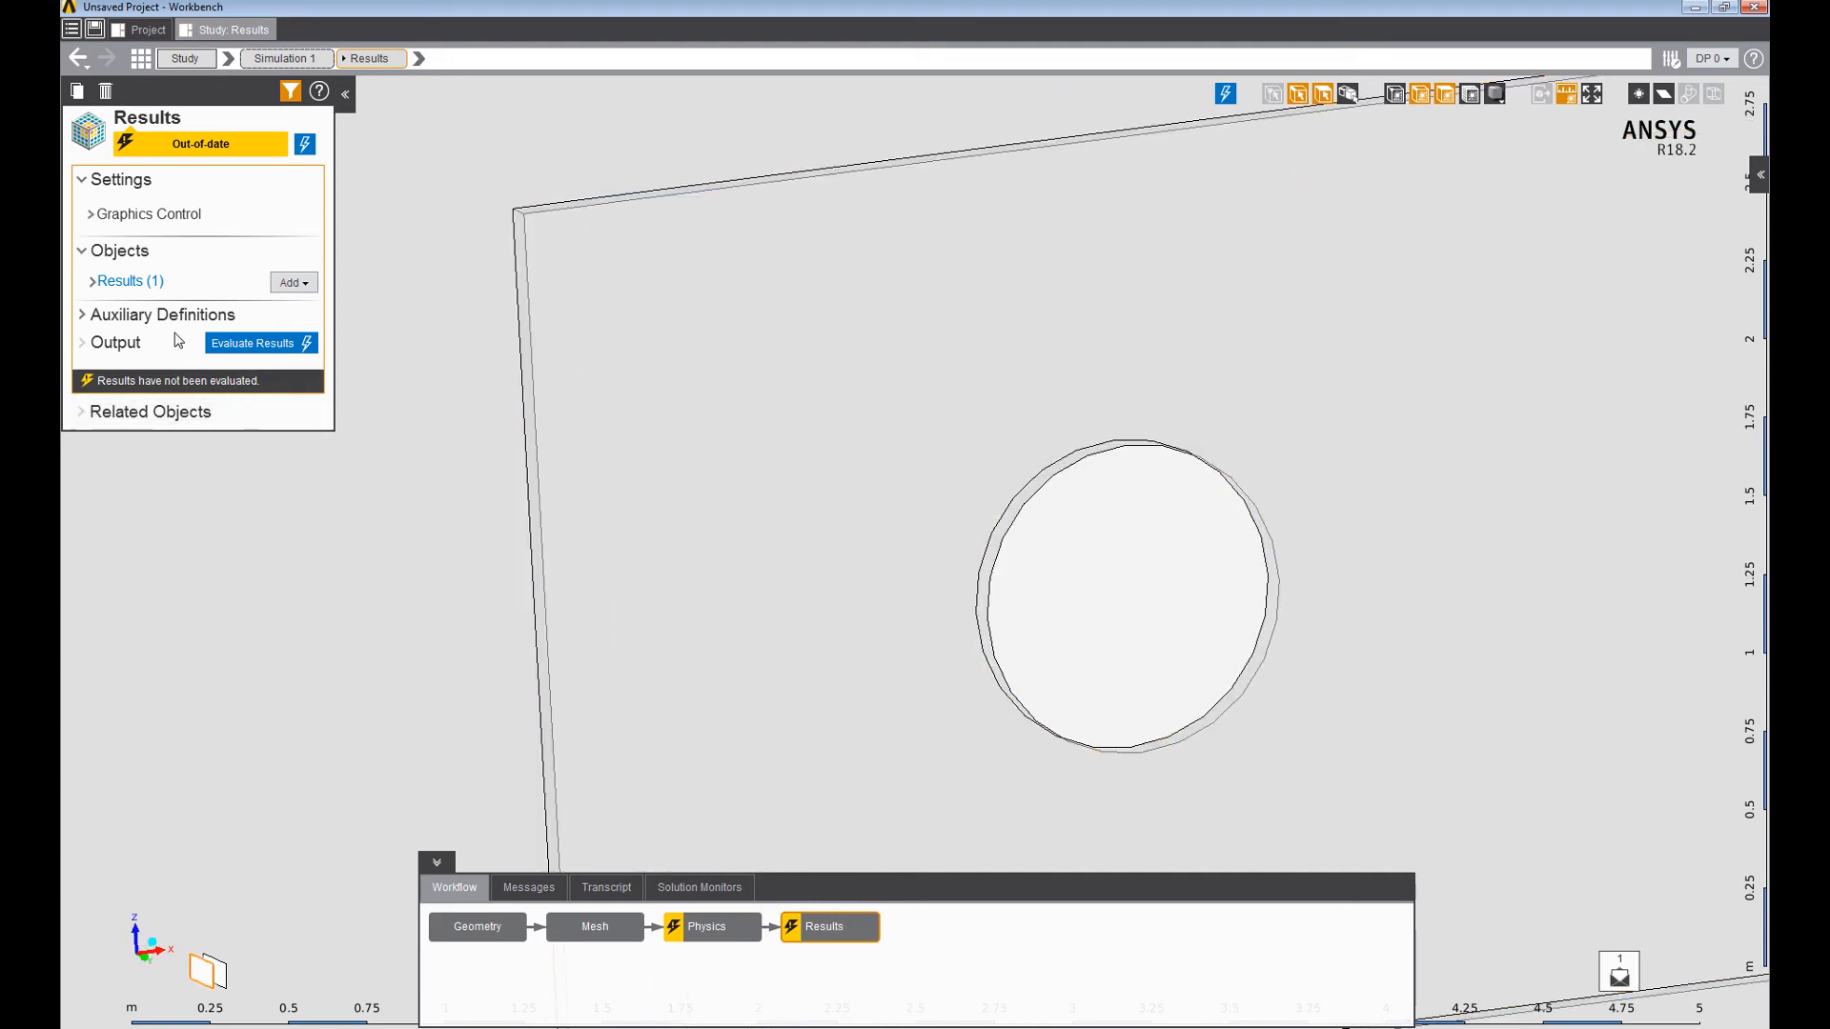
left_click(293, 282)
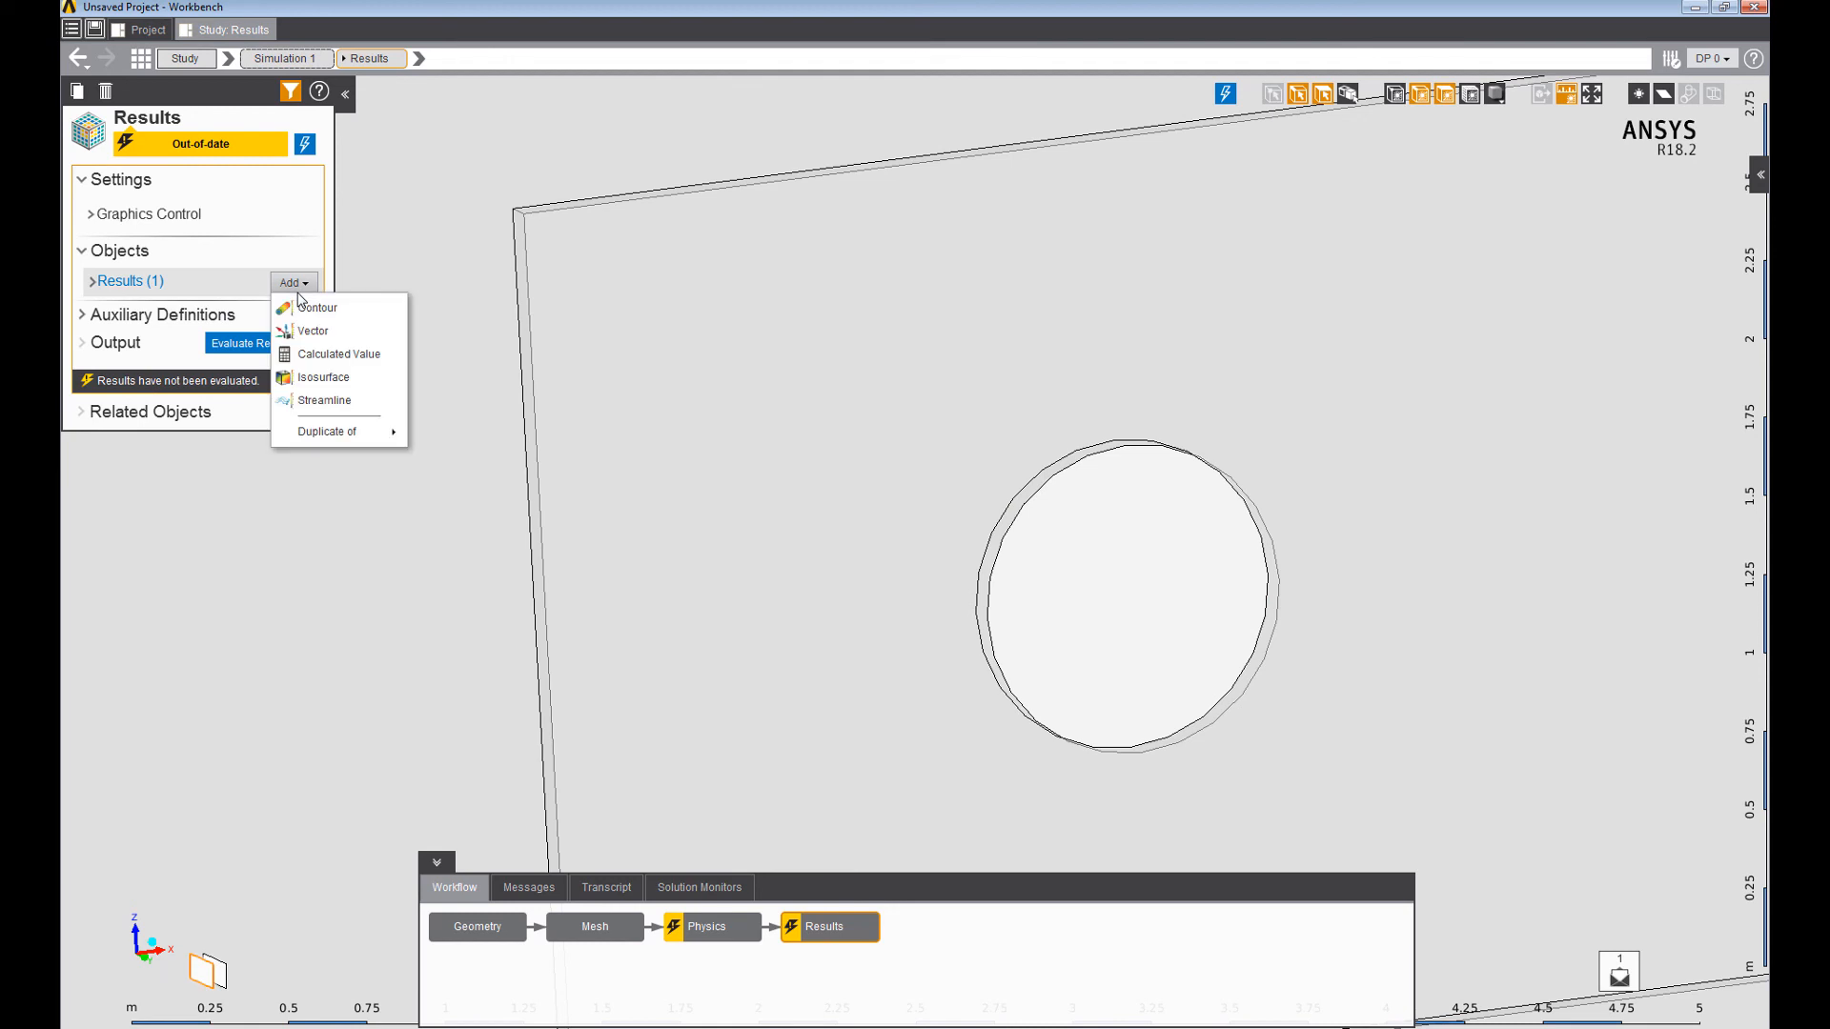
left_click(335, 355)
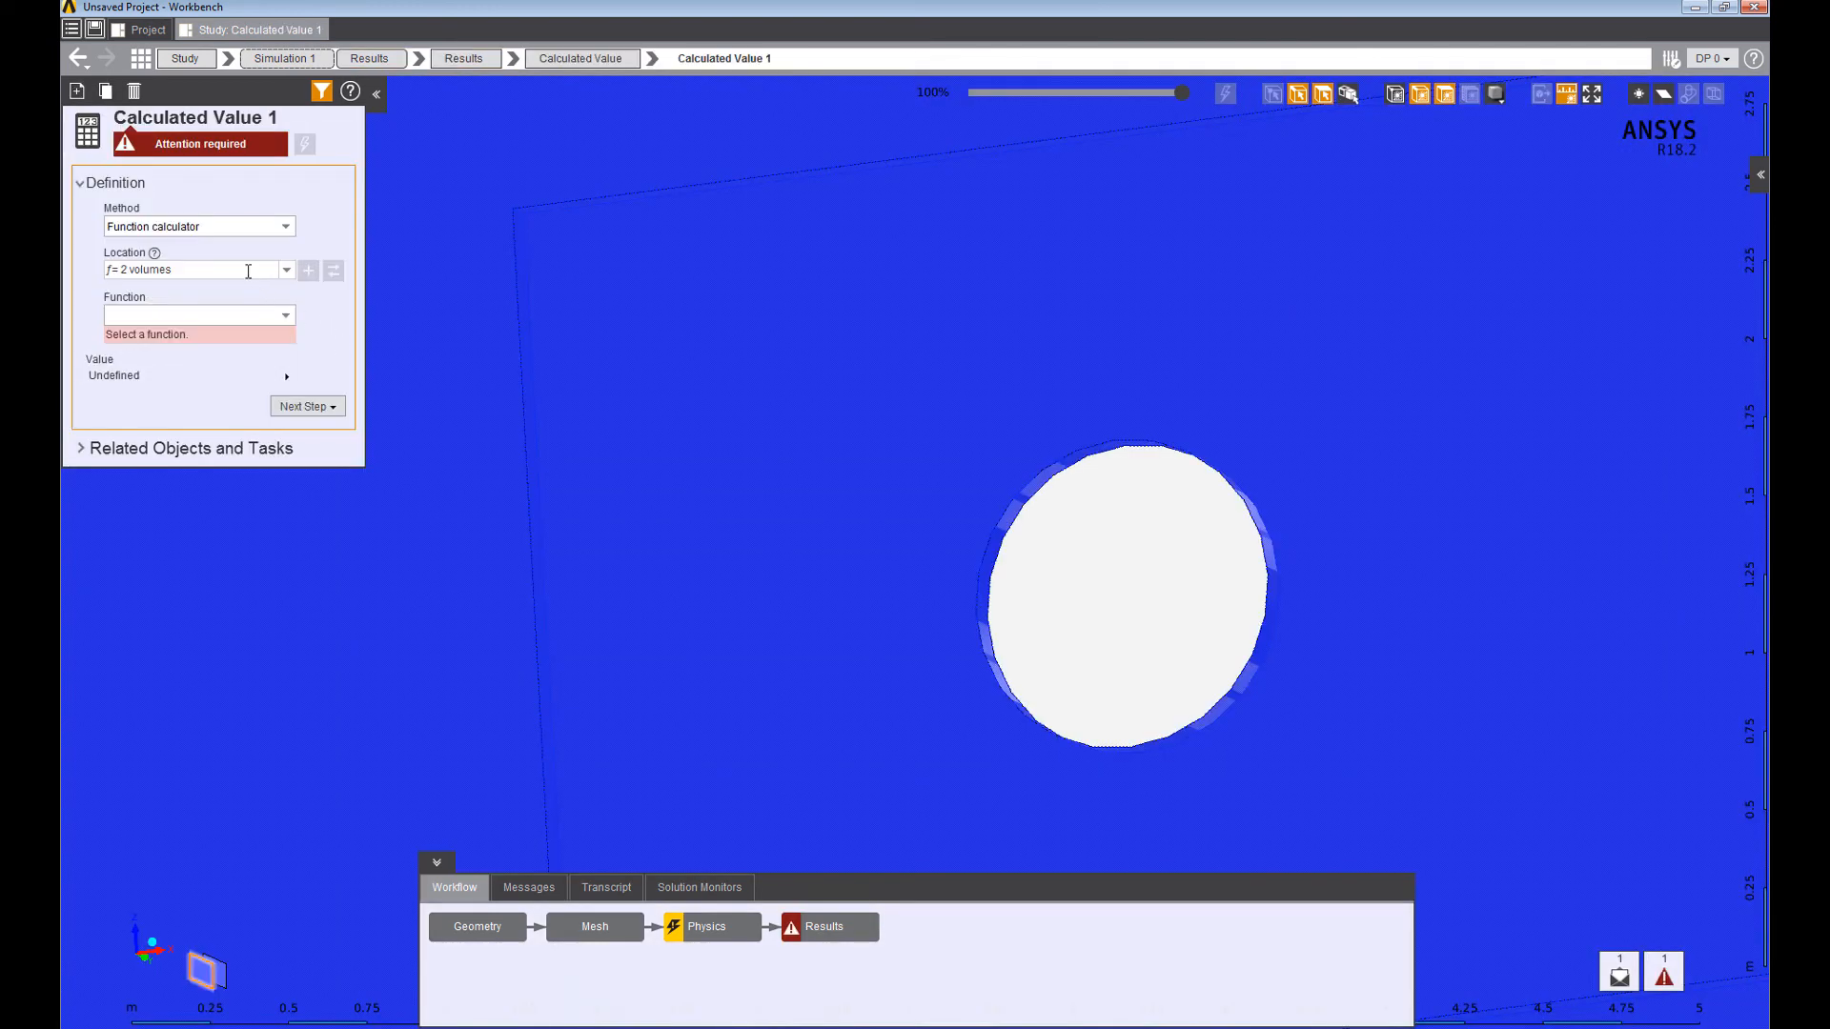
left_click(258, 227)
left_click(201, 271)
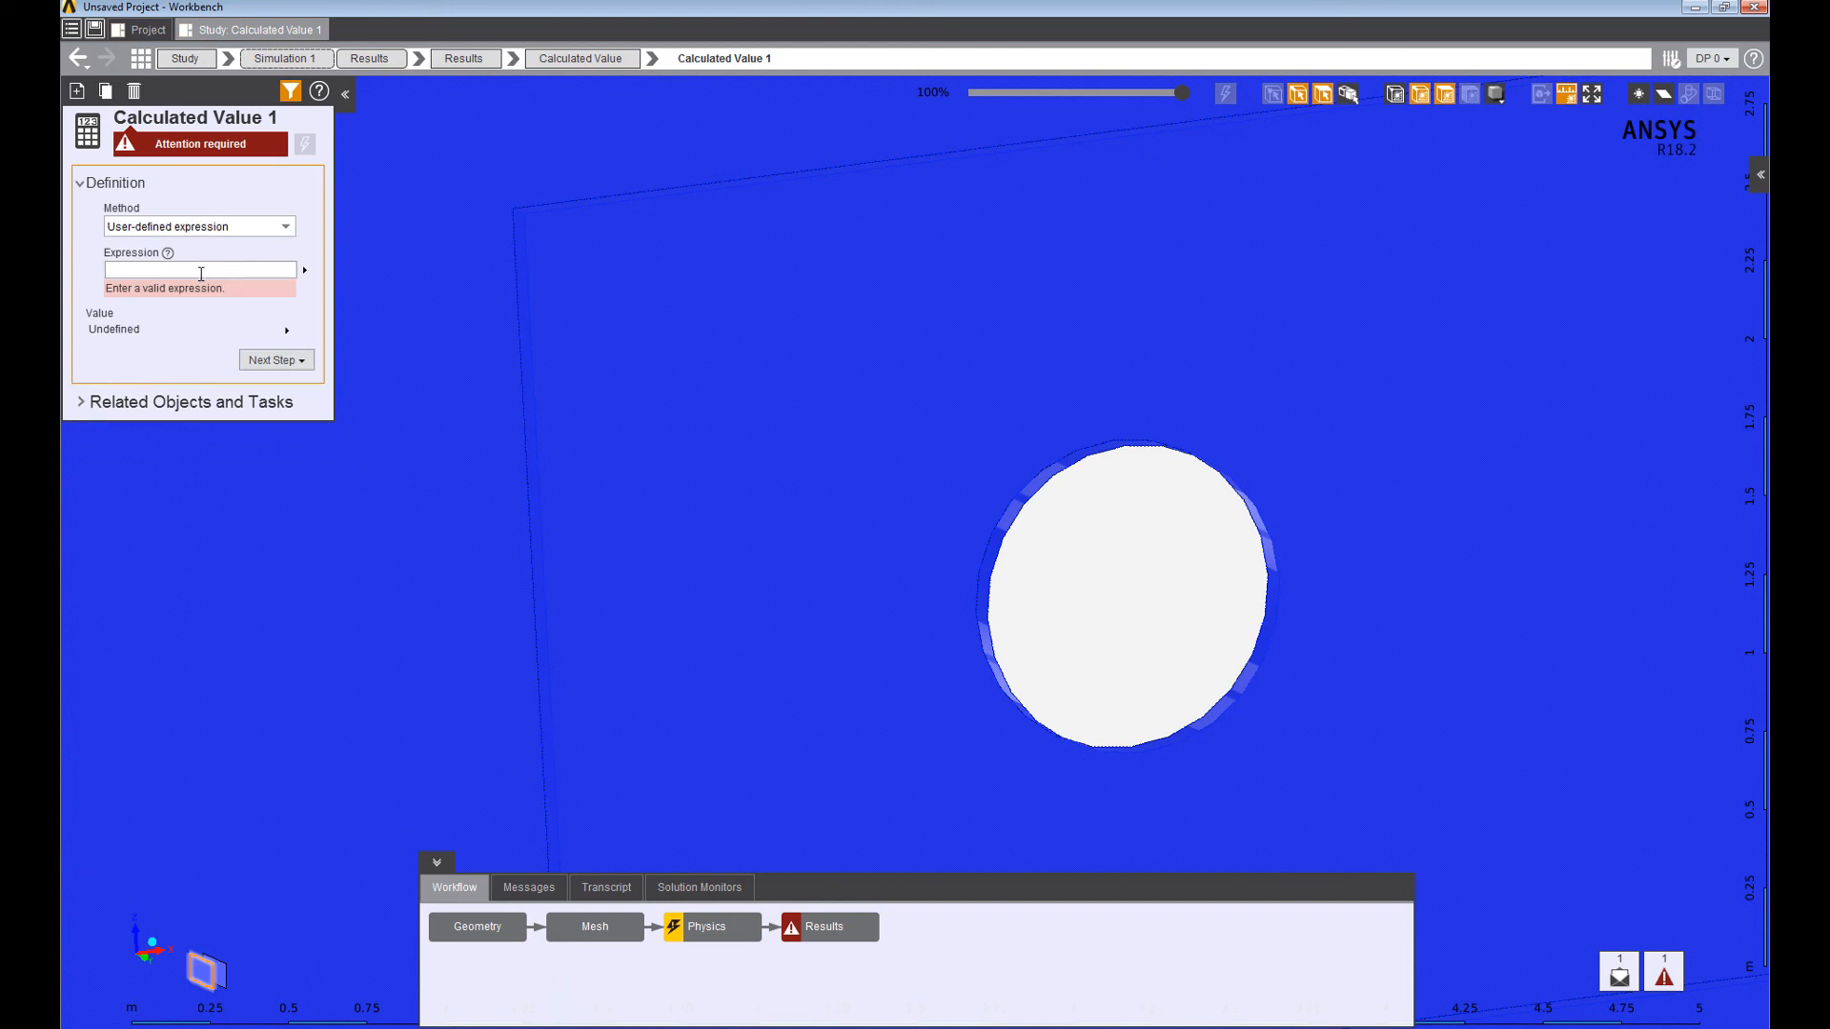
left_click(192, 270)
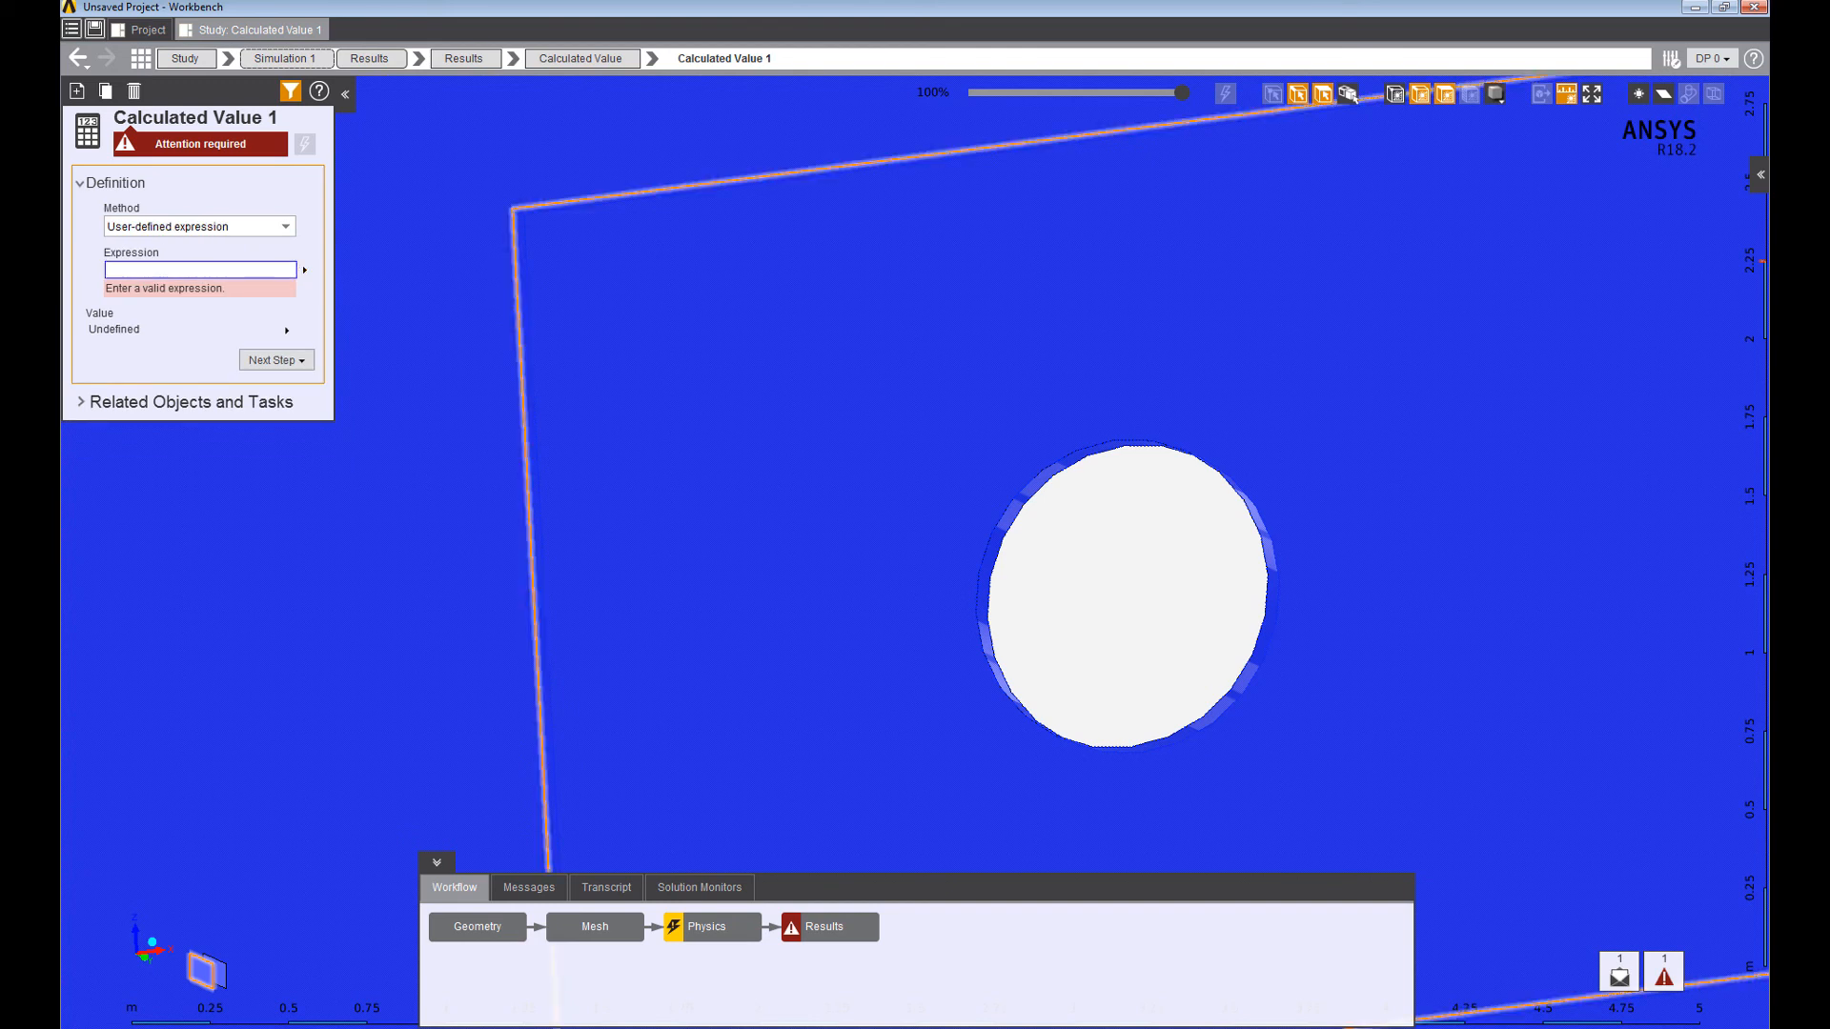
left_click(167, 111)
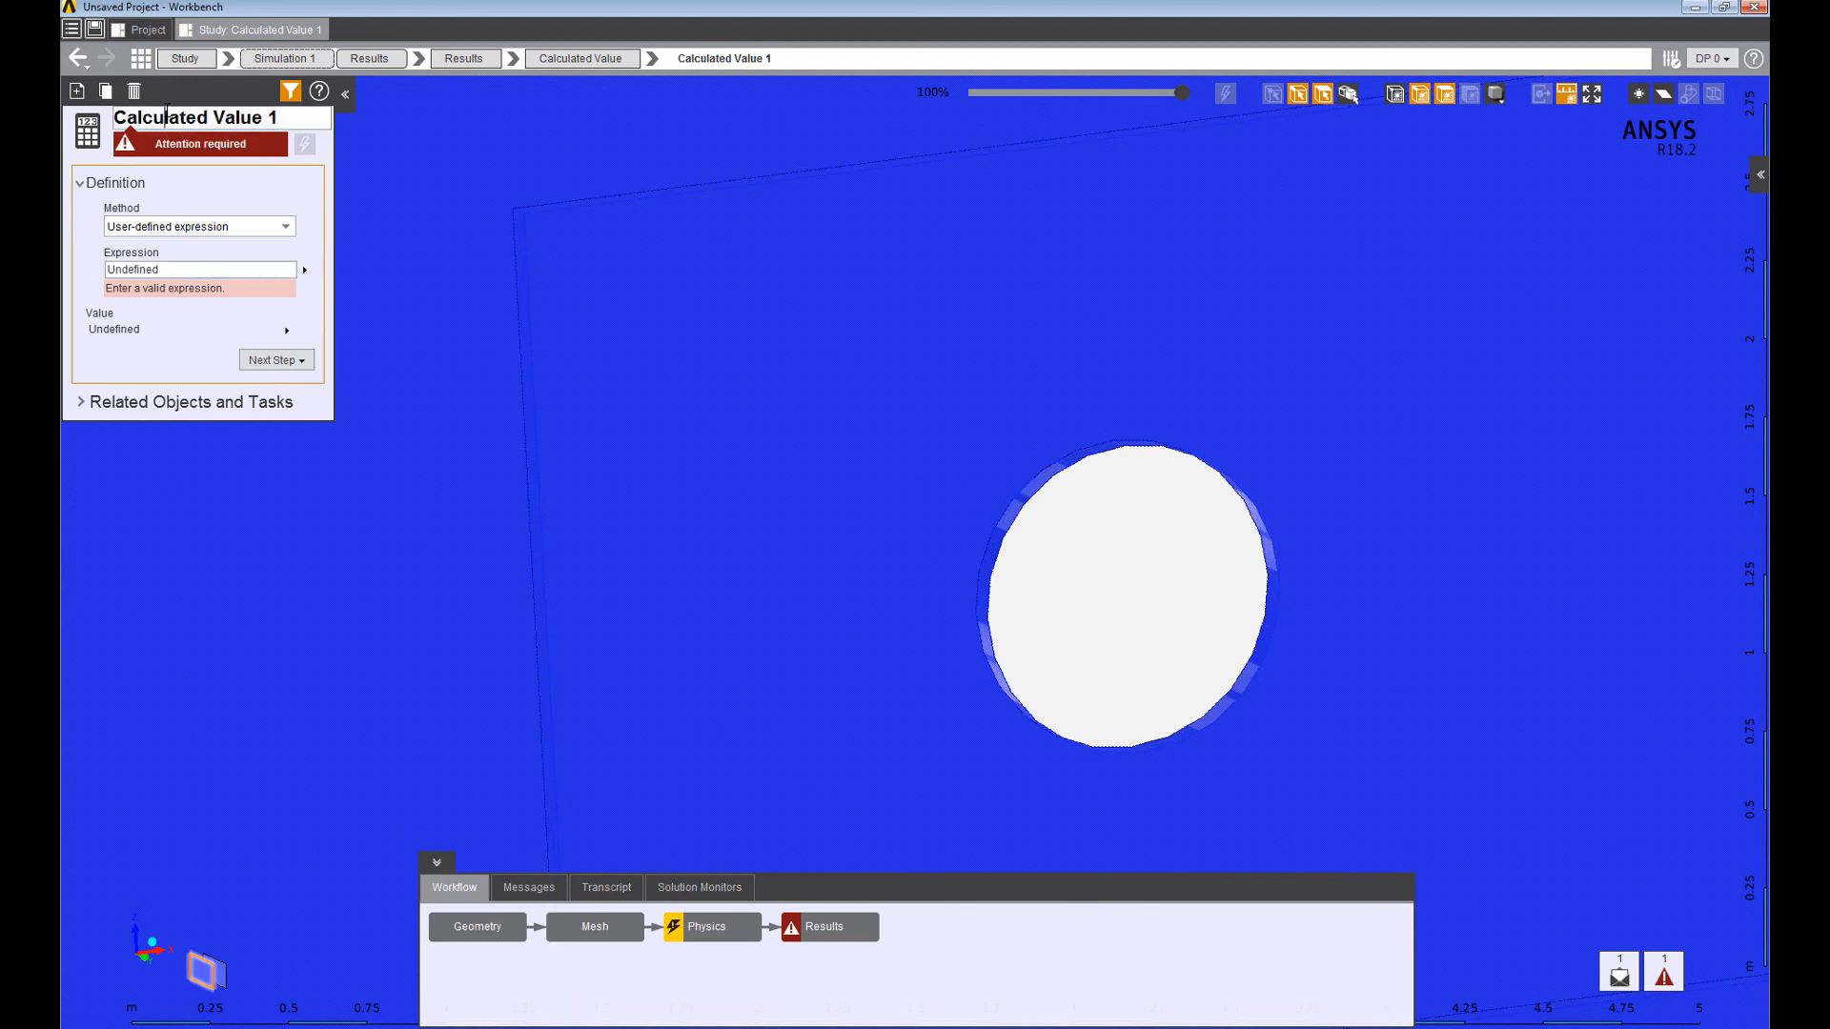
type("Cd")
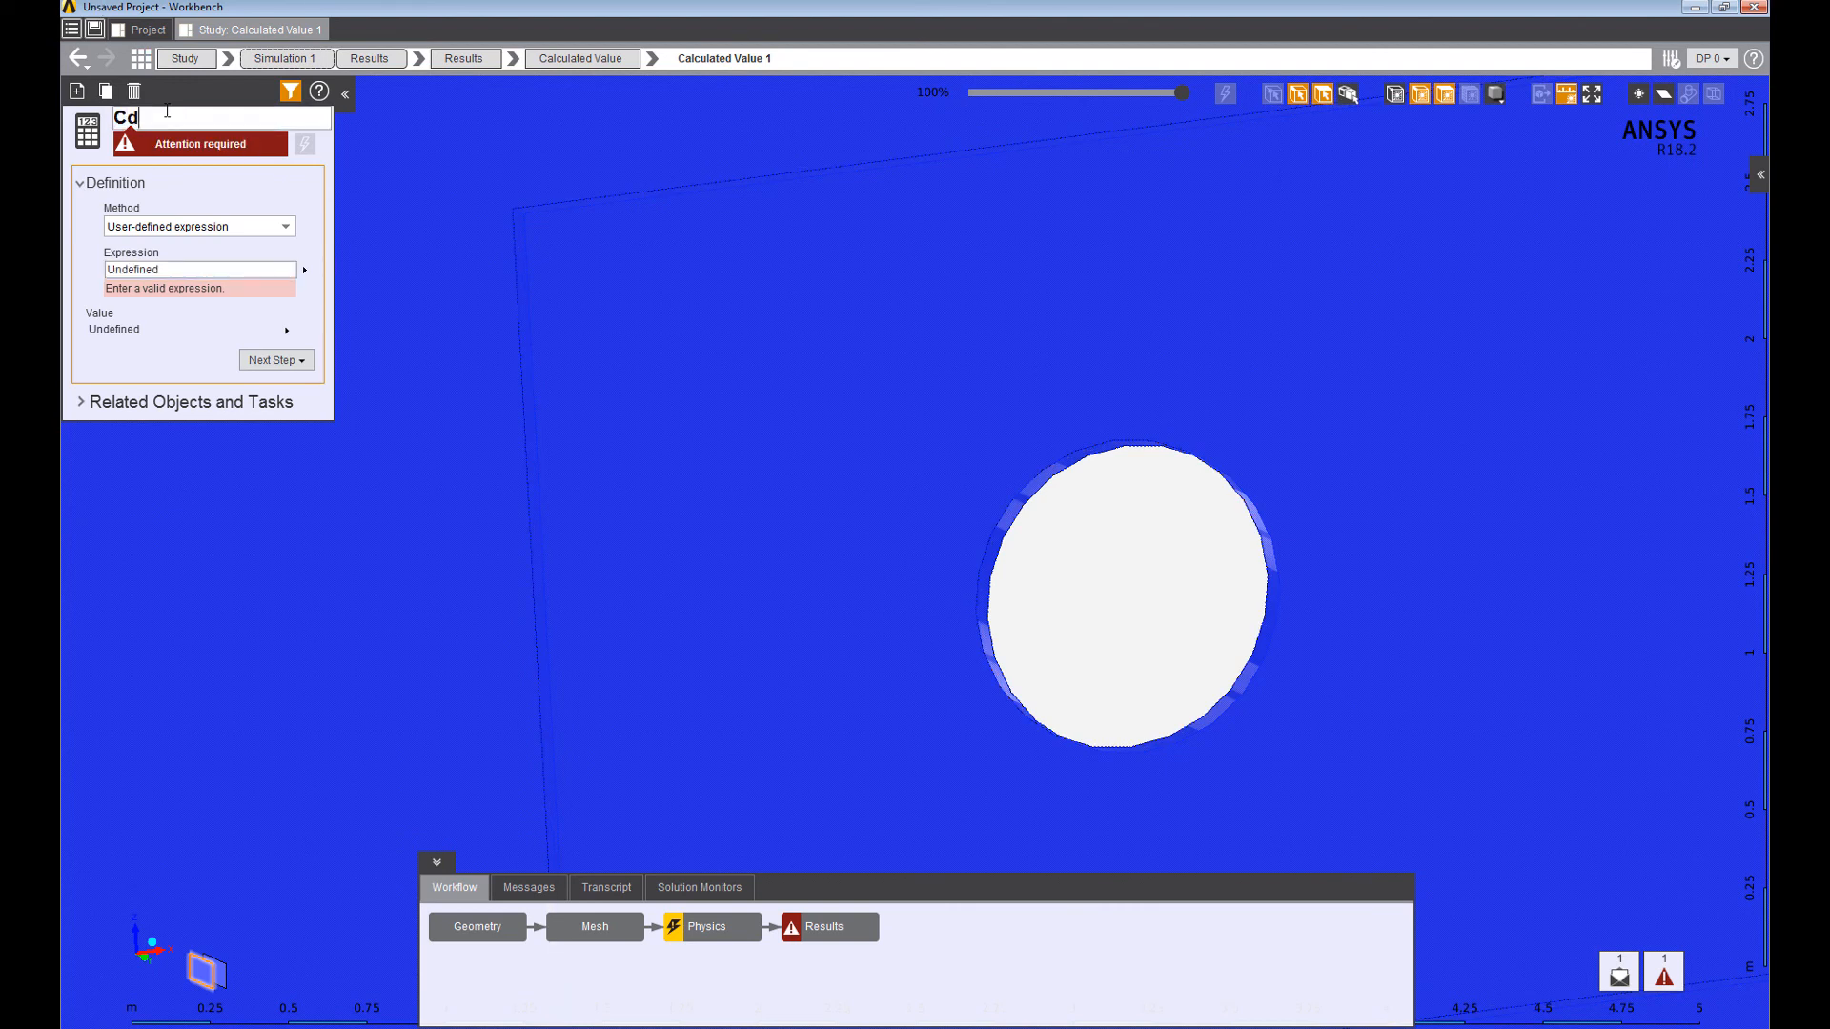
Begin the Cd expression with the Sum function using Force.x as its first argument.
left_click(173, 271)
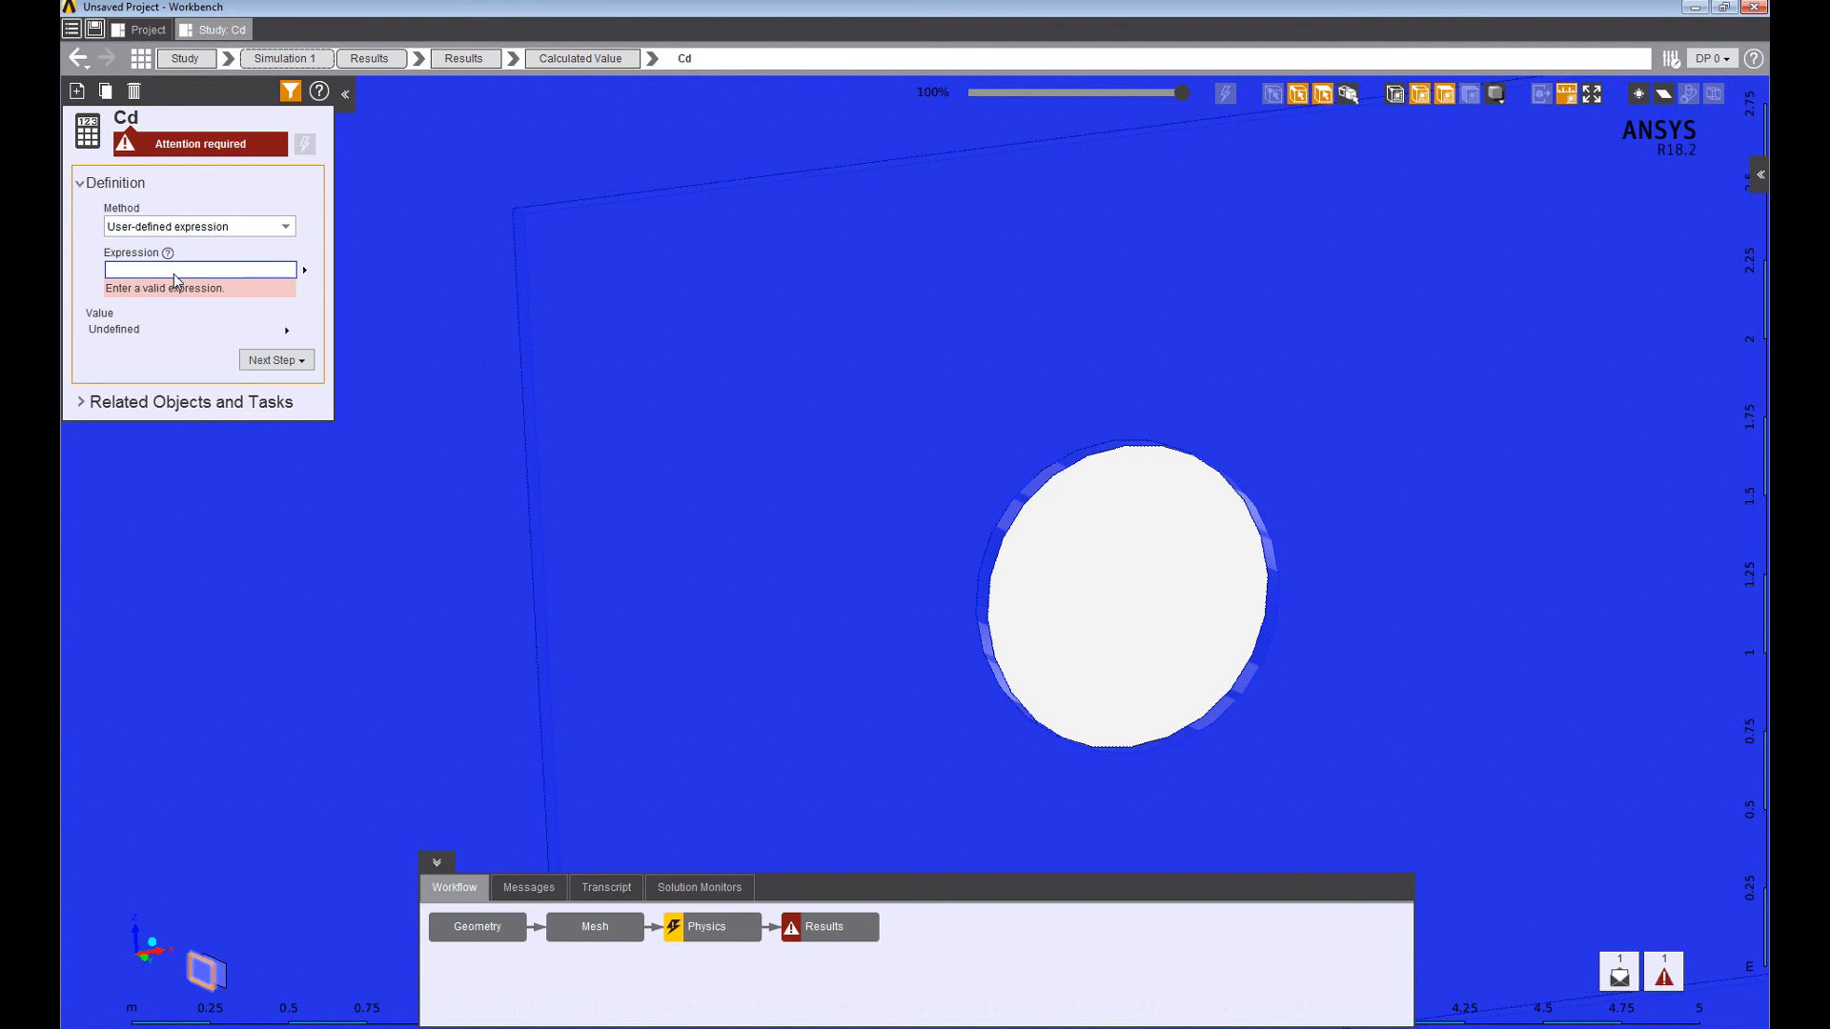
type("sum")
key("Return")
type("for")
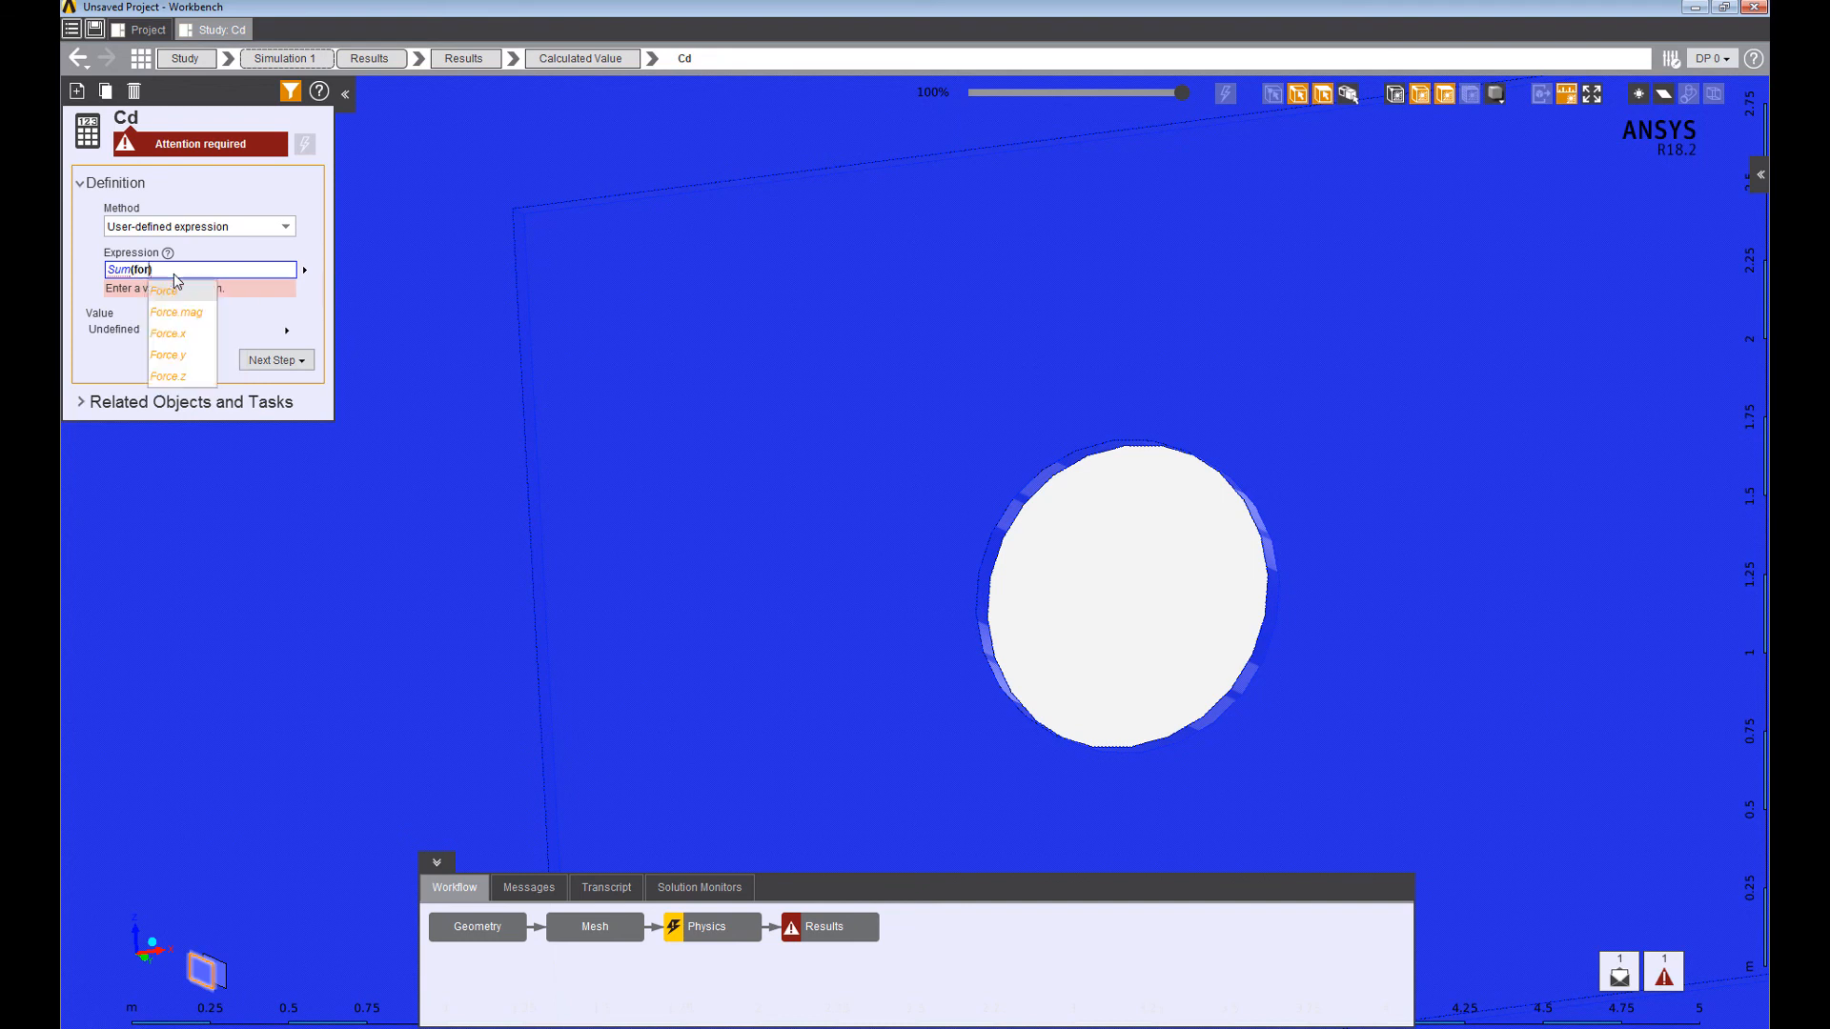
key("Down")
key("Down")
key("Return")
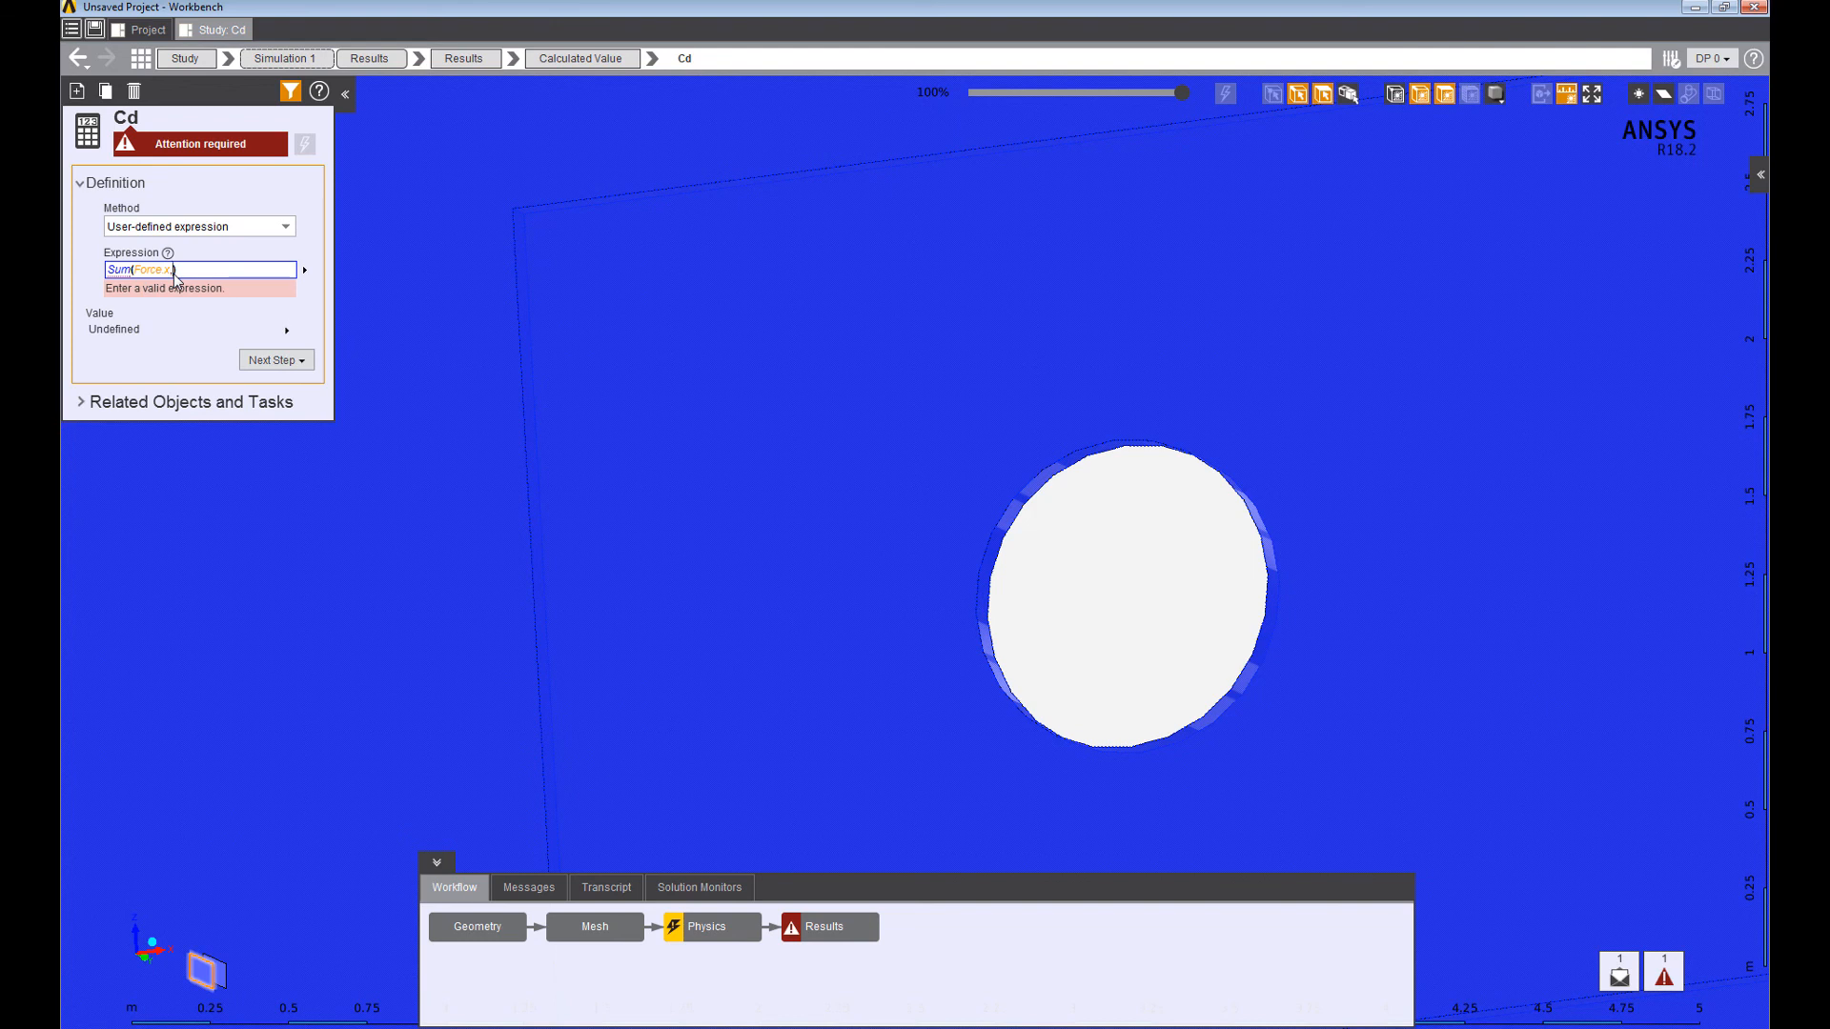
type(",Ge")
key("Return")
type("@")
type("Cylinder")
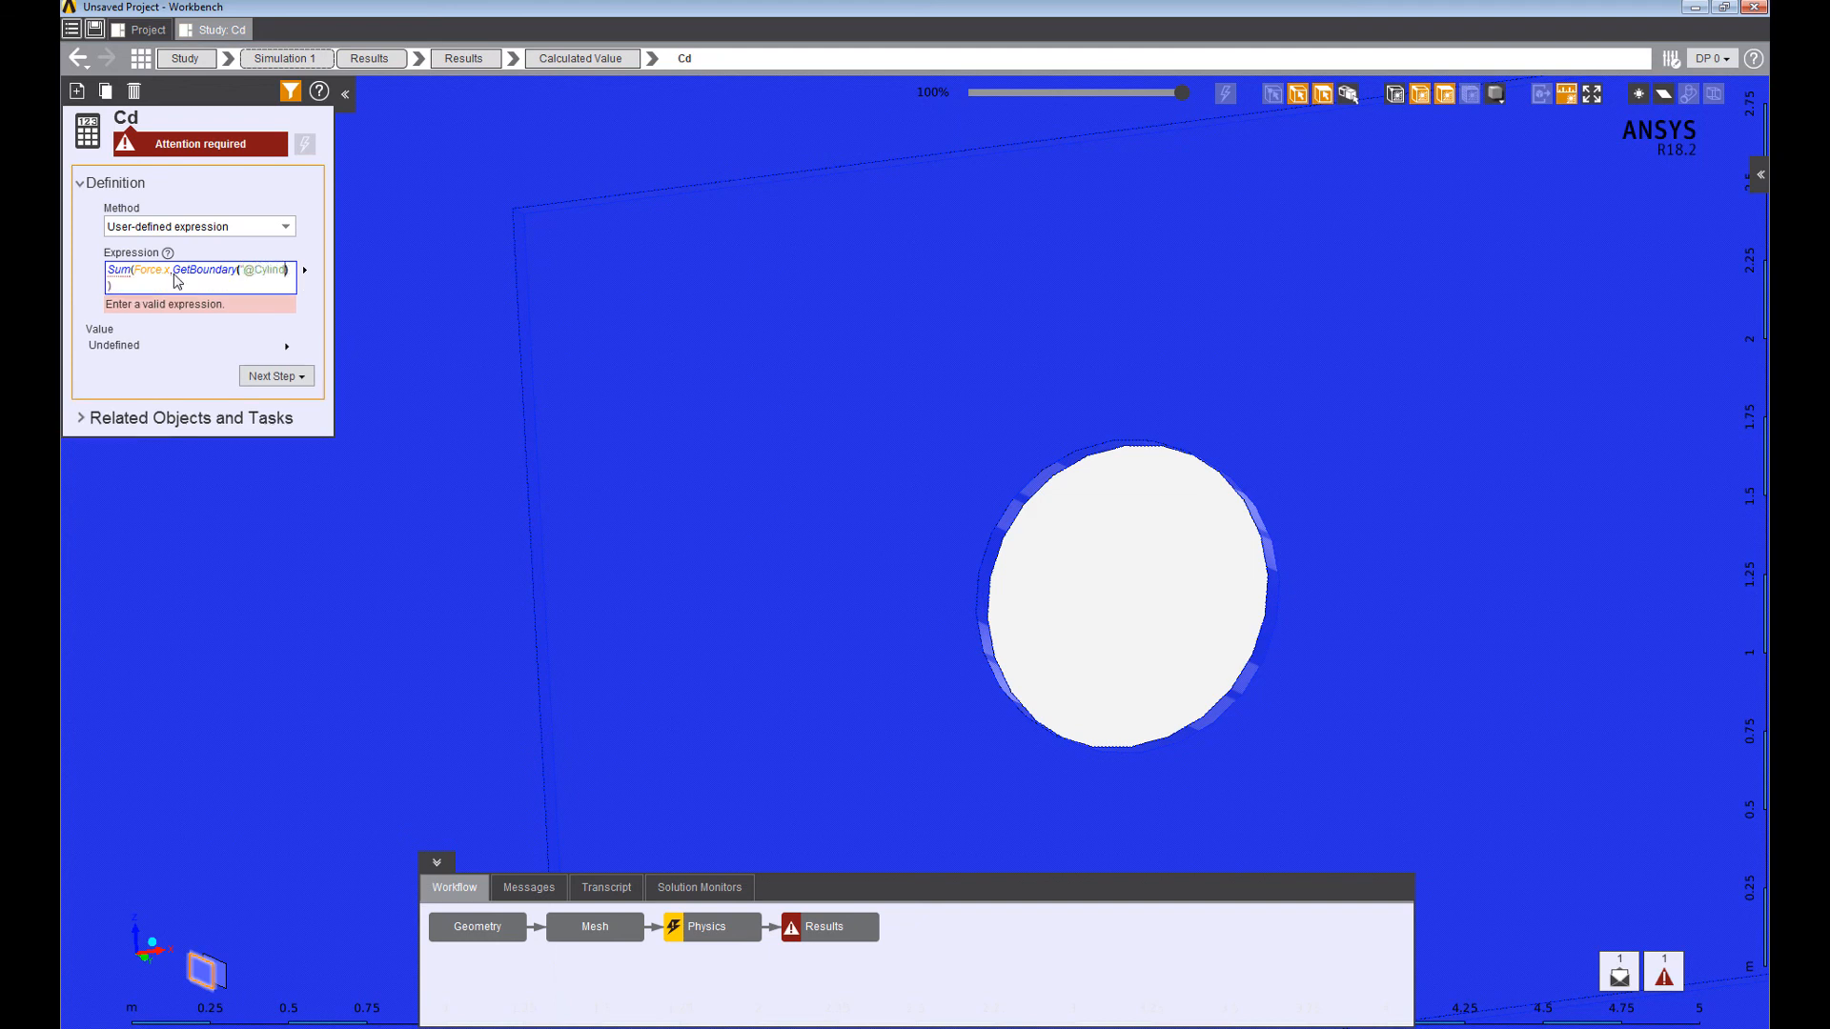
type("\"")
key("Right")
type(",")
key("BackSpace")
type("Simple")
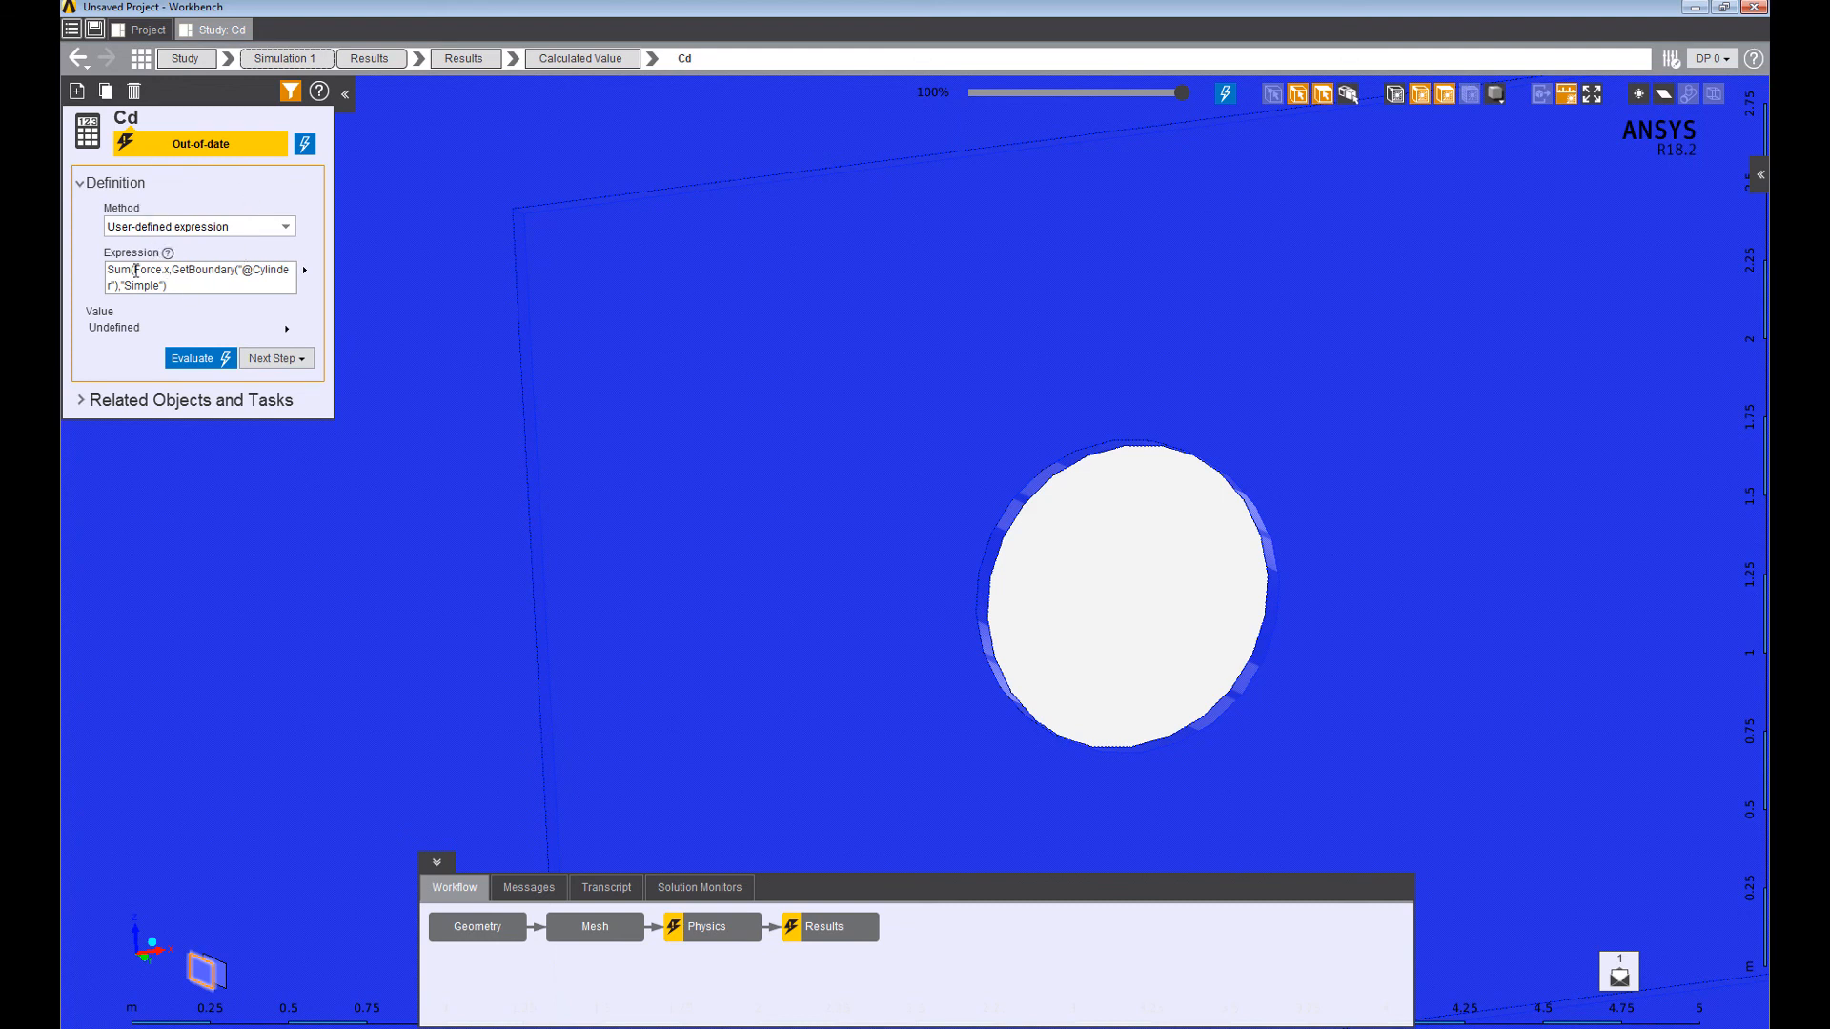
Append the start of a divisor, /(0.5*, to the end of the Cd expression.
triple_click(167, 286)
left_click(222, 291)
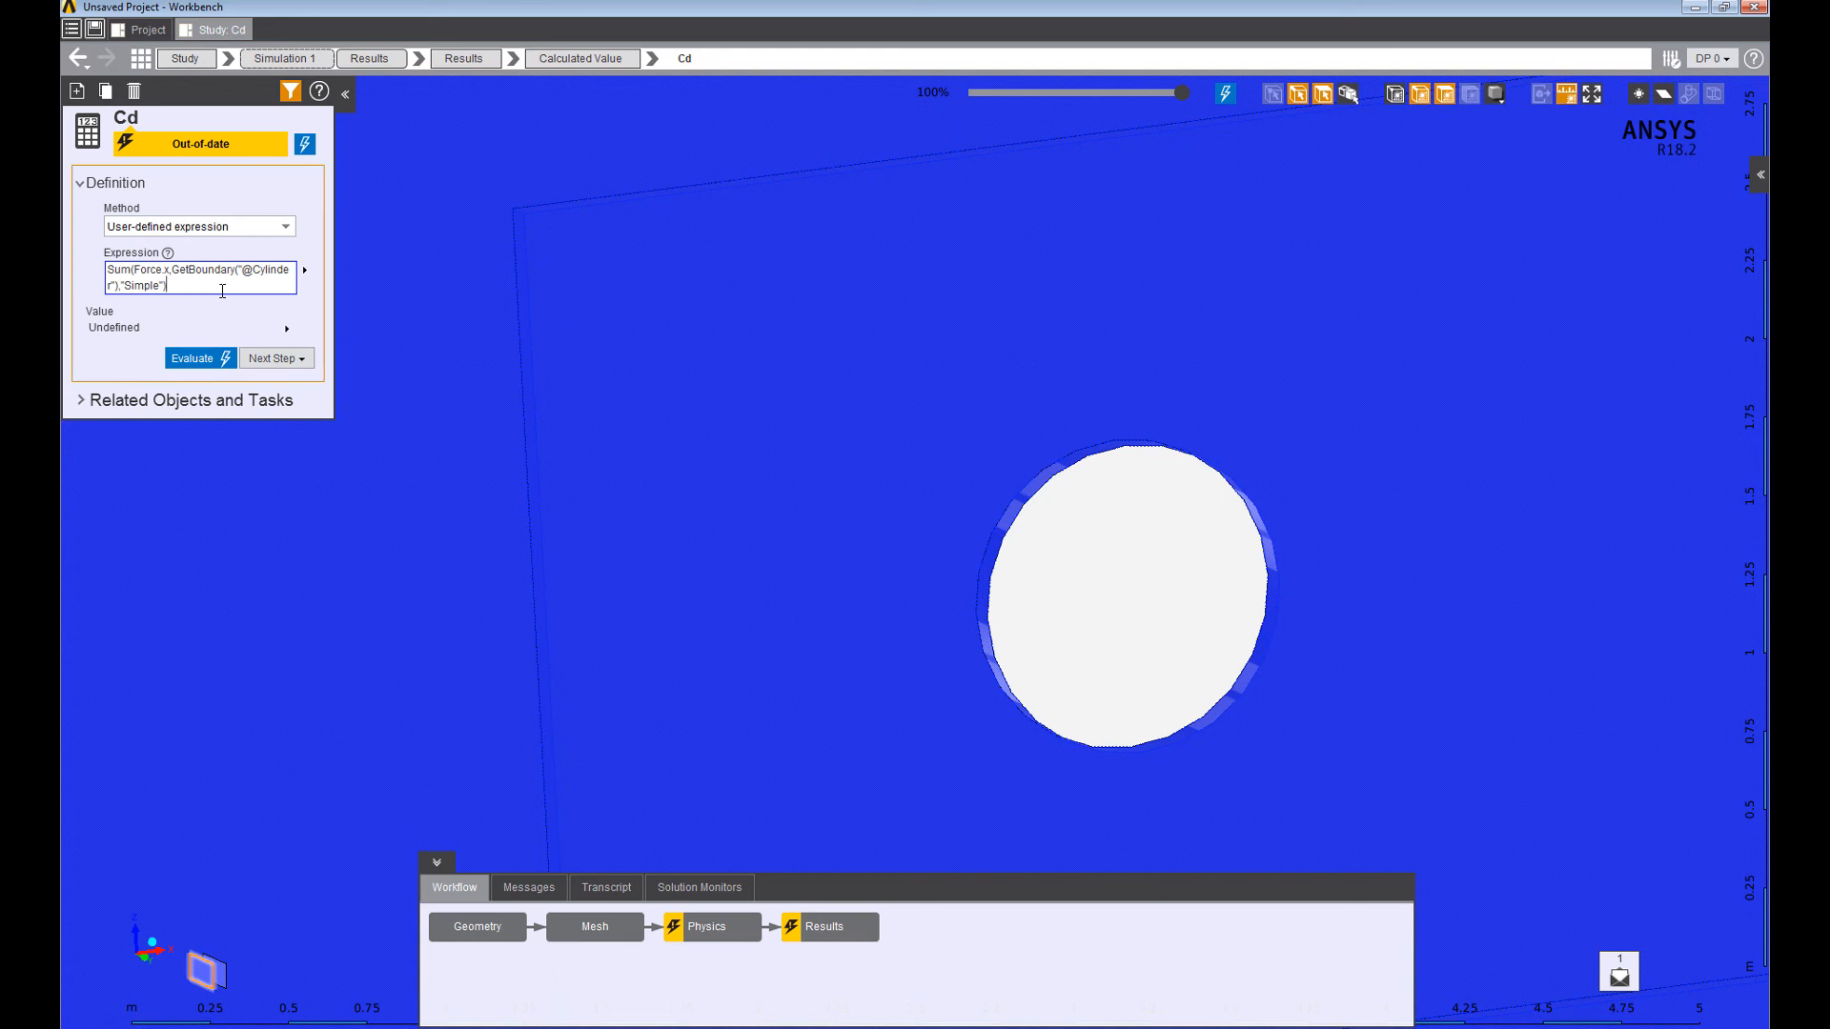
type(")/(0.5*")
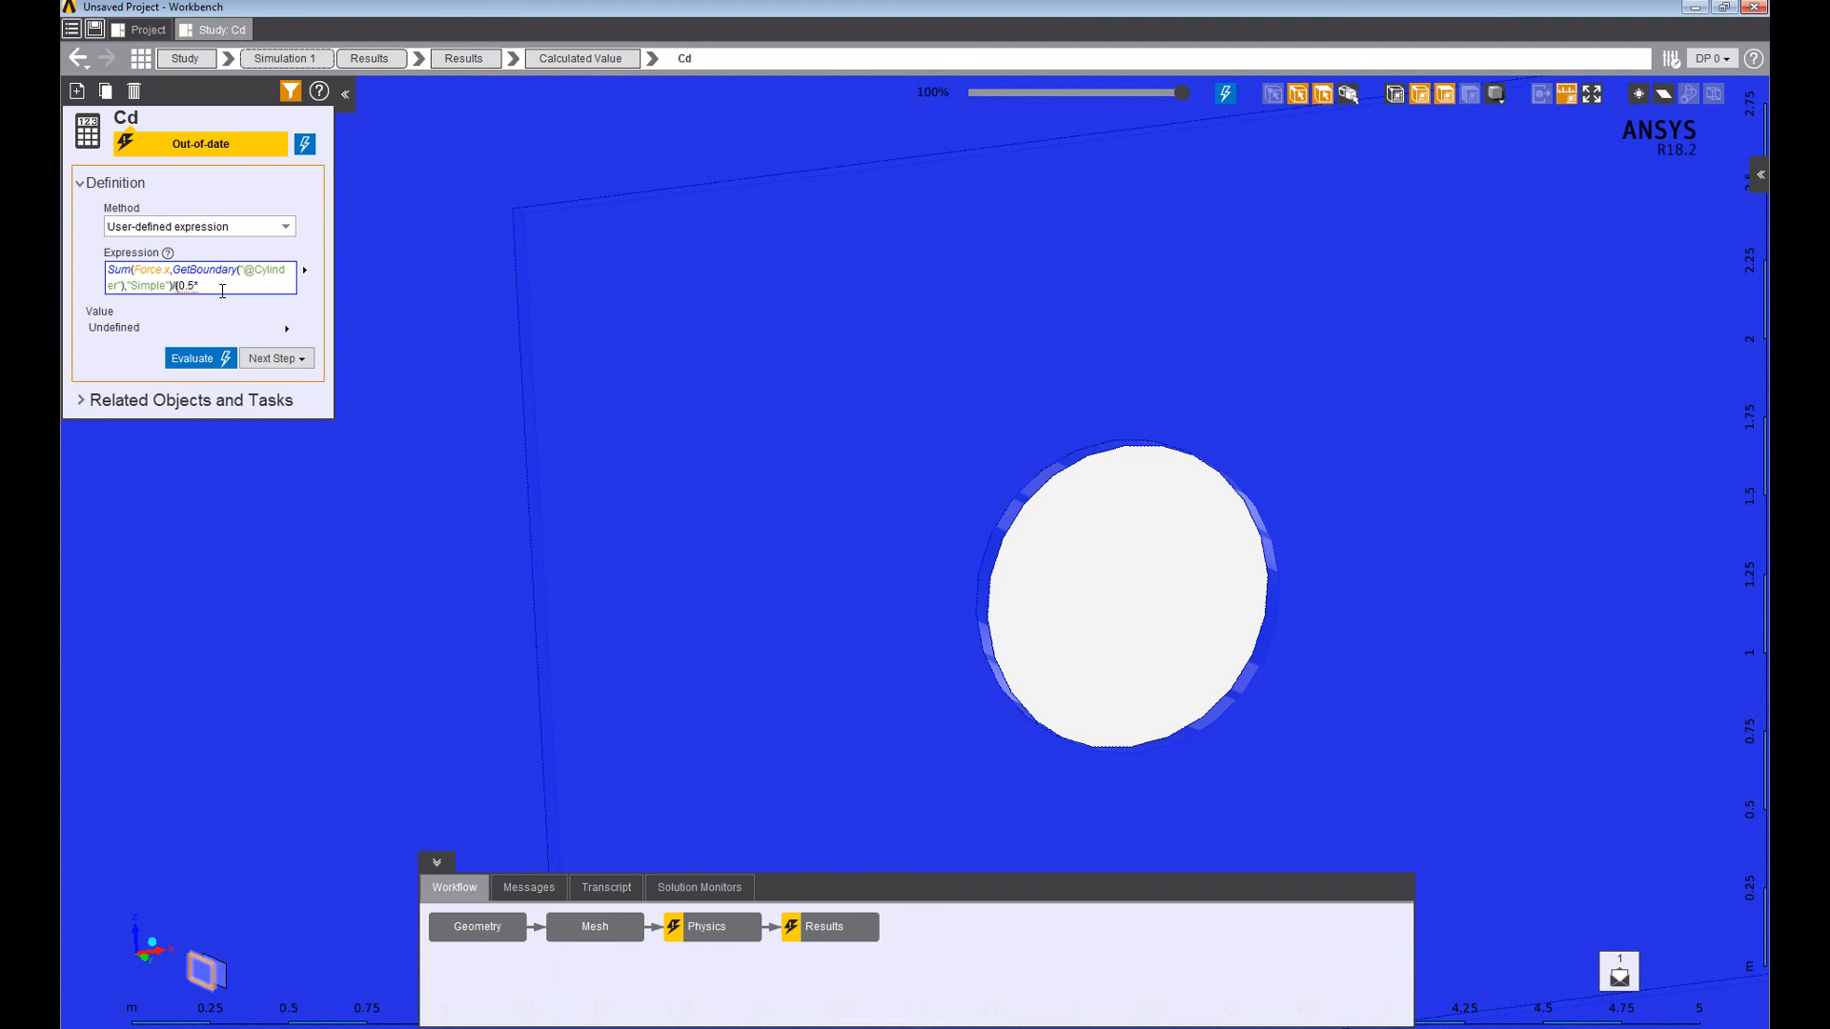
Look up the air density in the material assignment of the physics definition.
left_click(697, 931)
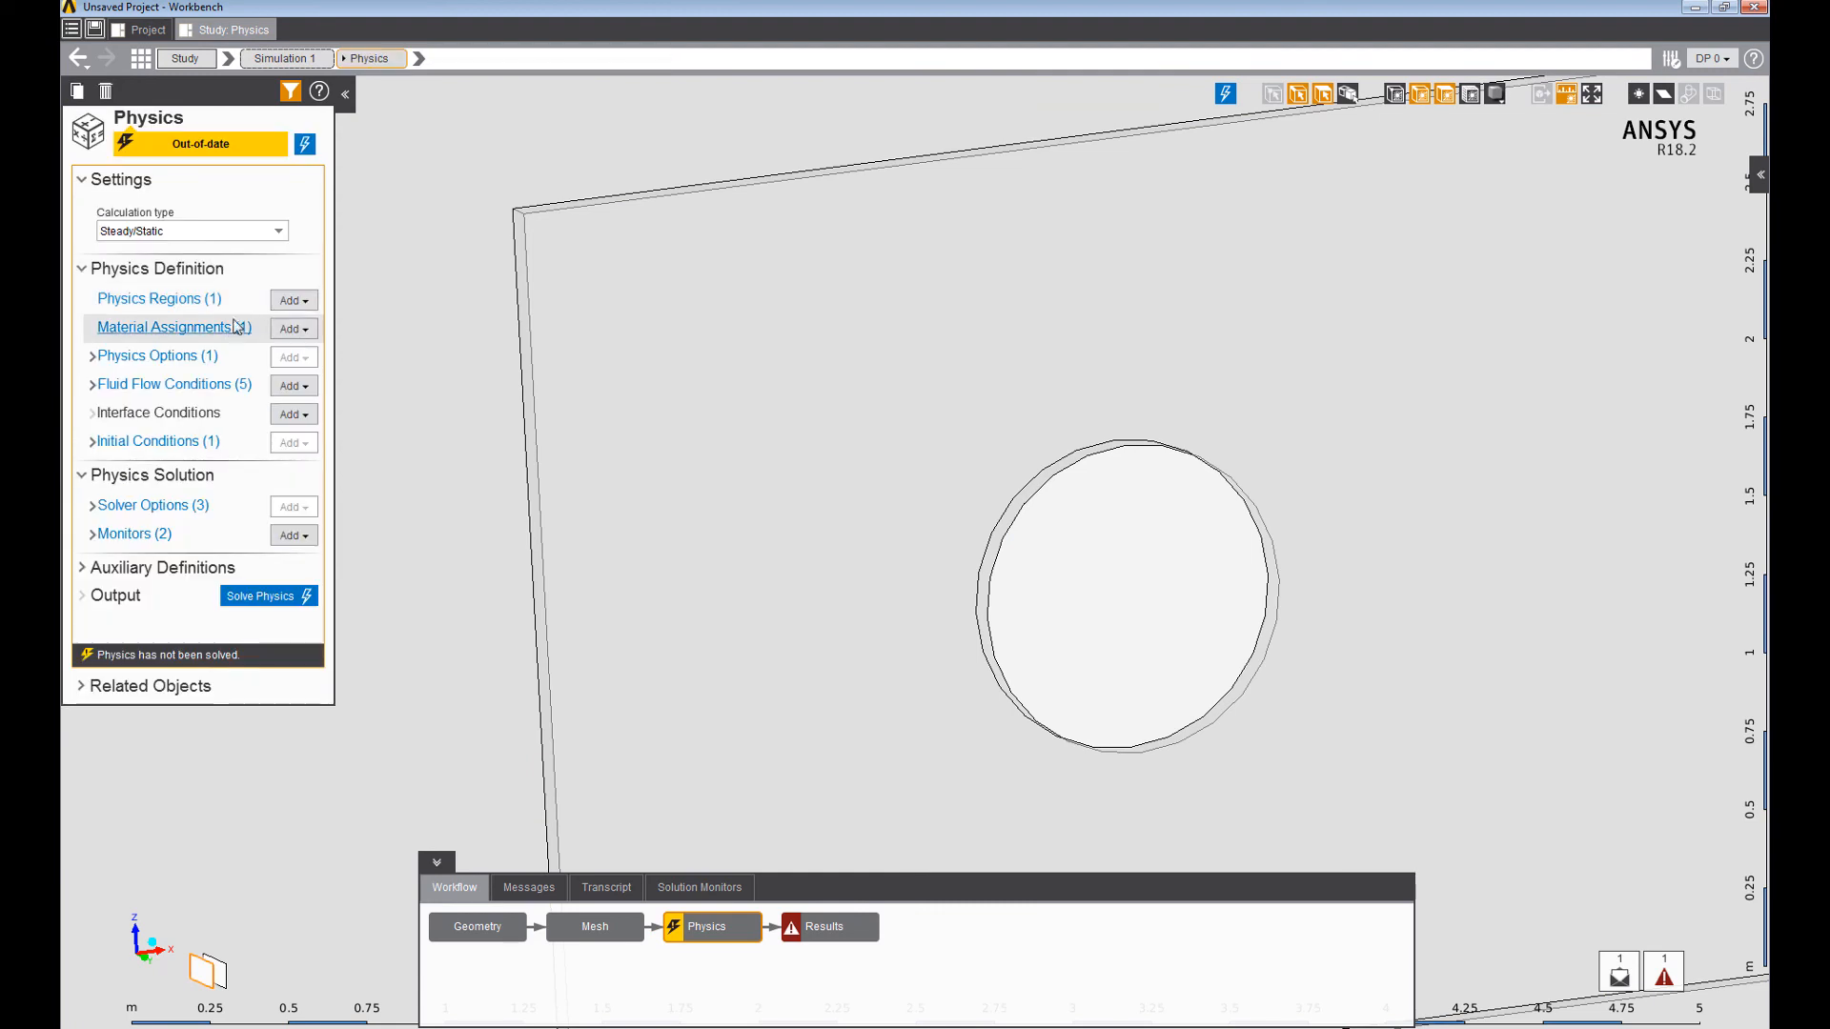
left_click(174, 326)
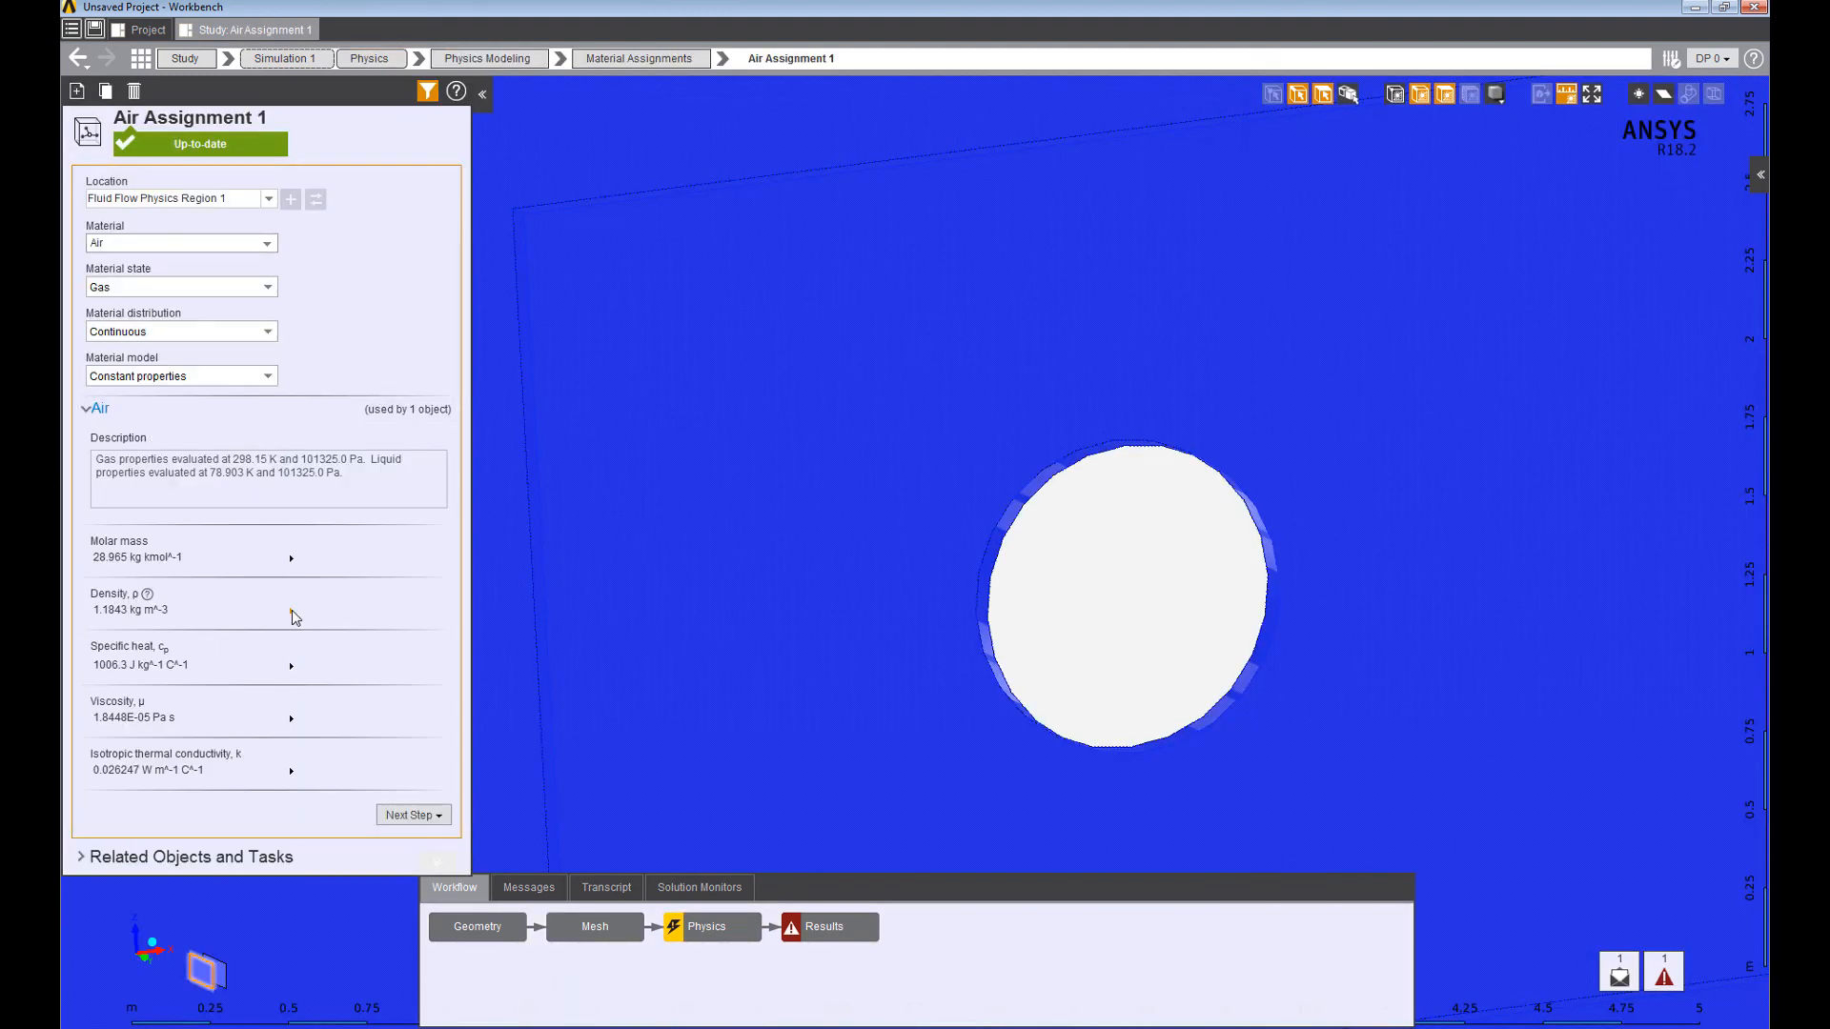
mouse_move(299, 617)
left_click(708, 939)
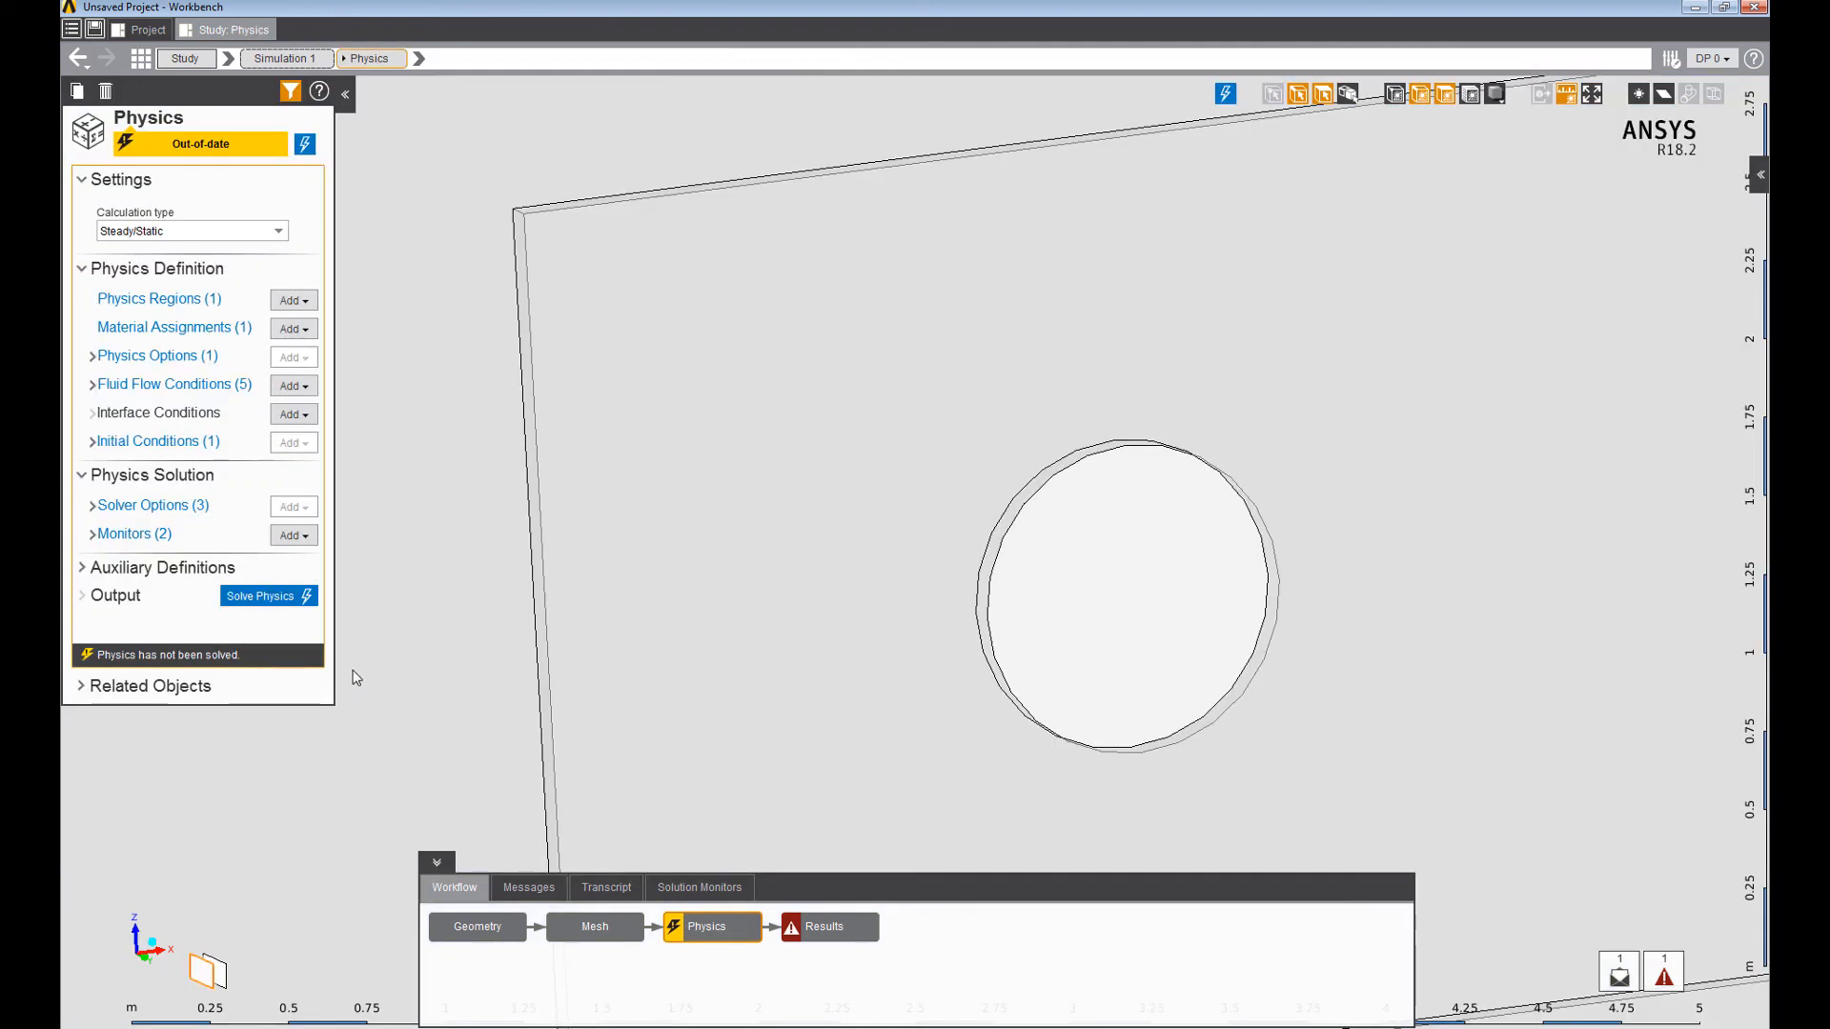
Reopen the Cd calculated value and append the air density, 1.1843 [kg m^-3]*, to the divisor of its expression.
left_click(836, 927)
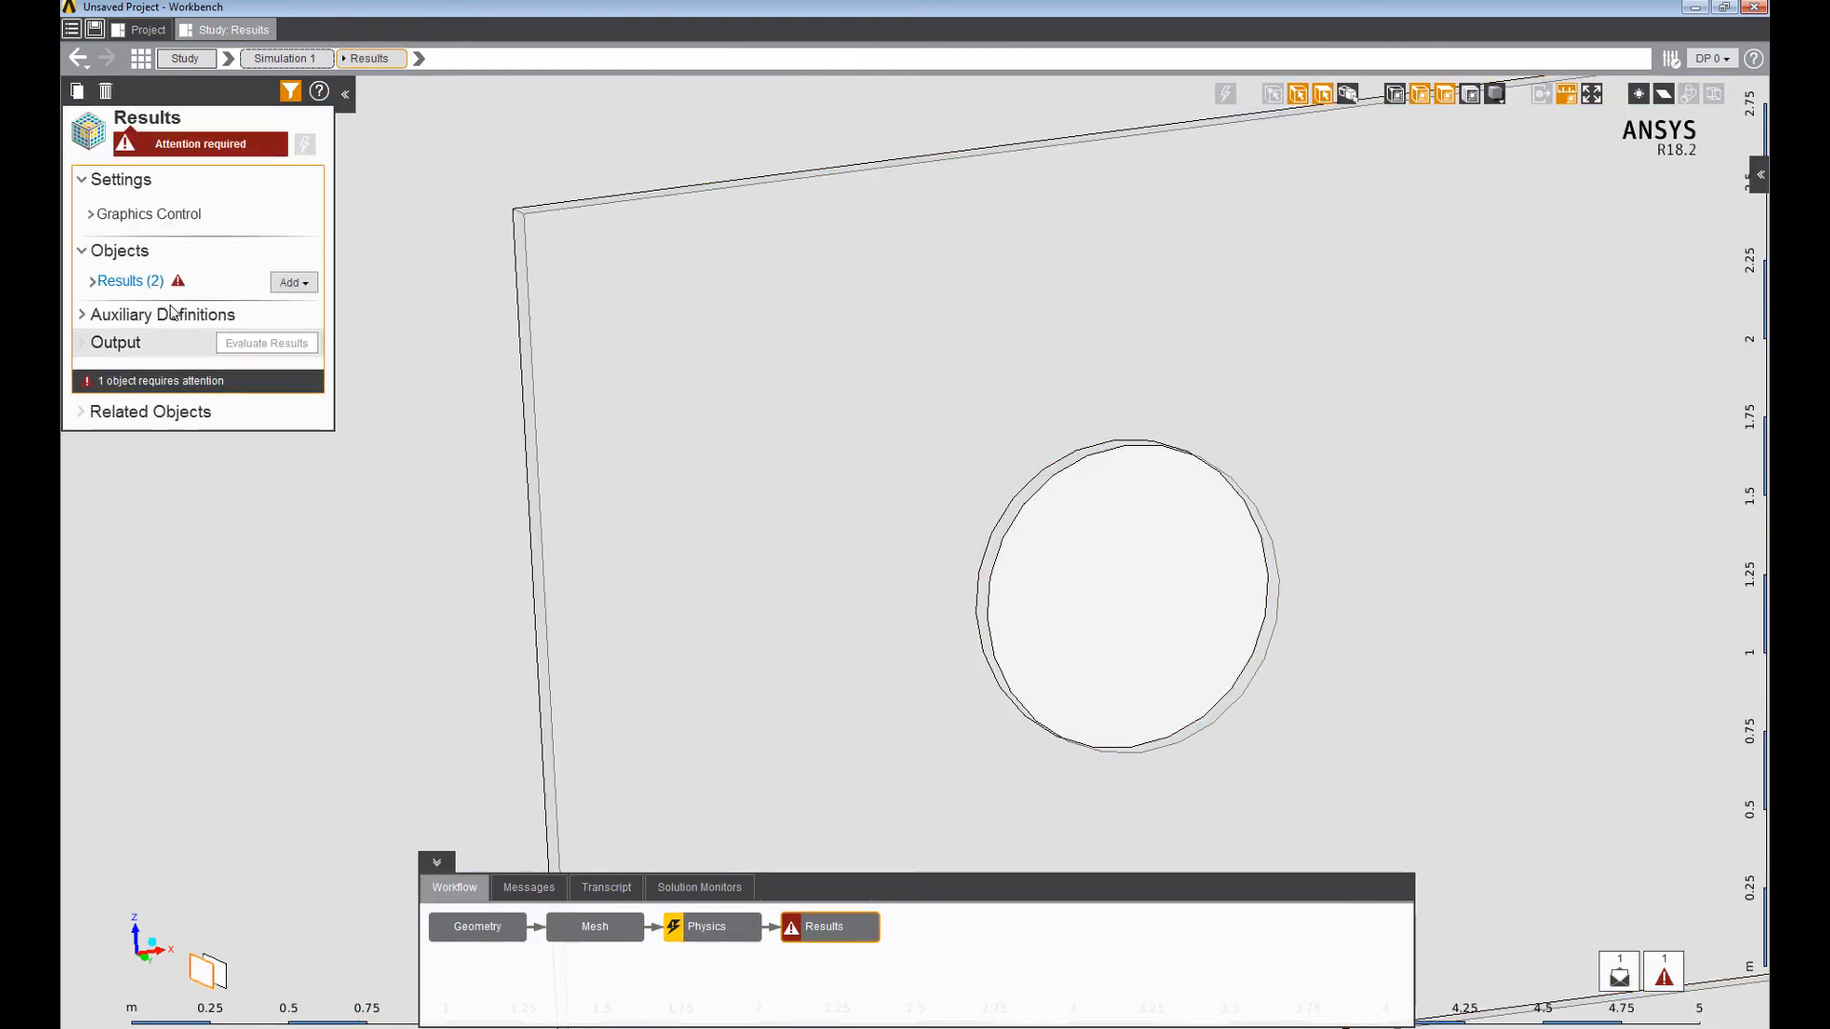
left_click(149, 284)
left_click(129, 297)
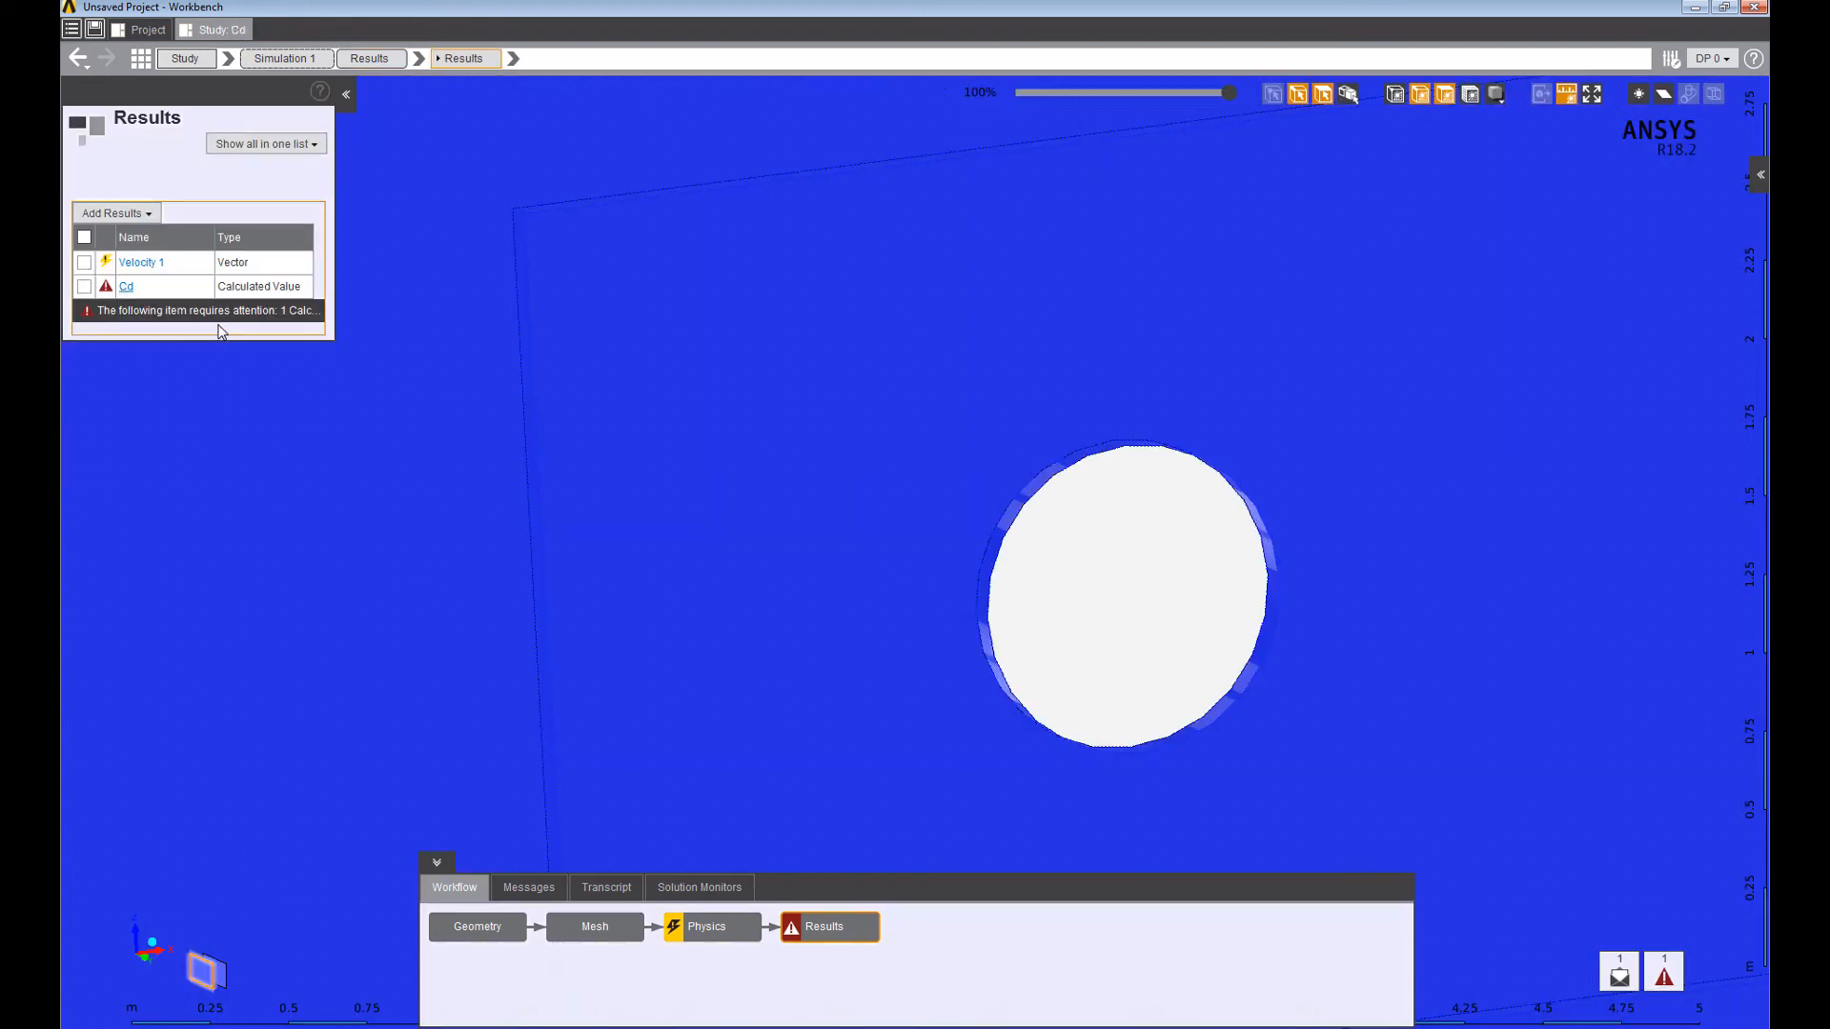
left_click(210, 288)
left_click(211, 288)
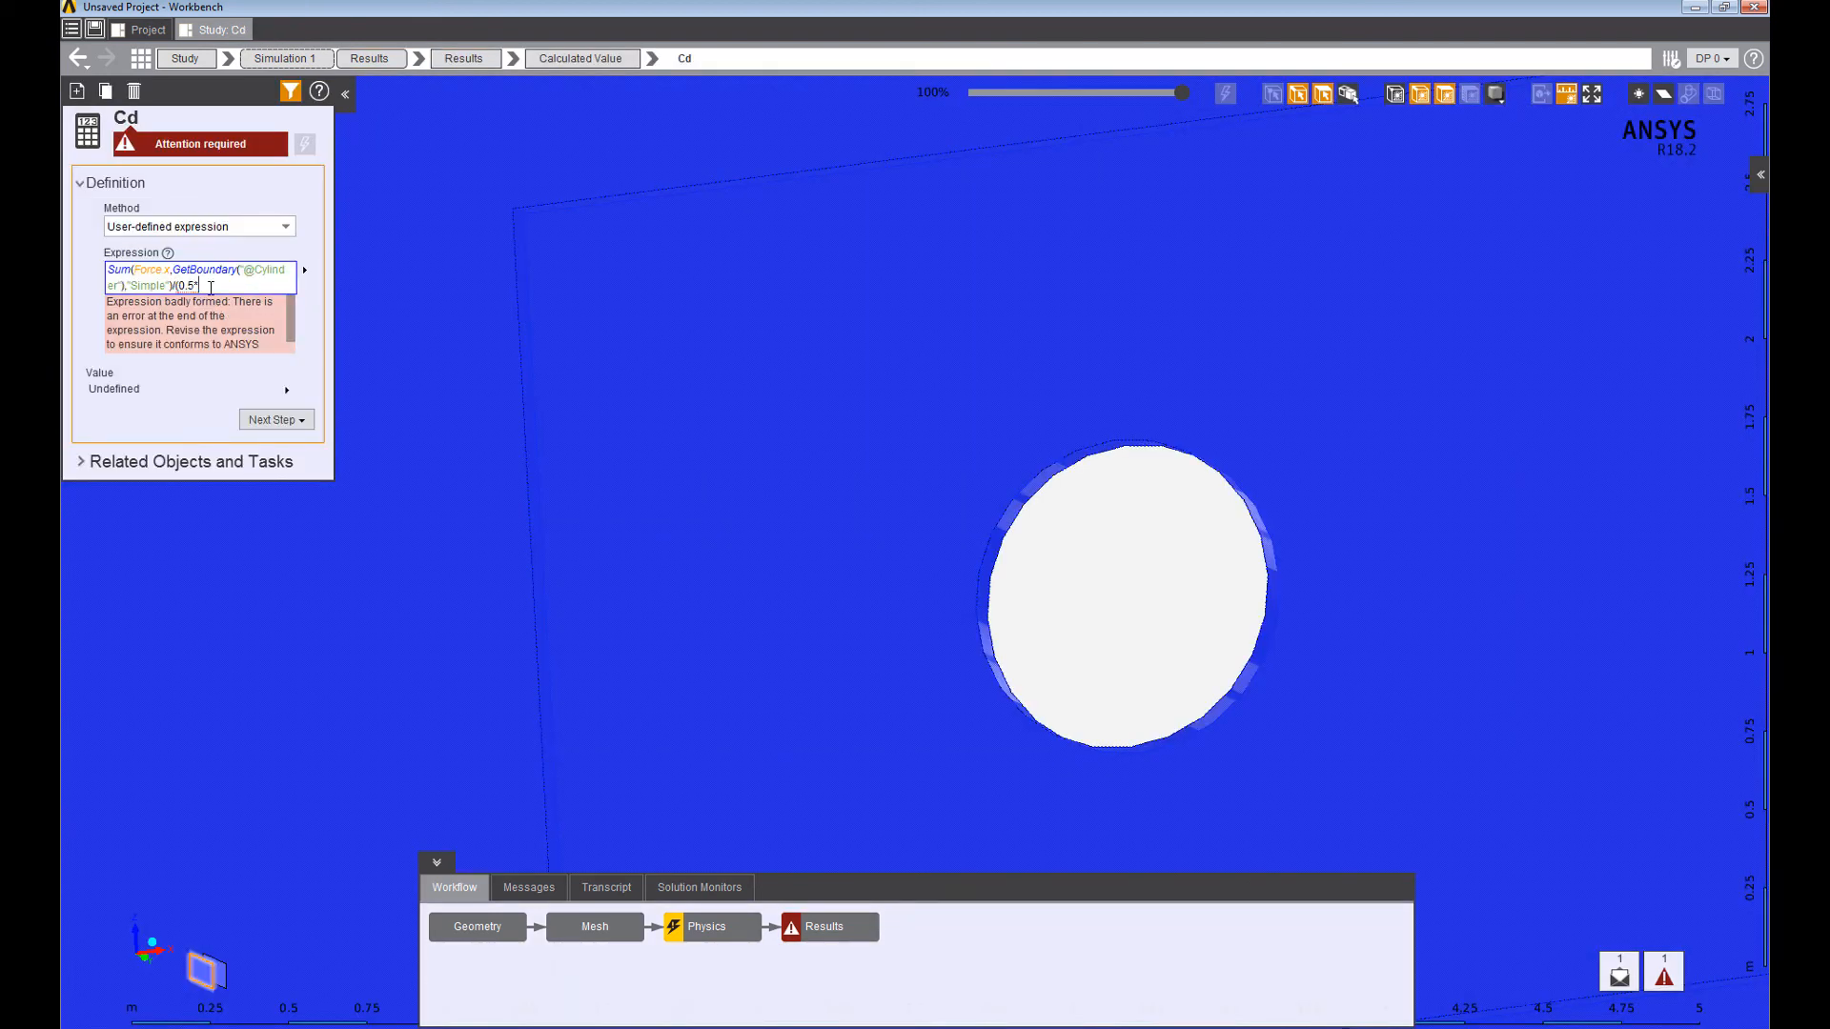
key("ctrl+a")
left_click(201, 285)
type("1.1843 kg m^-3")
type("[")
key("End")
type("*")
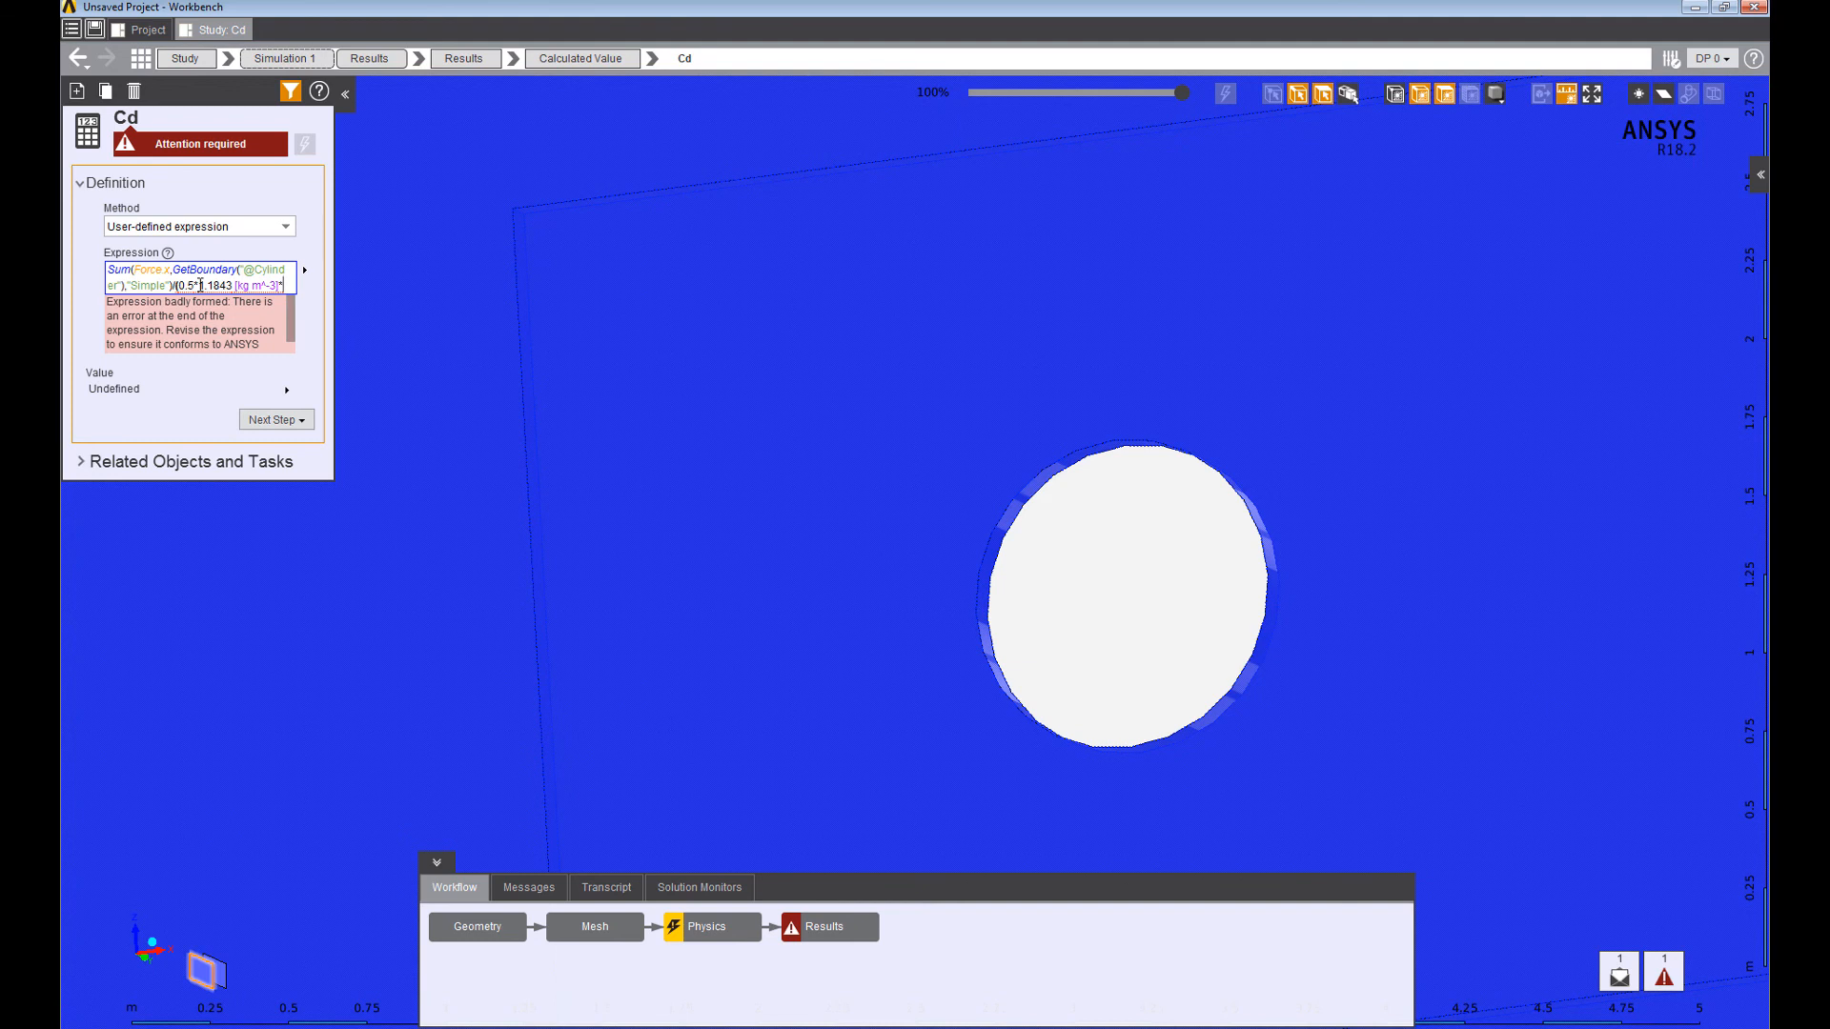
Append the Average function to the Cd expression with Velocity.x as its first argument.
type("ave")
key("Return")
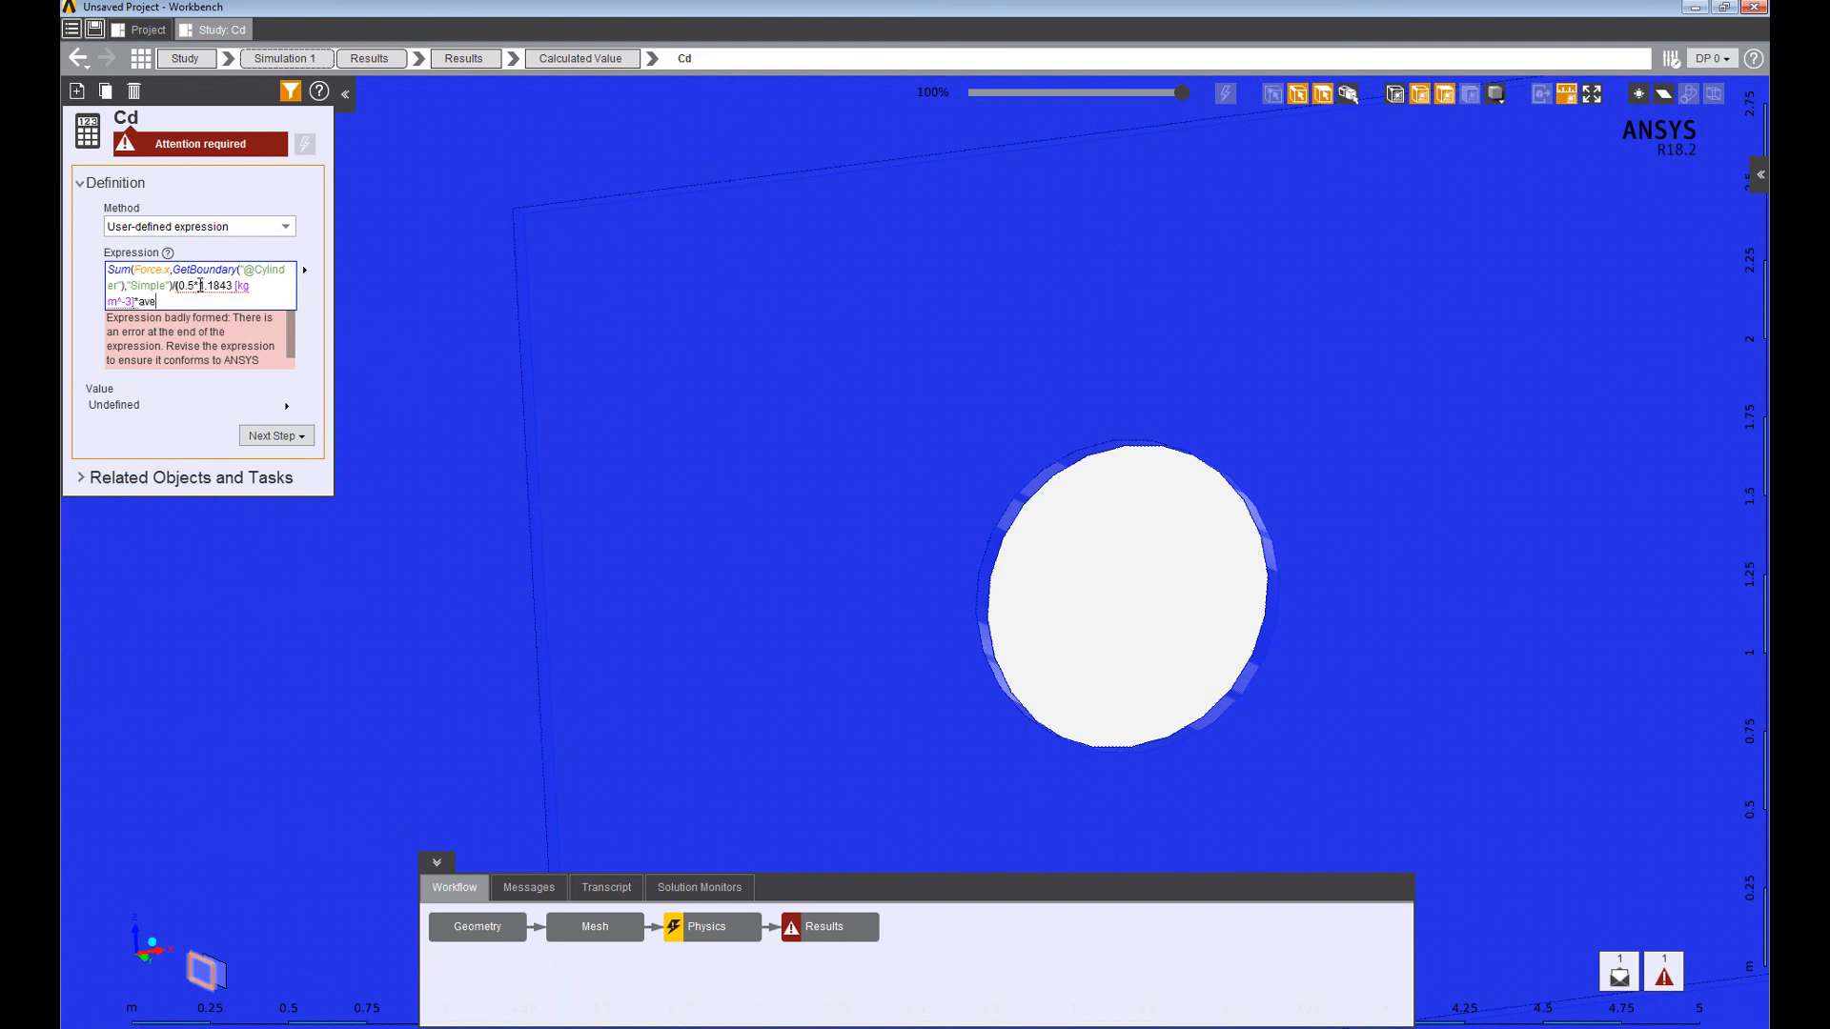
type("erage")
key("Return")
type("ve")
key("Down")
key("Down")
key("Down")
key("Return")
type(",Get)")
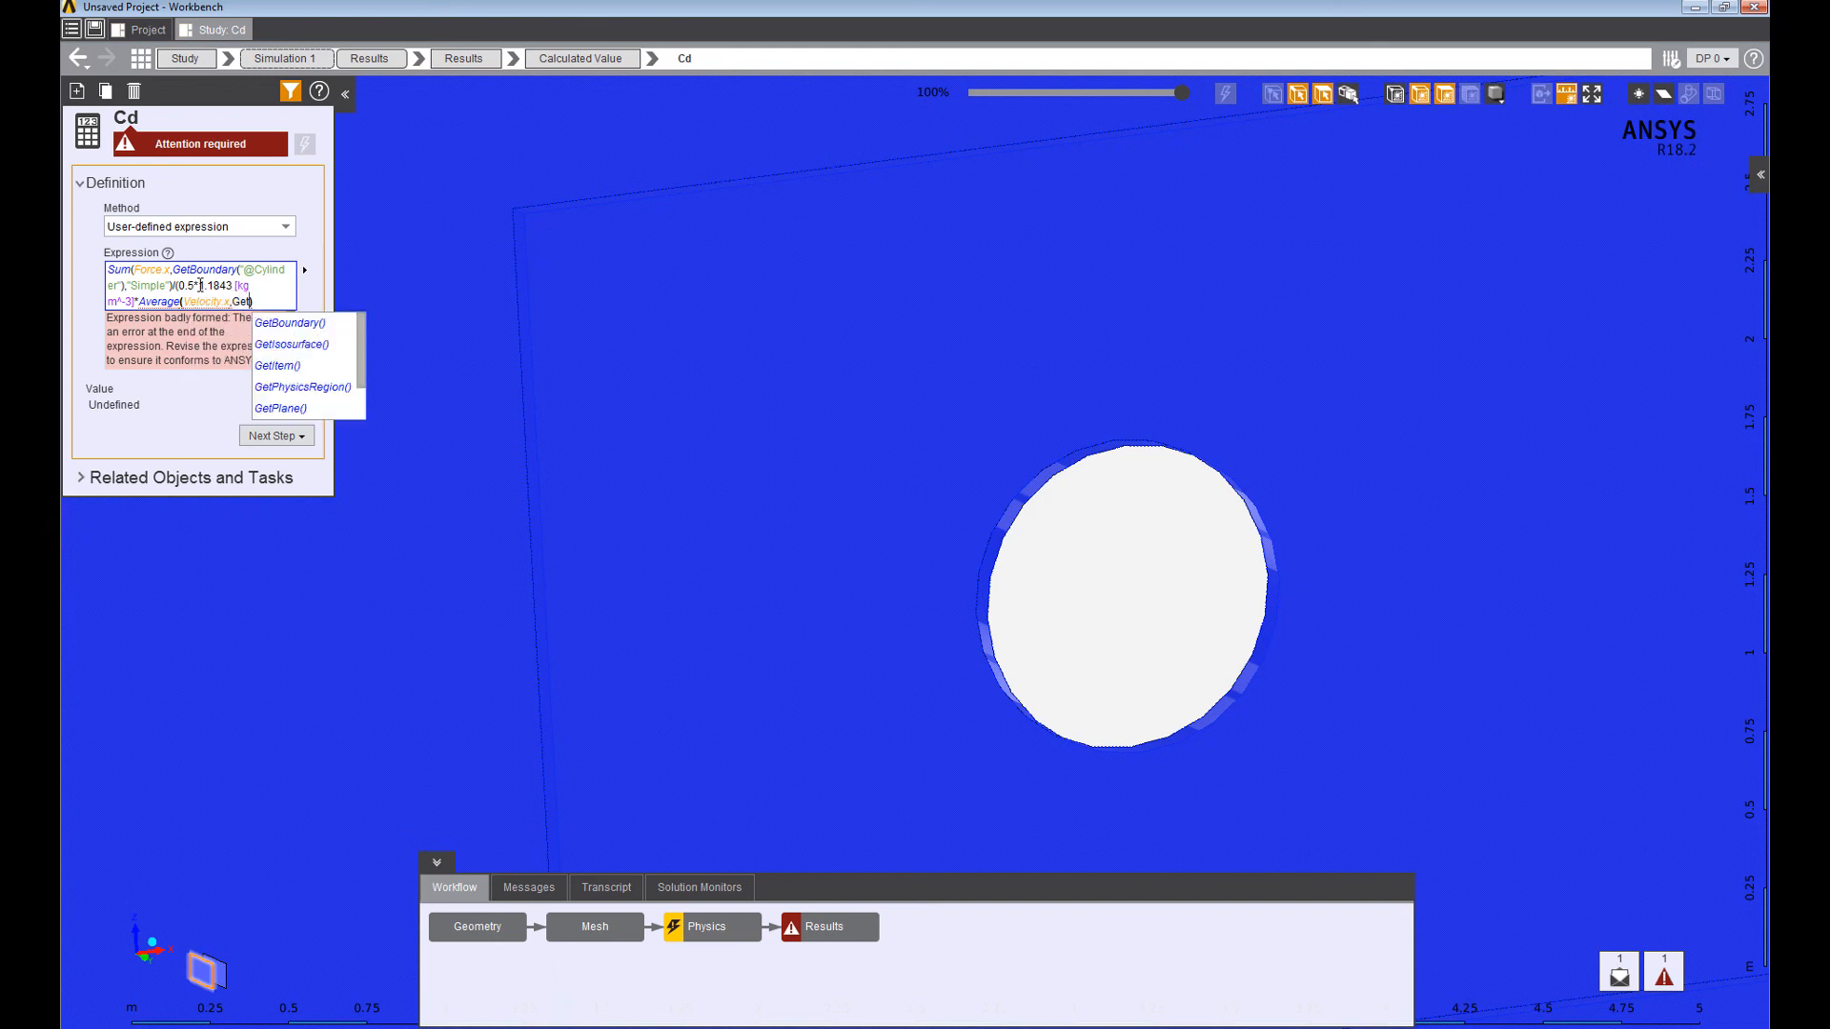
key("Return")
type("@")
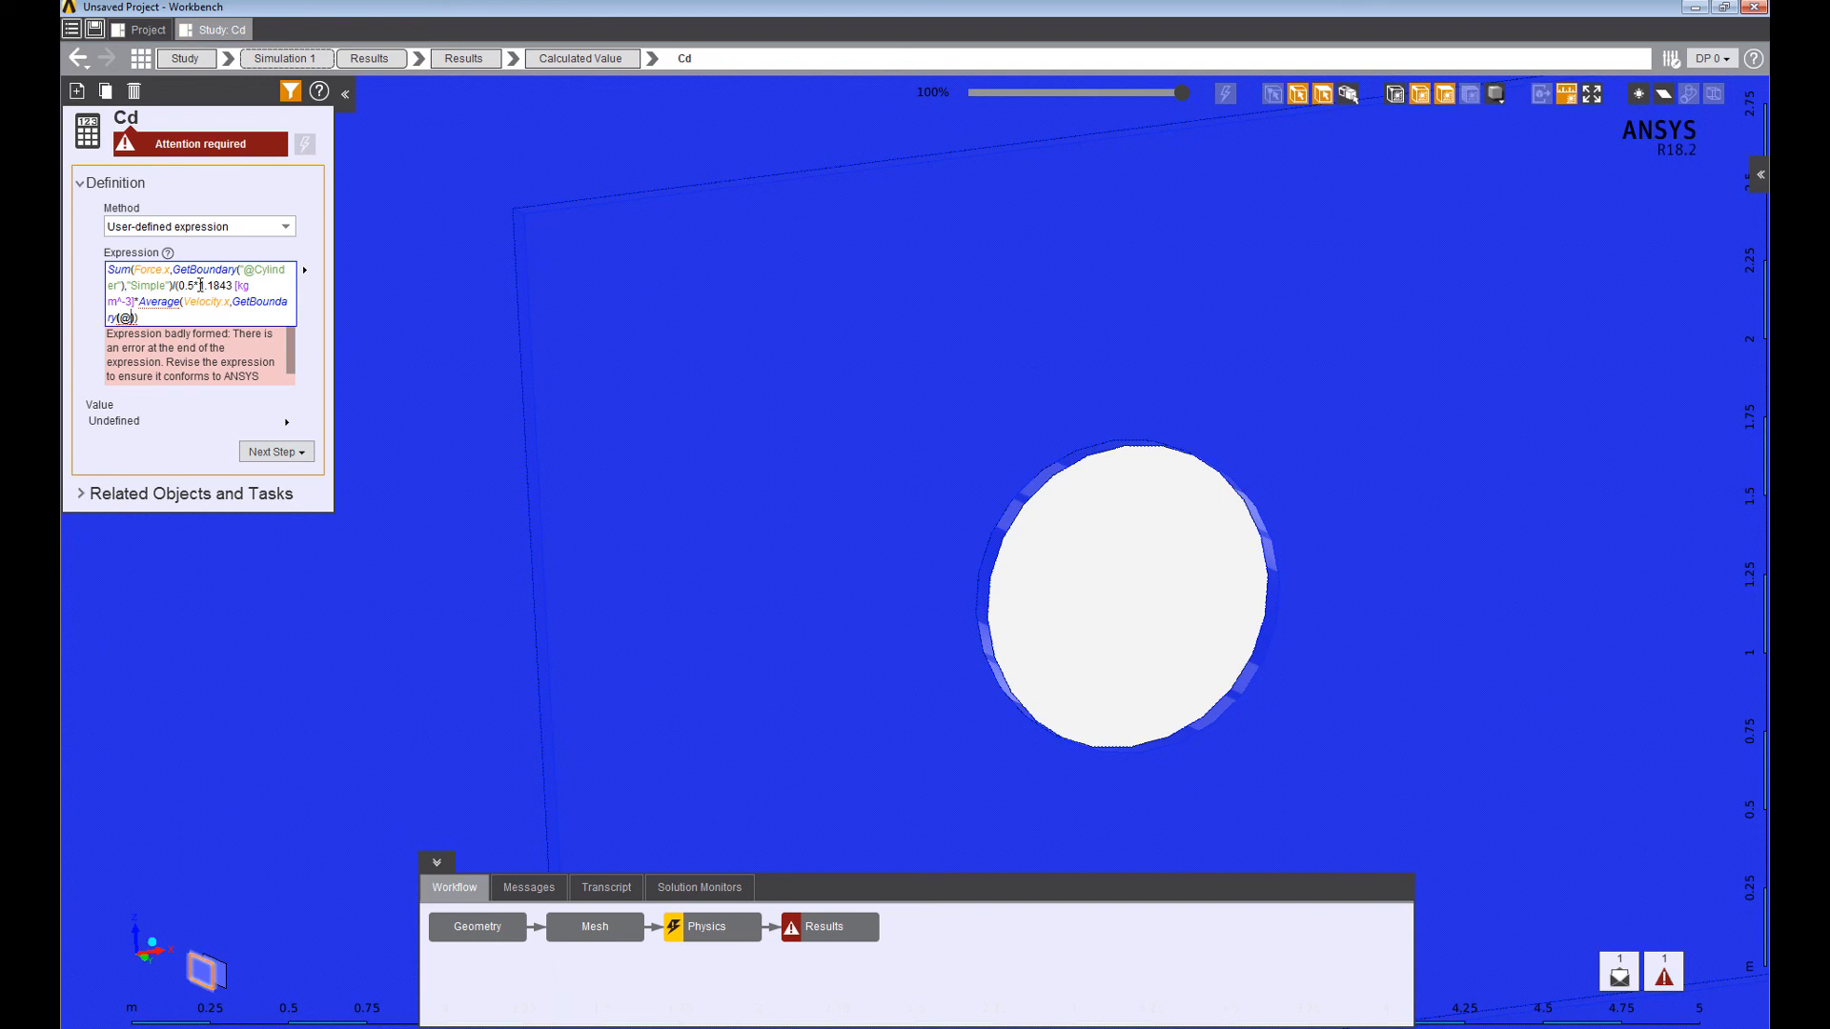
key("BackSpace")
type("@Inlet 1\"),\"Simple\"")
key("Return")
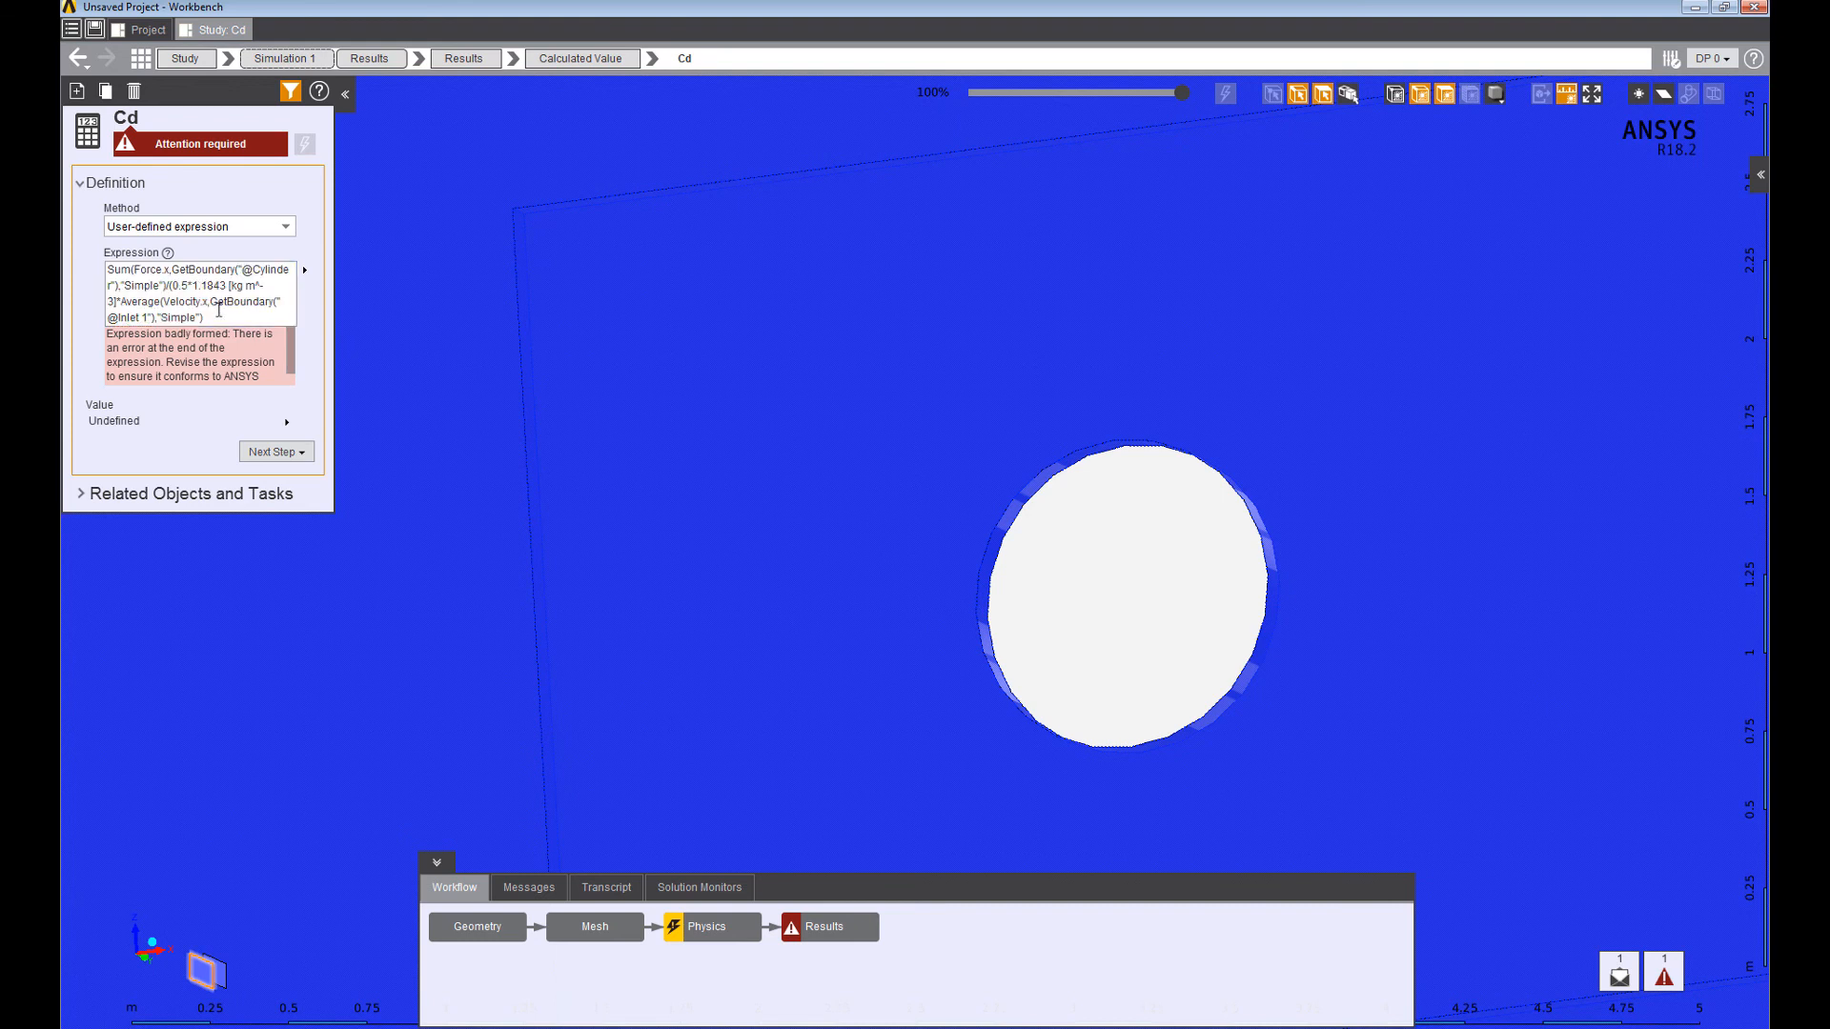
Check the inlet boundary's name and velocity definition among the fluid flow conditions.
left_click(725, 927)
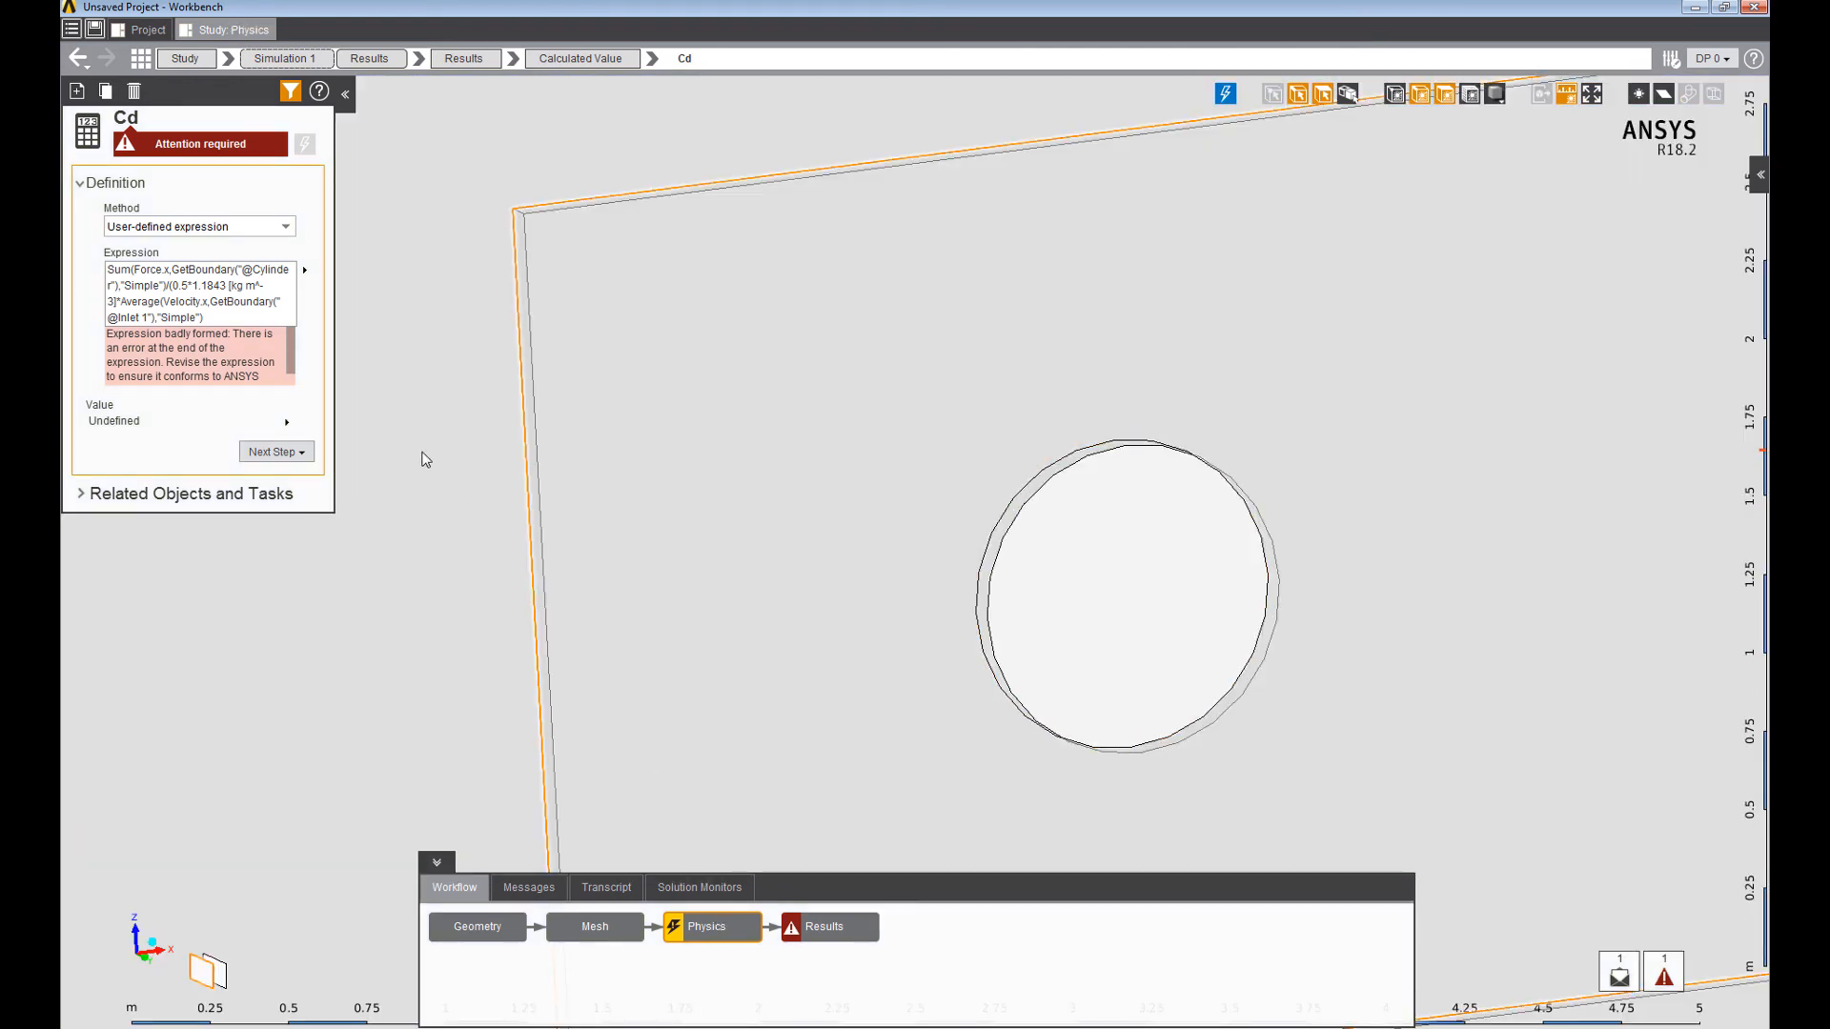
left_click(204, 385)
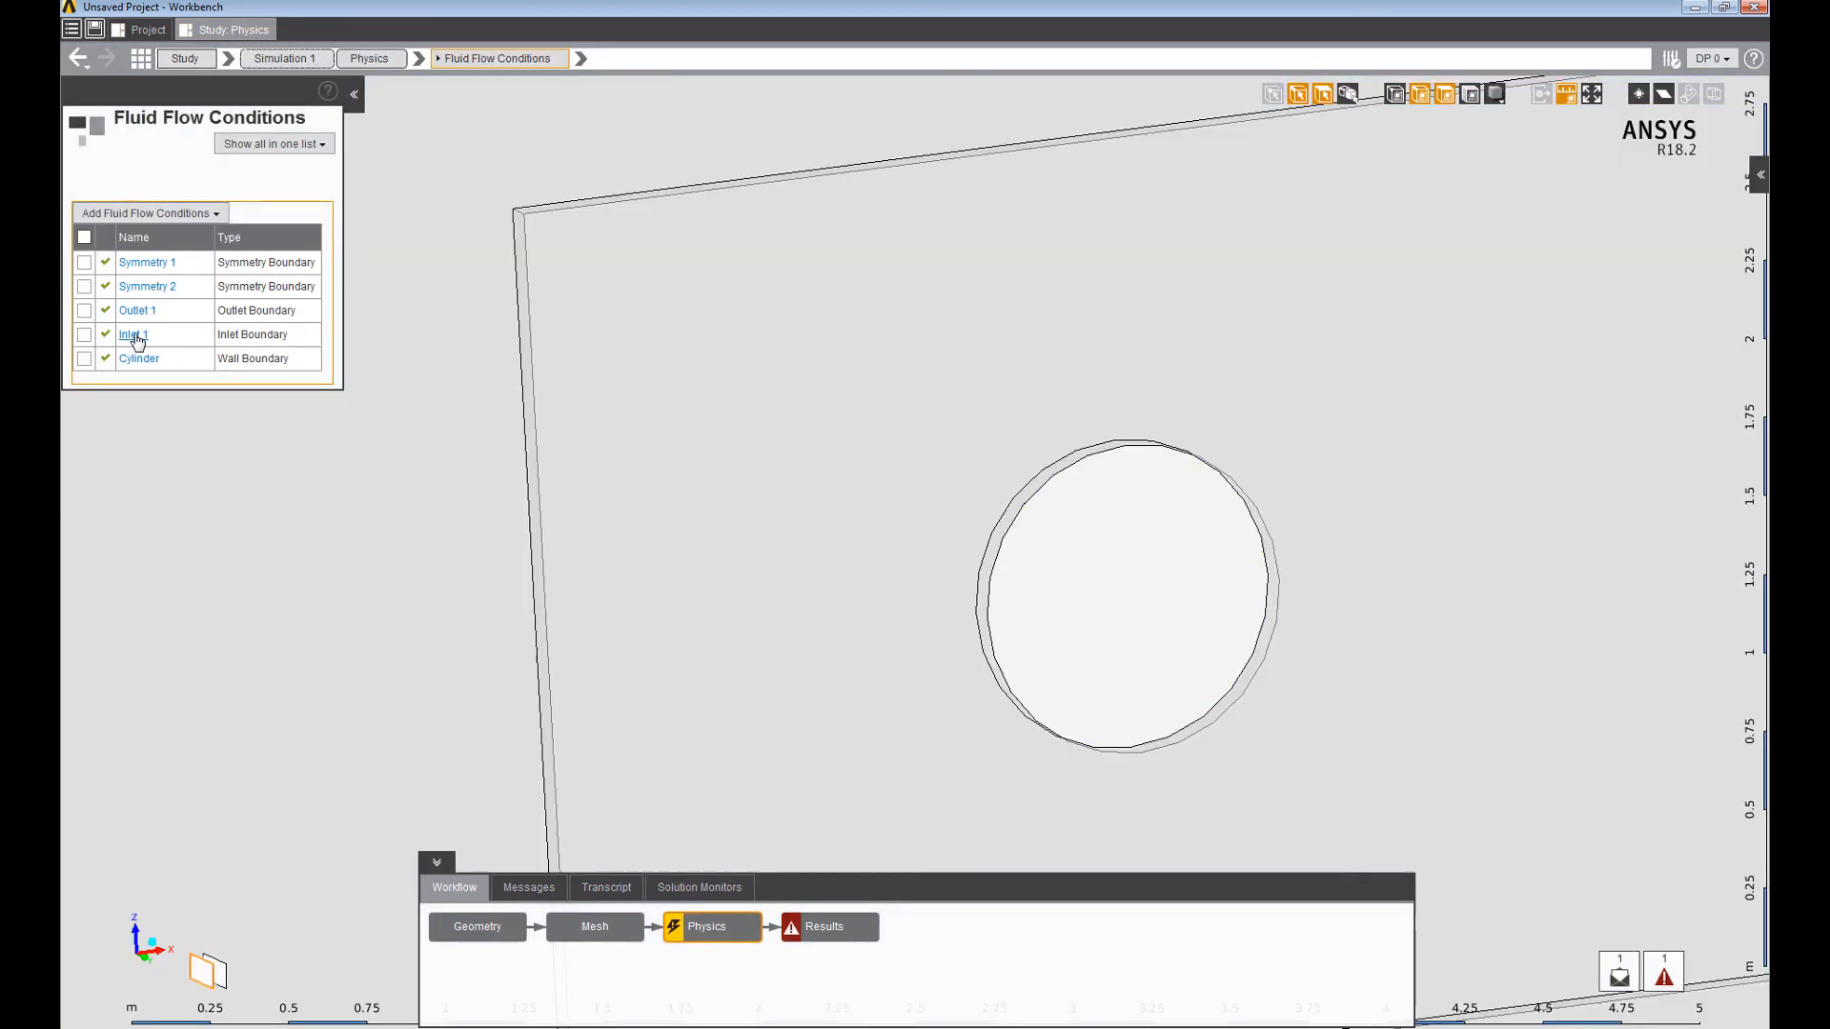
left_click(134, 334)
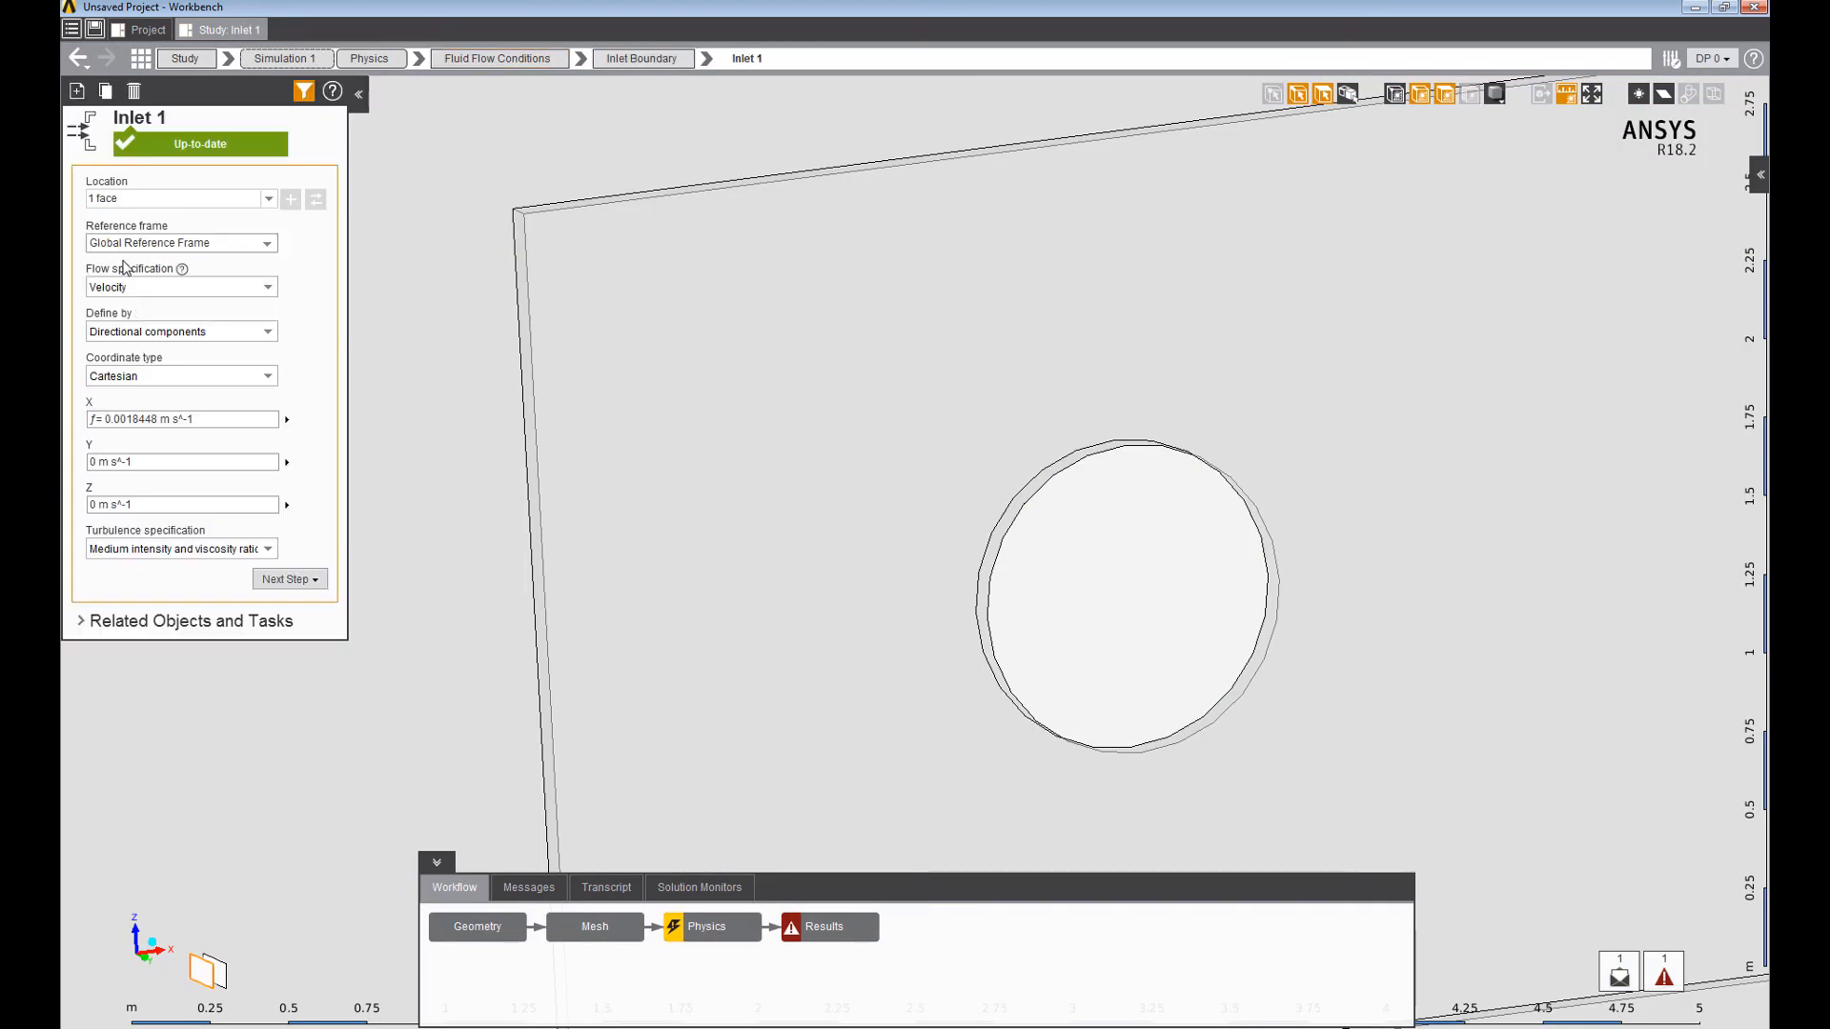
Reopen the Cd calculated value and close the divisor of its expression with a final parenthesis.
left_click(817, 938)
left_click(129, 282)
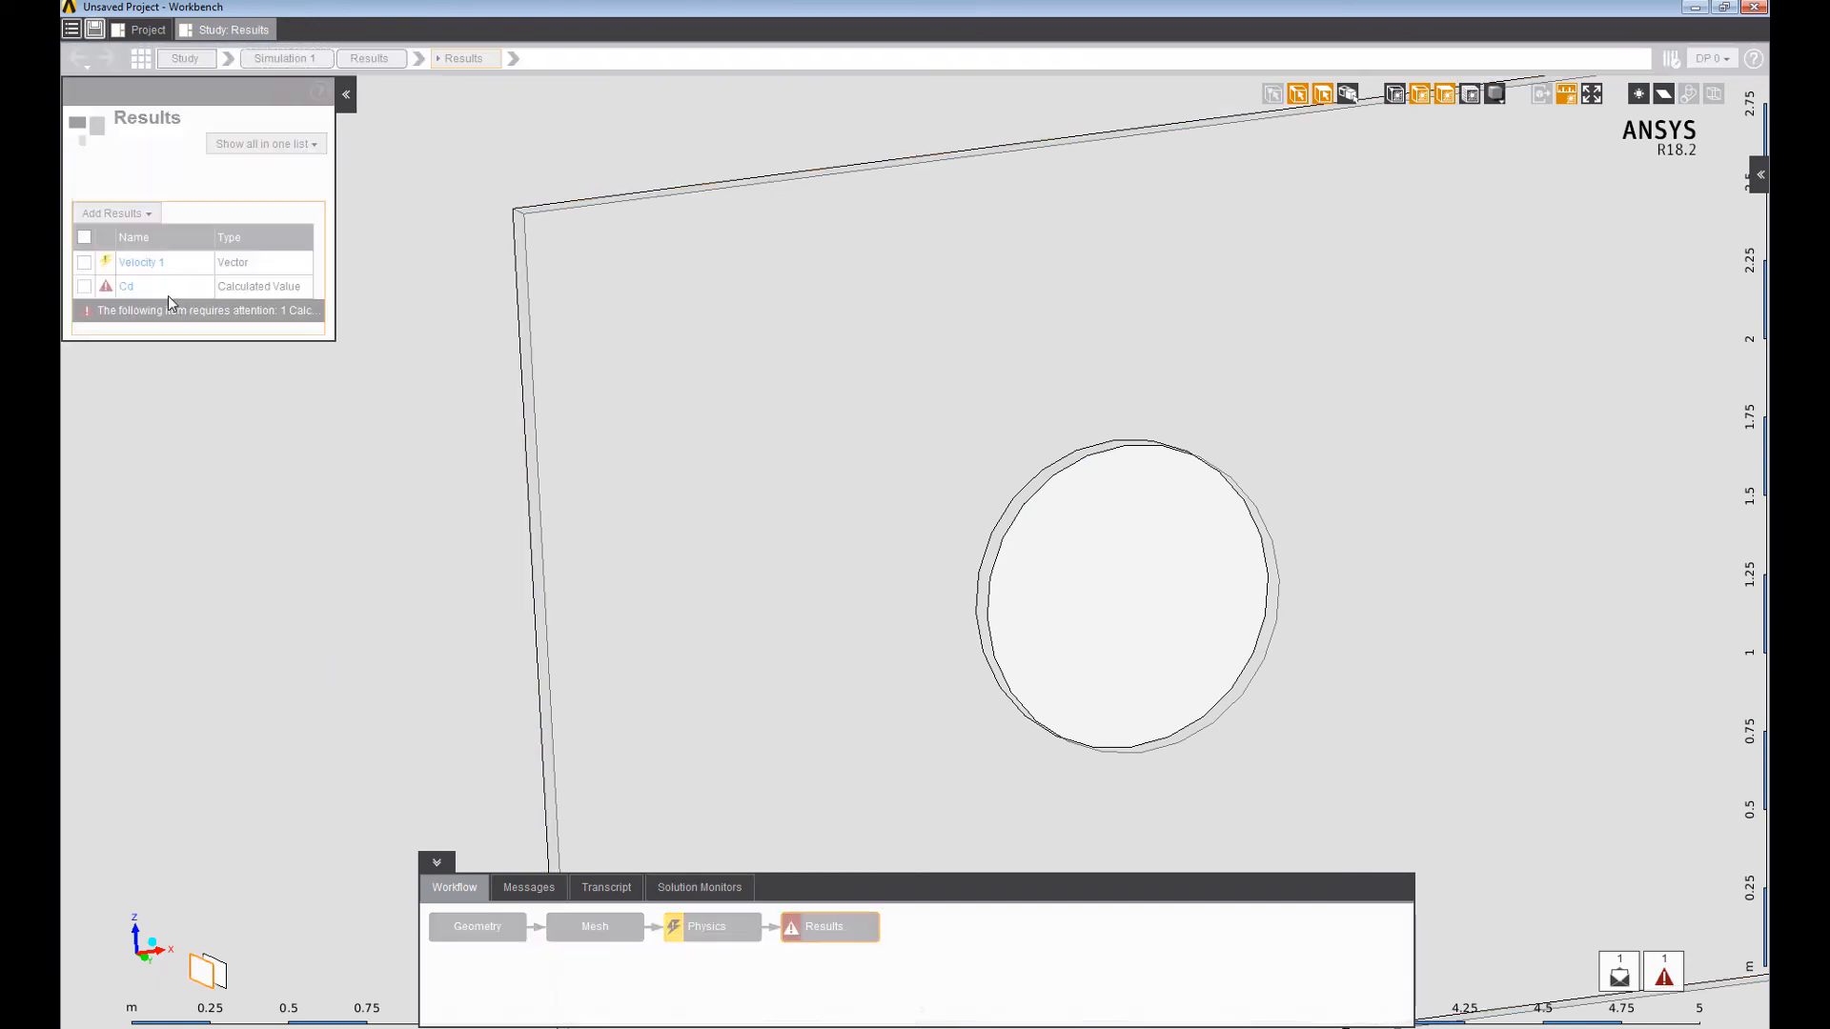
left_click(129, 299)
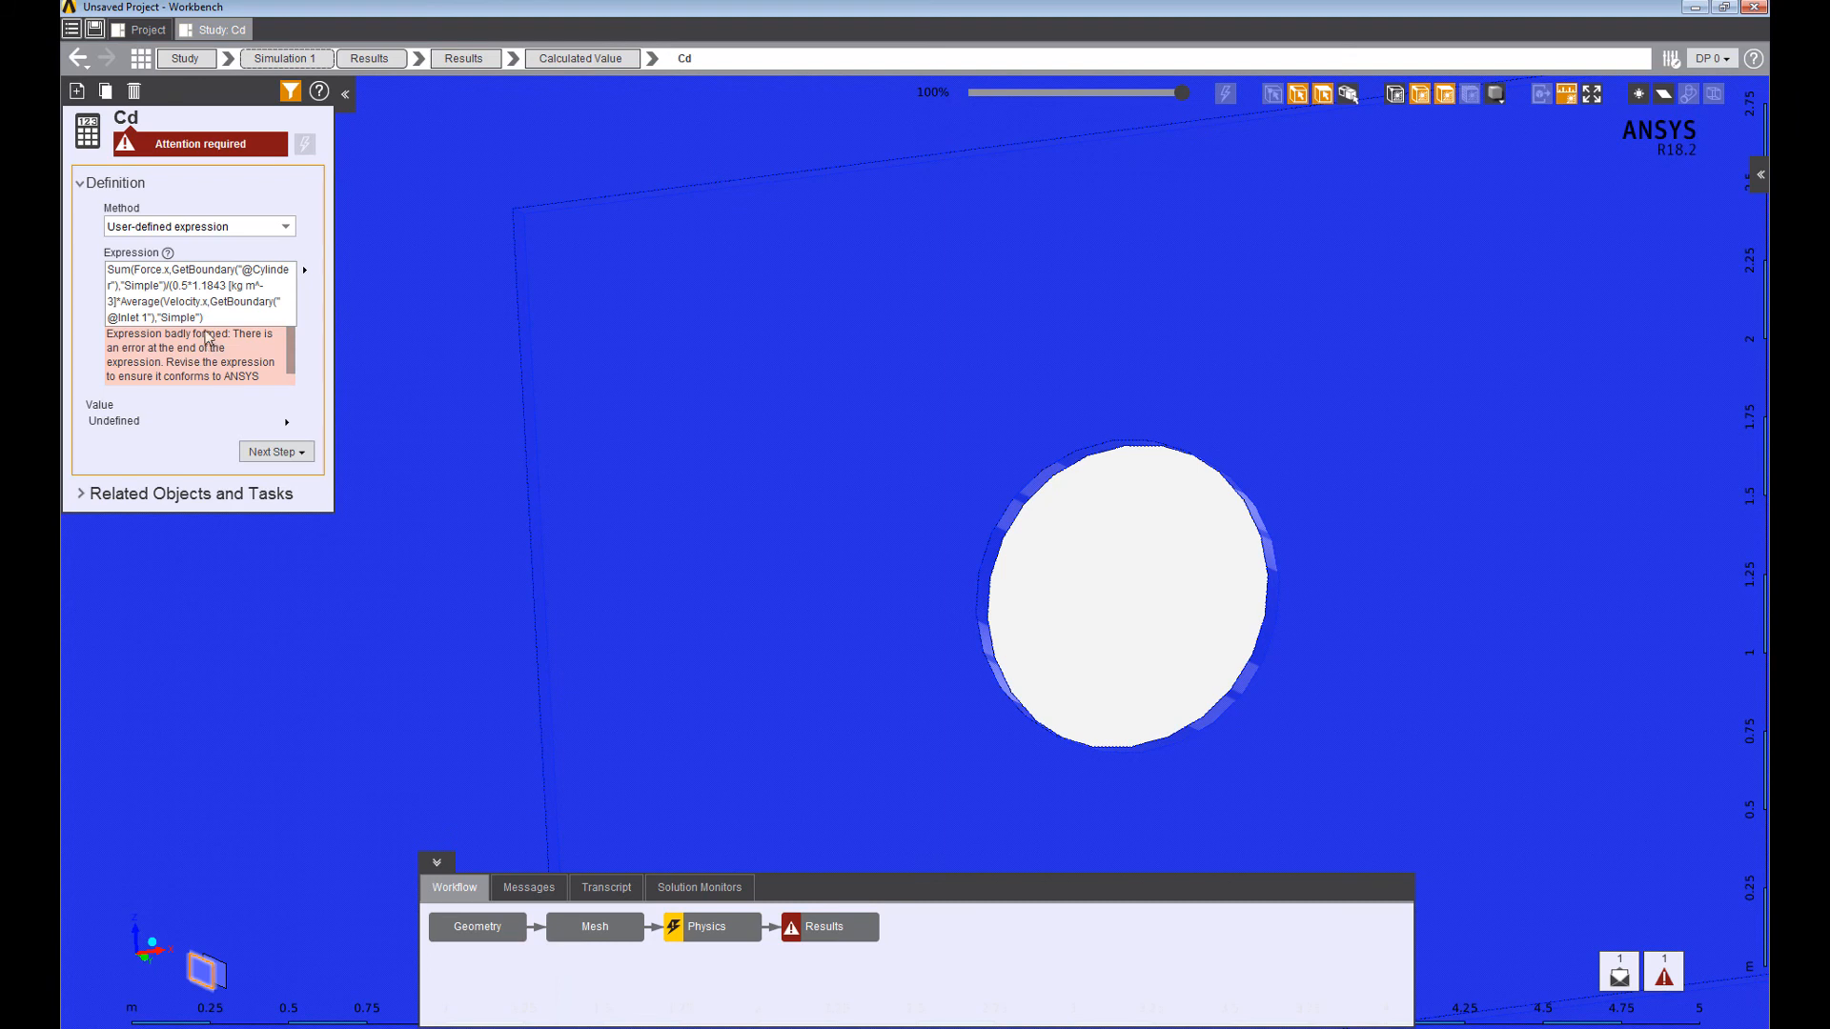
left_click(215, 319)
key("Right")
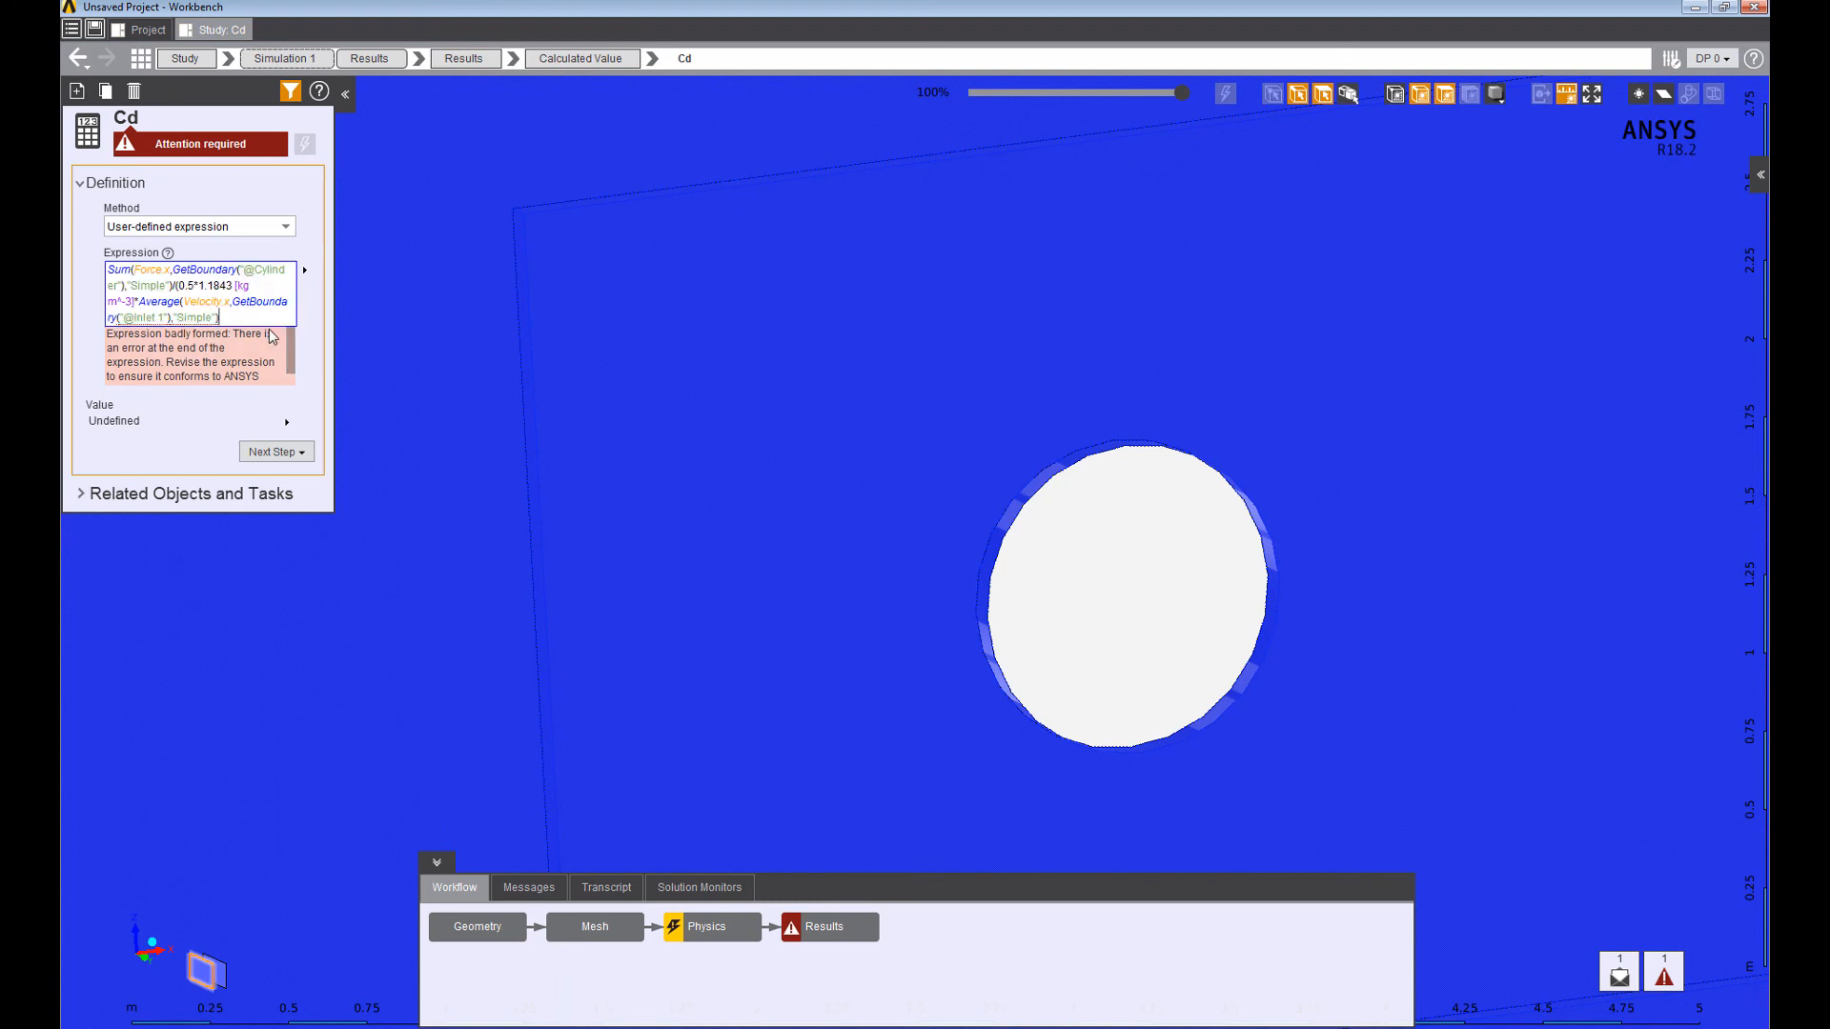
type(")")
key("Return")
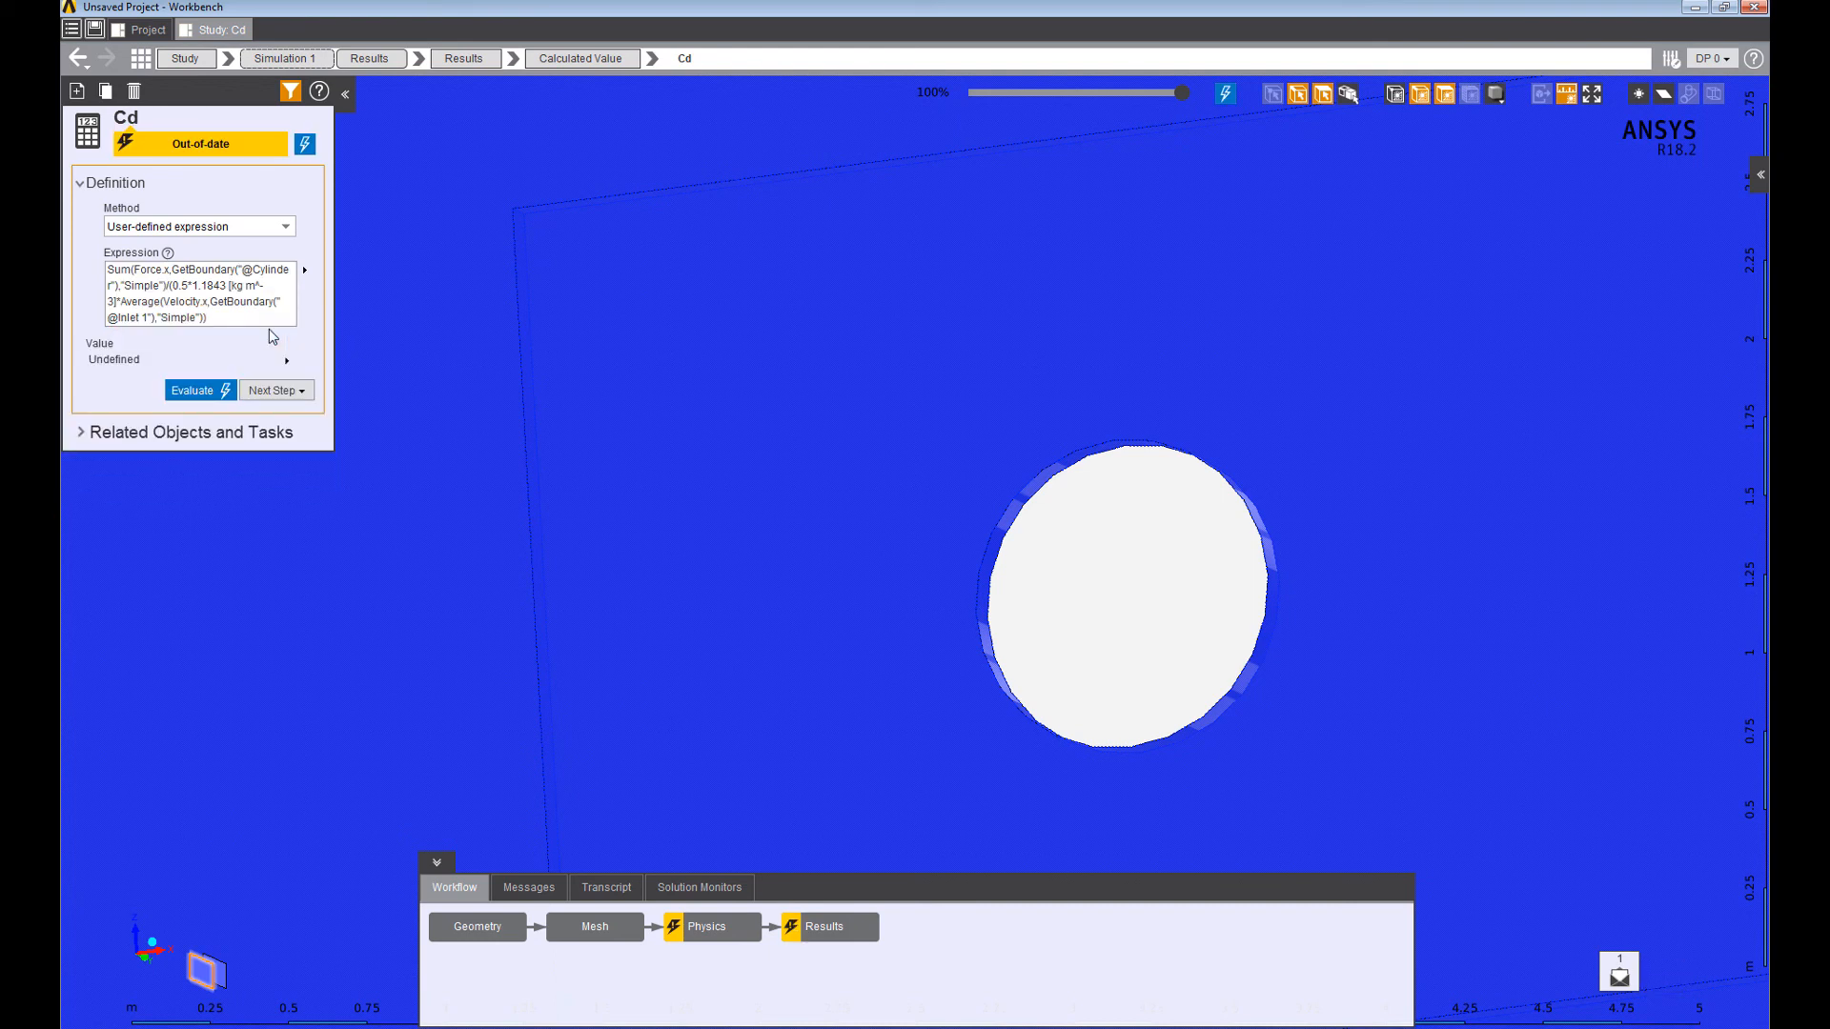
Raise the averaged velocity to ^2 inside the divisor and append *Diameter after the closing parenthesis.
left_click(260, 310)
left_click(259, 310)
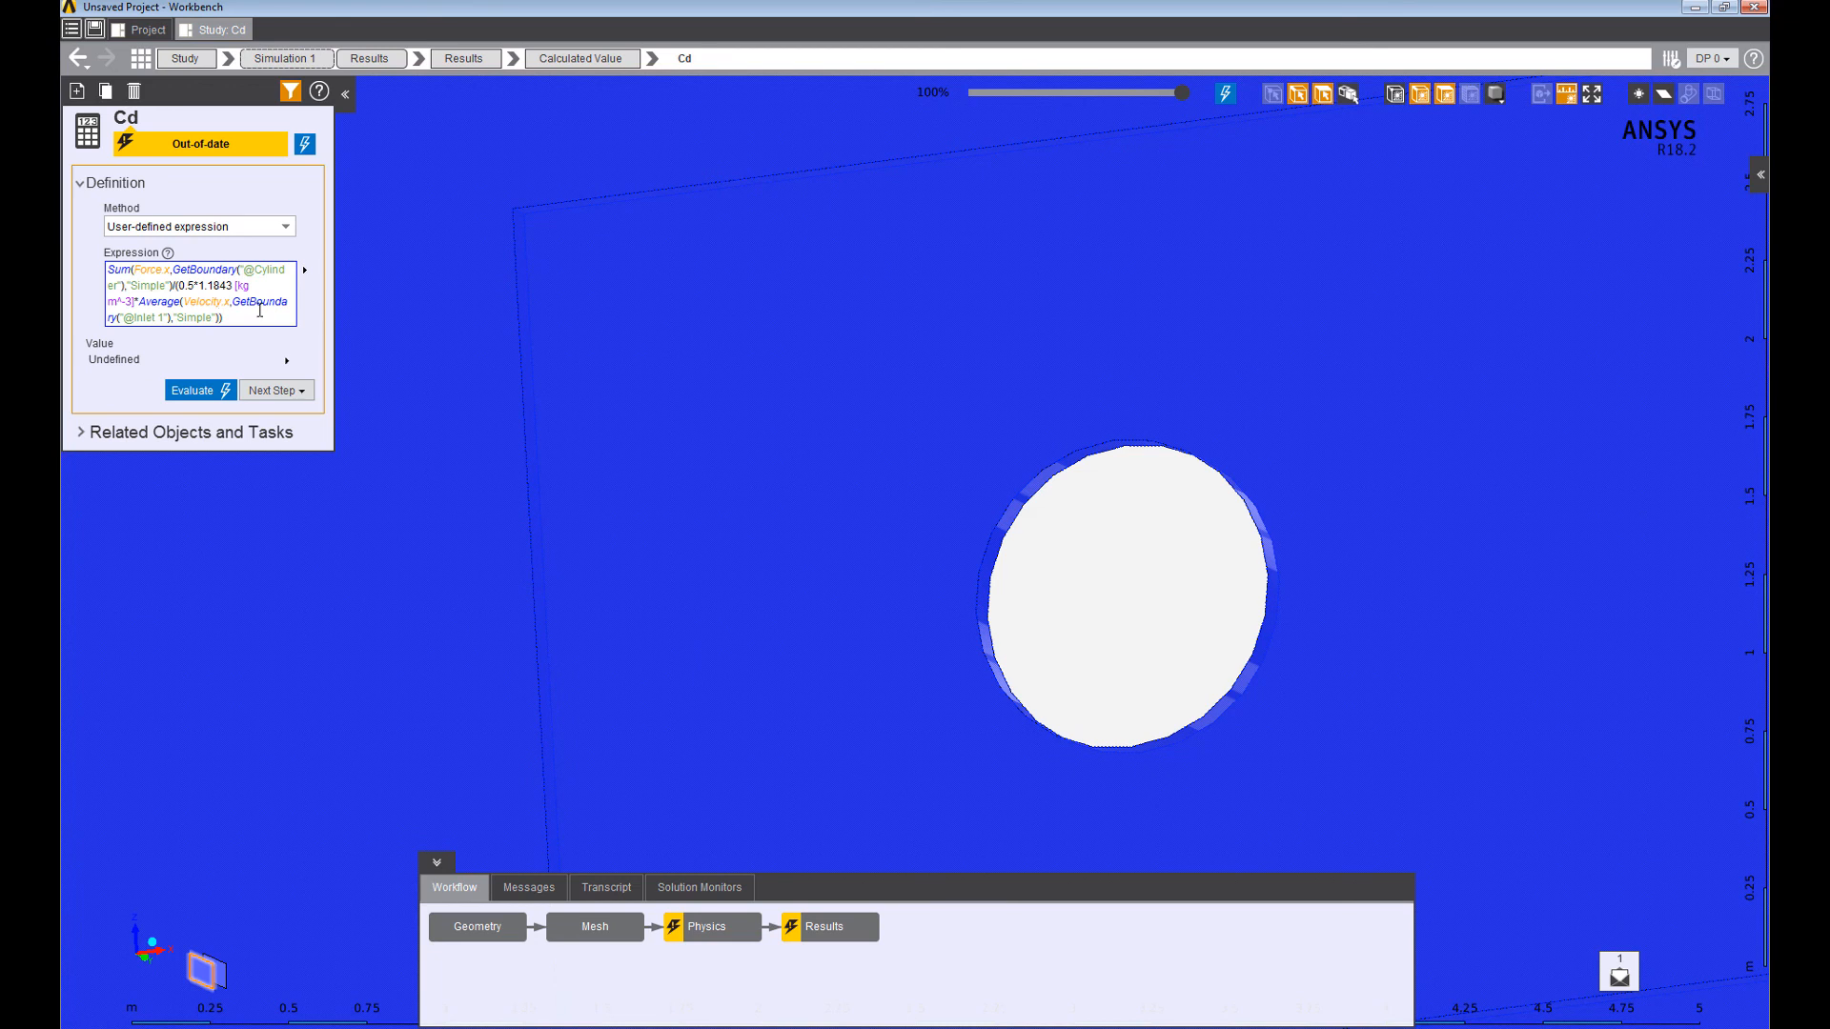
type("^2)*dia")
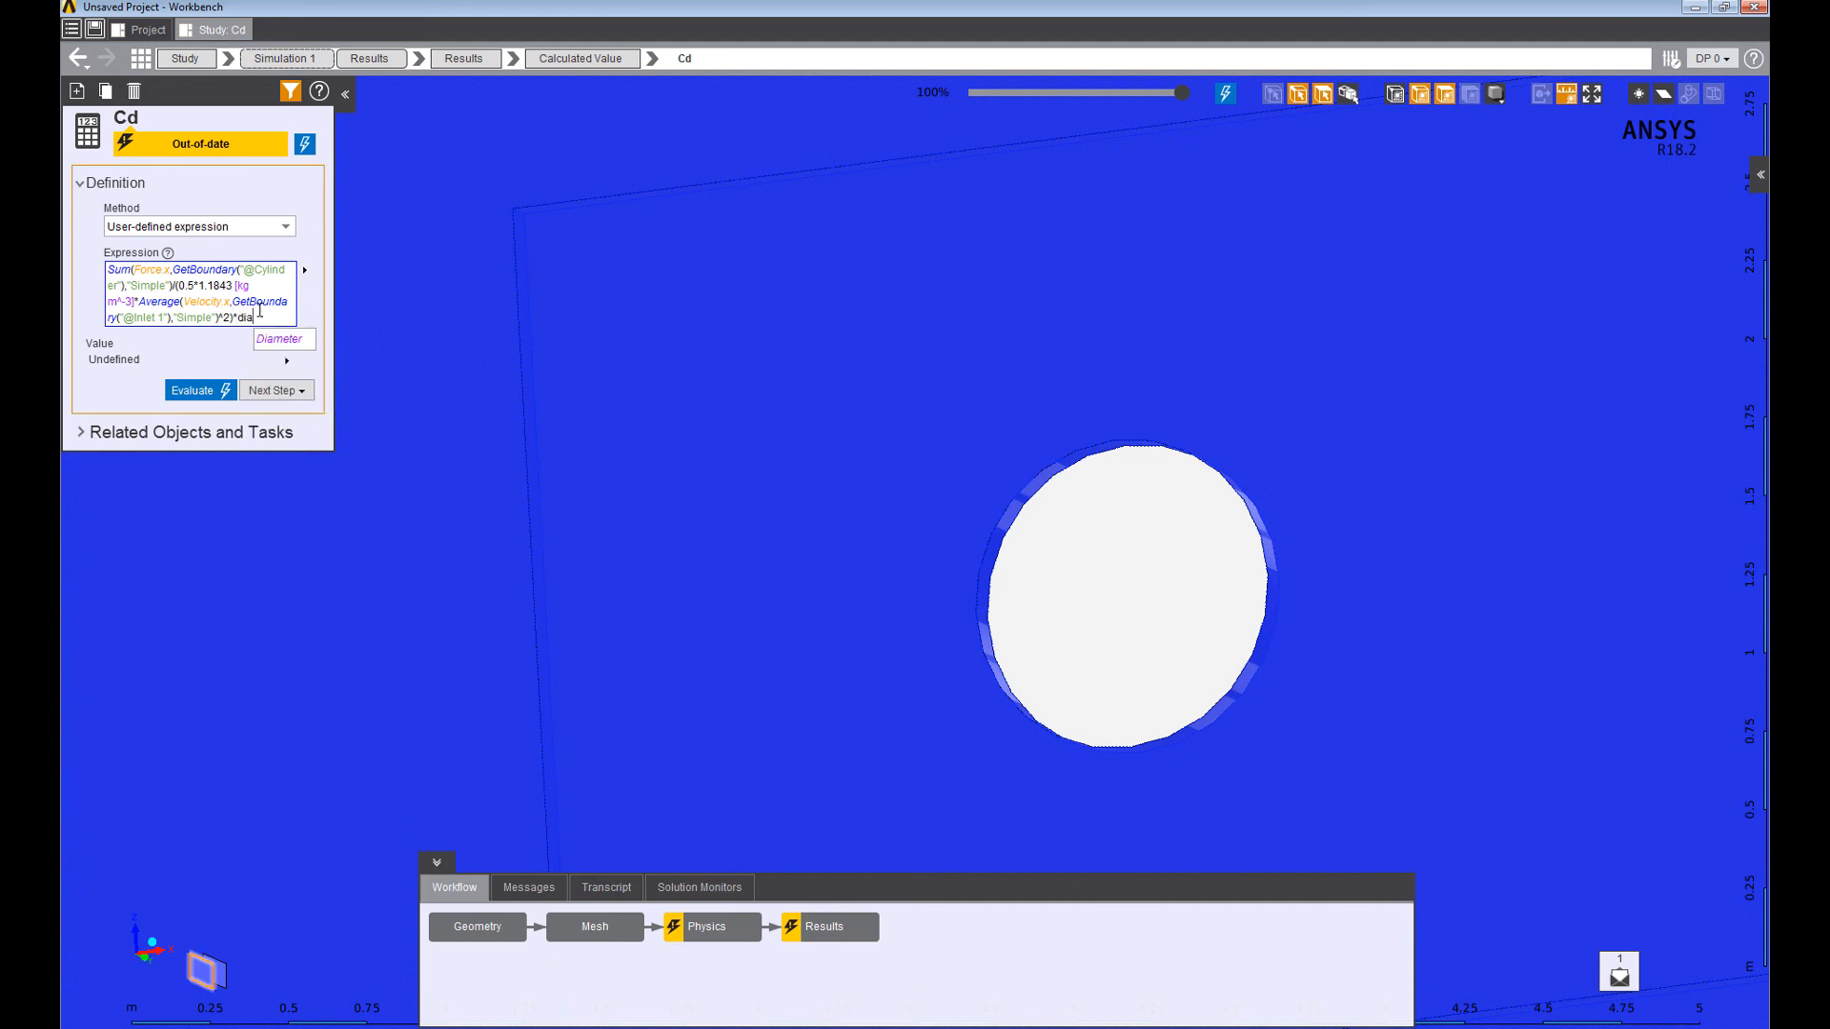
key("Return")
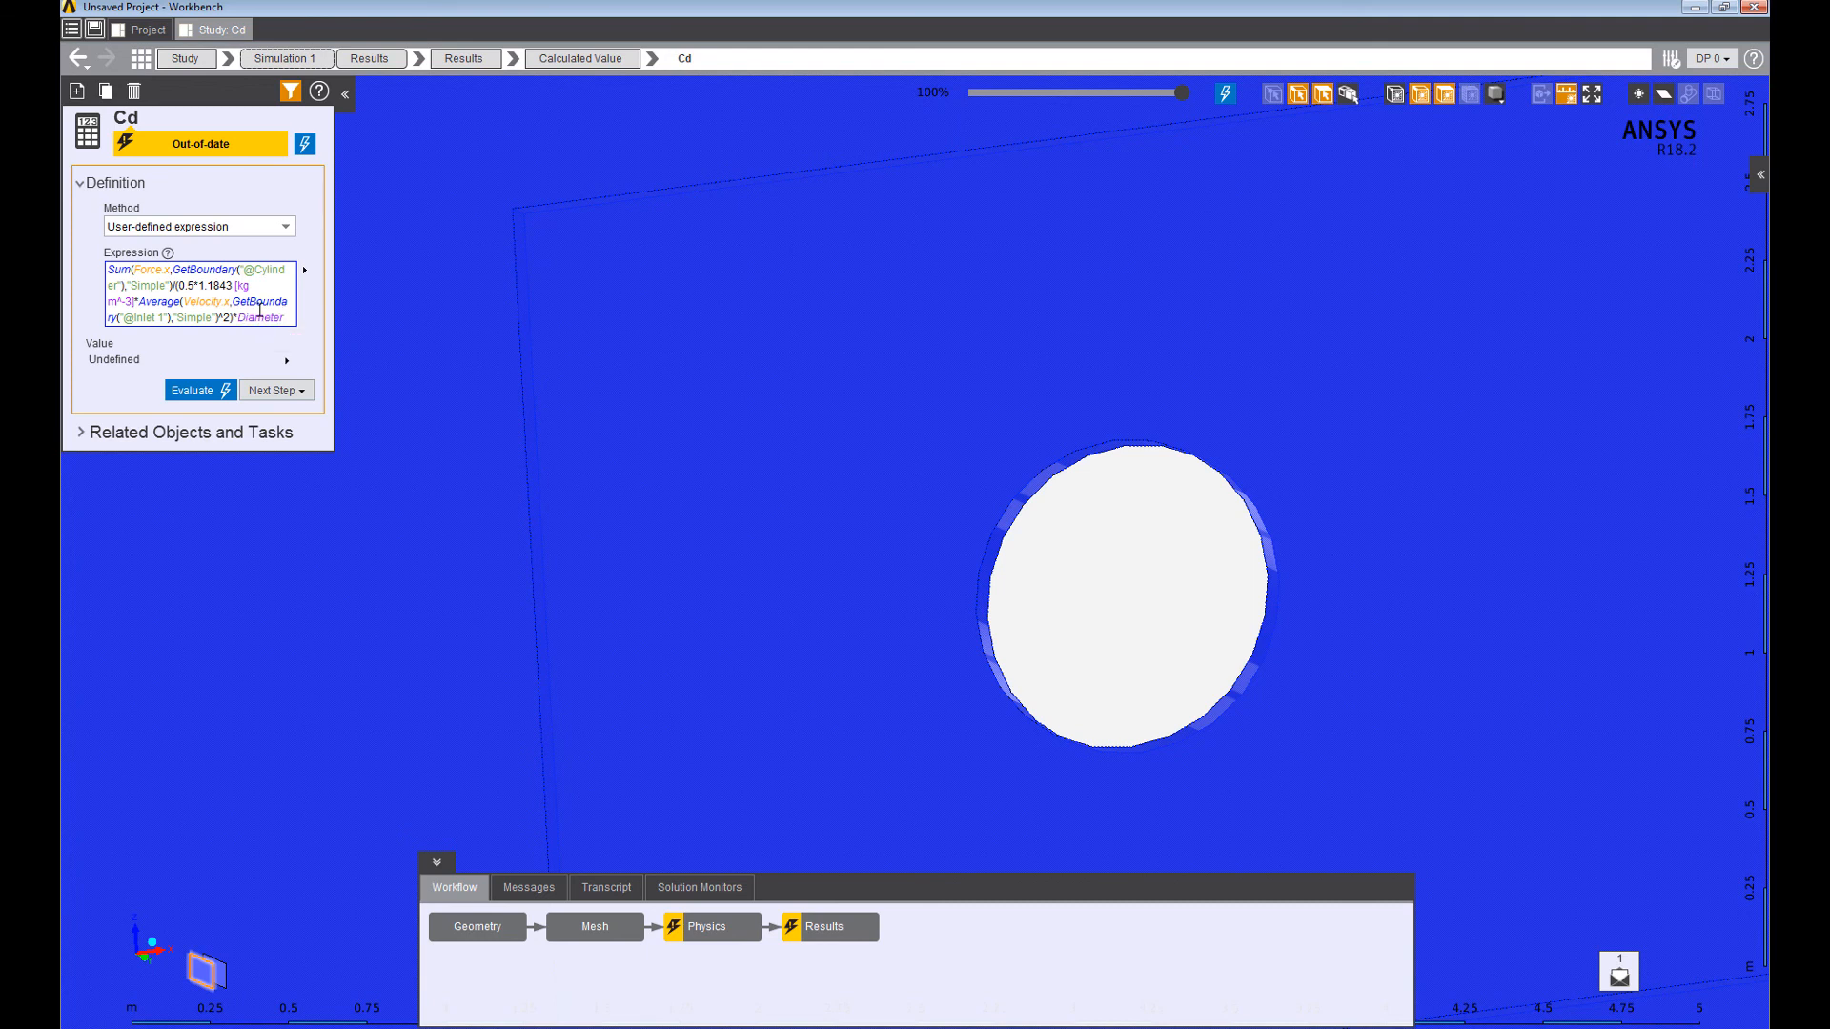
Move the closing parenthesis from before *Diameter to the end of the Cd expression, so the divisor includes Diameter.
key("Left")
key("Left")
key("Left")
key("Left")
key("Left")
key("Left")
key("Left")
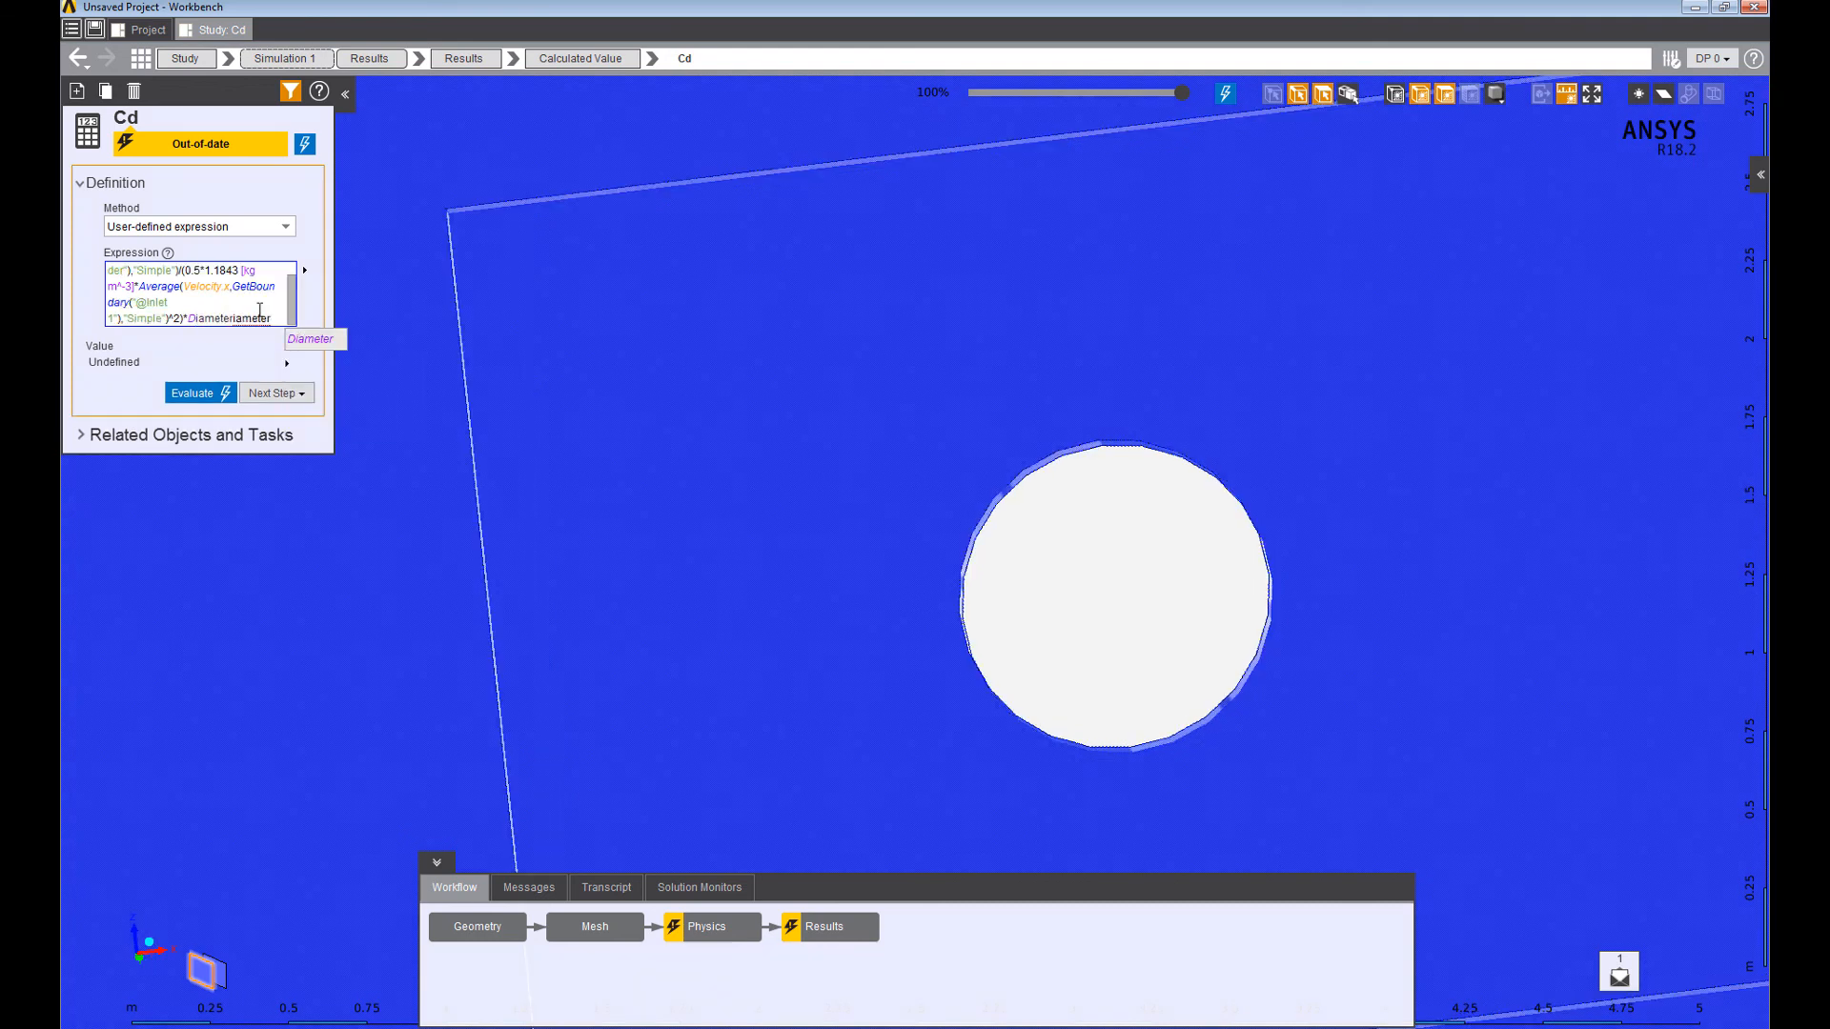
key("Left")
key("BackSpace")
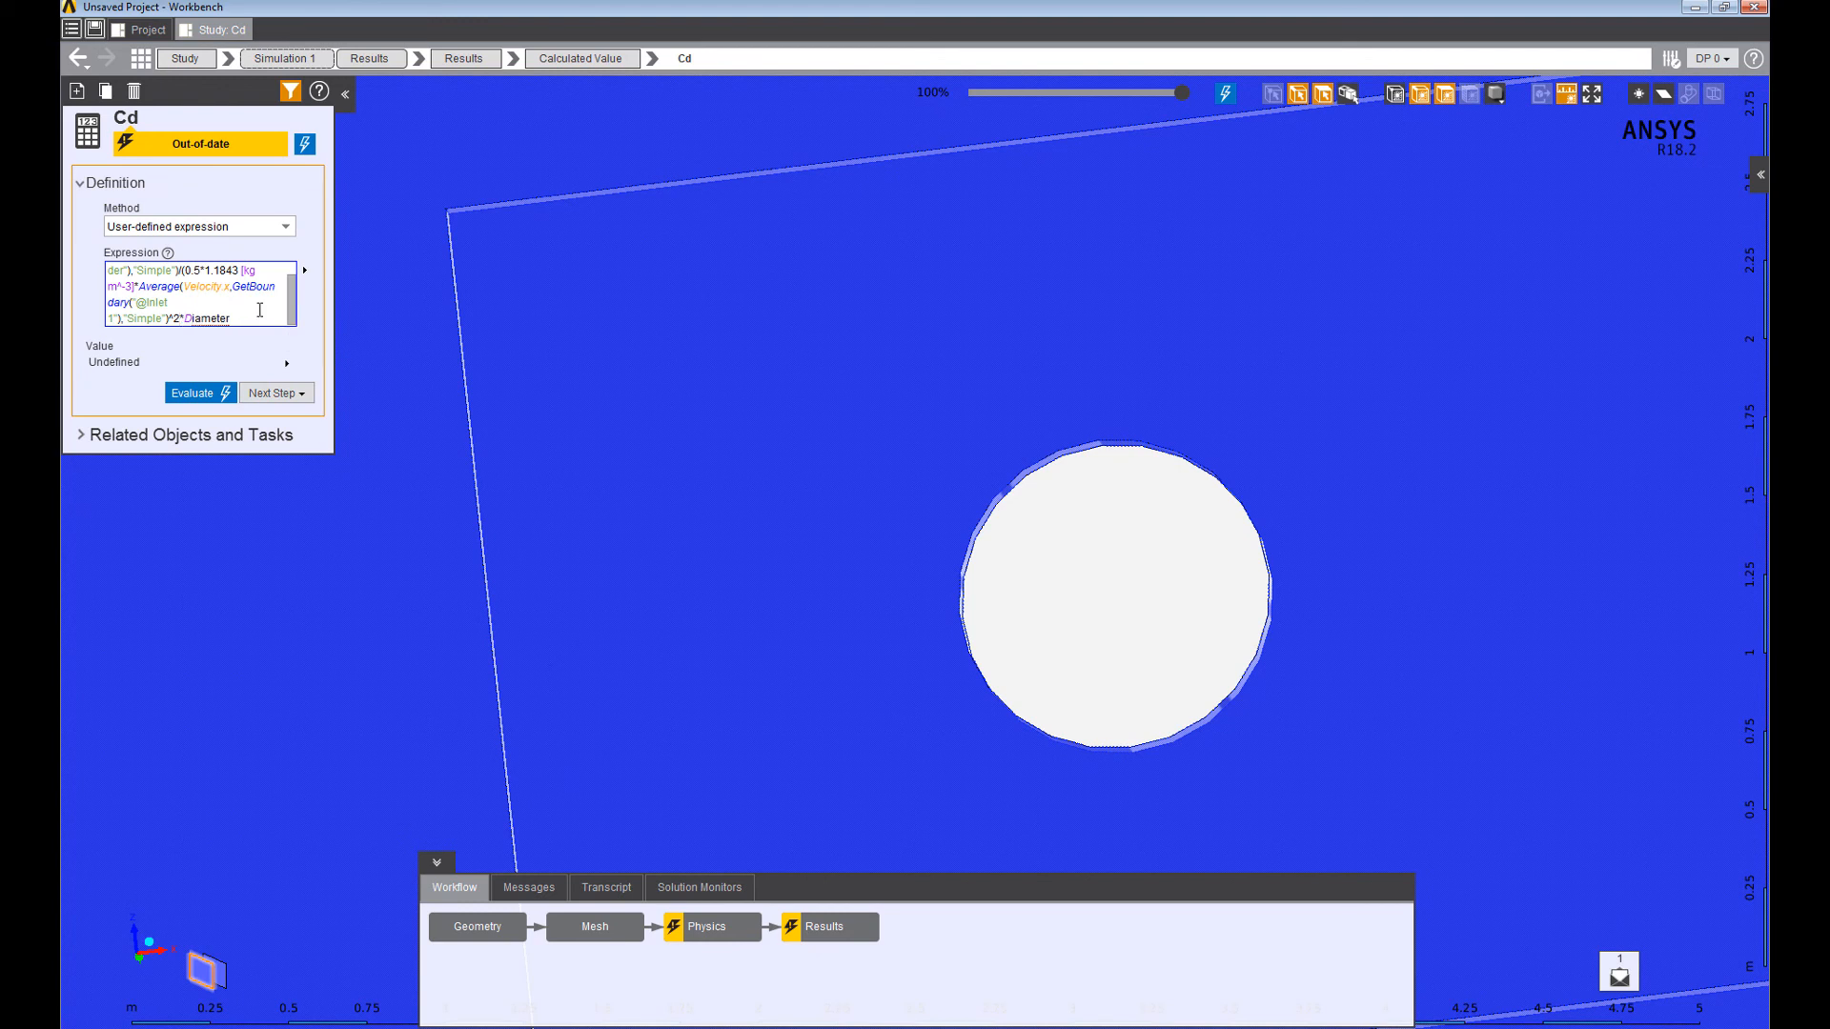
key("End")
type(")")
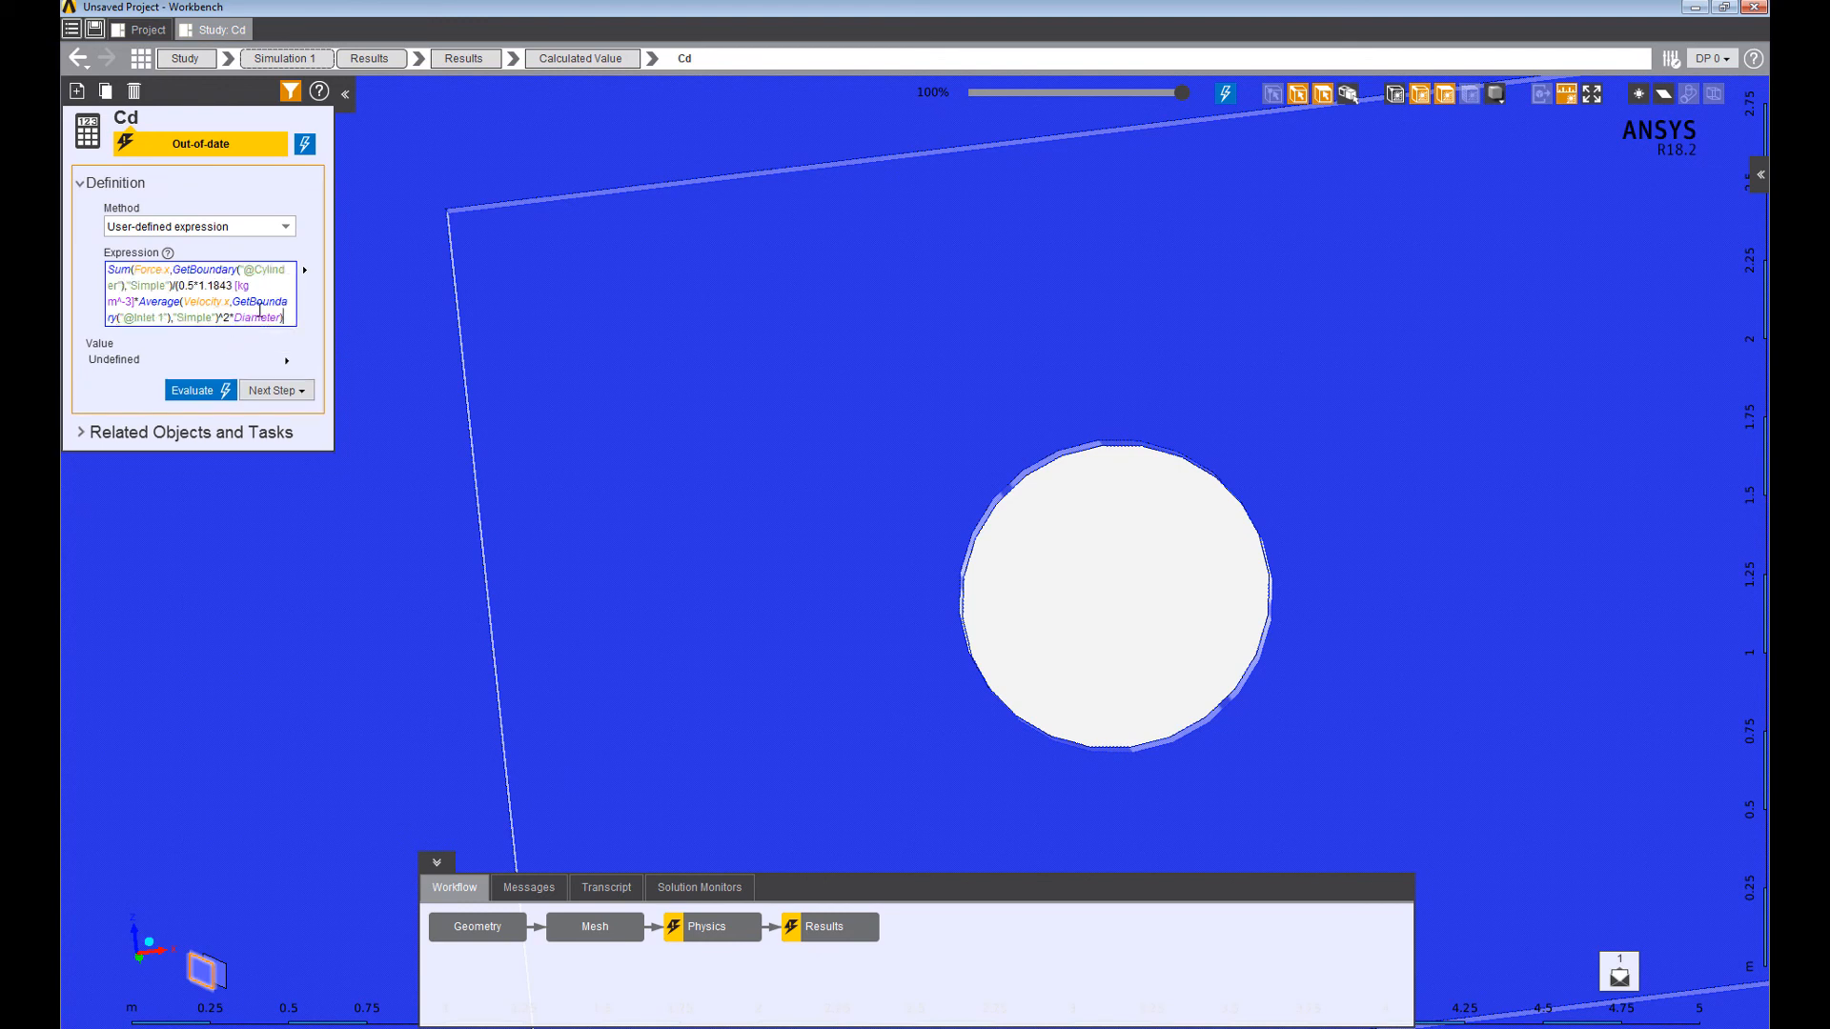
key("Return")
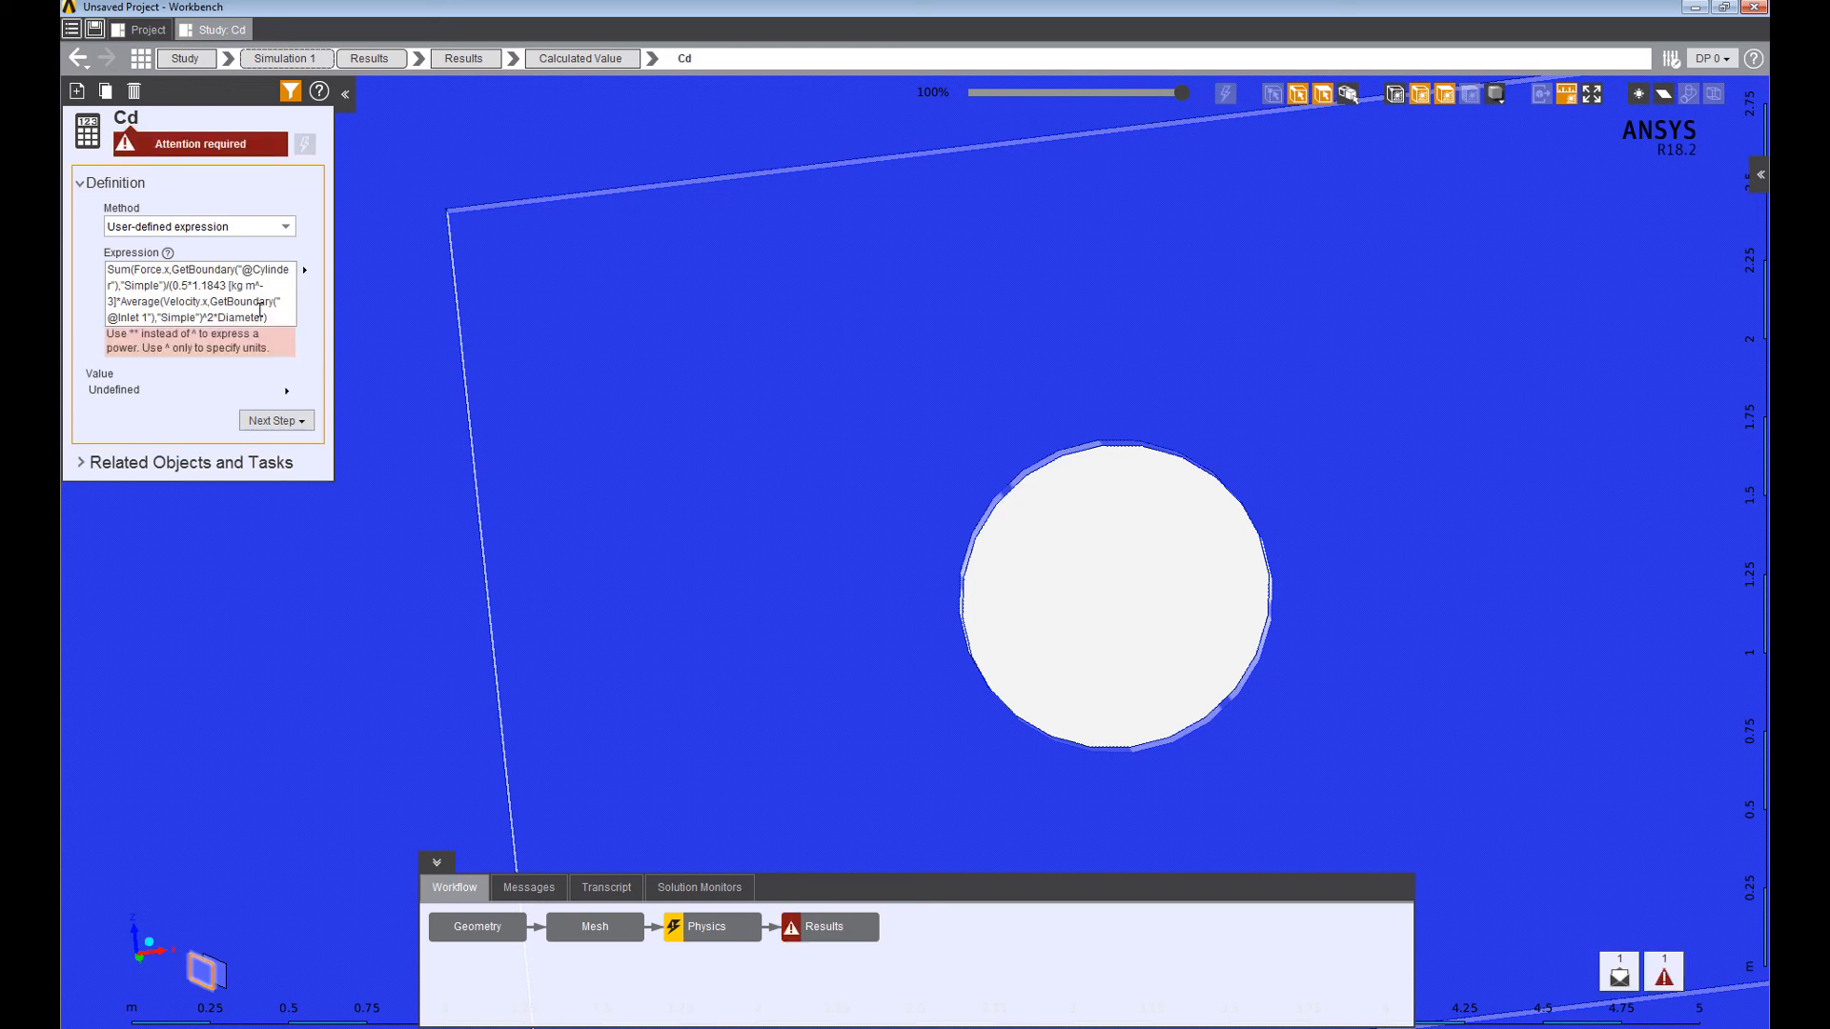
Replace the ^ power operator after the Average function with ** in the Cd expression.
left_click(260, 310)
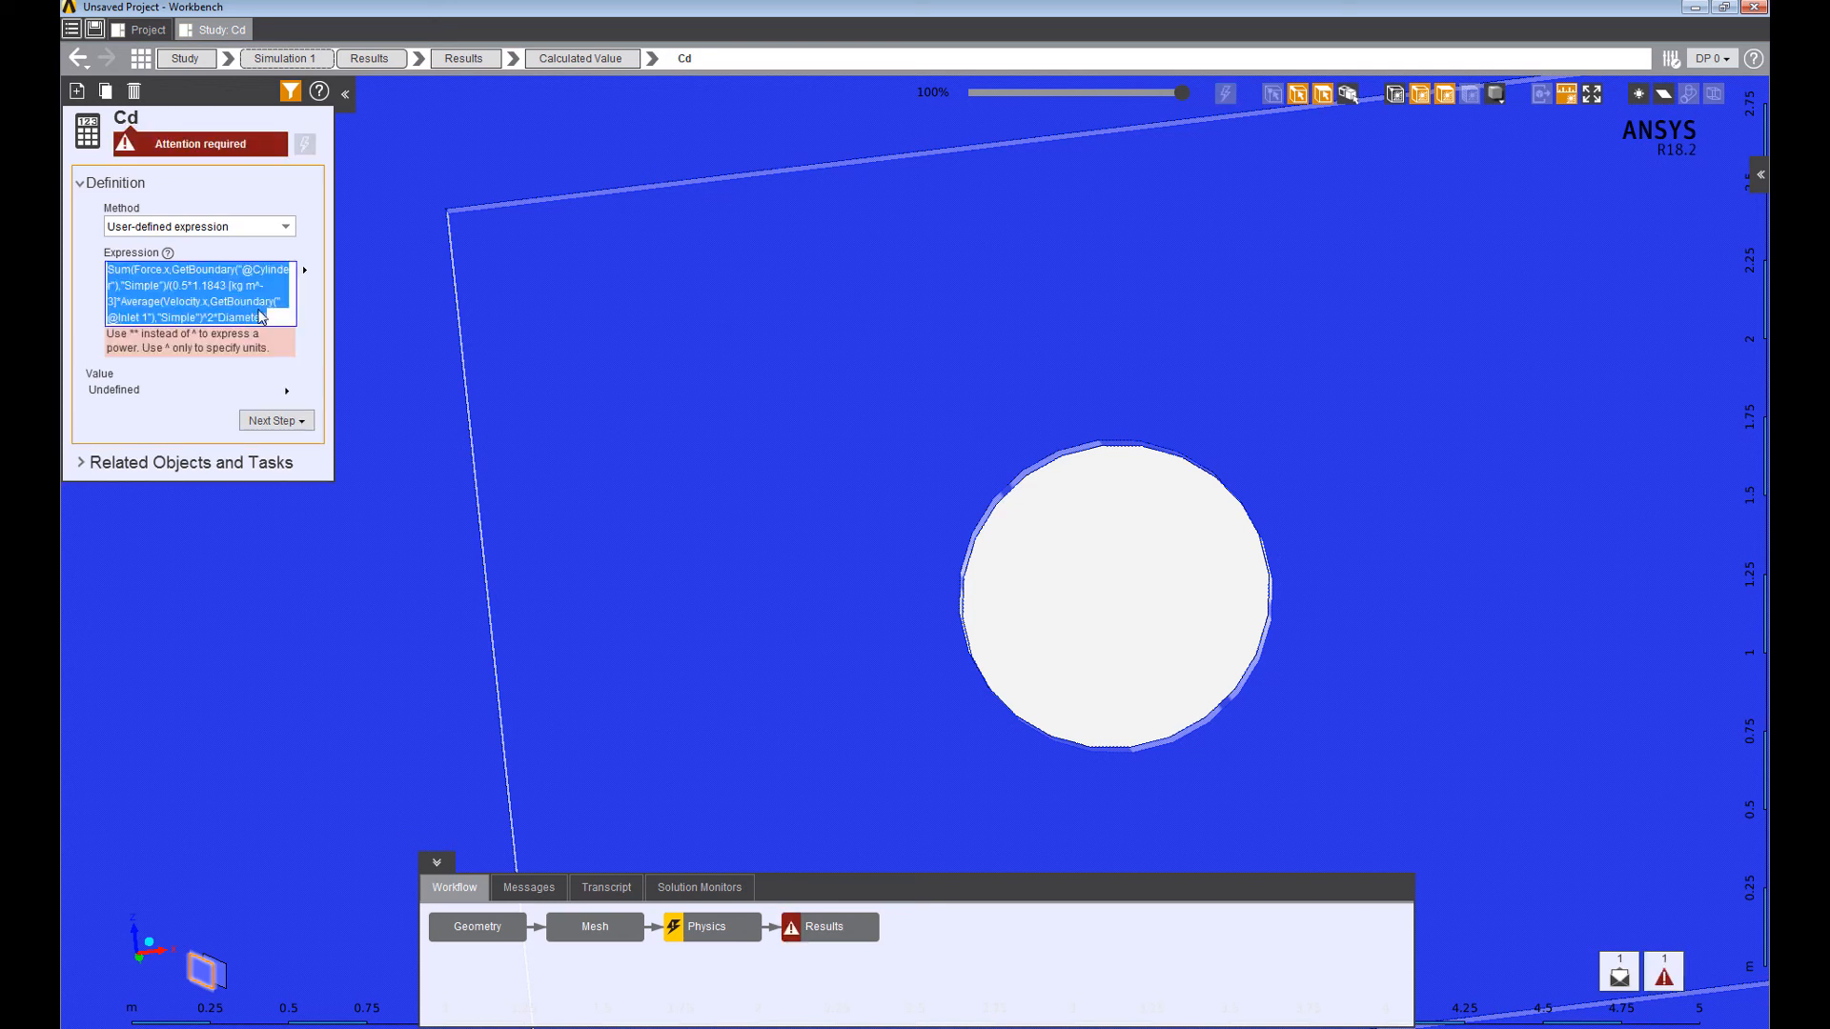
left_click(203, 318)
key("Delete")
type("**")
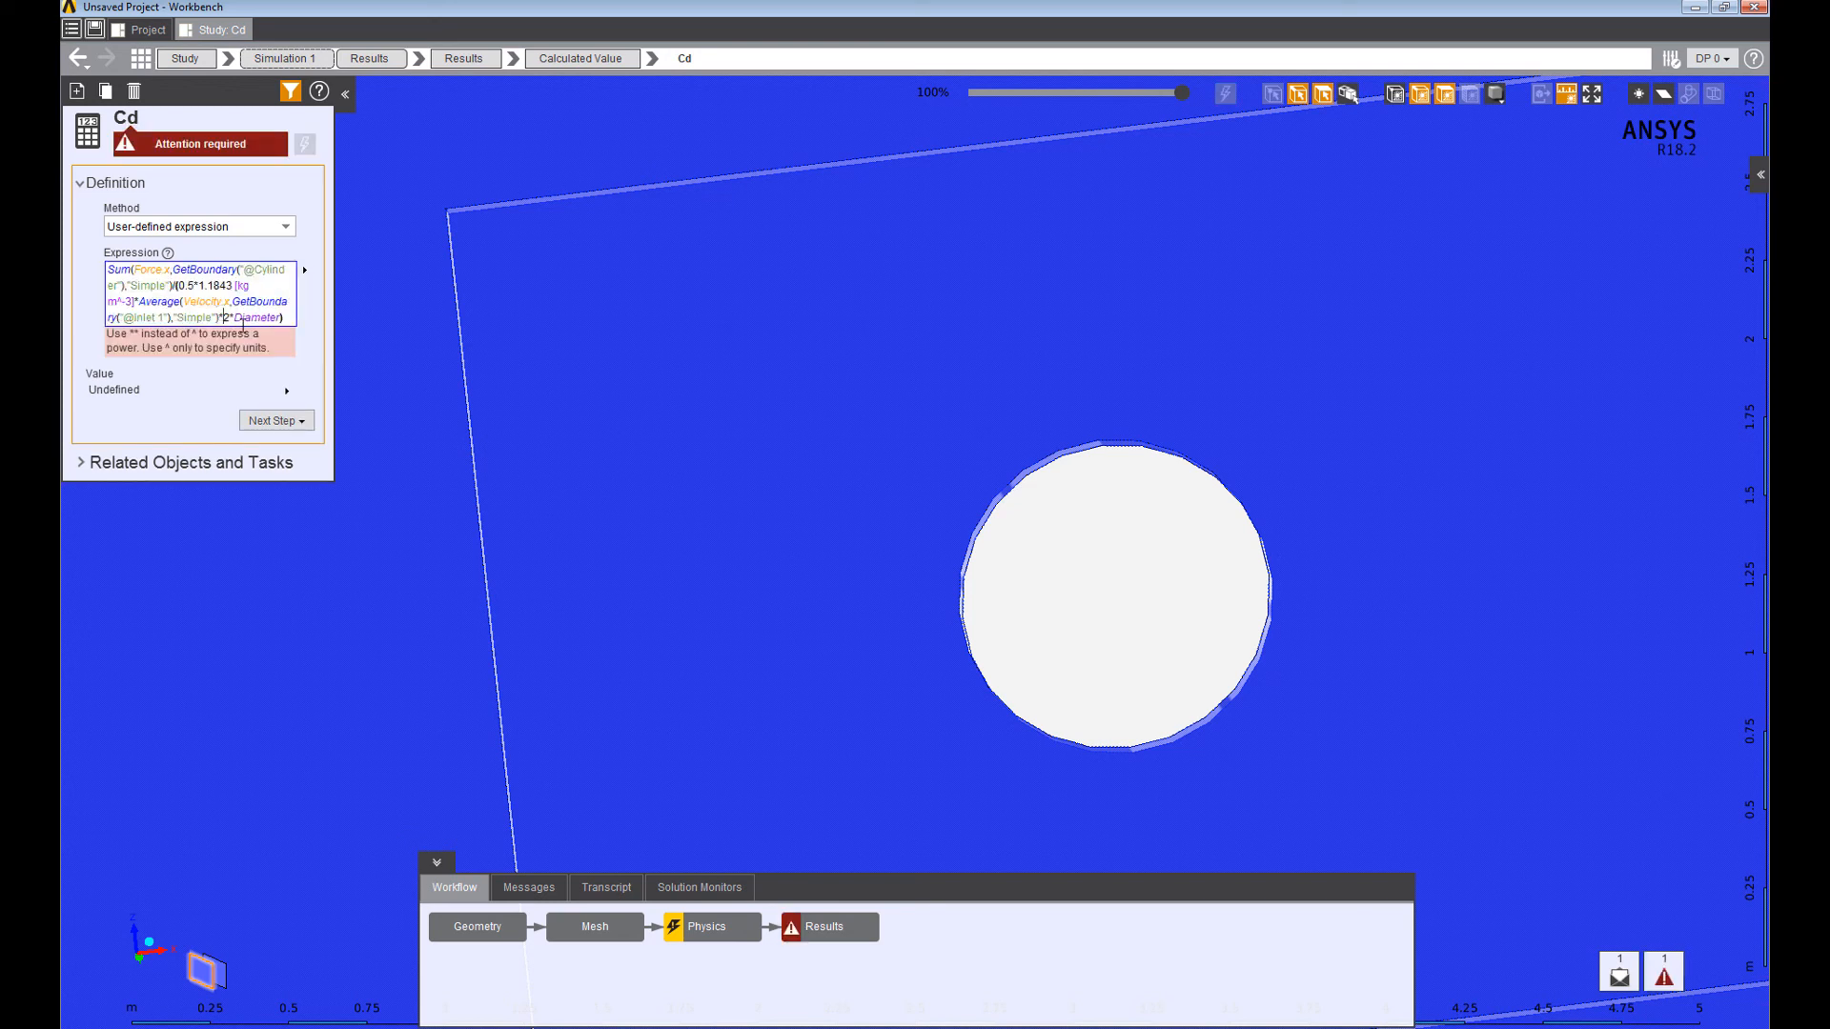
key("Return")
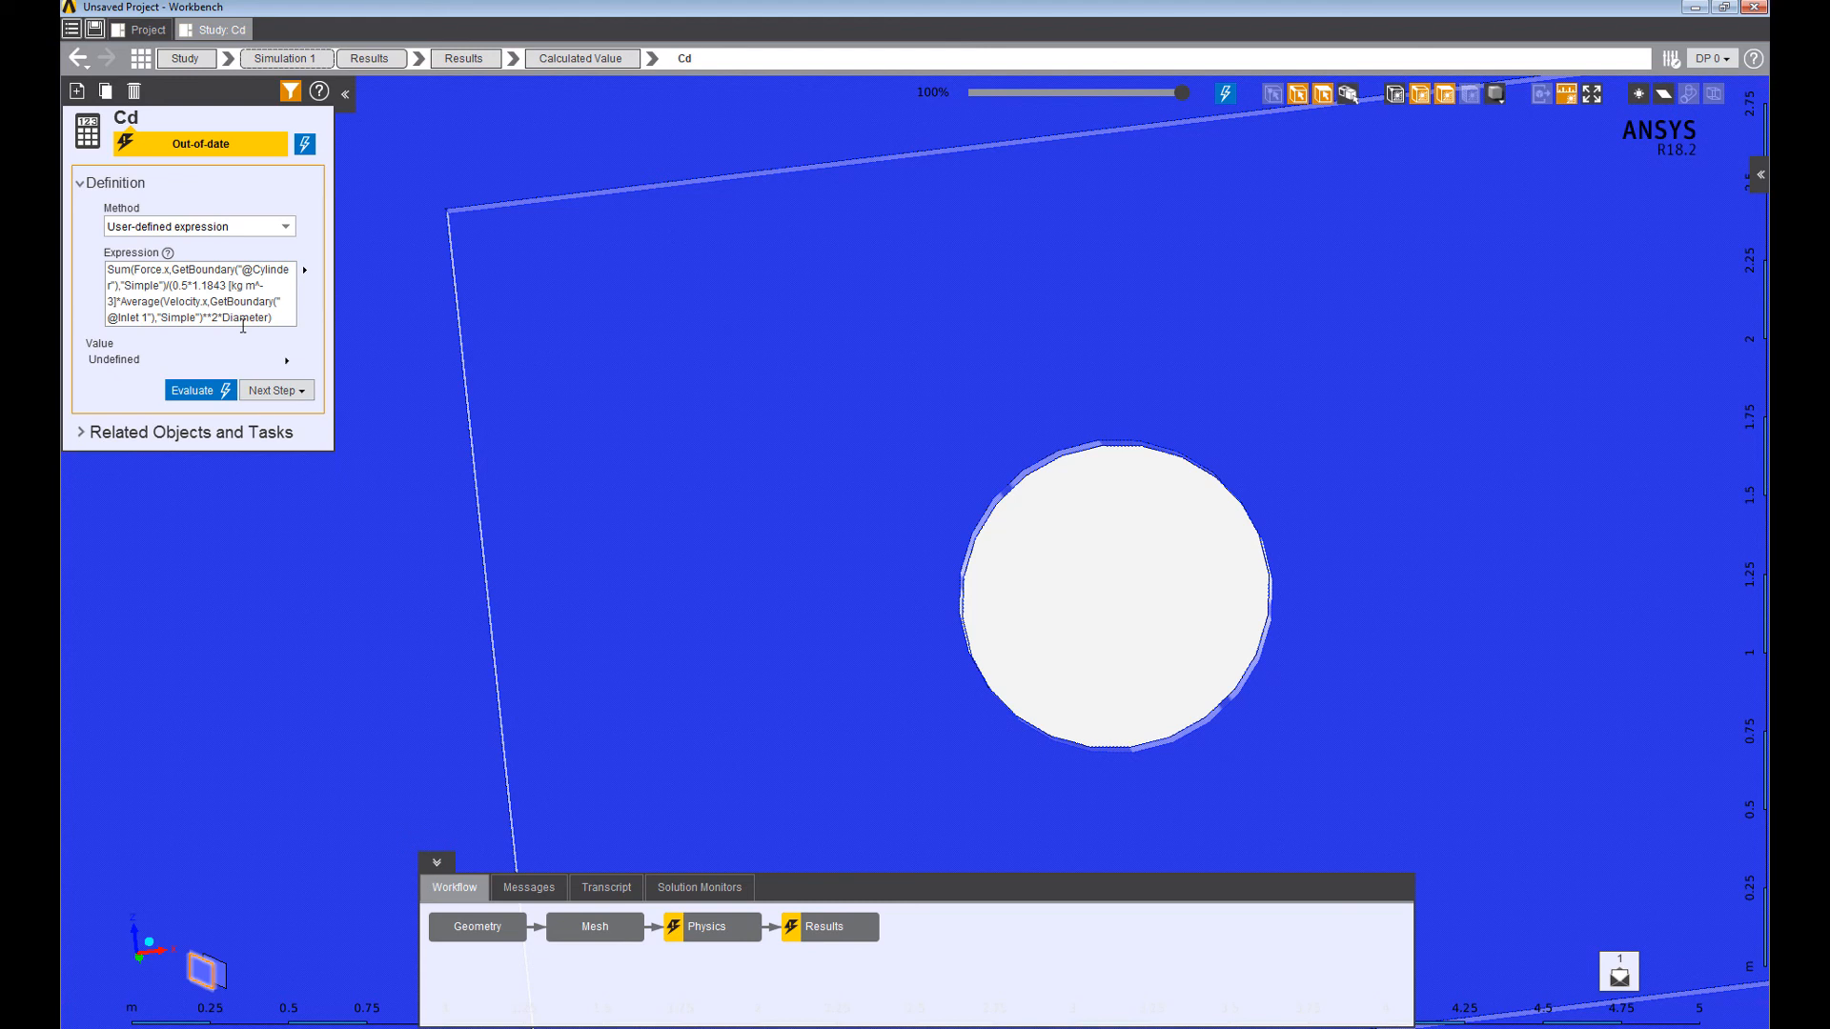
Append a further division by the 0.1 m length, /0.1[m], to the end of the Cd expression.
left_click(277, 322)
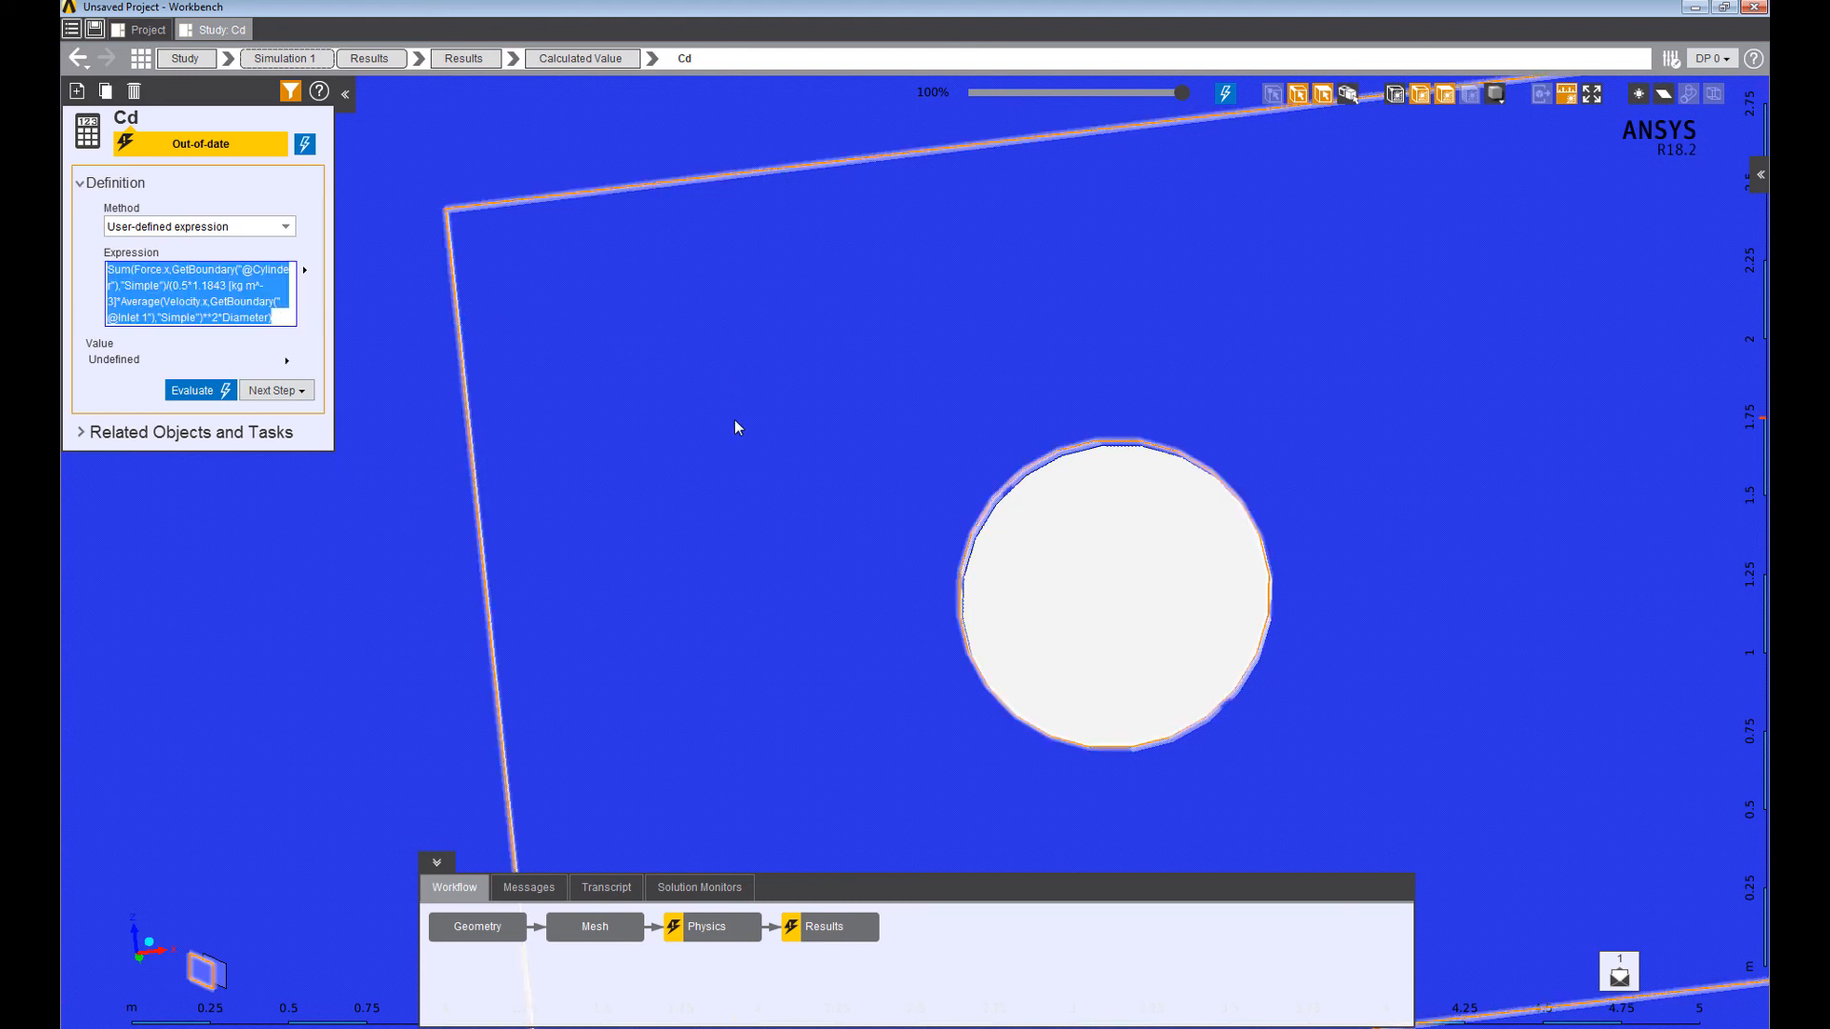
mouse_move(1103, 474)
middle_mouse_down()
mouse_move(1042, 511)
mouse_move(1066, 544)
mouse_move(1038, 544)
mouse_move(1197, 527)
middle_mouse_up()
left_click(287, 322)
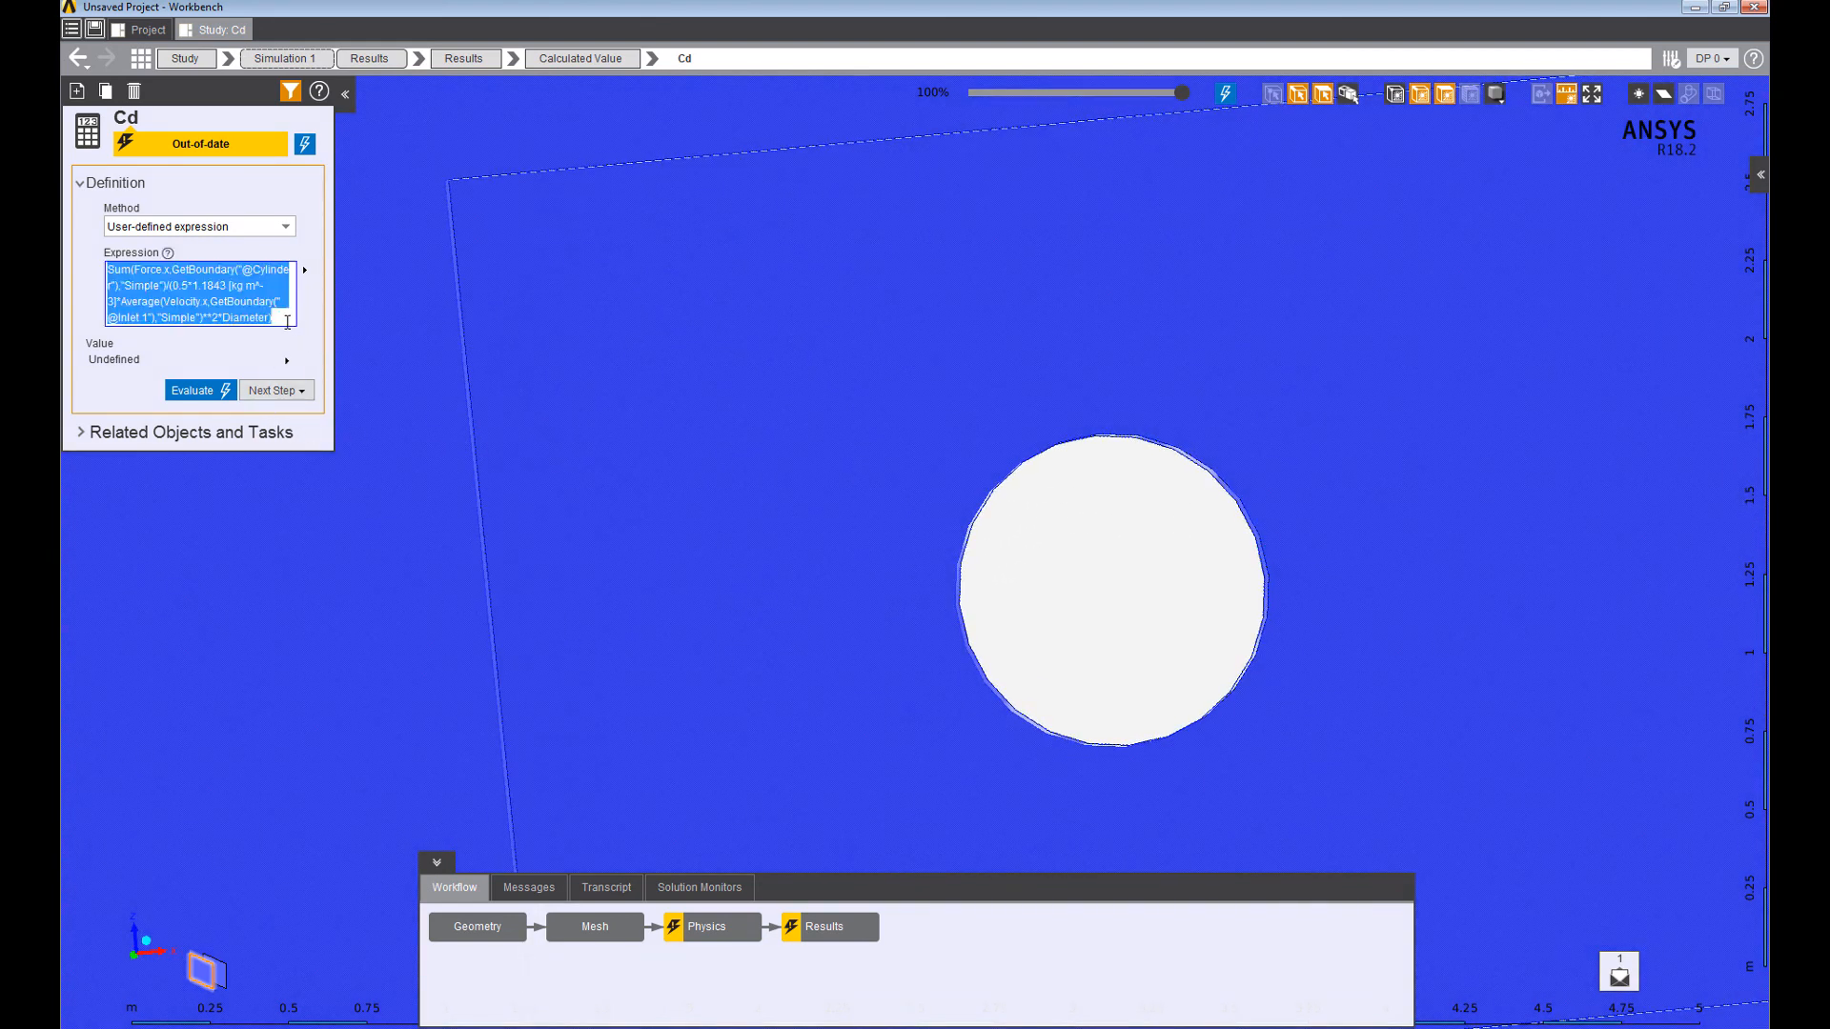
left_click(279, 319)
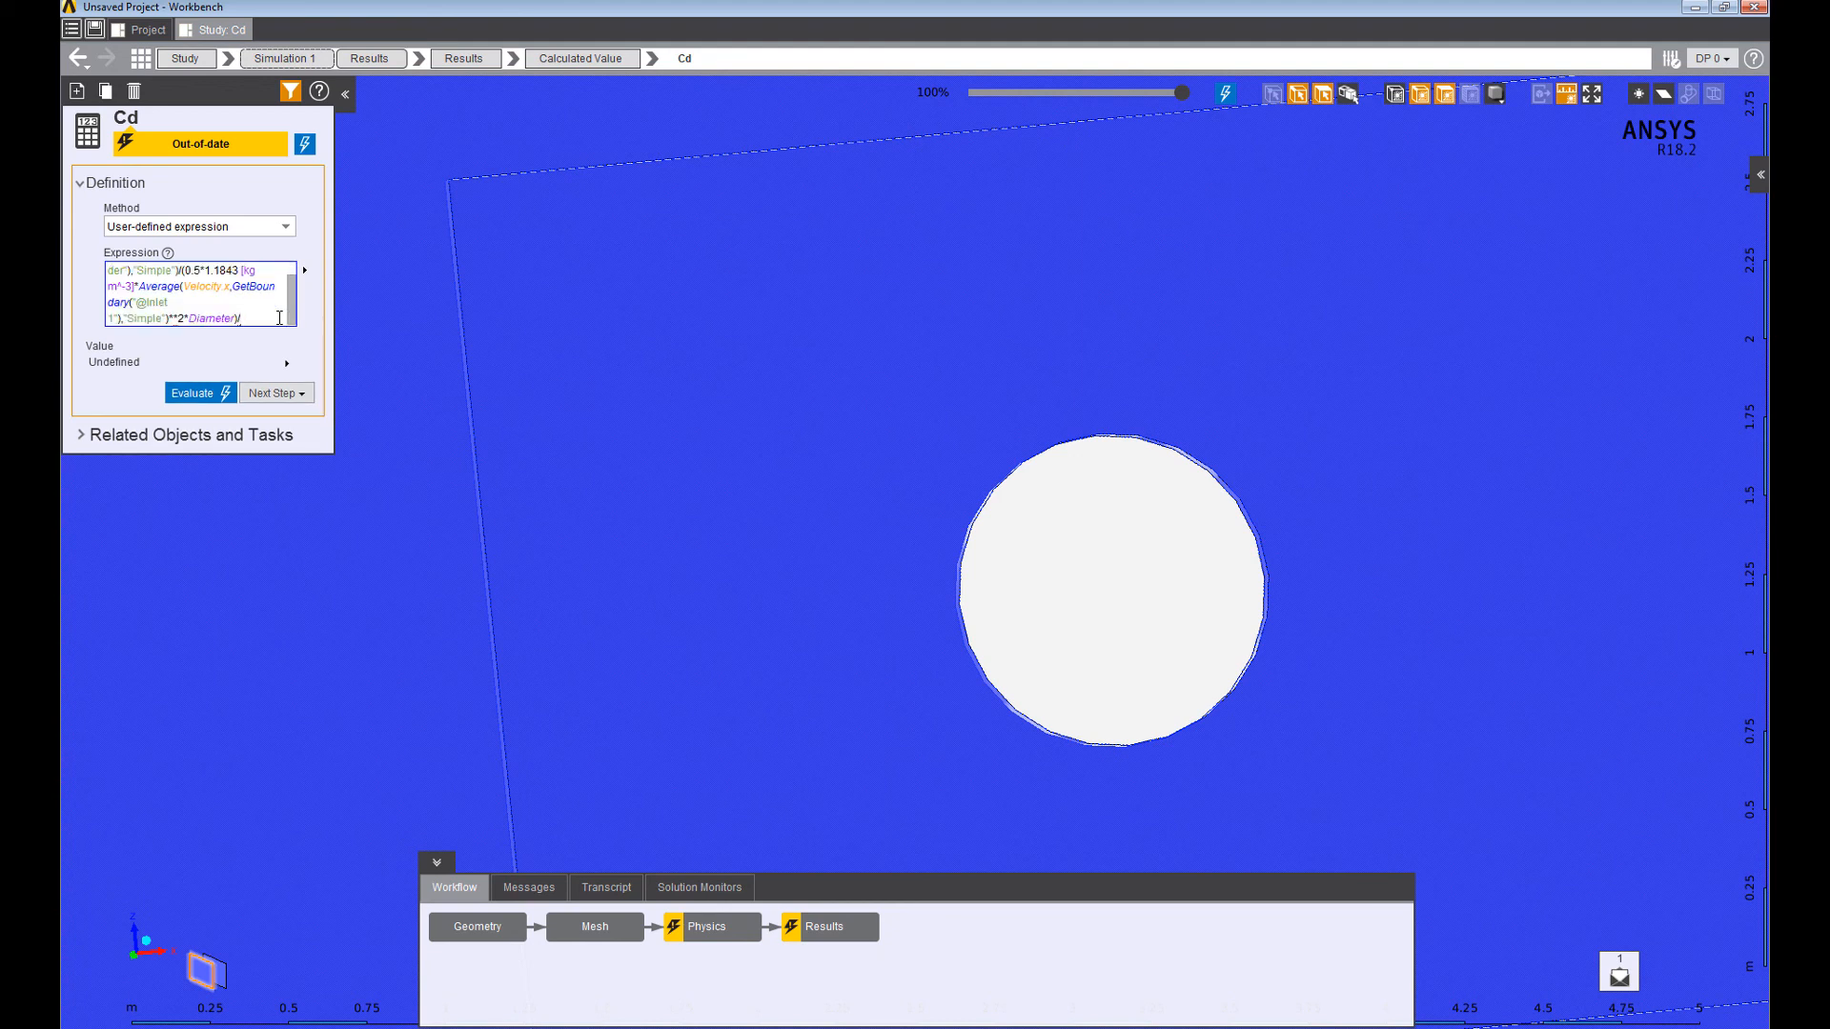
type("/0.1[m]")
key("Return")
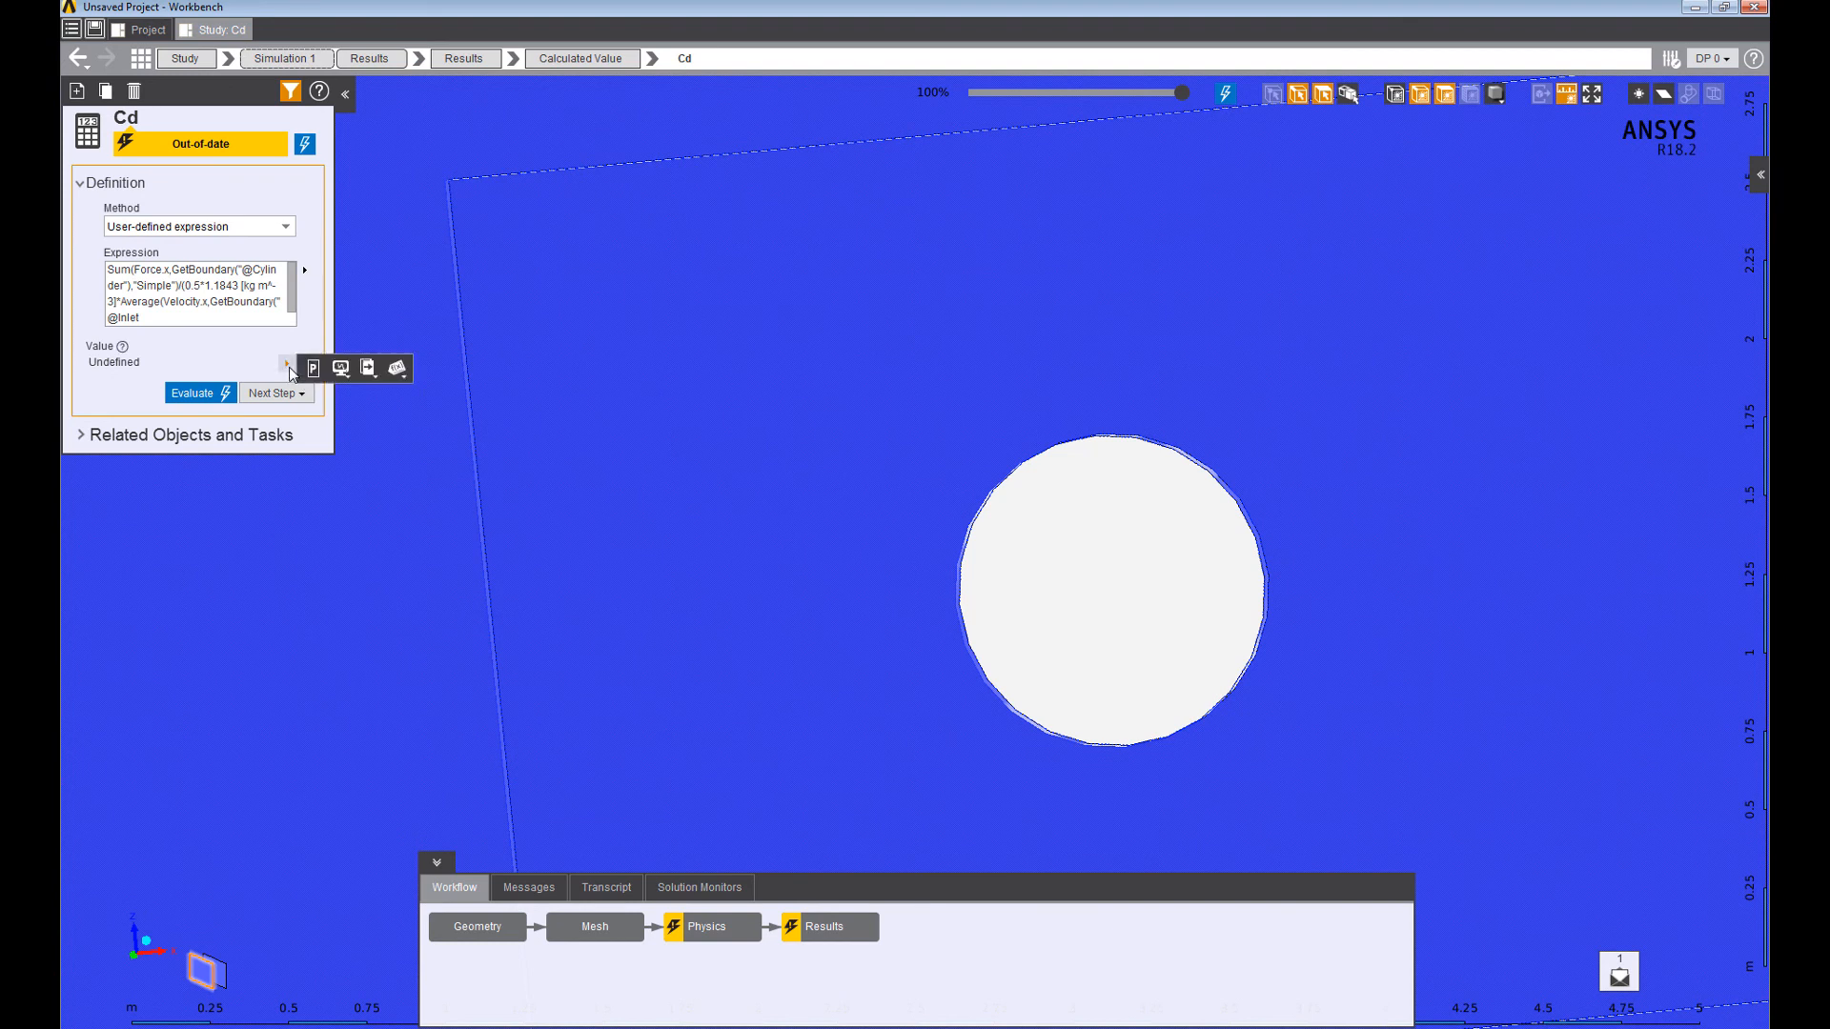
Add the Cd value to a new solution monitor chart.
left_click(340, 368)
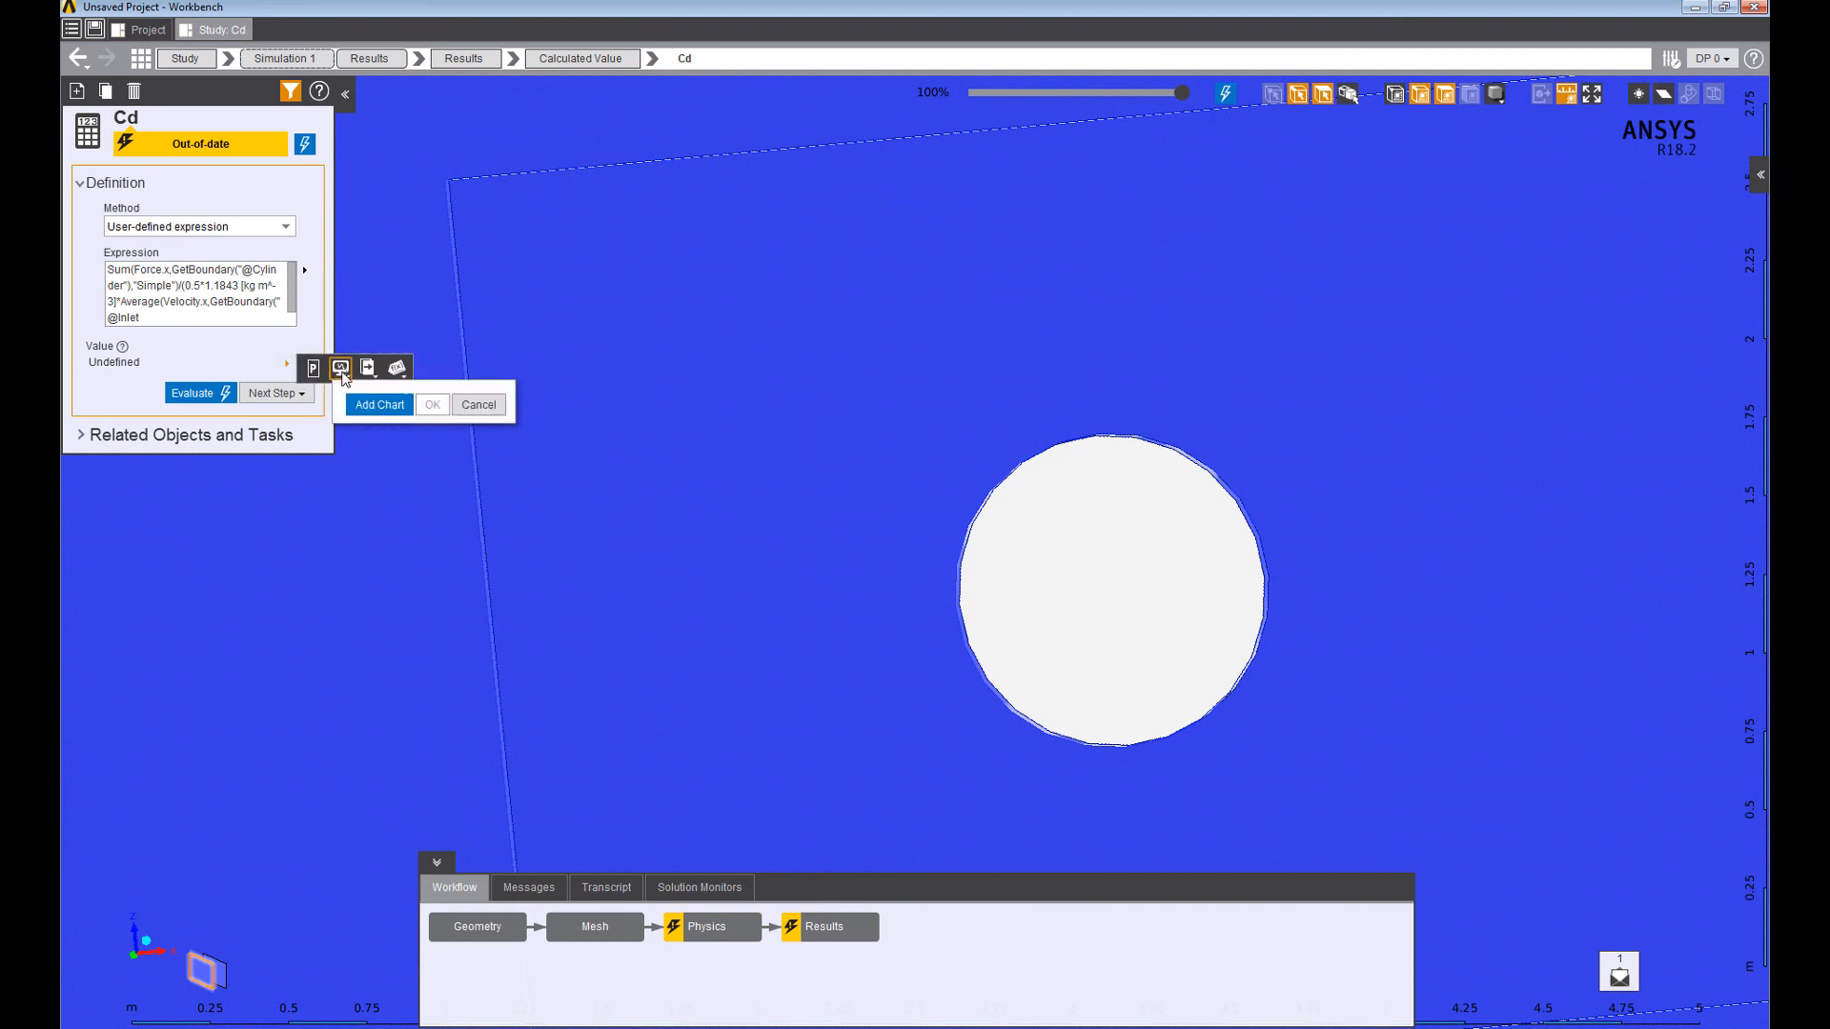
left_click(386, 410)
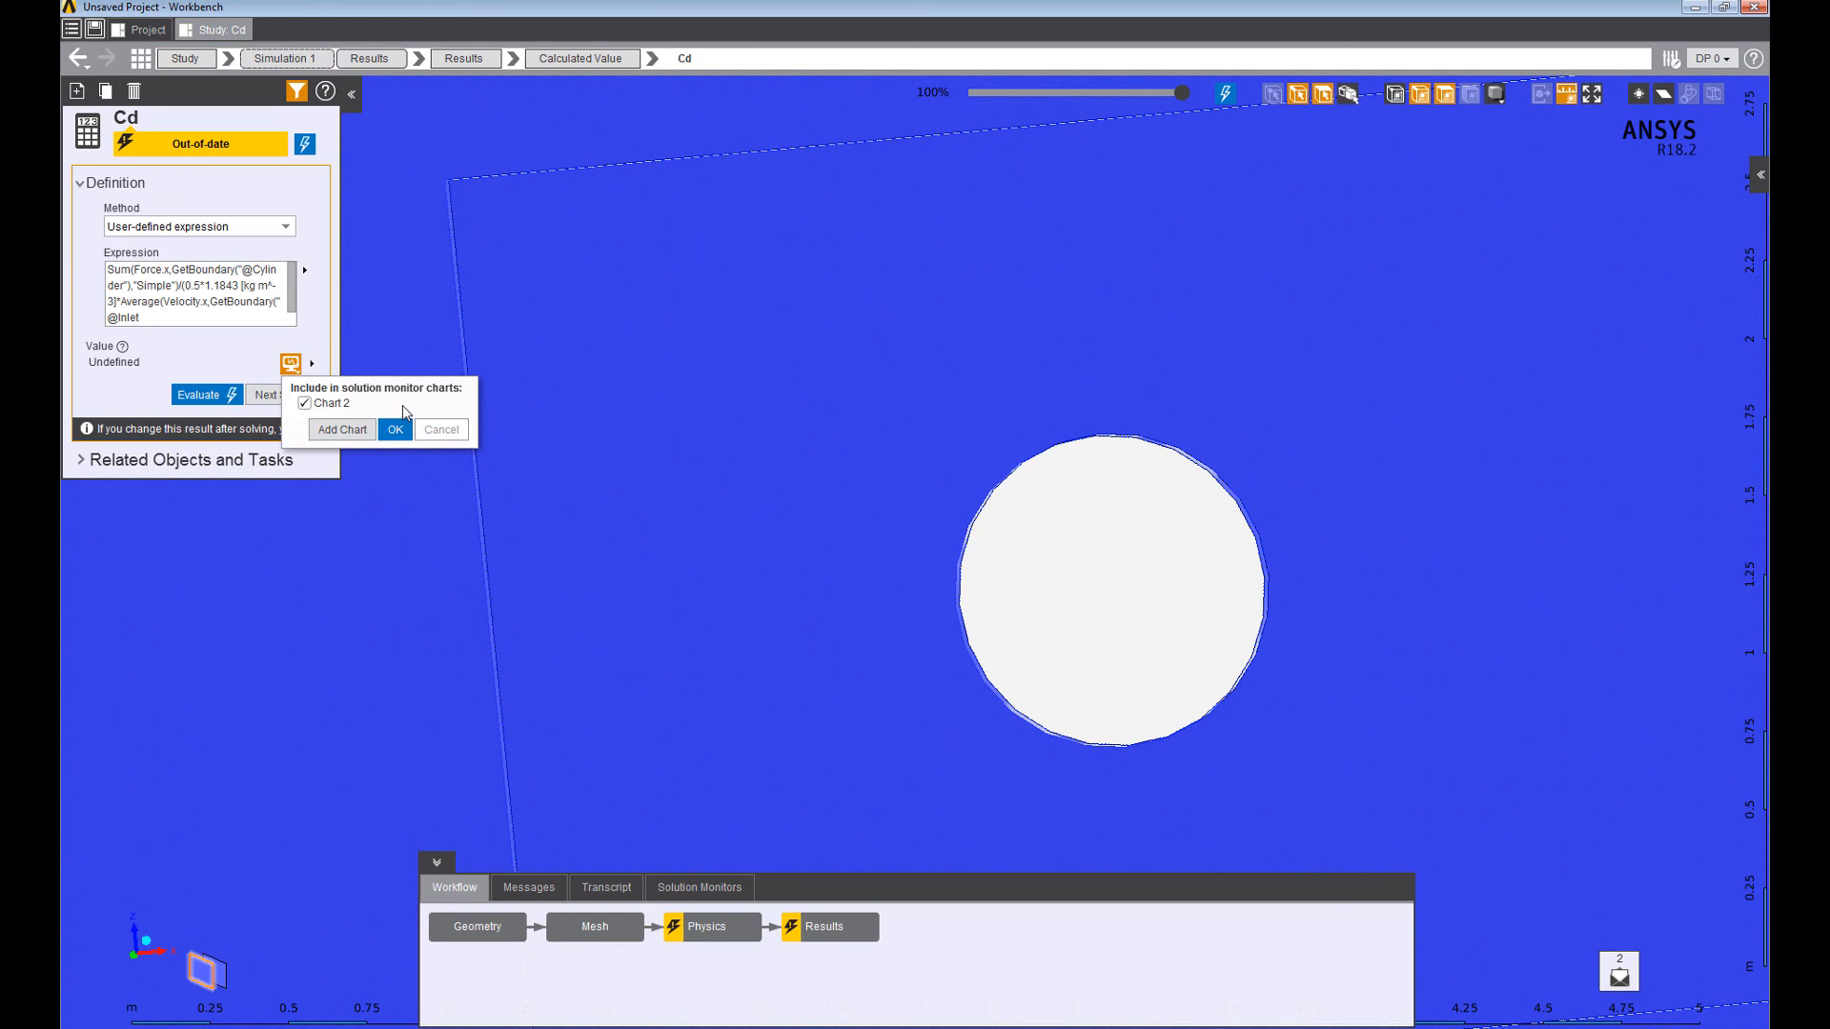
left_click(397, 431)
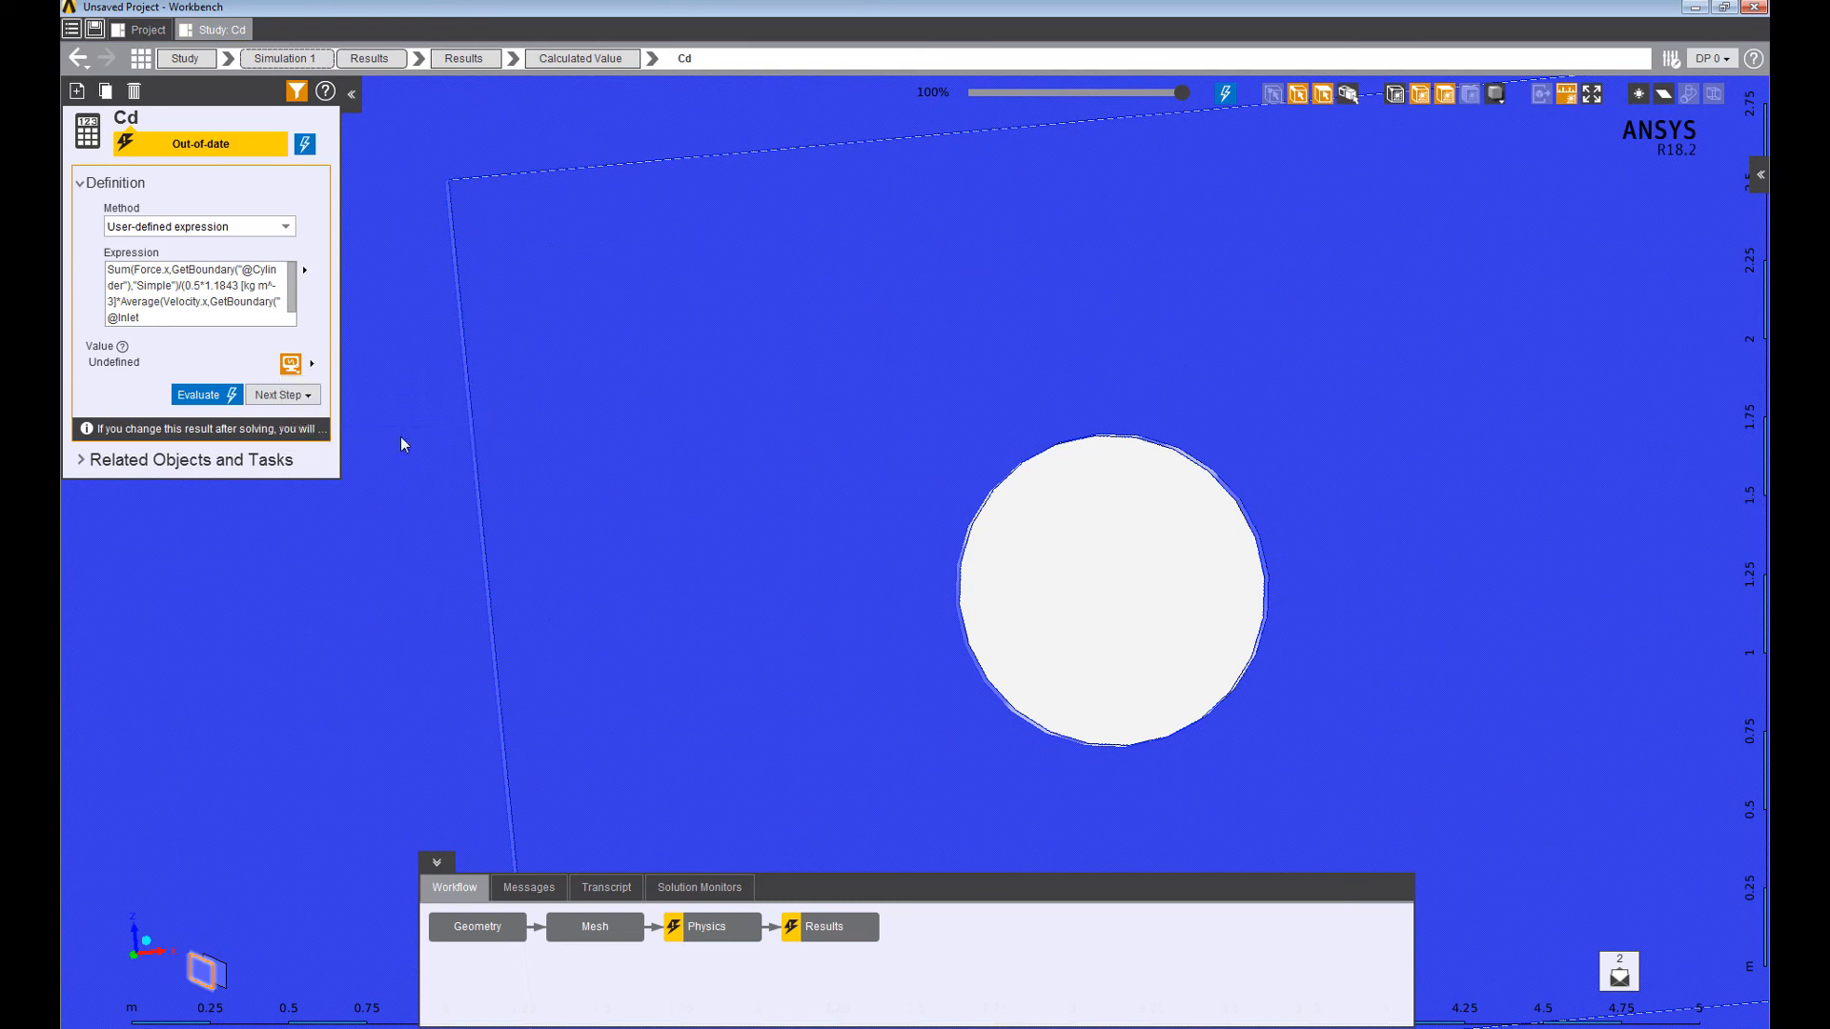
Solve the physics of the flow simulation.
right_click(781, 515)
left_click(847, 605)
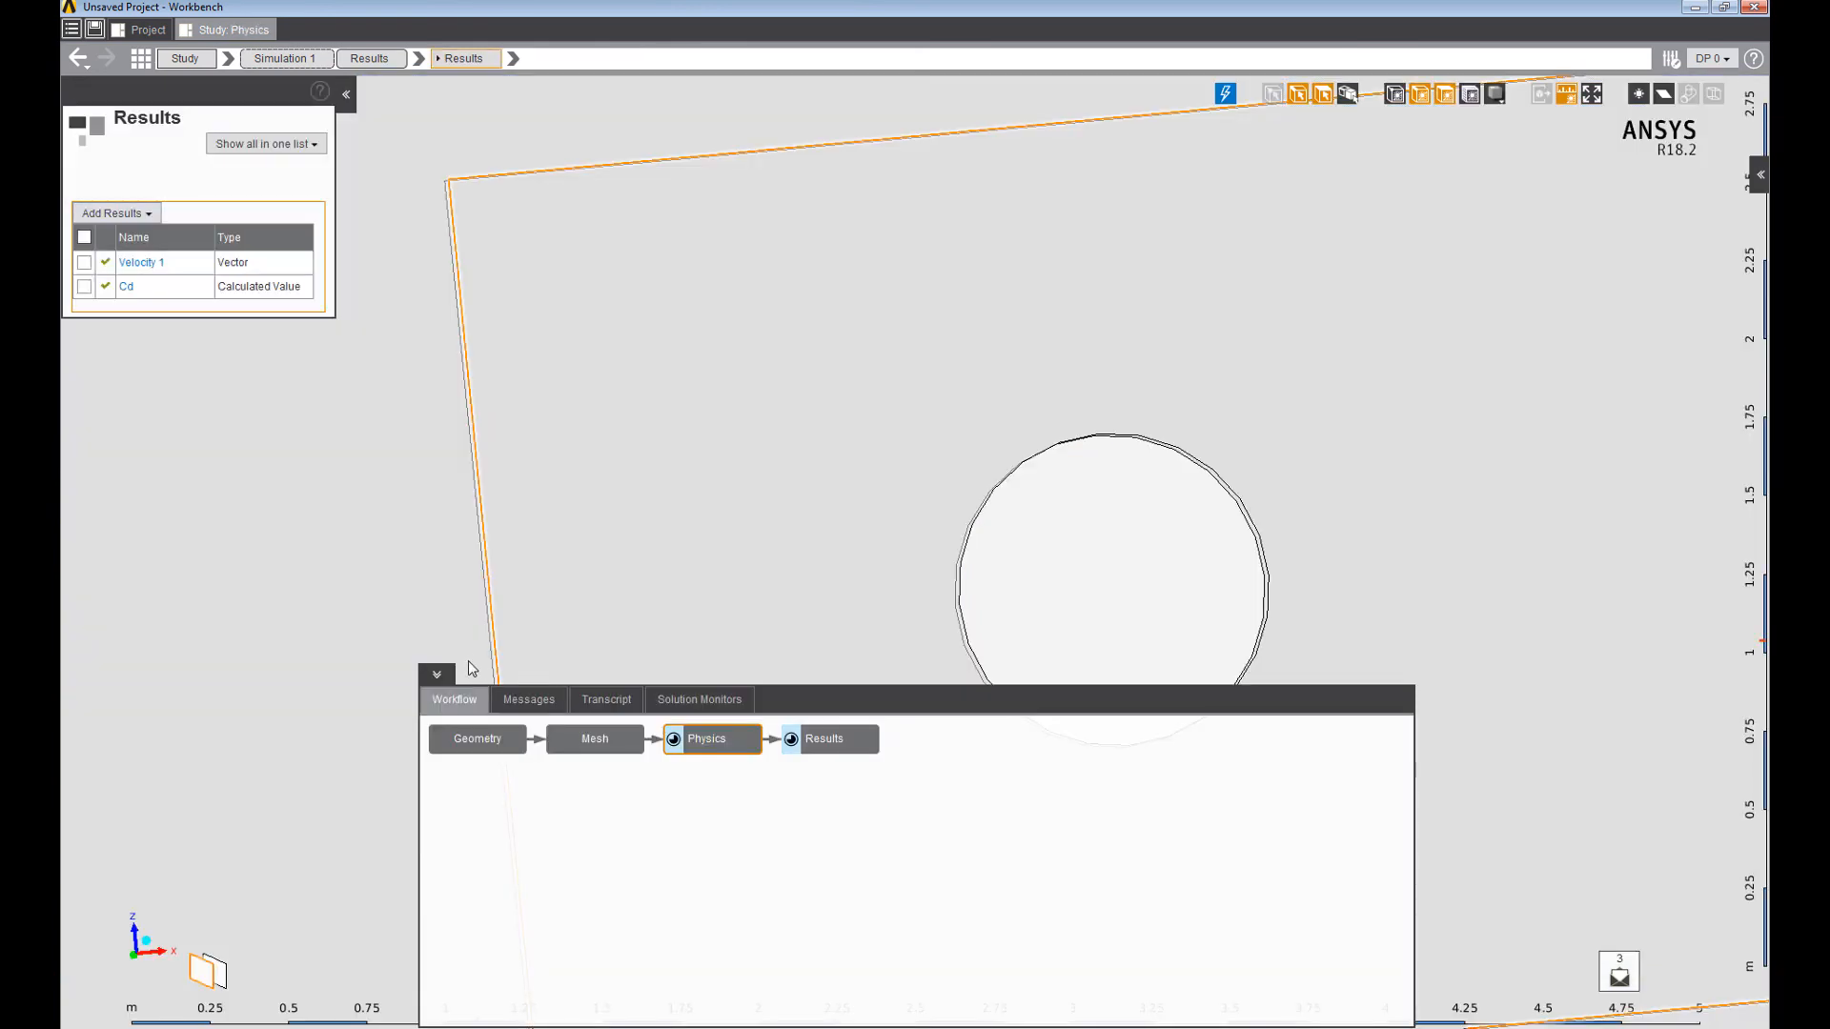
Set the expression of the study's named expression Re to 50.
left_click(712, 740)
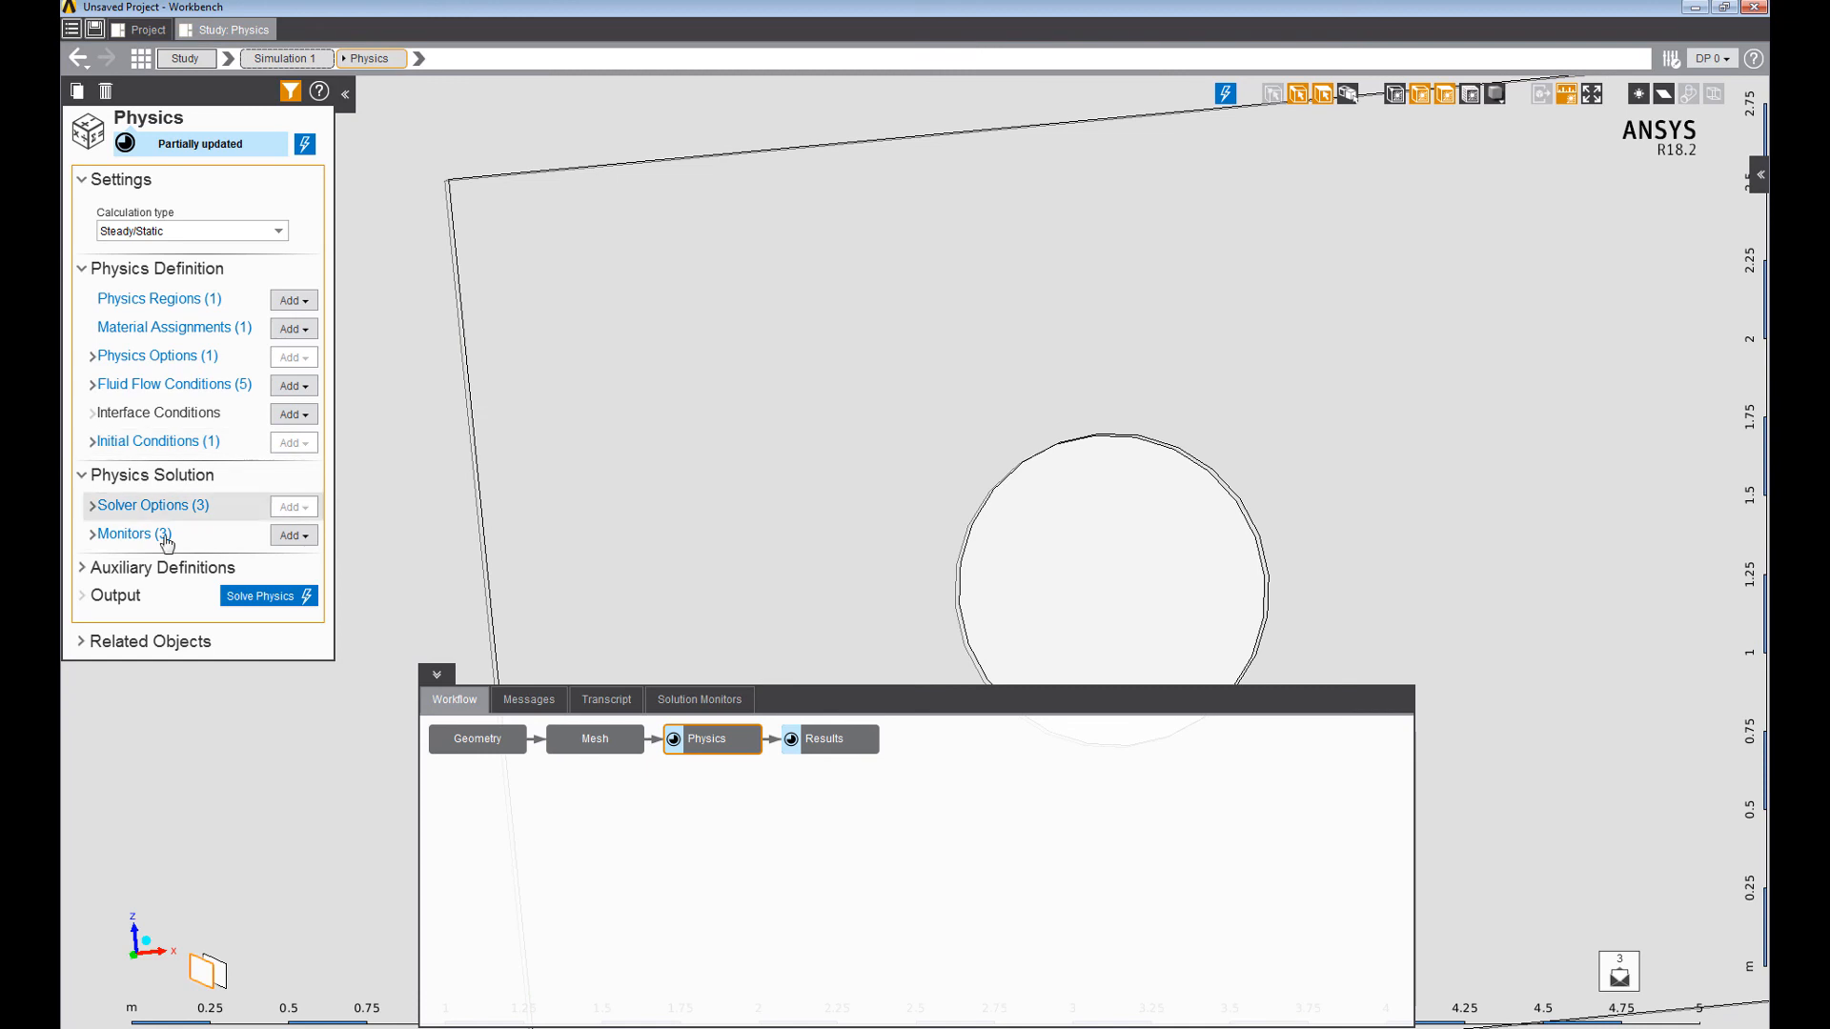
left_click(166, 59)
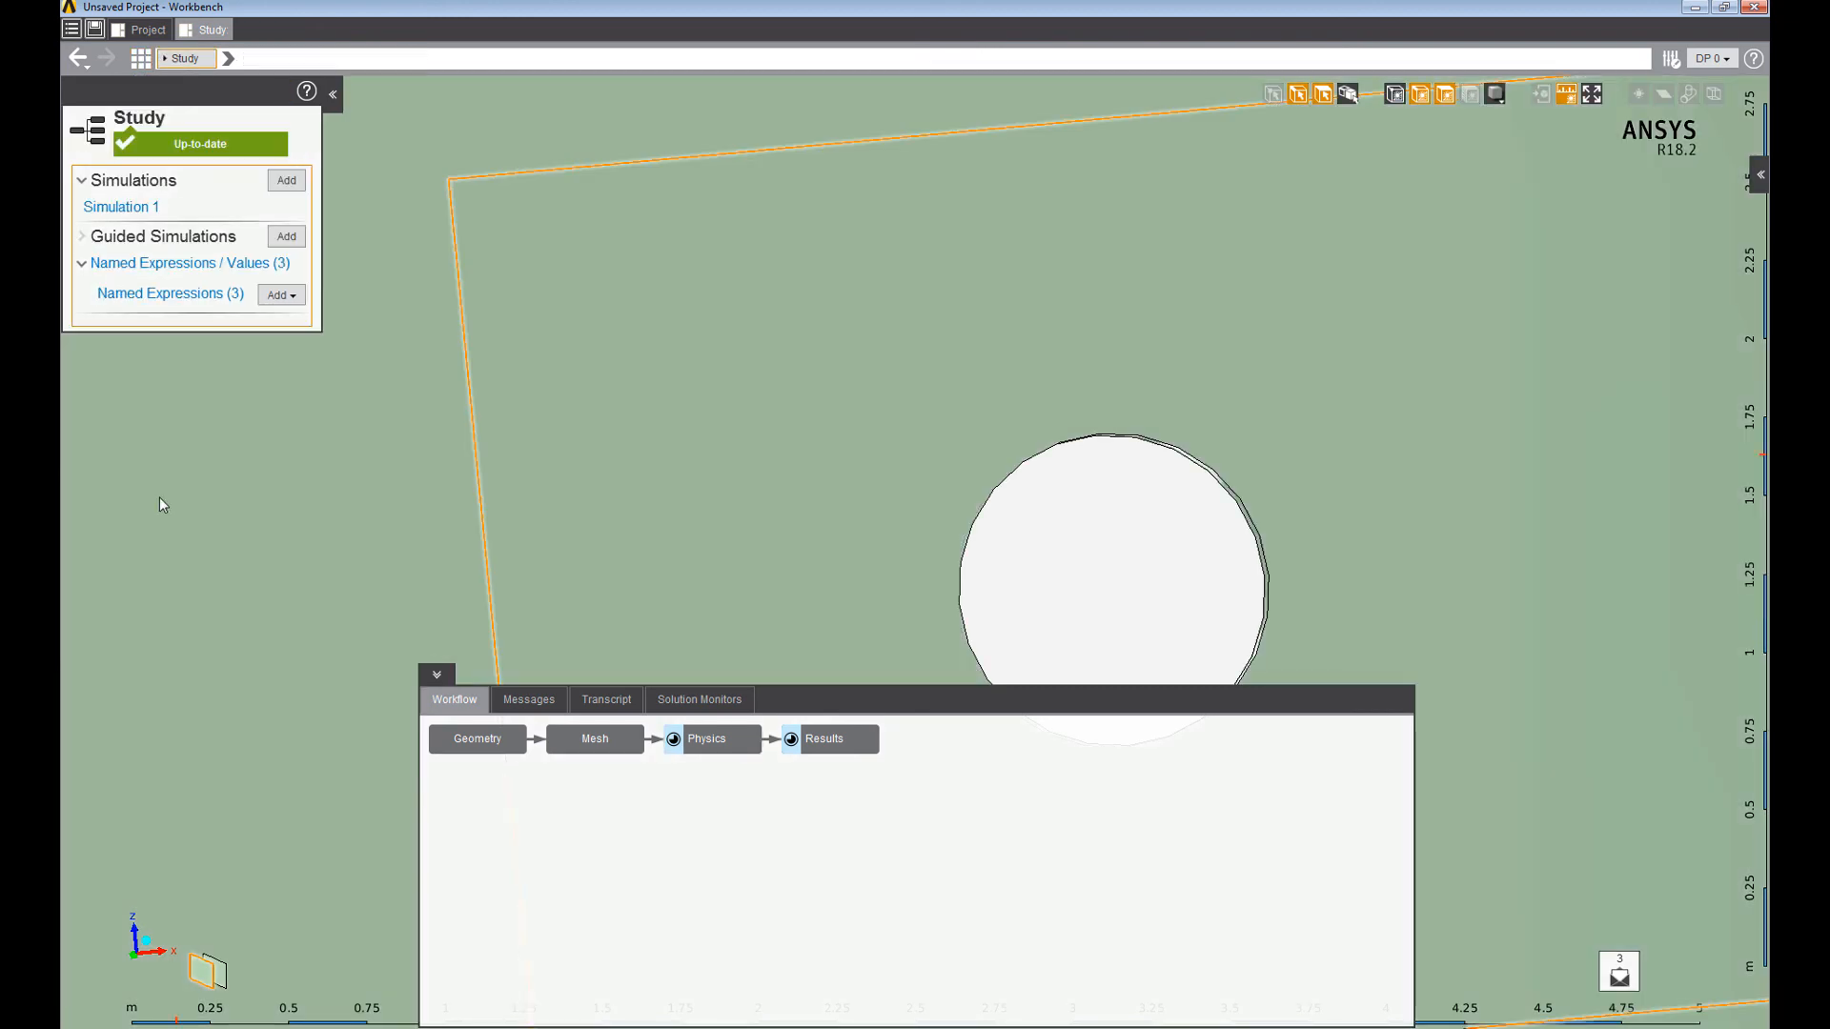
left_click(172, 294)
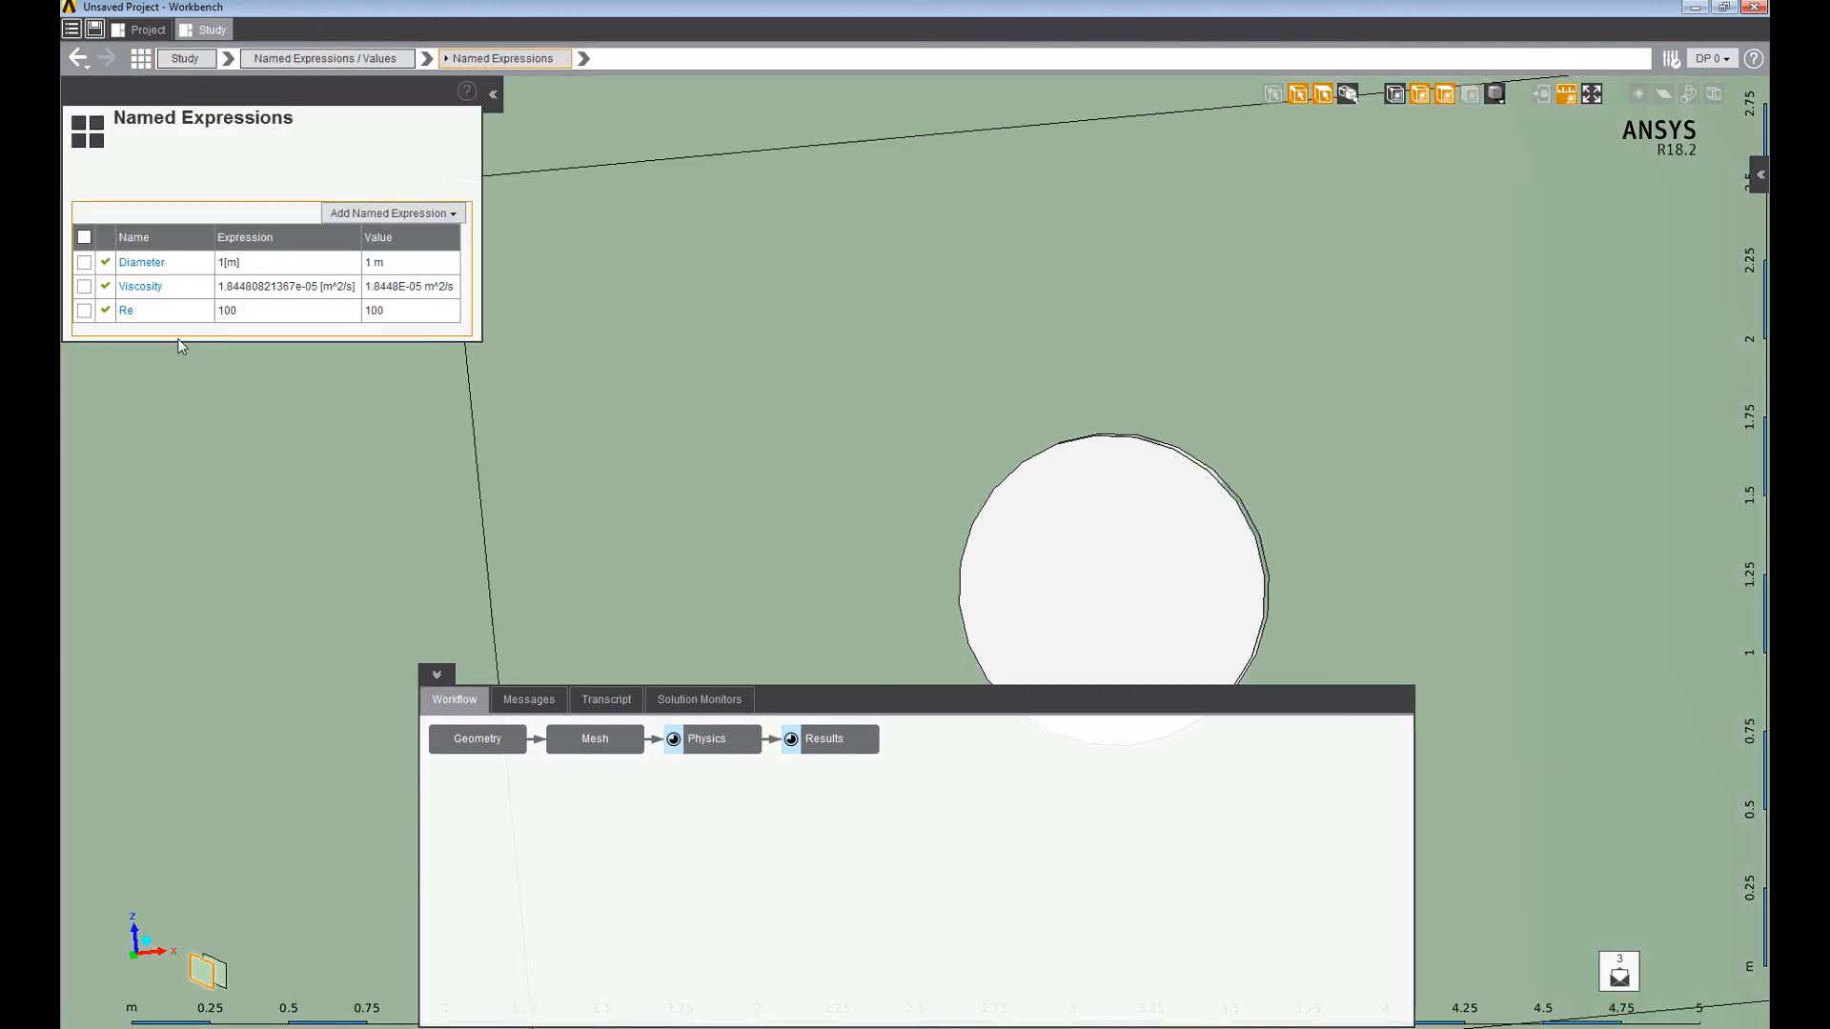
left_click(130, 317)
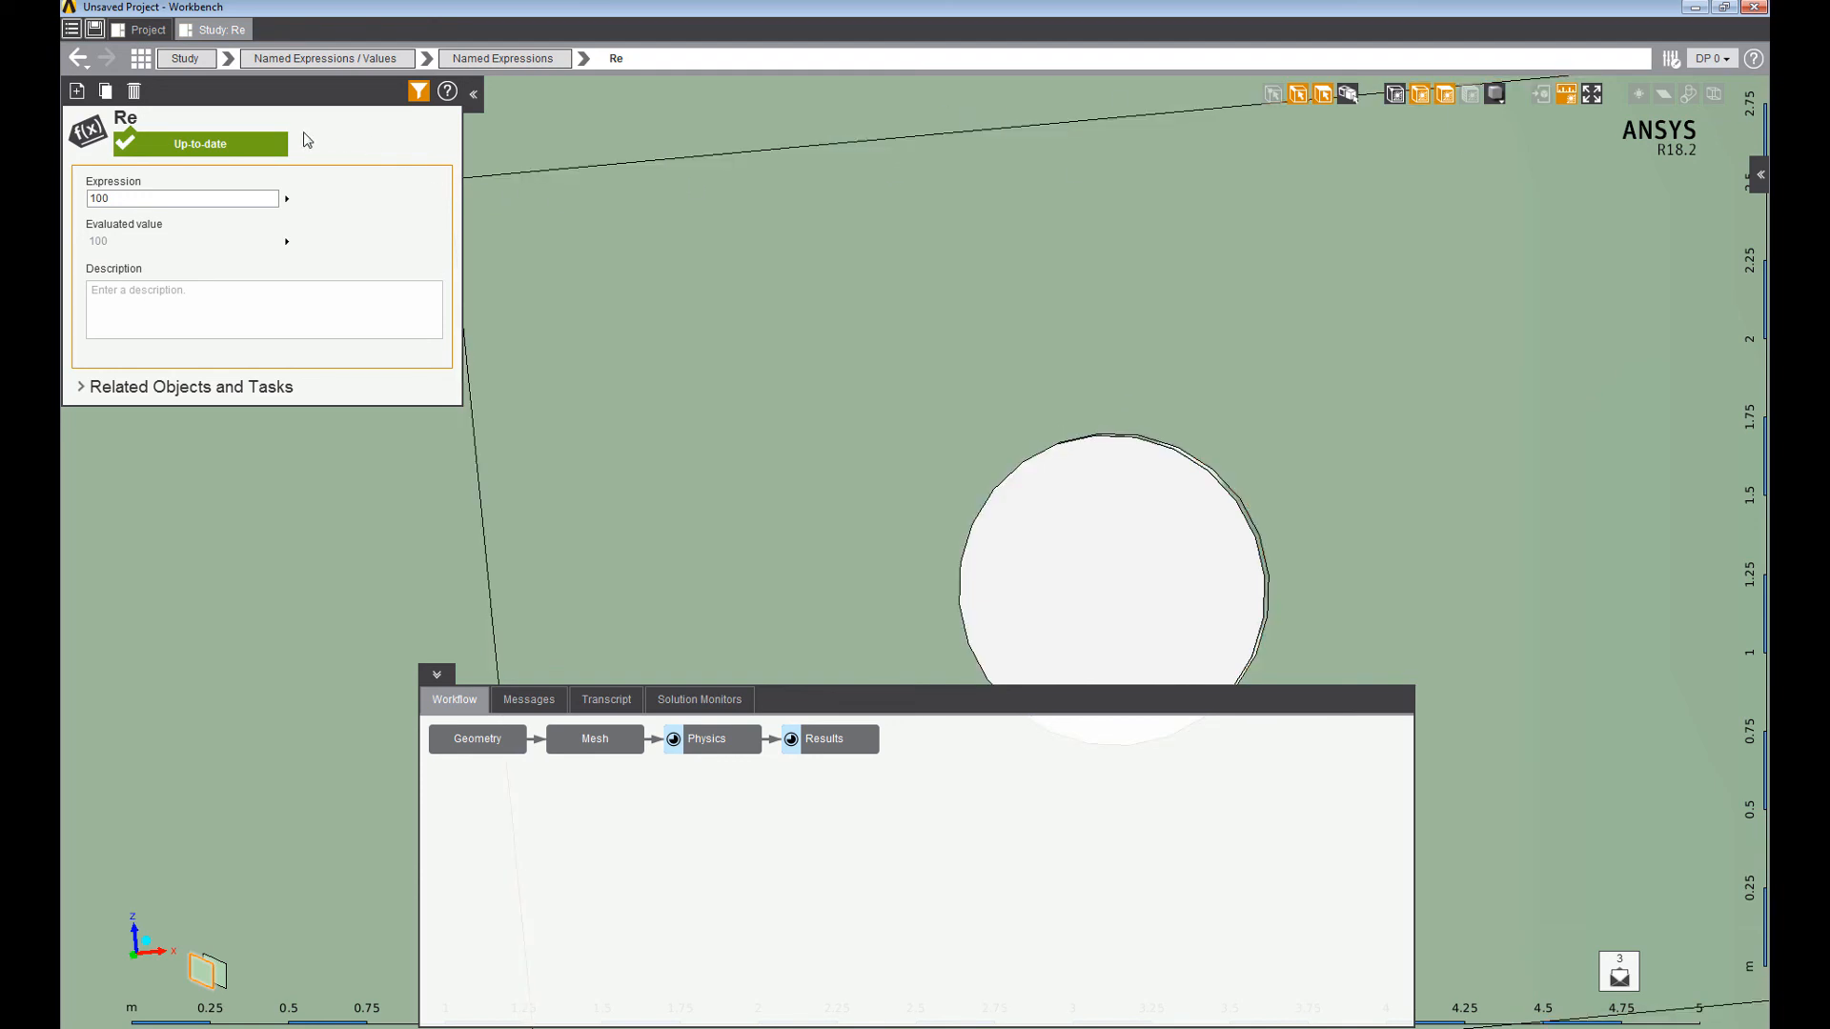
left_click(136, 199)
type("50")
key("Return")
Solve the physics again with the changed Reynolds number.
left_click(707, 740)
right_click(728, 522)
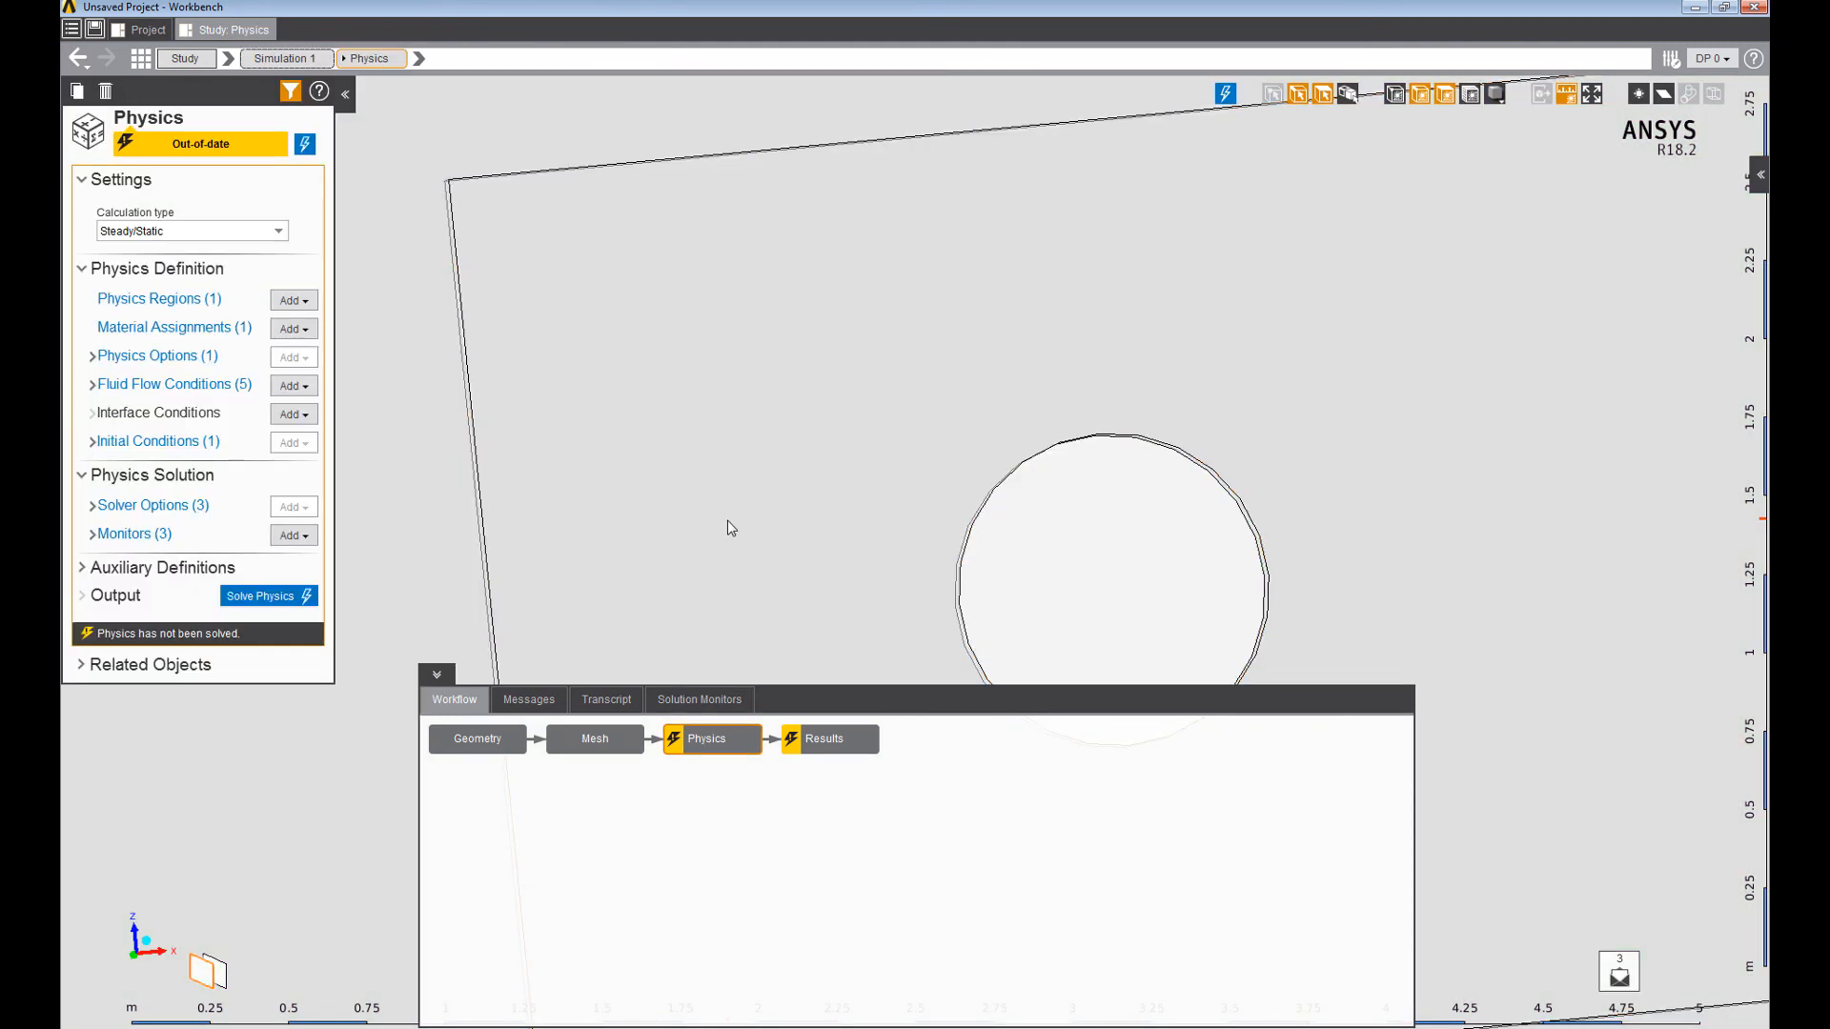
left_click(783, 605)
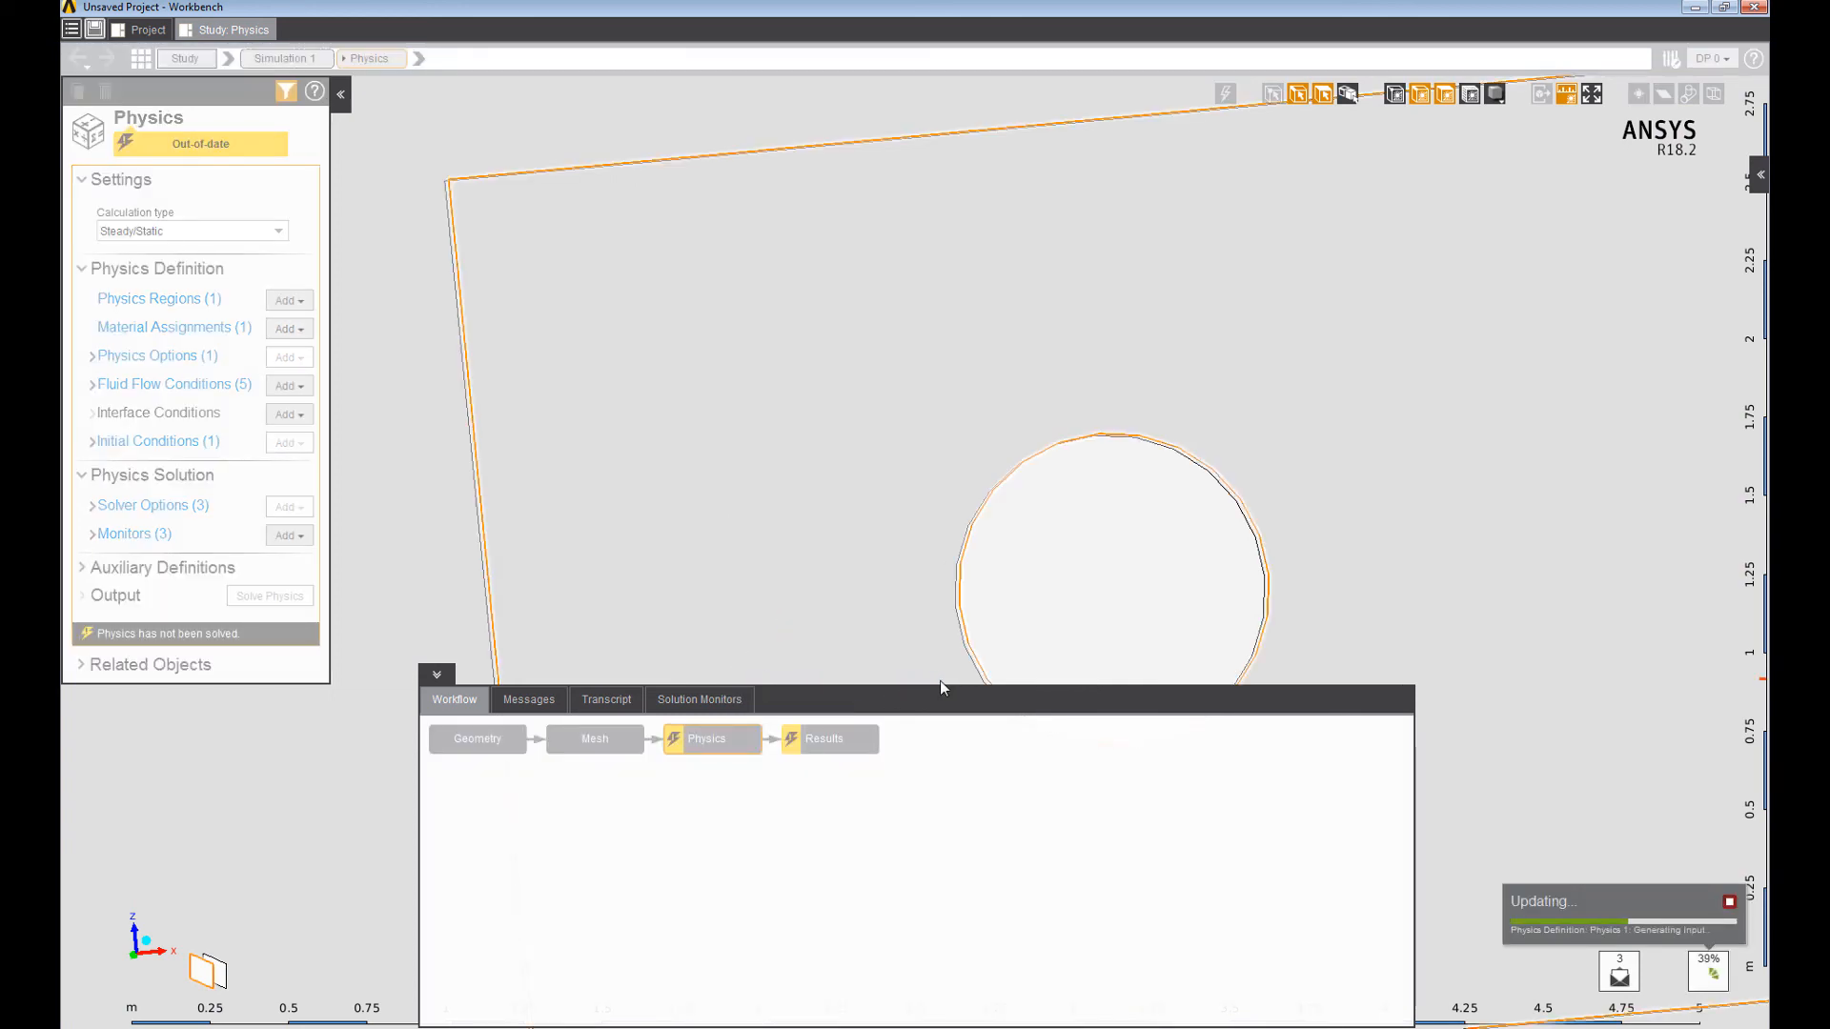
Examine the solver transcript and the monitor charts of the calculated value and the residuals during the solve.
left_click(721, 701)
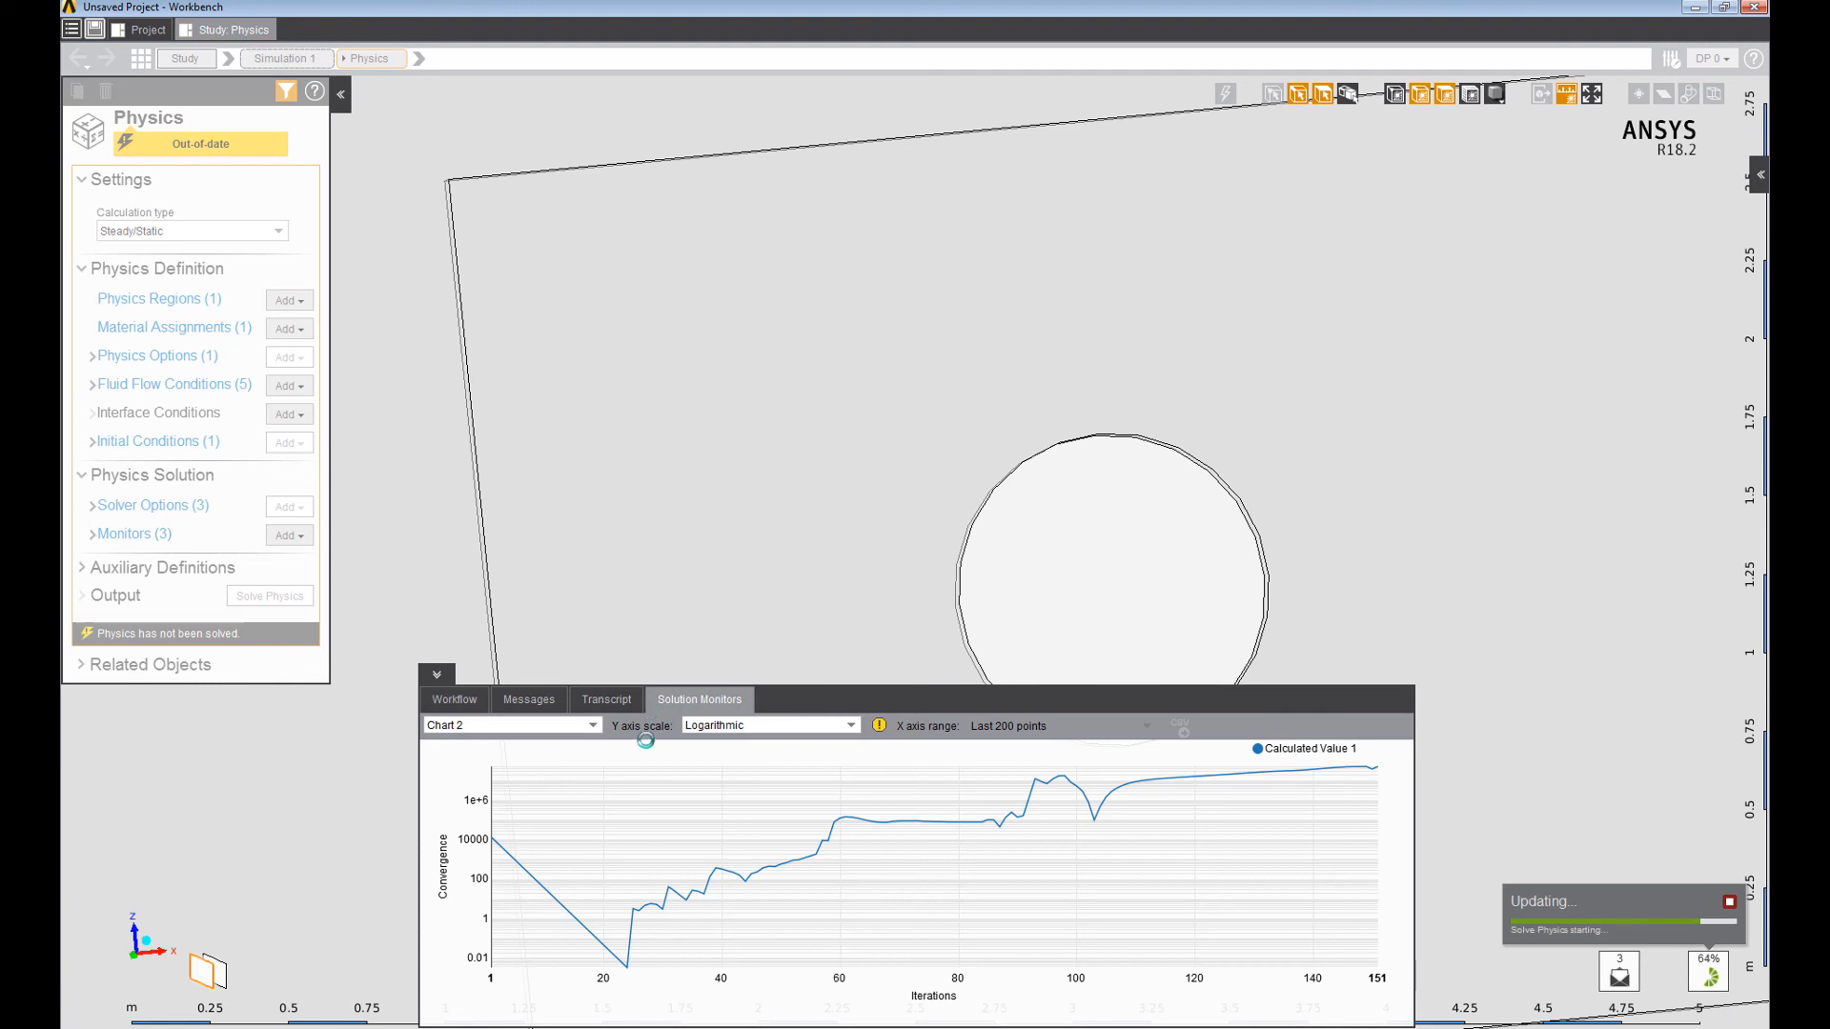
left_click(529, 700)
left_click(610, 704)
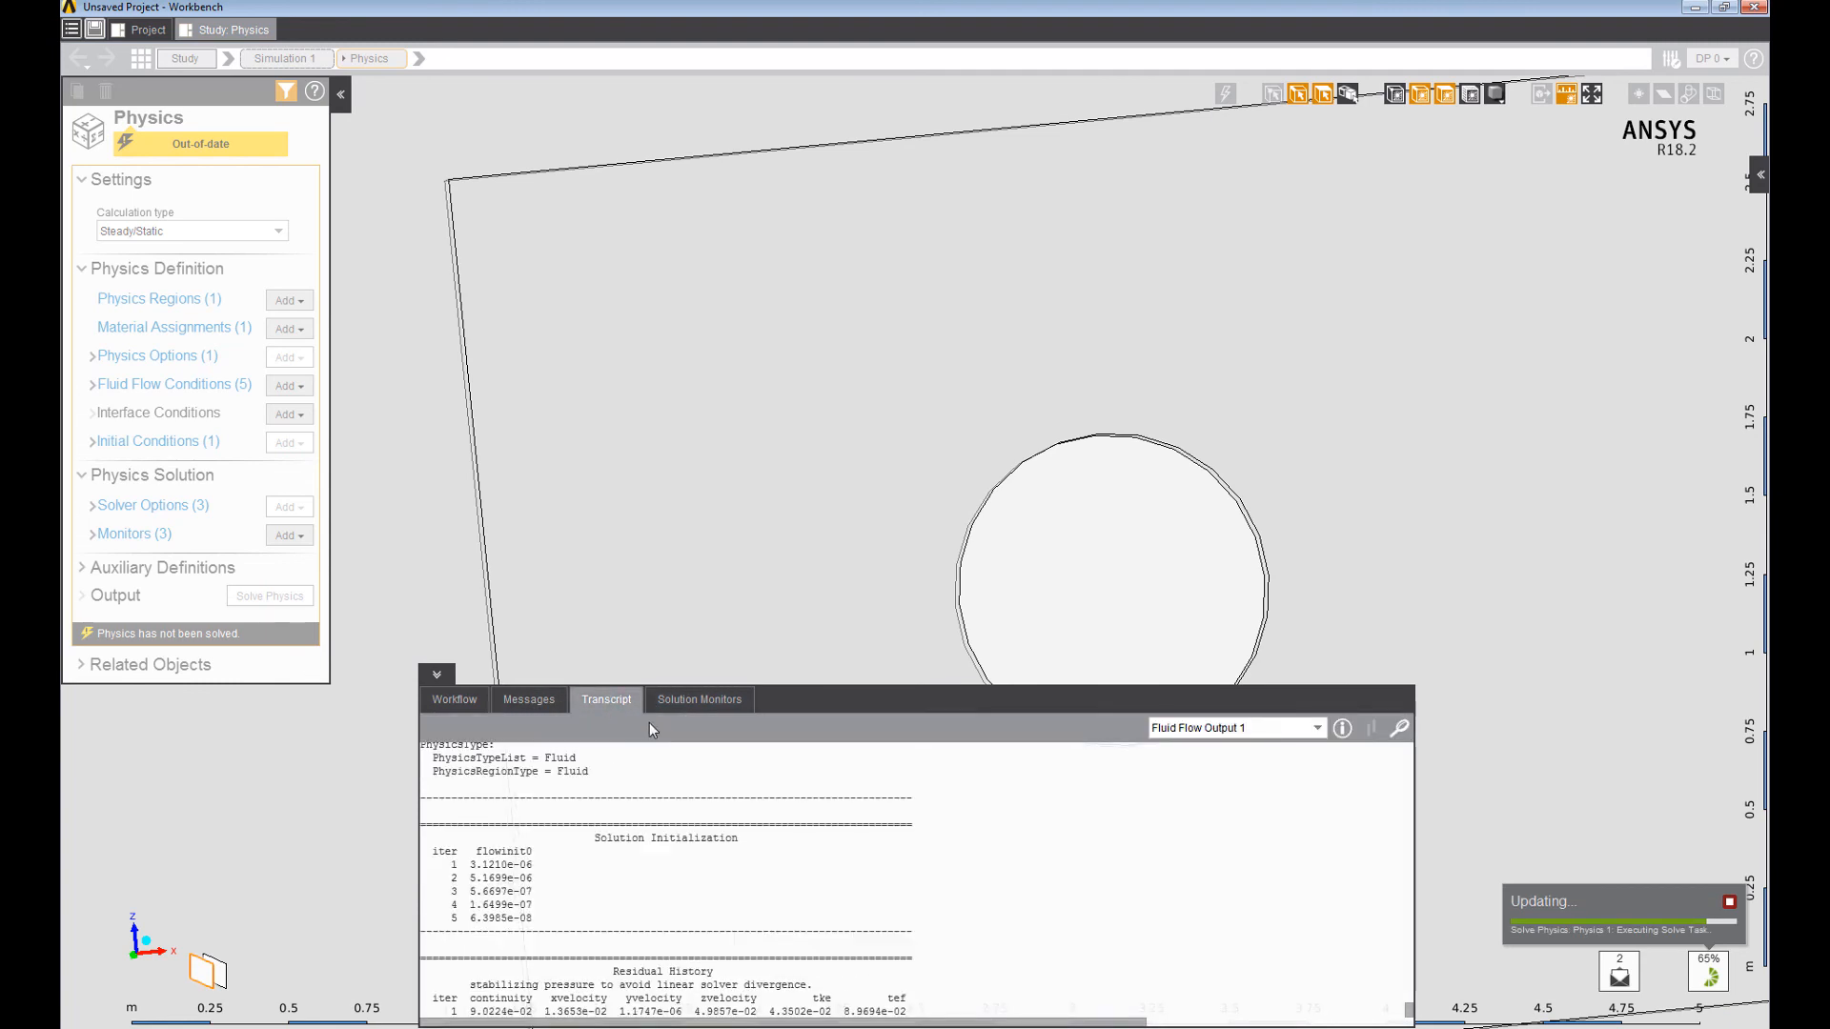
left_click(677, 699)
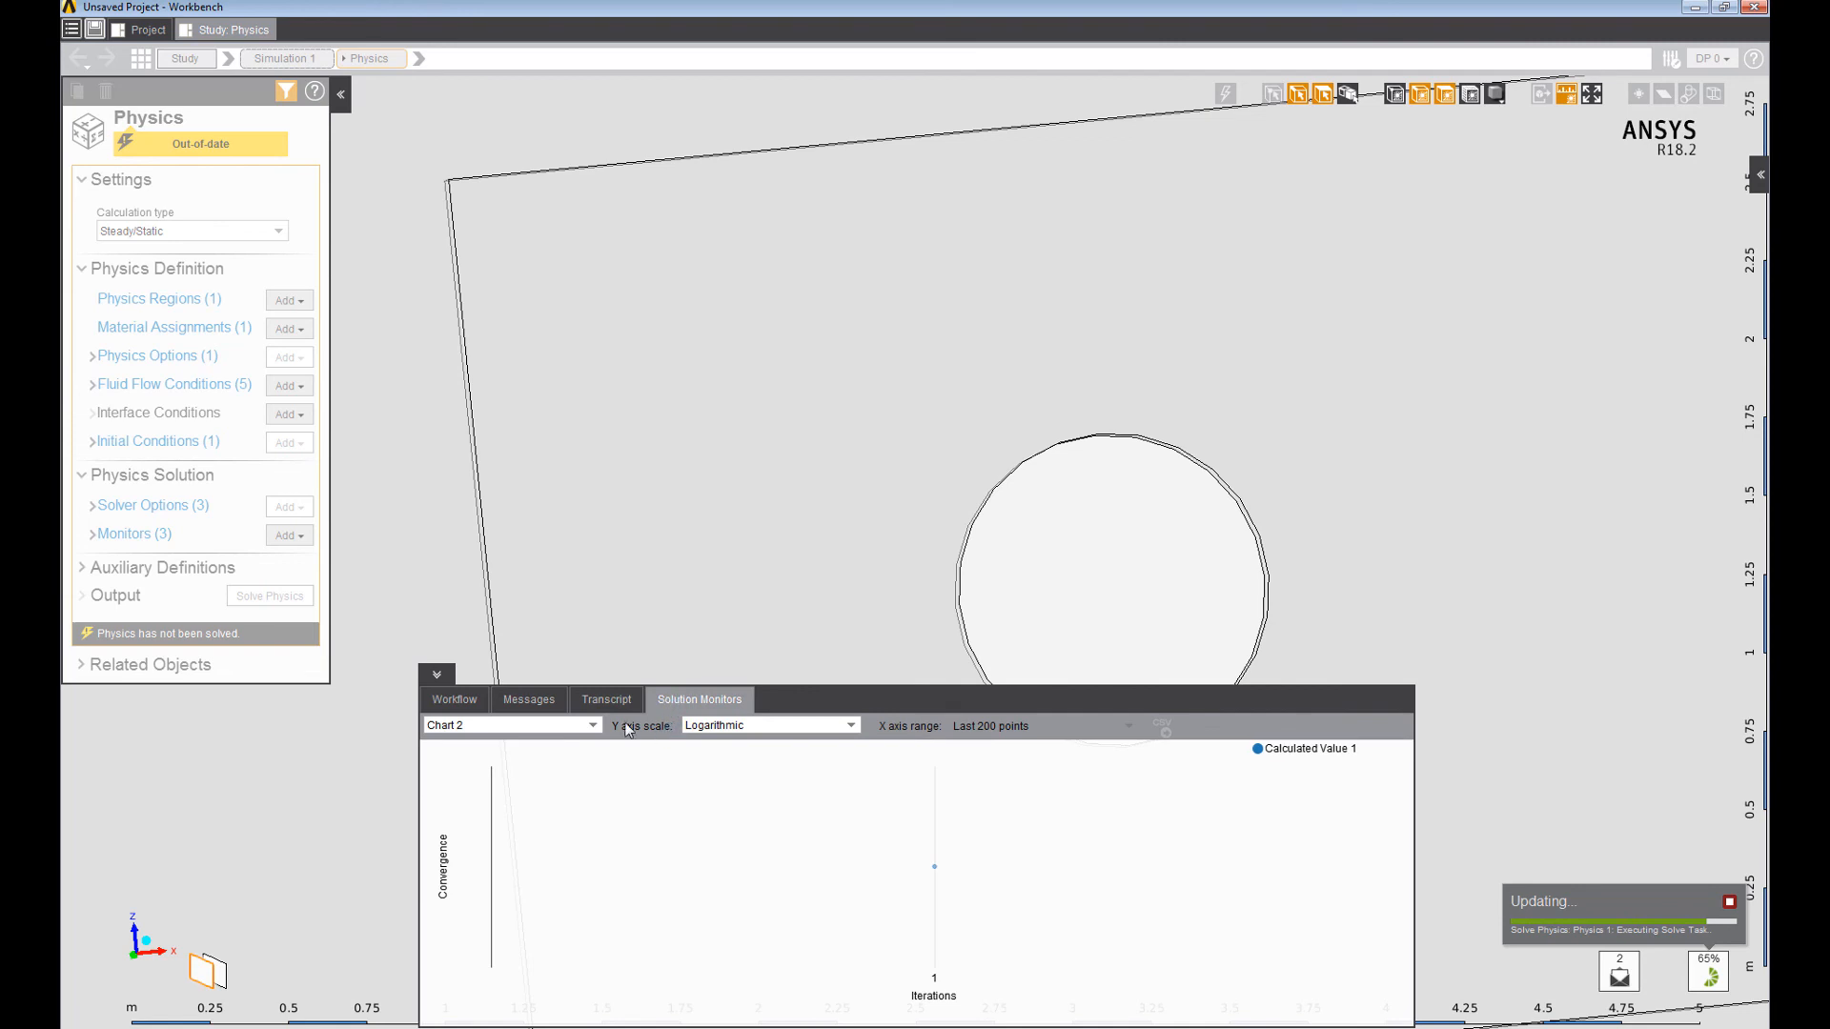
left_click(534, 725)
left_click(548, 742)
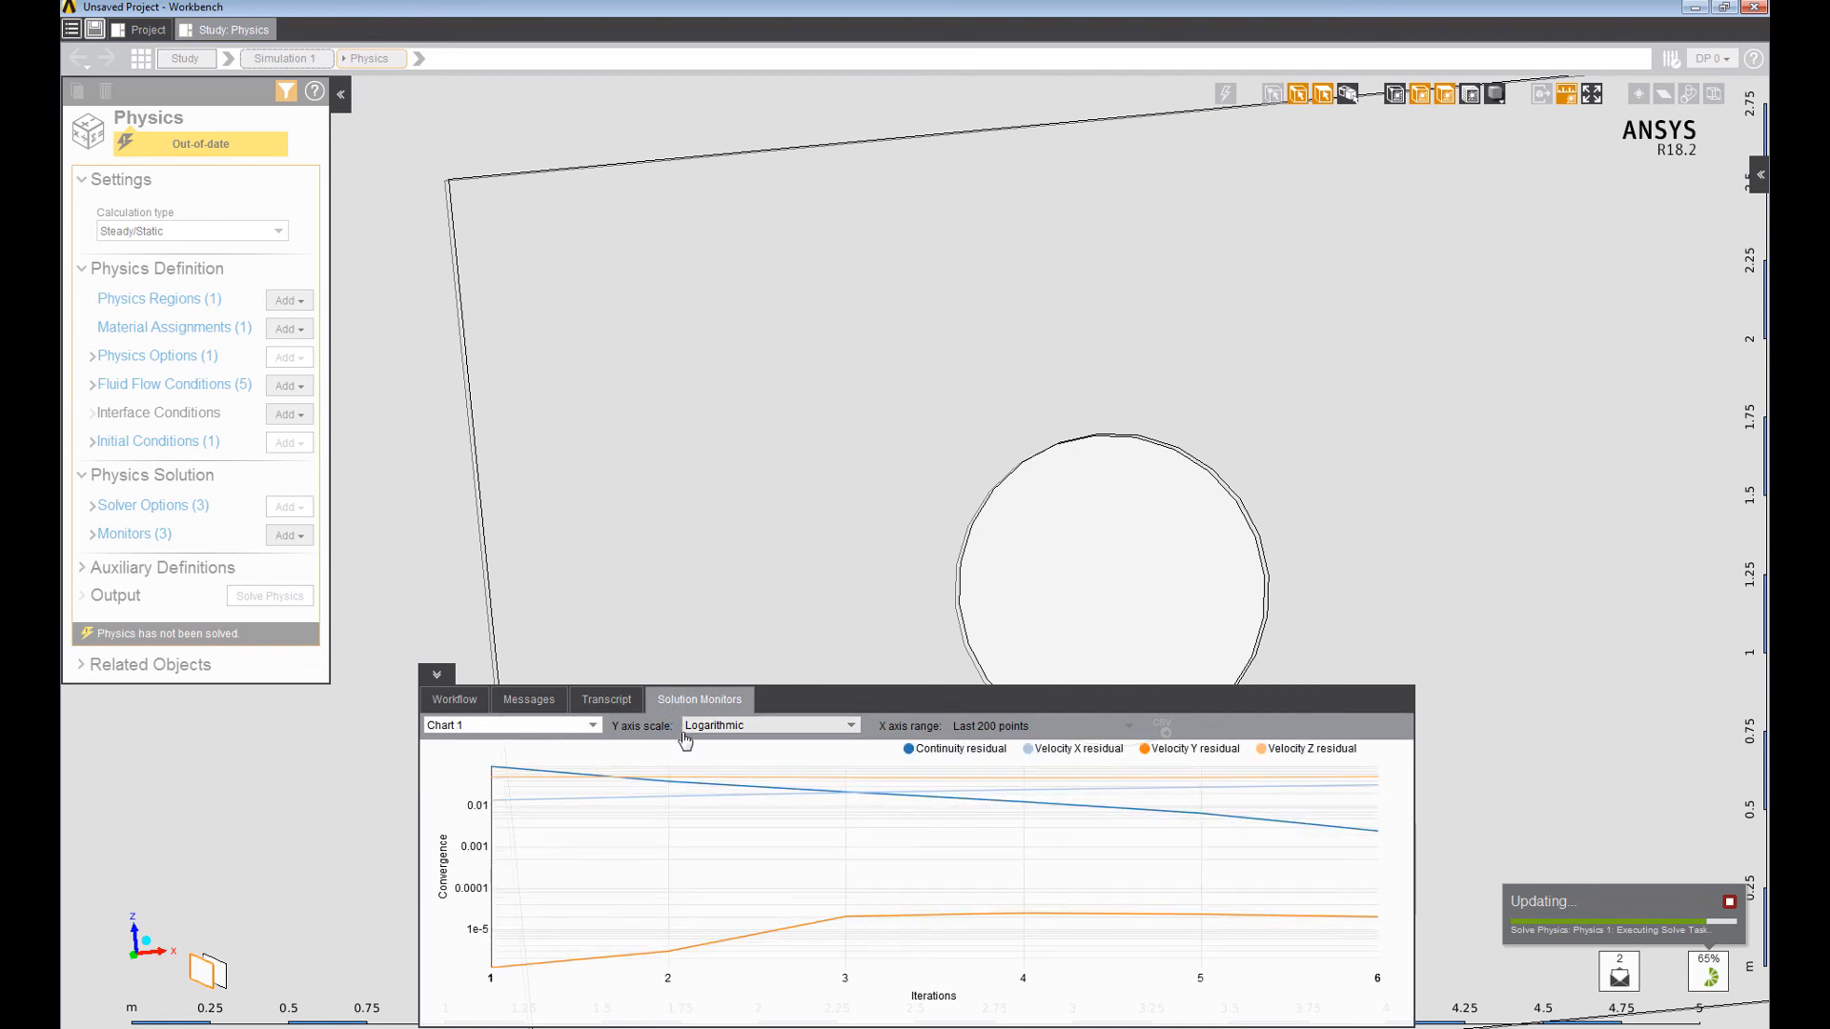
left_click(562, 727)
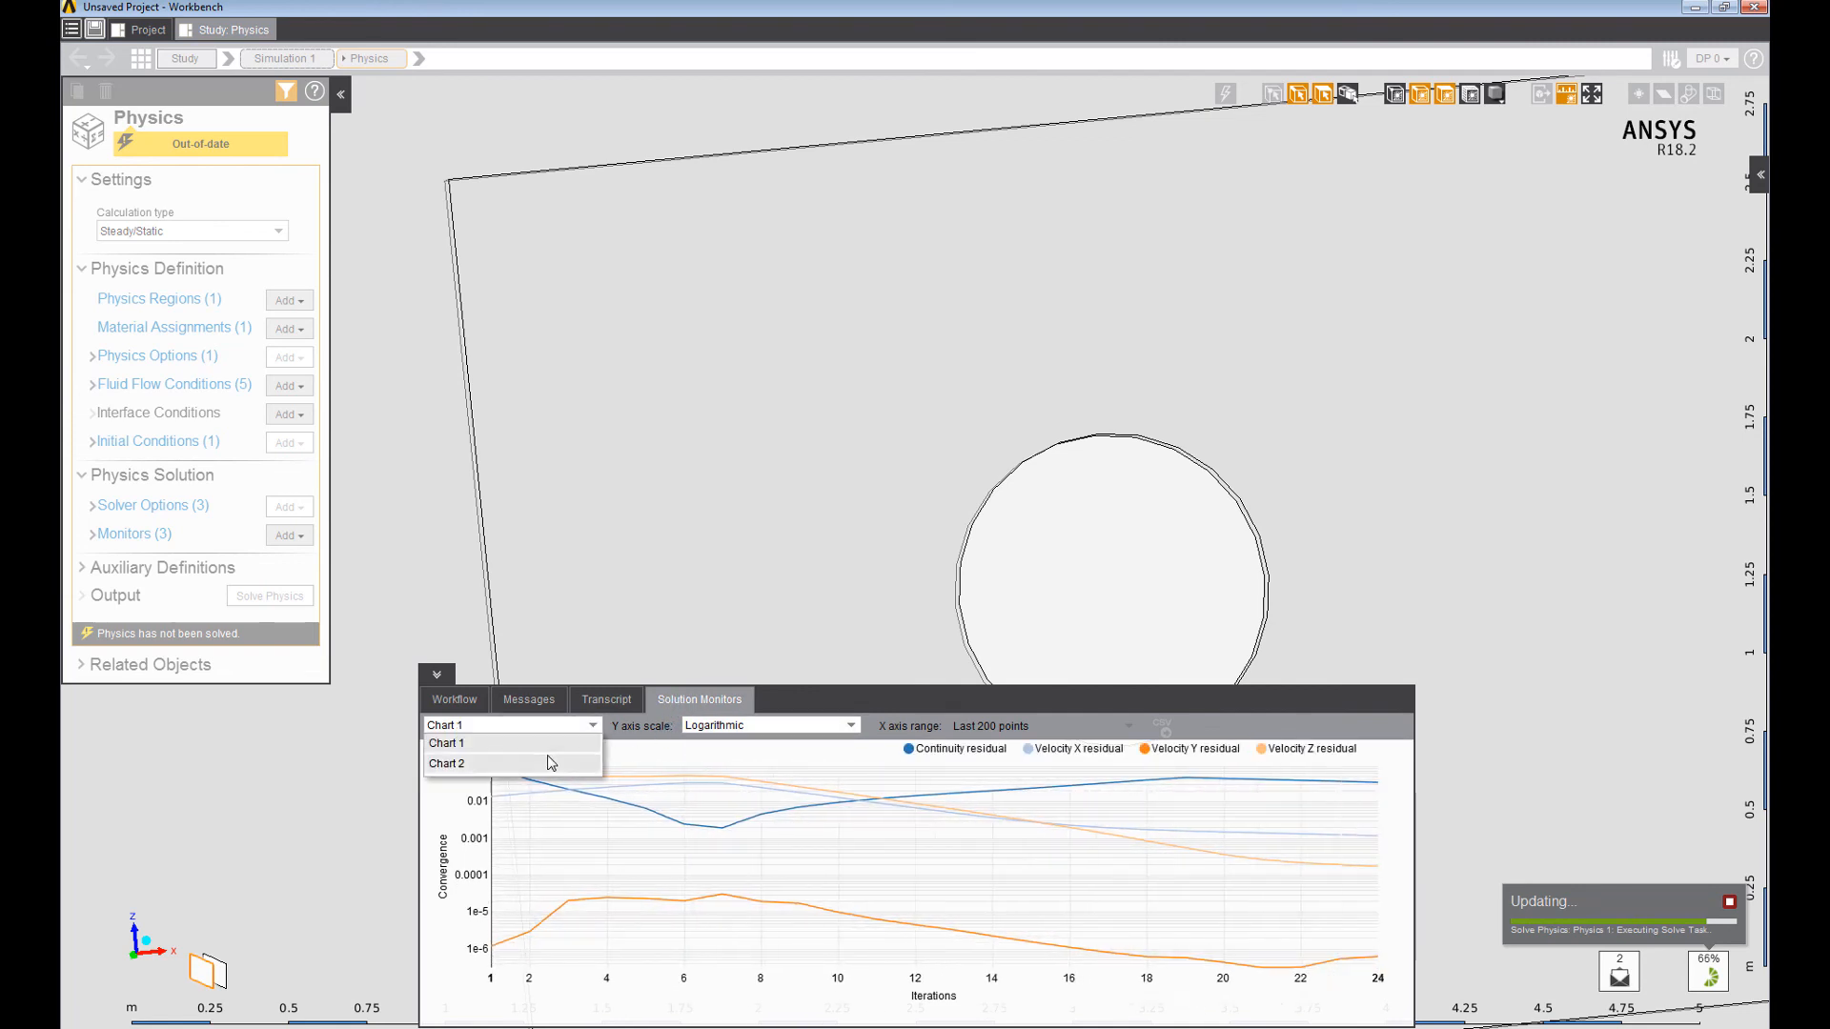
left_click(551, 763)
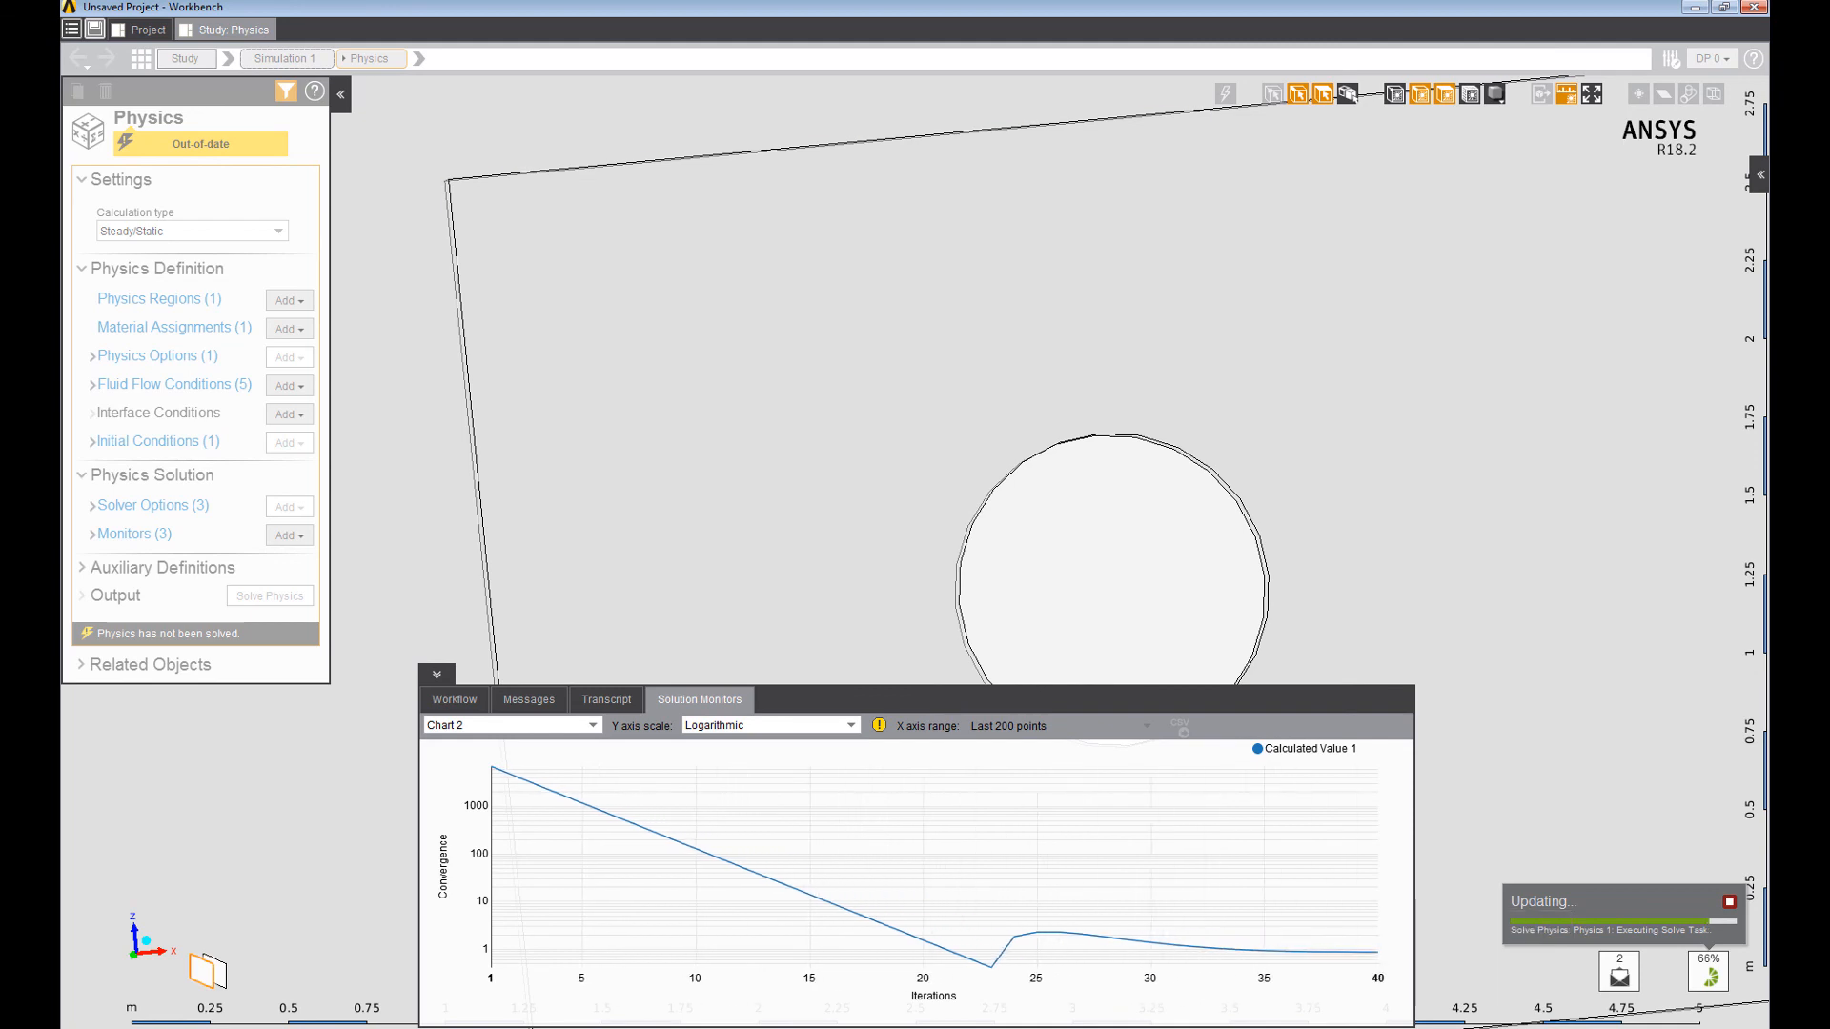
left_click(534, 725)
left_click(548, 742)
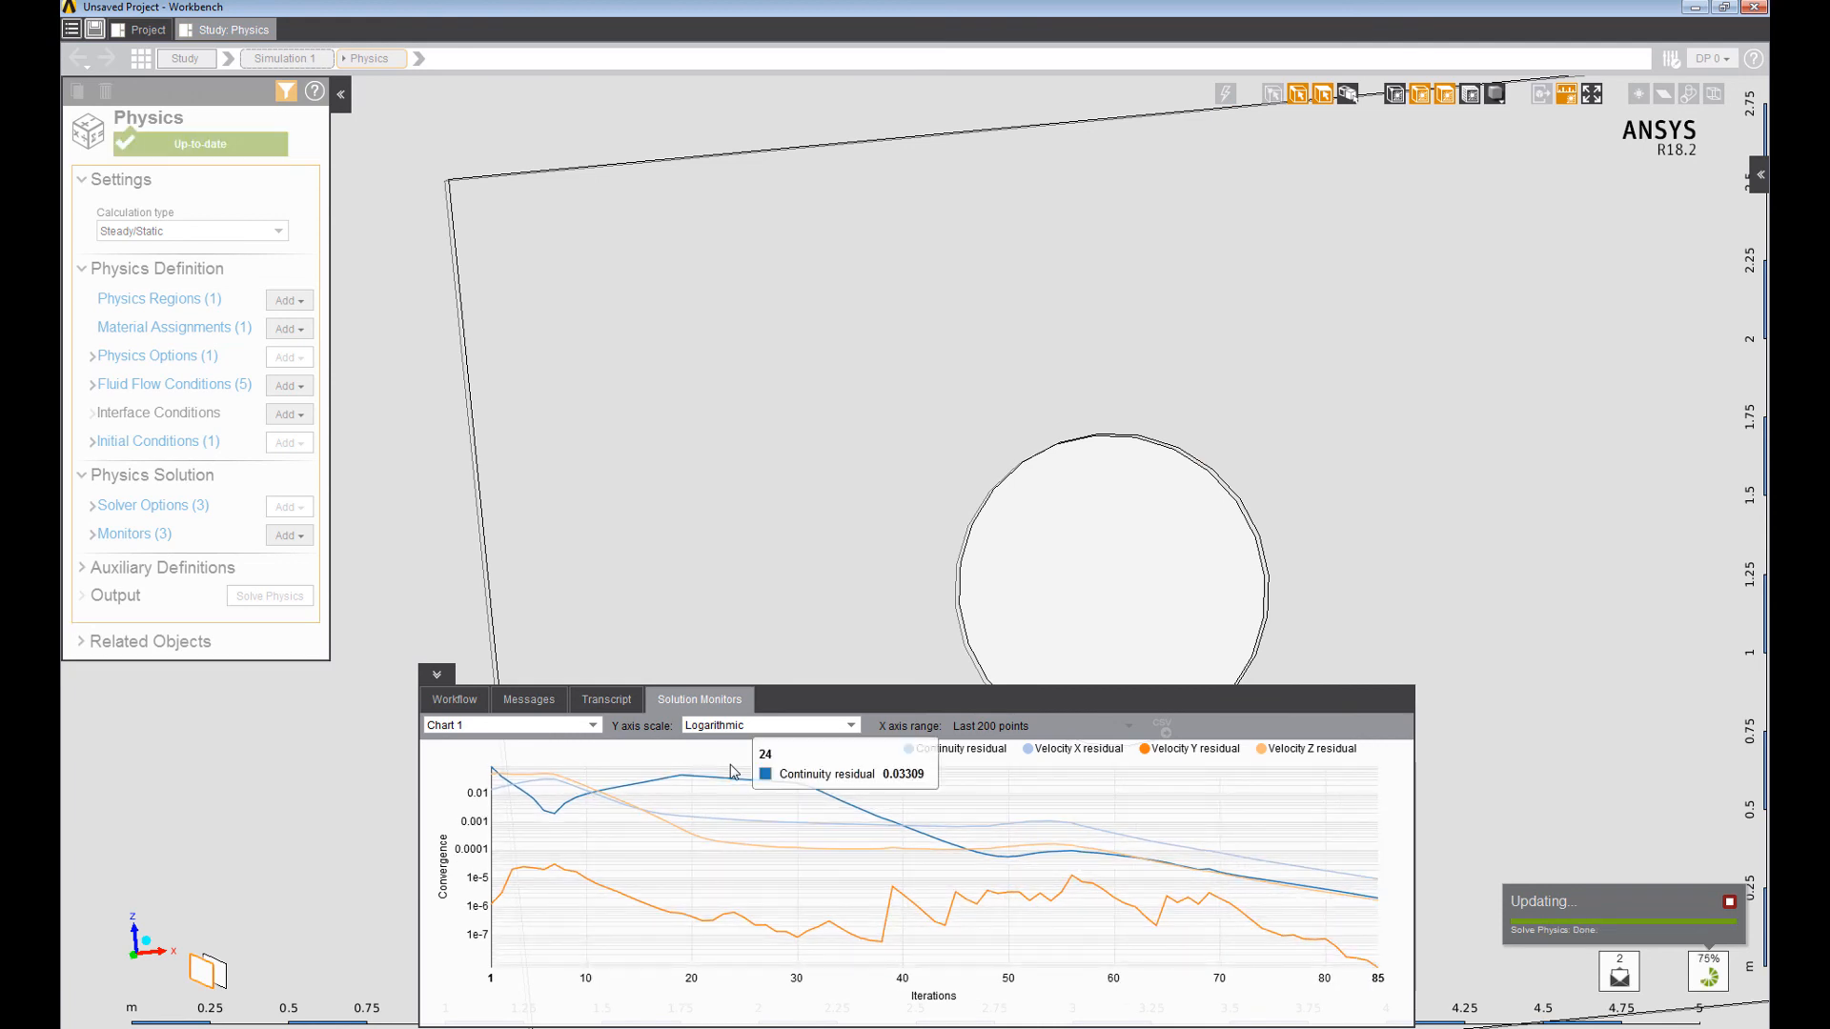
Evaluate the simulation's results and view the calculated Cd value on the model.
left_click(455, 699)
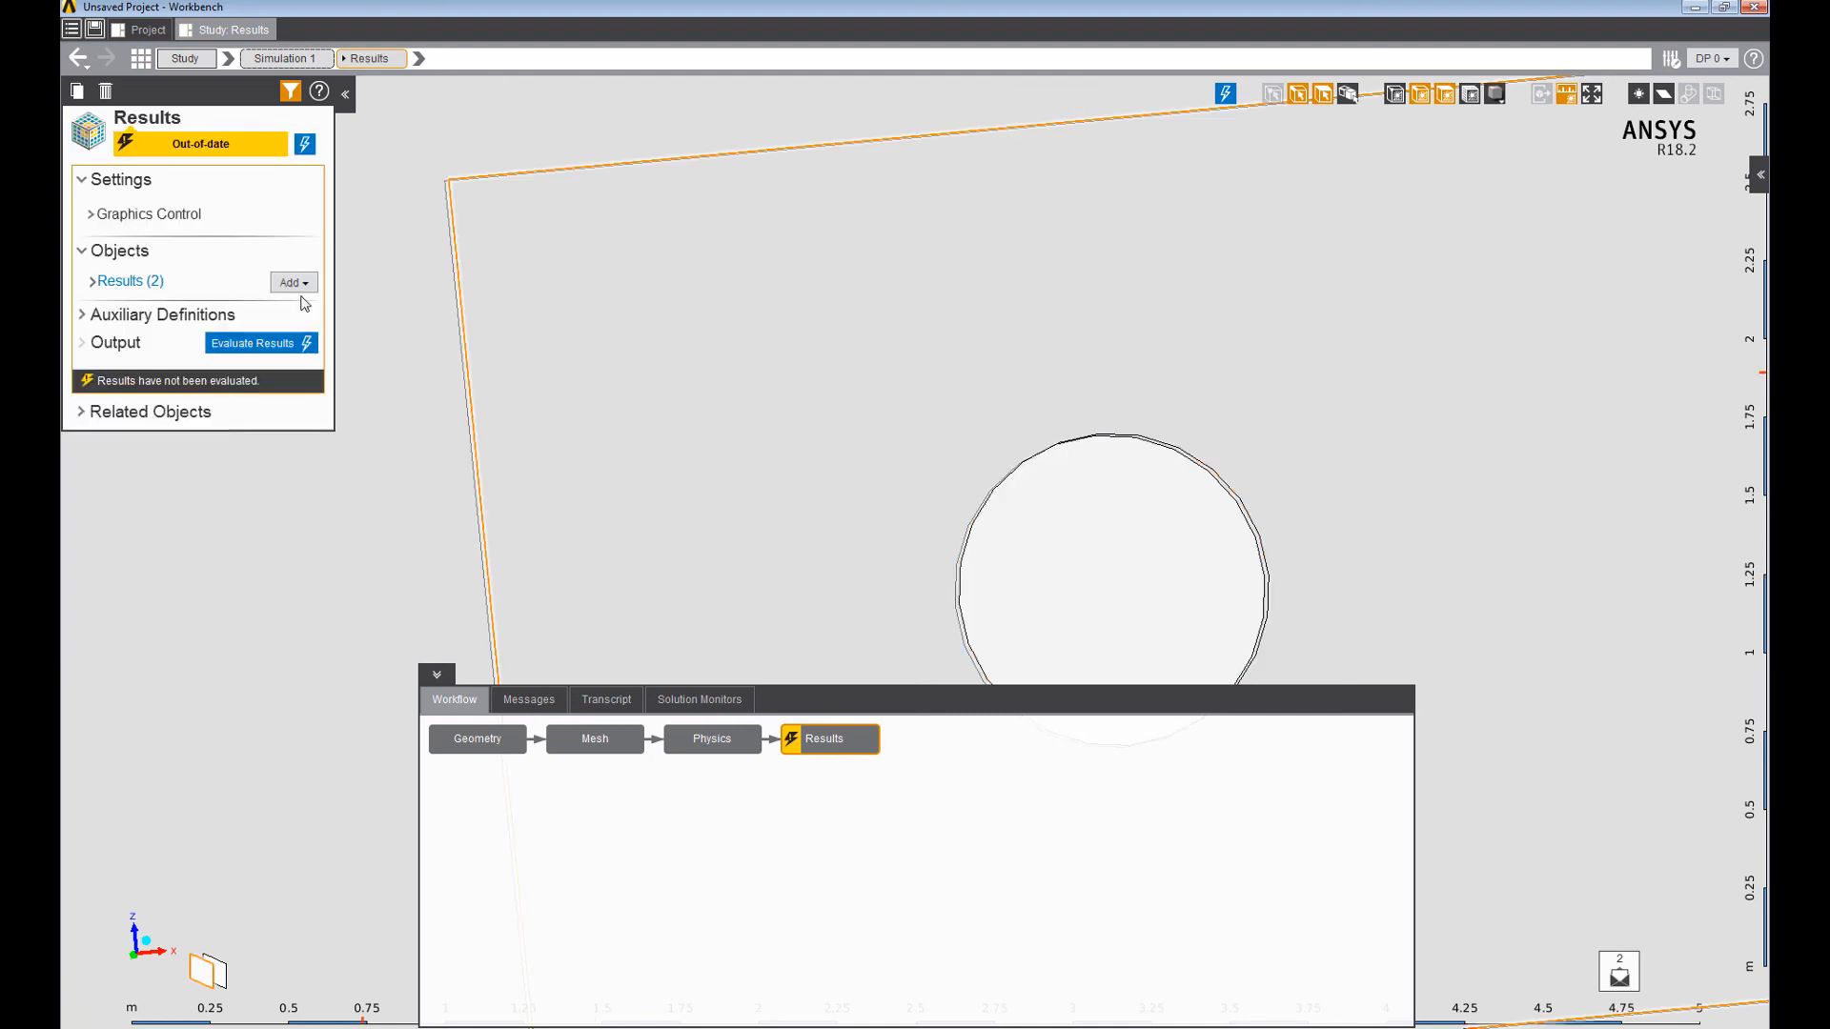
left_click(305, 145)
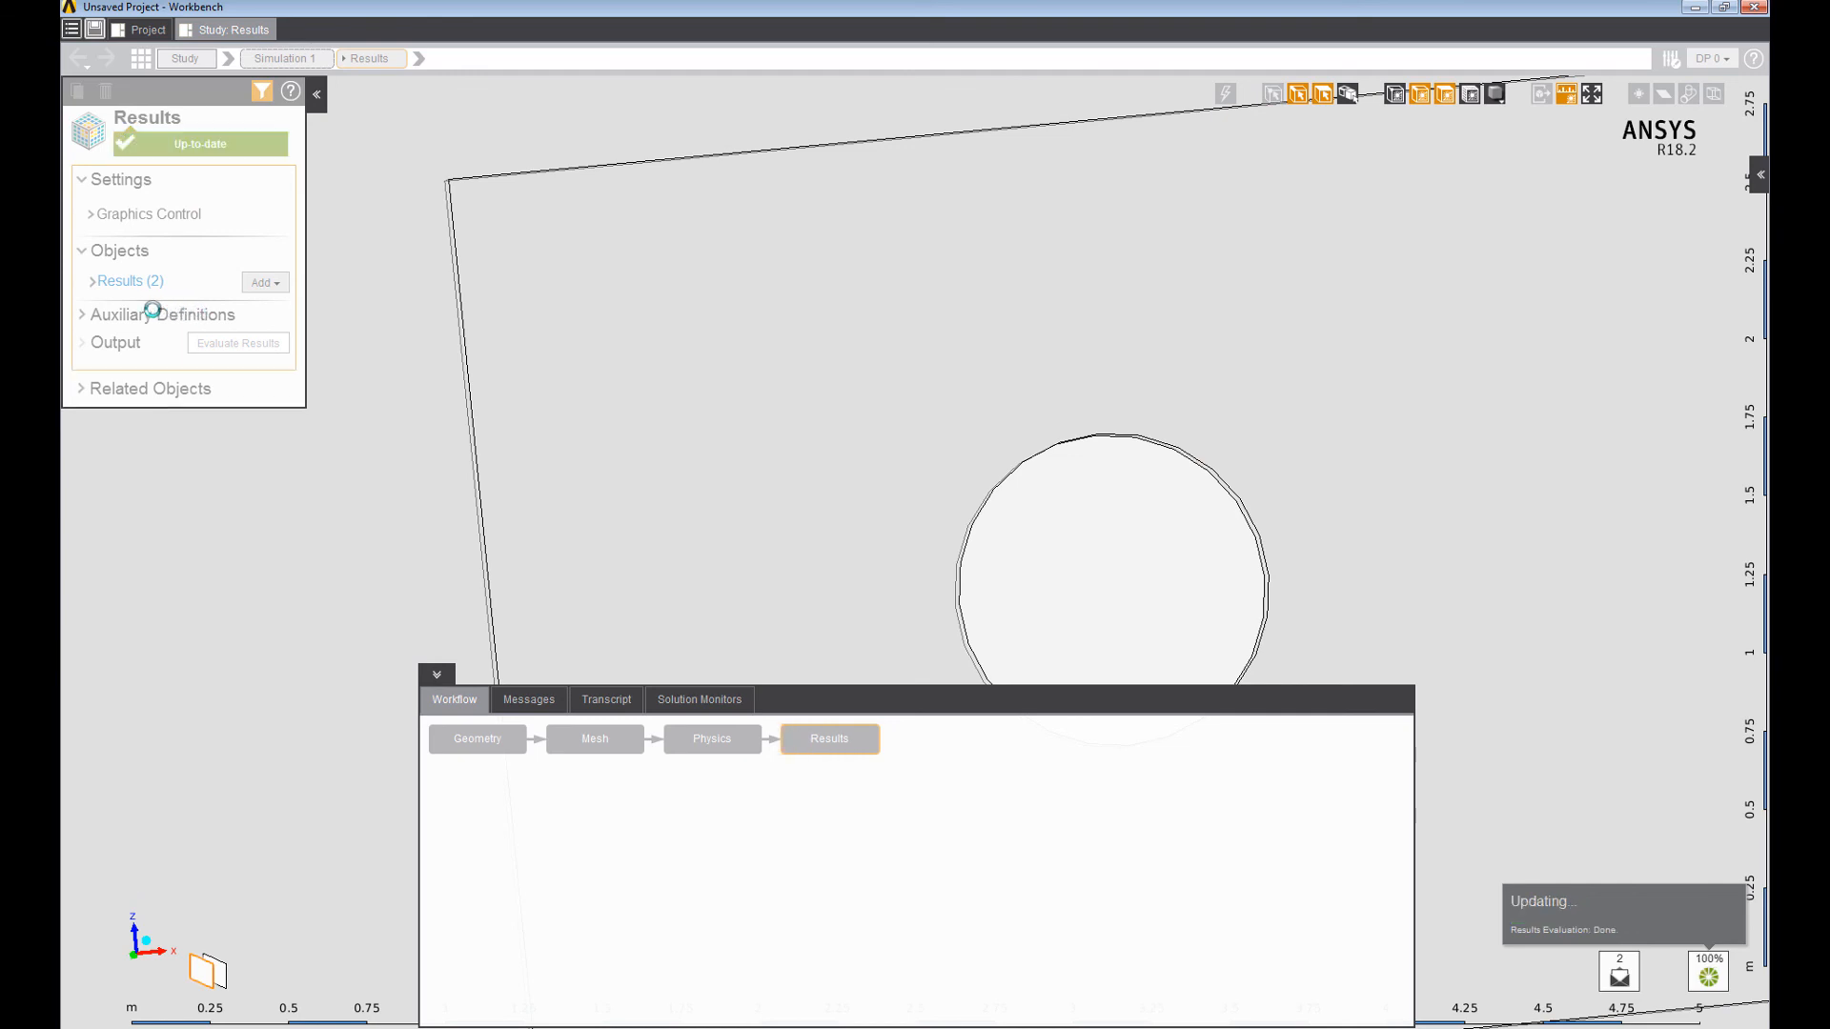
left_click(124, 281)
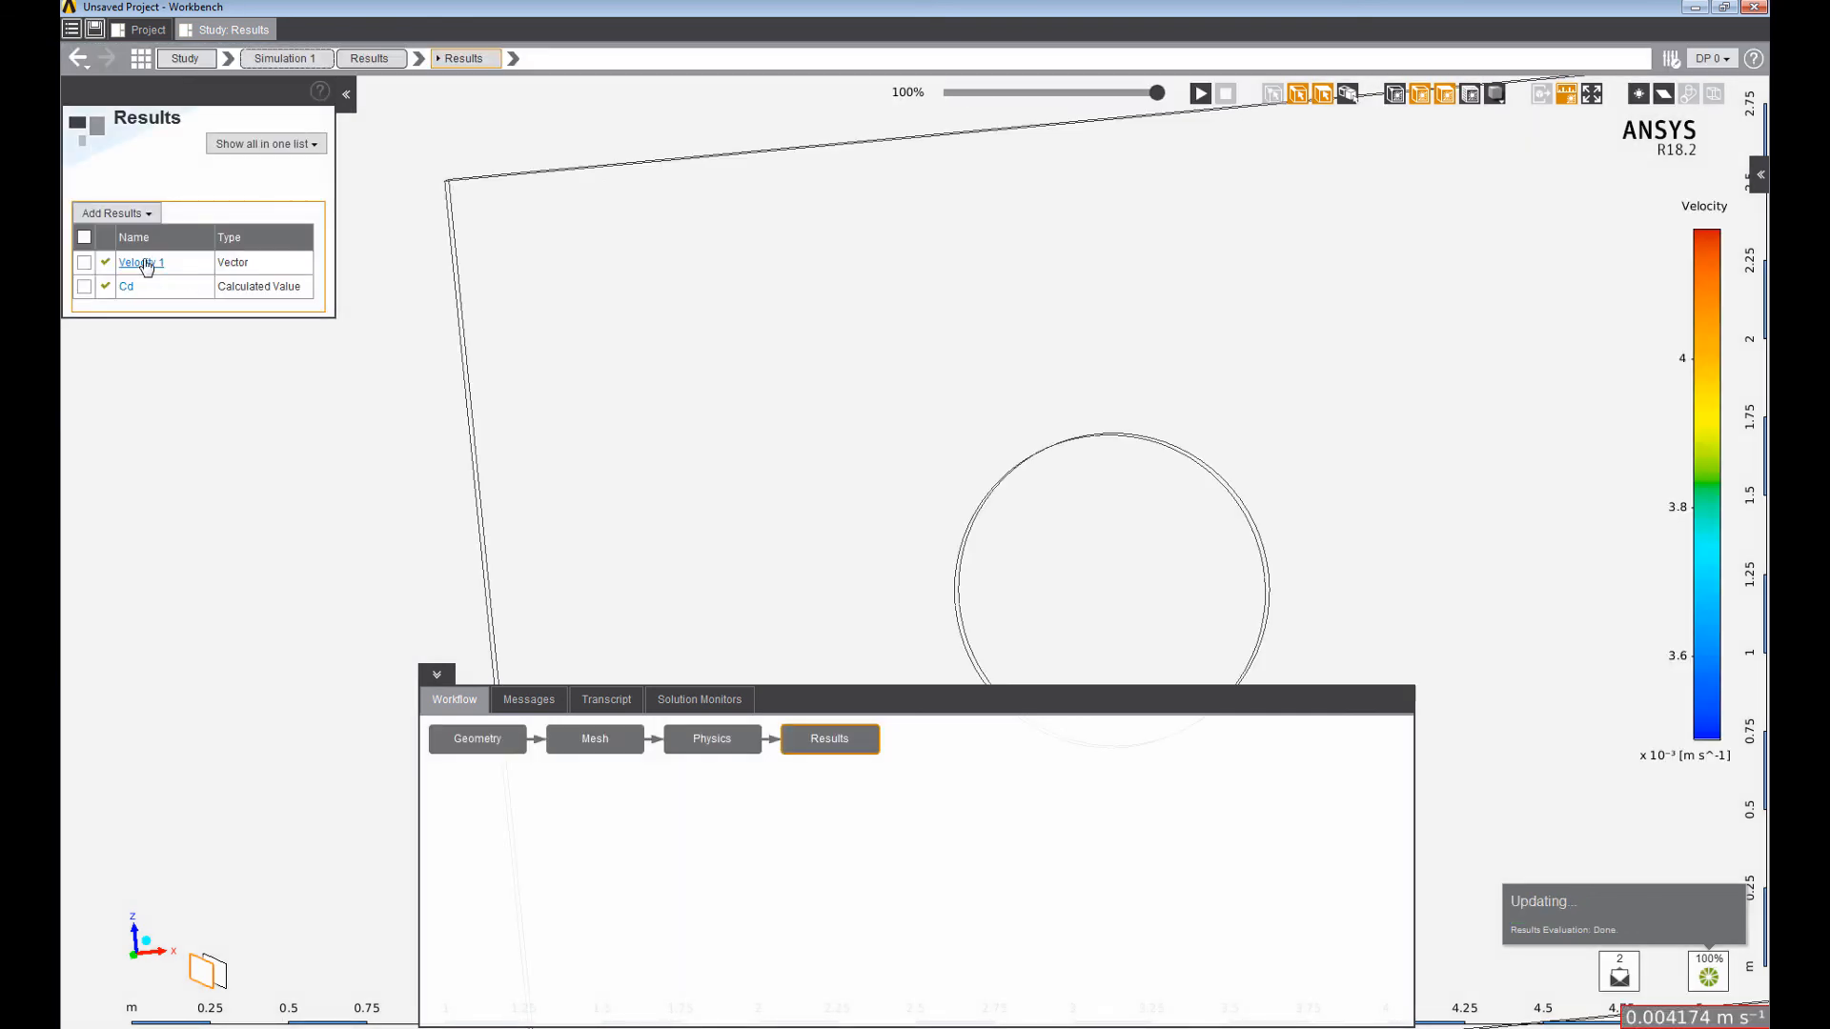
middle_click_drag(711, 437, 704, 106, "shift")
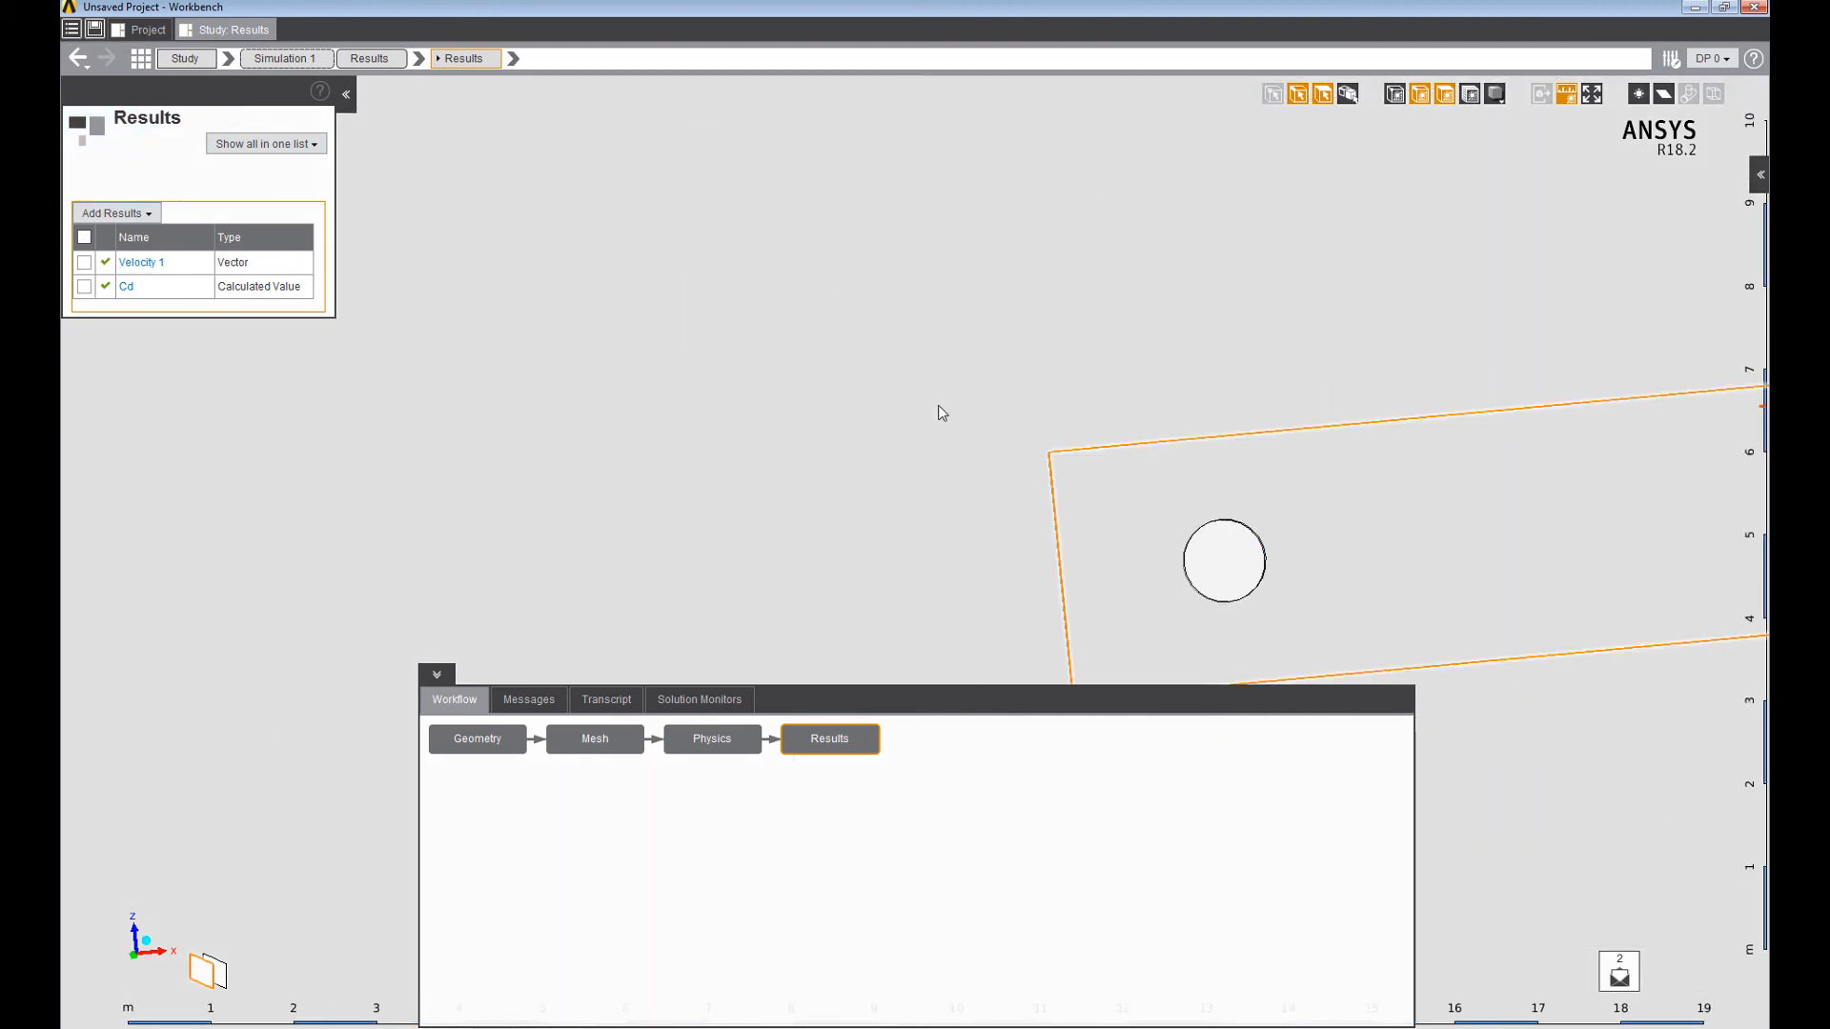
left_click(127, 287)
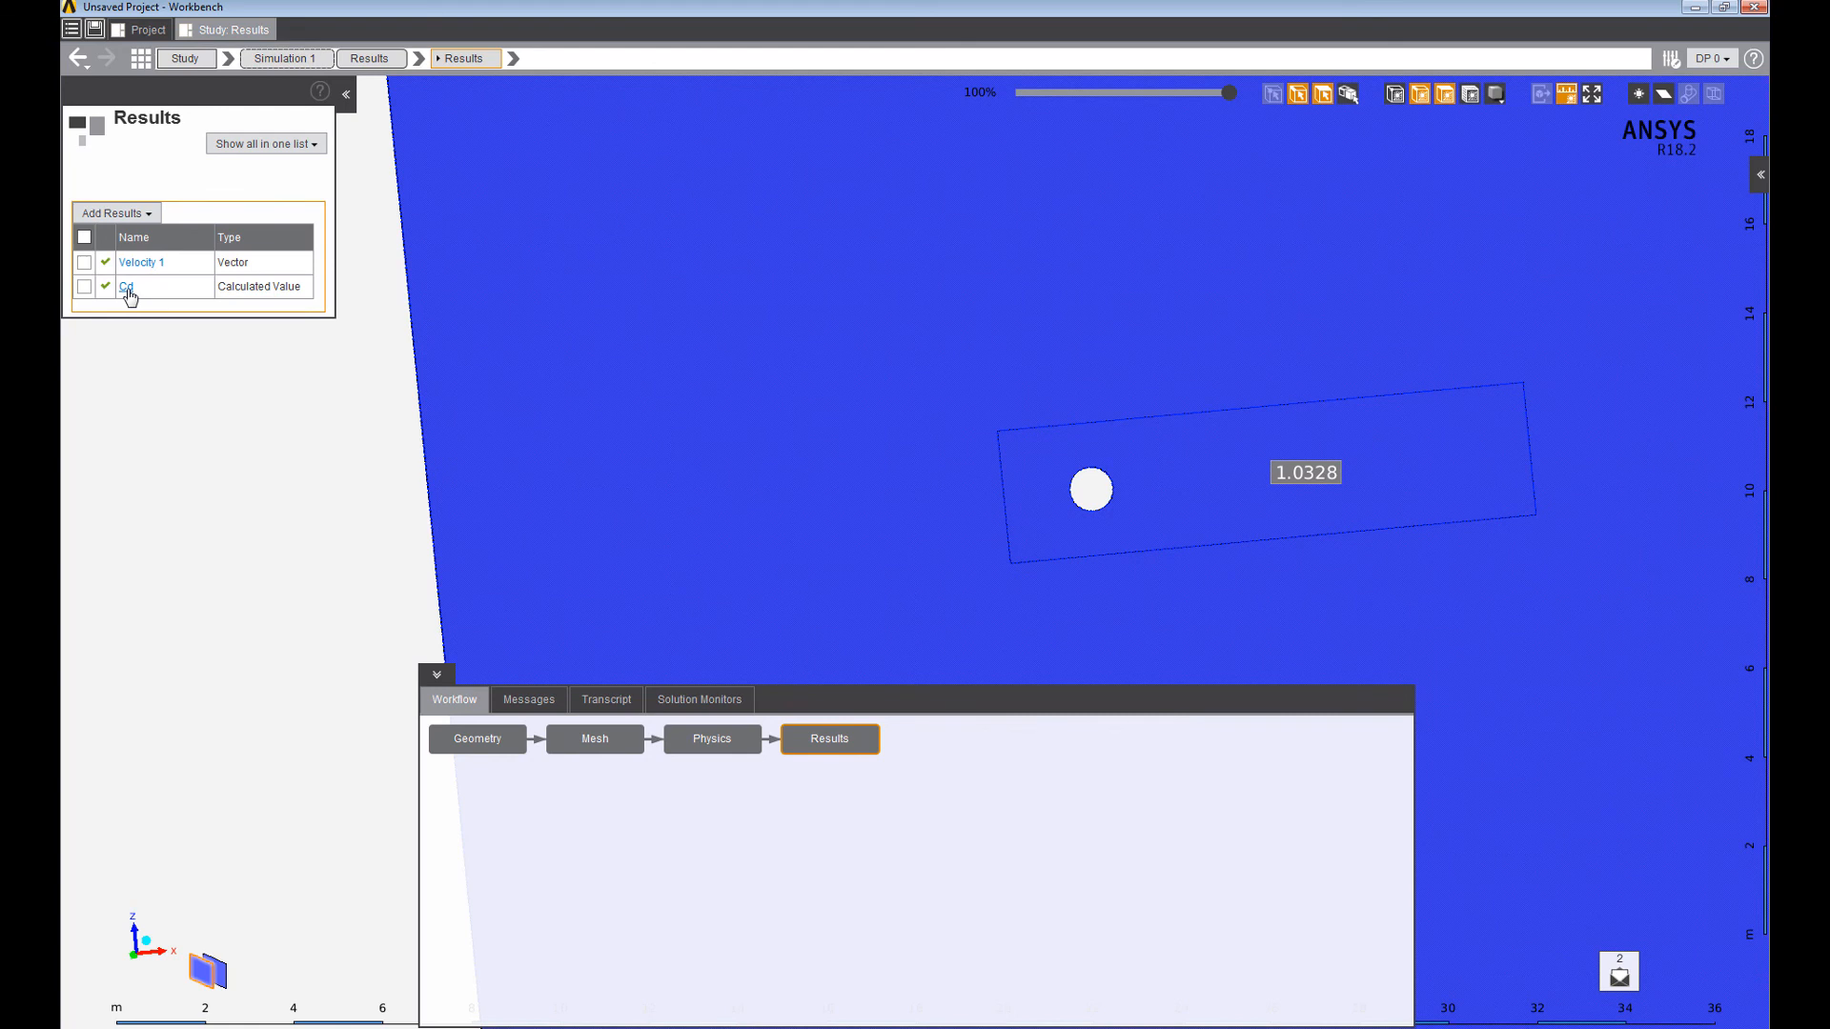
left_click(1218, 486)
Add a Pressure contour on the two large domain faces, evaluate it and examine the pressure around the cylinder.
left_click(124, 961)
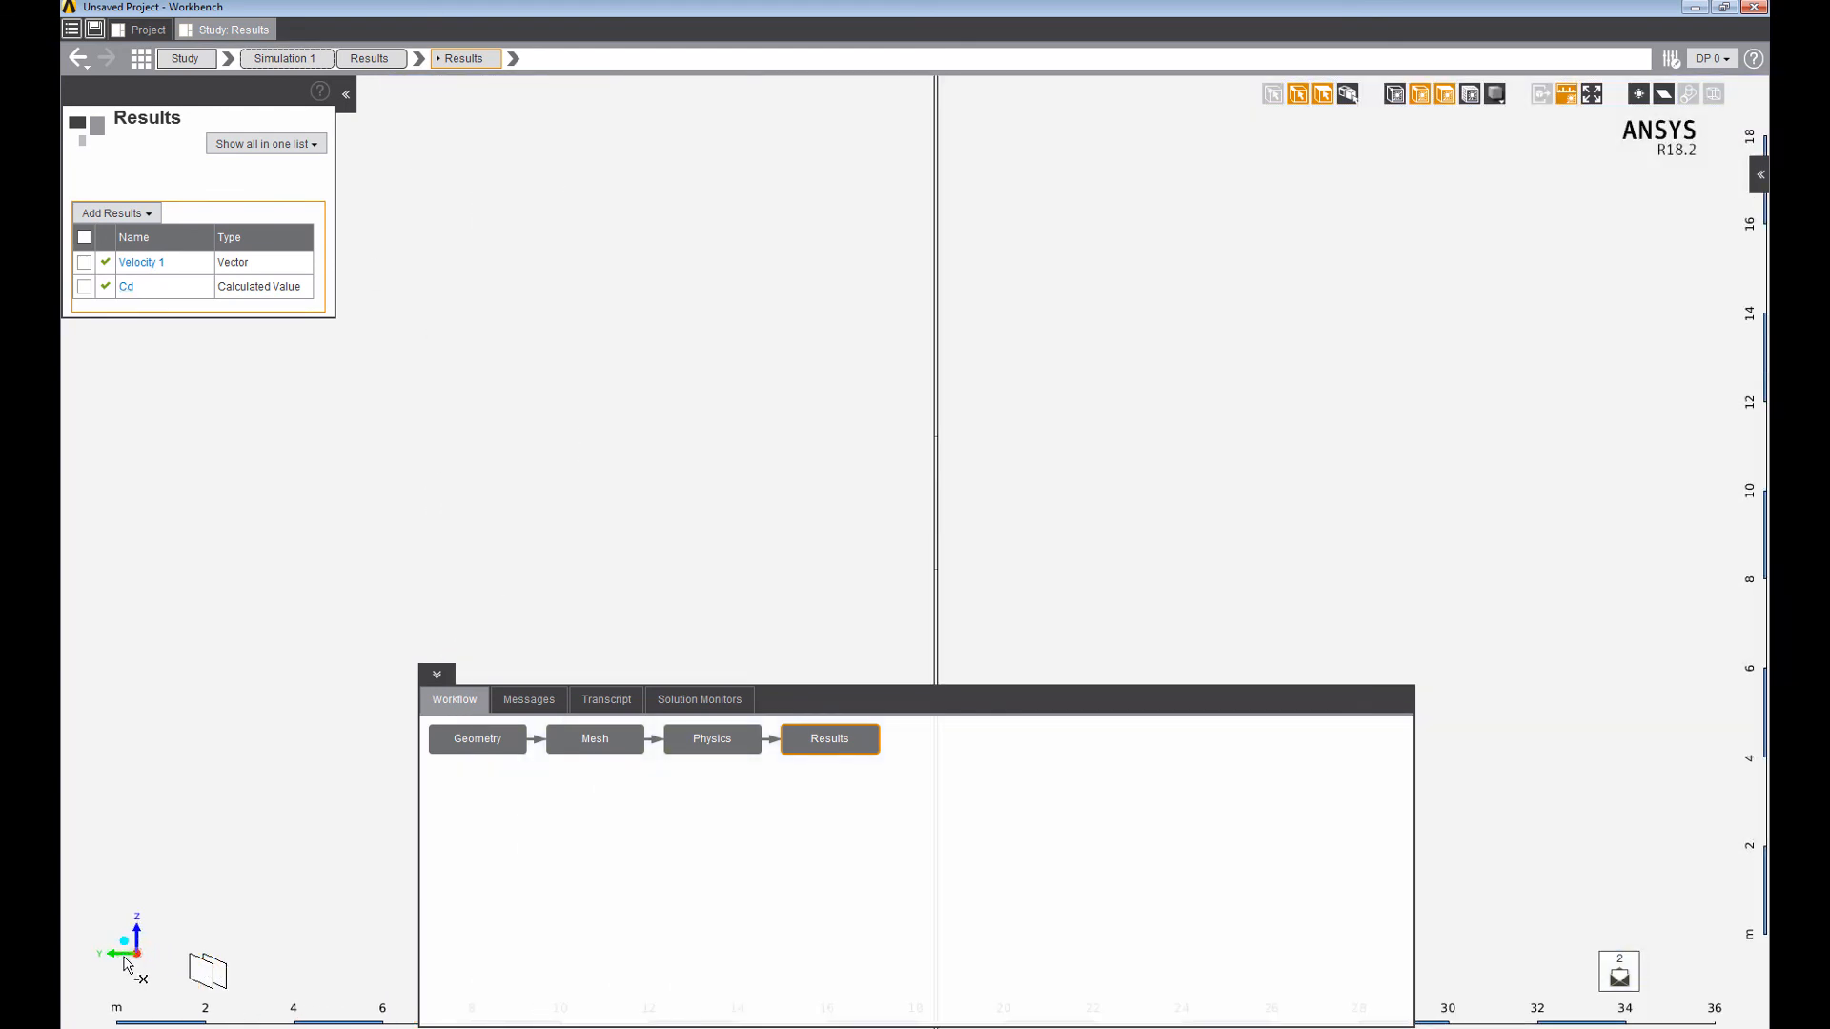
left_click(163, 965)
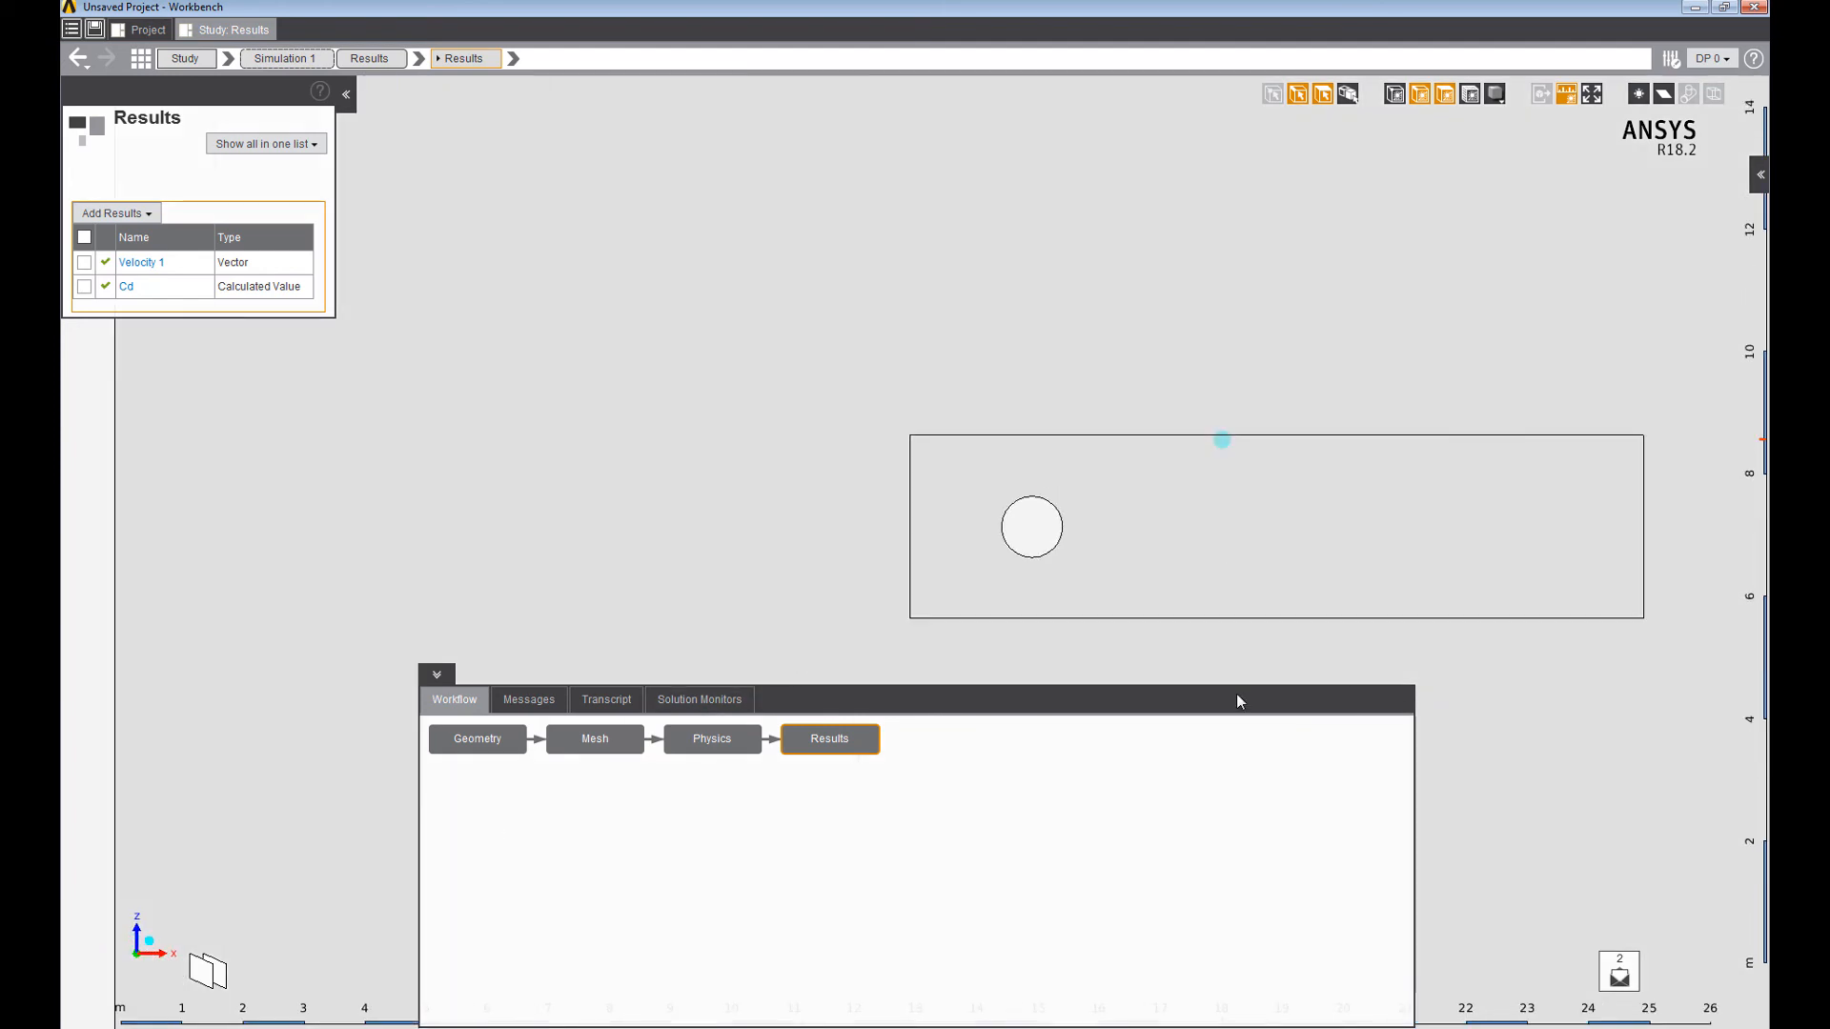
left_click(437, 675)
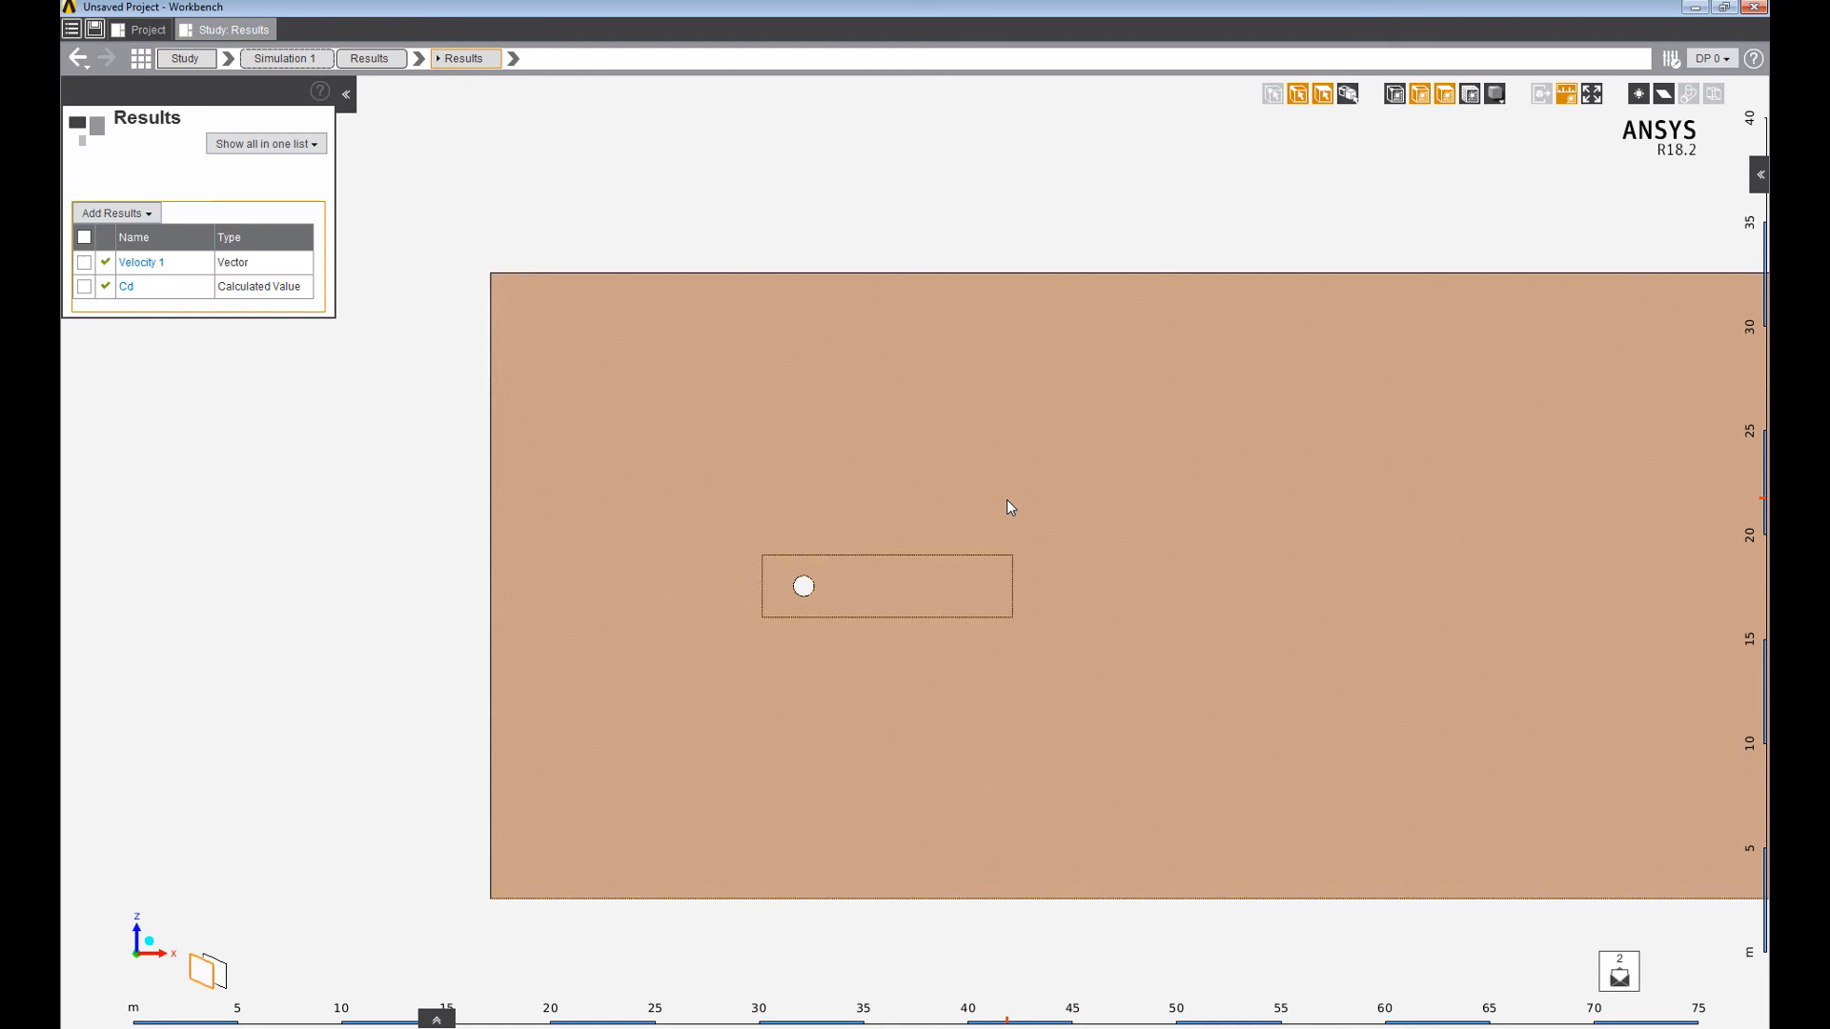
right_click(1007, 500)
mouse_move(1046, 514)
mouse_move(1257, 517)
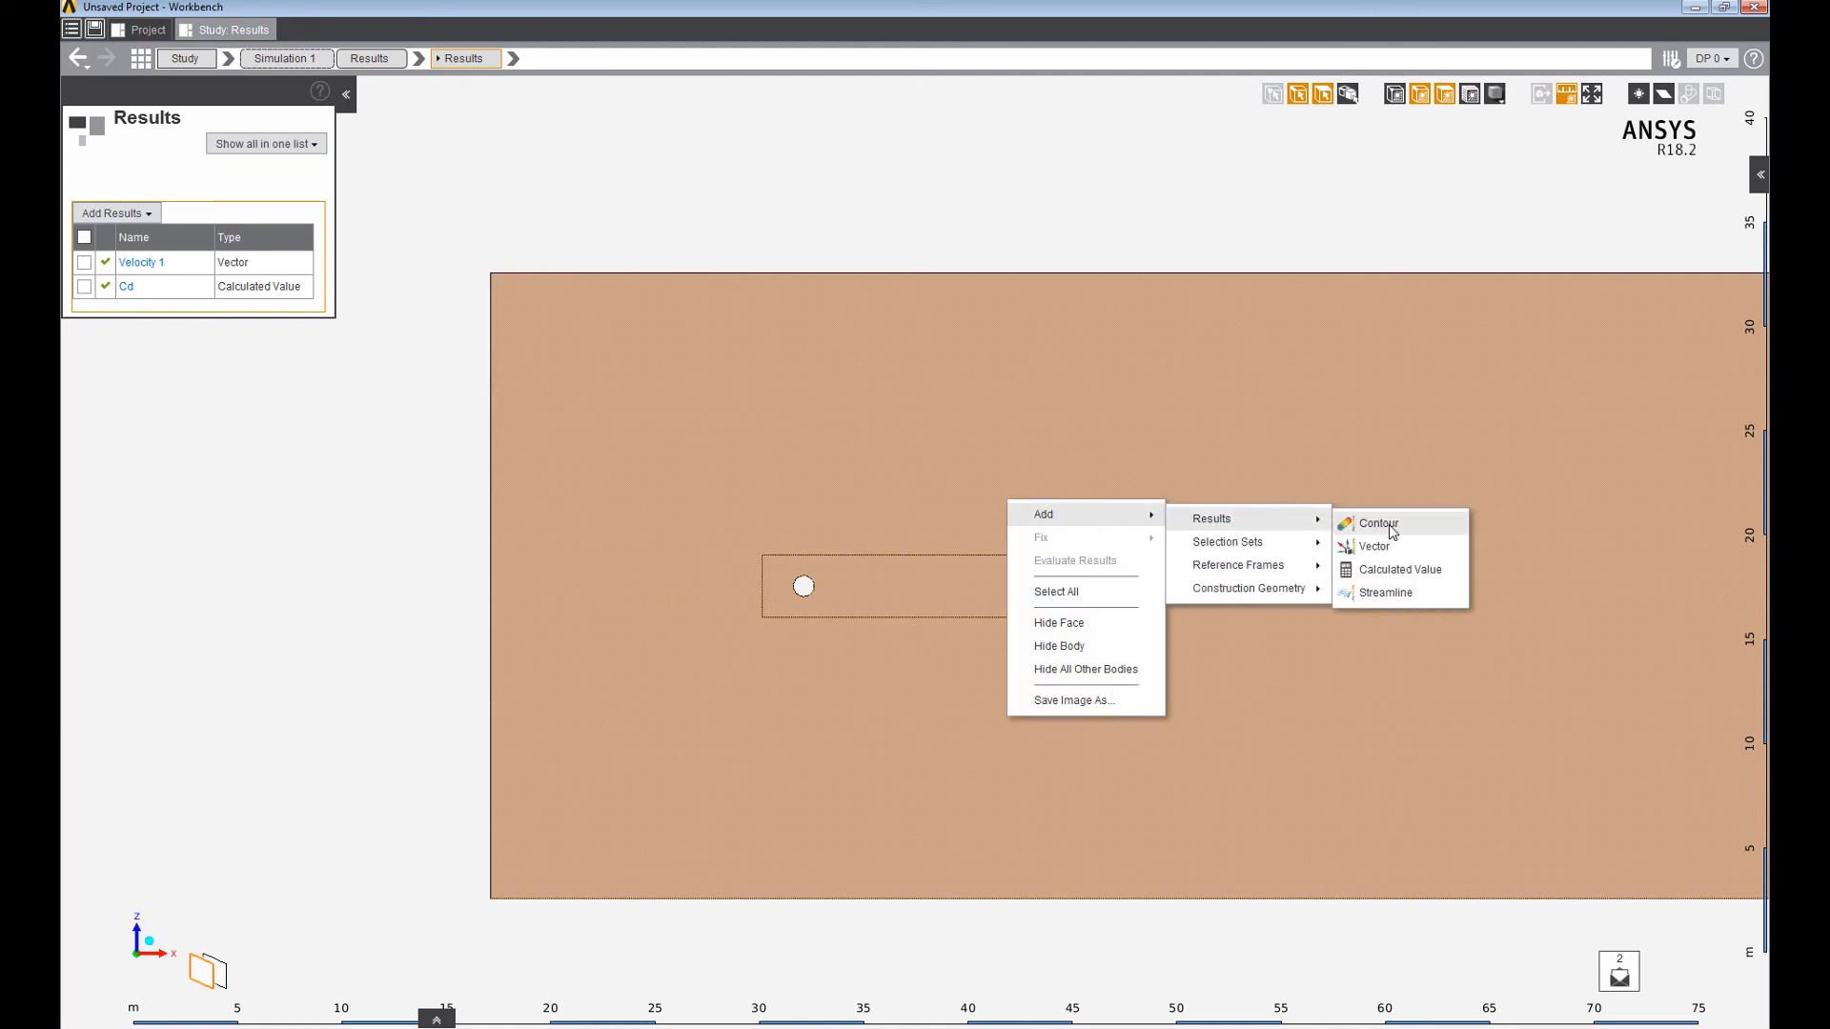
left_click(1353, 522)
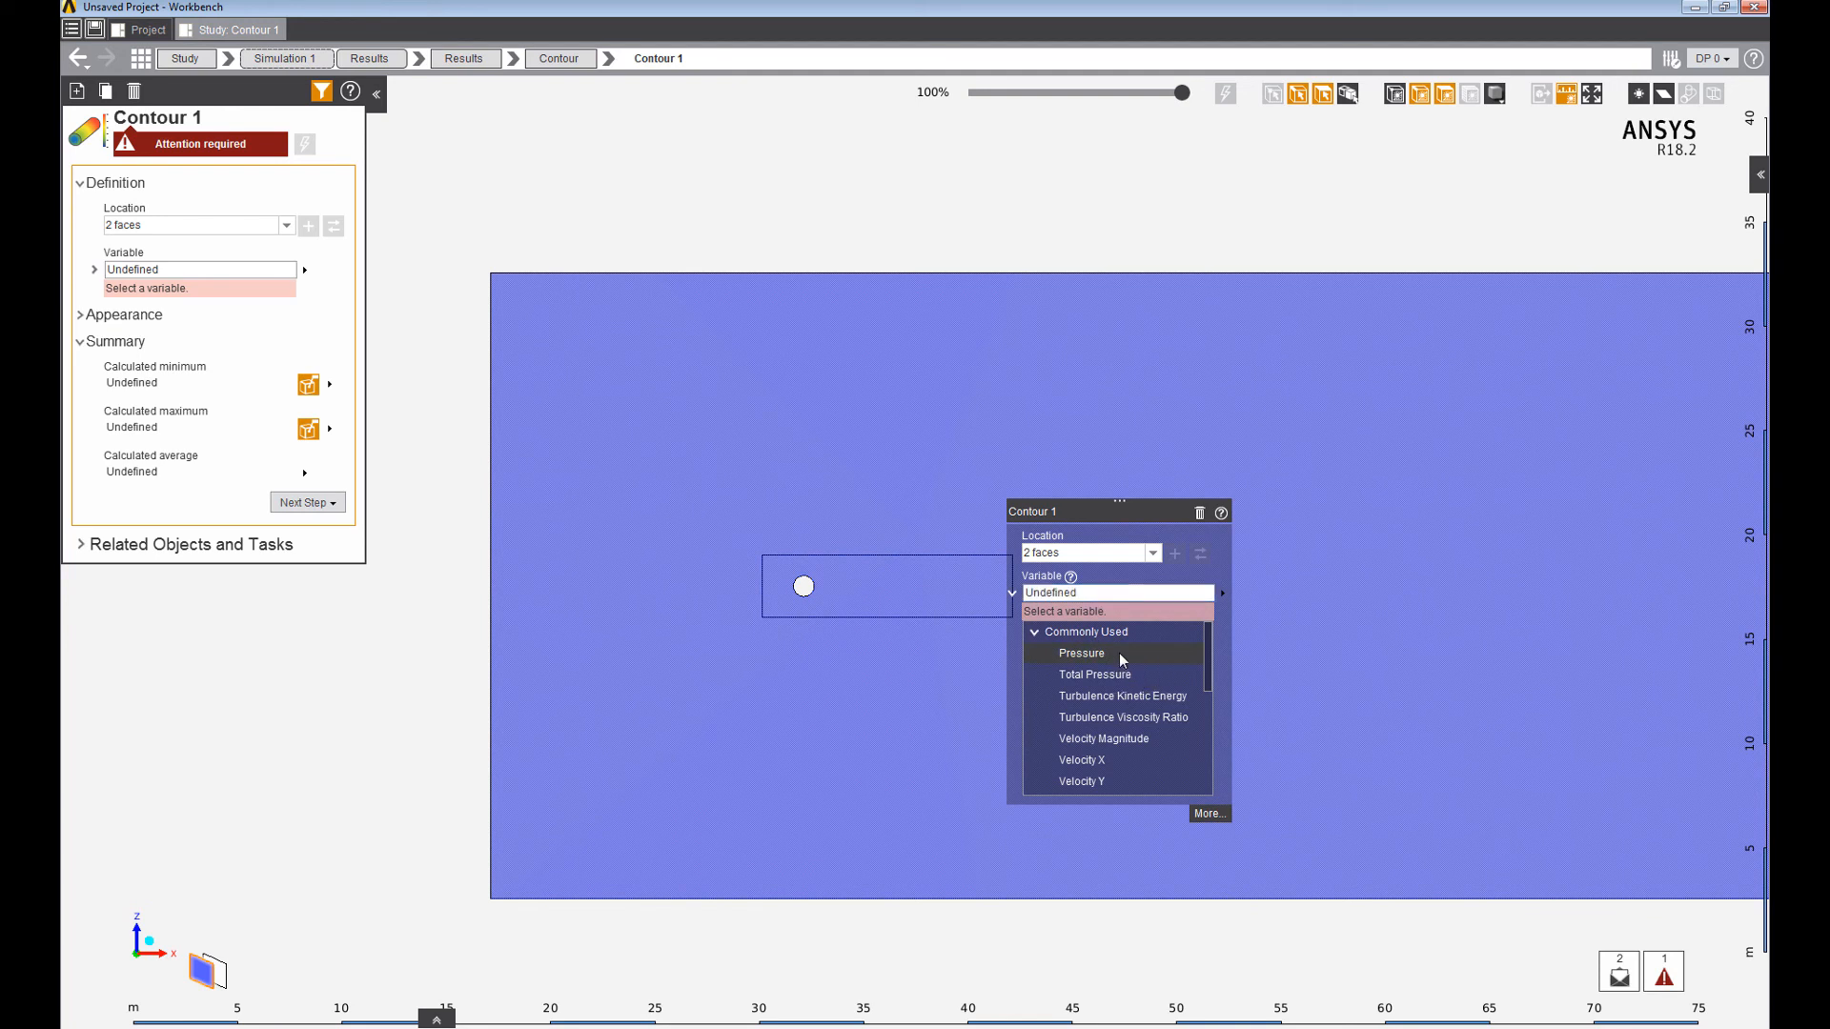
left_click(304, 144)
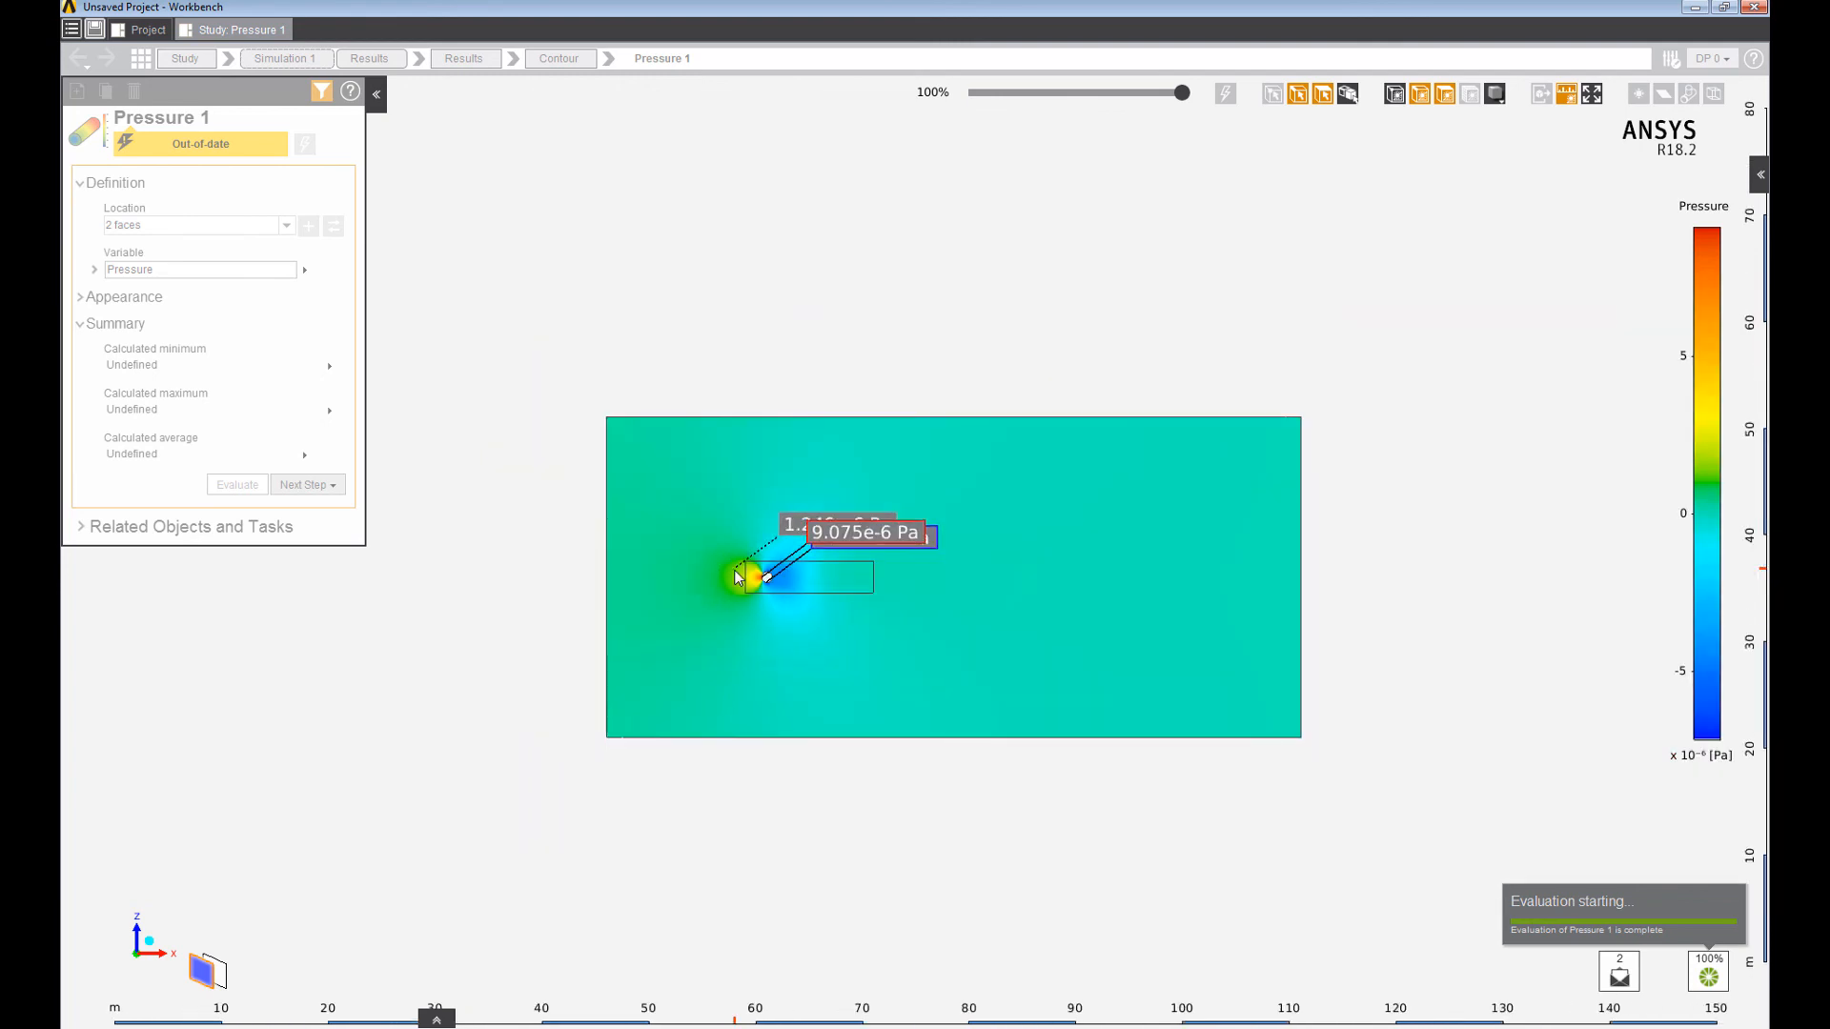
scroll(734, 570, "up", 3)
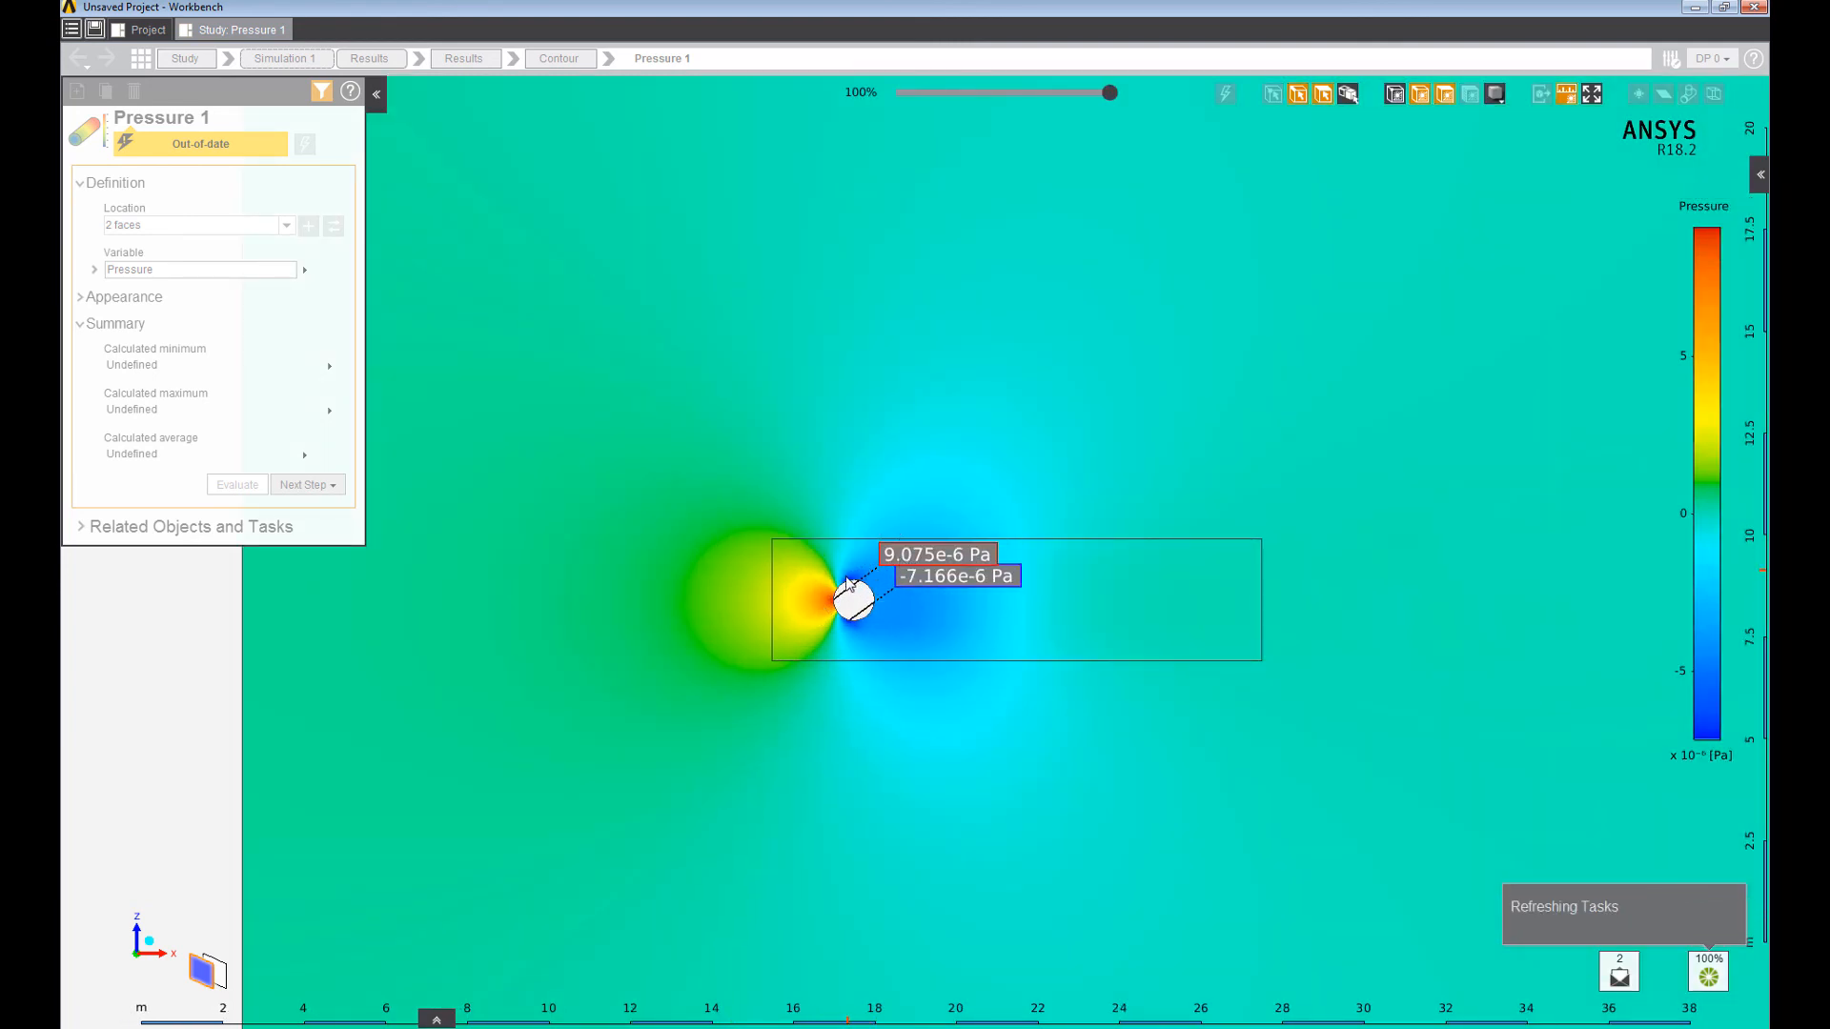
scroll(848, 583, "up", 6)
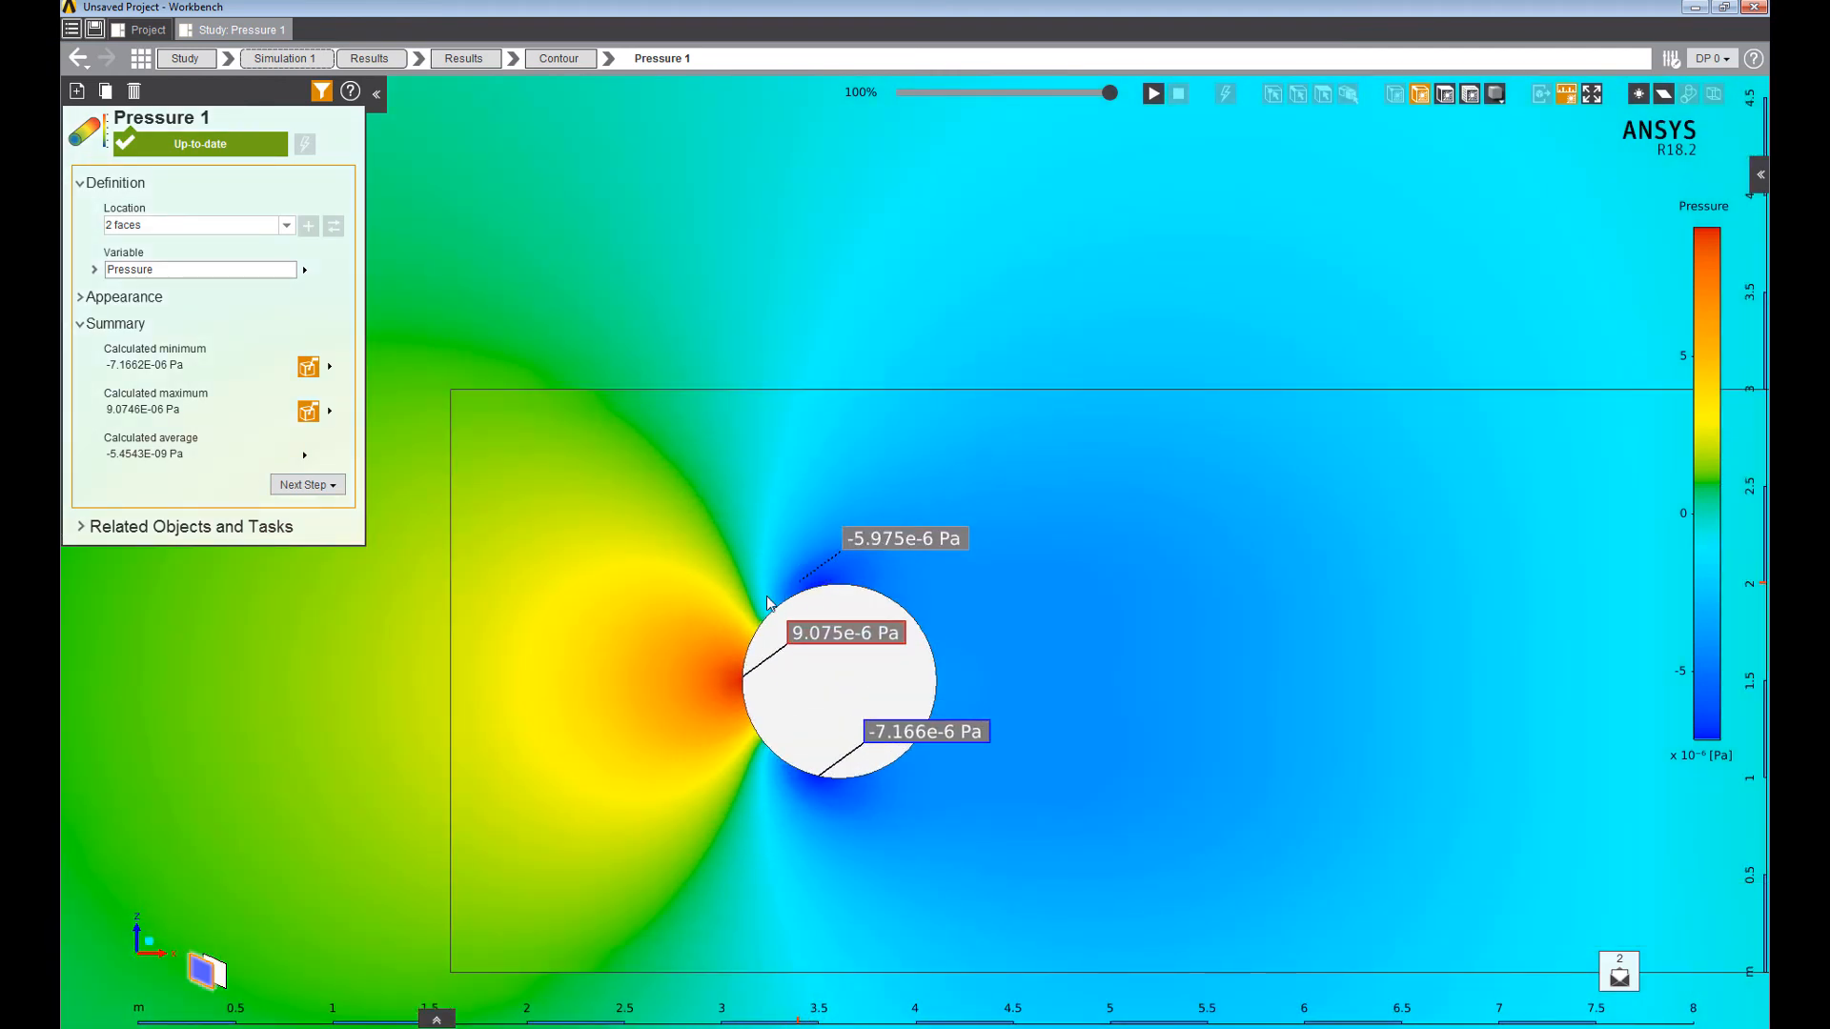
scroll(991, 667, "down", 1)
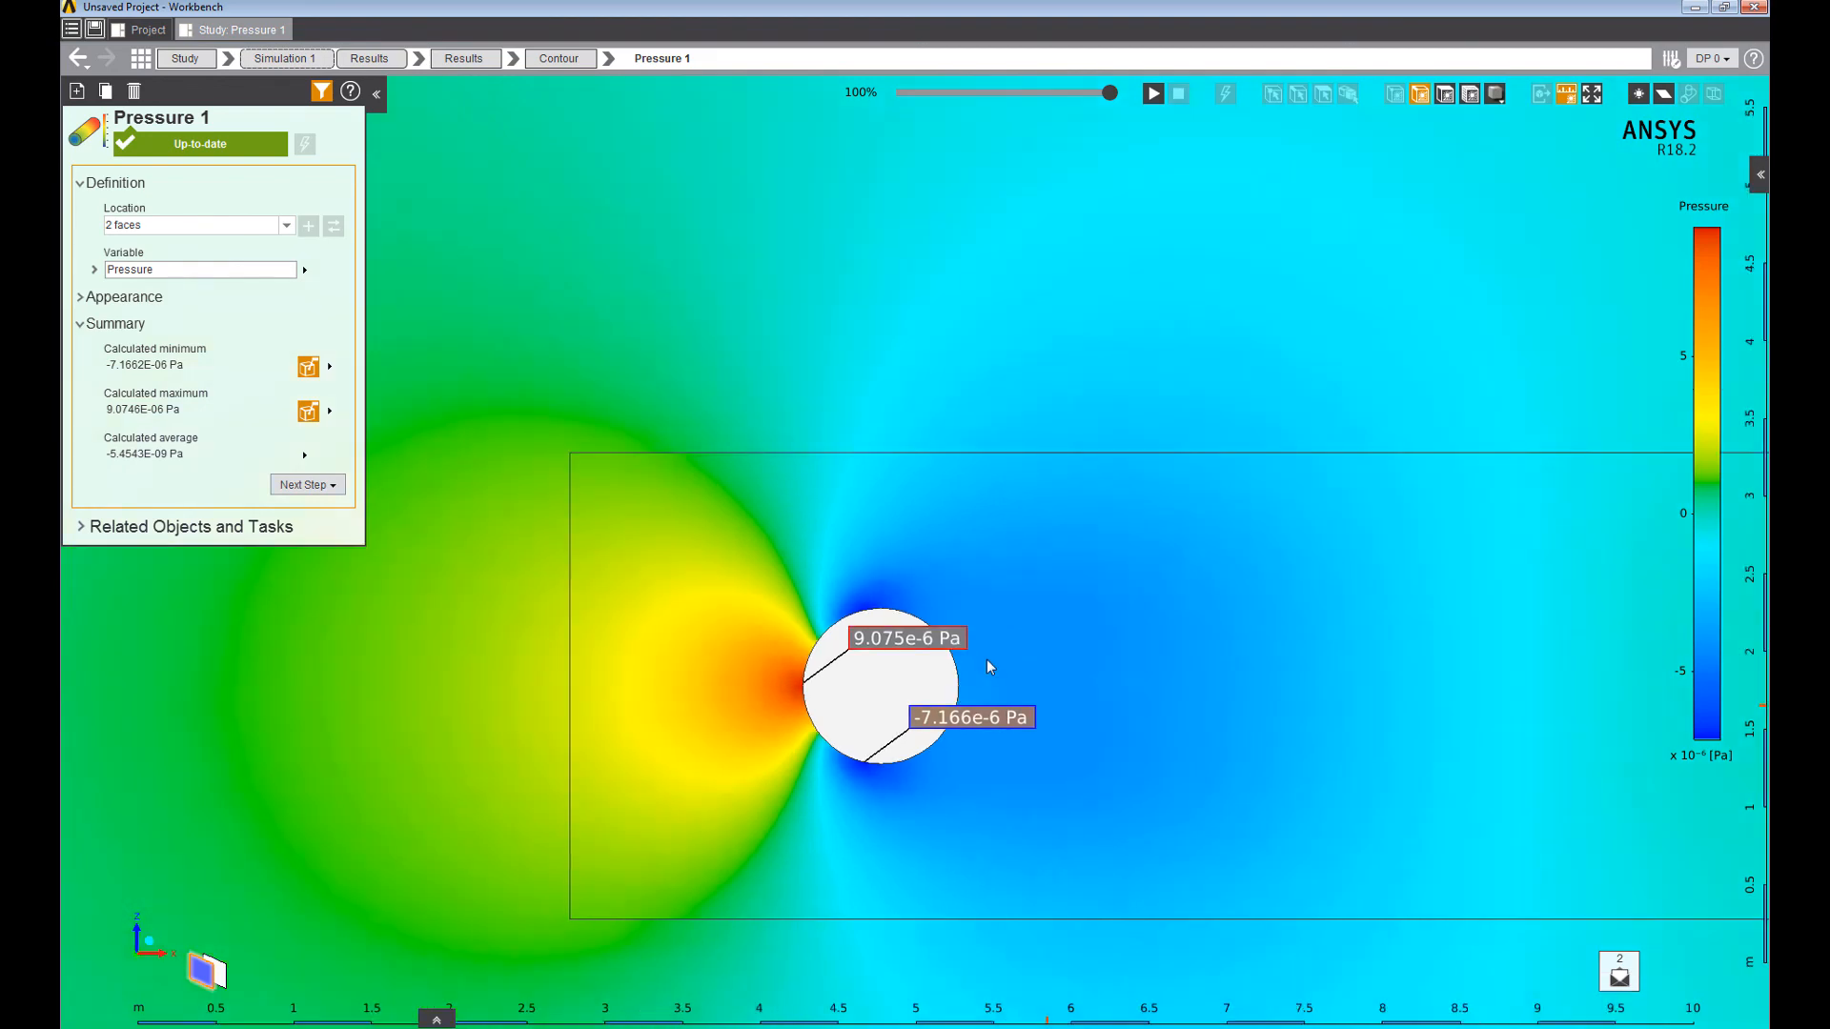
scroll(990, 668, "down", 2)
Change the contour's variable to Velocity X, evaluate it and examine the flow around and behind the cylinder.
left_click(196, 270)
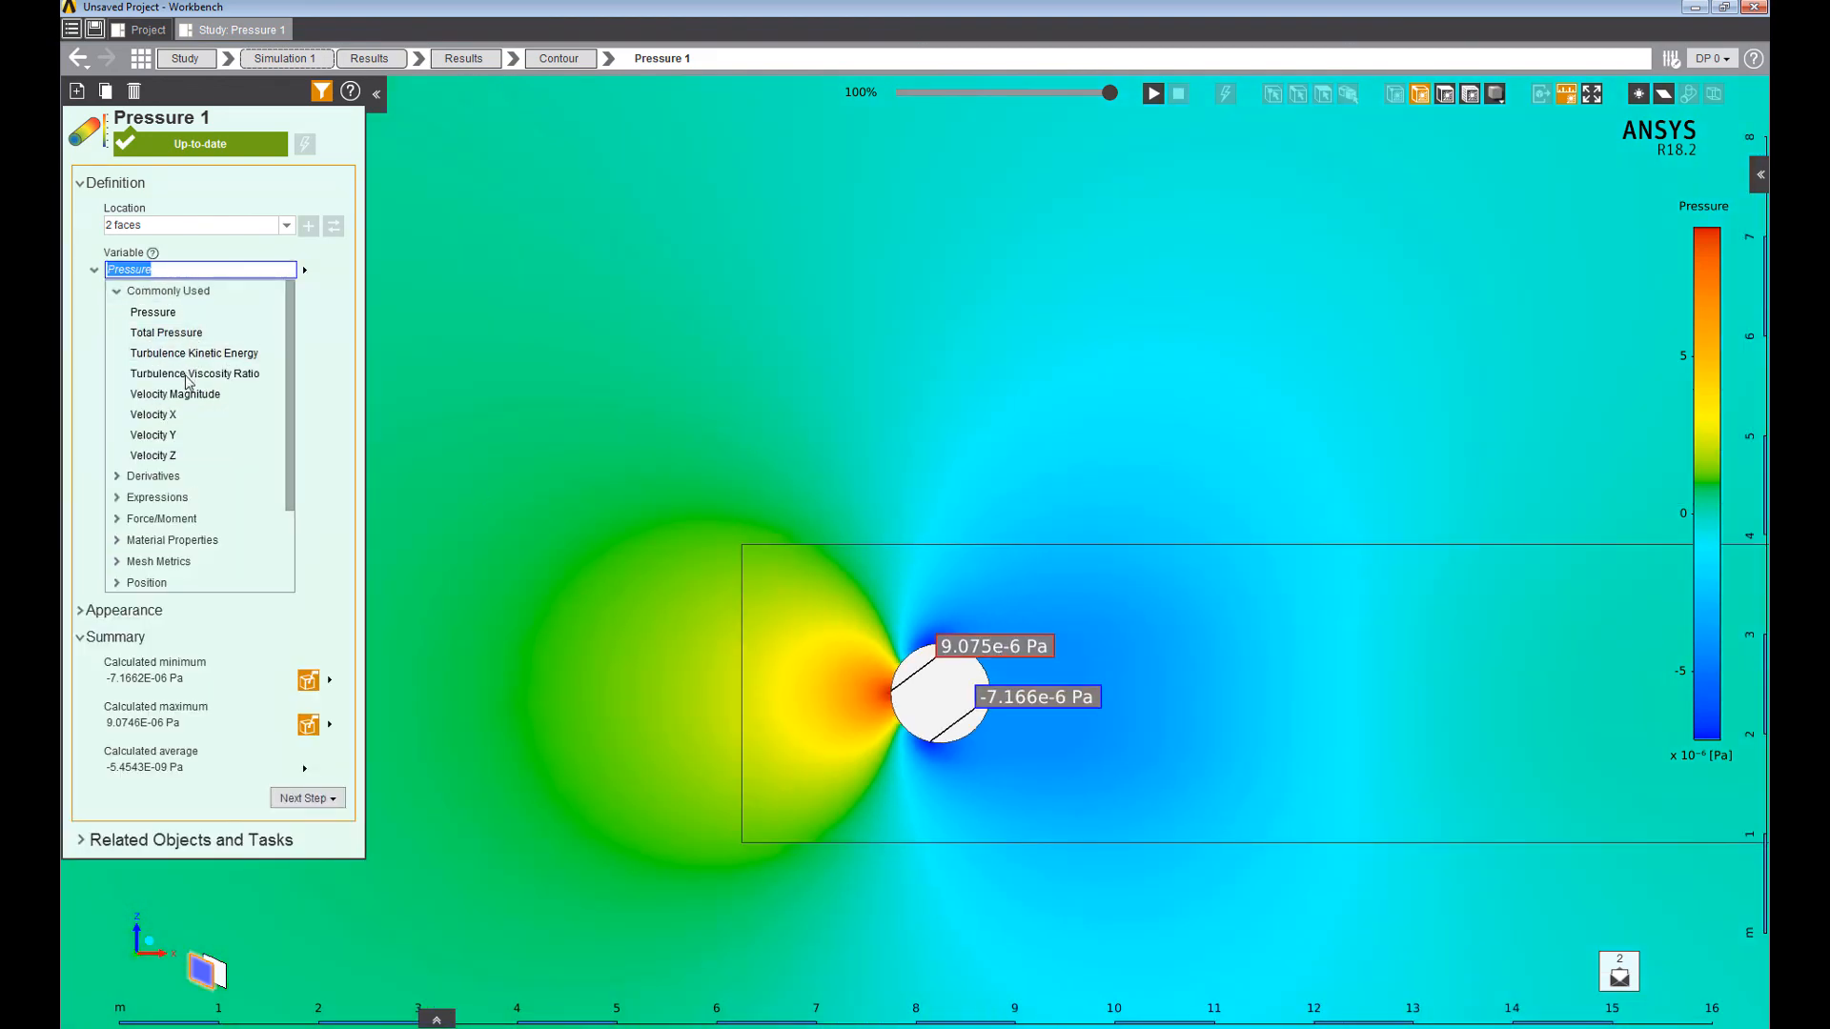
left_click(162, 415)
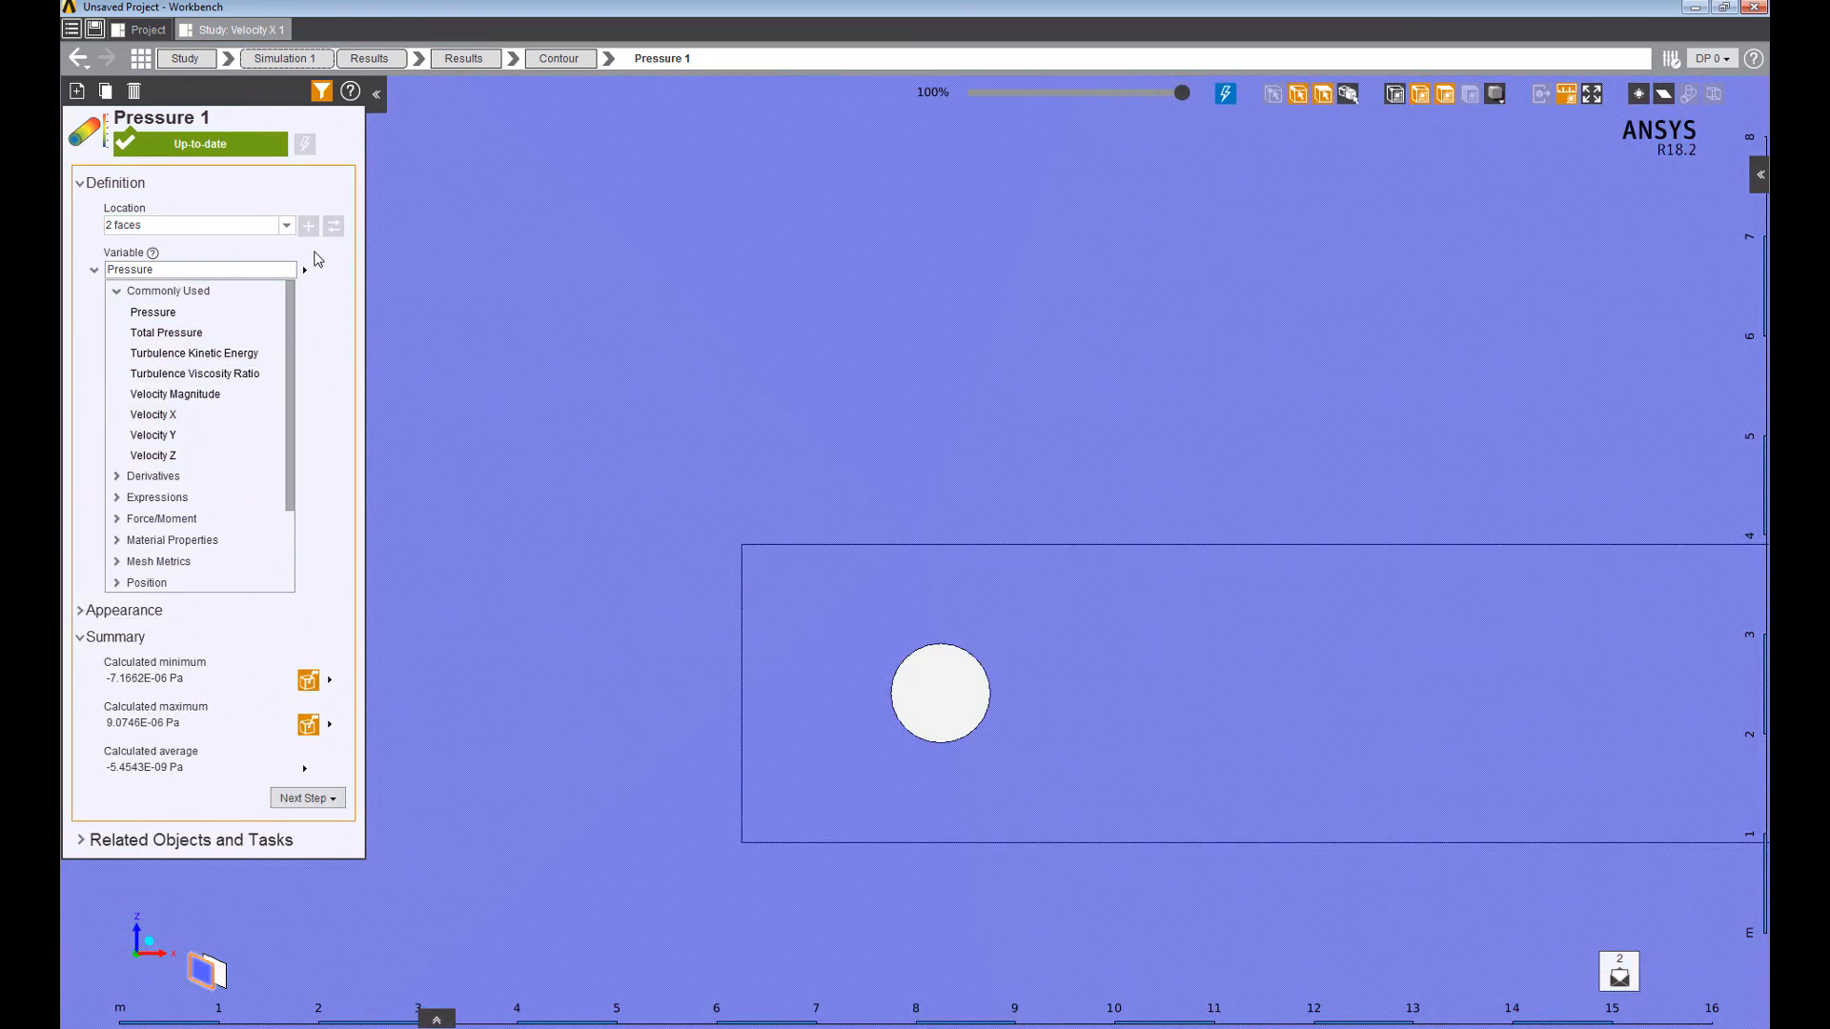
left_click(306, 147)
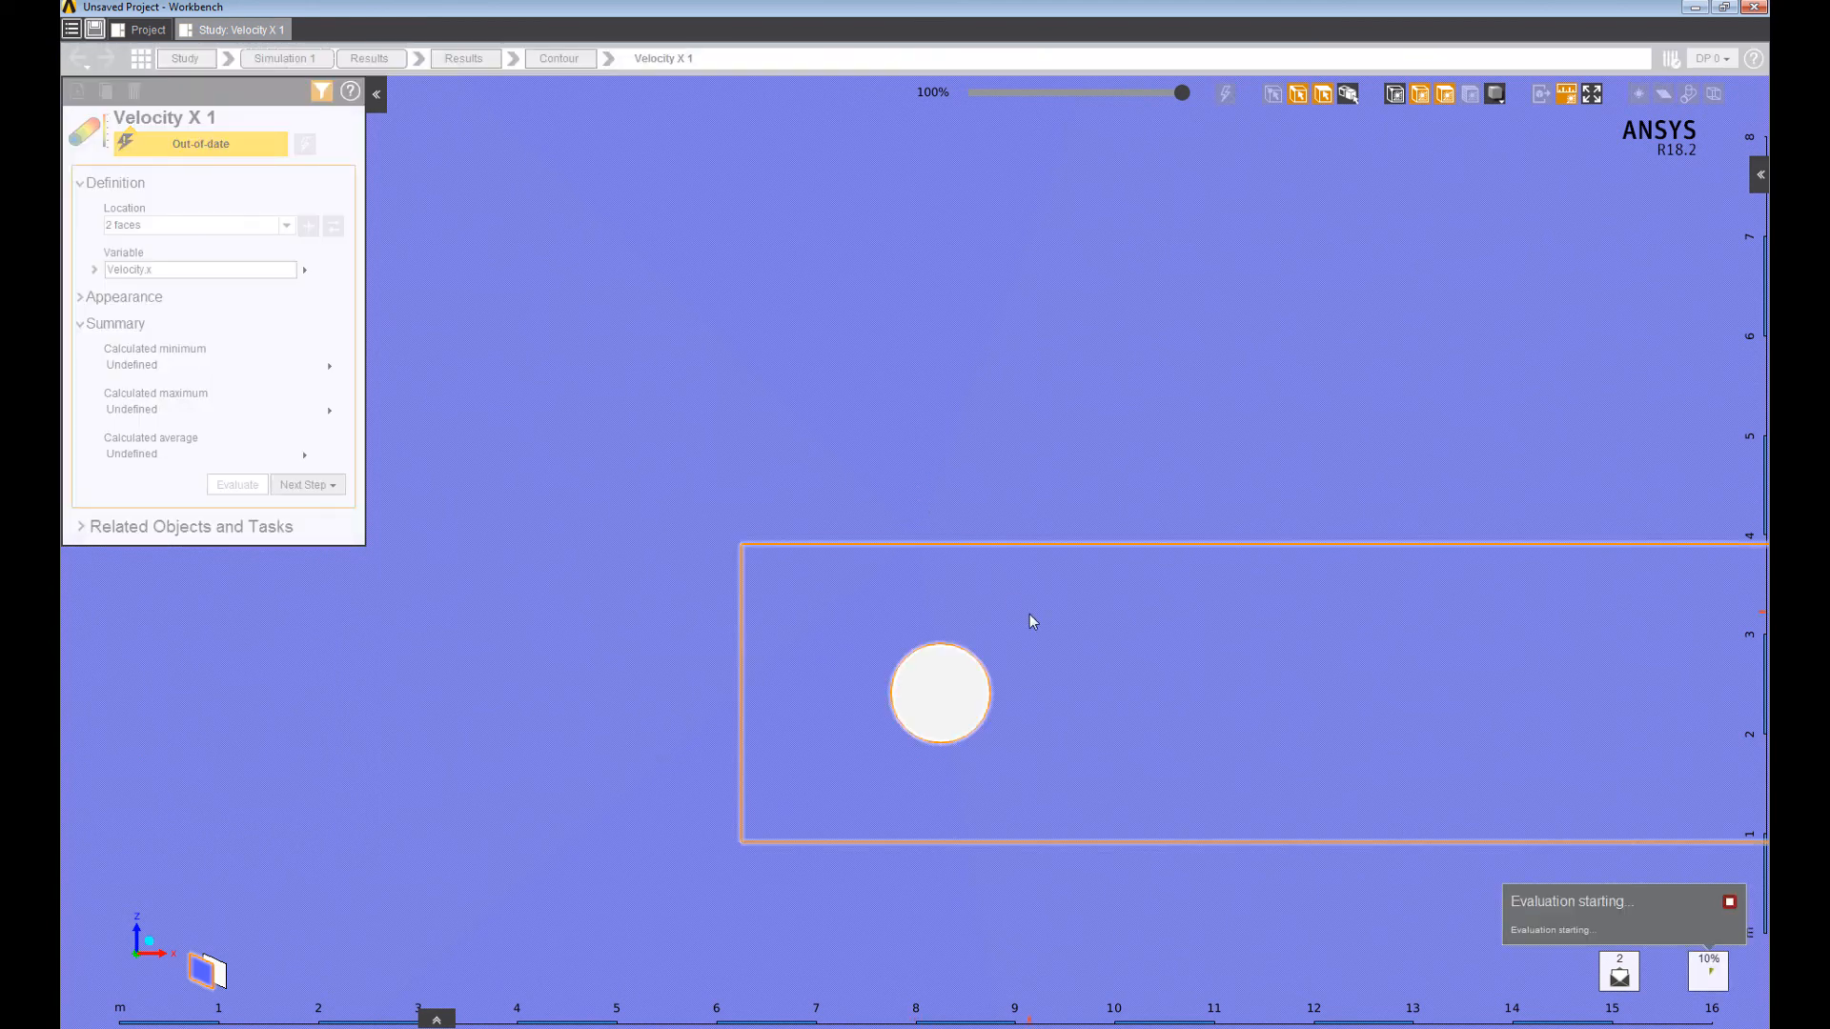
scroll(1043, 620, "down", 3)
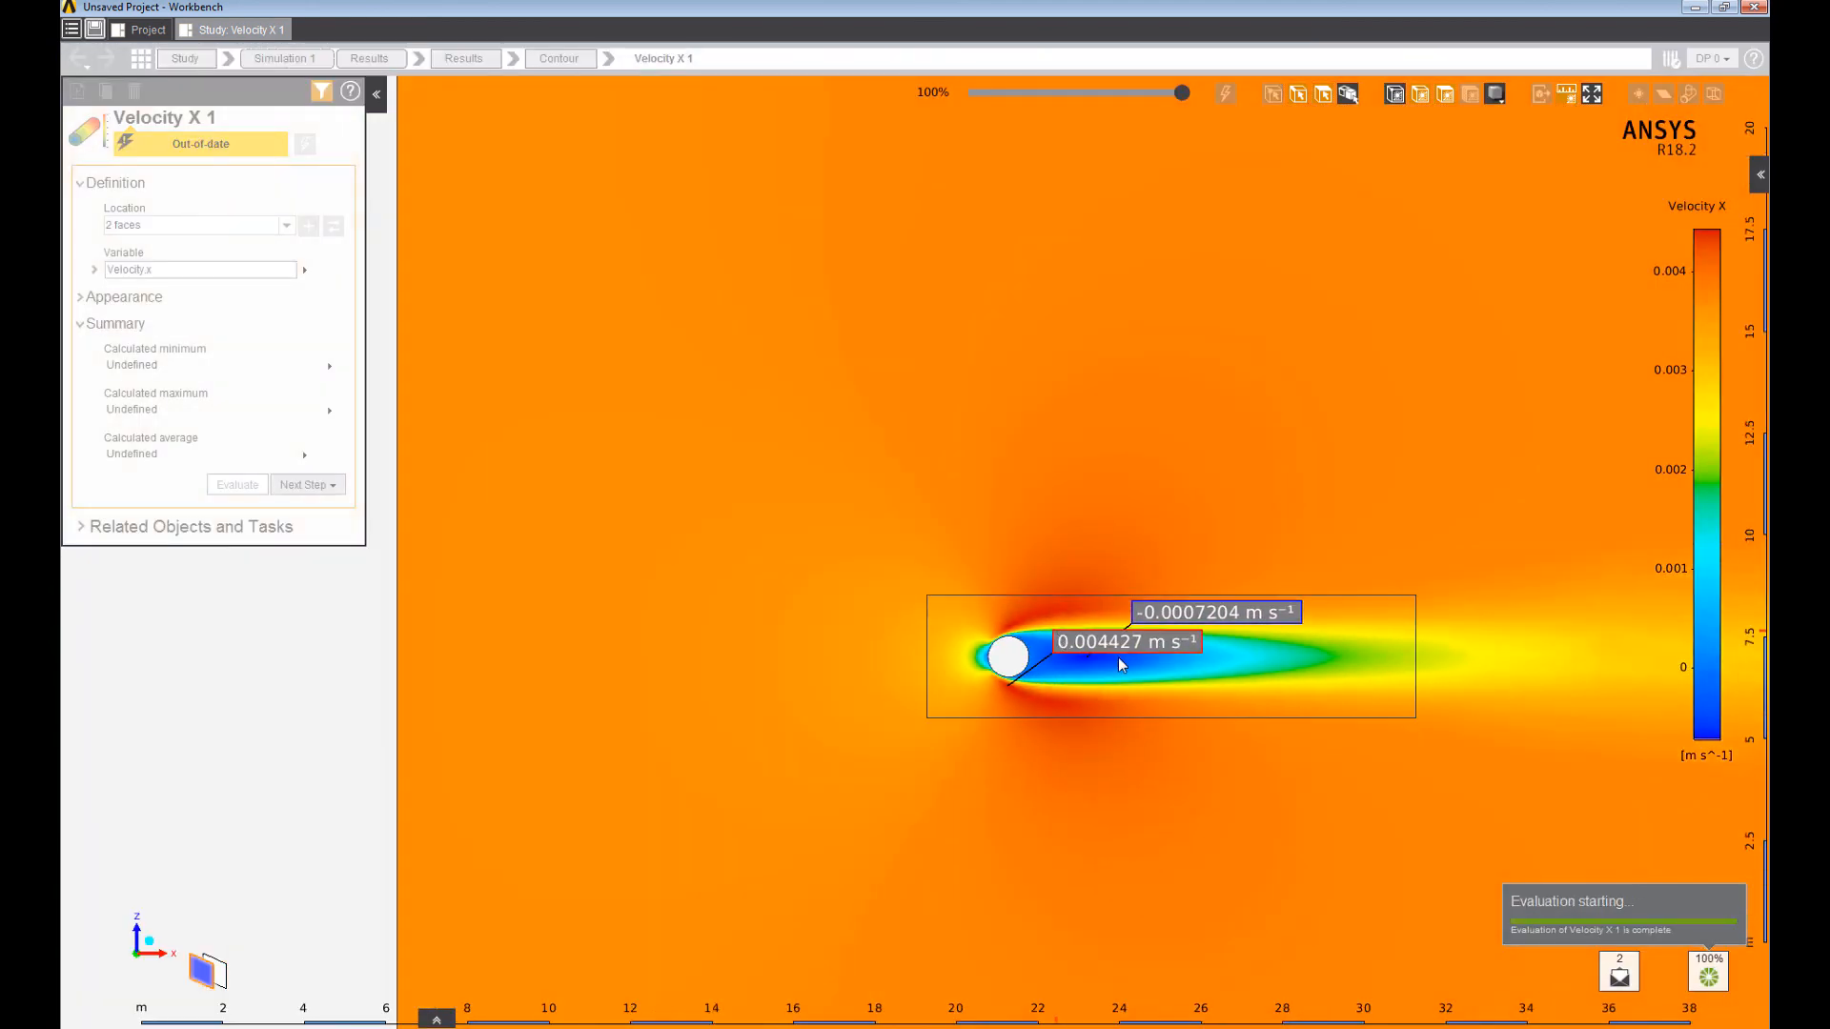
scroll(1049, 629, "up", 5)
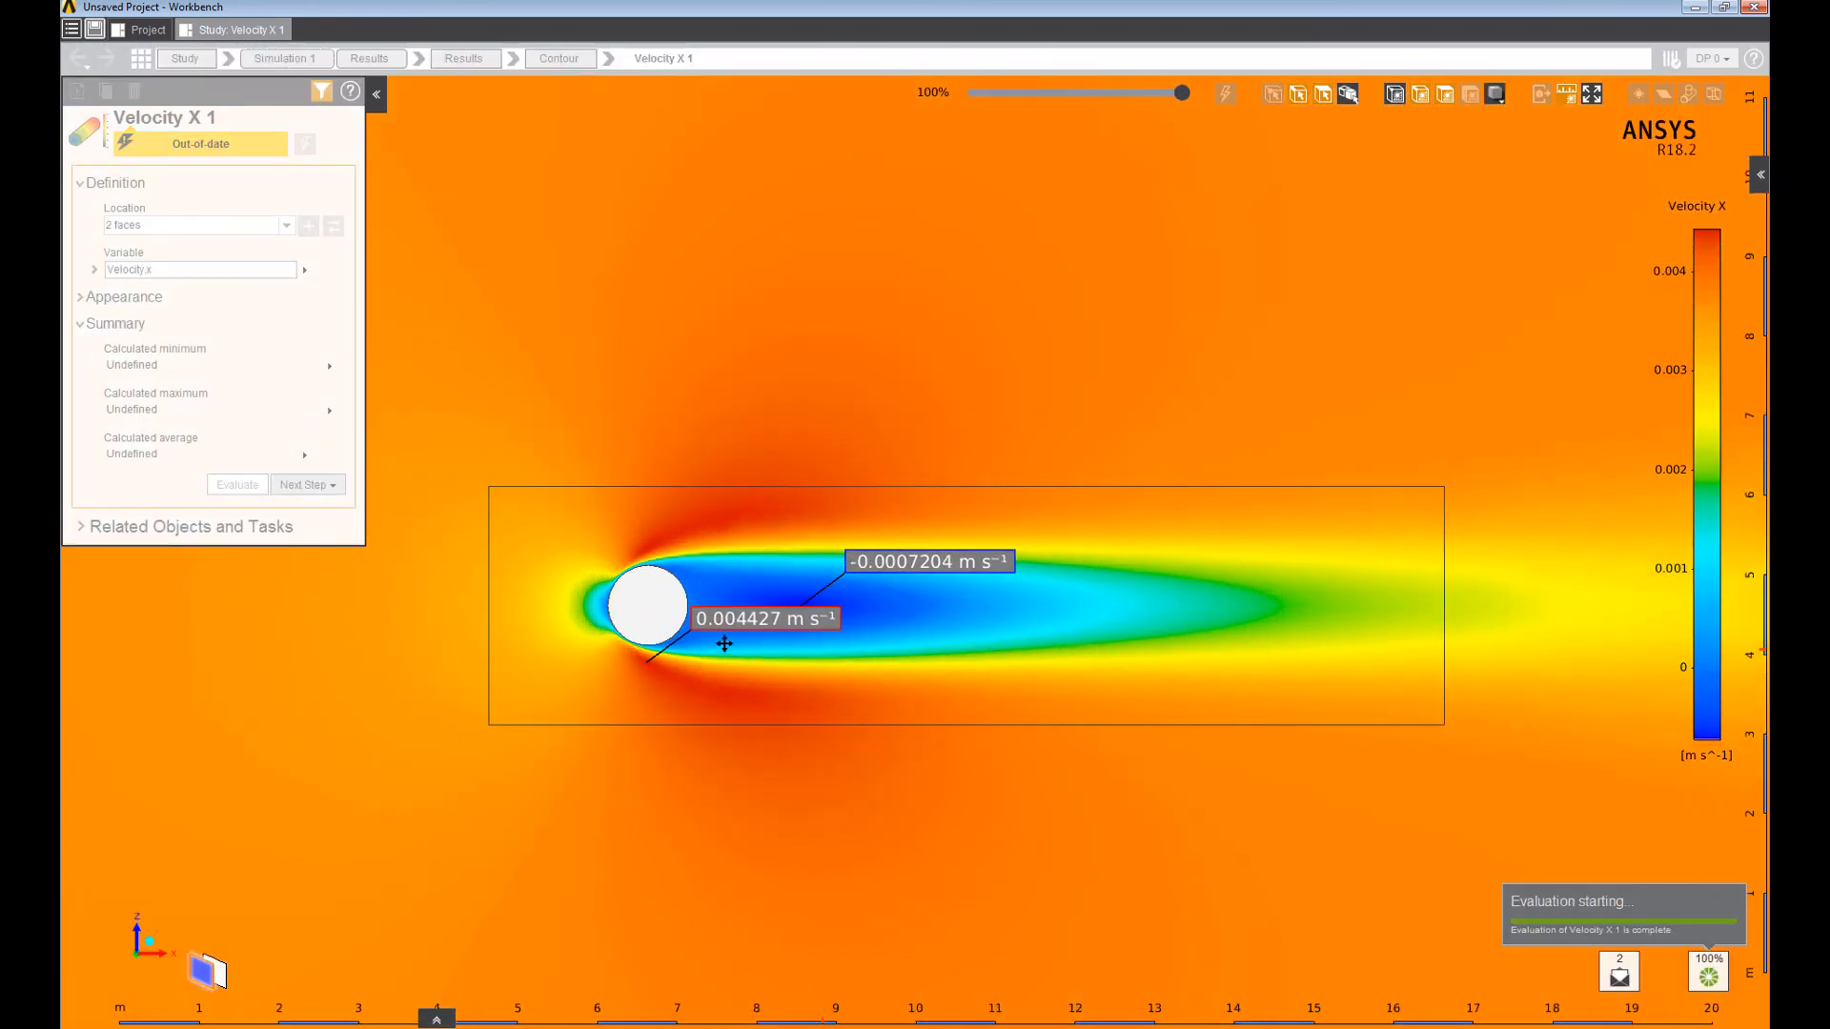
scroll(603, 581, "up", 6)
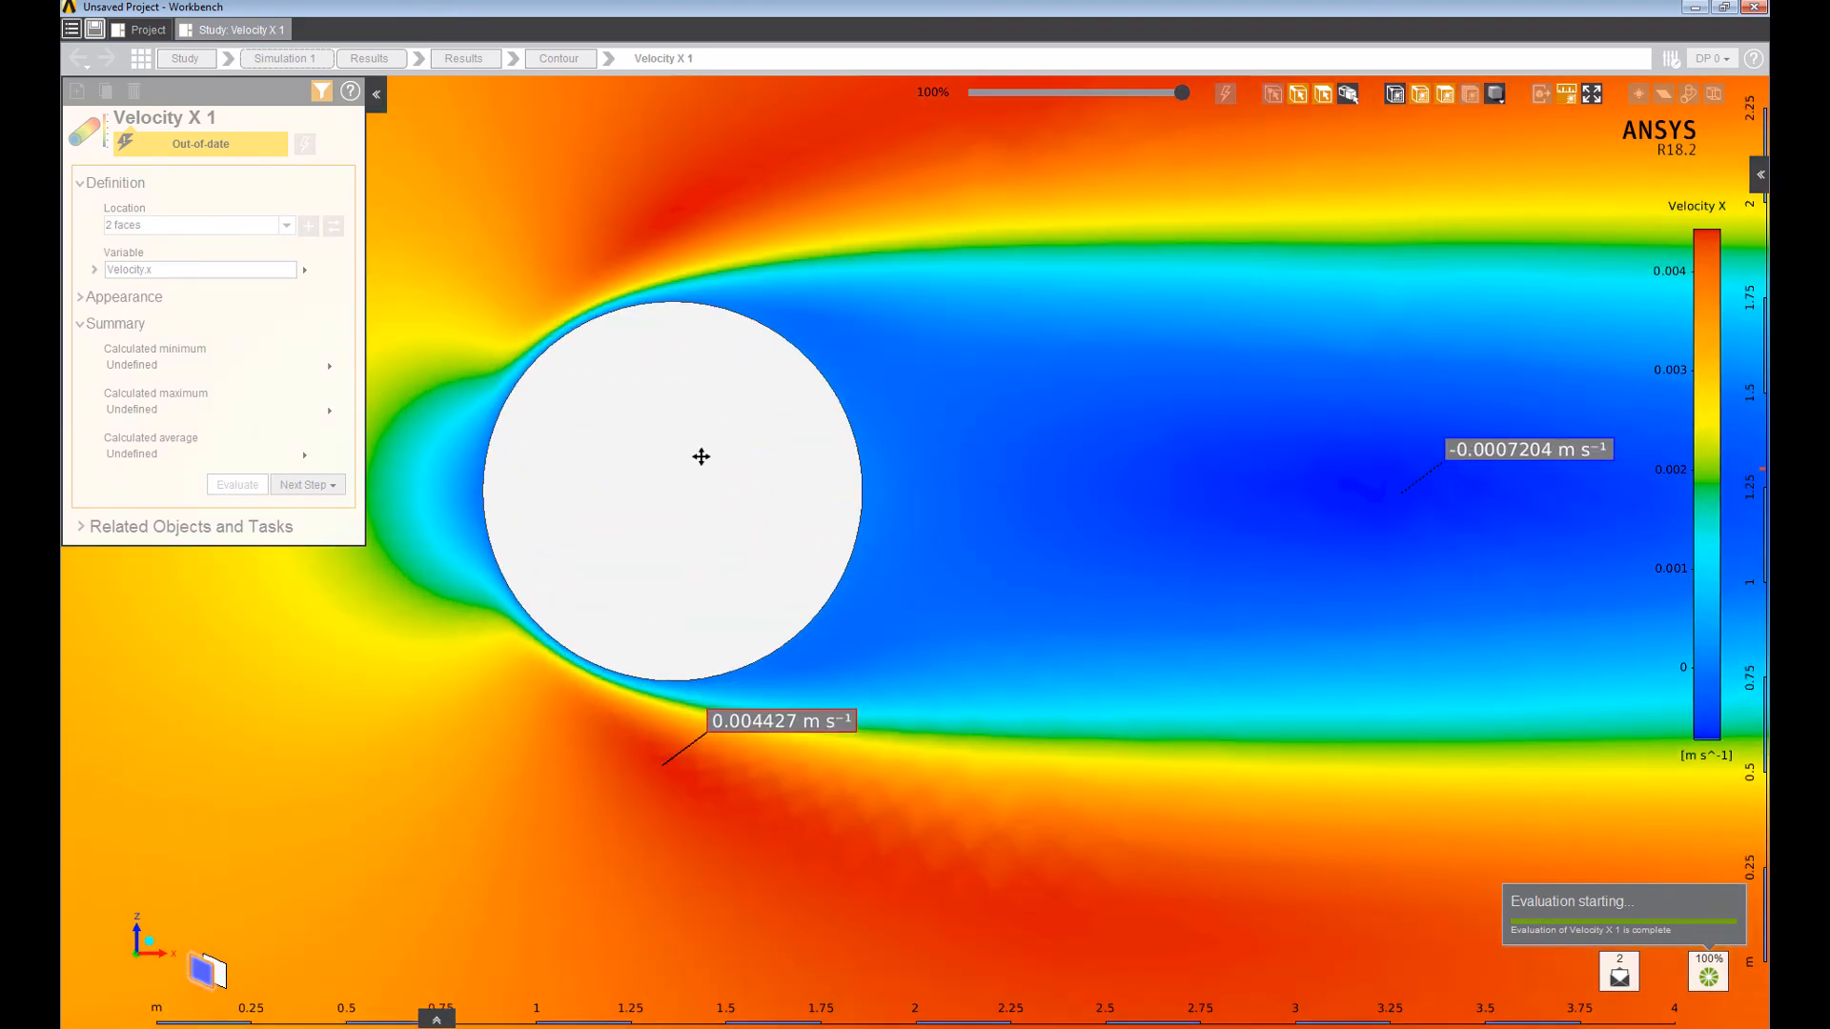
scroll(702, 457, "up", 1)
middle_click_drag(701, 456, 999, 706, "ctrl")
scroll(826, 484, "up", 4)
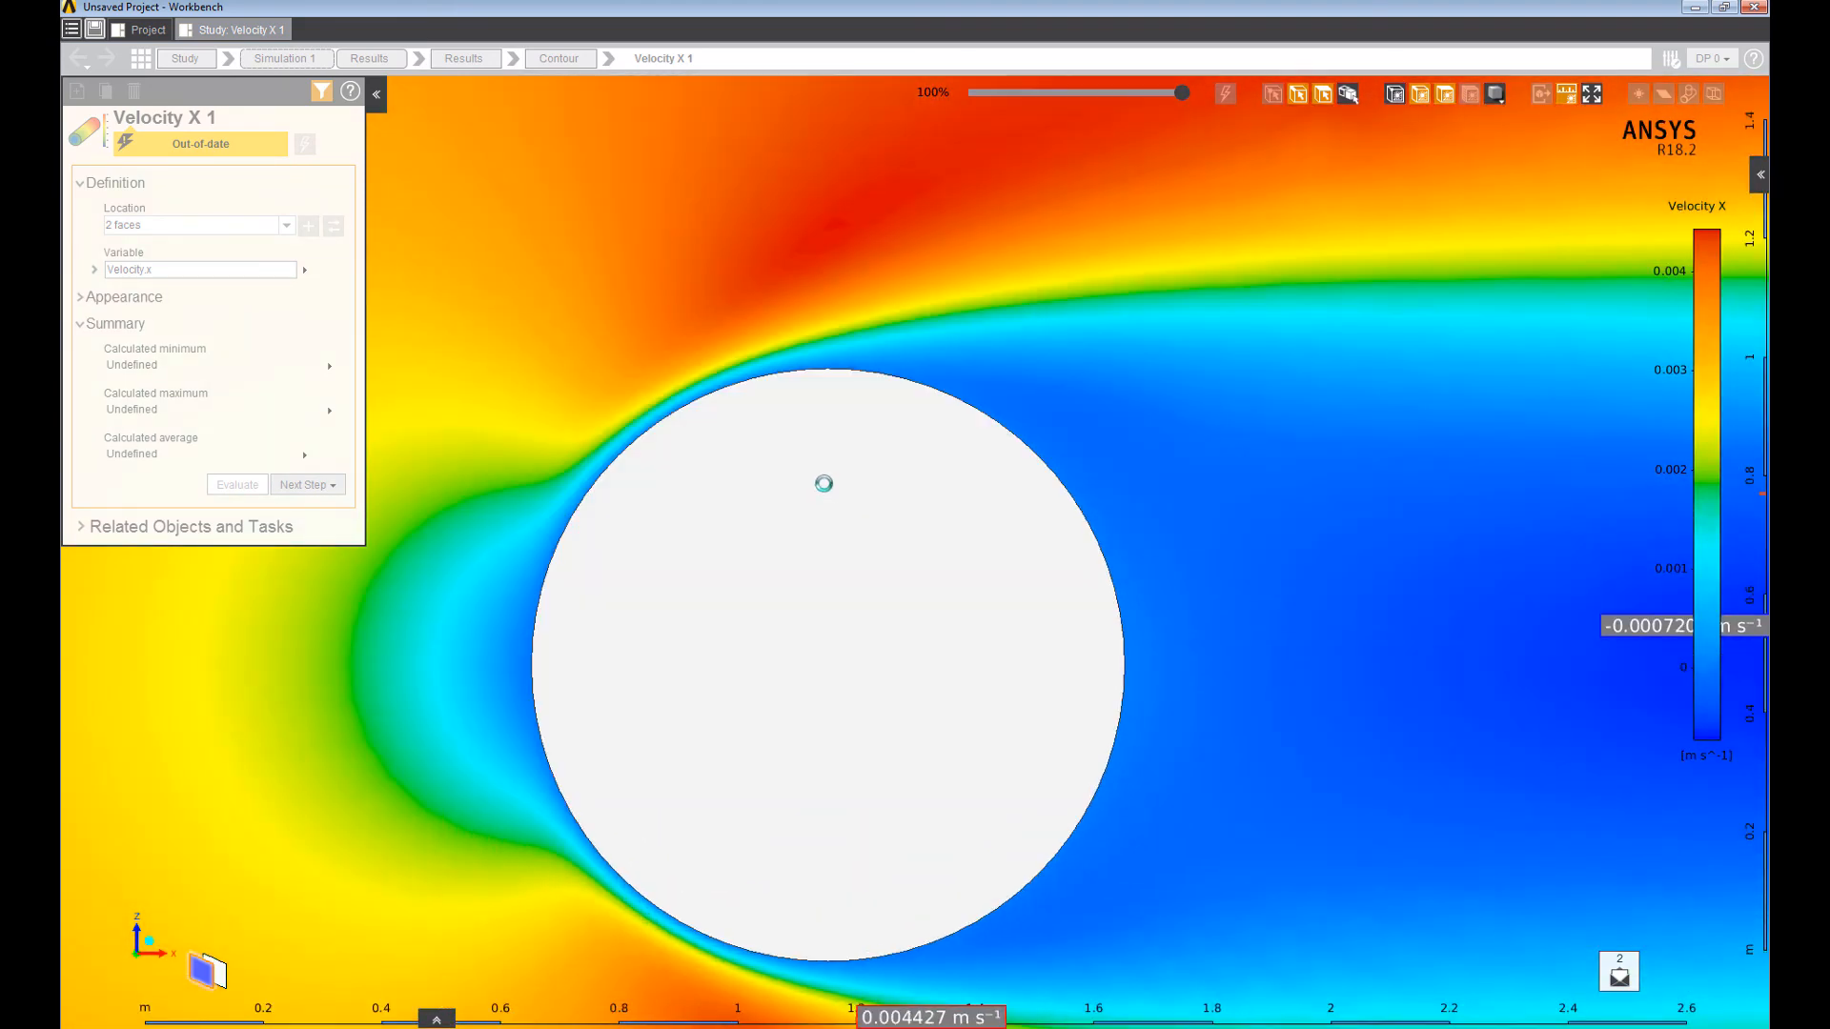
Show the mesh over the Velocity X contour and examine the cells around the cylinder.
middle_click_drag(898, 511, 1258, 692, "ctrl")
scroll(846, 392, "down", 3)
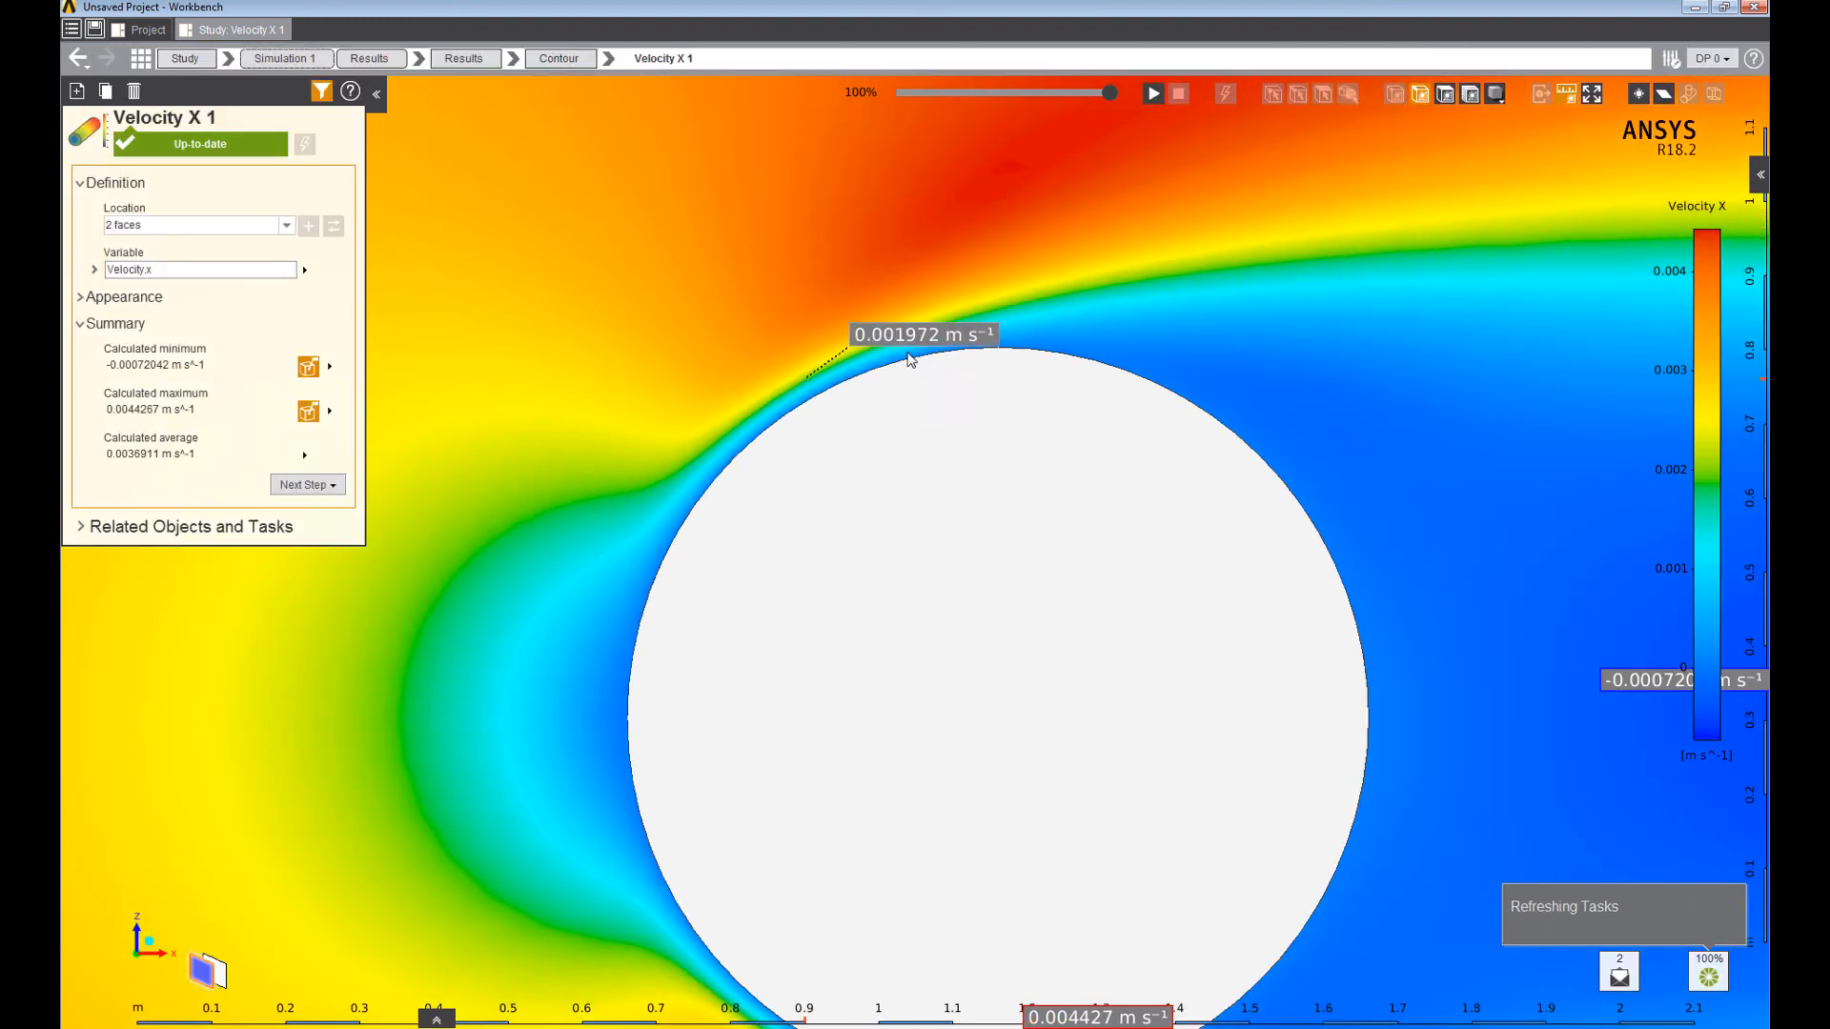
scroll(1372, 266, "down", 3)
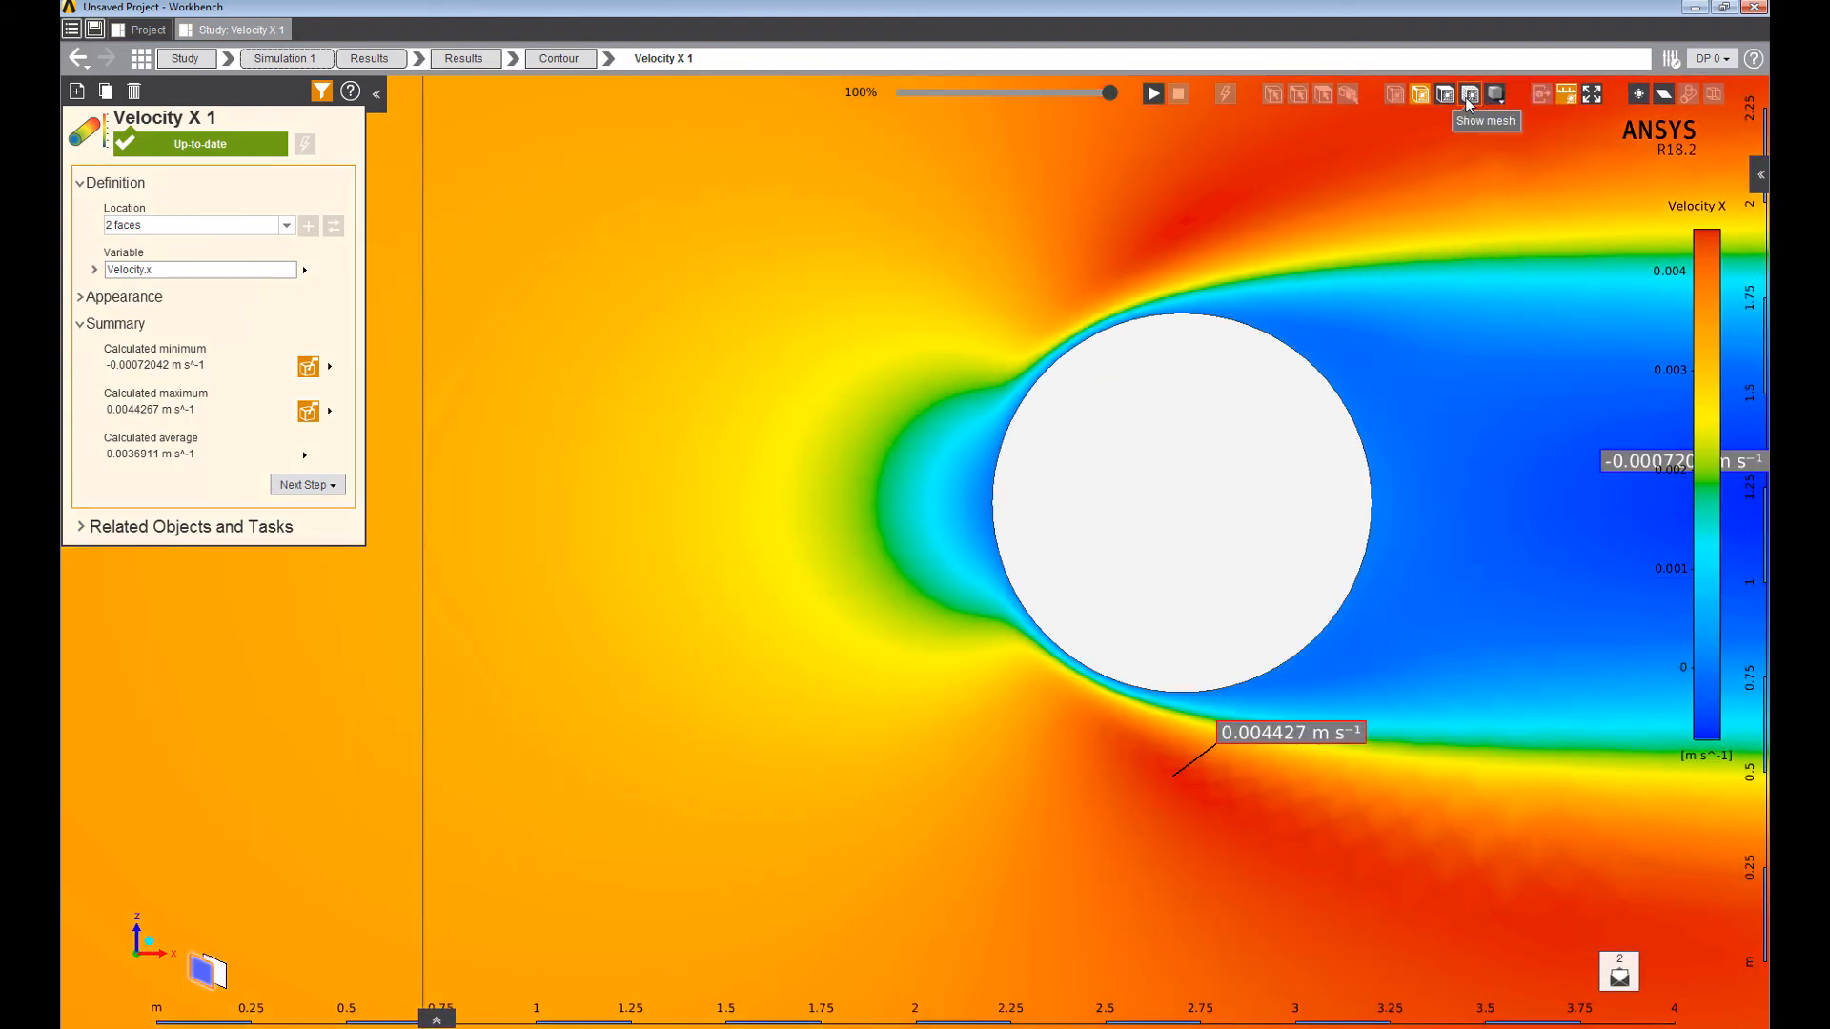
left_click(1467, 99)
scroll(1141, 314, "down", 2)
scroll(1139, 313, "up", 5)
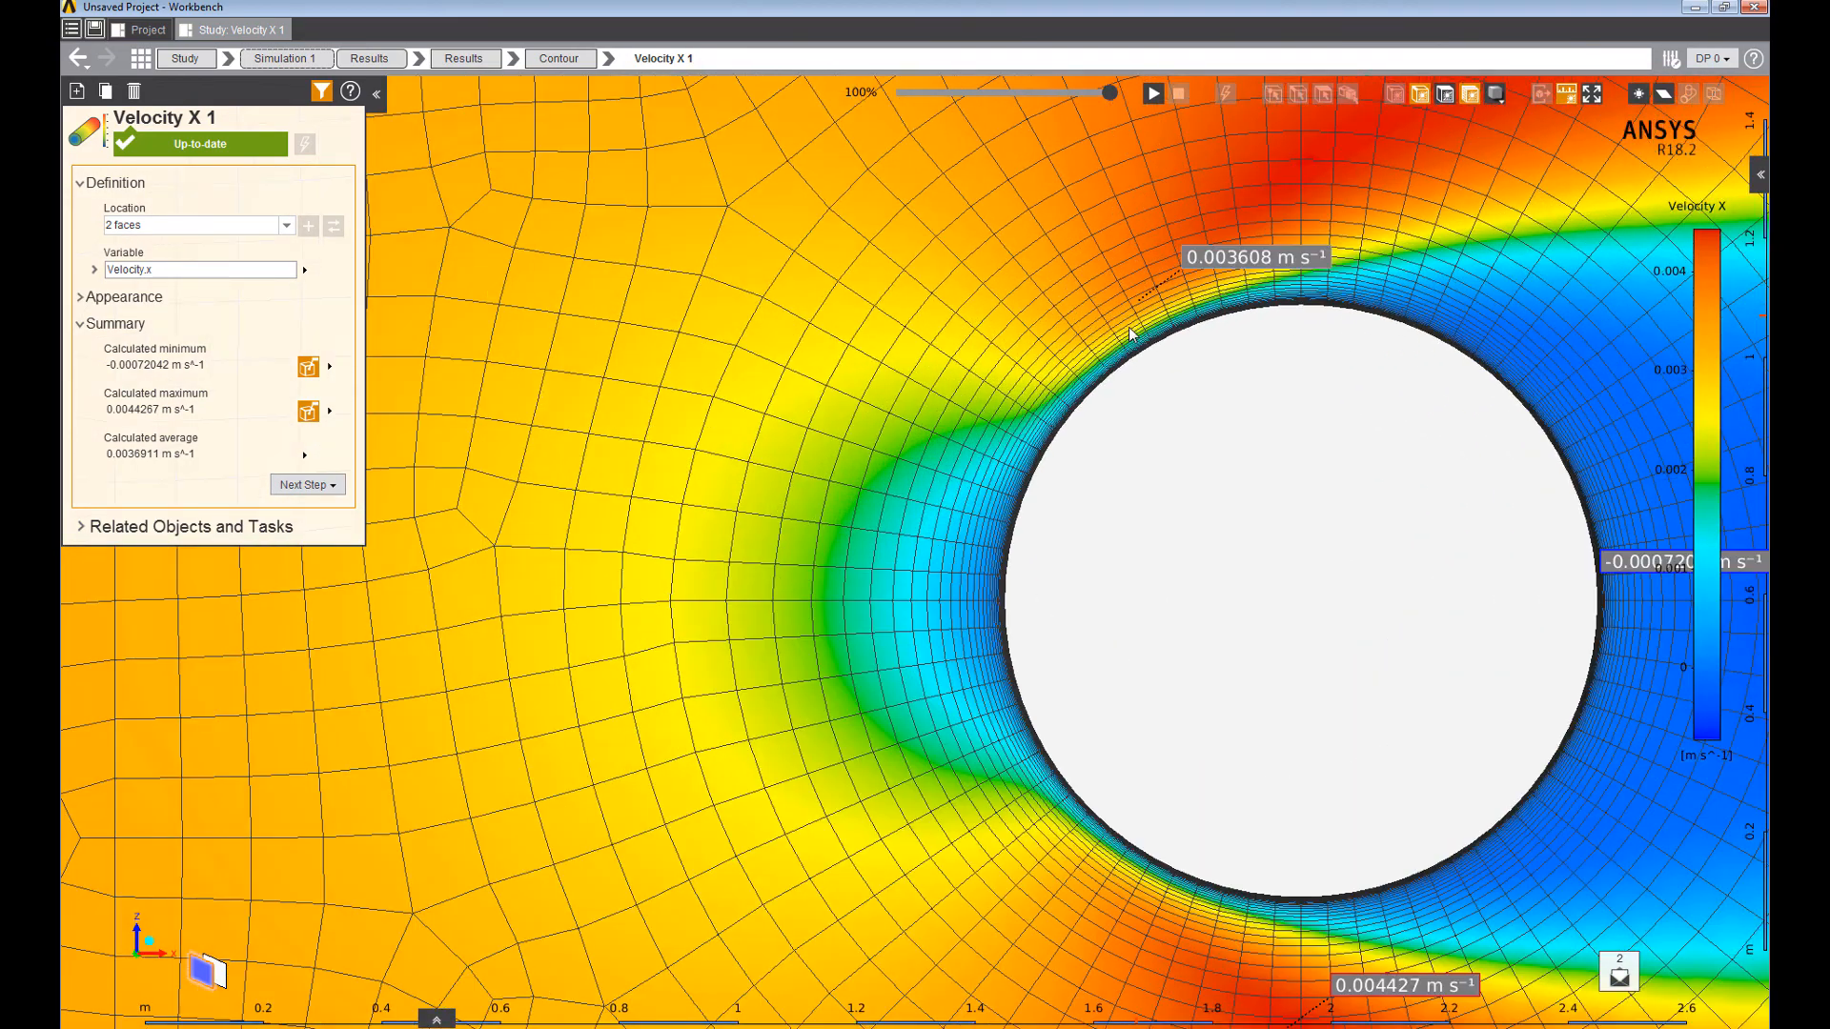
scroll(1082, 419, "down", 5)
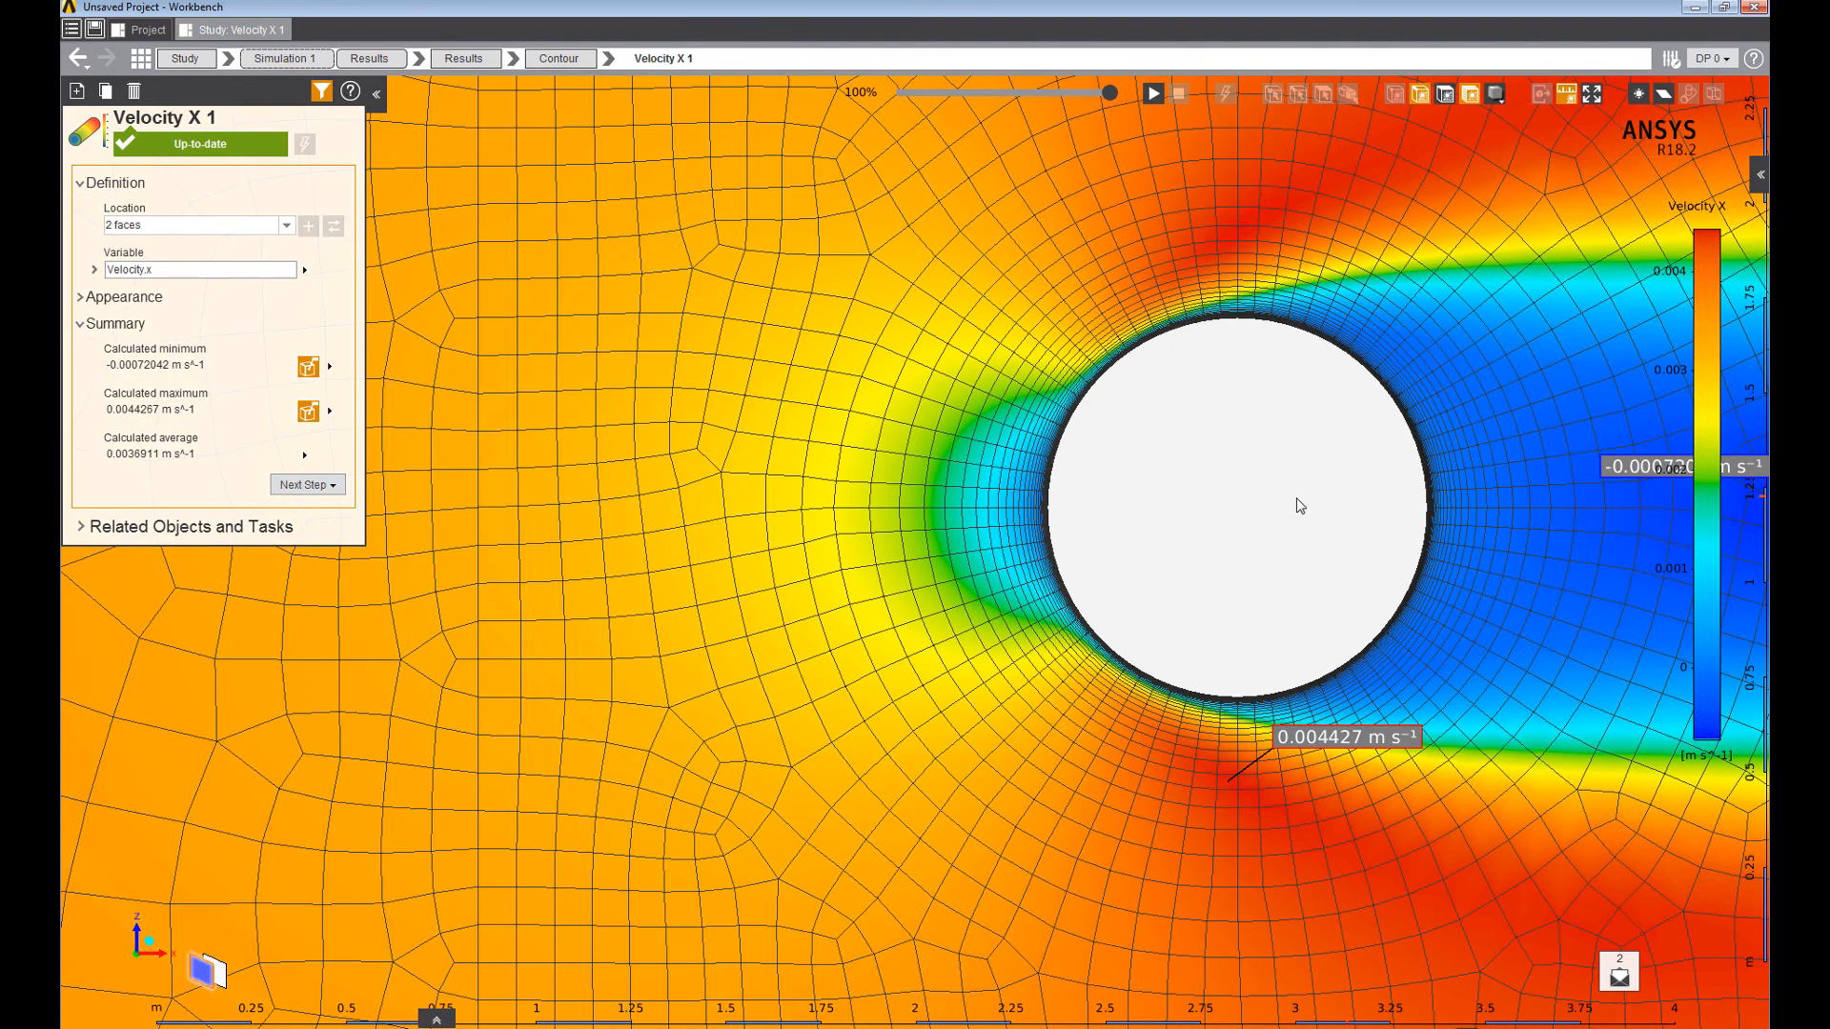
middle_click_drag(1300, 507, 896, 545)
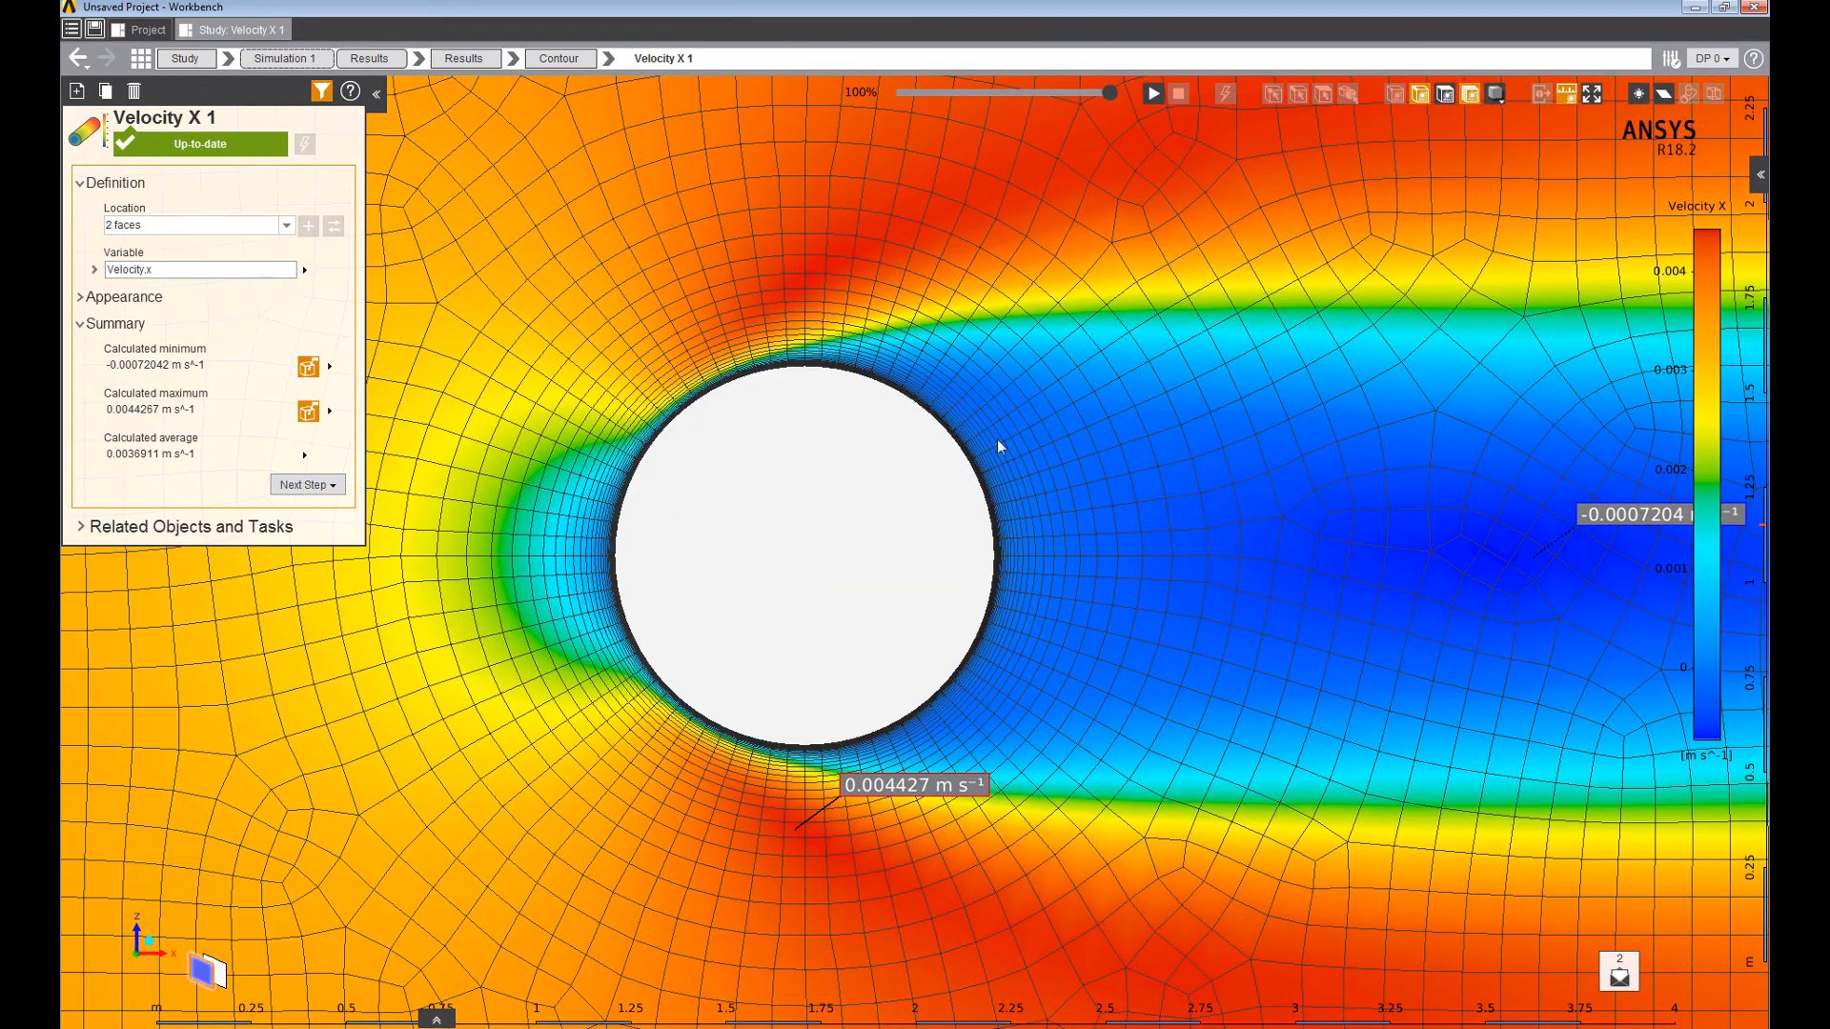
Hide the mesh and examine the Velocity X contour along the cylinder surface and in its wake.
left_click(1445, 94)
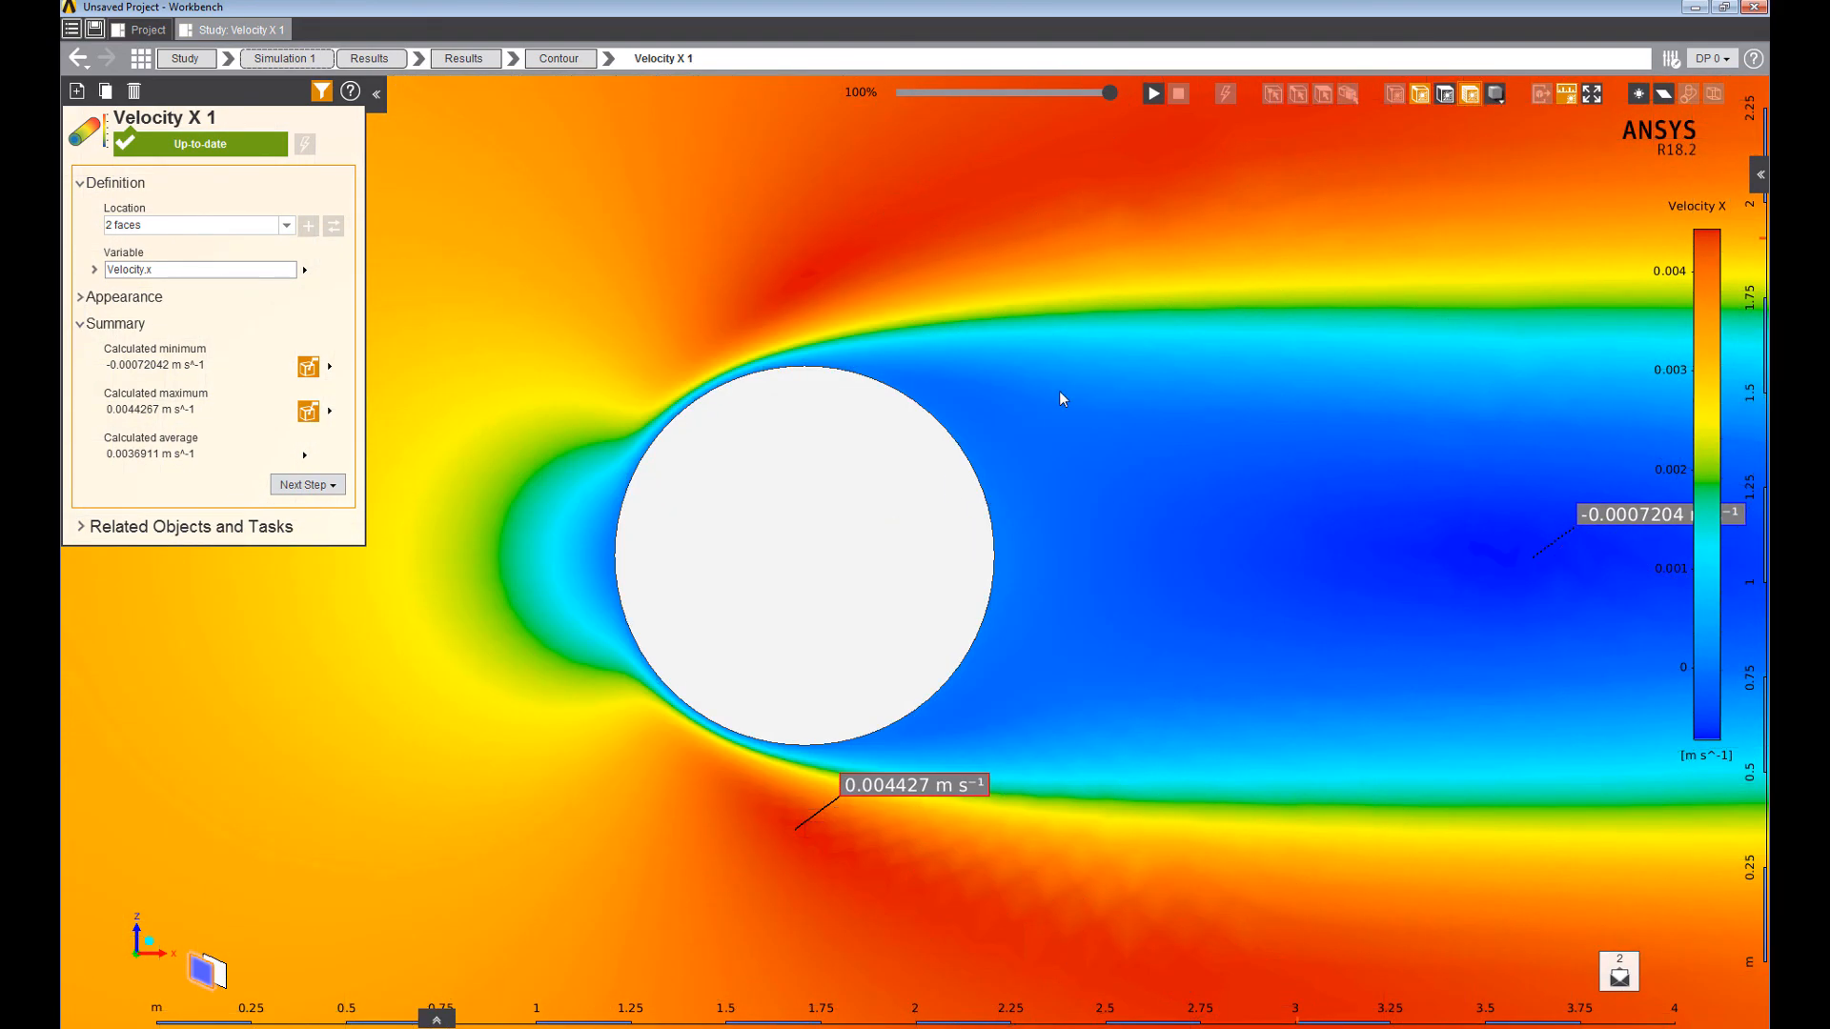
scroll(964, 589, "down", 5)
left_click(977, 602)
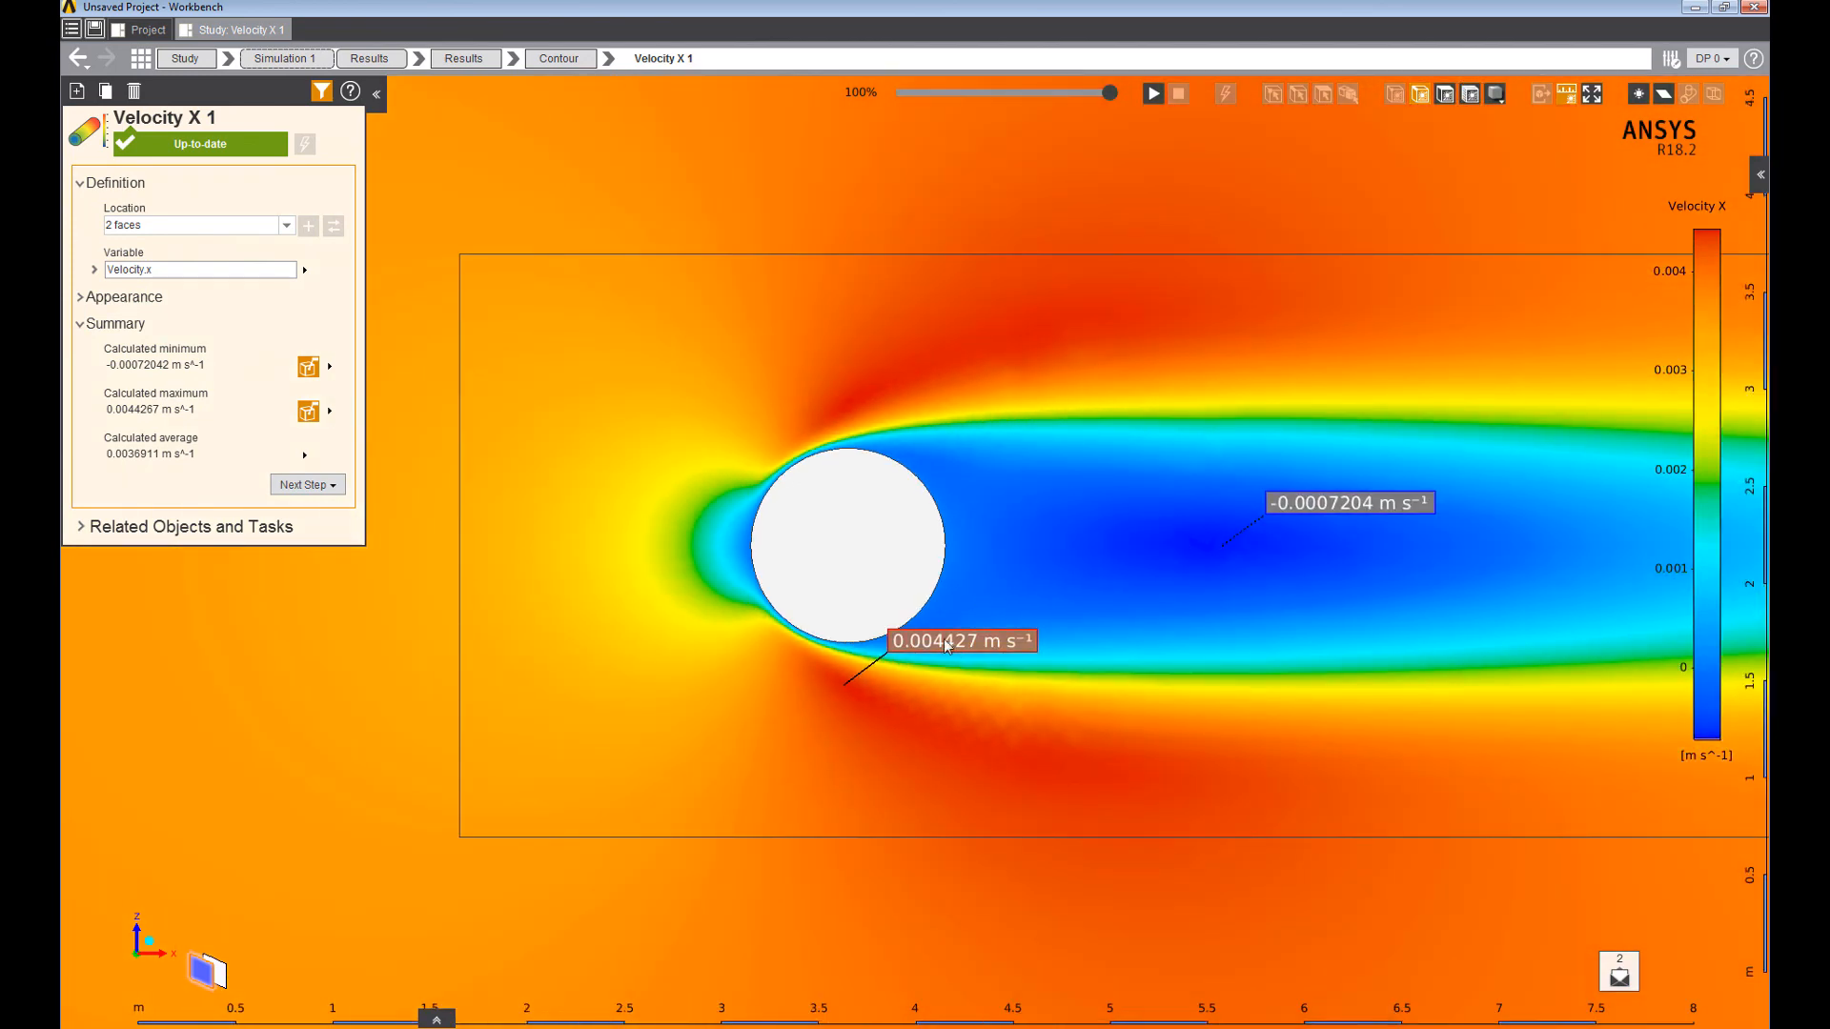
left_click(807, 456)
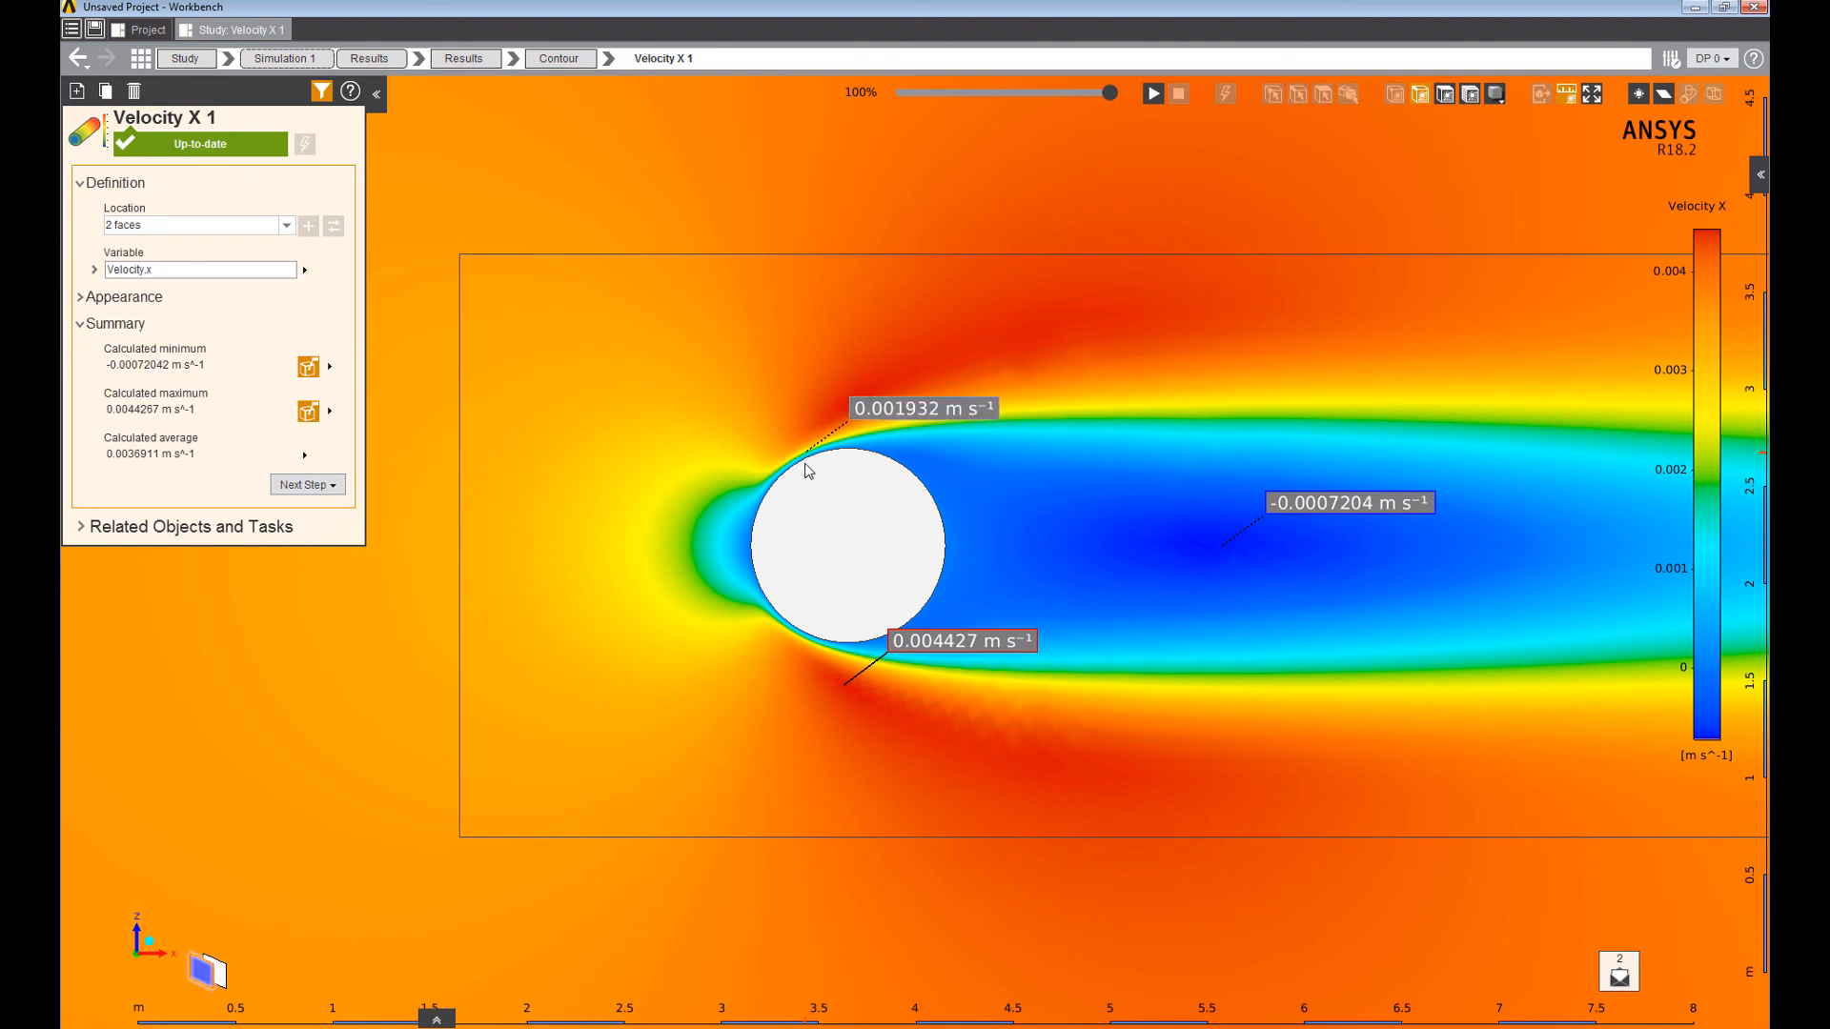
scroll(694, 692, "up", 3)
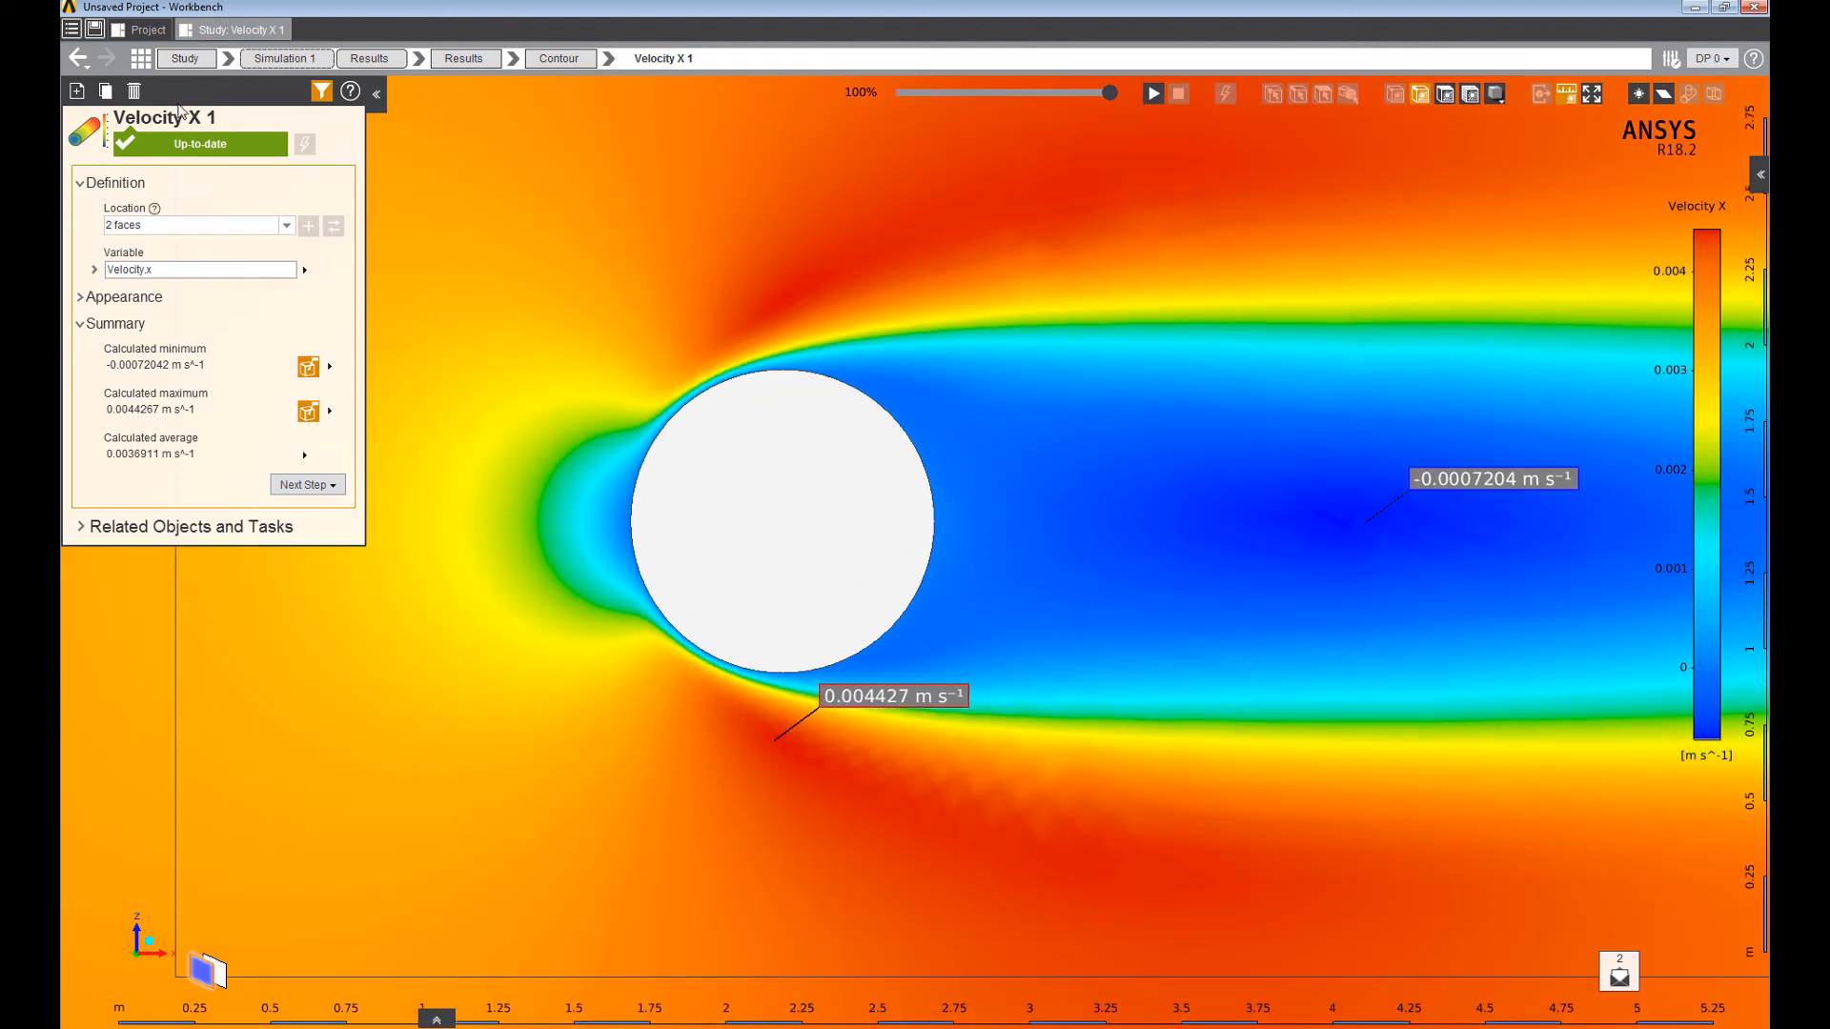
Set the study's named expression Re to 1000.
left_click(276, 58)
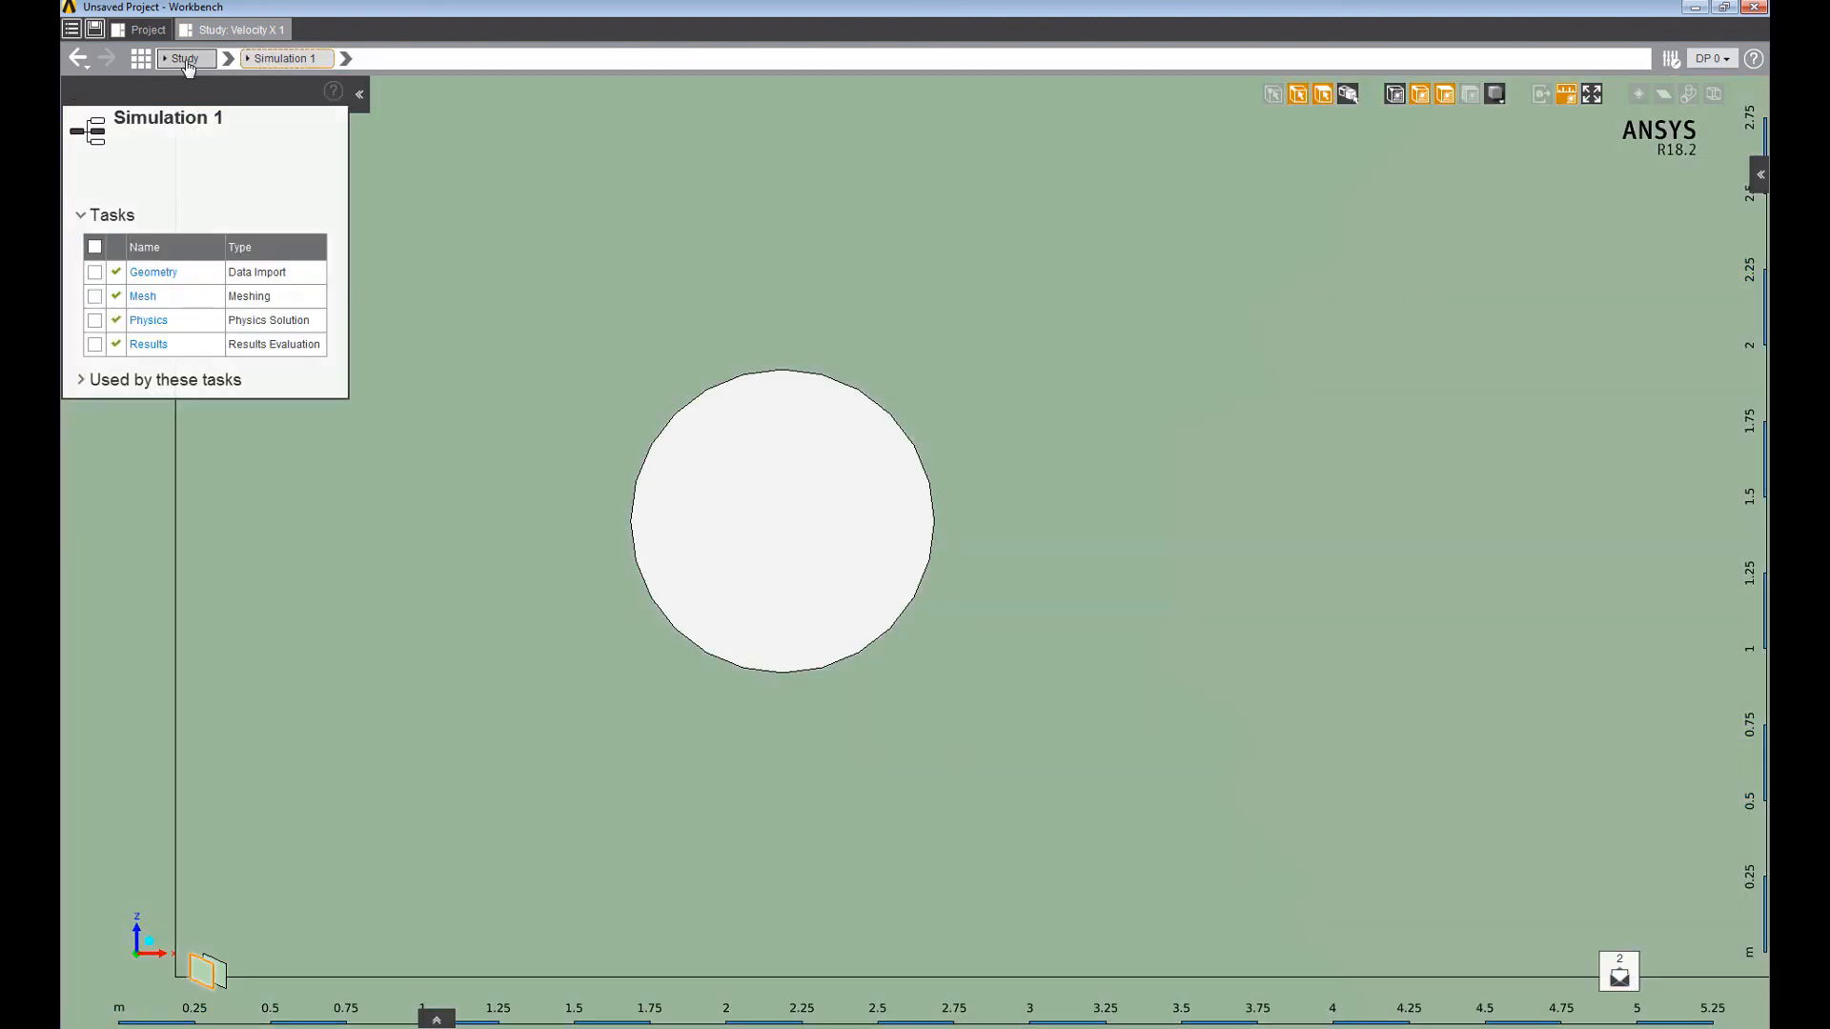
left_click(172, 296)
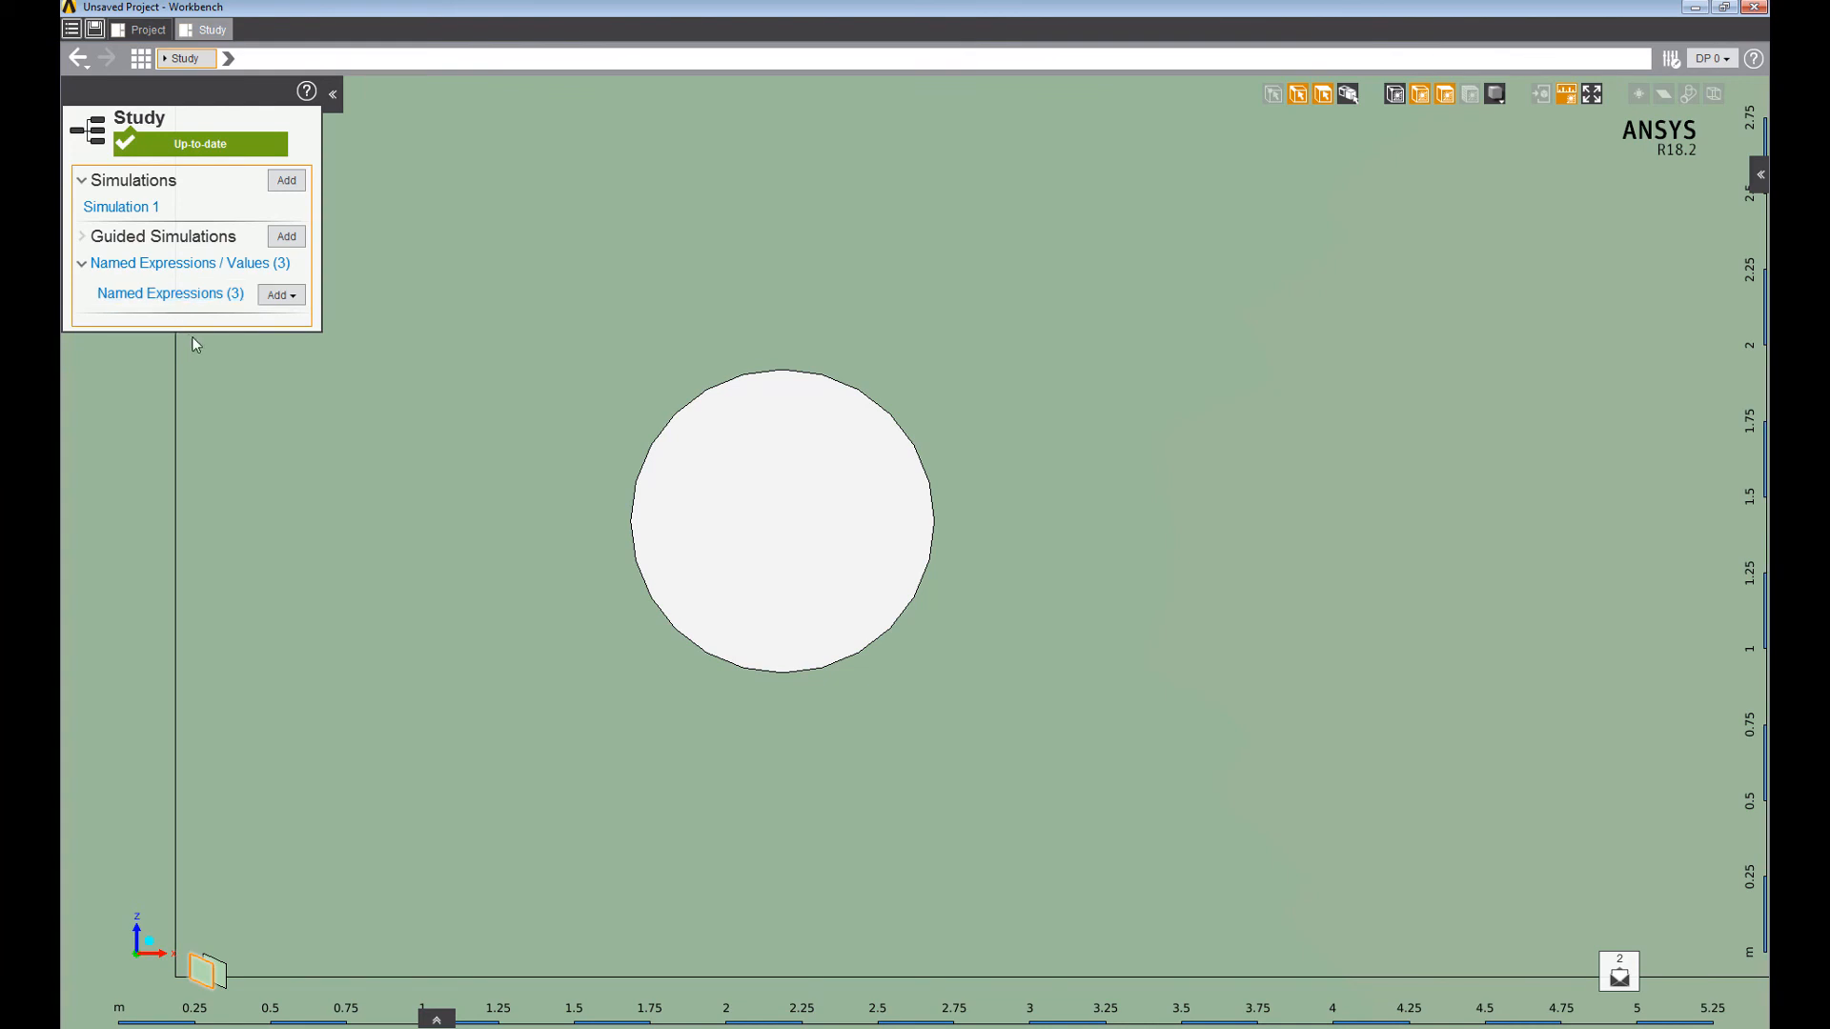
left_click(127, 312)
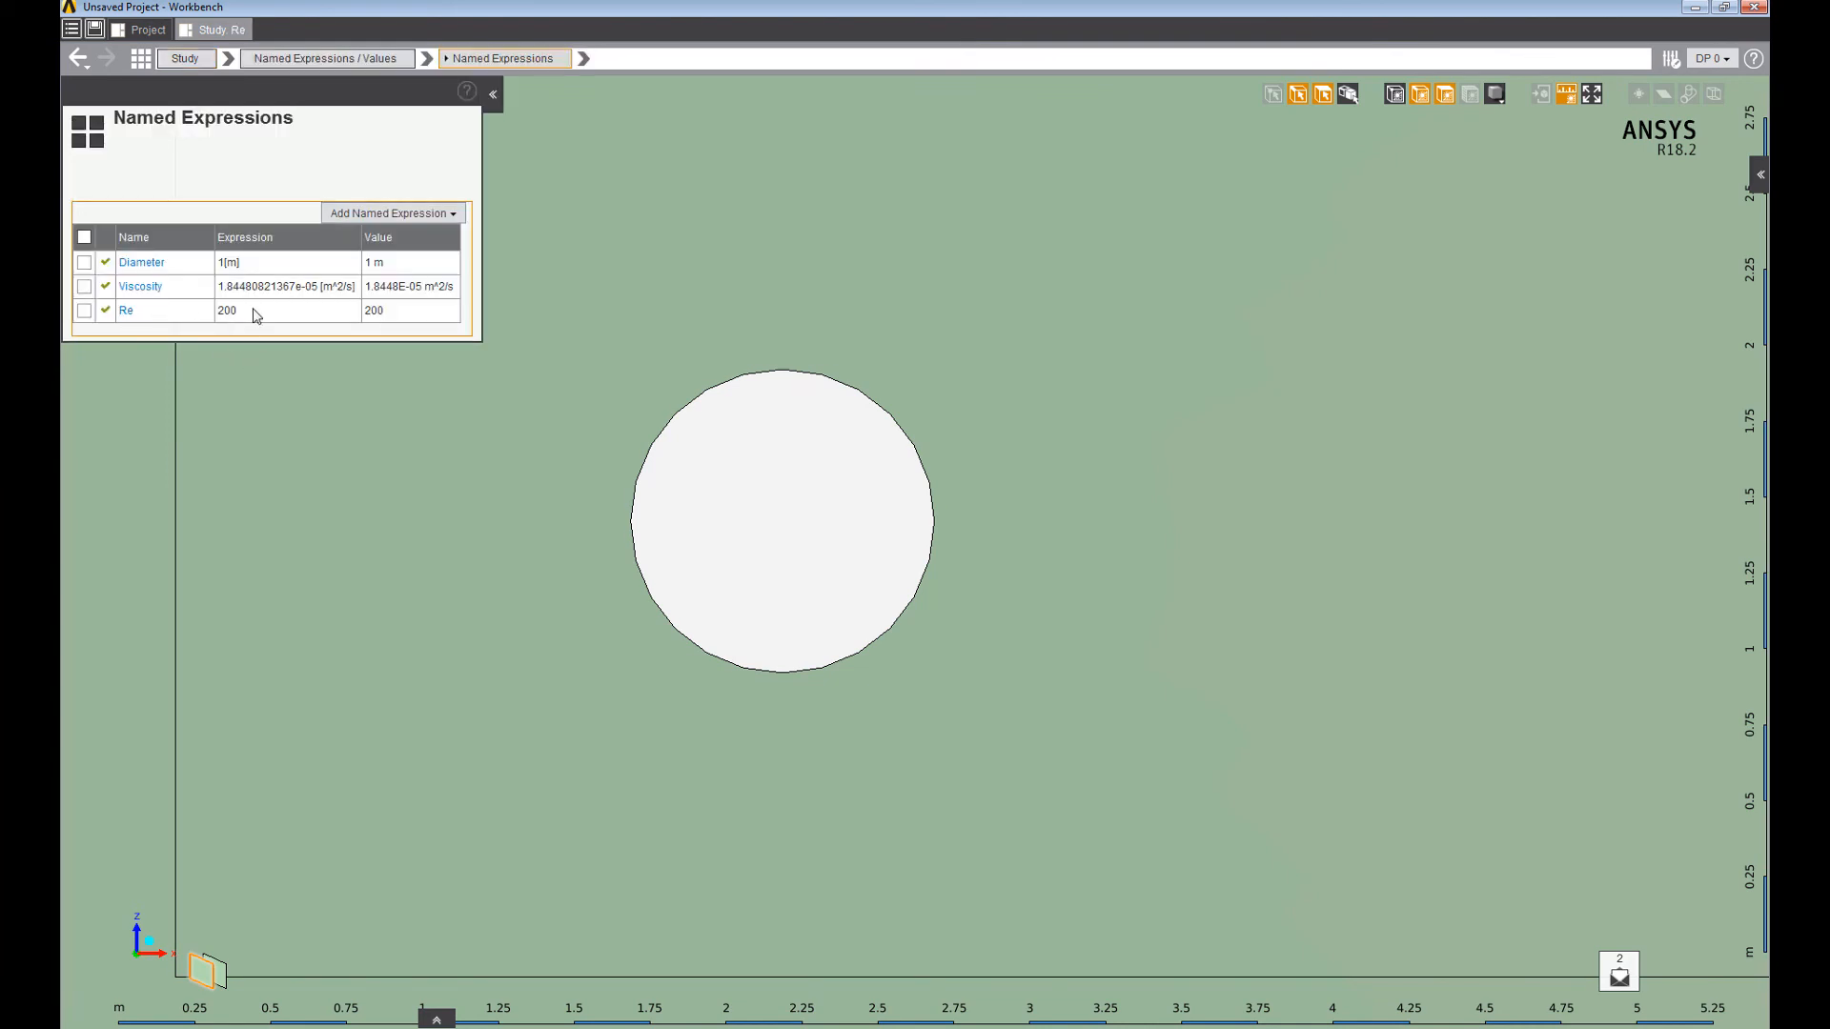
double_click(197, 200)
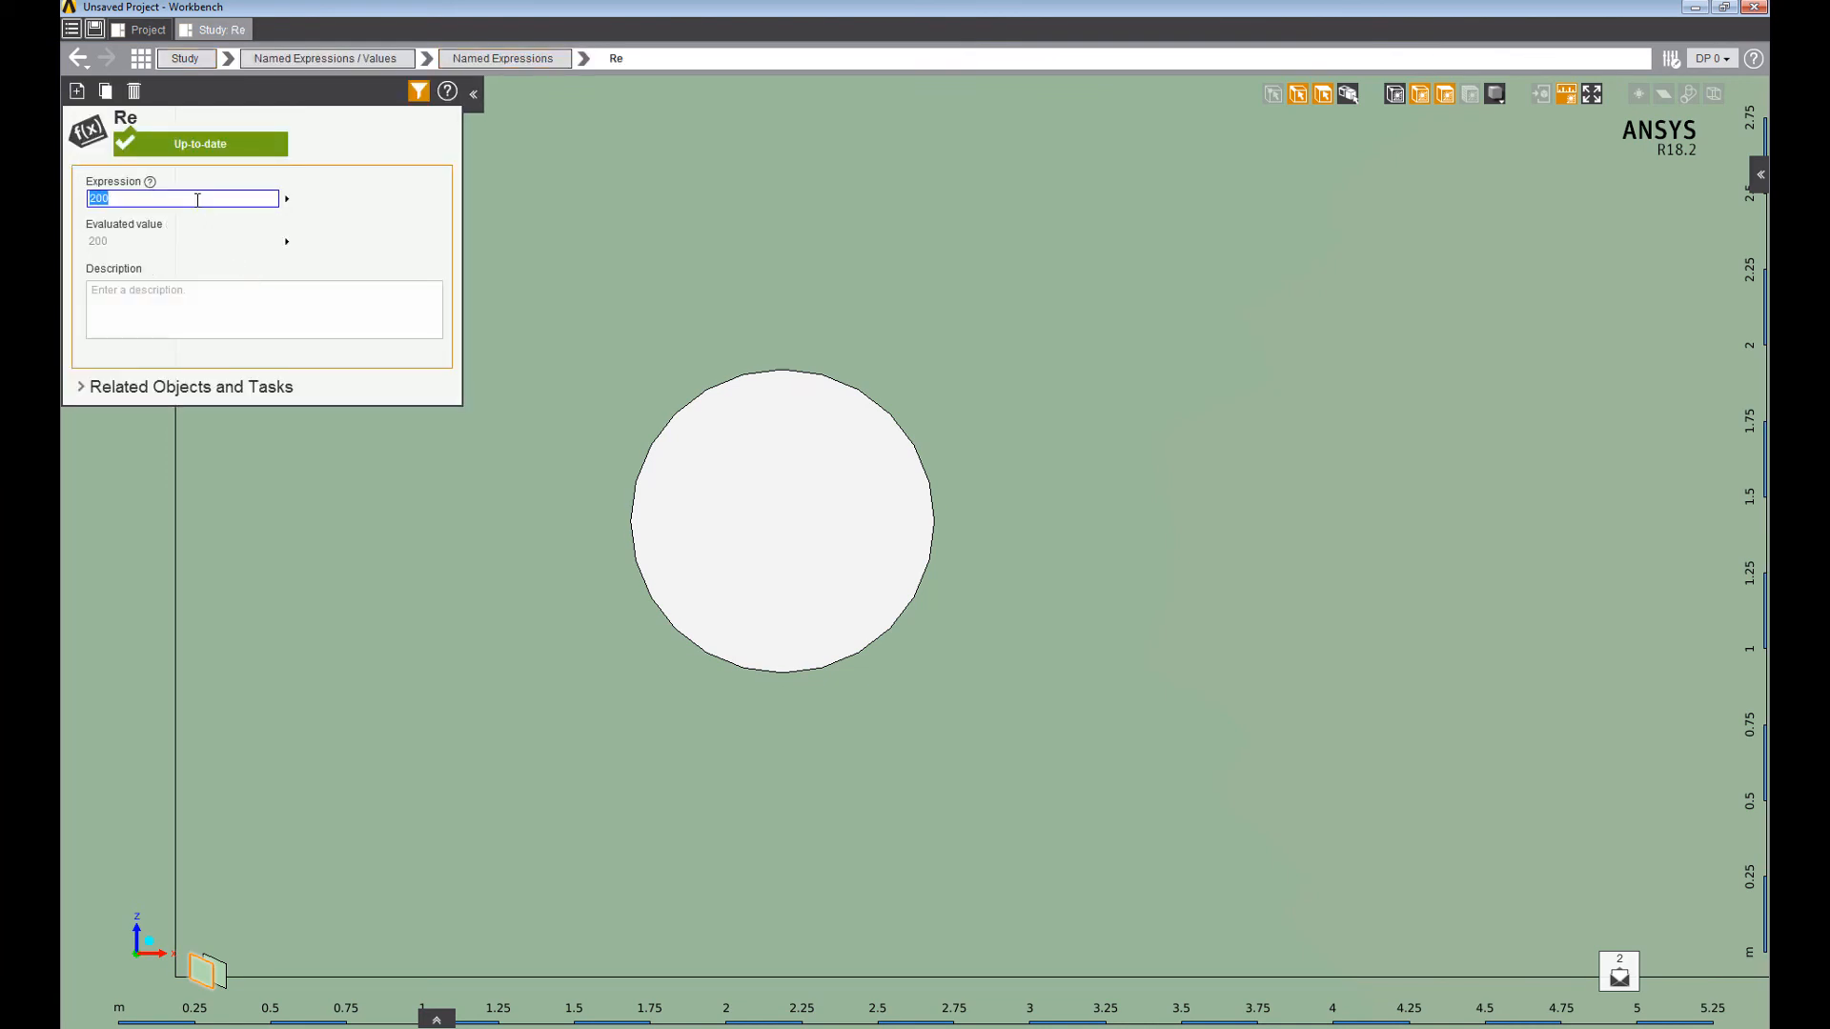
key("Return")
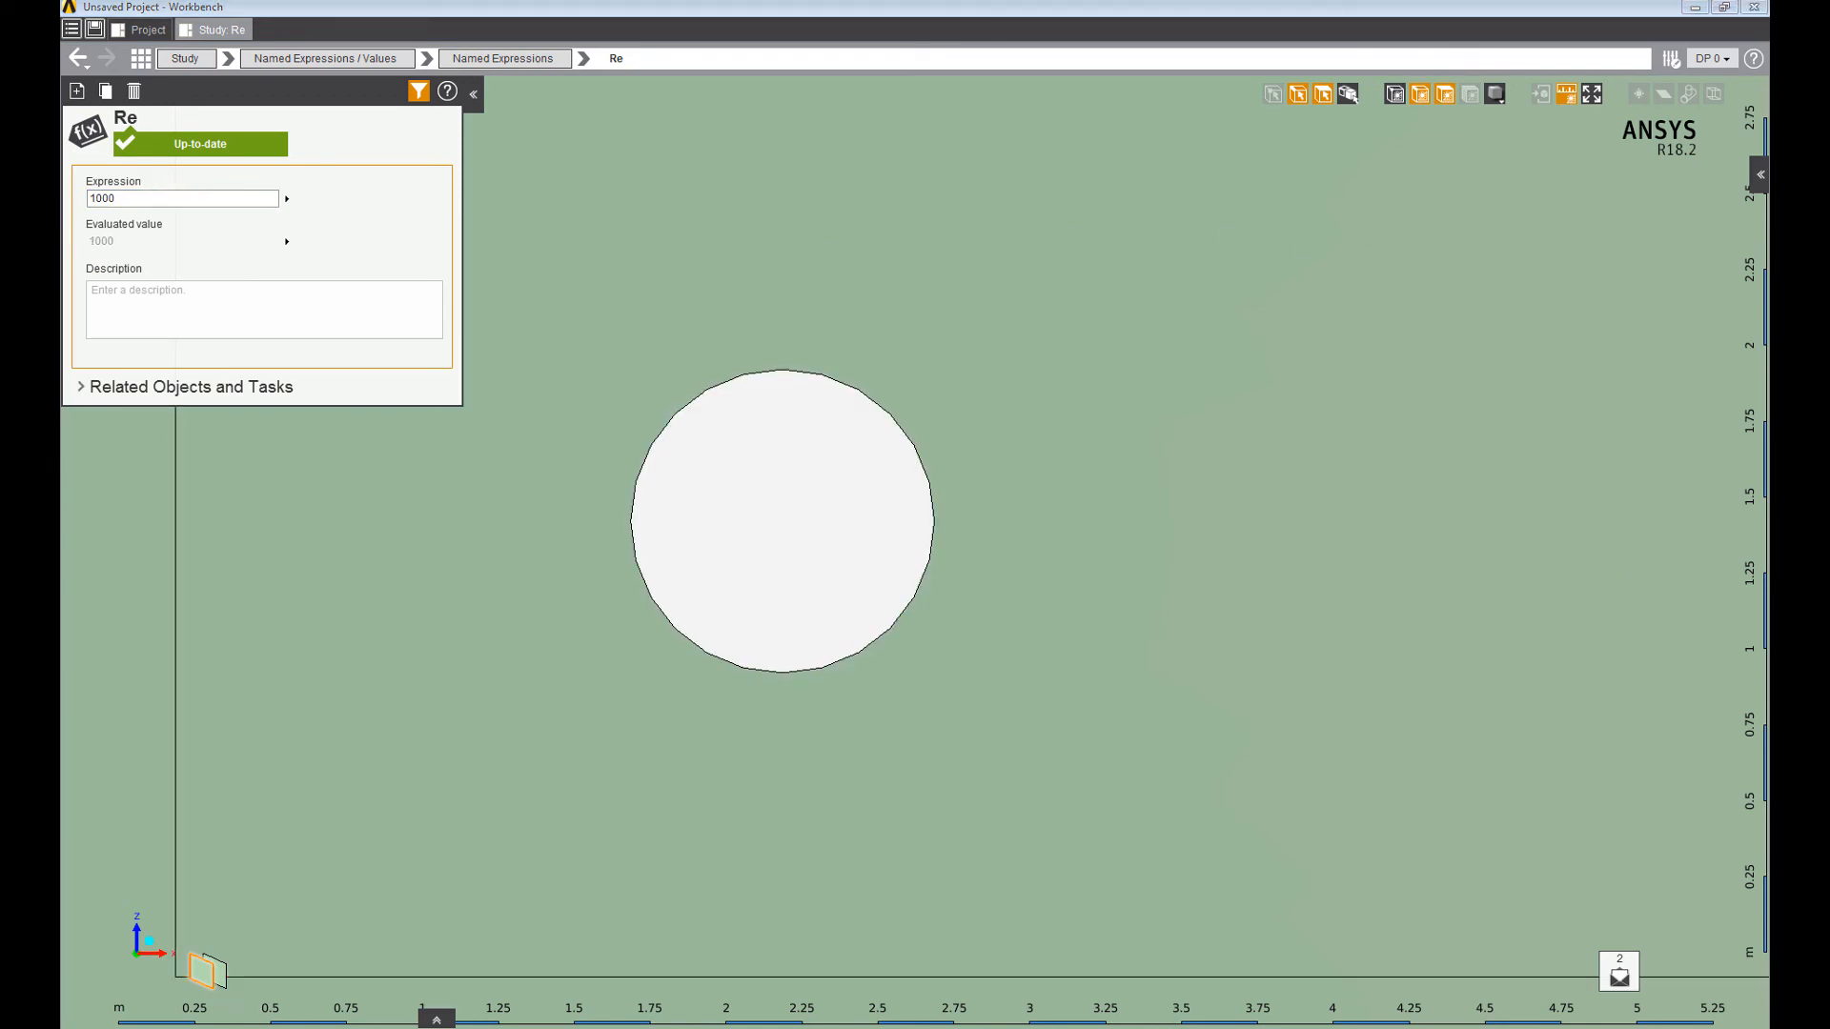
Check the drag coefficient charts in the browser window and set the named expression Re to 2000.
left_click_drag(1769, 179, 894, 179)
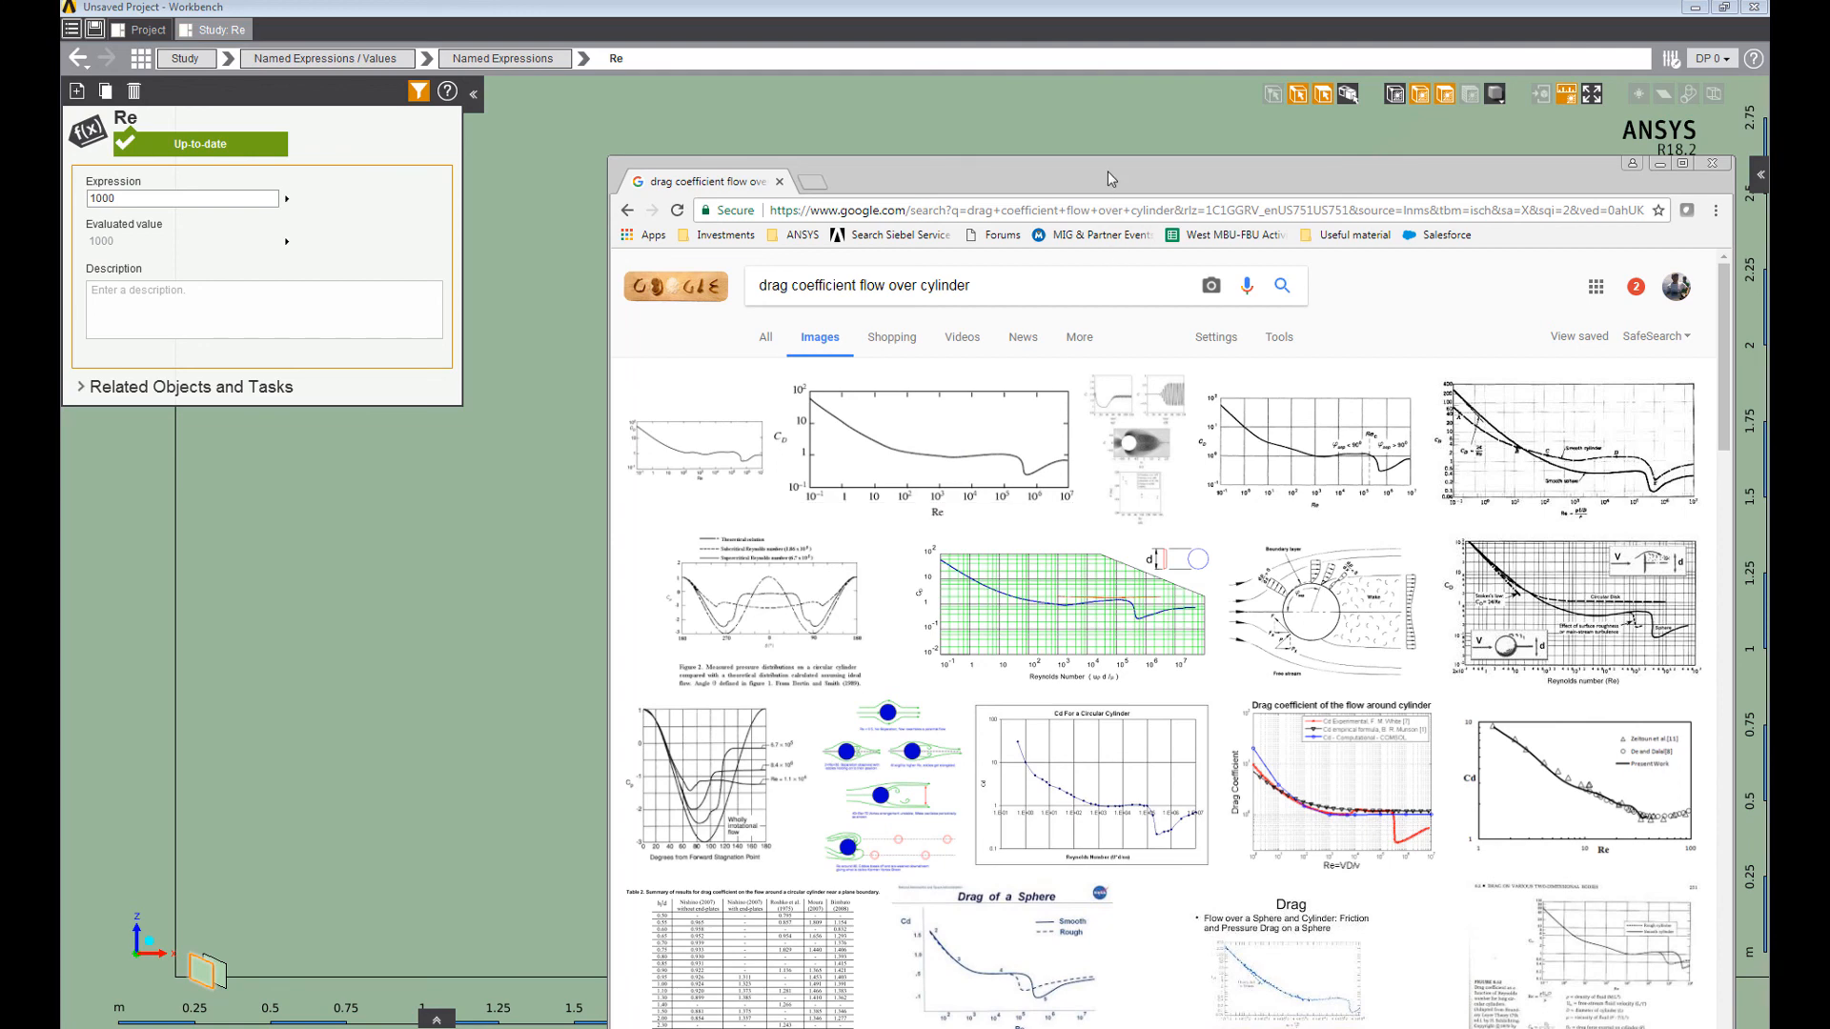
left_click_drag(1108, 169, 1769, 171)
left_click(175, 203)
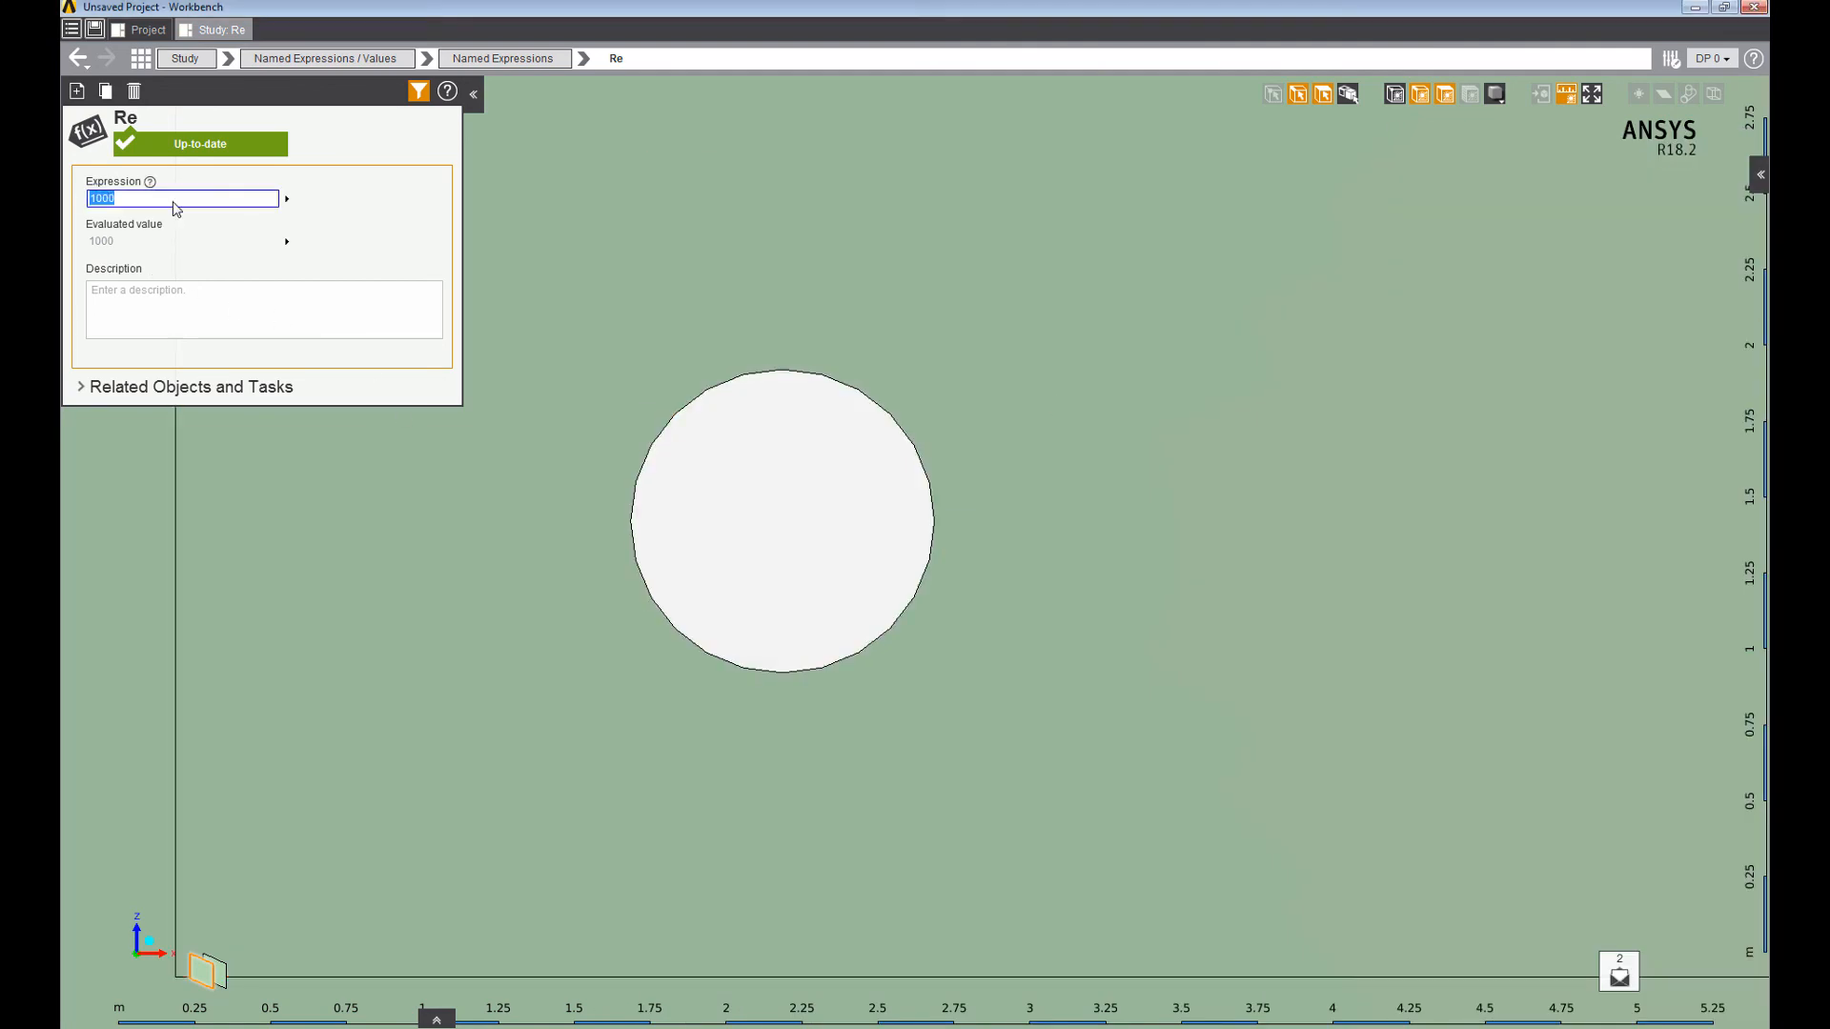
type("2")
key("Return")
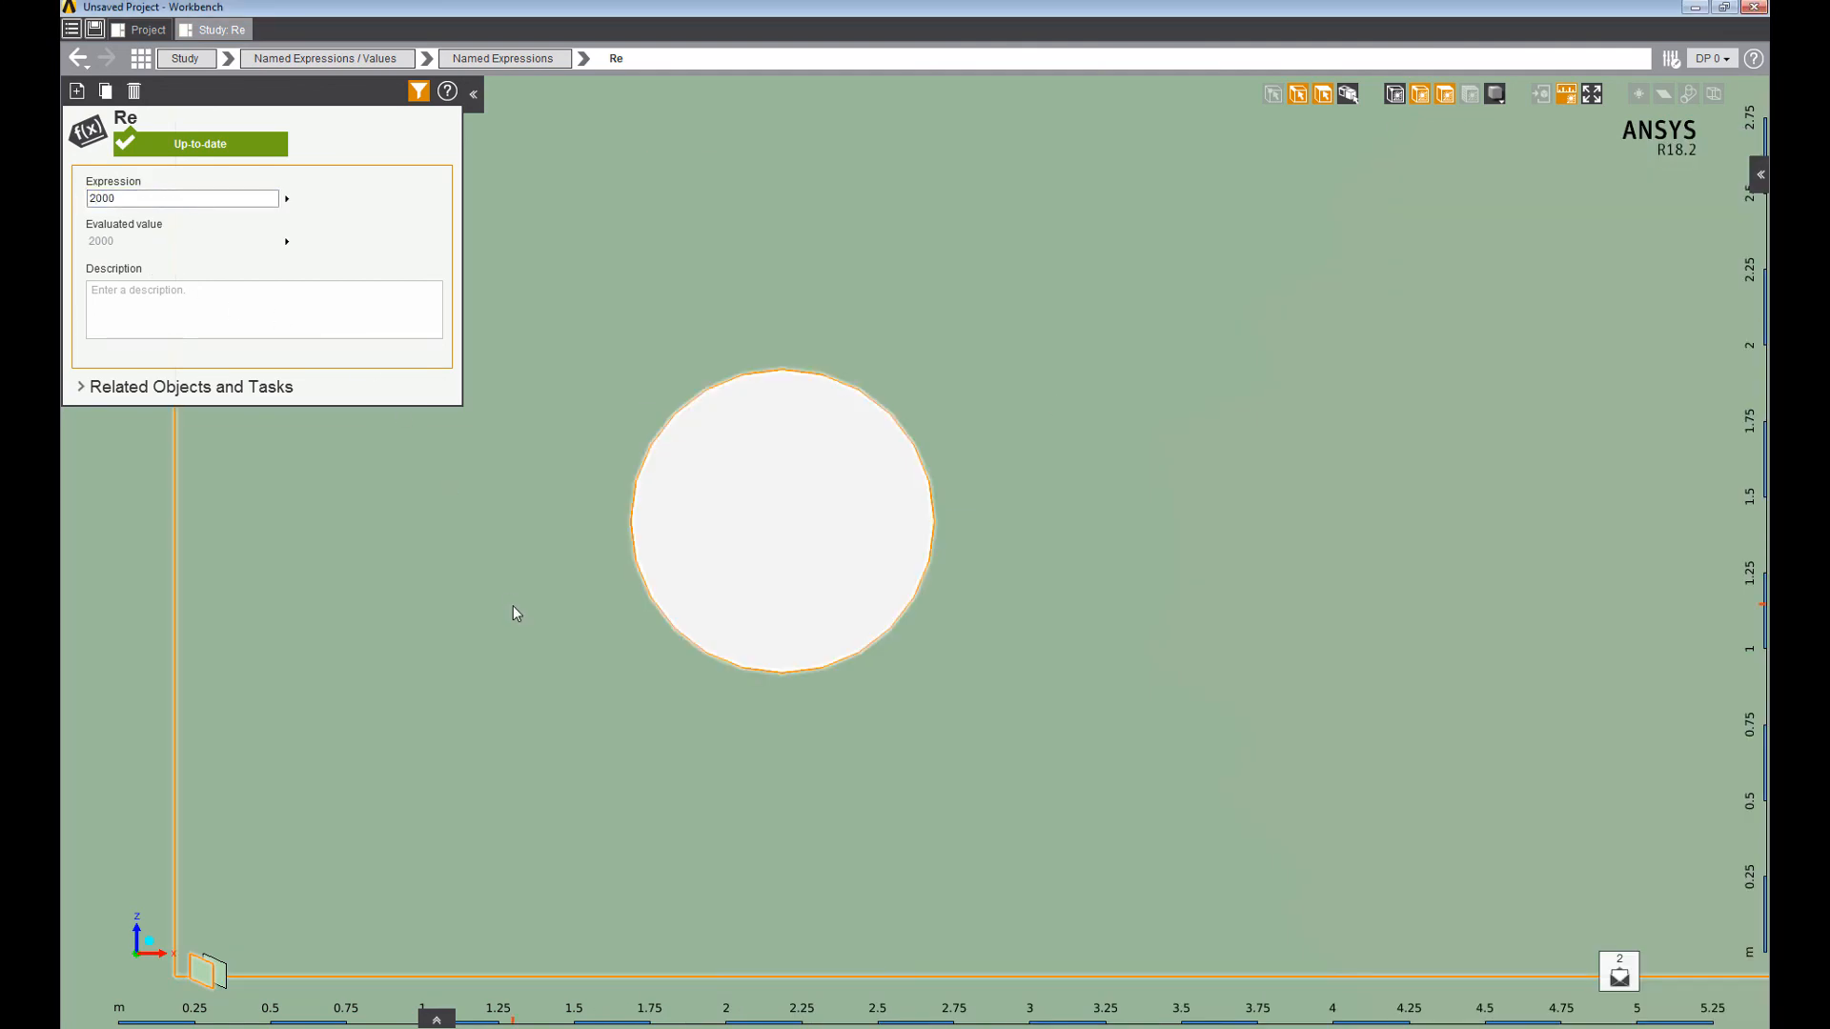
Solve the physics of Simulation 1 again and view the residuals chart during the solve.
left_click(187, 59)
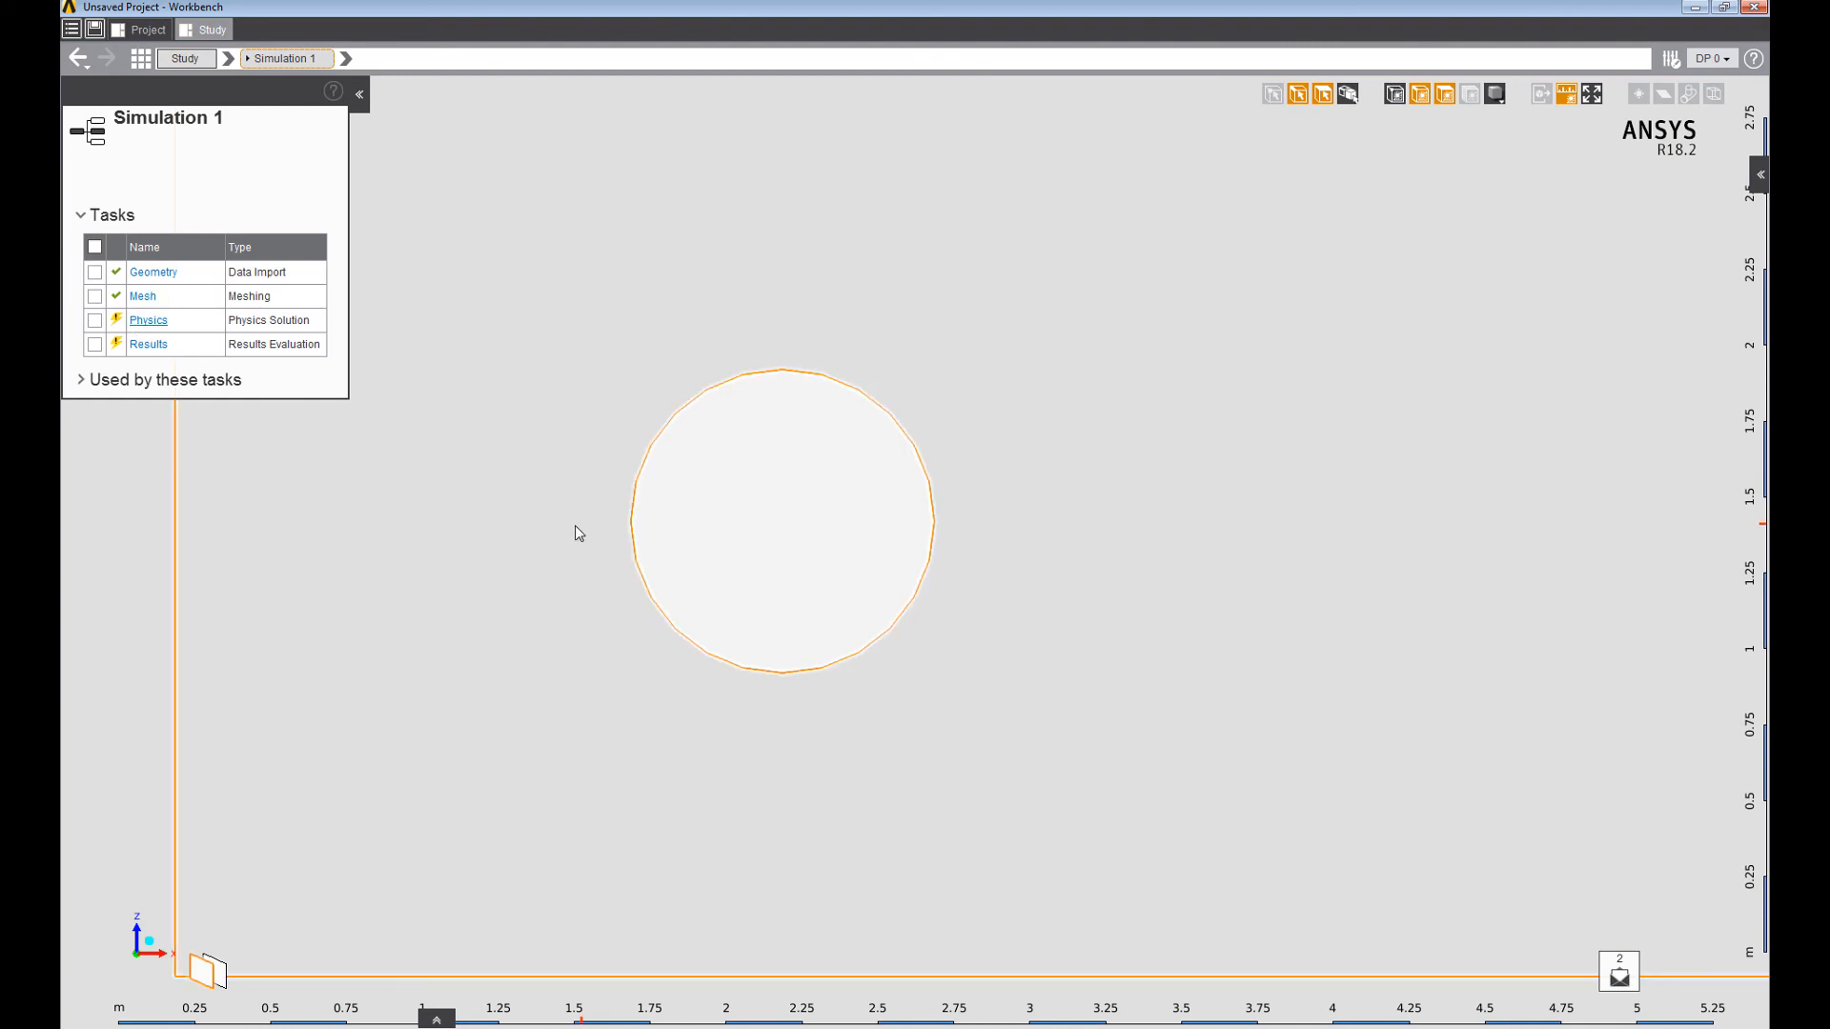
left_click(437, 1019)
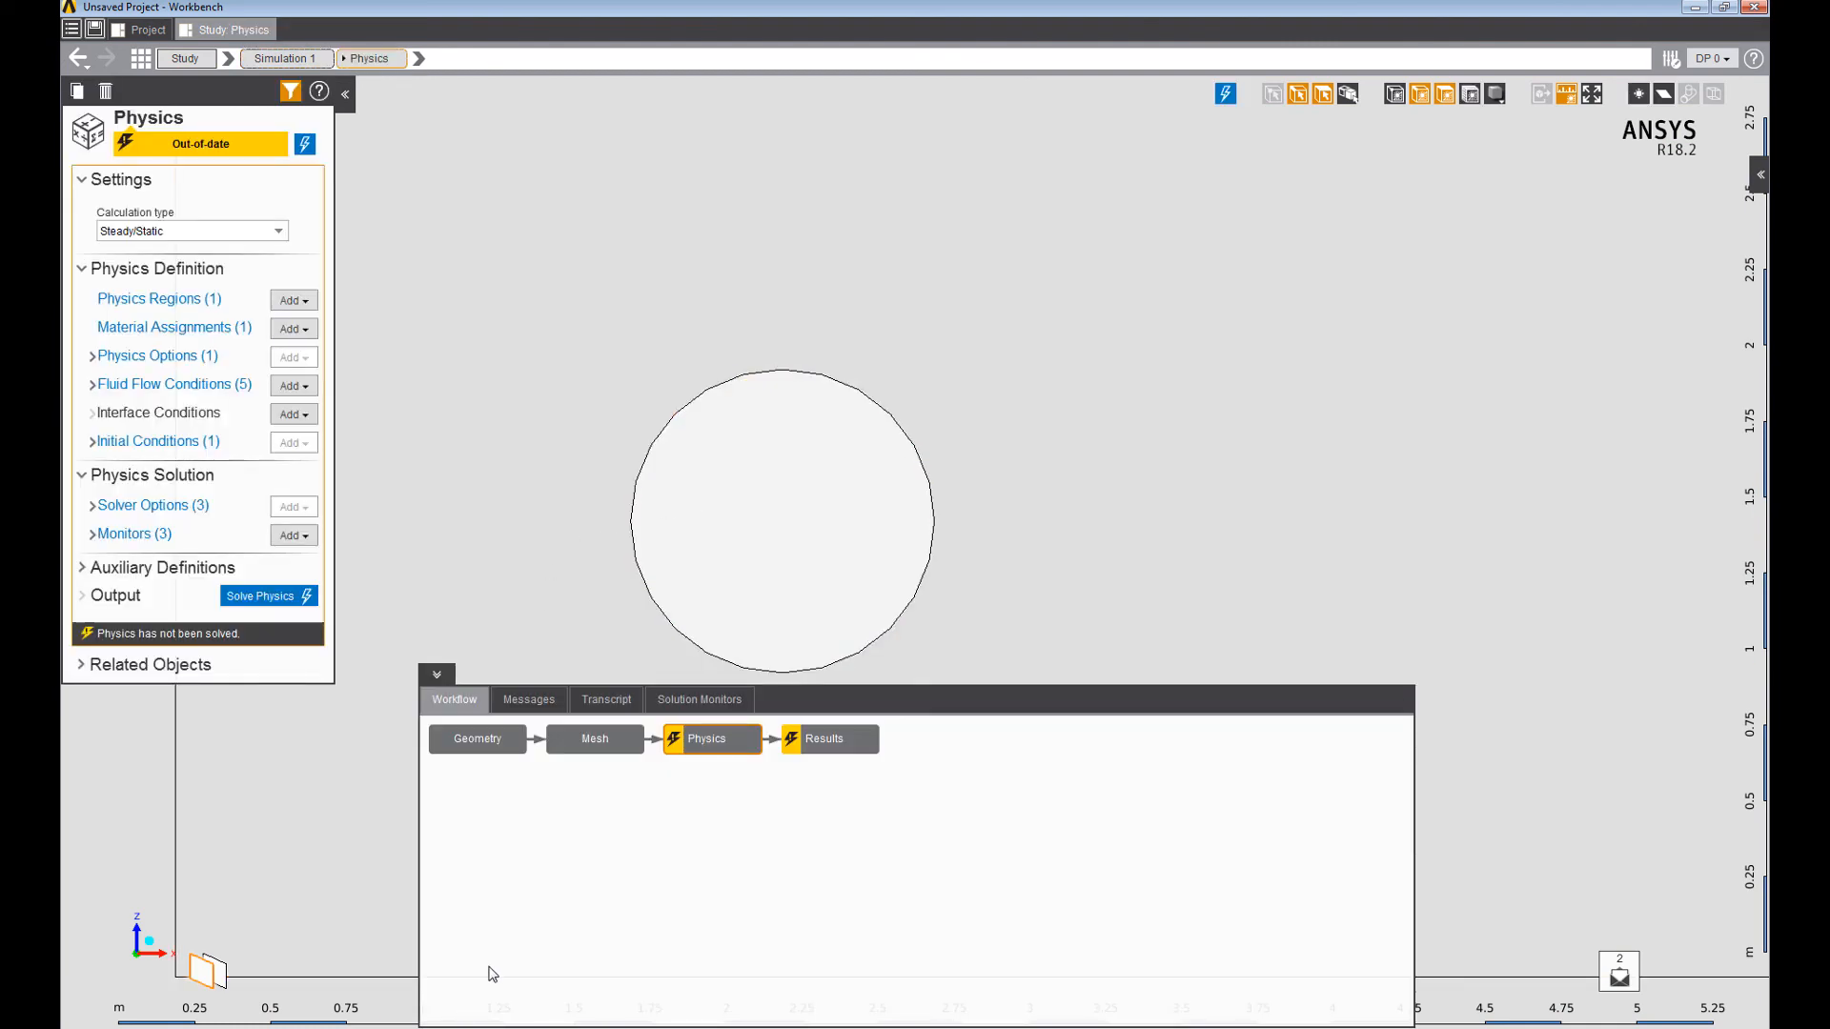
right_click(604, 576)
left_click(675, 661)
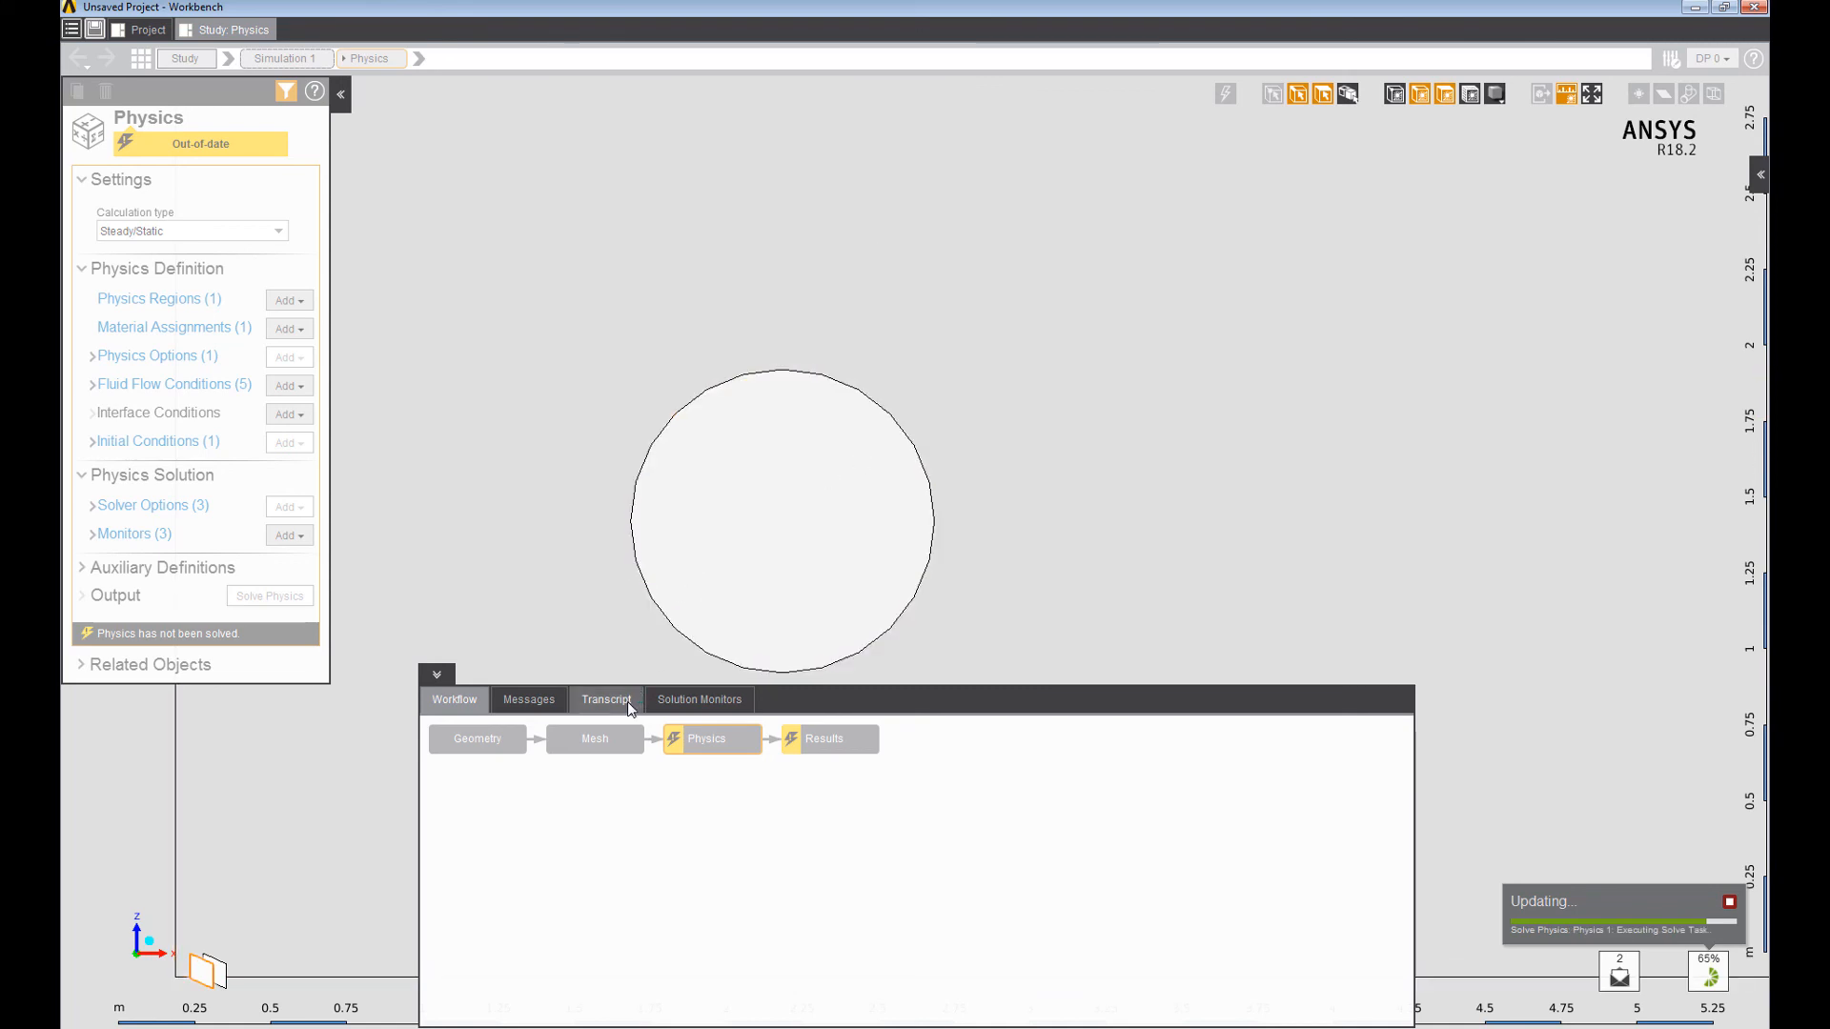
left_click(694, 699)
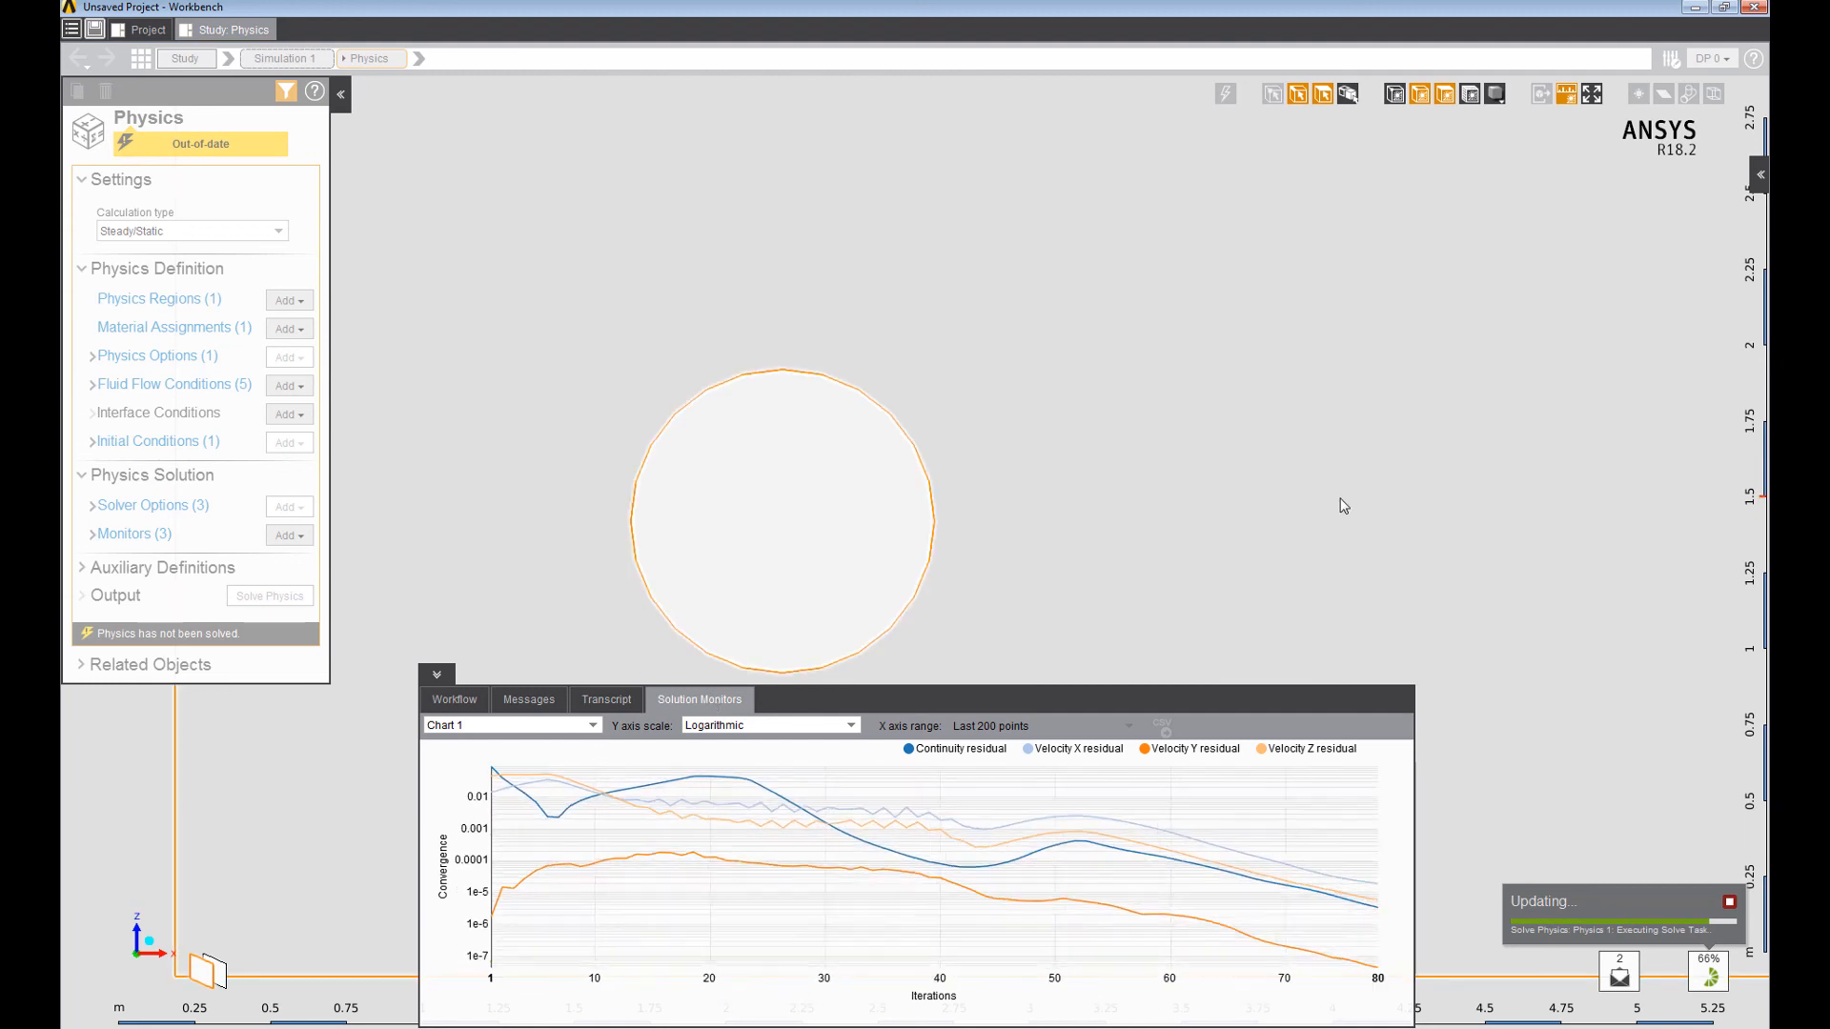
left_click(452, 701)
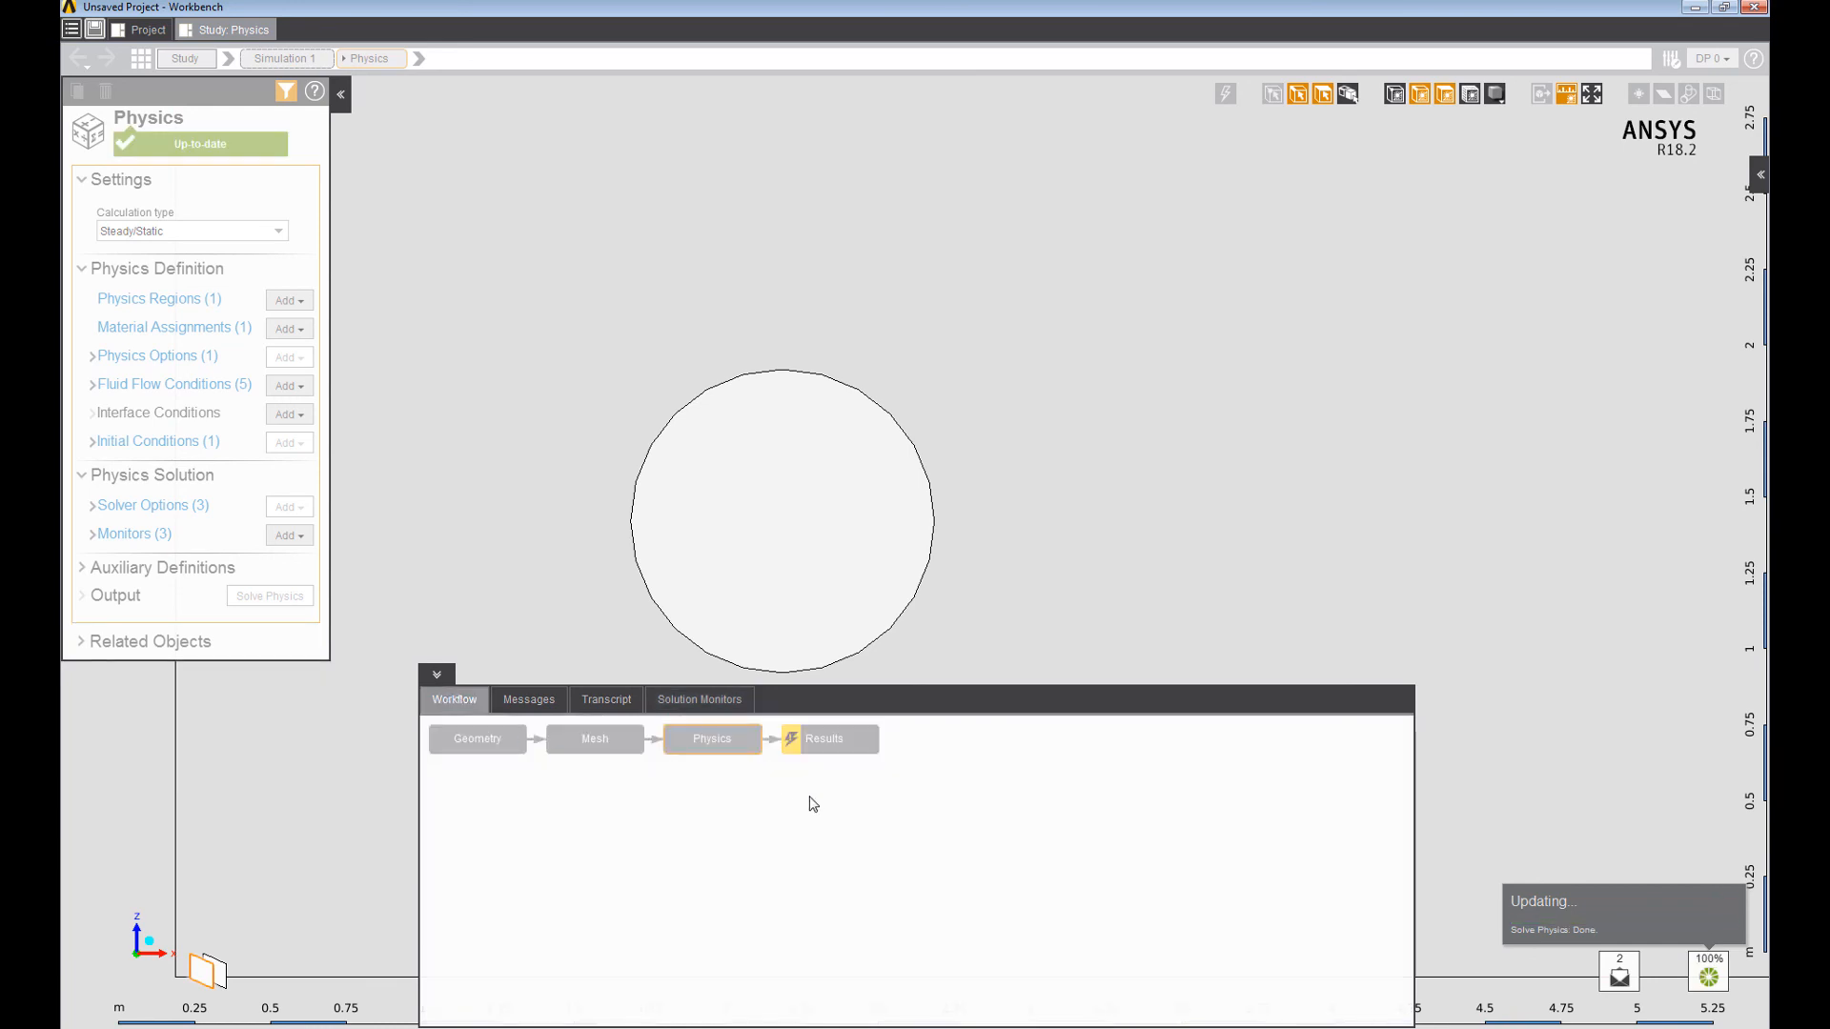
Evaluate the updated results and examine the Velocity X contour around the cylinder and along its full wake.
left_click(831, 753)
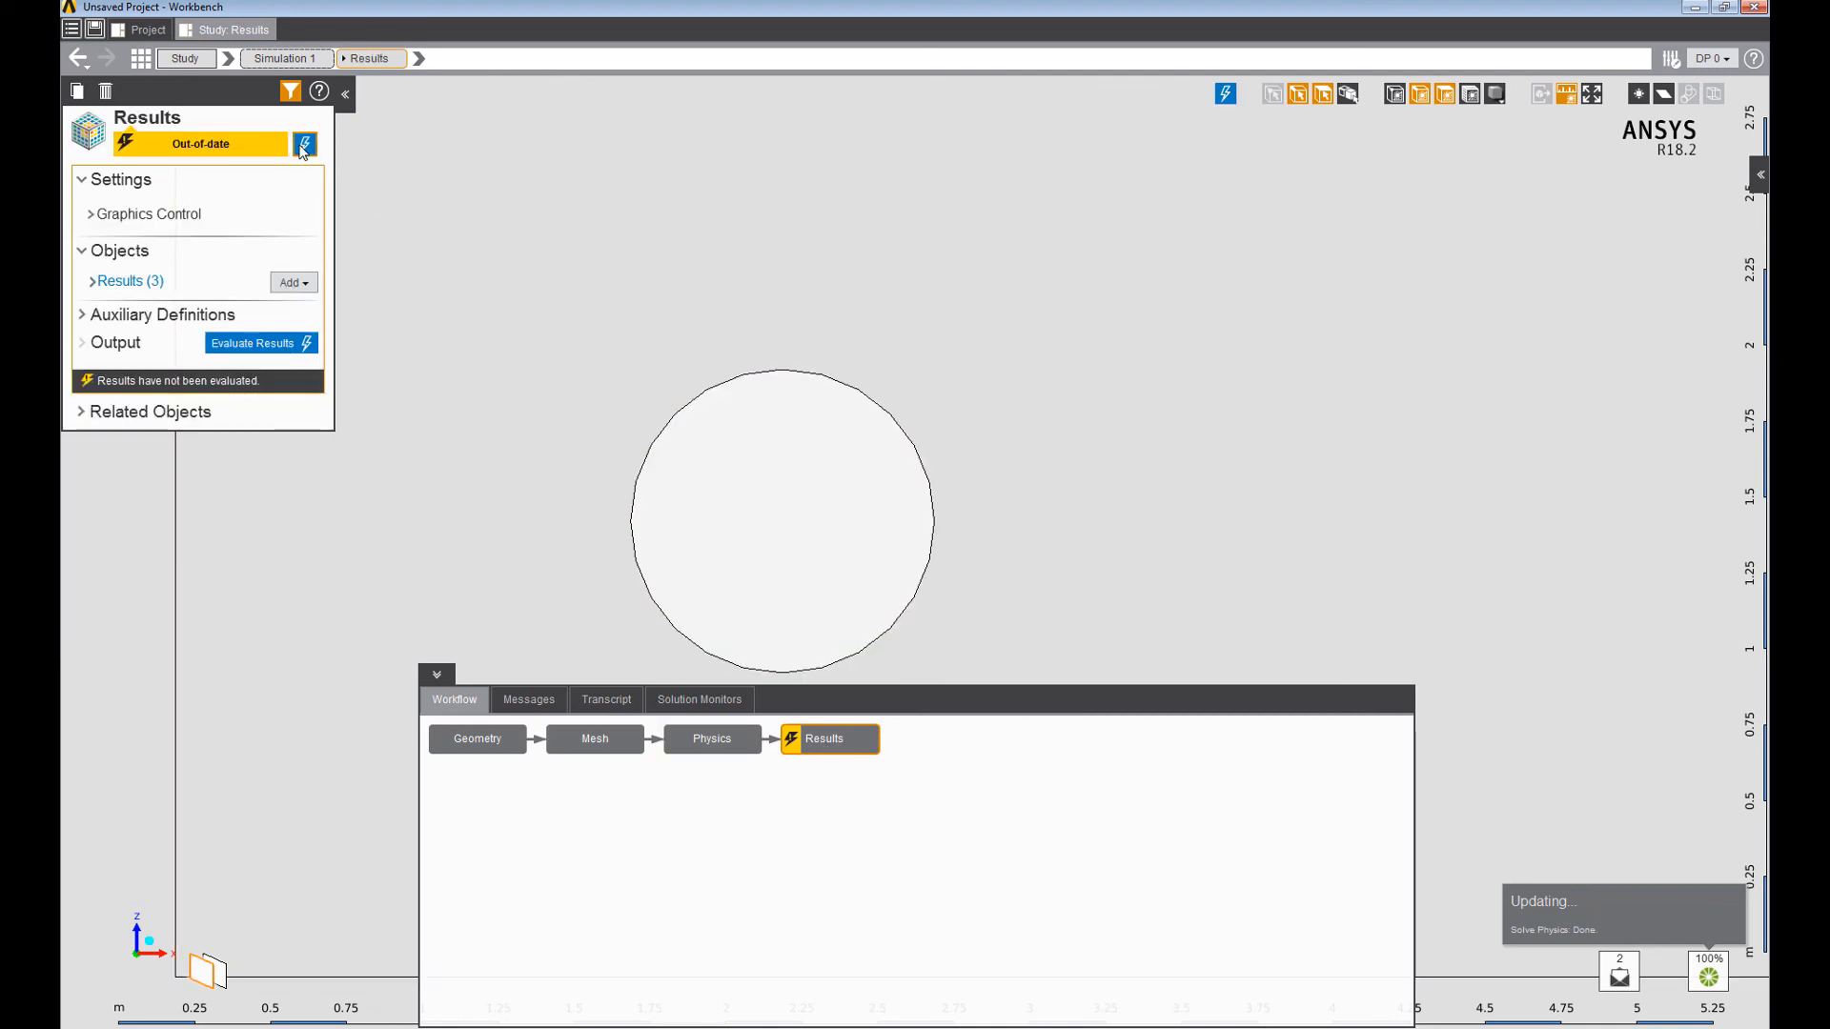
left_click(304, 145)
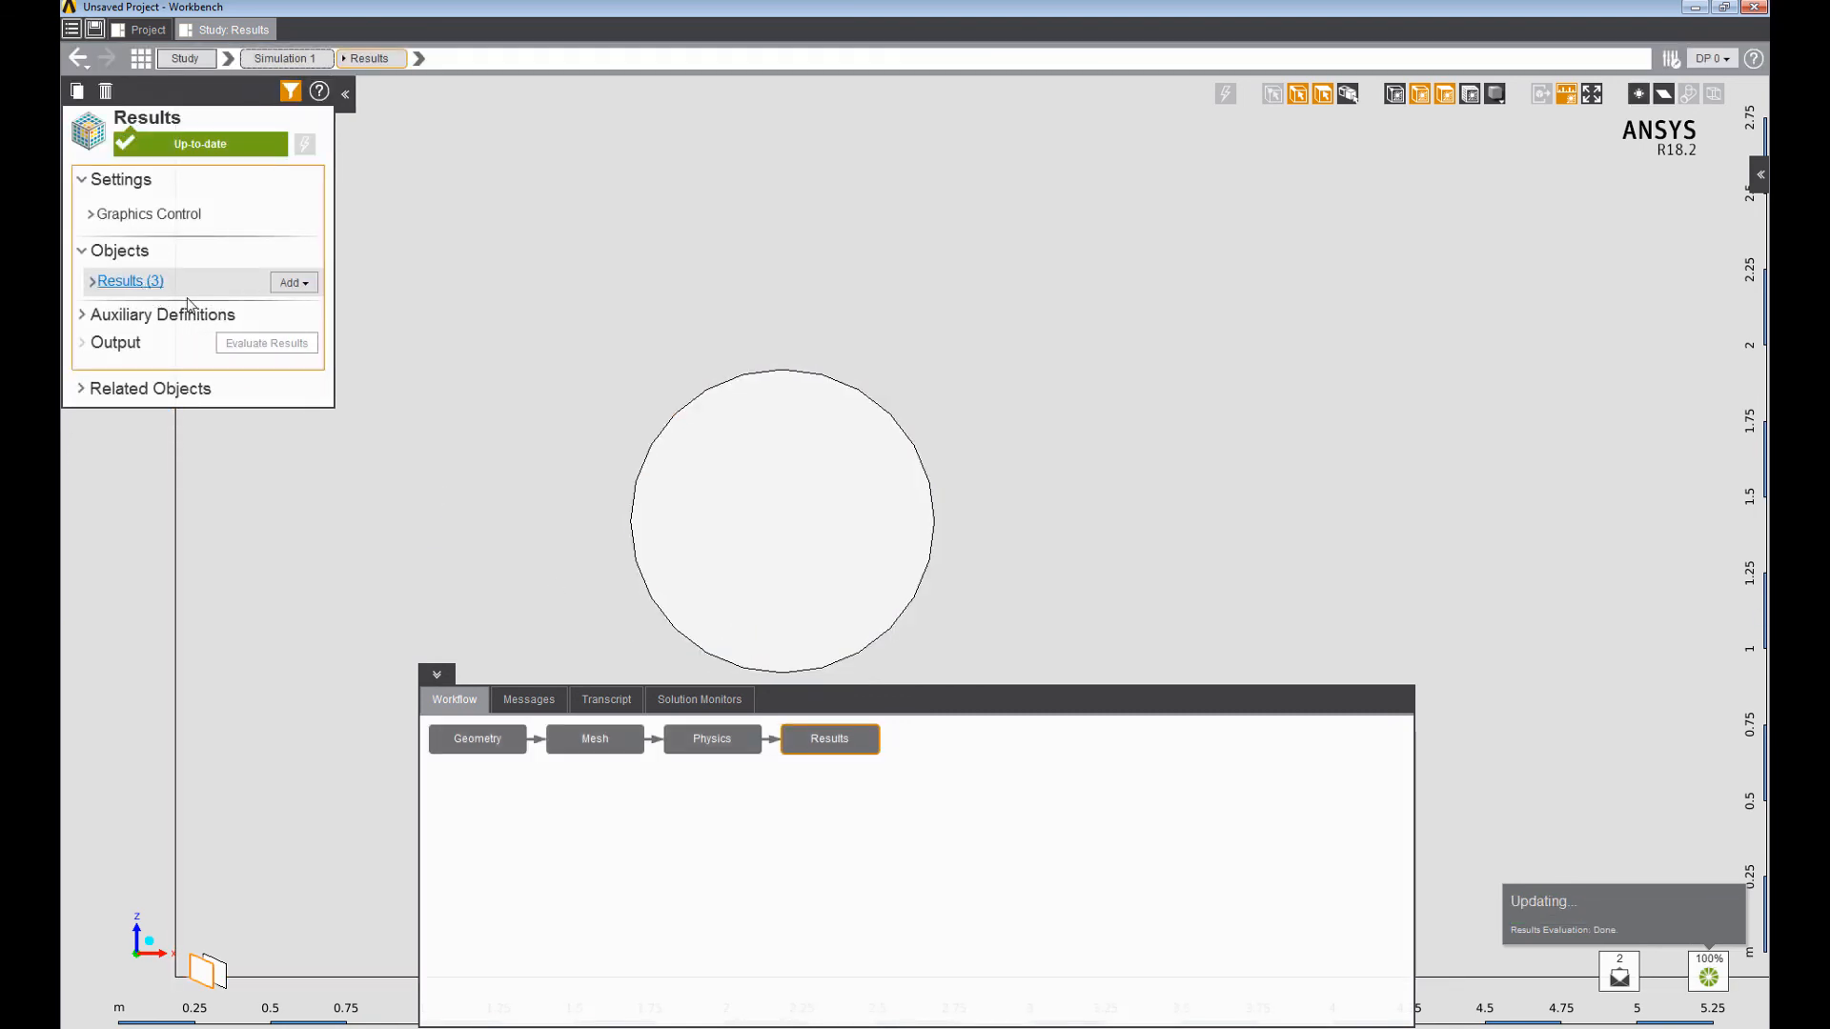
left_click(130, 280)
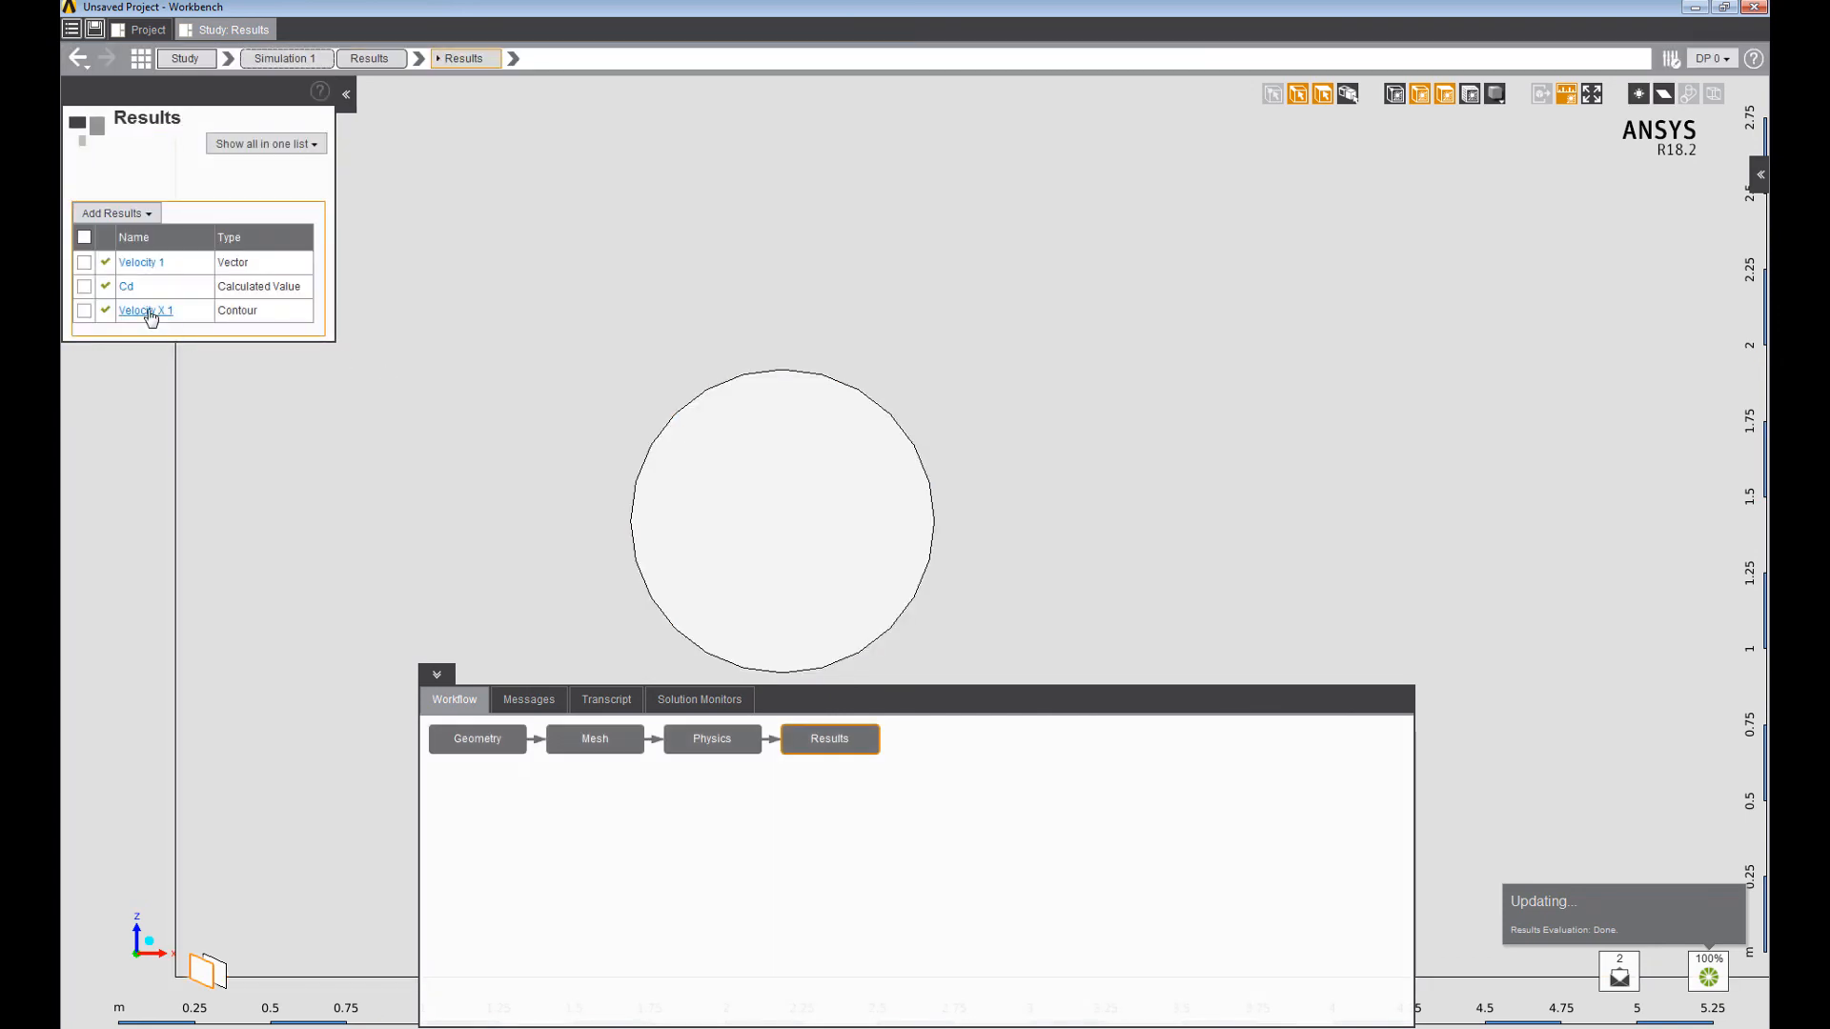
left_click(146, 311)
scroll(1146, 517, "down", 4)
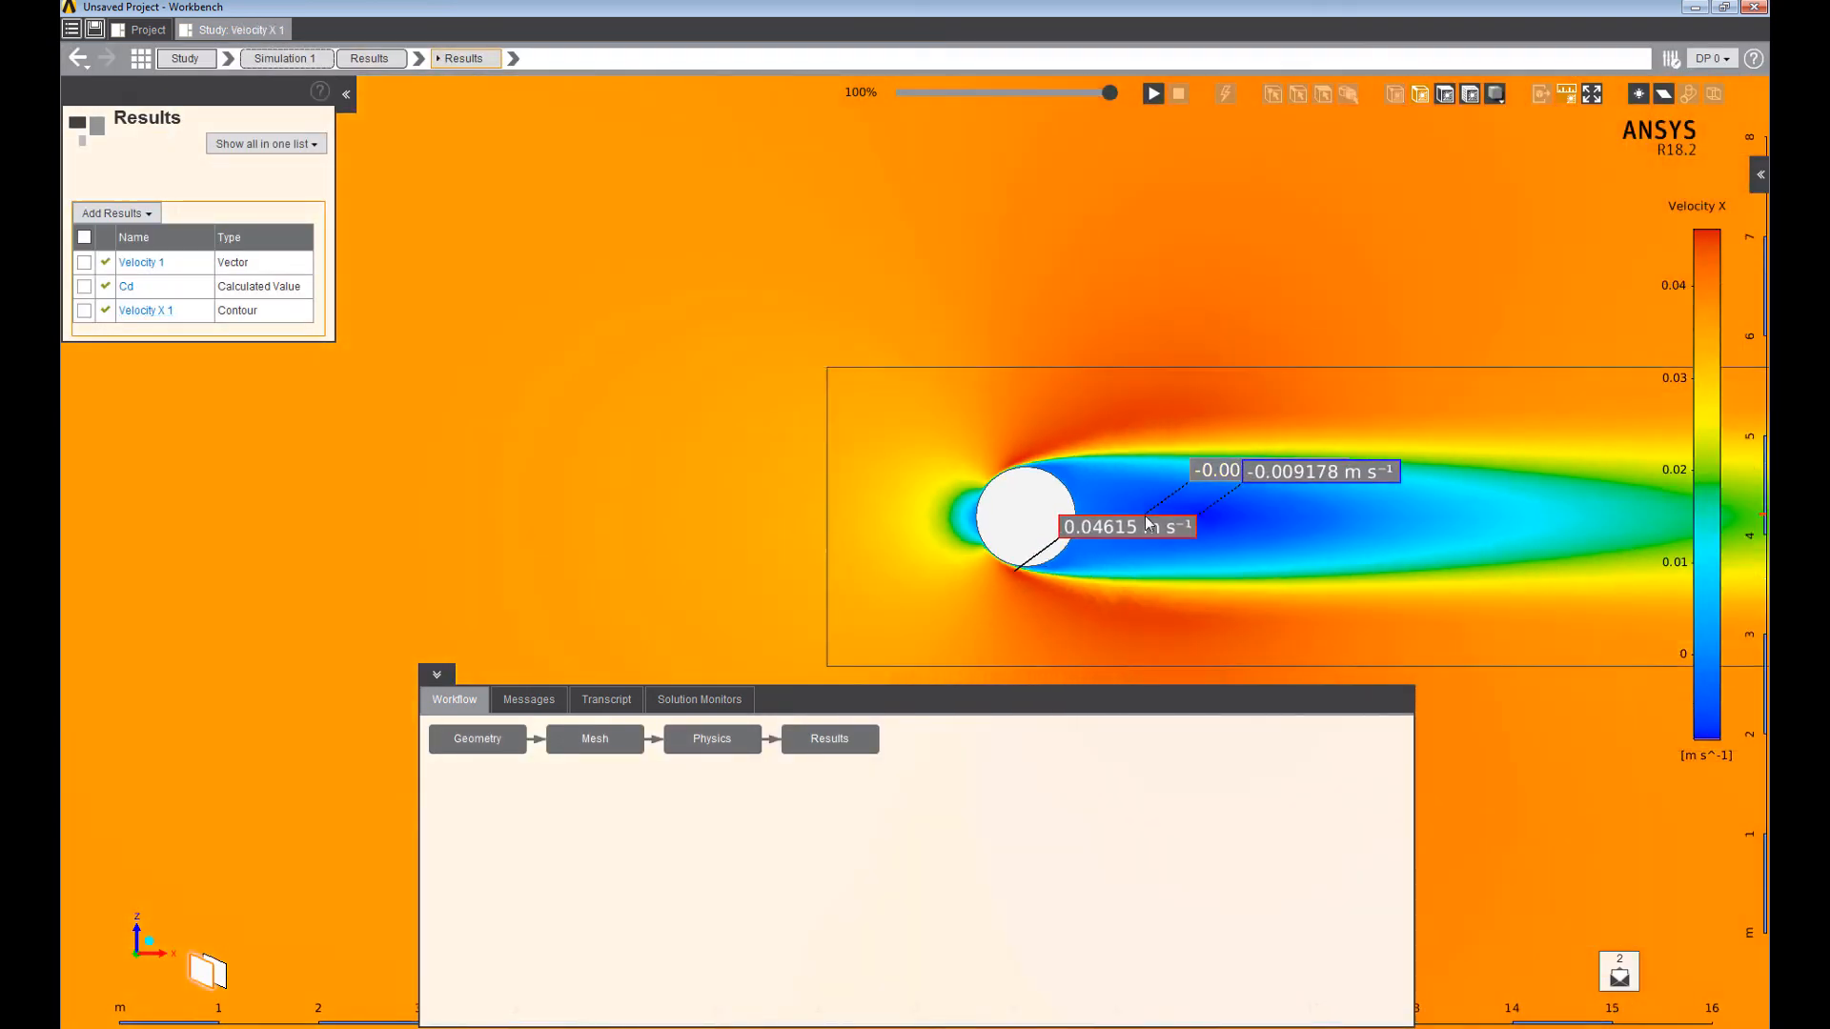
scroll(1146, 517, "down", 2)
middle_click_drag(1279, 515, 922, 527, "ctrl")
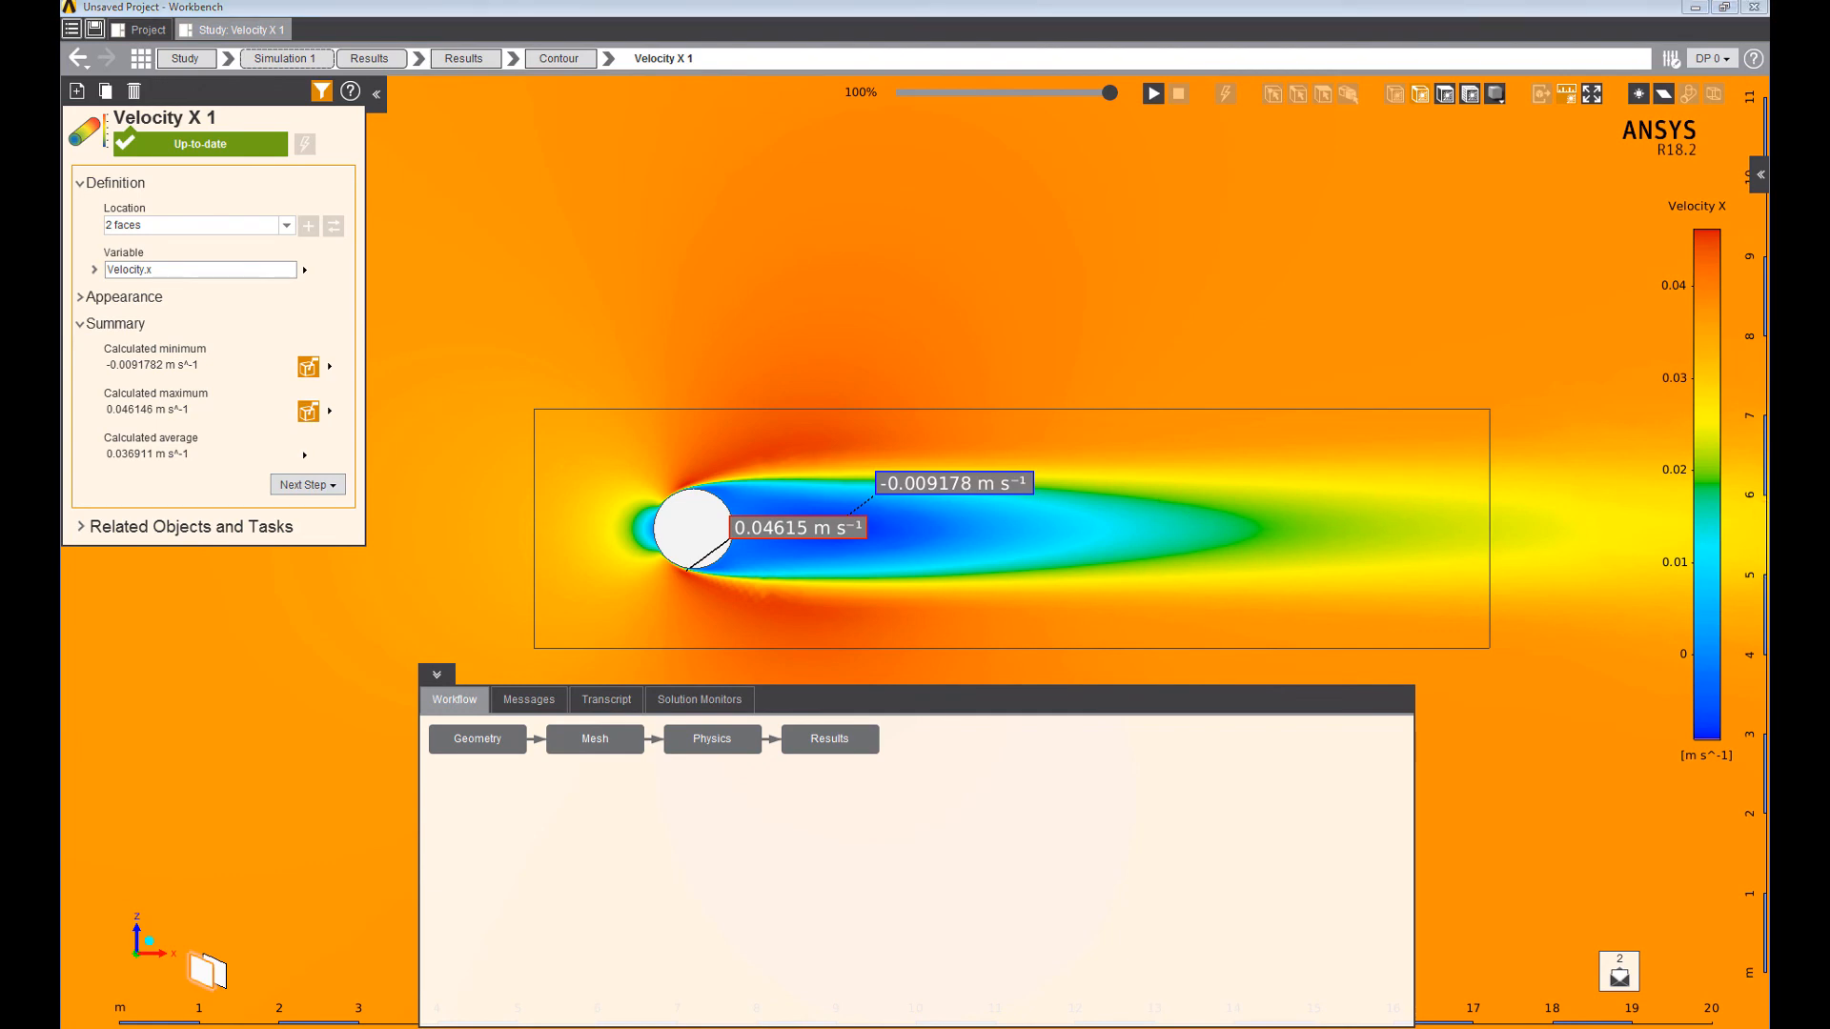
Switch to the browser and examine the image of cylinder flow regimes at different Reynolds numbers.
left_click_drag(1769, 107, 1145, 75)
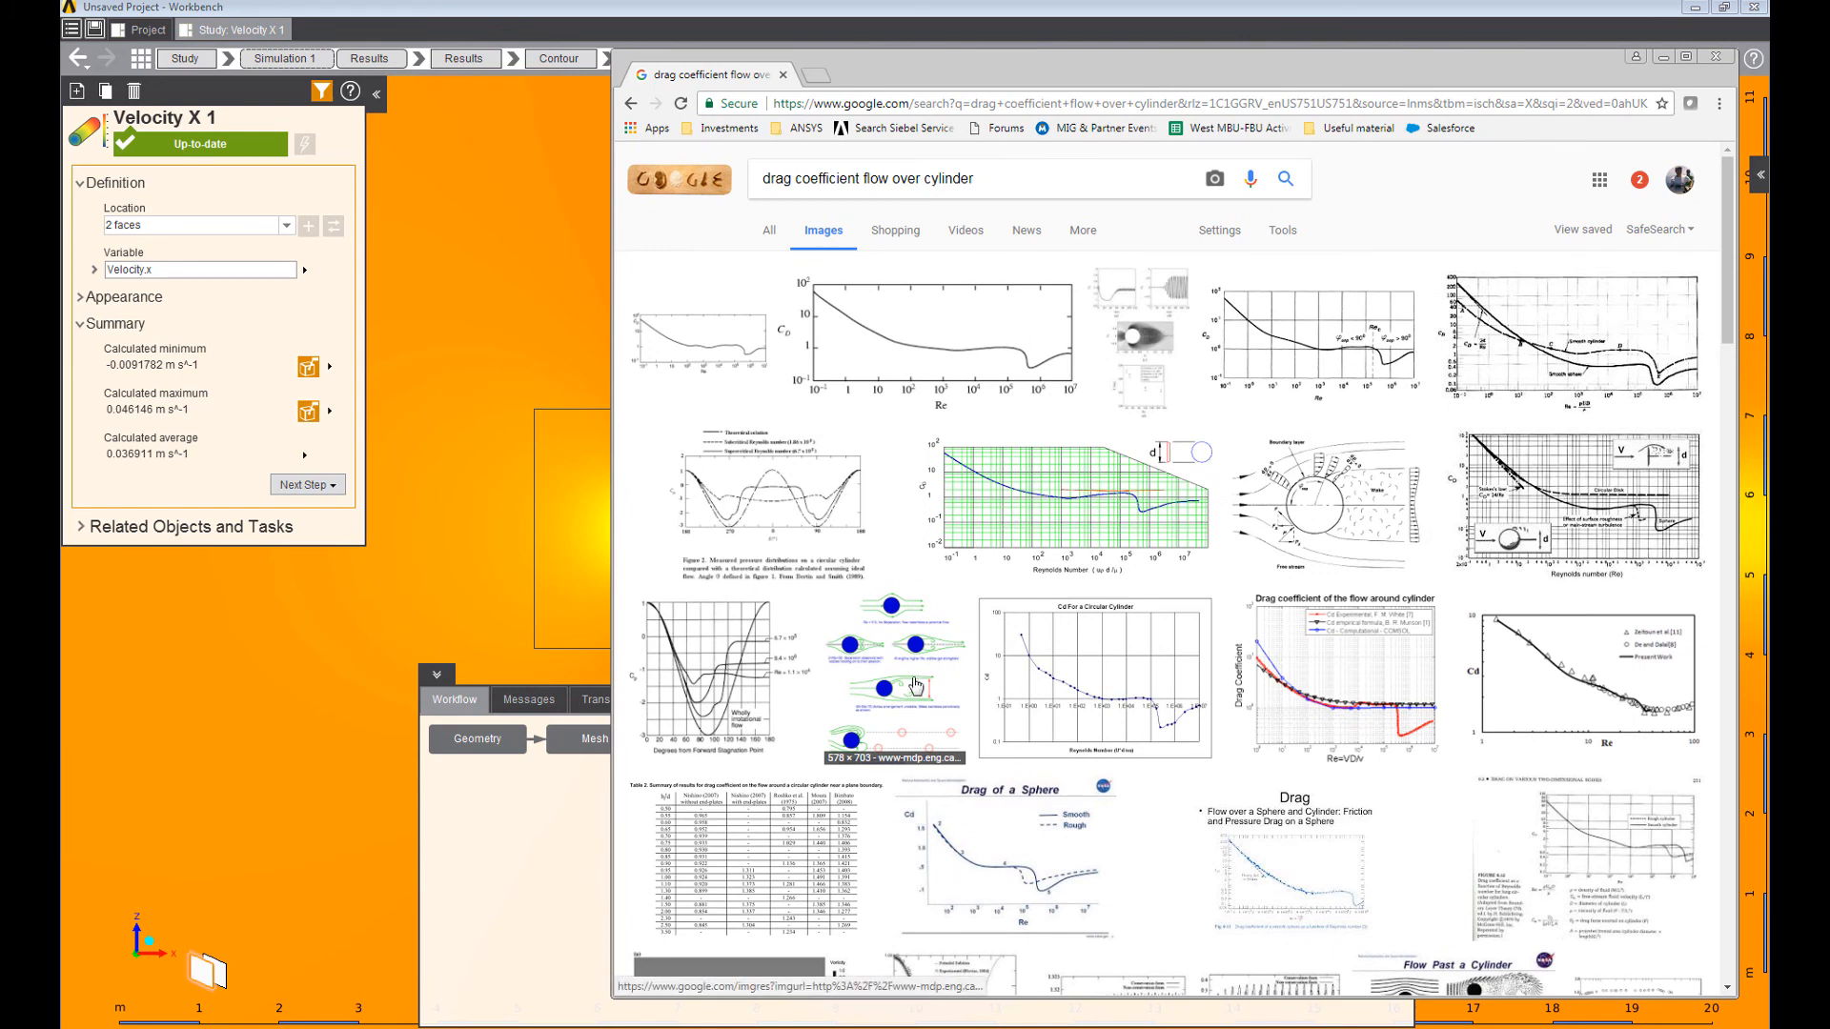
left_click(950, 646)
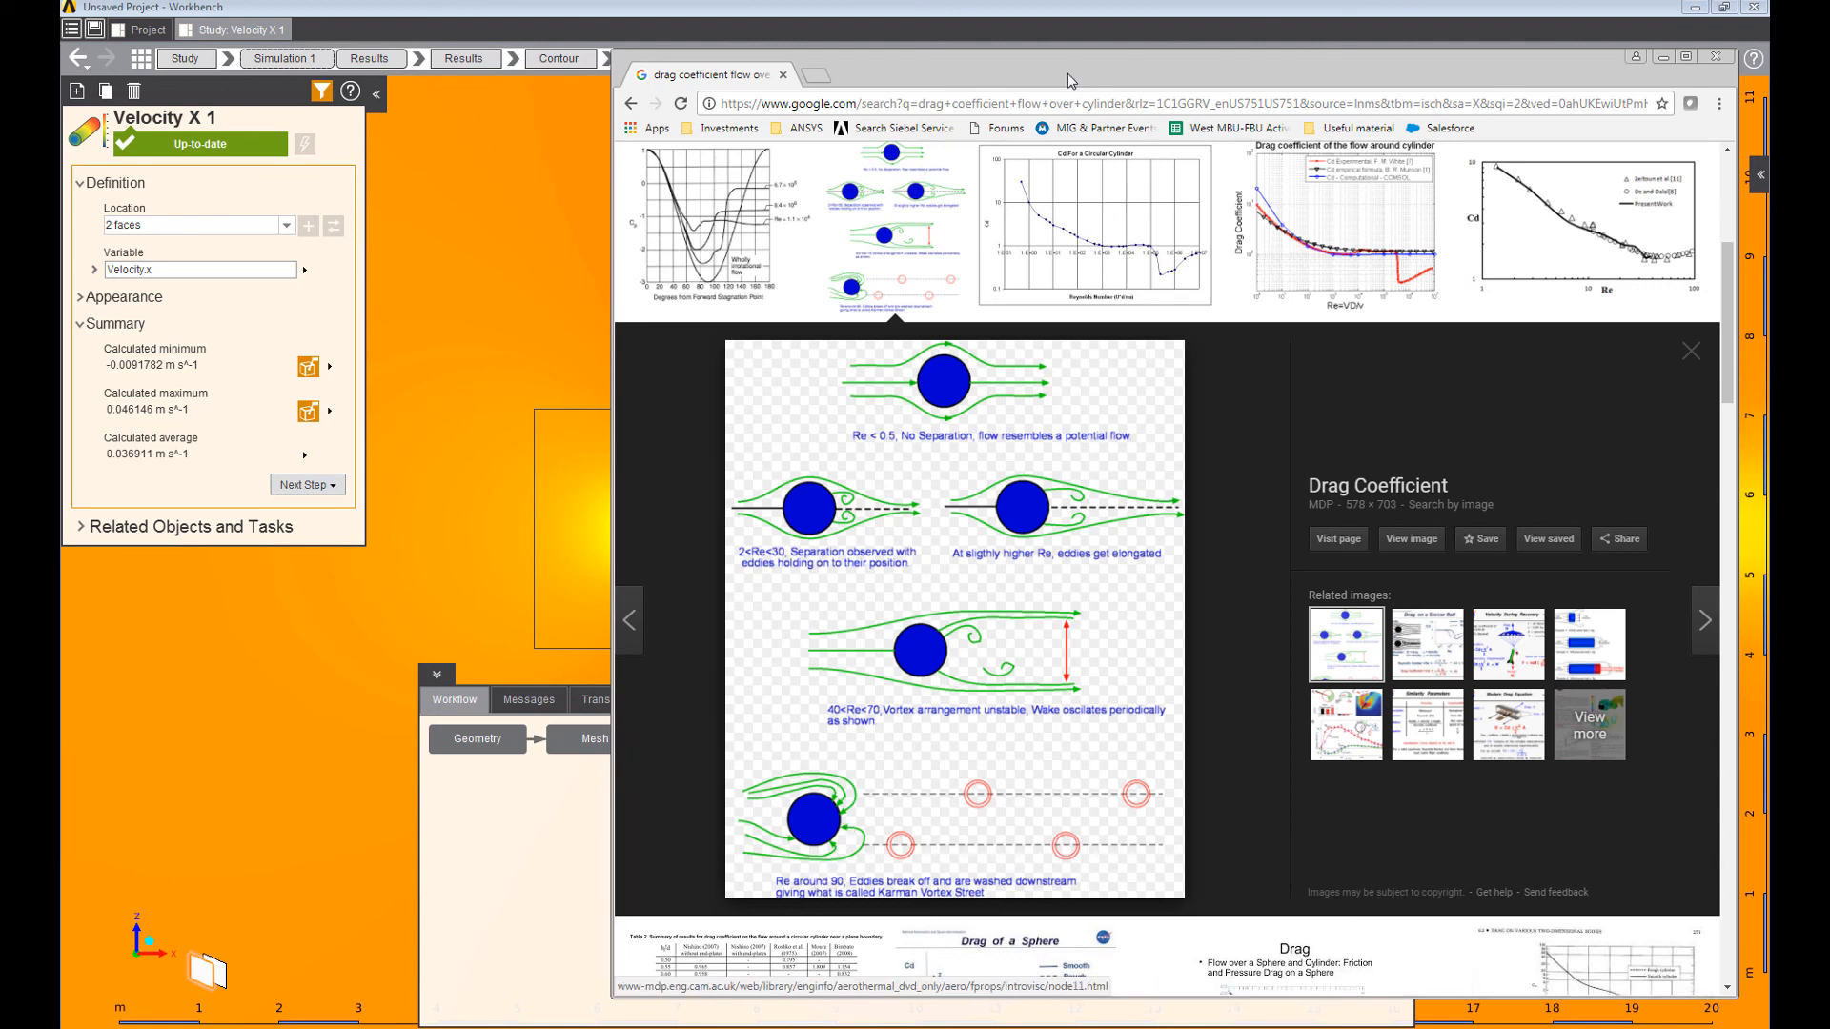
left_click_drag(1068, 81, 1829, 29)
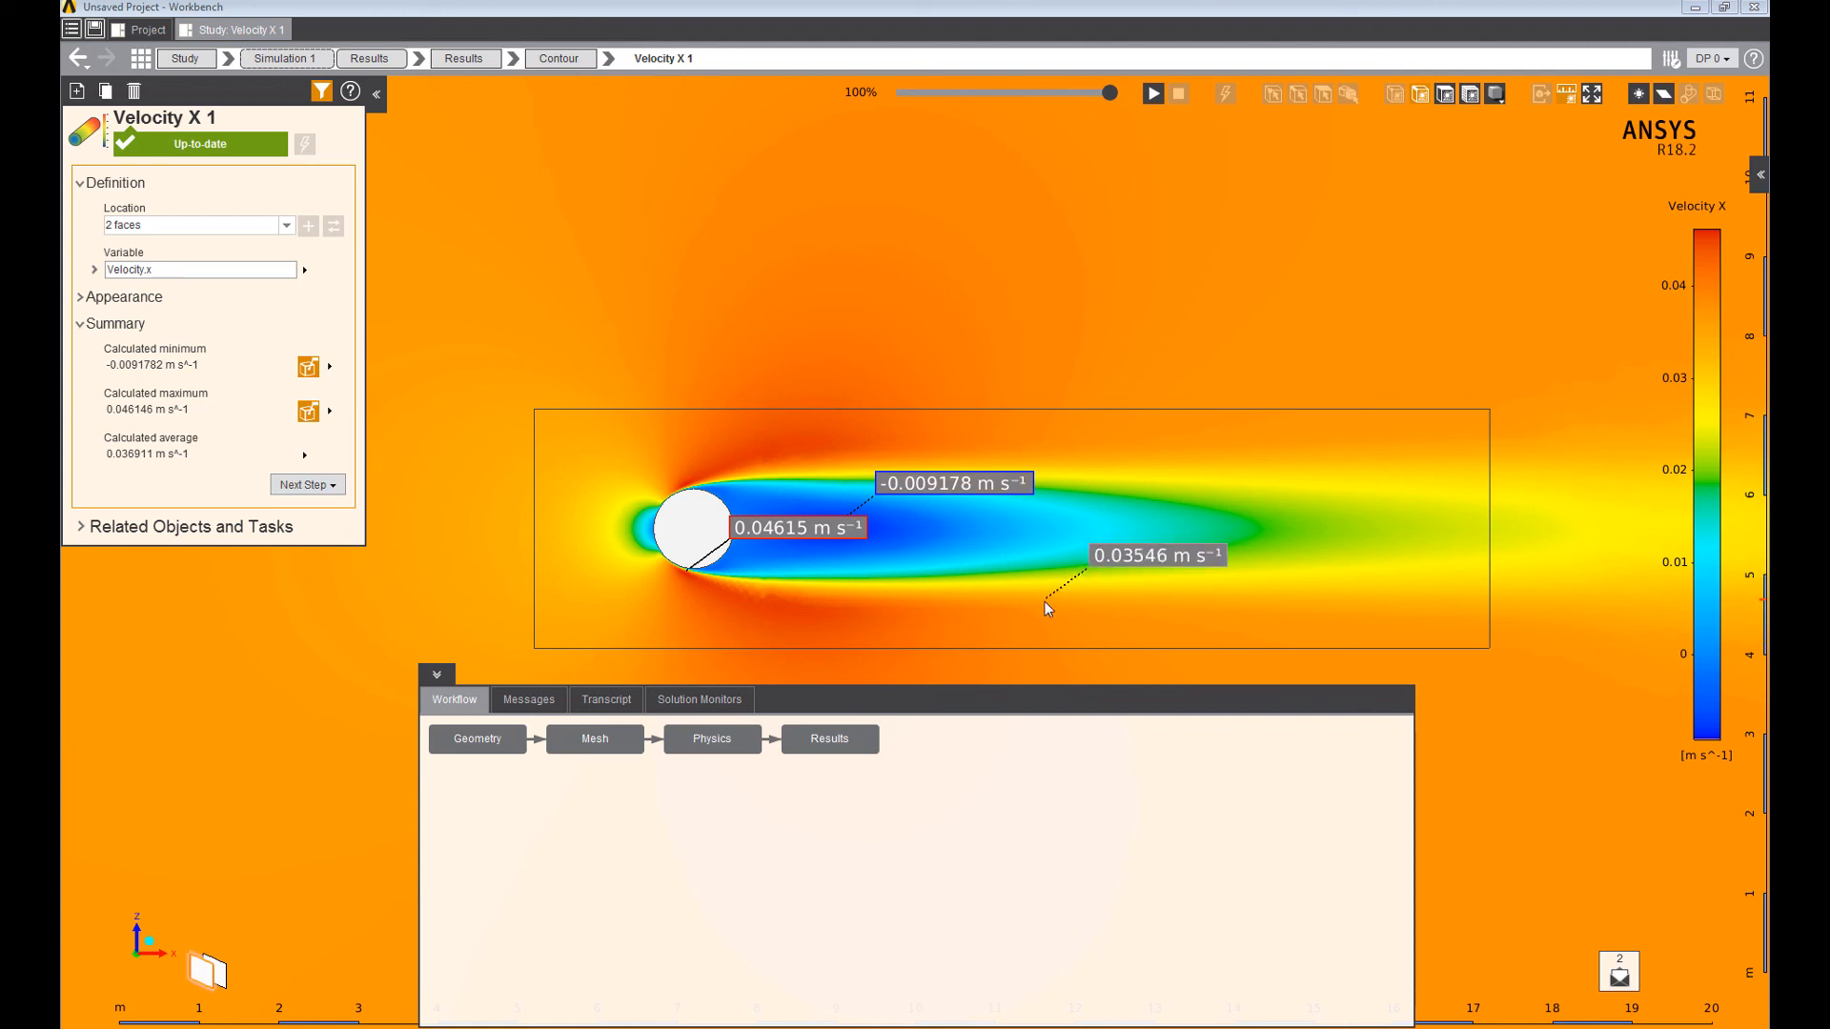
Change the turbulence model in the physics options to Off (laminar), apply it and return to the Physics task.
left_click(733, 740)
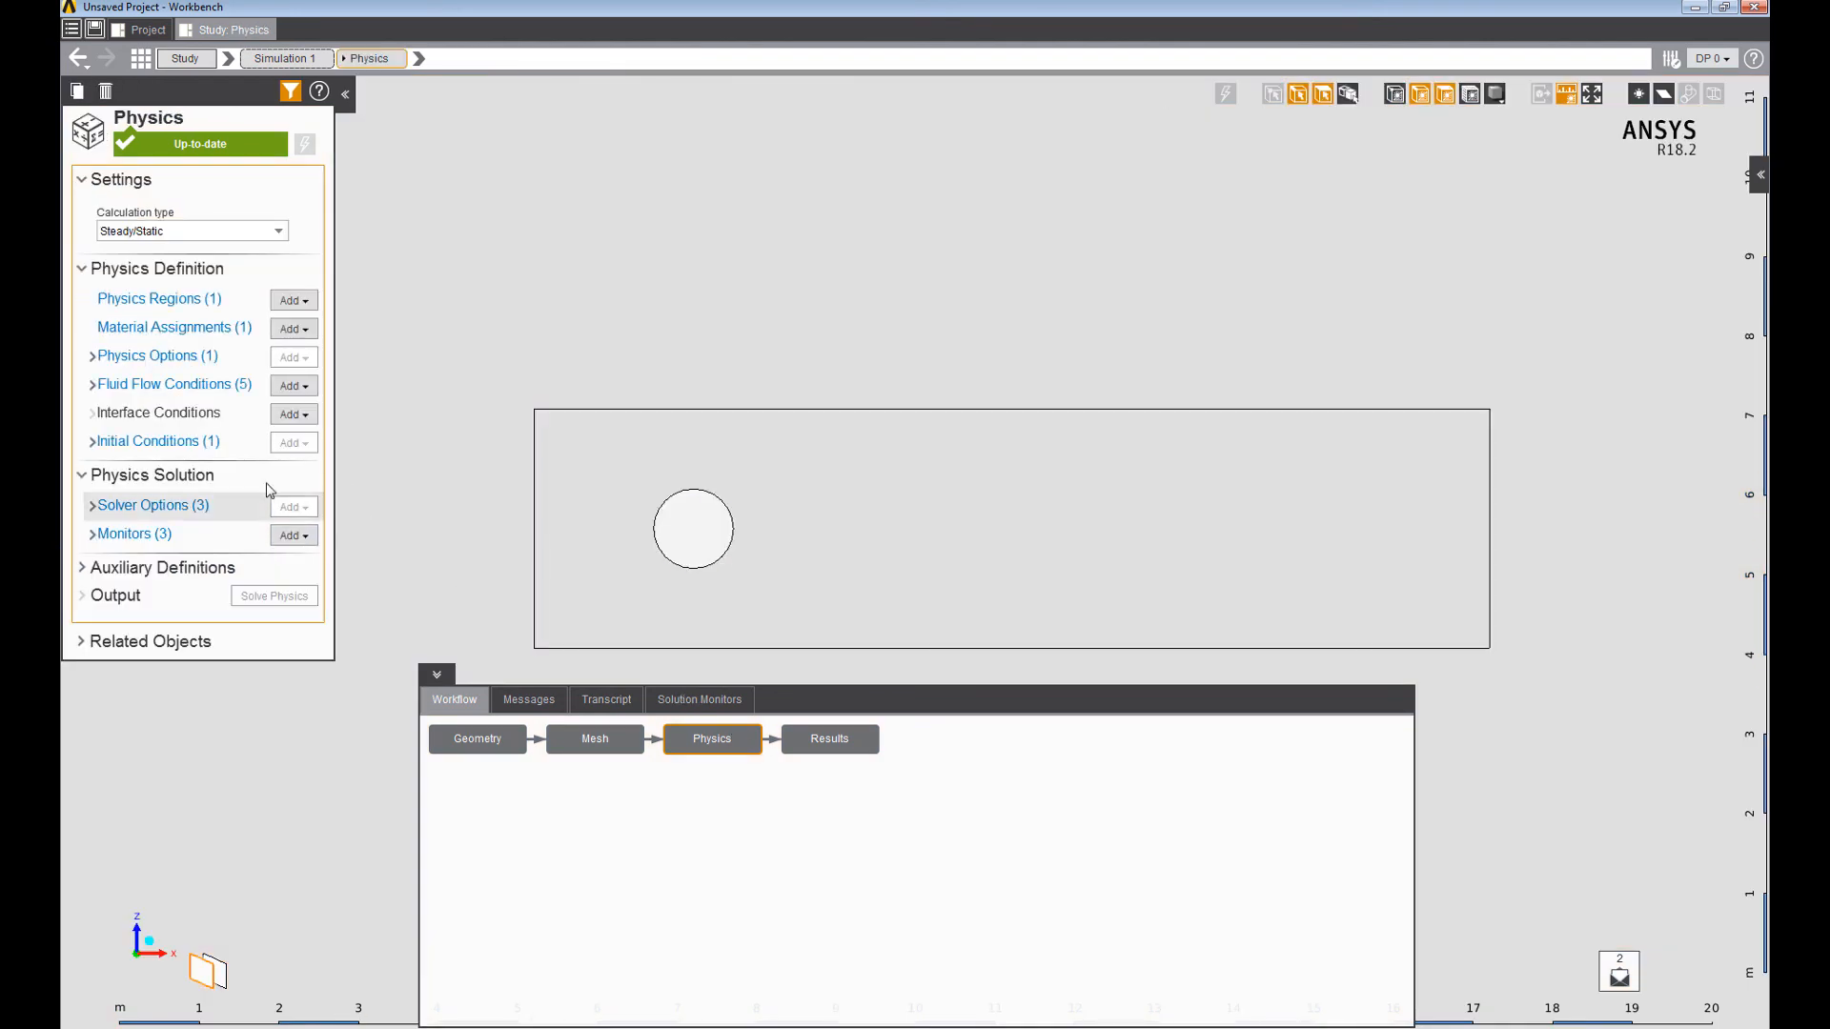
left_click(167, 365)
left_click(200, 322)
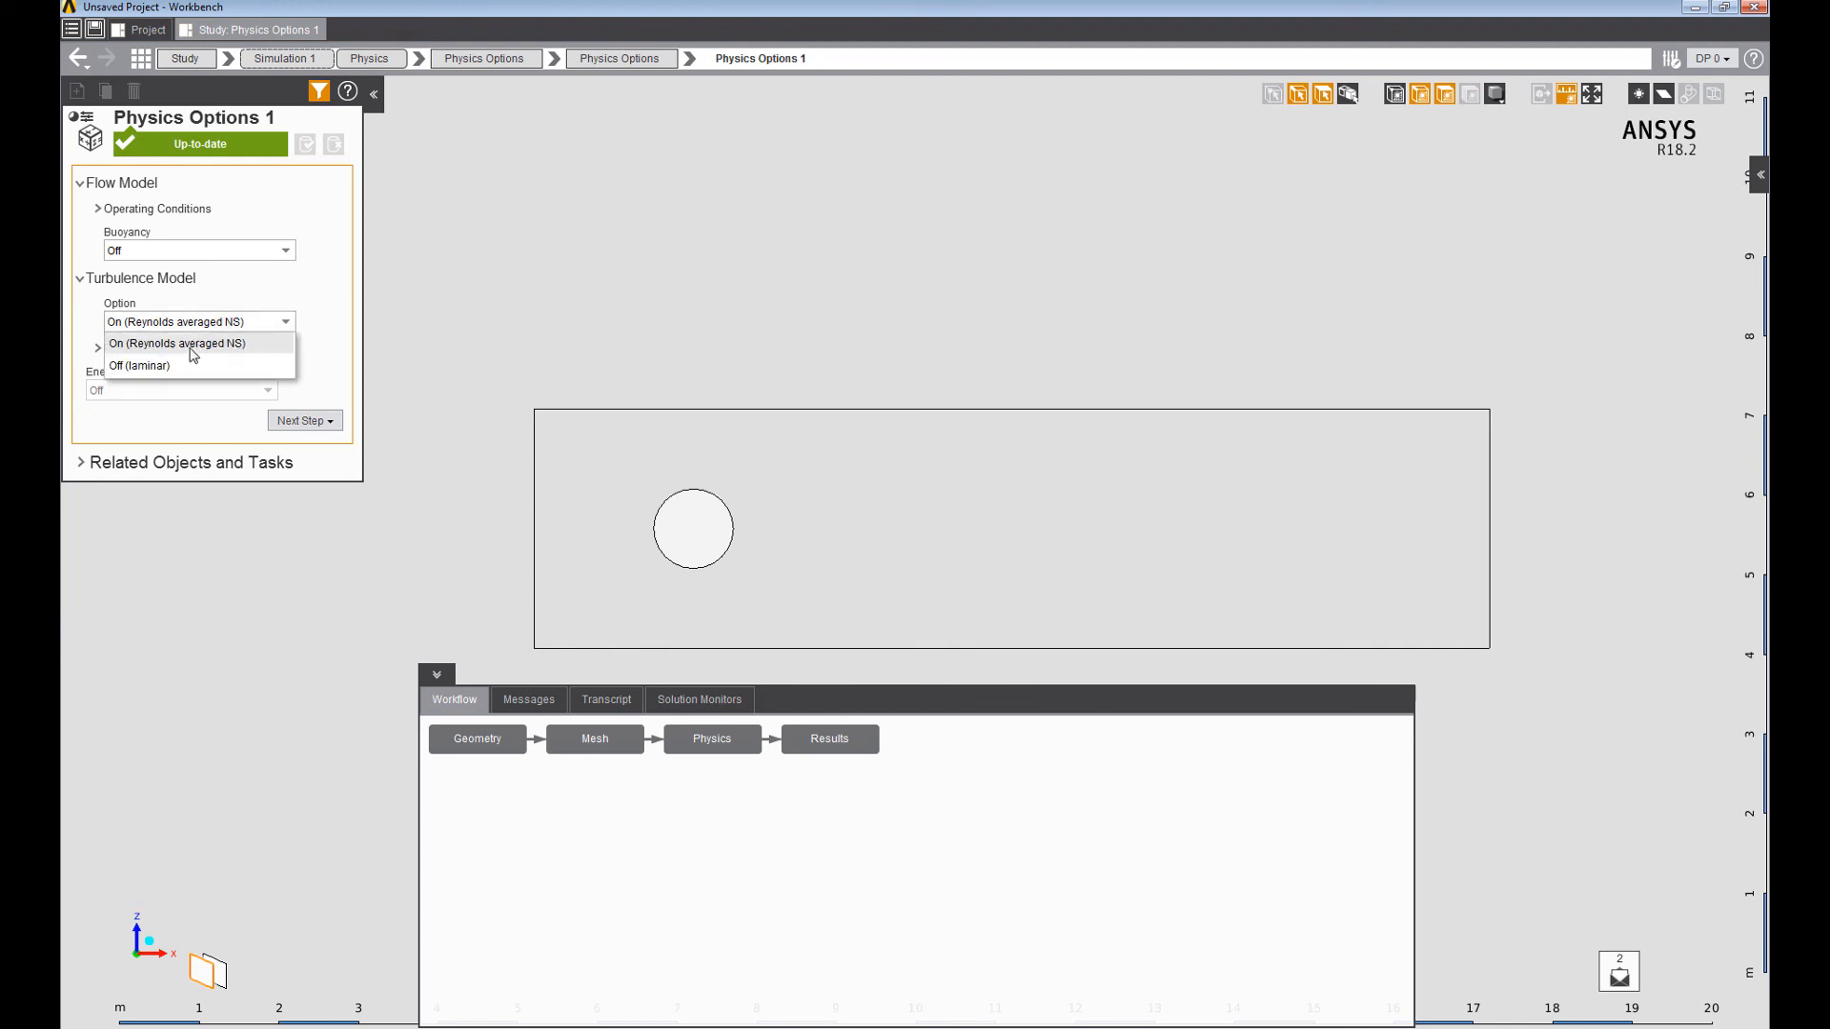
left_click(162, 366)
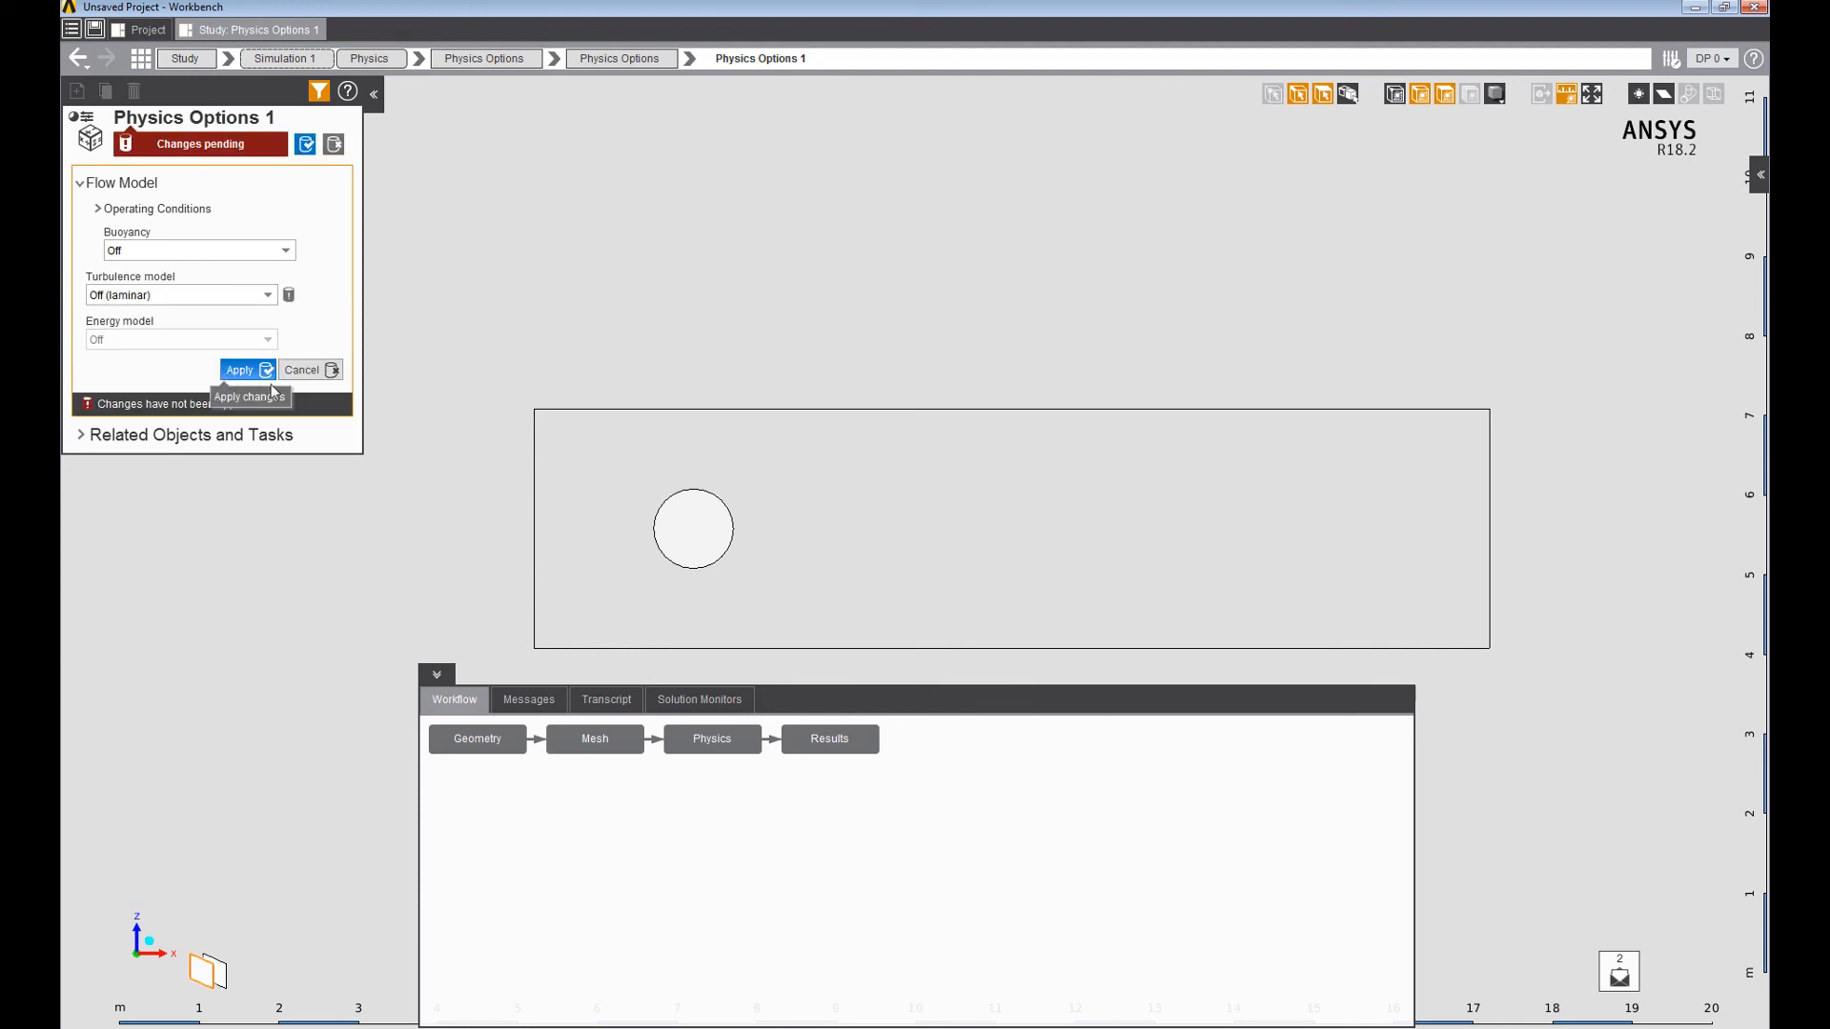
left_click(256, 374)
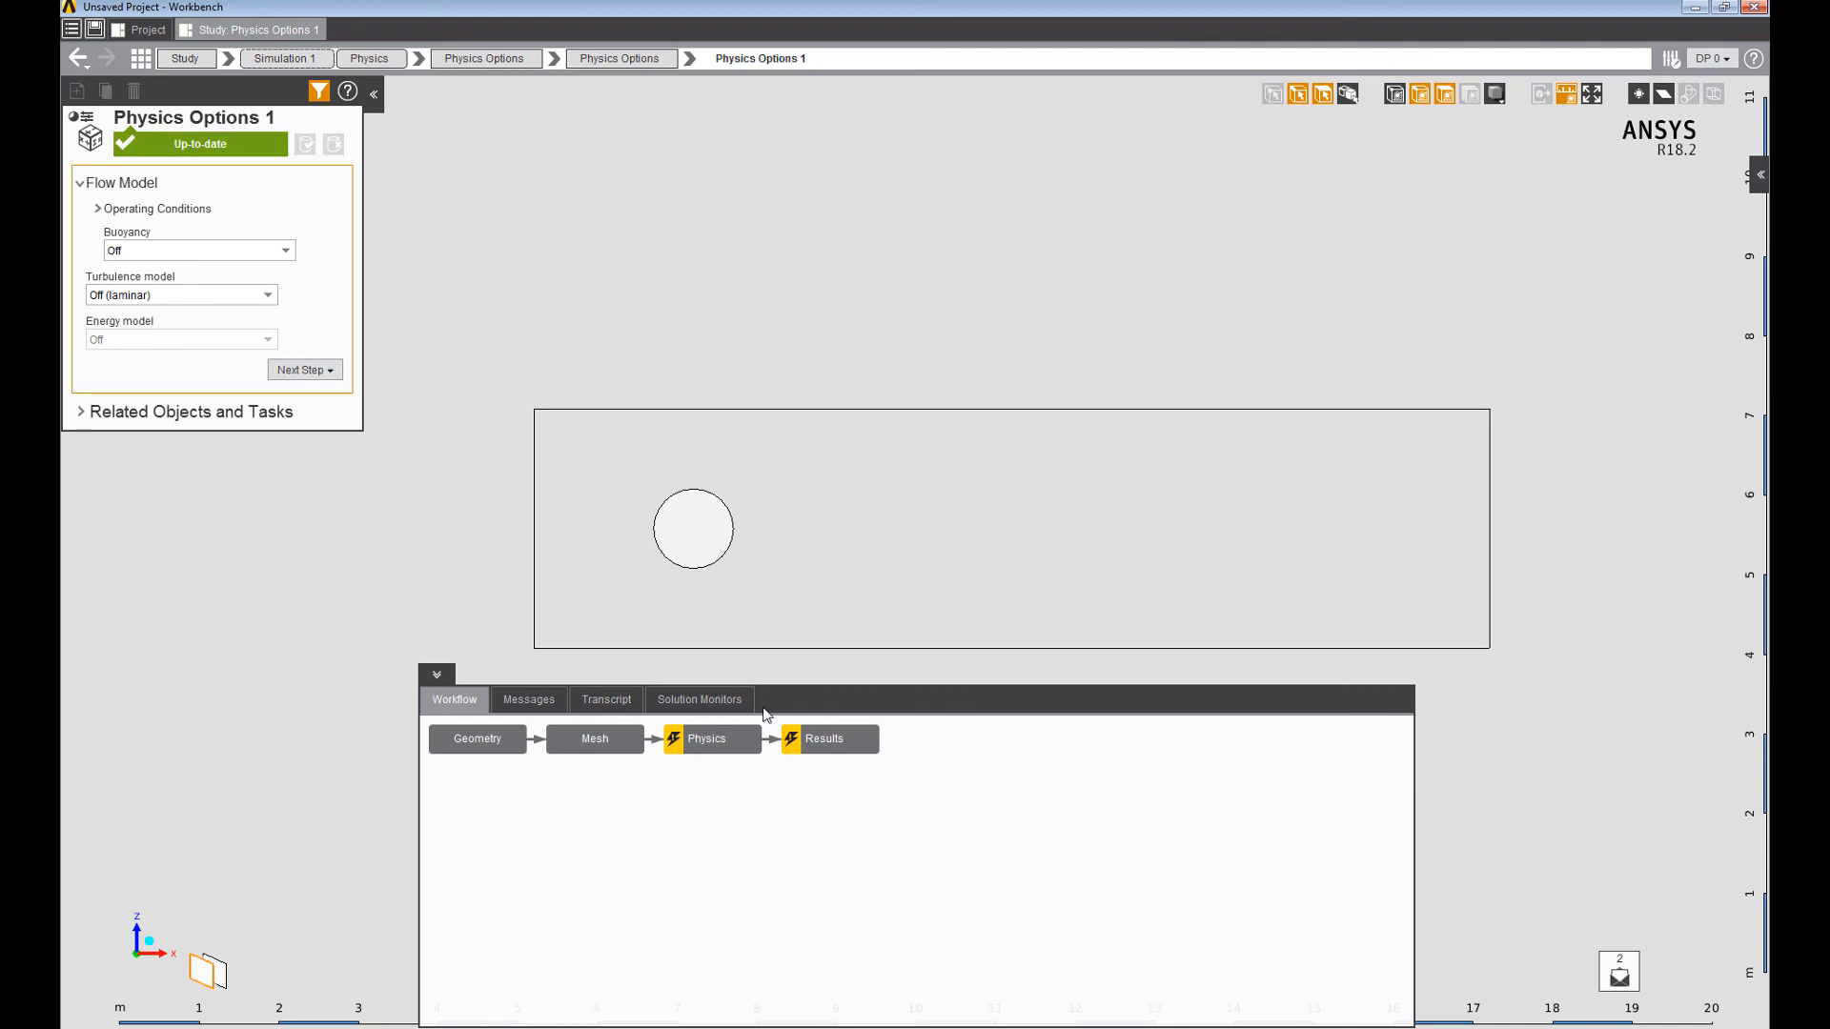
left_click(716, 738)
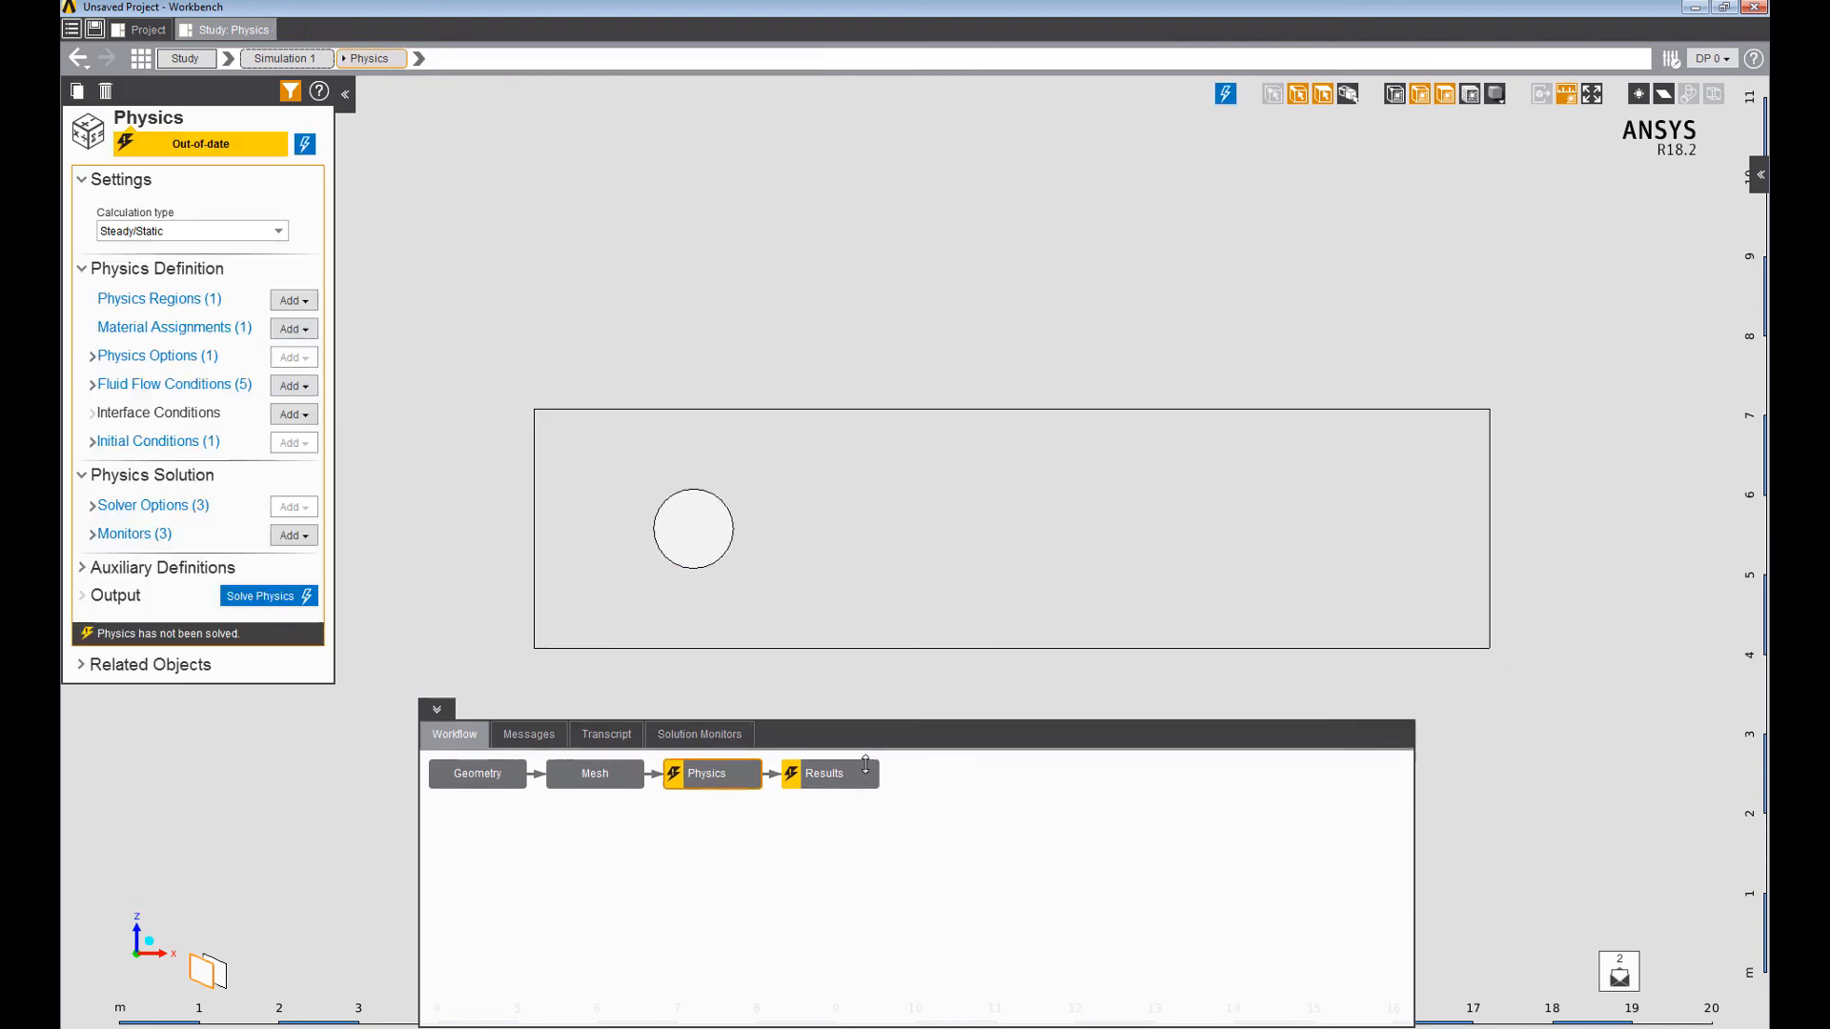
Start solving the steady laminar physics and enlarge the monitoring area below the model.
right_click(729, 707)
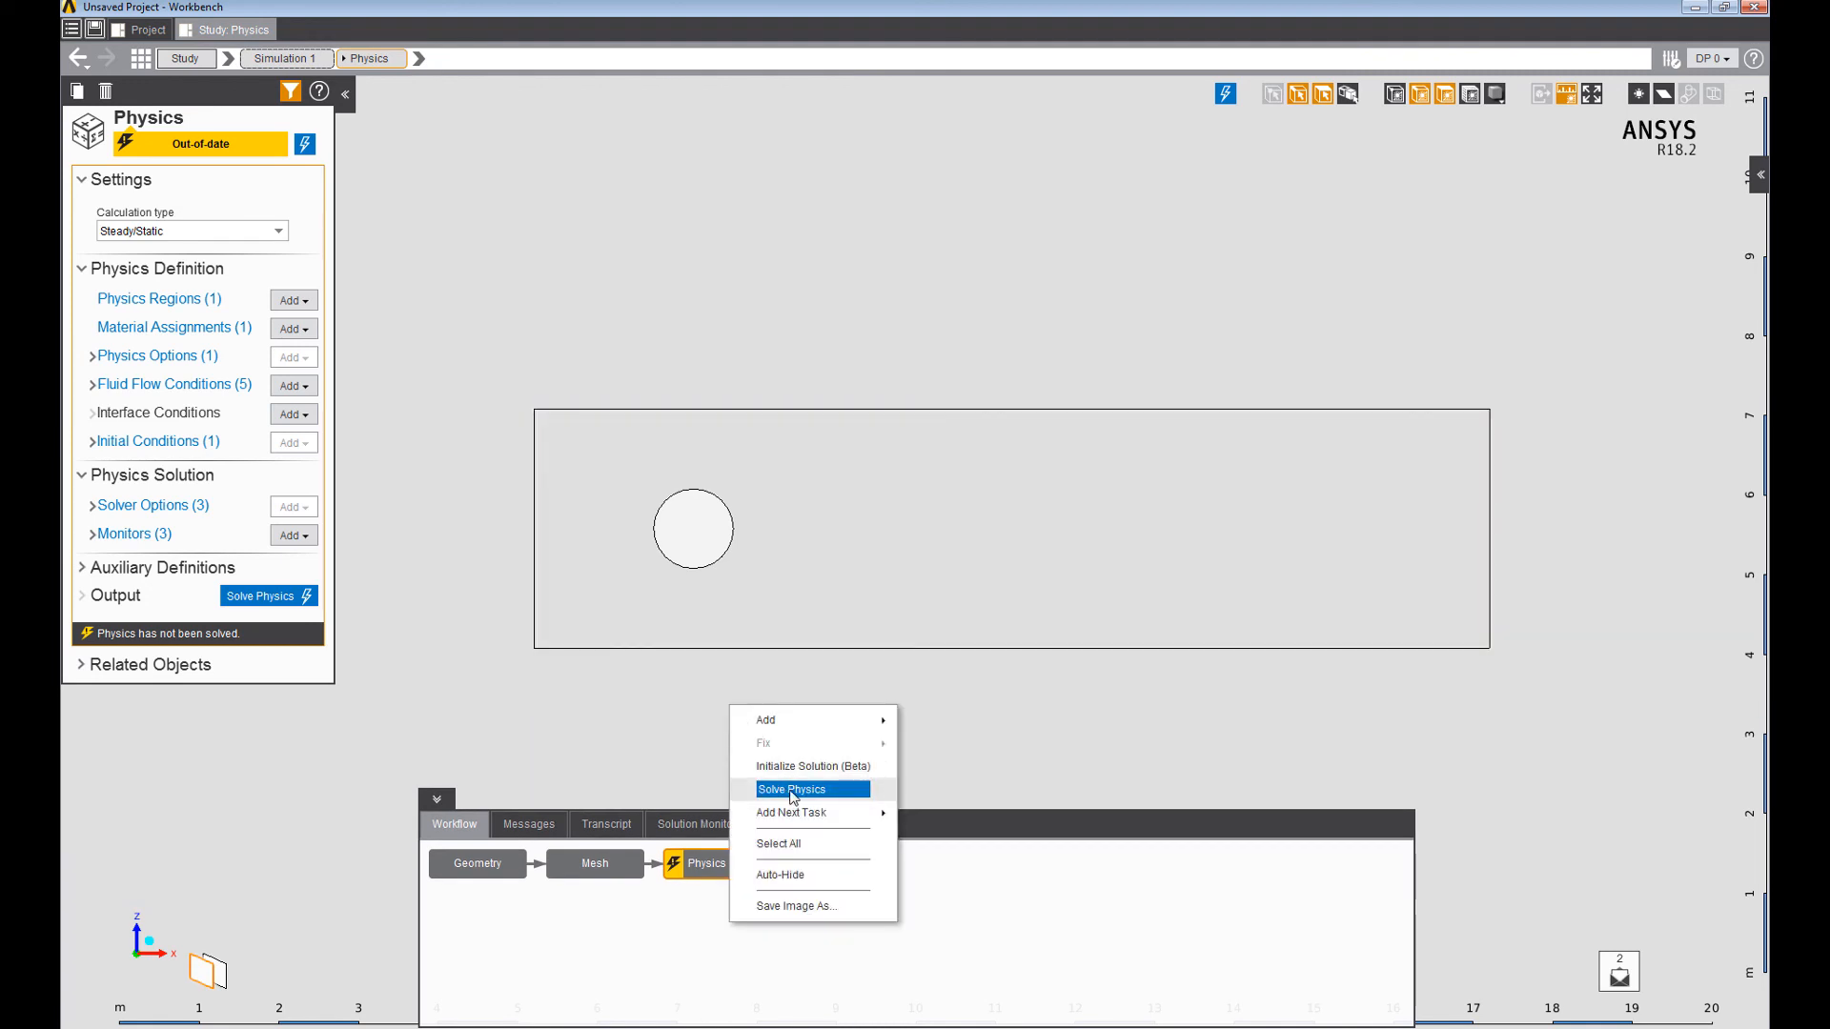
left_click(792, 790)
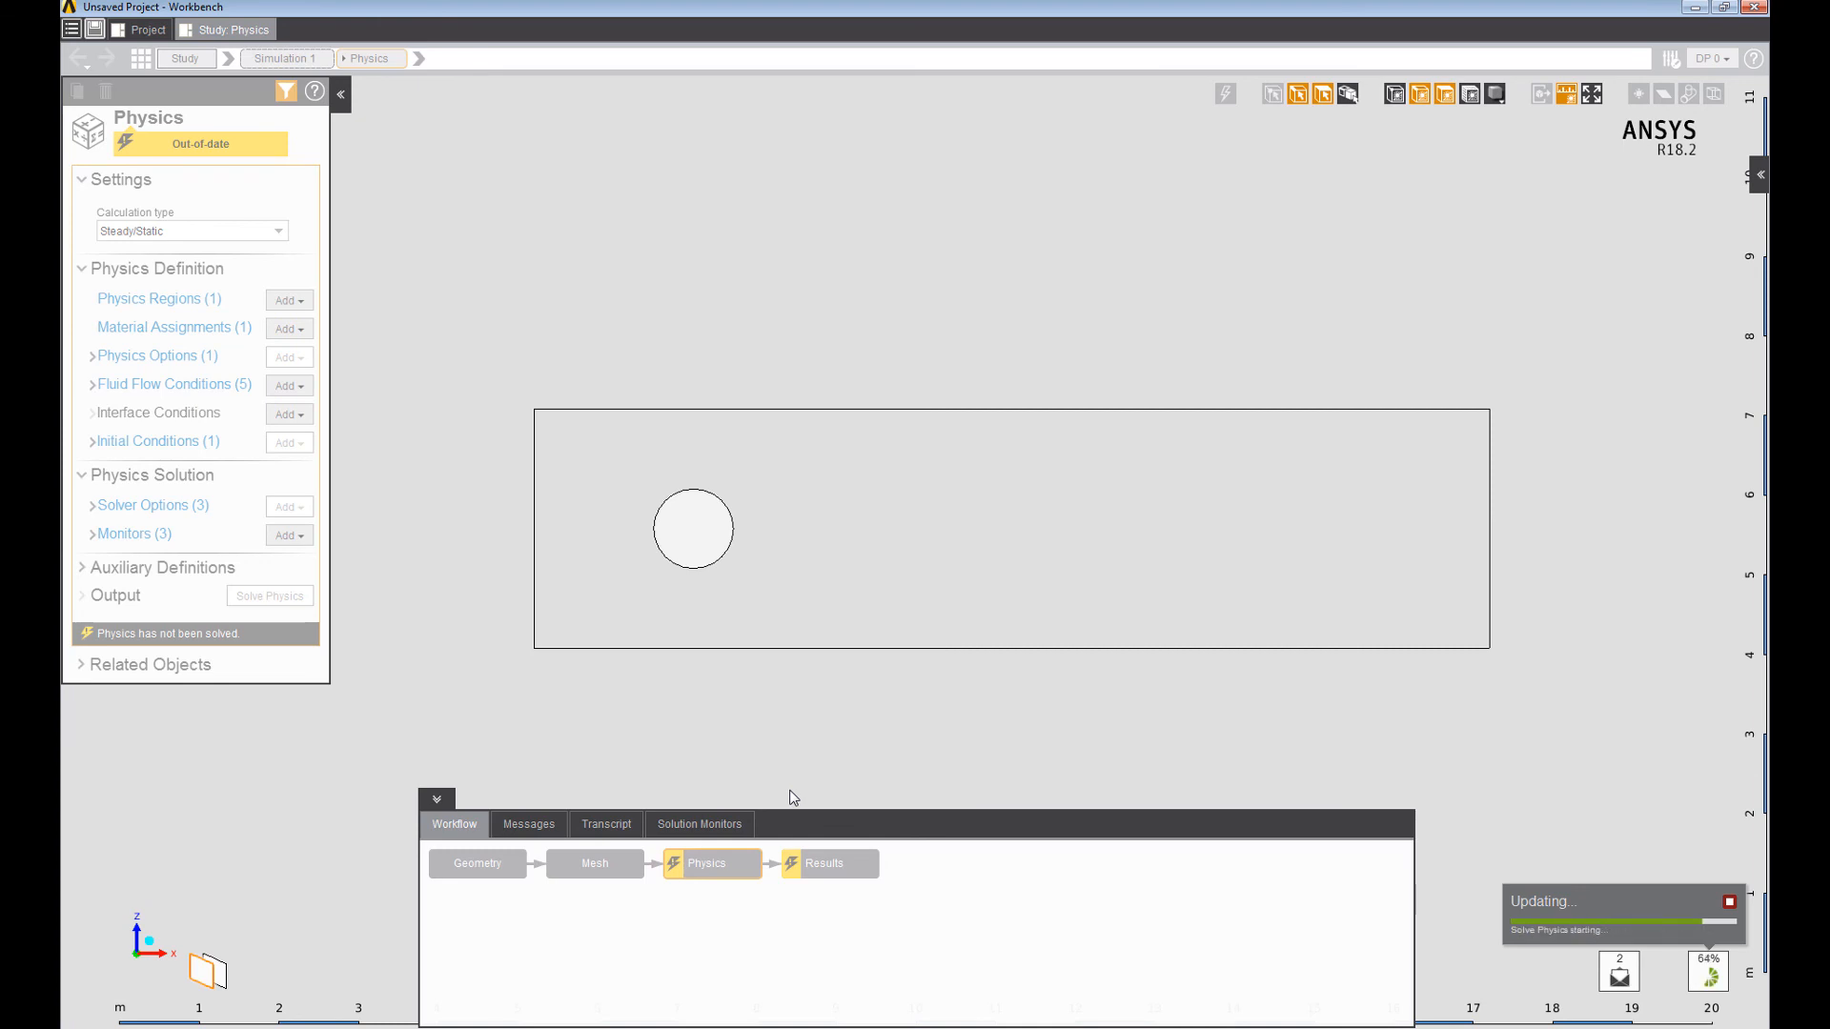
left_click_drag(817, 803, 821, 606)
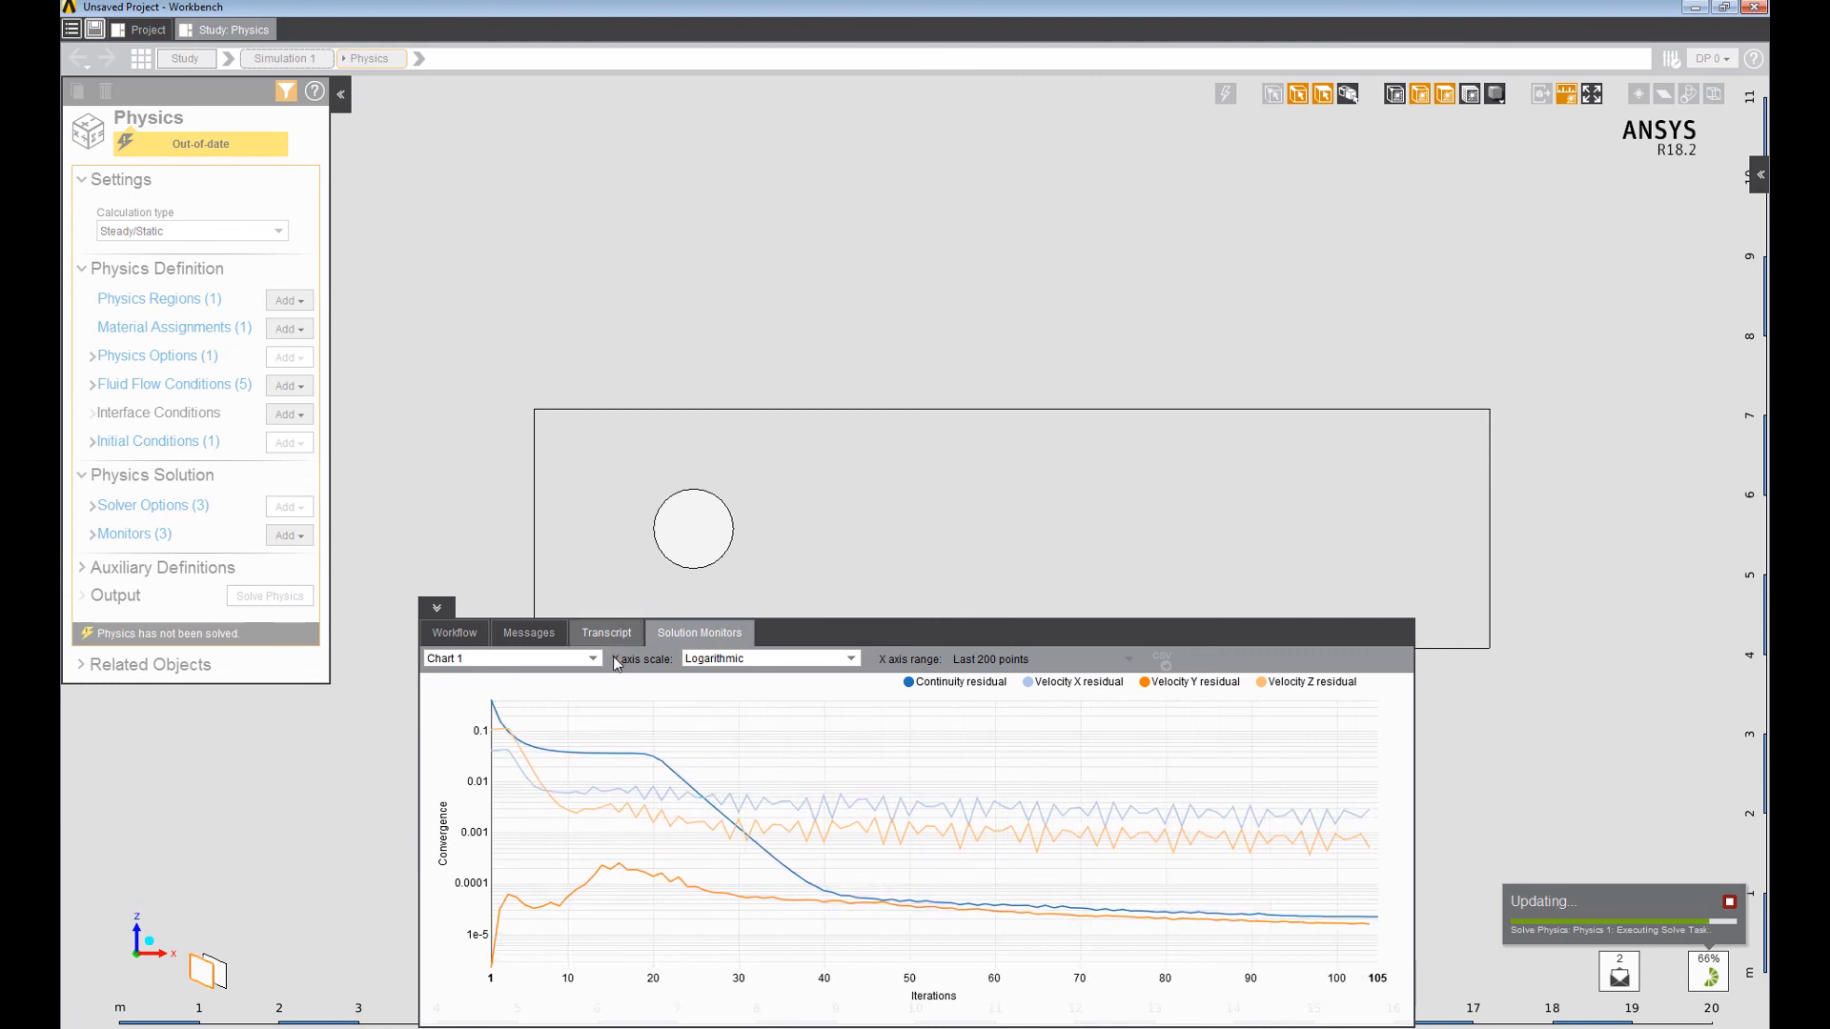
Compare the residuals chart with the Calculated Value 1 chart during the steady solve, and interrupt the solve.
left_click(534, 658)
left_click(538, 697)
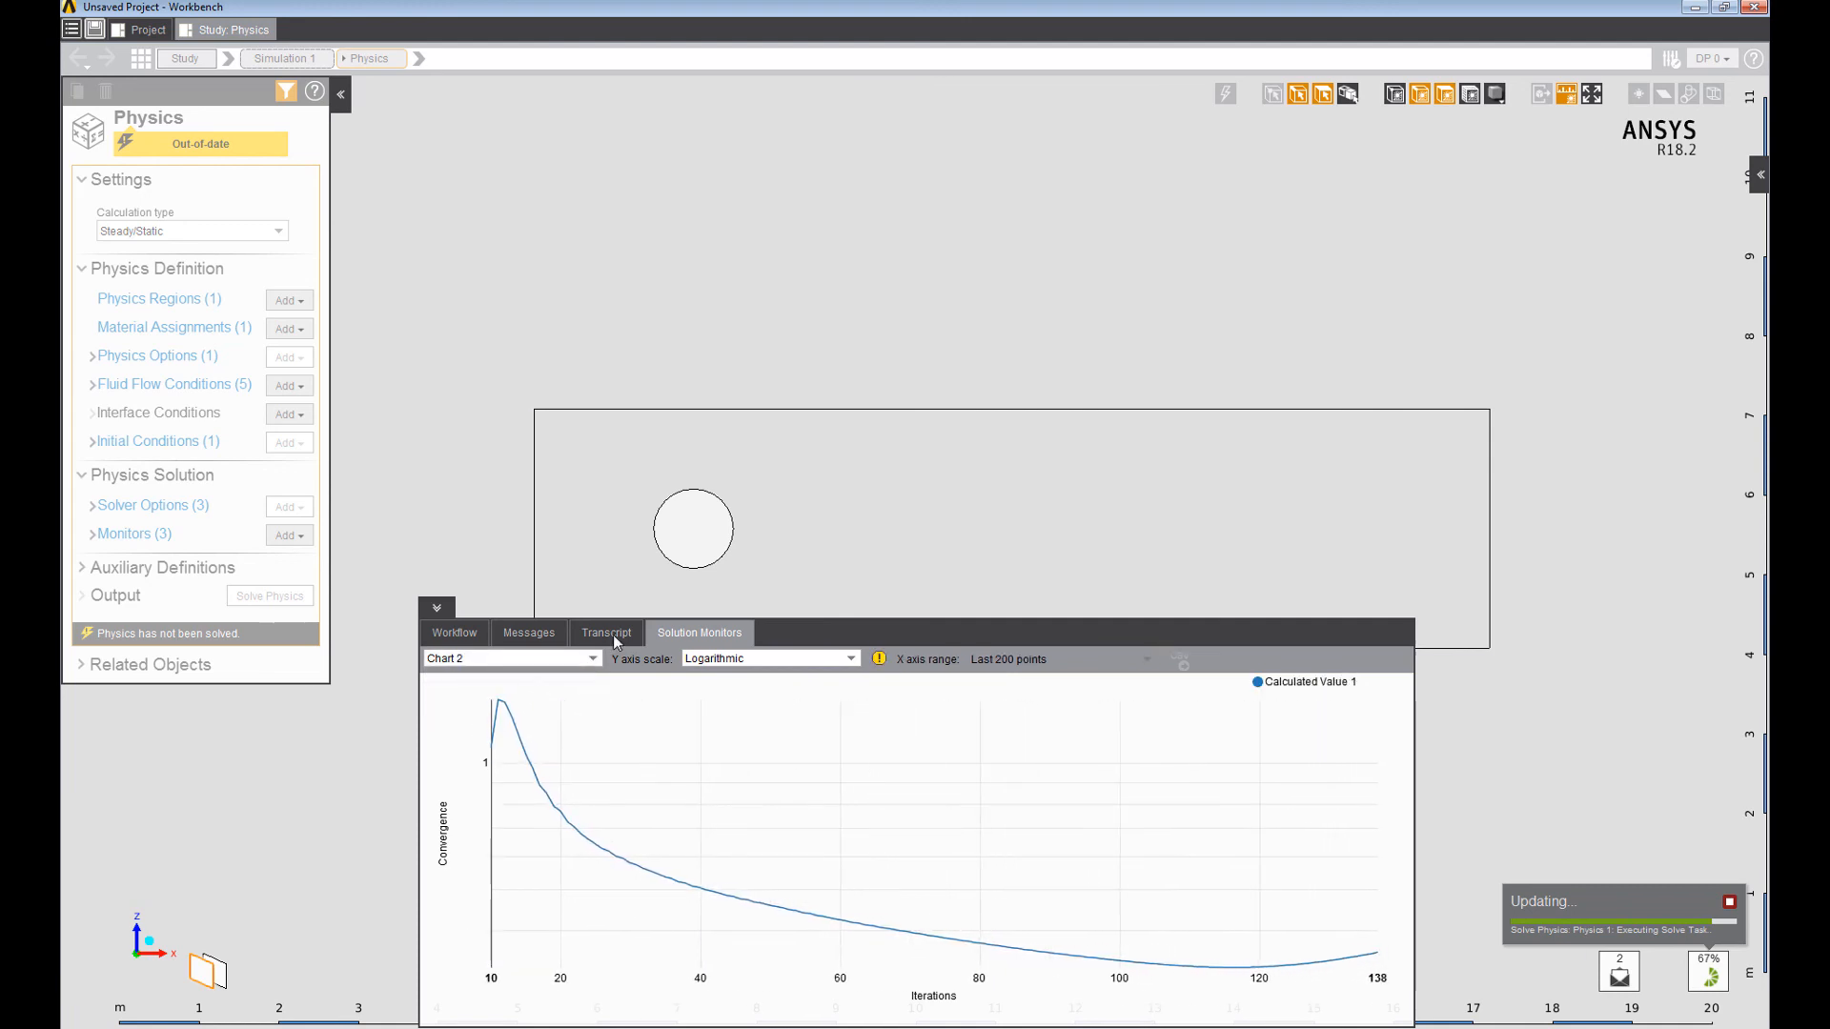
left_click(534, 658)
left_click(535, 677)
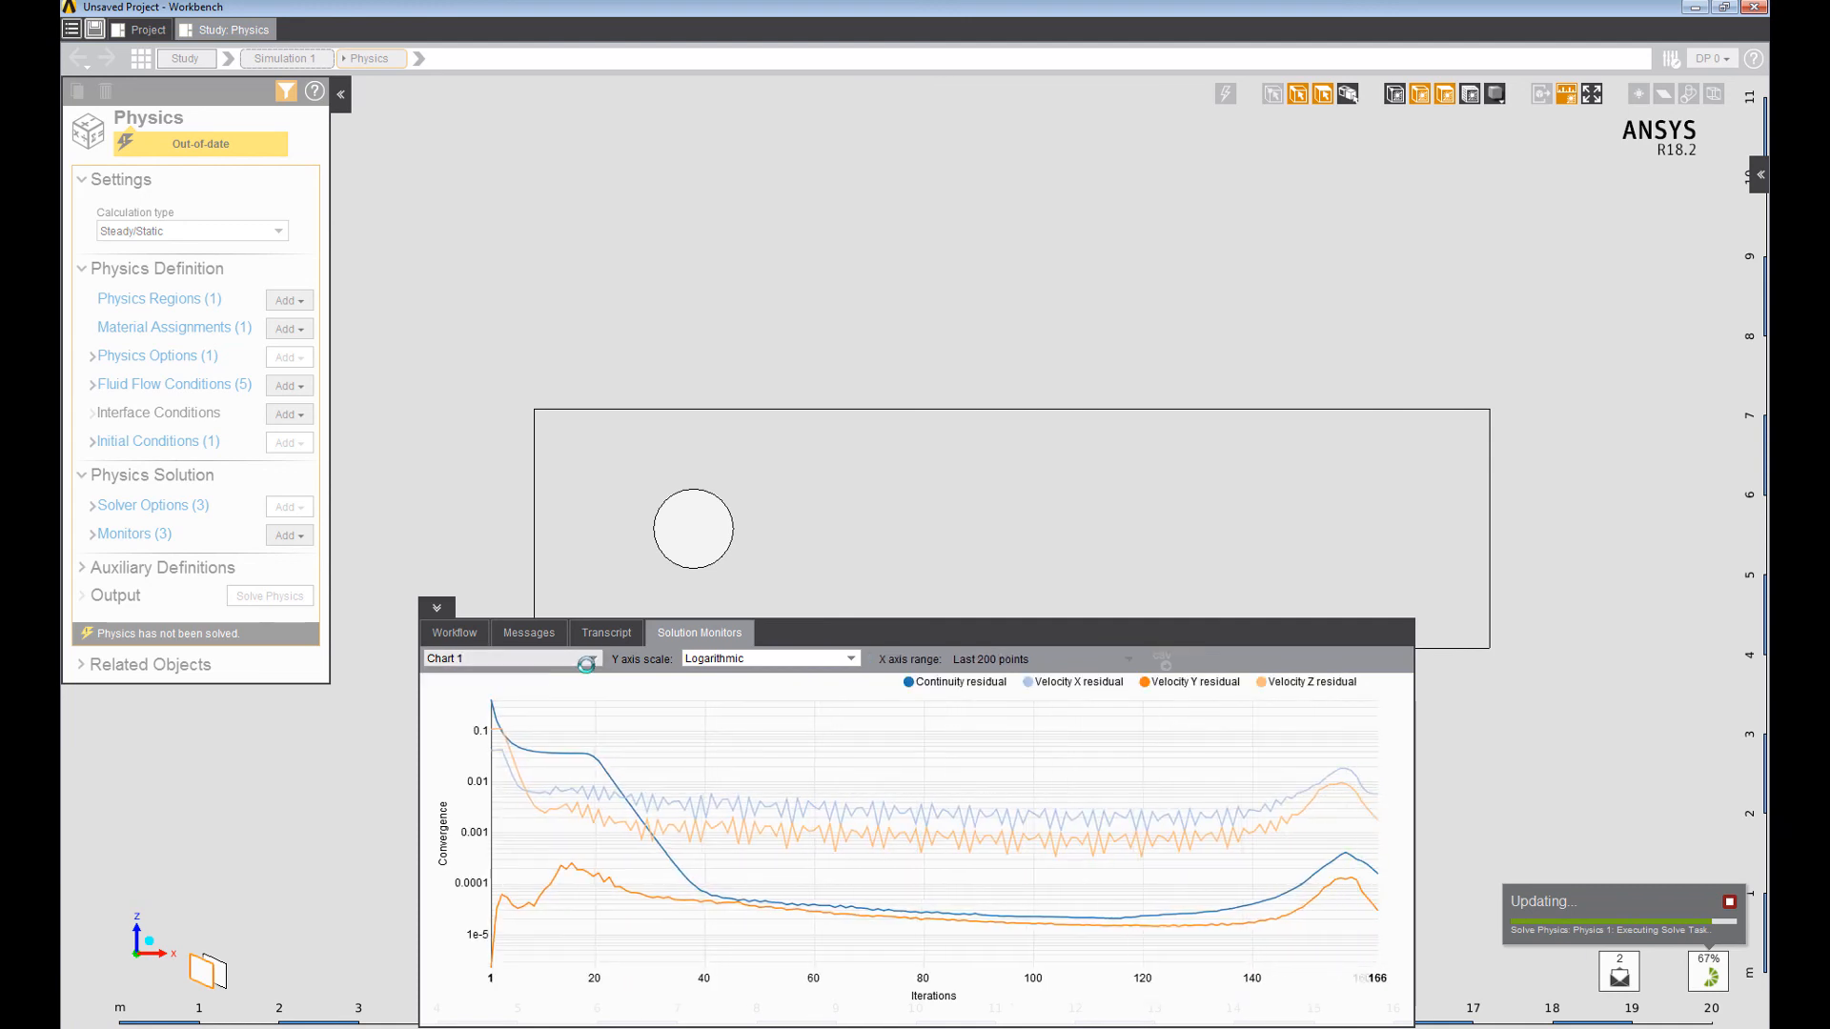
left_click(533, 659)
left_click(557, 702)
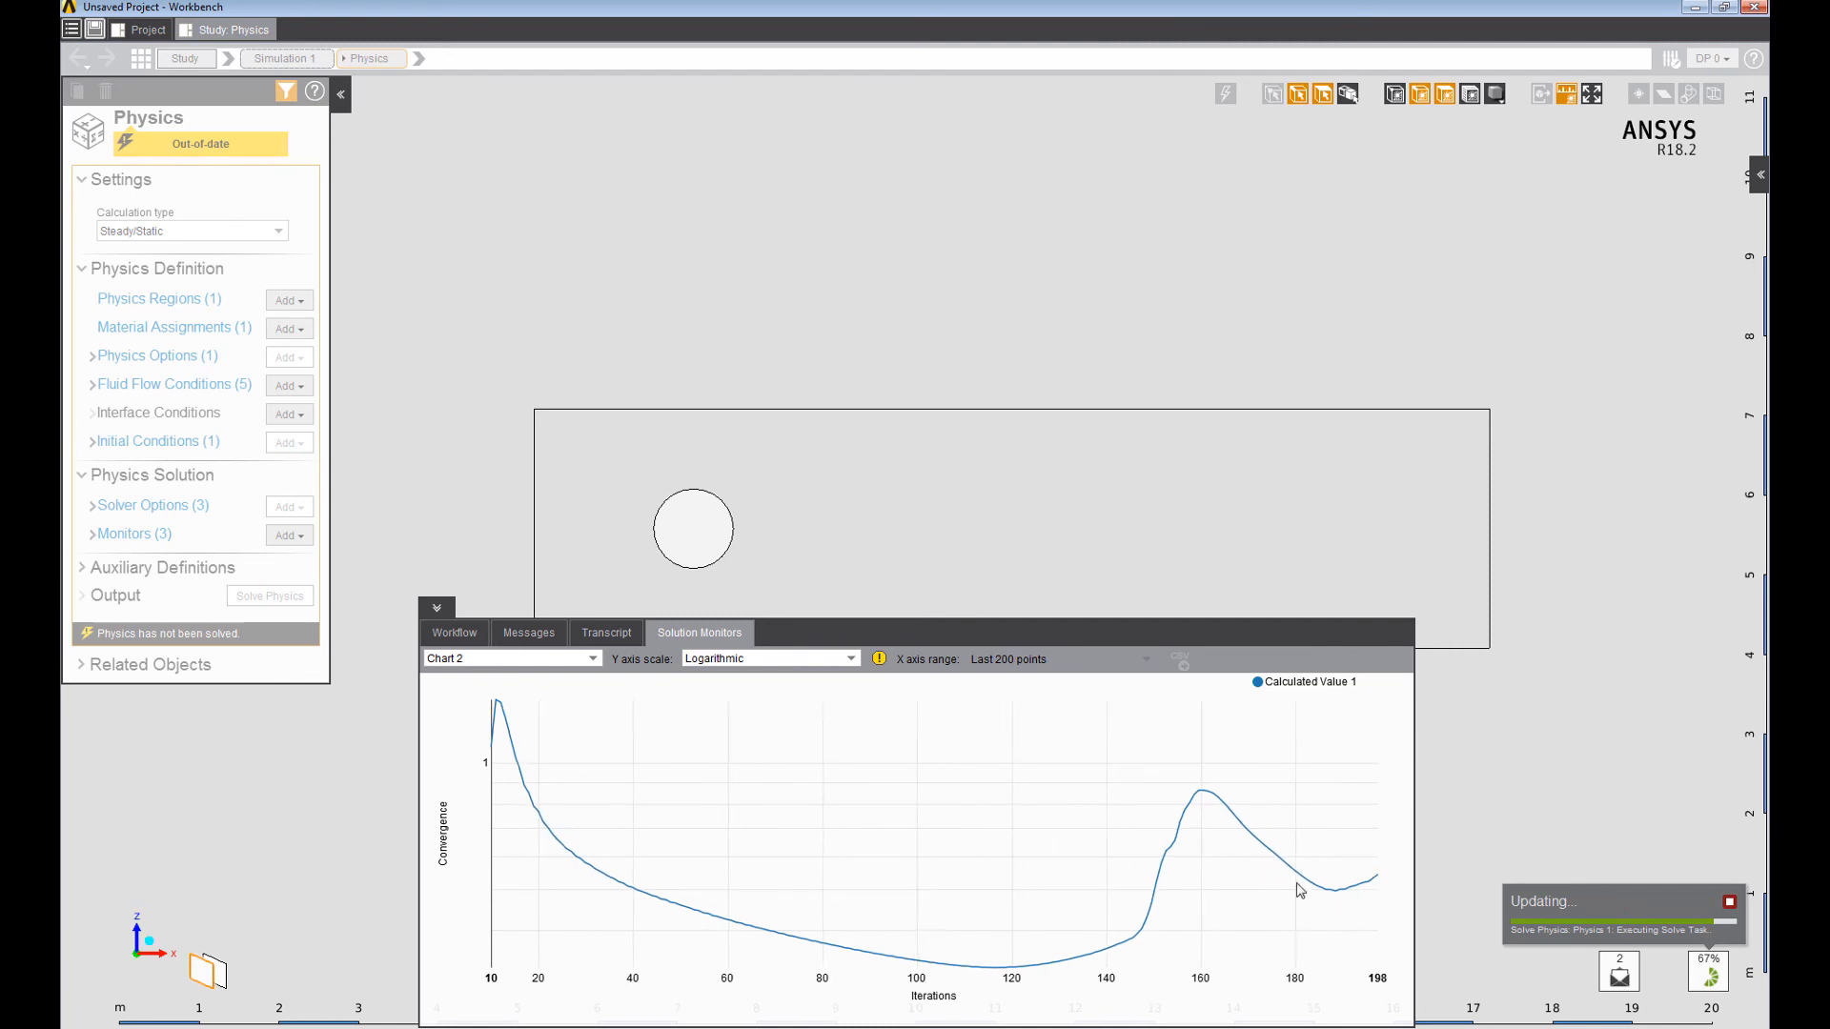
left_click(601, 670)
left_click(1247, 834)
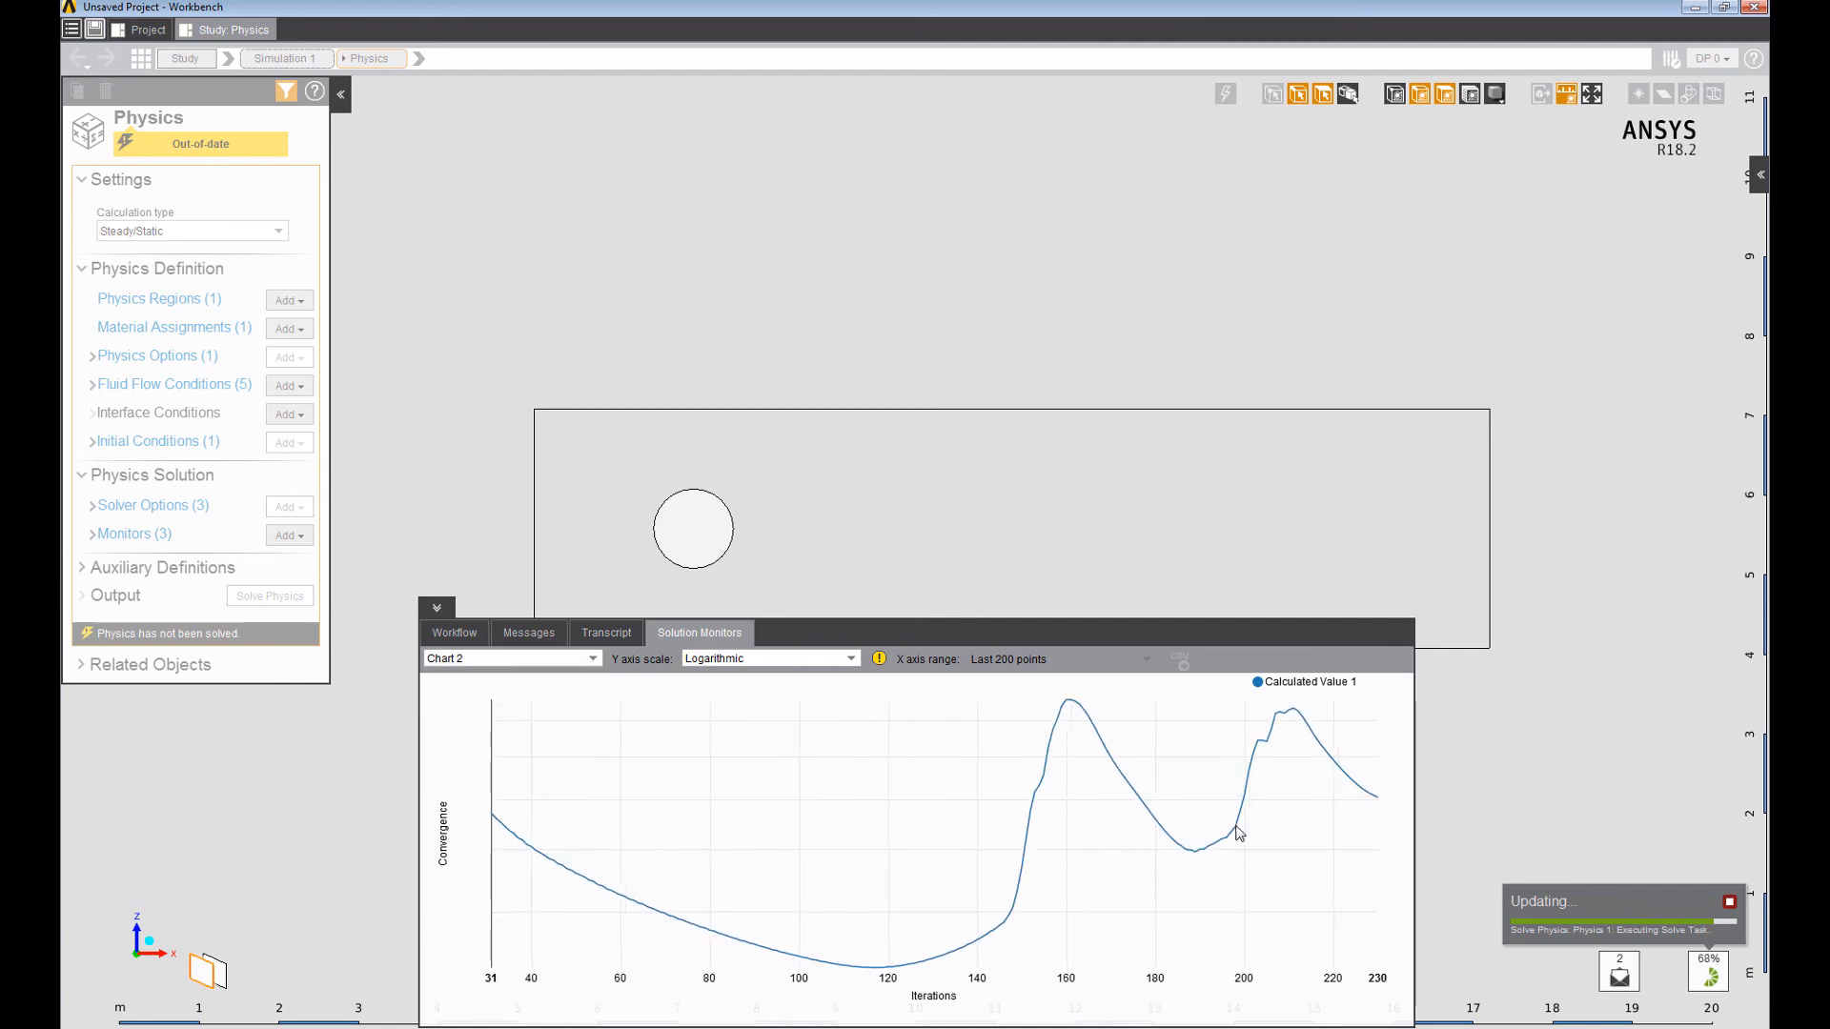
left_click(505, 659)
left_click(500, 678)
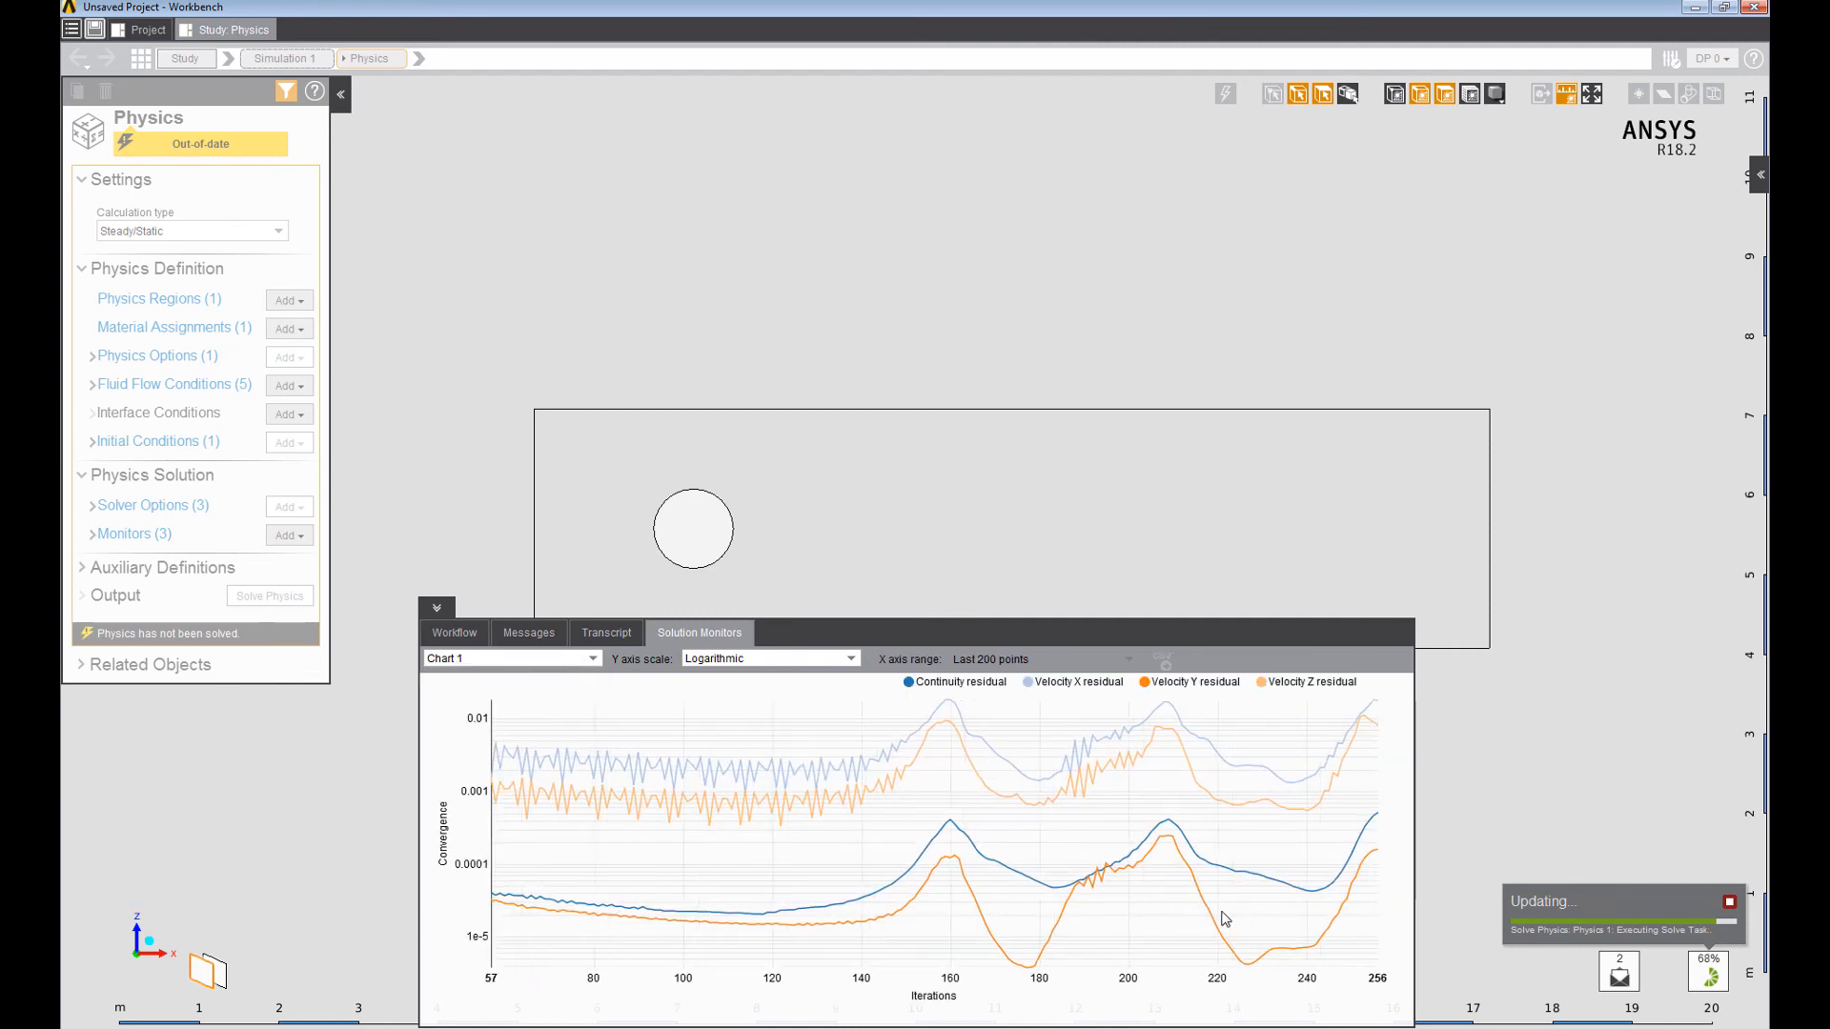
left_click(1728, 901)
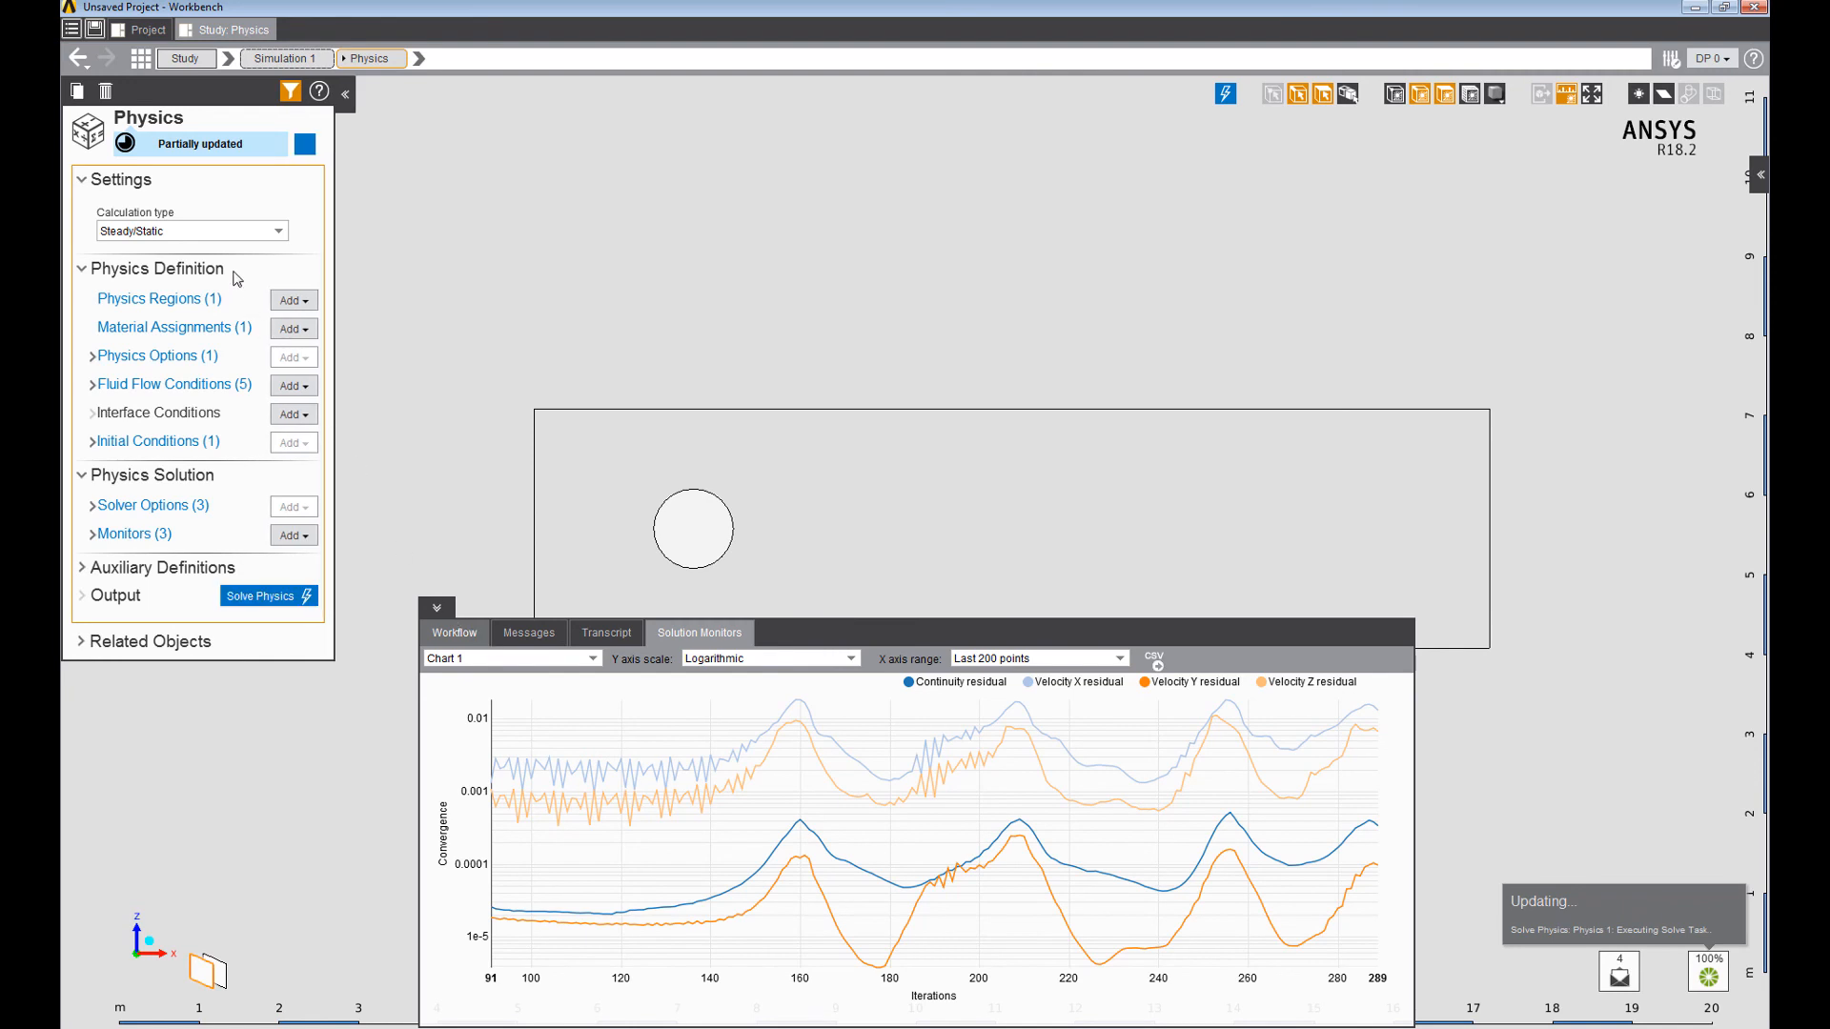
Set the physics calculation type to Time-dependent with a duration of 1000 s.
left_click(235, 233)
left_click(139, 270)
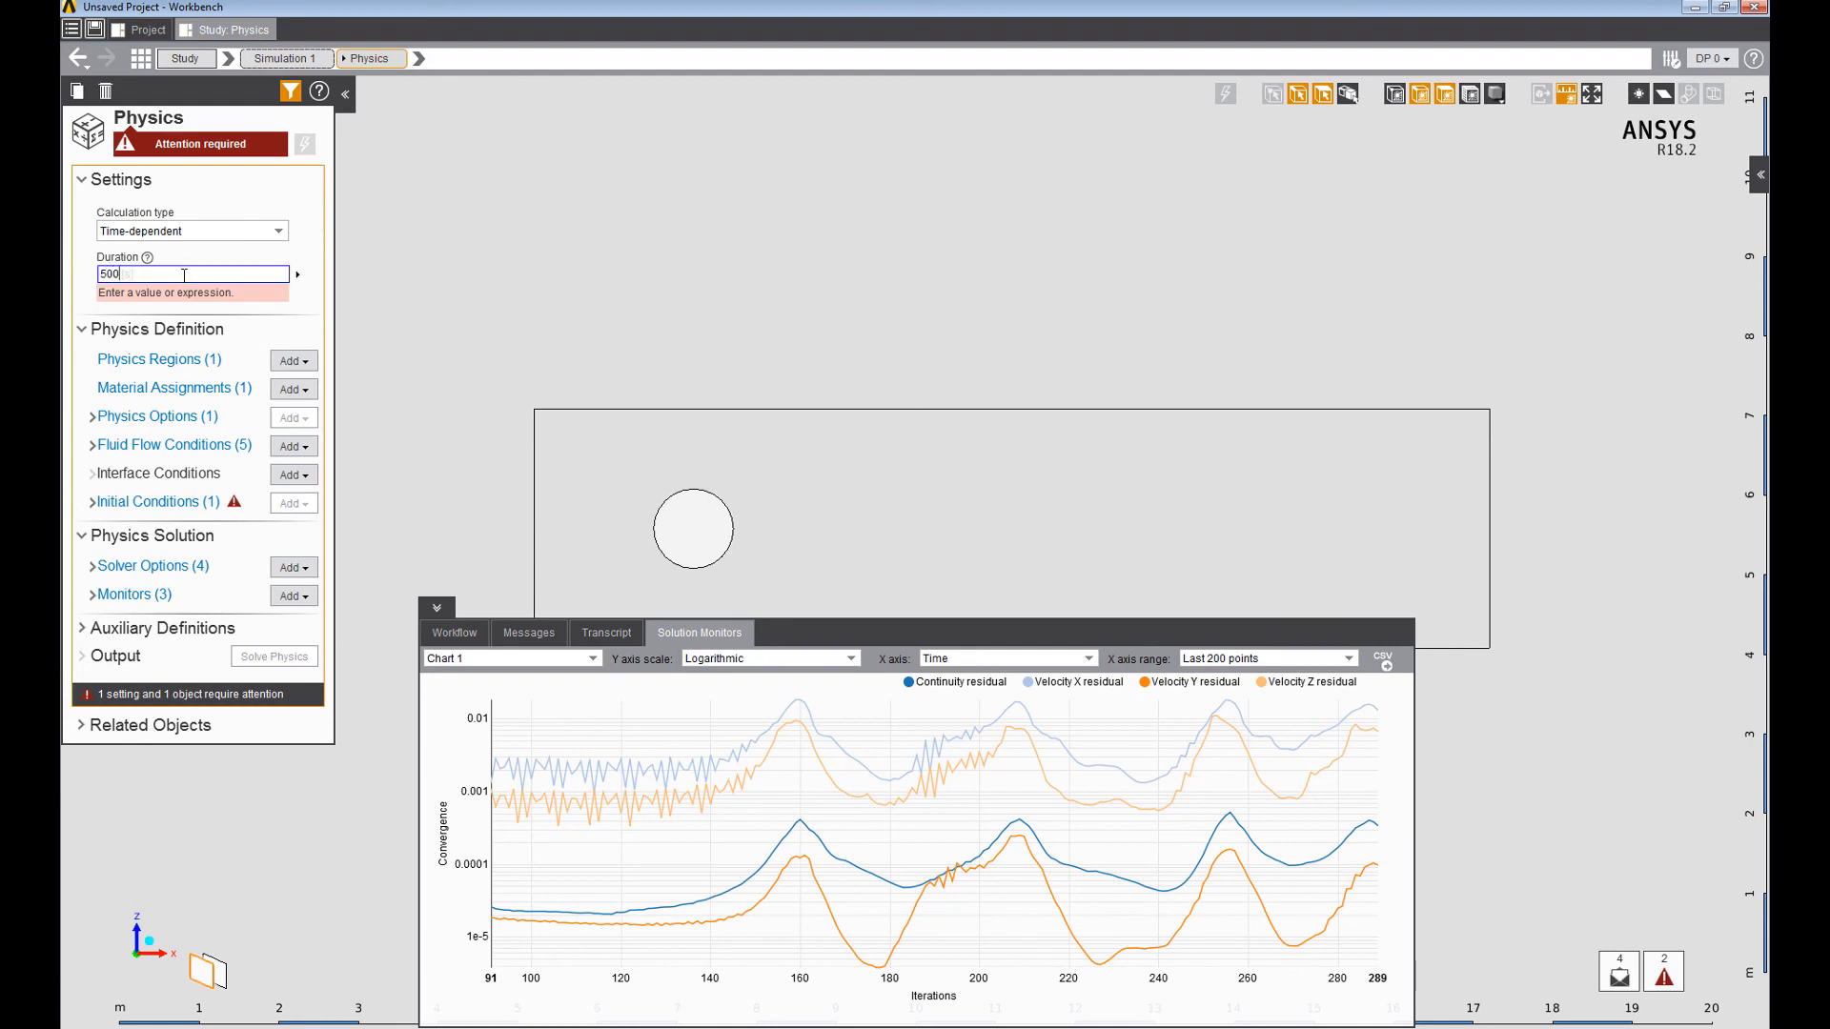
key("Return")
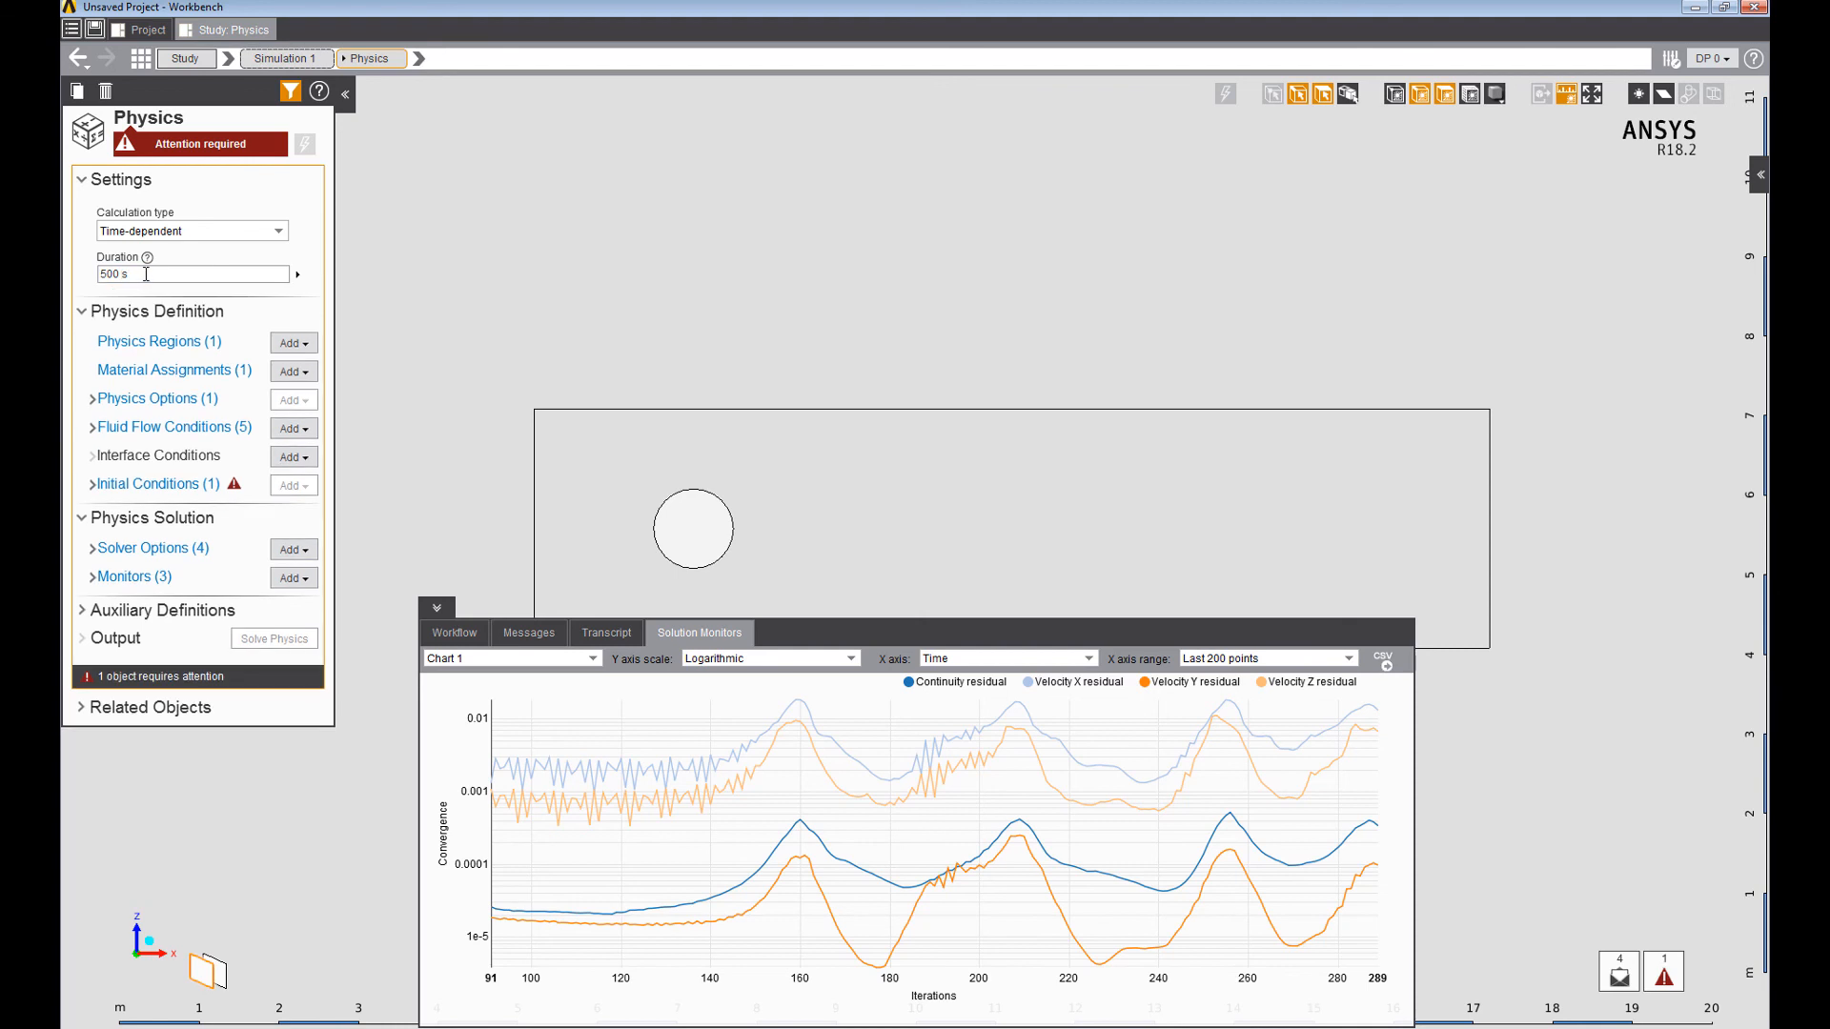
left_click(150, 275)
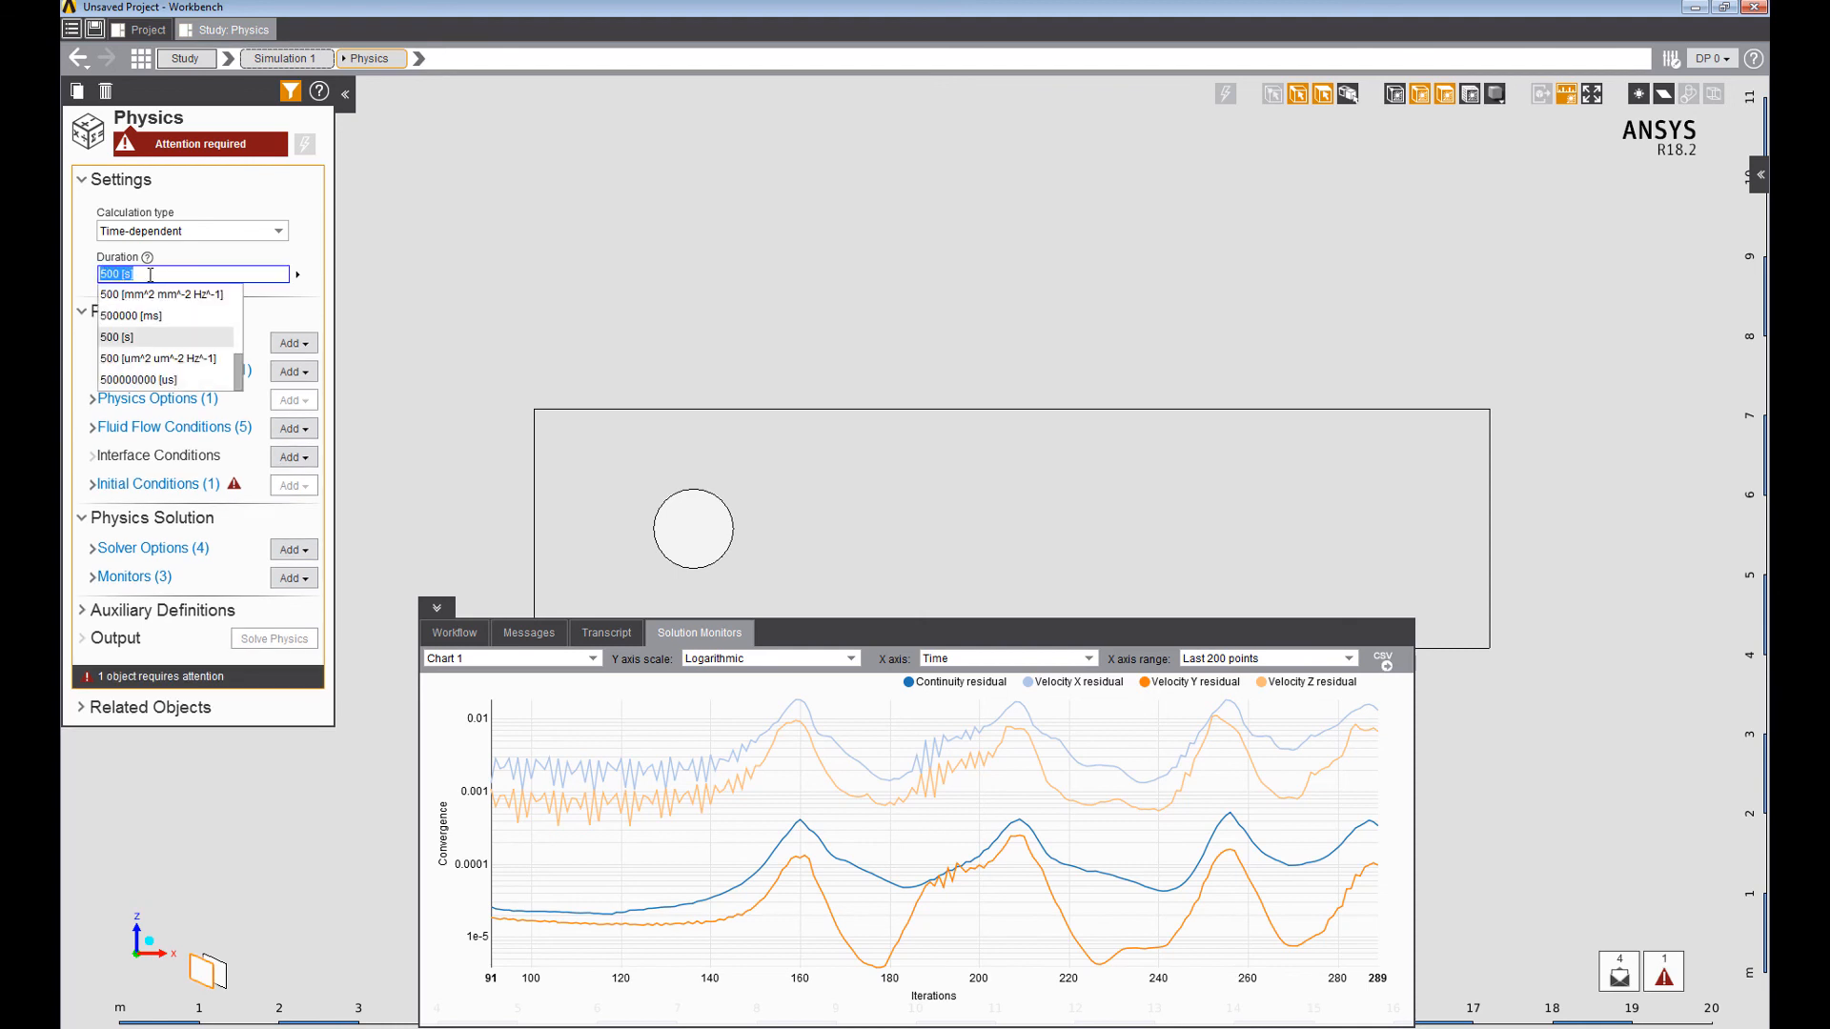
type("1000")
key("Return")
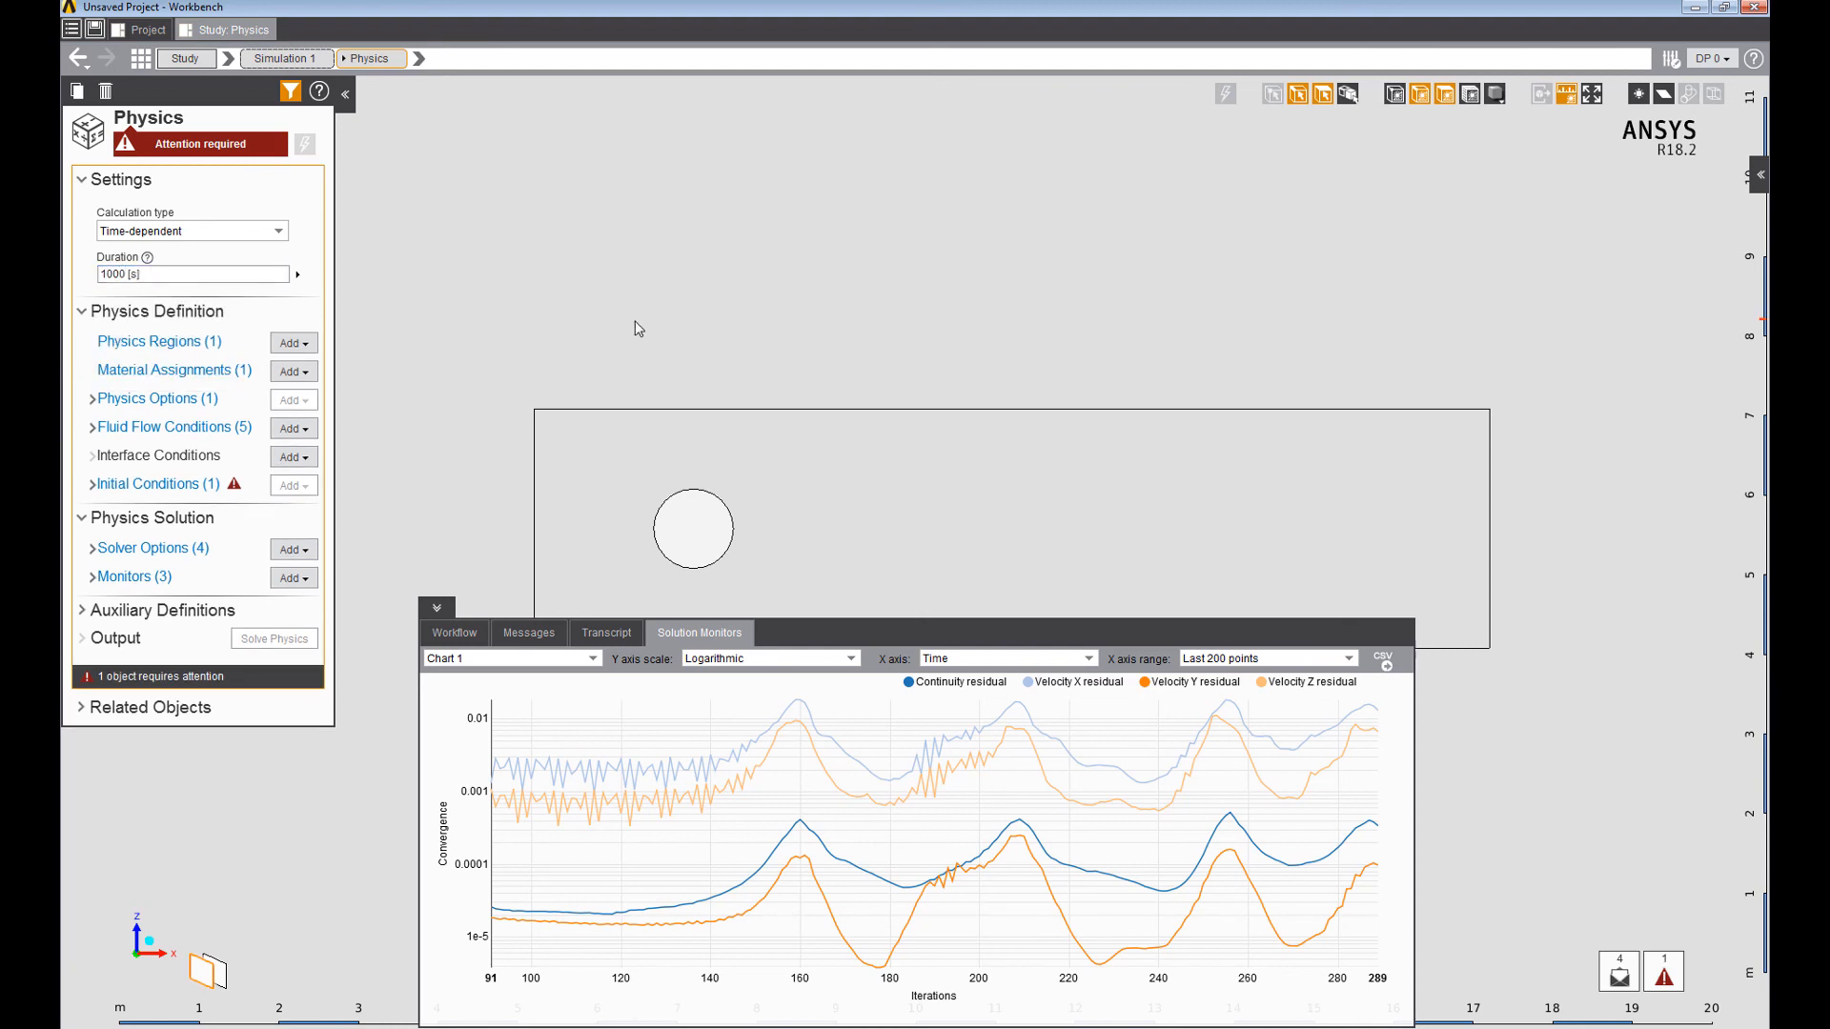
right_click(639, 356)
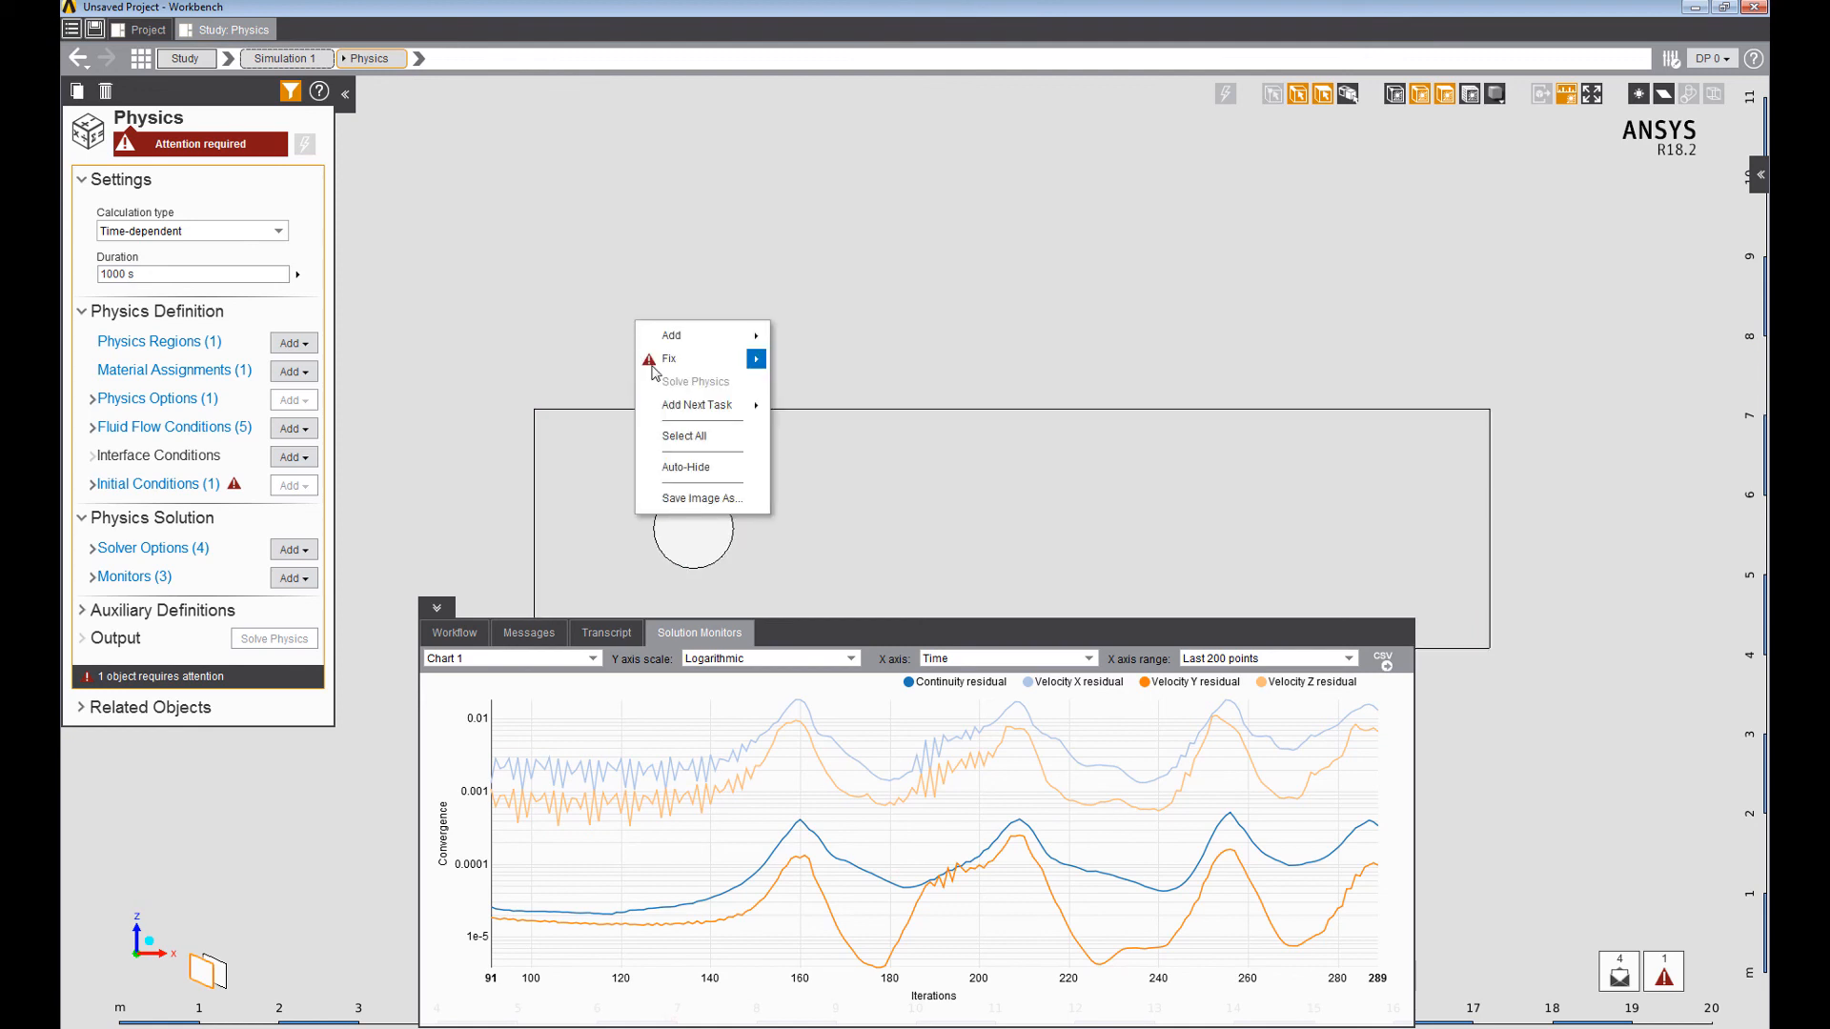
mouse_move(673, 361)
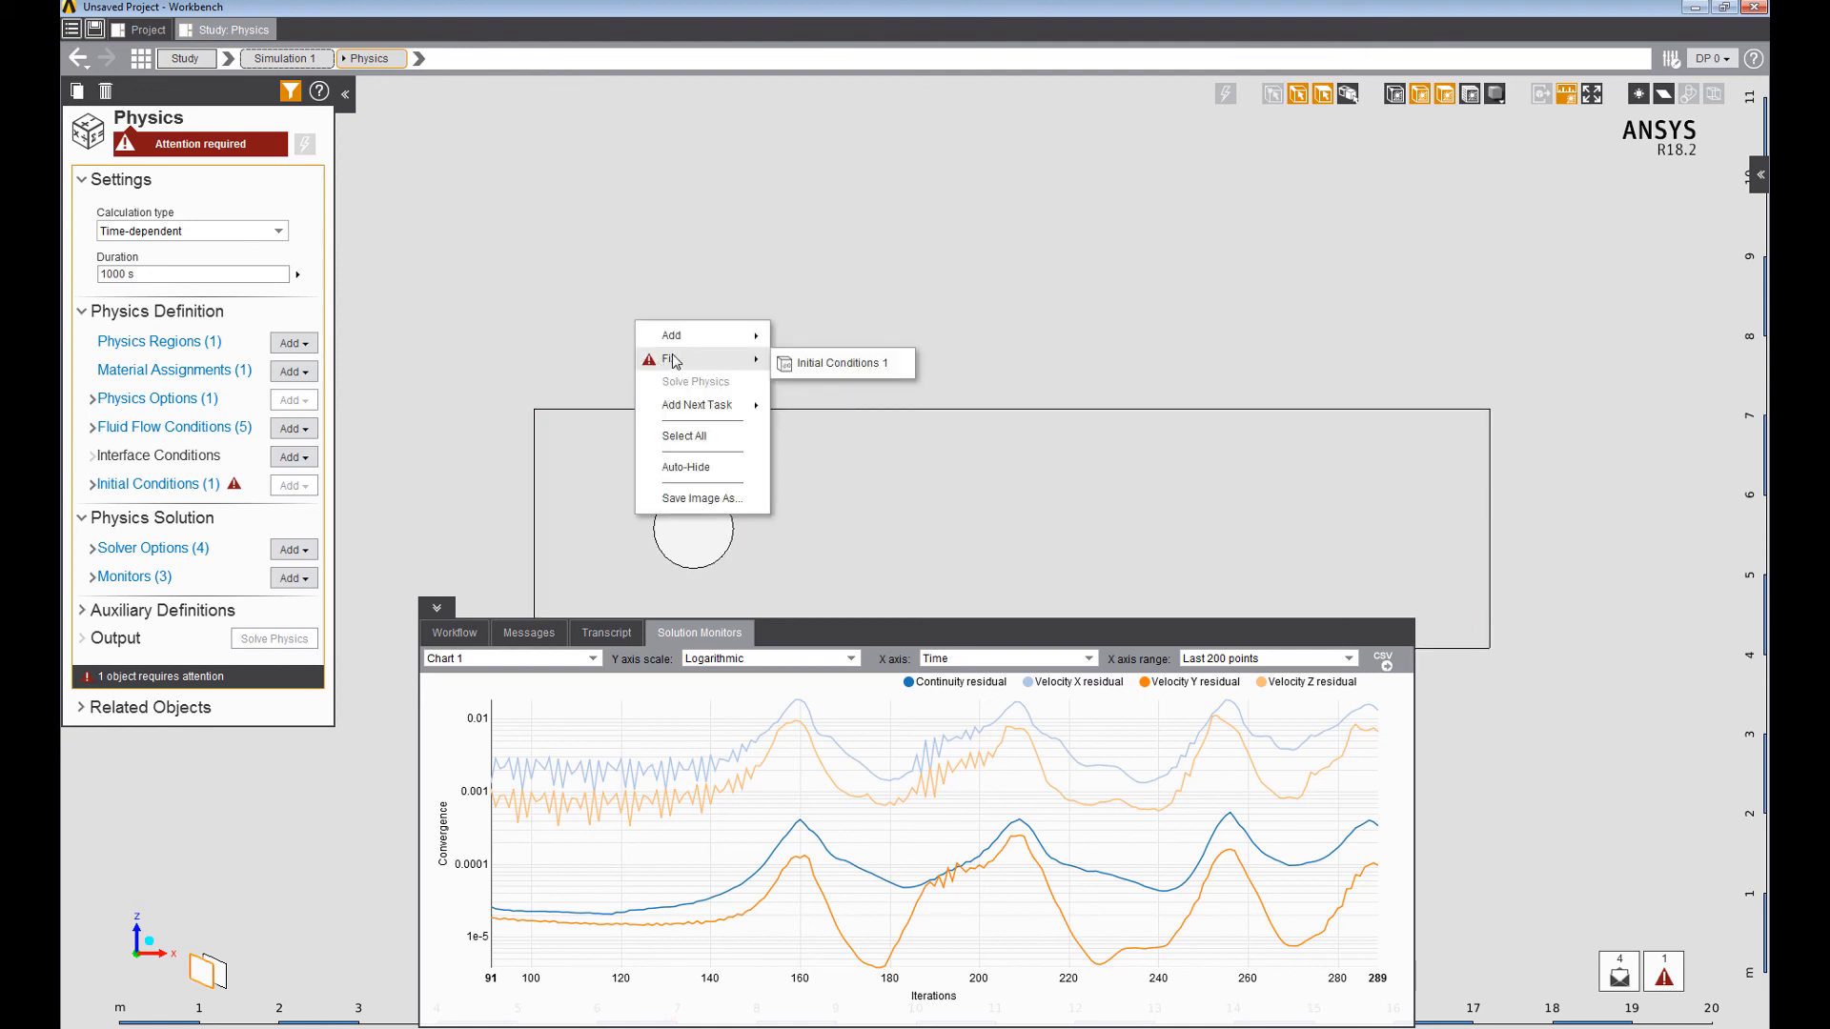
left_click(820, 366)
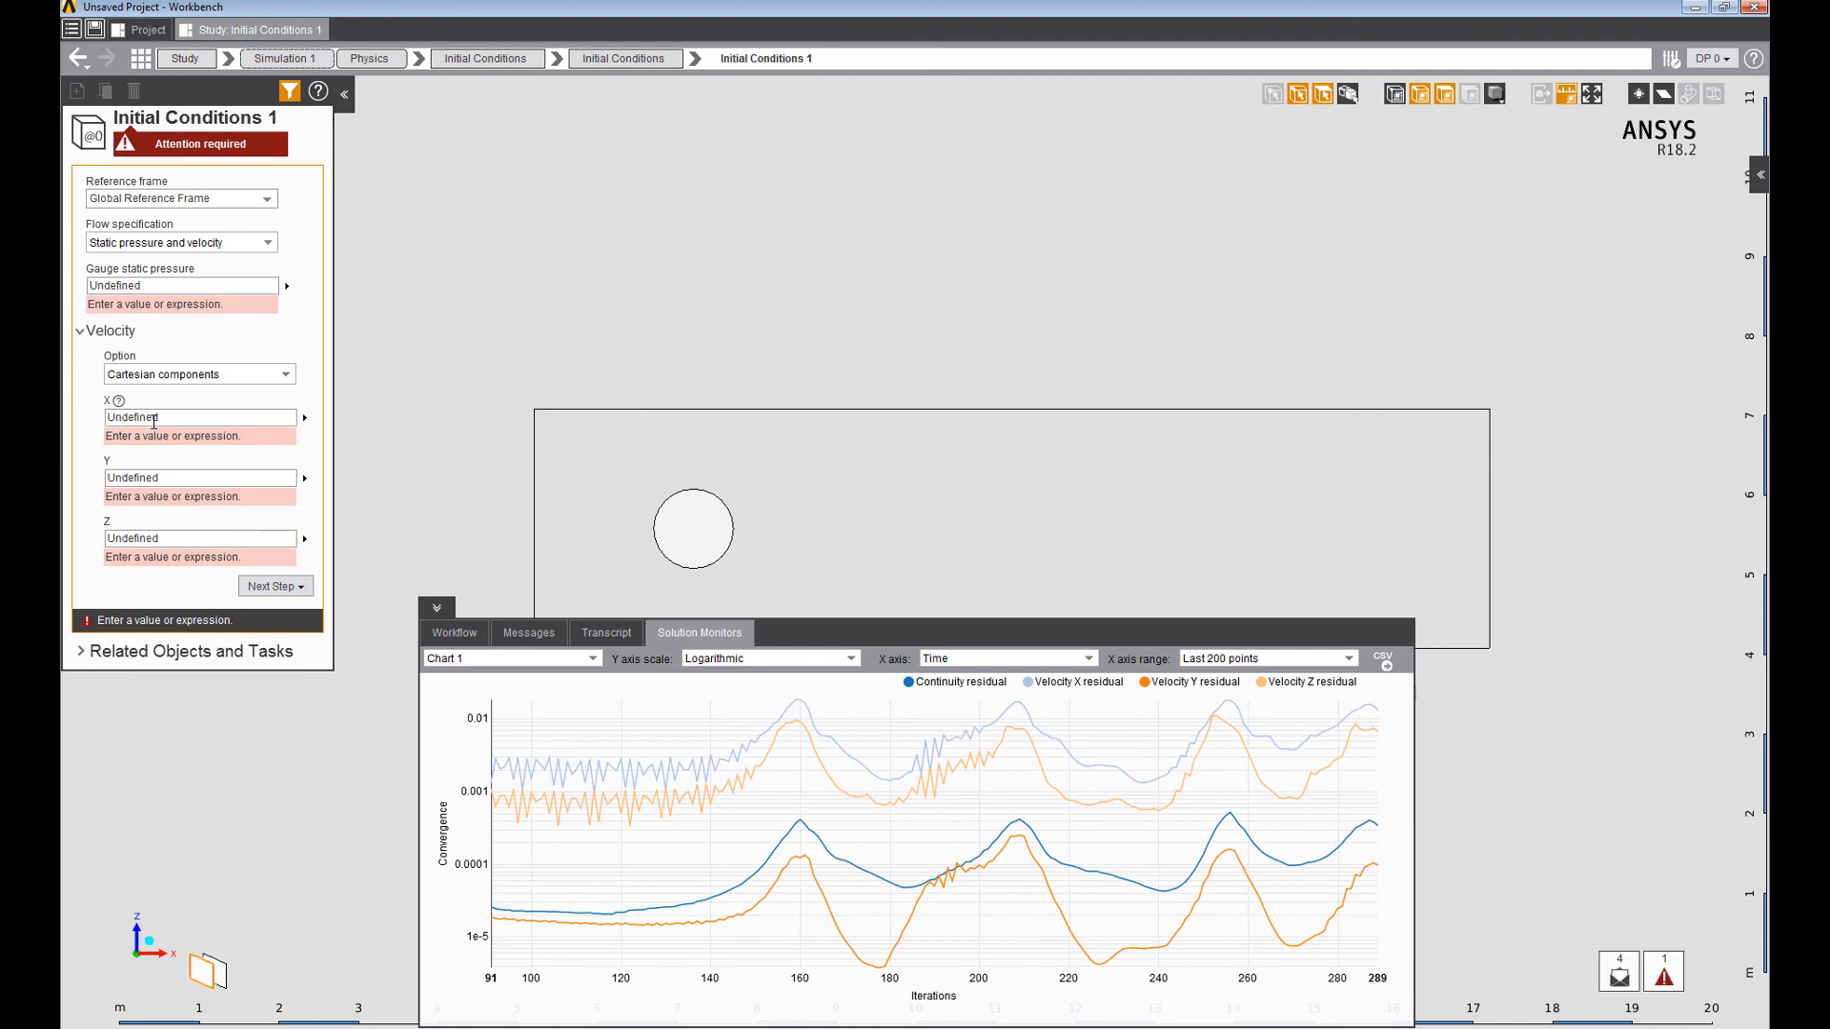
left_click(154, 421)
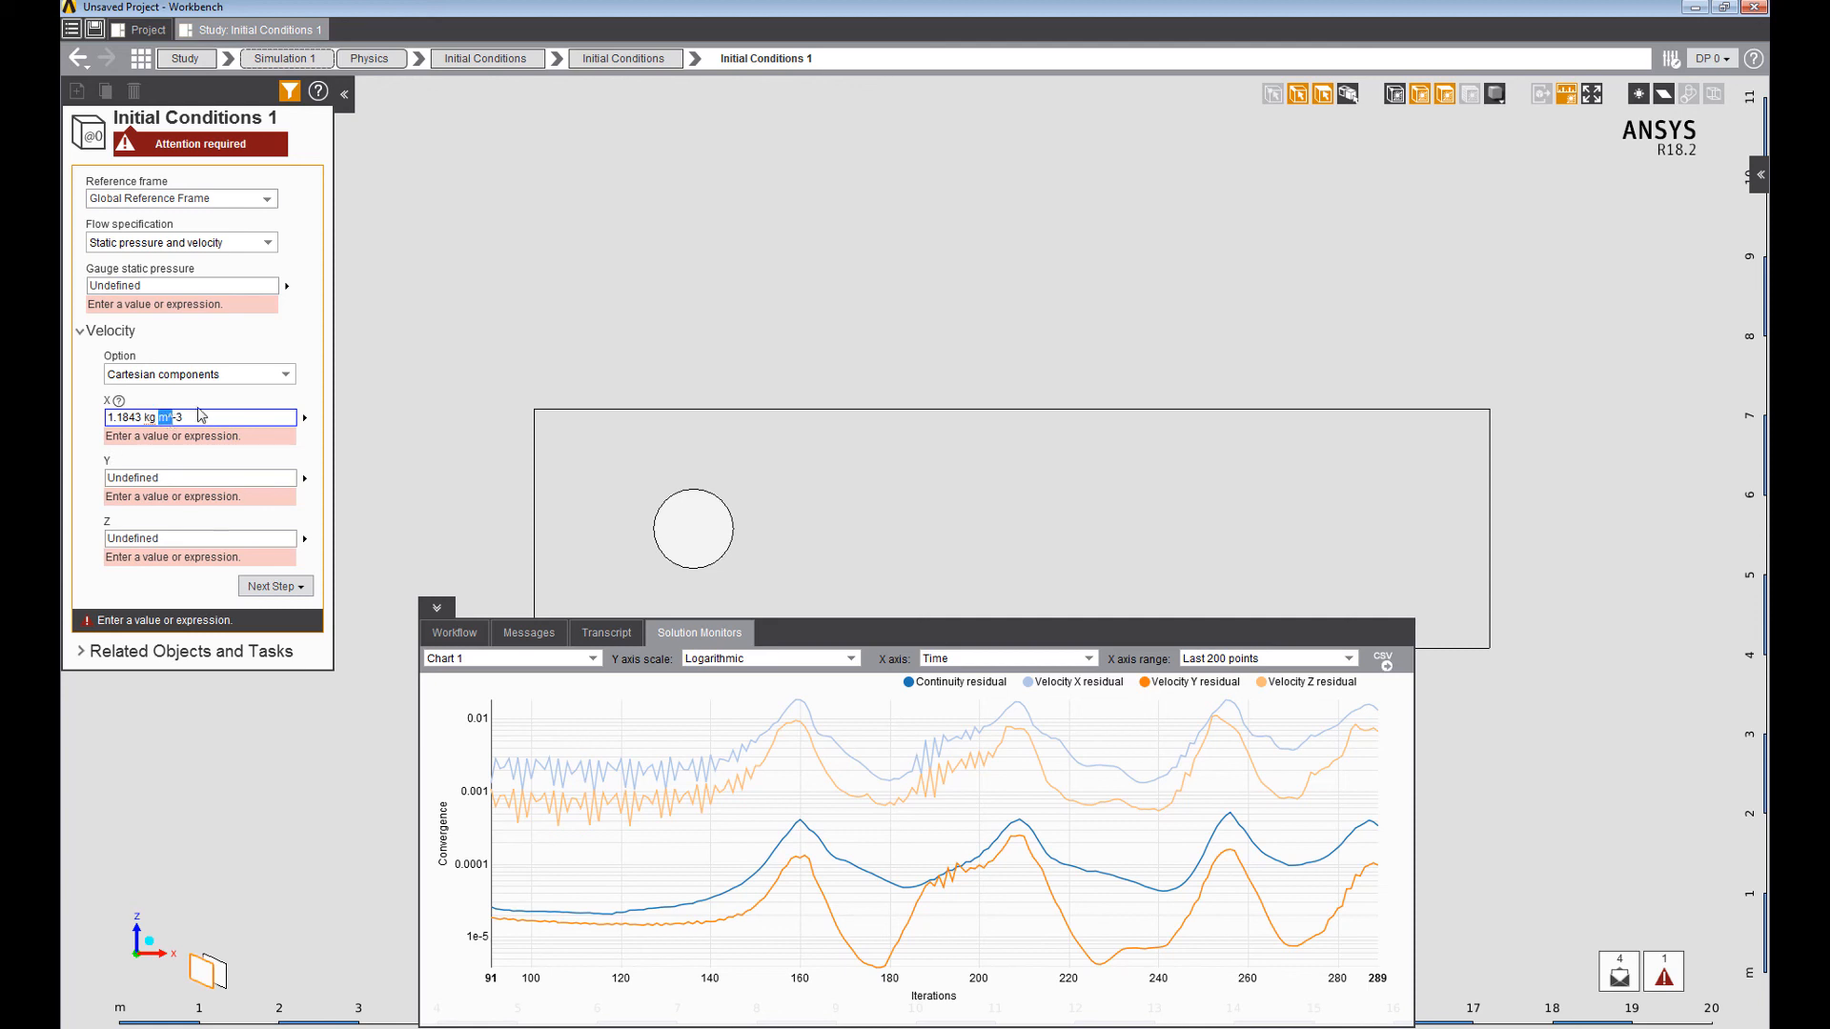
key("Escape")
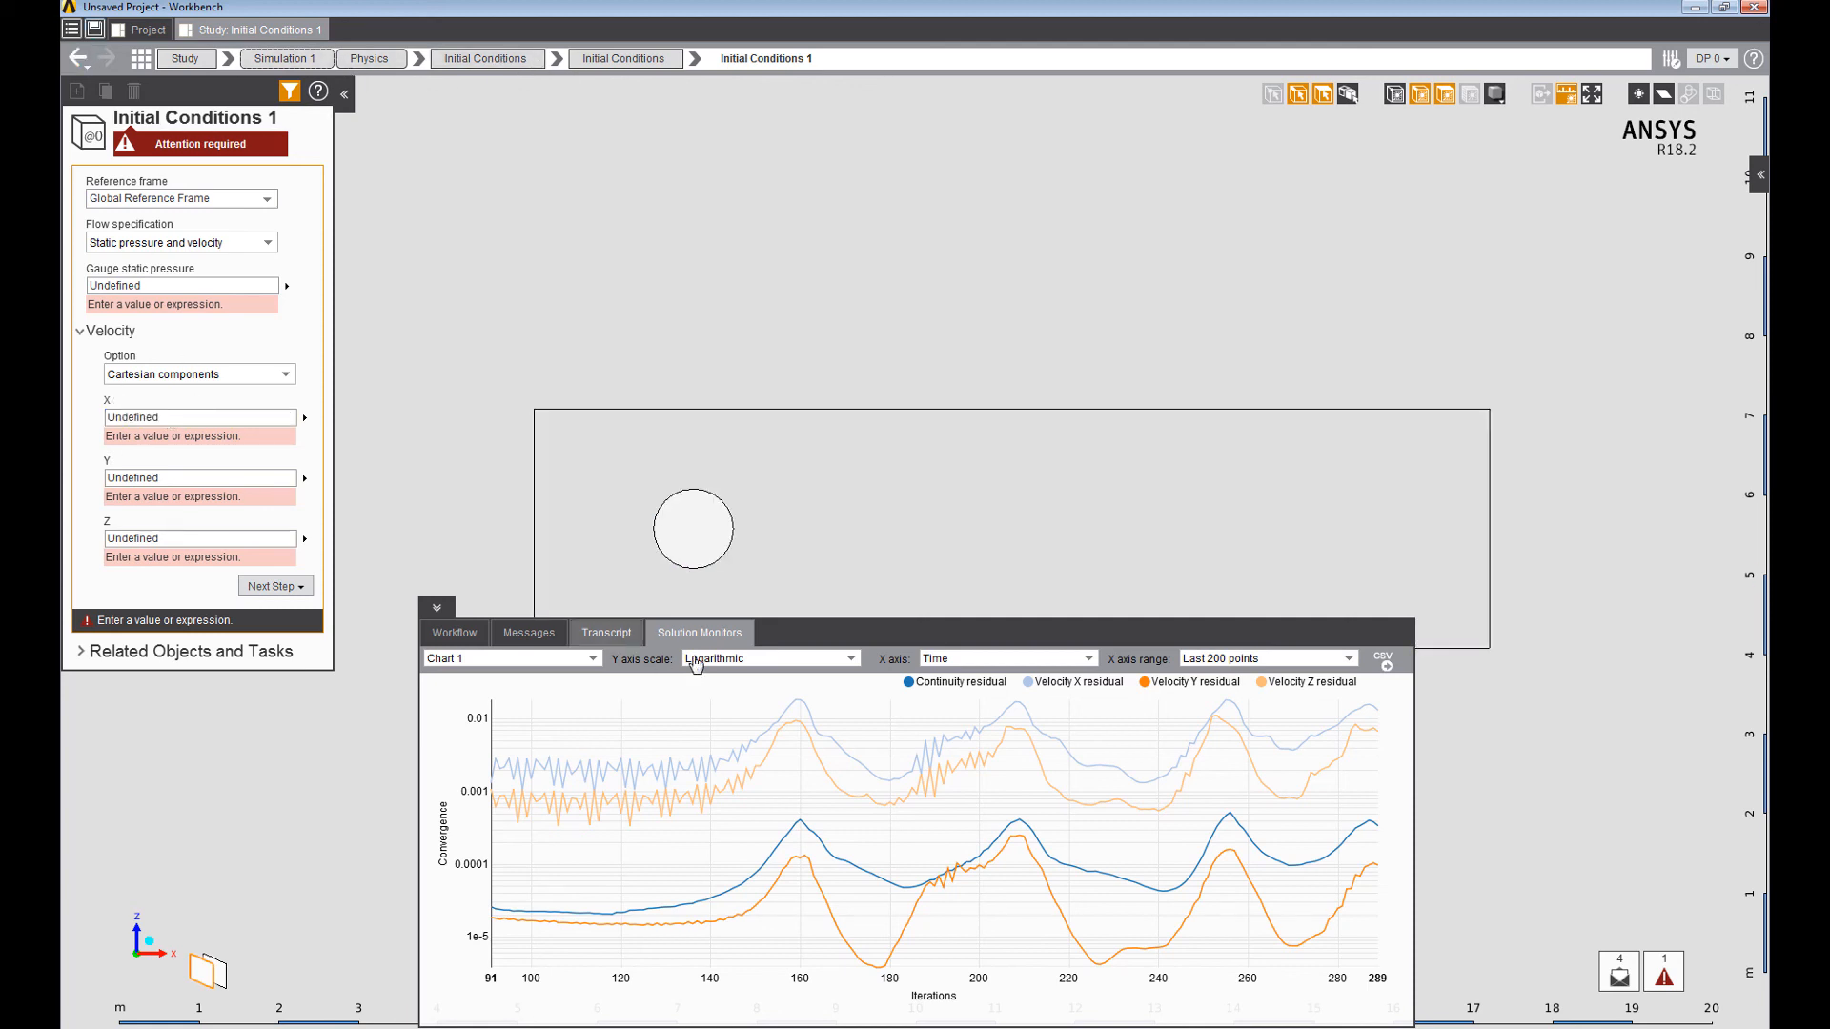
Copy the X velocity expression Re*Viscosity/Diameter from the Inlet 1 fluid flow condition.
left_click(454, 633)
left_click(370, 59)
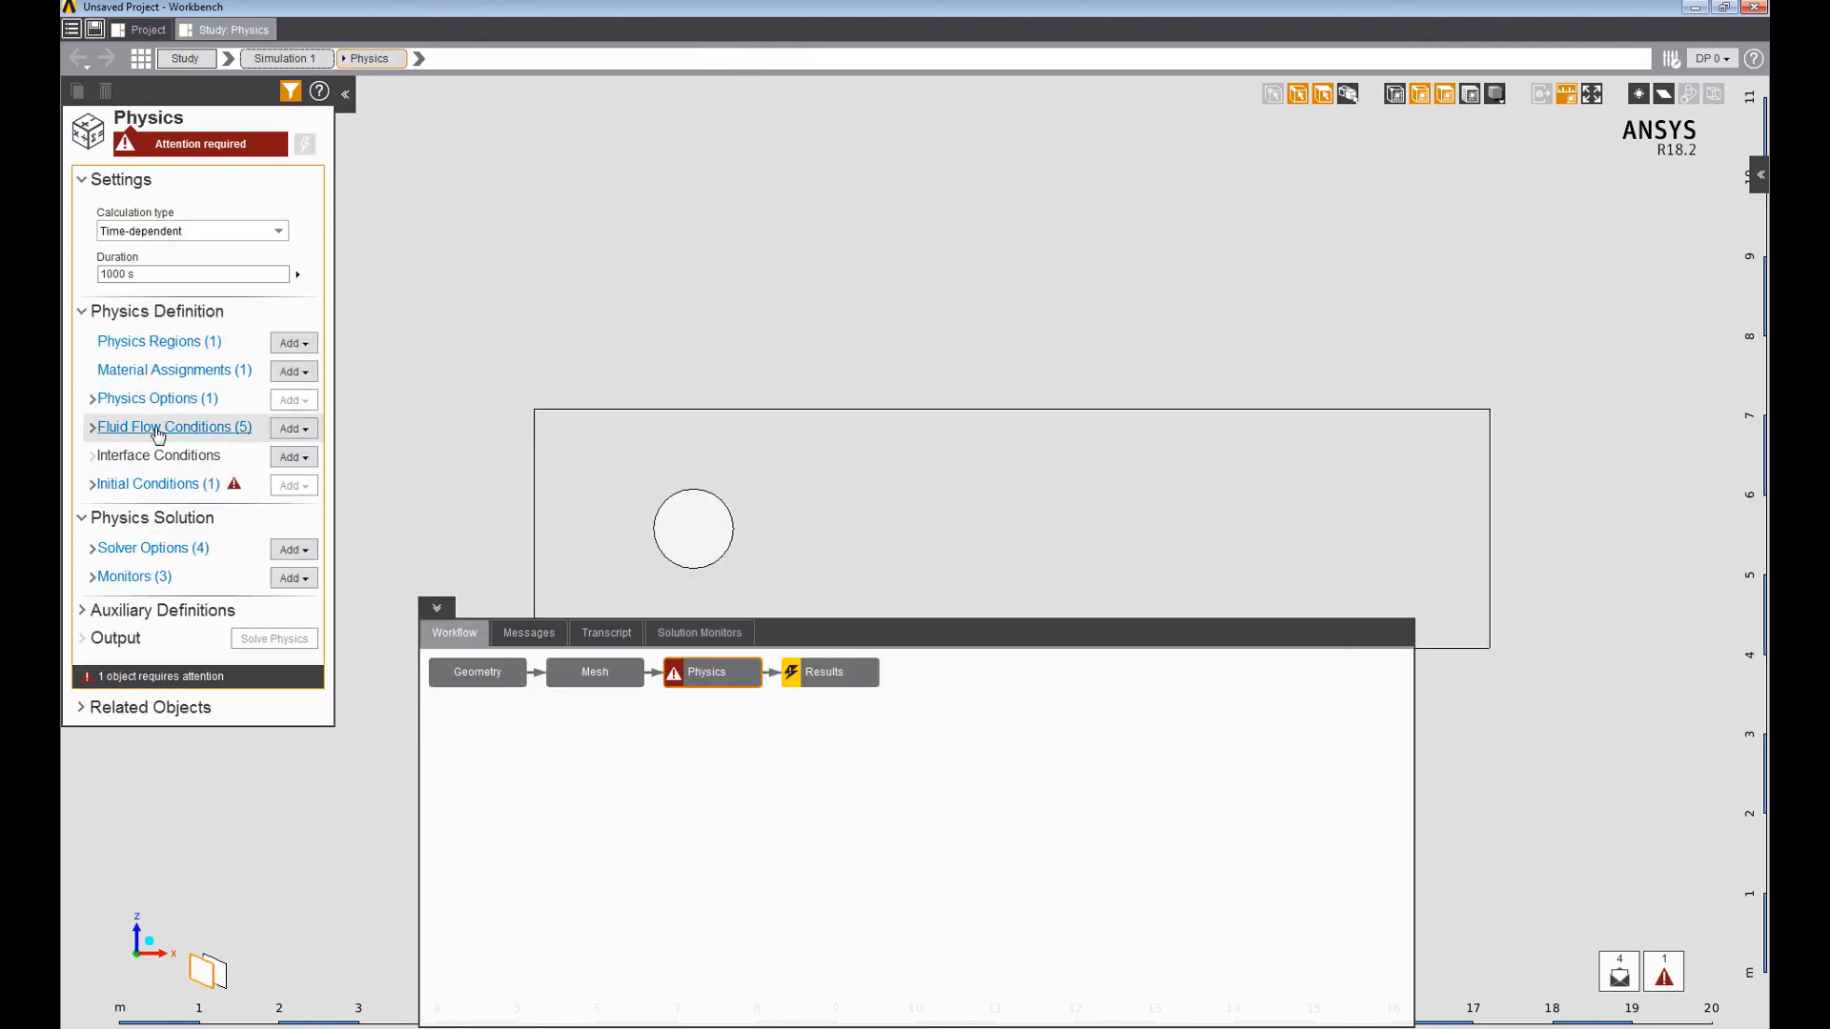
left_click(174, 427)
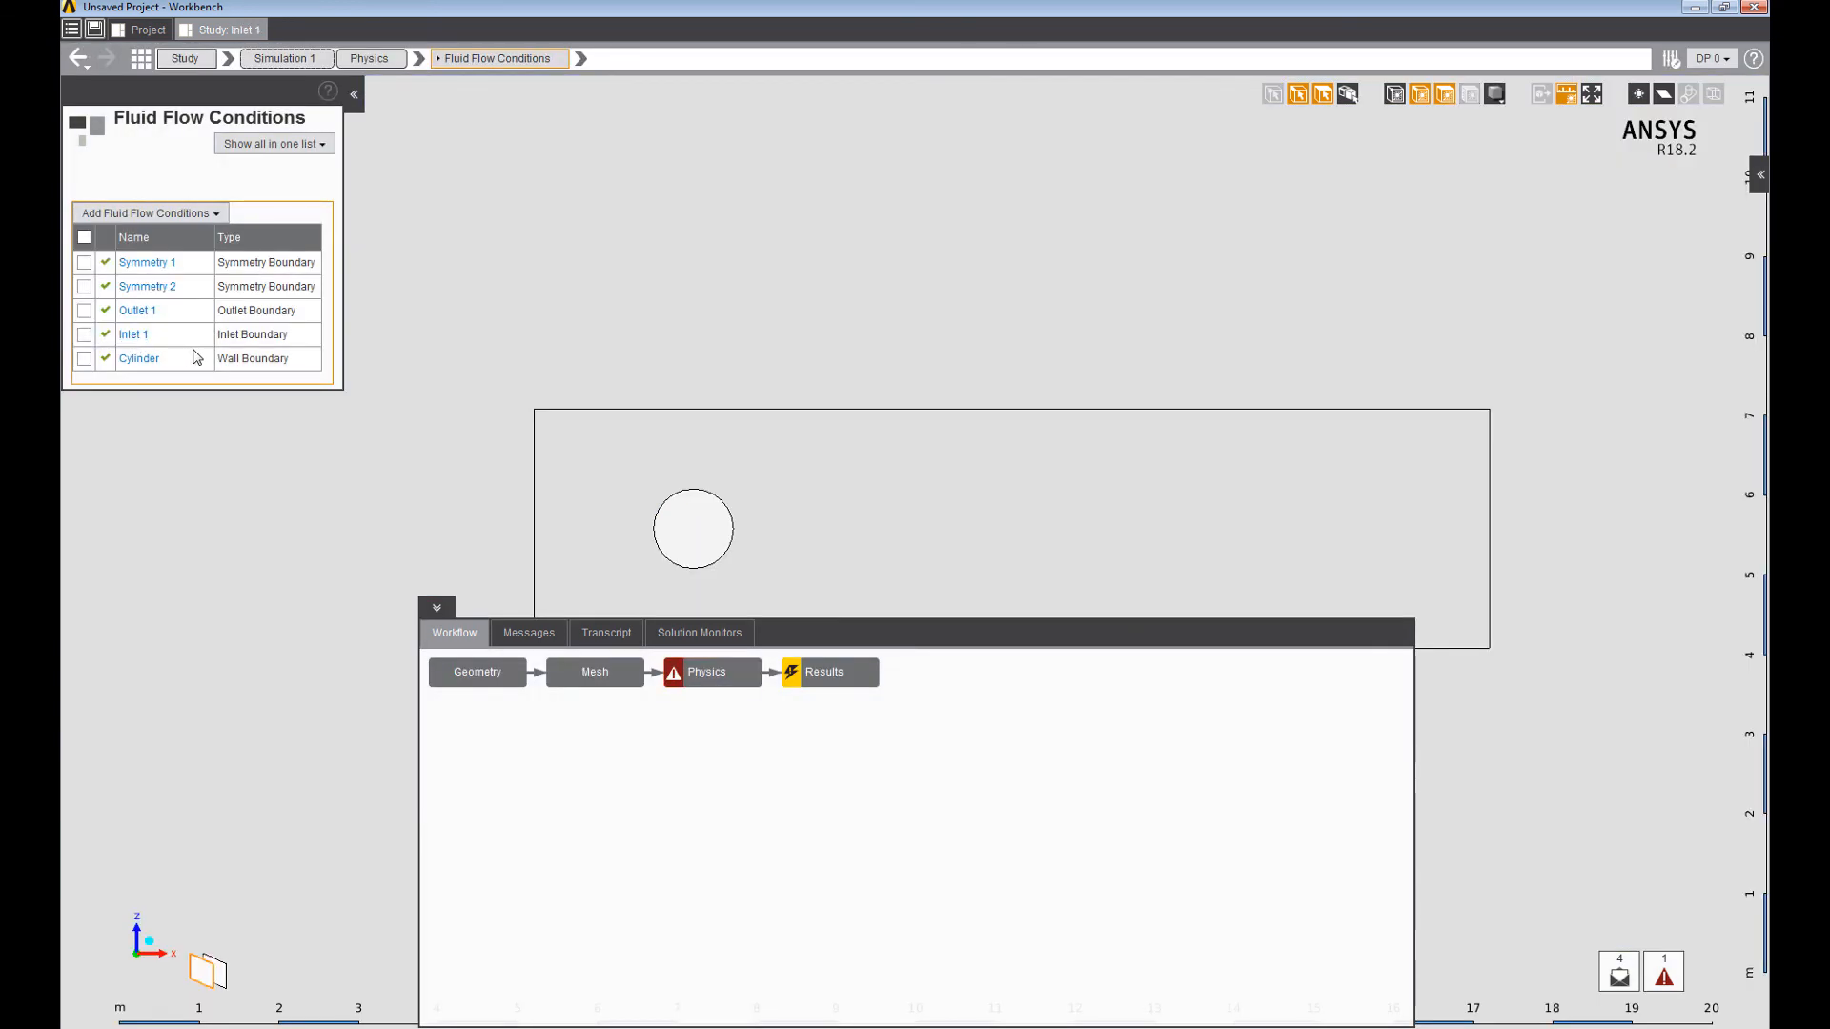
left_click(191, 355)
left_click(224, 424)
key("ctrl+c")
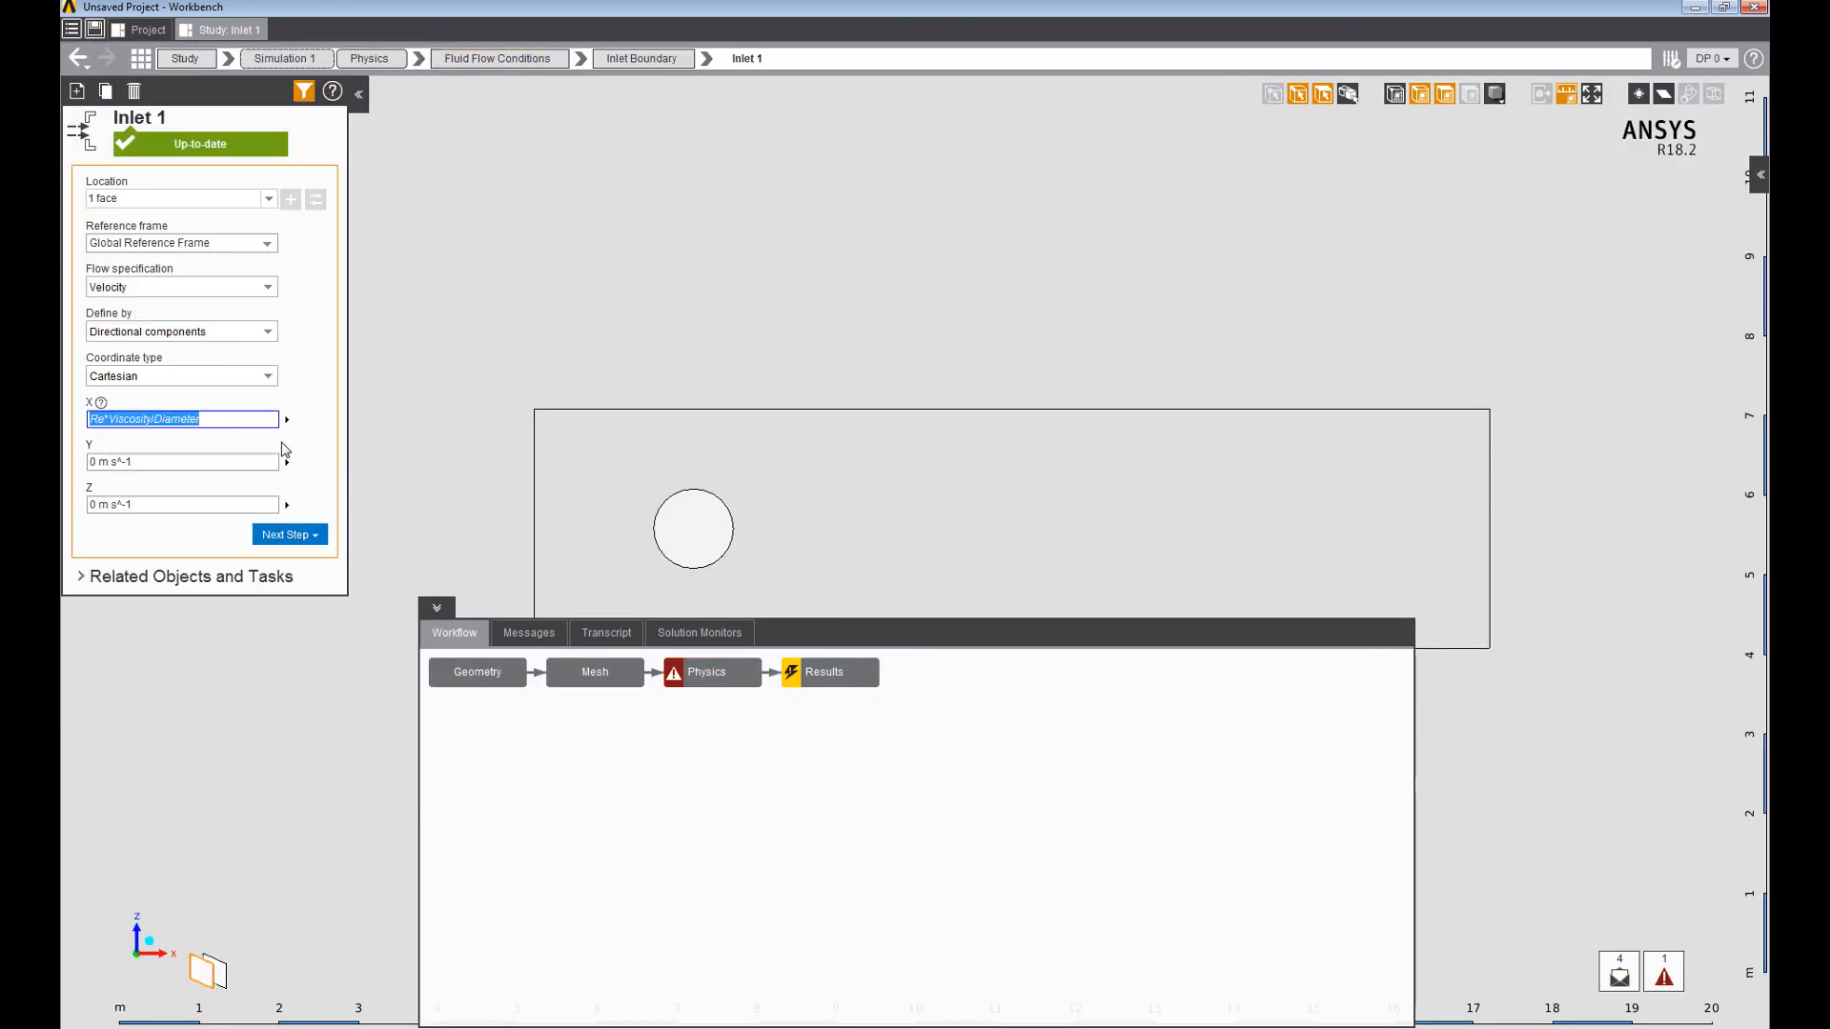
Define the velocity of Initial Conditions 1 with the copied inlet expression for X and 0 m/s for Y and Z.
left_click(379, 60)
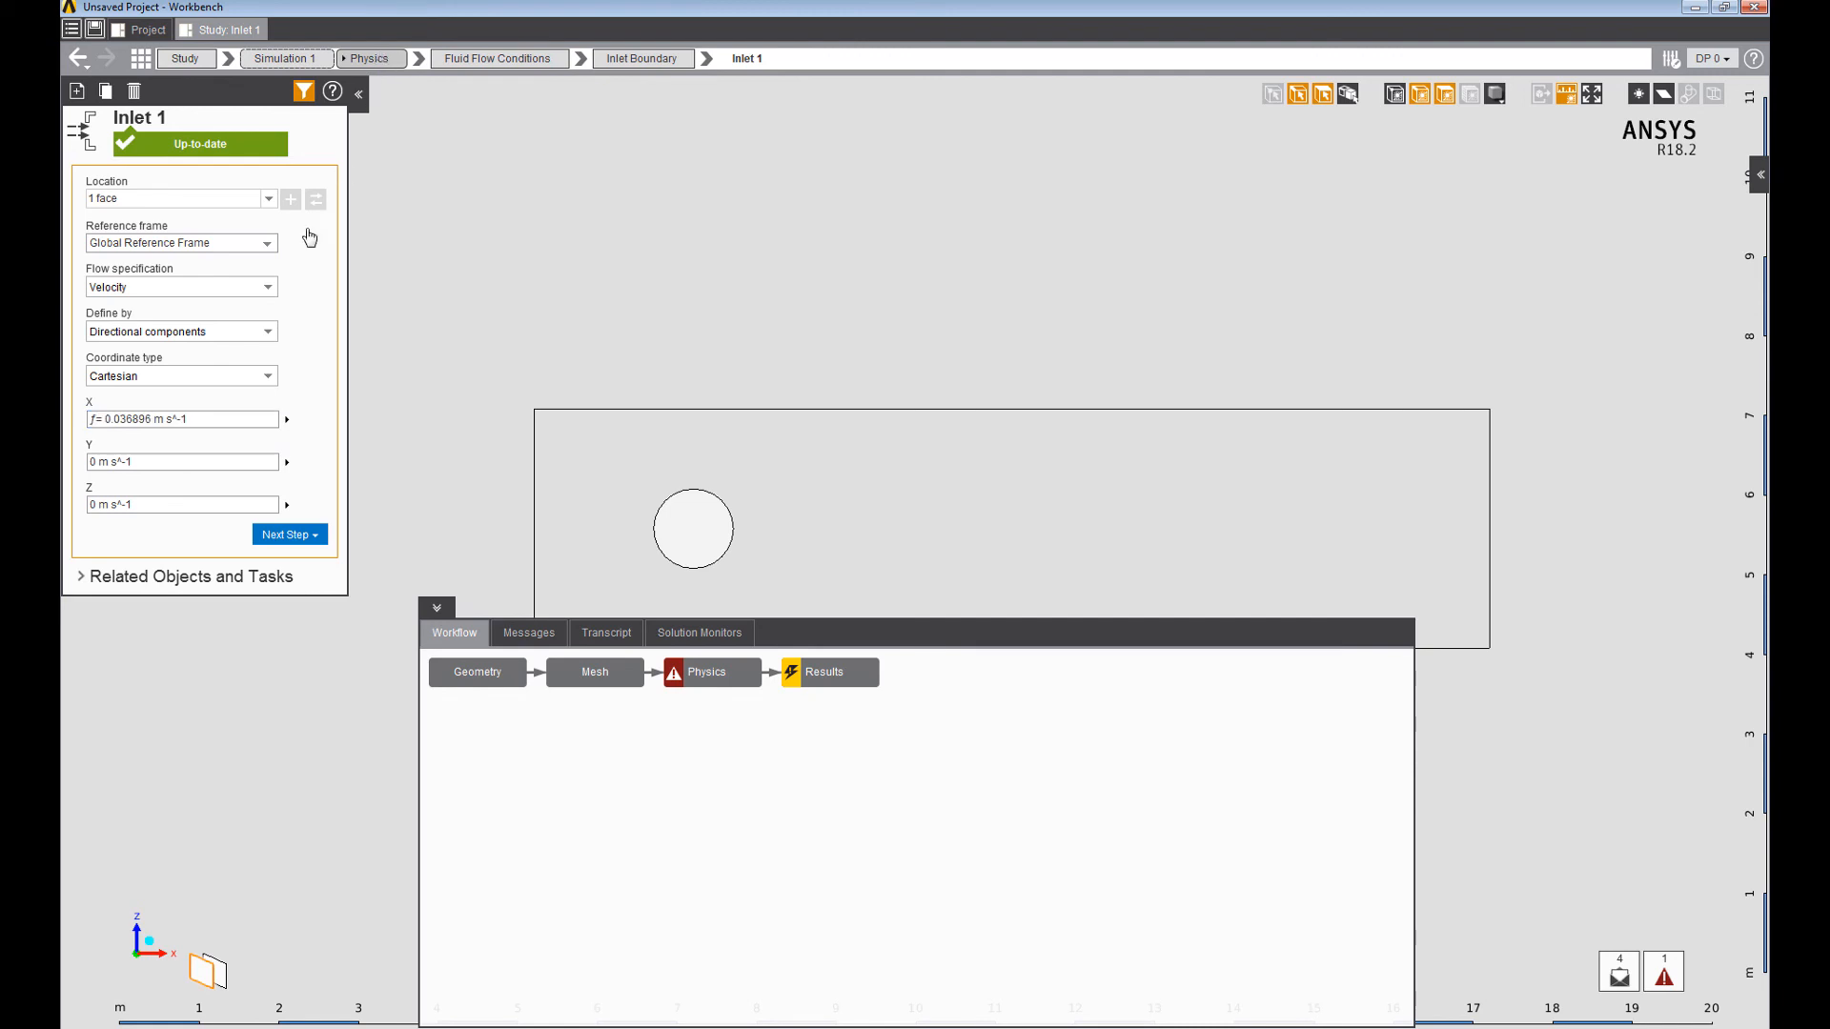
left_click(184, 486)
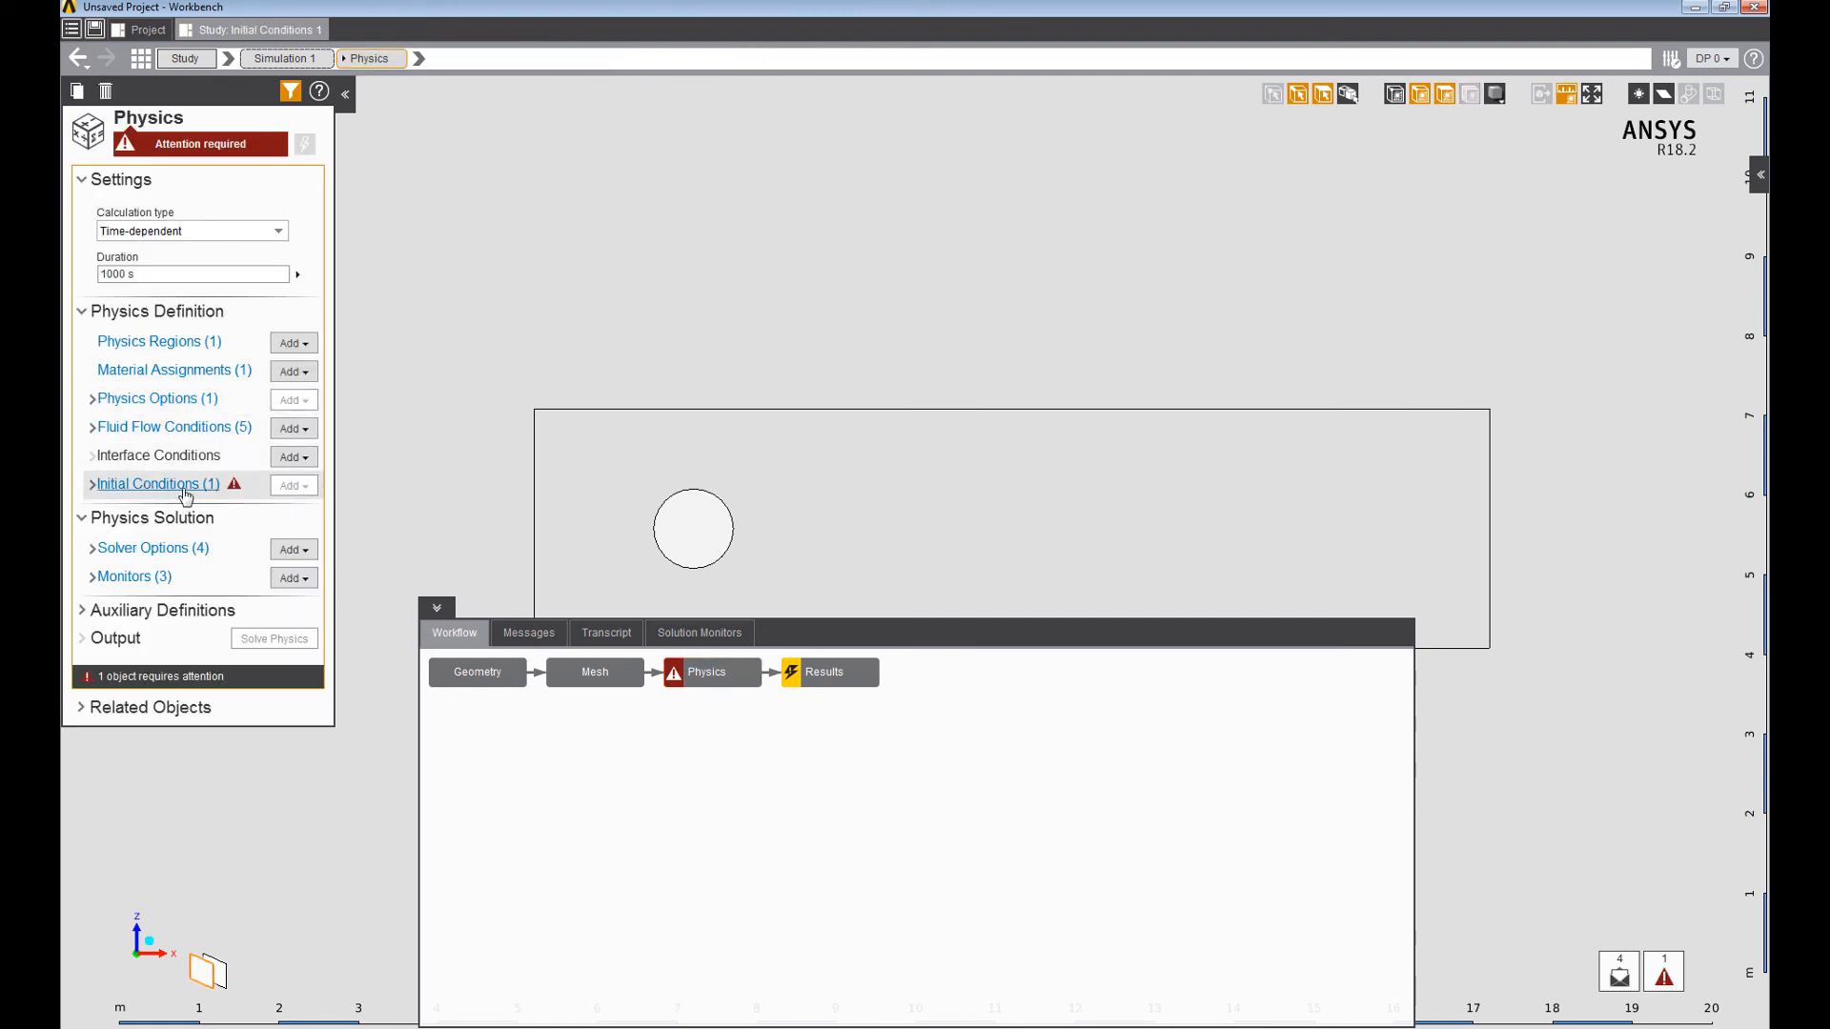
left_click(182, 417)
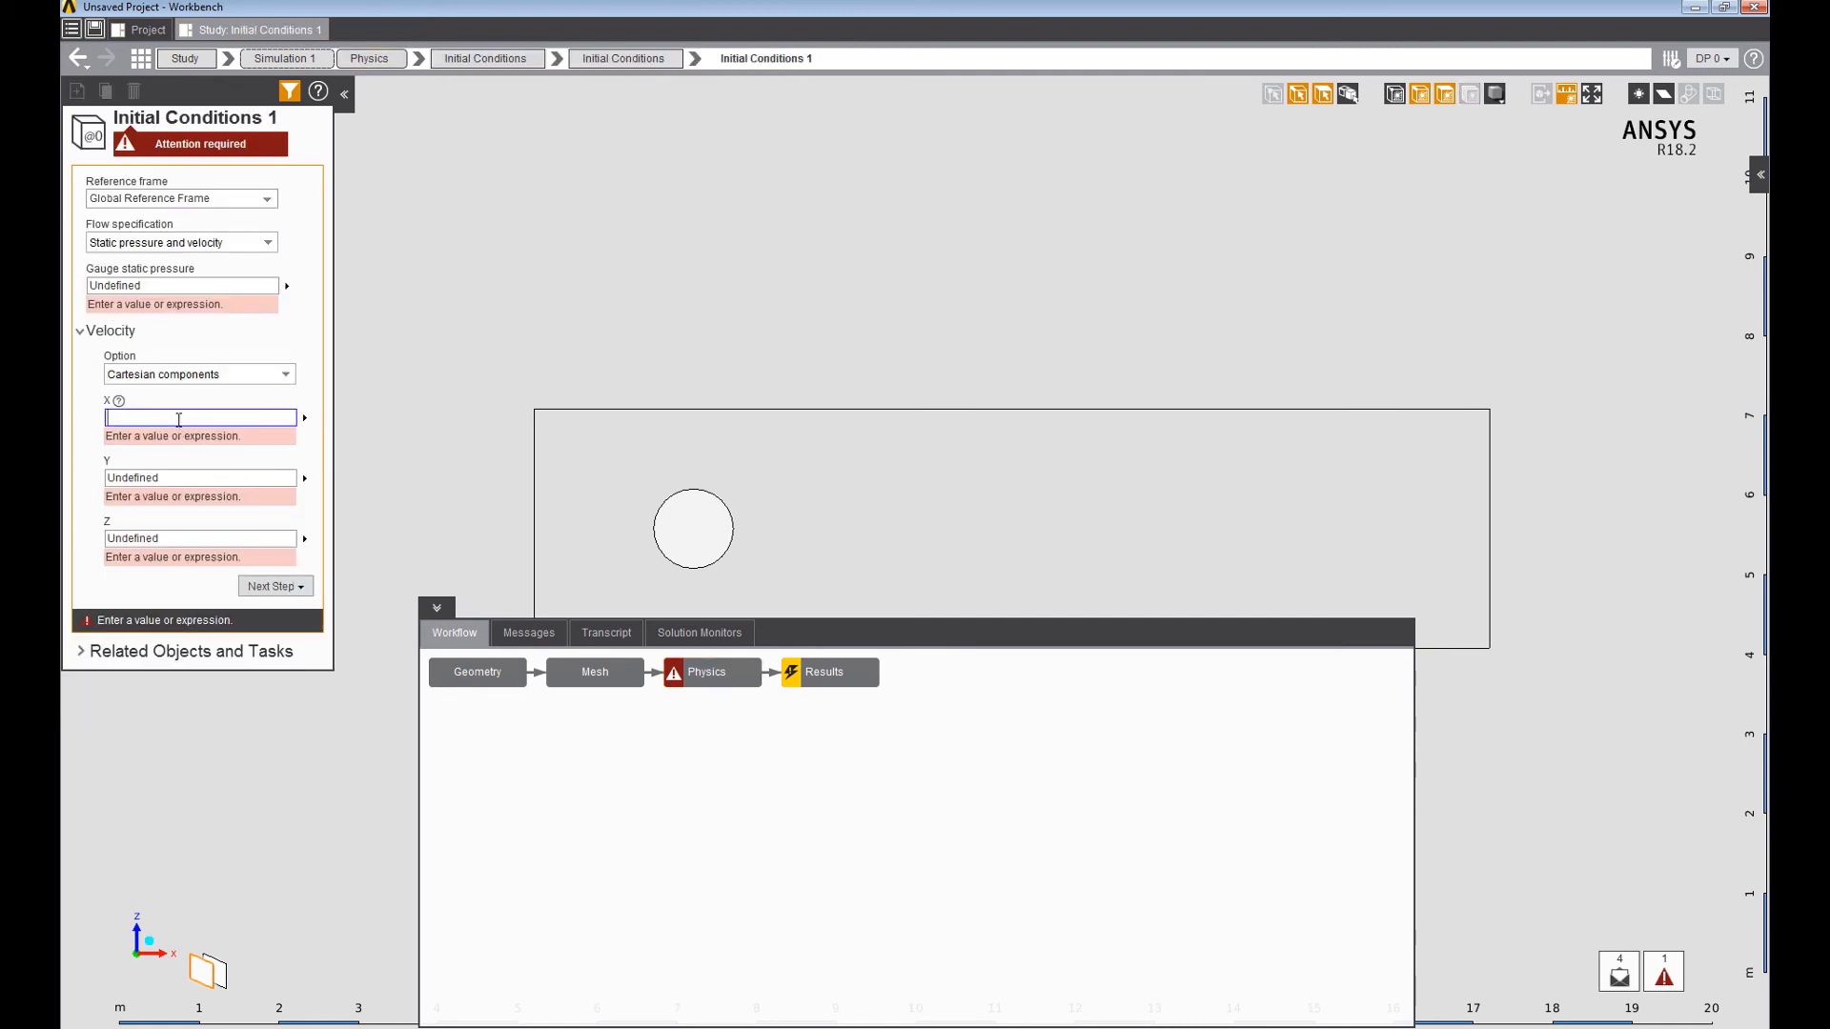
key("ctrl+v")
left_click(175, 475)
type("0")
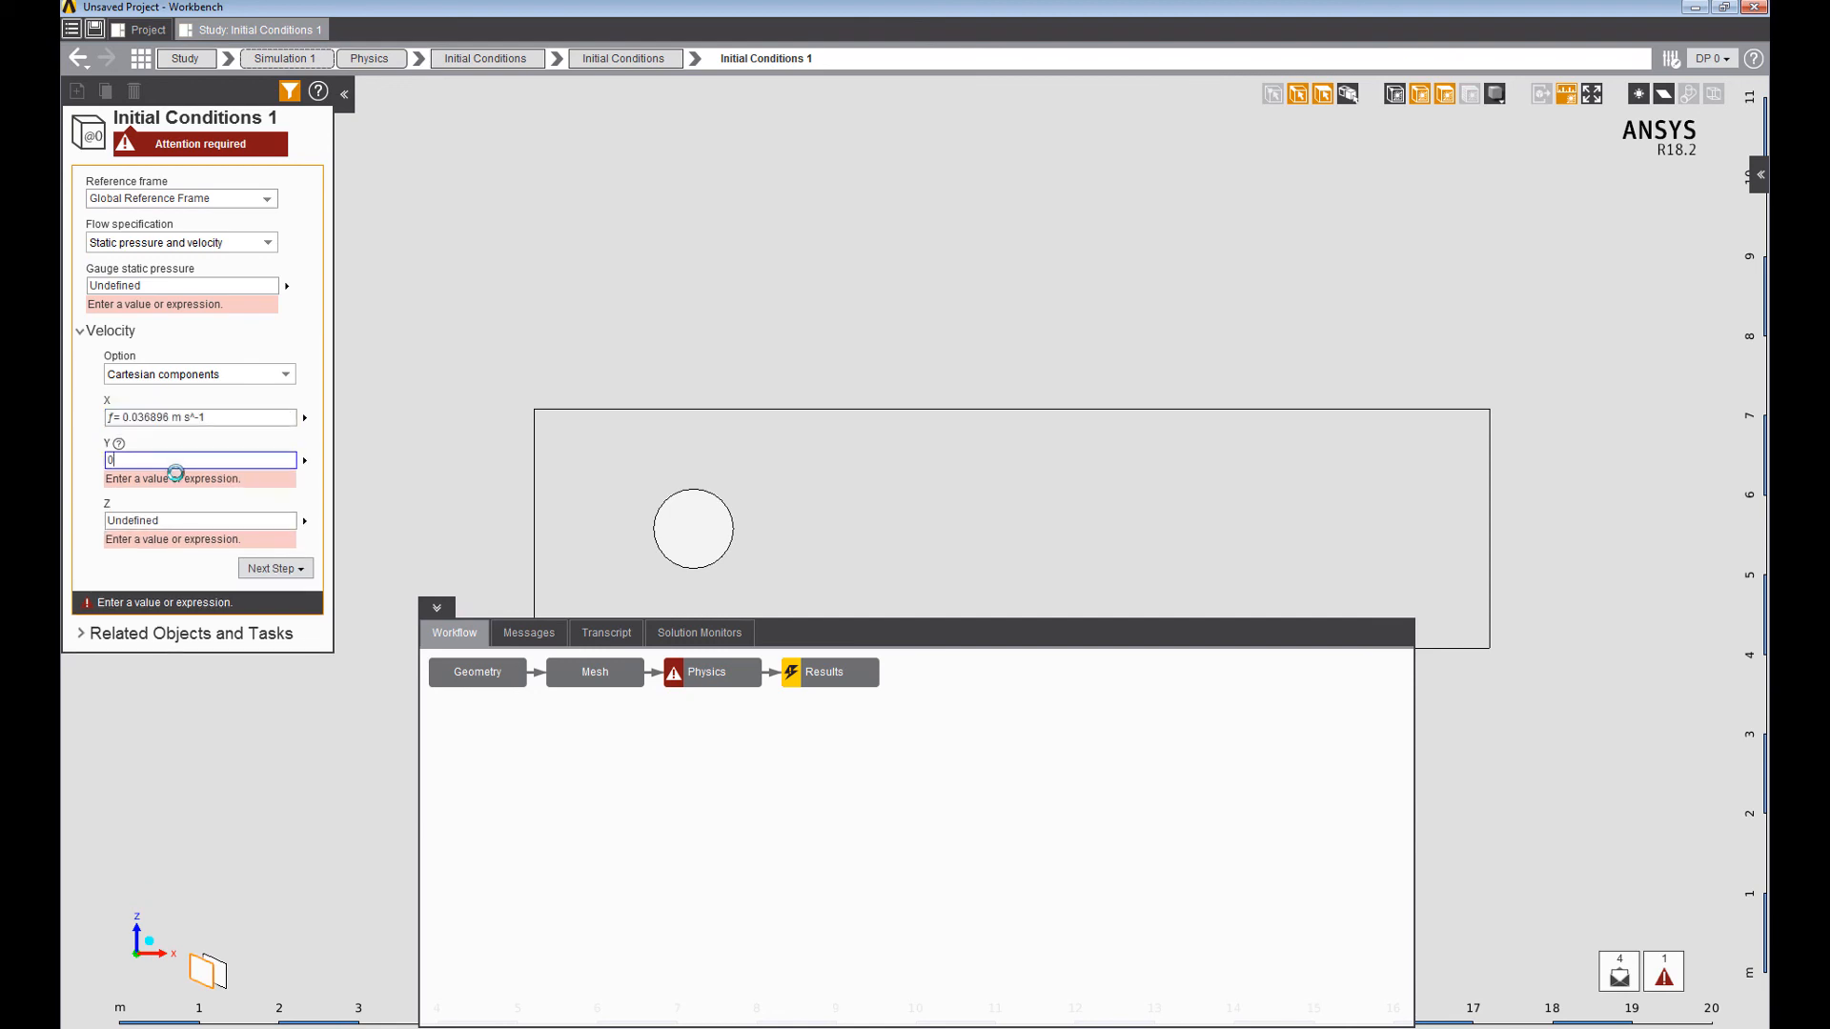
left_click(165, 522)
type("0")
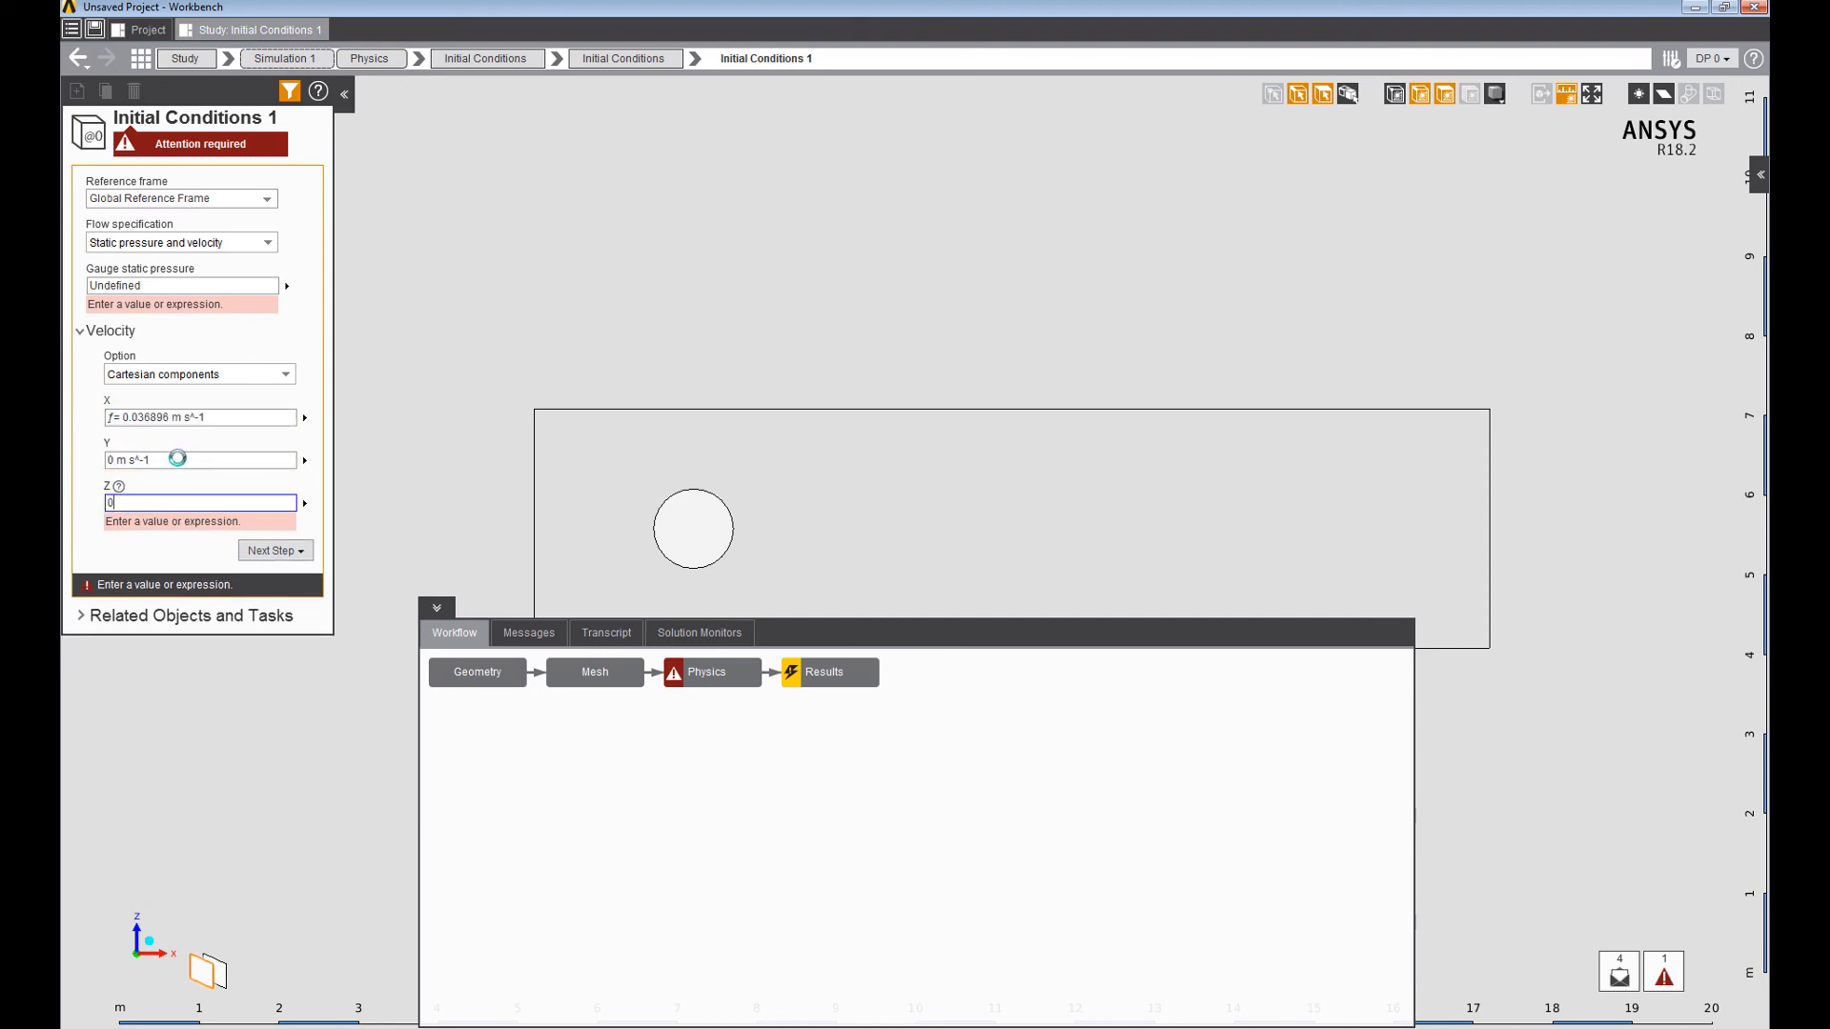
Set the gauge static pressure of Initial Conditions 1 to 0 Pa.
left_click(178, 281)
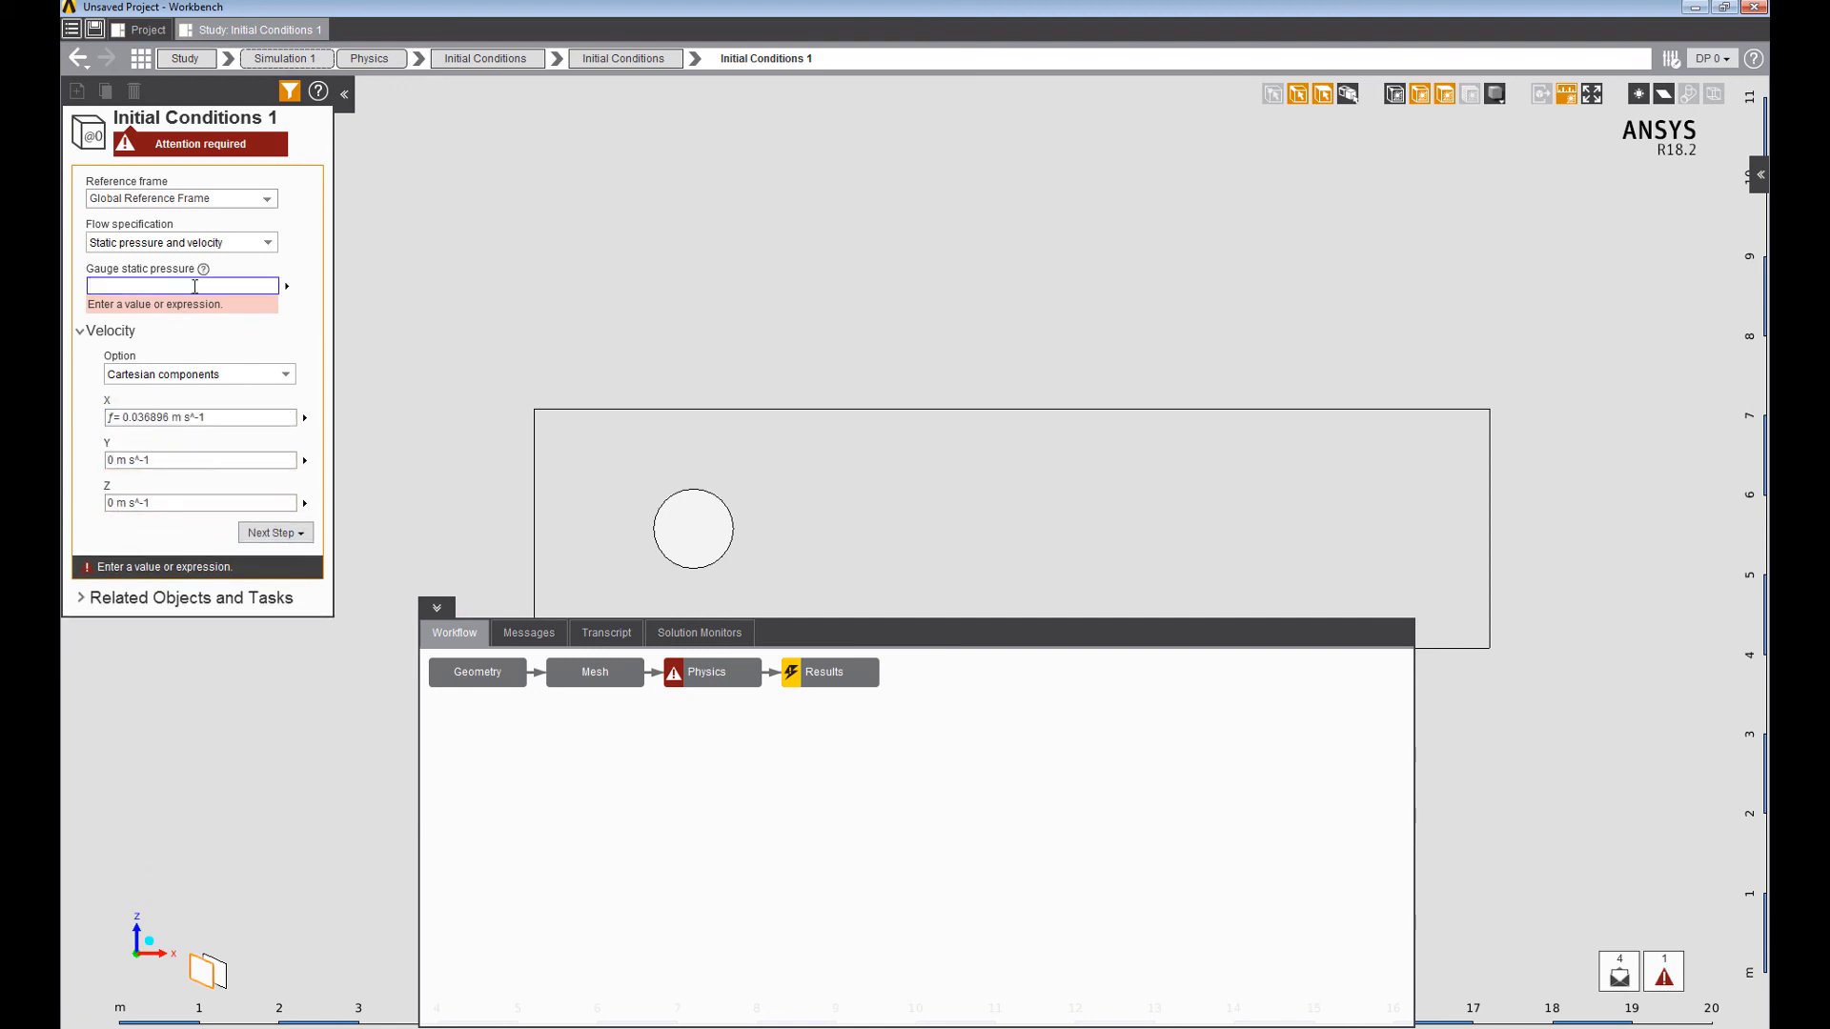
type("0")
key("Return")
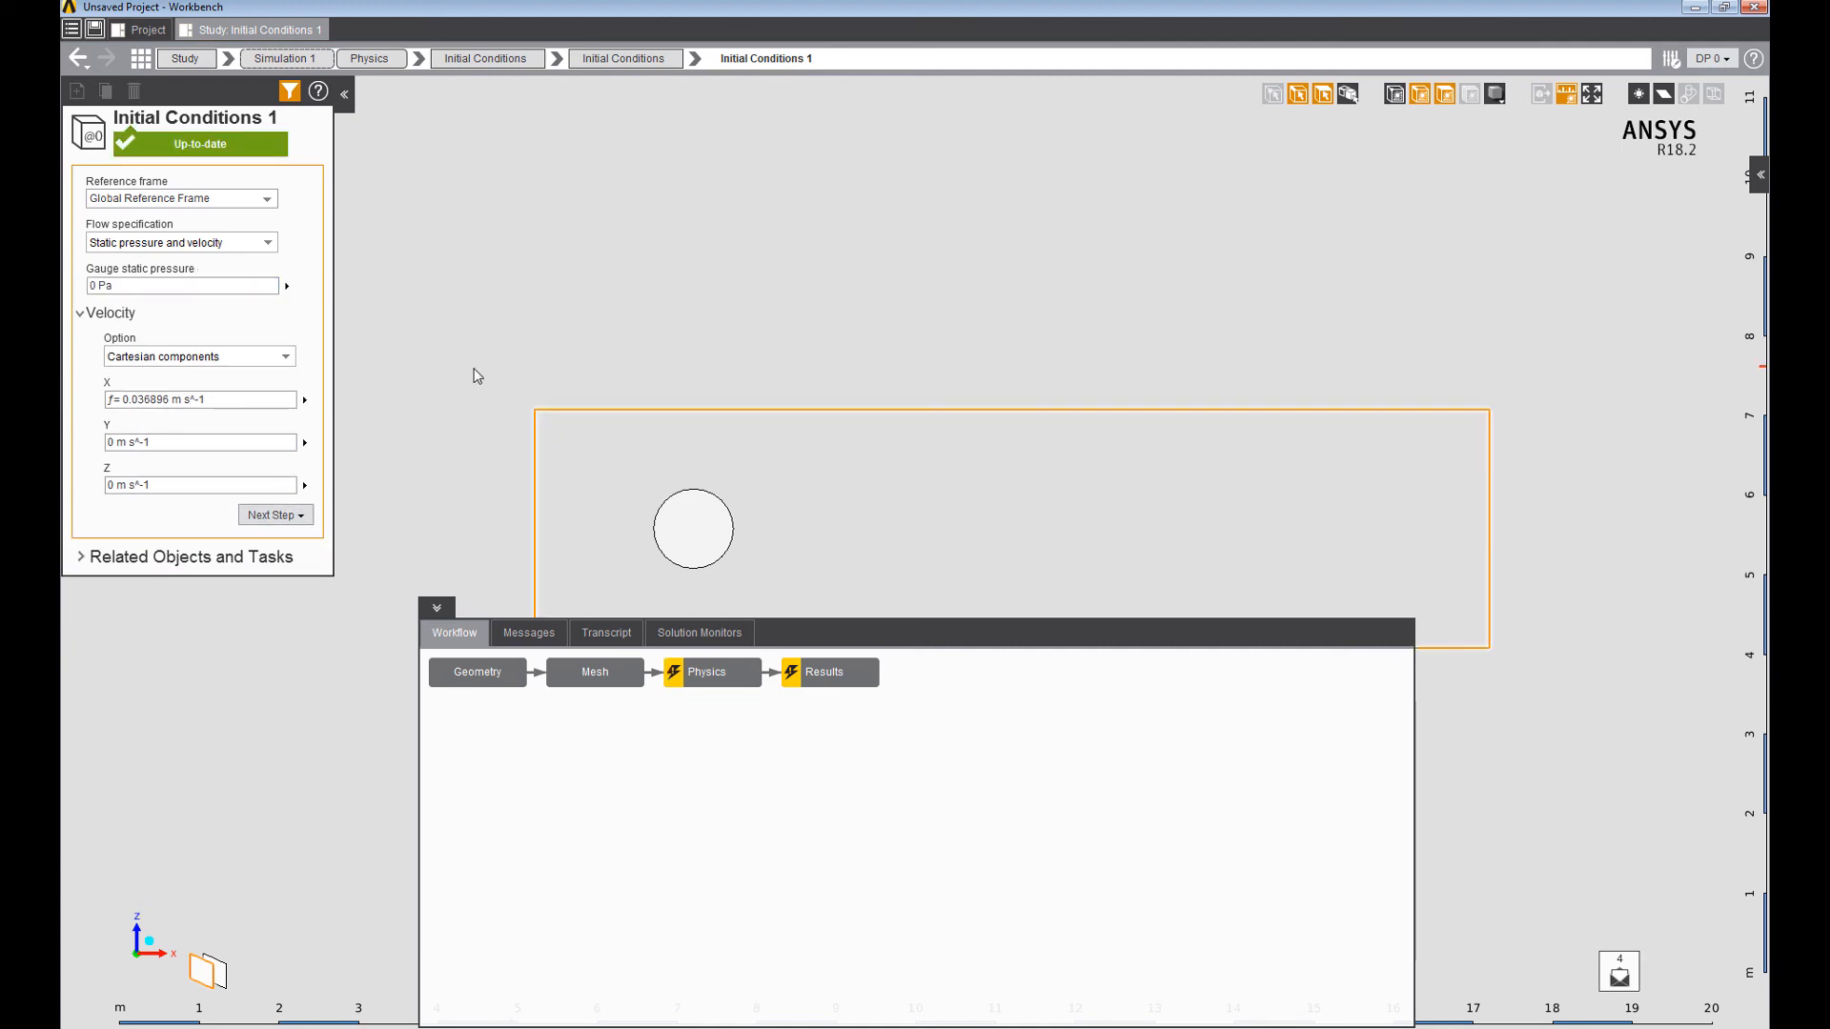
Solve the time-dependent physics and view the Calculated Value 1 monitor chart over time.
right_click(477, 375)
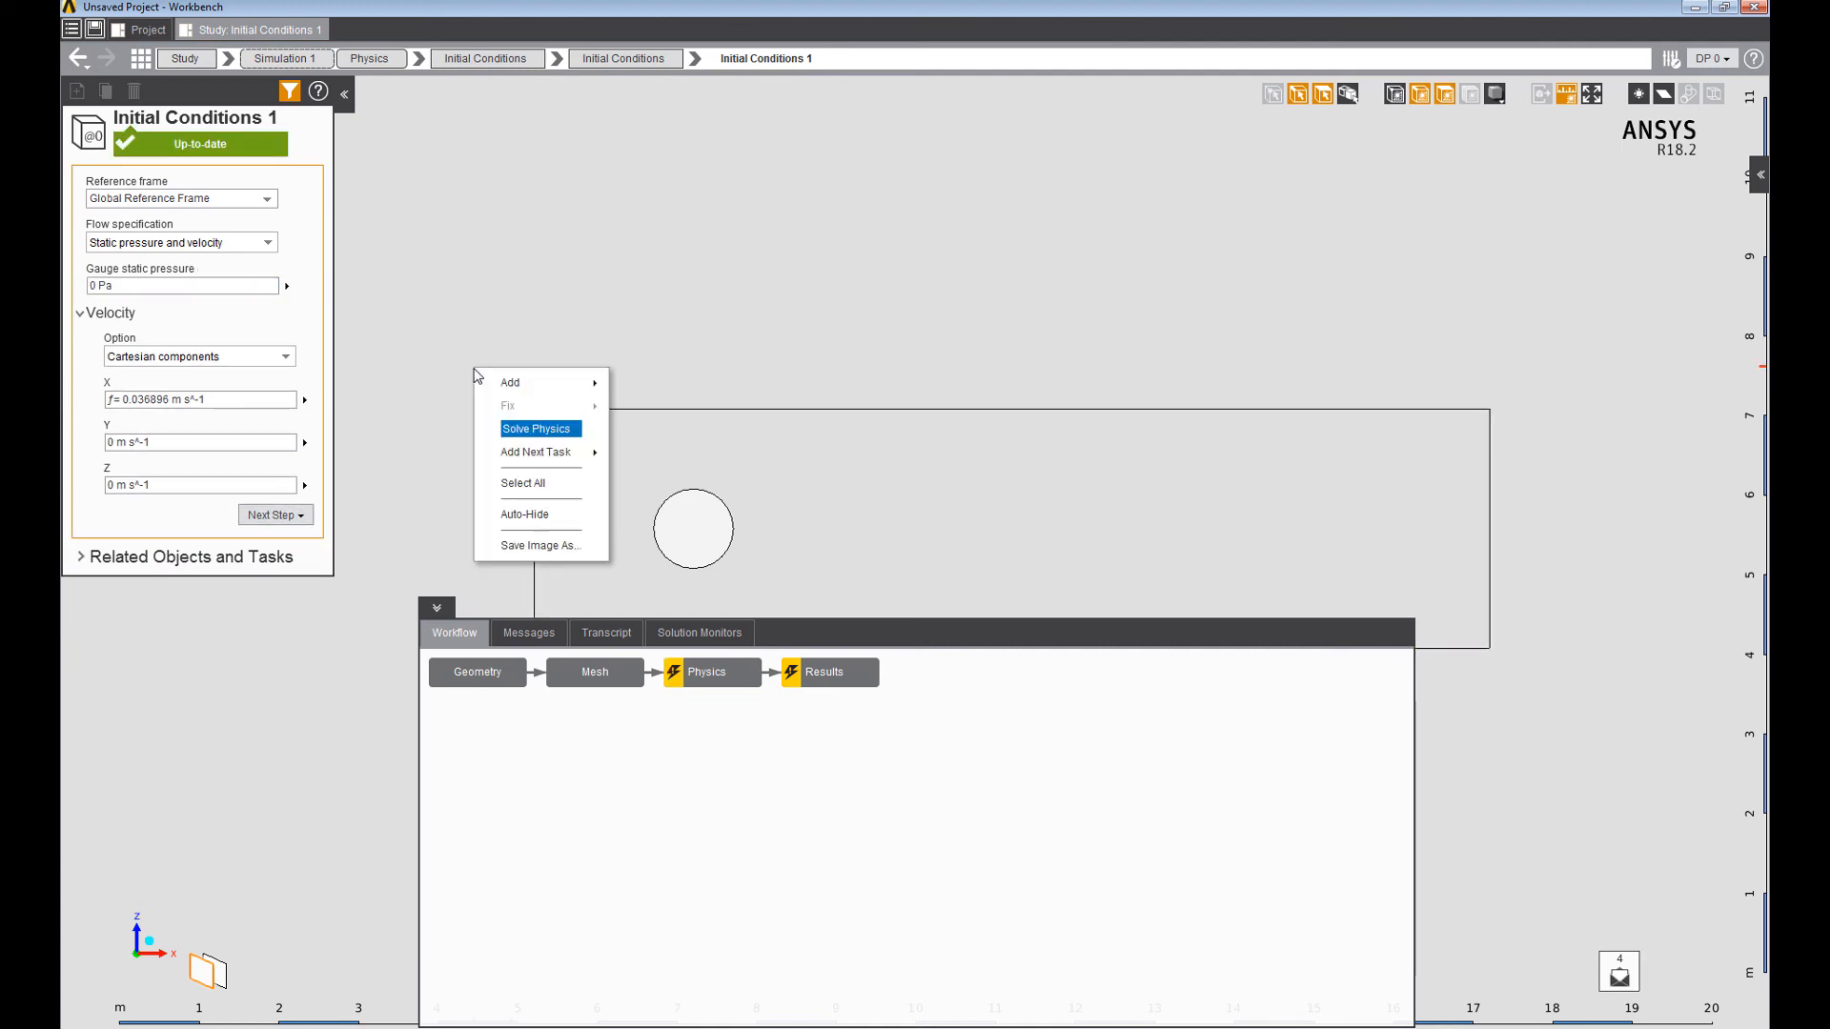
left_click(728, 675)
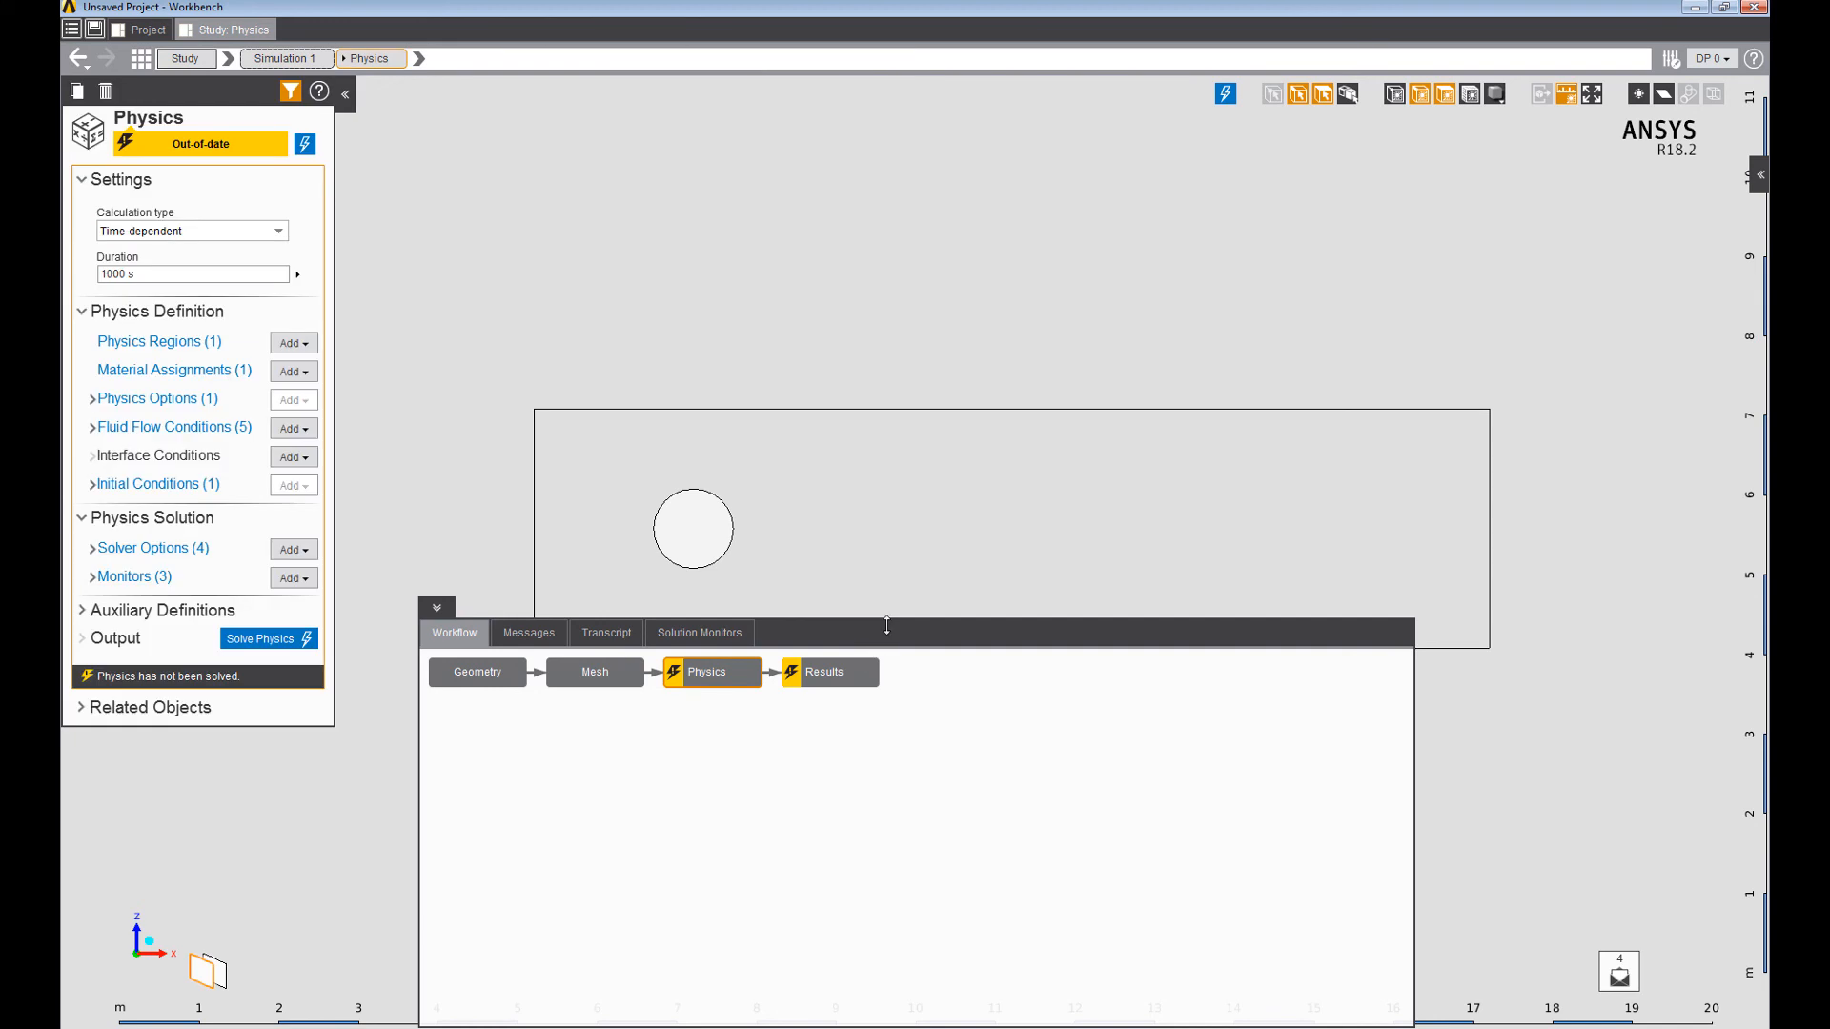
left_click_drag(890, 621, 889, 761)
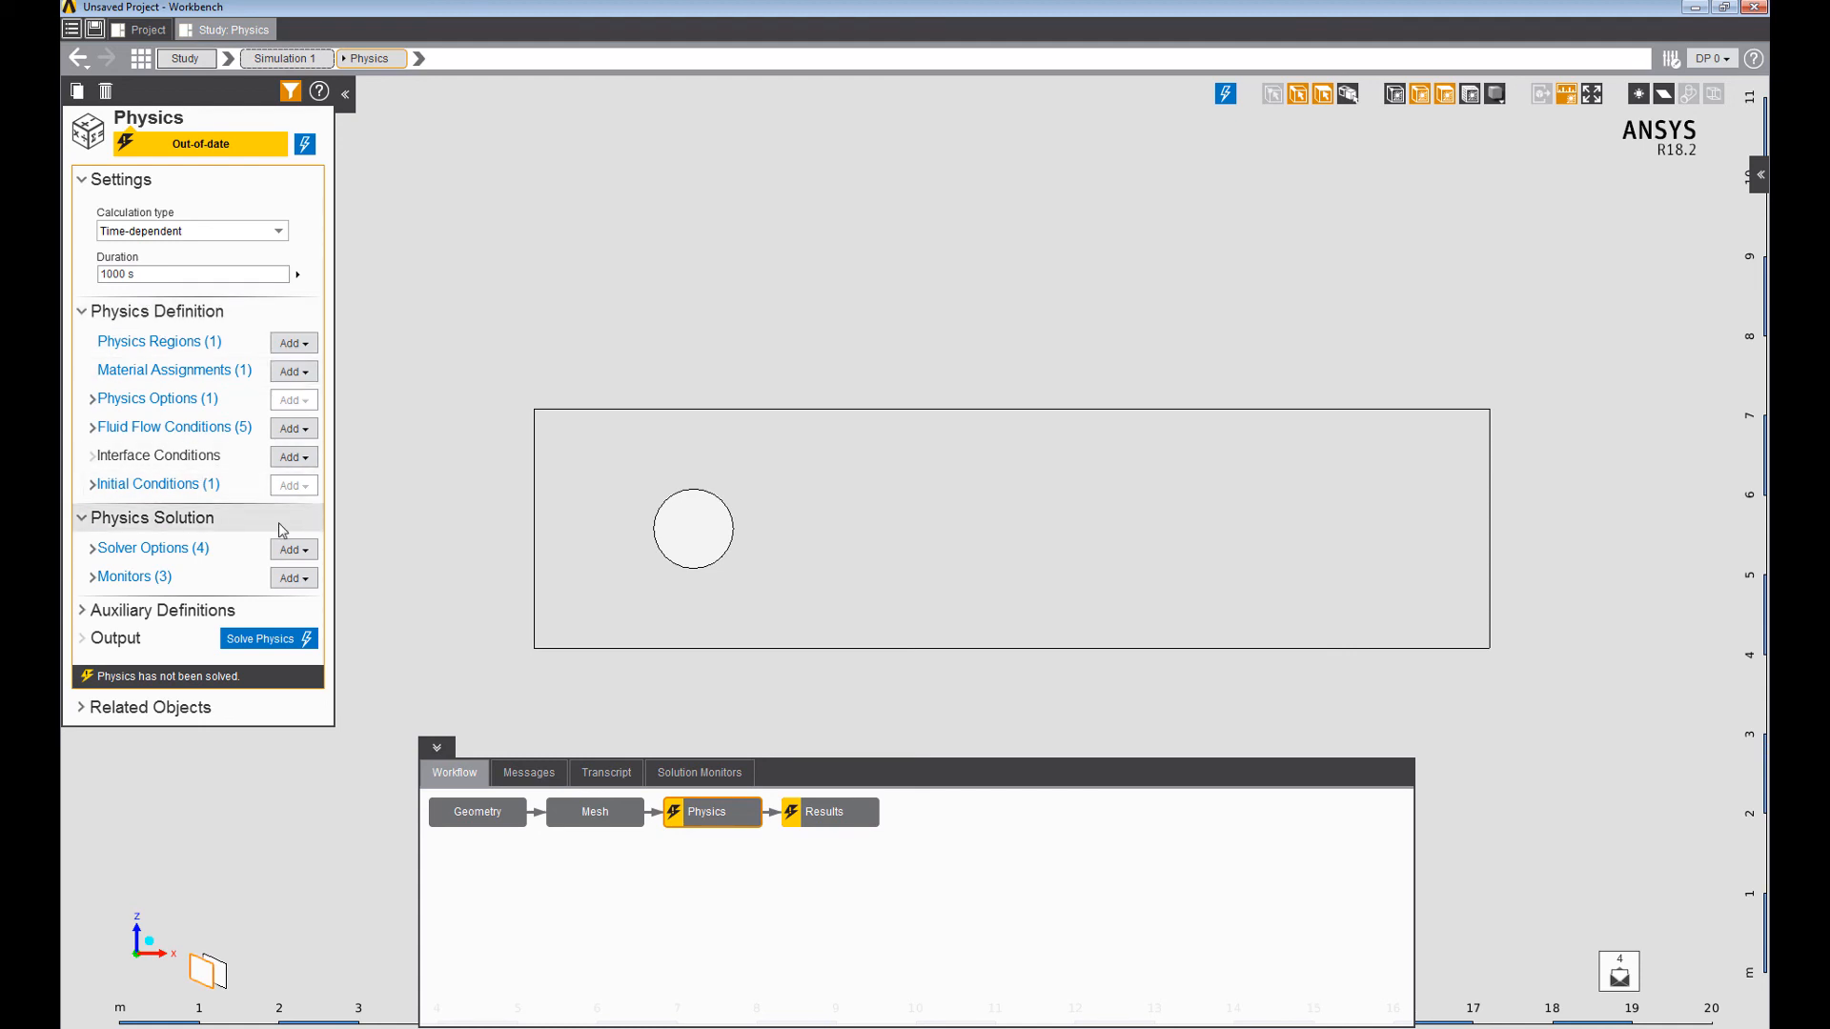
right_click(460, 611)
left_click(515, 686)
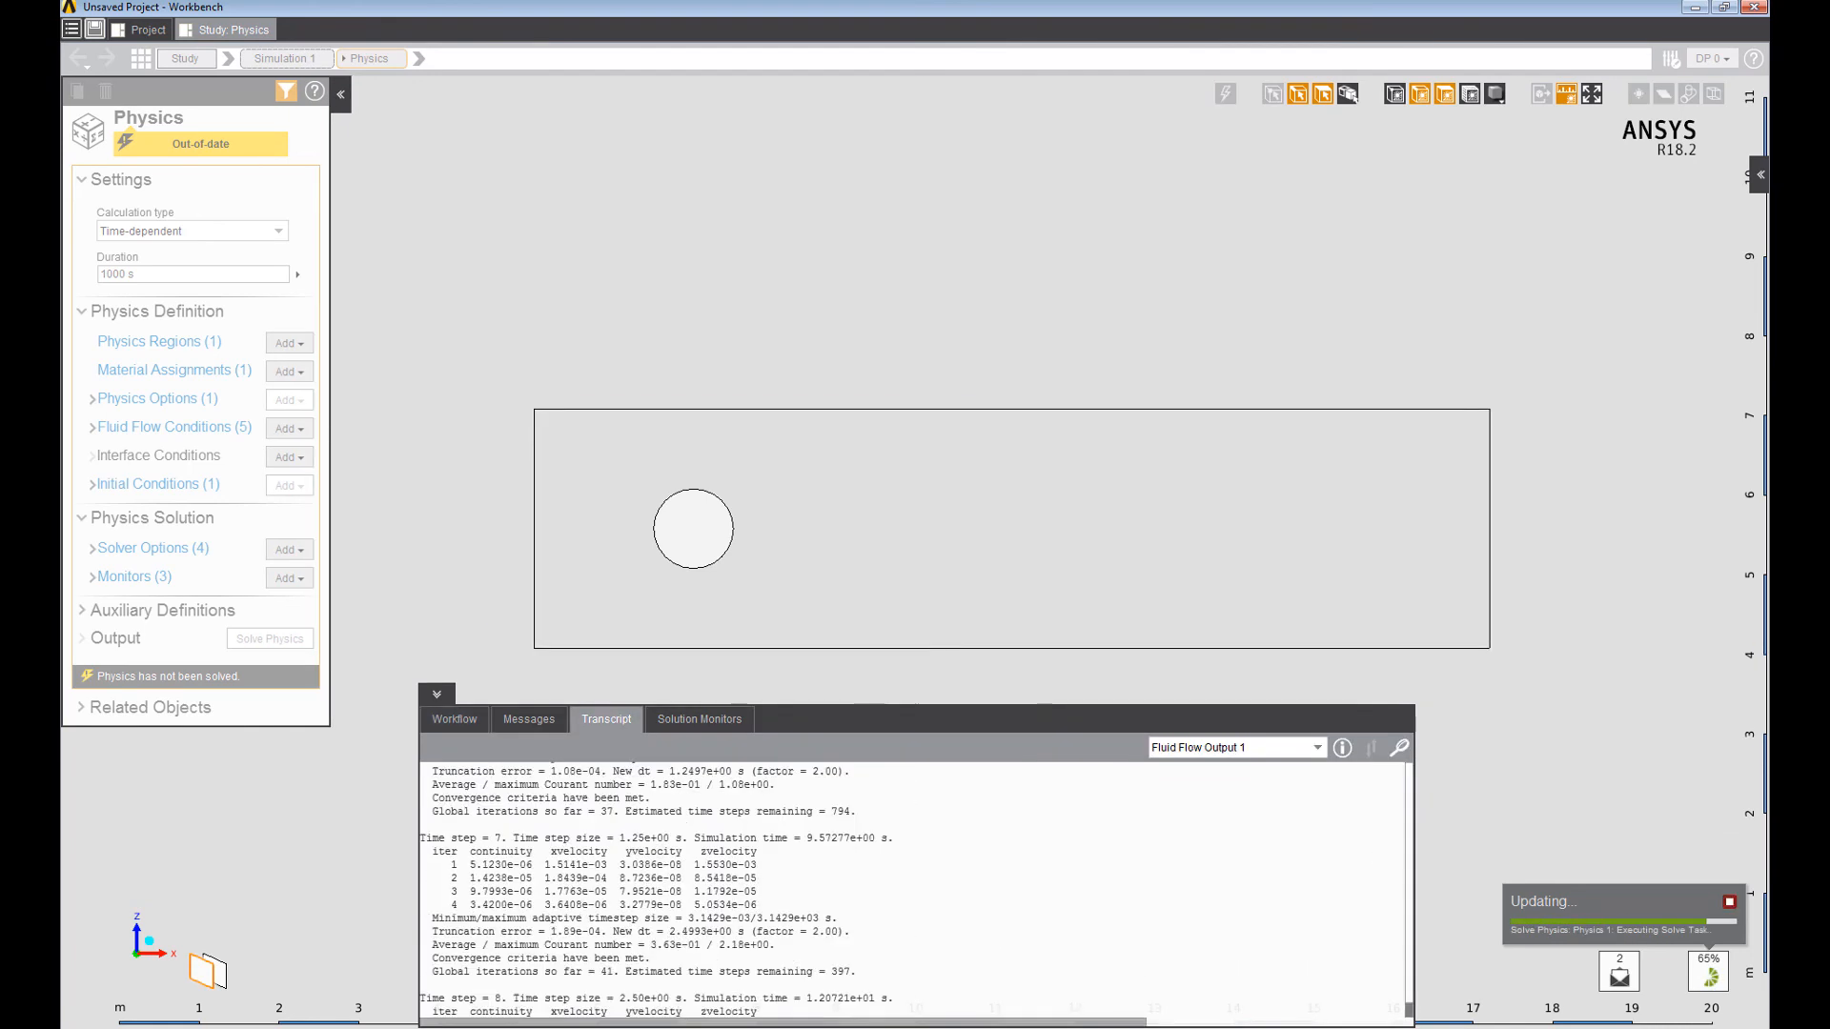
left_click(739, 721)
mouse_move(1335, 921)
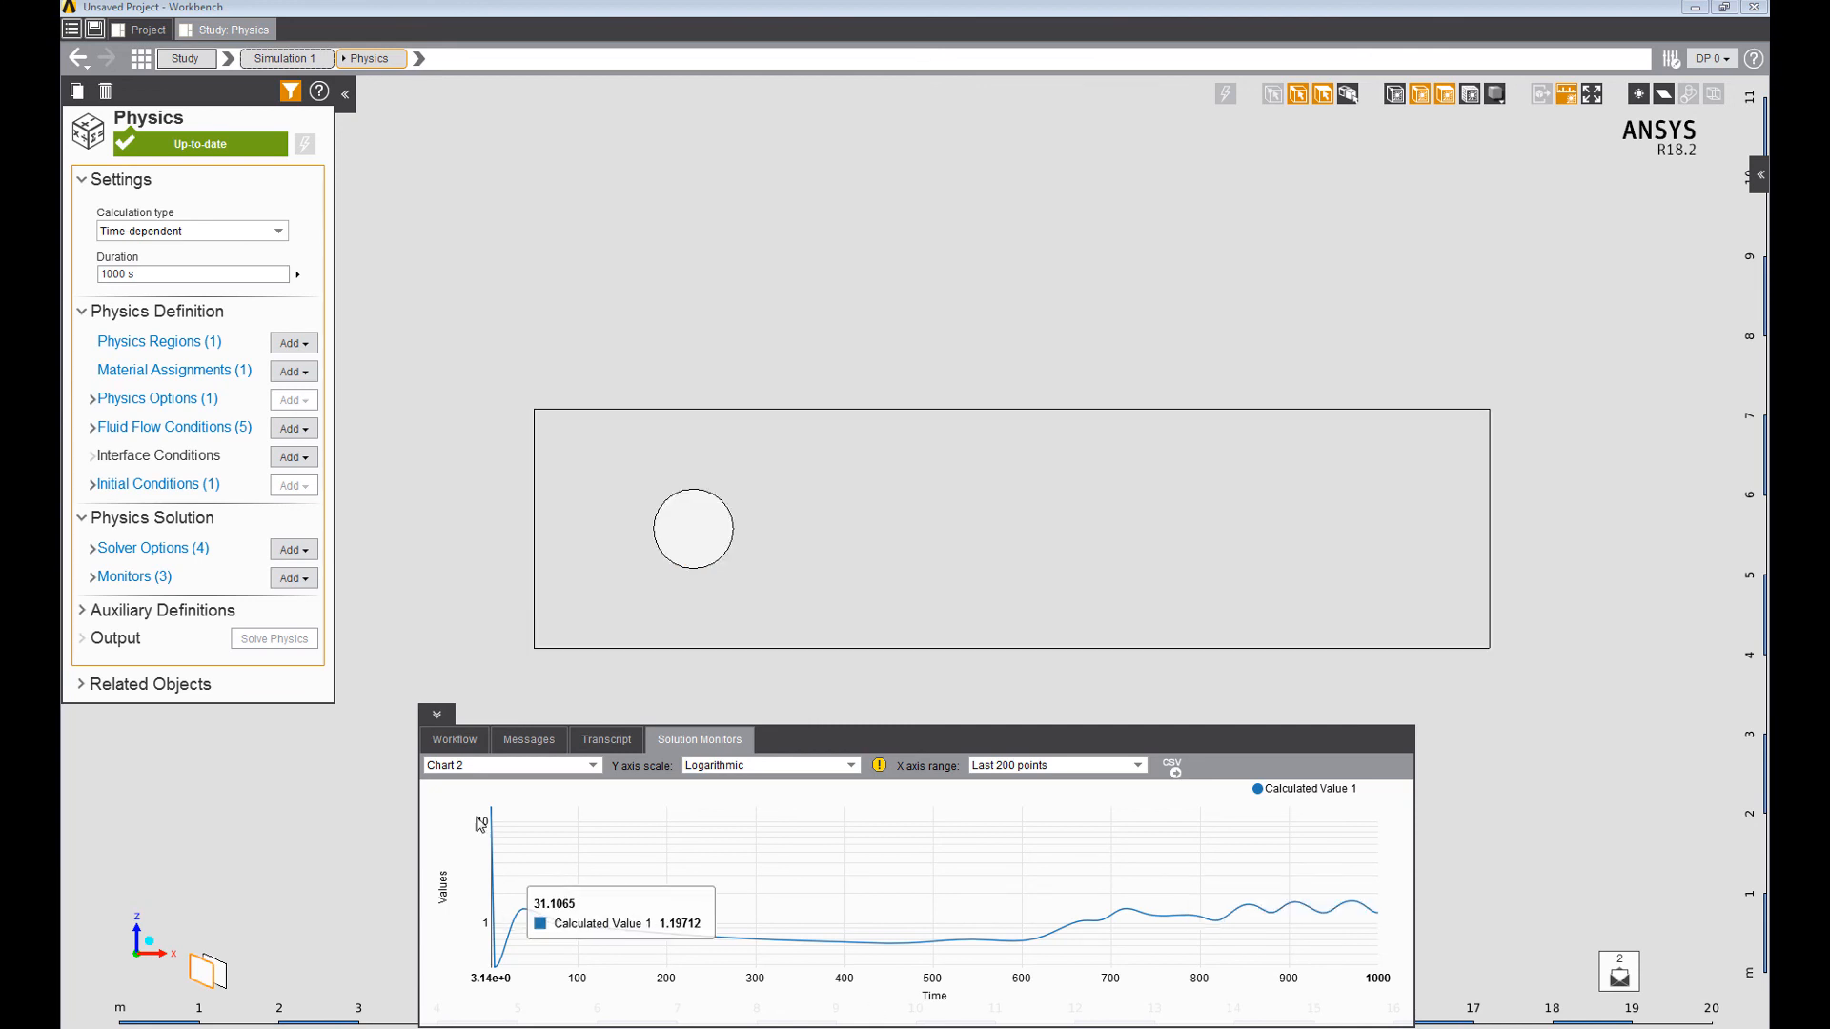
Evaluate the Velocity X 1 contour at 1000 s and inspect the wake behind the cylinder.
left_click(456, 741)
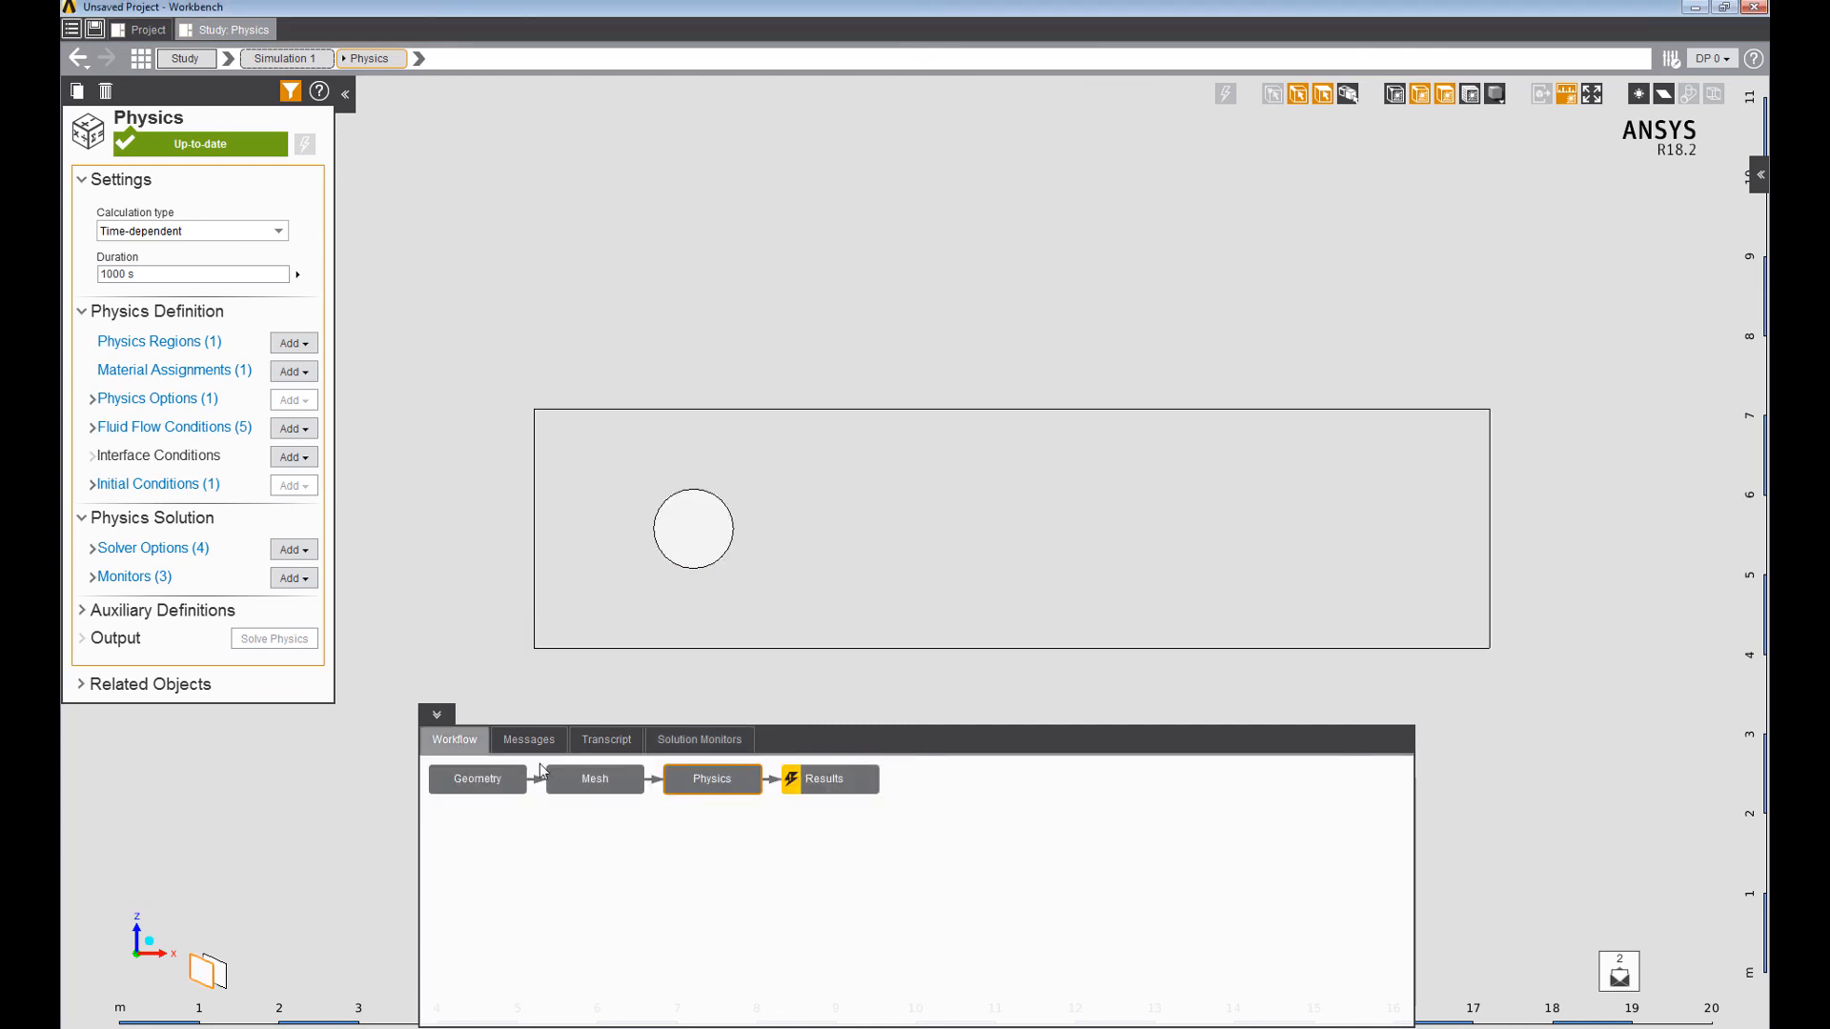
left_click(820, 790)
left_click(149, 278)
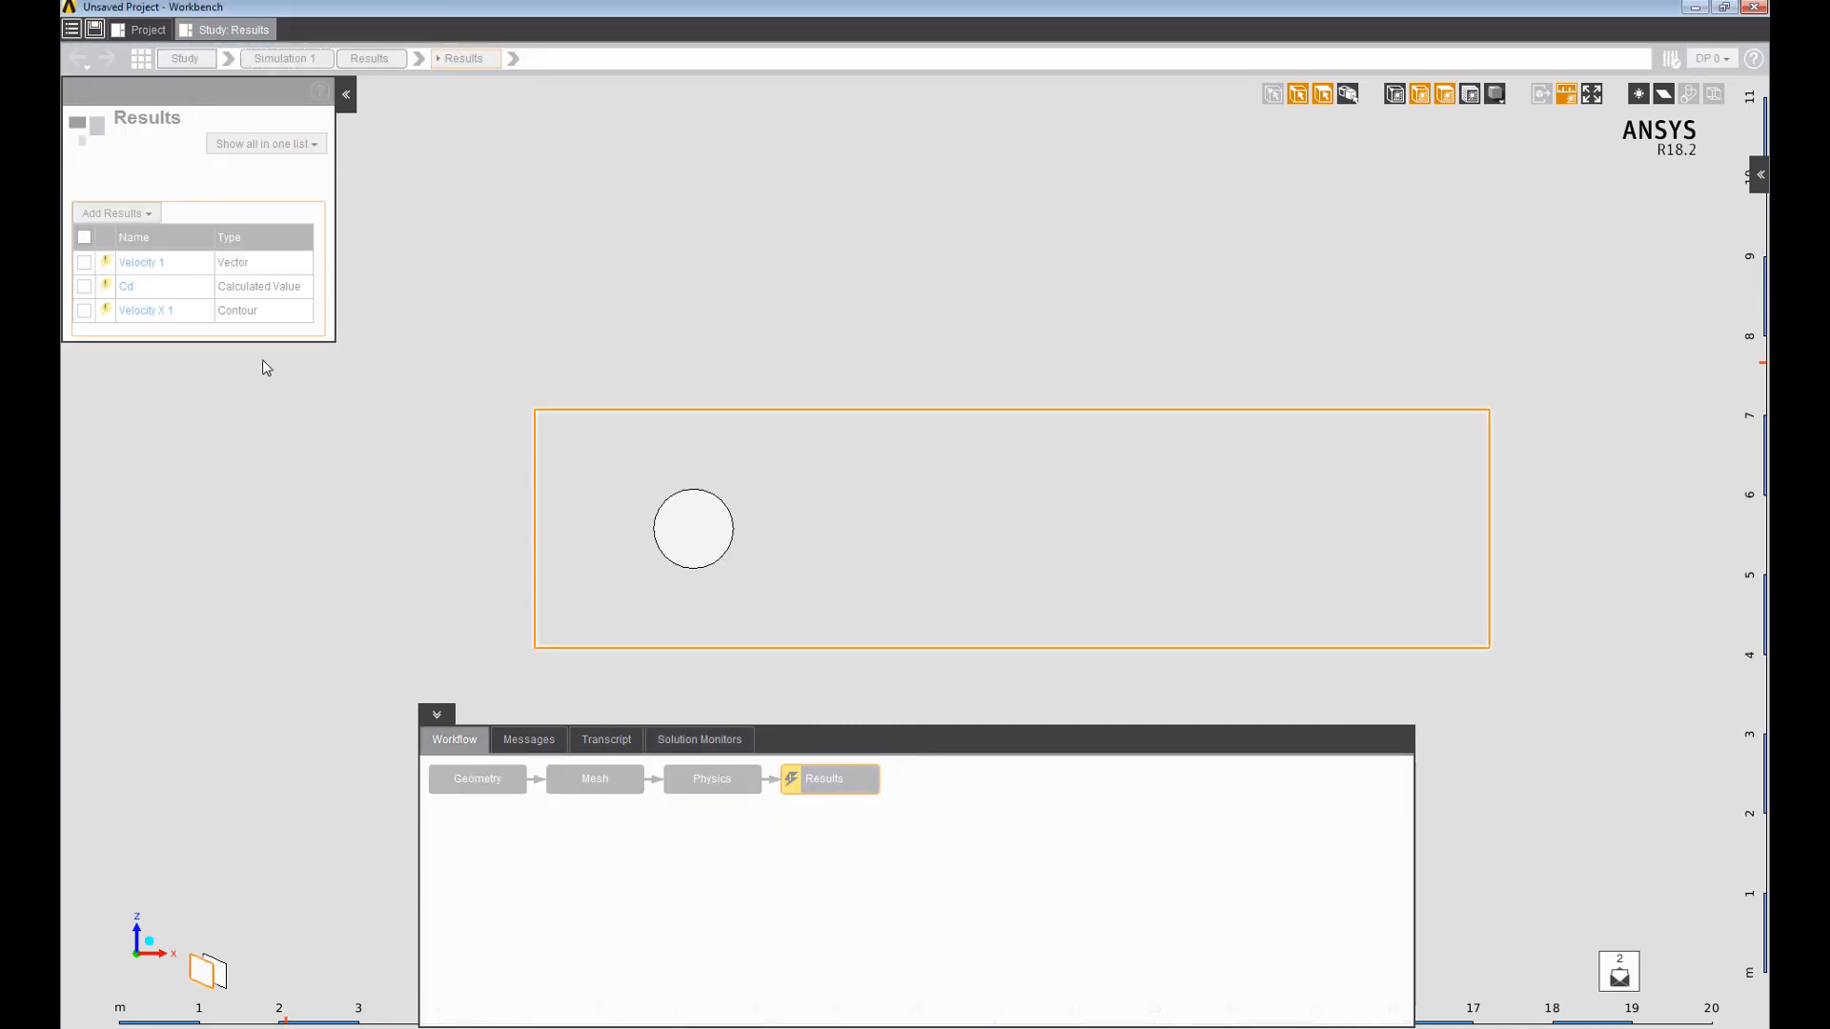
left_click(146, 313)
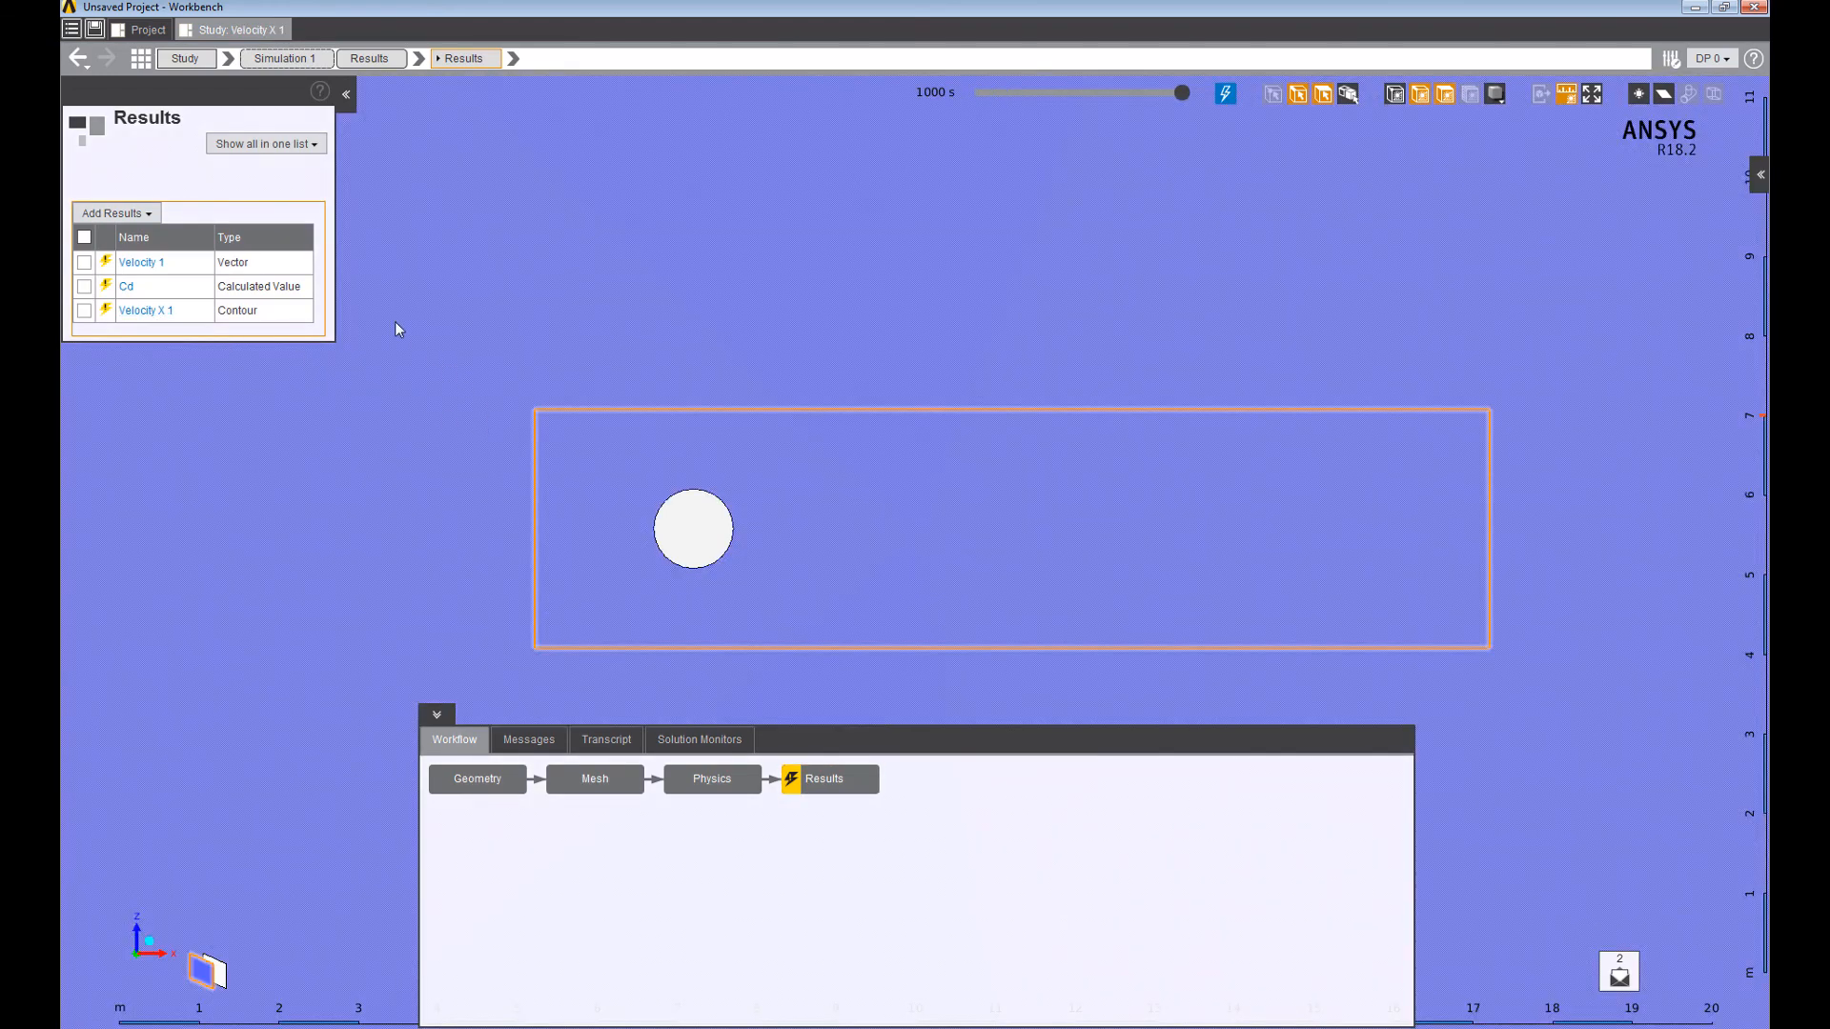
left_click(169, 313)
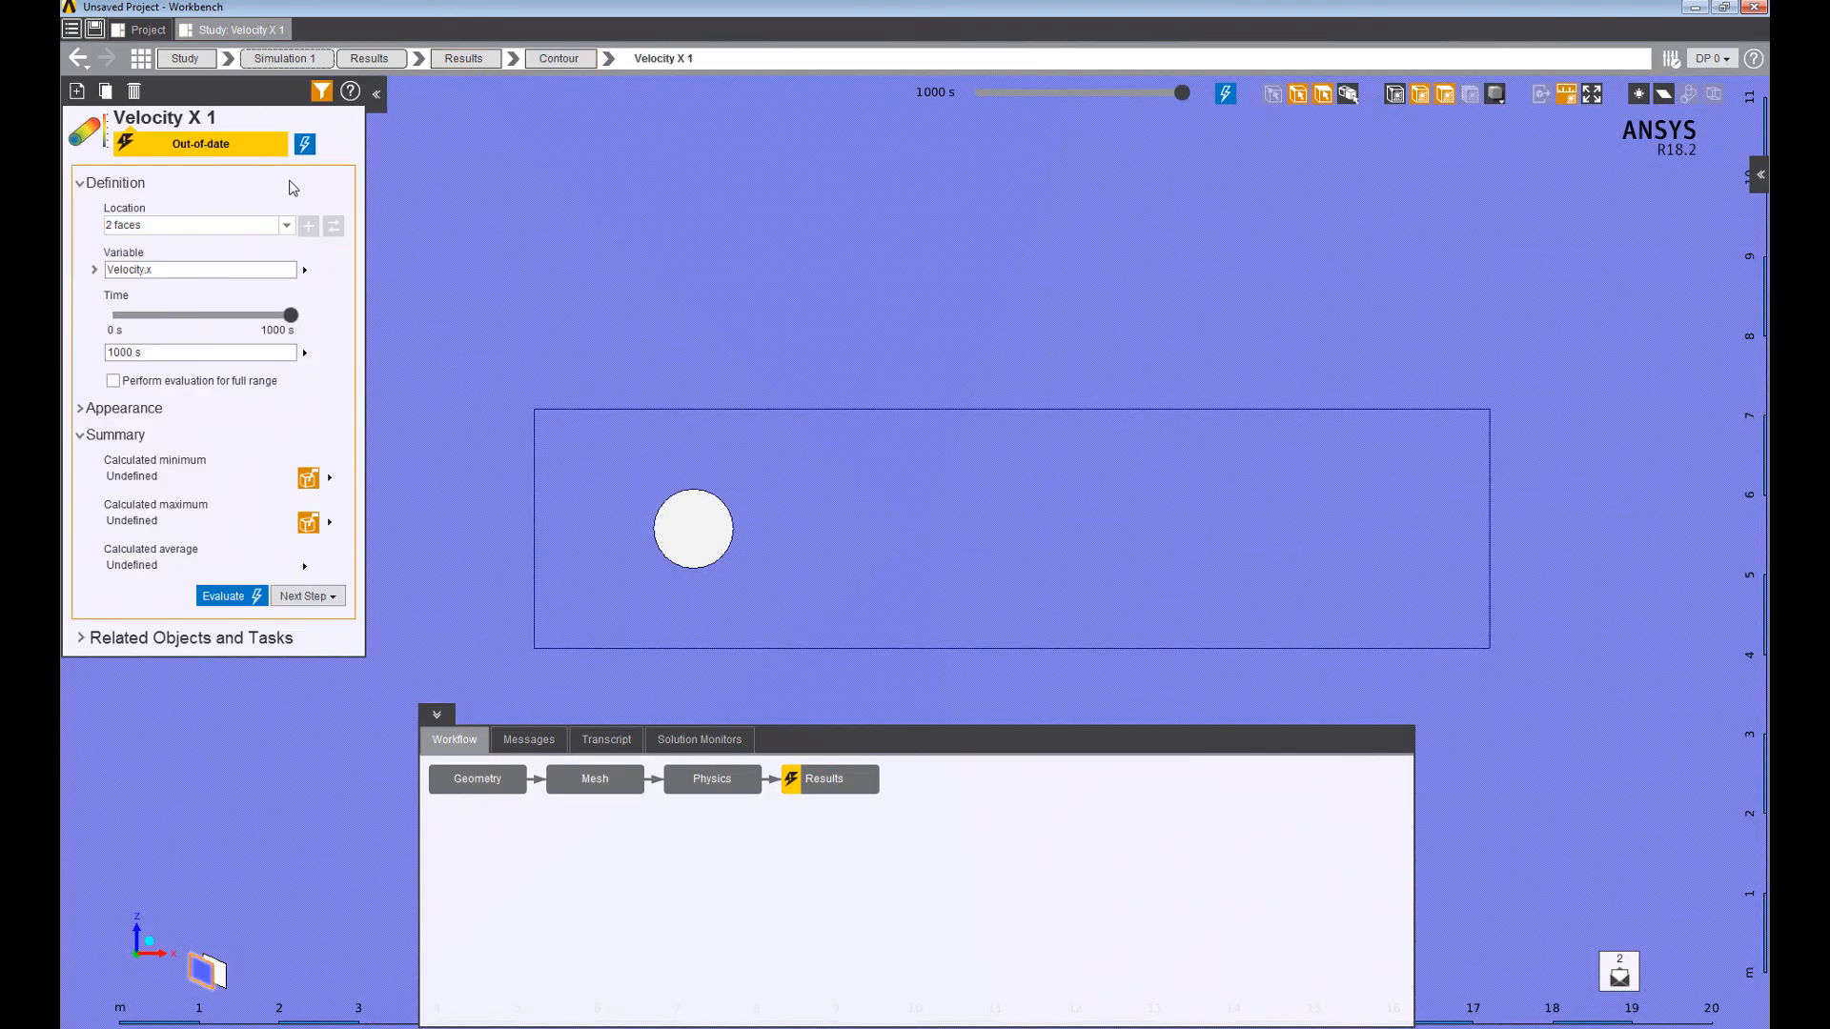
left_click(305, 145)
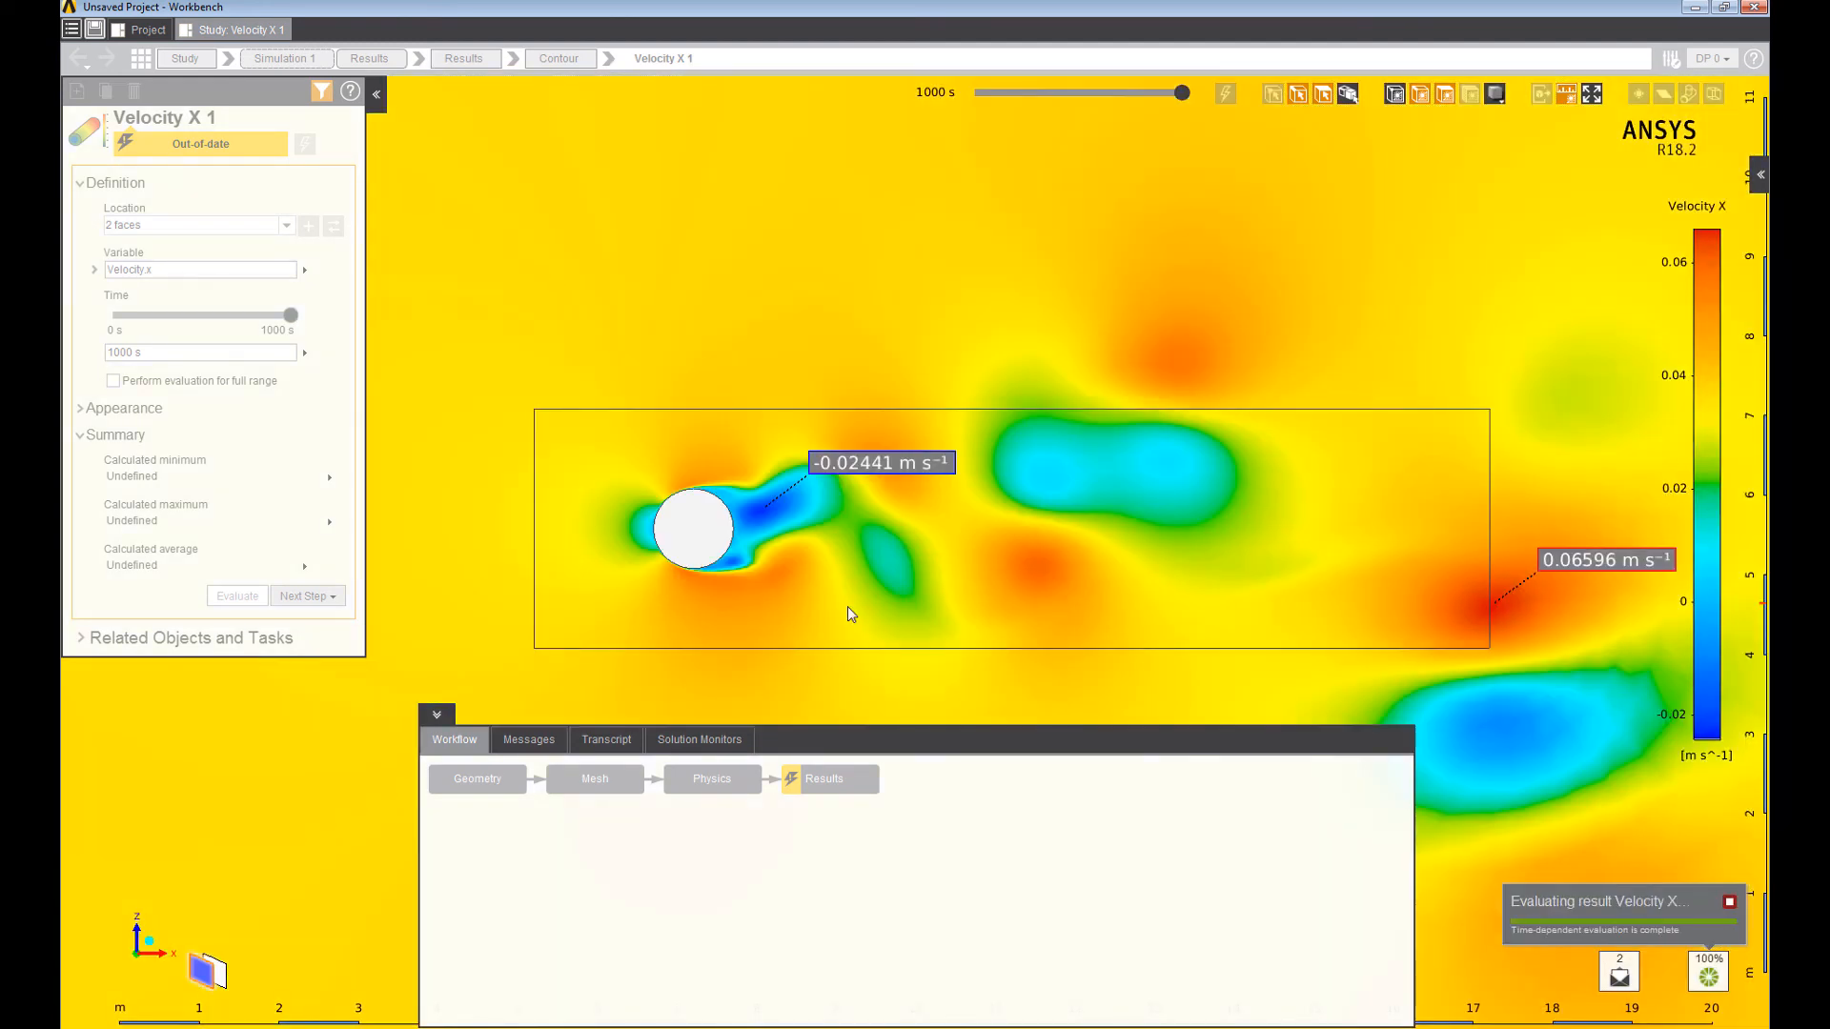
scroll(1079, 598, "down", 3)
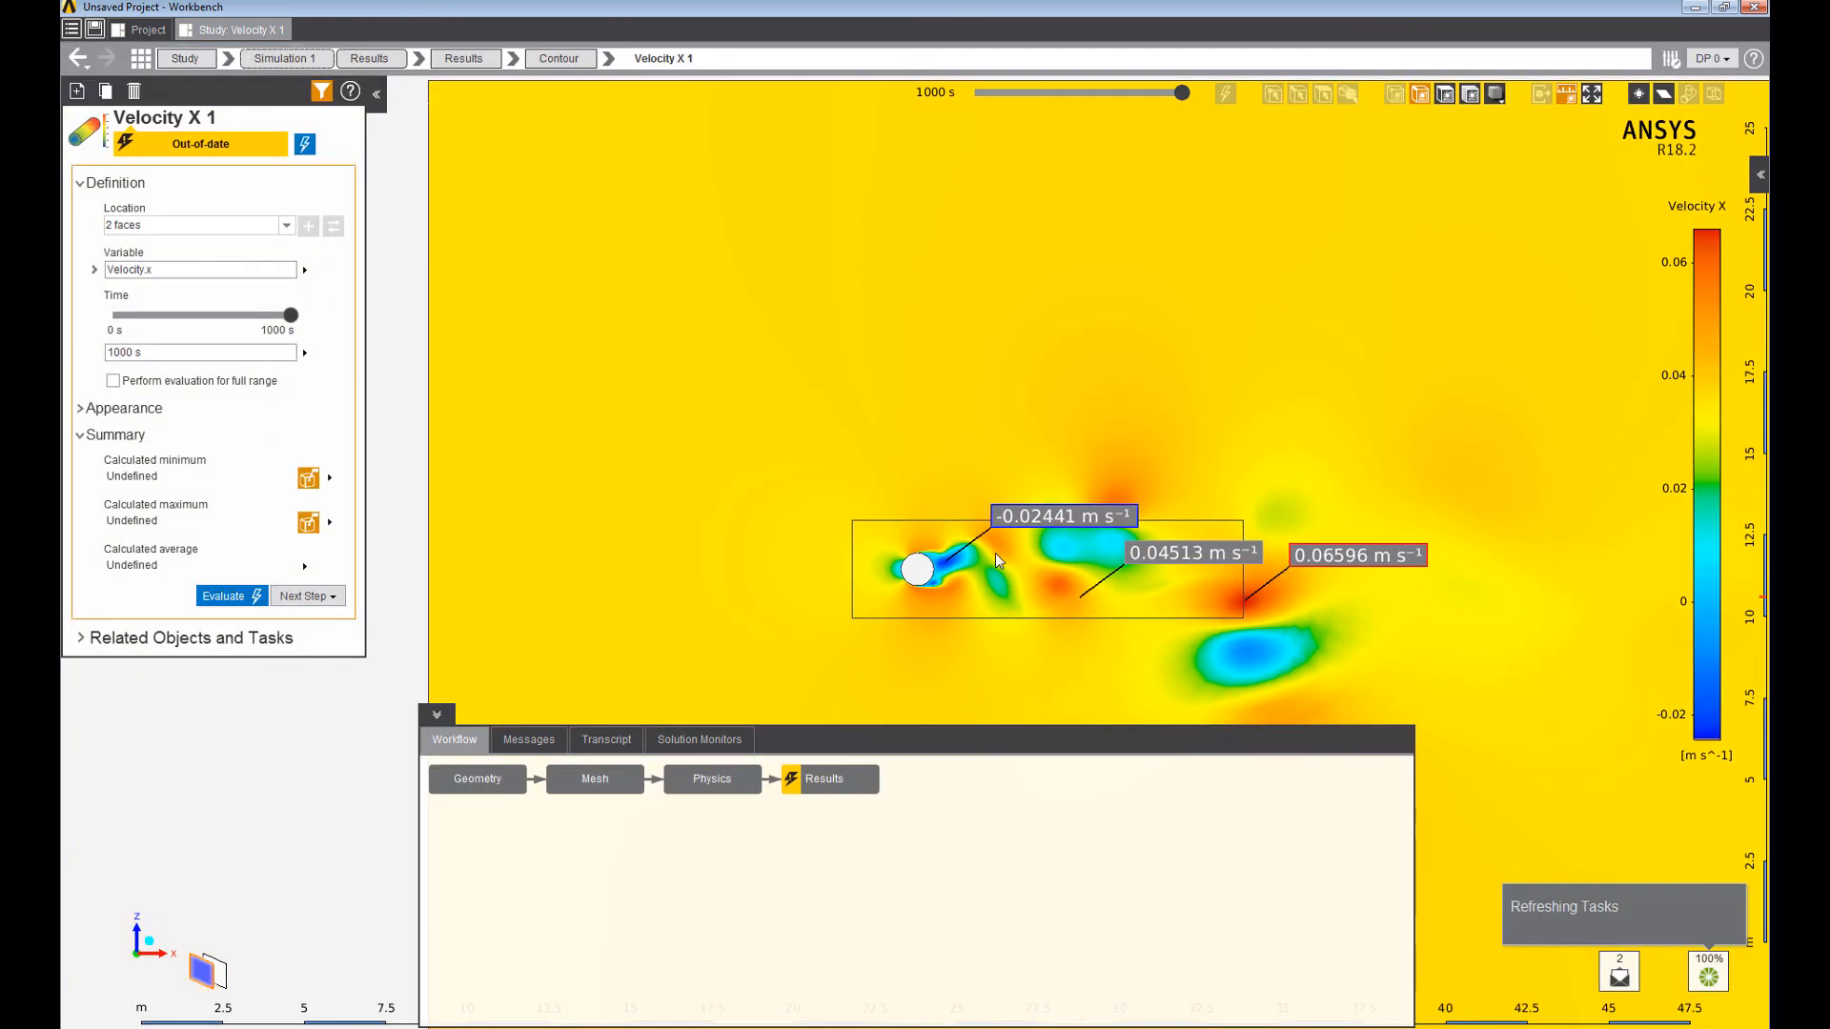
scroll(1194, 583, "down", 1)
scroll(1163, 584, "up", 2)
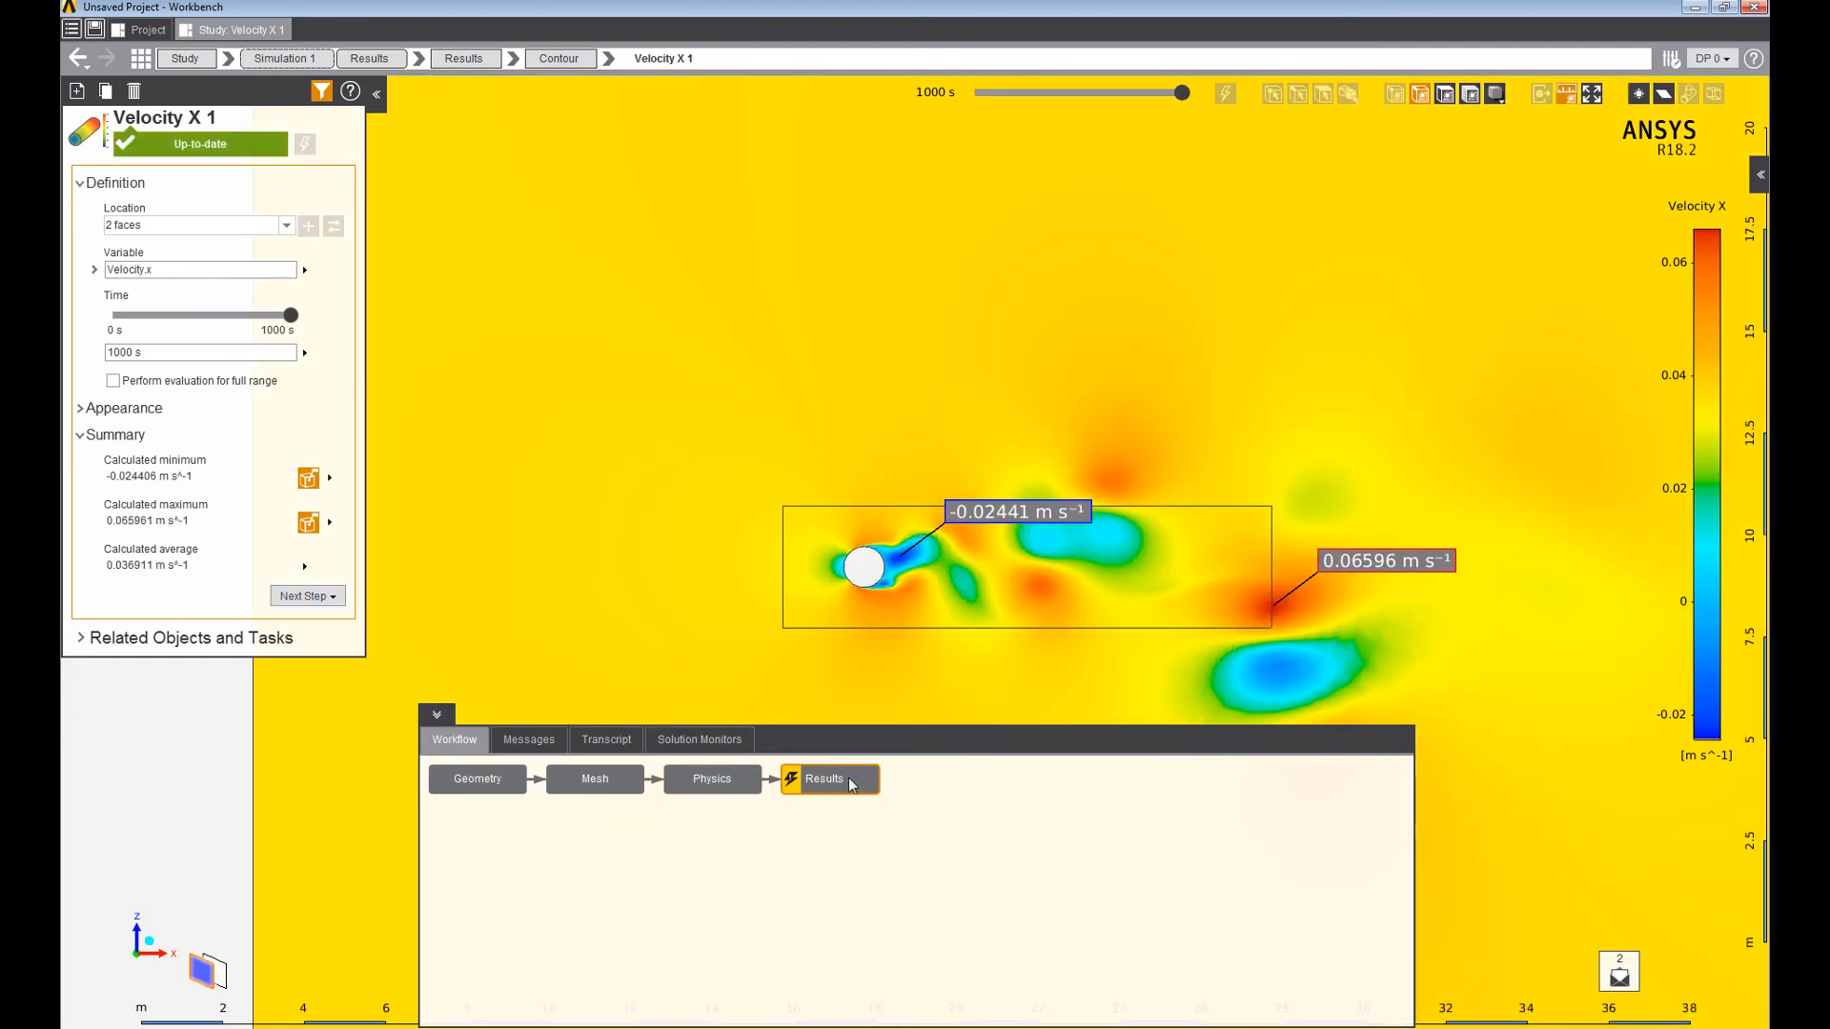
Recheck the Calculated Value 1 monitor chart and set the time-dependent calculation's duration to 1200 s.
left_click(700, 739)
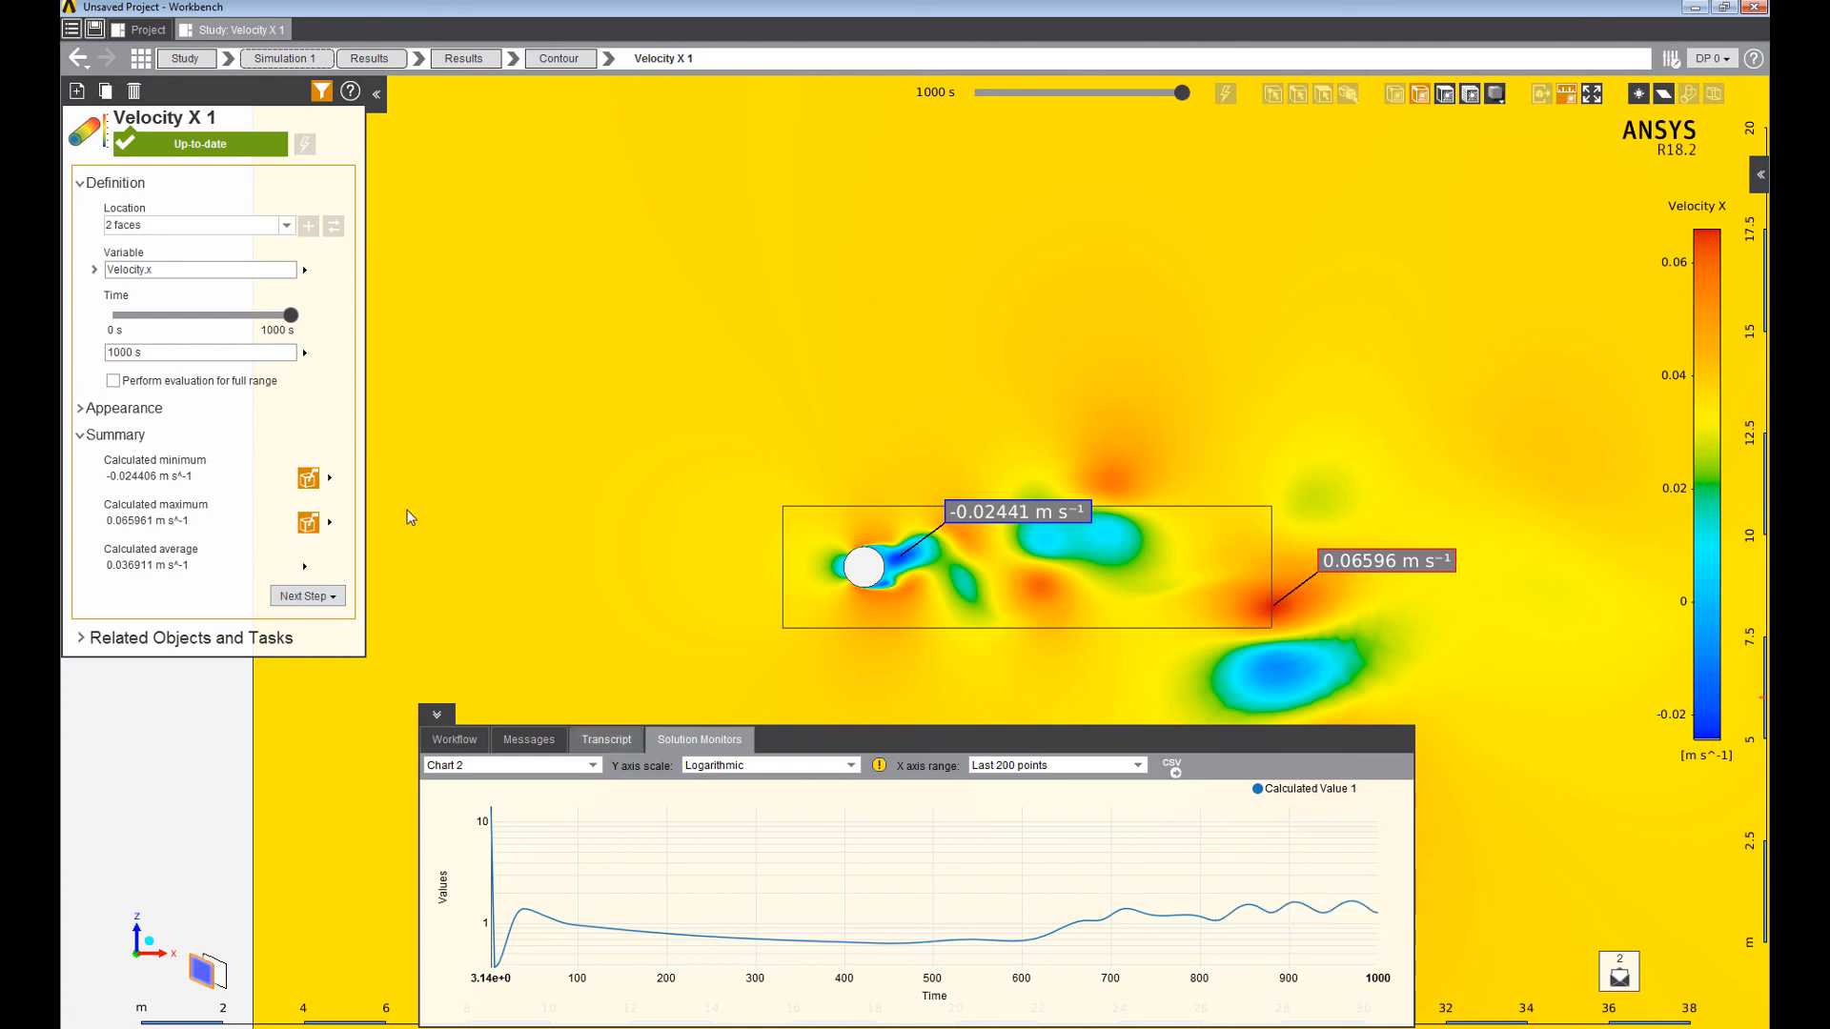
left_click(455, 739)
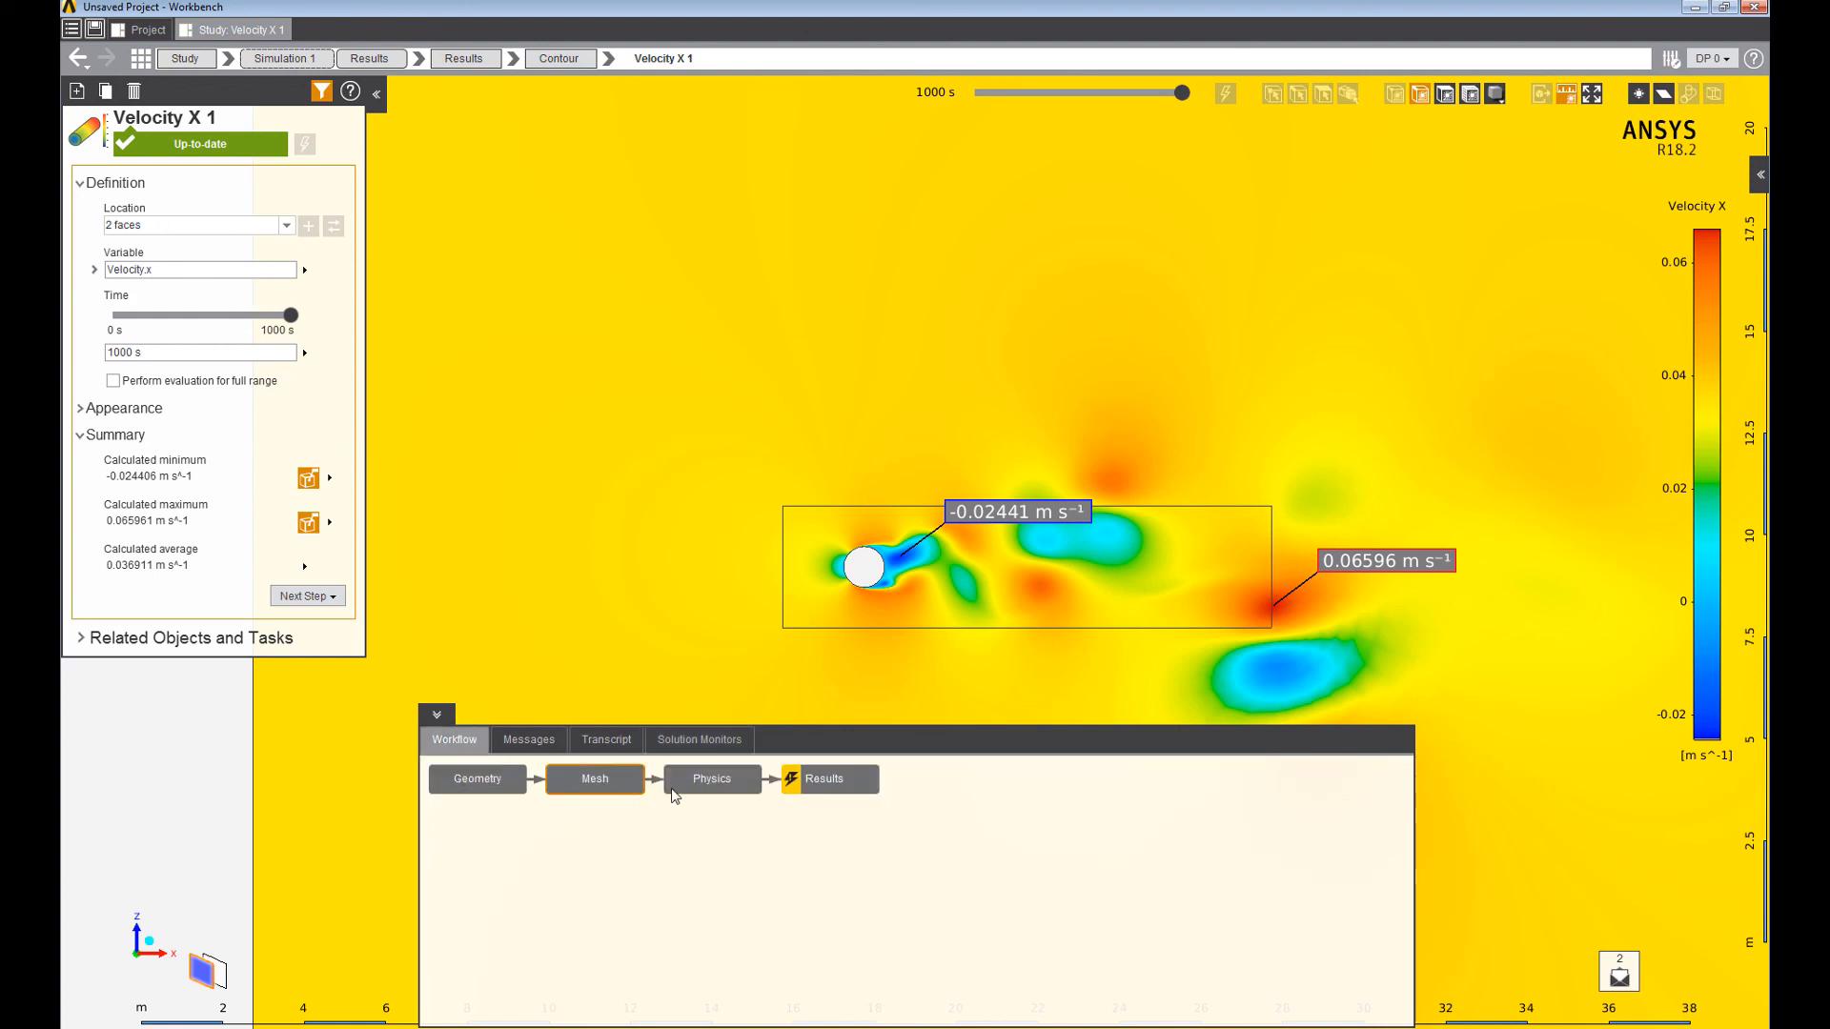
left_click(725, 790)
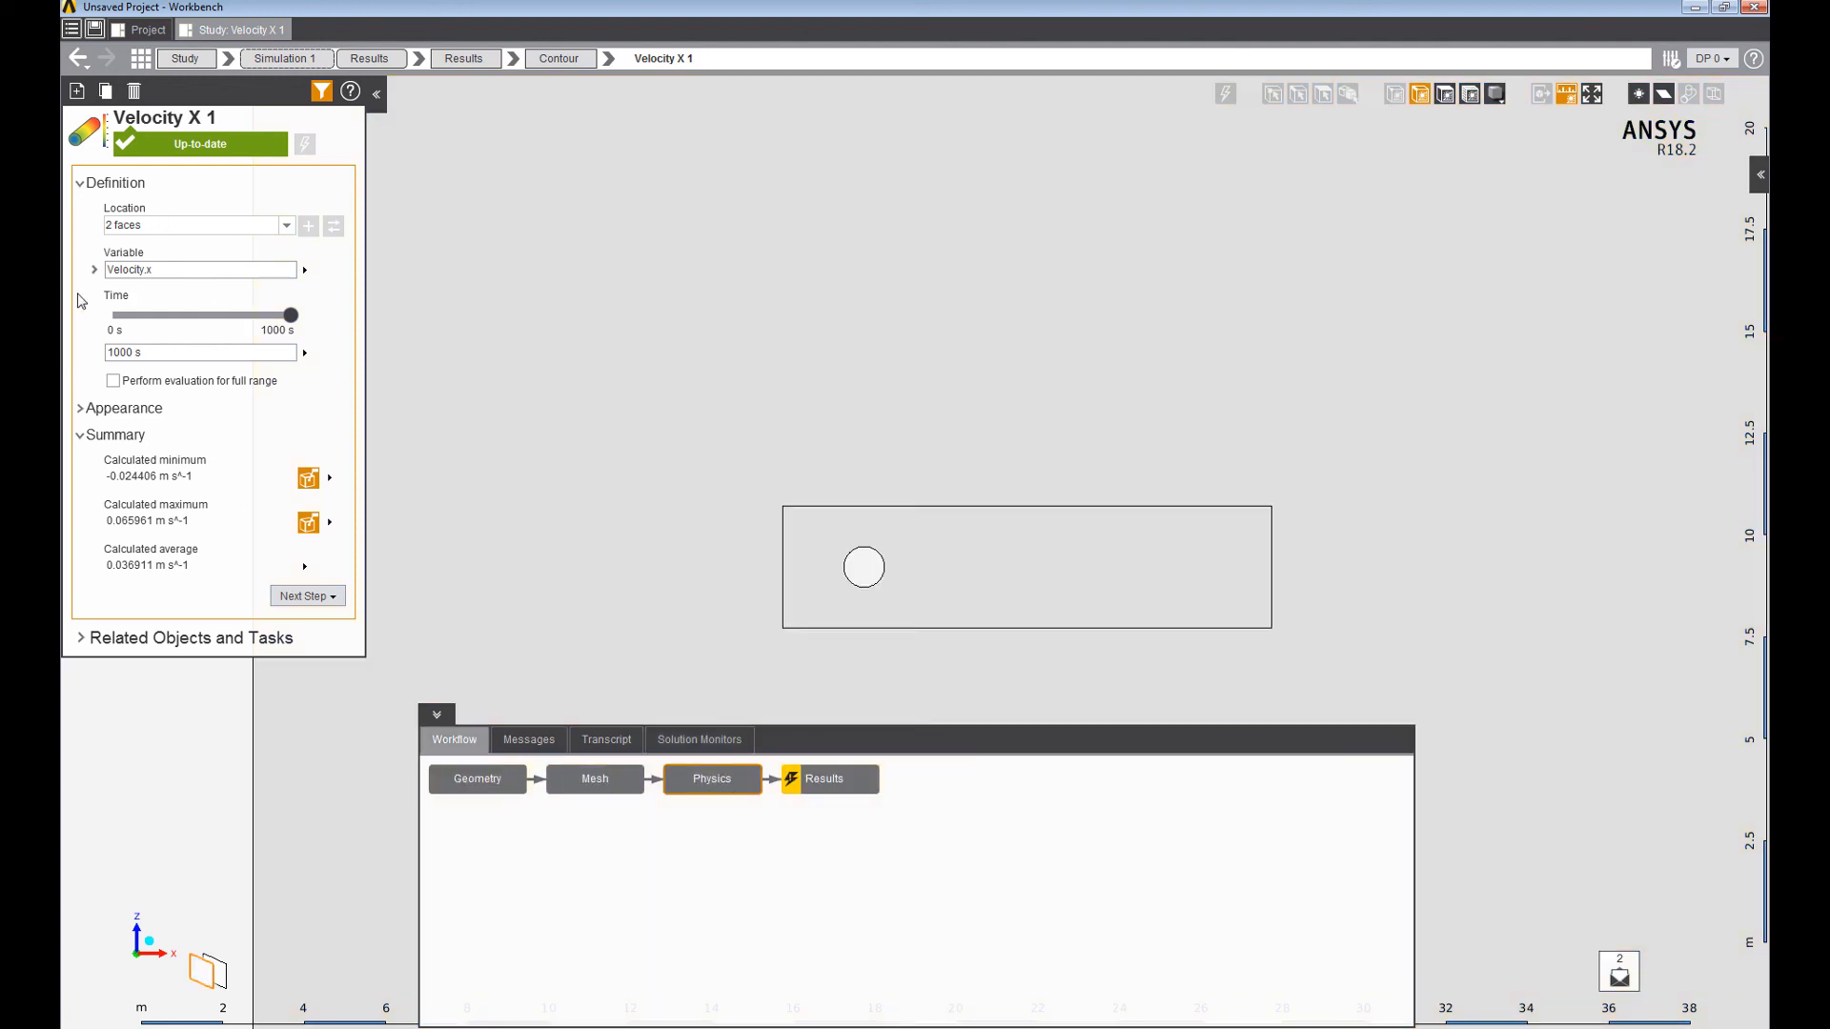
left_click(148, 274)
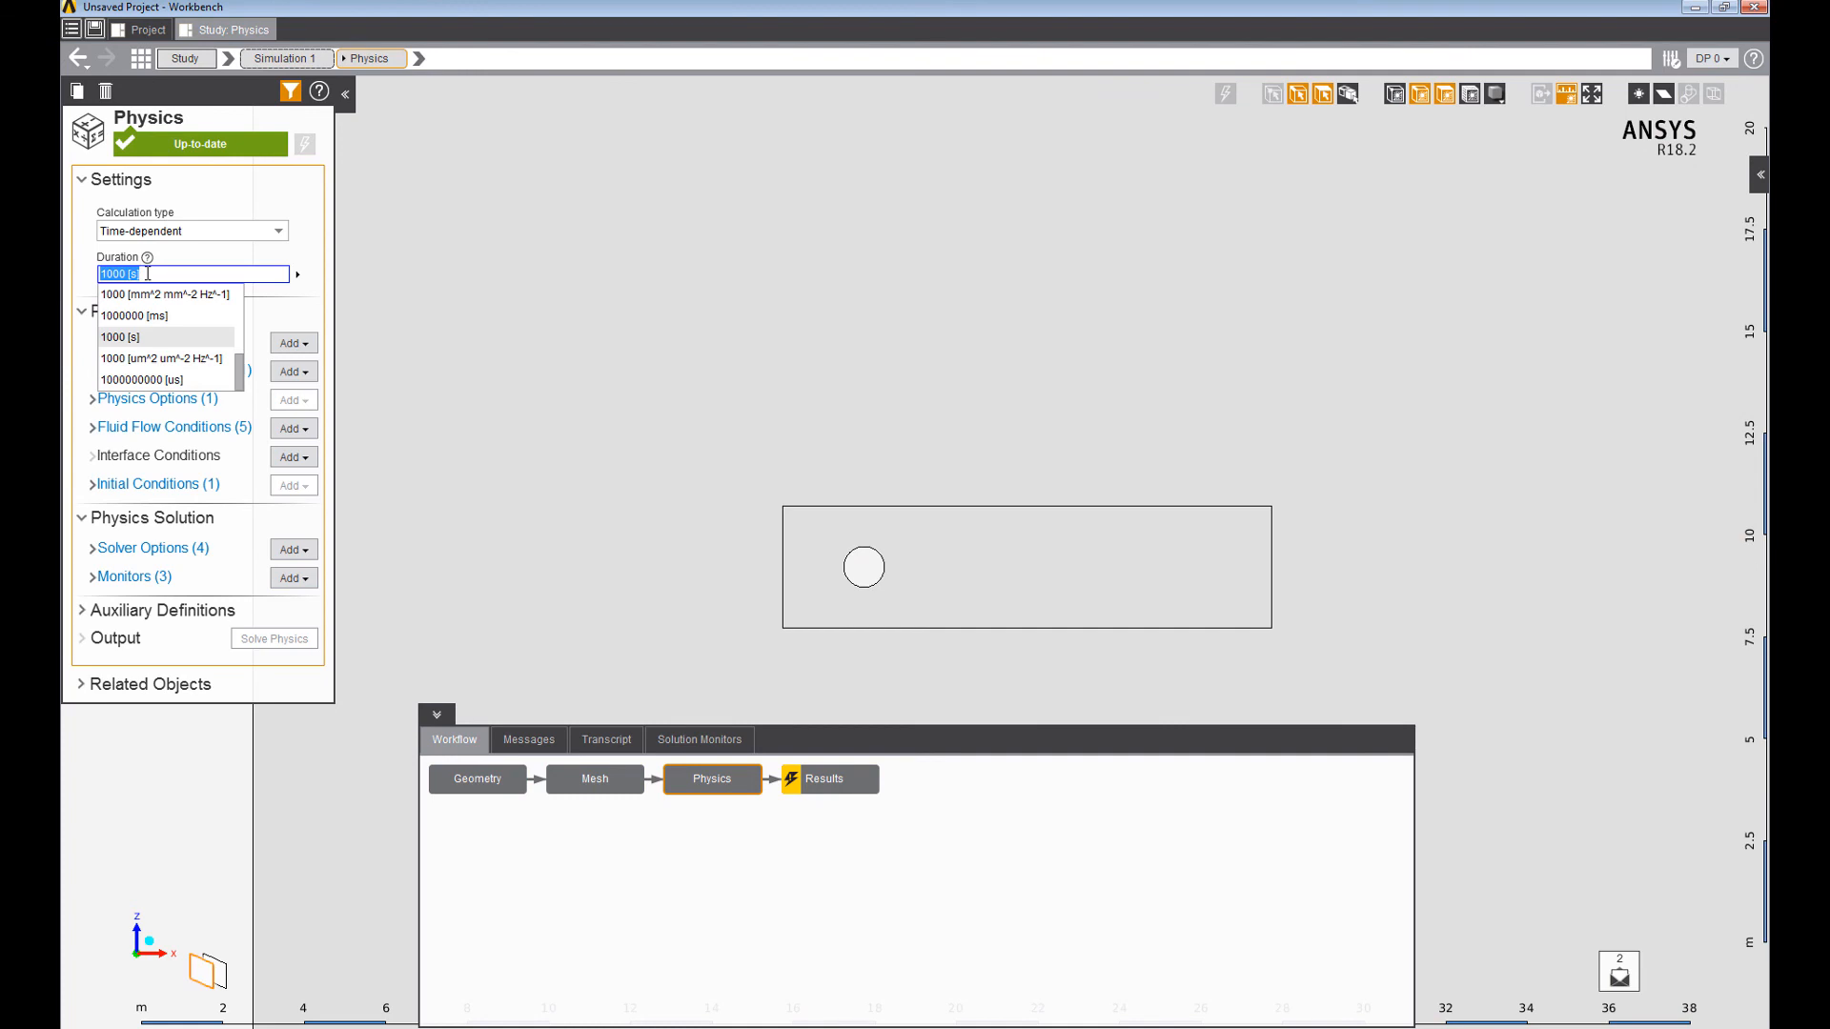
key("Right")
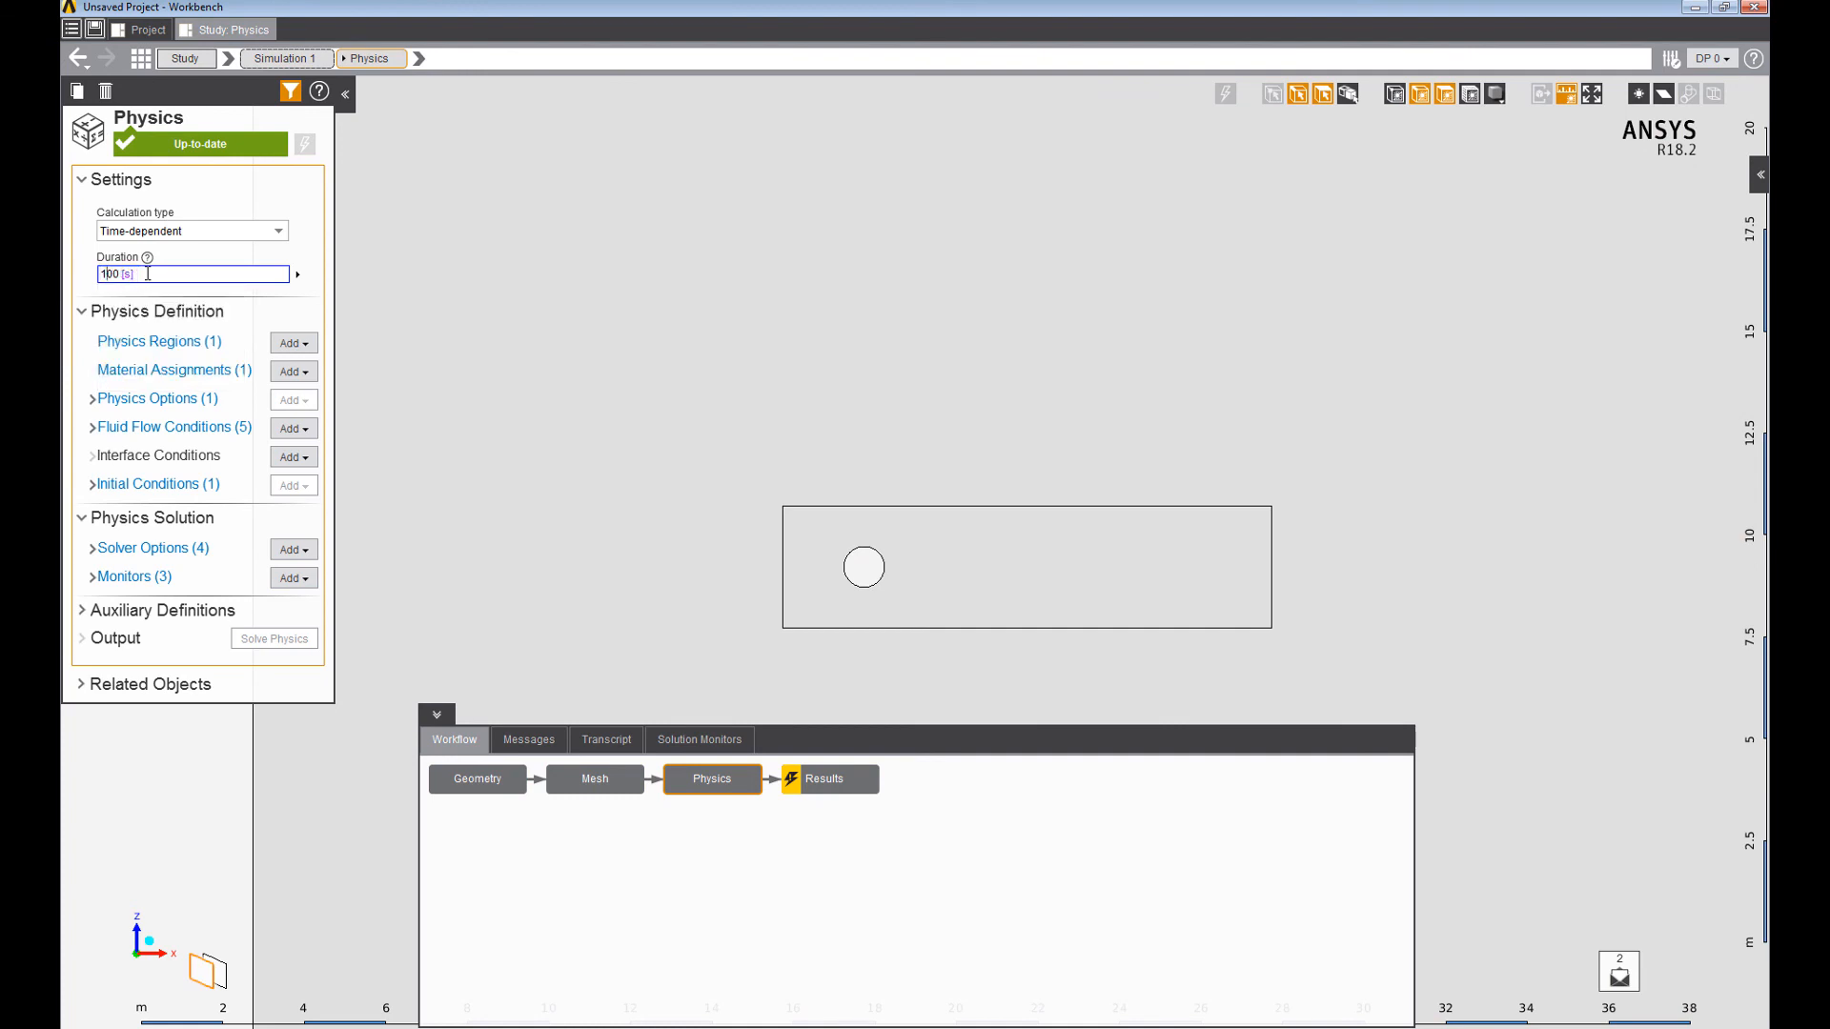
type("2")
key("Return")
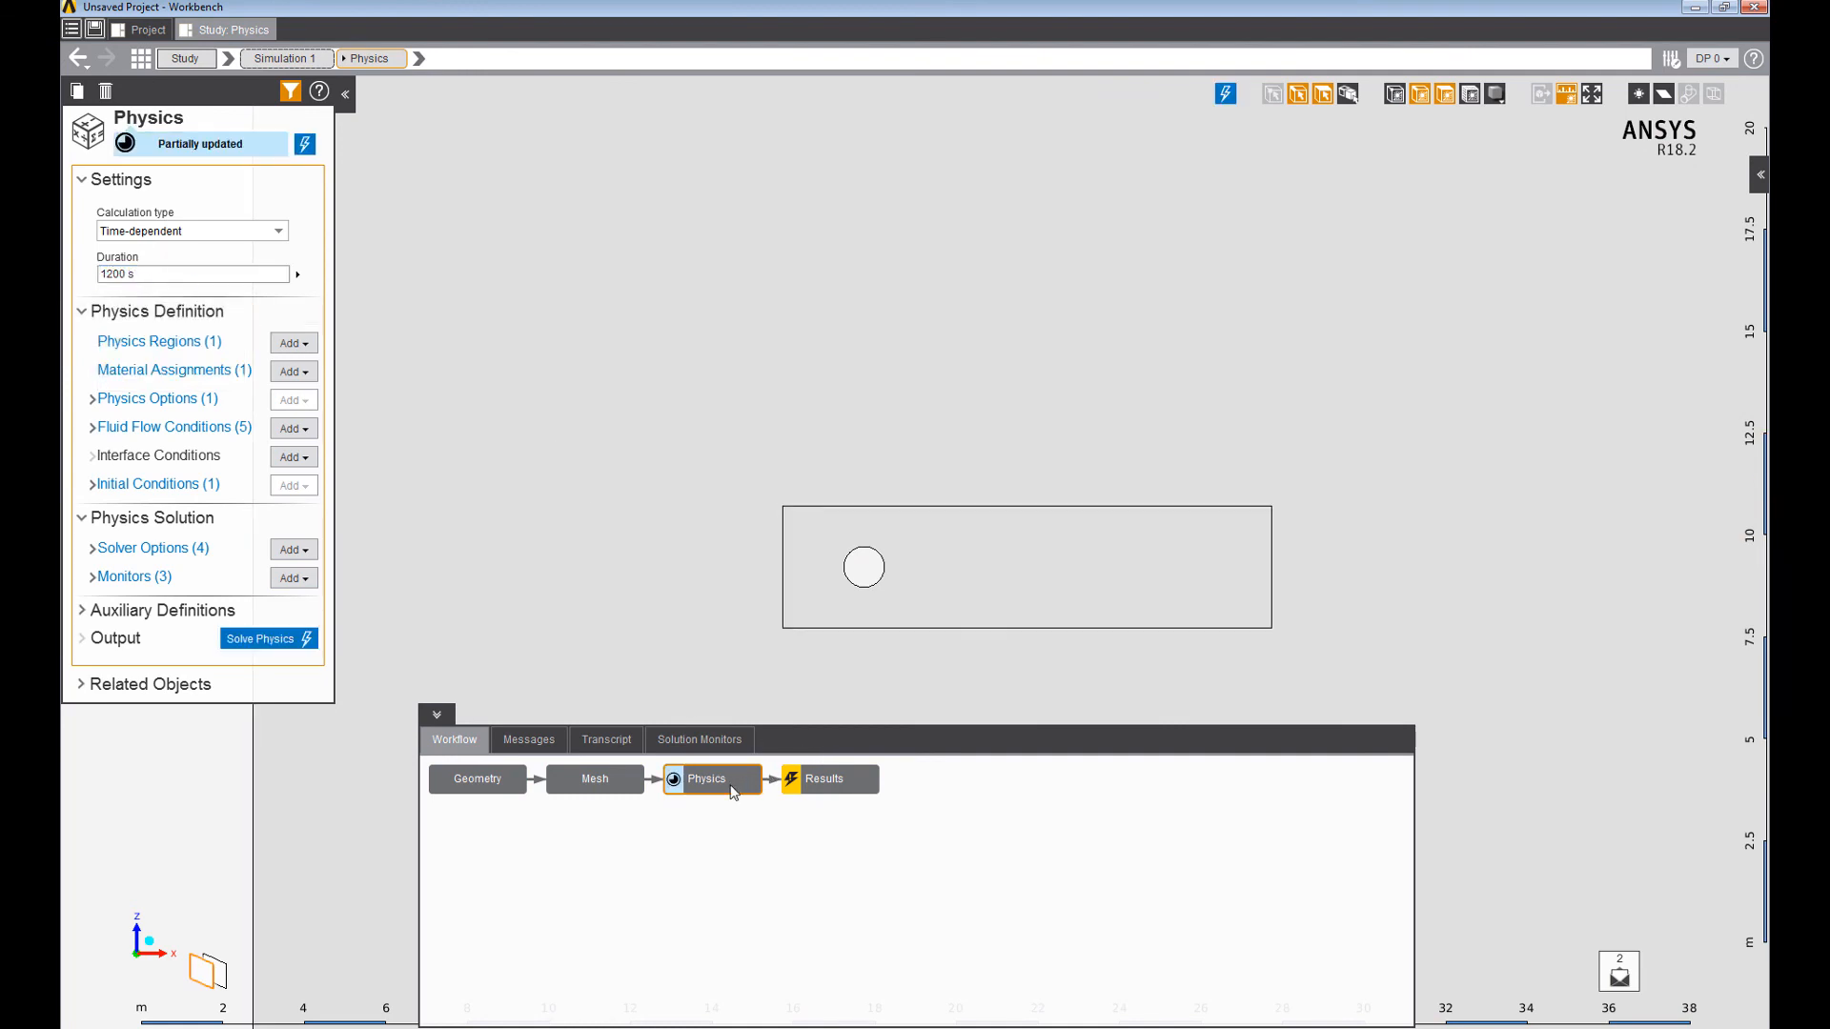
Update the Physics task for the extended duration and view the Calculated Value 1 monitor chart.
right_click(734, 793)
left_click(772, 821)
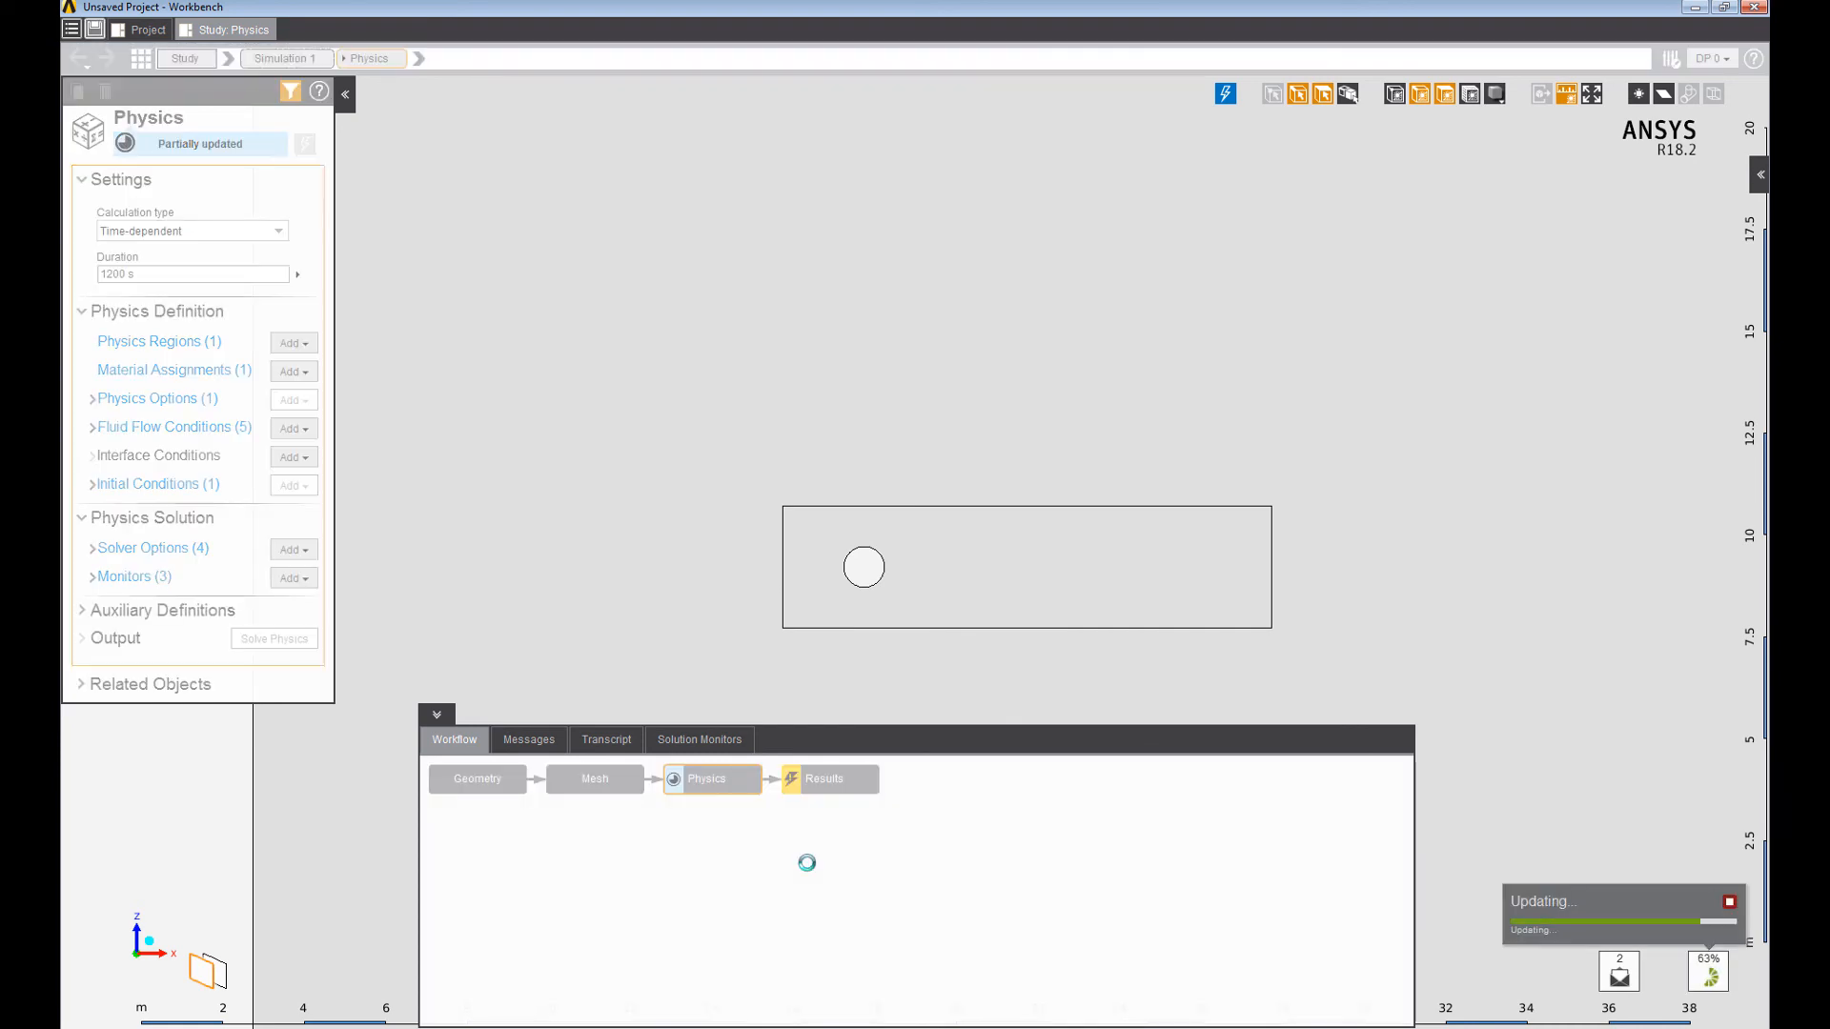
left_click(706, 740)
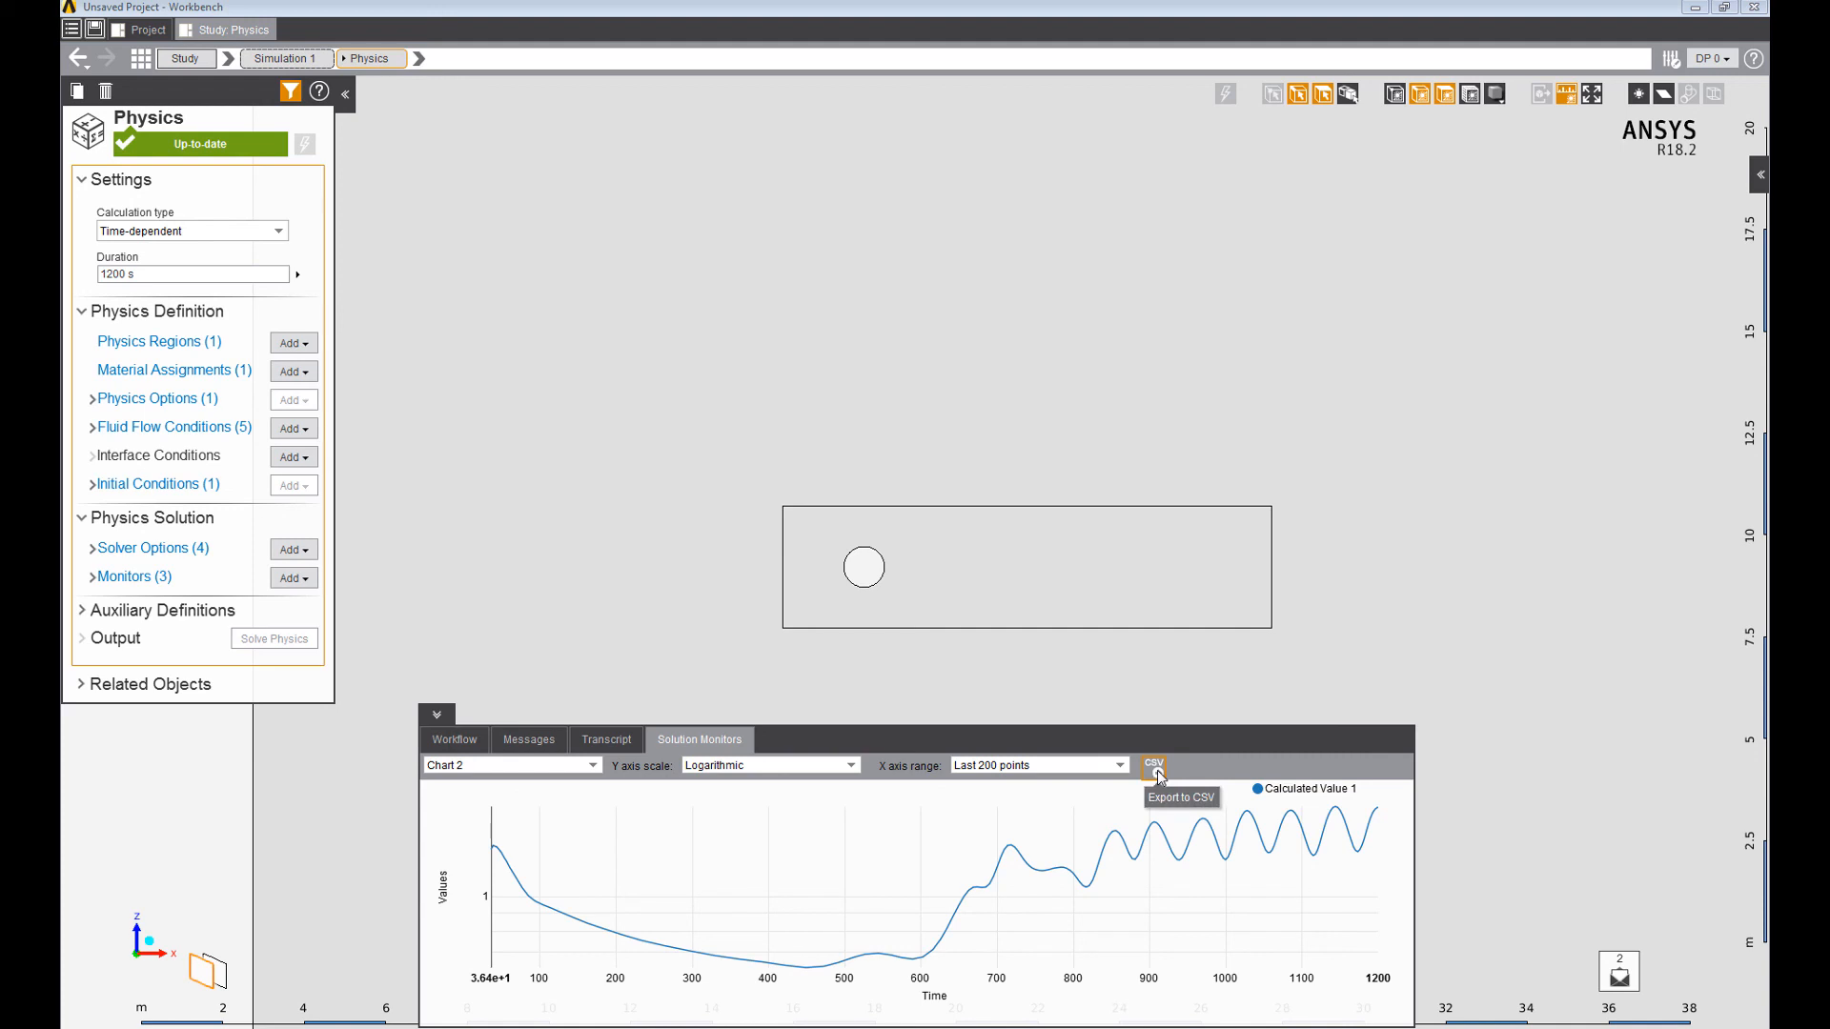
Enable evaluation for the full time range on the Velocity X 1 contour and evaluate it.
left_click(454, 740)
left_click(822, 778)
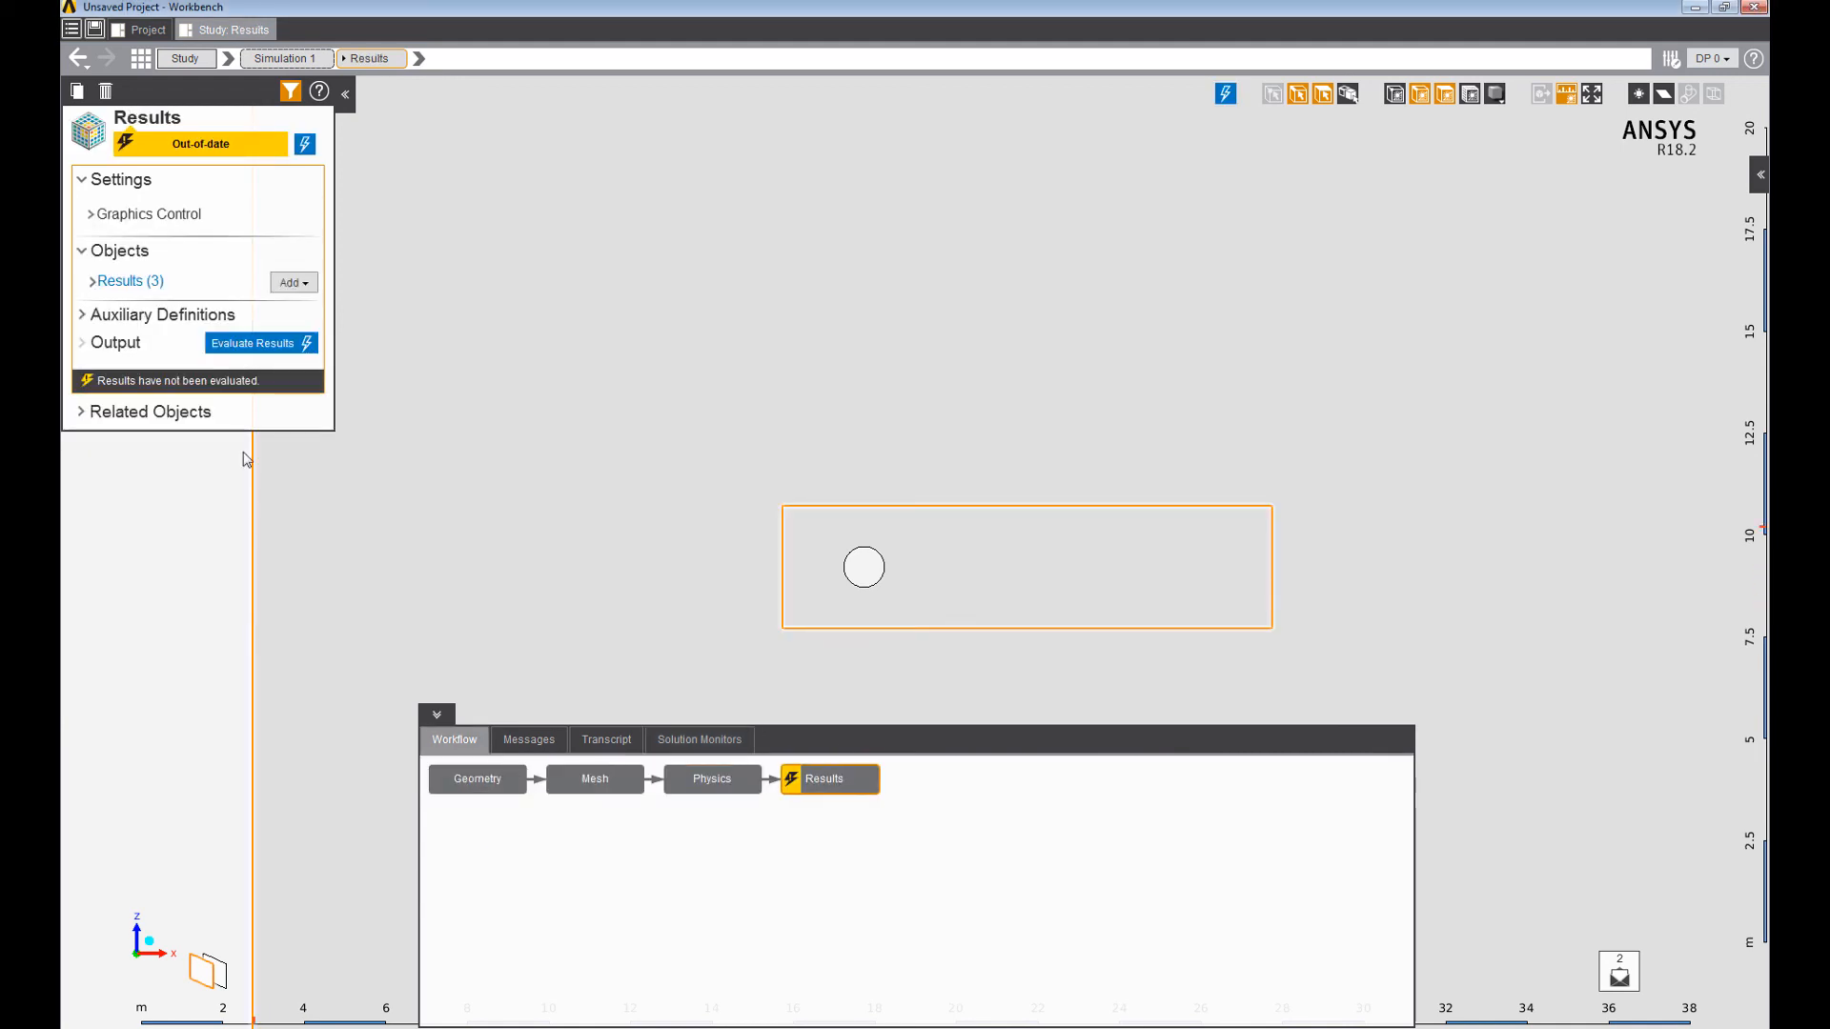
left_click(129, 280)
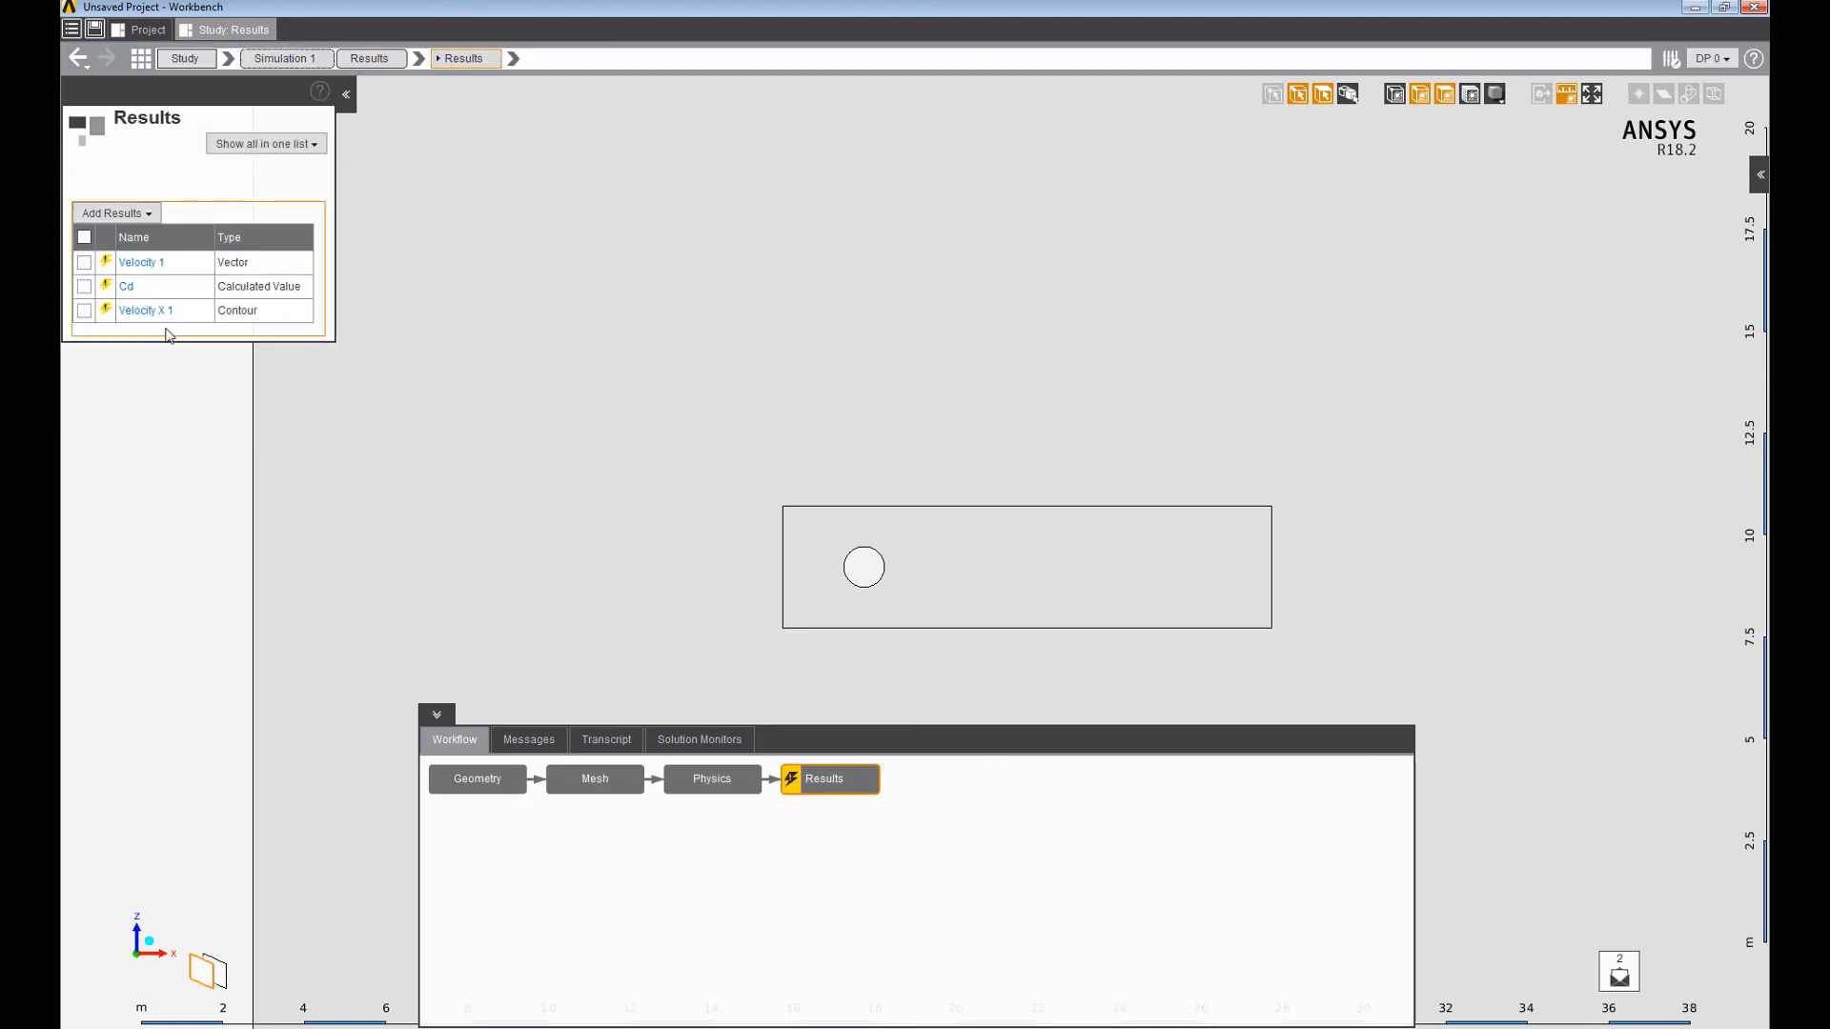
left_click(148, 310)
left_click(199, 310)
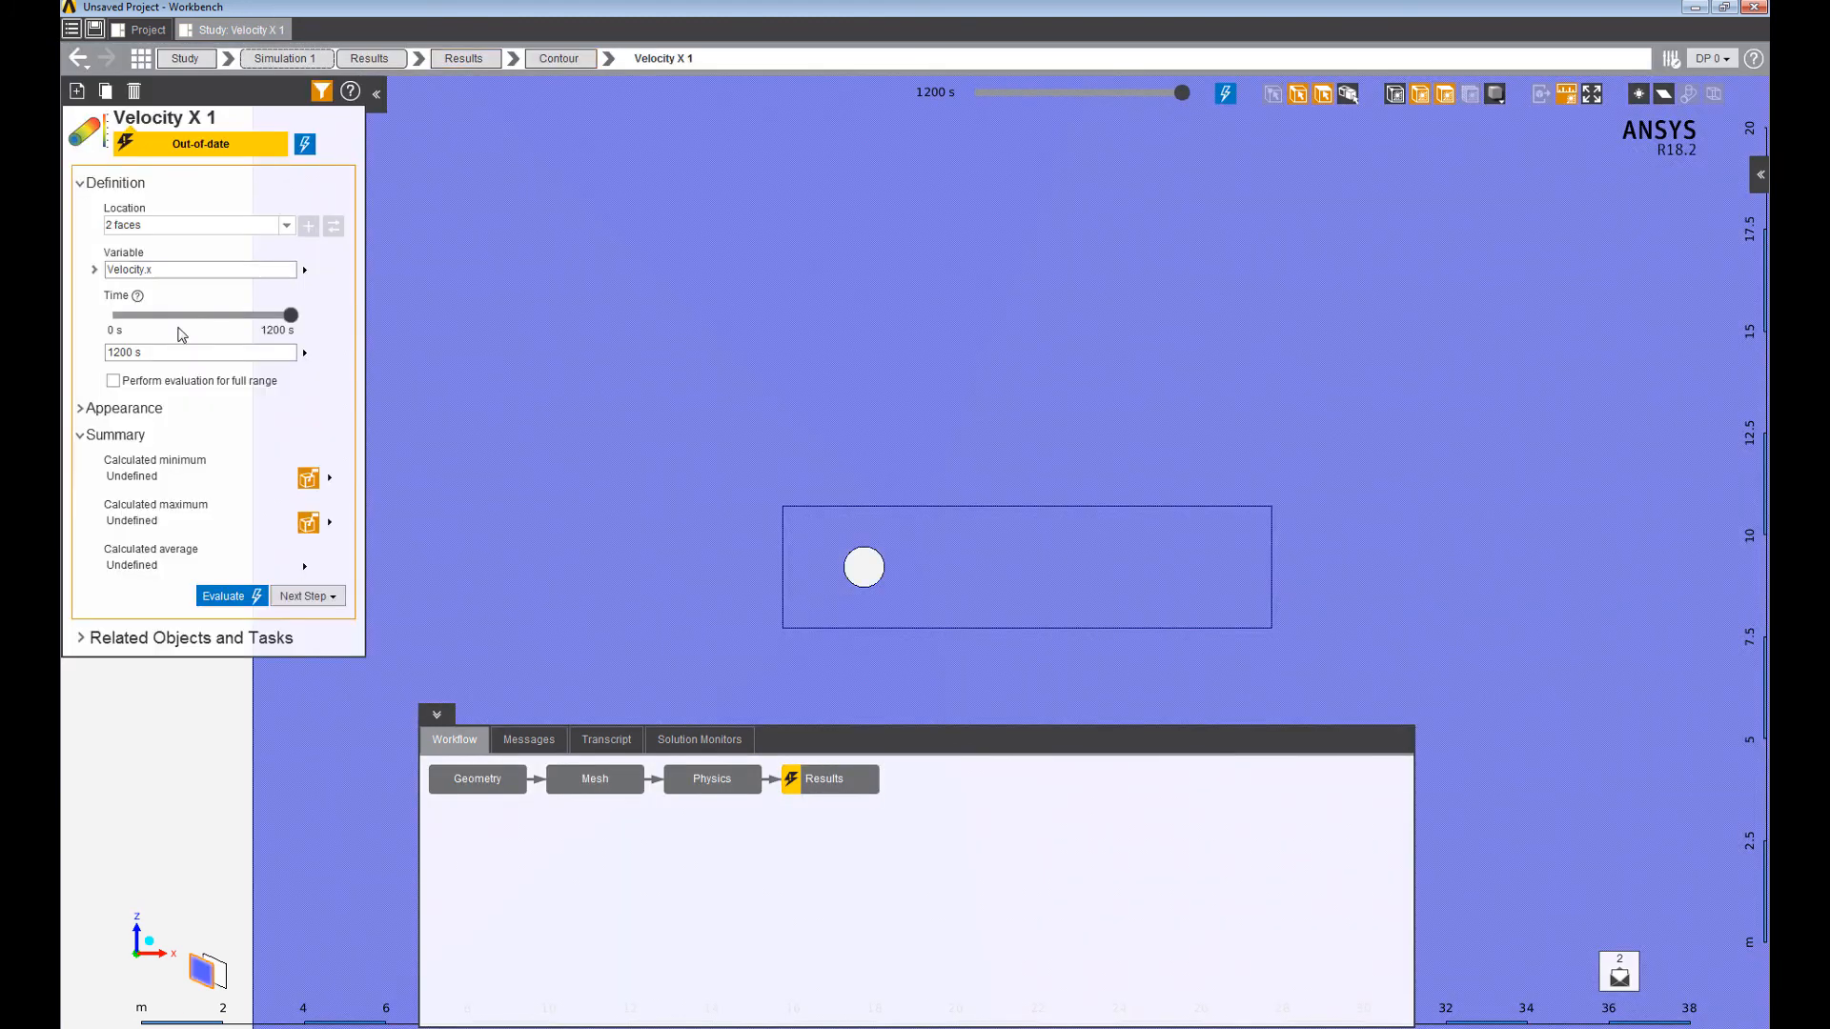
left_click(113, 382)
left_click(305, 143)
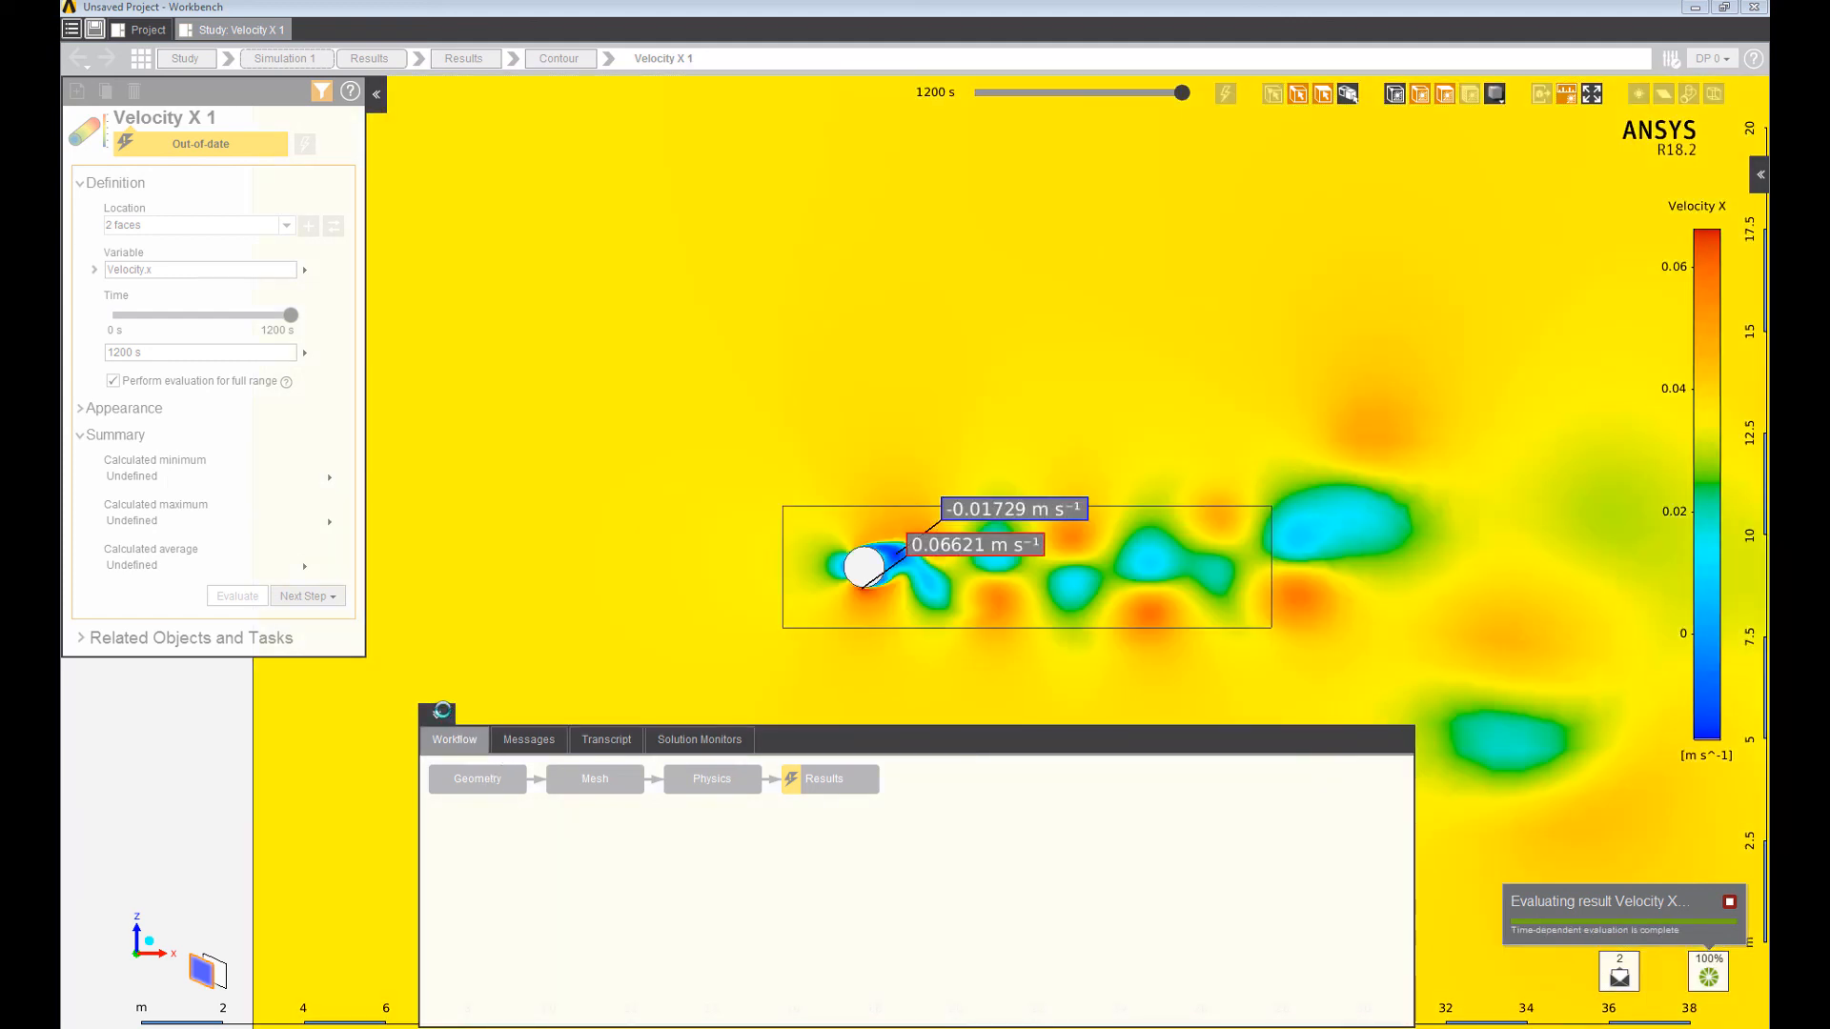
Play the Velocity X 1 contour animation over the full time range with an unobstructed view of the wake.
left_click(439, 712)
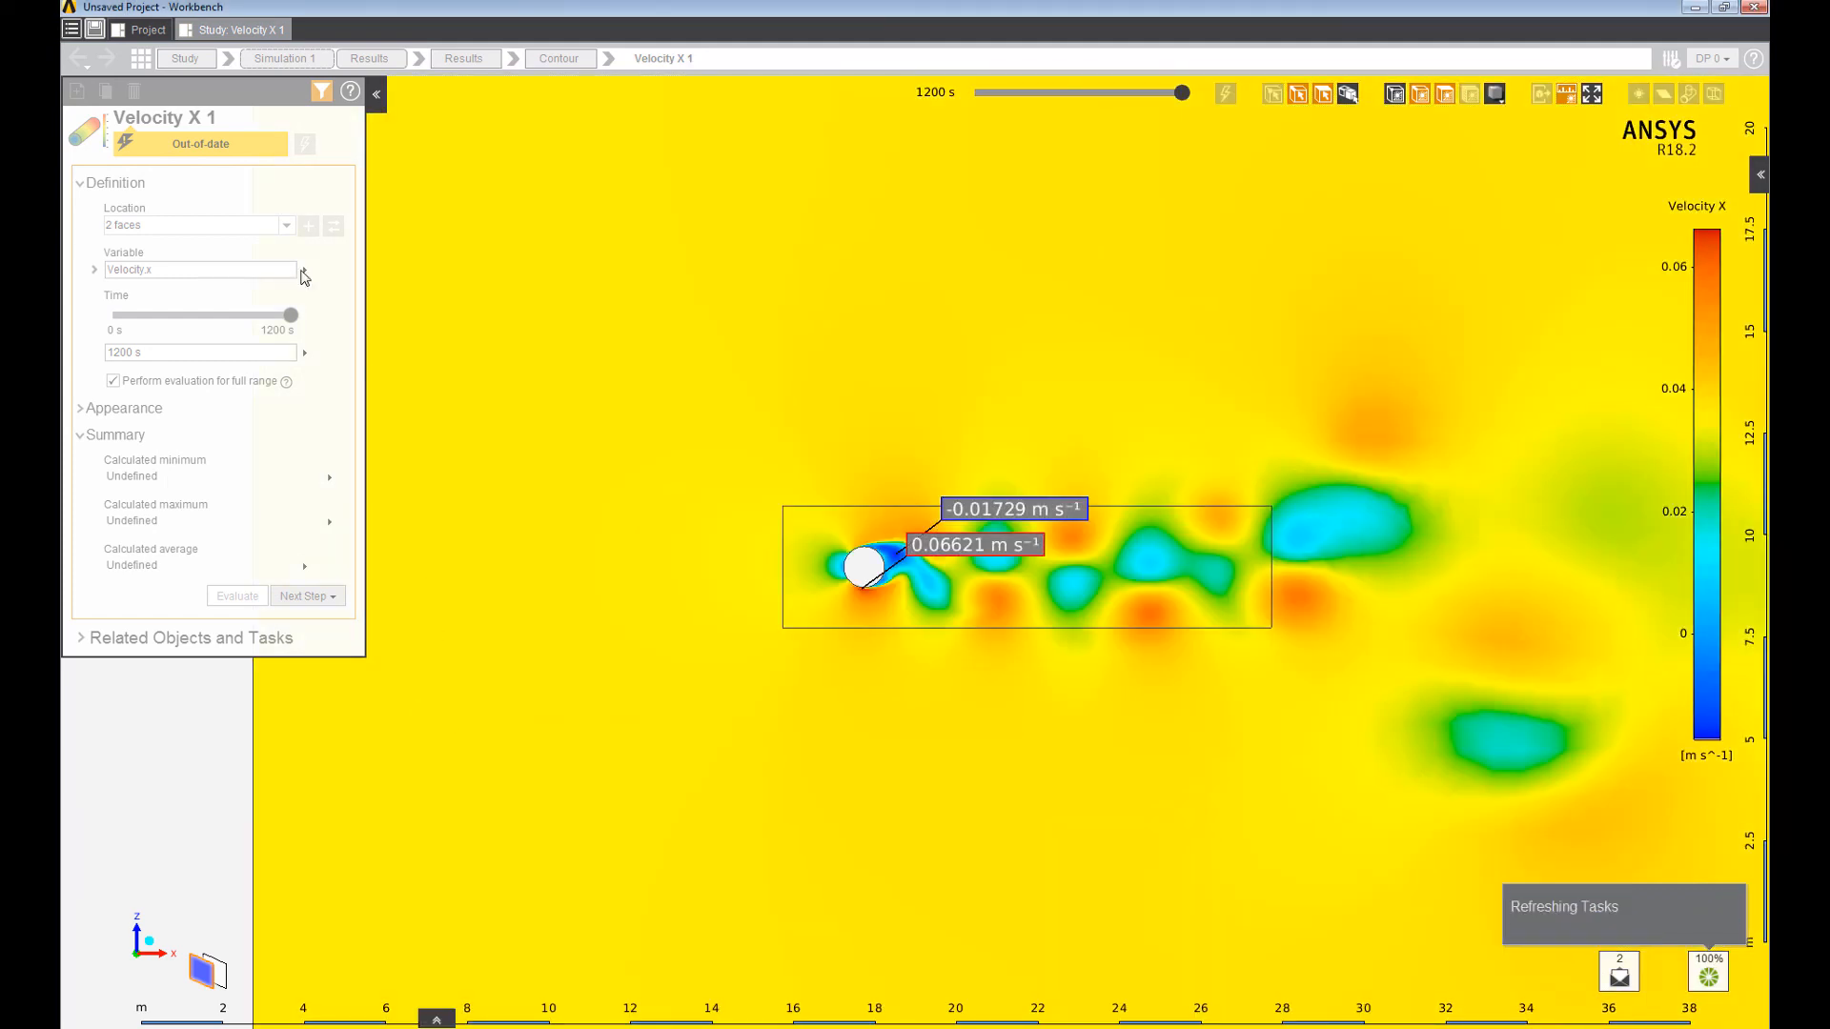
left_click(377, 94)
scroll(1227, 604, "down", 2)
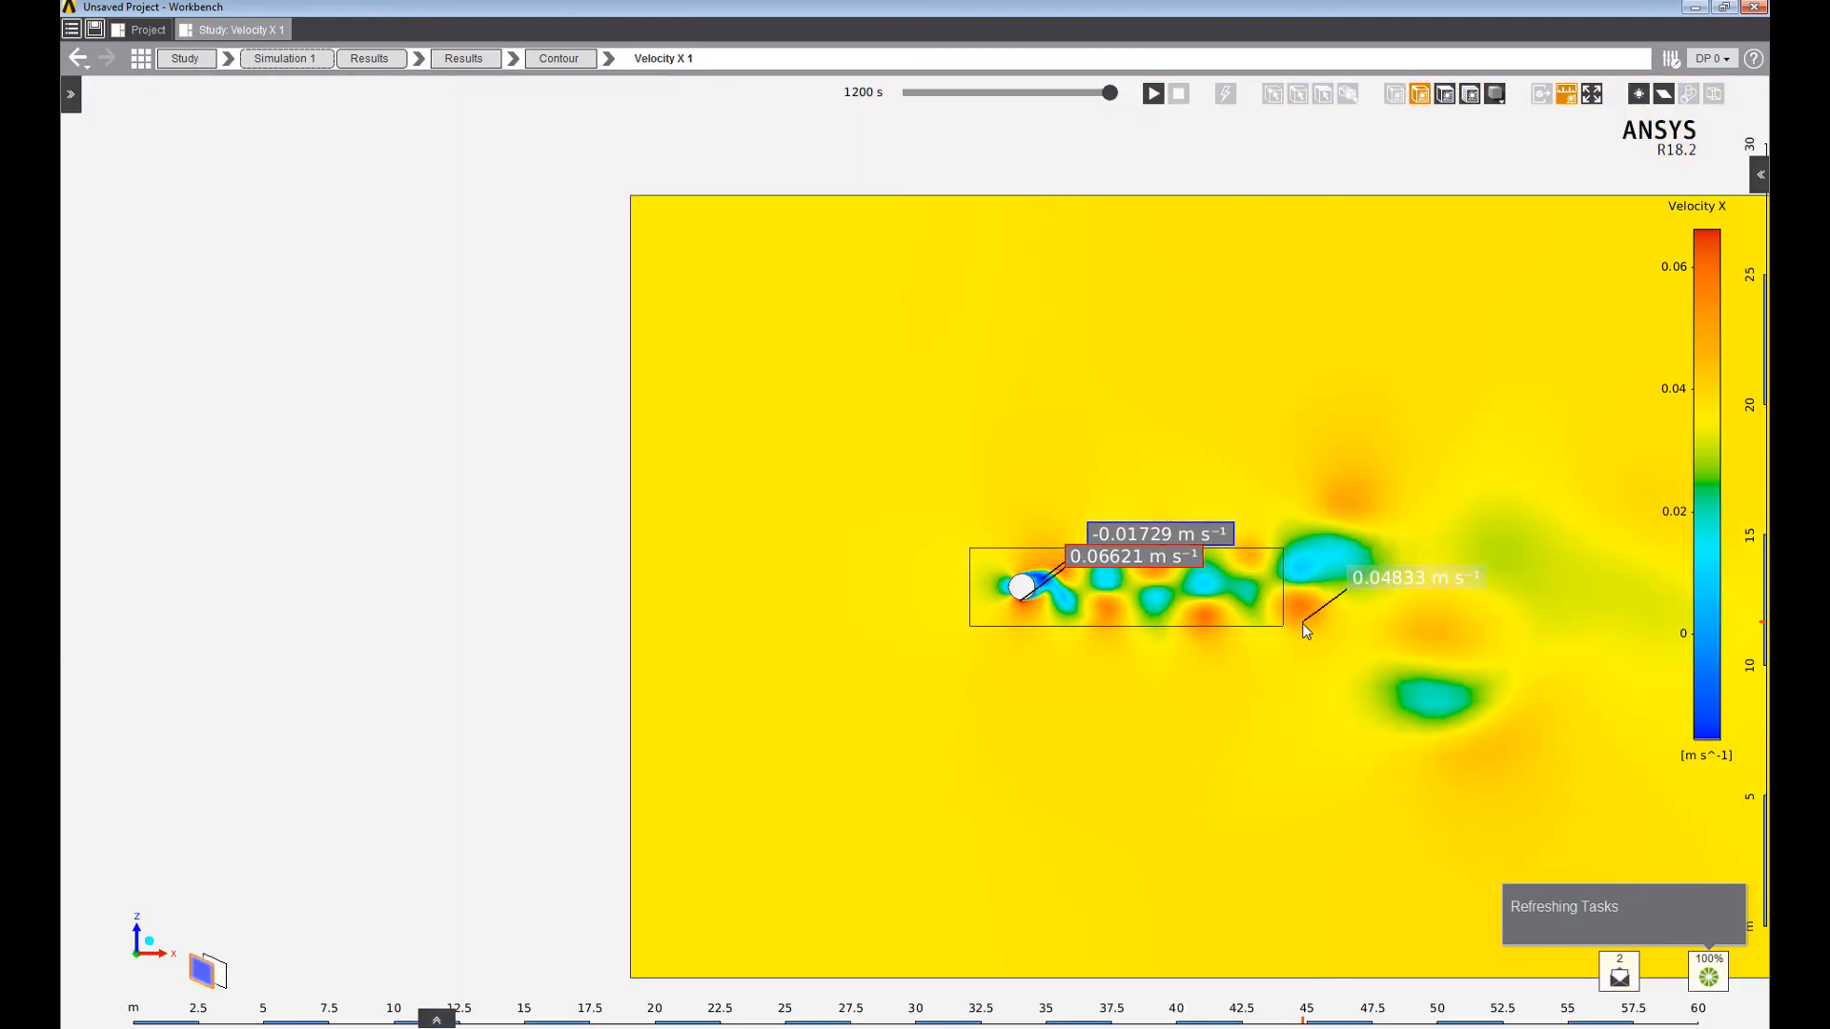
middle_click_drag(1224, 599, 895, 569, "ctrl")
scroll(896, 570, "up", 2)
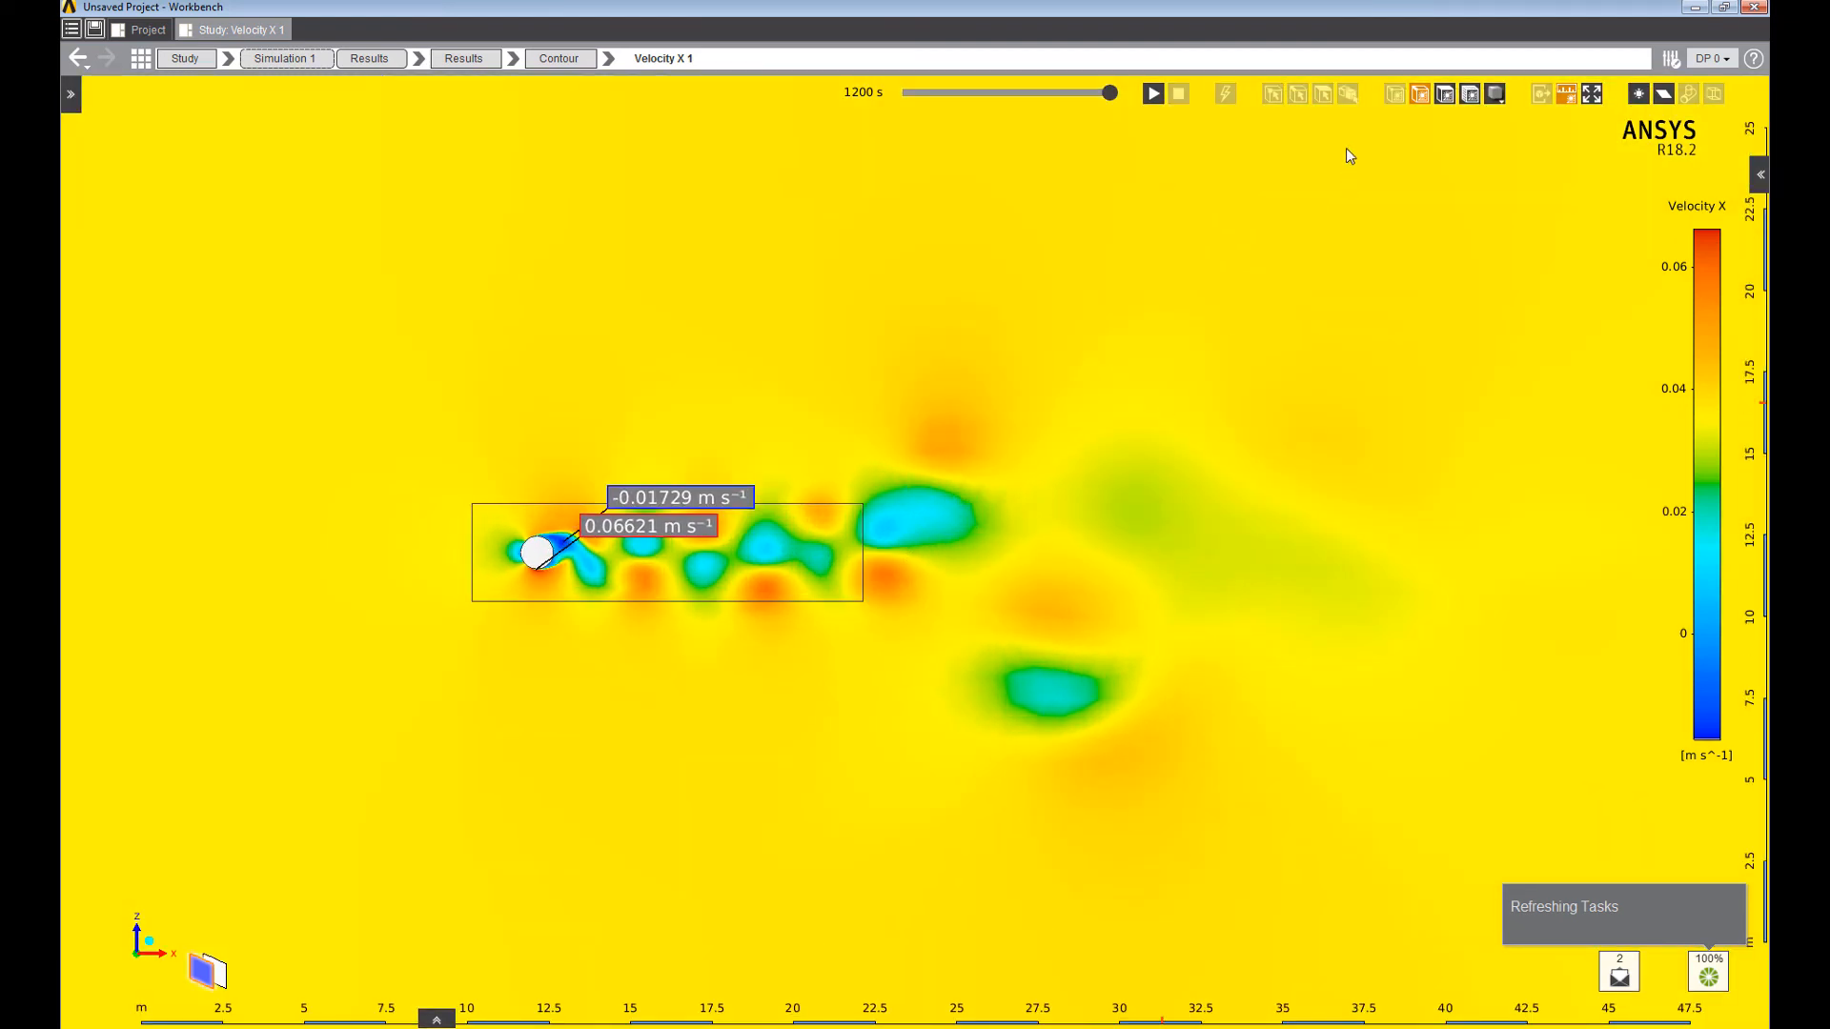
left_click(1155, 95)
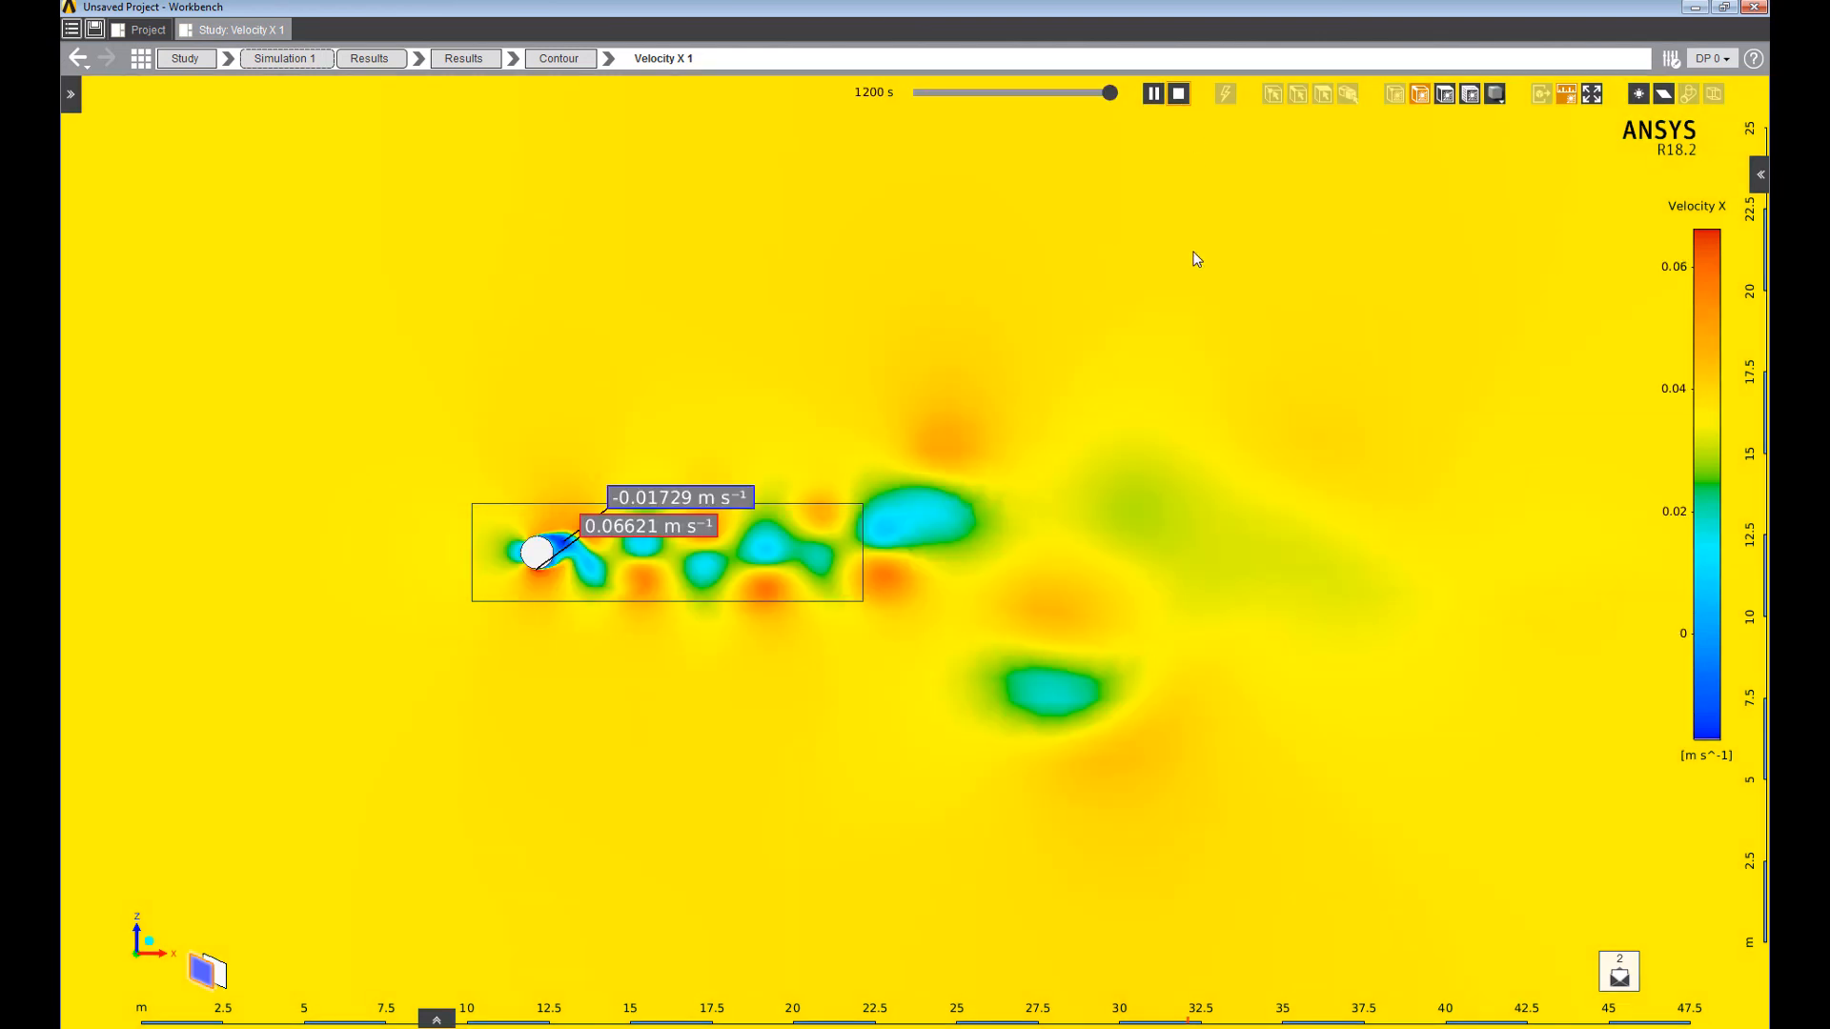
left_click(71, 94)
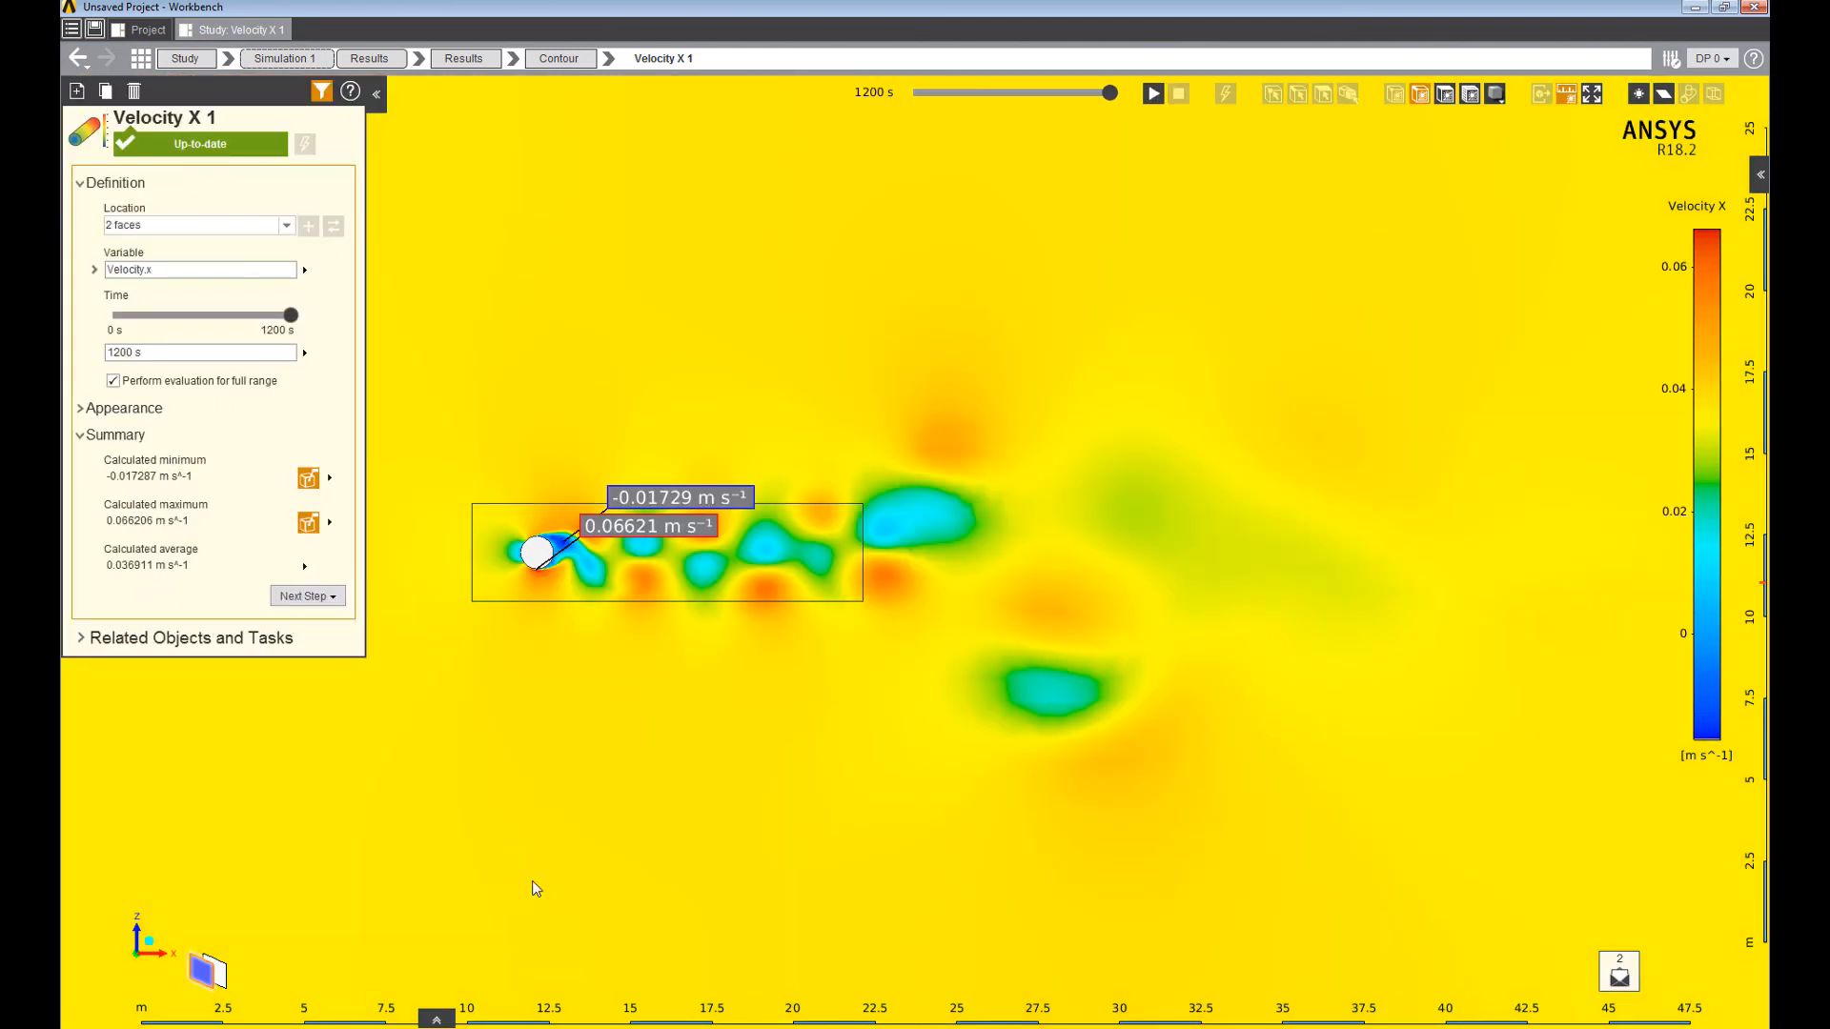
left_click(435, 1019)
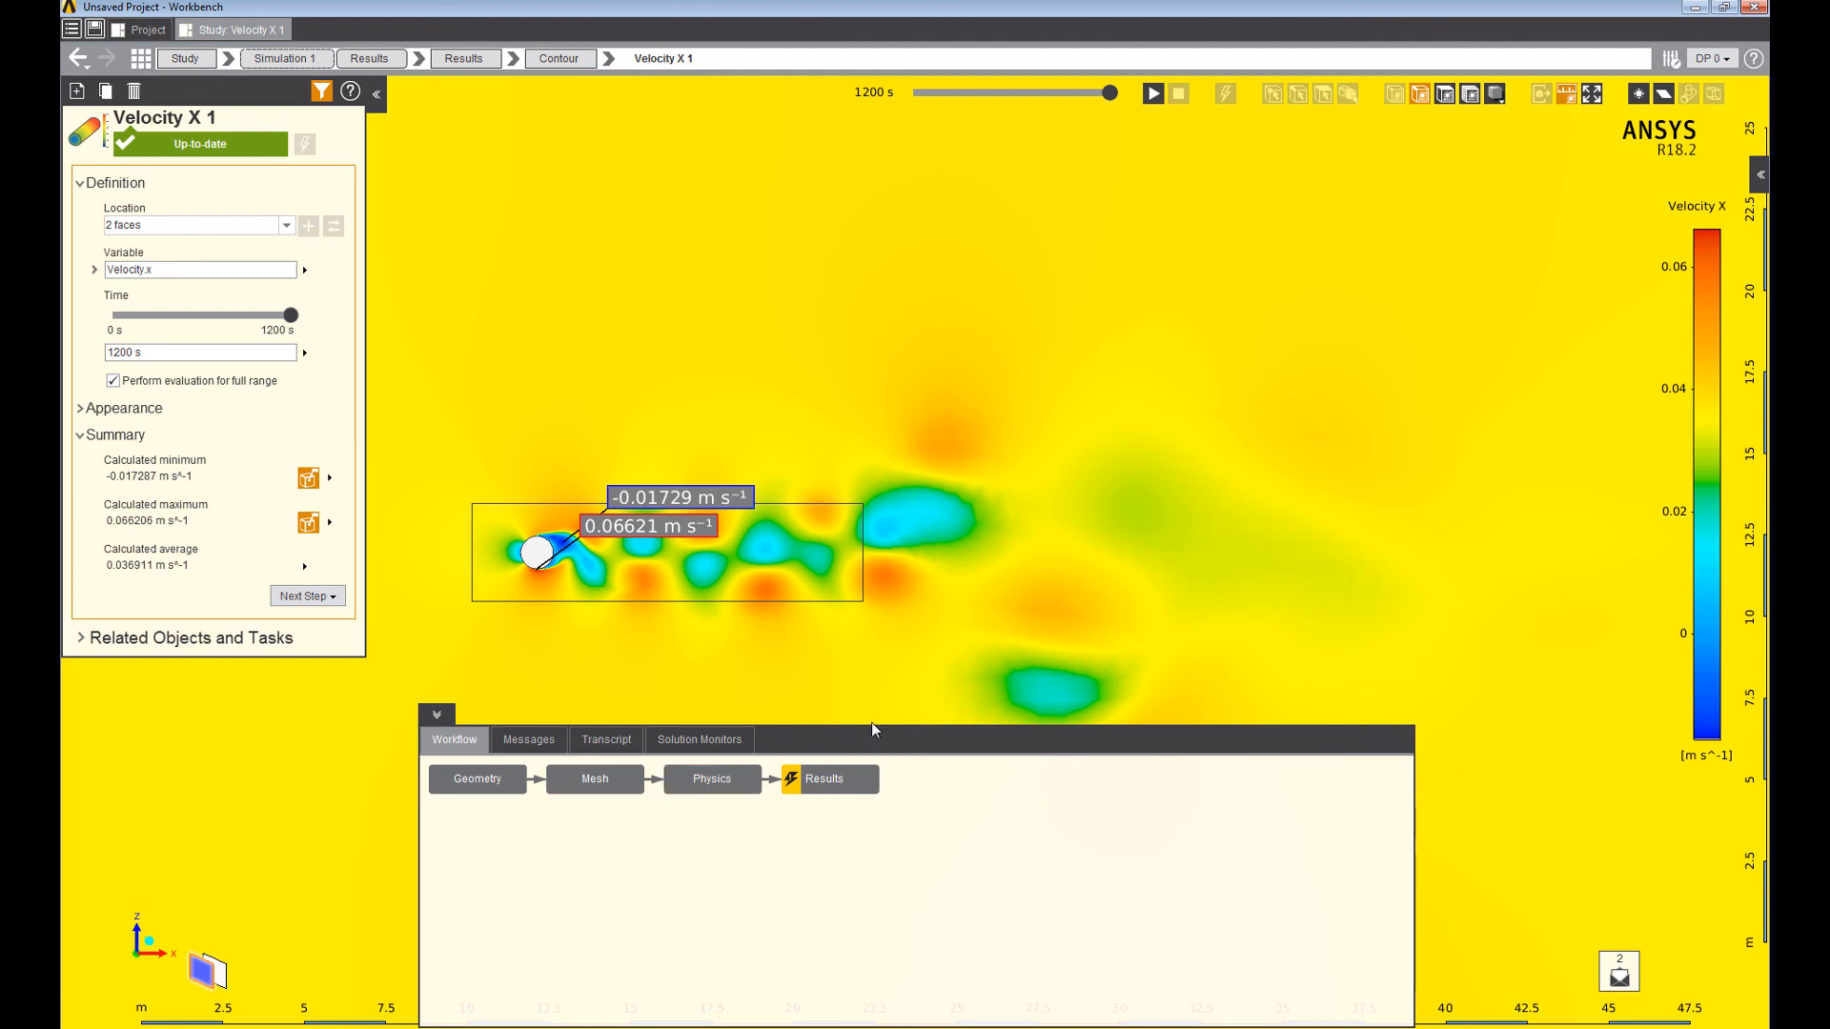
Evaluate the Velocity 1 vector result at 1200 s and inspect the arrows around the cylinder.
left_click(836, 777)
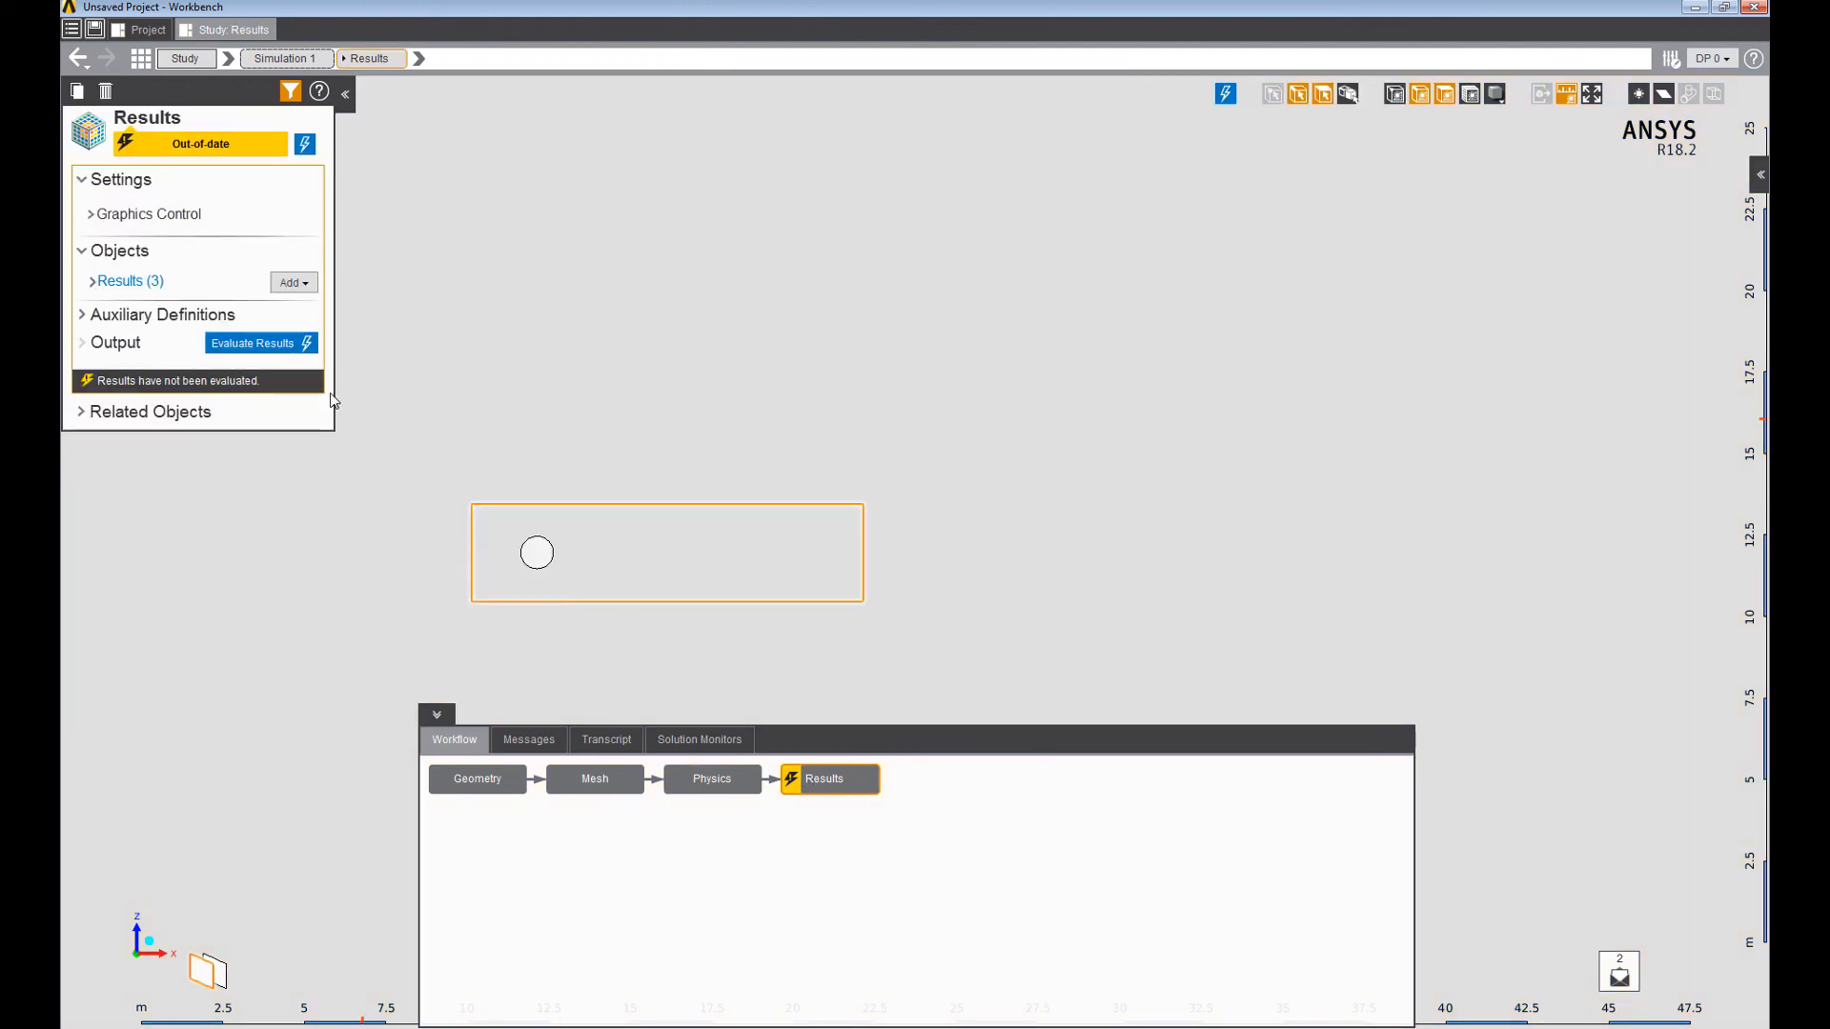
left_click(131, 280)
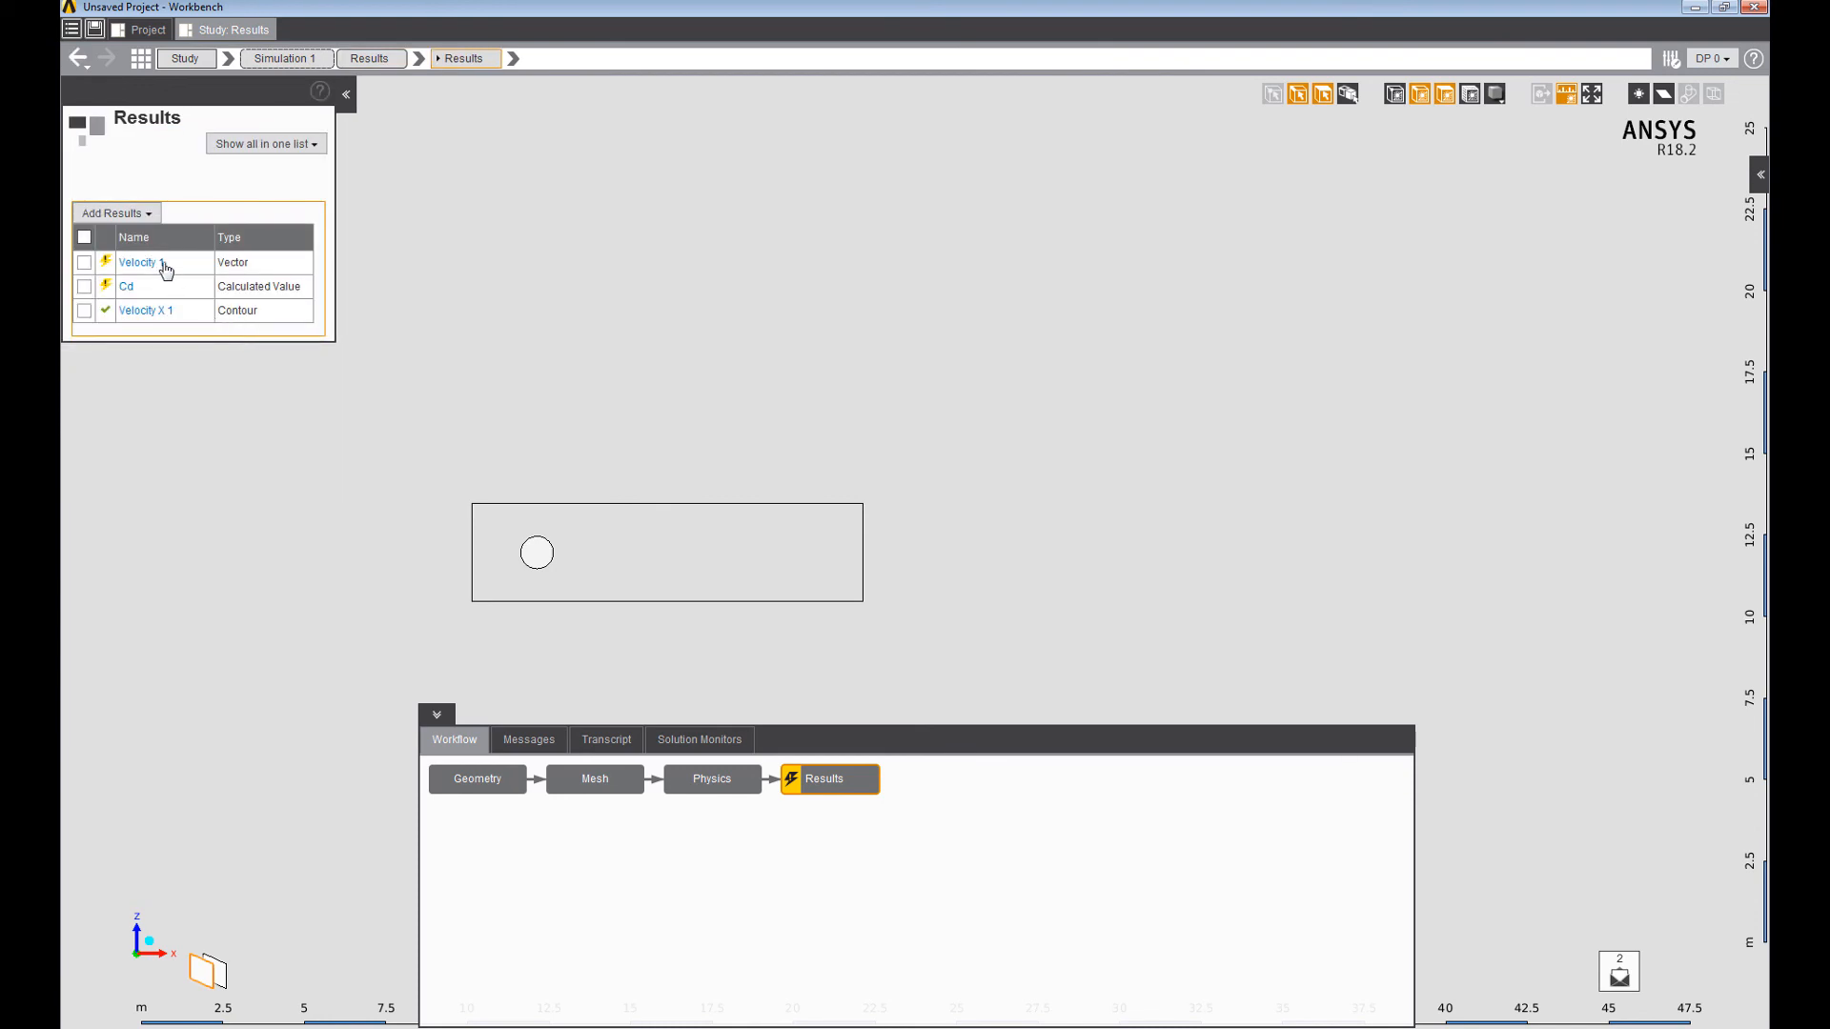
left_click(134, 264)
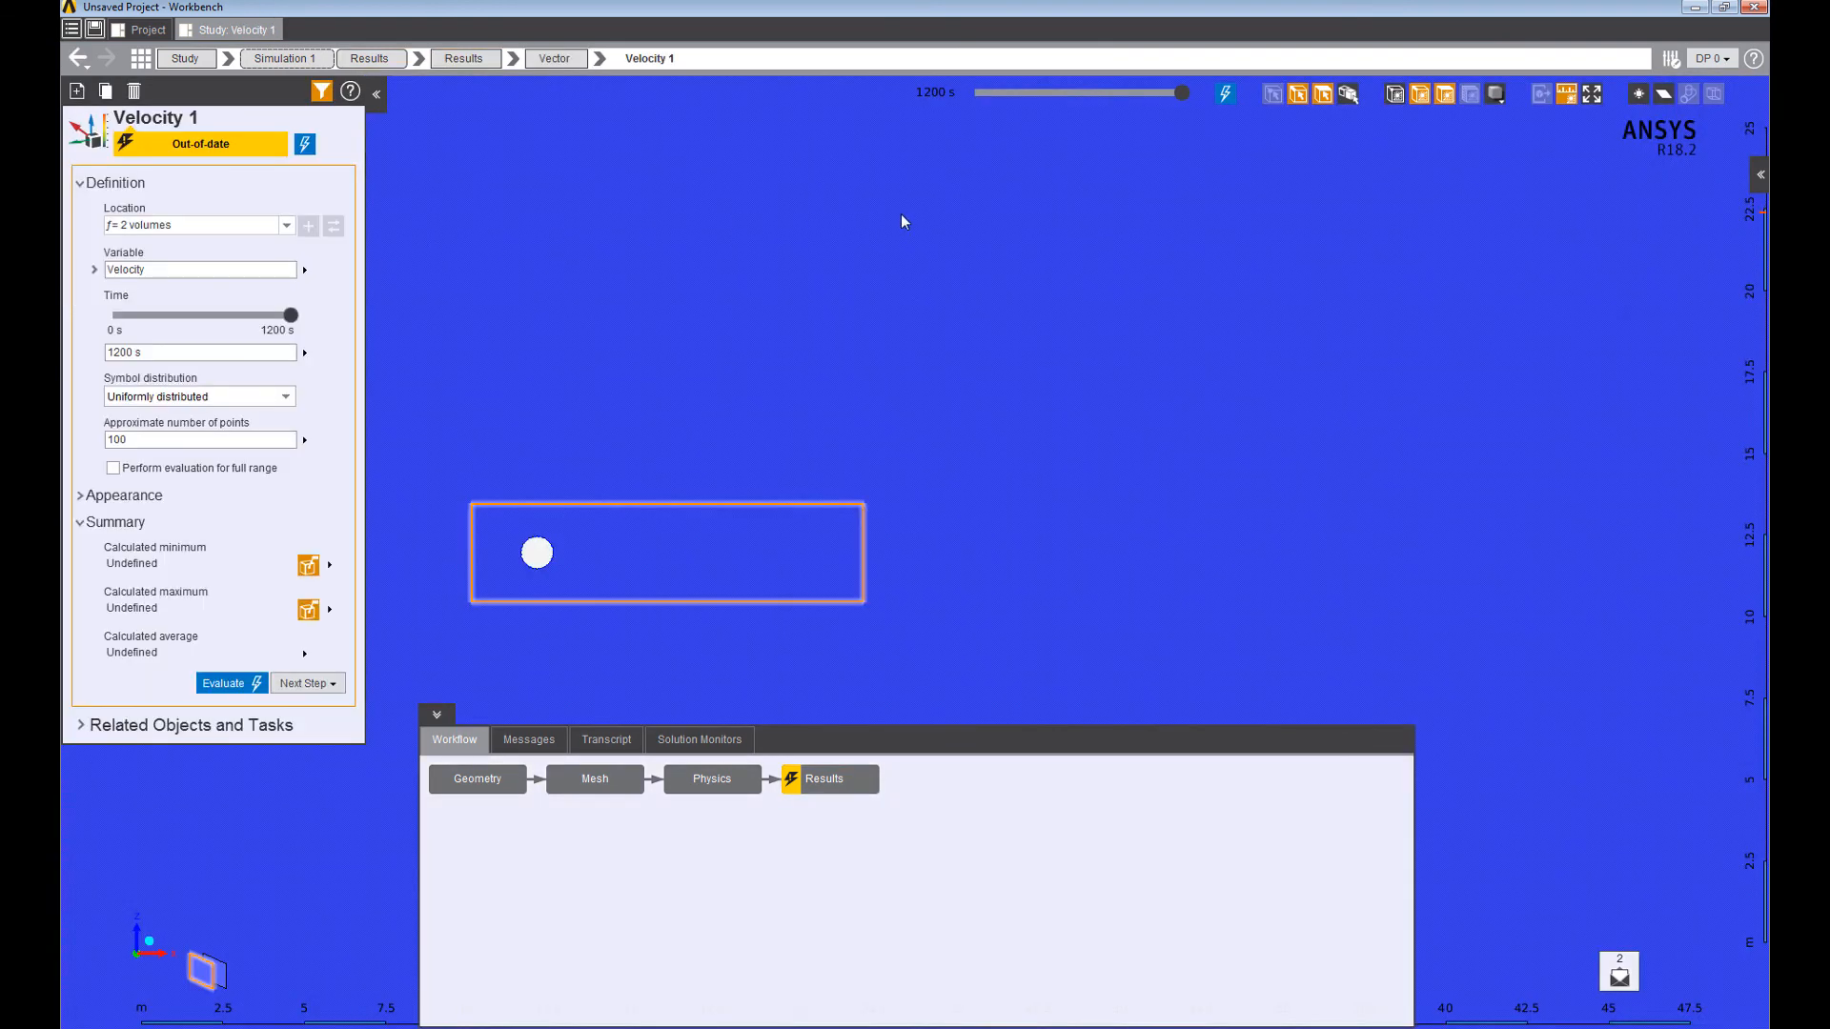
left_click(305, 143)
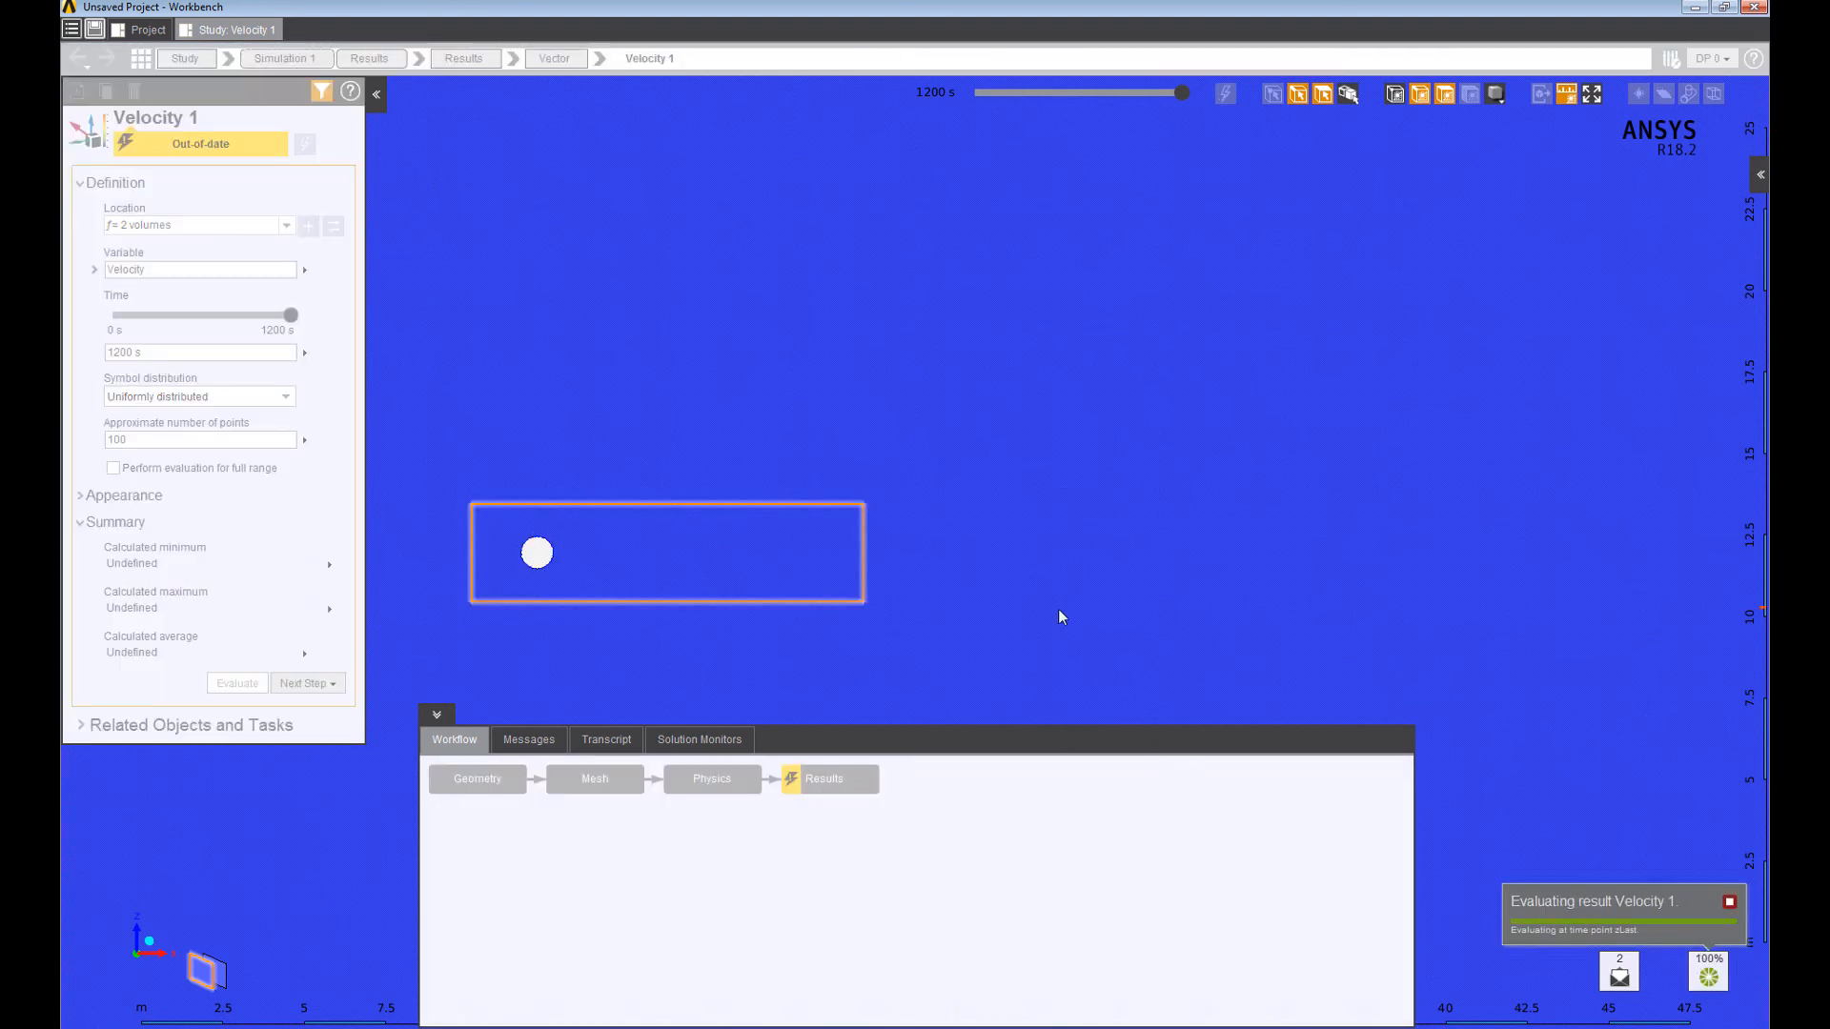
scroll(1058, 608, "down", 6)
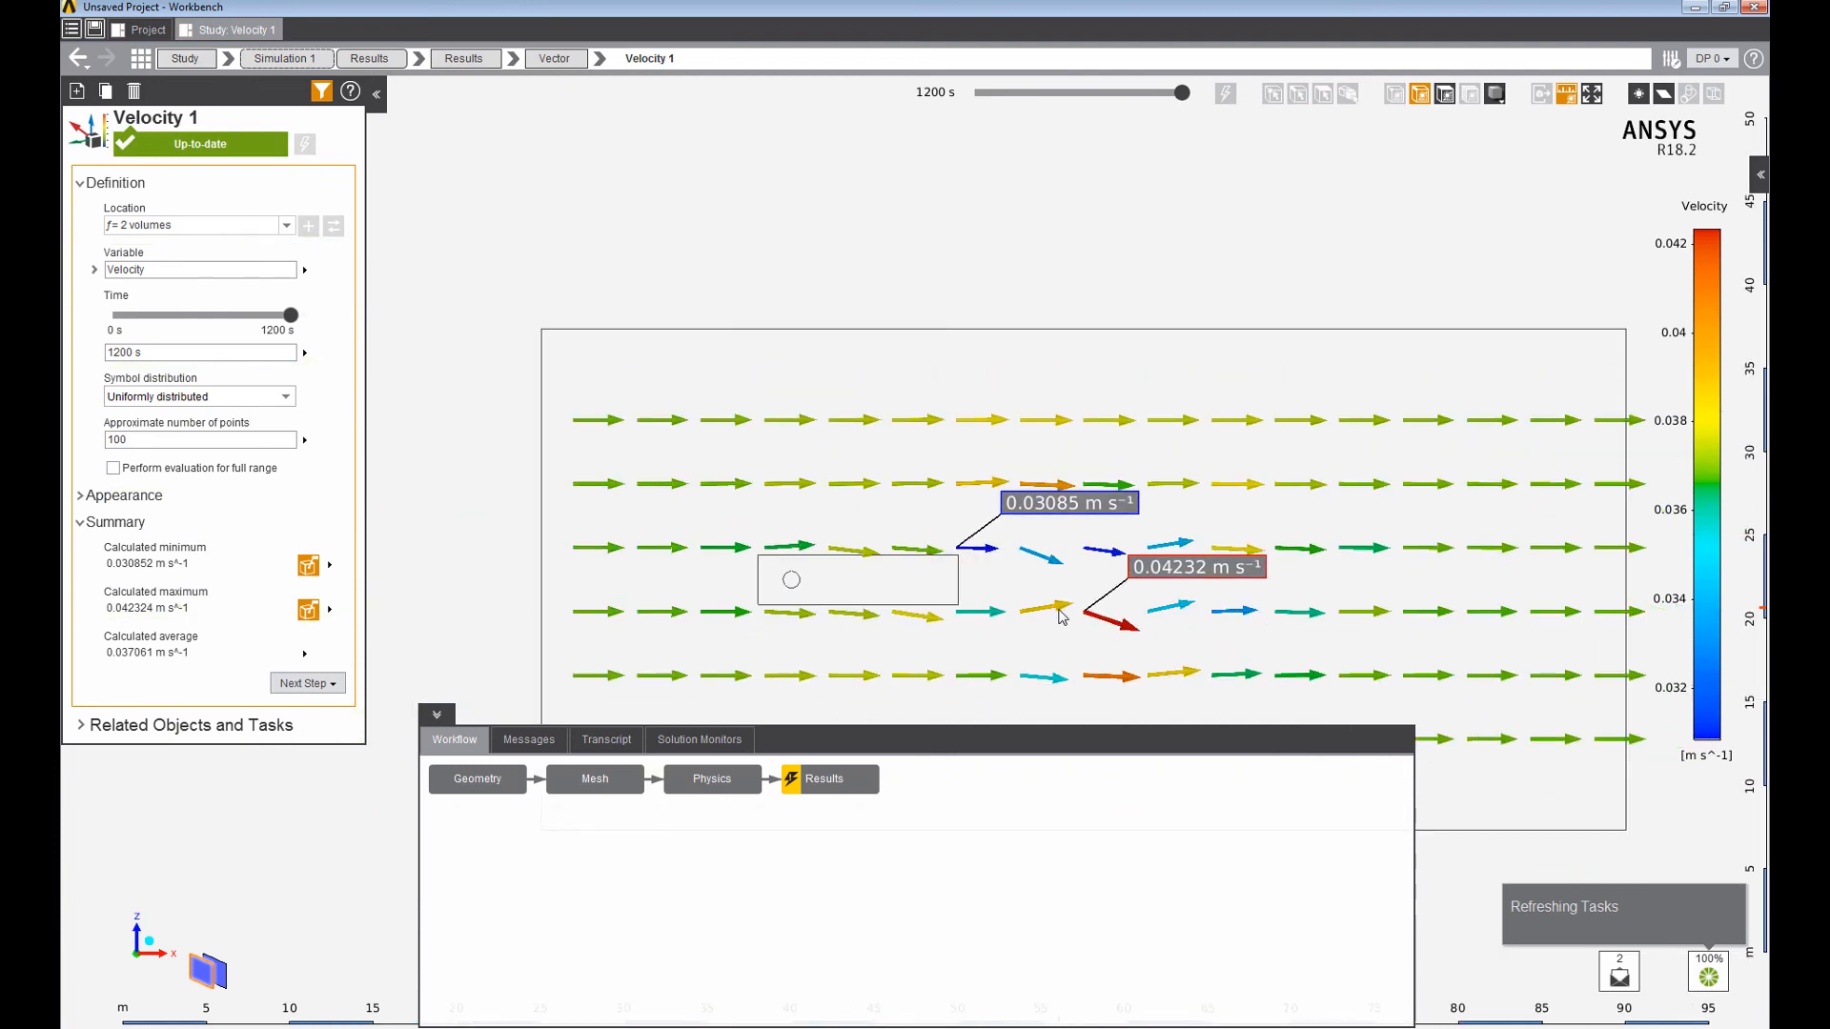
scroll(965, 546, "up", 3)
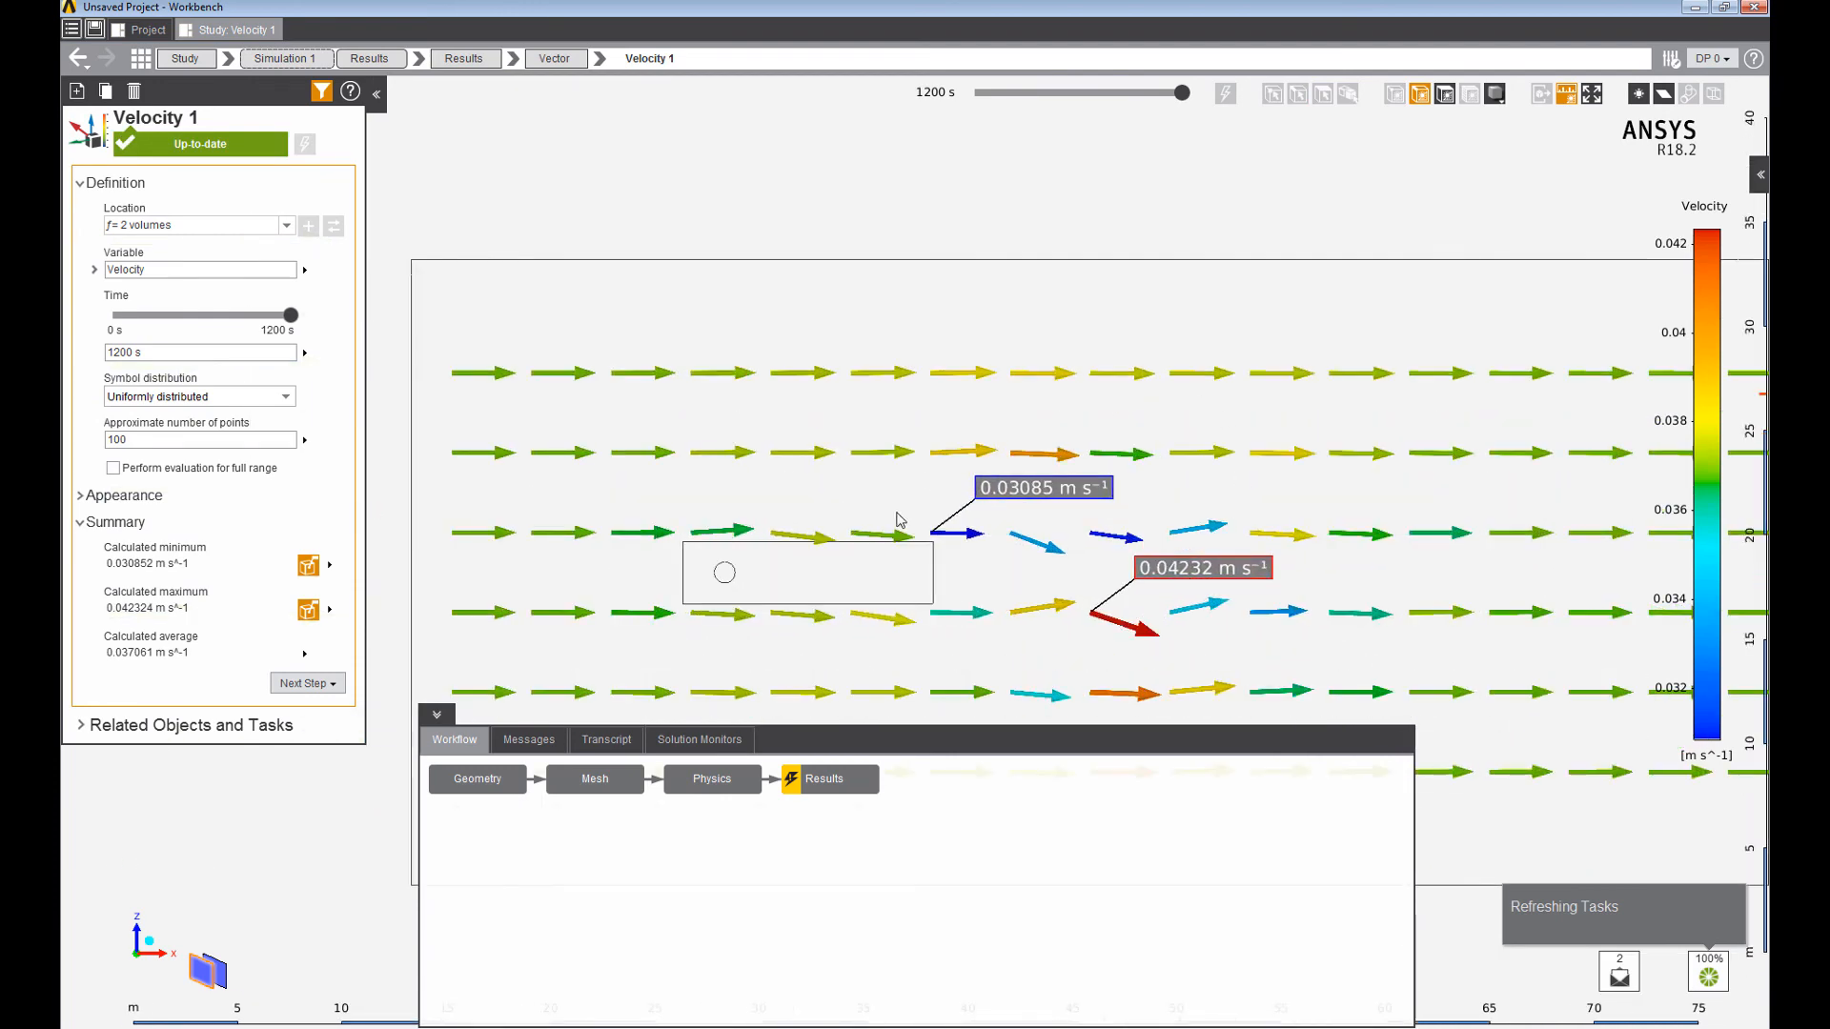
Re-evaluate Velocity 1 with about 500 points, restricting its location to the inner rectangular volume around the cylinder.
scroll(695, 543, "up", 4)
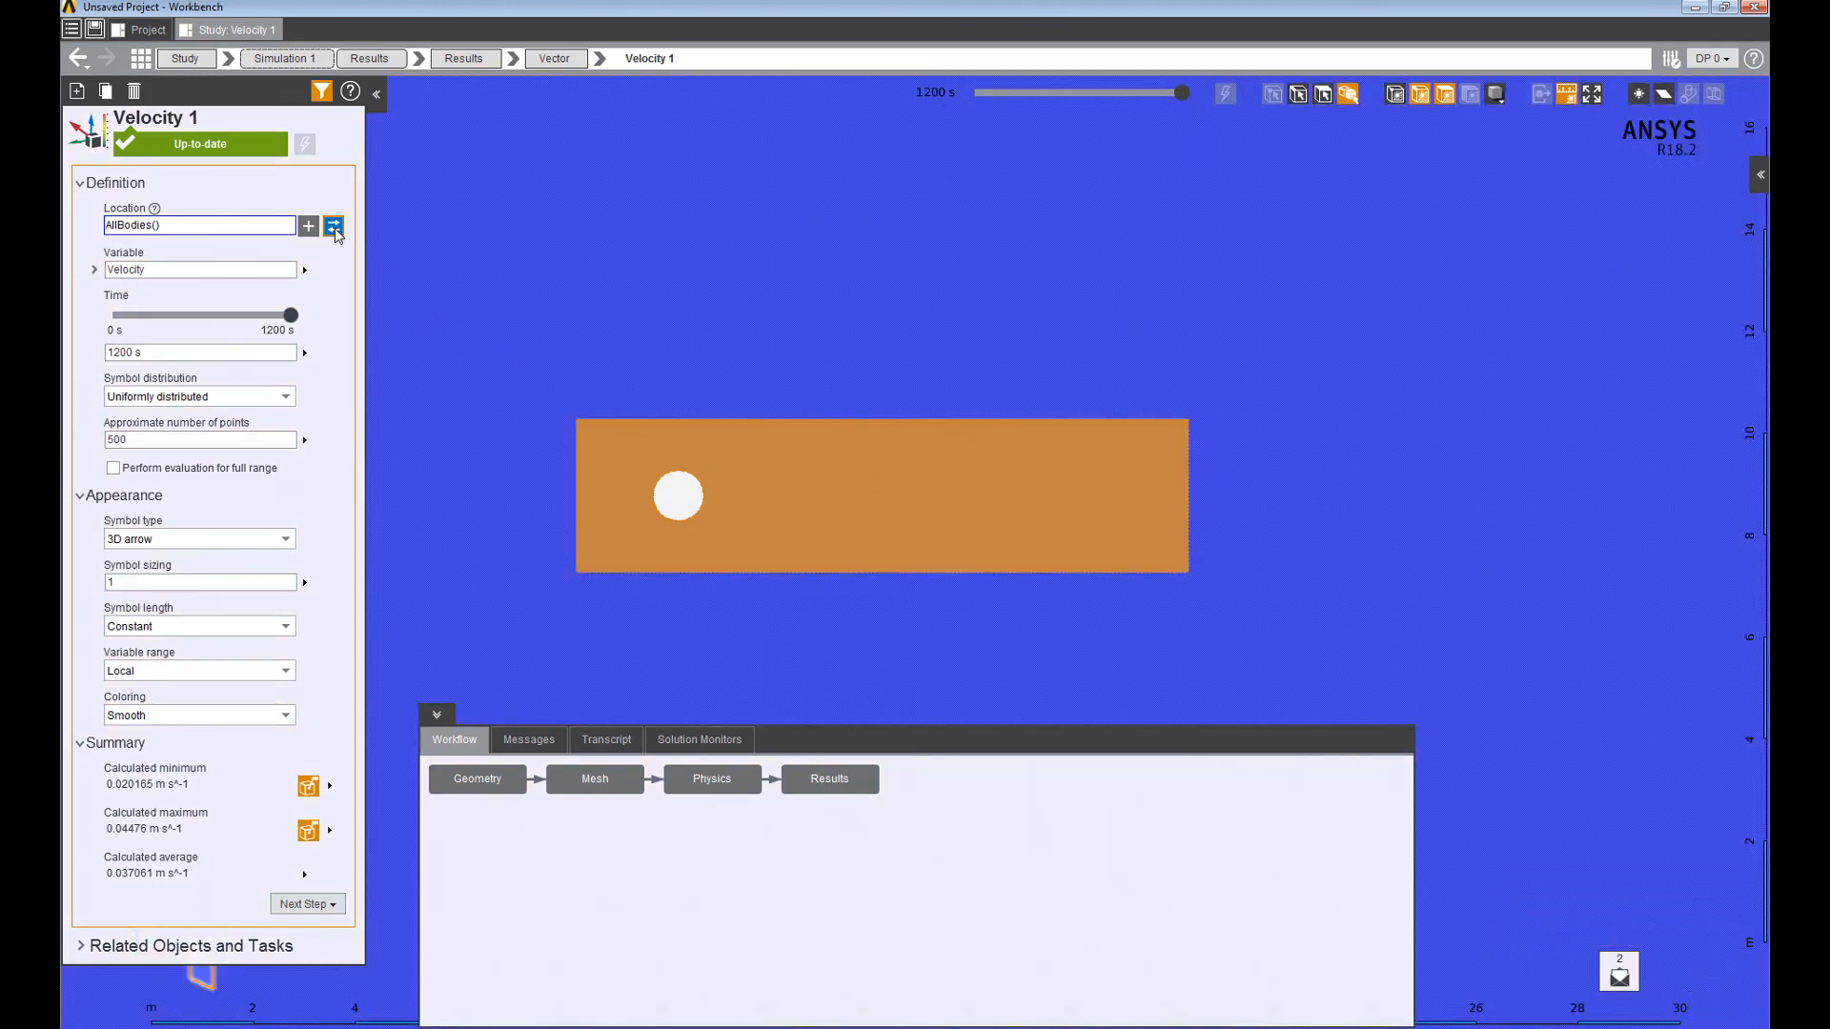
left_click(333, 225)
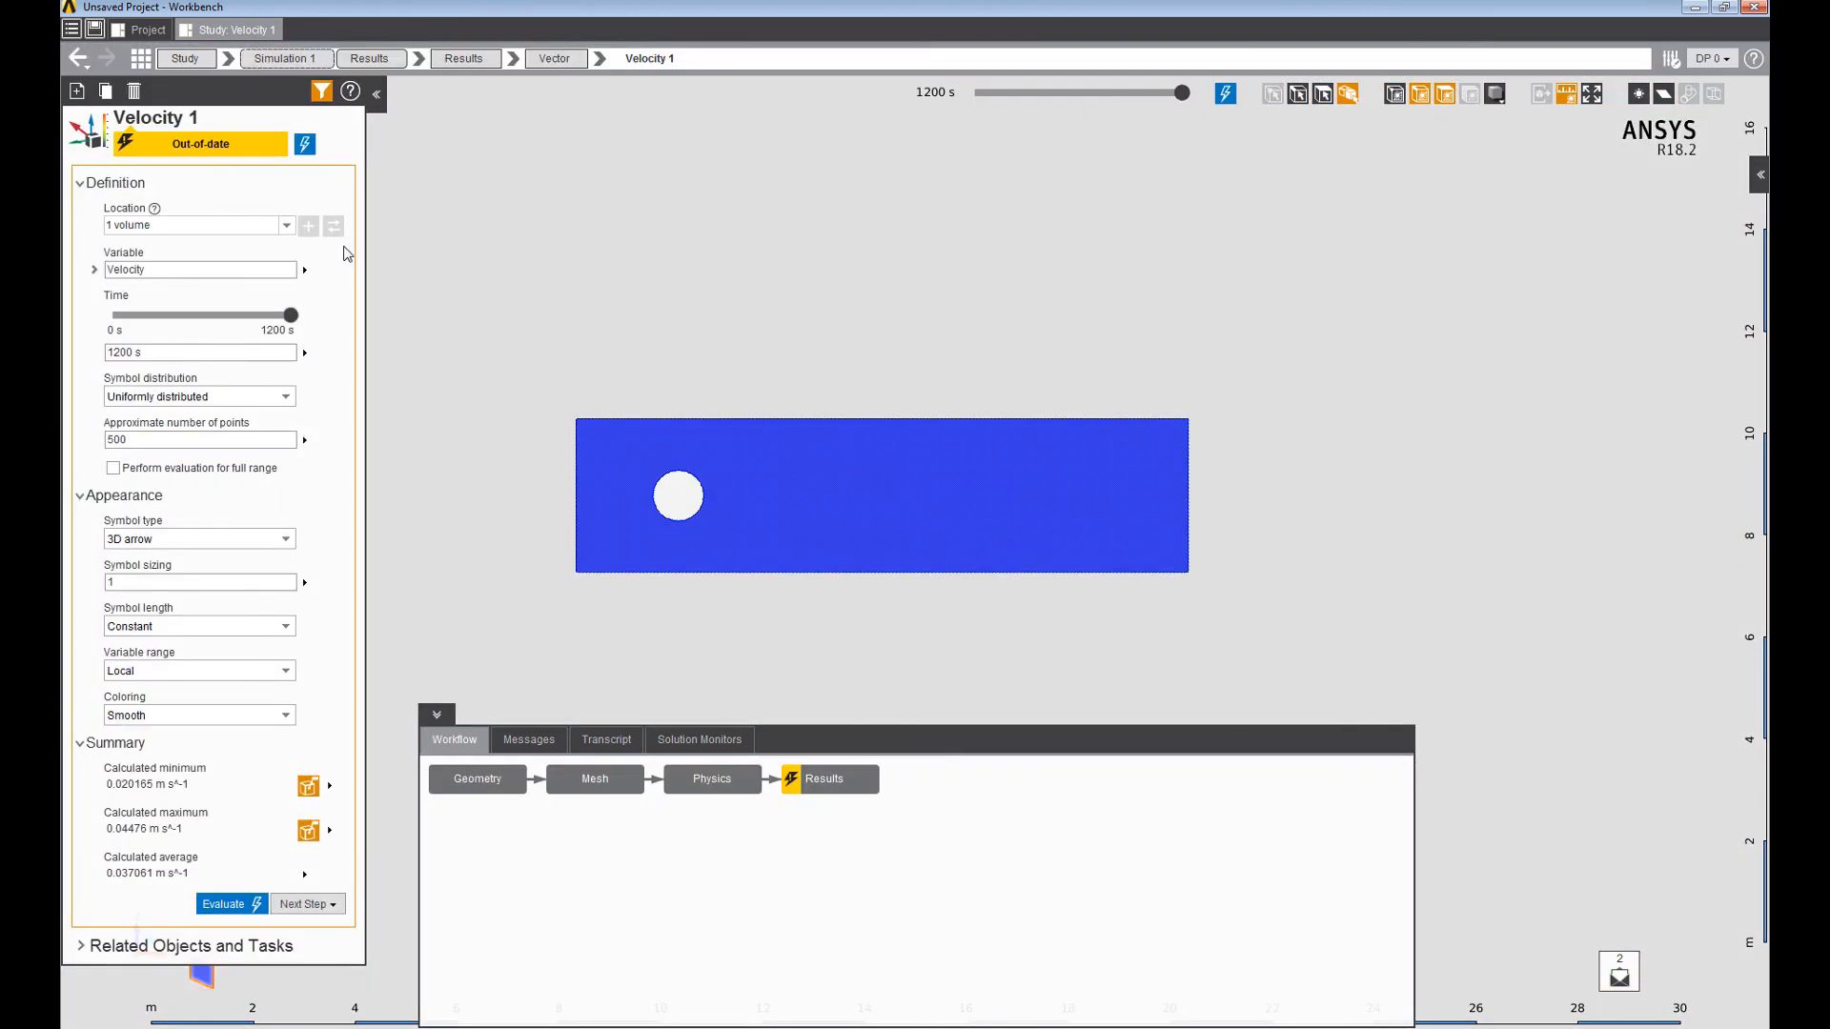
left_click(304, 144)
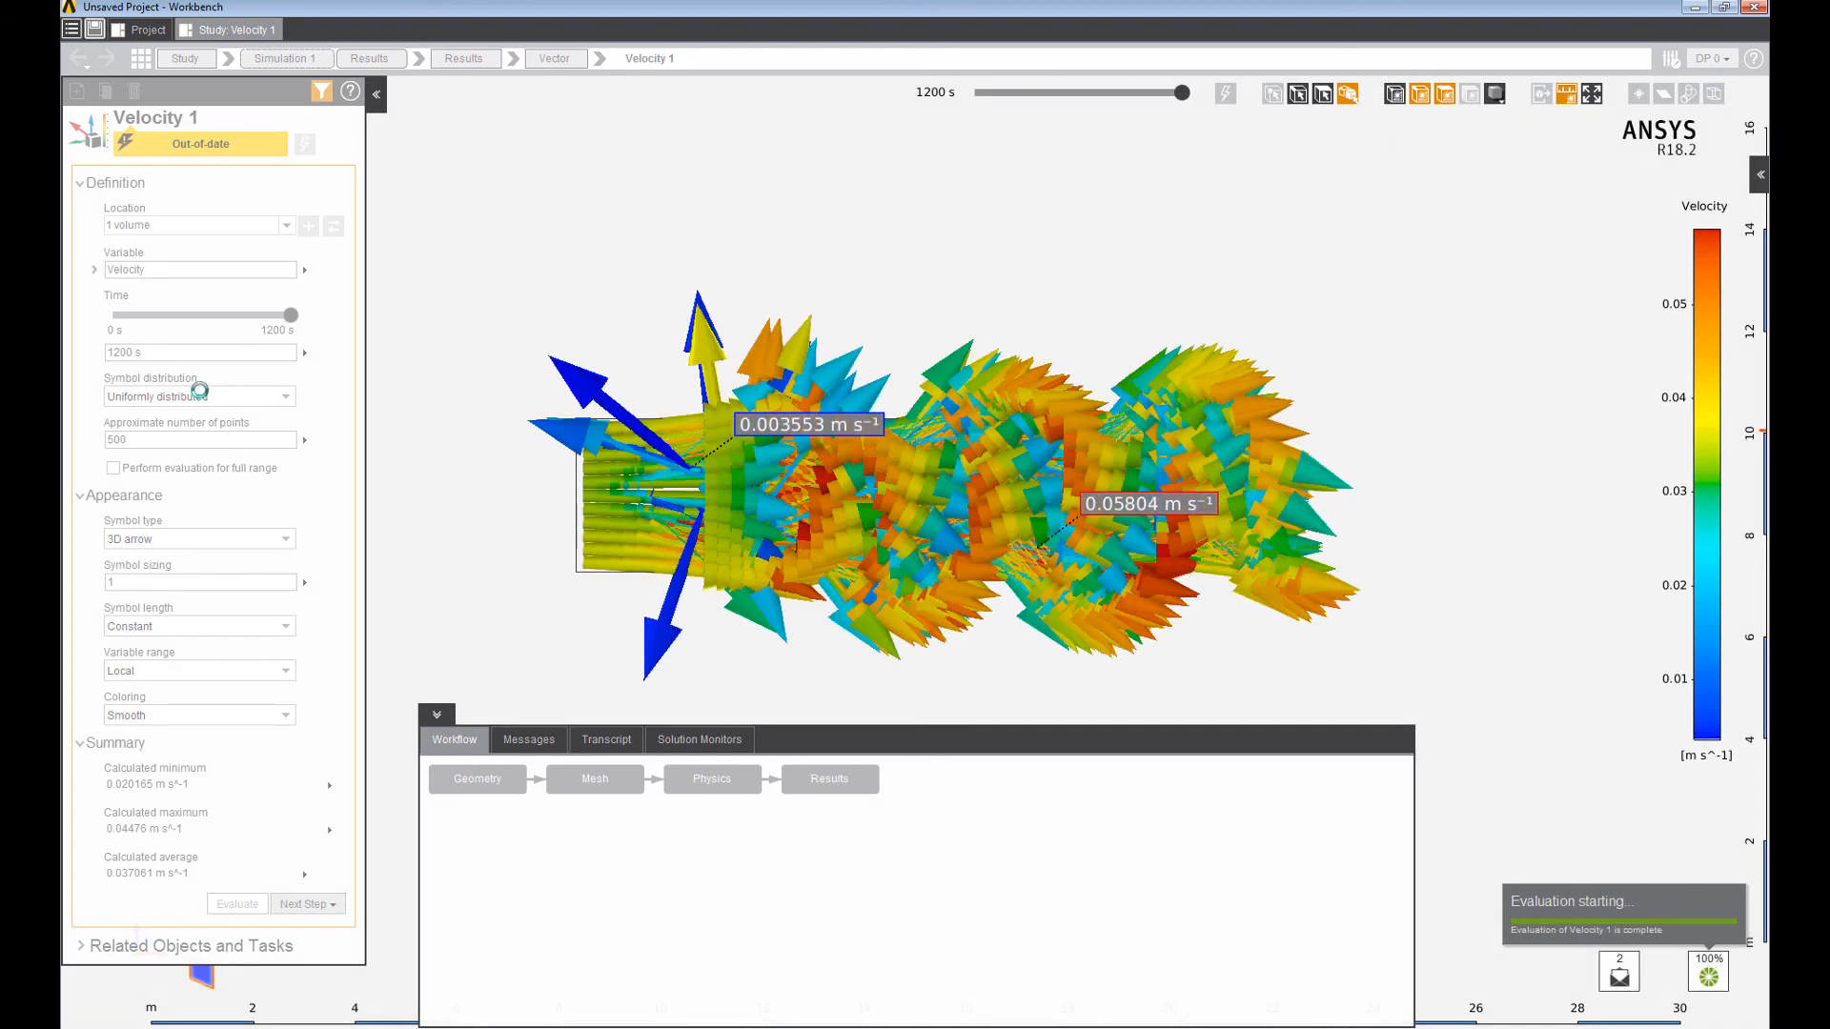
Set the symbol sizing of the Velocity 1 arrows to 0.1 and take a closer look at the vectors around the cylinder.
left_click(179, 582)
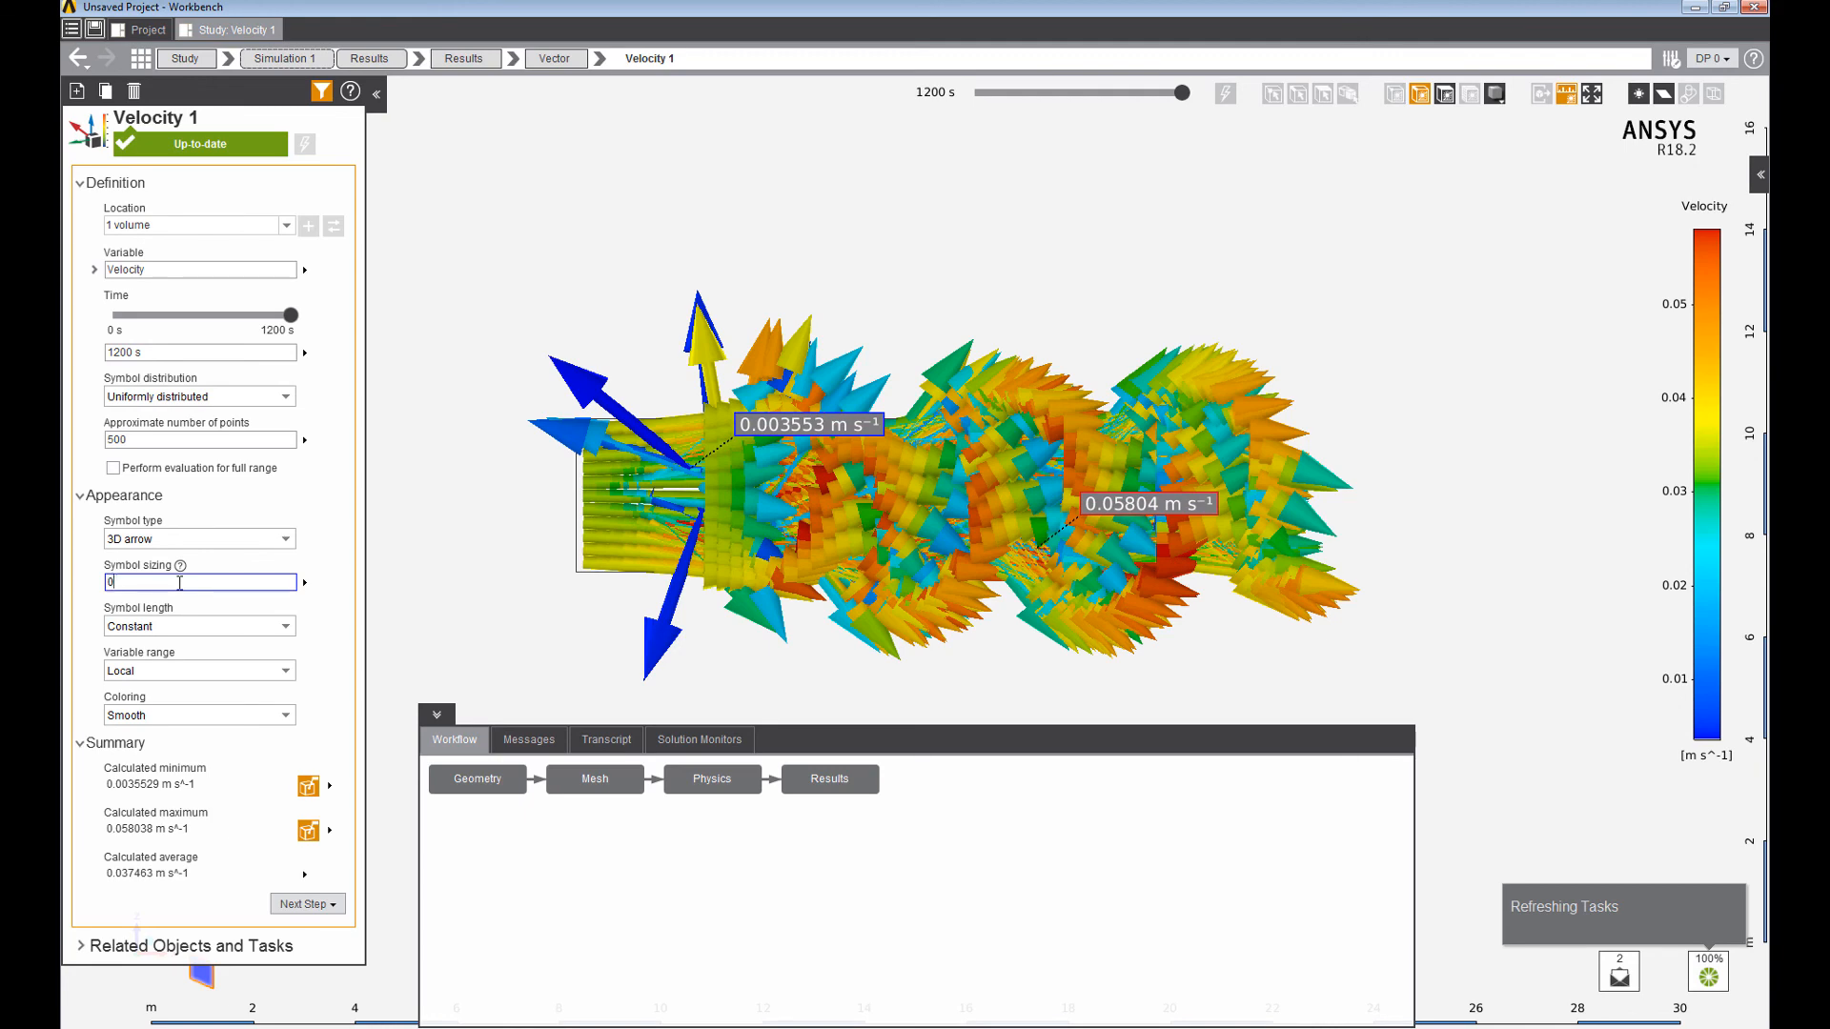
key("Return")
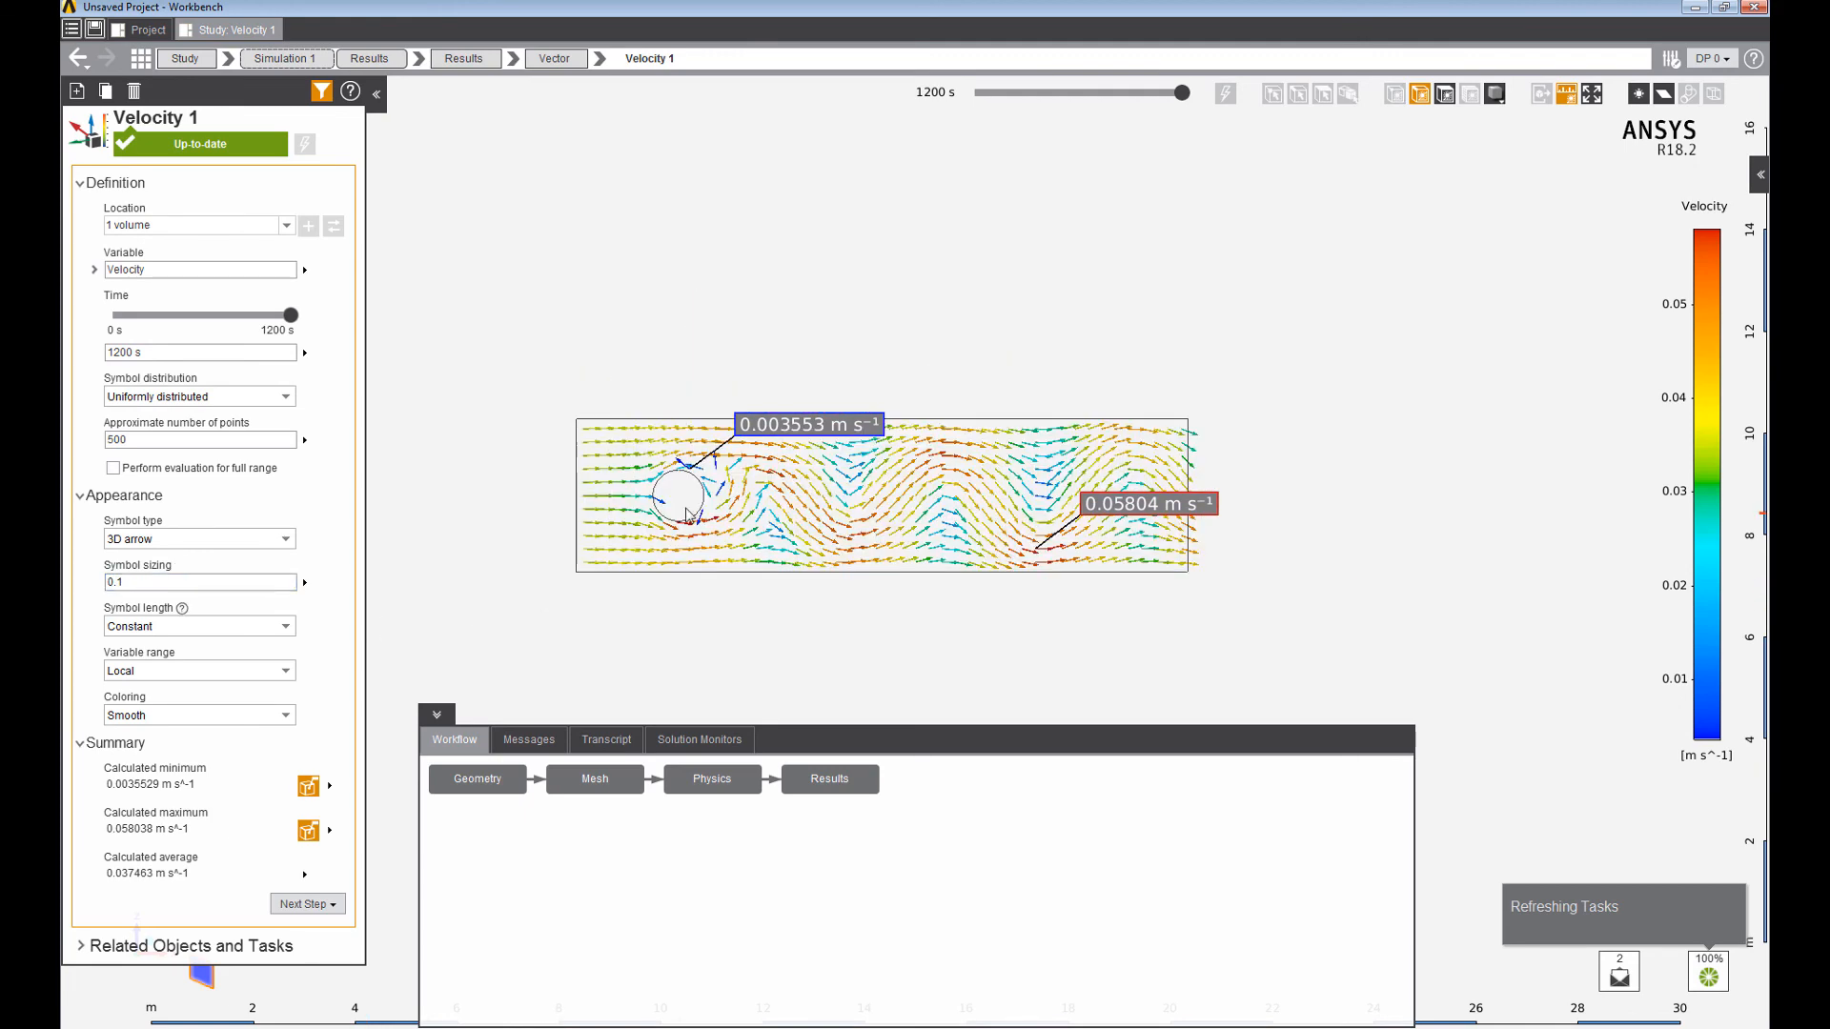
scroll(690, 514, "up", 4)
scroll(573, 495, "down", 1)
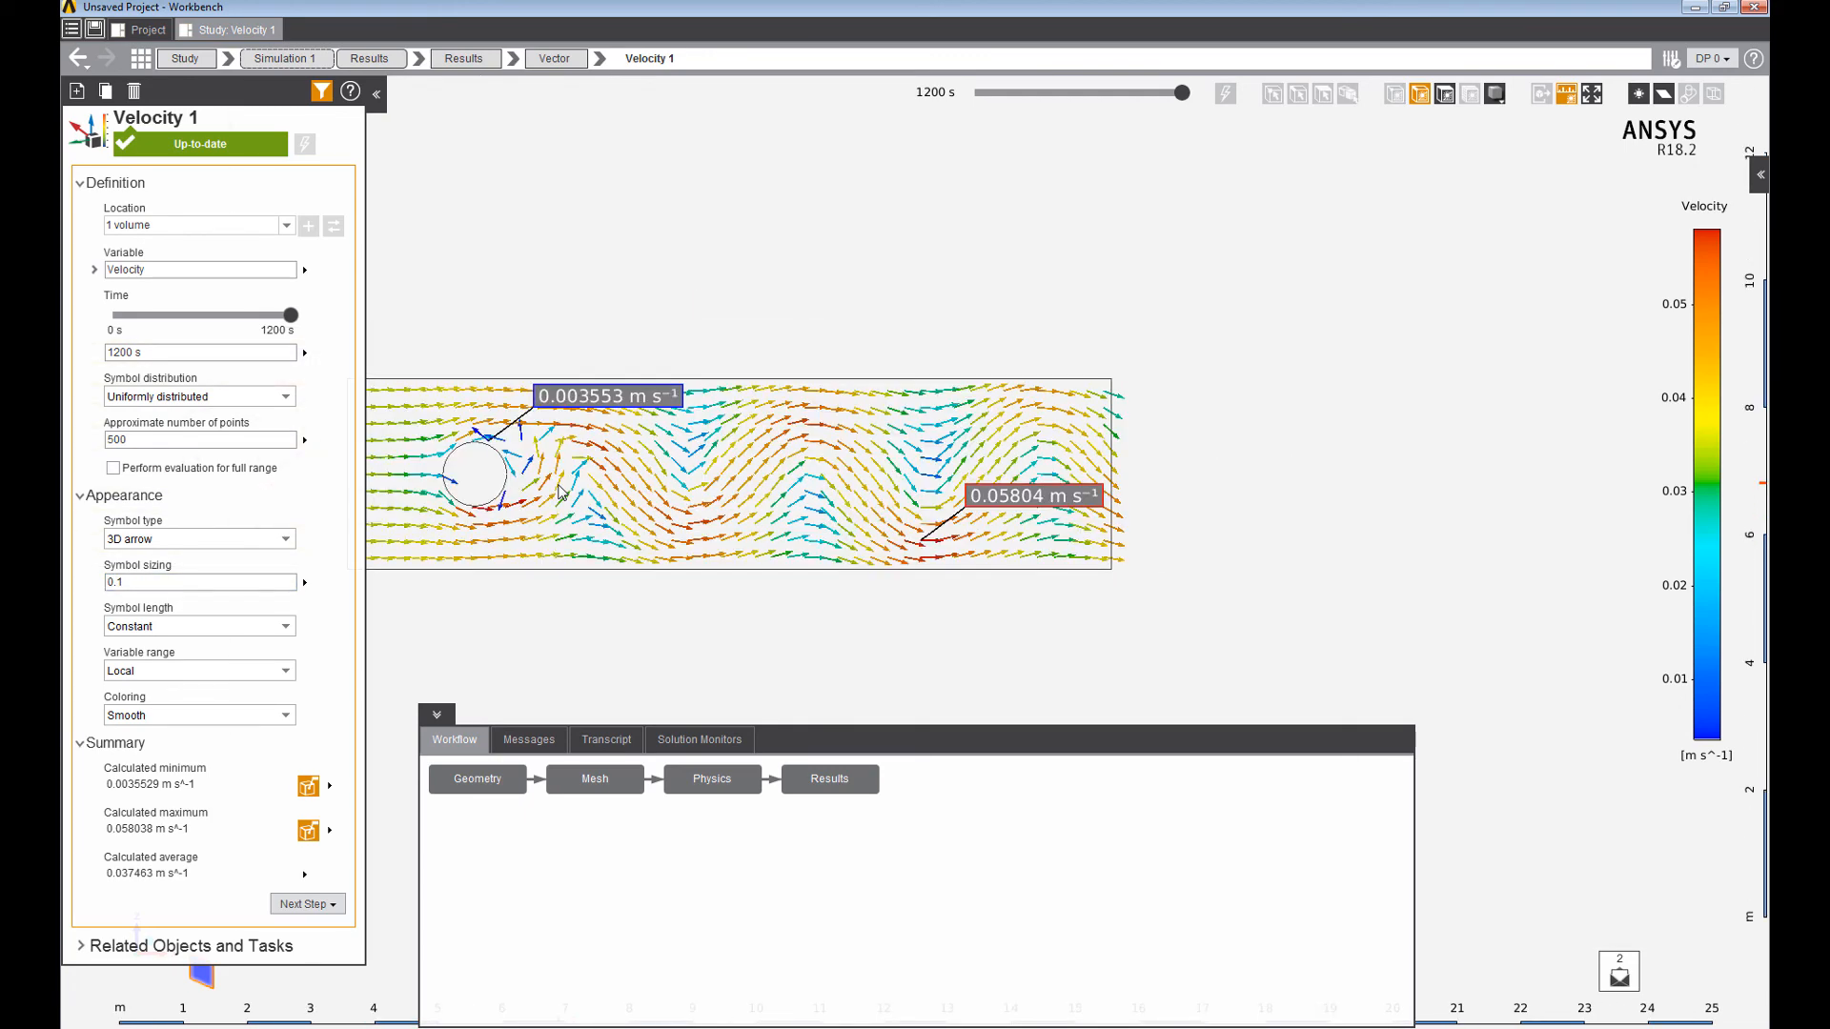
middle_click_drag(564, 486, 676, 495, "ctrl")
Enable evaluation for the full time range on the Velocity 1 vector result and evaluate it.
left_click(112, 468)
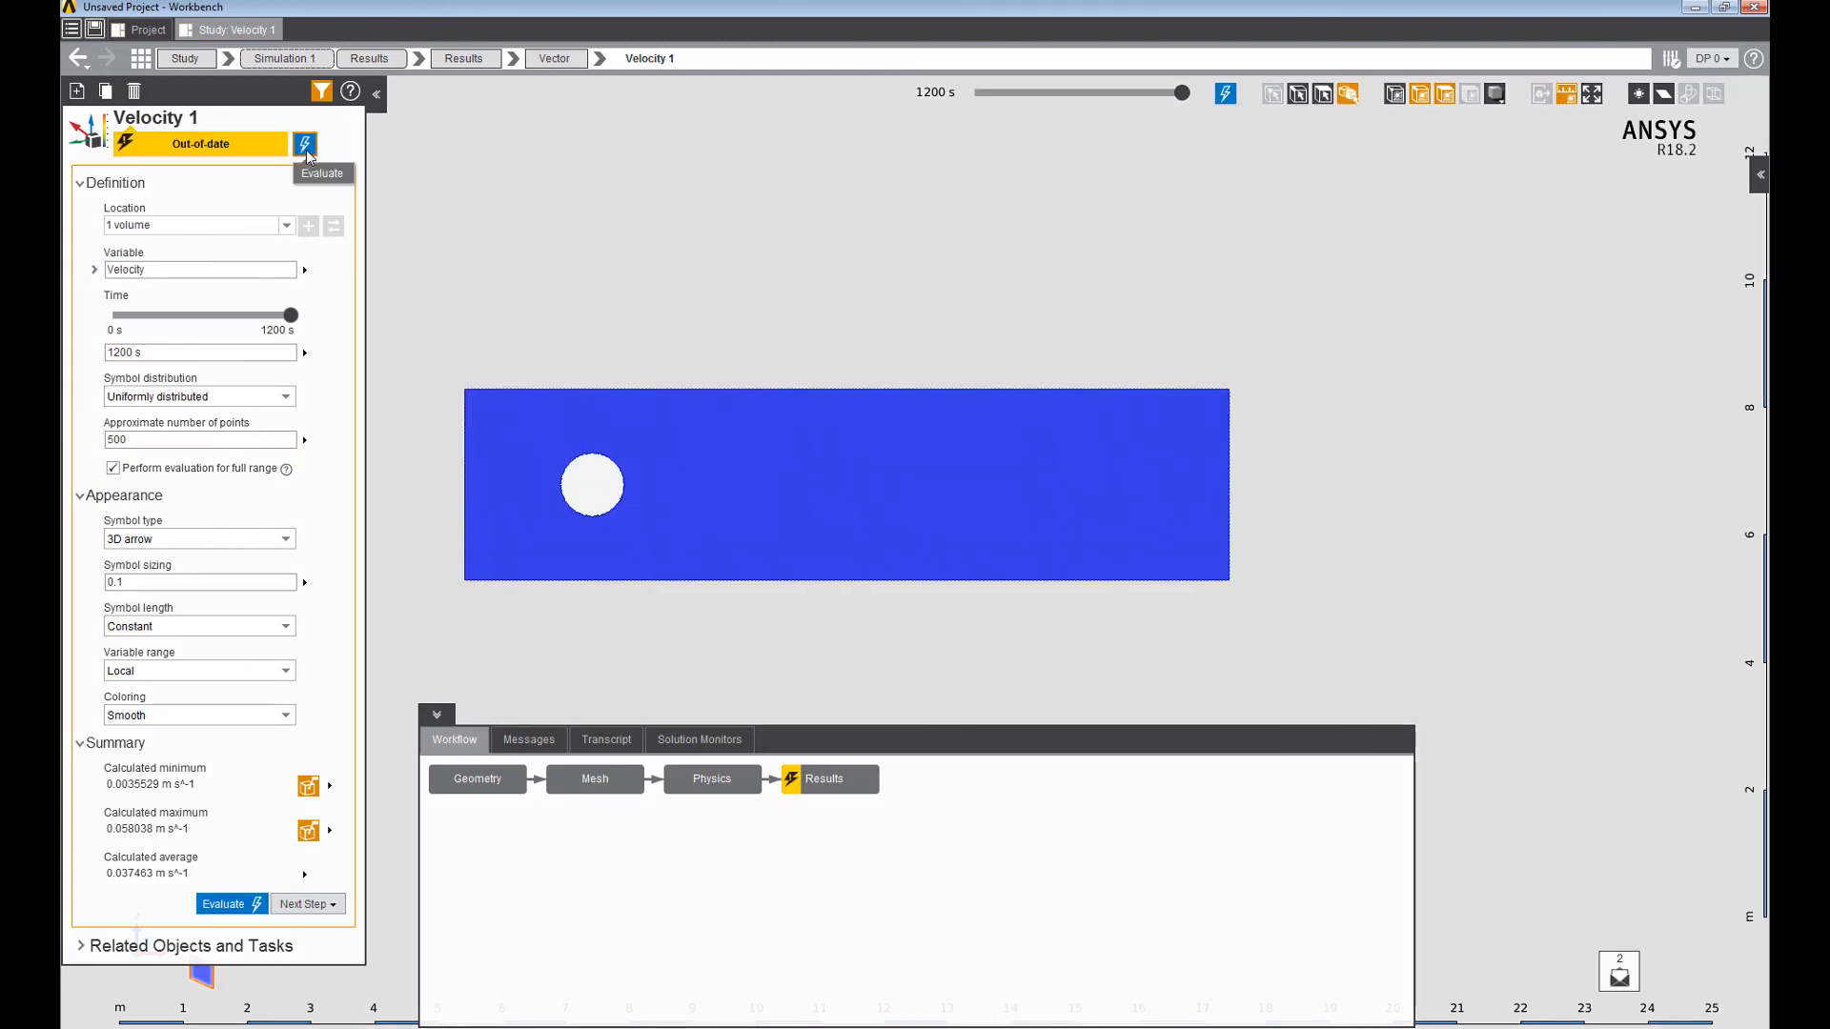
left_click(305, 145)
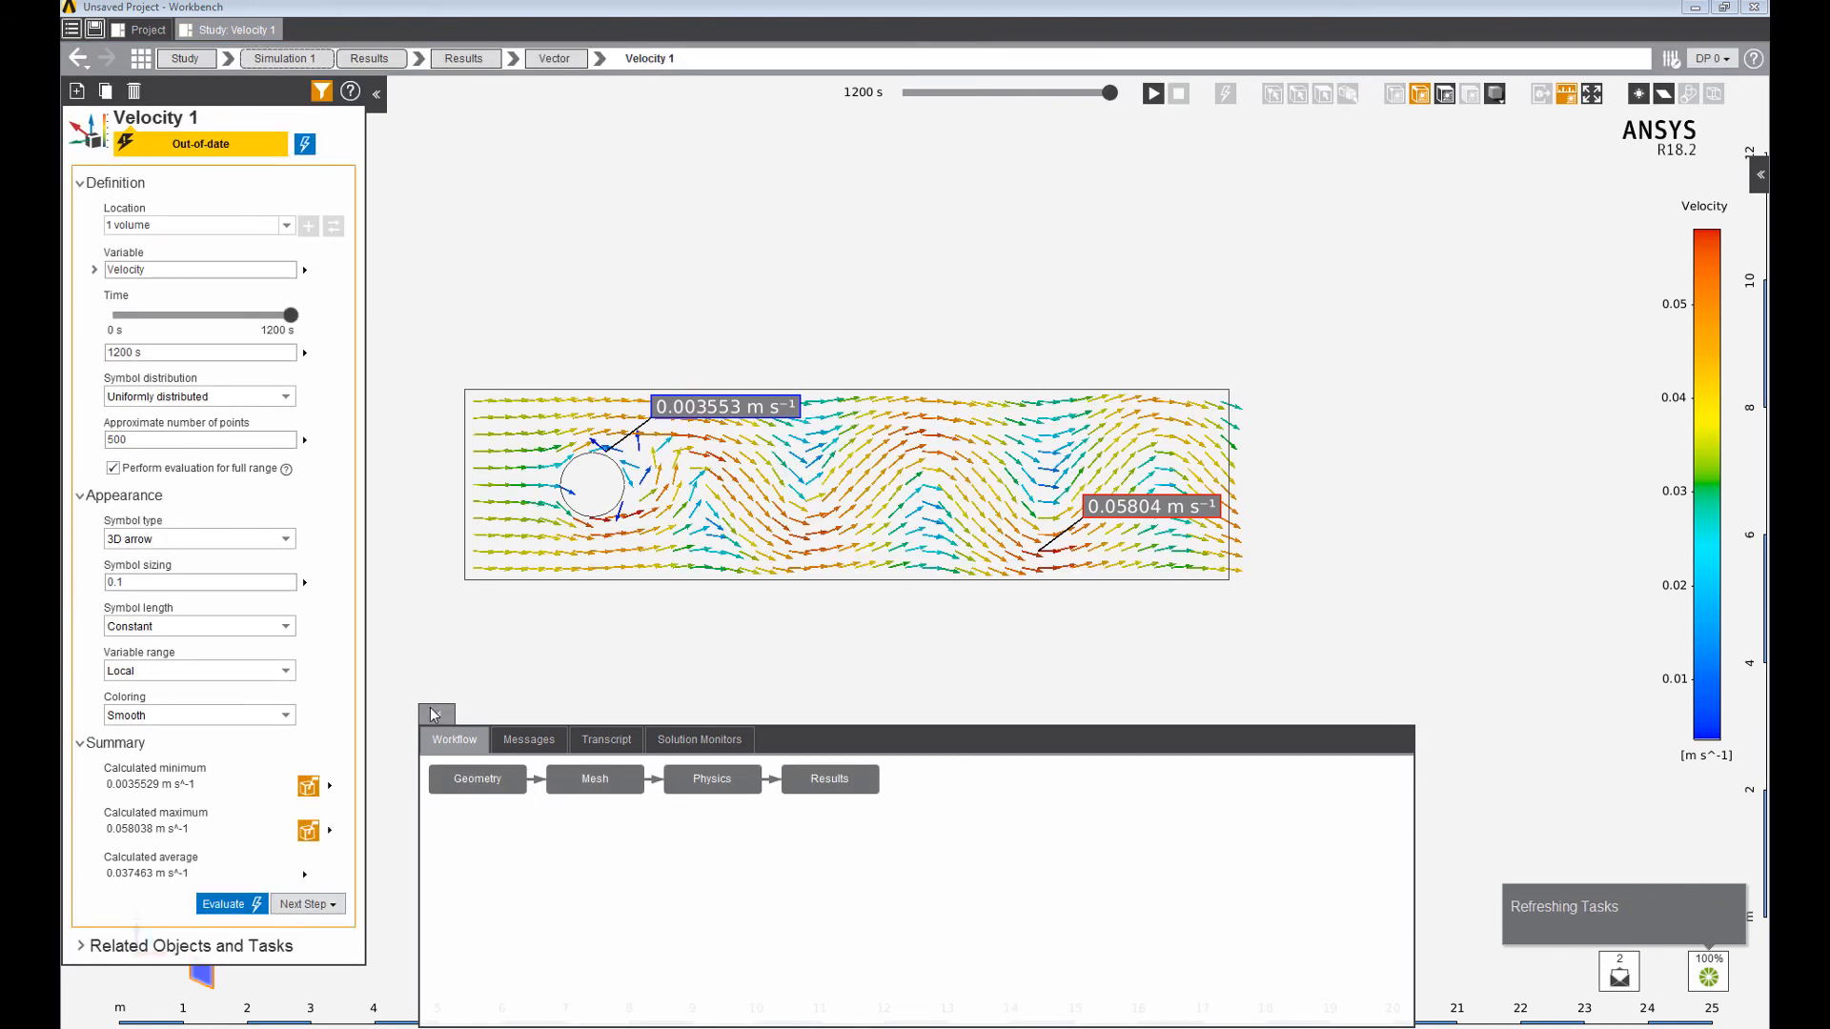
Play the Velocity 1 vector animation with an unobstructed view of the wake, stopping it once the vortex shedding has been observed.
left_click(435, 716)
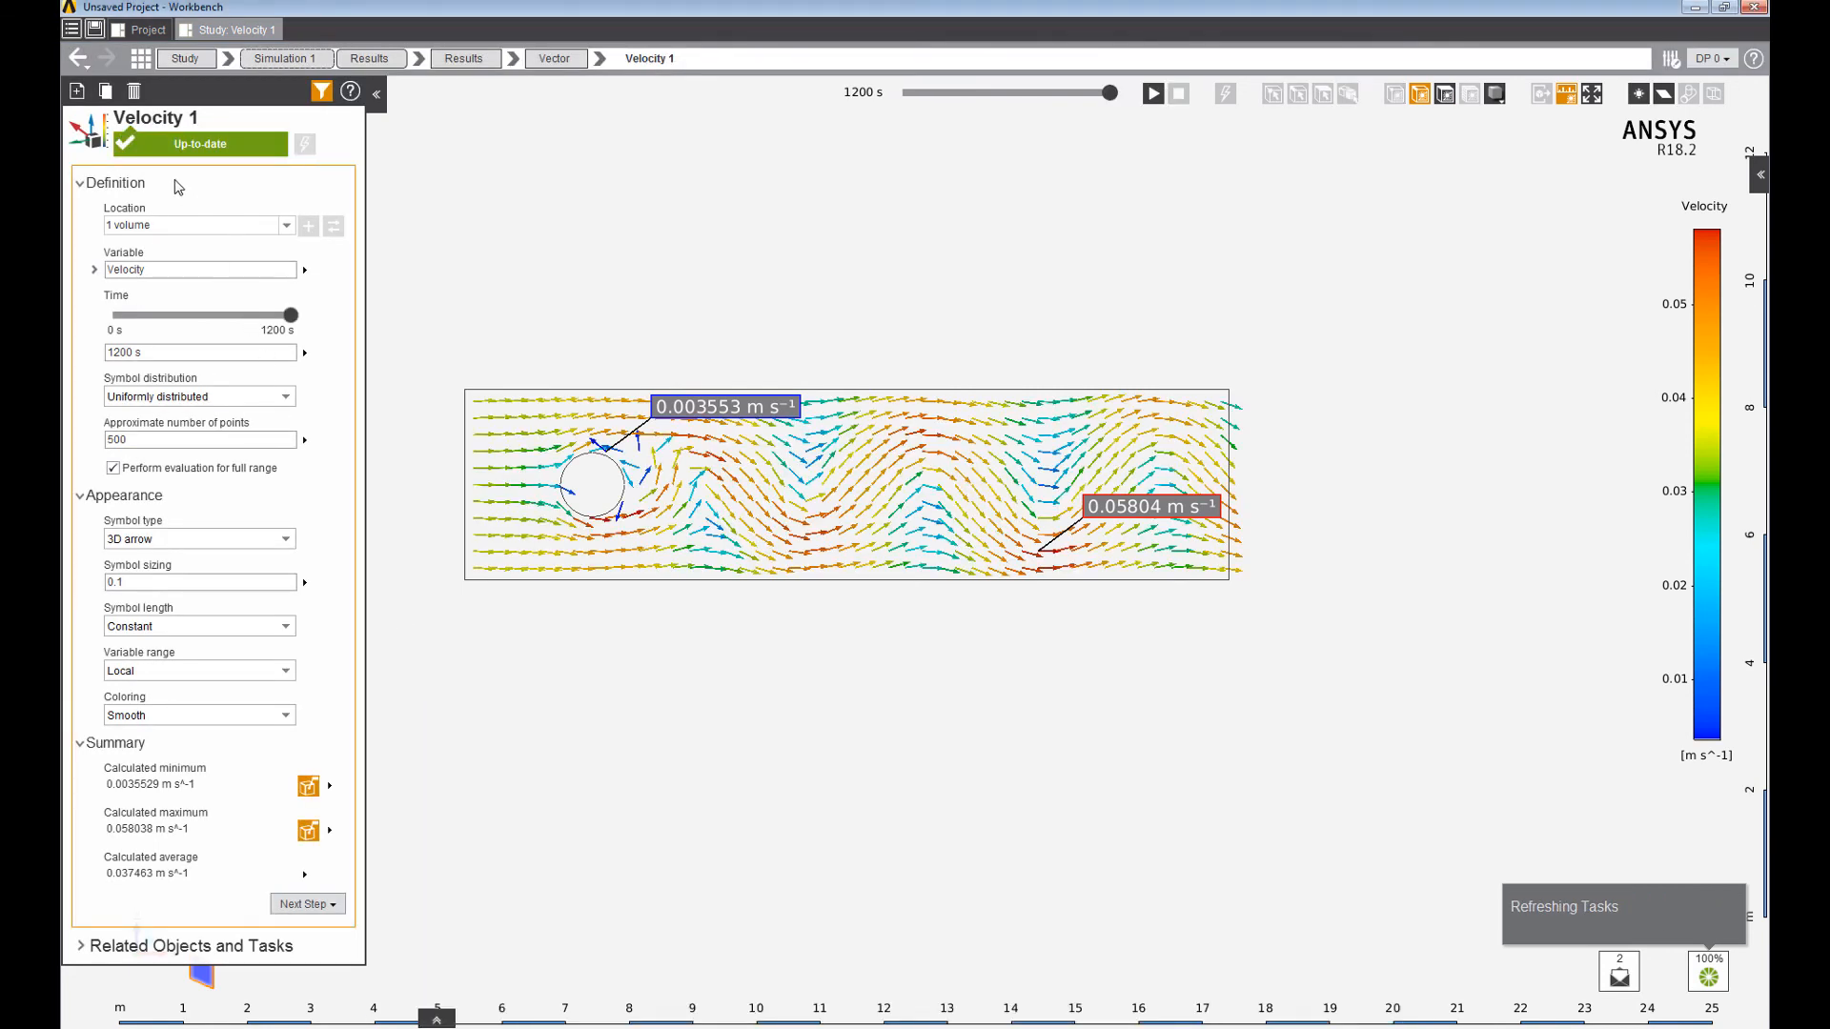
left_click(377, 93)
left_click(1154, 94)
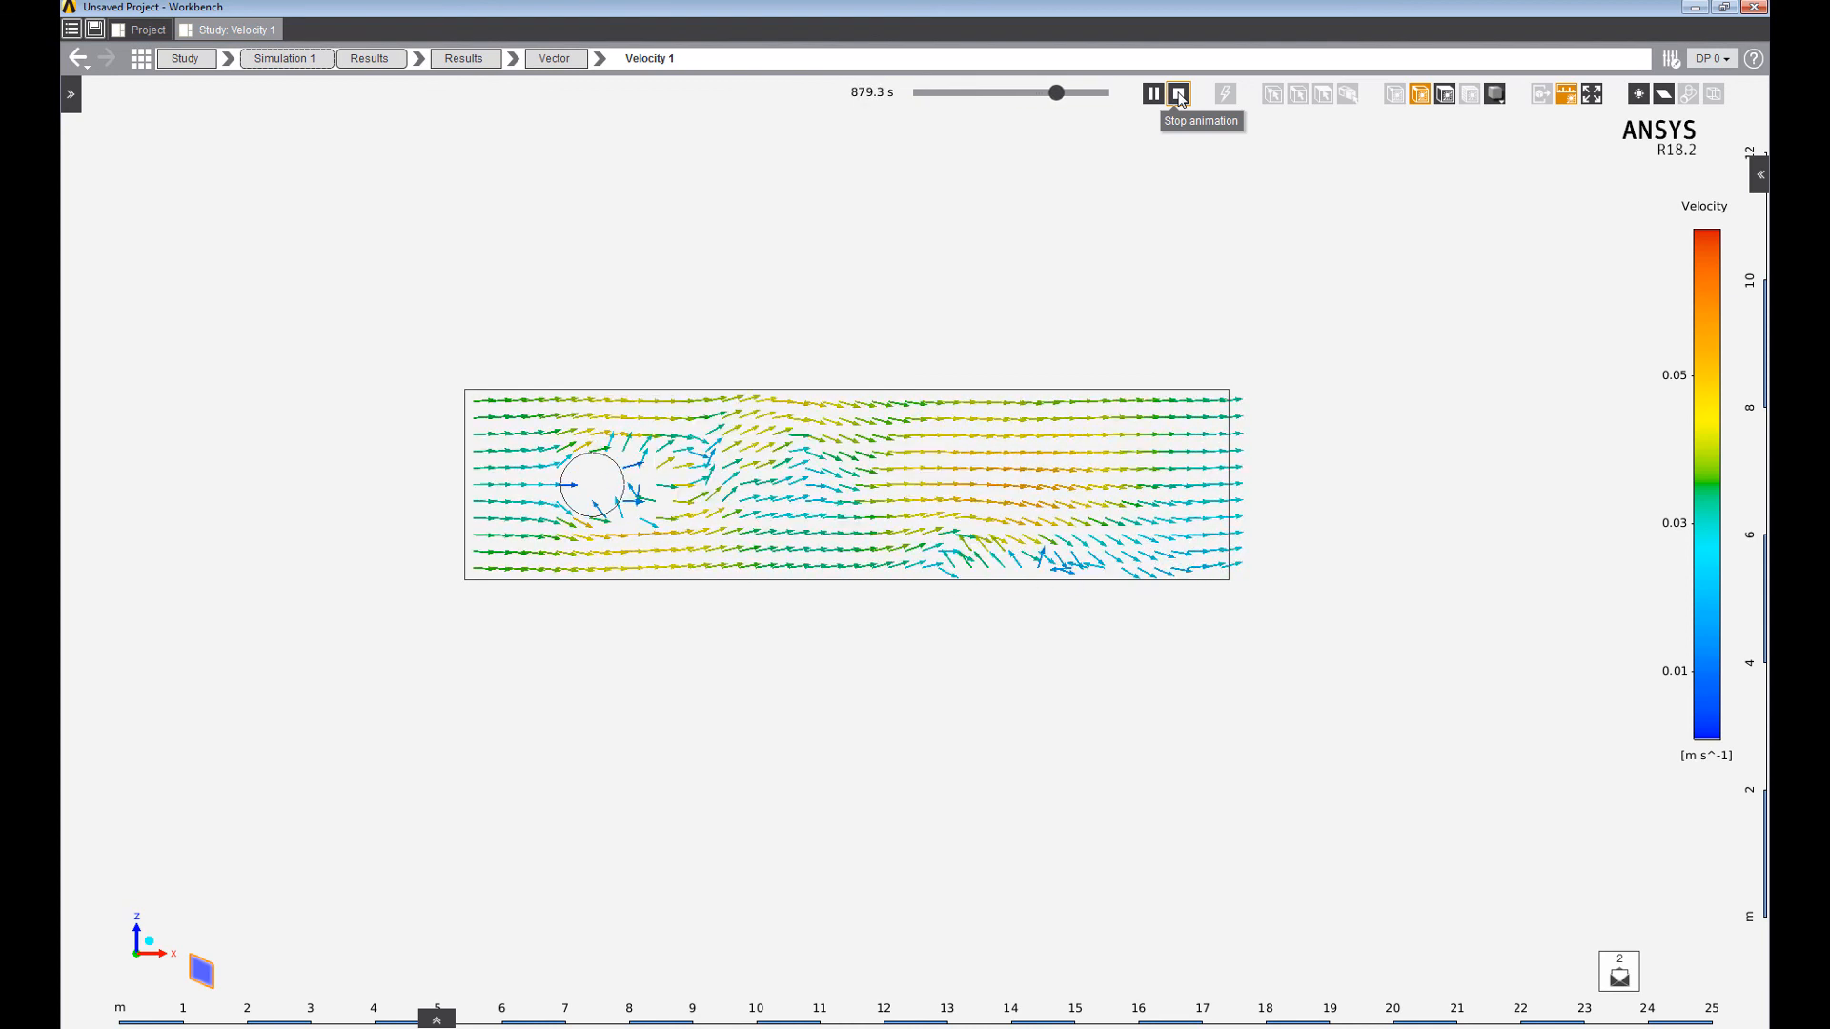
left_click(1179, 94)
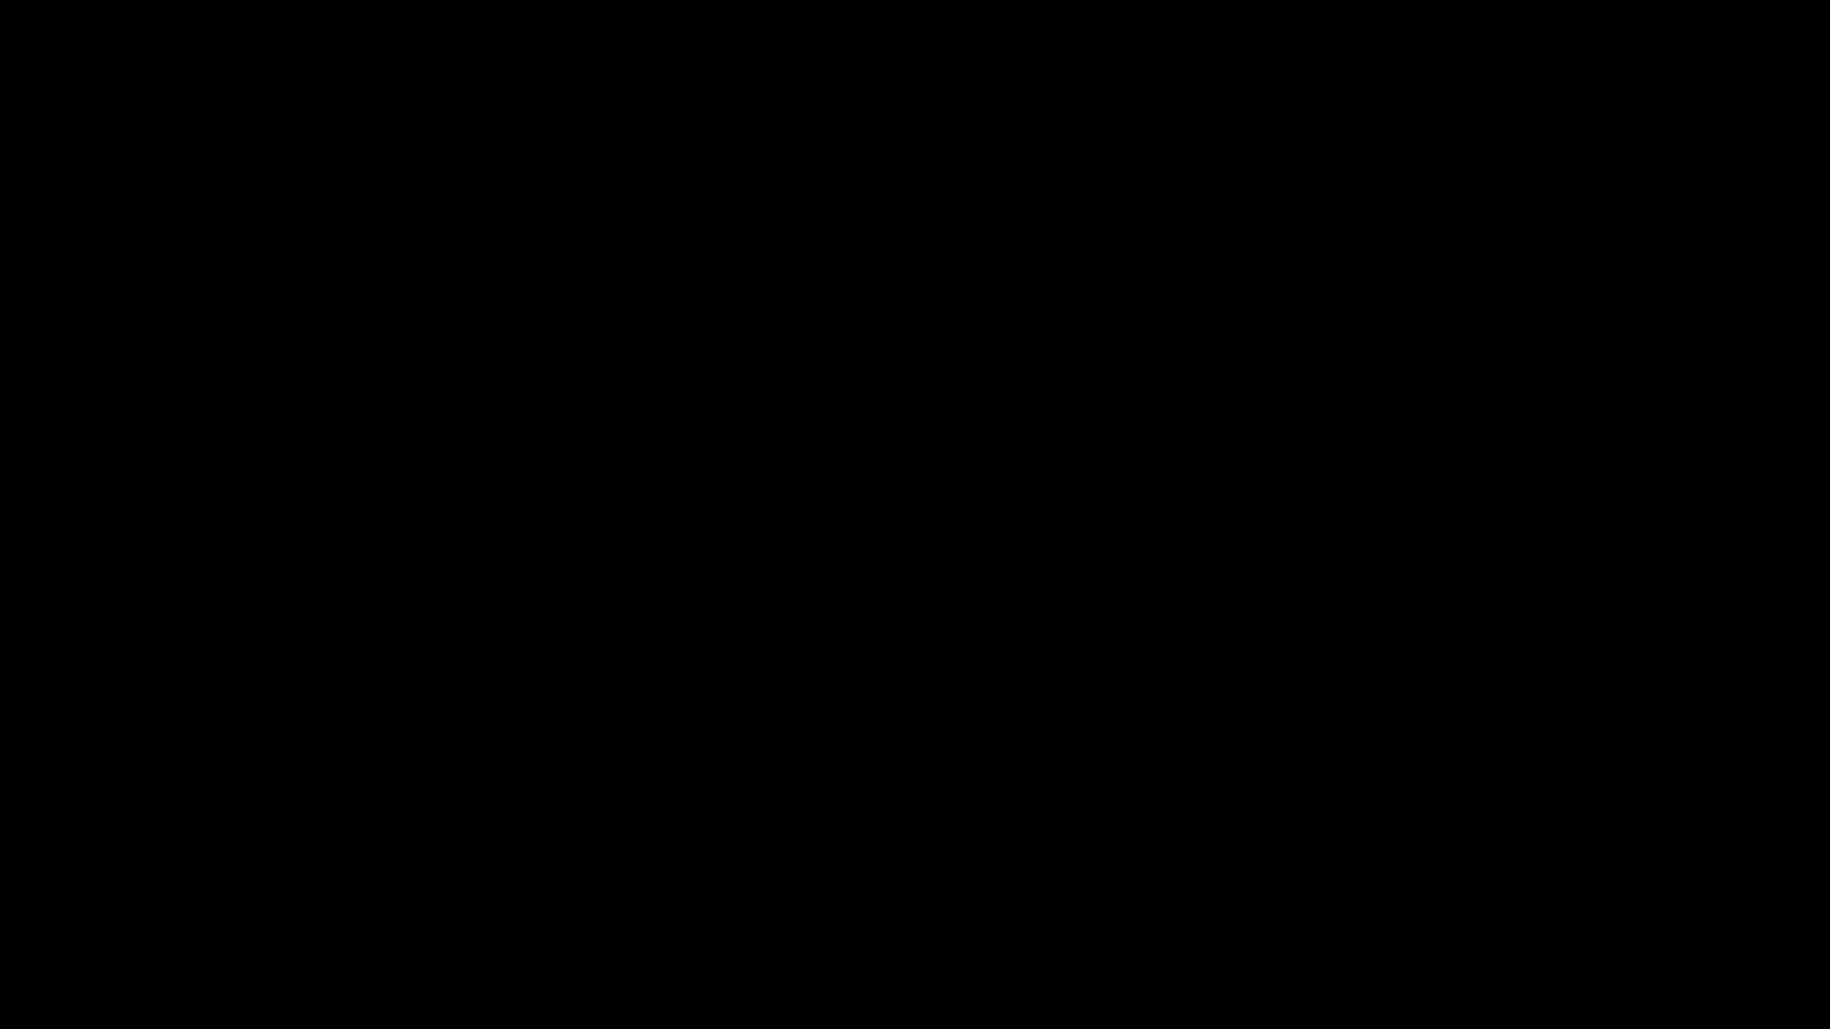